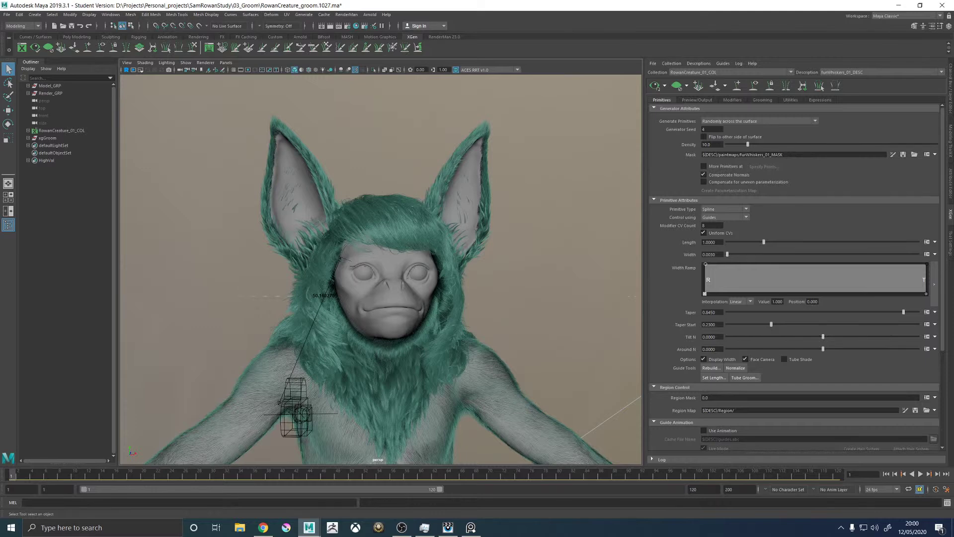
# Examine the creature's fur groom around the head, ears, mane and shoulders from several angles
pyautogui.press('alt')
pyautogui.keyDown('alt'); pyautogui.moveTo(446, 273); pyautogui.dragTo(458, 292); pyautogui.keyUp('alt')
pyautogui.keyDown('alt'); pyautogui.moveTo(516, 260); pyautogui.dragTo(515, 255, button='middle'); pyautogui.keyUp('alt')
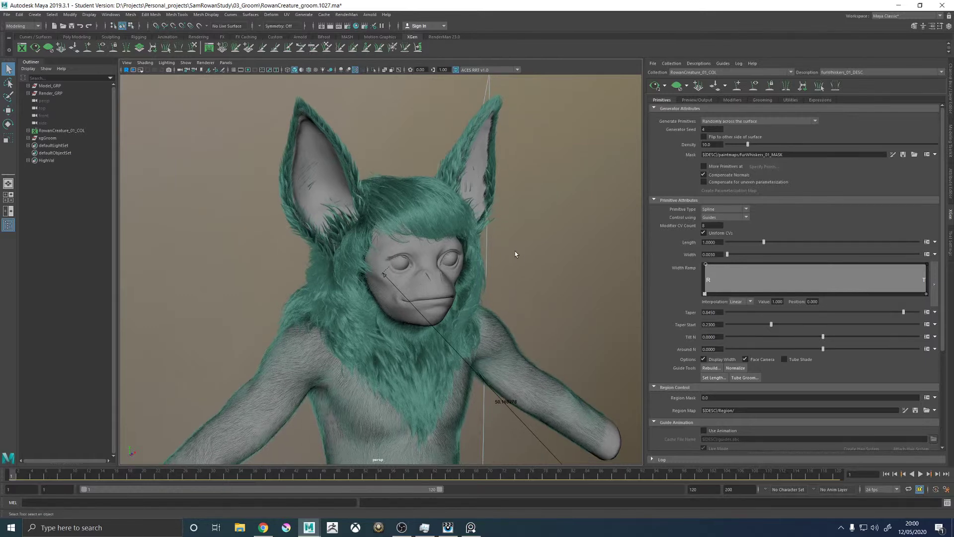
pyautogui.scroll(2, 512, 258)
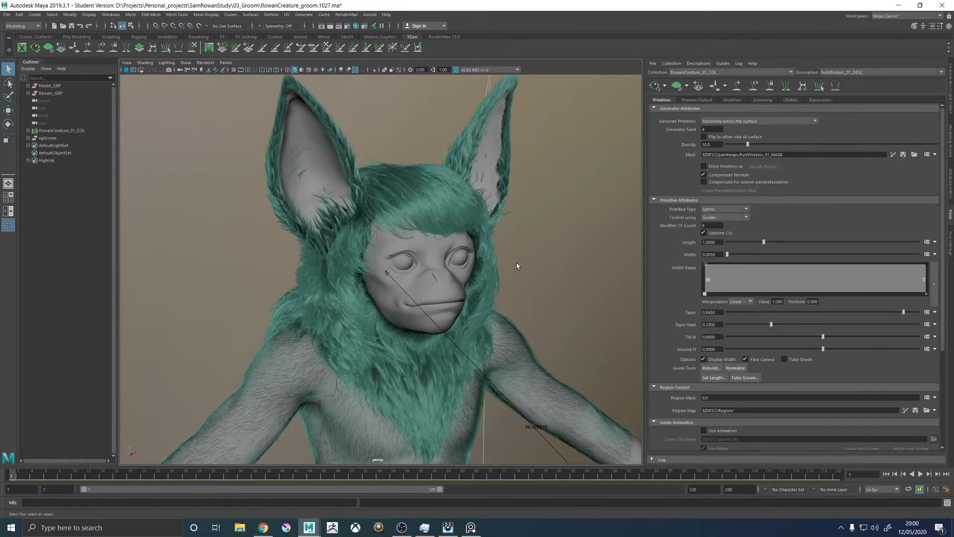
pyautogui.keyDown('alt'); pyautogui.moveTo(517, 266); pyautogui.dragTo(468, 302); pyautogui.keyUp('alt')
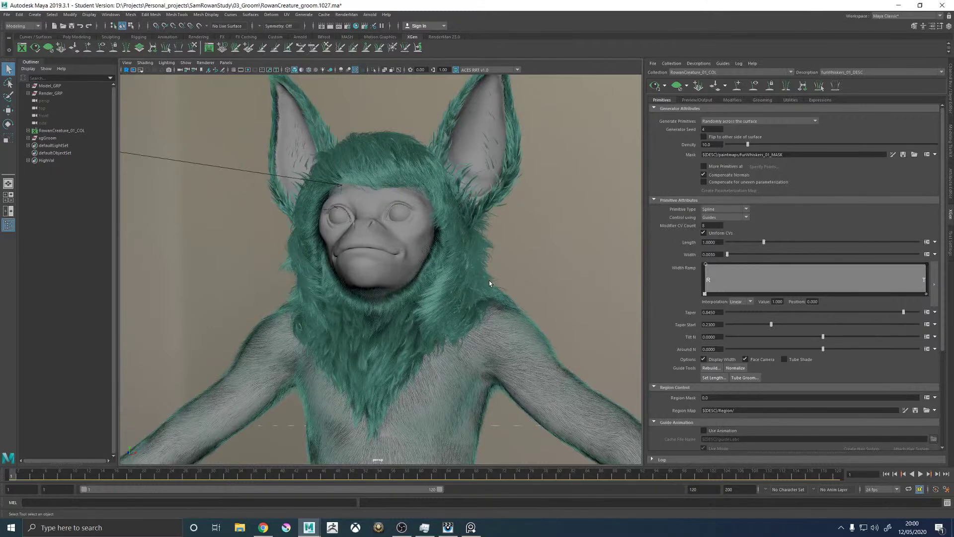
pyautogui.keyDown('alt'); pyautogui.moveTo(411, 257); pyautogui.dragTo(442, 264); pyautogui.keyUp('alt')
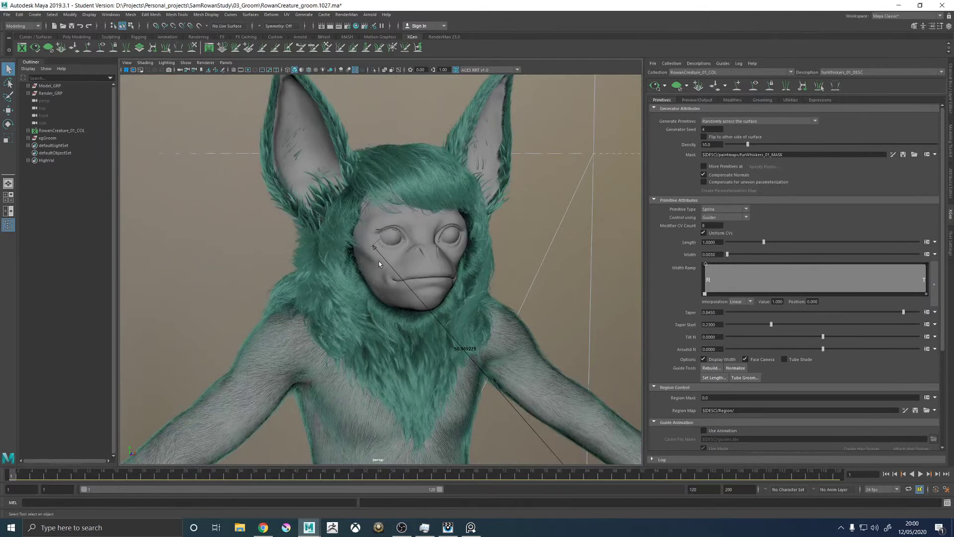
pyautogui.keyDown('alt'); pyautogui.moveTo(337, 237); pyautogui.dragTo(348, 271); pyautogui.keyUp('alt')
pyautogui.scroll(4, 342, 278)
pyautogui.keyDown('alt'); pyautogui.moveTo(590, 296); pyautogui.dragTo(410, 435); pyautogui.keyUp('alt')
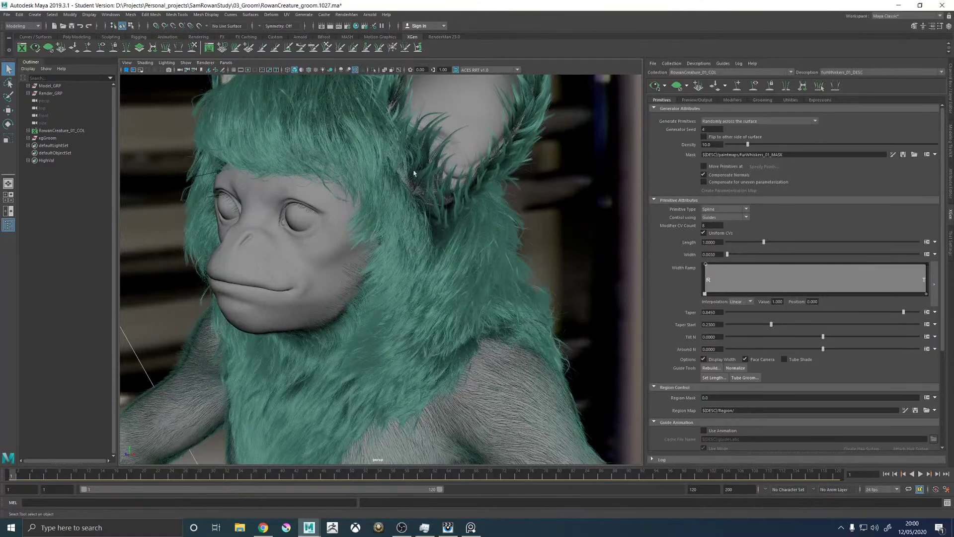
pyautogui.keyDown('alt'); pyautogui.moveTo(246, 268); pyautogui.dragTo(427, 283); pyautogui.keyUp('alt')
# Widen the viewport against the XGen settings and check the fur on the creature's chest, face and ear
pyautogui.moveTo(644, 298); pyautogui.dragTo(664, 299)
pyautogui.keyDown('alt'); pyautogui.moveTo(572, 298); pyautogui.dragTo(433, 314); pyautogui.keyUp('alt')
pyautogui.keyDown('alt'); pyautogui.moveTo(427, 218); pyautogui.dragTo(483, 208); pyautogui.keyUp('alt')
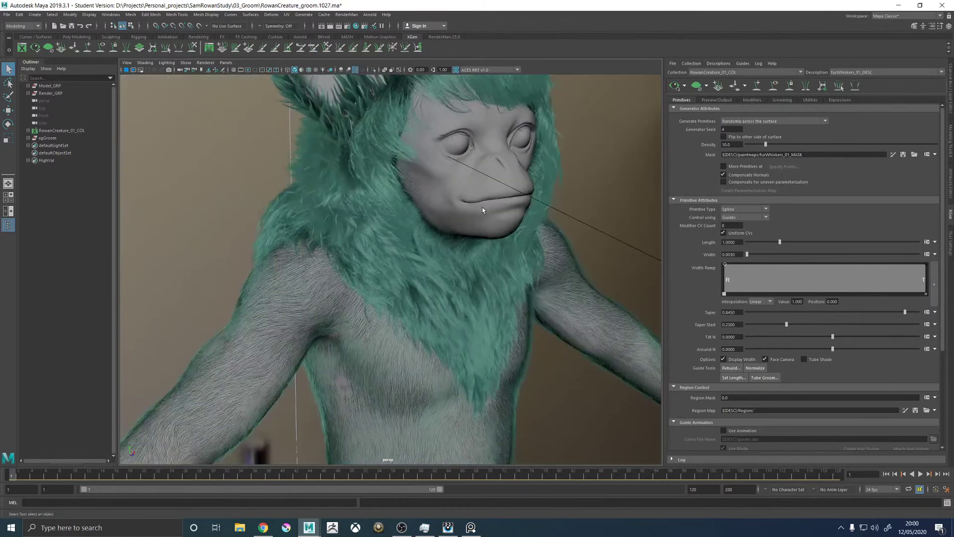
pyautogui.keyDown('alt'); pyautogui.moveTo(482, 167); pyautogui.dragTo(488, 243, button='middle'); pyautogui.keyUp('alt')
pyautogui.moveTo(488, 244)
pyautogui.keyDown('alt'); pyautogui.mouseDown(button='right')
pyautogui.moveTo(477, 219)
pyautogui.moveTo(499, 234)
pyautogui.mouseUp(button='right'); pyautogui.keyUp('alt')
# Bring up the reference board and compare the blue-furred creature painting with the groom's fringe, ears and mane
pyautogui.click(471, 527)
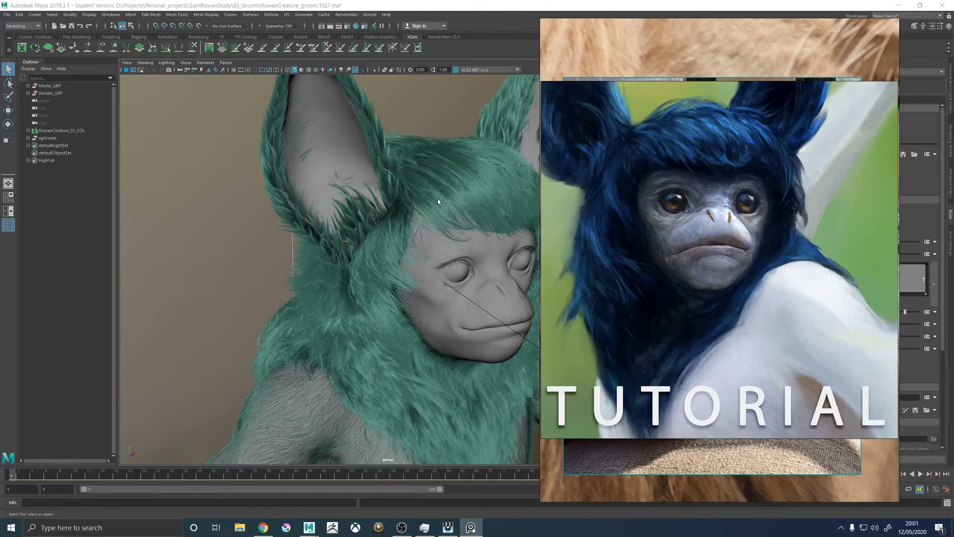
pyautogui.keyDown('alt'); pyautogui.moveTo(351, 196); pyautogui.dragTo(645, 208); pyautogui.keyUp('alt')
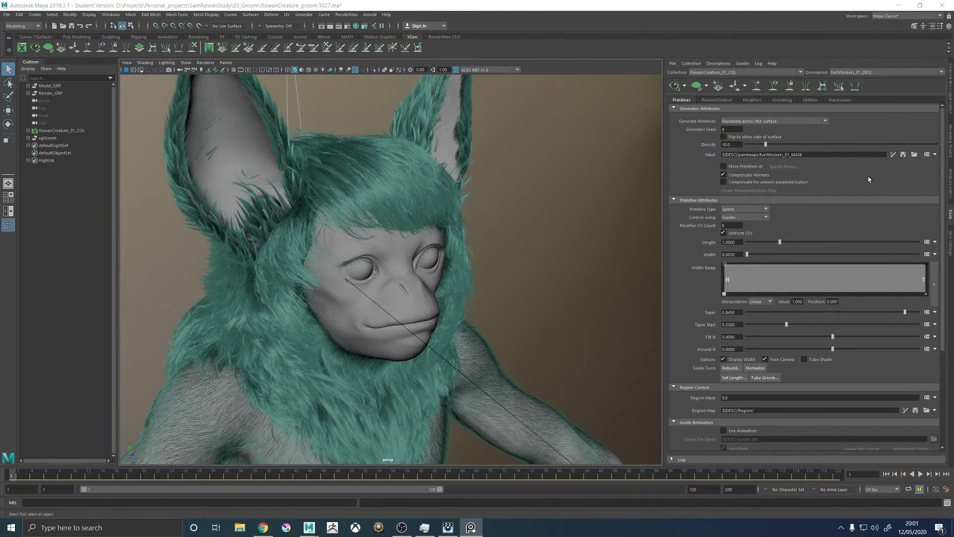
pyautogui.keyDown('alt'); pyautogui.moveTo(315, 233); pyautogui.dragTo(466, 331); pyautogui.keyUp('alt')
pyautogui.keyDown('alt'); pyautogui.moveTo(466, 330); pyautogui.dragTo(325, 245, button='middle'); pyautogui.keyUp('alt')
pyautogui.keyDown('alt'); pyautogui.moveTo(324, 245); pyautogui.dragTo(234, 254); pyautogui.keyUp('alt')
pyautogui.keyDown('alt'); pyautogui.moveTo(234, 254); pyautogui.dragTo(331, 297, button='right'); pyautogui.keyUp('alt')
pyautogui.keyDown('alt'); pyautogui.moveTo(332, 297); pyautogui.dragTo(461, 306); pyautogui.keyUp('alt')
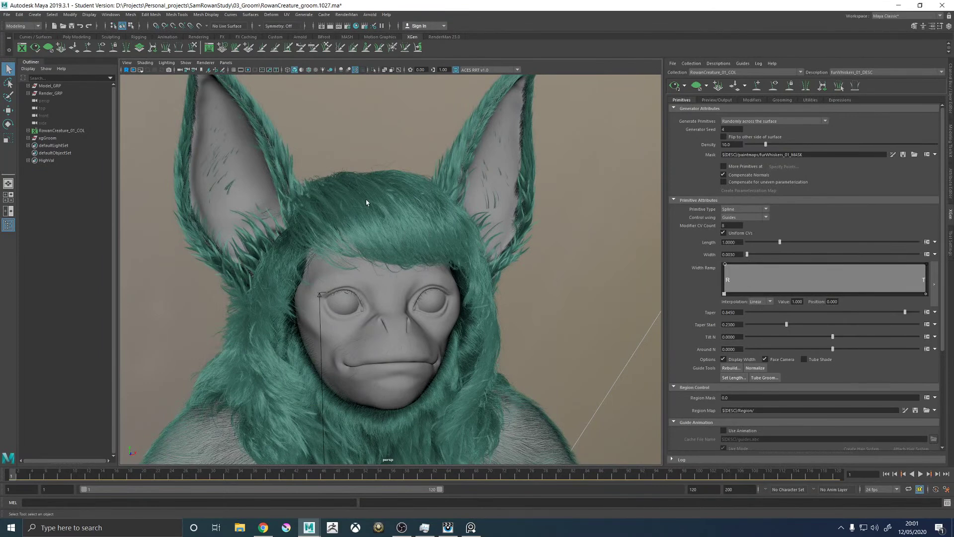
pyautogui.keyDown('alt'); pyautogui.moveTo(335, 157); pyautogui.dragTo(492, 248); pyautogui.keyUp('alt')
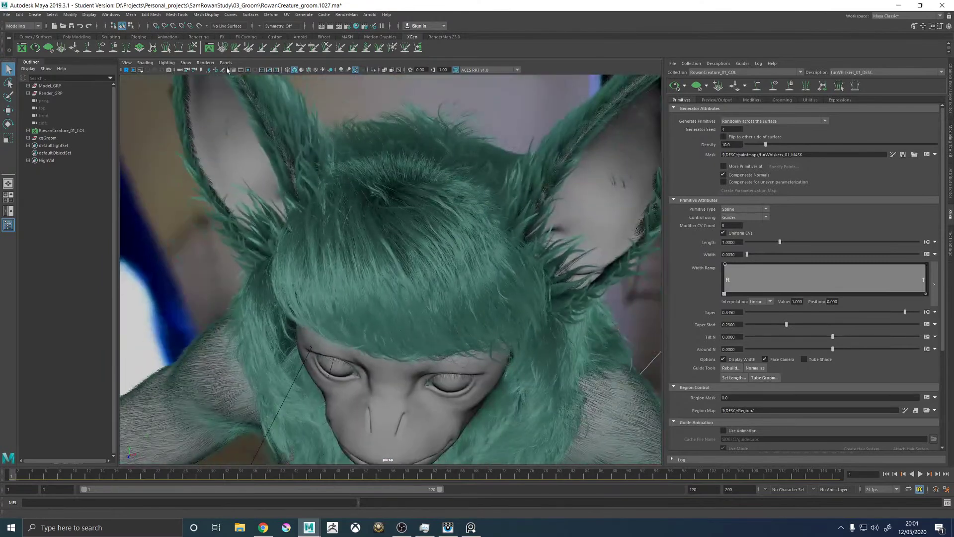
# Sketch Grease Pencil strokes over the fringe to mark the overlapping hair directions, and delete the annotation frame
pyautogui.click(223, 71)
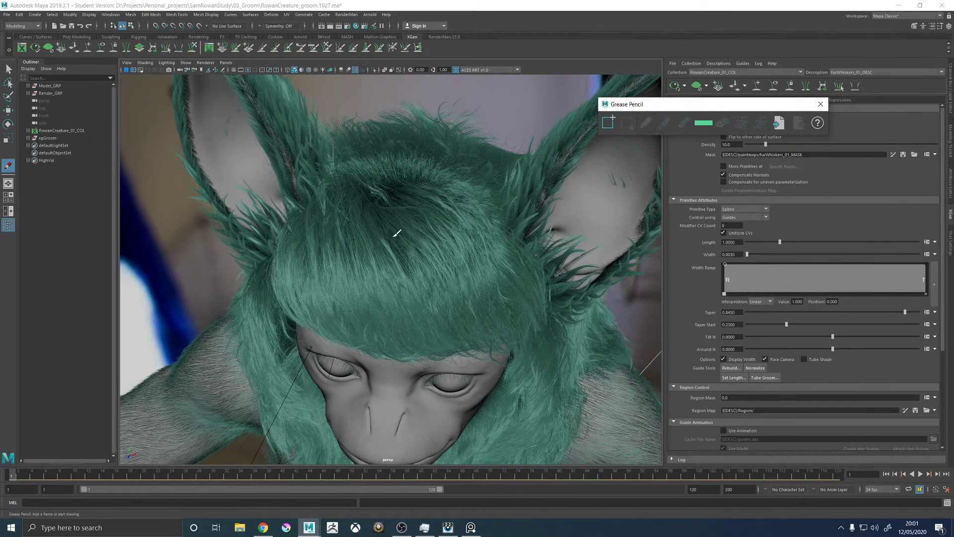
pyautogui.moveTo(584, 135); pyautogui.dragTo(588, 131)
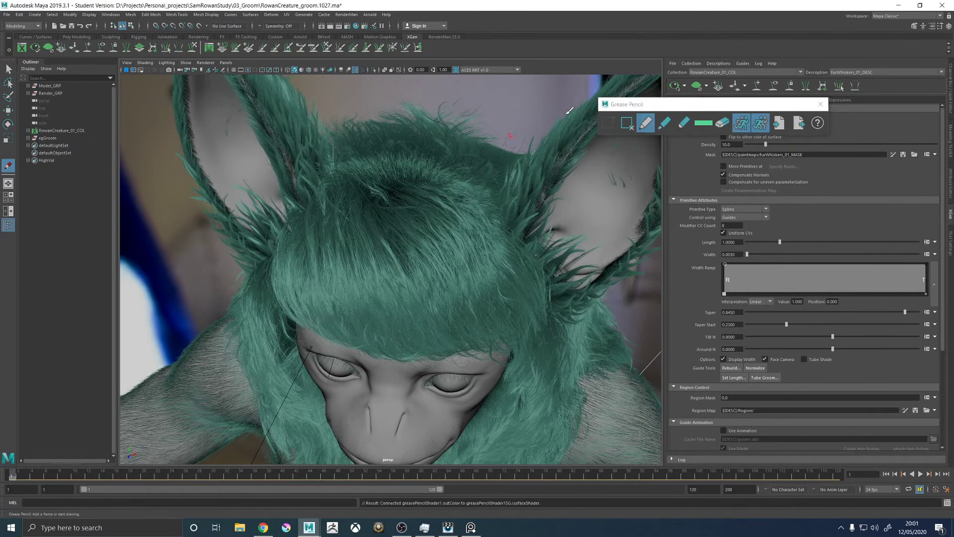
pyautogui.moveTo(376, 206); pyautogui.dragTo(446, 307)
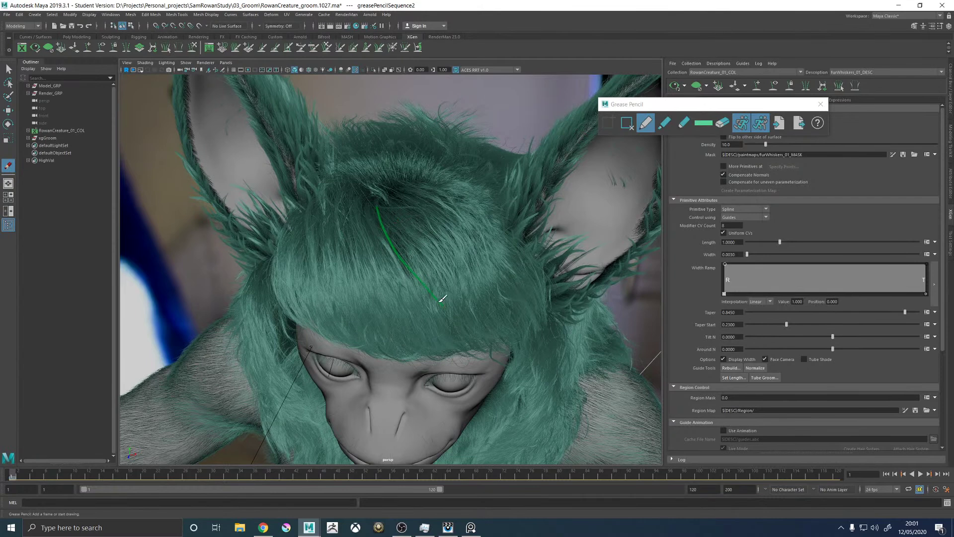
pyautogui.moveTo(408, 199)
pyautogui.mouseDown()
pyautogui.moveTo(434, 218)
pyautogui.moveTo(476, 283)
pyautogui.mouseUp()
pyautogui.moveTo(351, 200); pyautogui.dragTo(358, 221)
pyautogui.moveTo(378, 260); pyautogui.dragTo(387, 289)
pyautogui.moveTo(308, 192); pyautogui.dragTo(315, 288)
pyautogui.moveTo(291, 220); pyautogui.dragTo(298, 316)
pyautogui.moveTo(352, 254); pyautogui.dragTo(366, 338)
pyautogui.moveTo(417, 231)
pyautogui.mouseDown()
pyautogui.moveTo(447, 270)
pyautogui.moveTo(452, 305)
pyautogui.mouseUp()
pyautogui.moveTo(375, 211)
pyautogui.mouseDown()
pyautogui.moveTo(364, 265)
pyautogui.moveTo(380, 320)
pyautogui.mouseUp()
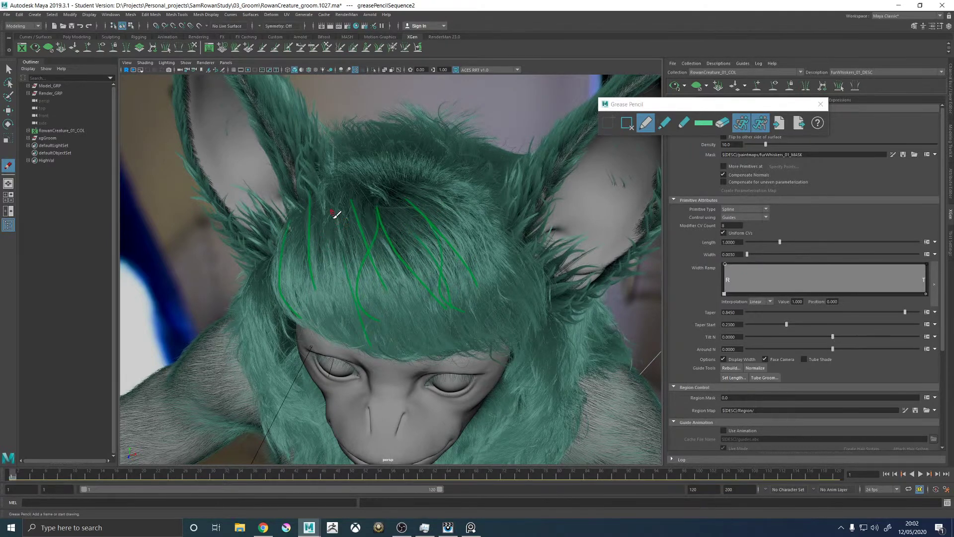
pyautogui.moveTo(299, 257)
pyautogui.mouseDown()
pyautogui.moveTo(292, 302)
pyautogui.moveTo(301, 316)
pyautogui.mouseUp()
pyautogui.click(626, 123)
# Examine the stray flyaway hairs along the temple hairline and above the eye at close range
pyautogui.moveTo(383, 278)
pyautogui.keyDown('alt'); pyautogui.mouseDown()
pyautogui.moveTo(394, 239)
pyautogui.moveTo(433, 240)
pyautogui.mouseUp(); pyautogui.keyUp('alt')
pyautogui.scroll(-5, 434, 240)
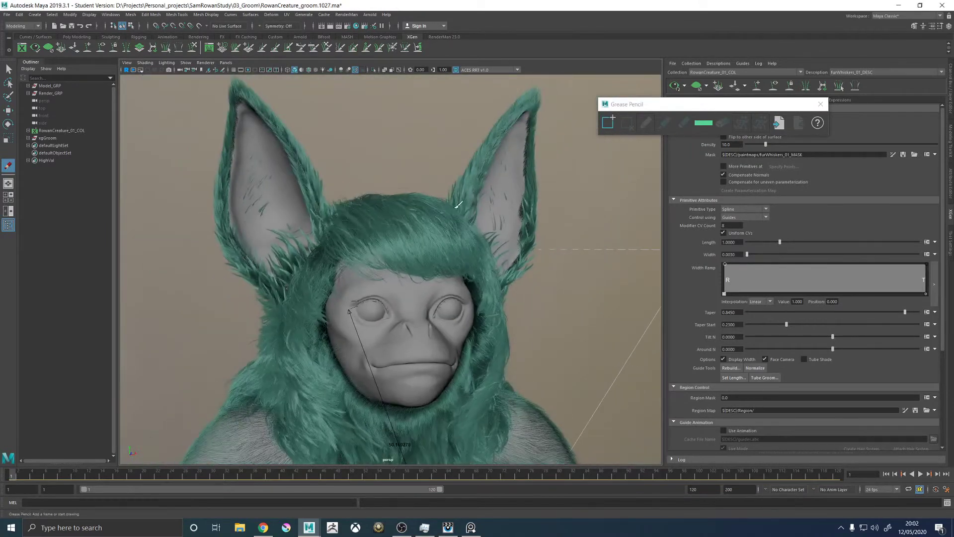
pyautogui.press('w')
pyautogui.moveTo(430, 219)
pyautogui.keyDown('alt'); pyautogui.mouseDown()
pyautogui.moveTo(465, 224)
pyautogui.moveTo(382, 229)
pyautogui.moveTo(395, 241)
pyautogui.moveTo(414, 237)
pyautogui.moveTo(404, 204)
pyautogui.moveTo(373, 214)
pyautogui.mouseUp(); pyautogui.keyUp('alt')
pyautogui.scroll(8, 428, 179)
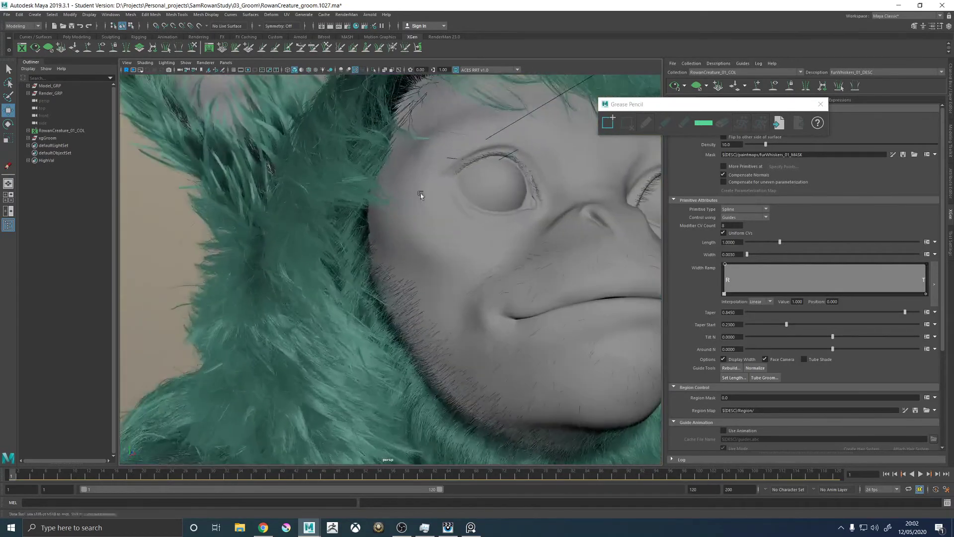
pyautogui.keyDown('alt'); pyautogui.moveTo(498, 285); pyautogui.dragTo(404, 230); pyautogui.keyUp('alt')
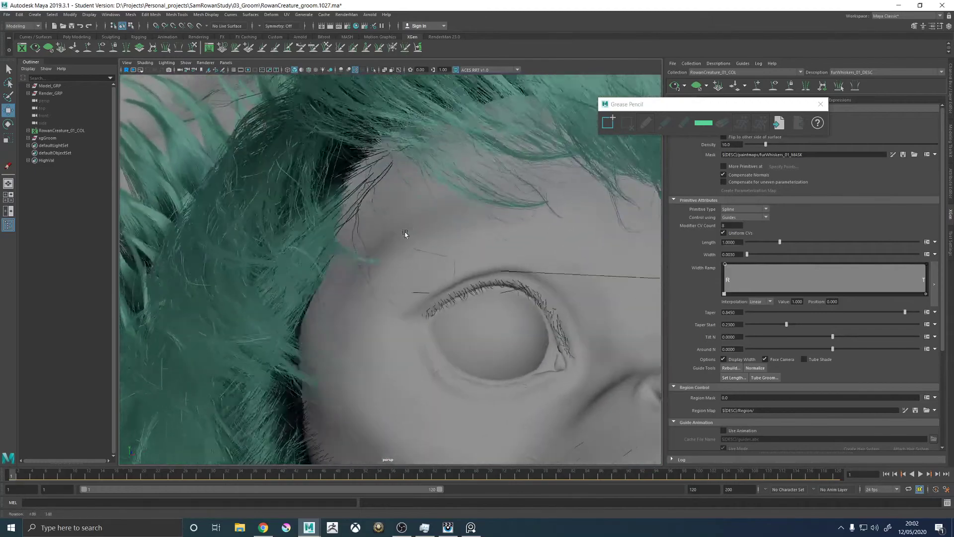
pyautogui.scroll(4, 400, 261)
pyautogui.scroll(4, 400, 261)
pyautogui.keyDown('alt'); pyautogui.moveTo(448, 264); pyautogui.dragTo(400, 258); pyautogui.keyUp('alt')
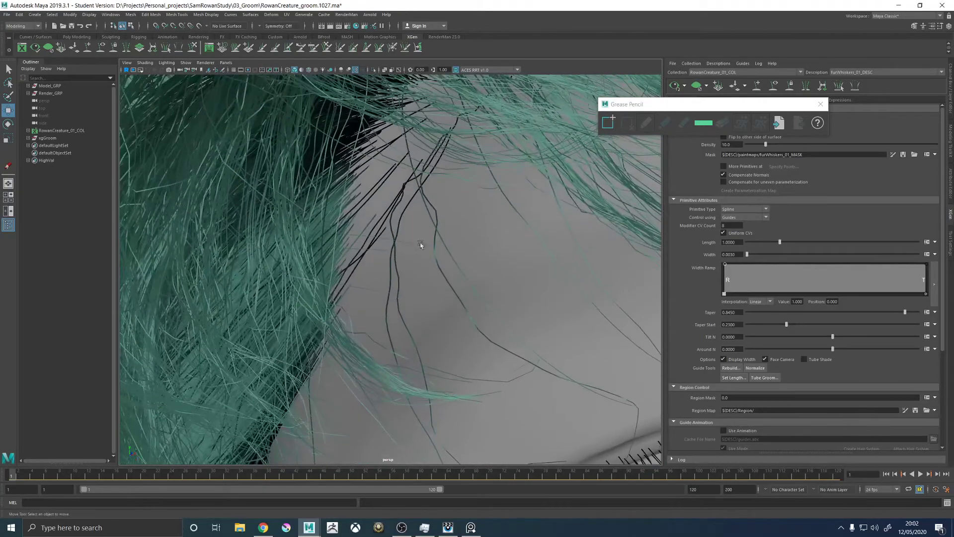
pyautogui.scroll(-4, 424, 237)
pyautogui.scroll(5, 400, 258)
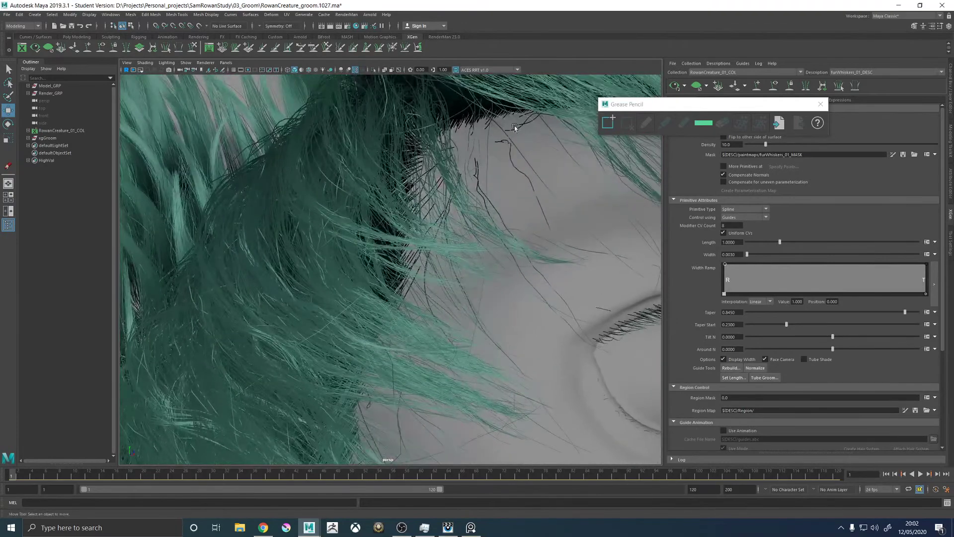
pyautogui.keyDown('alt'); pyautogui.moveTo(514, 128); pyautogui.dragTo(517, 153); pyautogui.keyUp('alt')
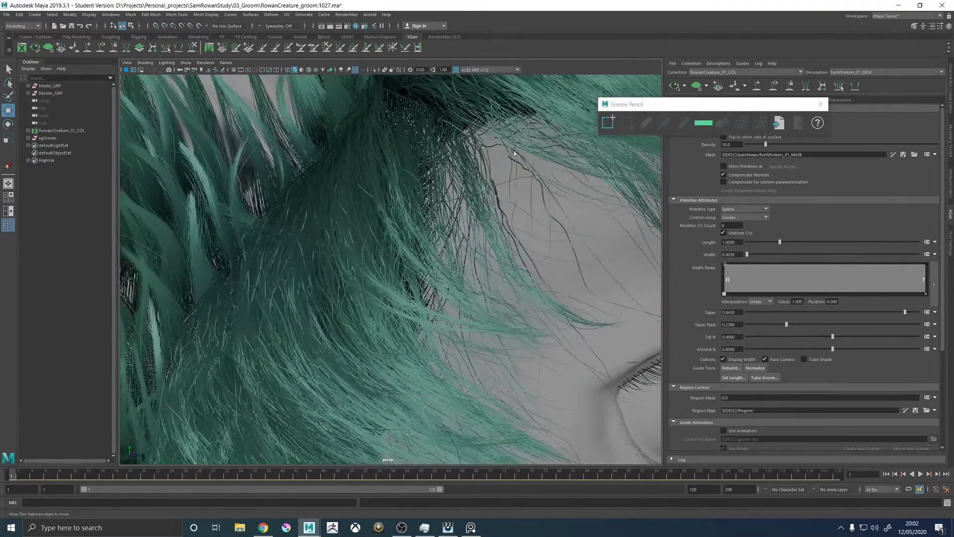
# Examine how the fringe and stray hairs read across the creature's whole head and upper body
pyautogui.scroll(-4, 444, 218)
pyautogui.scroll(-4, 444, 219)
pyautogui.keyDown('alt'); pyautogui.moveTo(453, 217); pyautogui.dragTo(468, 234); pyautogui.keyUp('alt')
pyautogui.scroll(2, 446, 234)
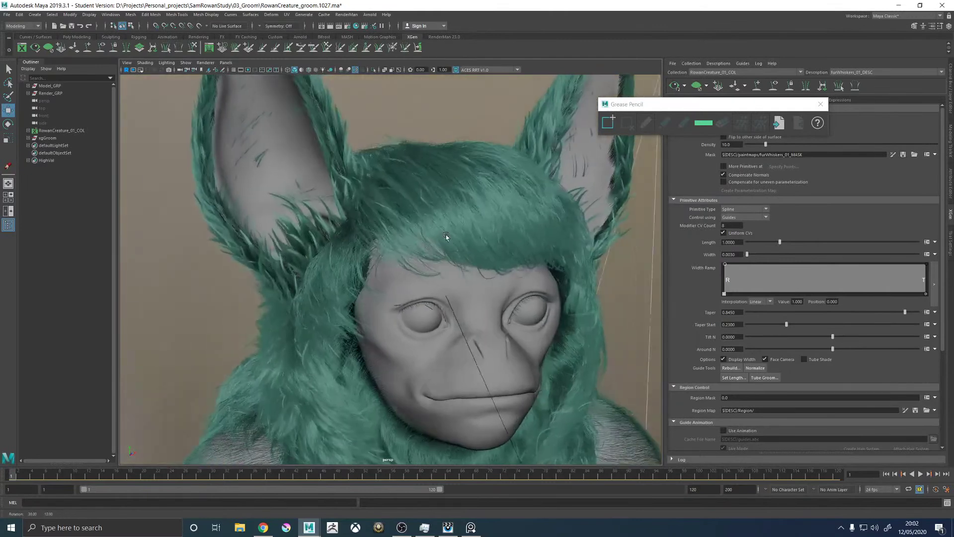
pyautogui.scroll(-3, 446, 235)
pyautogui.scroll(3, 449, 230)
pyautogui.keyDown('alt'); pyautogui.moveTo(417, 255); pyautogui.dragTo(450, 281); pyautogui.keyUp('alt')
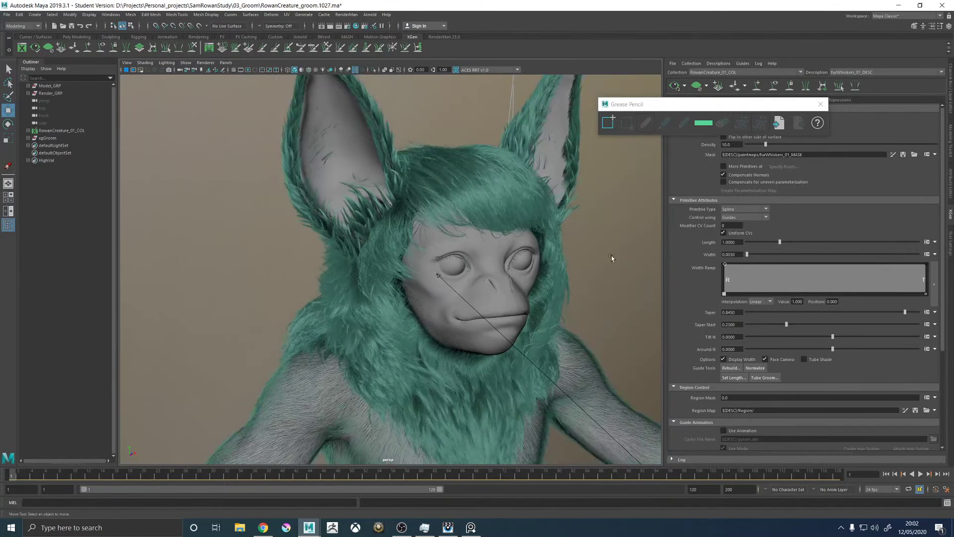
# Switch to the reference board and compare the dog and monkey fur photos with the back of the creature's head and its ear
pyautogui.hotkey('alt', 'Tab')
pyautogui.moveTo(555, 199); pyautogui.dragTo(663, 249)
pyautogui.keyDown('alt'); pyautogui.moveTo(291, 238); pyautogui.dragTo(330, 219); pyautogui.keyUp('alt')
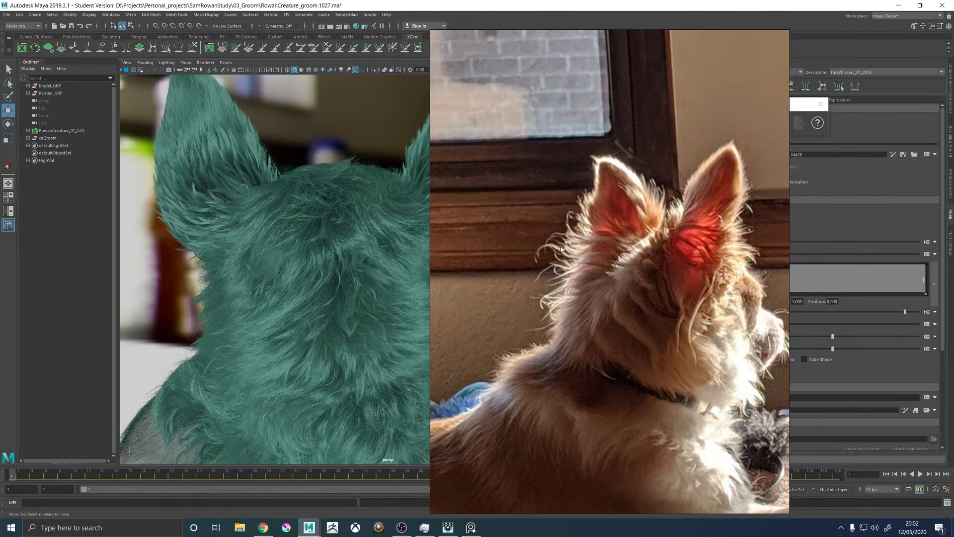
pyautogui.click(611, 229)
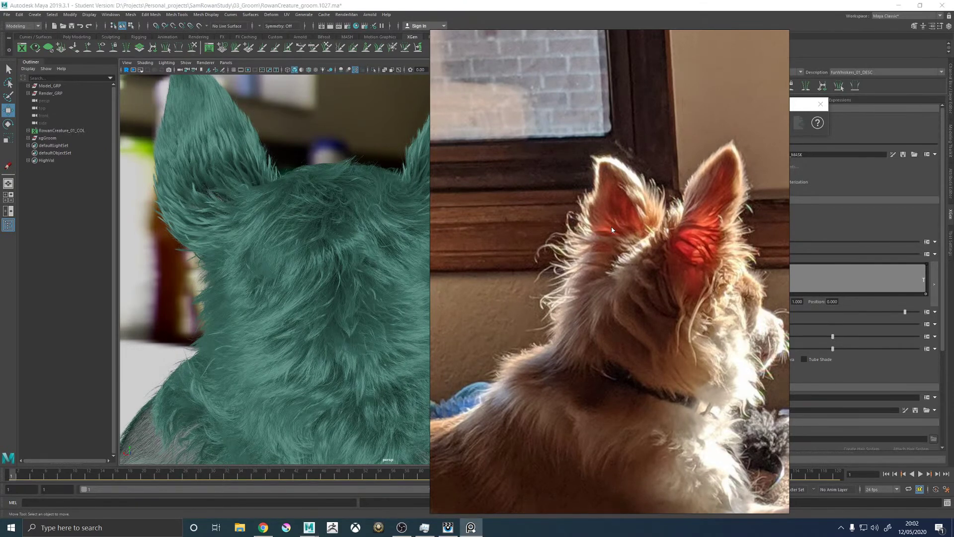
pyautogui.scroll(-5, 611, 226)
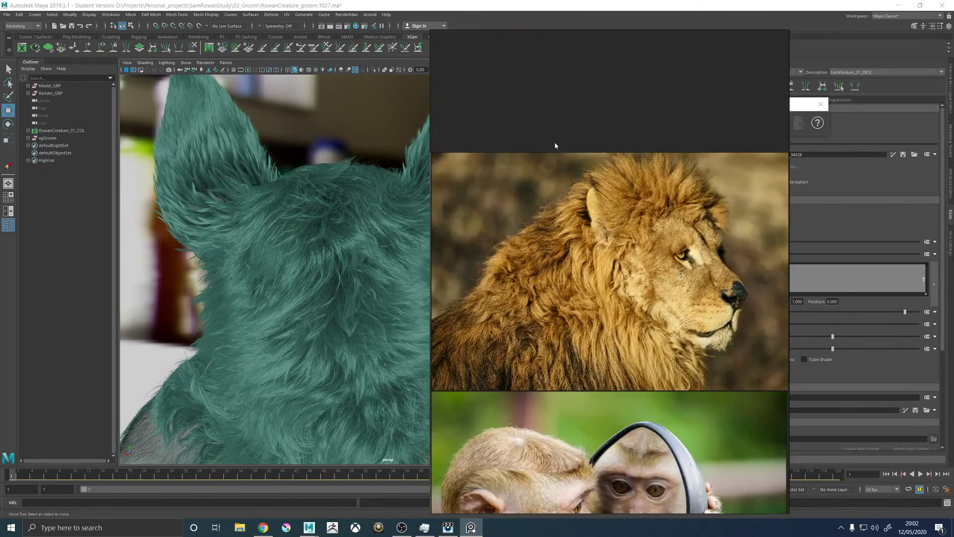
pyautogui.scroll(-3, 618, 338)
pyautogui.scroll(6, 478, 276)
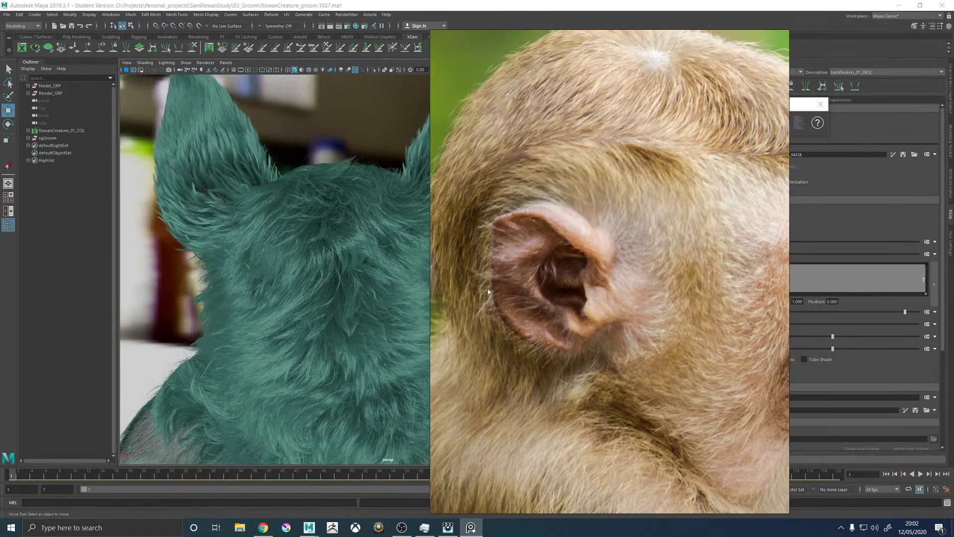
pyautogui.keyDown('alt'); pyautogui.moveTo(353, 273); pyautogui.dragTo(353, 204); pyautogui.keyUp('alt')
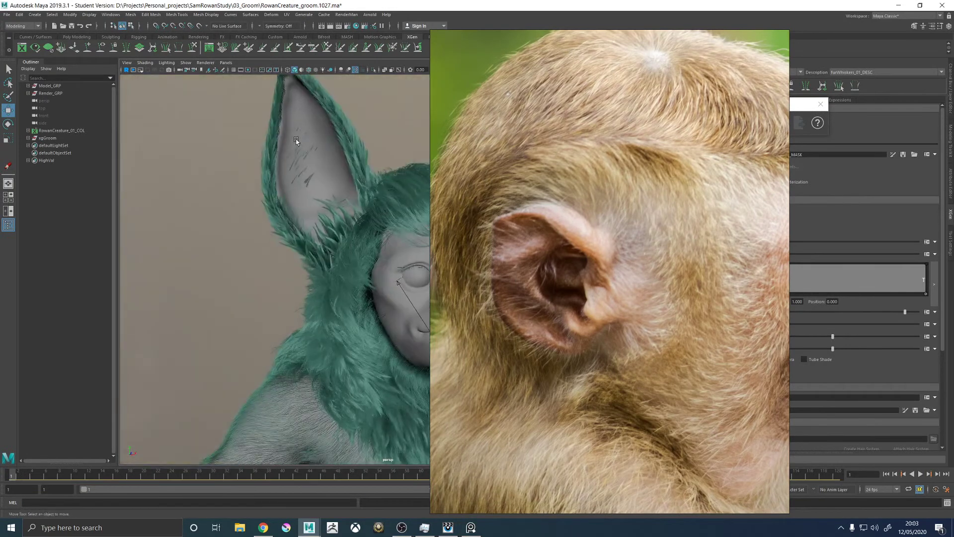
pyautogui.press('alt')
# Browse the lion and horse photos on the reference board and study the dark lion portrait's mane and ear fur
pyautogui.click(578, 230)
pyautogui.scroll(-3, 578, 230)
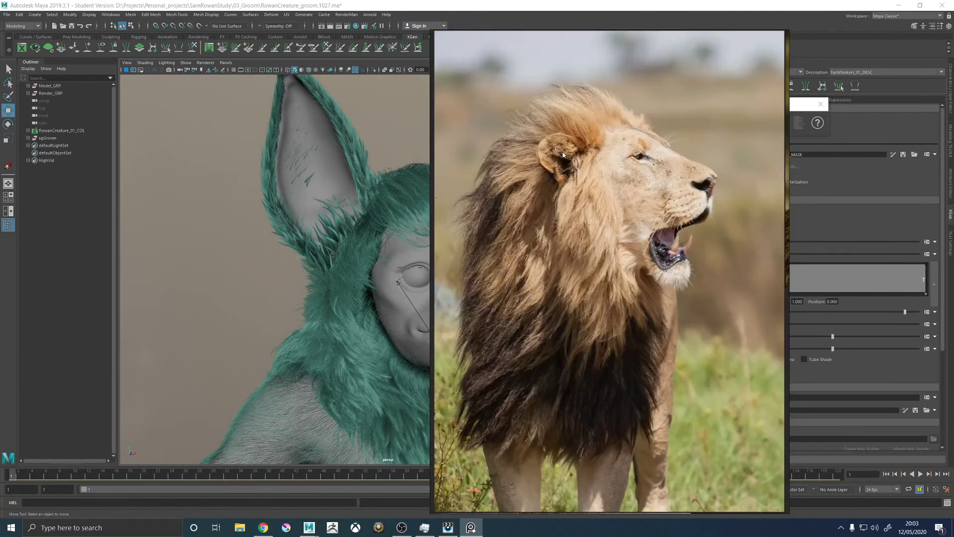
pyautogui.scroll(-1, 596, 273)
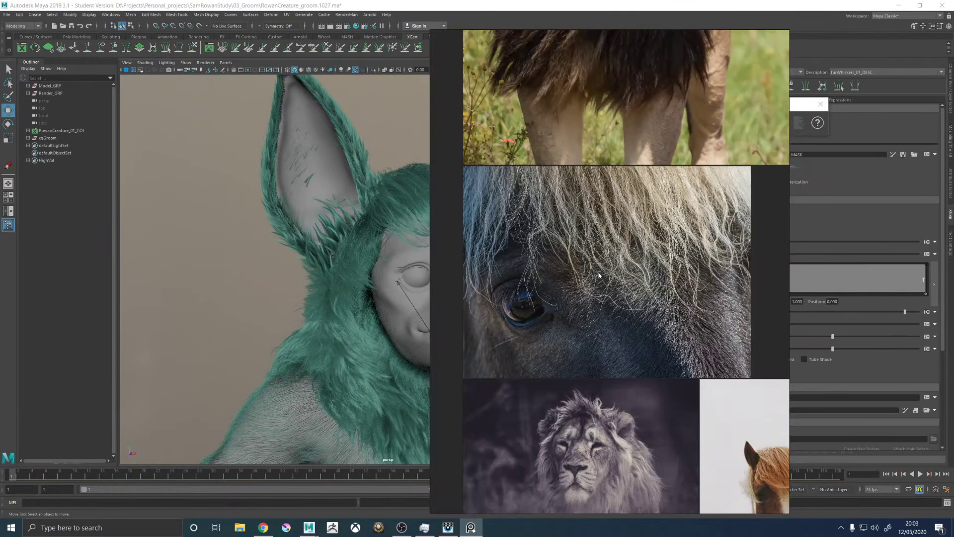
pyautogui.scroll(2, 684, 222)
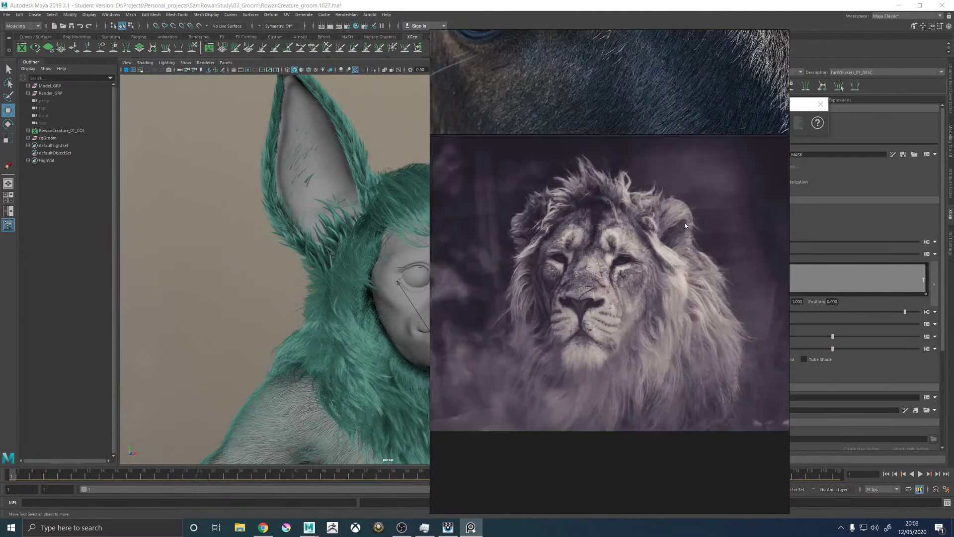
pyautogui.scroll(3, 672, 208)
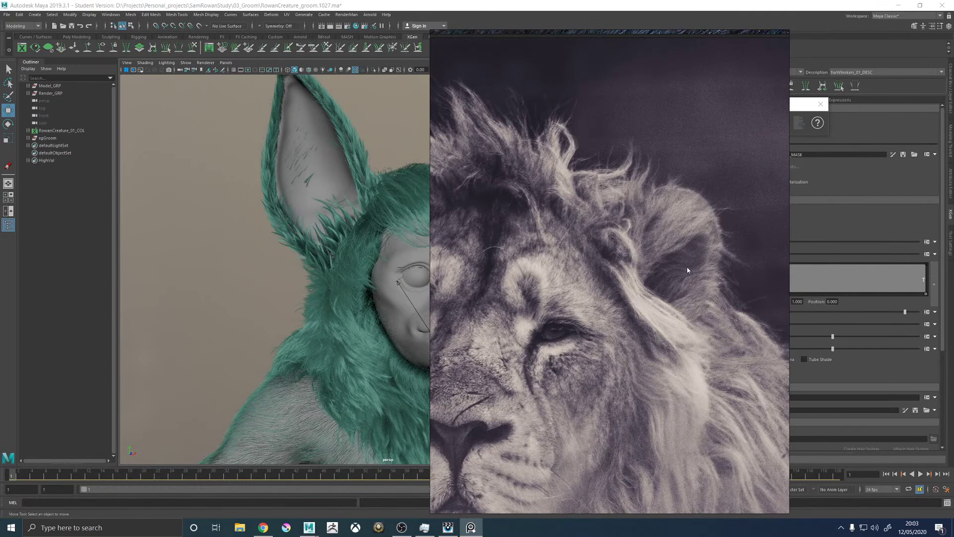
pyautogui.scroll(-4, 667, 298)
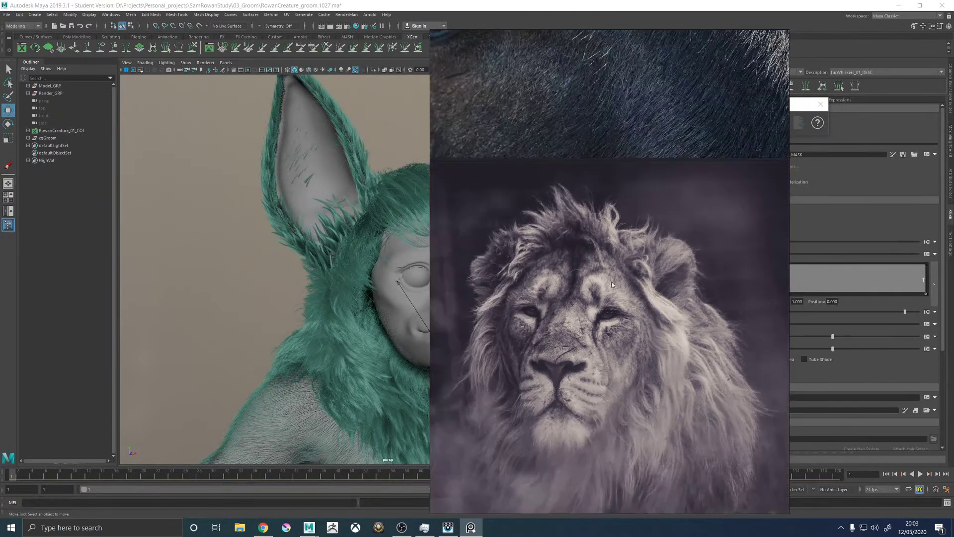
pyautogui.scroll(2, 671, 403)
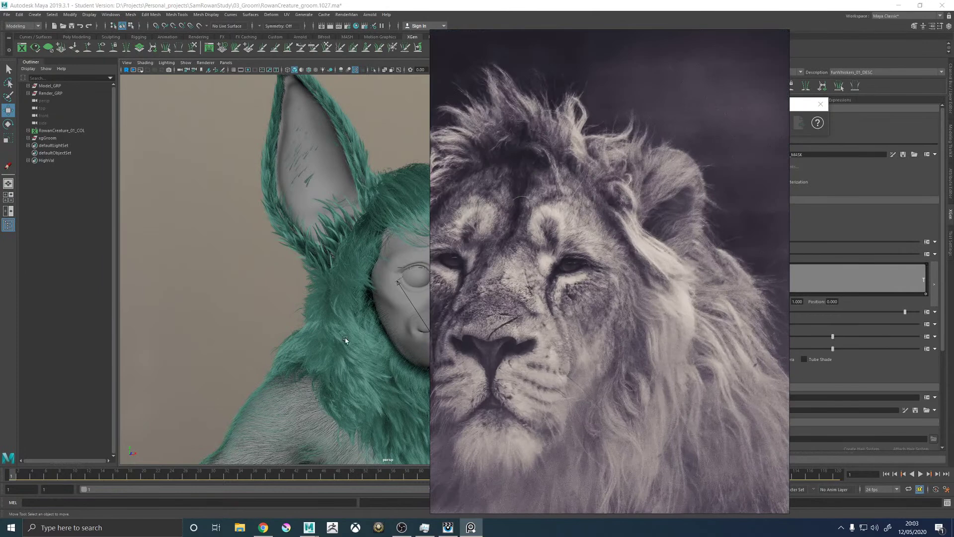
# Draw a Grease Pencil curve along the mane's inner edge under the chin and mark both of the creature's eyes
pyautogui.keyDown('alt'); pyautogui.moveTo(355, 242); pyautogui.dragTo(303, 281); pyautogui.keyUp('alt')
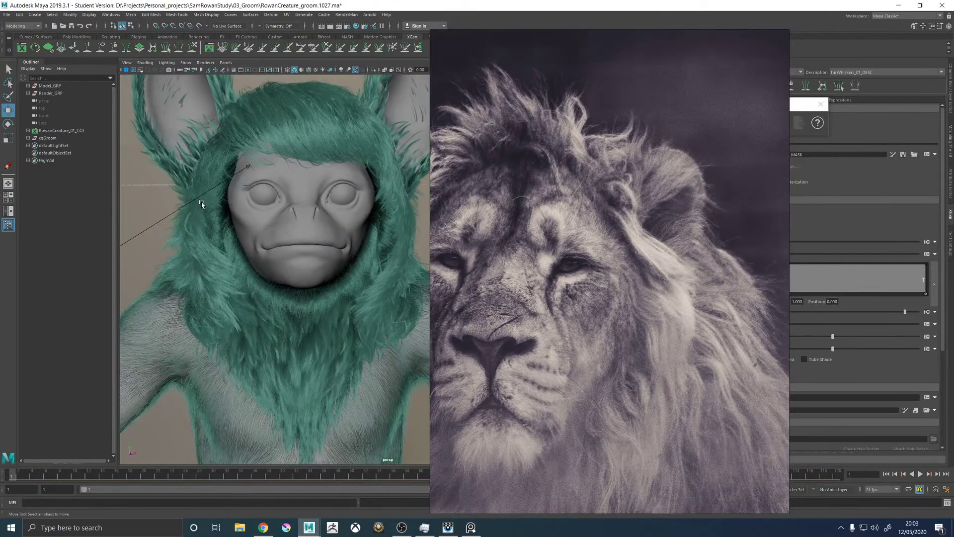
pyautogui.click(223, 70)
pyautogui.moveTo(230, 228)
pyautogui.mouseDown()
pyautogui.moveTo(251, 281)
pyautogui.moveTo(294, 306)
pyautogui.moveTo(374, 285)
pyautogui.moveTo(396, 228)
pyautogui.mouseUp()
pyautogui.moveTo(343, 187); pyautogui.dragTo(340, 188)
pyautogui.moveTo(277, 193); pyautogui.dragTo(281, 187)
pyautogui.moveTo(272, 185); pyautogui.dragTo(273, 190)
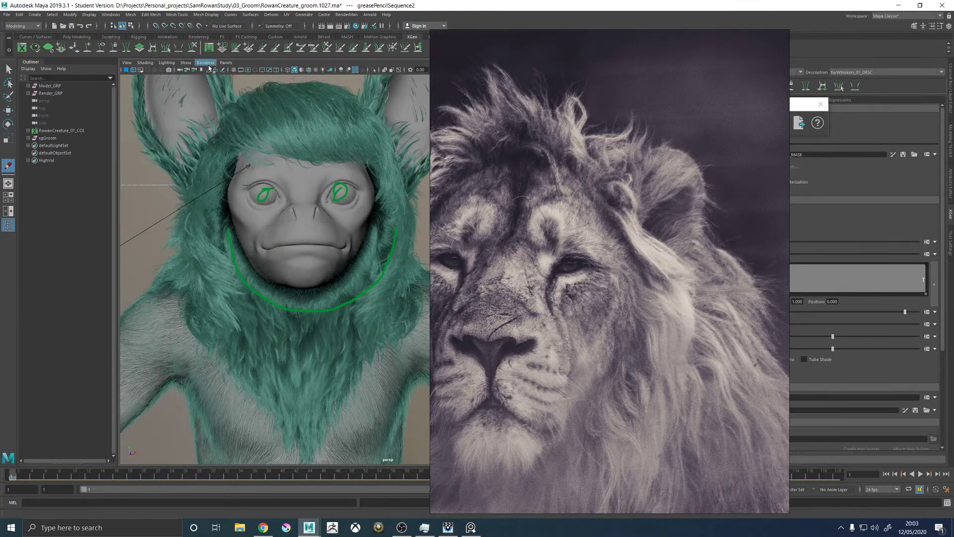
# Delete the Grease Pencil frame marking the mane and eyes, then place the dark lion portrait beside the creature again
pyautogui.moveTo(582, 71); pyautogui.dragTo(953, 109, button='right')
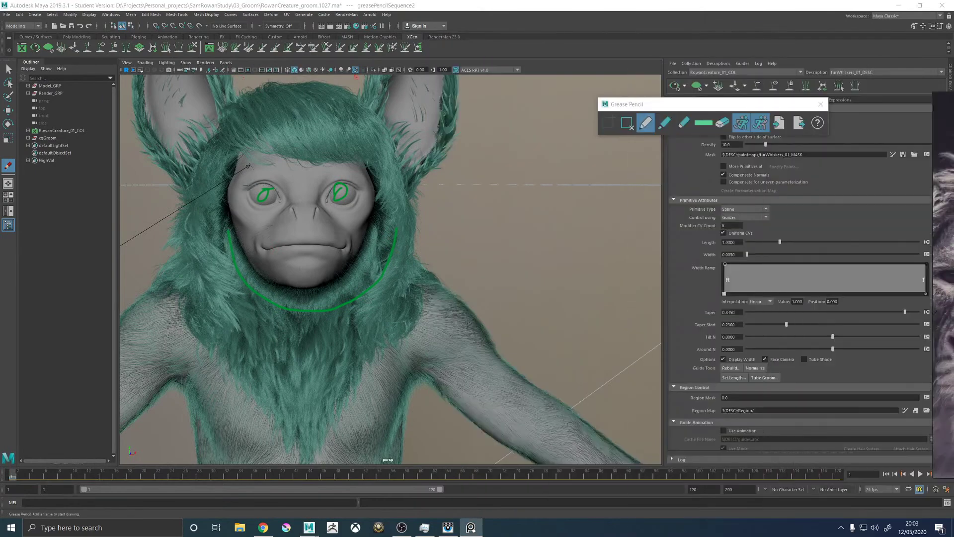
pyautogui.click(627, 124)
pyautogui.moveTo(944, 157); pyautogui.dragTo(308, 157, button='right')
pyautogui.moveTo(474, 258); pyautogui.dragTo(670, 232, button='right')
pyautogui.moveTo(666, 323); pyautogui.dragTo(701, 208)
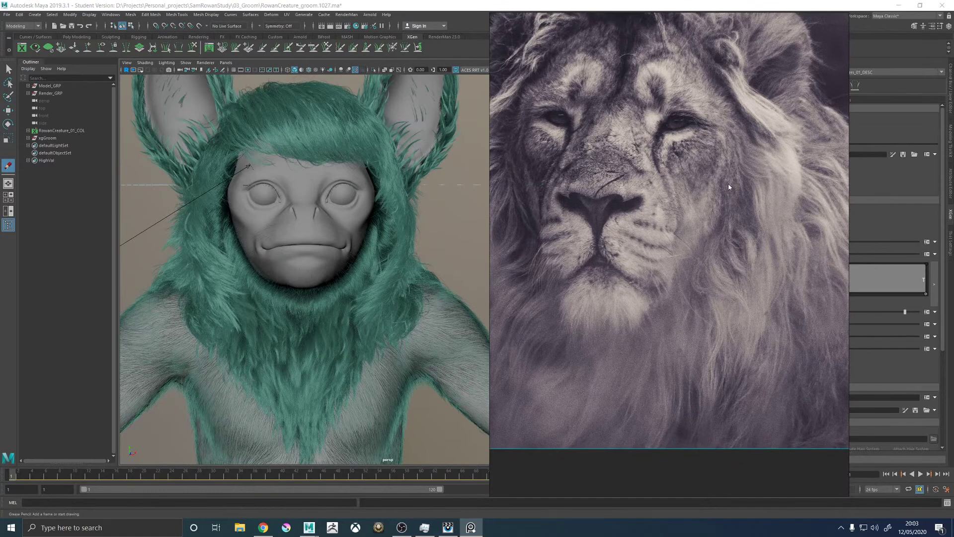
# Browse past the horse photo on the reference board and study the mane and ear fur on the lion's profile photo
pyautogui.press('Delete')
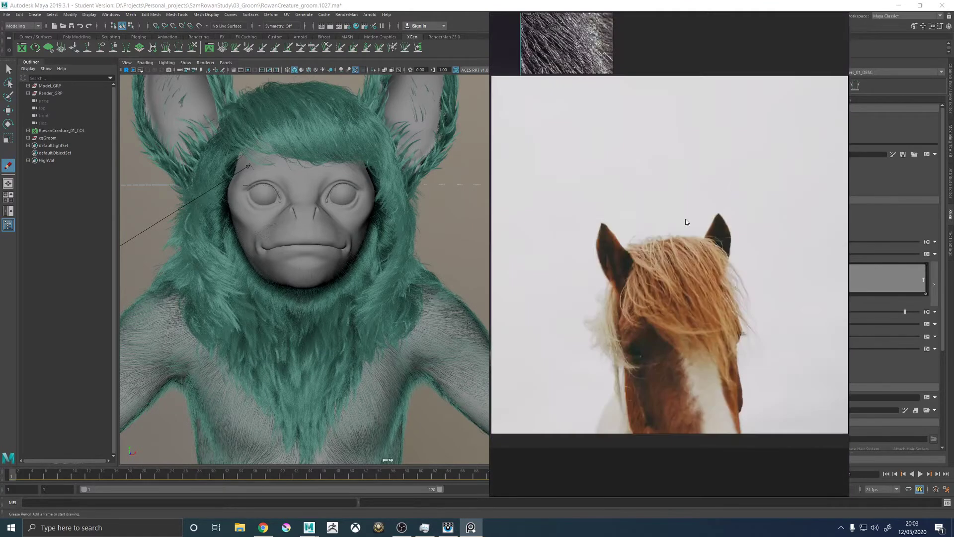
pyautogui.hotkey('ctrl', 'z')
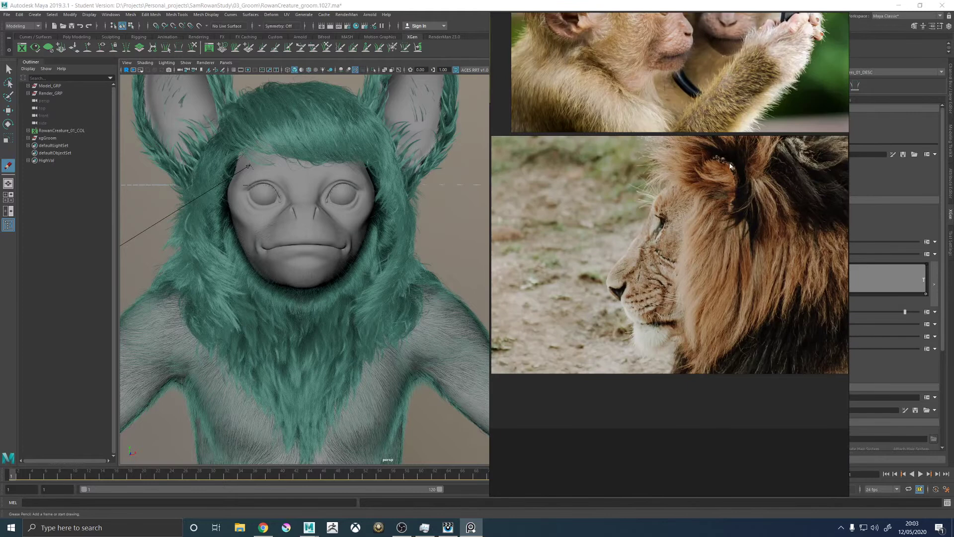
pyautogui.scroll(5, 728, 163)
pyautogui.moveTo(625, 256); pyautogui.dragTo(686, 244, button='middle')
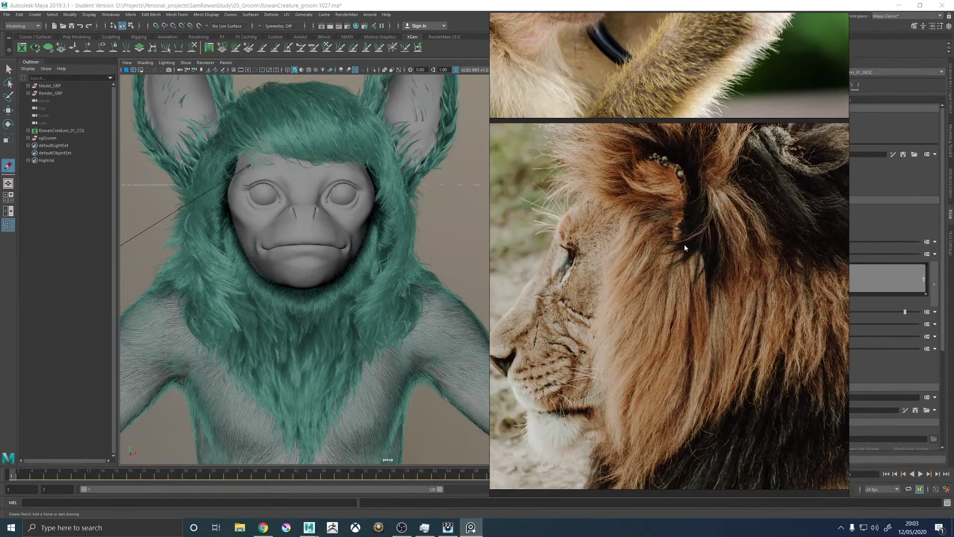
pyautogui.moveTo(610, 262); pyautogui.dragTo(620, 257, button='middle')
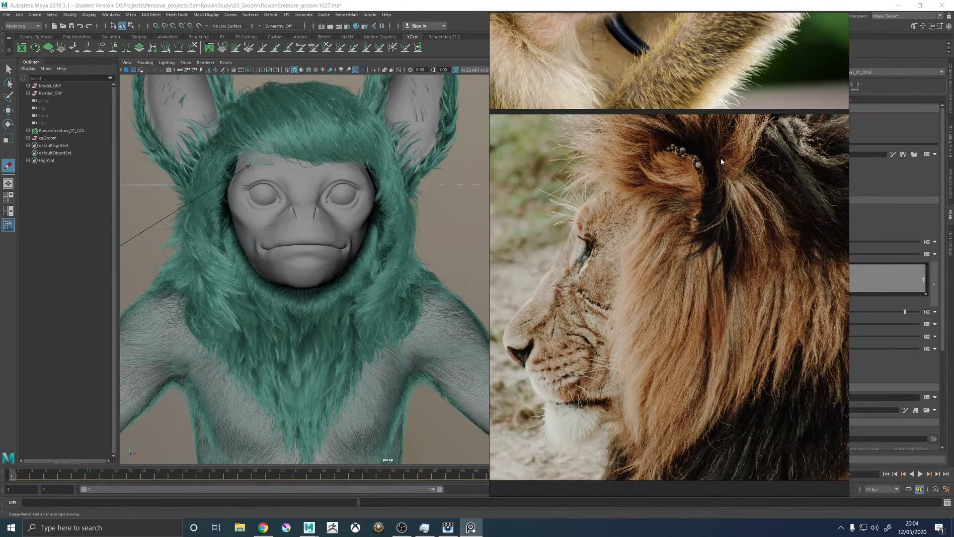
pyautogui.scroll(-2, 705, 247)
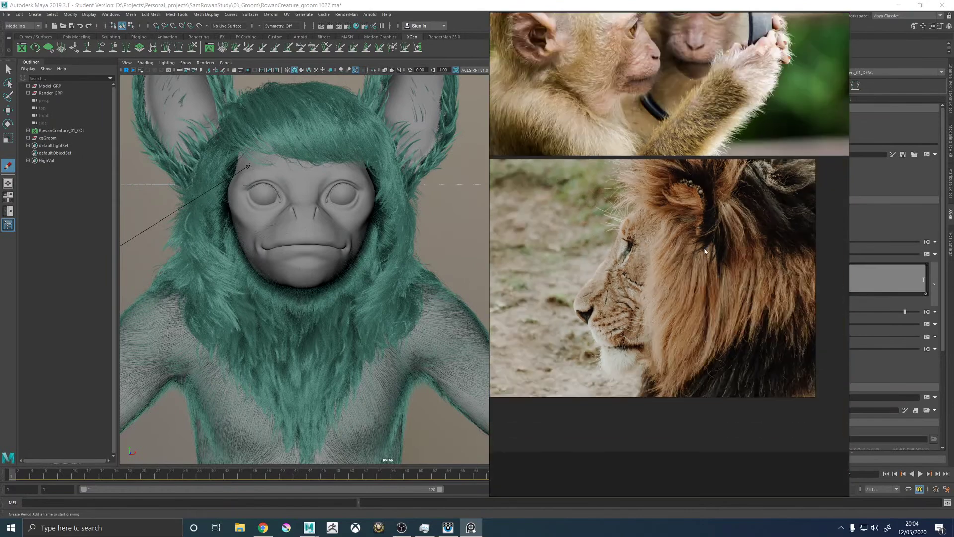
pyautogui.scroll(4, 755, 306)
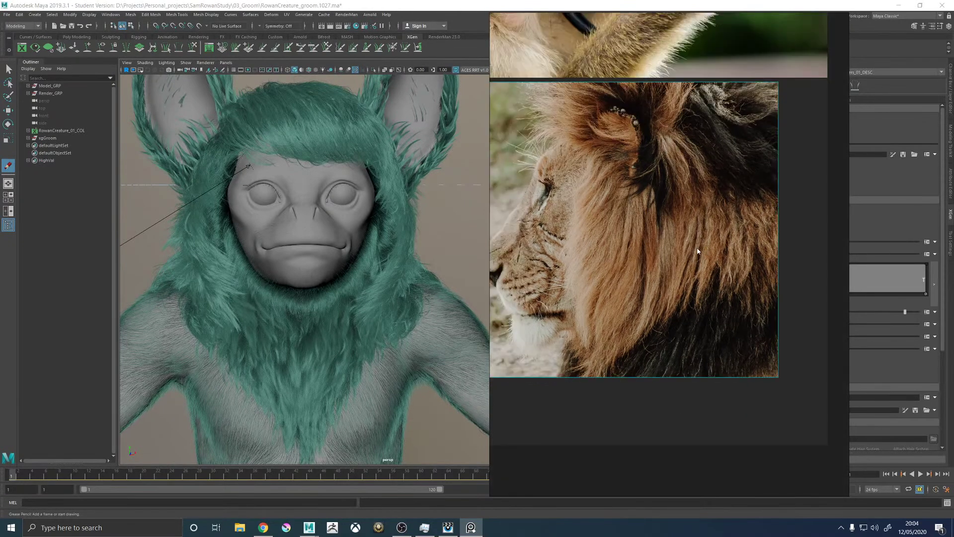
# Study the dog photo's ears and the fur behind them, and move the reference board out of the way
pyautogui.press('Right')
pyautogui.scroll(3, 692, 240)
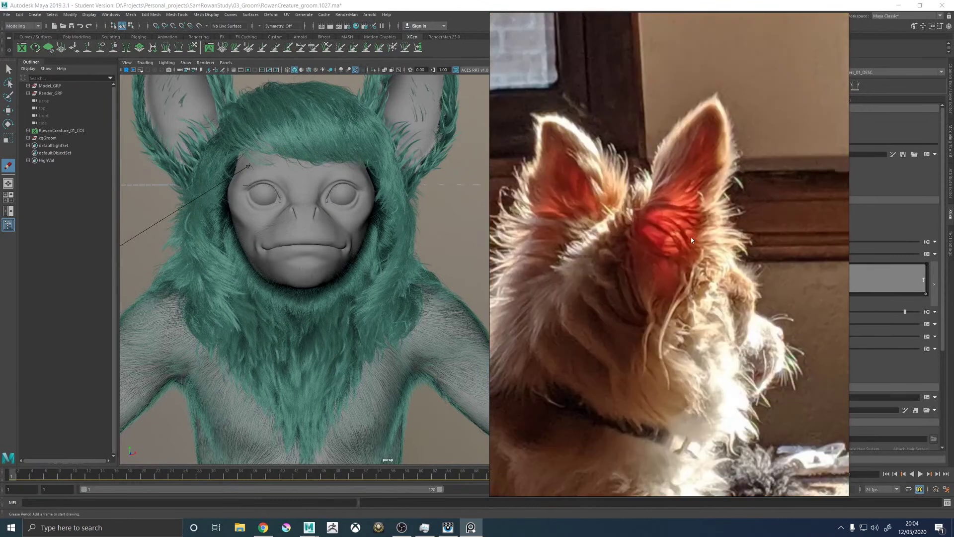
pyautogui.moveTo(644, 227); pyautogui.dragTo(708, 227)
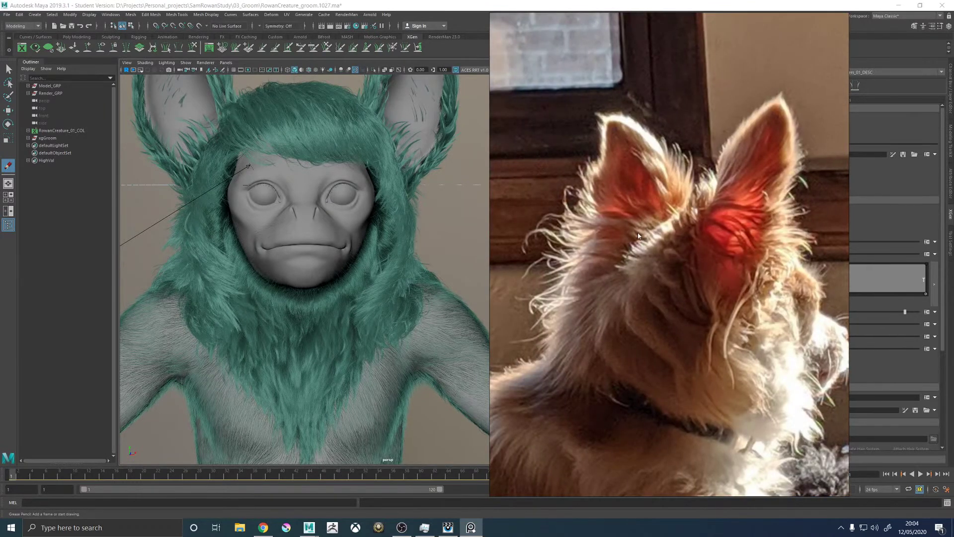
pyautogui.scroll(-2, 647, 231)
pyautogui.moveTo(649, 230); pyautogui.dragTo(953, 230, button='right')
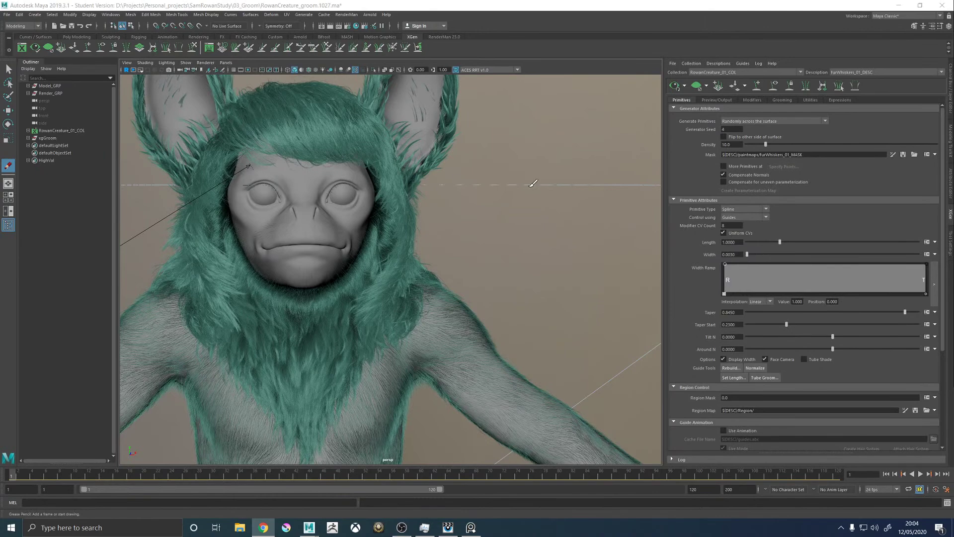
# Examine the hair flow on the back of the creature's head and where the fur meets the ear bases
pyautogui.moveTo(447, 202)
pyautogui.keyDown('alt'); pyautogui.mouseDown()
pyautogui.moveTo(511, 206)
pyautogui.moveTo(447, 199)
pyautogui.mouseUp(); pyautogui.keyUp('alt')
pyautogui.press('w')
pyautogui.scroll(-10, 472, 251)
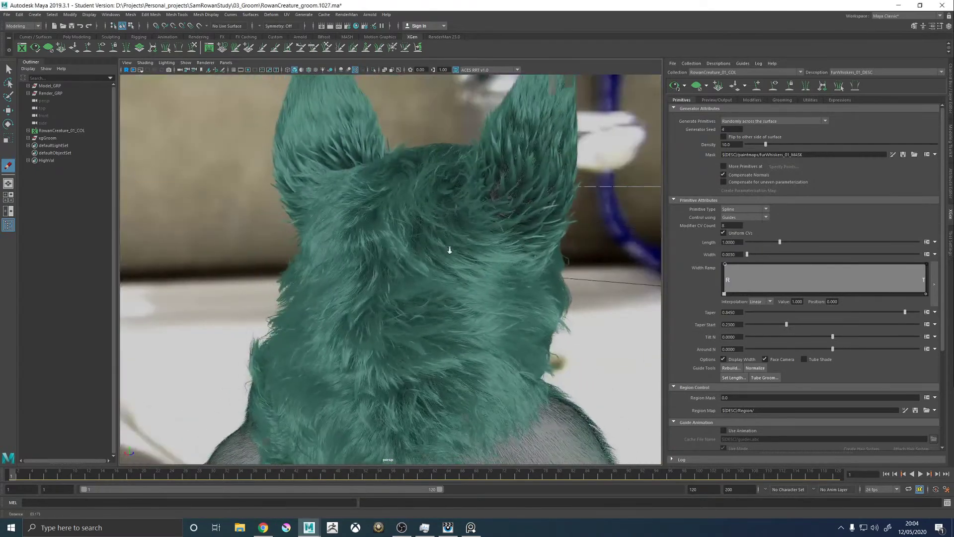
pyautogui.scroll(8, 511, 220)
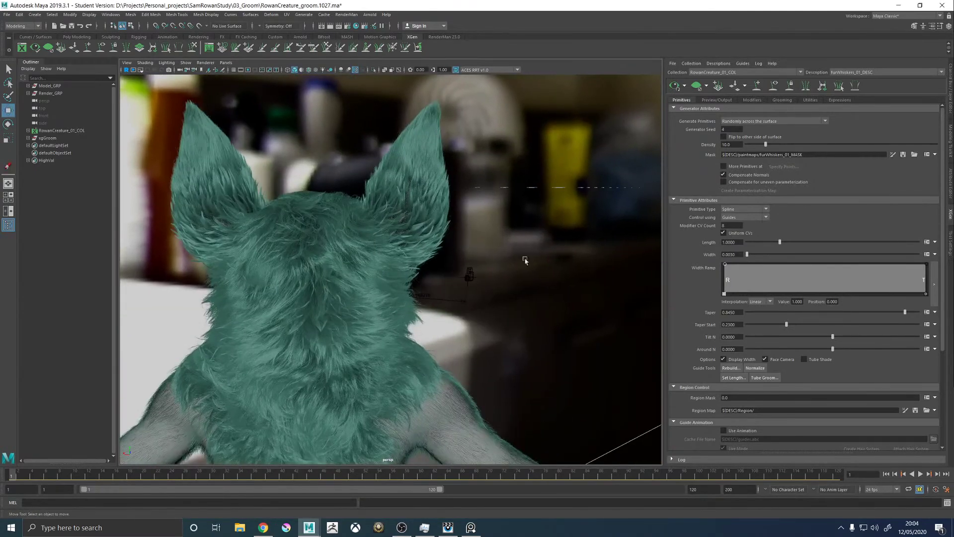
pyautogui.keyDown('alt'); pyautogui.moveTo(474, 240); pyautogui.dragTo(391, 247); pyautogui.keyUp('alt')
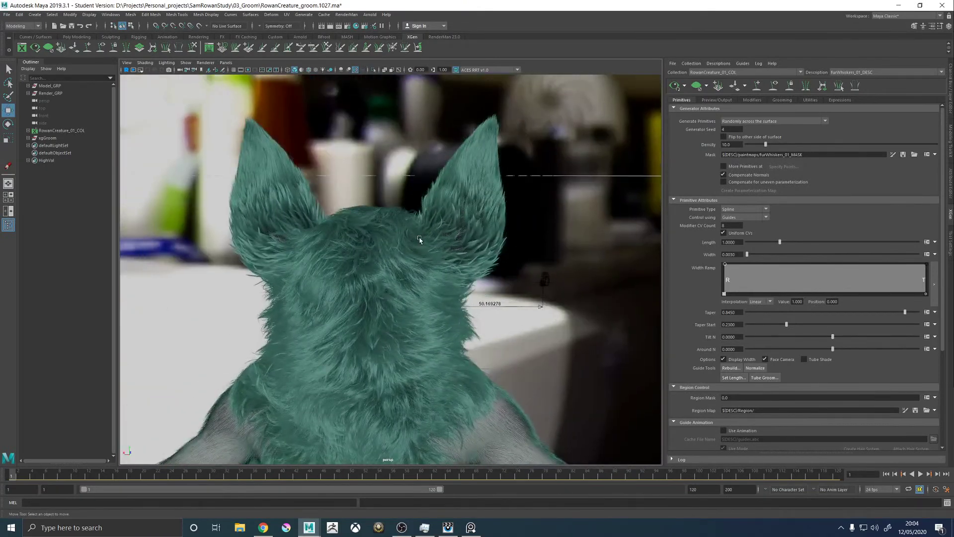
pyautogui.keyDown('alt'); pyautogui.moveTo(448, 224); pyautogui.dragTo(407, 222); pyautogui.keyUp('alt')
pyautogui.moveTo(447, 265)
pyautogui.keyDown('alt'); pyautogui.mouseDown()
pyautogui.moveTo(432, 261)
pyautogui.moveTo(472, 266)
pyautogui.moveTo(460, 264)
pyautogui.mouseUp(); pyautogui.keyUp('alt')
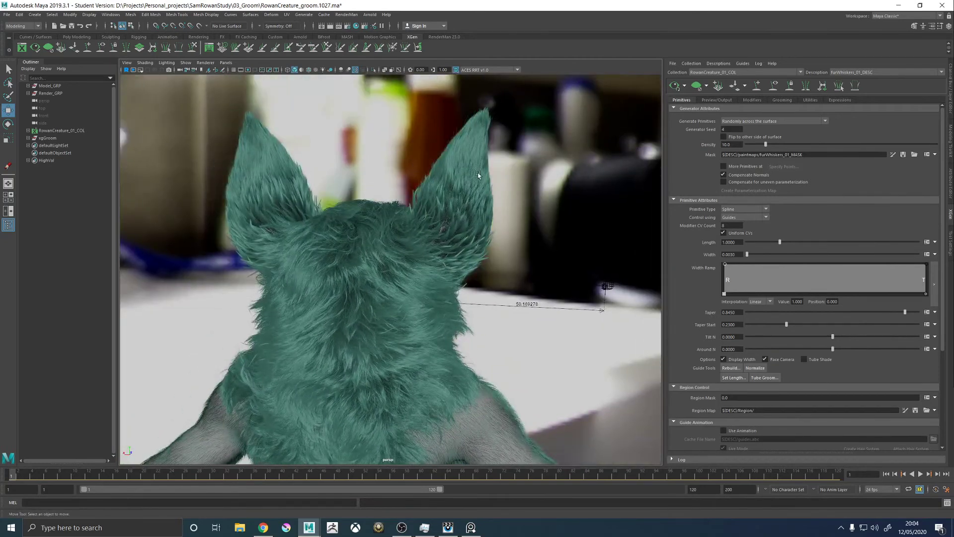
pyautogui.keyDown('alt'); pyautogui.moveTo(405, 251); pyautogui.dragTo(383, 255); pyautogui.keyUp('alt')
pyautogui.scroll(6, 494, 318)
pyautogui.scroll(-6, 419, 255)
# Inspect the fringe and mane around the creature's face, then return to the fur behind the ears
pyautogui.keyDown('alt'); pyautogui.moveTo(390, 294); pyautogui.dragTo(519, 144); pyautogui.keyUp('alt')
pyautogui.keyDown('alt'); pyautogui.moveTo(233, 240); pyautogui.dragTo(366, 255); pyautogui.keyUp('alt')
pyautogui.keyDown('alt'); pyautogui.moveTo(431, 319); pyautogui.dragTo(459, 297); pyautogui.keyUp('alt')
pyautogui.keyDown('alt'); pyautogui.moveTo(459, 297); pyautogui.dragTo(377, 254, button='right'); pyautogui.keyUp('alt')
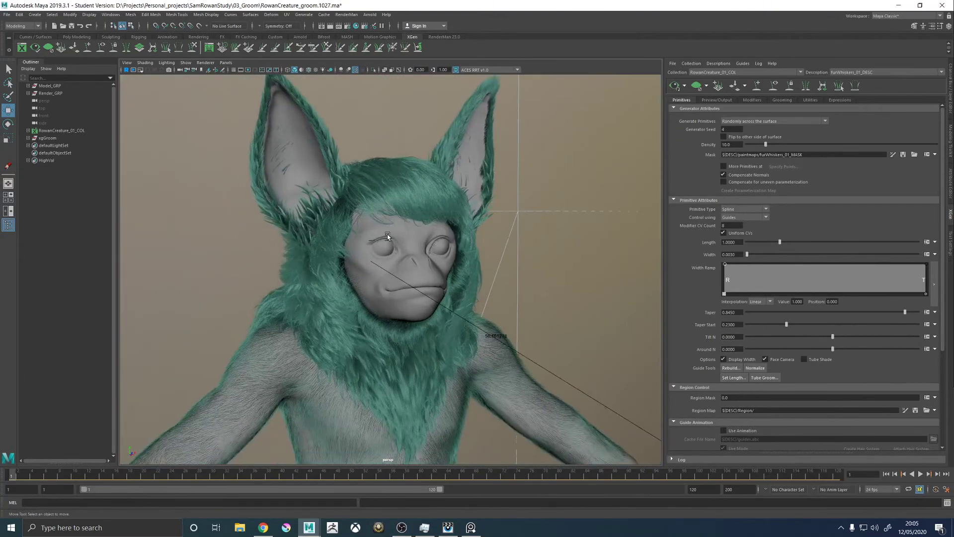
pyautogui.scroll(1, 426, 201)
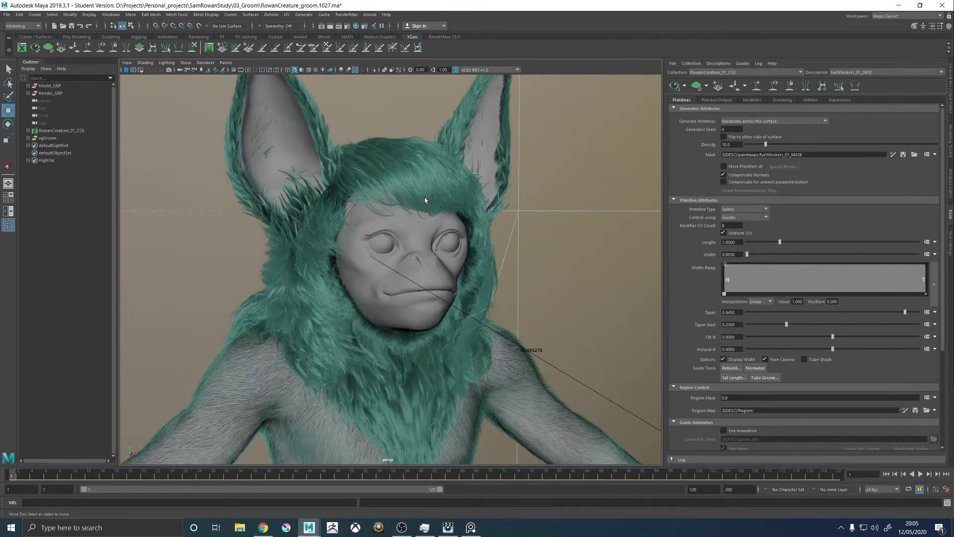
pyautogui.keyDown('alt'); pyautogui.moveTo(275, 101); pyautogui.dragTo(316, 195, button='middle'); pyautogui.keyUp('alt')
pyautogui.keyDown('alt'); pyautogui.moveTo(317, 195); pyautogui.dragTo(527, 190); pyautogui.keyUp('alt')
# Switch the XGen description to furEars_01_DESC and display its guides on the ears
pyautogui.click(836, 74)
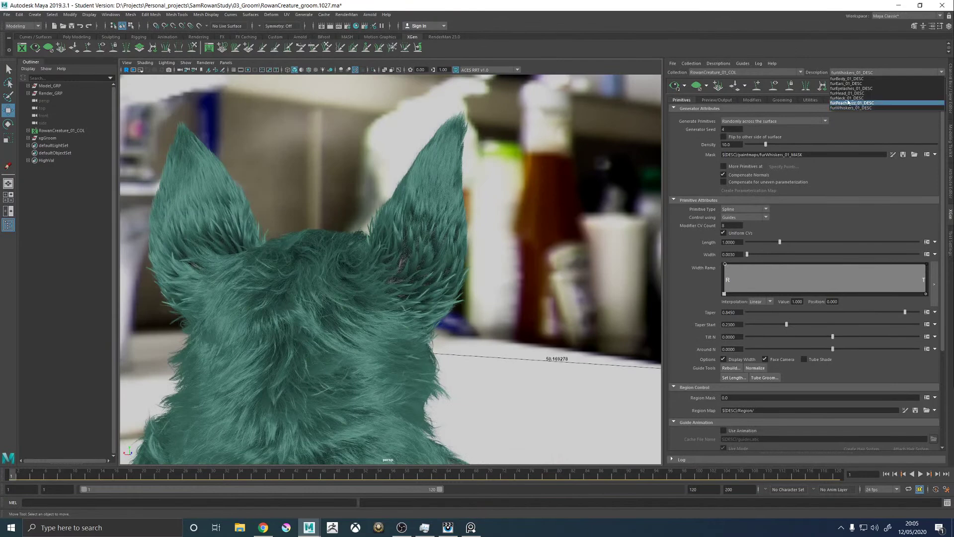
pyautogui.click(843, 88)
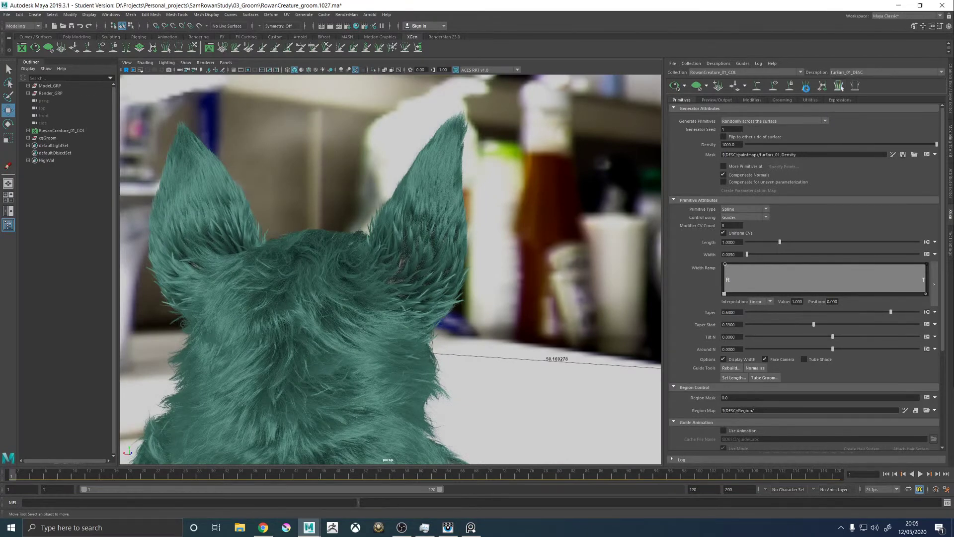
pyautogui.click(773, 85)
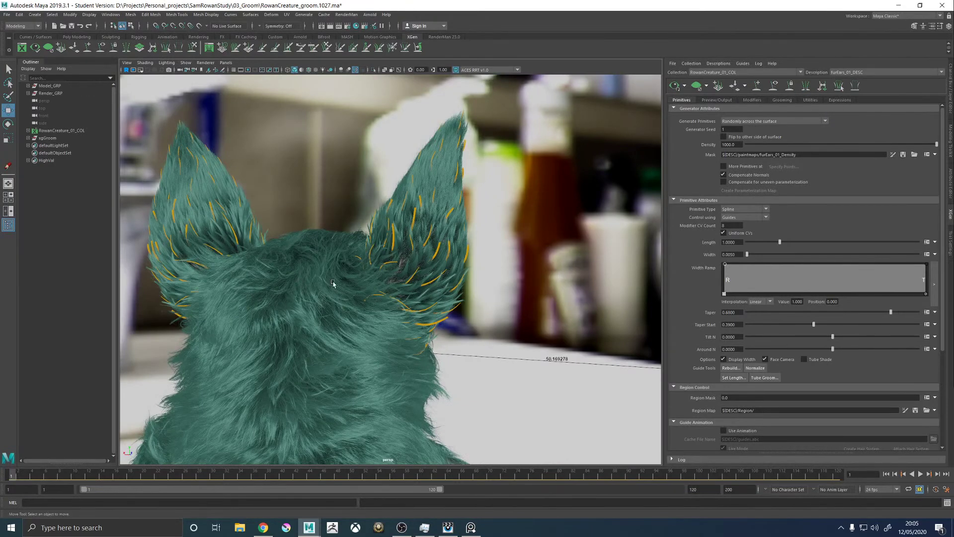
pyautogui.scroll(3, 463, 281)
pyautogui.scroll(4, 550, 240)
# Clear the ear fur preview to inspect the bare guides on the backs of the ears, then regenerate the preview
pyautogui.click(685, 85)
pyautogui.click(705, 97)
pyautogui.keyDown('alt'); pyautogui.moveTo(388, 298); pyautogui.dragTo(436, 252); pyautogui.keyUp('alt')
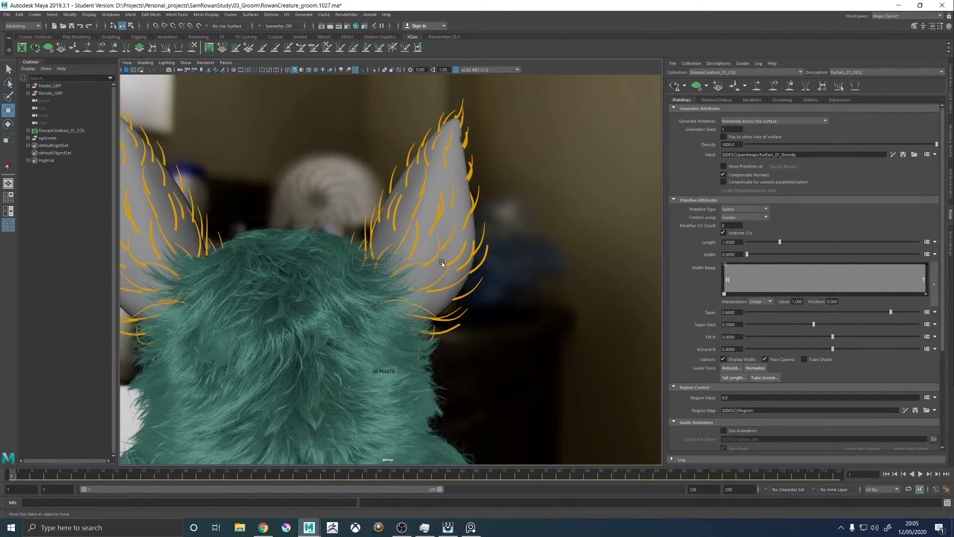
pyautogui.click(674, 83)
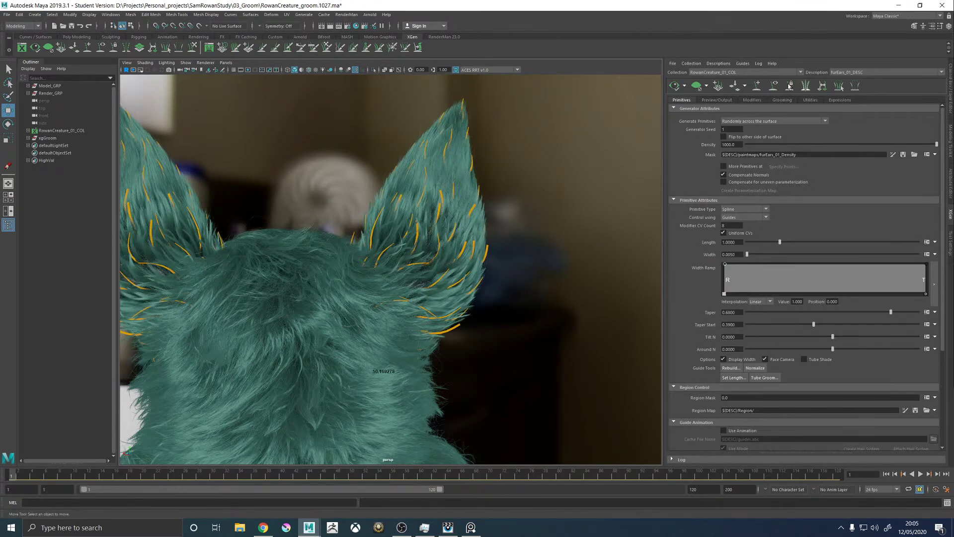
# Switch to the reference board and compare the dog photo's ear and neck fur with the back of the creature's head
pyautogui.hotkey('alt', 'Tab')
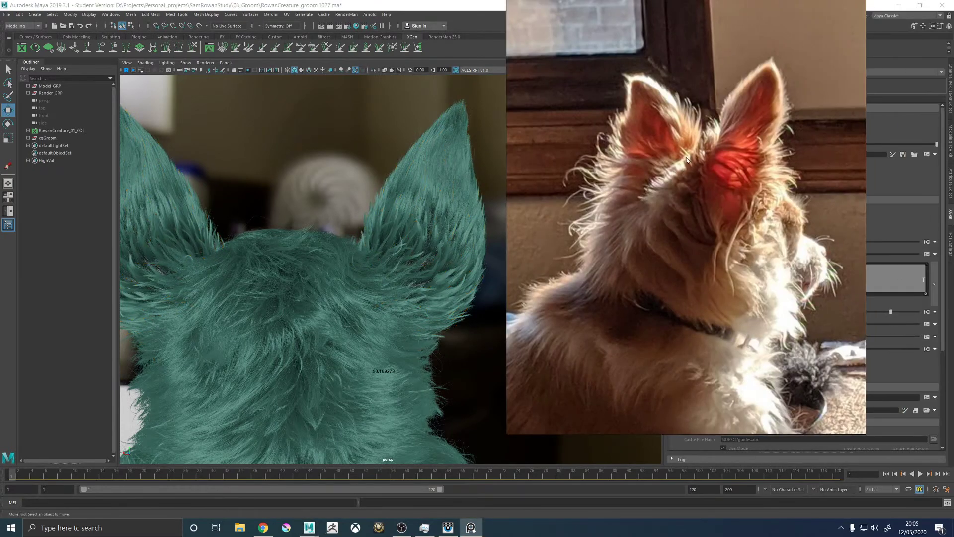
pyautogui.keyDown('alt'); pyautogui.moveTo(392, 251); pyautogui.dragTo(636, 173, button='right'); pyautogui.keyUp('alt')
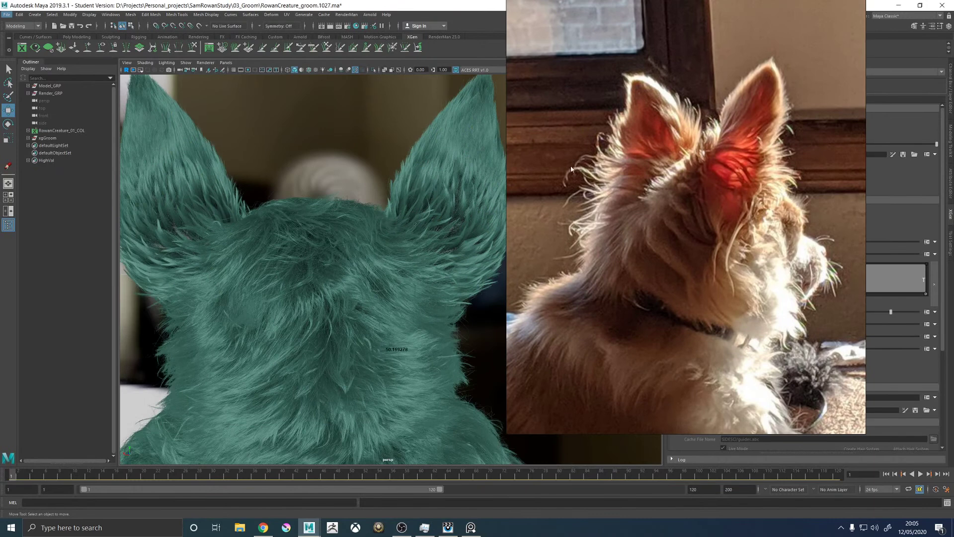
pyautogui.keyDown('alt'); pyautogui.moveTo(298, 213); pyautogui.dragTo(388, 213); pyautogui.keyUp('alt')
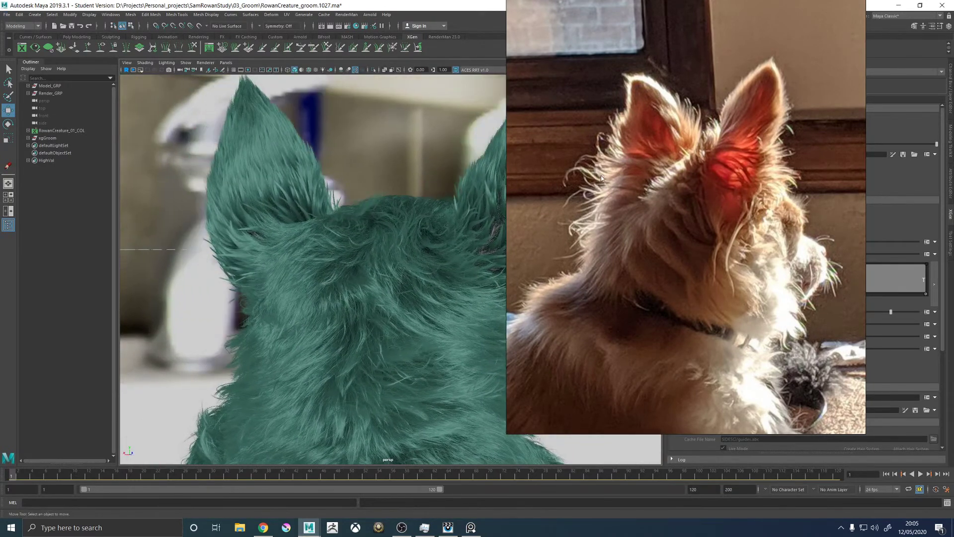
pyautogui.keyDown('alt'); pyautogui.moveTo(317, 243); pyautogui.dragTo(304, 239); pyautogui.keyUp('alt')
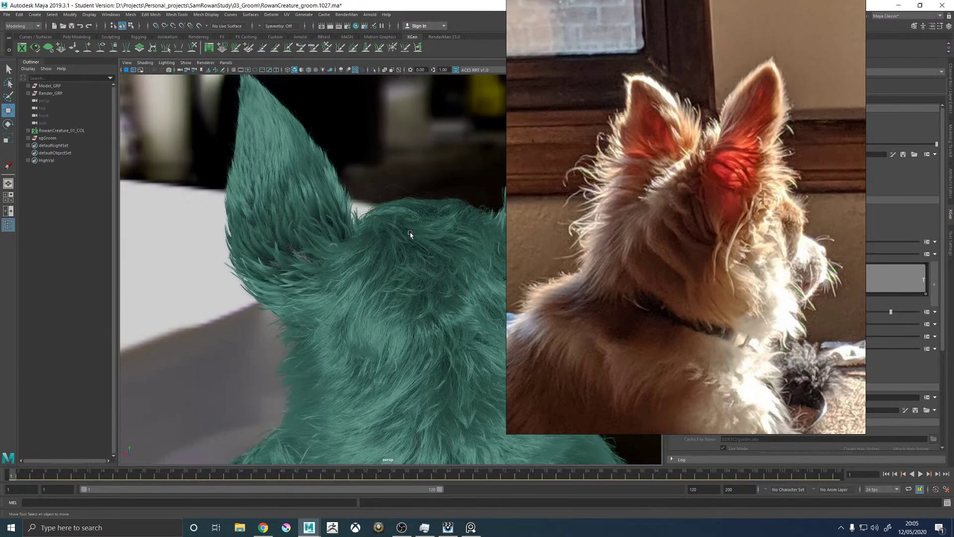
pyautogui.keyDown('alt'); pyautogui.moveTo(400, 265); pyautogui.dragTo(385, 260); pyautogui.keyUp('alt')
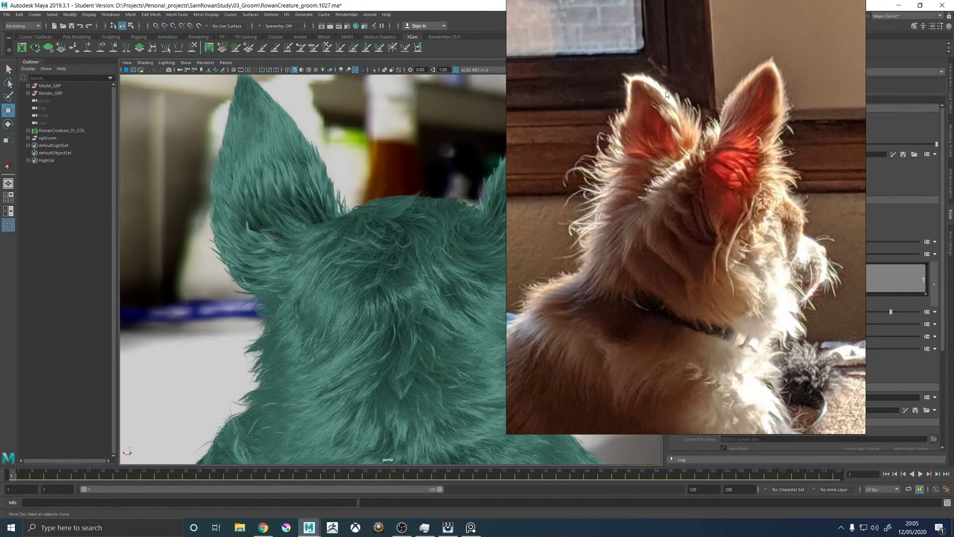
pyautogui.rightClick(696, 110)
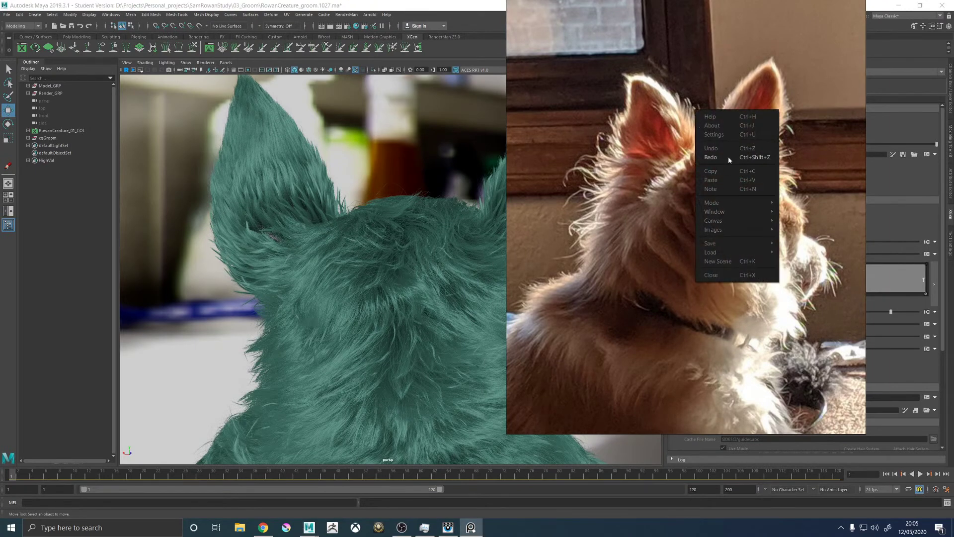
pyautogui.moveTo(719, 223)
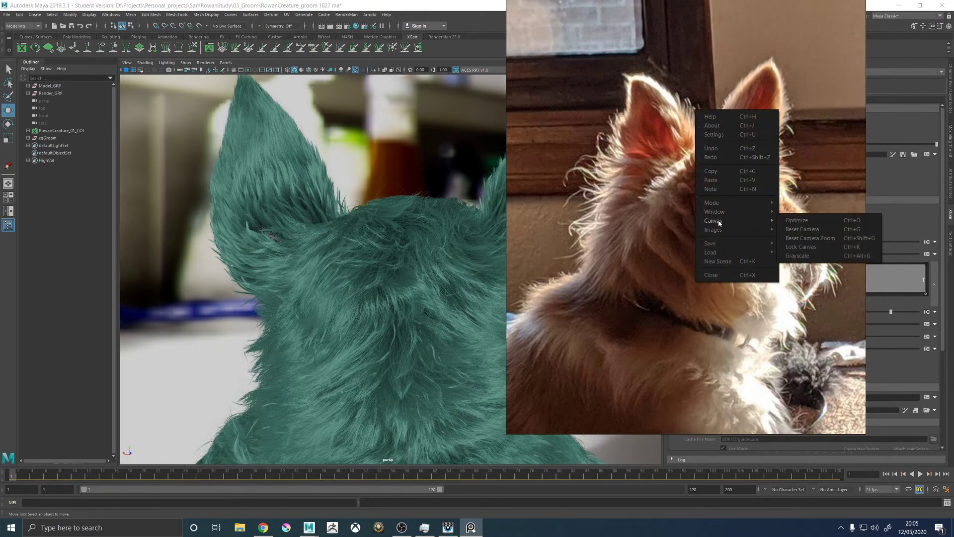
pyautogui.moveTo(725, 204)
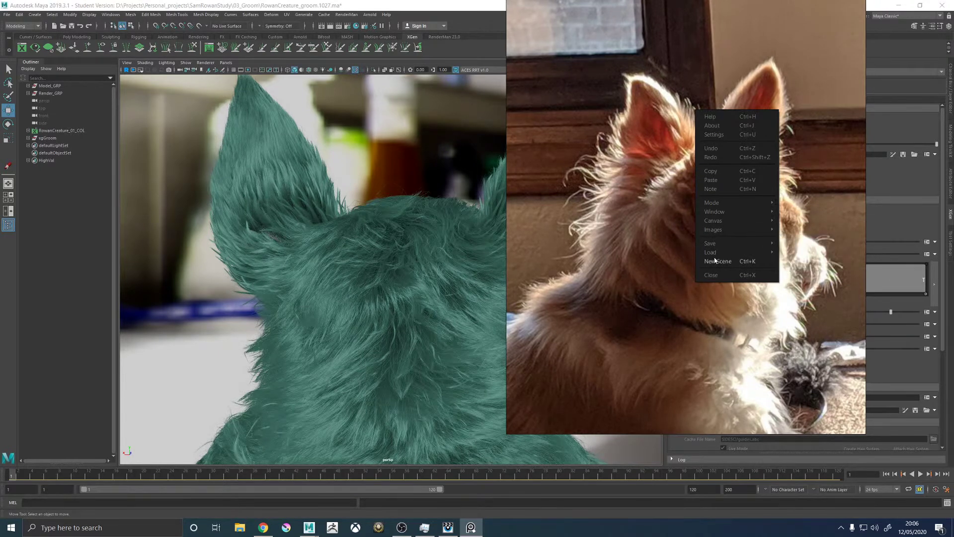
pyautogui.click(639, 149)
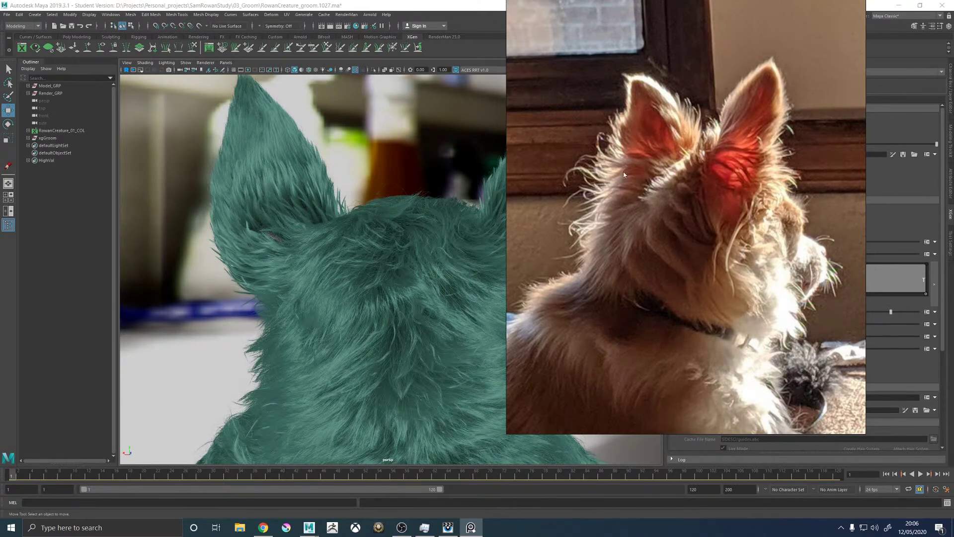
# Move the reference board off the viewport and save the groom scene with the back of the creature in view
pyautogui.moveTo(668, 99); pyautogui.dragTo(953, 102)
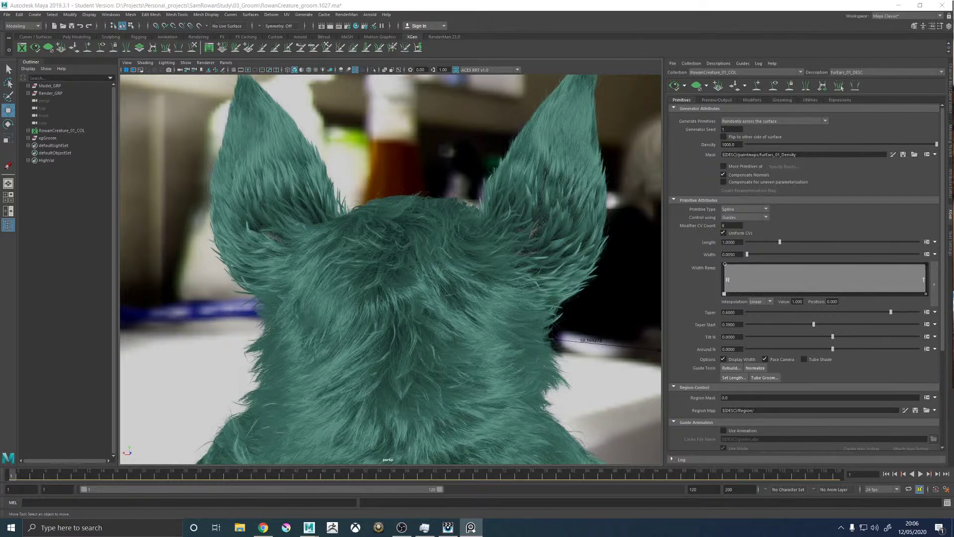
pyautogui.keyDown('alt'); pyautogui.moveTo(553, 181); pyautogui.dragTo(335, 178, button='right'); pyautogui.keyUp('alt')
pyautogui.keyDown('alt'); pyautogui.moveTo(336, 178); pyautogui.dragTo(396, 166); pyautogui.keyUp('alt')
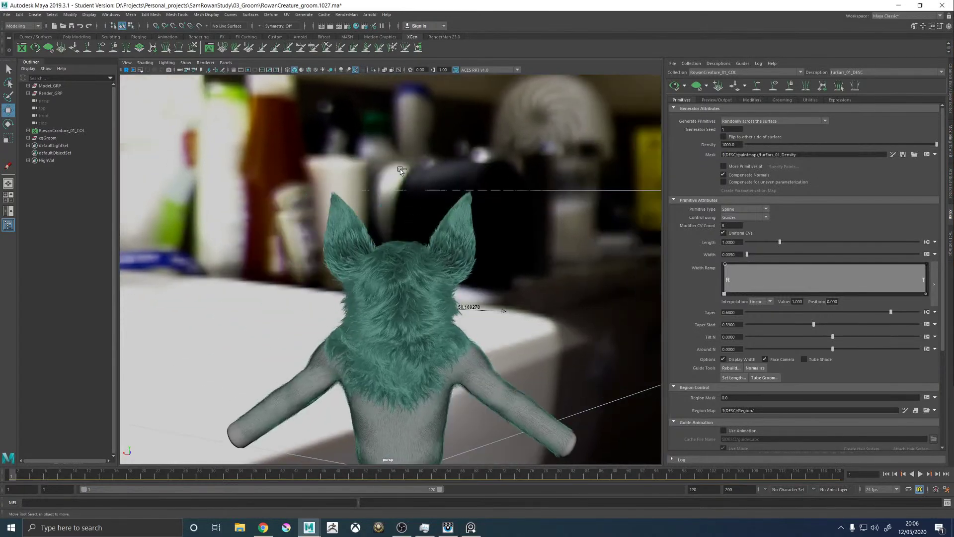
pyautogui.hotkey('ctrl', 's')
pyautogui.click(471, 272)
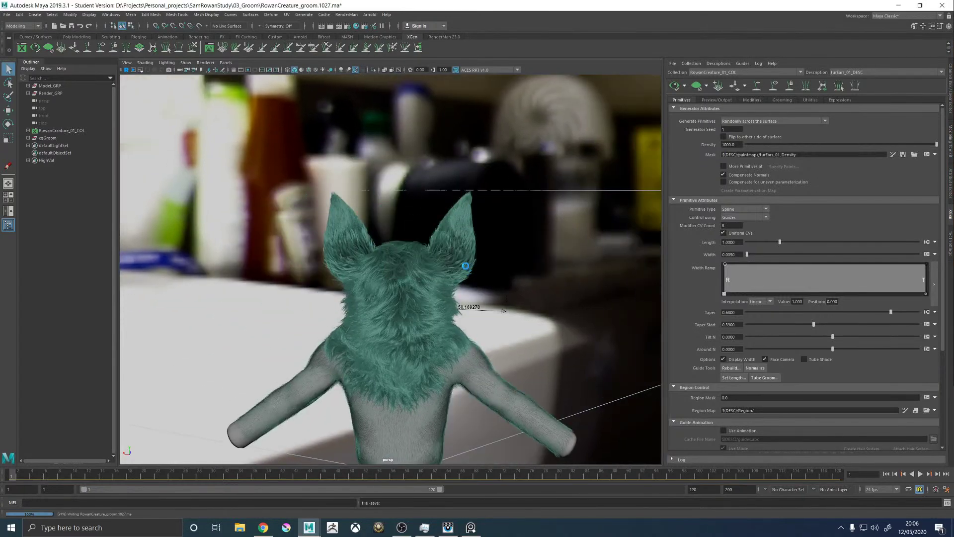
pyautogui.press('w')
pyautogui.scroll(8, 476, 257)
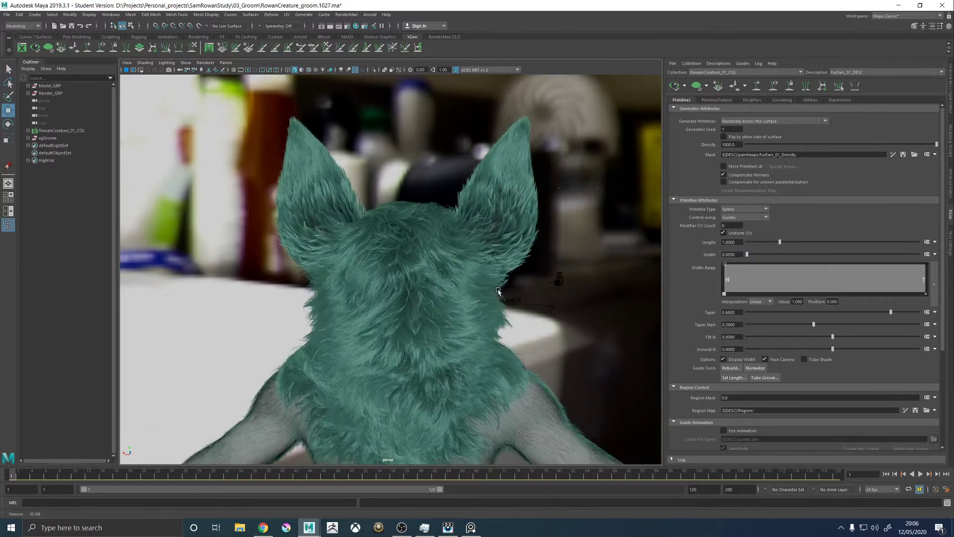
# Display the ear guides and clear the ear fur preview around the backs of the ears
pyautogui.click(773, 86)
pyautogui.keyDown('alt'); pyautogui.moveTo(506, 194); pyautogui.dragTo(427, 221); pyautogui.keyUp('alt')
pyautogui.click(697, 87)
pyautogui.moveTo(434, 279)
pyautogui.keyDown('alt'); pyautogui.mouseDown()
pyautogui.moveTo(497, 268)
pyautogui.moveTo(447, 275)
pyautogui.mouseUp(); pyautogui.keyUp('alt')
# Switch the XGen description to furHead_01_DESC and clear the head fur preview to expose the bare ear bases
pyautogui.click(850, 72)
pyautogui.click(851, 93)
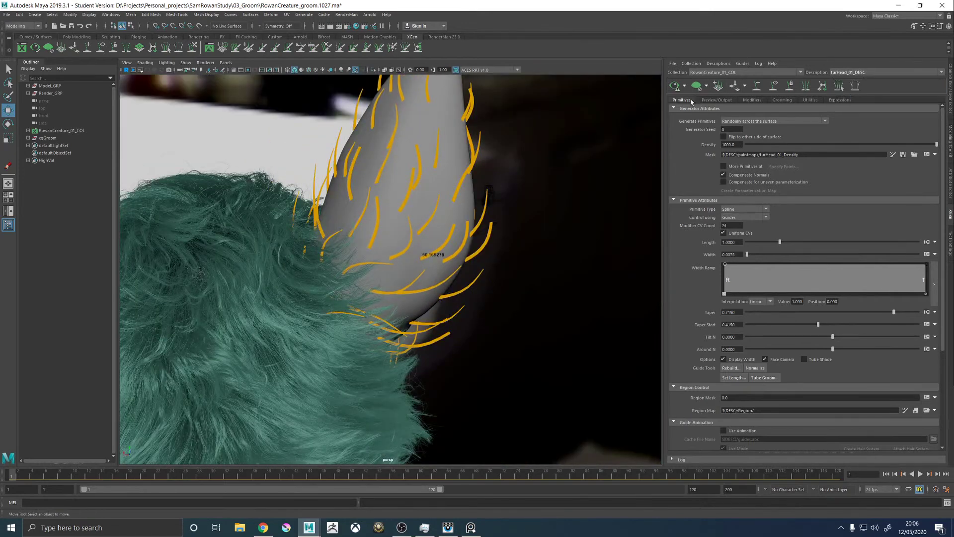
pyautogui.click(697, 87)
pyautogui.keyDown('alt'); pyautogui.moveTo(395, 237); pyautogui.dragTo(365, 233); pyautogui.keyUp('alt')
# Select the guides around the base of the creature's right ear and scale them up
pyautogui.click(367, 195)
pyautogui.keyDown('alt'); pyautogui.moveTo(367, 194); pyautogui.dragTo(403, 259); pyautogui.keyUp('alt')
pyautogui.click(441, 215)
pyautogui.click(376, 293)
pyautogui.click(365, 239)
pyautogui.keyDown('alt'); pyautogui.moveTo(458, 268); pyautogui.dragTo(403, 234); pyautogui.keyUp('alt')
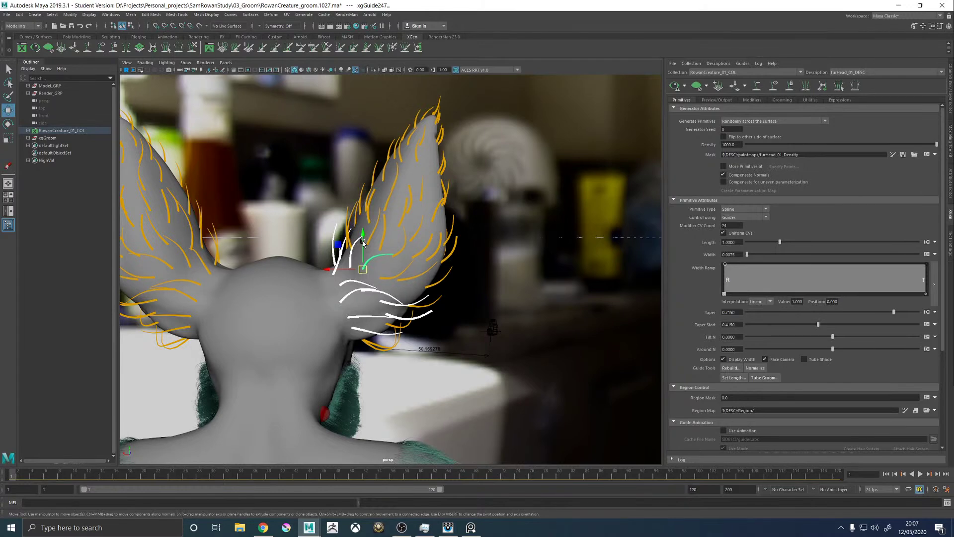
pyautogui.keyDown('alt'); pyautogui.moveTo(331, 263); pyautogui.dragTo(379, 228); pyautogui.keyUp('alt')
pyautogui.press('r')
pyautogui.click(425, 262)
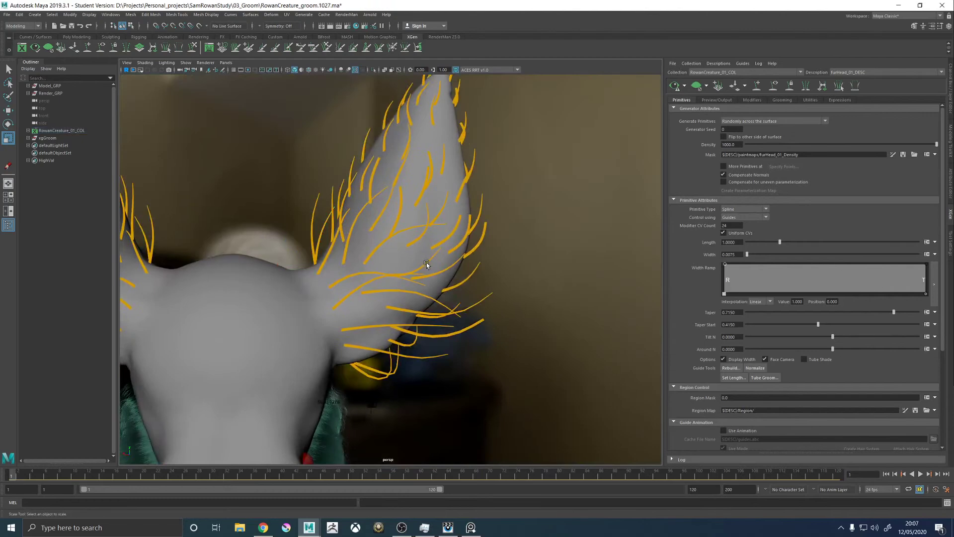
# Scale up the guides along the lower outer edge of the right ear
pyautogui.moveTo(425, 261)
pyautogui.keyDown('alt'); pyautogui.mouseDown()
pyautogui.moveTo(426, 217)
pyautogui.moveTo(461, 272)
pyautogui.moveTo(391, 286)
pyautogui.moveTo(416, 288)
pyautogui.moveTo(432, 259)
pyautogui.mouseUp(); pyautogui.keyUp('alt')
pyautogui.click(457, 272)
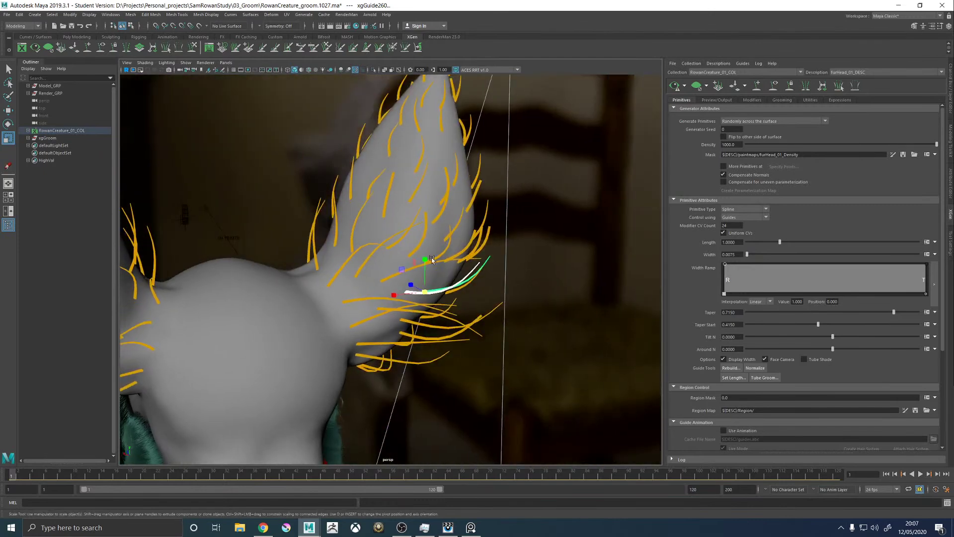
pyautogui.moveTo(396, 232); pyautogui.dragTo(420, 249)
pyautogui.keyDown('alt'); pyautogui.moveTo(420, 249); pyautogui.dragTo(386, 223); pyautogui.keyUp('alt')
pyautogui.click(412, 236)
pyautogui.keyDown('alt'); pyautogui.moveTo(387, 223); pyautogui.dragTo(424, 243); pyautogui.keyUp('alt')
pyautogui.click(433, 282)
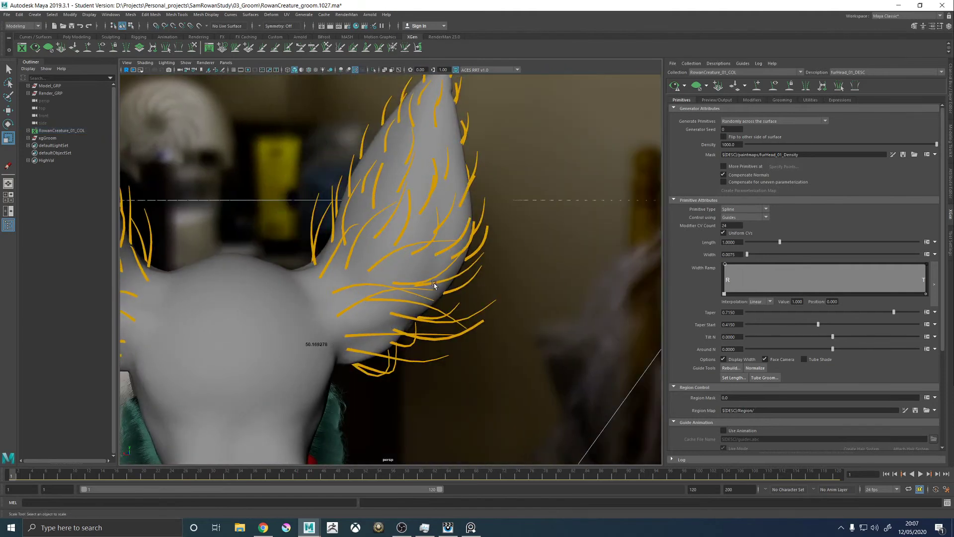
# Select a guide at the back of the right ear's base and bend it with the Sculpt Guides tool
pyautogui.keyDown('alt'); pyautogui.moveTo(453, 272); pyautogui.dragTo(434, 287); pyautogui.keyUp('alt')
pyautogui.press('w')
pyautogui.click(346, 269)
pyautogui.moveTo(504, 277)
pyautogui.keyDown('alt'); pyautogui.mouseDown()
pyautogui.moveTo(537, 277)
pyautogui.moveTo(499, 270)
pyautogui.mouseUp(); pyautogui.keyUp('alt')
pyautogui.click(192, 48)
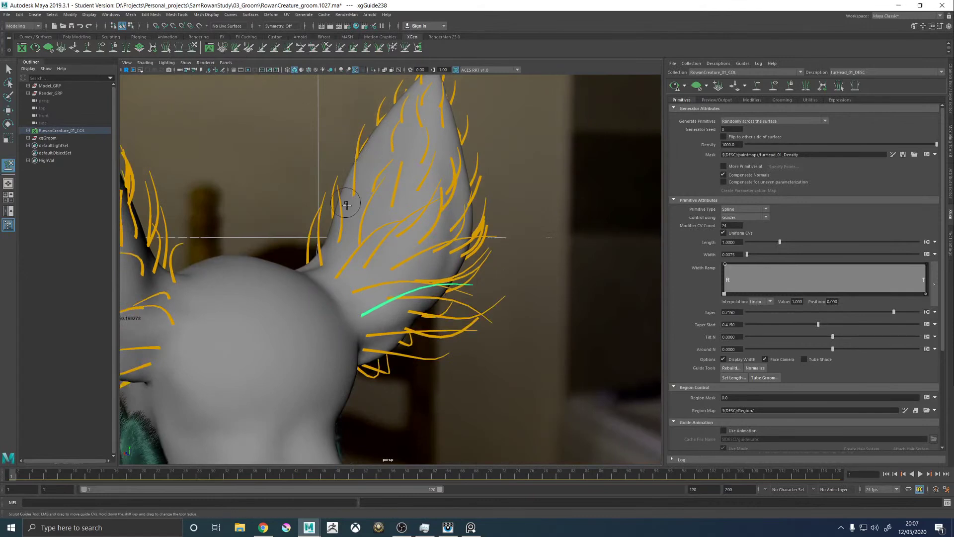
pyautogui.keyDown('alt'); pyautogui.moveTo(339, 189); pyautogui.dragTo(323, 176, button='middle'); pyautogui.keyUp('alt')
pyautogui.moveTo(417, 272)
pyautogui.mouseDown()
pyautogui.moveTo(493, 276)
pyautogui.moveTo(499, 318)
pyautogui.moveTo(495, 262)
pyautogui.moveTo(559, 278)
pyautogui.moveTo(464, 309)
pyautogui.mouseUp()
# Select the guides on the right ear and rebuild them with a CV count of 8
pyautogui.press('w')
pyautogui.click(562, 281)
pyautogui.click(328, 227)
pyautogui.click(729, 368)
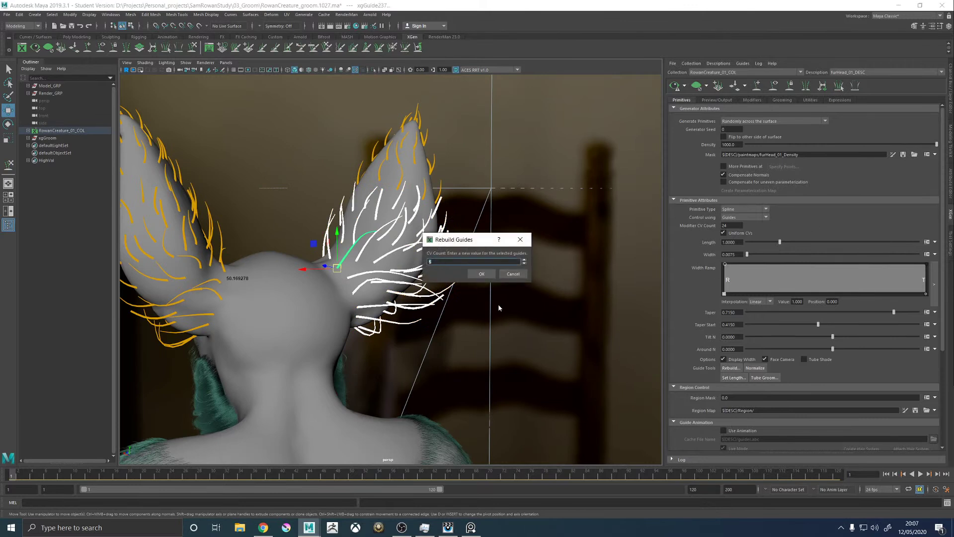
pyautogui.write('8')
pyautogui.click(481, 274)
# Reshape the rebuilt guide xgGuide238 at the ear base into a smoother curve with Sculpt Guides
pyautogui.keyDown('alt'); pyautogui.moveTo(484, 273); pyautogui.dragTo(457, 248, button='right'); pyautogui.keyUp('alt')
pyautogui.moveTo(457, 249)
pyautogui.keyDown('alt'); pyautogui.mouseDown()
pyautogui.moveTo(489, 280)
pyautogui.moveTo(479, 260)
pyautogui.moveTo(409, 262)
pyautogui.moveTo(387, 246)
pyautogui.moveTo(309, 247)
pyautogui.moveTo(440, 243)
pyautogui.mouseUp(); pyautogui.keyUp('alt')
pyautogui.click(485, 277)
pyautogui.click(409, 263)
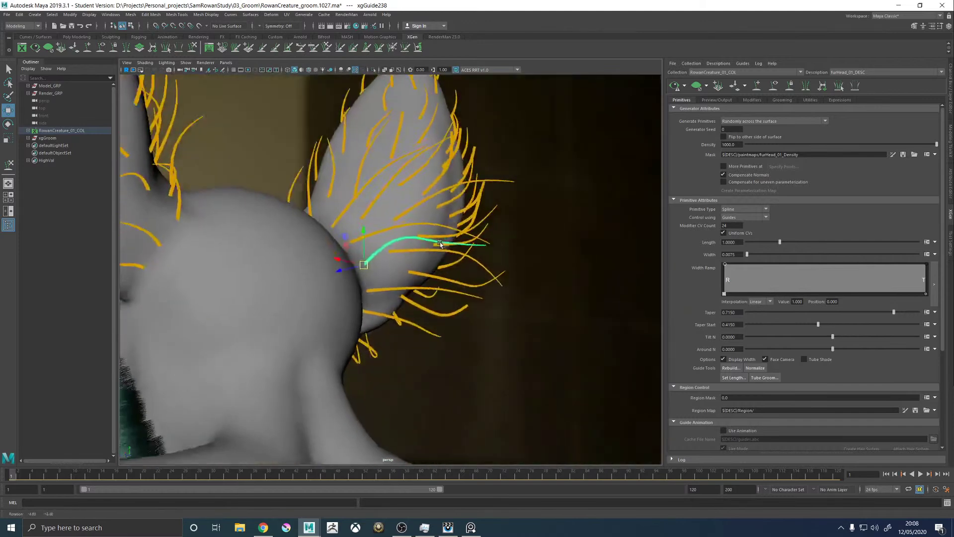
pyautogui.click(194, 47)
pyautogui.keyDown('alt'); pyautogui.moveTo(506, 219); pyautogui.dragTo(492, 240, button='middle'); pyautogui.keyUp('alt')
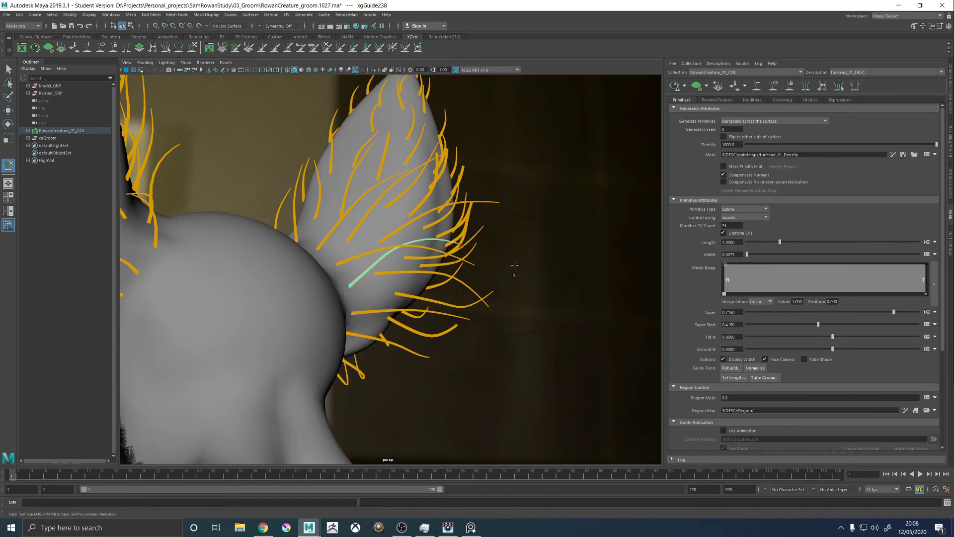
pyautogui.moveTo(520, 272)
pyautogui.keyDown('alt'); pyautogui.mouseDown()
pyautogui.moveTo(496, 257)
pyautogui.moveTo(486, 263)
pyautogui.moveTo(492, 328)
pyautogui.mouseUp(); pyautogui.keyUp('alt')
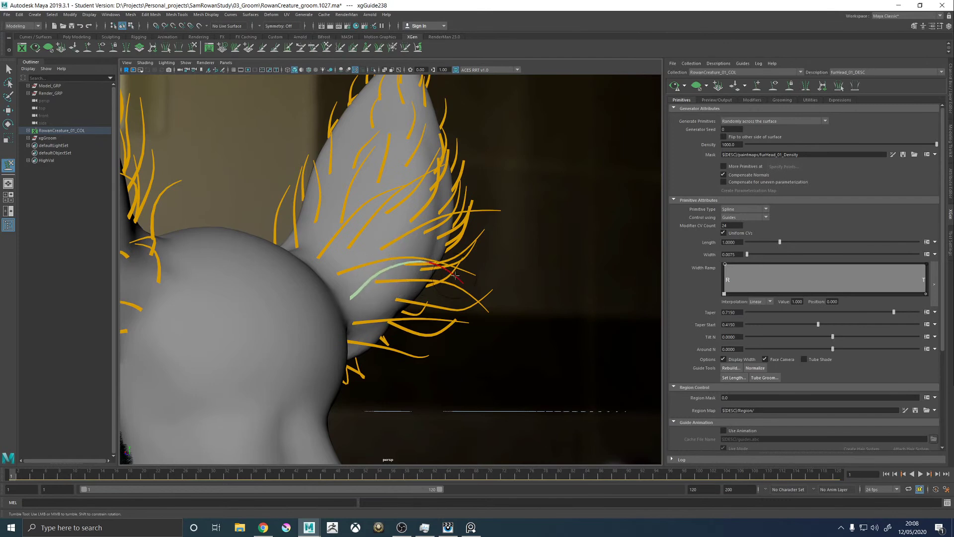
# Sculpt guide xgGuide290 so it sweeps upward along the back of the right ear
pyautogui.keyDown('alt'); pyautogui.moveTo(488, 269); pyautogui.dragTo(377, 209); pyautogui.keyUp('alt')
pyautogui.press('w')
pyautogui.click(192, 48)
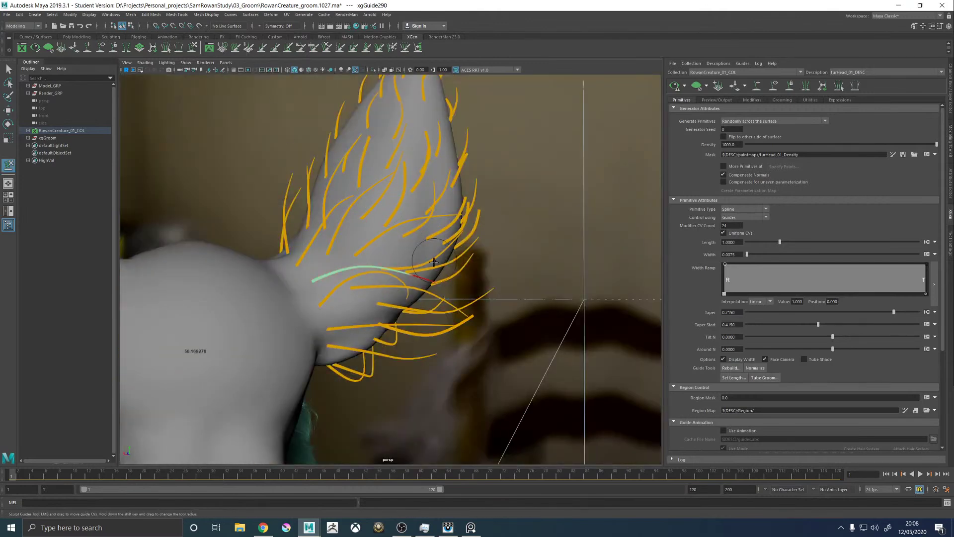
pyautogui.moveTo(460, 237)
pyautogui.mouseDown()
pyautogui.moveTo(388, 246)
pyautogui.moveTo(404, 215)
pyautogui.moveTo(376, 234)
pyautogui.moveTo(413, 212)
pyautogui.moveTo(378, 199)
pyautogui.moveTo(400, 189)
pyautogui.moveTo(342, 259)
pyautogui.moveTo(407, 234)
pyautogui.moveTo(478, 235)
pyautogui.mouseUp()
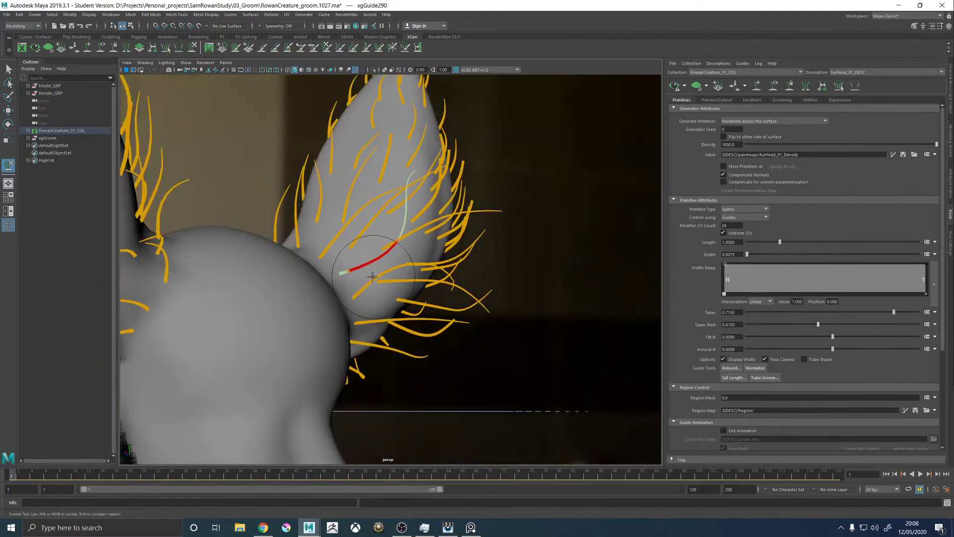
pyautogui.keyDown('alt'); pyautogui.moveTo(414, 259); pyautogui.dragTo(312, 259); pyautogui.keyUp('alt')
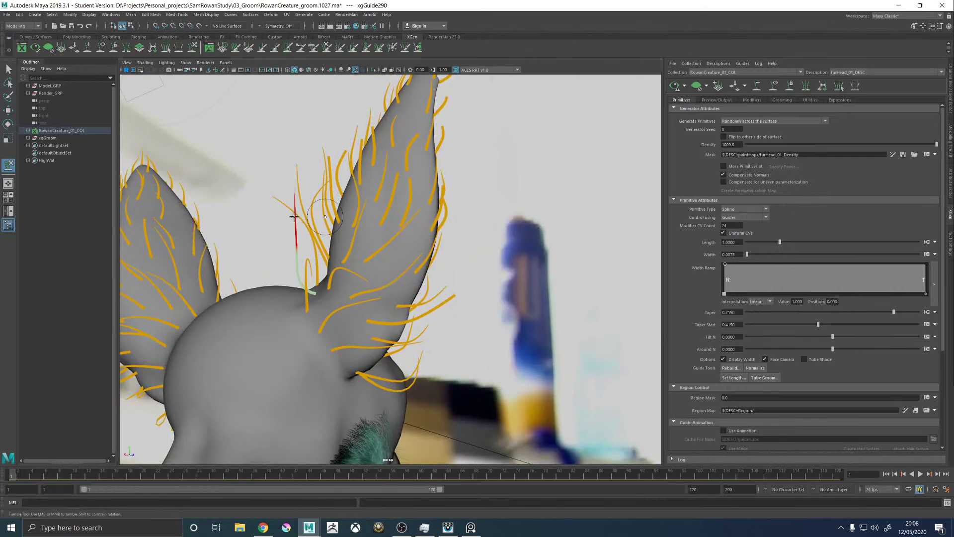
pyautogui.moveTo(300, 213)
pyautogui.mouseDown()
pyautogui.moveTo(371, 224)
pyautogui.moveTo(470, 214)
pyautogui.mouseUp()
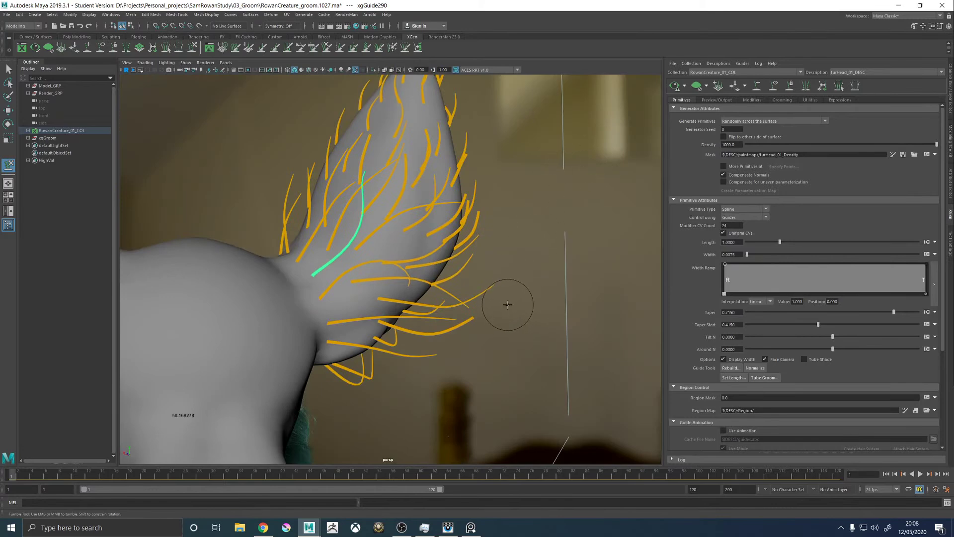
pyautogui.moveTo(481, 270)
pyautogui.keyDown('alt'); pyautogui.mouseDown()
pyautogui.moveTo(464, 249)
pyautogui.moveTo(415, 230)
pyautogui.moveTo(333, 224)
pyautogui.moveTo(419, 245)
pyautogui.moveTo(340, 212)
pyautogui.moveTo(351, 230)
pyautogui.moveTo(415, 228)
pyautogui.moveTo(470, 200)
pyautogui.moveTo(451, 198)
pyautogui.moveTo(438, 146)
pyautogui.mouseUp(); pyautogui.keyUp('alt')
# Sculpt guide xgGuide237 near the inner base of the right ear, adjusting it from the side and back
pyautogui.press('w')
pyautogui.press('y')
pyautogui.moveTo(350, 125)
pyautogui.keyDown('alt'); pyautogui.mouseDown()
pyautogui.moveTo(437, 170)
pyautogui.moveTo(387, 164)
pyautogui.moveTo(460, 184)
pyautogui.mouseUp(); pyautogui.keyUp('alt')
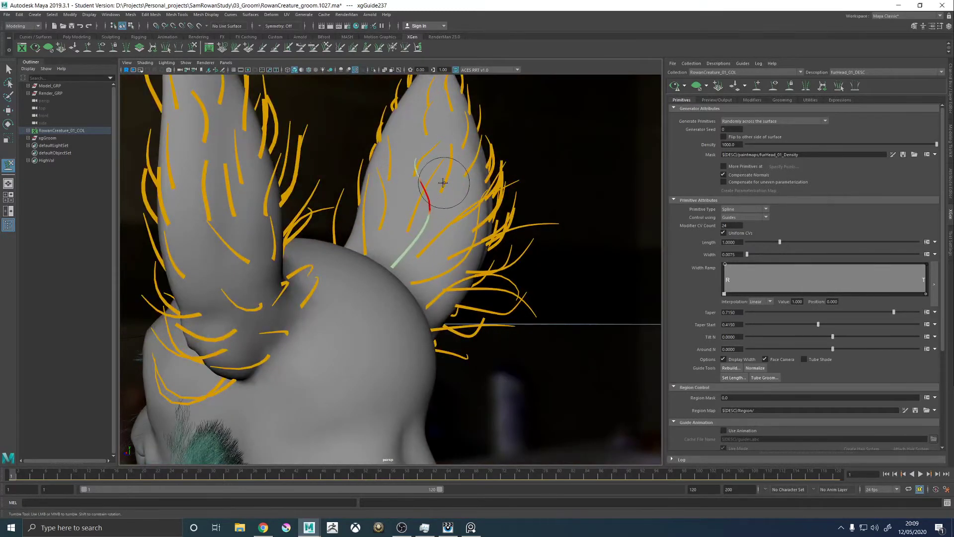
pyautogui.moveTo(434, 242)
pyautogui.keyDown('alt'); pyautogui.mouseDown()
pyautogui.moveTo(447, 225)
pyautogui.moveTo(353, 299)
pyautogui.moveTo(603, 264)
pyautogui.moveTo(349, 243)
pyautogui.mouseUp(); pyautogui.keyUp('alt')
# Sculpt guide xgGuide239 under the base of the right ear, shaping its curve from the back and side
pyautogui.moveTo(359, 200)
pyautogui.keyDown('alt'); pyautogui.mouseDown()
pyautogui.moveTo(437, 102)
pyautogui.moveTo(443, 209)
pyautogui.moveTo(437, 95)
pyautogui.moveTo(422, 212)
pyautogui.moveTo(438, 149)
pyautogui.moveTo(449, 288)
pyautogui.moveTo(430, 296)
pyautogui.mouseUp(); pyautogui.keyUp('alt')
pyautogui.press('w')
pyautogui.press('y')
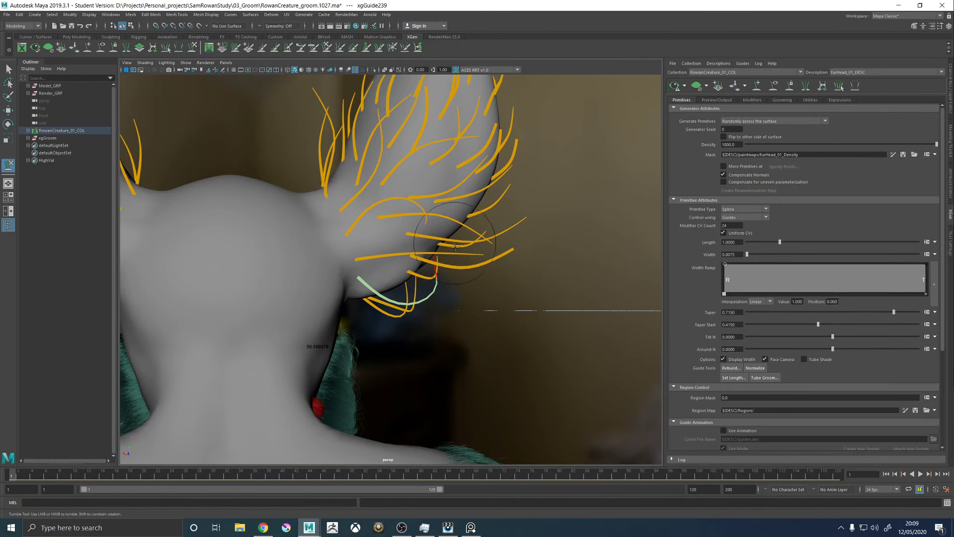
pyautogui.keyDown('alt'); pyautogui.moveTo(472, 253); pyautogui.dragTo(366, 217); pyautogui.keyUp('alt')
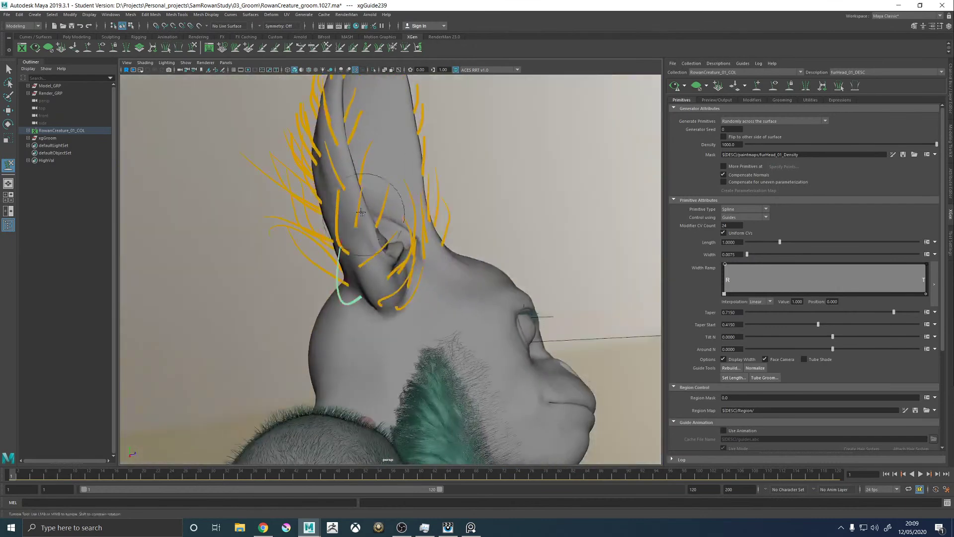
pyautogui.keyDown('alt'); pyautogui.moveTo(361, 312); pyautogui.dragTo(337, 246); pyautogui.keyUp('alt')
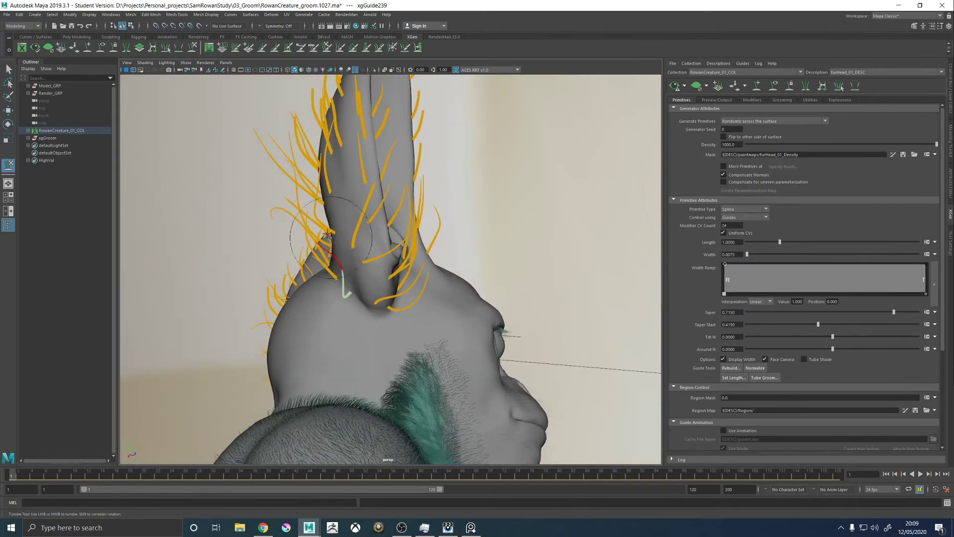
pyautogui.moveTo(312, 289)
pyautogui.keyDown('alt'); pyautogui.mouseDown()
pyautogui.moveTo(377, 278)
pyautogui.moveTo(437, 308)
pyautogui.moveTo(470, 300)
pyautogui.moveTo(480, 313)
pyautogui.moveTo(499, 256)
pyautogui.moveTo(476, 261)
pyautogui.moveTo(469, 233)
pyautogui.mouseUp(); pyautogui.keyUp('alt')
# Bend guide xgGuide289 on the lower back of the right ear upward along the ear
pyautogui.press('w')
pyautogui.press('y')
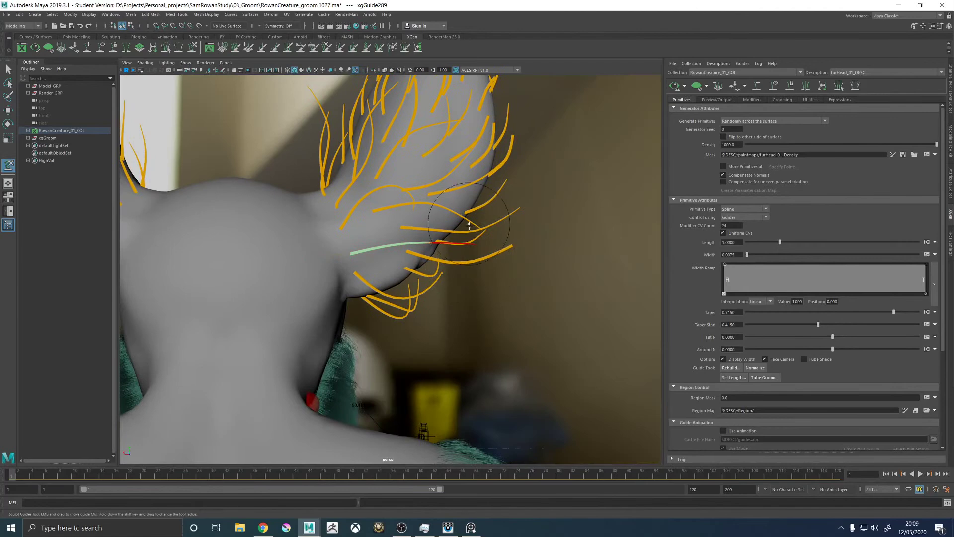
pyautogui.keyDown('alt'); pyautogui.moveTo(497, 203); pyautogui.dragTo(298, 127); pyautogui.keyUp('alt')
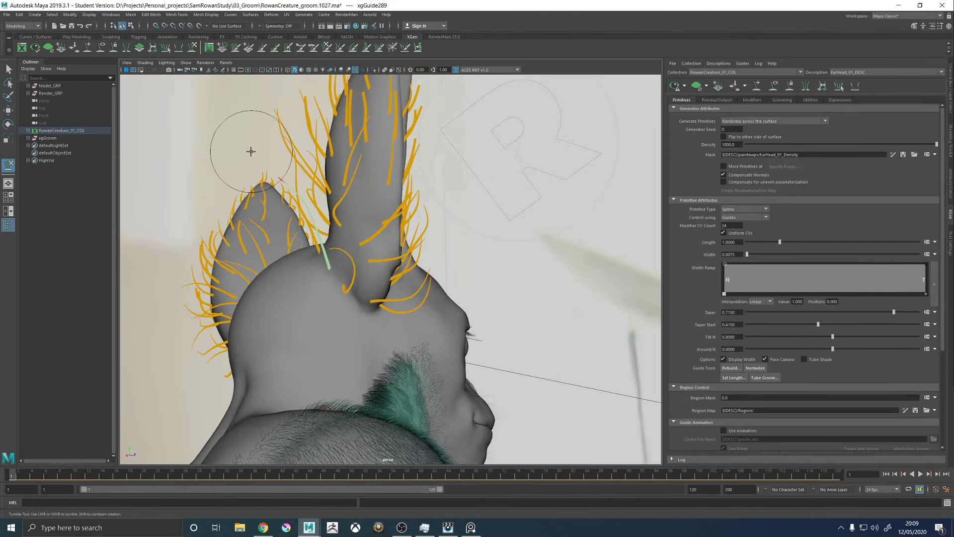
pyautogui.keyDown('alt'); pyautogui.moveTo(338, 249); pyautogui.dragTo(452, 252); pyautogui.keyUp('alt')
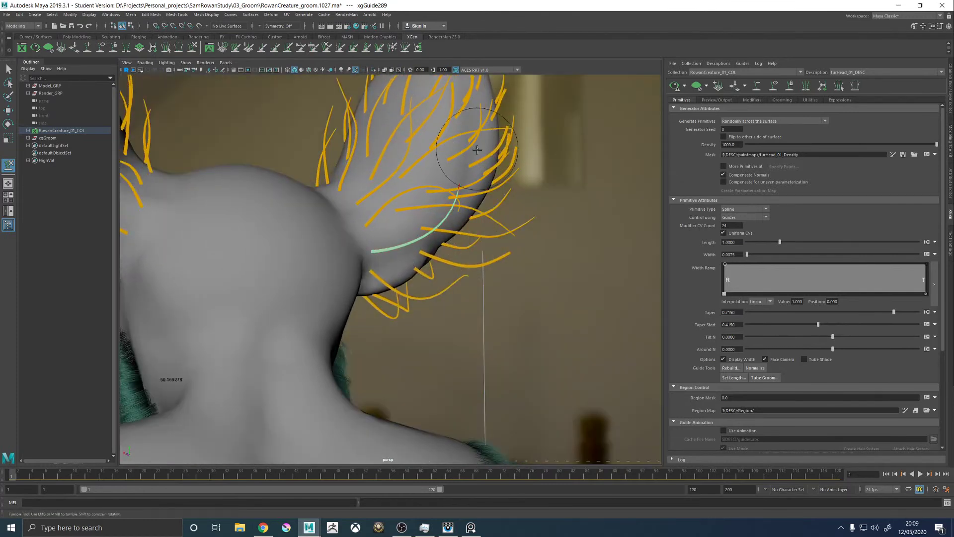
pyautogui.keyDown('alt'); pyautogui.moveTo(525, 197); pyautogui.dragTo(515, 226); pyautogui.keyUp('alt')
# Check the head fur preview against the ear guides, then clear it and preview furEars_01_DESC on the ears
pyautogui.press('w')
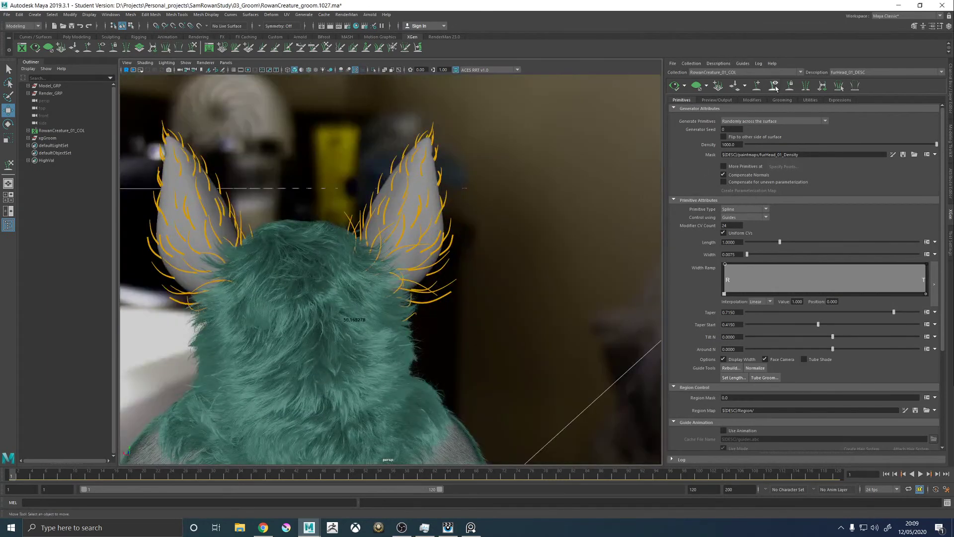
pyautogui.scroll(3, 459, 309)
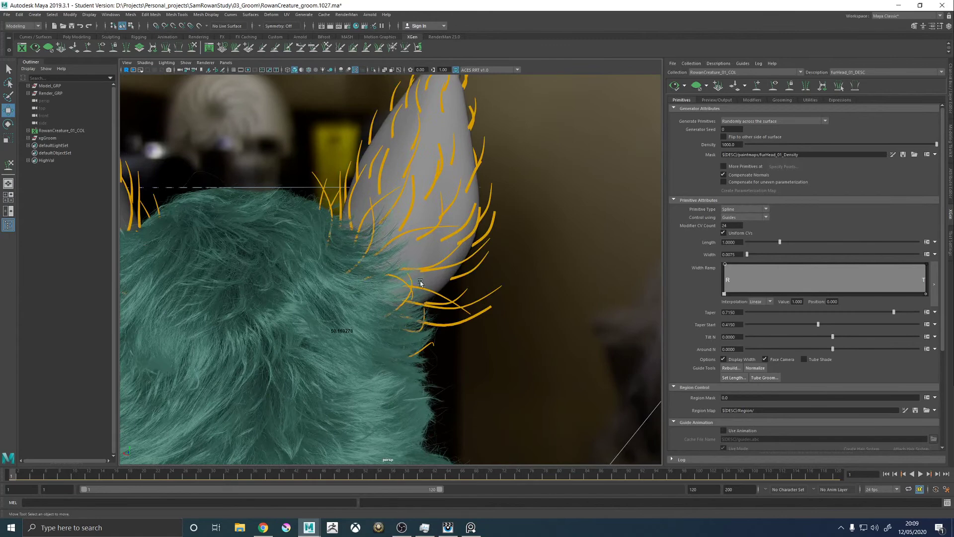
pyautogui.click(699, 88)
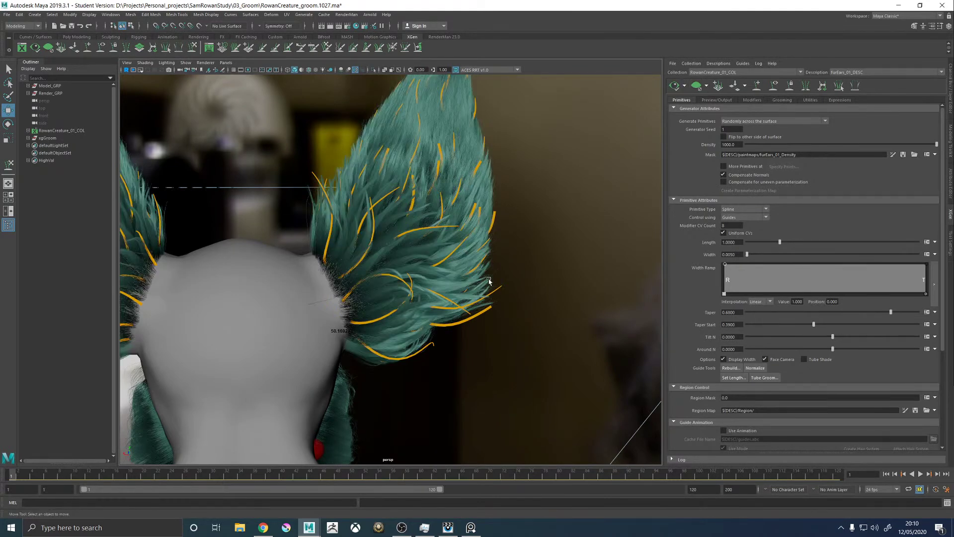
pyautogui.moveTo(503, 280)
pyautogui.keyDown('alt'); pyautogui.mouseDown()
pyautogui.moveTo(480, 259)
pyautogui.moveTo(547, 258)
pyautogui.moveTo(497, 272)
pyautogui.mouseUp(); pyautogui.keyUp('alt')
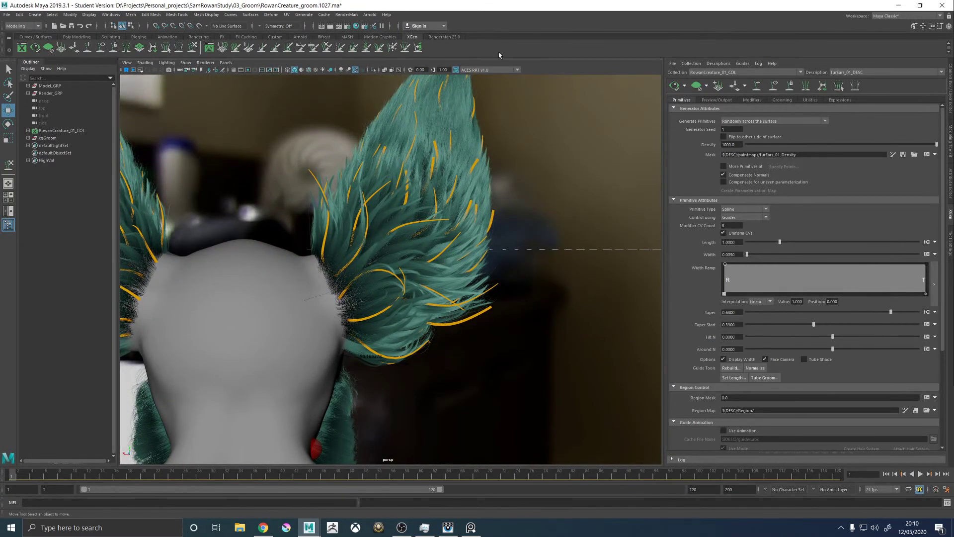
pyautogui.keyDown('alt'); pyautogui.moveTo(390, 193); pyautogui.dragTo(419, 186); pyautogui.keyUp('alt')
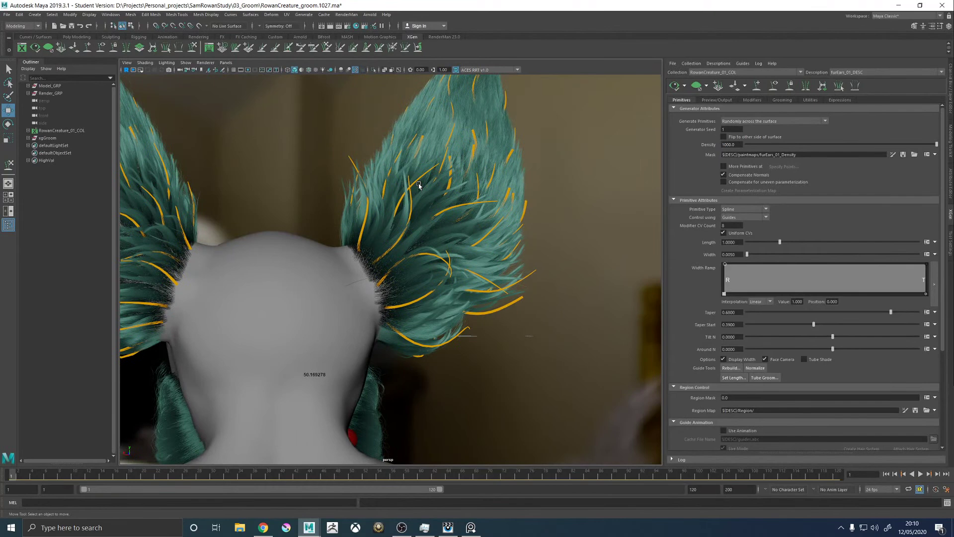
pyautogui.keyDown('alt'); pyautogui.moveTo(423, 191); pyautogui.dragTo(409, 241); pyautogui.keyUp('alt')
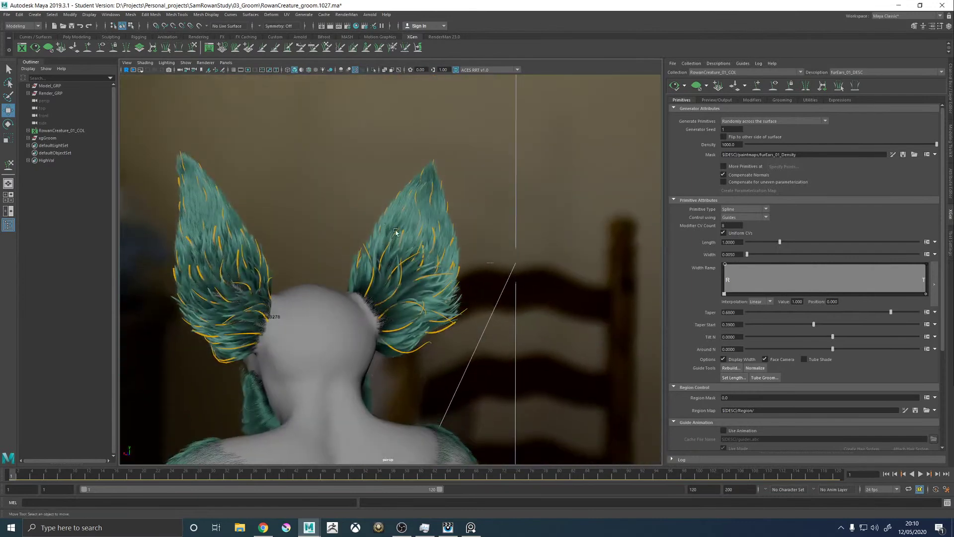
# Select all the guides on the creature's right ear from the front and scale them up slightly
pyautogui.moveTo(511, 421); pyautogui.dragTo(378, 233)
pyautogui.keyDown('alt'); pyautogui.moveTo(378, 234); pyautogui.dragTo(342, 377); pyautogui.keyUp('alt')
pyautogui.press('r')
pyautogui.moveTo(417, 299); pyautogui.dragTo(463, 222)
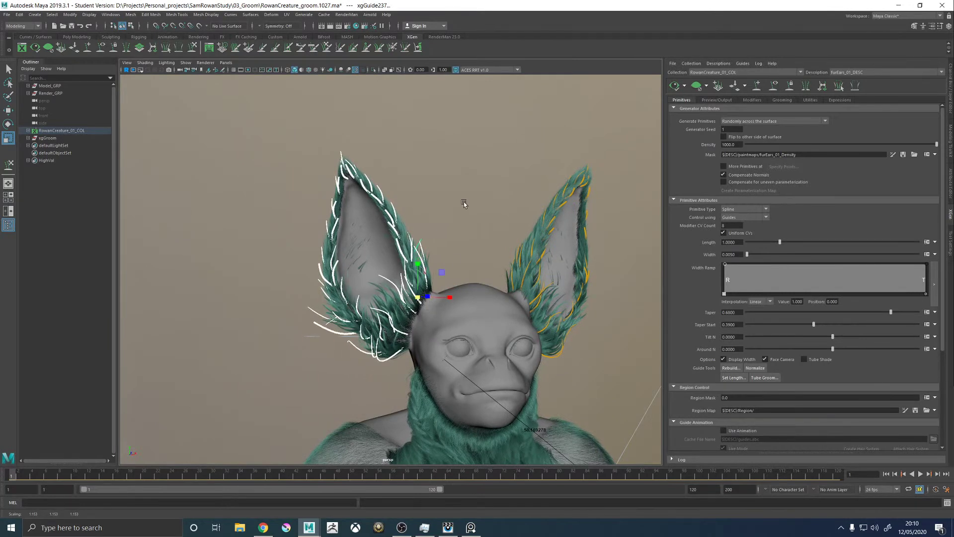
pyautogui.click(463, 222)
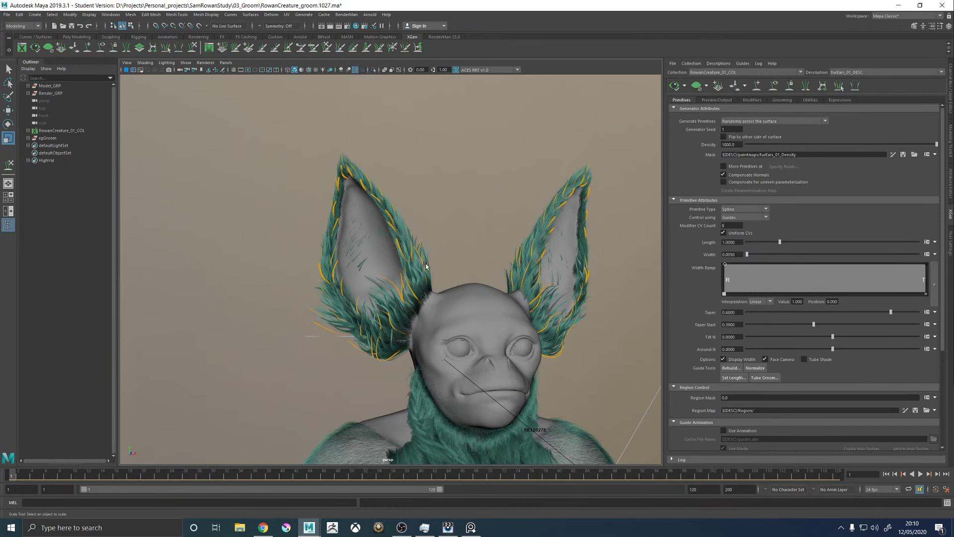
# Examine the updated ear fur from the tip down to the ear base at the back of the head
pyautogui.keyDown('alt'); pyautogui.moveTo(509, 243); pyautogui.dragTo(550, 250); pyautogui.keyUp('alt')
pyautogui.scroll(5, 516, 209)
pyautogui.keyDown('alt'); pyautogui.moveTo(515, 209); pyautogui.dragTo(421, 327); pyautogui.keyUp('alt')
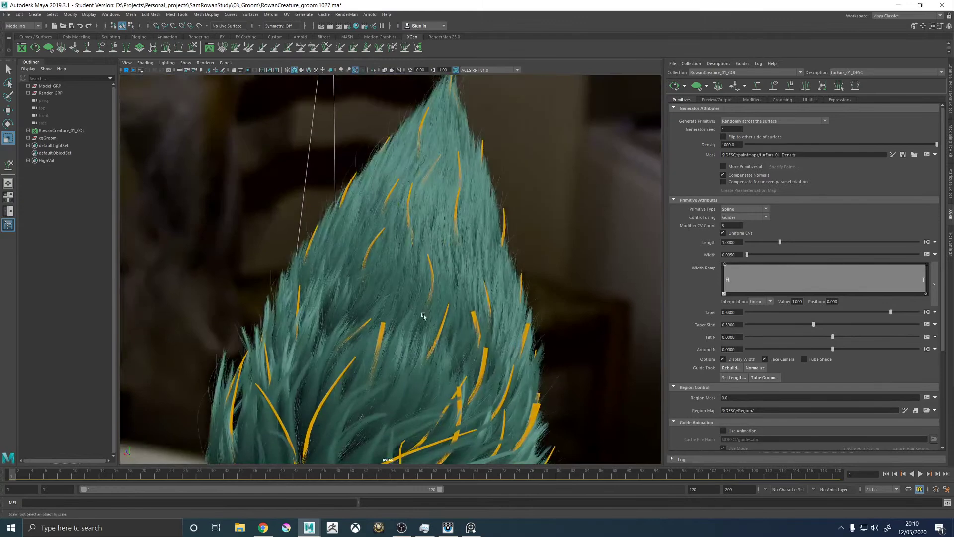
pyautogui.keyDown('alt'); pyautogui.moveTo(522, 271); pyautogui.dragTo(458, 271); pyautogui.keyUp('alt')
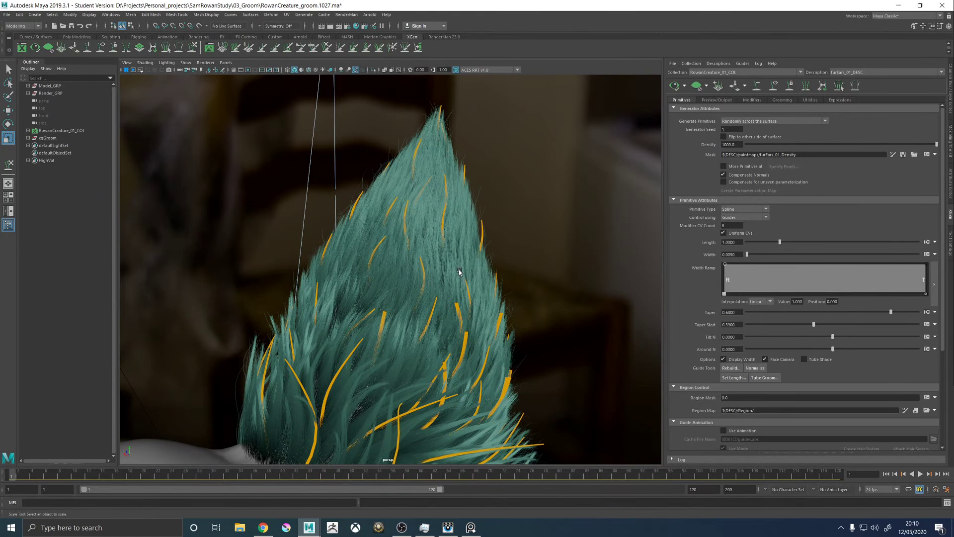
pyautogui.keyDown('alt'); pyautogui.moveTo(511, 228); pyautogui.dragTo(475, 317); pyautogui.keyUp('alt')
pyautogui.click(6, 14)
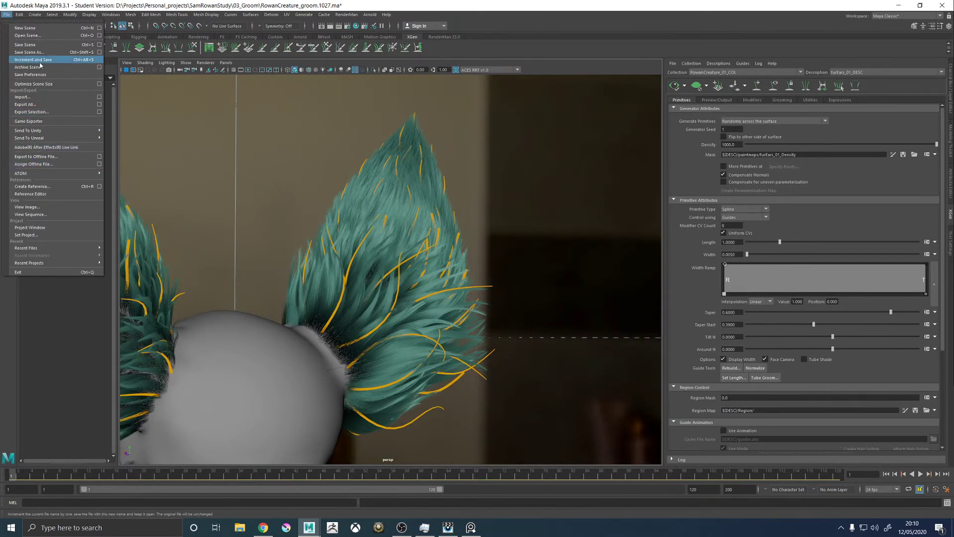
pyautogui.click(419, 102)
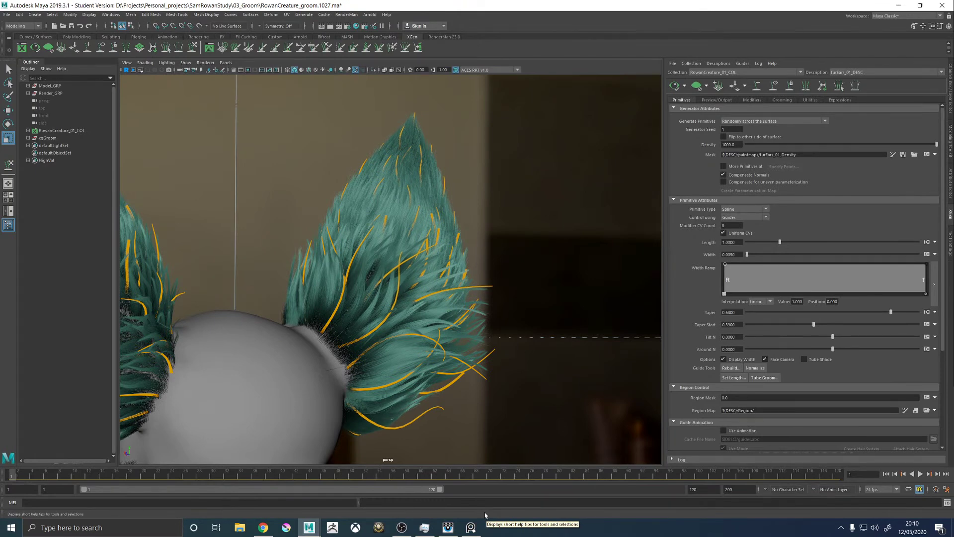
# Clear the ear fur preview to work on the bare guides at the back of the right ear
pyautogui.keyDown('alt'); pyautogui.moveTo(497, 304); pyautogui.dragTo(526, 263); pyautogui.keyUp('alt')
pyautogui.press('w')
pyautogui.click(541, 256)
pyautogui.click(698, 86)
pyautogui.keyDown('alt'); pyautogui.moveTo(427, 244); pyautogui.dragTo(534, 245); pyautogui.keyUp('alt')
# Select the long guide standing off the lower outer edge of the right ear and check the animal references in Chrome
pyautogui.click(549, 252)
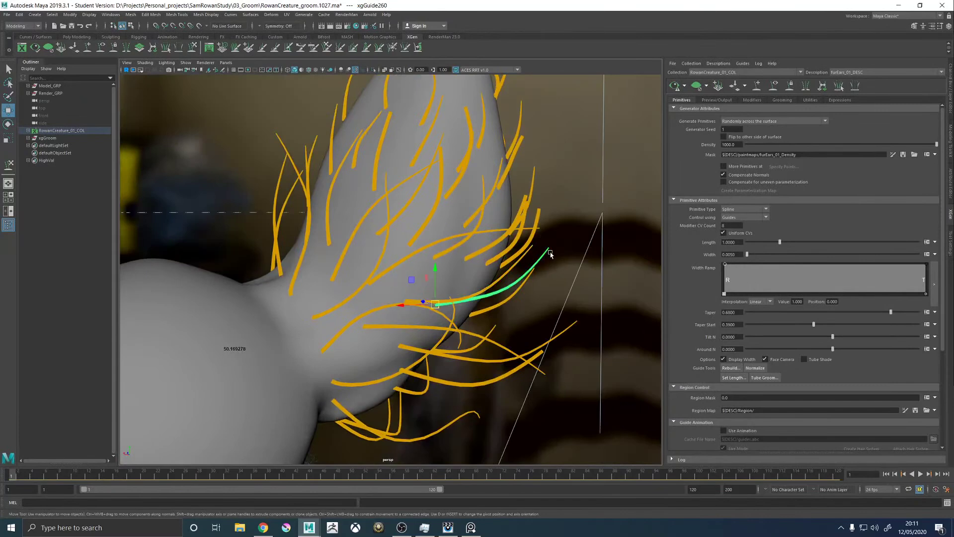
pyautogui.keyDown('alt'); pyautogui.moveTo(496, 273); pyautogui.dragTo(538, 245); pyautogui.keyUp('alt')
pyautogui.click(532, 244)
pyautogui.press('r')
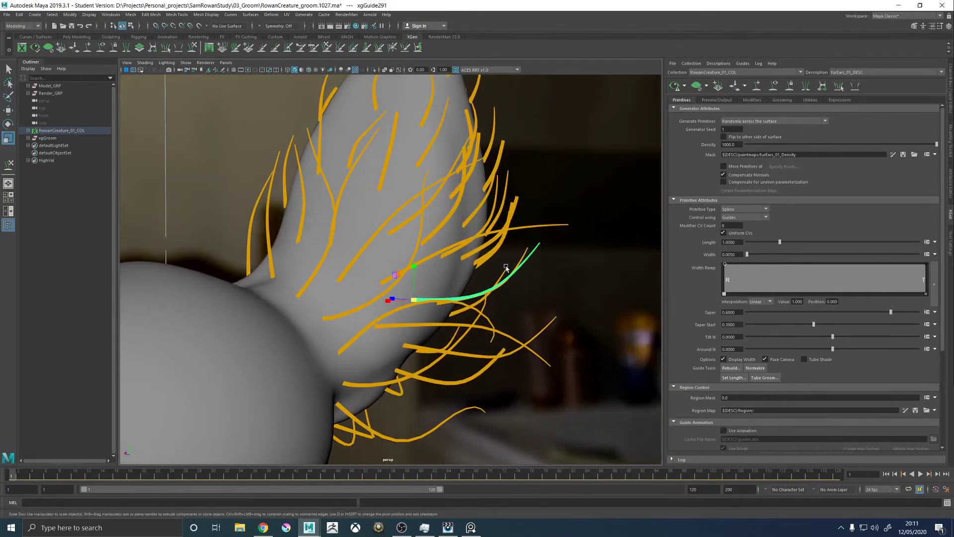
pyautogui.click(263, 528)
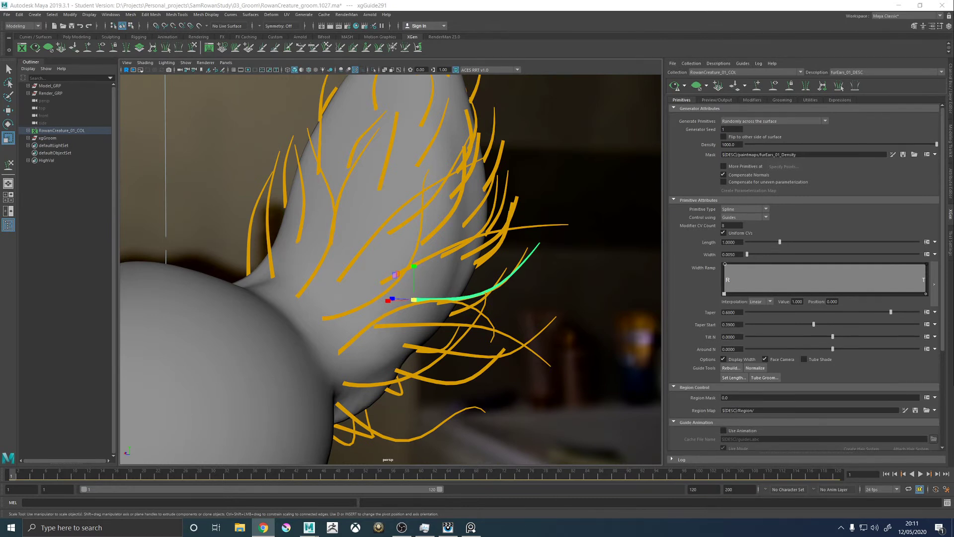
# Reshape the selected long guide at the right ear's lower outer edge with the guide sculpting tool
pyautogui.keyDown('alt'); pyautogui.moveTo(552, 233); pyautogui.dragTo(410, 218); pyautogui.keyUp('alt')
pyautogui.click(154, 48)
pyautogui.moveTo(348, 154)
pyautogui.keyDown('alt'); pyautogui.mouseDown()
pyautogui.moveTo(342, 219)
pyautogui.moveTo(394, 277)
pyautogui.moveTo(586, 239)
pyautogui.moveTo(538, 239)
pyautogui.moveTo(530, 212)
pyautogui.mouseUp(); pyautogui.keyUp('alt')
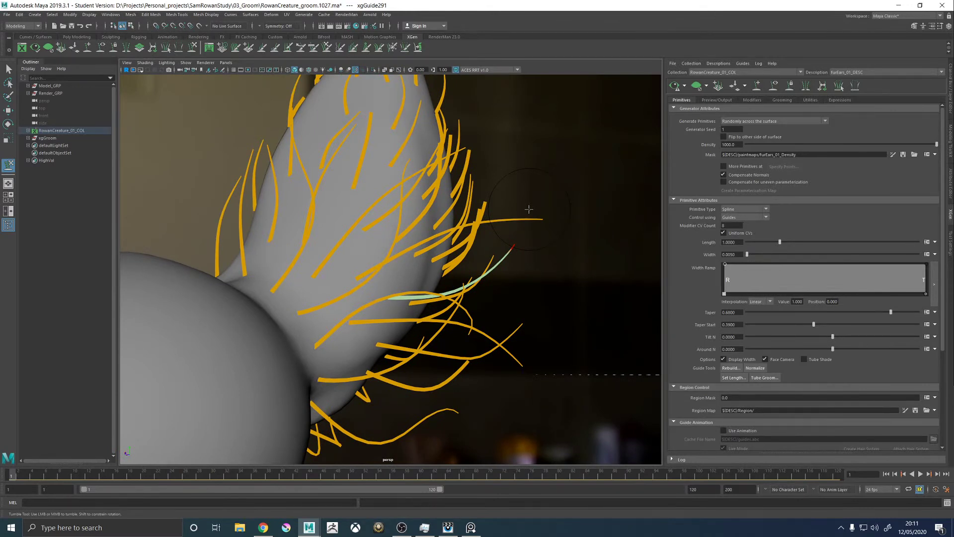
pyautogui.moveTo(537, 247)
pyautogui.keyDown('alt'); pyautogui.mouseDown()
pyautogui.moveTo(517, 249)
pyautogui.moveTo(532, 213)
pyautogui.moveTo(330, 245)
pyautogui.moveTo(304, 187)
pyautogui.moveTo(315, 229)
pyautogui.moveTo(347, 218)
pyautogui.moveTo(442, 245)
pyautogui.moveTo(460, 241)
pyautogui.mouseUp(); pyautogui.keyUp('alt')
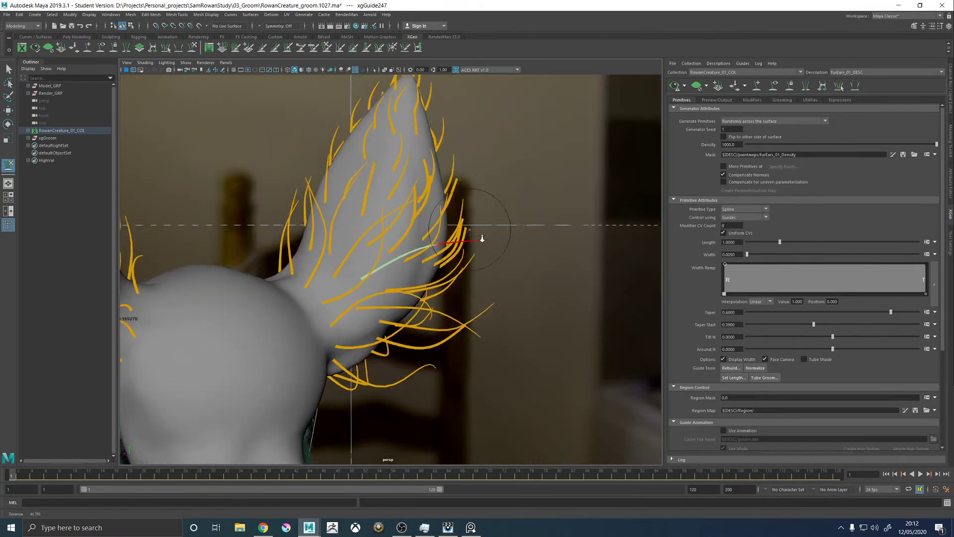
# Sculpt the guide sticking out past the middle of the right ear's outer edge and the neighbouring guide below it
pyautogui.scroll(3, 482, 239)
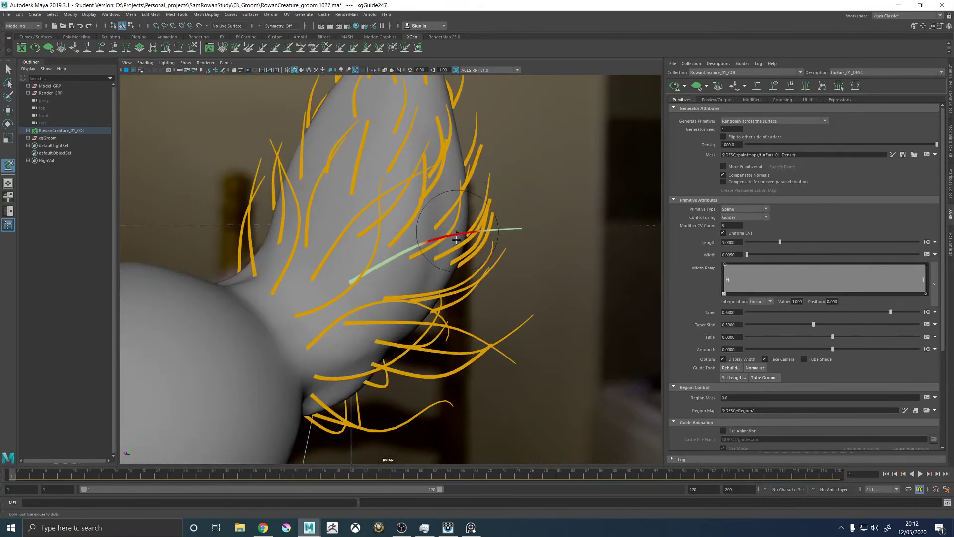
pyautogui.scroll(-3, 472, 260)
pyautogui.keyDown('alt'); pyautogui.moveTo(472, 259); pyautogui.dragTo(430, 273); pyautogui.keyUp('alt')
pyautogui.scroll(3, 438, 248)
pyautogui.press('w')
pyautogui.moveTo(454, 213)
pyautogui.keyDown('alt'); pyautogui.mouseDown()
pyautogui.moveTo(462, 248)
pyautogui.moveTo(492, 285)
pyautogui.moveTo(463, 266)
pyautogui.moveTo(512, 202)
pyautogui.mouseUp(); pyautogui.keyUp('alt')
pyautogui.press('y')
pyautogui.moveTo(489, 289)
pyautogui.keyDown('alt'); pyautogui.mouseDown()
pyautogui.moveTo(470, 307)
pyautogui.moveTo(437, 294)
pyautogui.moveTo(409, 353)
pyautogui.moveTo(390, 329)
pyautogui.moveTo(456, 319)
pyautogui.moveTo(490, 383)
pyautogui.mouseUp(); pyautogui.keyUp('alt')
# Select the next guide on the back of the right ear and sculpt its tip from the rear and side
pyautogui.press('w')
pyautogui.click(432, 323)
pyautogui.press('y')
pyautogui.keyDown('alt'); pyautogui.moveTo(502, 349); pyautogui.dragTo(341, 349); pyautogui.keyUp('alt')
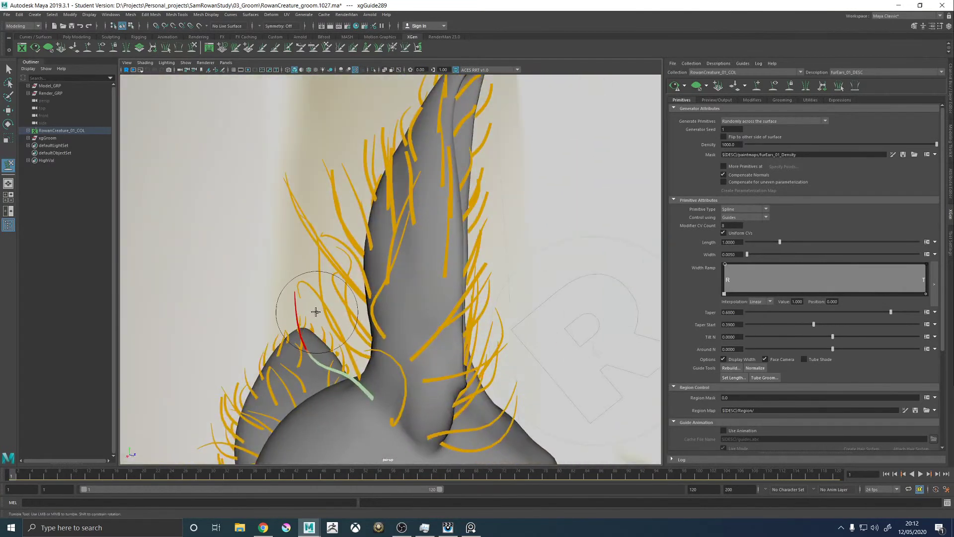
pyautogui.moveTo(390, 298)
pyautogui.keyDown('alt'); pyautogui.mouseDown()
pyautogui.moveTo(404, 287)
pyautogui.moveTo(452, 316)
pyautogui.moveTo(479, 313)
pyautogui.moveTo(492, 332)
pyautogui.moveTo(498, 317)
pyautogui.moveTo(447, 318)
pyautogui.moveTo(419, 160)
pyautogui.moveTo(469, 225)
pyautogui.moveTo(497, 298)
pyautogui.moveTo(532, 330)
pyautogui.mouseUp(); pyautogui.keyUp('alt')
# Select the long drooping guide near the right ear's base and sculpt its tip into an upward curve
pyautogui.press('w')
pyautogui.click(498, 318)
pyautogui.press('y')
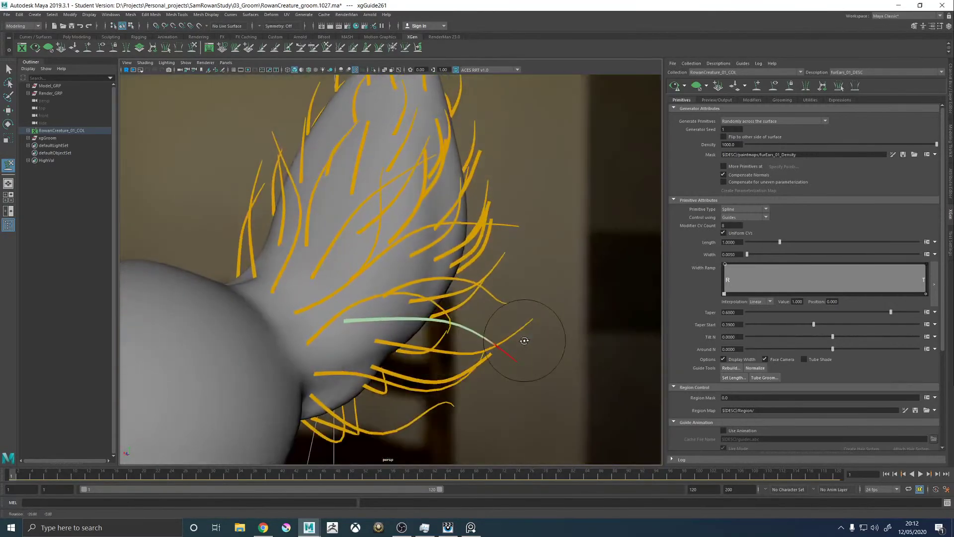
pyautogui.moveTo(549, 297)
pyautogui.keyDown('alt'); pyautogui.mouseDown()
pyautogui.moveTo(369, 319)
pyautogui.moveTo(318, 196)
pyautogui.mouseUp(); pyautogui.keyUp('alt')
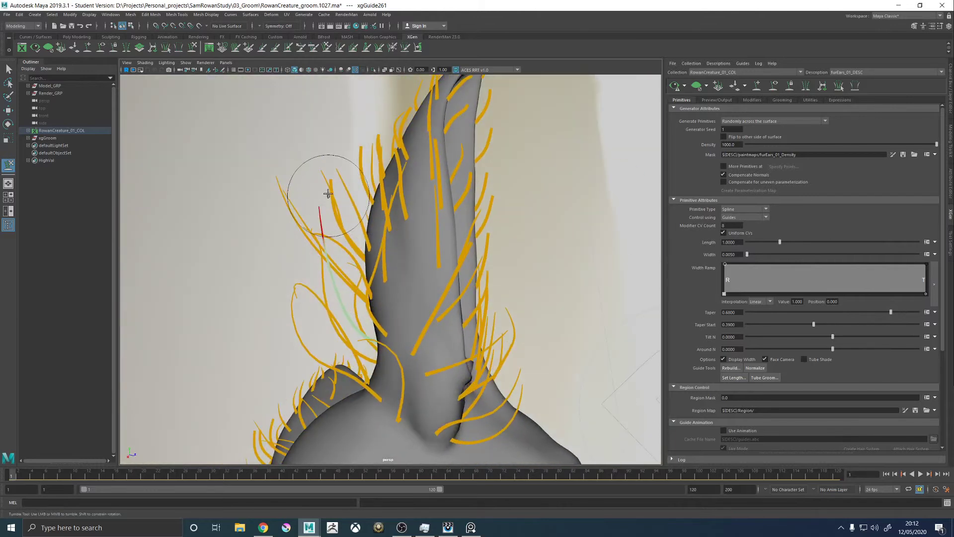
pyautogui.click(330, 206)
pyautogui.keyDown('alt'); pyautogui.moveTo(402, 265); pyautogui.dragTo(464, 293); pyautogui.keyUp('alt')
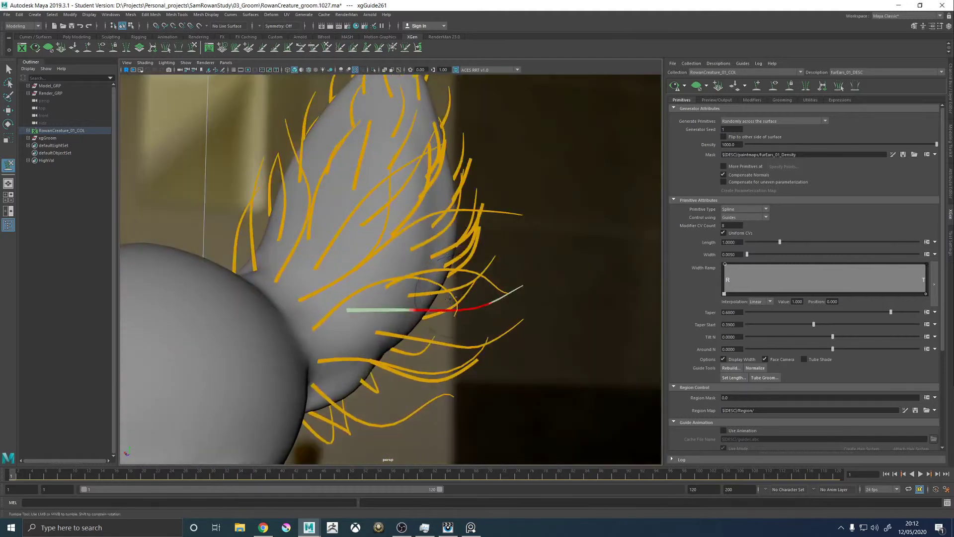
pyautogui.moveTo(394, 302)
pyautogui.keyDown('alt'); pyautogui.mouseDown()
pyautogui.moveTo(395, 314)
pyautogui.moveTo(461, 319)
pyautogui.mouseUp(); pyautogui.keyUp('alt')
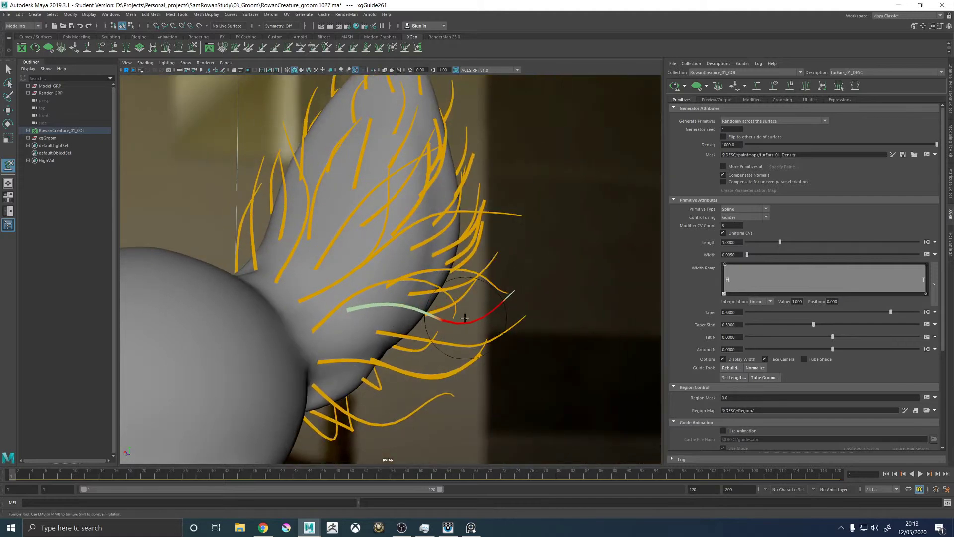
pyautogui.moveTo(499, 278); pyautogui.dragTo(538, 290)
# Refine the curvature of the same long ear-base guide from above and behind so it follows its neighbours
pyautogui.moveTo(514, 245)
pyautogui.keyDown('alt'); pyautogui.mouseDown()
pyautogui.moveTo(527, 293)
pyautogui.moveTo(447, 298)
pyautogui.moveTo(407, 286)
pyautogui.mouseUp(); pyautogui.keyUp('alt')
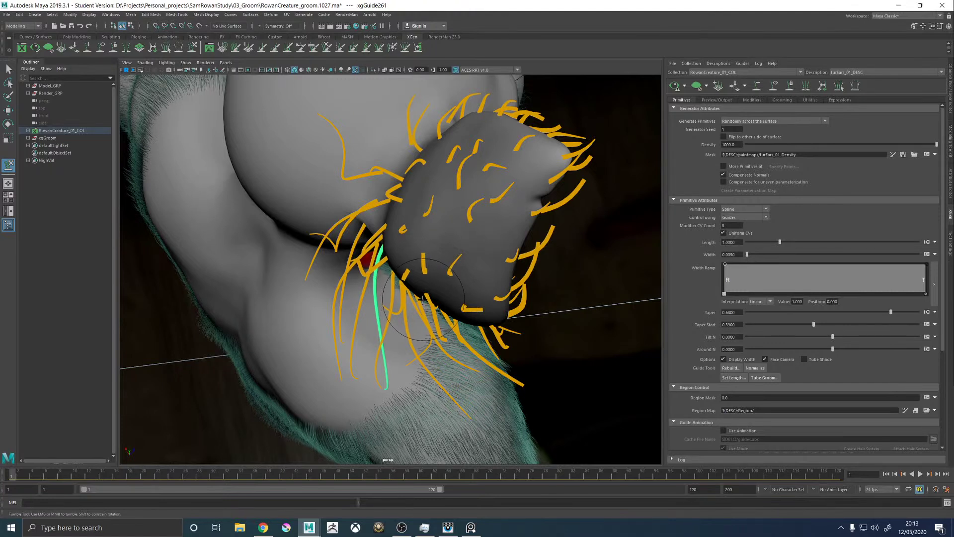
pyautogui.moveTo(381, 290)
pyautogui.keyDown('alt'); pyautogui.mouseDown()
pyautogui.moveTo(457, 295)
pyautogui.moveTo(397, 313)
pyautogui.mouseUp(); pyautogui.keyUp('alt')
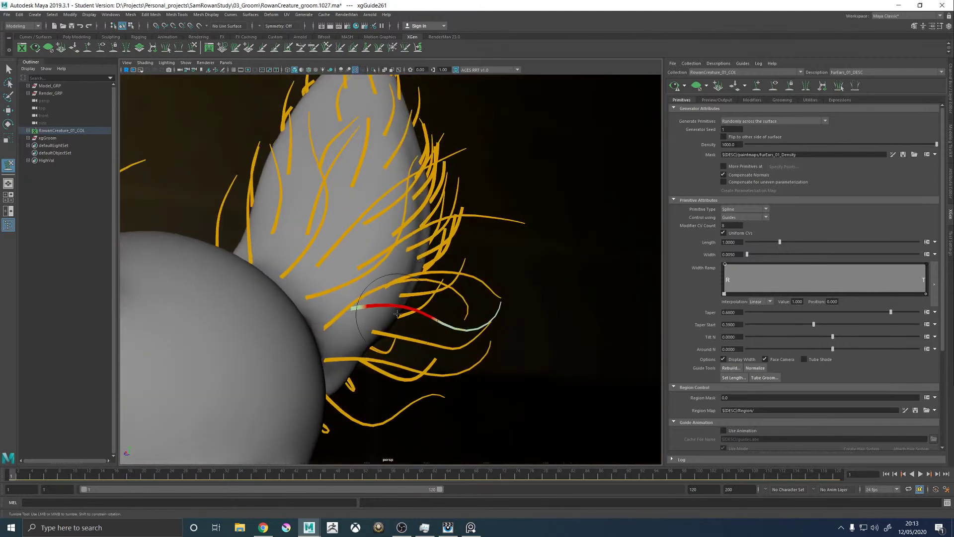
pyautogui.moveTo(447, 338)
pyautogui.keyDown('alt'); pyautogui.mouseDown()
pyautogui.moveTo(372, 341)
pyautogui.moveTo(358, 379)
pyautogui.moveTo(391, 277)
pyautogui.mouseUp(); pyautogui.keyUp('alt')
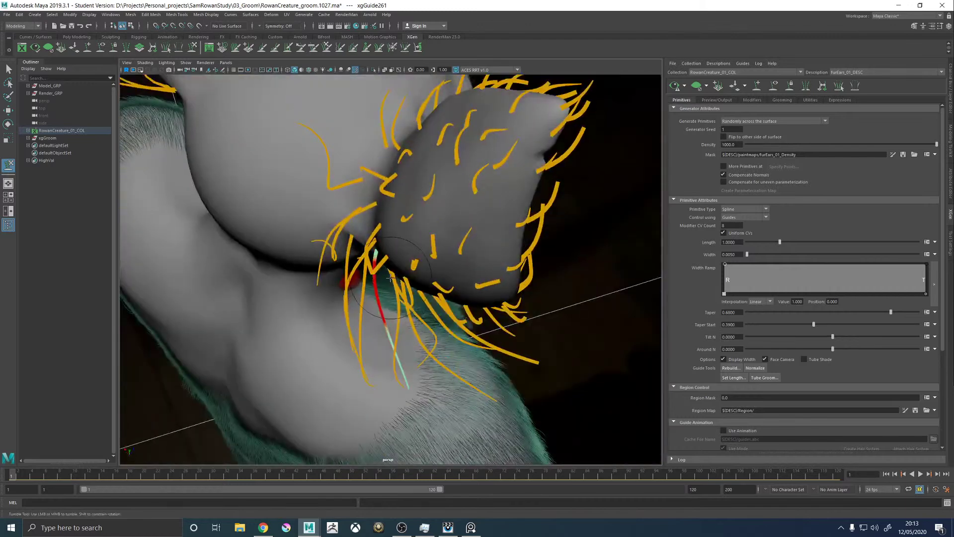
pyautogui.keyDown('alt'); pyautogui.moveTo(402, 309); pyautogui.dragTo(398, 328); pyautogui.keyUp('alt')
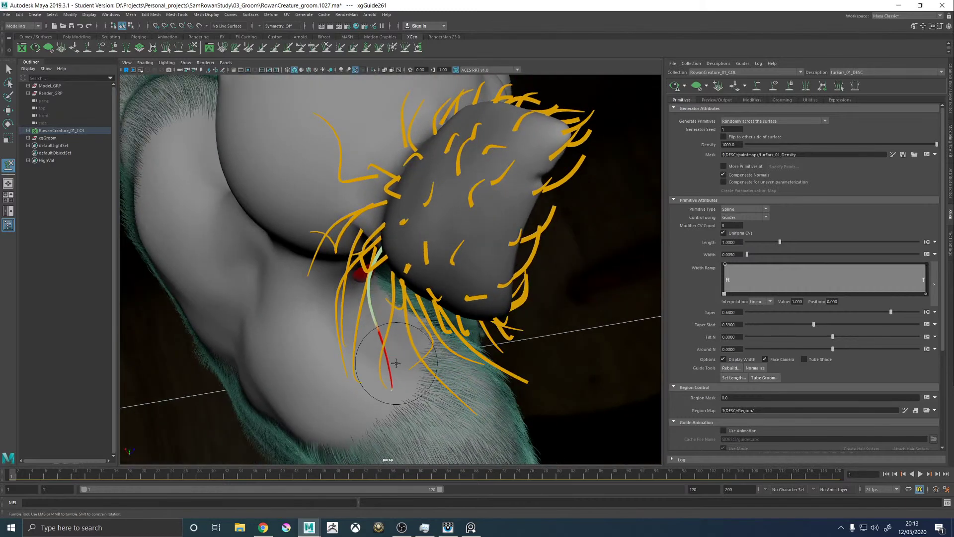
pyautogui.moveTo(426, 422)
pyautogui.keyDown('alt'); pyautogui.mouseDown()
pyautogui.moveTo(477, 308)
pyautogui.moveTo(606, 207)
pyautogui.mouseUp(); pyautogui.keyUp('alt')
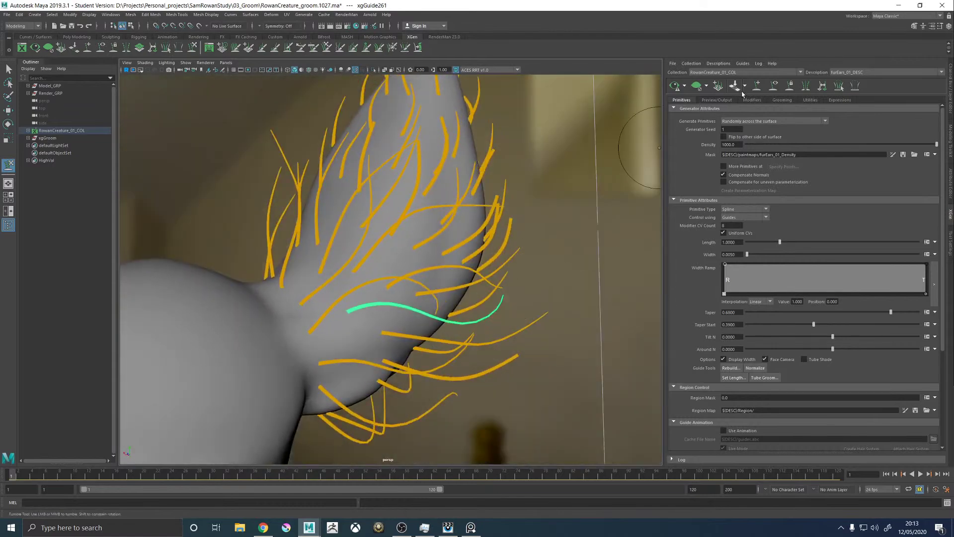
# Select the guide where the right ear meets the back of the head and sculpt its lower end
pyautogui.moveTo(401, 289)
pyautogui.keyDown('alt'); pyautogui.mouseDown()
pyautogui.moveTo(372, 277)
pyautogui.moveTo(405, 298)
pyautogui.moveTo(342, 337)
pyautogui.mouseUp(); pyautogui.keyUp('alt')
pyautogui.press('w')
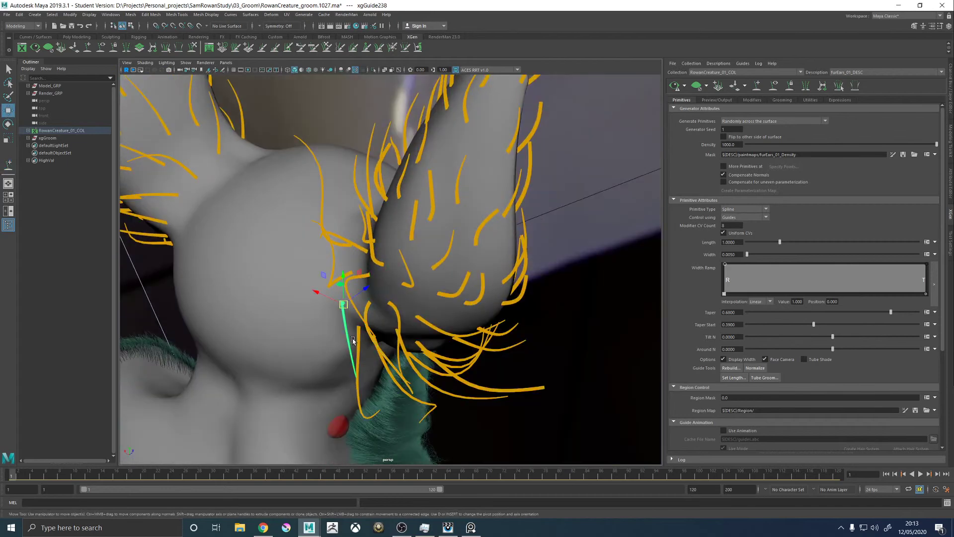
pyautogui.press('y')
pyautogui.keyDown('alt'); pyautogui.moveTo(376, 380); pyautogui.dragTo(367, 373); pyautogui.keyUp('alt')
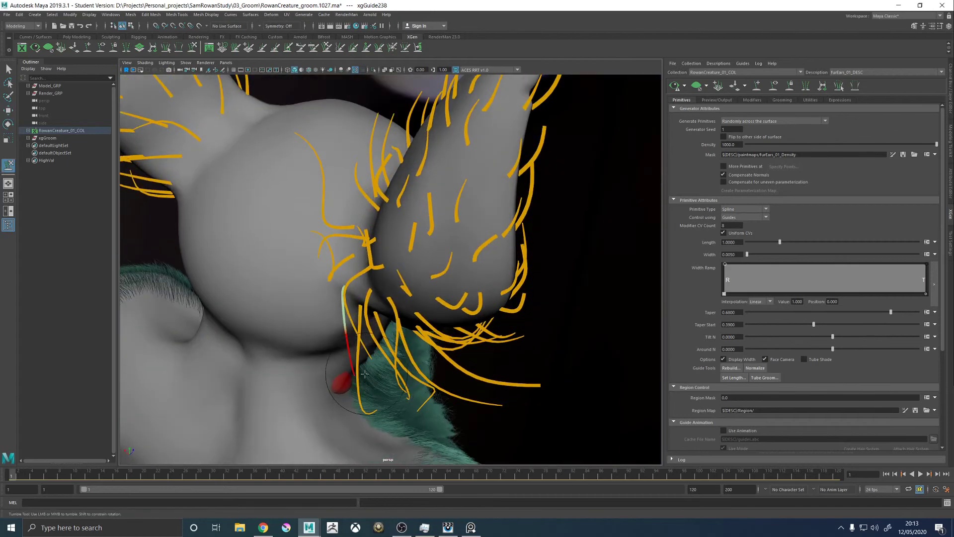
pyautogui.keyDown('alt'); pyautogui.moveTo(446, 331); pyautogui.dragTo(648, 109); pyautogui.keyUp('alt')
# Deselect the guides, preview the ear fur and compare both ears from the back of the head
pyautogui.press('w')
pyautogui.click(562, 303)
pyautogui.click(674, 85)
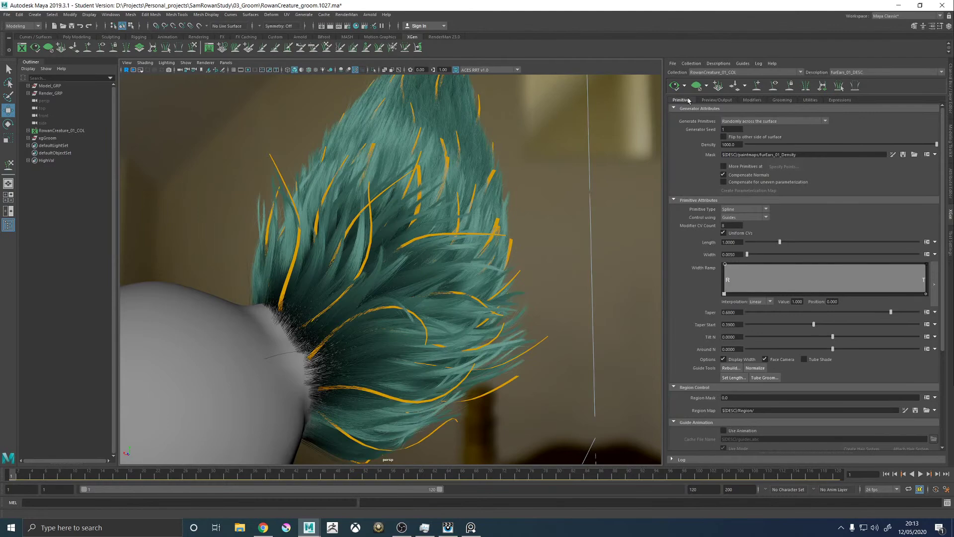
pyautogui.keyDown('alt'); pyautogui.moveTo(211, 260); pyautogui.dragTo(333, 256); pyautogui.keyUp('alt')
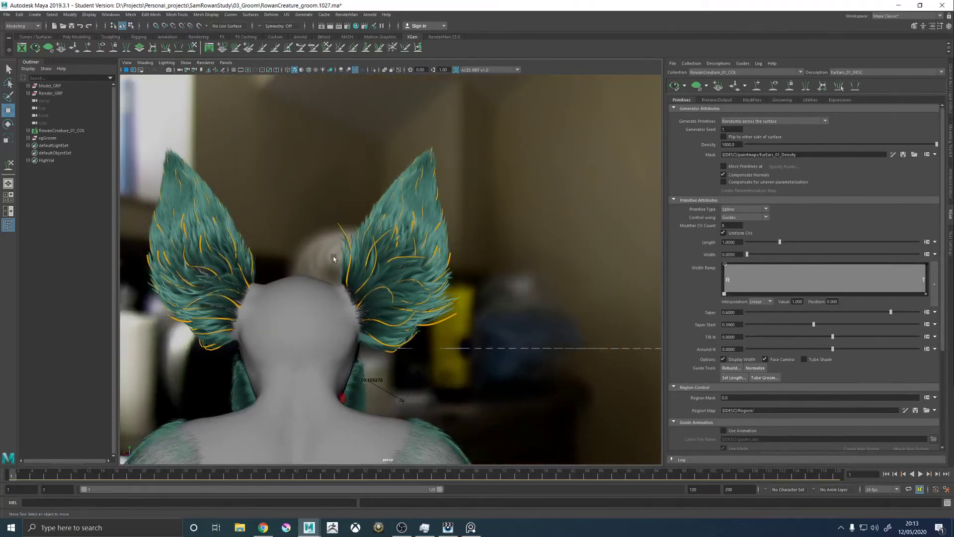
pyautogui.scroll(5, 333, 255)
# Preview furHead_01_DESC together with the ear fur and examine the ear-to-head transition from behind
pyautogui.click(852, 72)
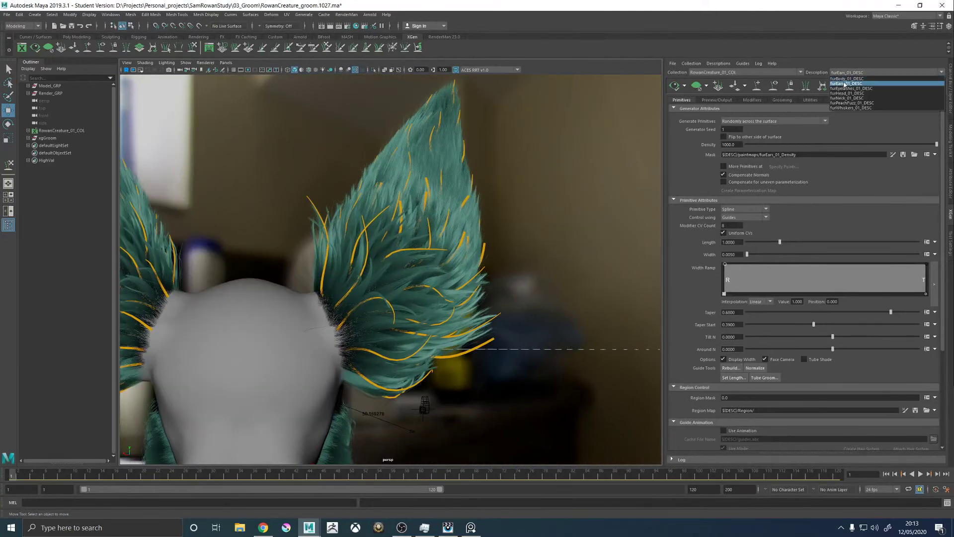
pyautogui.press('Escape')
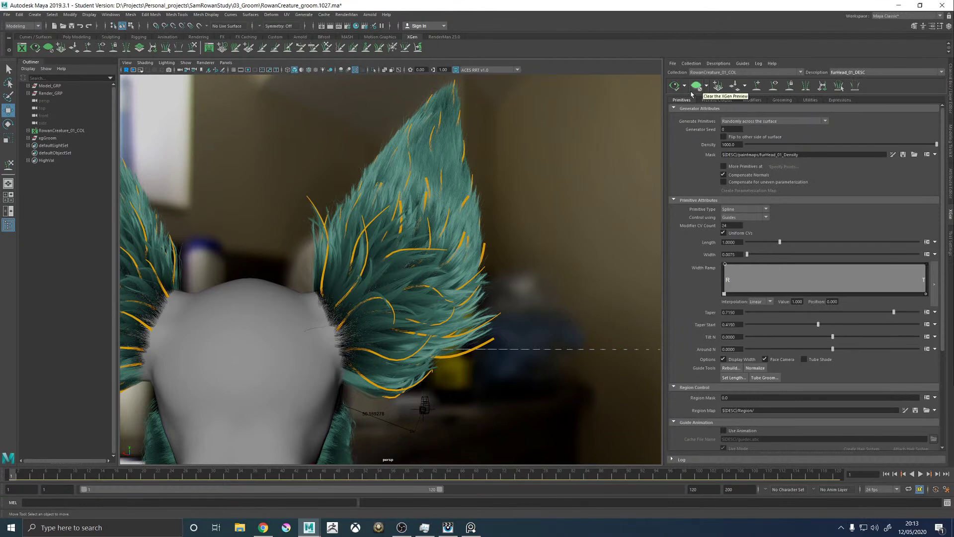
pyautogui.click(672, 89)
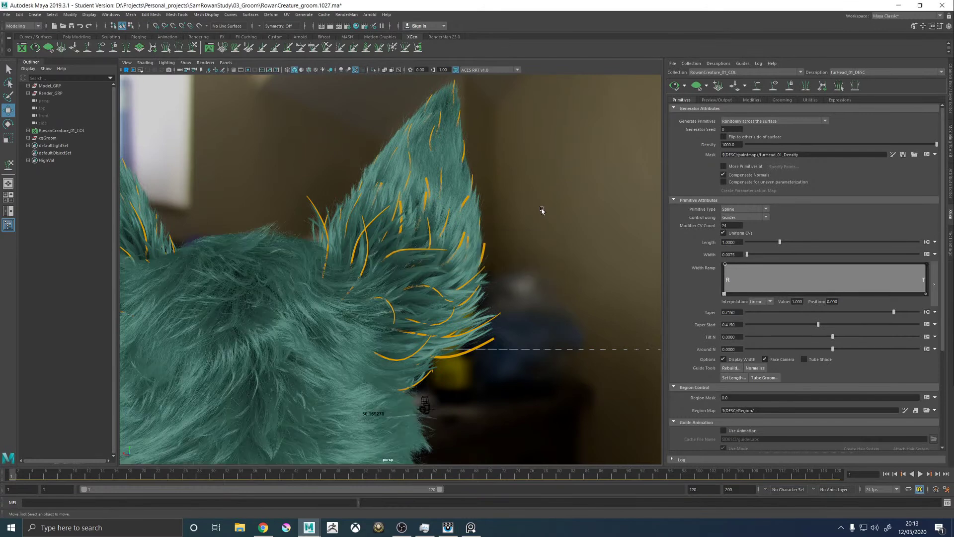
pyautogui.keyDown('alt'); pyautogui.moveTo(517, 209); pyautogui.dragTo(571, 239); pyautogui.keyUp('alt')
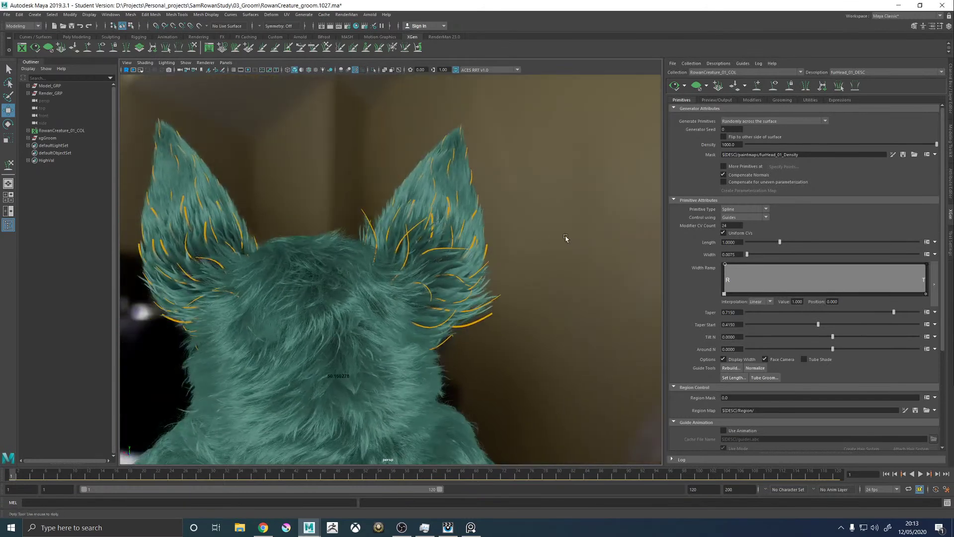
pyautogui.keyDown('alt'); pyautogui.moveTo(570, 239); pyautogui.dragTo(458, 238, button='right'); pyautogui.keyUp('alt')
pyautogui.keyDown('alt'); pyautogui.moveTo(458, 238); pyautogui.dragTo(452, 240); pyautogui.keyUp('alt')
pyautogui.scroll(5, 571, 330)
pyautogui.scroll(-3, 572, 331)
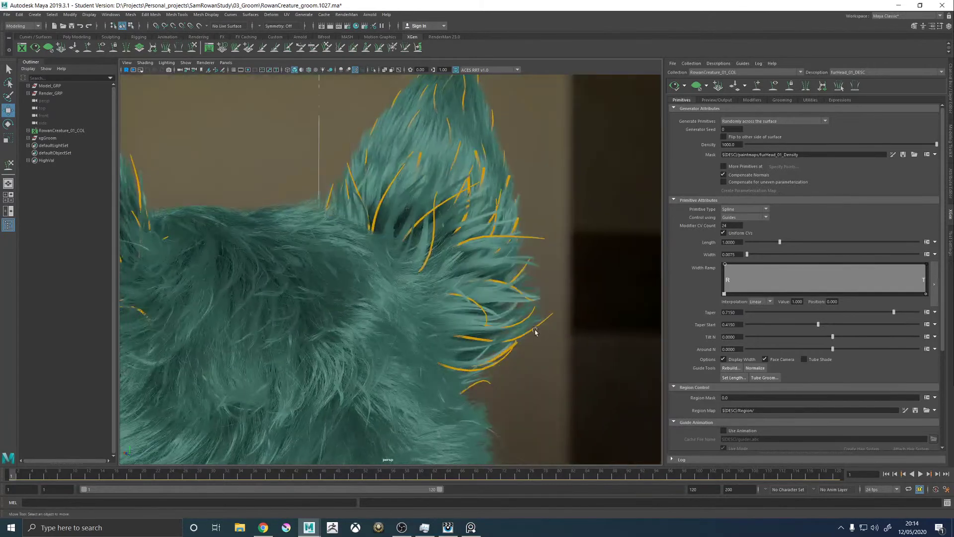
pyautogui.scroll(-2, 530, 341)
pyautogui.keyDown('alt'); pyautogui.moveTo(371, 327); pyautogui.dragTo(395, 303); pyautogui.keyUp('alt')
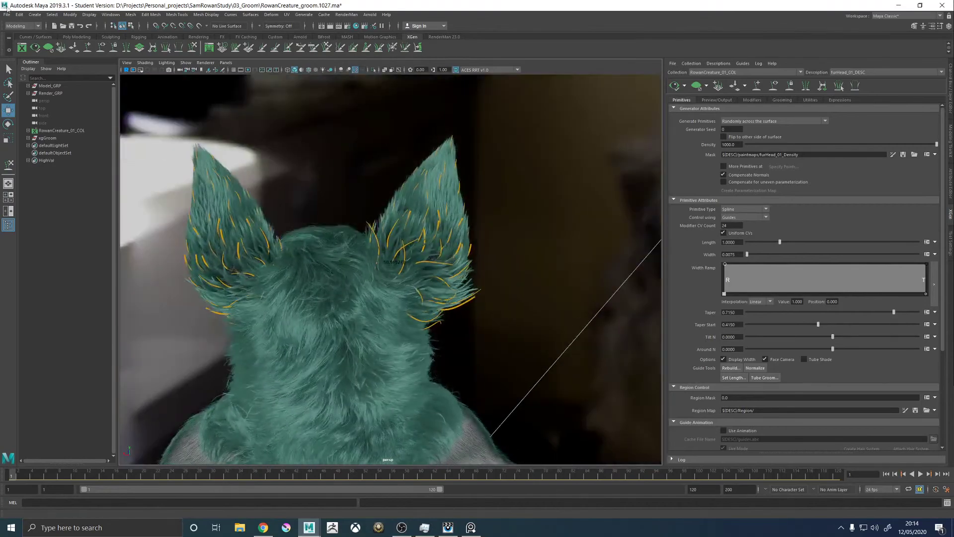
# Reopen RowanCreature_groom.1027.ma without saving the current changes
pyautogui.click(7, 15)
pyautogui.click(24, 36)
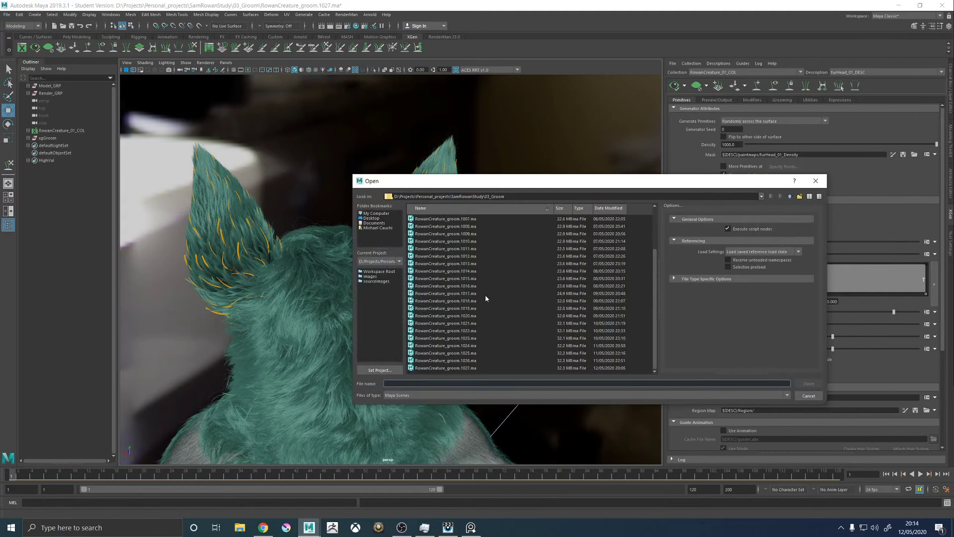
pyautogui.doubleClick(468, 368)
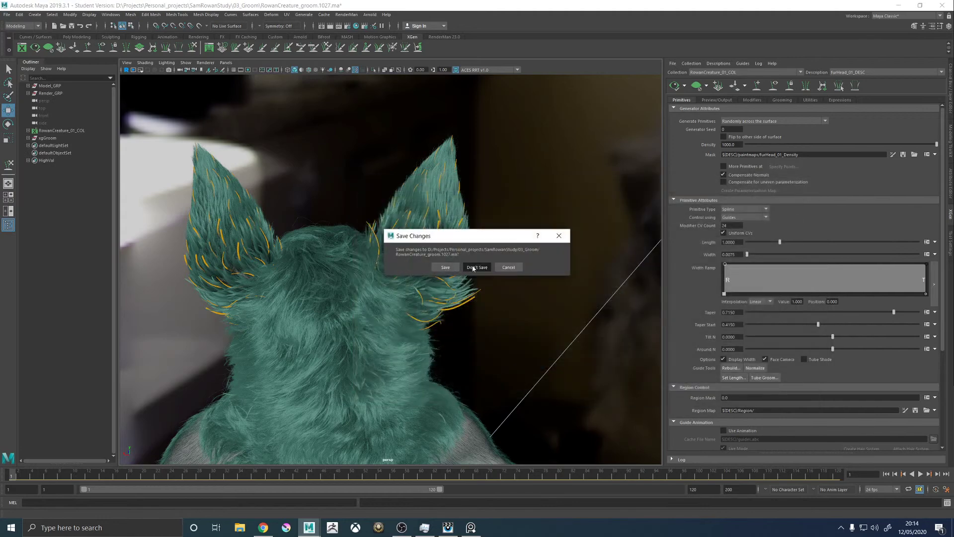
pyautogui.click(473, 267)
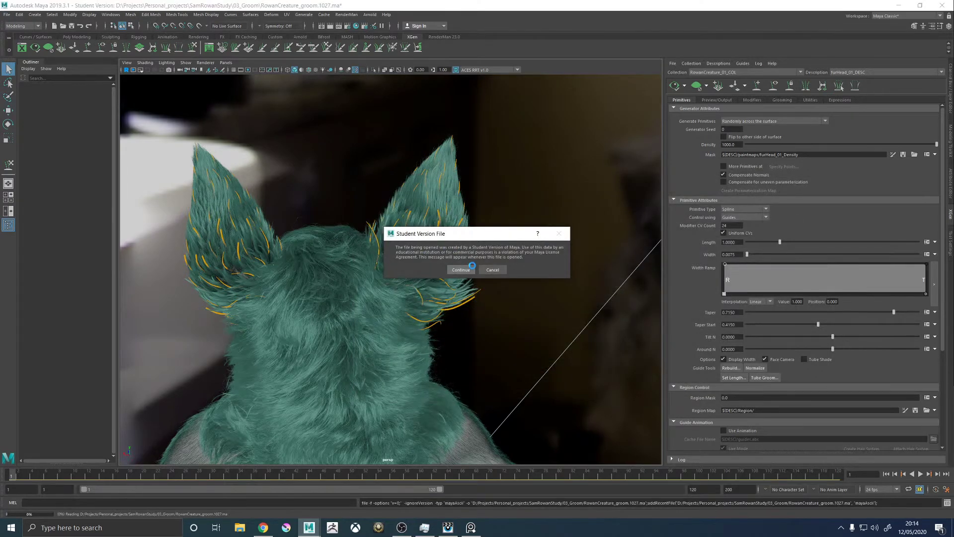
pyautogui.click(457, 270)
pyautogui.moveTo(753, 148); pyautogui.dragTo(688, 156)
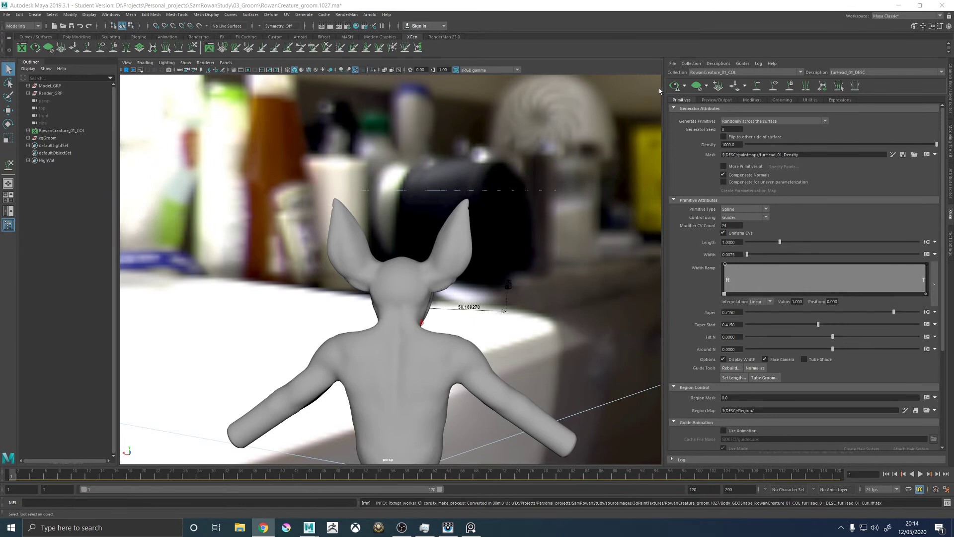
# Preview the head fur in the reloaded scene and set the viewport's view transform to ACES RRT v1.0
pyautogui.click(674, 87)
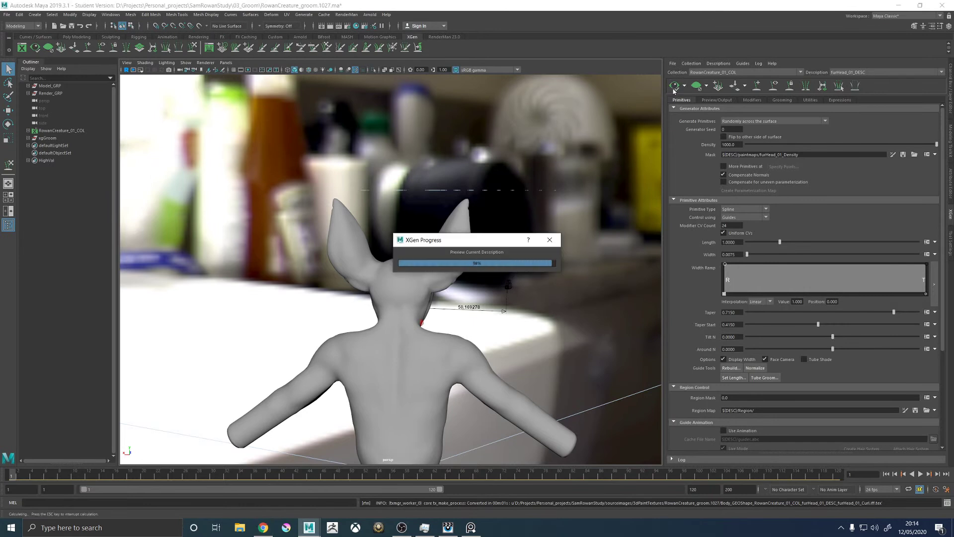
pyautogui.scroll(5, 459, 226)
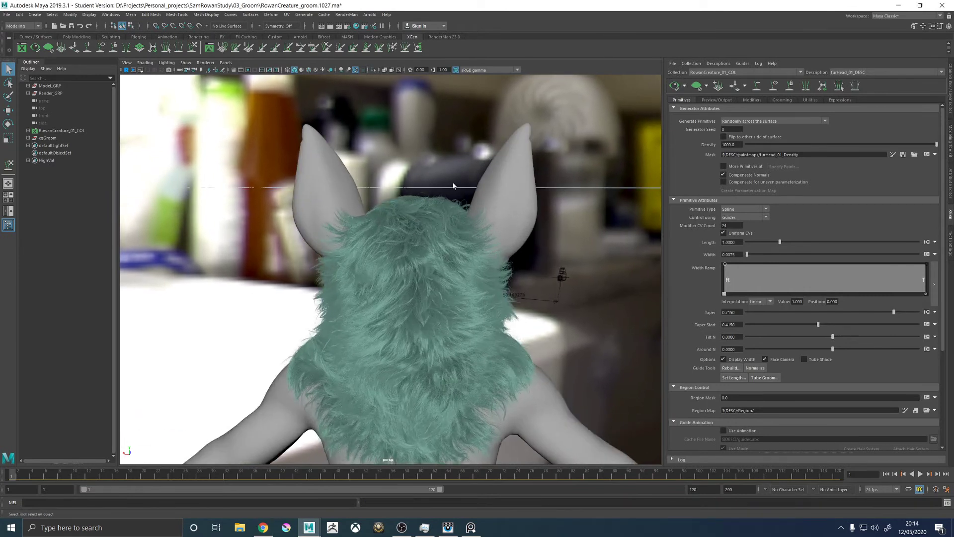
pyautogui.click(466, 70)
pyautogui.click(475, 78)
pyautogui.scroll(3, 353, 249)
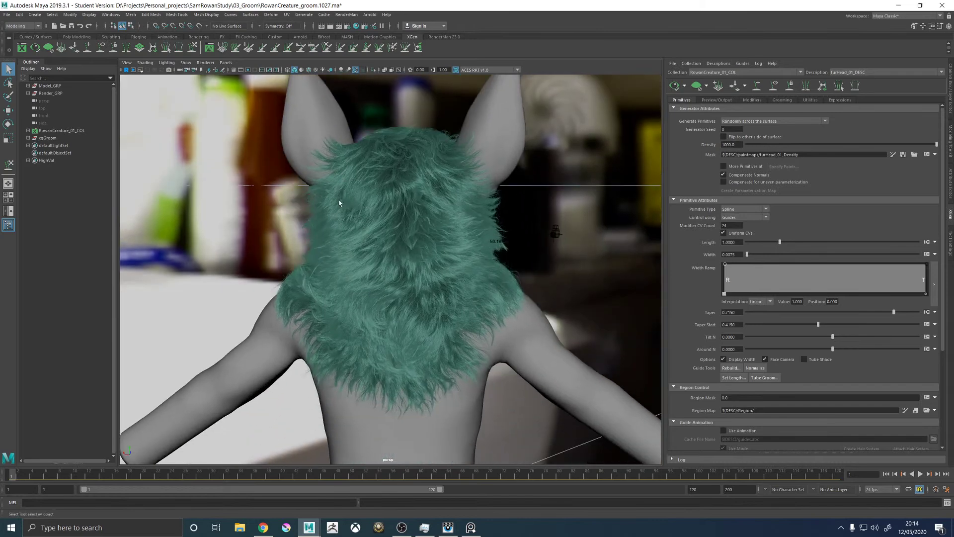
# View the head from behind and switch the active XGen description to furEars_01_DESC
pyautogui.keyDown('alt'); pyautogui.moveTo(340, 201); pyautogui.dragTo(660, 112); pyautogui.keyUp('alt')
pyautogui.click(838, 72)
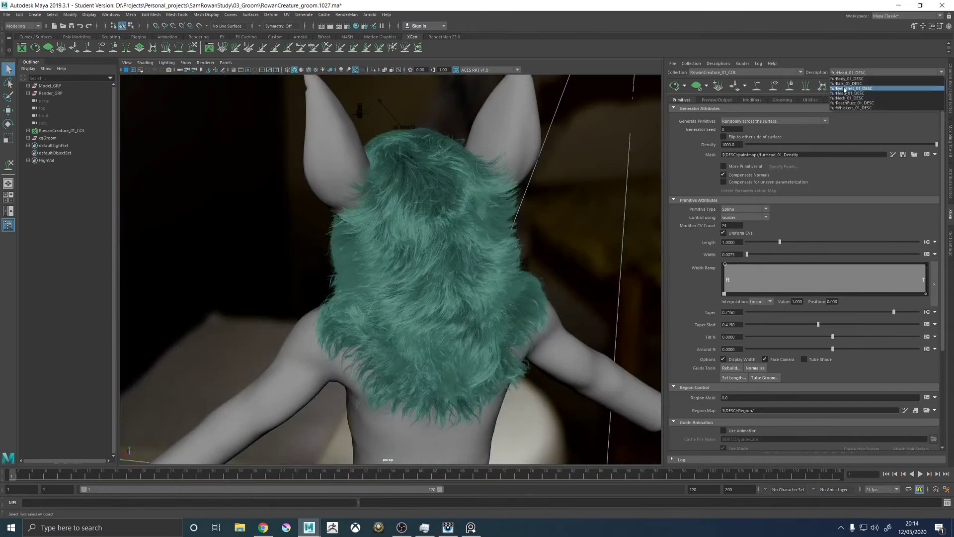
pyautogui.click(845, 87)
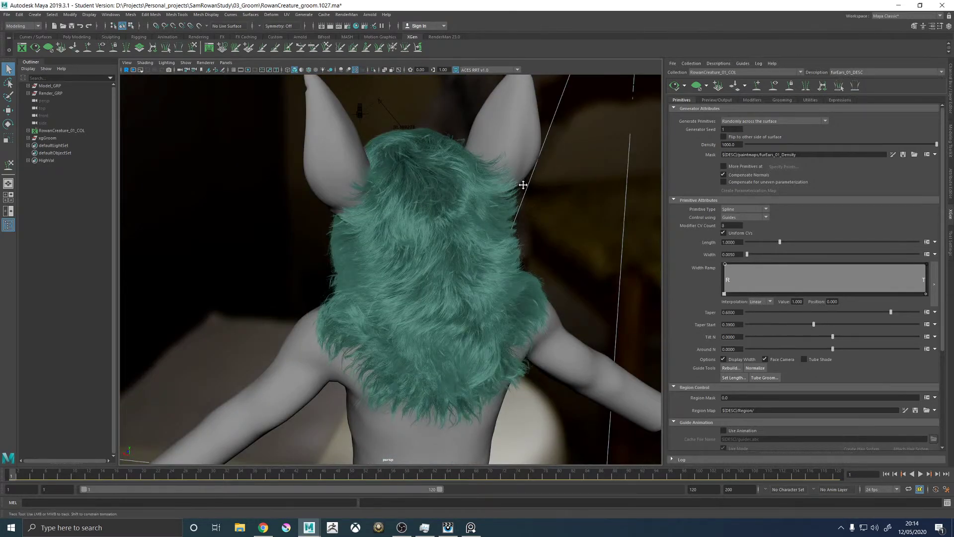
# Preview the furEars_01_DESC fur with the head fur and examine the ear-to-head transition from behind
pyautogui.keyDown('alt'); pyautogui.moveTo(524, 183); pyautogui.dragTo(601, 134); pyautogui.keyUp('alt')
pyautogui.click(674, 86)
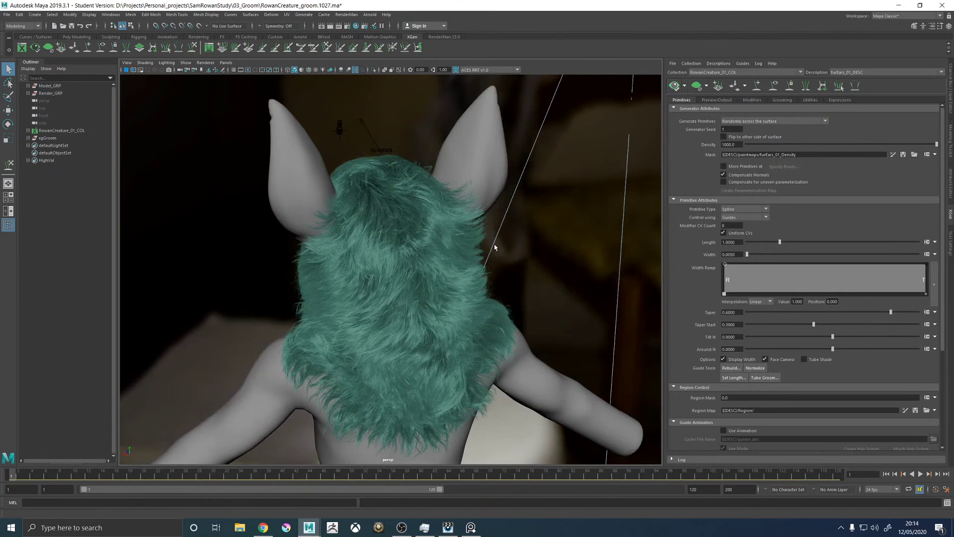
pyautogui.scroll(10, 513, 264)
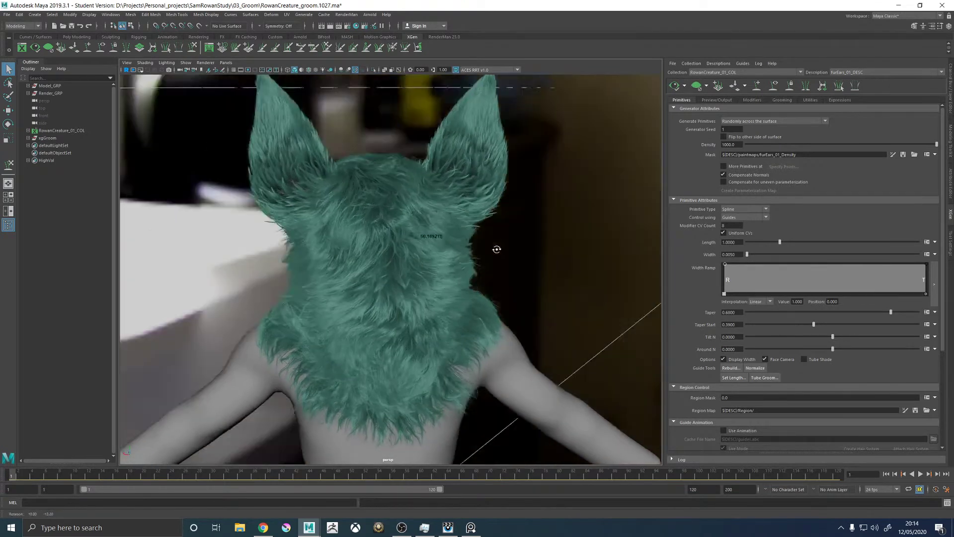
pyautogui.keyDown('alt'); pyautogui.moveTo(429, 193); pyautogui.dragTo(368, 193); pyautogui.keyUp('alt')
pyautogui.scroll(5, 368, 192)
# Make furHead_01_DESC the active description and clear its fur preview
pyautogui.click(847, 72)
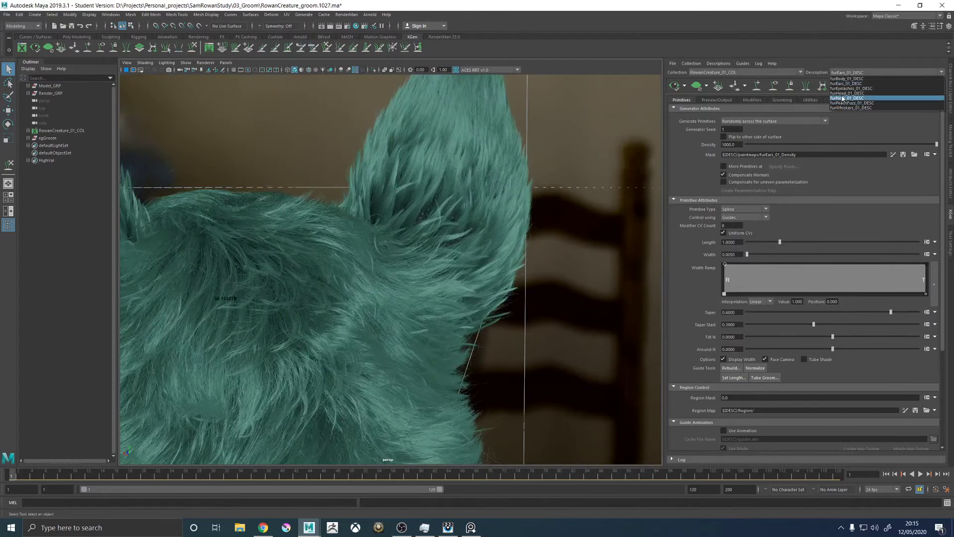
pyautogui.click(847, 92)
pyautogui.click(695, 87)
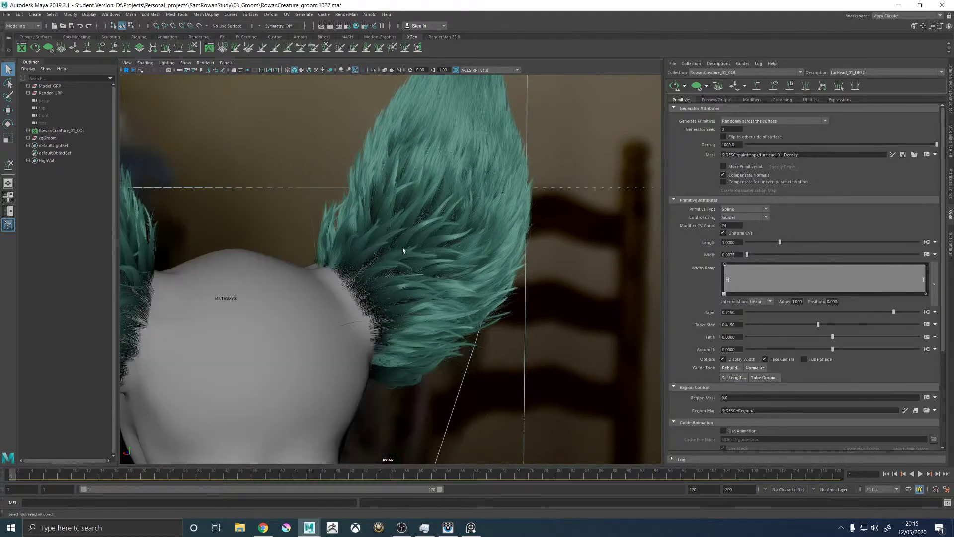
# Switch the active description to furEars_01_DESC and clear its fur preview so the ears are bare
pyautogui.click(854, 72)
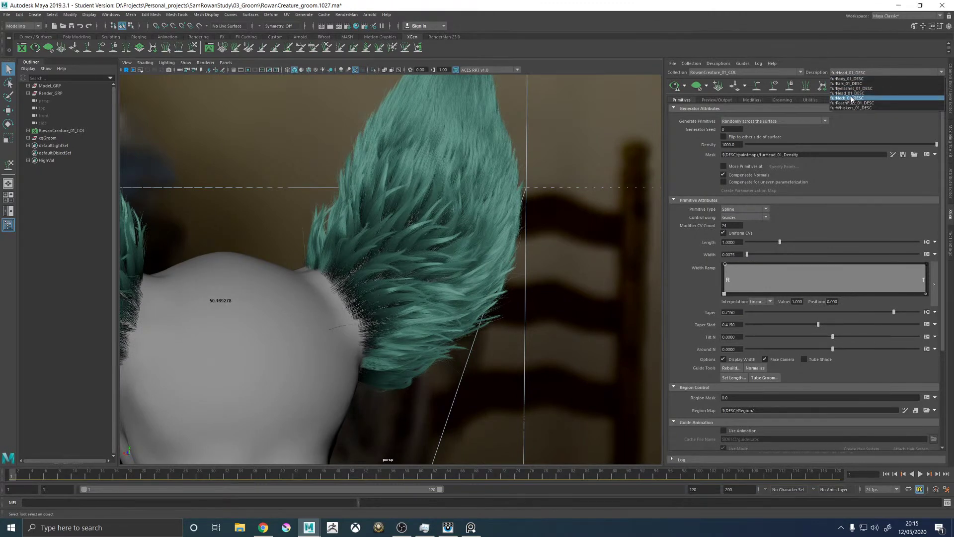
pyautogui.click(862, 73)
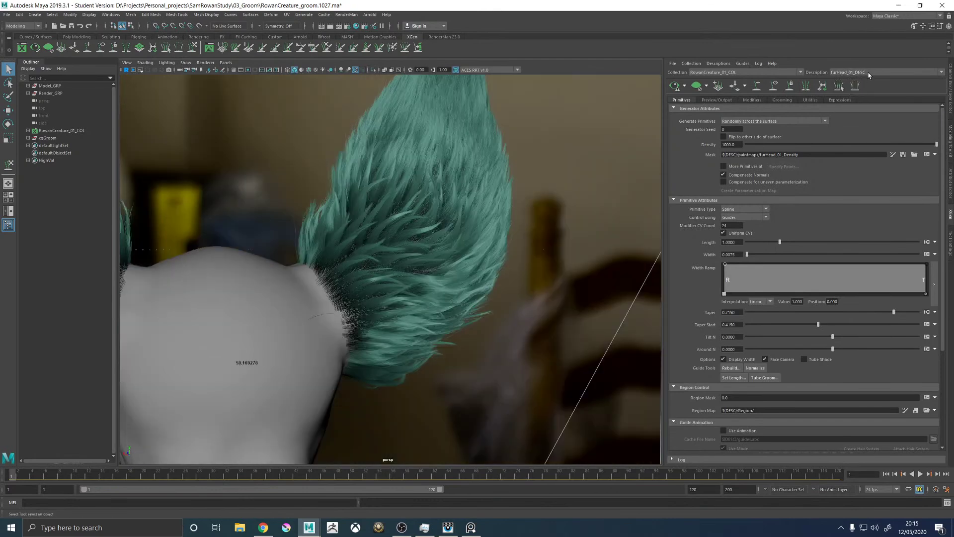
pyautogui.click(868, 75)
pyautogui.click(851, 90)
pyautogui.click(699, 89)
pyautogui.click(699, 89)
# Select the fur guides on both ears and scale them up slightly
pyautogui.keyDown('alt'); pyautogui.moveTo(447, 248); pyautogui.dragTo(551, 439); pyautogui.keyUp('alt')
pyautogui.press('w')
pyautogui.moveTo(133, 132); pyautogui.dragTo(275, 353)
pyautogui.moveTo(431, 310)
pyautogui.keyDown('alt'); pyautogui.mouseDown()
pyautogui.moveTo(323, 318)
pyautogui.moveTo(428, 309)
pyautogui.mouseUp(); pyautogui.keyUp('alt')
pyautogui.keyDown('alt'); pyautogui.moveTo(428, 309); pyautogui.dragTo(487, 315, button='right'); pyautogui.keyUp('alt')
pyautogui.press('r')
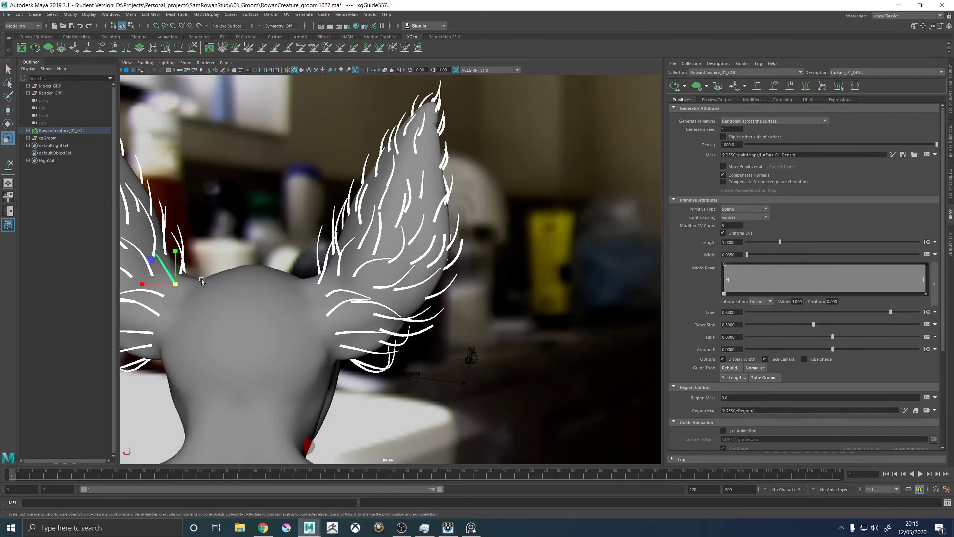
pyautogui.moveTo(177, 287); pyautogui.dragTo(185, 287)
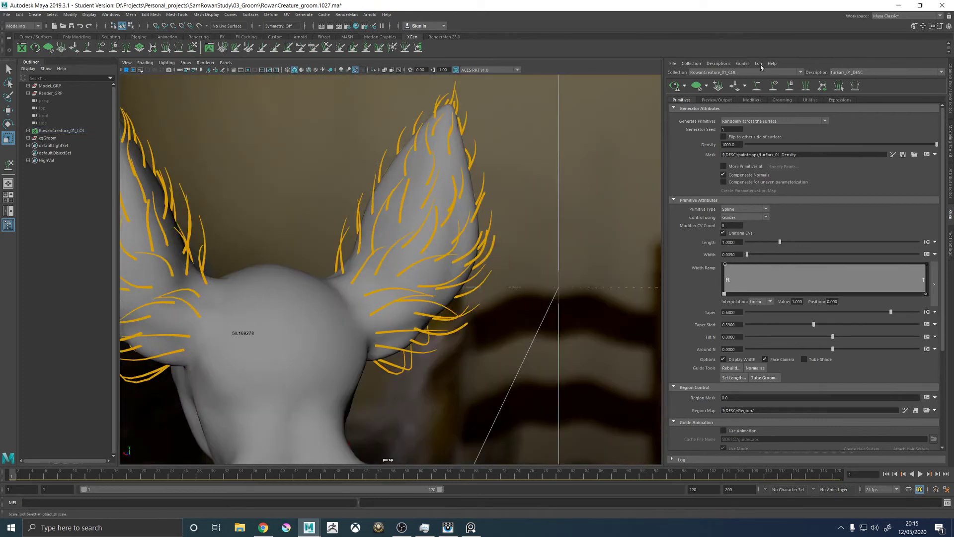
# Preview the scaled ear fur together with the furHead_01_DESC fur and view the head from behind
pyautogui.click(675, 85)
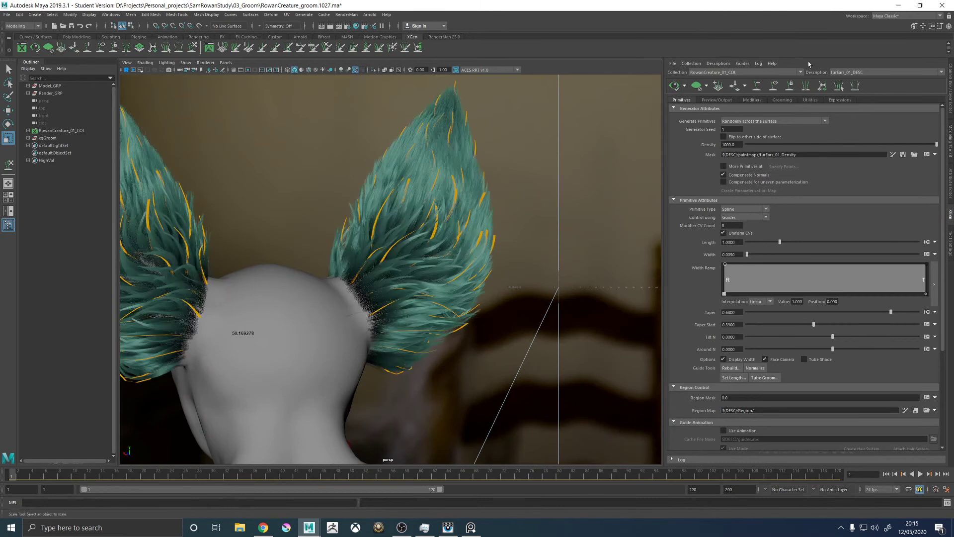
pyautogui.click(845, 73)
pyautogui.click(847, 93)
pyautogui.click(675, 86)
pyautogui.keyDown('alt'); pyautogui.moveTo(505, 260); pyautogui.dragTo(539, 258, button='right'); pyautogui.keyUp('alt')
pyautogui.moveTo(539, 258)
pyautogui.keyDown('alt'); pyautogui.mouseDown()
pyautogui.moveTo(558, 264)
pyautogui.moveTo(538, 272)
pyautogui.moveTo(538, 264)
pyautogui.mouseUp(); pyautogui.keyUp('alt')
pyautogui.press('[')
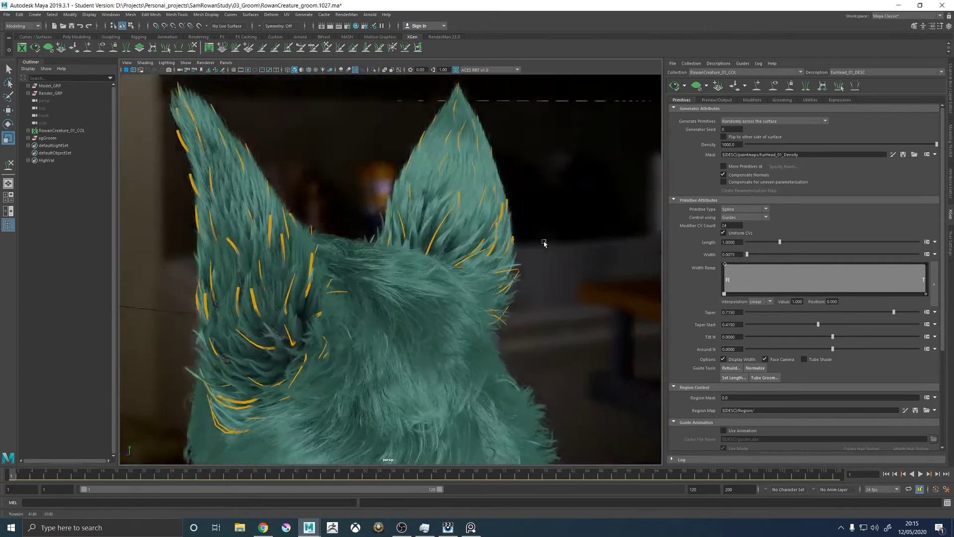
# Clear the head fur preview and examine the ear's tip and inner edge against the terrier reference photo
pyautogui.click(696, 86)
pyautogui.keyDown('alt'); pyautogui.moveTo(586, 166); pyautogui.dragTo(413, 222); pyautogui.keyUp('alt')
pyautogui.keyDown('alt'); pyautogui.moveTo(413, 222); pyautogui.dragTo(559, 297, button='right'); pyautogui.keyUp('alt')
pyautogui.keyDown('alt'); pyautogui.moveTo(468, 148); pyautogui.dragTo(441, 187, button='middle'); pyautogui.keyUp('alt')
pyautogui.keyDown('alt'); pyautogui.moveTo(441, 187); pyautogui.dragTo(419, 230); pyautogui.keyUp('alt')
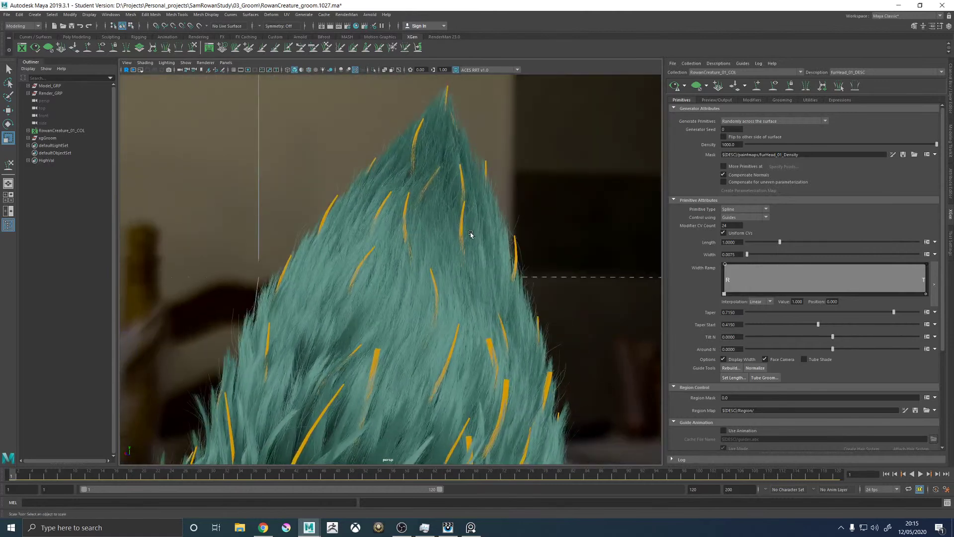
pyautogui.keyDown('alt'); pyautogui.moveTo(481, 223); pyautogui.dragTo(596, 239); pyautogui.keyUp('alt')
pyautogui.keyDown('alt'); pyautogui.moveTo(596, 238); pyautogui.dragTo(370, 257, button='right'); pyautogui.keyUp('alt')
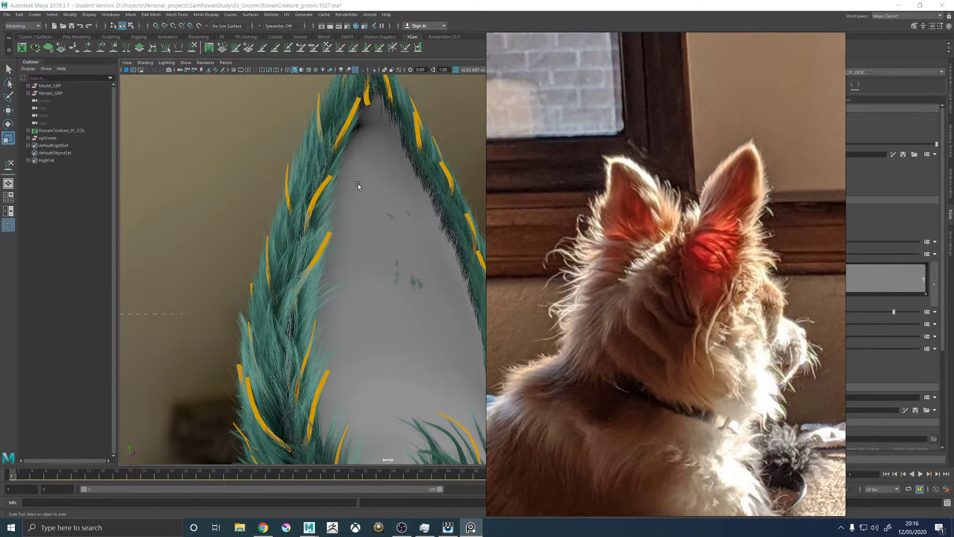
pyautogui.keyDown('alt'); pyautogui.moveTo(365, 207); pyautogui.dragTo(337, 229); pyautogui.keyUp('alt')
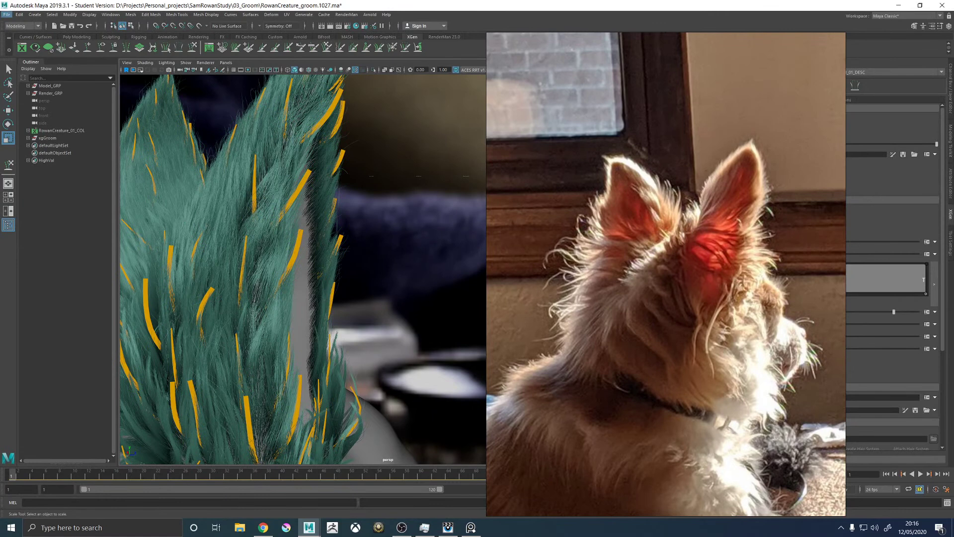
# Move the reference photo off the workspace and examine the fur on the back of the ear
pyautogui.click(263, 527)
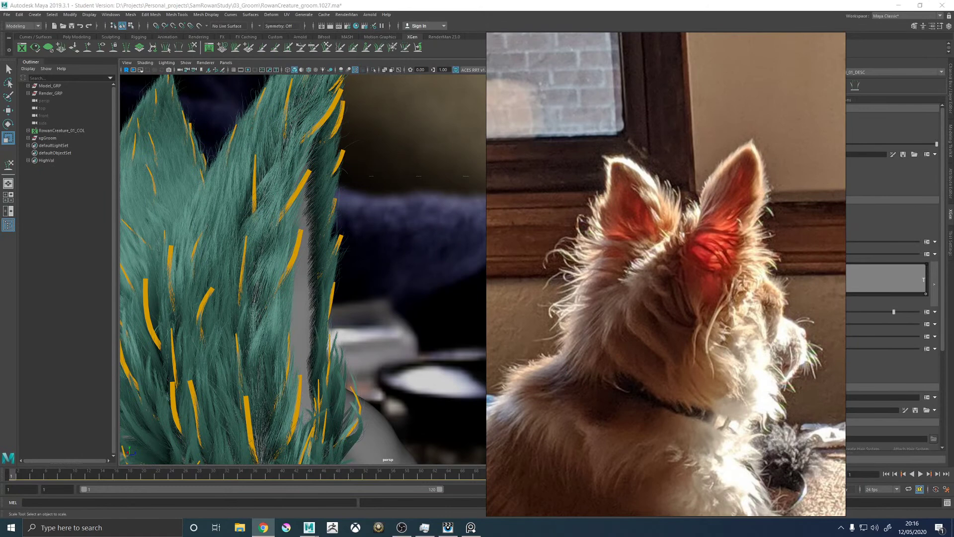
pyautogui.moveTo(698, 203); pyautogui.dragTo(953, 203)
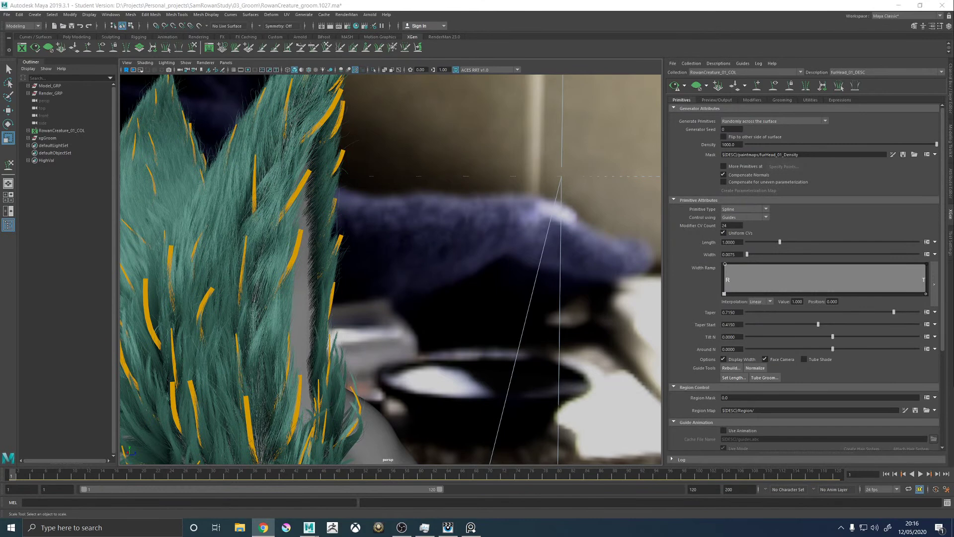
pyautogui.keyDown('alt'); pyautogui.moveTo(311, 182); pyautogui.dragTo(565, 373); pyautogui.keyUp('alt')
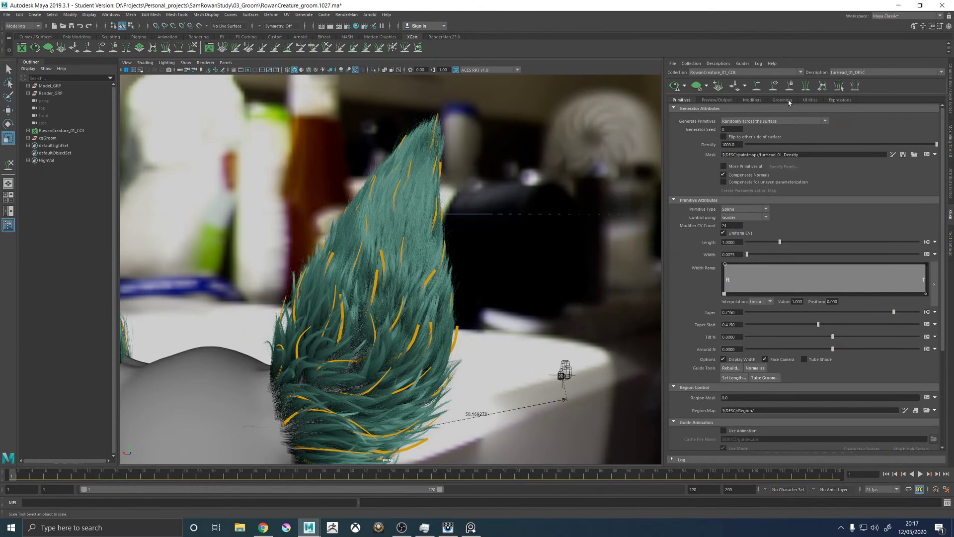
pyautogui.keyDown('alt'); pyautogui.moveTo(431, 167); pyautogui.dragTo(477, 183, button='right'); pyautogui.keyUp('alt')
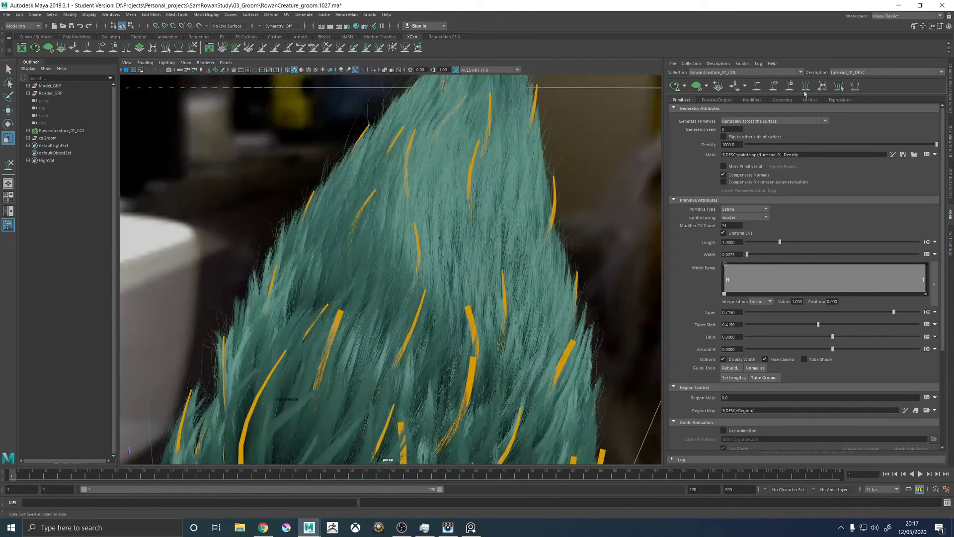
# Set the furHead_01_DESC density to 500 and preview the fur around the ear
pyautogui.click(731, 144)
pyautogui.write('5')
pyautogui.press('Return')
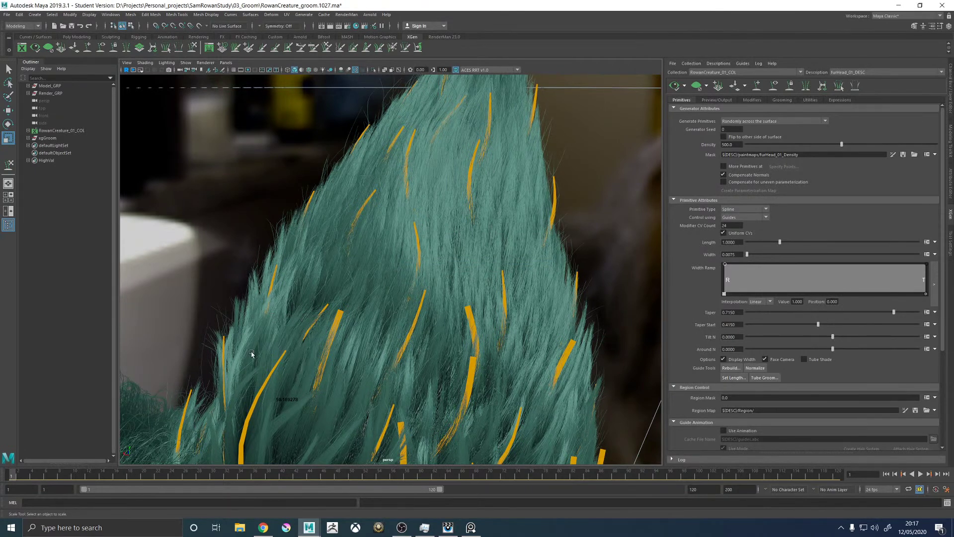
pyautogui.scroll(-1, 388, 278)
pyautogui.scroll(-3, 388, 278)
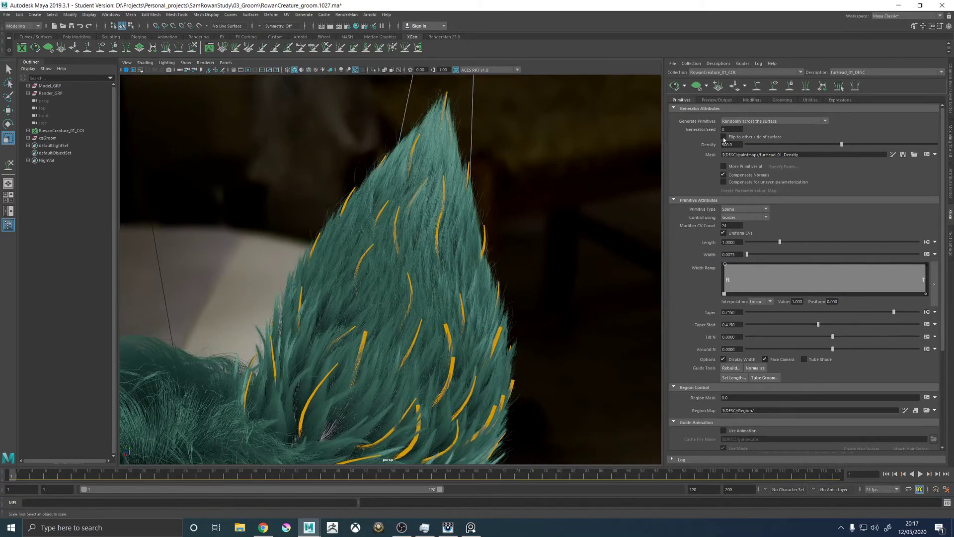
# Set the furHead_01_DESC density back to 1000 and refresh its fur preview
pyautogui.write('500')
pyautogui.press('Return')
pyautogui.write('0')
pyautogui.press('Return')
pyautogui.click(671, 86)
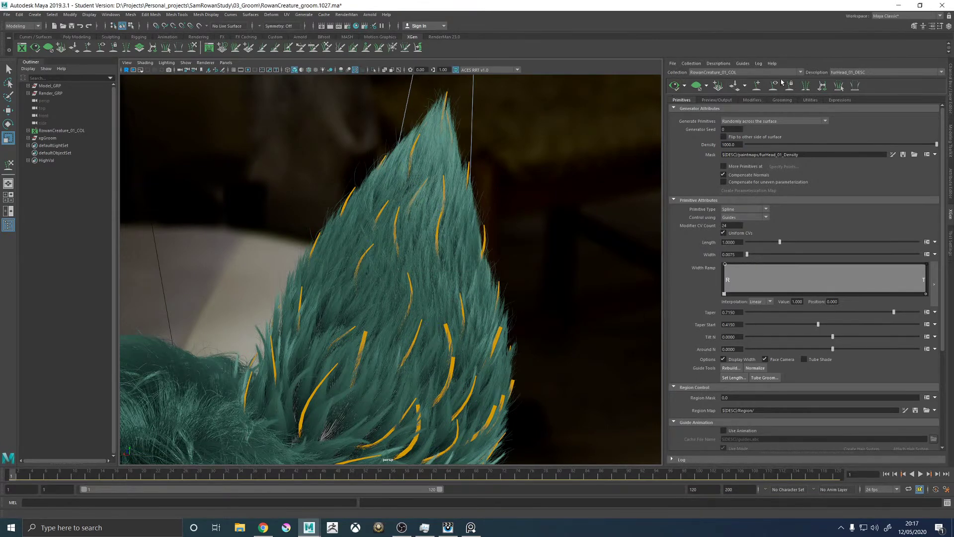
# Switch to furEars_01_DESC, set its density to 500 and update the ear fur preview
pyautogui.click(847, 72)
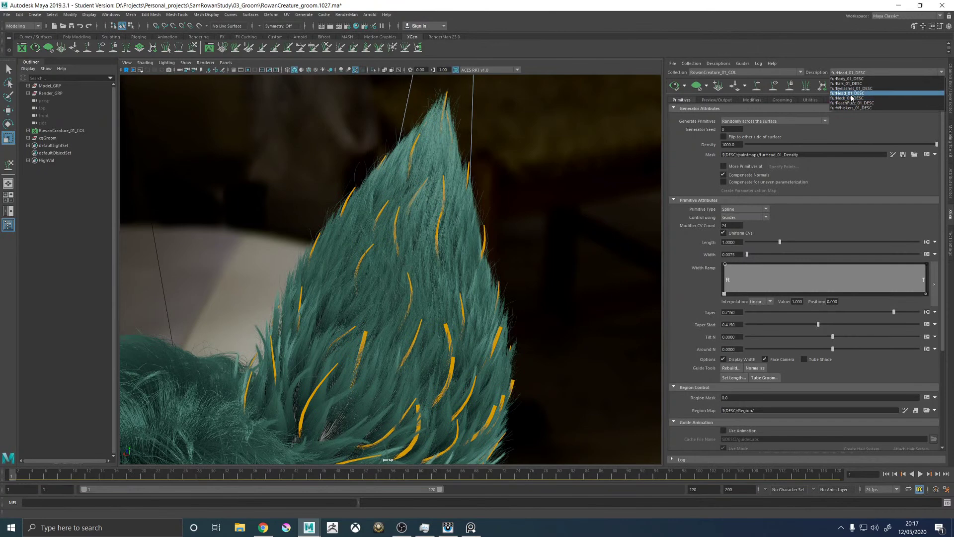
pyautogui.click(847, 83)
pyautogui.click(698, 87)
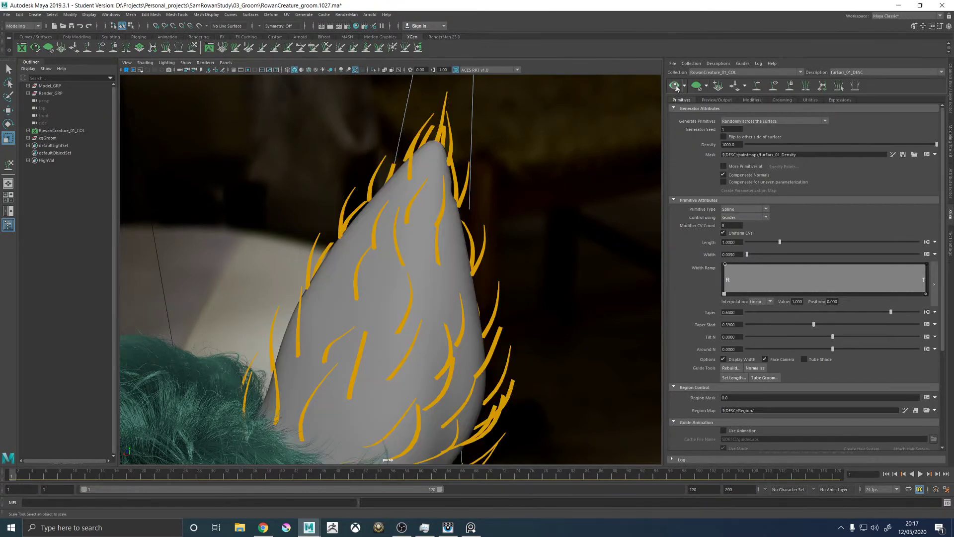
pyautogui.click(724, 145)
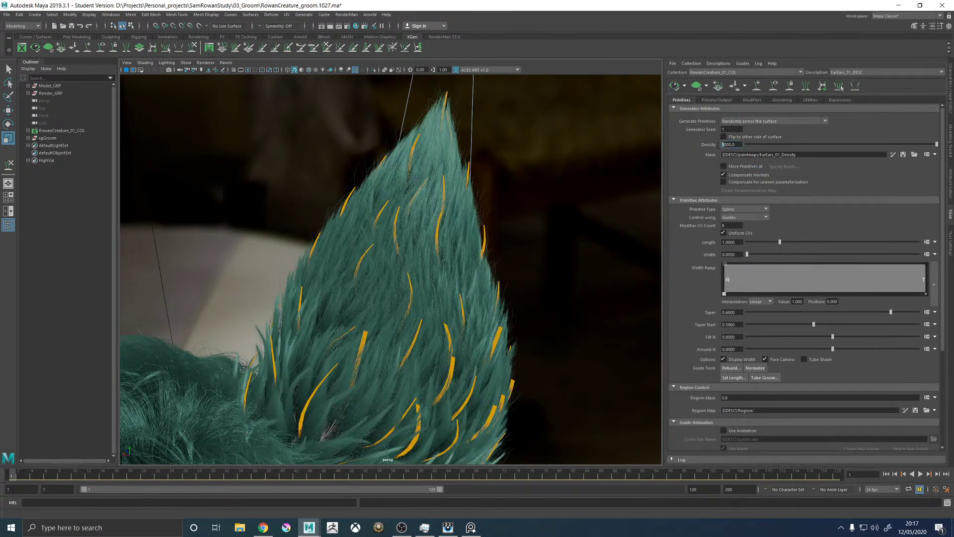
pyautogui.write('5')
pyautogui.press('Return')
pyautogui.click(674, 88)
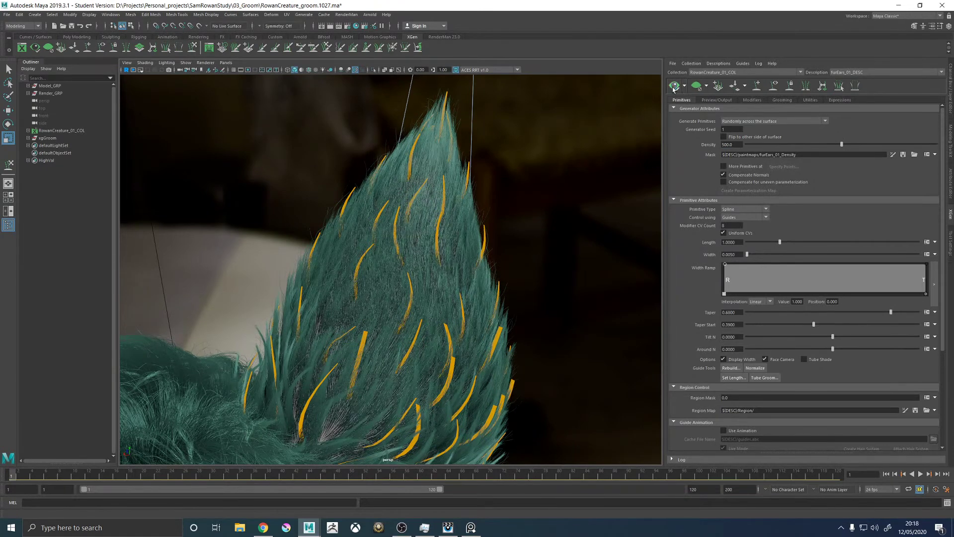
# Examine the coverage of the ear fur on the ear's back and along its inner edges
pyautogui.moveTo(439, 216)
pyautogui.keyDown('alt'); pyautogui.mouseDown()
pyautogui.moveTo(453, 203)
pyautogui.moveTo(448, 212)
pyautogui.mouseUp(); pyautogui.keyUp('alt')
pyautogui.keyDown('alt'); pyautogui.moveTo(448, 213); pyautogui.dragTo(490, 254, button='right'); pyautogui.keyUp('alt')
pyautogui.keyDown('alt'); pyautogui.moveTo(446, 224); pyautogui.dragTo(579, 227); pyautogui.keyUp('alt')
pyautogui.keyDown('alt'); pyautogui.moveTo(577, 225); pyautogui.dragTo(569, 316, button='right'); pyautogui.keyUp('alt')
pyautogui.keyDown('alt'); pyautogui.moveTo(569, 316); pyautogui.dragTo(470, 134); pyautogui.keyUp('alt')
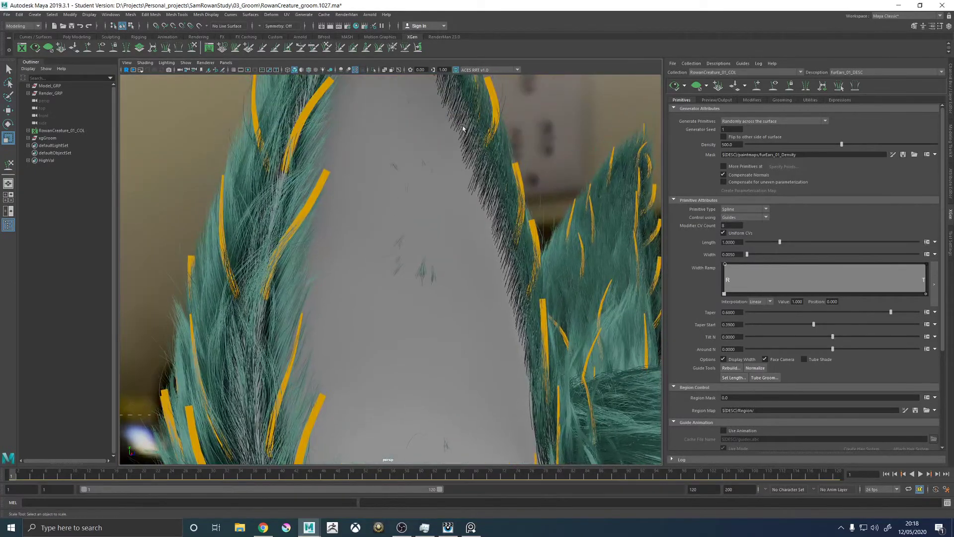
# Turn on the resolution gate and gate mask, narrow the viewport, and frame one ear inside the gate
pyautogui.keyDown('alt'); pyautogui.moveTo(504, 218); pyautogui.dragTo(203, 226); pyautogui.keyUp('alt')
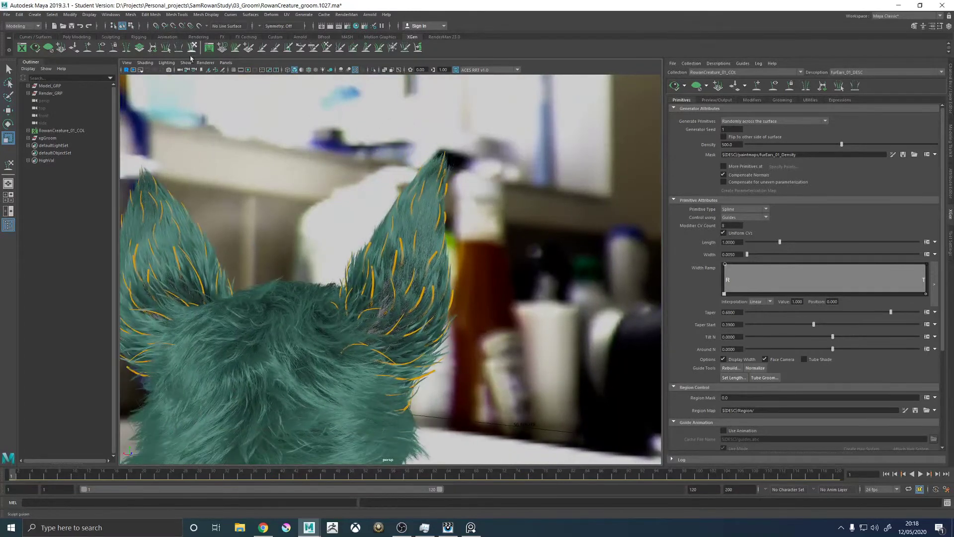
pyautogui.click(248, 69)
pyautogui.scroll(3, 314, 144)
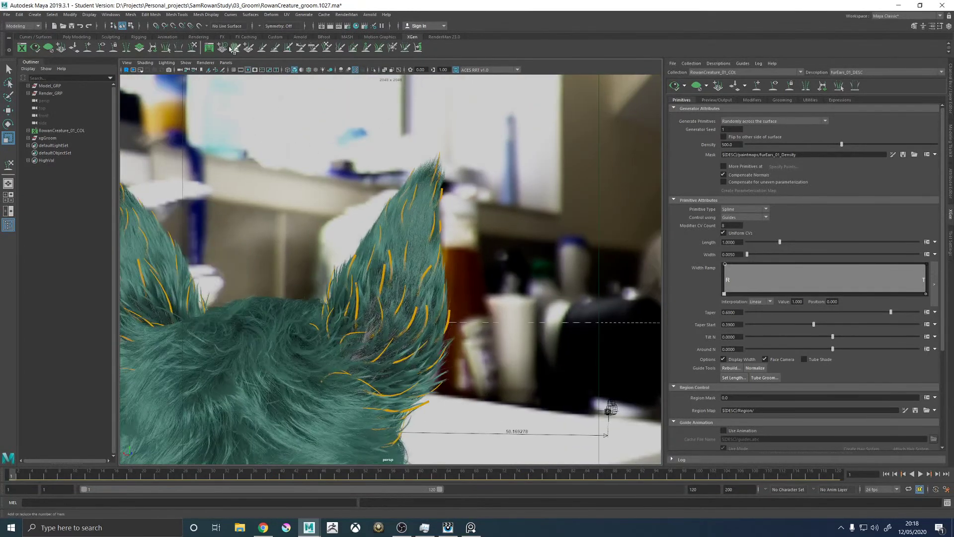
pyautogui.click(254, 70)
pyautogui.keyDown('alt'); pyautogui.moveTo(415, 213); pyautogui.dragTo(487, 227); pyautogui.keyUp('alt')
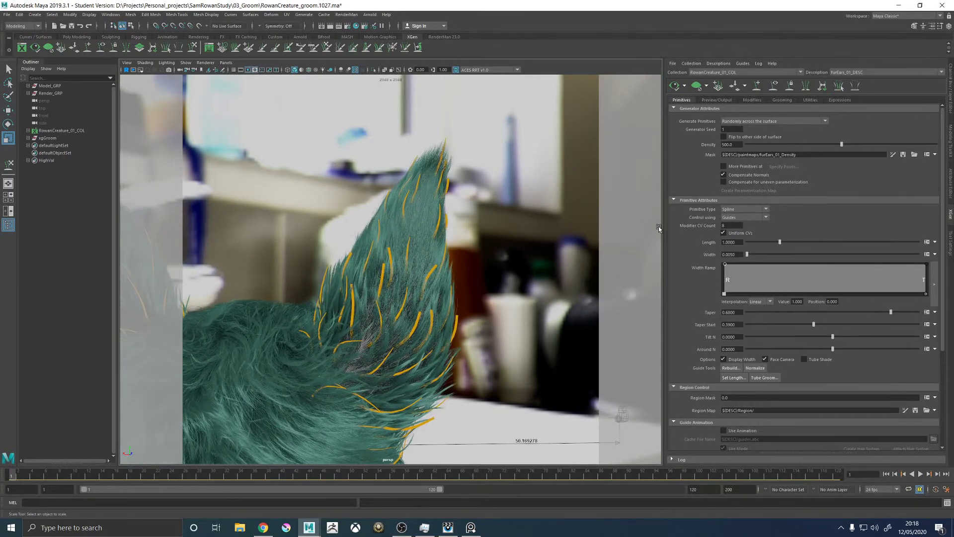
pyautogui.moveTo(663, 228); pyautogui.dragTo(573, 228)
pyautogui.keyDown('alt'); pyautogui.moveTo(471, 230); pyautogui.dragTo(499, 232); pyautogui.keyUp('alt')
pyautogui.keyDown('alt'); pyautogui.moveTo(499, 232); pyautogui.dragTo(432, 228, button='right'); pyautogui.keyUp('alt')
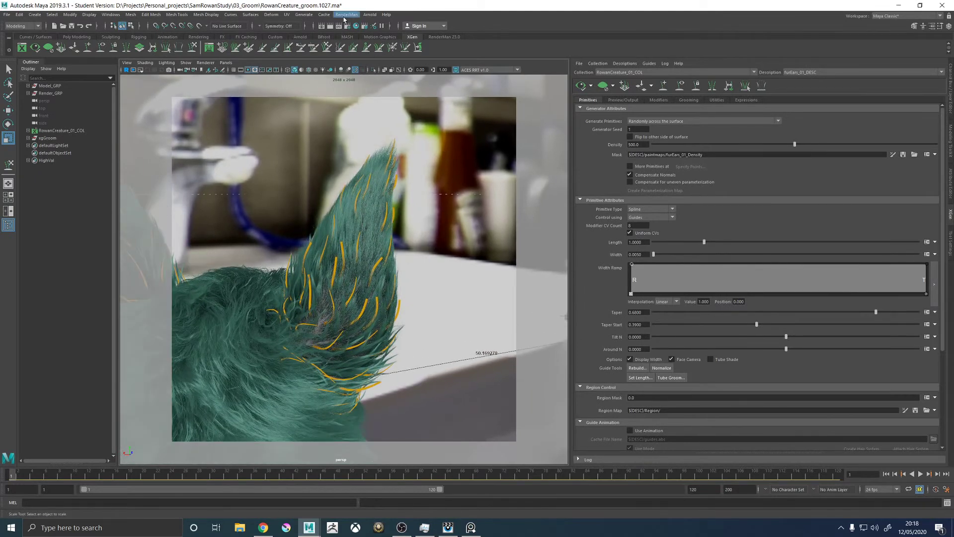
# Hide the neck, body, eyelashes, whiskers and peach fuzz descriptions of RowanCreature_01_COL, leaving the head and ear fur shown
pyautogui.click(28, 131)
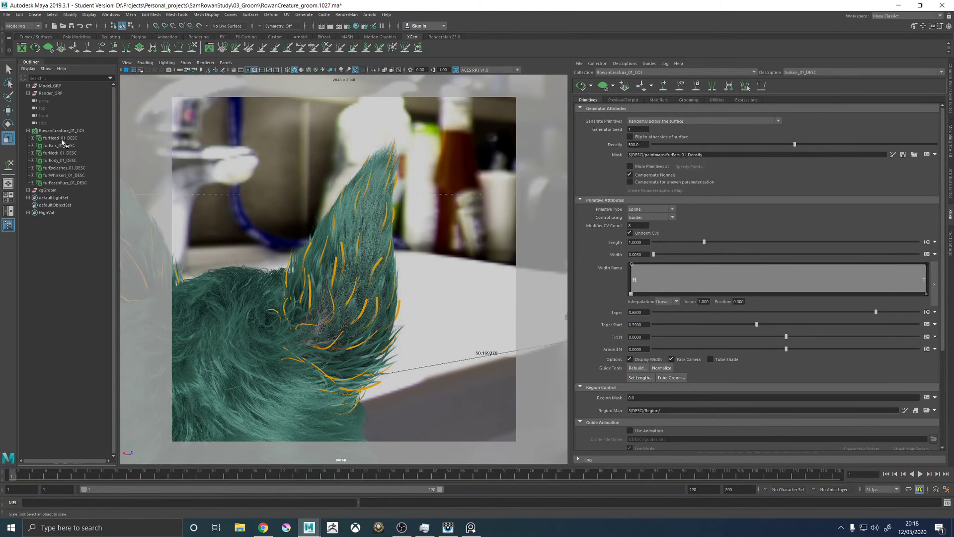
pyautogui.click(63, 139)
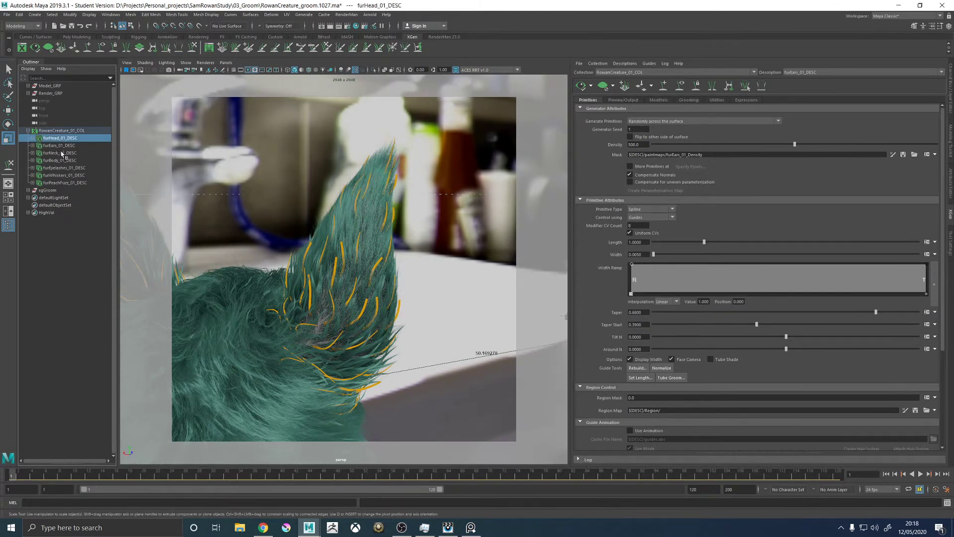
pyautogui.click(57, 152)
pyautogui.keyDown('shift'); pyautogui.click(58, 182); pyautogui.keyUp('shift')
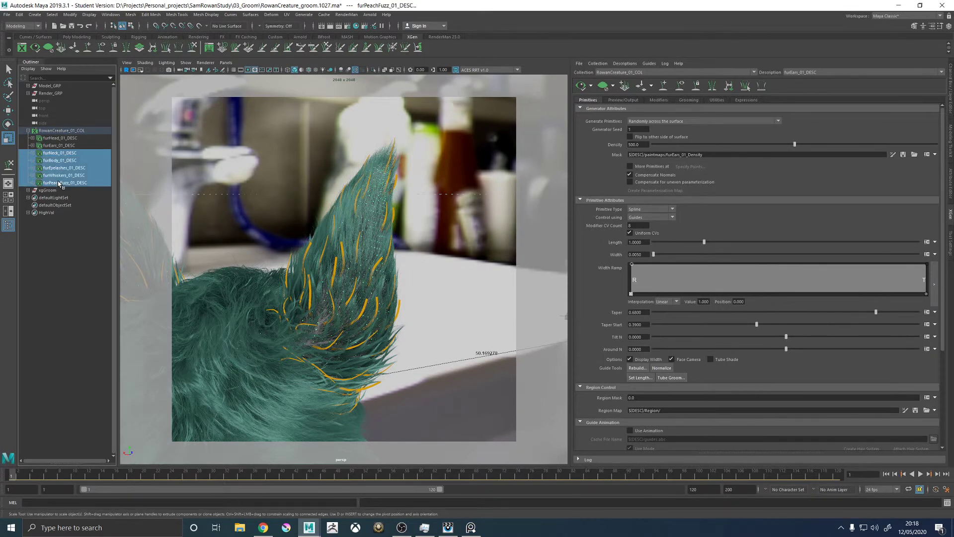
pyautogui.hotkey('ctrl', 'h')
# Render the perspective view with RenderMan, switch to the render viewer and inspect the ear tip up close
pyautogui.click(346, 14)
pyautogui.click(347, 14)
pyautogui.click(446, 528)
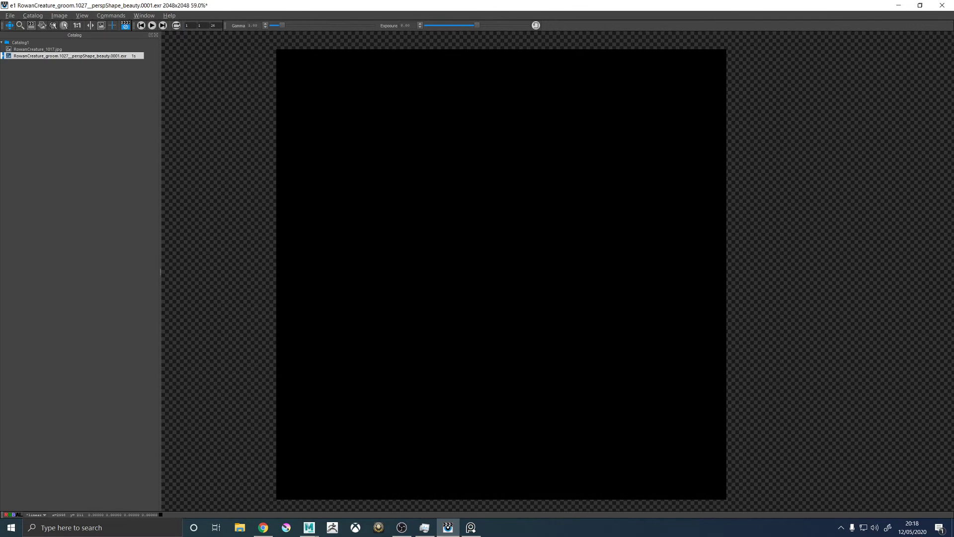
pyautogui.click(262, 527)
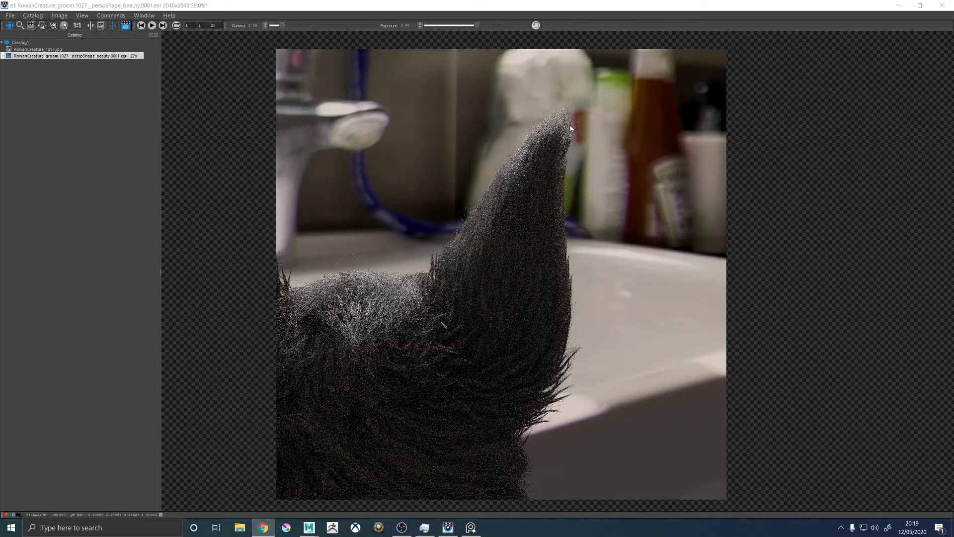
pyautogui.scroll(2, 570, 125)
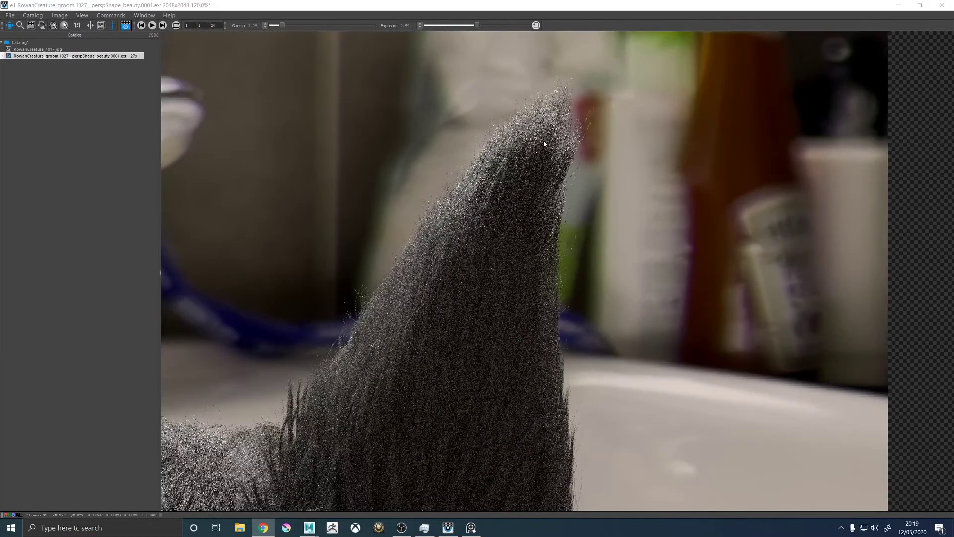
# Limit the RenderMan render to a crop region around the whole ear, from above the tip to its base
pyautogui.scroll(-1, 543, 141)
pyautogui.scroll(-3, 532, 166)
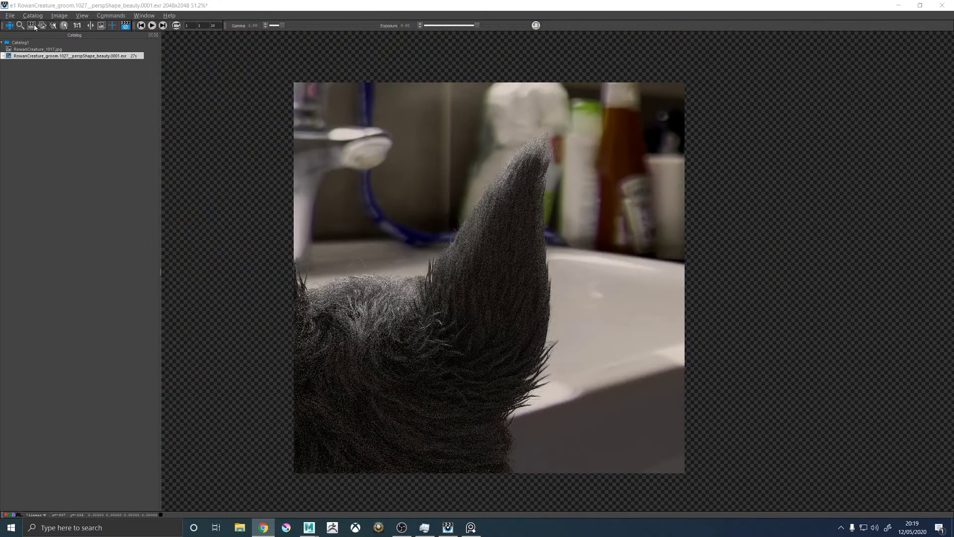
pyautogui.click(425, 147)
pyautogui.moveTo(427, 115); pyautogui.dragTo(589, 370)
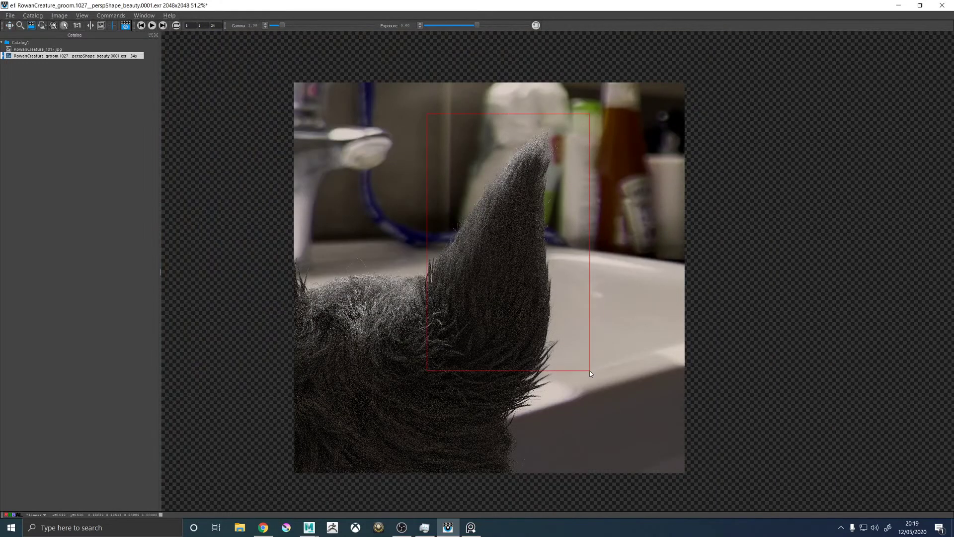
pyautogui.scroll(3, 566, 269)
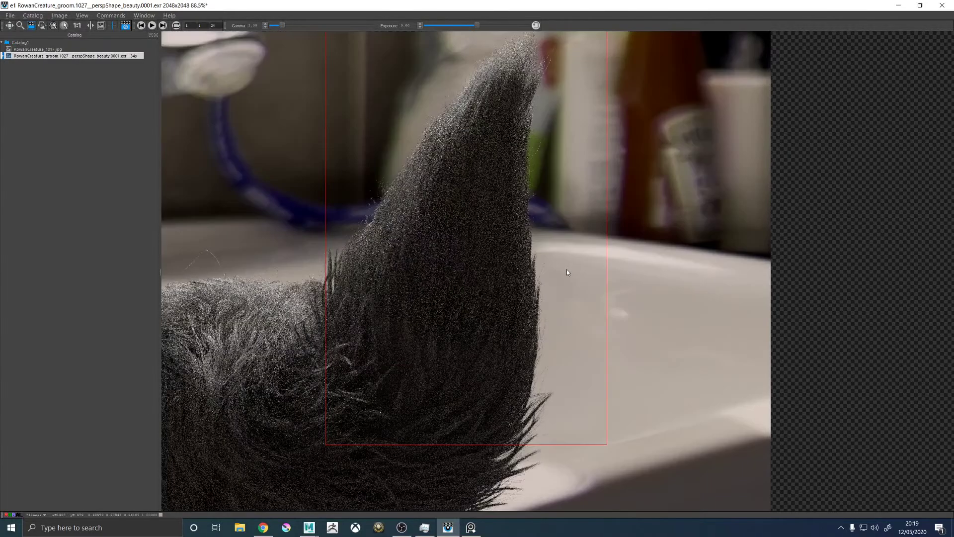
# Return to Maya and set Rotate Y of Light_GRP inside Render_GRP to 180
pyautogui.moveTo(534, 7); pyautogui.dragTo(339, 194)
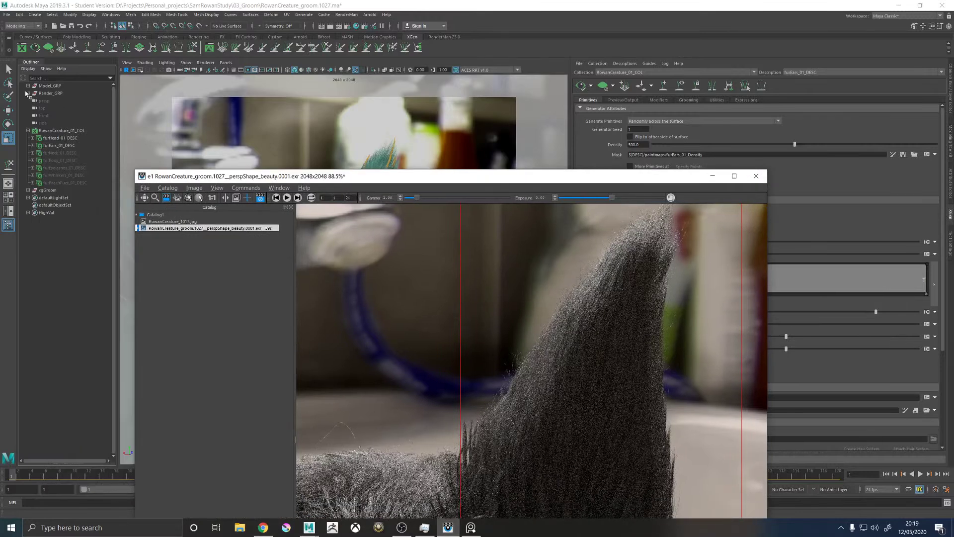
pyautogui.click(28, 93)
pyautogui.click(53, 131)
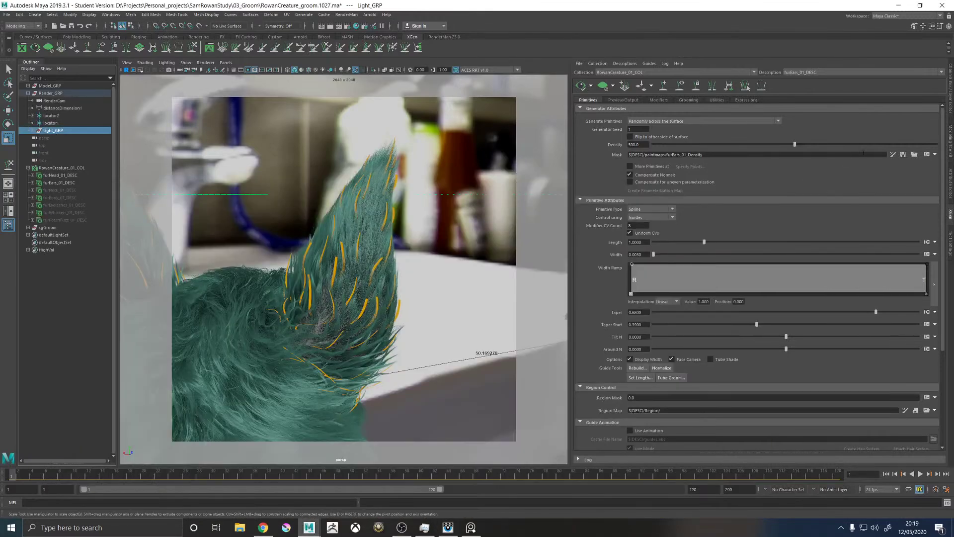
pyautogui.click(949, 116)
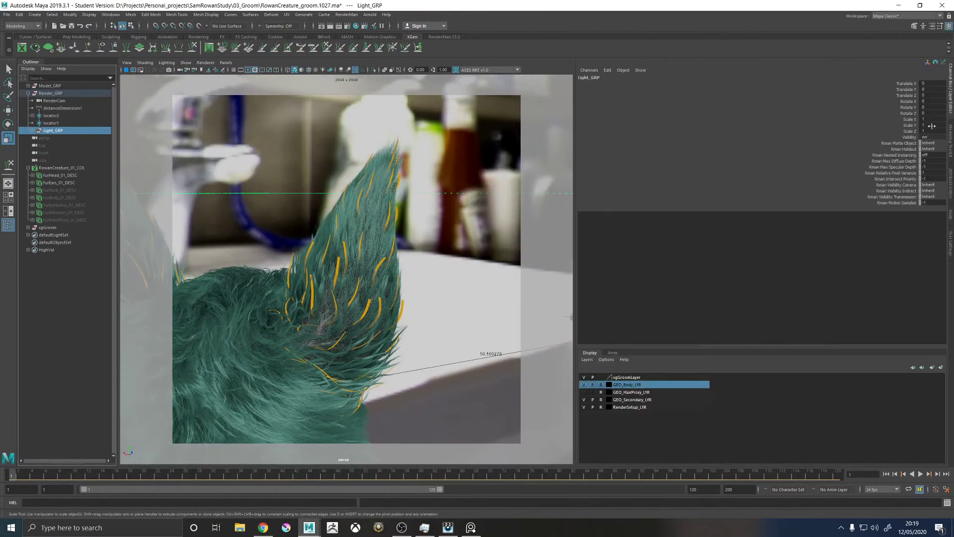
pyautogui.click(927, 108)
pyautogui.write('180')
pyautogui.press('Return')
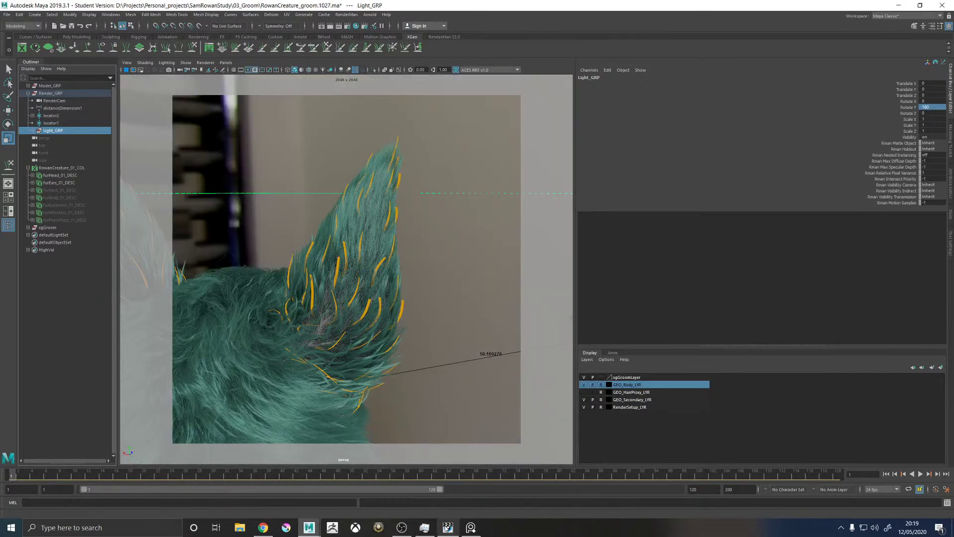
# Bring back the render viewer at full size and examine the ear fur under the rotated lighting
pyautogui.click(448, 527)
pyautogui.moveTo(564, 182); pyautogui.dragTo(447, 21)
pyautogui.scroll(-5, 507, 224)
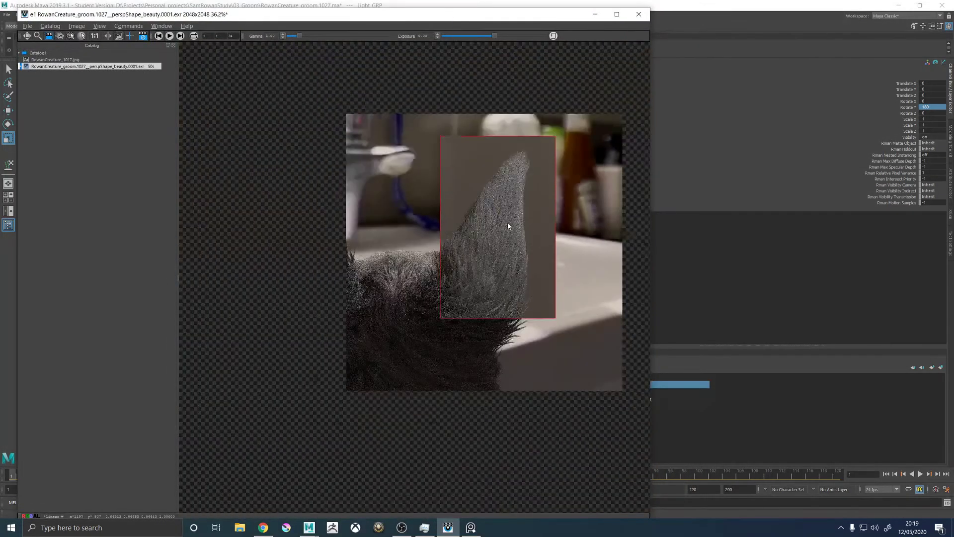
pyautogui.click(619, 17)
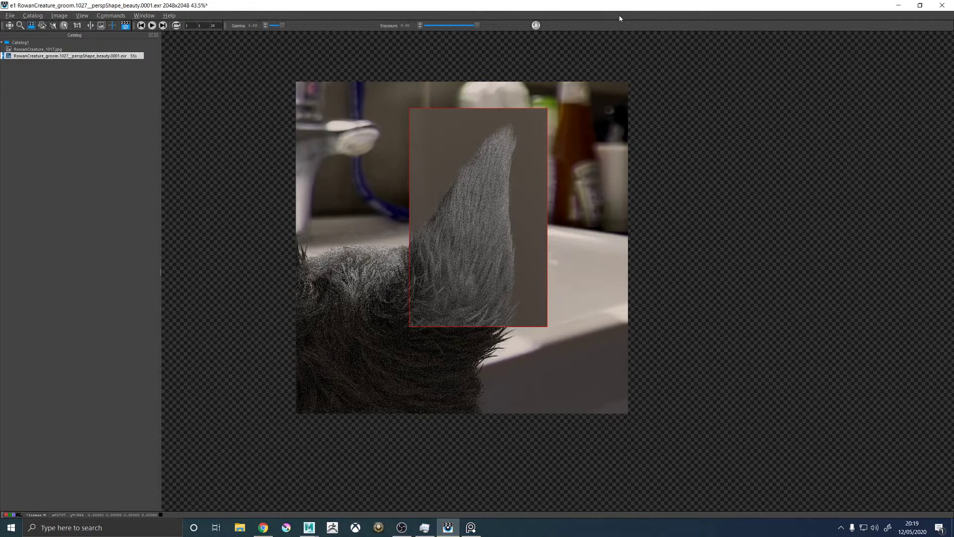
pyautogui.click(263, 527)
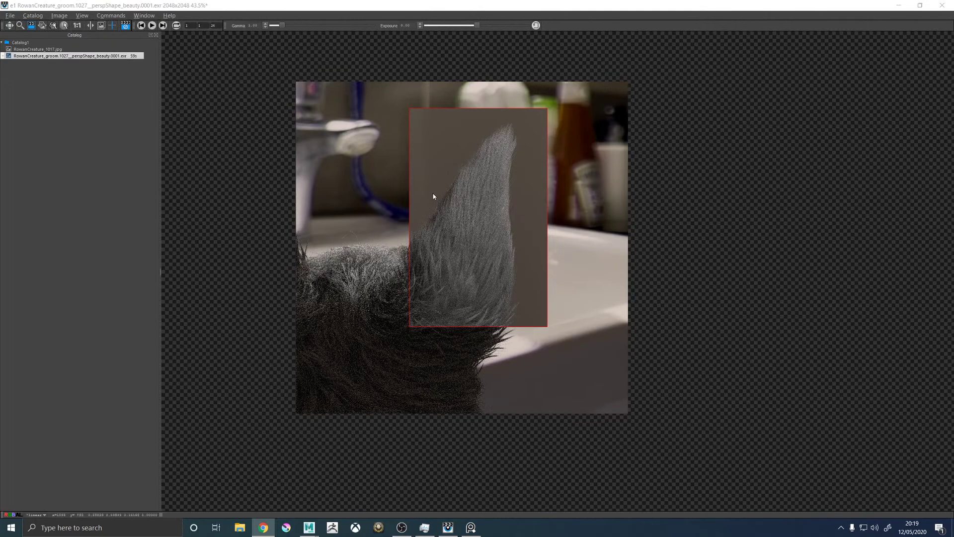
pyautogui.scroll(2, 471, 193)
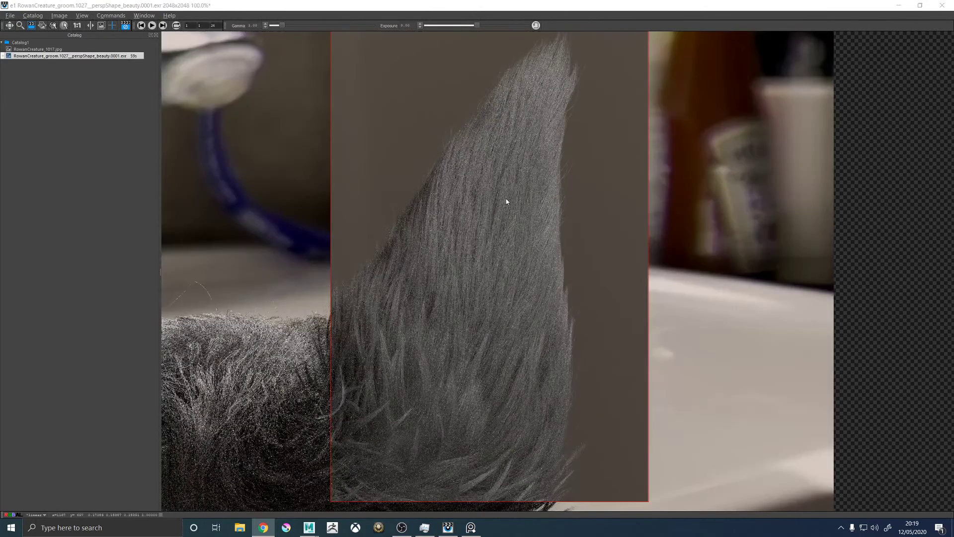
pyautogui.scroll(-1, 506, 201)
pyautogui.scroll(1, 506, 201)
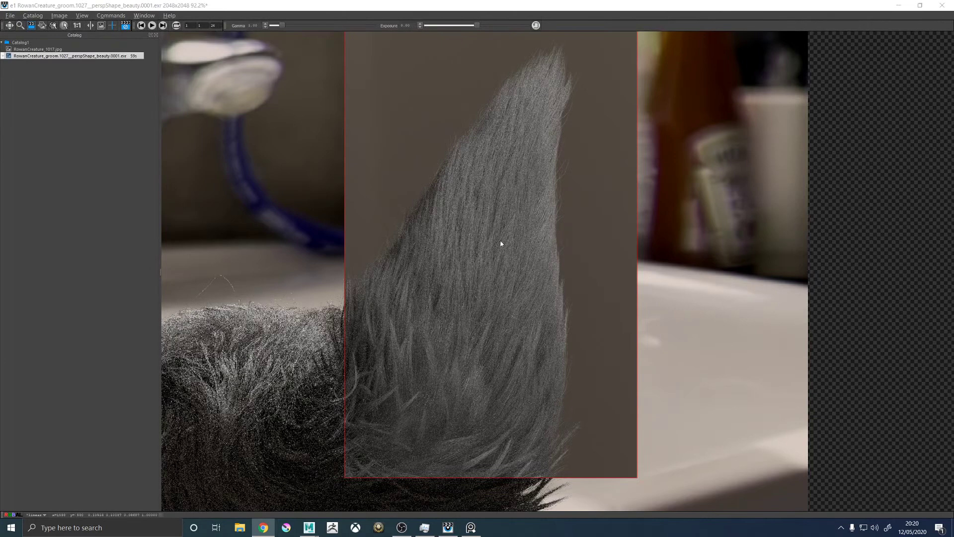
pyautogui.scroll(1, 485, 196)
pyautogui.scroll(-1, 492, 198)
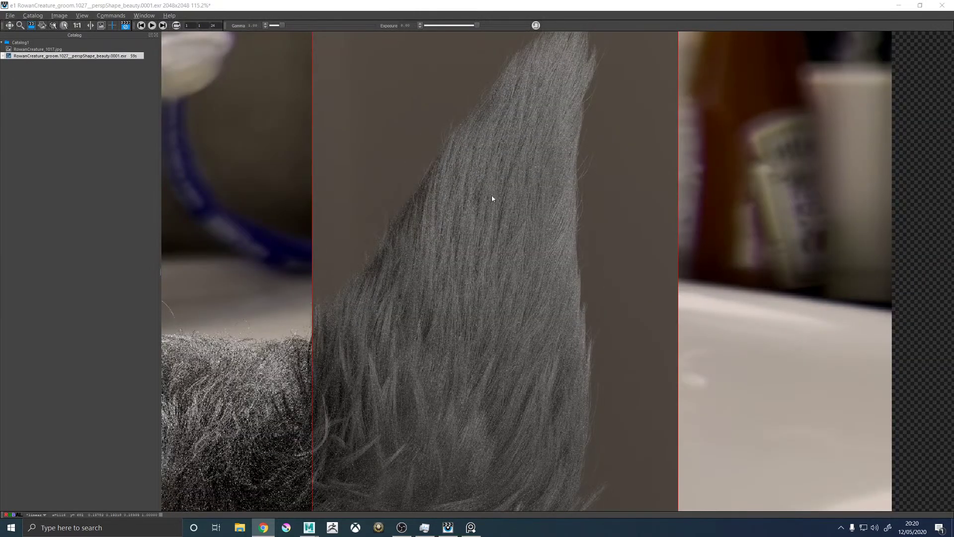
pyautogui.scroll(-1, 491, 198)
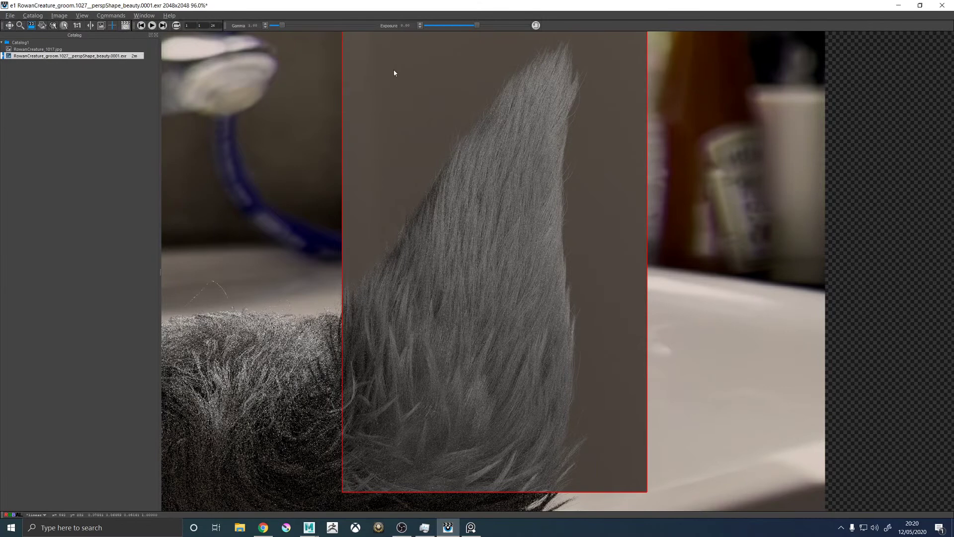
# Set the density of the furEars_01_DESC description to 1000 and start another RenderMan render
pyautogui.click(898, 5)
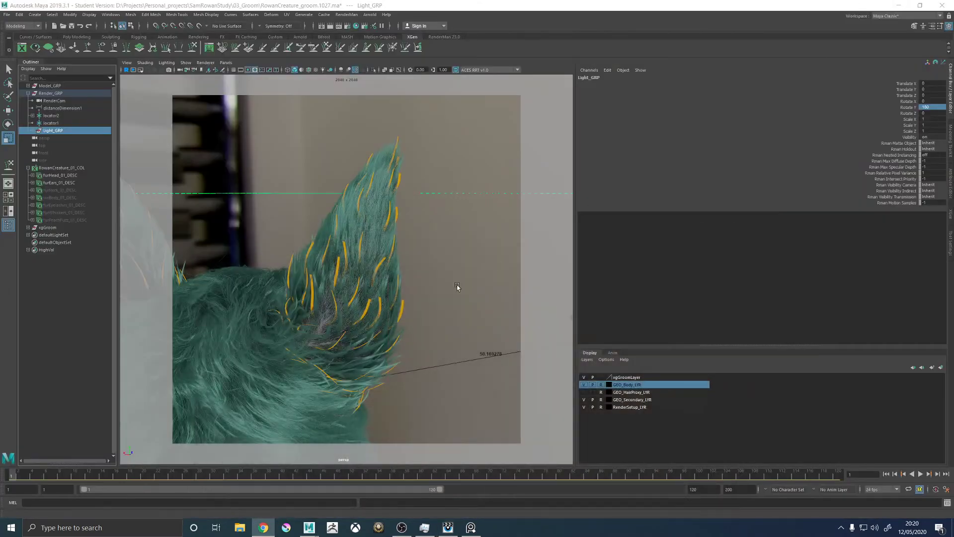
pyautogui.click(950, 214)
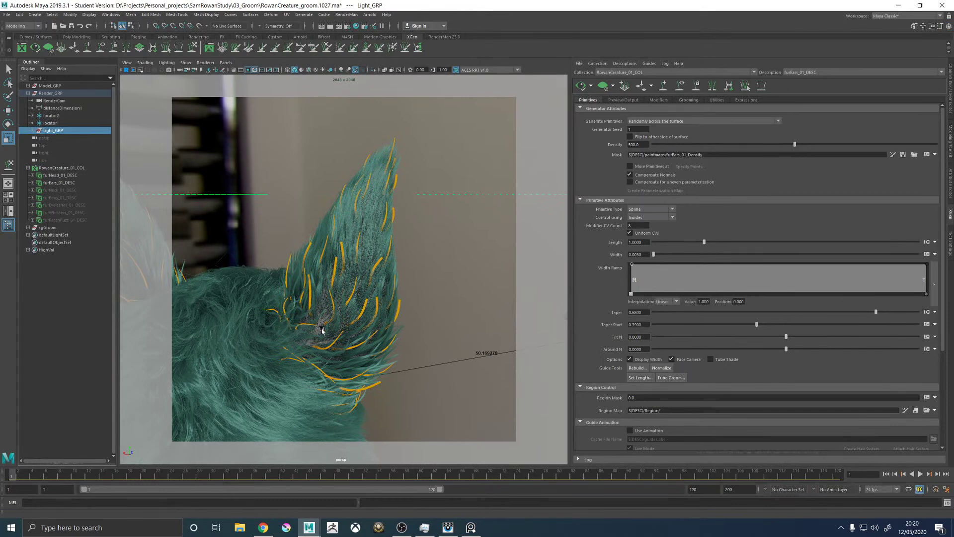
pyautogui.click(633, 144)
pyautogui.press('Return')
pyautogui.press('Escape')
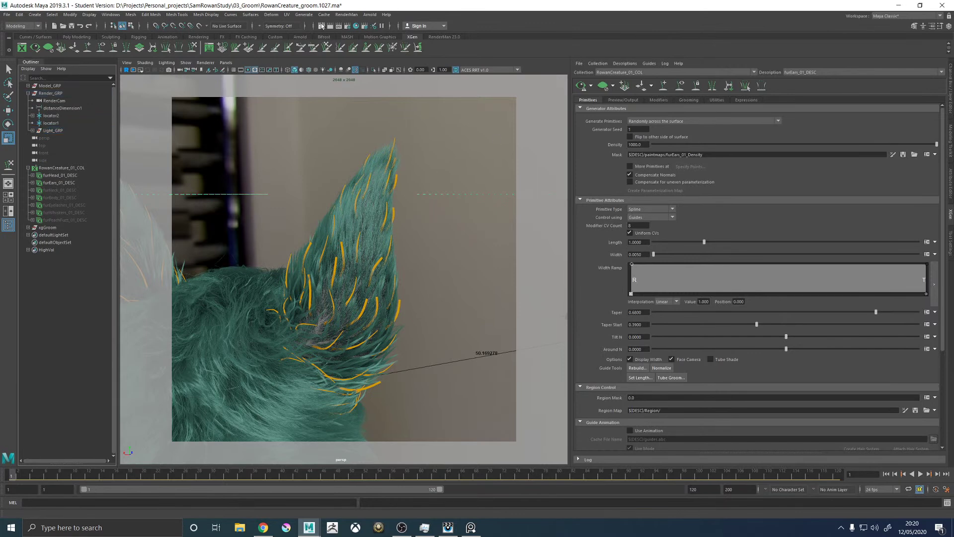
pyautogui.click(347, 14)
pyautogui.click(347, 14)
# Switch to the render viewer and step through the catalog images to check the progress of the new beauty render
pyautogui.click(443, 527)
pyautogui.scroll(-1, 493, 239)
pyautogui.press('Down')
pyautogui.press('Up')
pyautogui.press('Down')
pyautogui.press('Up')
pyautogui.press('Up')
pyautogui.press('Down')
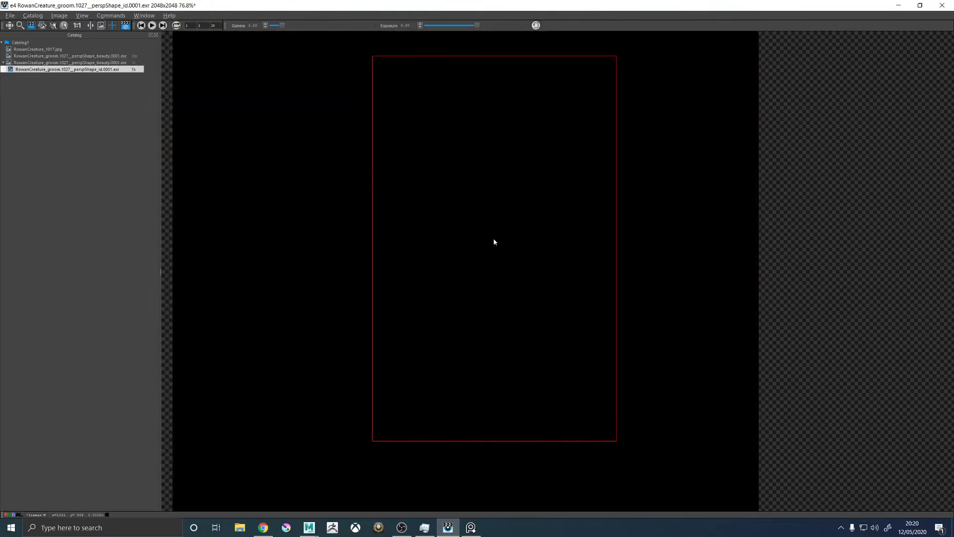
pyautogui.press('Up')
pyautogui.press('Up')
pyautogui.press('Down')
pyautogui.press('Down')
pyautogui.press('Up')
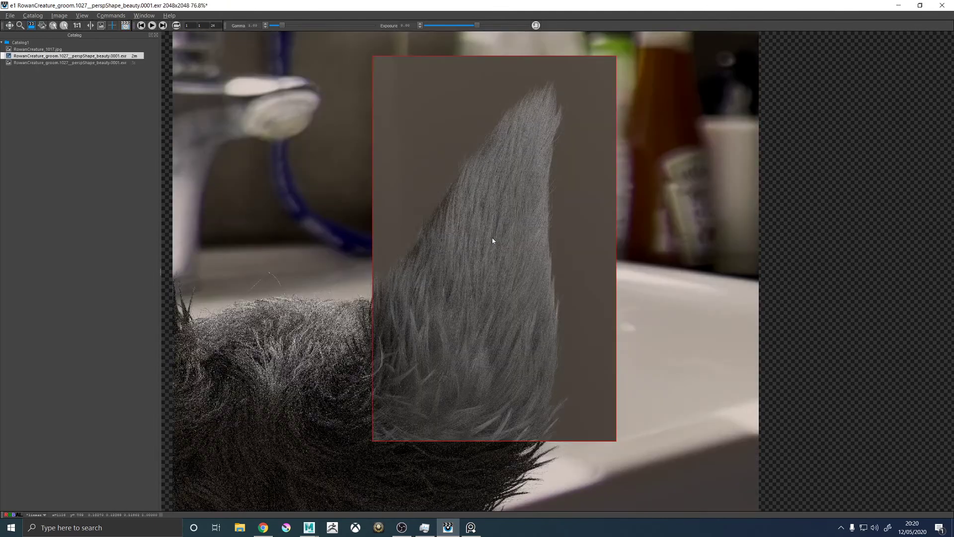
pyautogui.press('Down')
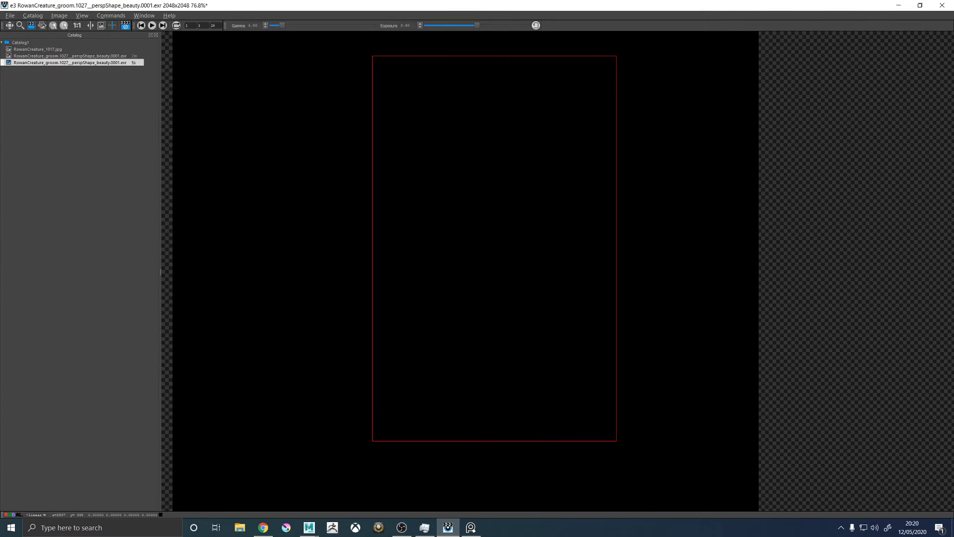
pyautogui.click(263, 527)
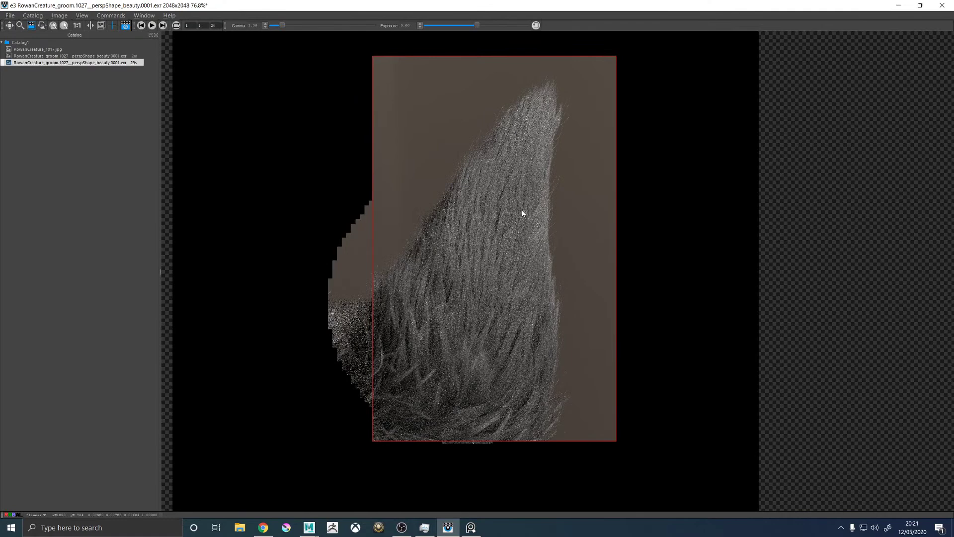
# Compare the ear fur coverage between the previous and the new beauty renders
pyautogui.press('Up')
pyautogui.scroll(2, 522, 213)
pyautogui.press('Down')
pyautogui.press('Up')
pyautogui.press('Down')
pyautogui.press('Up')
pyautogui.press('Down')
pyautogui.press('Up')
pyautogui.press('Down')
pyautogui.press('Up')
pyautogui.press('Down')
pyautogui.scroll(-3, 479, 350)
pyautogui.press('Up')
pyautogui.scroll(5, 479, 350)
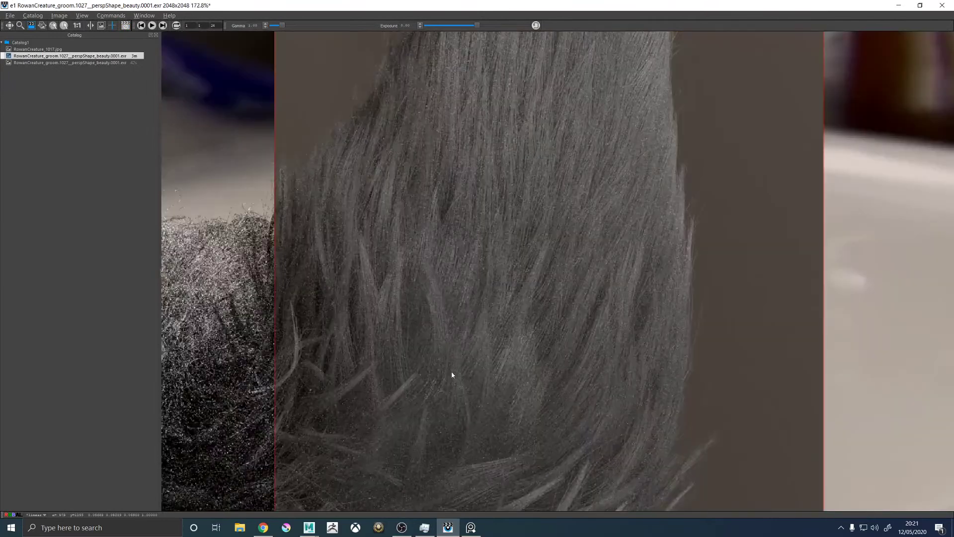
# Compare the middle and edges of the ear between both renders at several magnifications
pyautogui.press('Up')
pyautogui.press('Down')
pyautogui.press('Down')
pyautogui.scroll(-2, 489, 281)
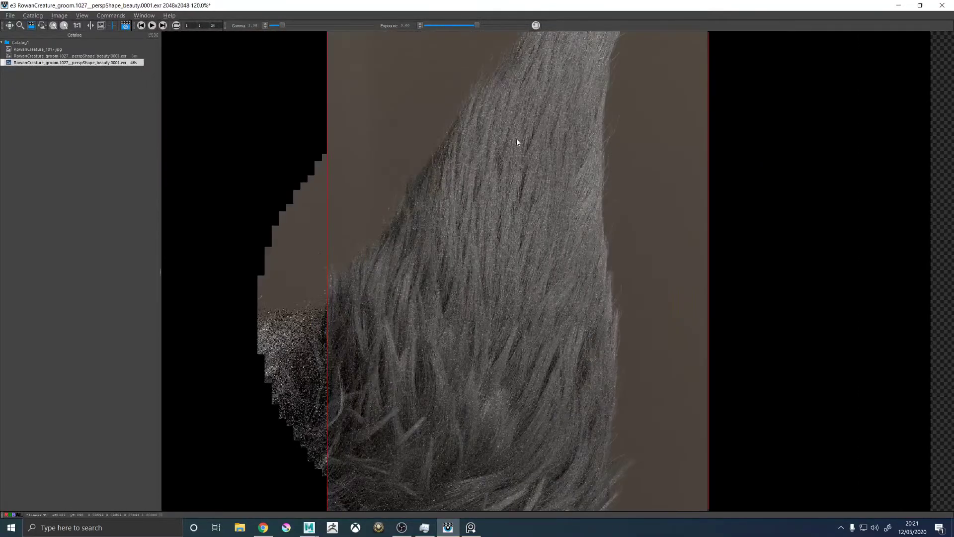
pyautogui.press('Up')
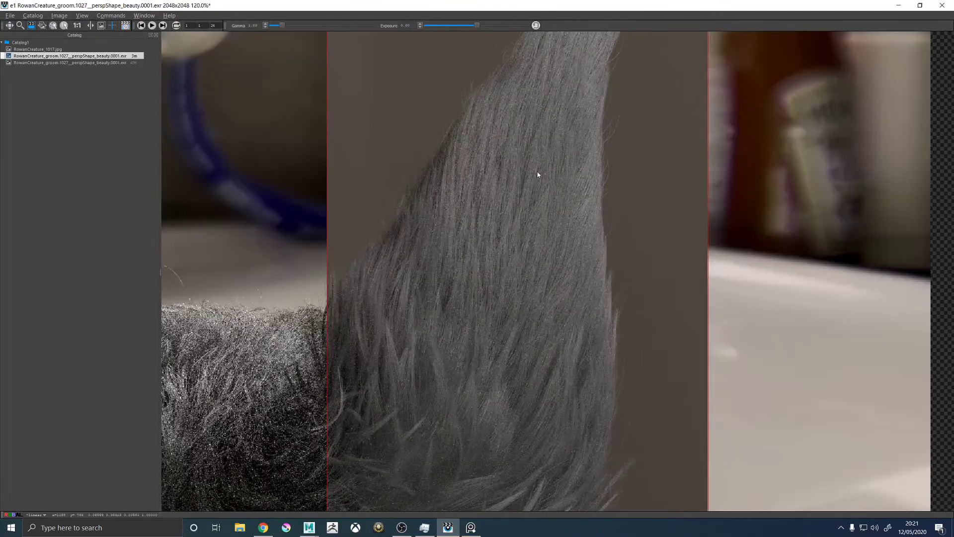
pyautogui.press('Down')
pyautogui.scroll(1, 536, 168)
pyautogui.press('Up')
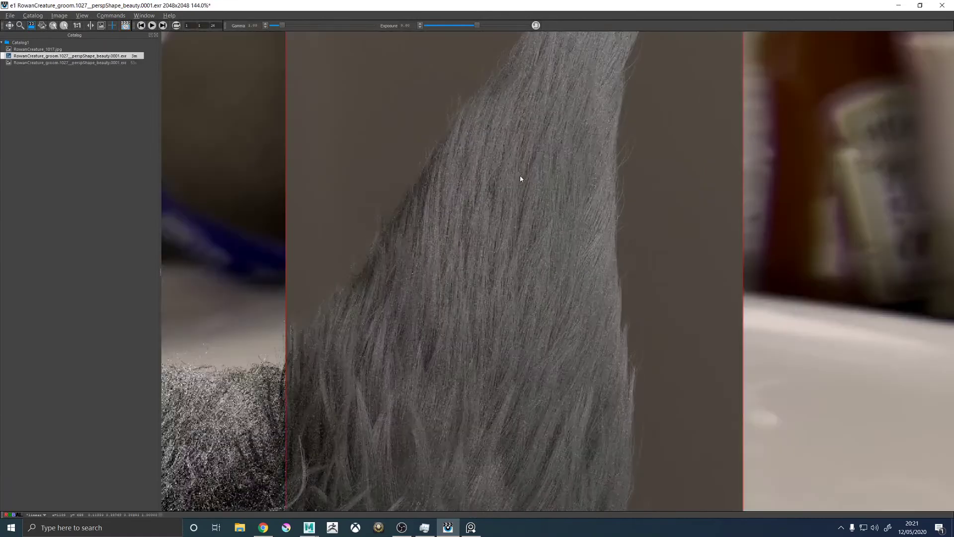
pyautogui.press('Down')
pyautogui.press('Up')
pyautogui.press('Down')
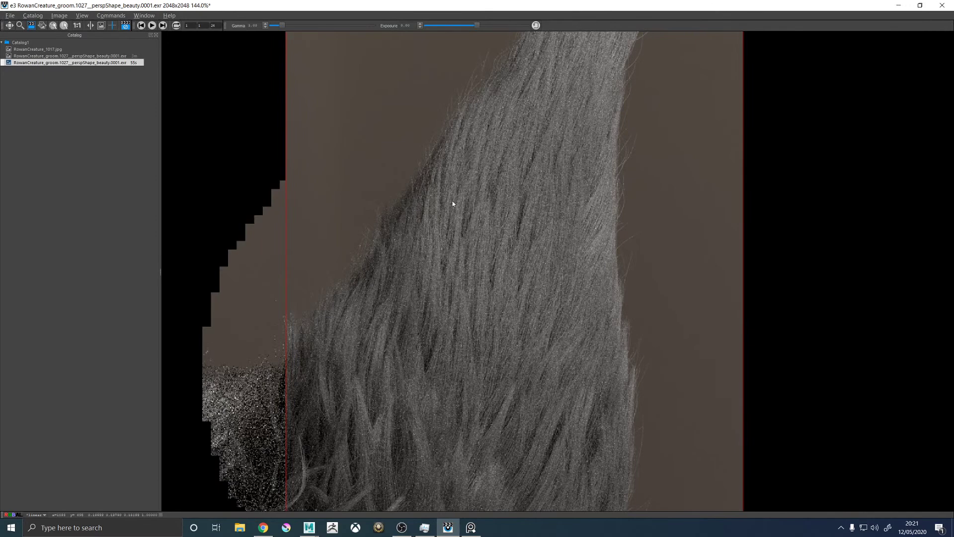
pyautogui.press('Up')
pyautogui.scroll(-5, 554, 218)
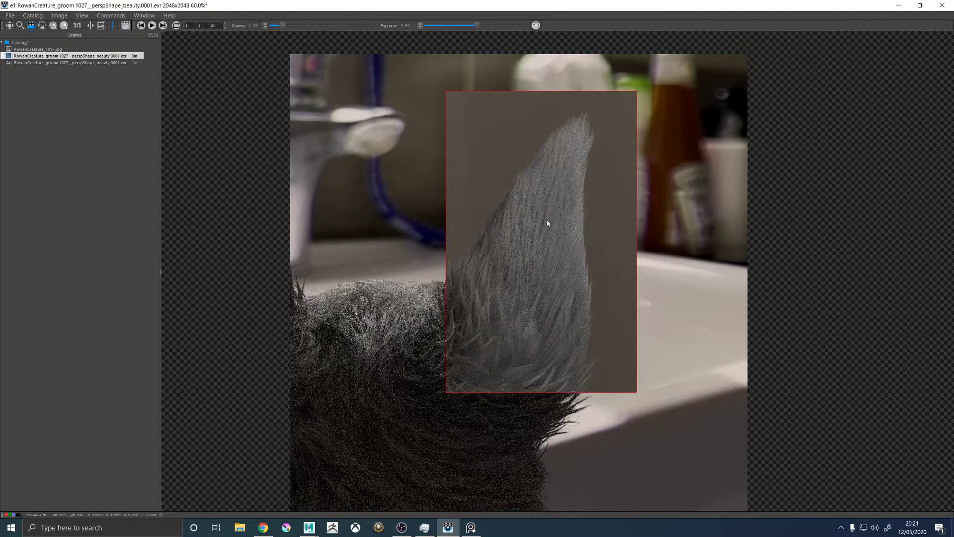
pyautogui.scroll(3, 549, 223)
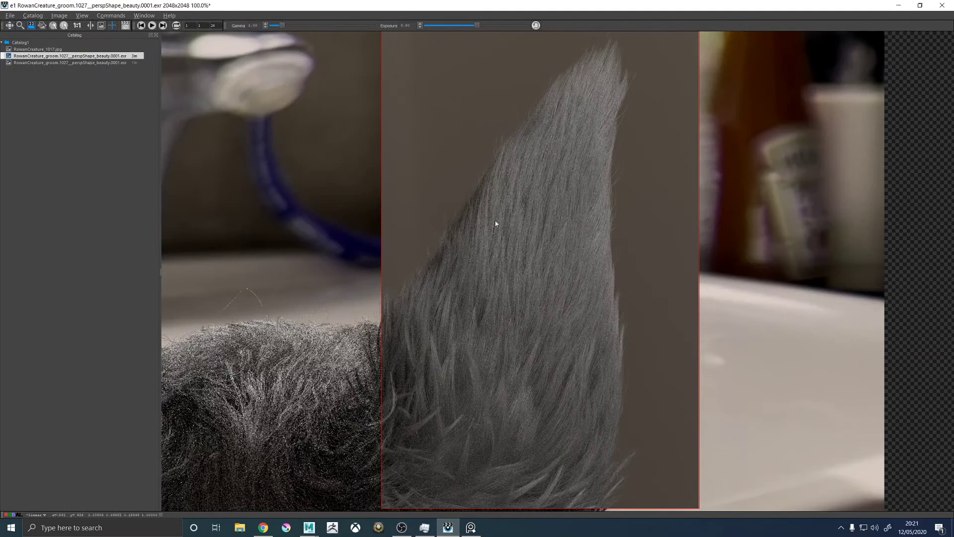
pyautogui.scroll(-4, 517, 234)
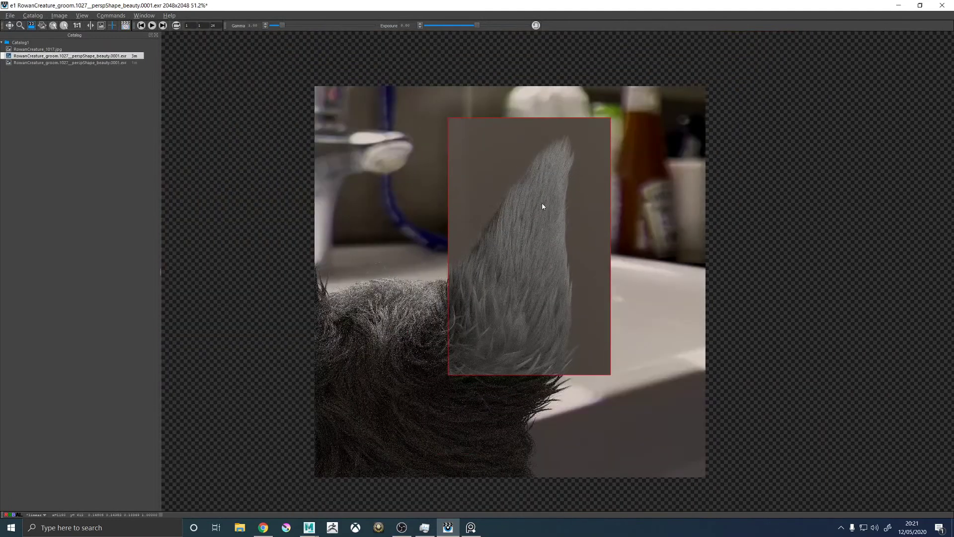
pyautogui.scroll(3, 537, 207)
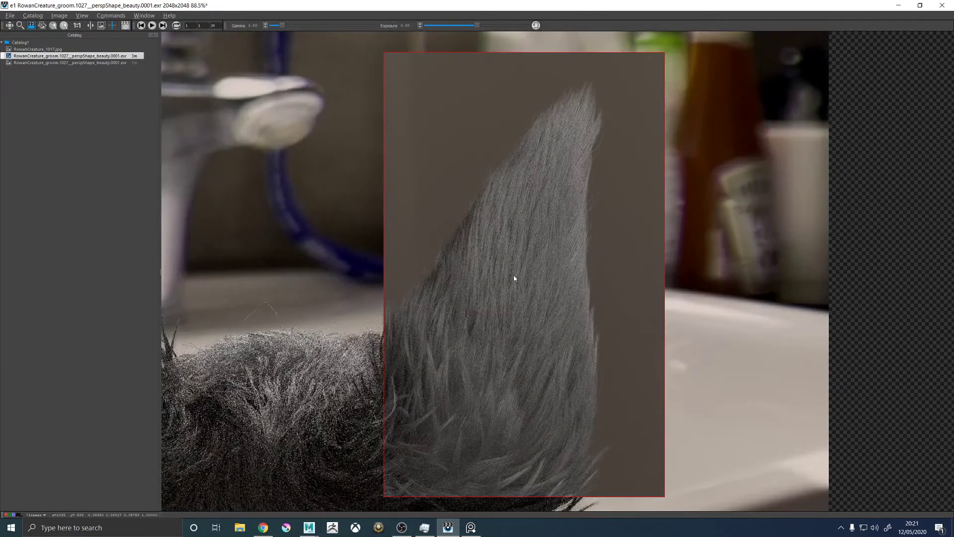
# Compare the upper ear and its tip between the two density renders up close
pyautogui.press('Down')
pyautogui.press('Up')
pyautogui.press('Down')
pyautogui.press('Up')
pyautogui.press('Down')
pyautogui.press('Up')
pyautogui.press('Down')
pyautogui.press('Up')
pyautogui.press('Down')
pyautogui.scroll(4, 523, 136)
pyautogui.press('Up')
pyautogui.press('Down')
pyautogui.press('Up')
pyautogui.press('Down')
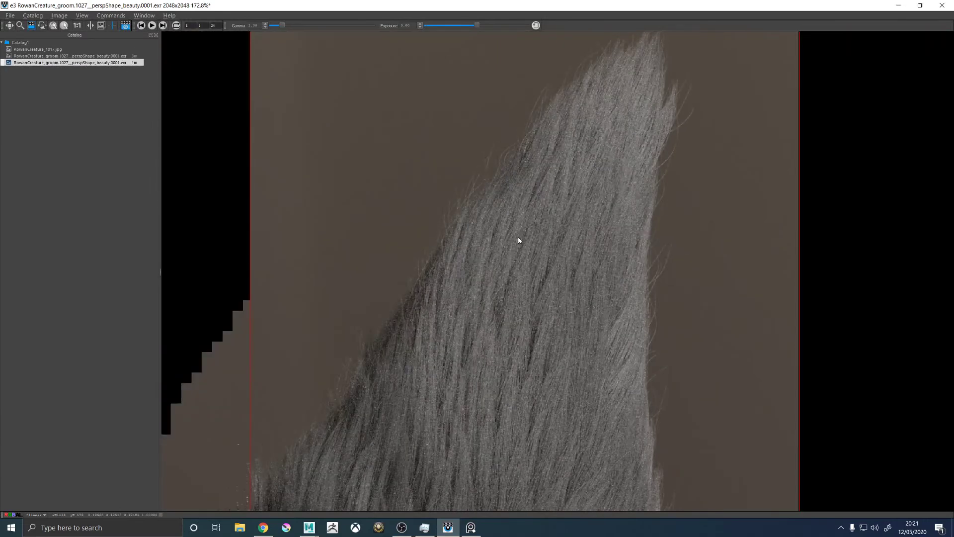
pyautogui.scroll(-3, 517, 239)
pyautogui.press('Up')
pyautogui.scroll(-3, 520, 321)
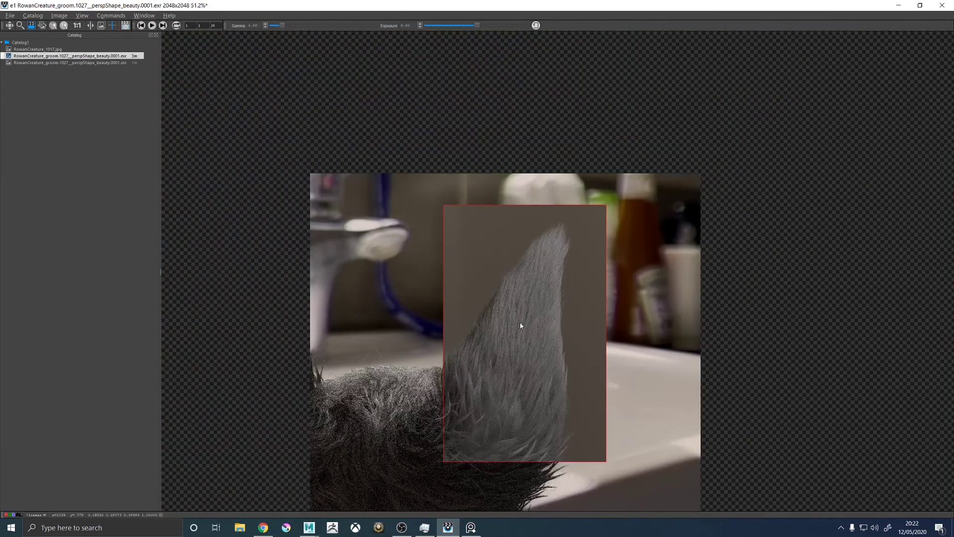
# Examine the fur clumps at the ear's base up close in both density renders
pyautogui.scroll(5, 540, 324)
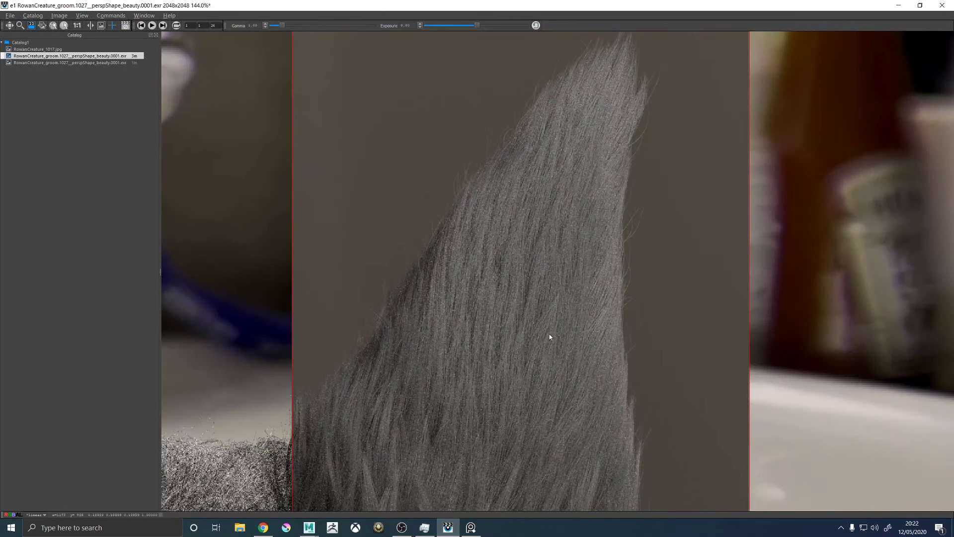
pyautogui.scroll(-3, 548, 340)
pyautogui.scroll(5, 518, 380)
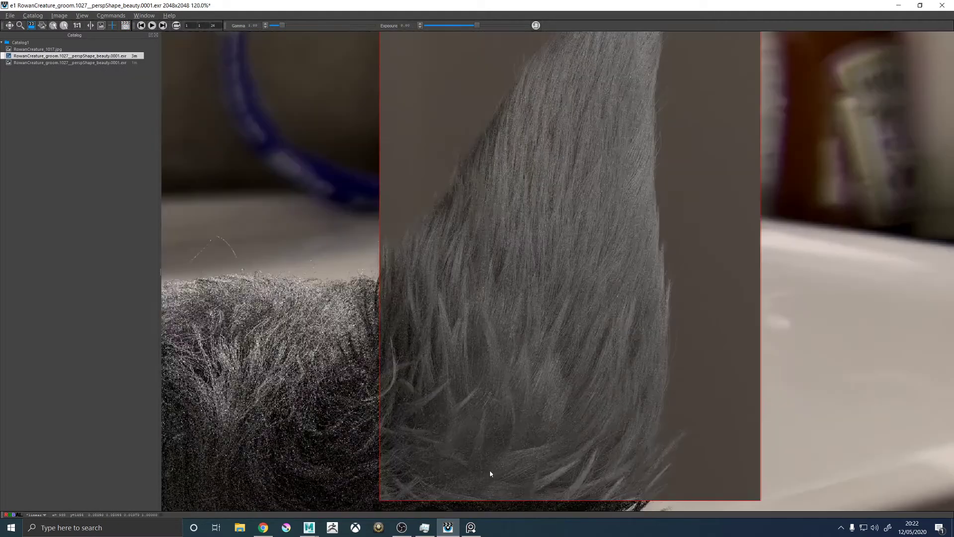
pyautogui.press('Down')
pyautogui.press('Up')
pyautogui.press('Down')
pyautogui.scroll(-3, 480, 437)
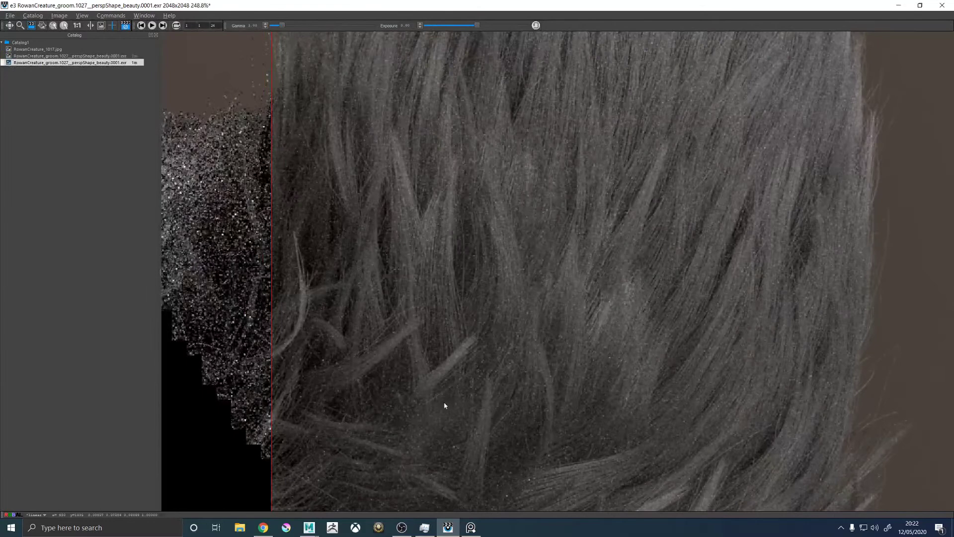
# Compare the whole ear's fur between the two density renders, from the base up to the tip
pyautogui.press('Up')
pyautogui.press('Down')
pyautogui.press('Up')
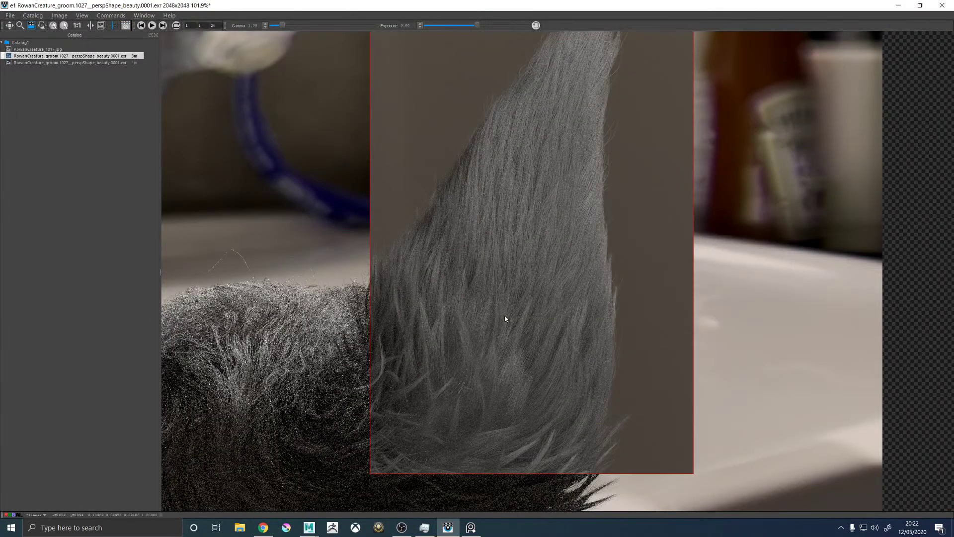
pyautogui.scroll(-1, 482, 328)
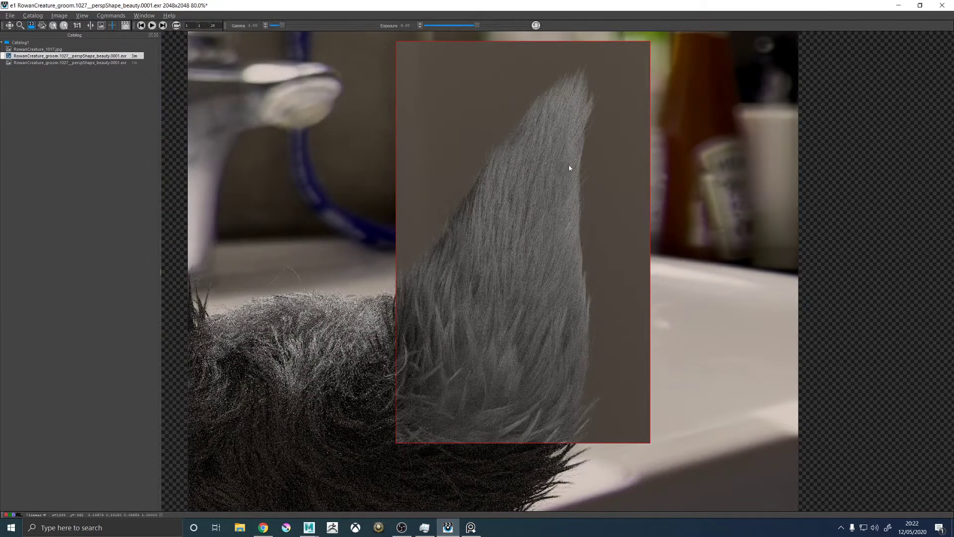
pyautogui.press('Down')
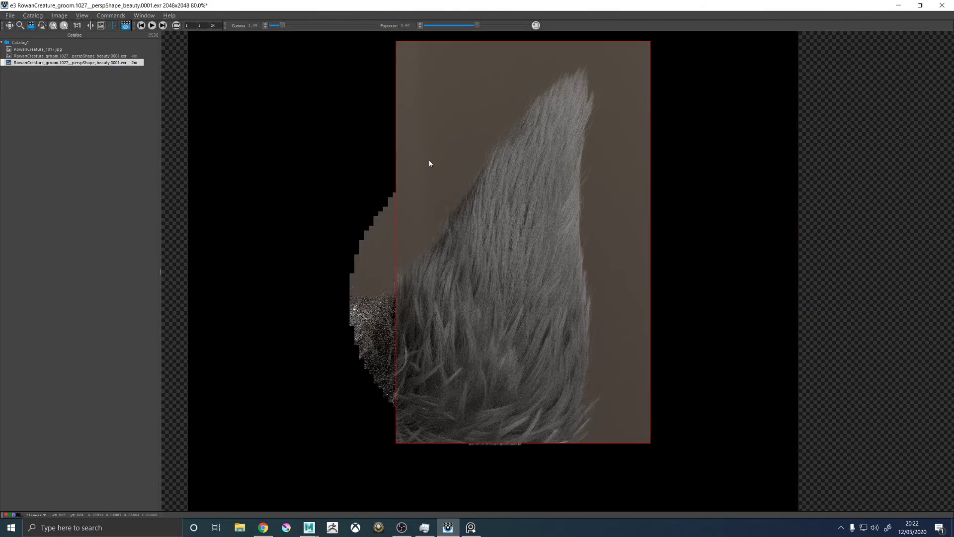
# Stop the live render, set the furEars_01_DESC density to 500 in Maya and refresh the XGen preview
pyautogui.click(127, 26)
pyautogui.click(899, 9)
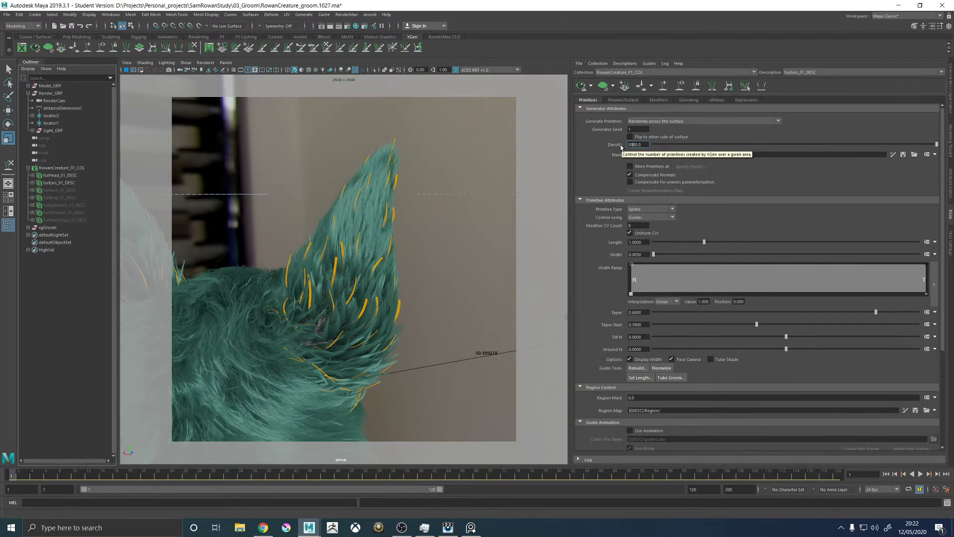
pyautogui.press('Return')
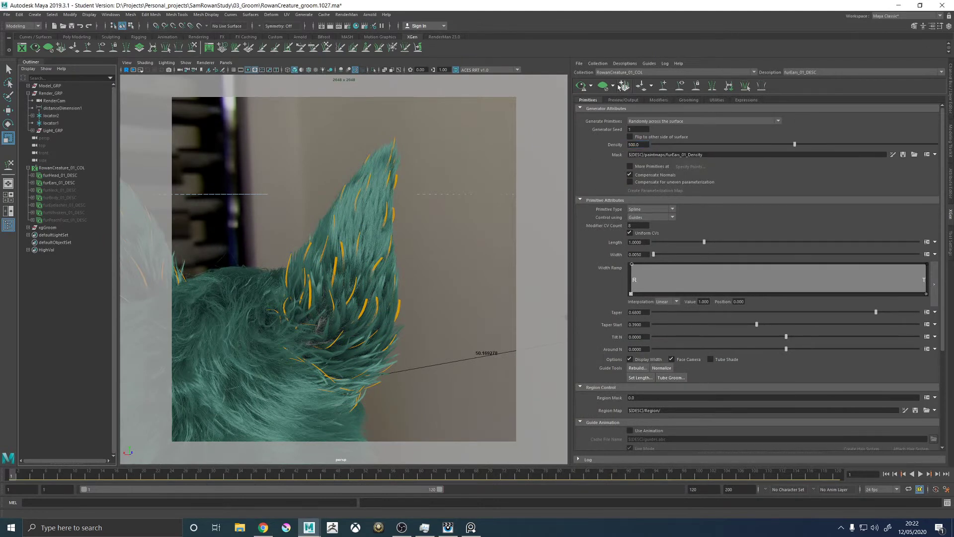
pyautogui.click(579, 87)
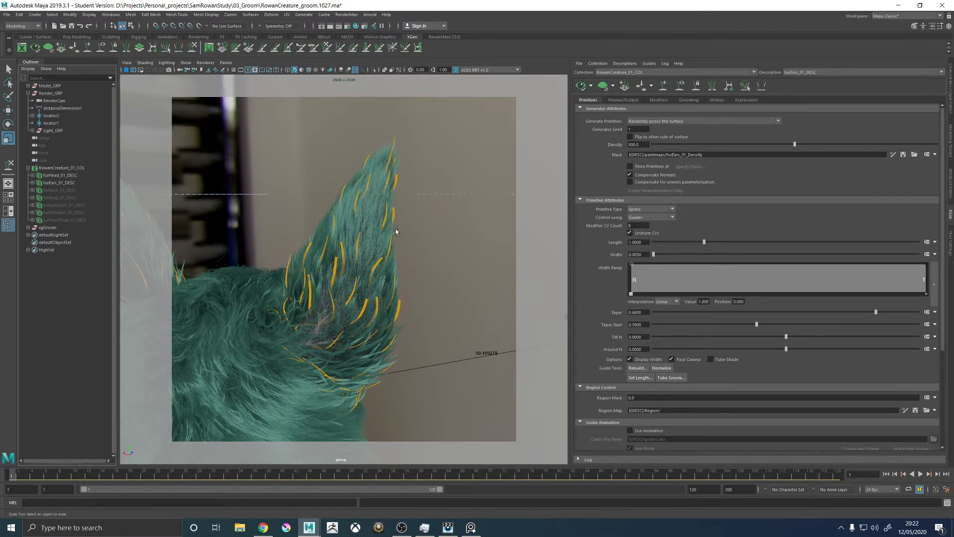
# Frame the ear closely, turn off the viewport's resolution gate and widen the viewport
pyautogui.keyDown('alt'); pyautogui.moveTo(390, 232); pyautogui.dragTo(411, 234); pyautogui.keyUp('alt')
pyautogui.click(448, 527)
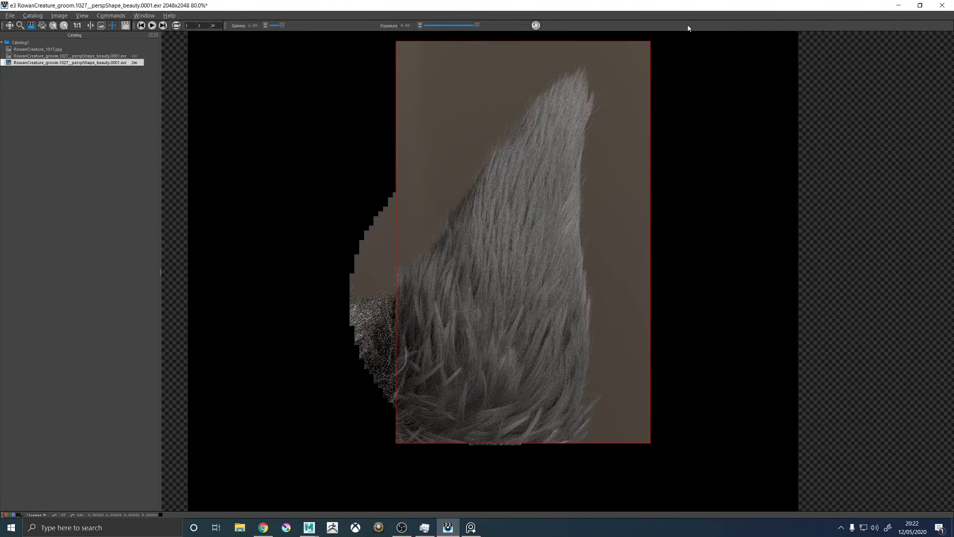
pyautogui.click(905, 7)
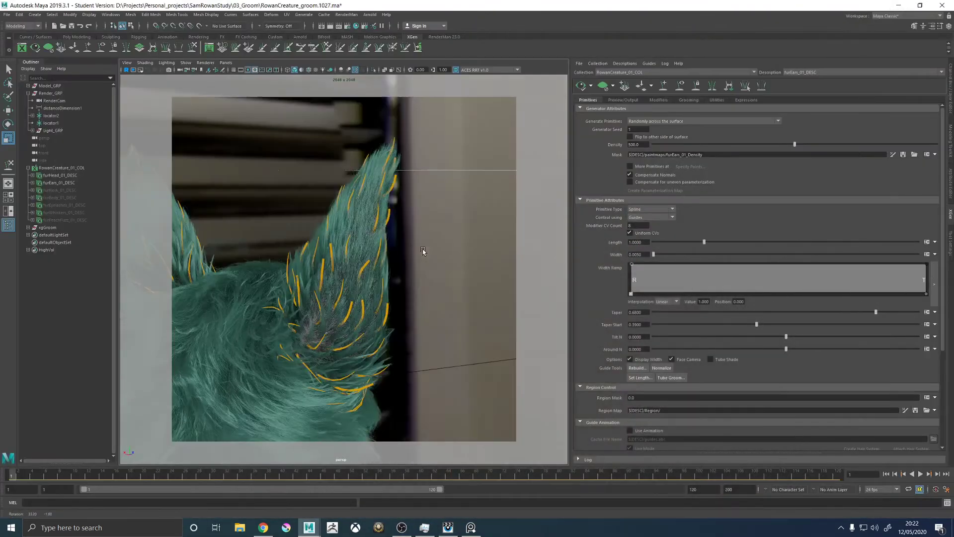
pyautogui.keyDown('alt'); pyautogui.moveTo(400, 214); pyautogui.dragTo(362, 272, button='right'); pyautogui.keyUp('alt')
pyautogui.keyDown('alt'); pyautogui.moveTo(362, 271); pyautogui.dragTo(434, 243); pyautogui.keyUp('alt')
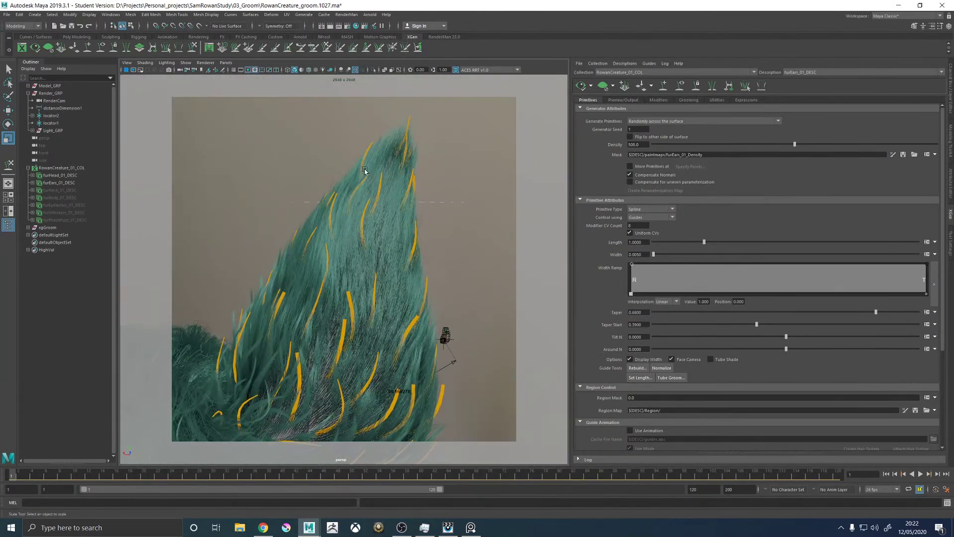
pyautogui.click(255, 69)
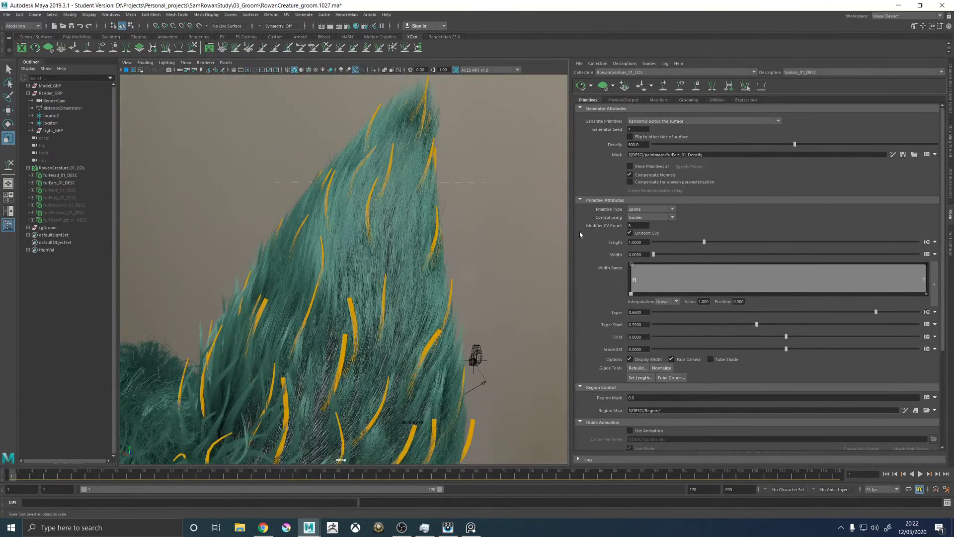
pyautogui.moveTo(569, 228); pyautogui.dragTo(519, 238)
# Examine the fur on the backlit dog ears in the PureRef reference photo
pyautogui.hotkey('alt', 'Tab')
pyautogui.scroll(5, 834, 135)
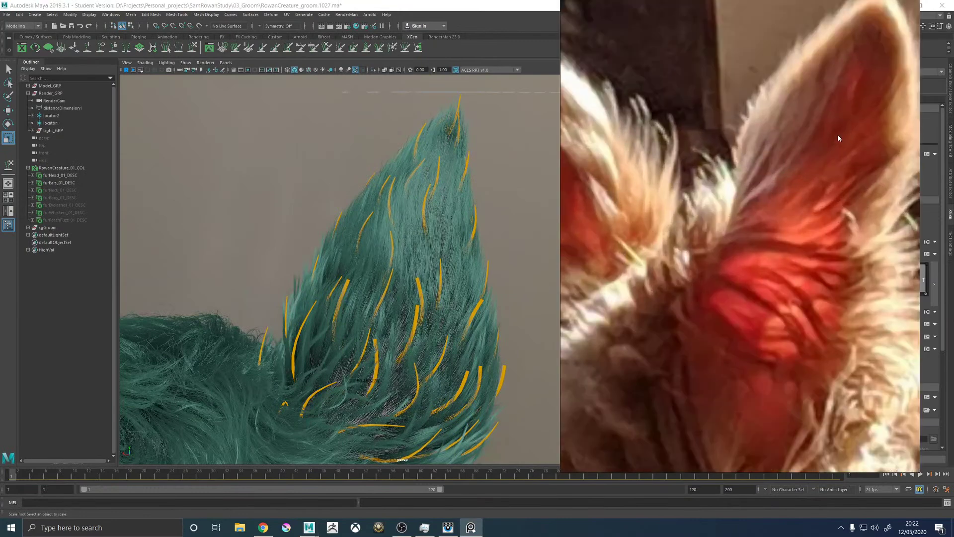
pyautogui.scroll(-5, 838, 137)
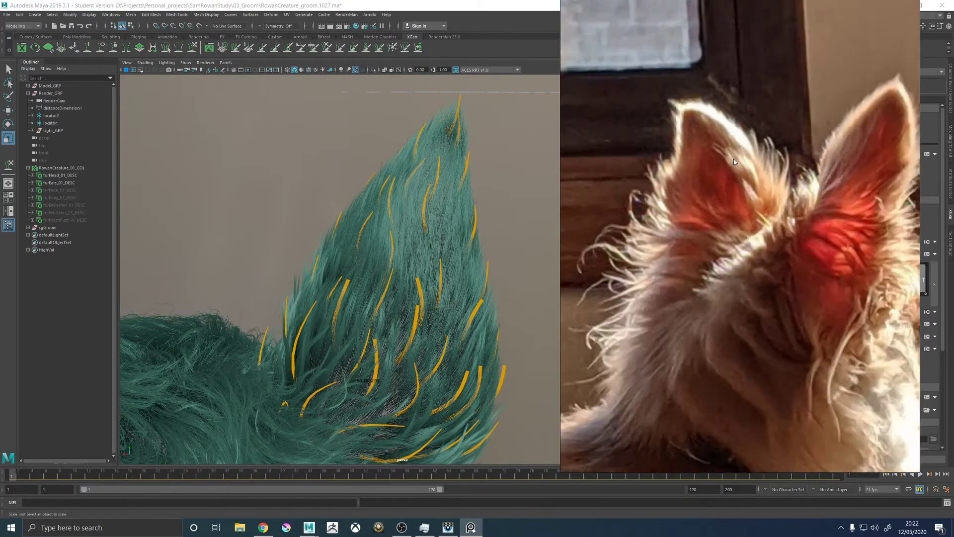
pyautogui.hotkey('alt', 'Tab')
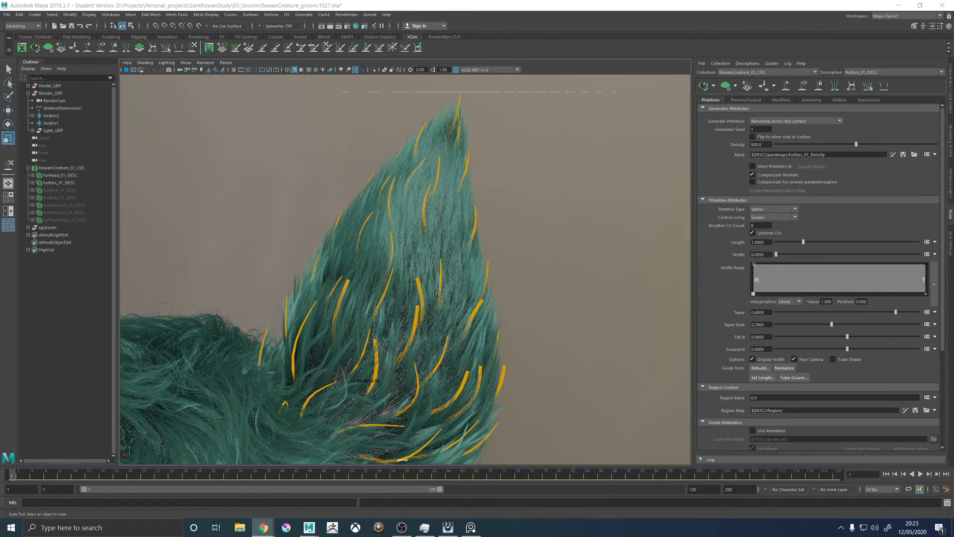
# Search Google Images for "dog ears" in a maximized Chrome window
pyautogui.click(264, 527)
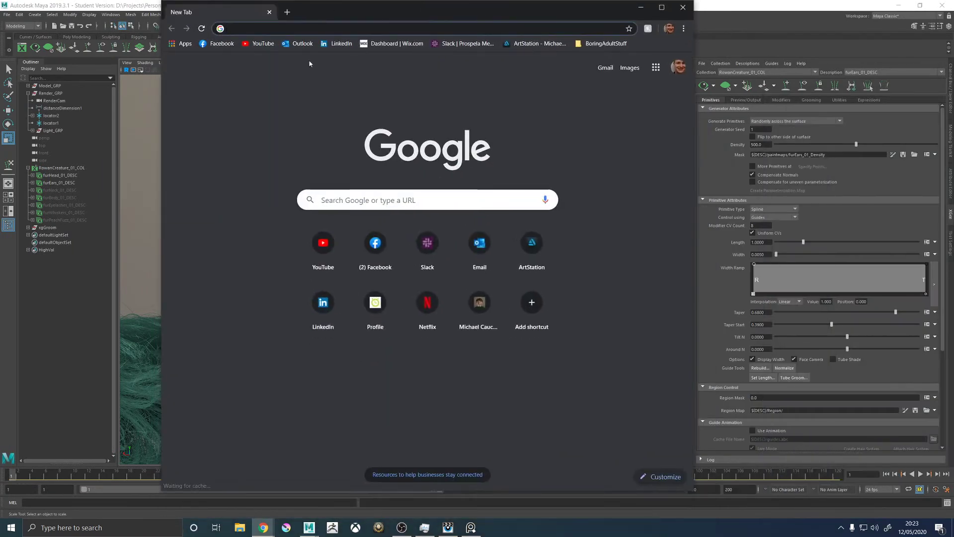
pyautogui.click(662, 7)
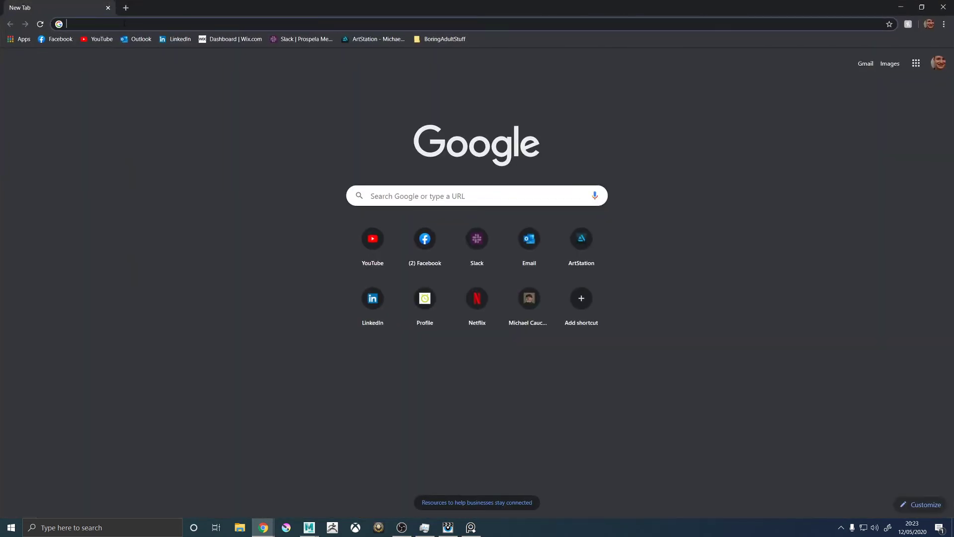
pyautogui.write('dog ears')
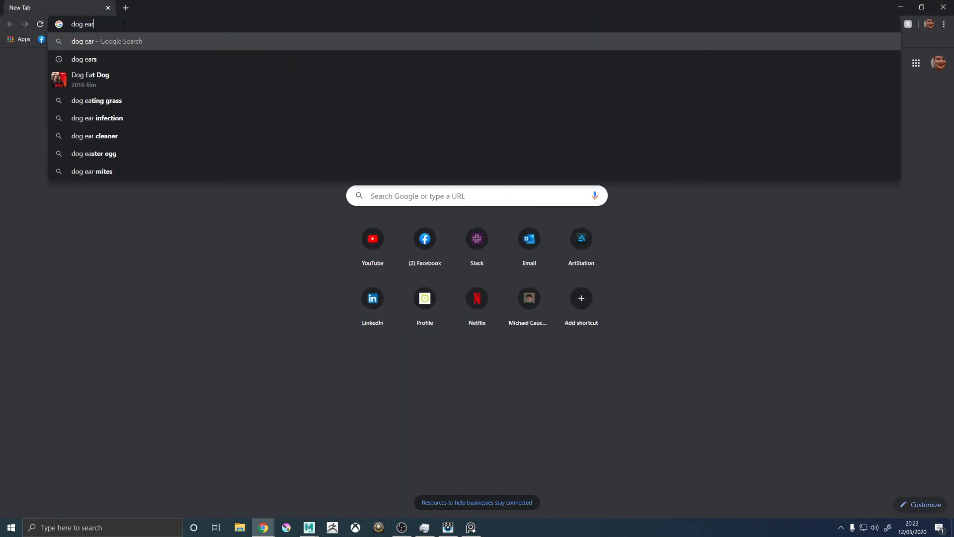
pyautogui.press('Return')
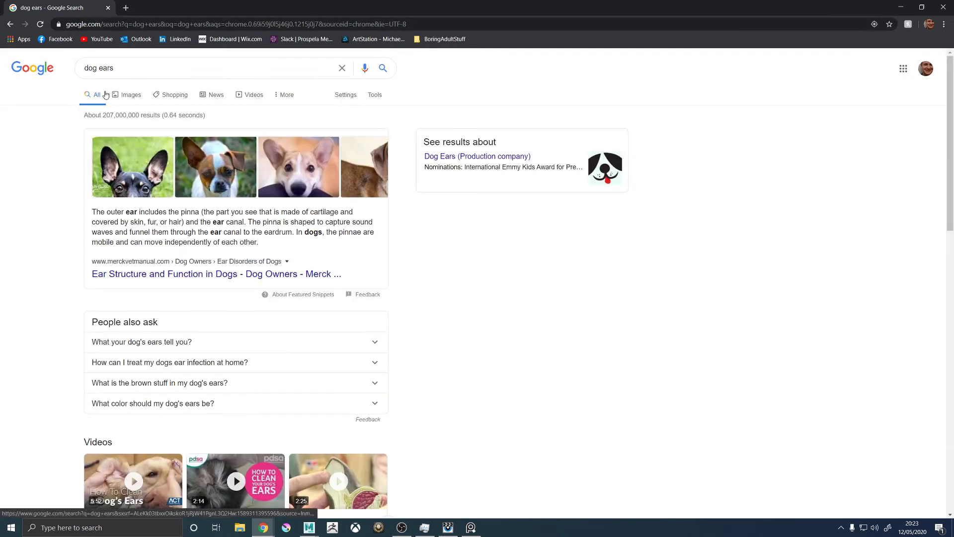
pyautogui.click(124, 91)
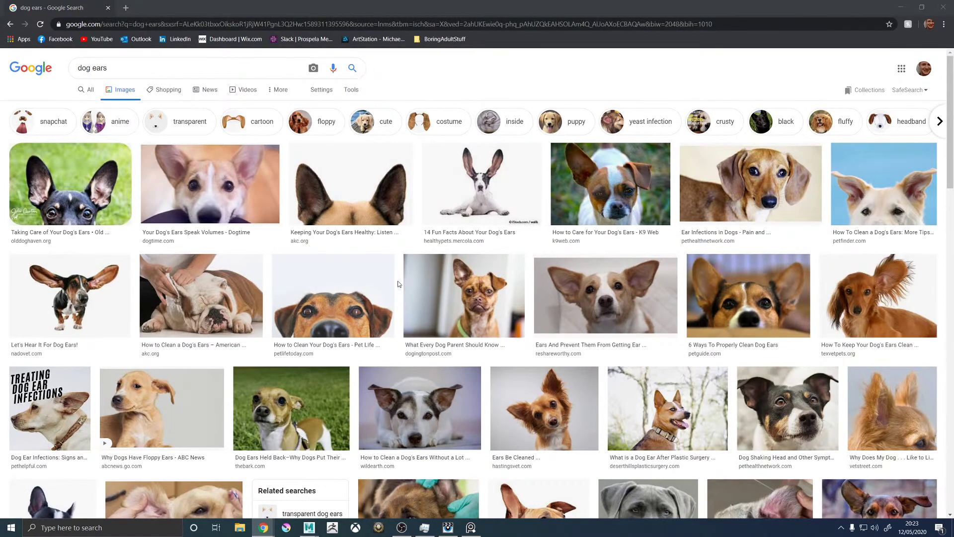
# Preview three long-haired ear photos, from Hastings Veterinary Hospital, Tygerberg Animal Hospital and Can I Give My Dog
pyautogui.click(544, 407)
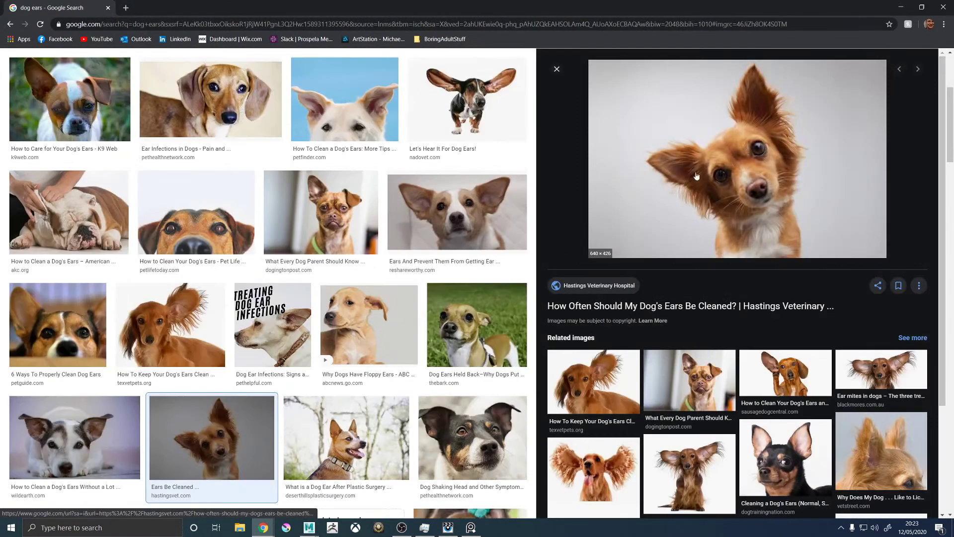
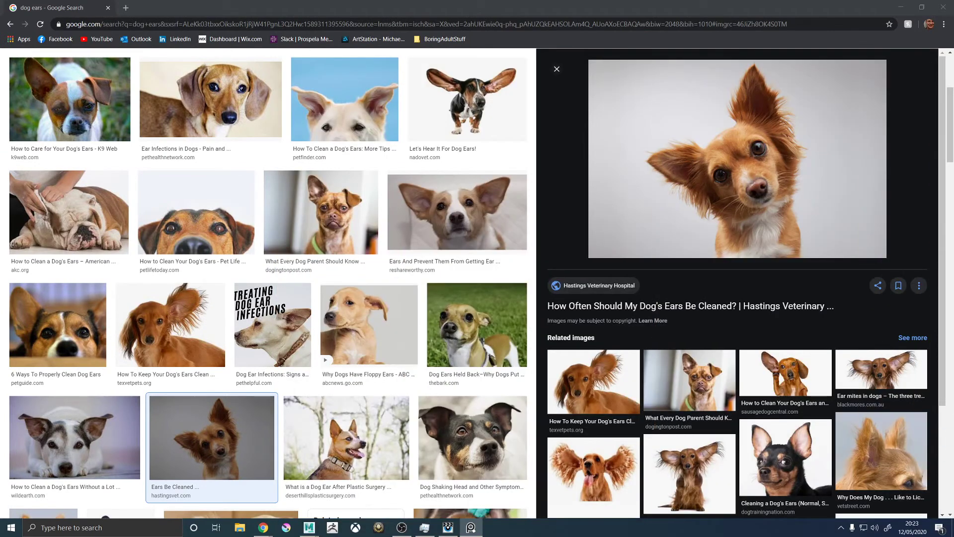
pyautogui.scroll(-2, 666, 316)
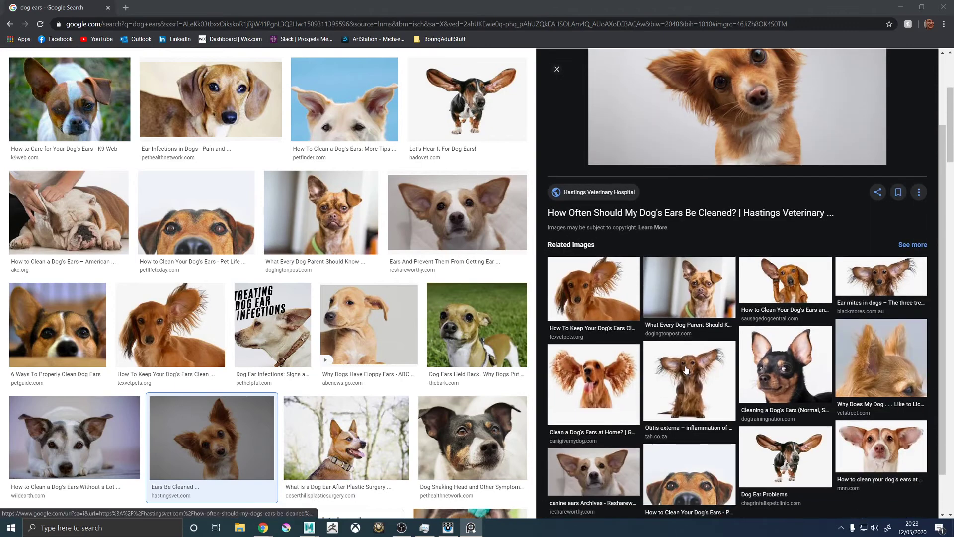
pyautogui.click(685, 369)
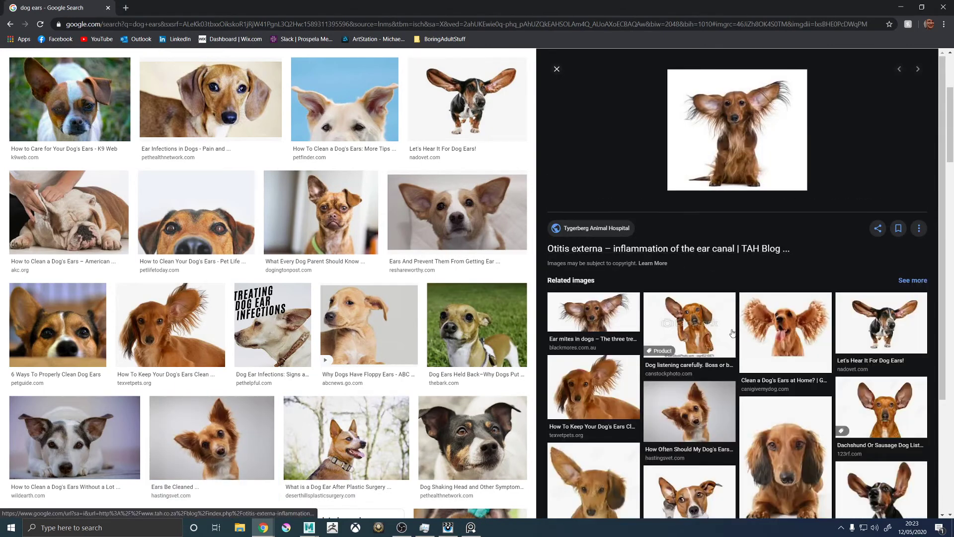
pyautogui.click(780, 318)
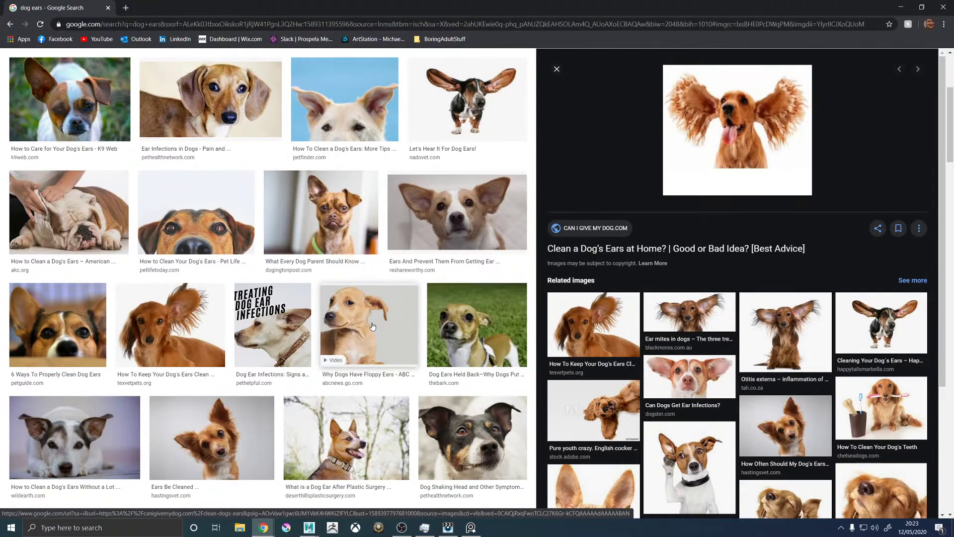
# Refine the image search to "dog ears long fur"
pyautogui.scroll(4, 246, 286)
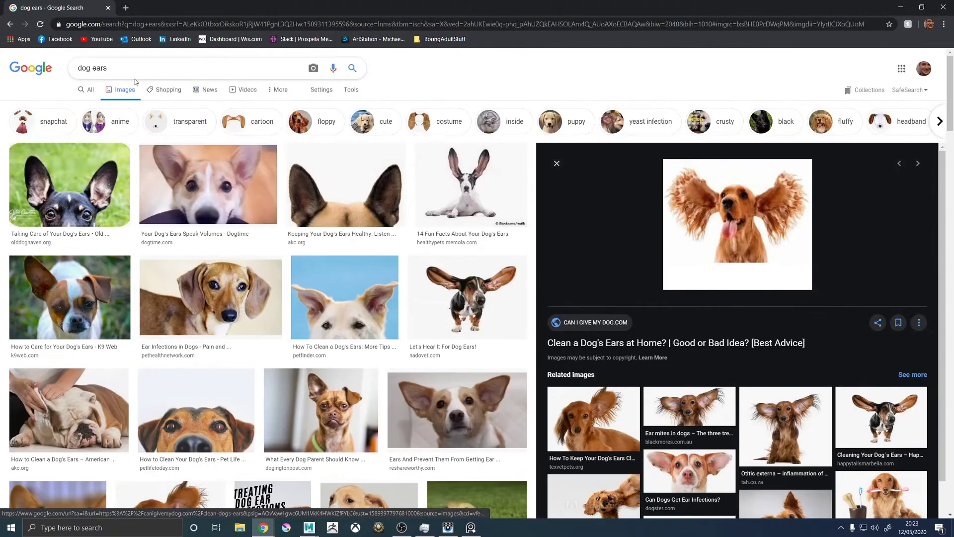
pyautogui.click(162, 72)
pyautogui.write('long fur')
pyautogui.press('Return')
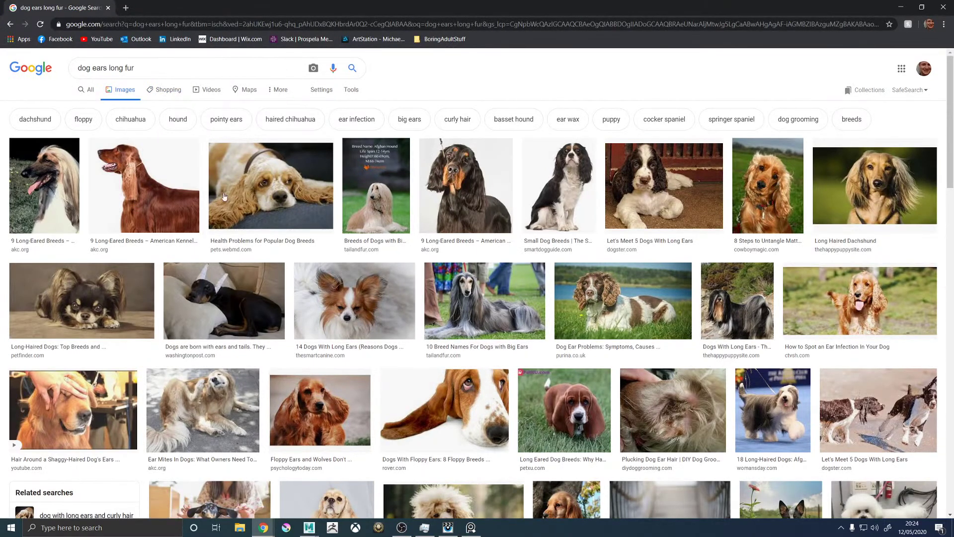
# Change the image search to "dog ears fluffy"
pyautogui.moveTo(138, 67); pyautogui.dragTo(107, 74)
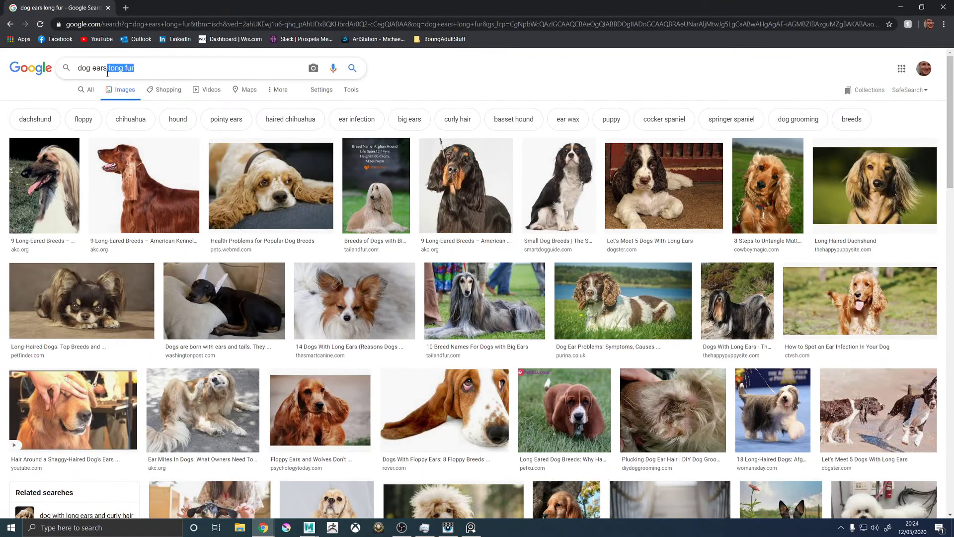
pyautogui.write('fluffy')
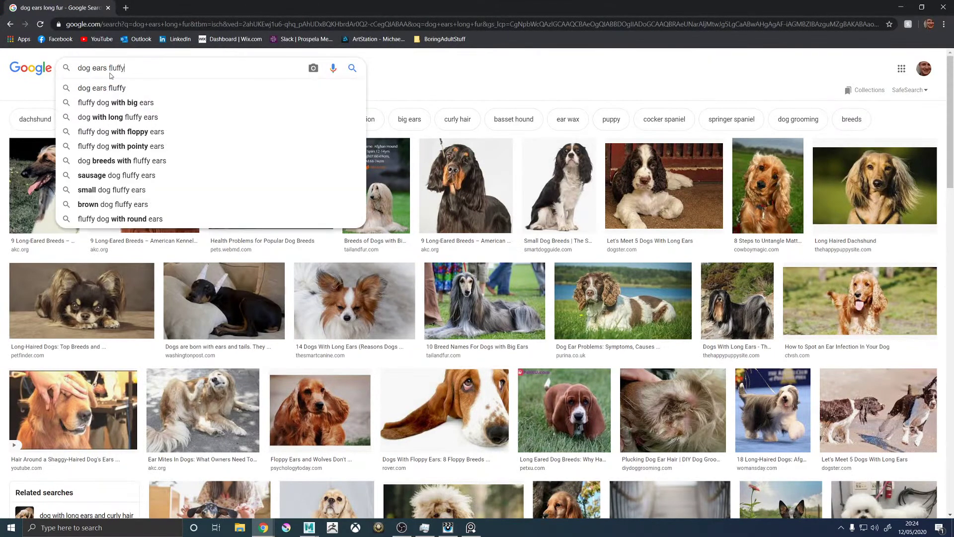
pyautogui.press('Return')
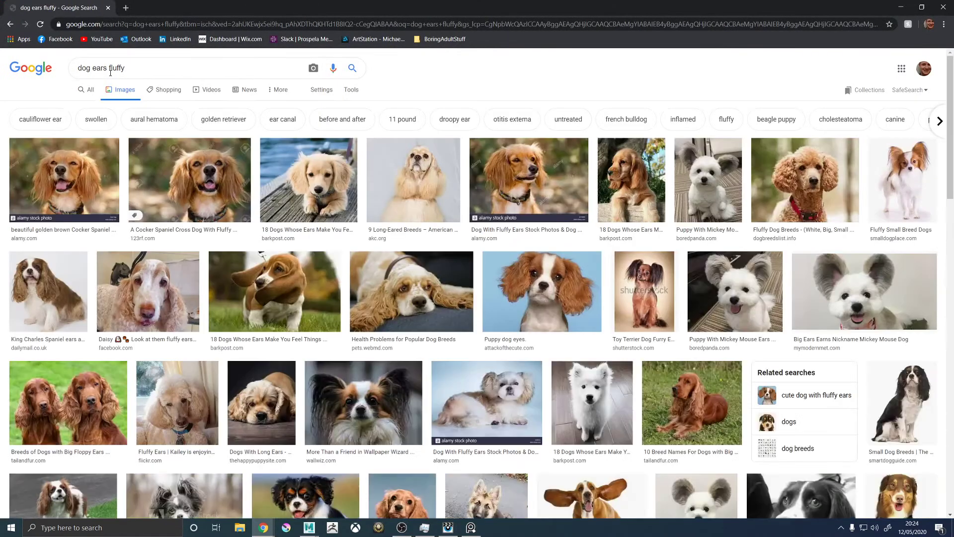
# Preview the BarkPost puppy on the wooden dock and the Stillunfold poodle photo to study their fluffy ears
pyautogui.click(346, 183)
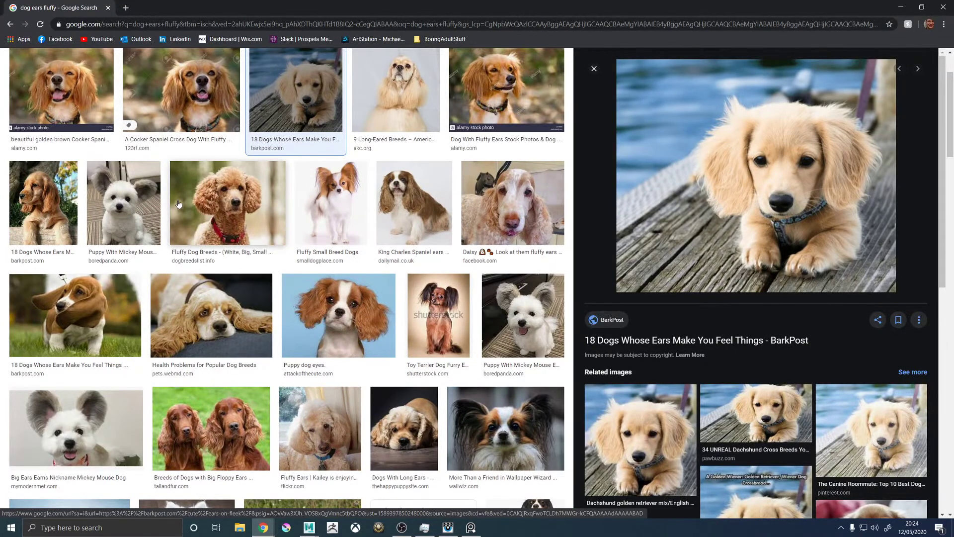
pyautogui.scroll(-2, 278, 230)
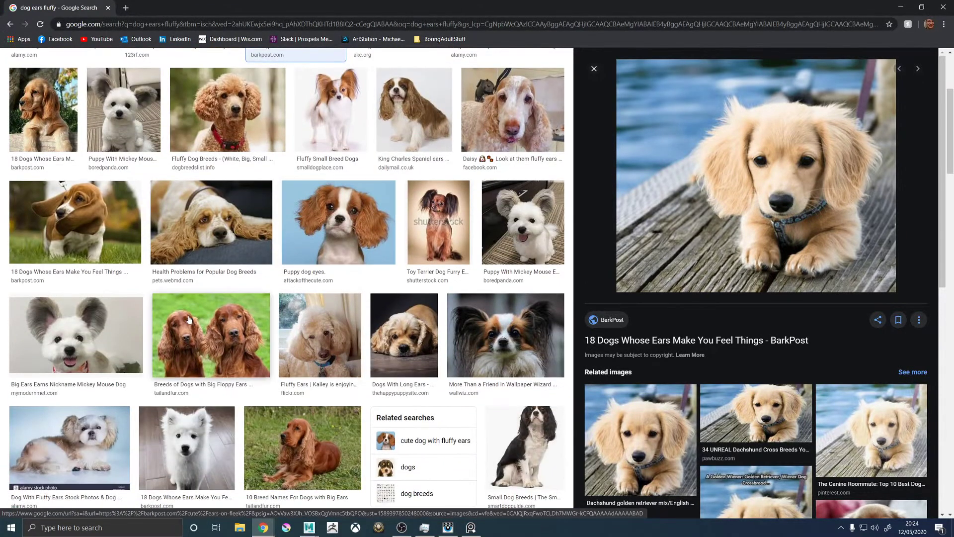
pyautogui.scroll(-4, 185, 320)
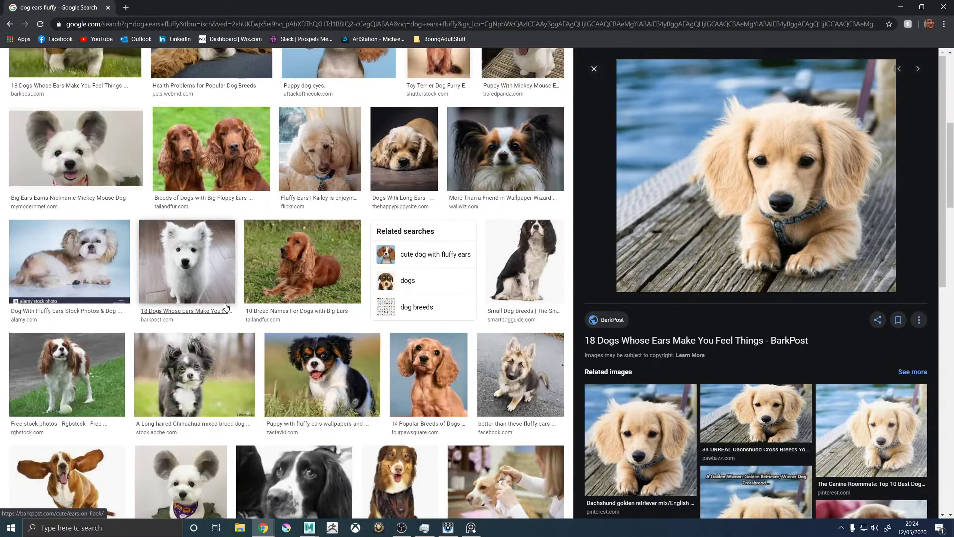
pyautogui.scroll(-6, 228, 308)
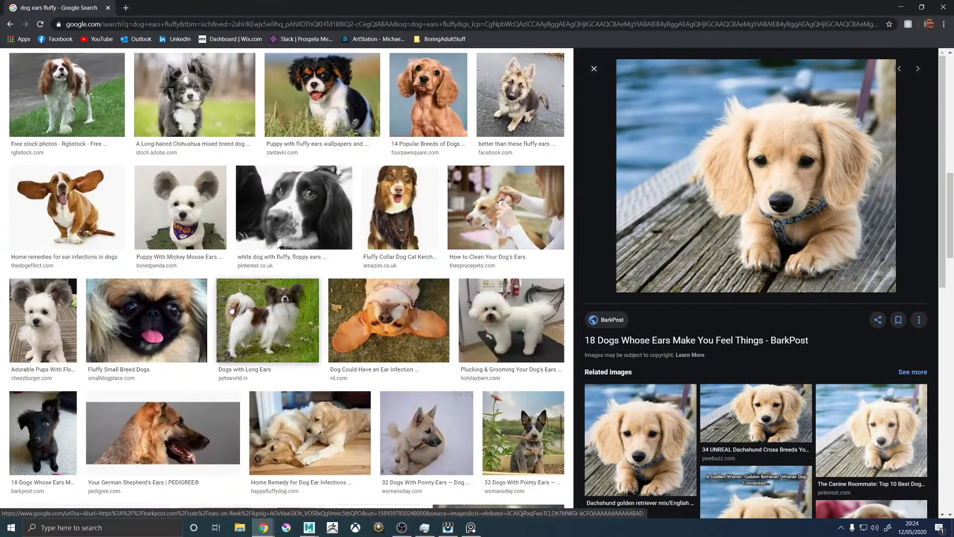
pyautogui.scroll(-4, 231, 309)
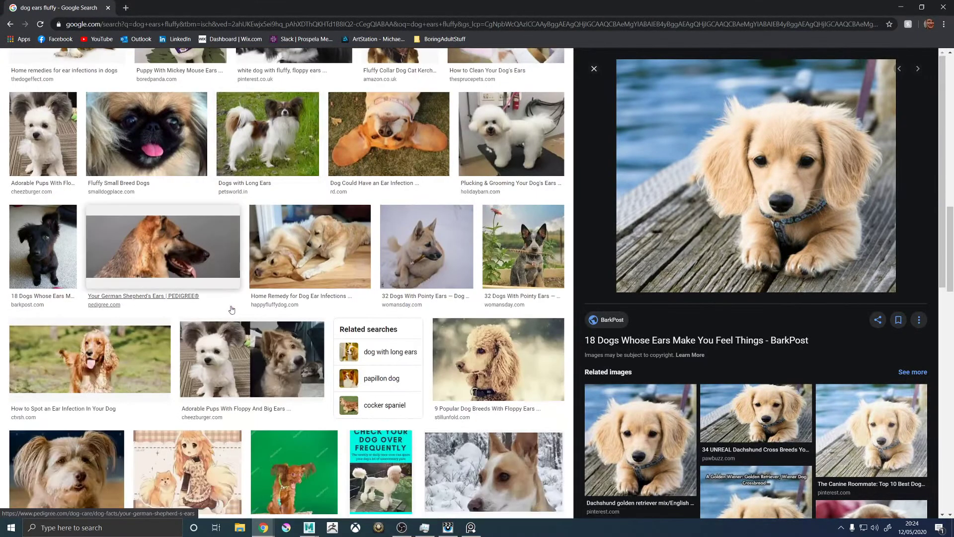
pyautogui.click(485, 358)
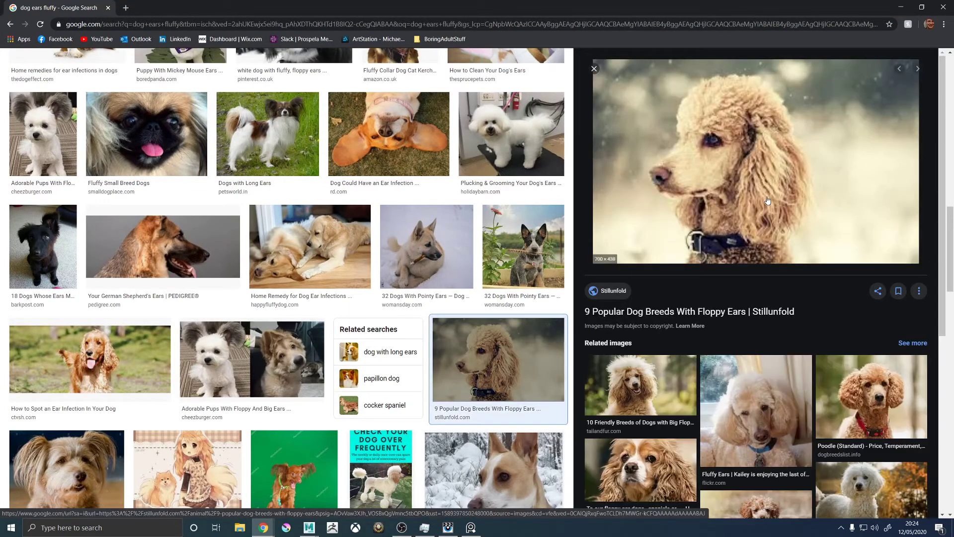
# Preview the Alamy head shot of a cute dog with fluffy ears as an ear fur reference
pyautogui.scroll(-4, 68, 308)
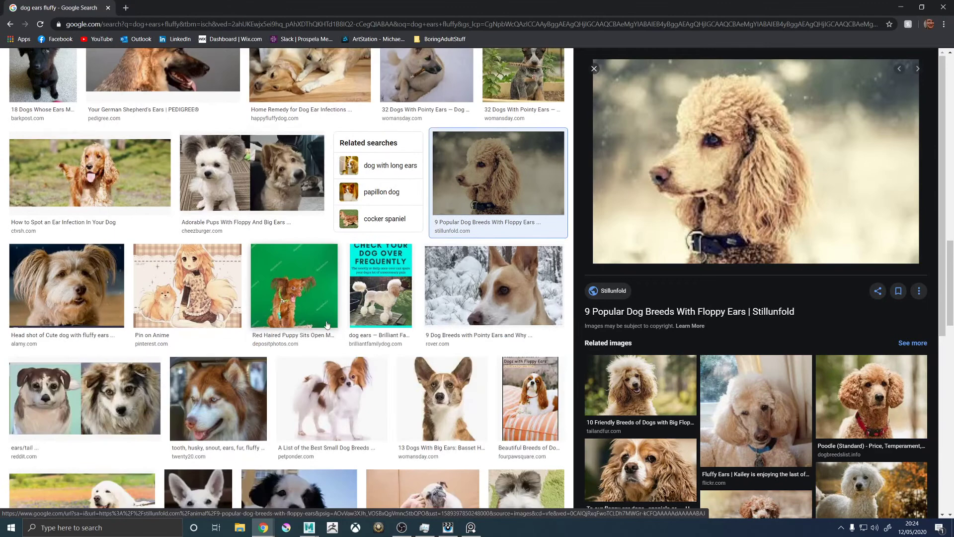
pyautogui.scroll(-4, 66, 308)
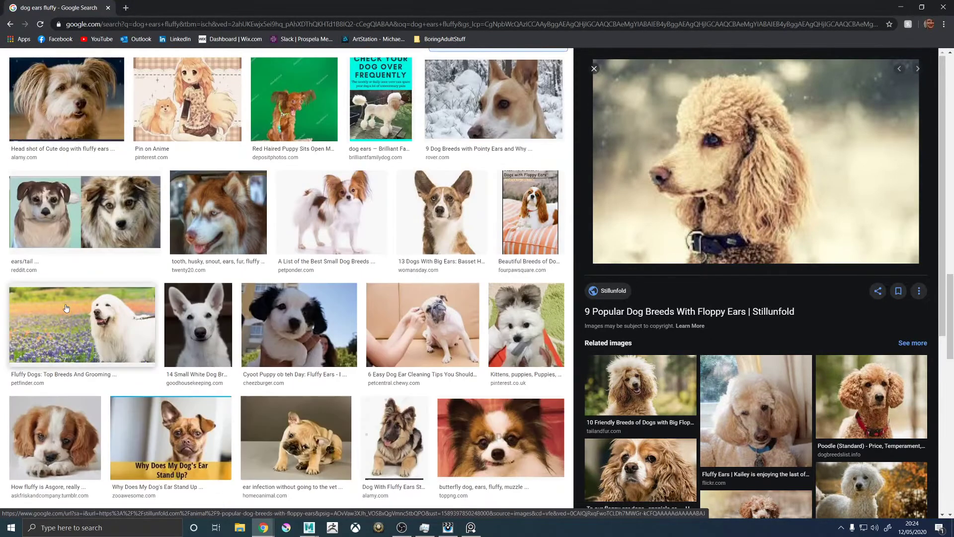
pyautogui.scroll(2, 28, 206)
pyautogui.click(28, 206)
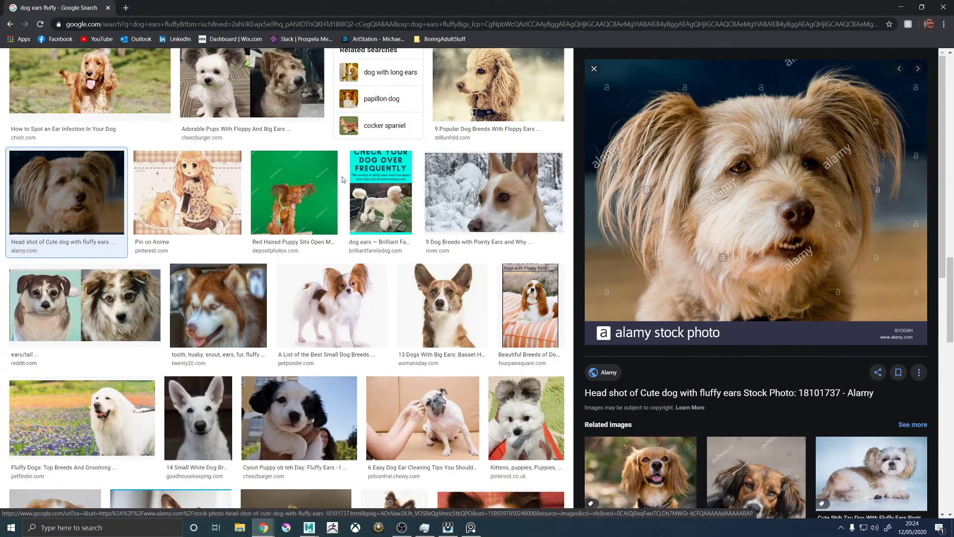
# Preview the Reddit "Look at his fluffy ears" photo and the related Small Munsterlander photo from Pinterest
pyautogui.scroll(-3, 342, 177)
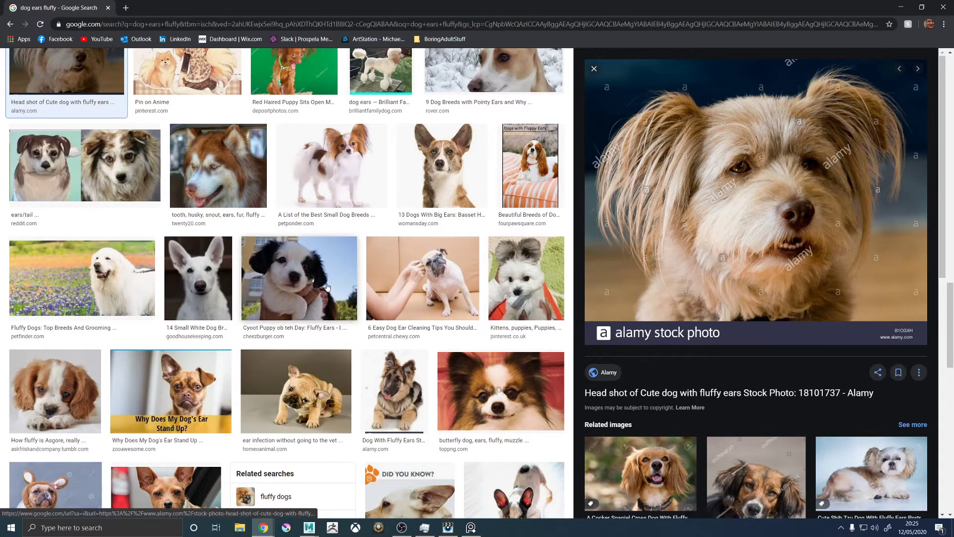
pyautogui.scroll(-5, 327, 286)
pyautogui.scroll(-2, 339, 283)
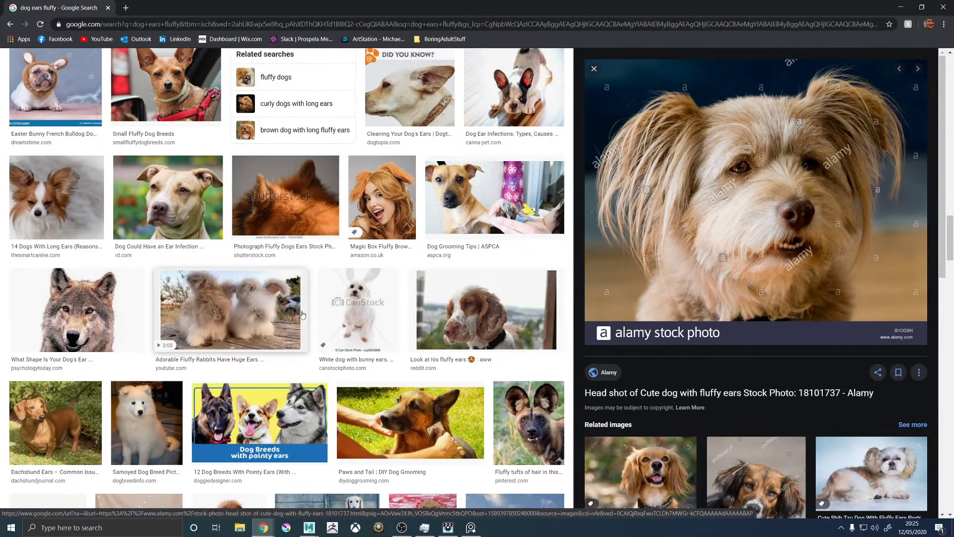
pyautogui.click(470, 313)
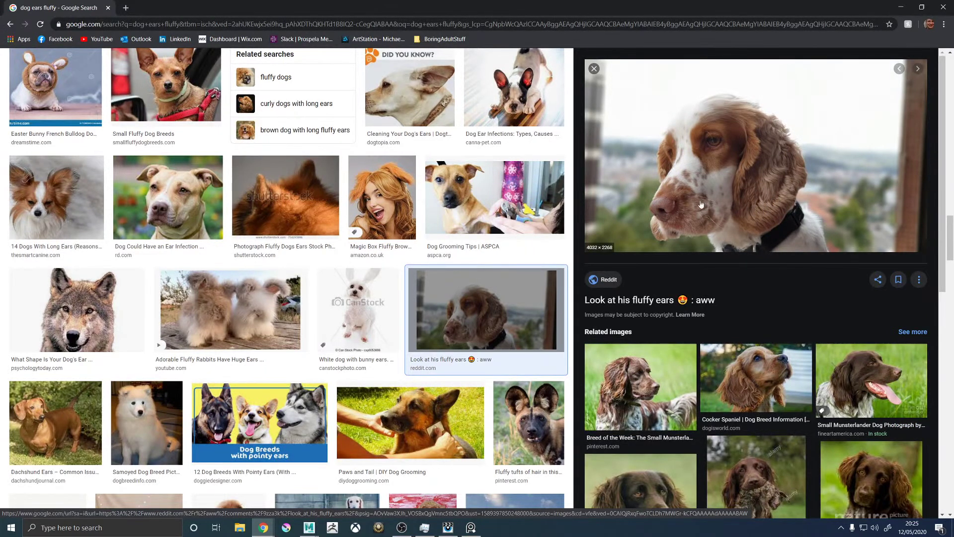
pyautogui.scroll(-2, 305, 288)
pyautogui.click(641, 386)
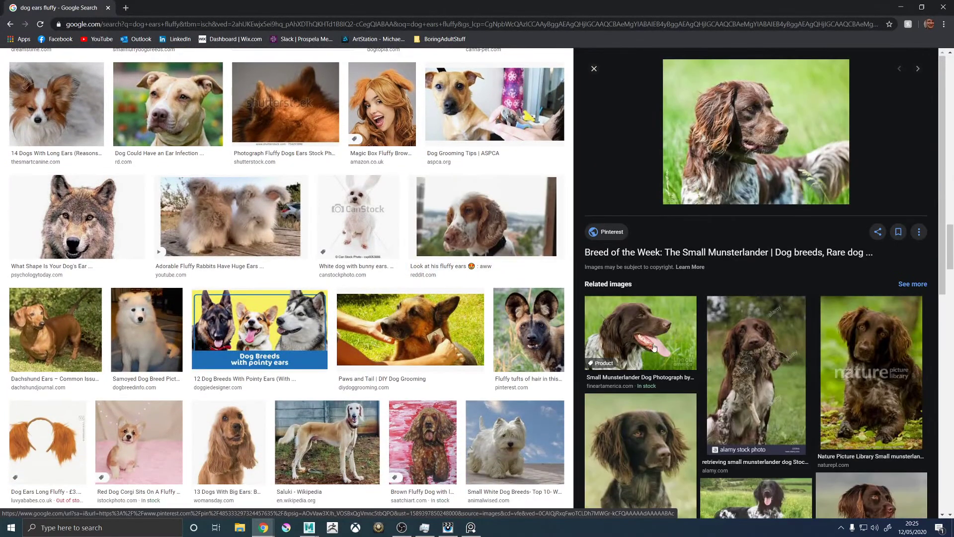
# Preview the Good Housekeeping puppy photo from "The 25 Cutest Dog Breeds" and look through the remaining results
pyautogui.scroll(-3, 397, 323)
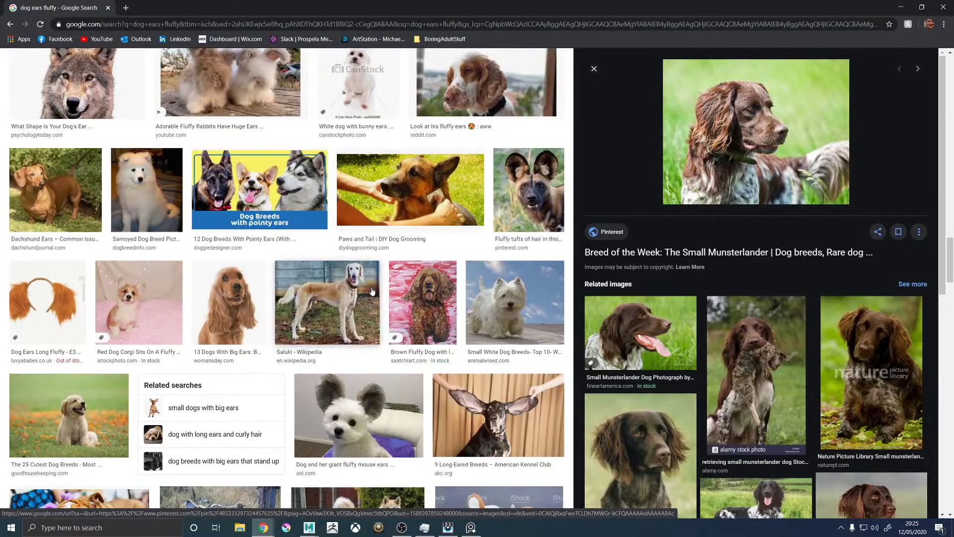
pyautogui.scroll(-5, 372, 291)
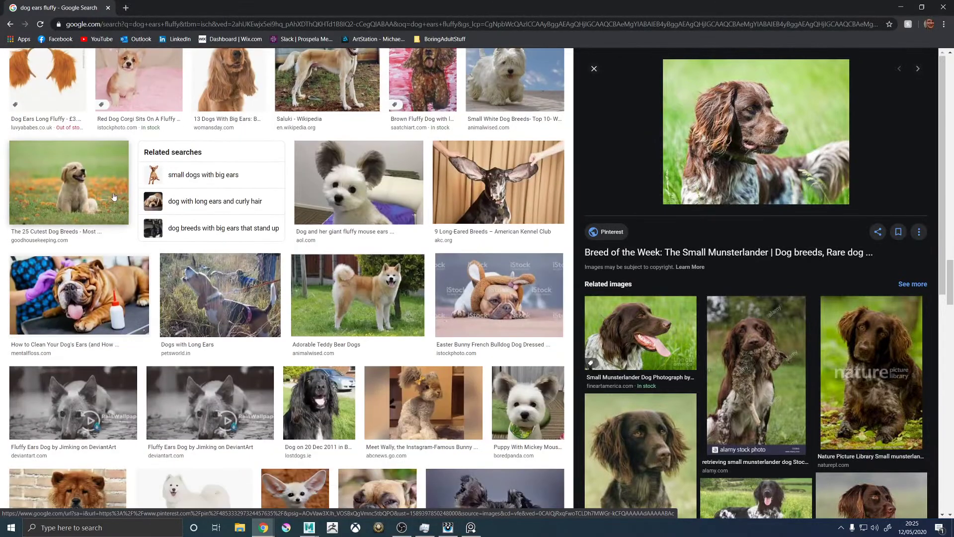
pyautogui.click(113, 197)
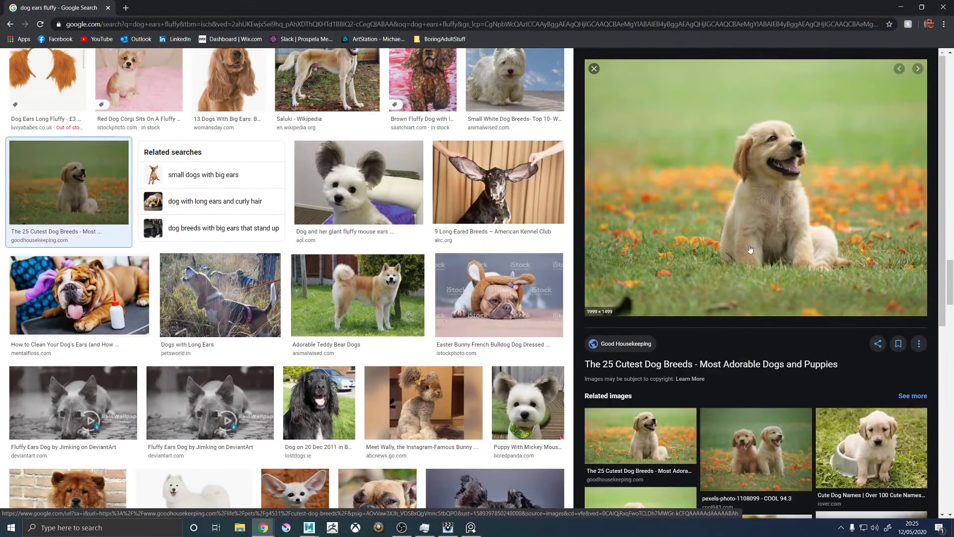
pyautogui.scroll(-10, 233, 137)
pyautogui.scroll(20, 233, 137)
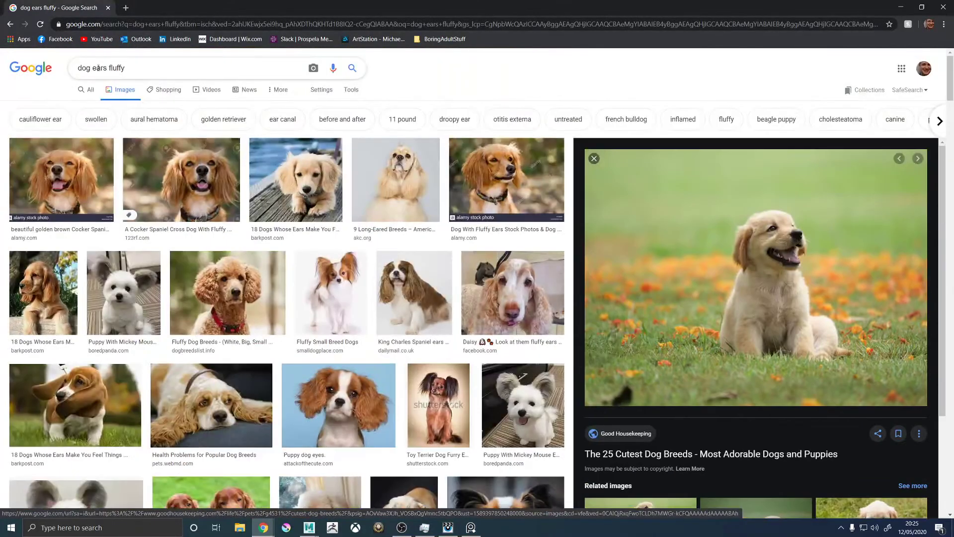
# Change the image search to "golden retriever ears"
pyautogui.moveTo(107, 68); pyautogui.dragTo(78, 70)
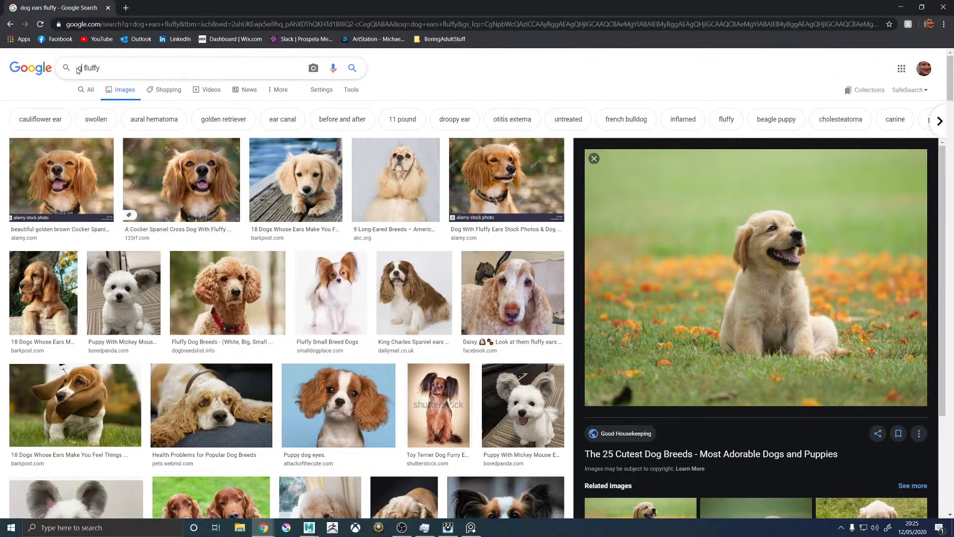
pyautogui.write('golden retriever')
pyautogui.press('Down')
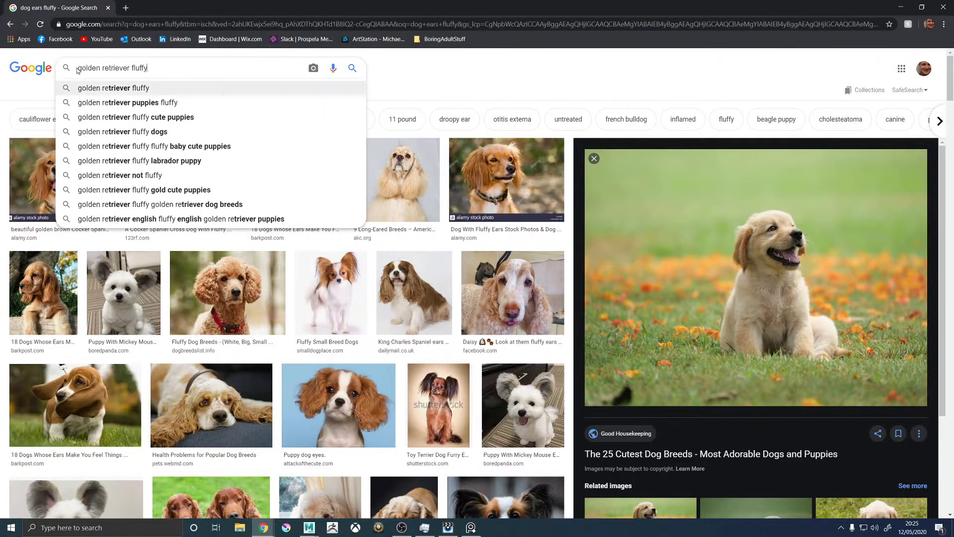
pyautogui.press('BackSpace')
pyautogui.press('BackSpace')
pyautogui.press('BackSpace')
pyautogui.press('BackSpace')
pyautogui.press('BackSpace')
pyautogui.press('BackSpace')
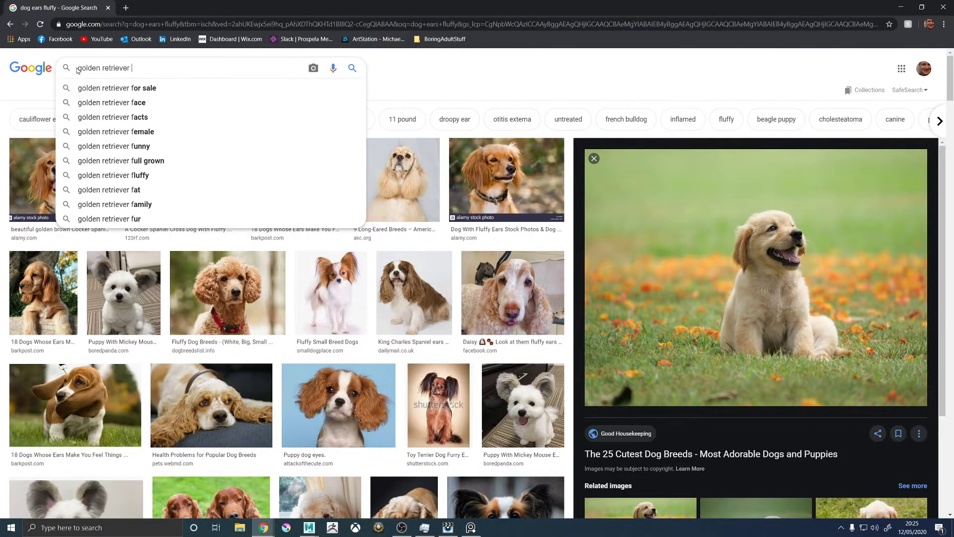
pyautogui.write('ears')
pyautogui.press('Return')
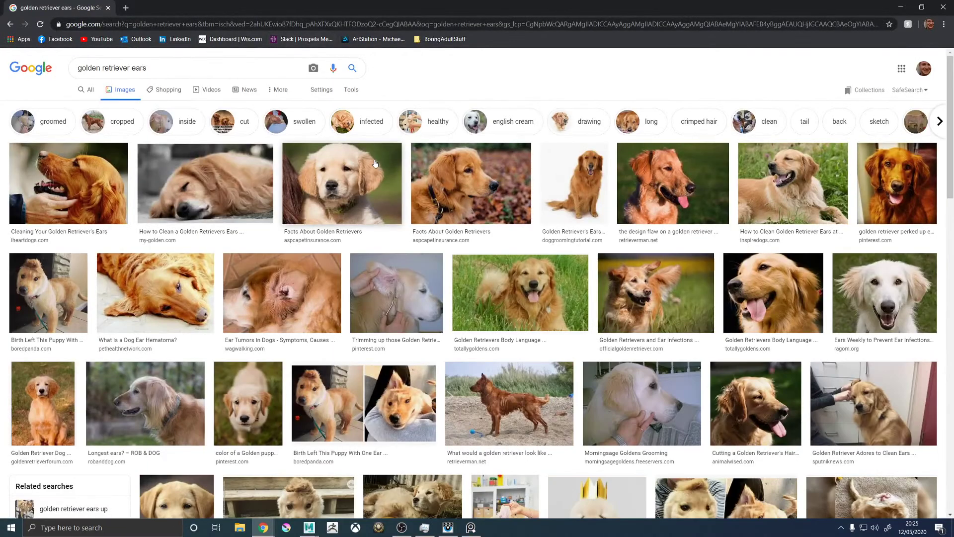
# Preview golden retriever ear photos: two from ASPCA Pet Insurance, one from Totally Goldens, the Pinterest black-background portrait and the Wallpaperflare puppy
pyautogui.click(342, 184)
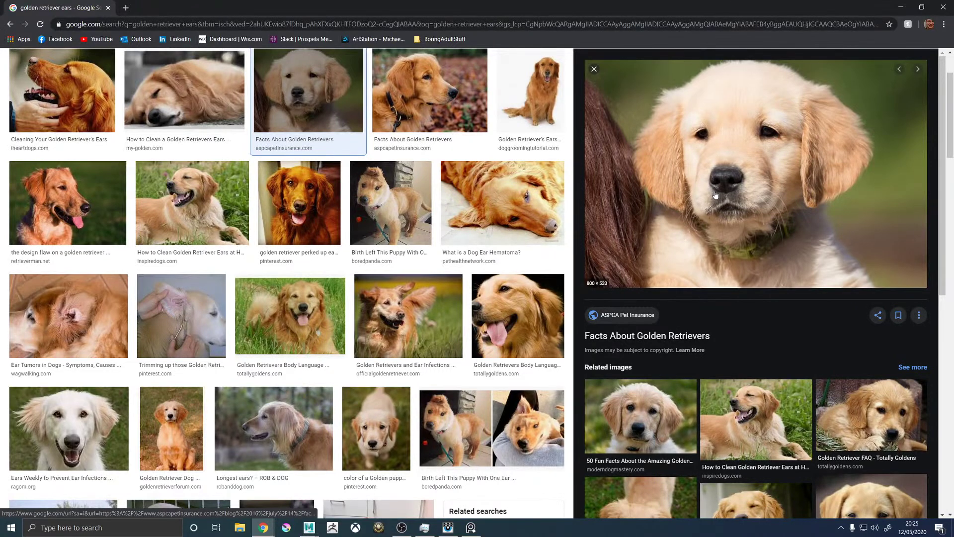
pyautogui.click(424, 78)
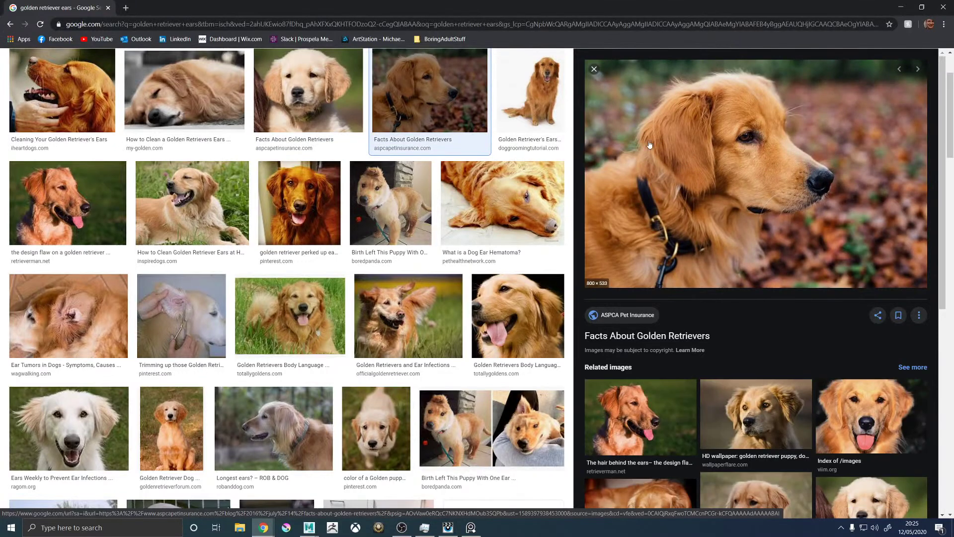
pyautogui.click(517, 315)
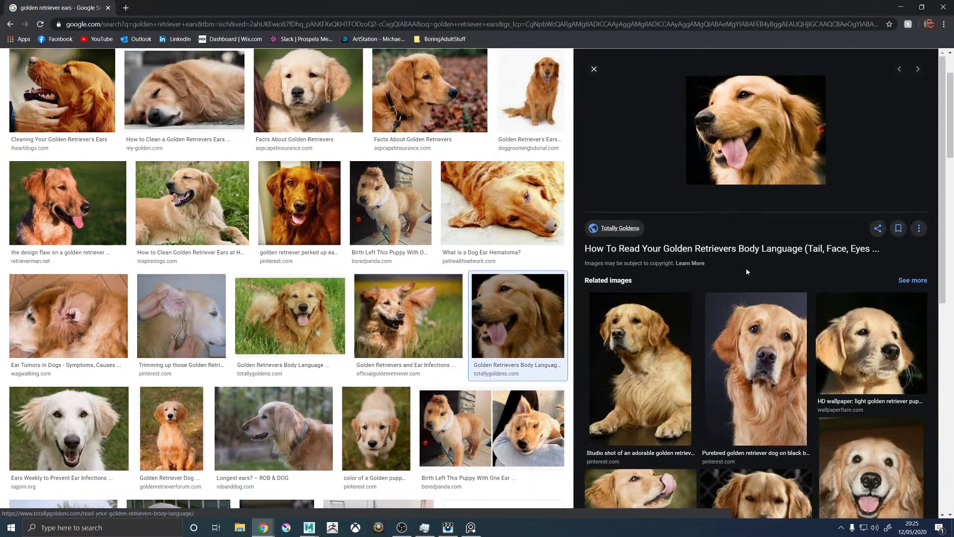
pyautogui.click(761, 333)
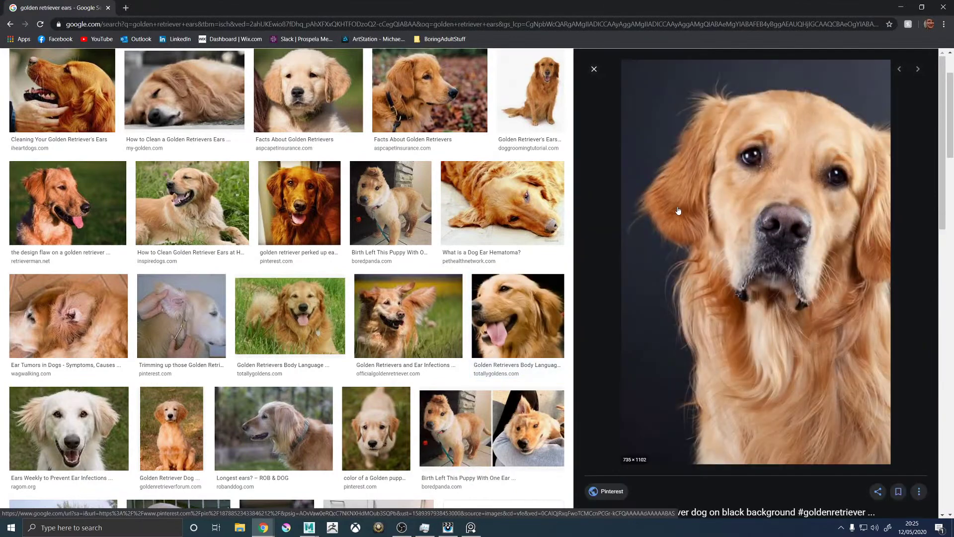
pyautogui.scroll(-5, 678, 211)
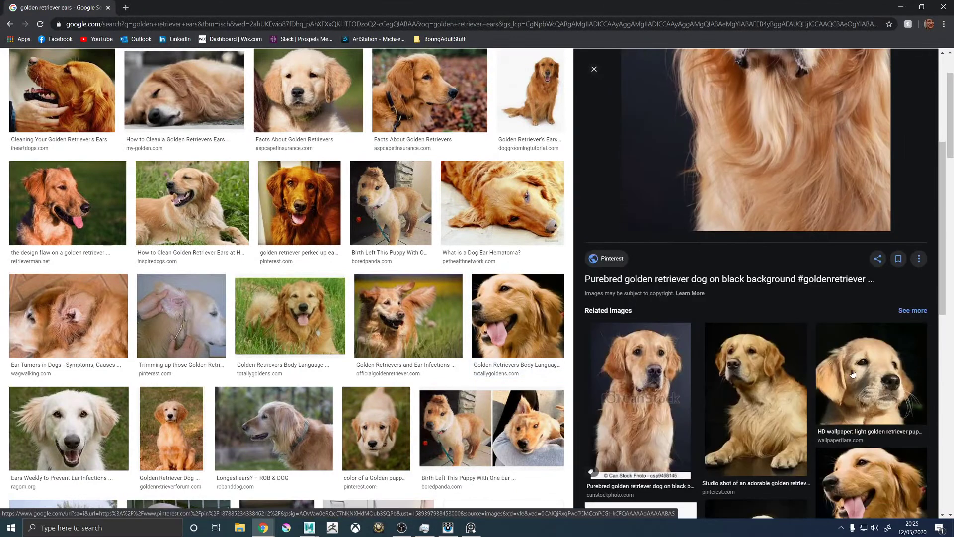
pyautogui.click(851, 370)
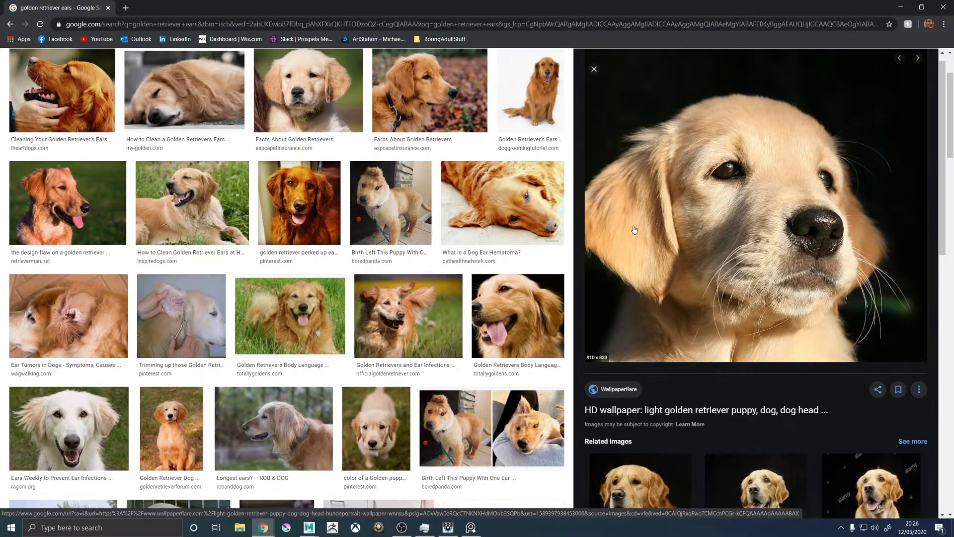
# Preview the golden retriever photos from Retrieve a Golden of the Midwest, Retrieverman and AnimalWised, examining the hair around the ears
pyautogui.click(56, 425)
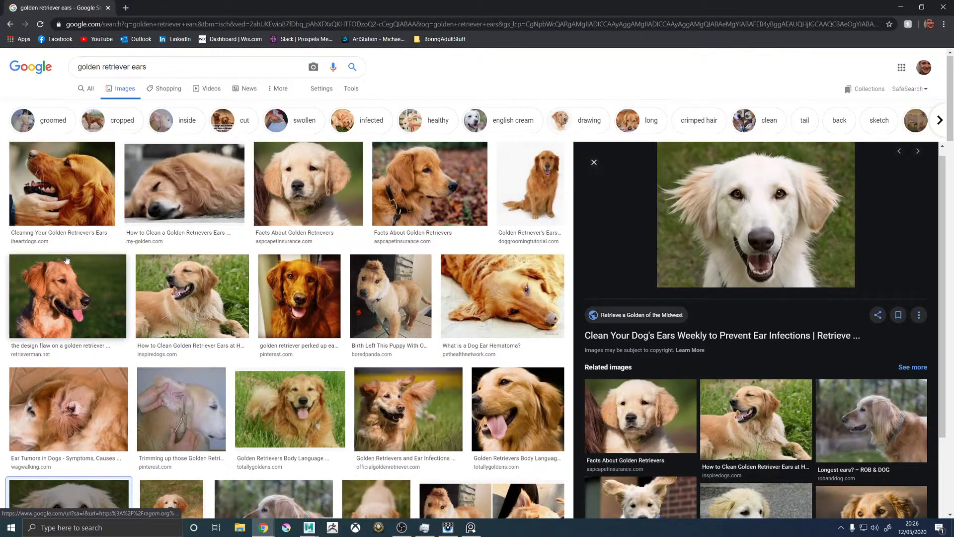
pyautogui.click(90, 218)
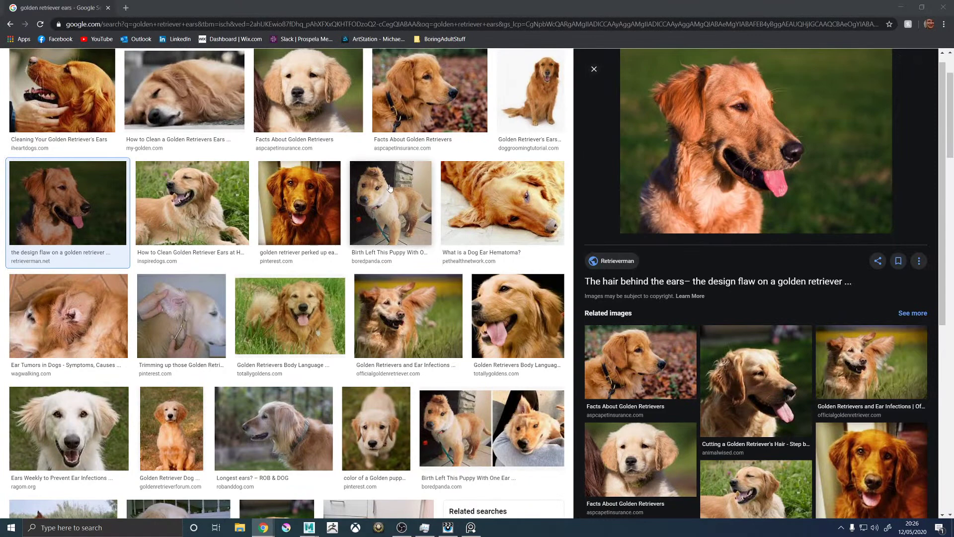
pyautogui.scroll(-2, 399, 194)
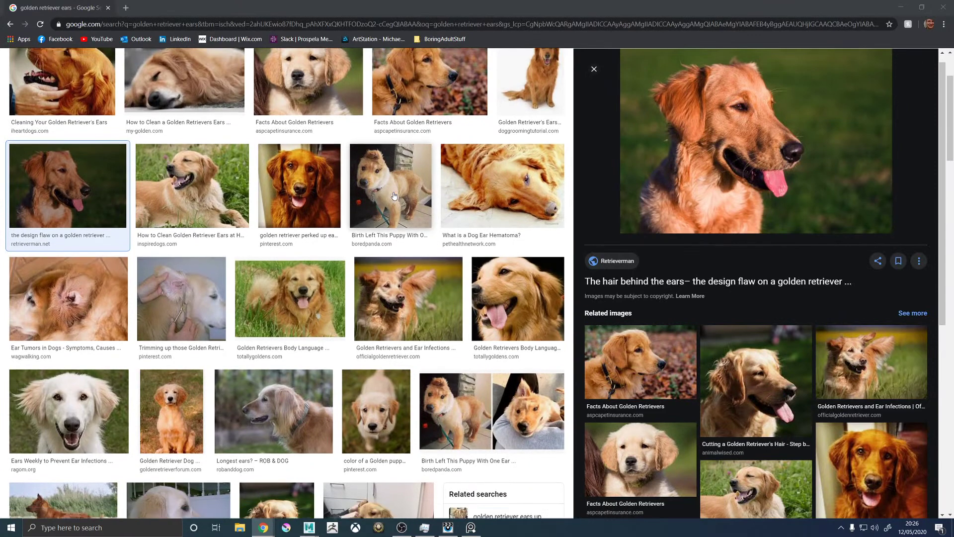
pyautogui.scroll(-4, 394, 195)
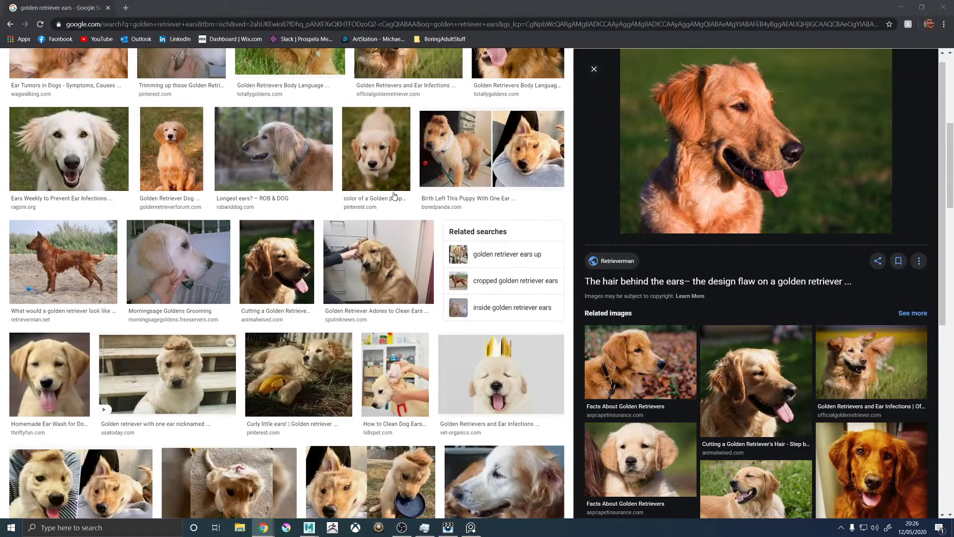
pyautogui.click(277, 262)
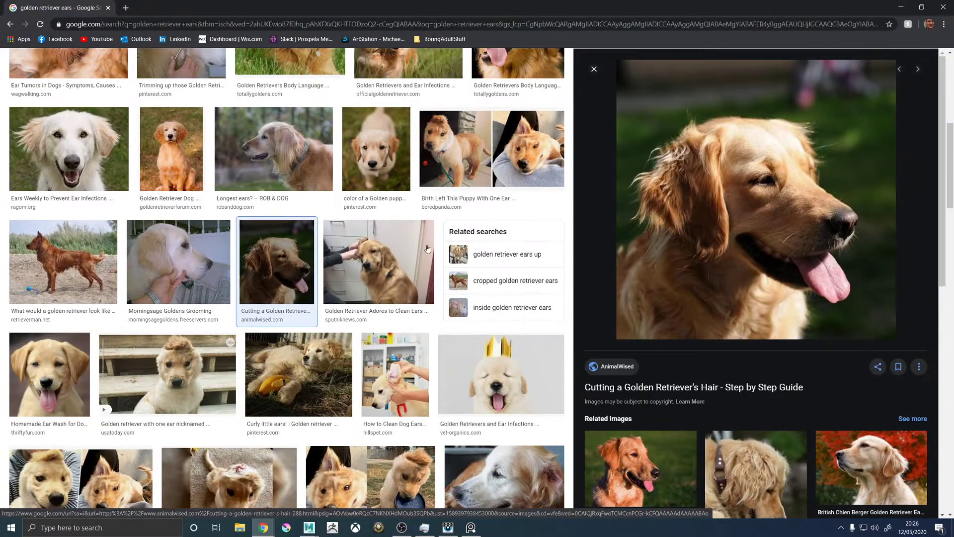
pyautogui.scroll(-4, 213, 281)
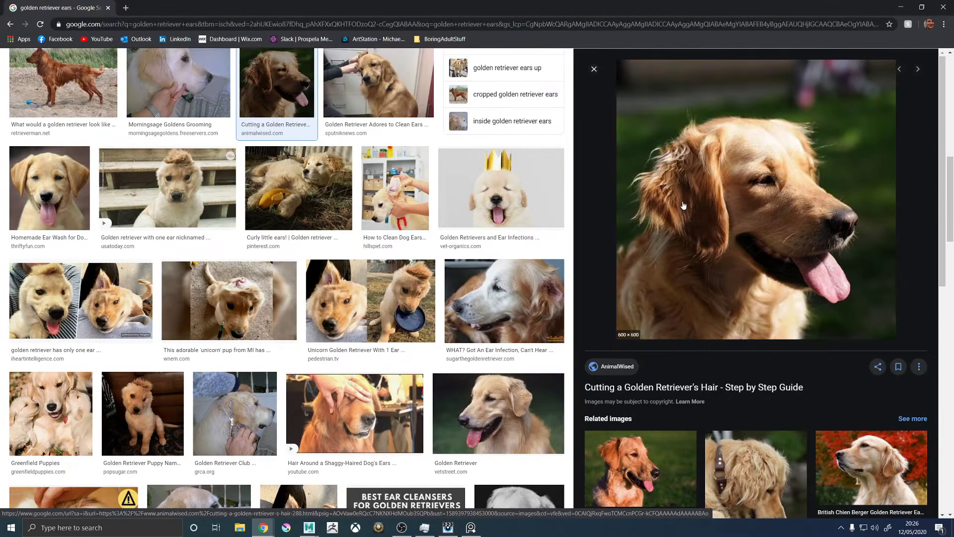
pyautogui.scroll(-3, 682, 206)
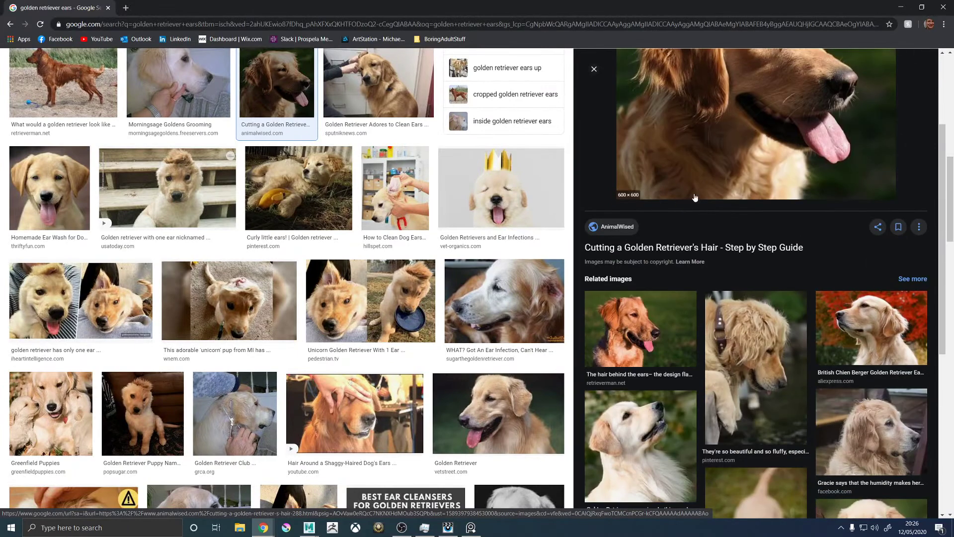
pyautogui.scroll(3, 705, 193)
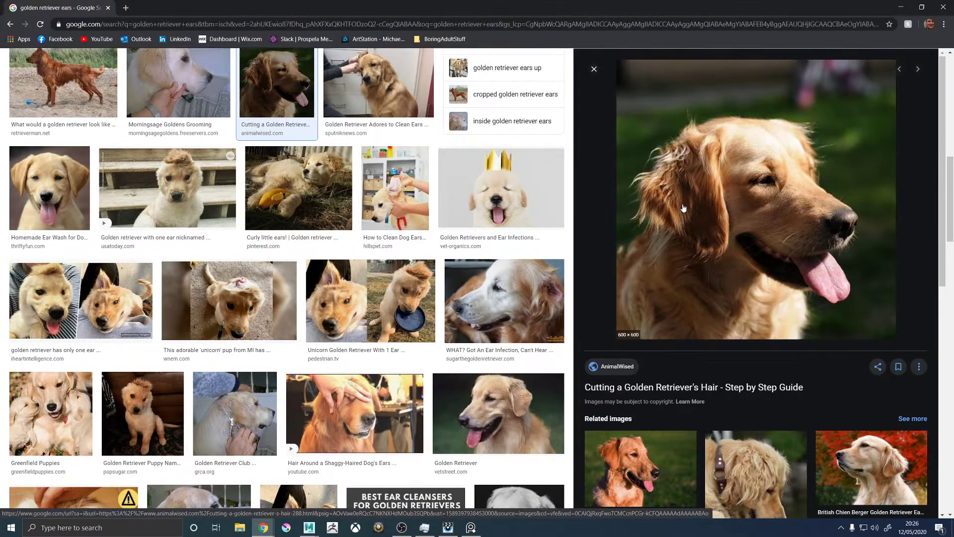
# Preview the golden retriever photos from Sugar the Golden Retriever, Morningsage Goldens Grooming and Reddit, examining the fur on the ears
pyautogui.click(488, 277)
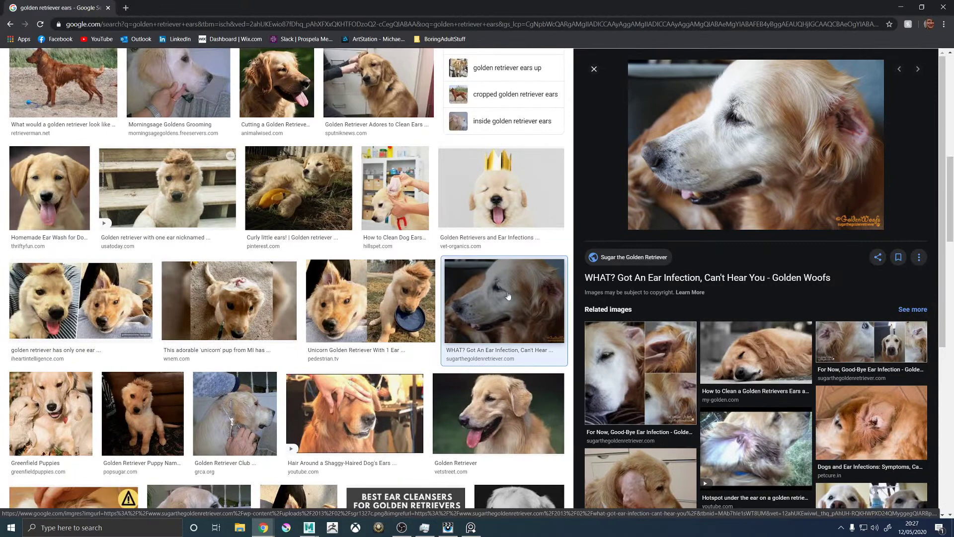
pyautogui.scroll(-5, 343, 240)
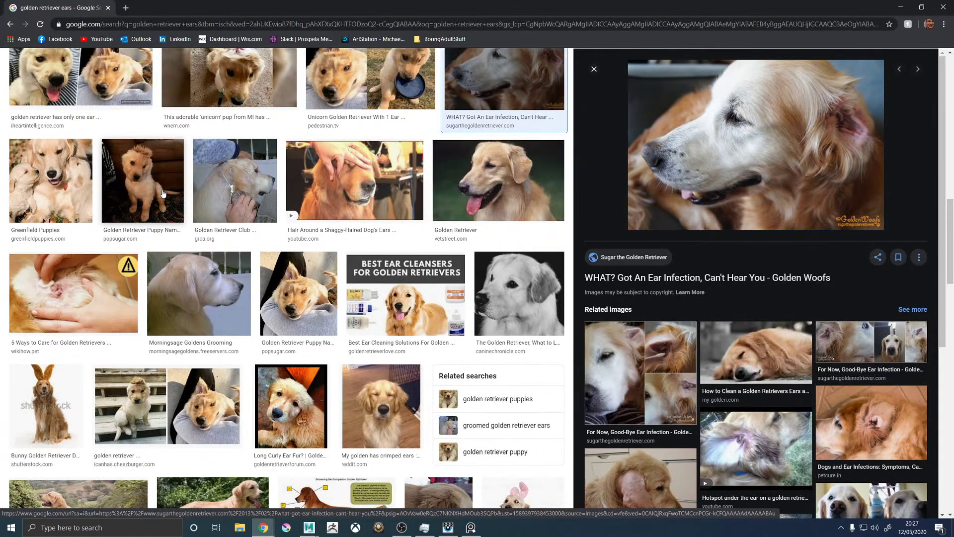
pyautogui.scroll(-1, 303, 301)
pyautogui.scroll(-2, 303, 300)
pyautogui.click(199, 204)
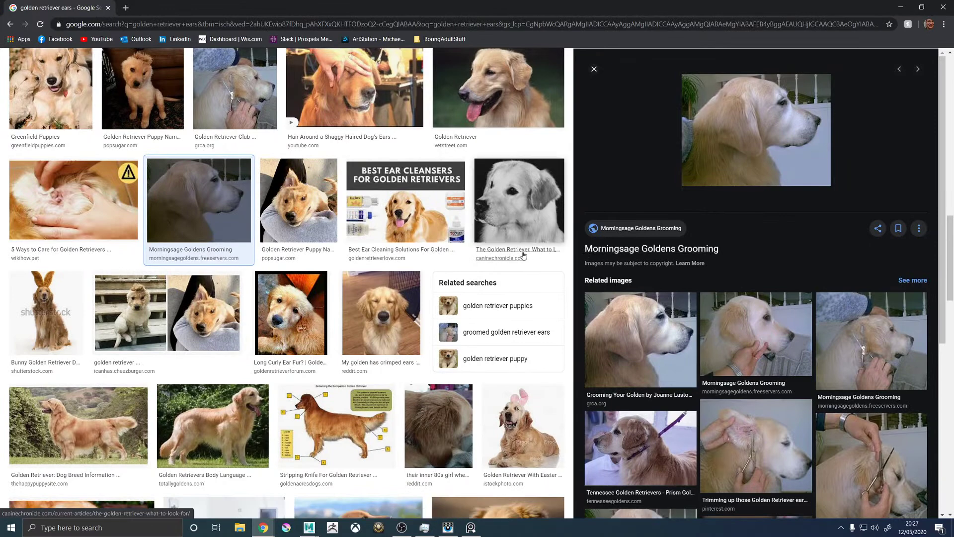
pyautogui.scroll(-4, 697, 256)
pyautogui.scroll(-4, 437, 249)
pyautogui.click(438, 239)
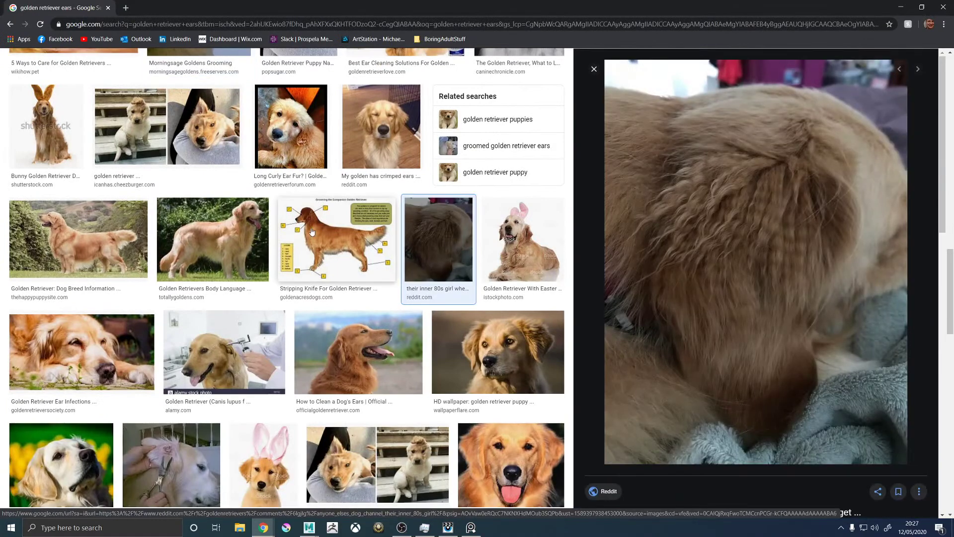
# Look further through the golden retriever ear results and preview the PxHere side view and the Dog Abc ear diagram
pyautogui.scroll(-5, 314, 231)
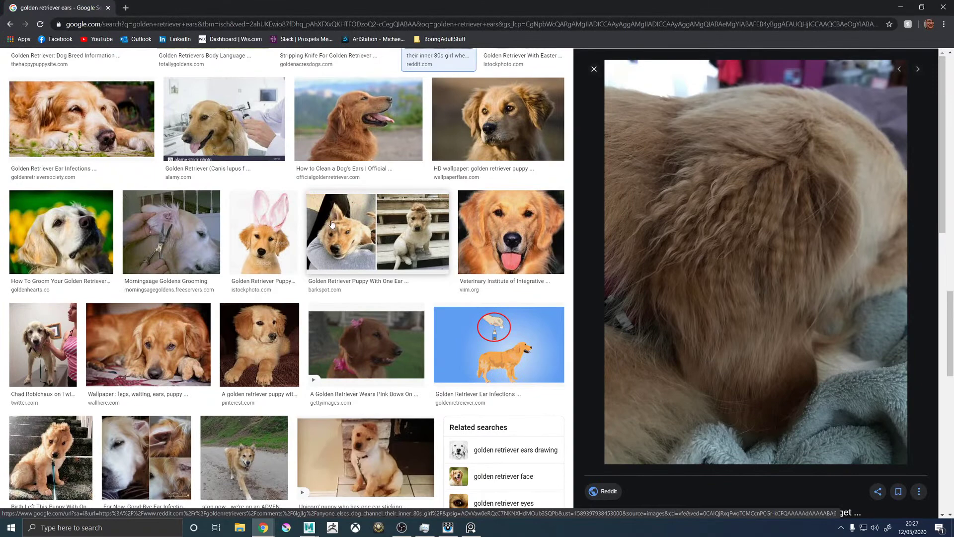
pyautogui.scroll(-3, 308, 250)
pyautogui.scroll(-7, 308, 250)
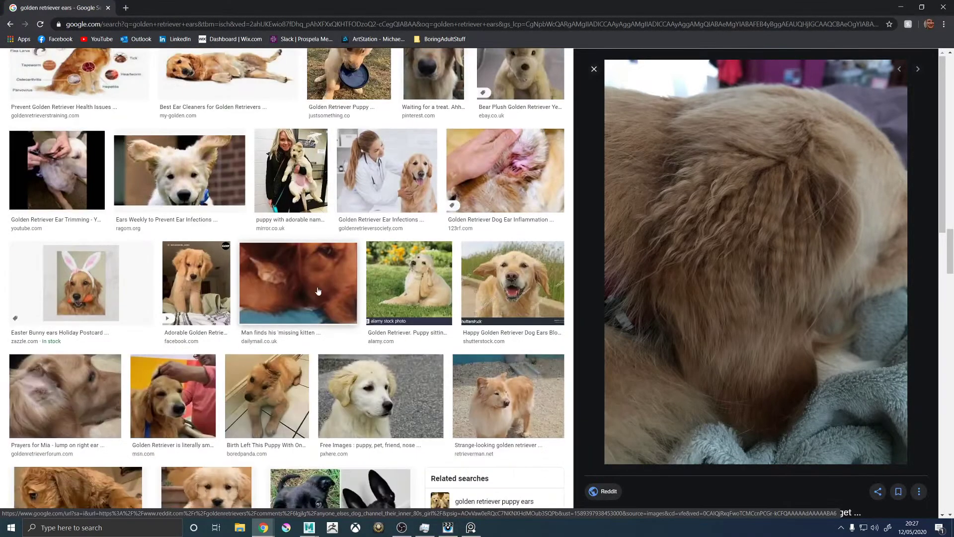
pyautogui.scroll(-4, 323, 297)
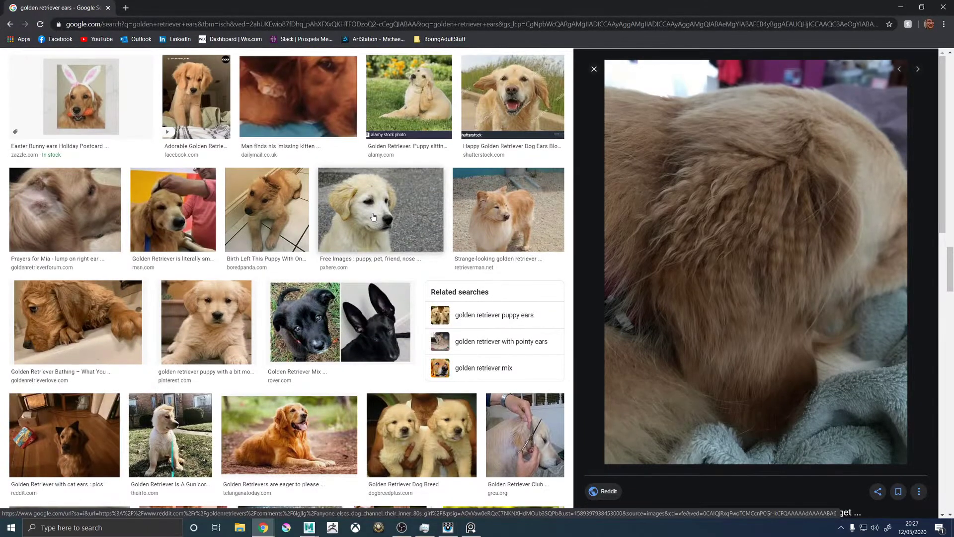
pyautogui.scroll(-3, 373, 217)
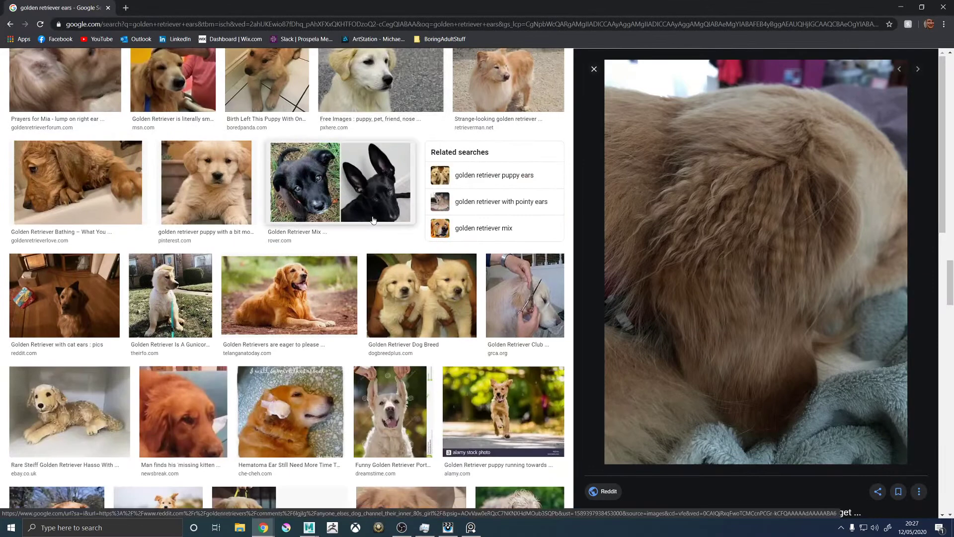
pyautogui.scroll(-3, 373, 220)
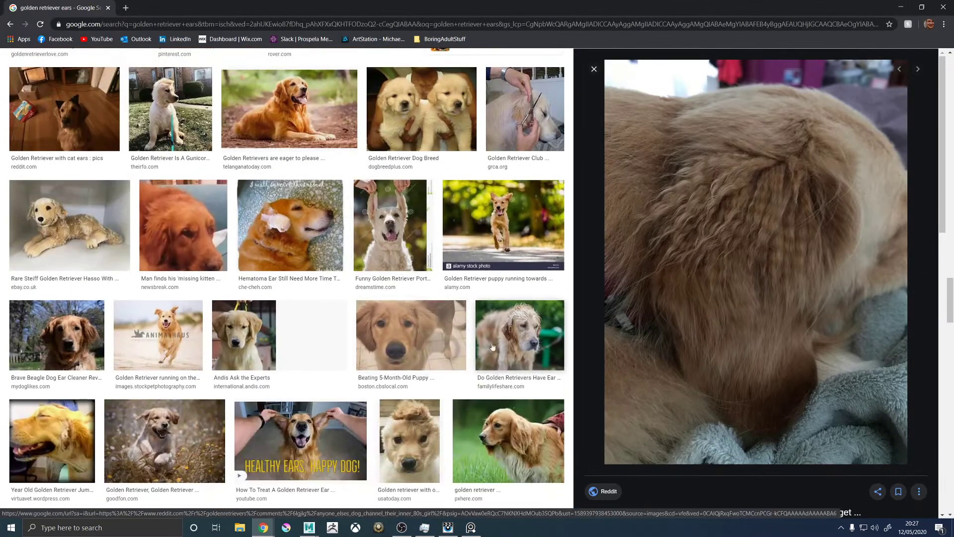
pyautogui.click(527, 431)
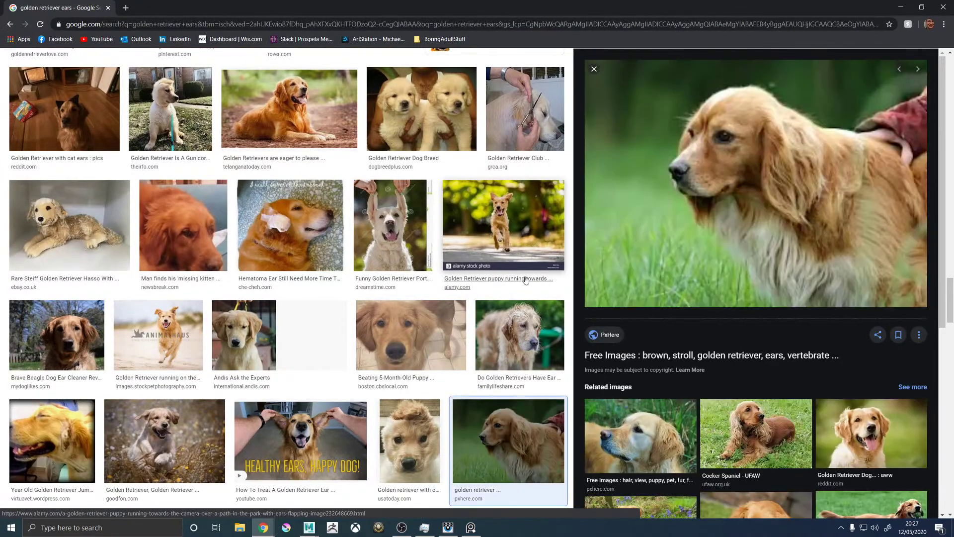
pyautogui.scroll(-5, 467, 282)
pyautogui.click(425, 422)
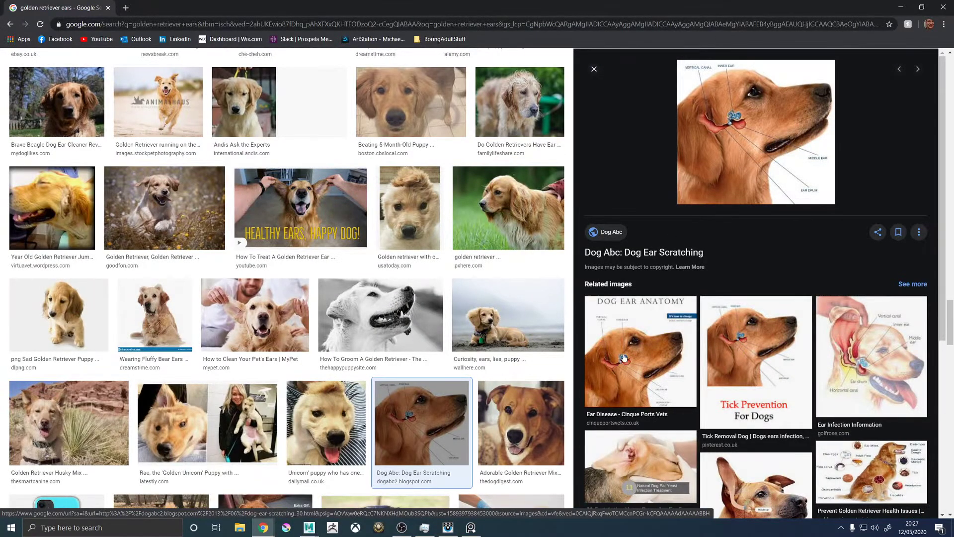
# Preview the CBS Boston golden retriever puppy photo and its related image "Your Children and Golden Retrievers"
pyautogui.scroll(-4, 405, 262)
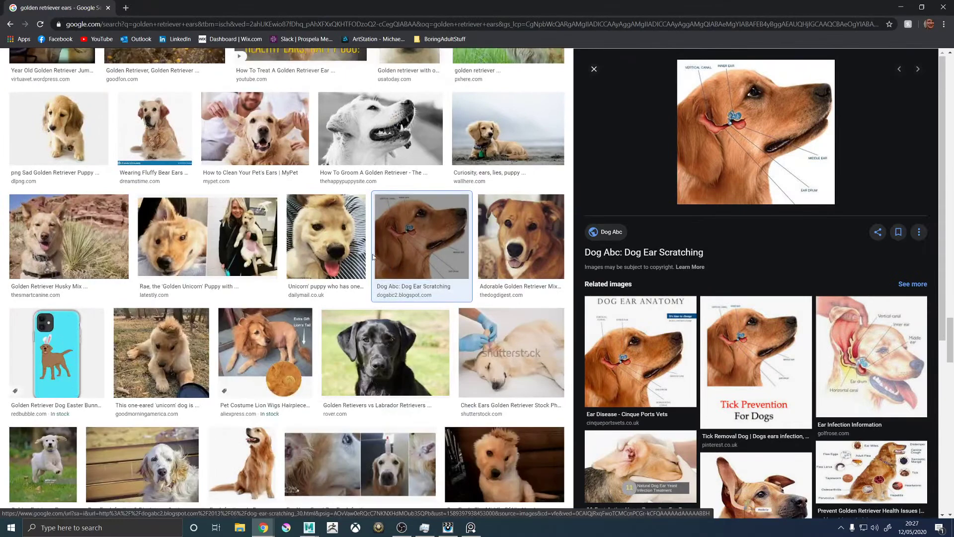
pyautogui.scroll(-15, 405, 262)
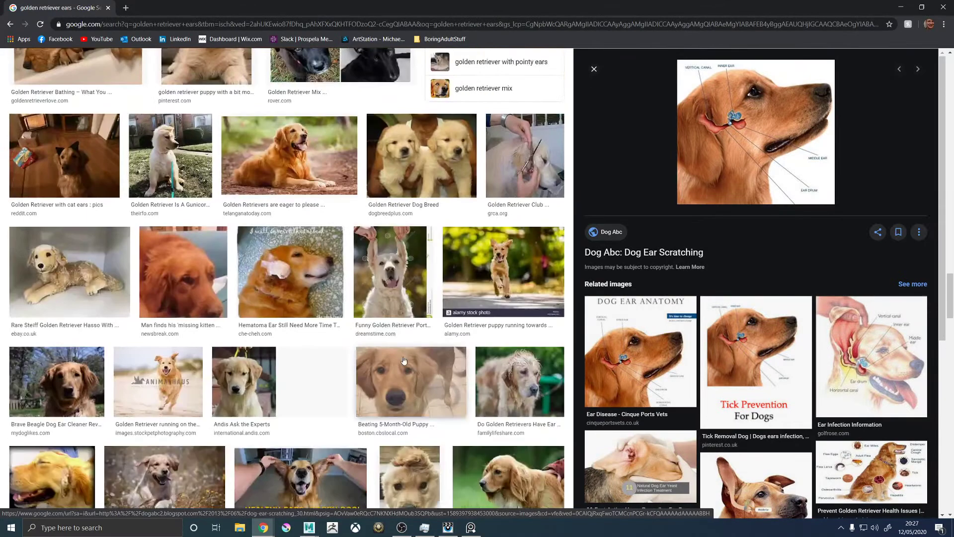
pyautogui.click(404, 360)
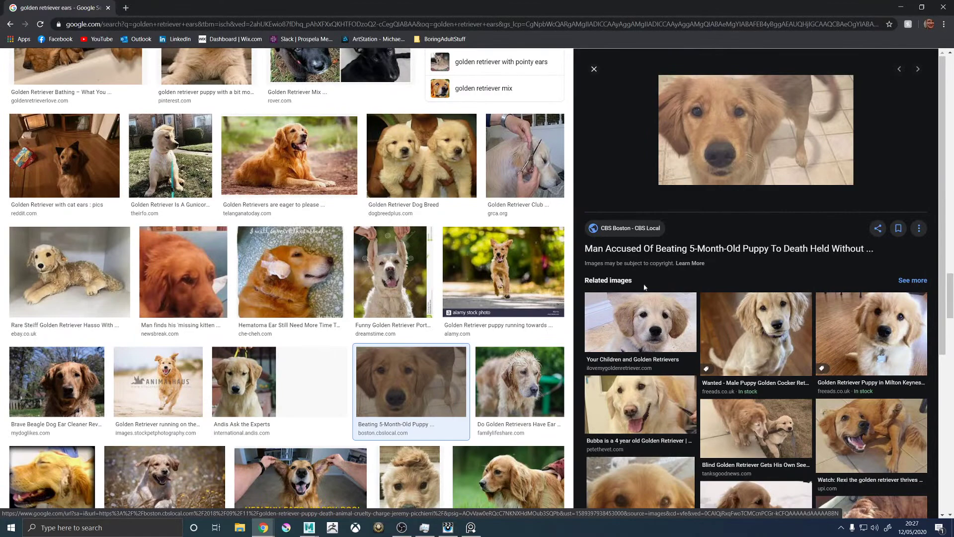
pyautogui.click(659, 324)
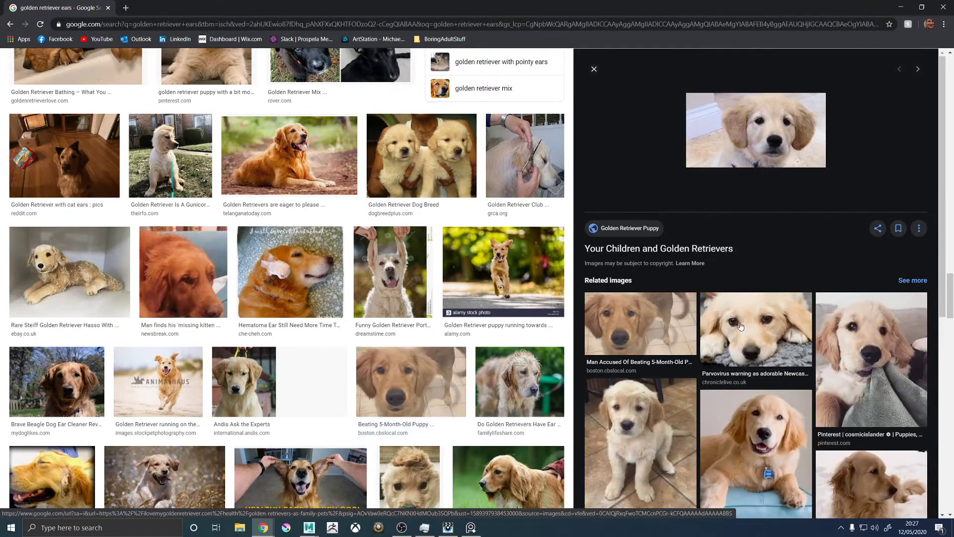
# Filter the golden retriever ear images to Large size and preview the Veterinary Institute of Integrative Medicine portrait
pyautogui.scroll(-20, 287, 182)
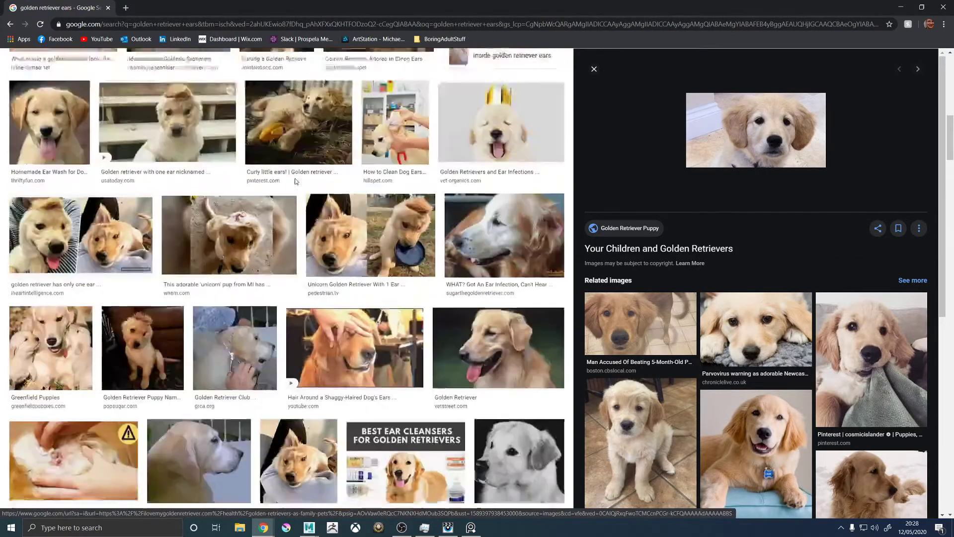
pyautogui.scroll(5, 294, 178)
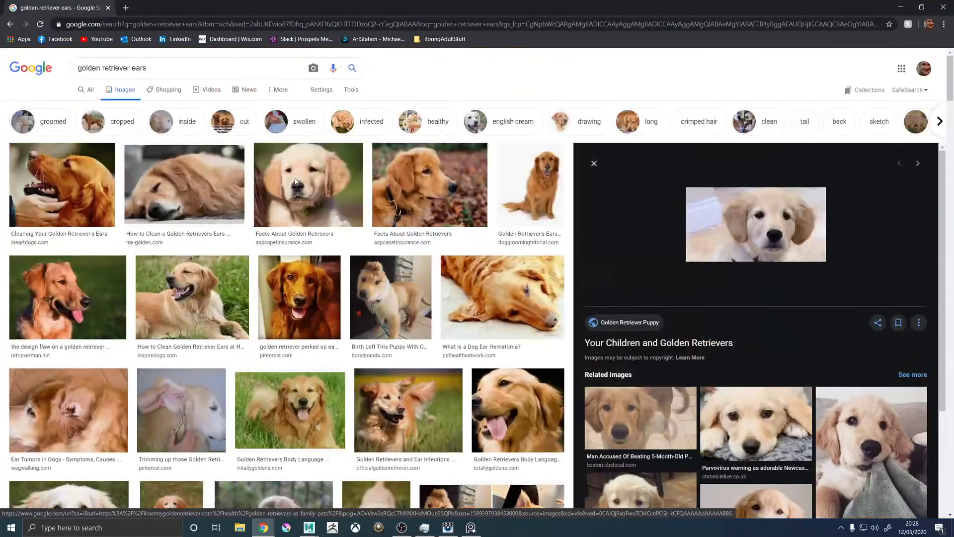
pyautogui.click(353, 90)
pyautogui.click(81, 106)
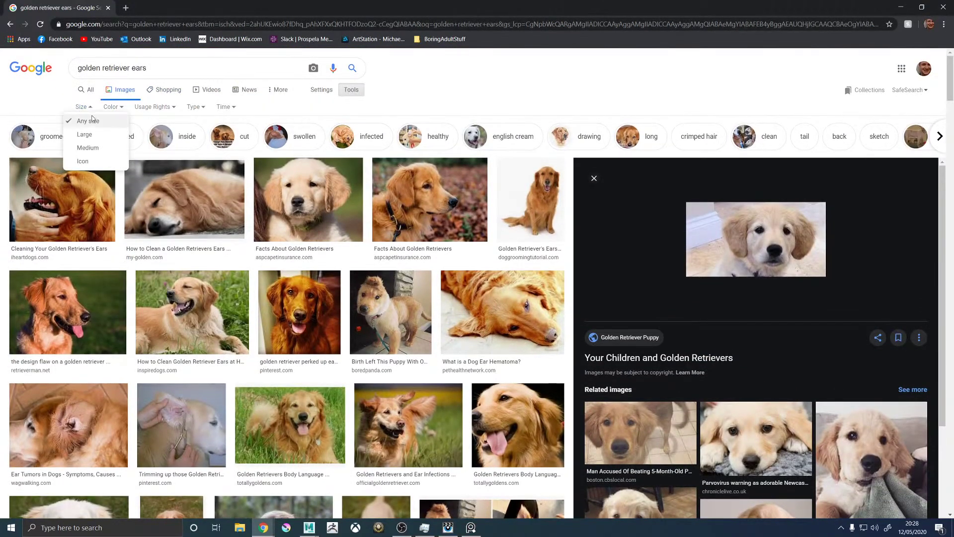
pyautogui.click(85, 134)
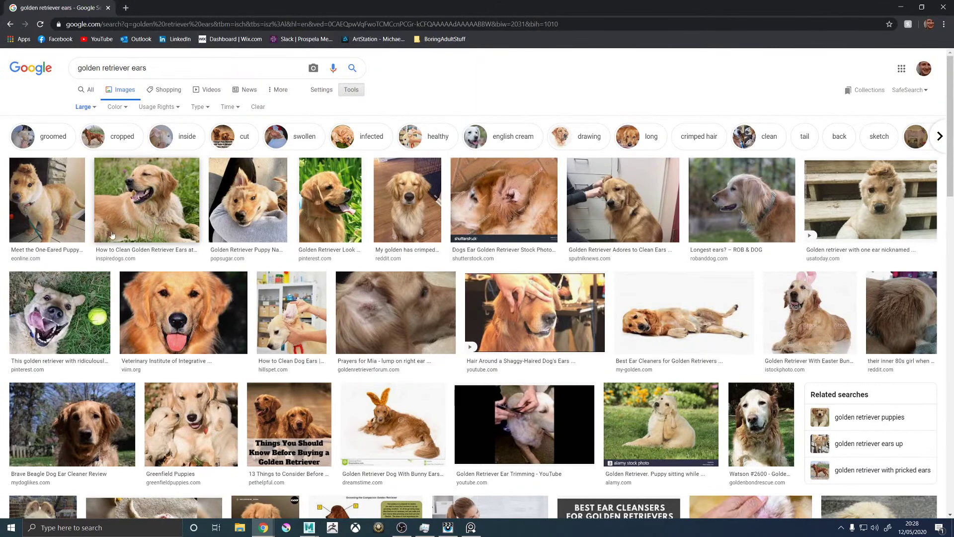
pyautogui.click(154, 316)
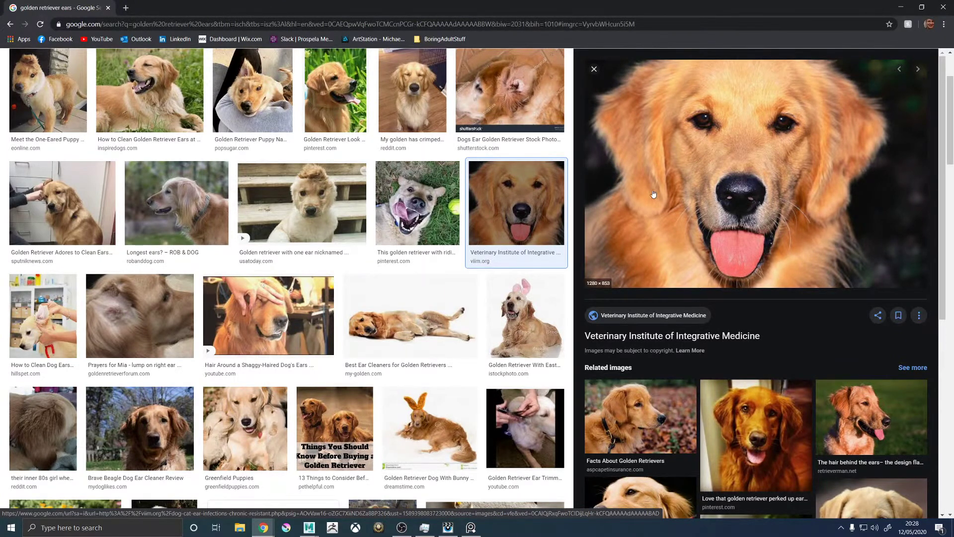
# Switch back to Maya and examine the creature's ear fur from several angles against the retriever references
pyautogui.click(900, 10)
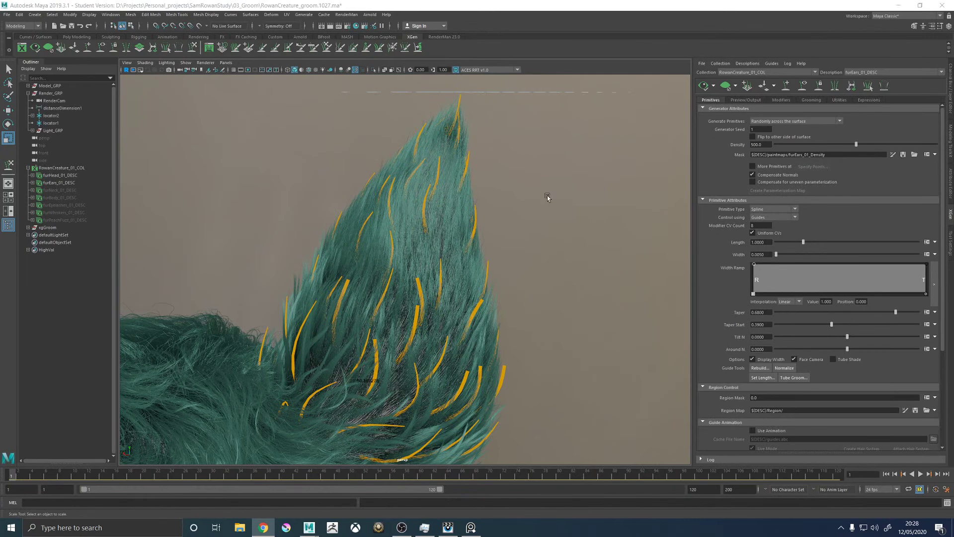
pyautogui.keyDown('alt'); pyautogui.moveTo(413, 237); pyautogui.dragTo(447, 238); pyautogui.keyUp('alt')
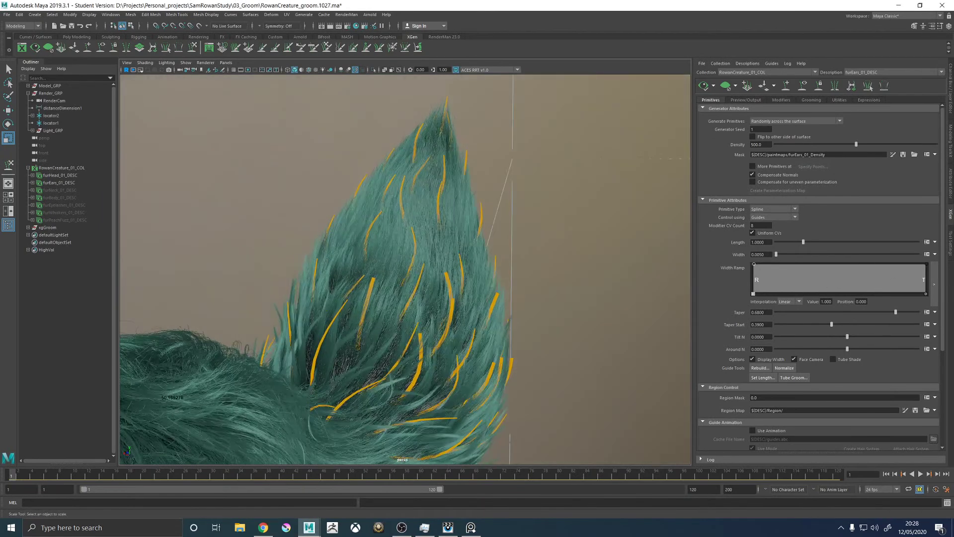
pyautogui.hotkey('alt', 'Tab')
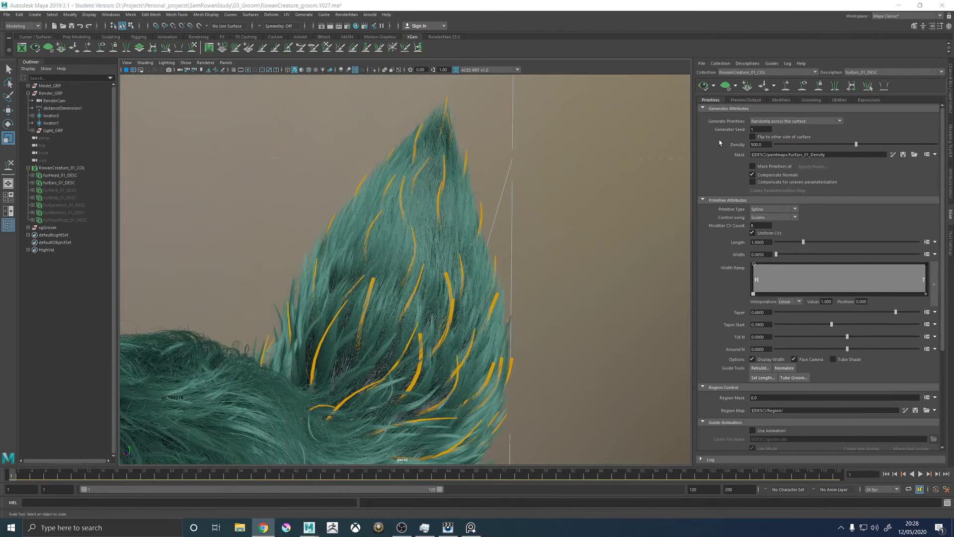
pyautogui.keyDown('alt'); pyautogui.moveTo(469, 201); pyautogui.dragTo(404, 195); pyautogui.keyUp('alt')
pyautogui.keyDown('alt'); pyautogui.moveTo(398, 196); pyautogui.dragTo(474, 180, button='right'); pyautogui.keyUp('alt')
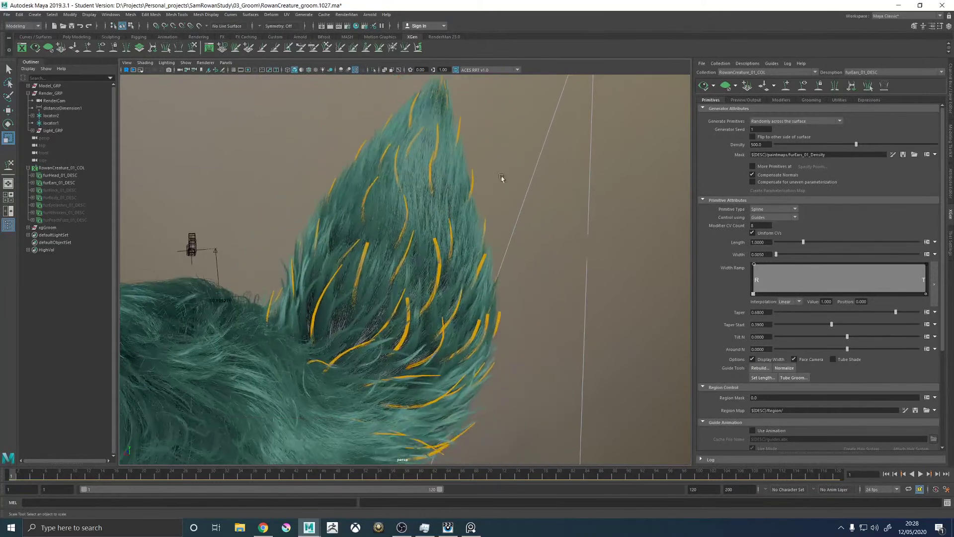
# Disable the Cut1, Noise1 and clumping modifiers of the ear fur and update the XGen preview
pyautogui.click(781, 100)
pyautogui.click(705, 129)
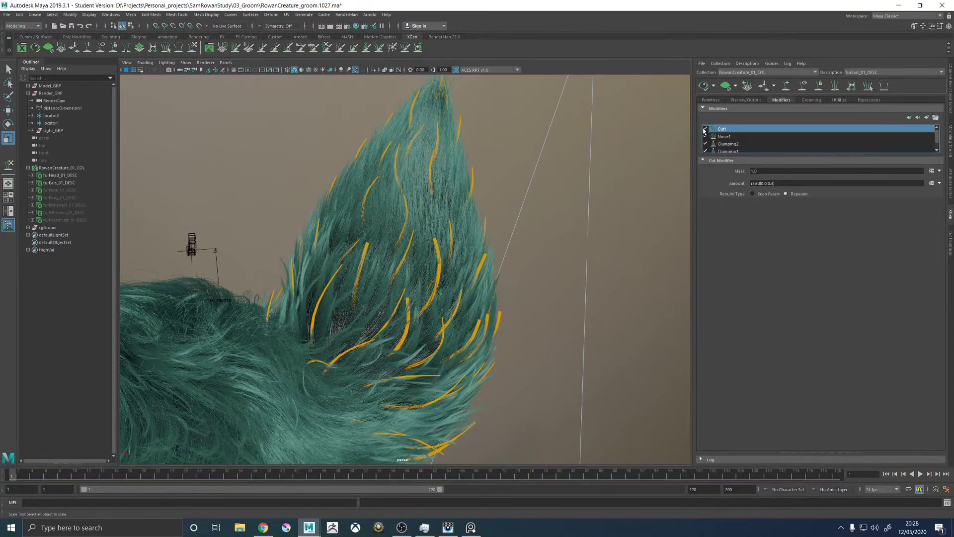
pyautogui.click(703, 86)
pyautogui.keyDown('alt'); pyautogui.moveTo(516, 202); pyautogui.dragTo(551, 228); pyautogui.keyUp('alt')
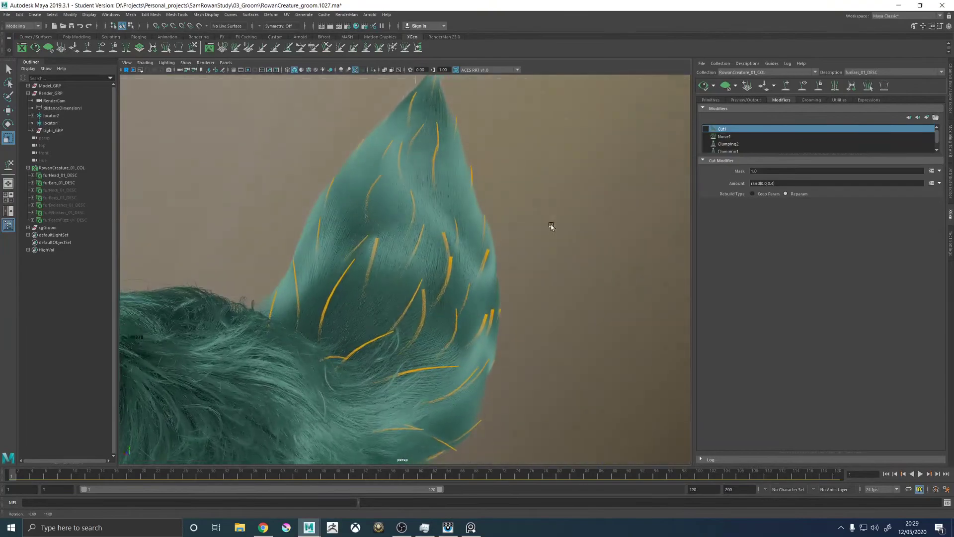
# Re-enable the Clumping1 and Clumping2 modifiers on the ear fur and inspect the clumps on the ear
pyautogui.keyDown('alt'); pyautogui.moveTo(530, 169); pyautogui.dragTo(488, 242, button='right'); pyautogui.keyUp('alt')
pyautogui.keyDown('alt'); pyautogui.moveTo(488, 242); pyautogui.dragTo(603, 233); pyautogui.keyUp('alt')
pyautogui.scroll(-1, 714, 149)
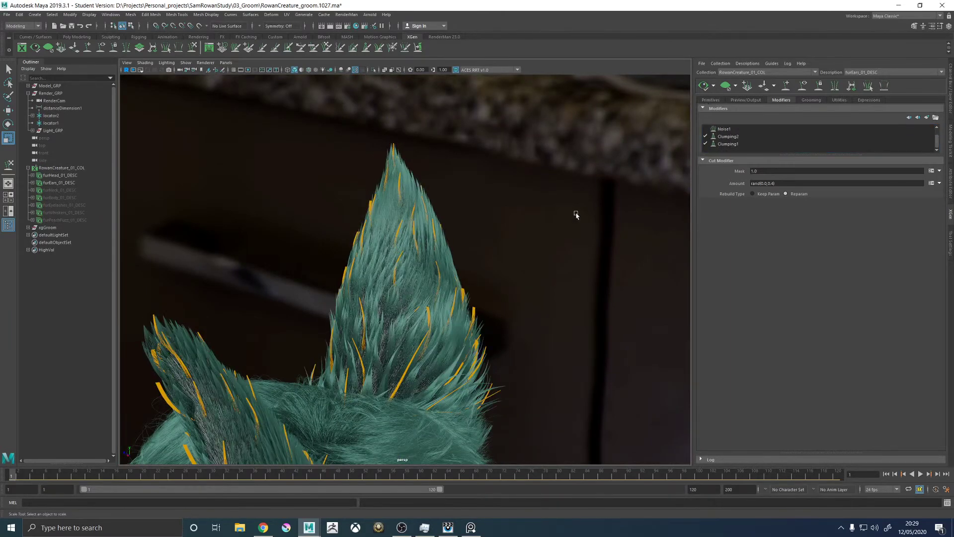
pyautogui.keyDown('alt'); pyautogui.moveTo(555, 235); pyautogui.dragTo(492, 233); pyautogui.keyUp('alt')
pyautogui.keyDown('alt'); pyautogui.moveTo(491, 233); pyautogui.dragTo(561, 286, button='right'); pyautogui.keyUp('alt')
# Review the ear fur's Clumping2 and Clumping1 settings and examine the clump size and distribution across the ear
pyautogui.click(740, 139)
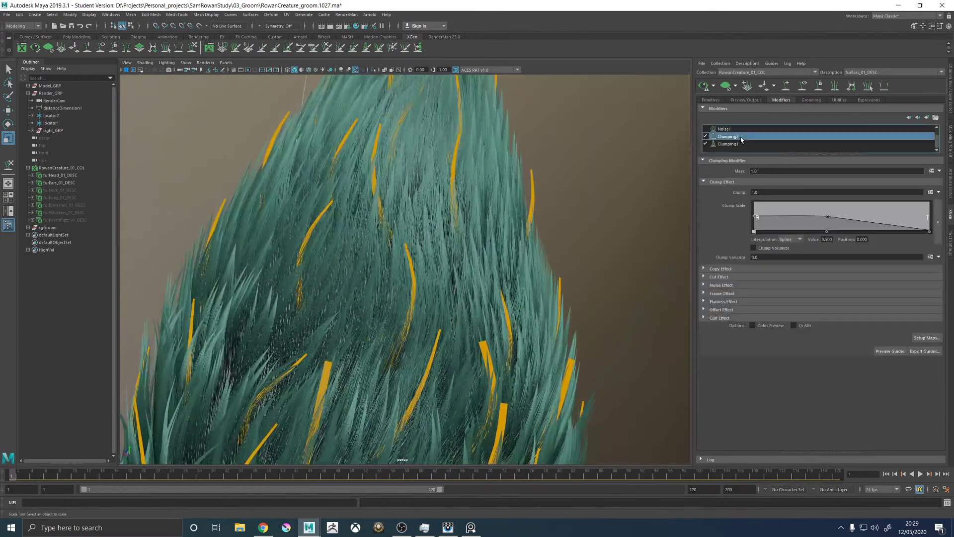
pyautogui.click(727, 144)
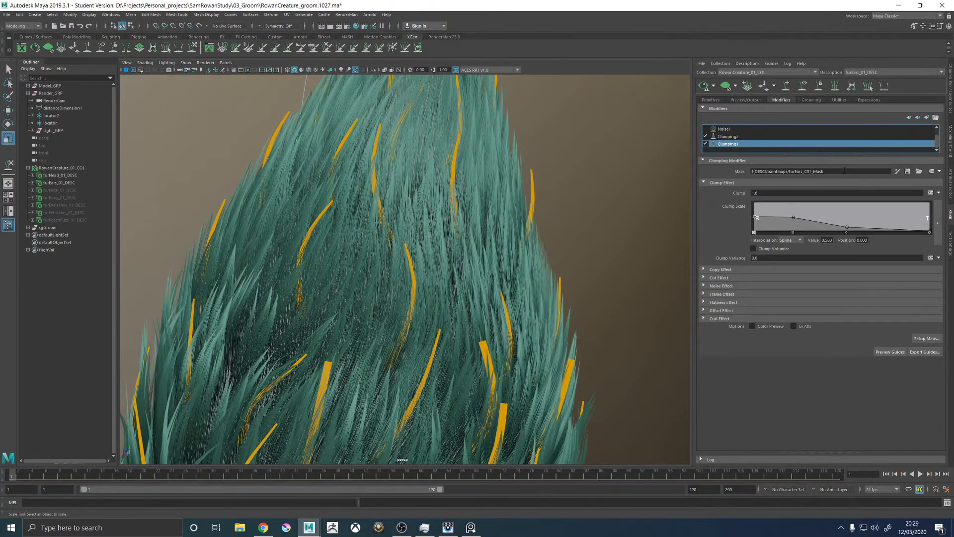
pyautogui.keyDown('alt'); pyautogui.moveTo(402, 250); pyautogui.dragTo(527, 271); pyautogui.keyUp('alt')
pyautogui.keyDown('alt'); pyautogui.moveTo(336, 373); pyautogui.dragTo(407, 260); pyautogui.keyUp('alt')
pyautogui.keyDown('alt'); pyautogui.moveTo(407, 260); pyautogui.dragTo(512, 256, button='right'); pyautogui.keyUp('alt')
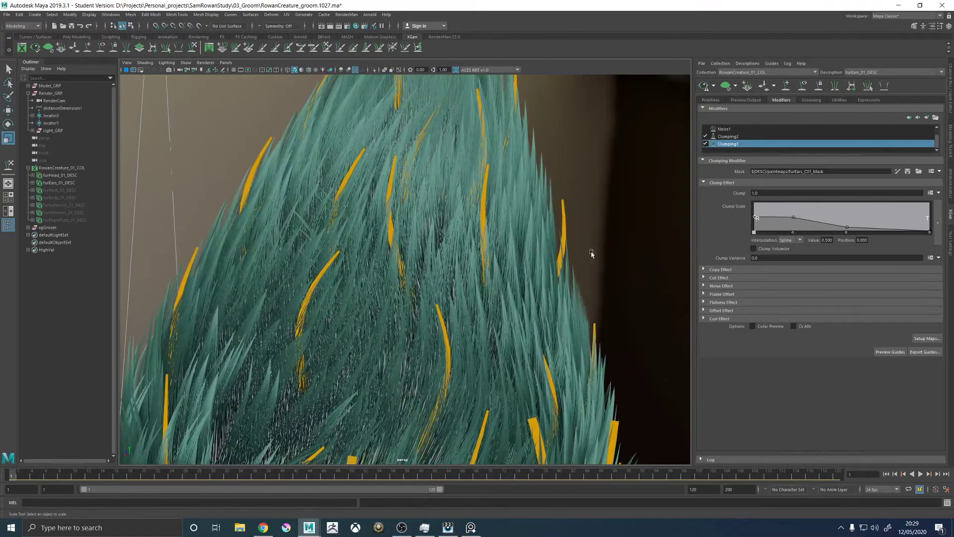
pyautogui.scroll(-10, 447, 234)
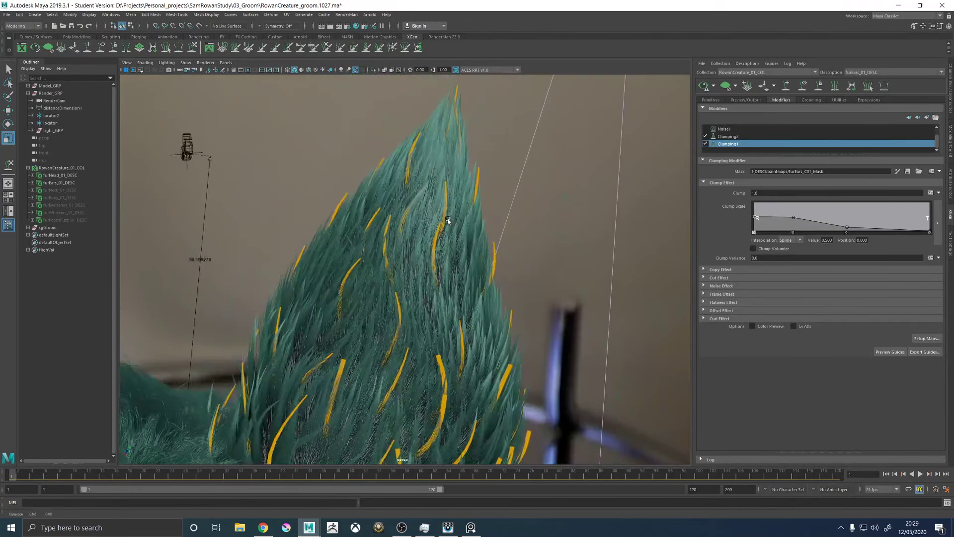
pyautogui.scroll(5, 449, 257)
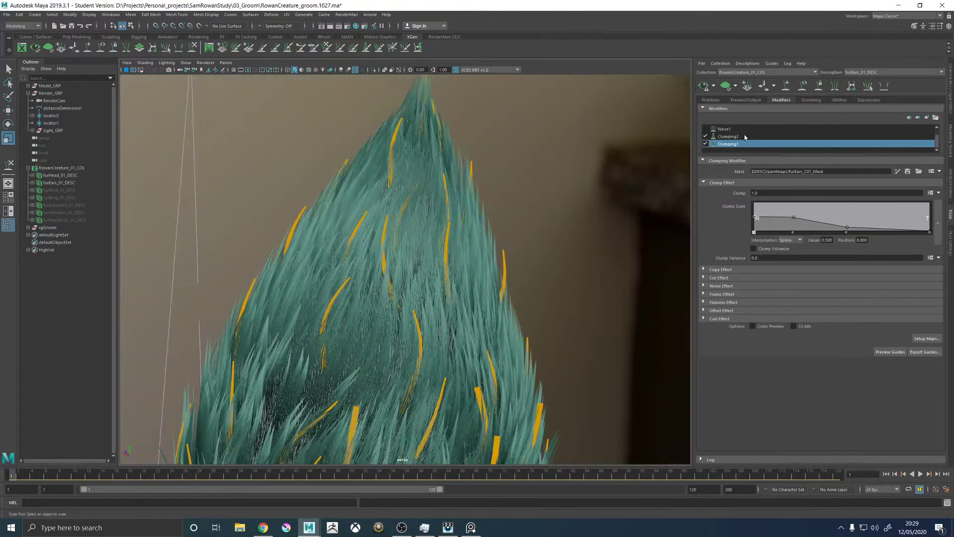
# Regenerate the ear fur's Clumping2 maps with density 64 and mask 0.8, save them and update the XGen preview
pyautogui.click(729, 136)
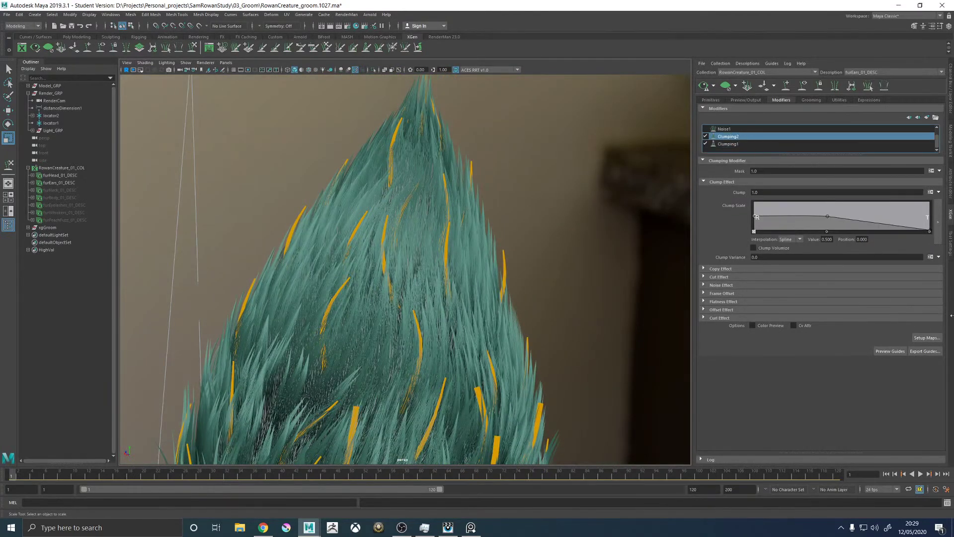
pyautogui.click(923, 338)
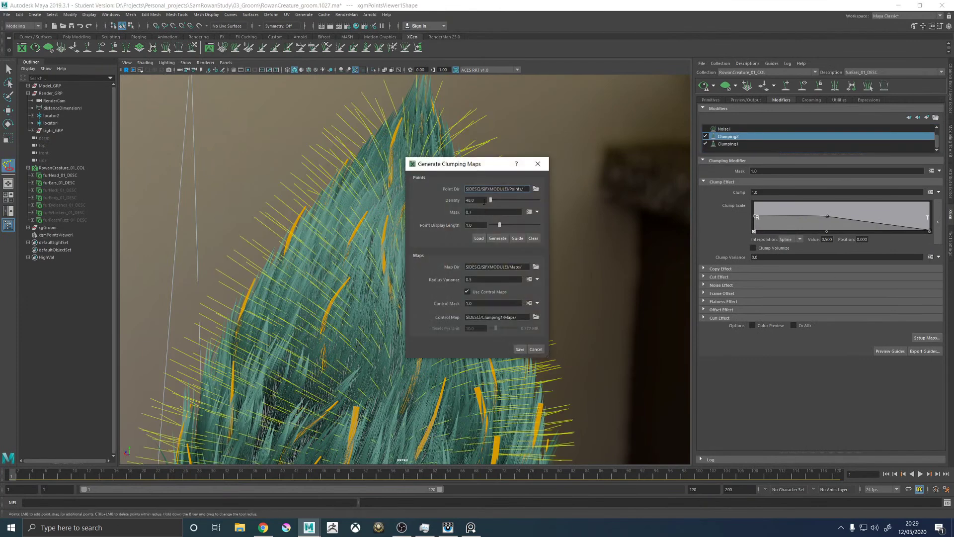
pyautogui.write('64')
pyautogui.click(499, 238)
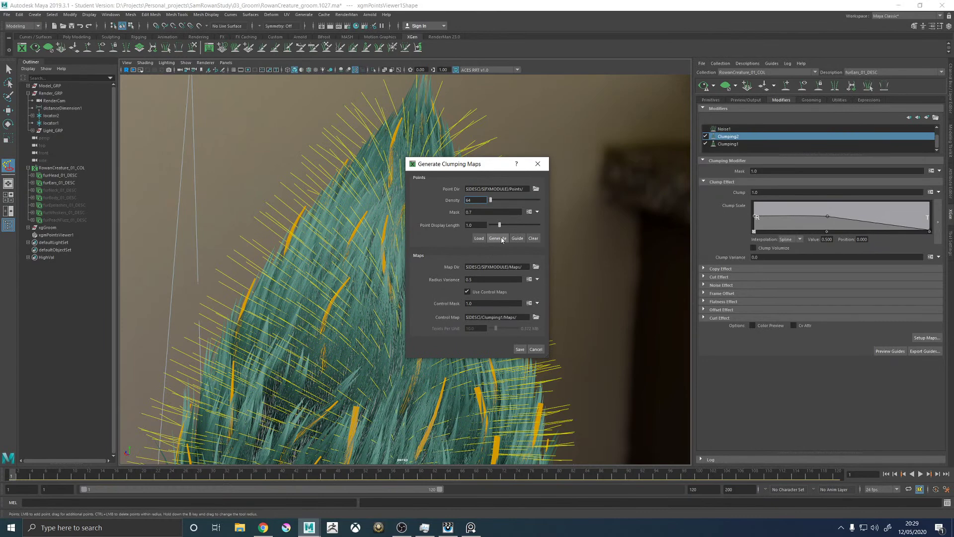
pyautogui.click(480, 213)
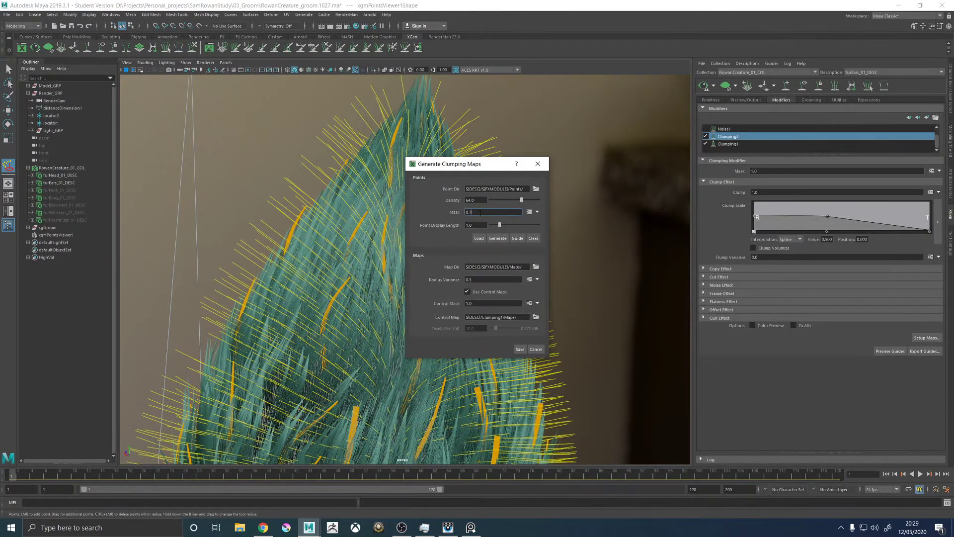
pyautogui.write('8')
pyautogui.press('Return')
pyautogui.click(498, 238)
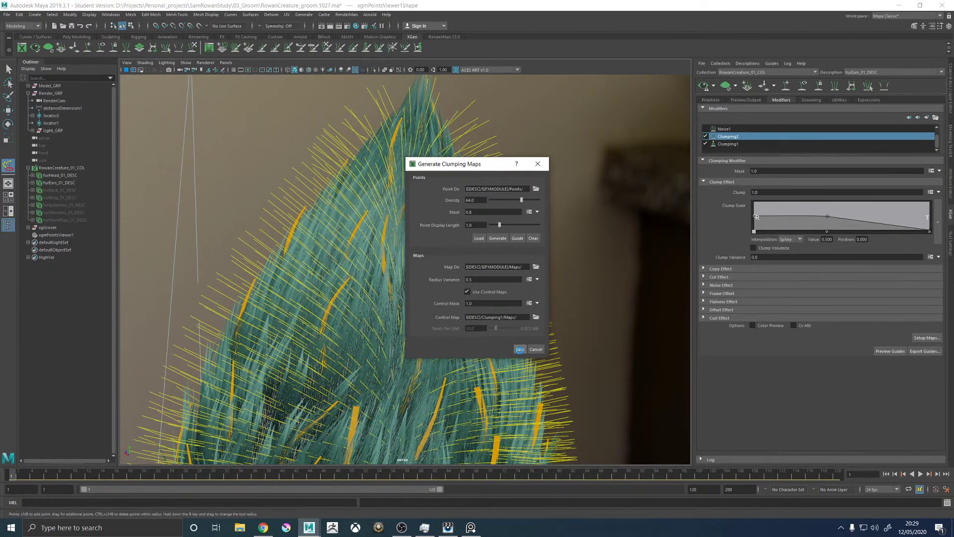
pyautogui.click(519, 349)
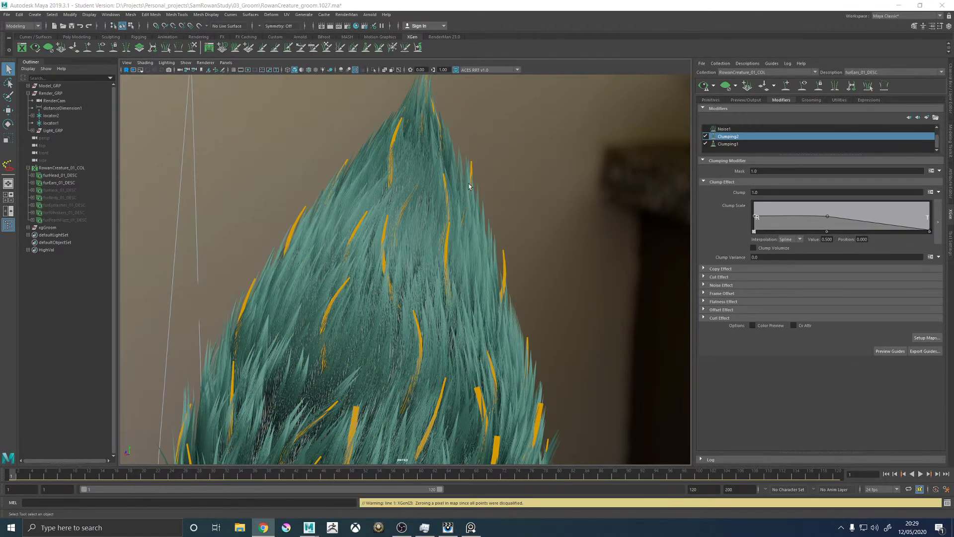
pyautogui.click(704, 86)
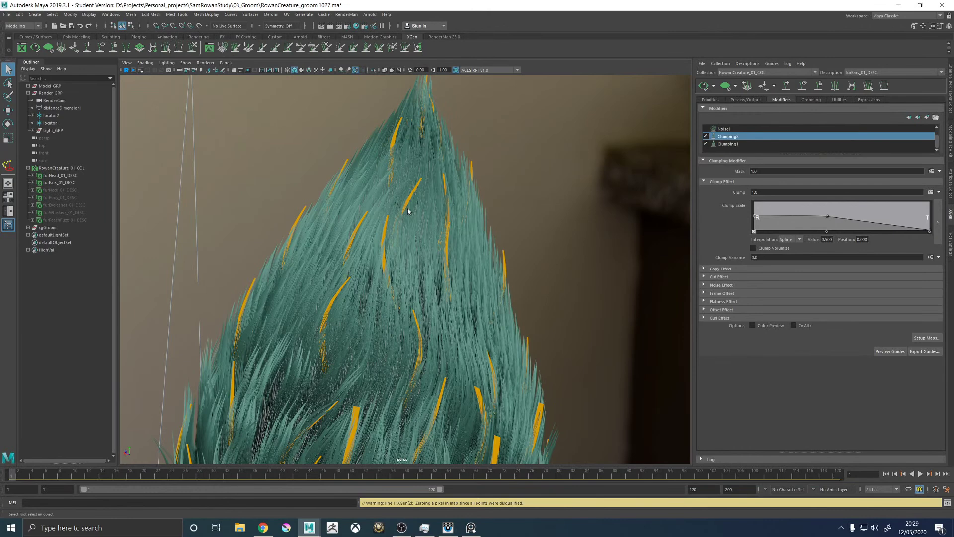
# Regenerate and save the ear fur's Clumping2 maps with the point density set to 80
pyautogui.keyDown('alt'); pyautogui.moveTo(398, 214); pyautogui.dragTo(412, 231); pyautogui.keyUp('alt')
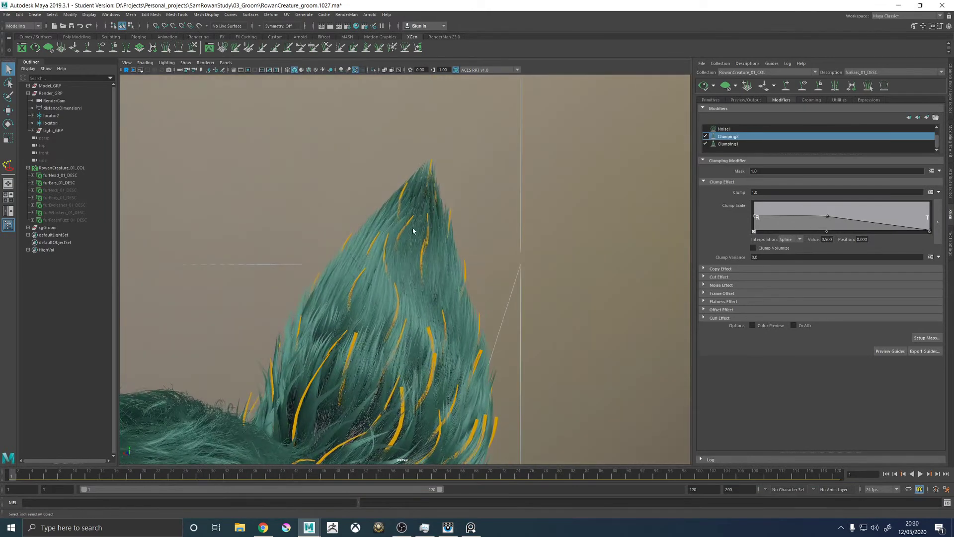
pyautogui.scroll(5, 421, 225)
pyautogui.keyDown('alt'); pyautogui.moveTo(464, 230); pyautogui.dragTo(433, 191, button='middle'); pyautogui.keyUp('alt')
pyautogui.keyDown('alt'); pyautogui.moveTo(433, 191); pyautogui.dragTo(449, 247); pyautogui.keyUp('alt')
pyautogui.keyDown('alt'); pyautogui.moveTo(477, 280); pyautogui.dragTo(390, 226); pyautogui.keyUp('alt')
pyautogui.keyDown('alt'); pyautogui.moveTo(429, 236); pyautogui.dragTo(454, 242); pyautogui.keyUp('alt')
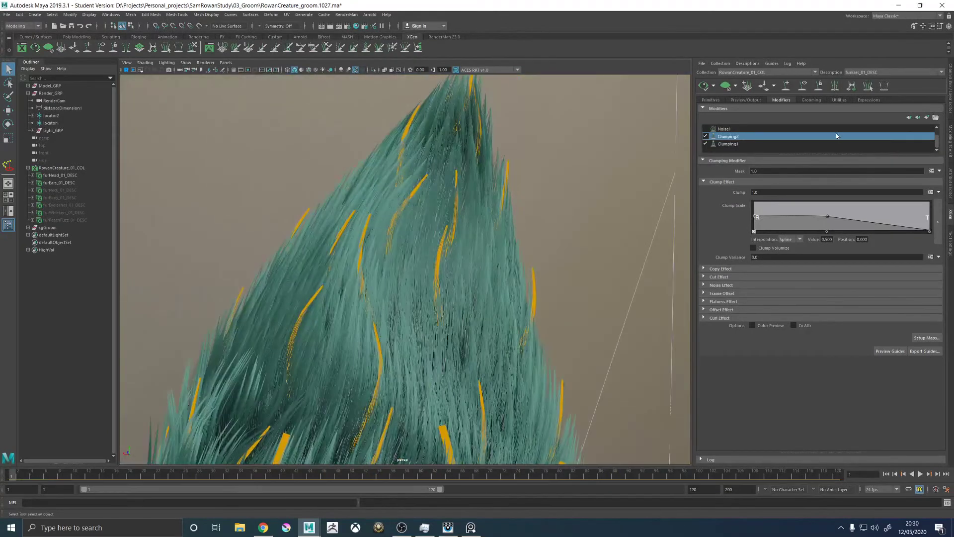
pyautogui.click(926, 337)
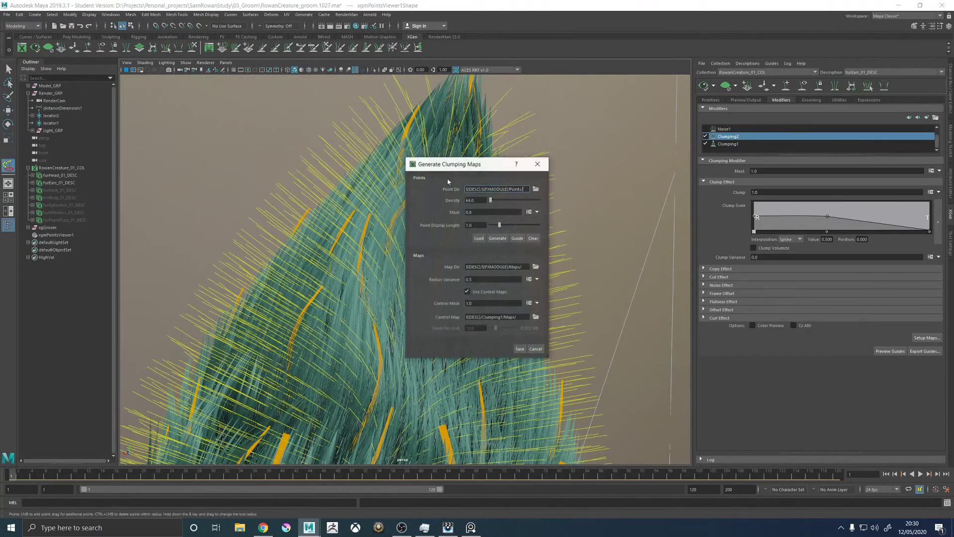
pyautogui.write('80')
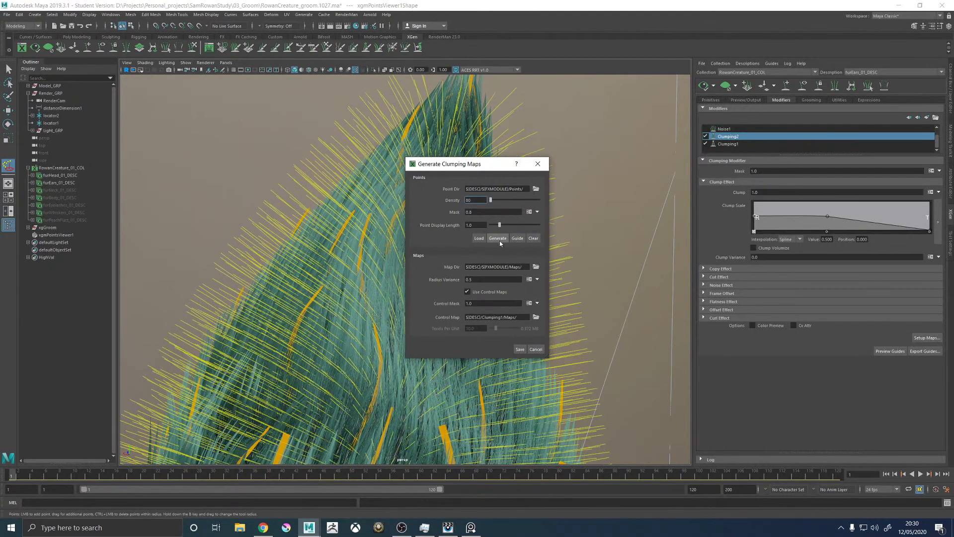
pyautogui.click(520, 350)
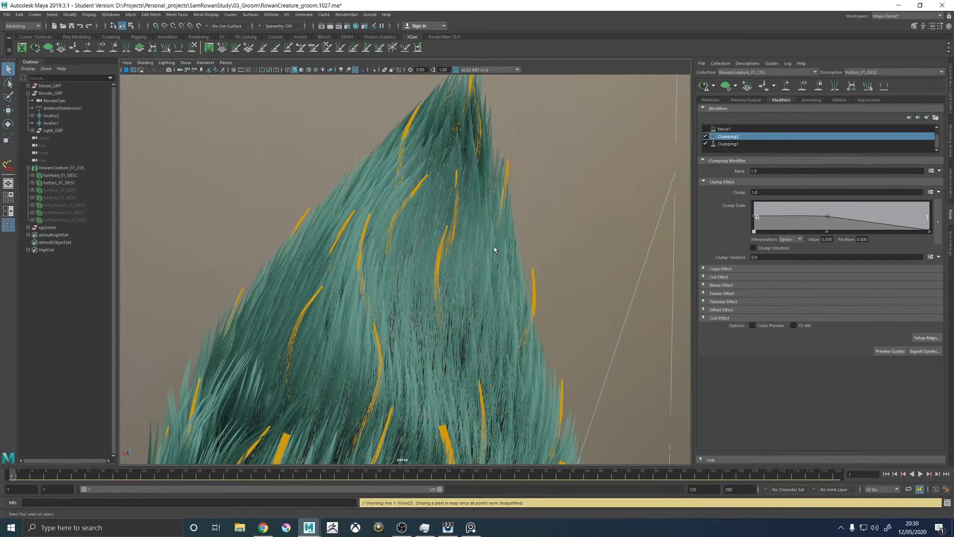
# Remove the middle point from the Clumping2 clump scale curve of the ear fur
pyautogui.keyDown('alt'); pyautogui.moveTo(408, 202); pyautogui.dragTo(348, 245); pyautogui.keyUp('alt')
pyautogui.keyDown('alt'); pyautogui.moveTo(348, 245); pyautogui.dragTo(444, 251, button='right'); pyautogui.keyUp('alt')
pyautogui.keyDown('alt'); pyautogui.moveTo(444, 251); pyautogui.dragTo(478, 199); pyautogui.keyUp('alt')
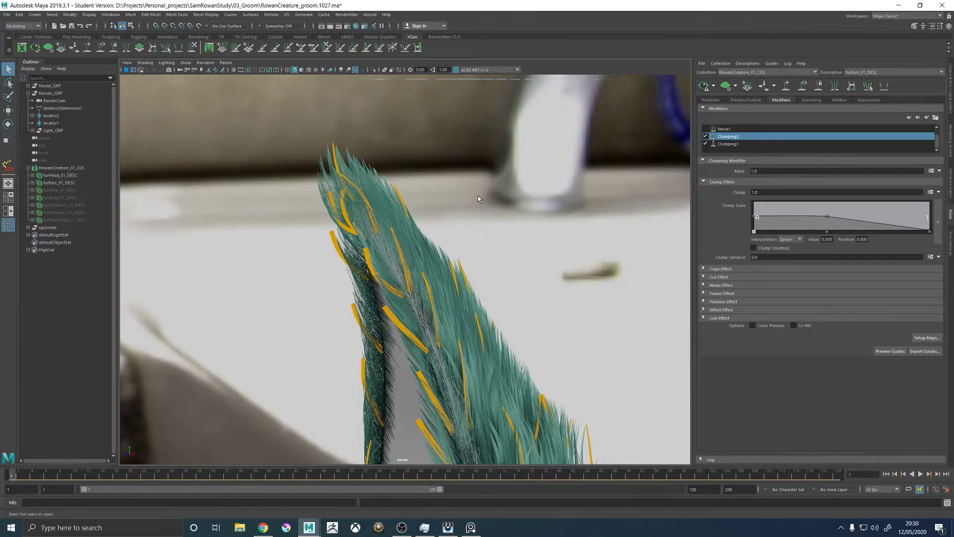
pyautogui.keyDown('alt'); pyautogui.moveTo(490, 212); pyautogui.dragTo(509, 222); pyautogui.keyUp('alt')
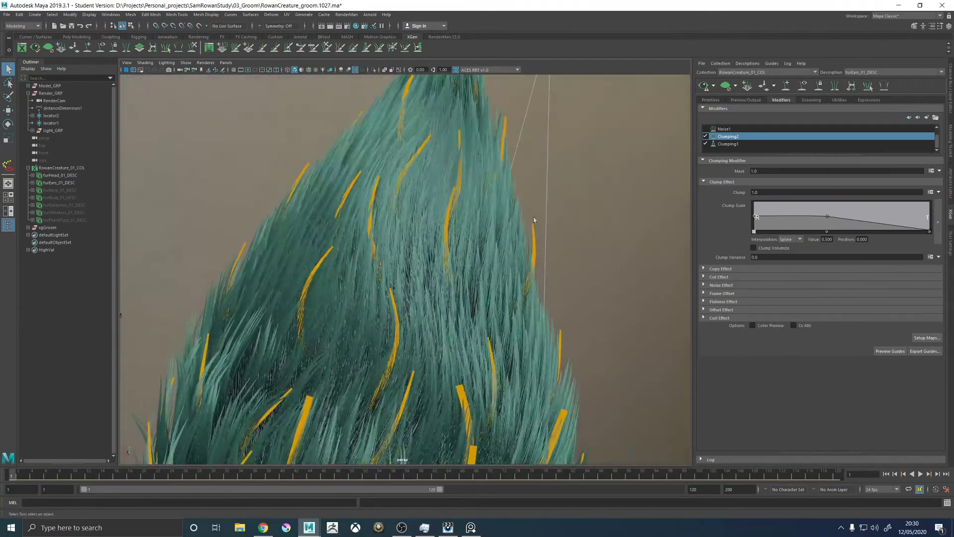
pyautogui.click(828, 232)
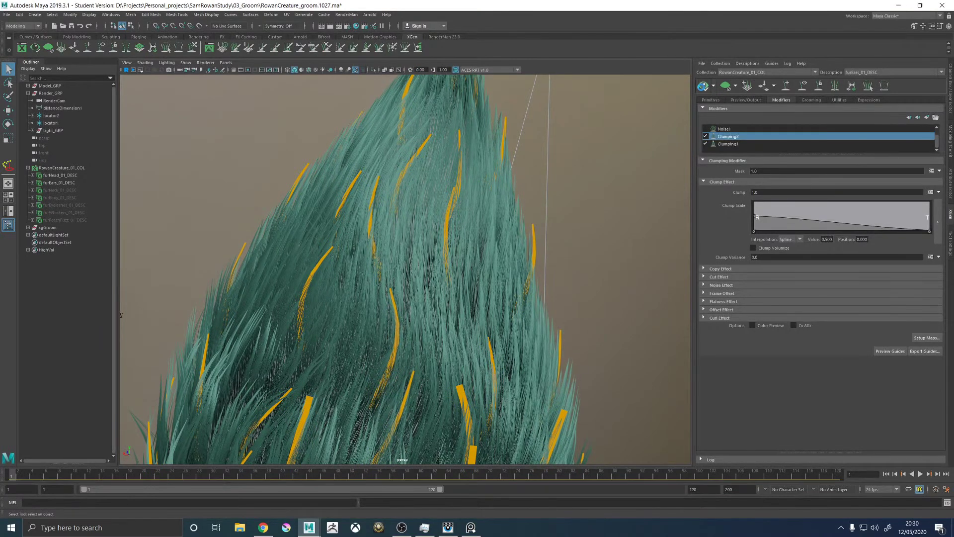
# Try two extra points on the Clumping2 clump scale curve, the second at value 0.224 and position 0.437, and remove both
pyautogui.keyDown('alt'); pyautogui.moveTo(384, 164); pyautogui.dragTo(596, 234); pyautogui.keyUp('alt')
pyautogui.click(788, 215)
pyautogui.click(829, 223)
pyautogui.moveTo(829, 225); pyautogui.dragTo(831, 224)
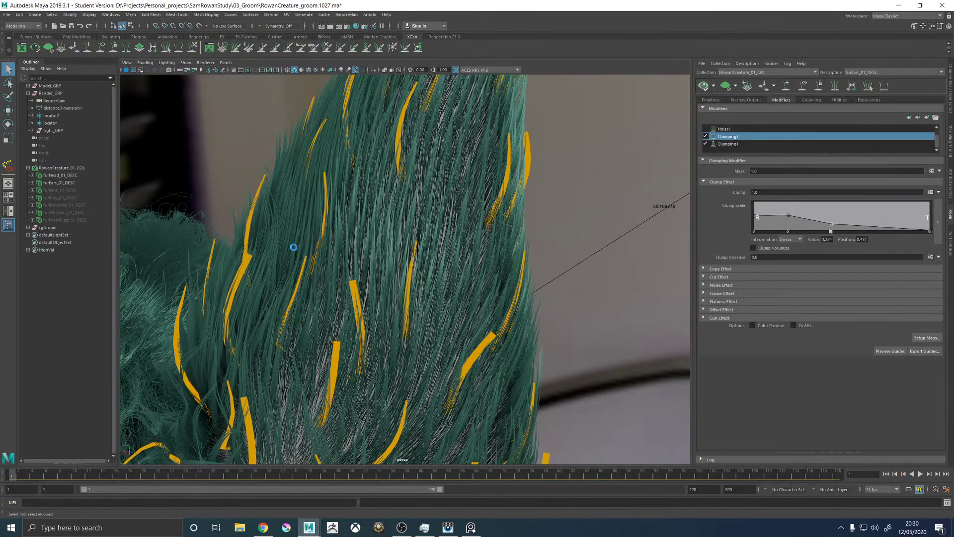
pyautogui.scroll(-5, 284, 222)
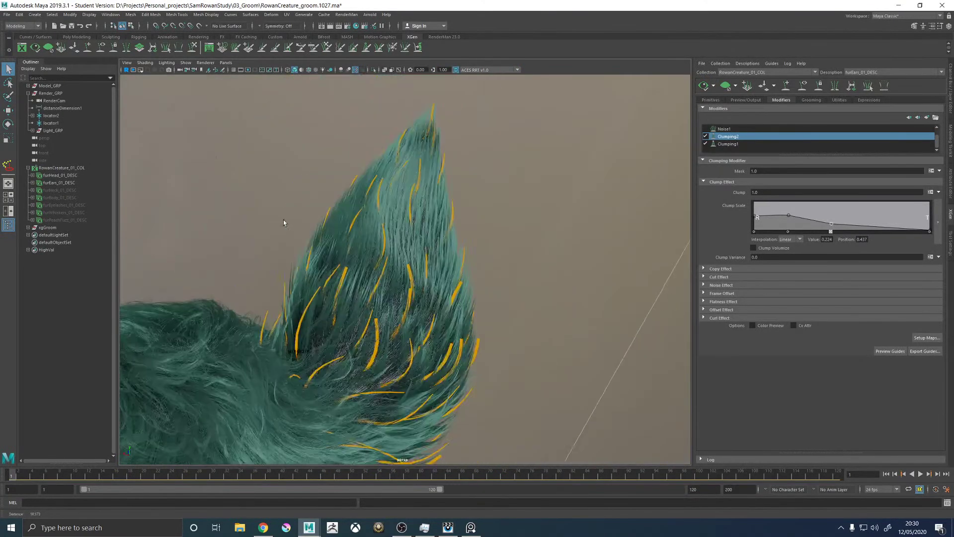
pyautogui.scroll(-1, 283, 222)
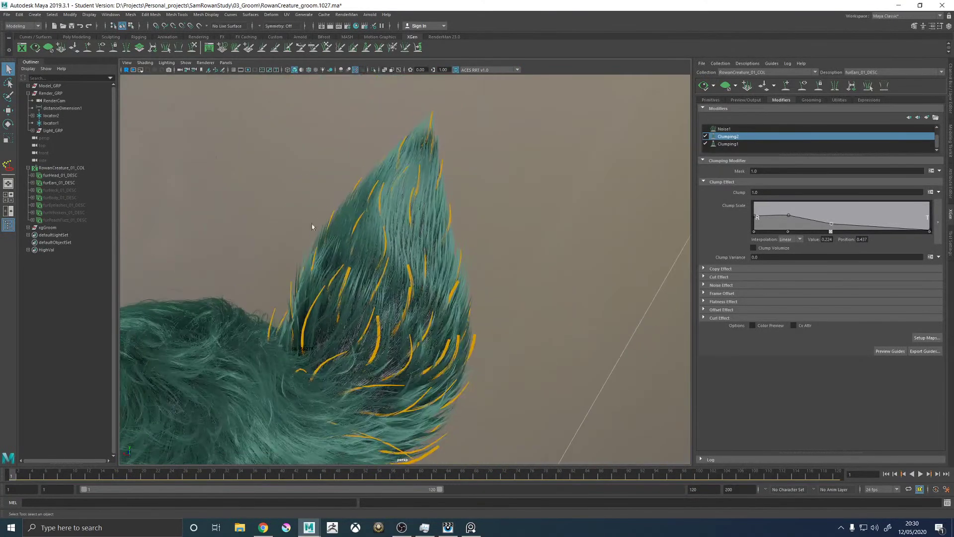
pyautogui.click(789, 232)
pyautogui.click(831, 232)
# Open the furHead_01_DESC description and copy the percentage mask expression of its Noise2 modifier
pyautogui.click(849, 73)
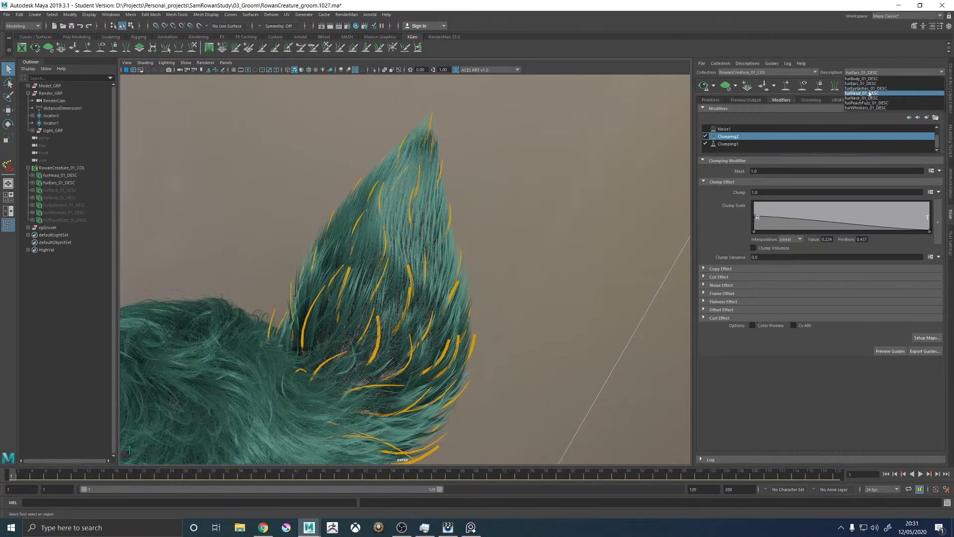
pyautogui.click(861, 94)
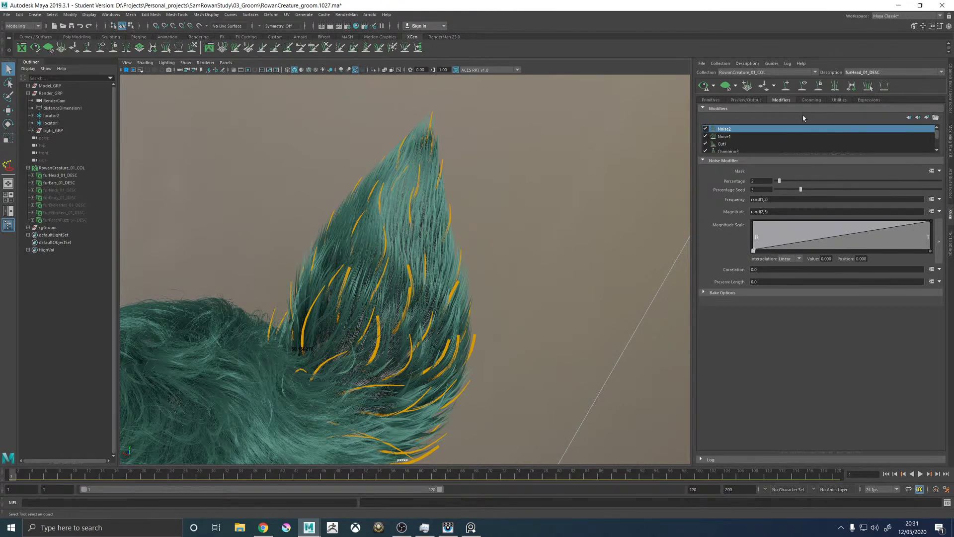
pyautogui.keyDown('alt'); pyautogui.moveTo(518, 198); pyautogui.dragTo(582, 191); pyautogui.keyUp('alt')
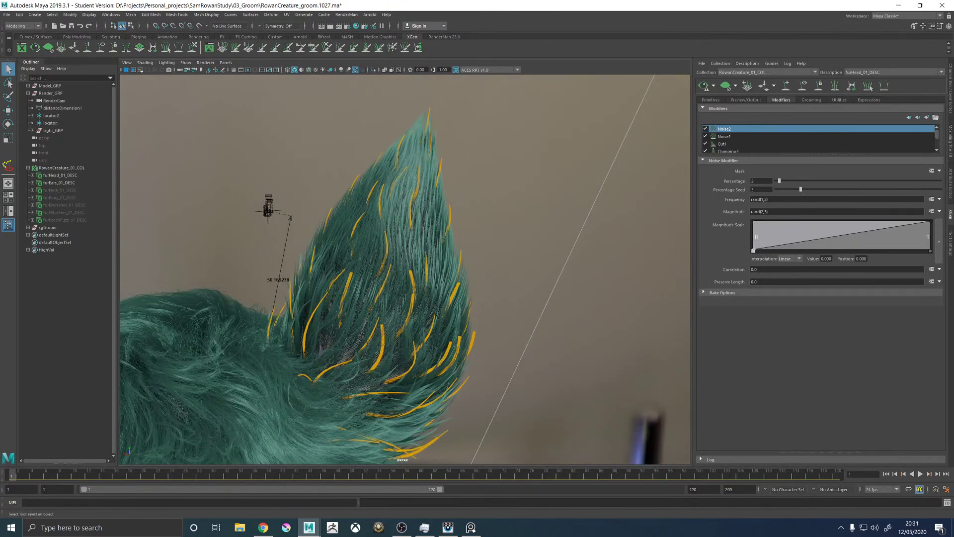
pyautogui.keyDown('alt'); pyautogui.moveTo(524, 206); pyautogui.dragTo(499, 222, button='right'); pyautogui.keyUp('alt')
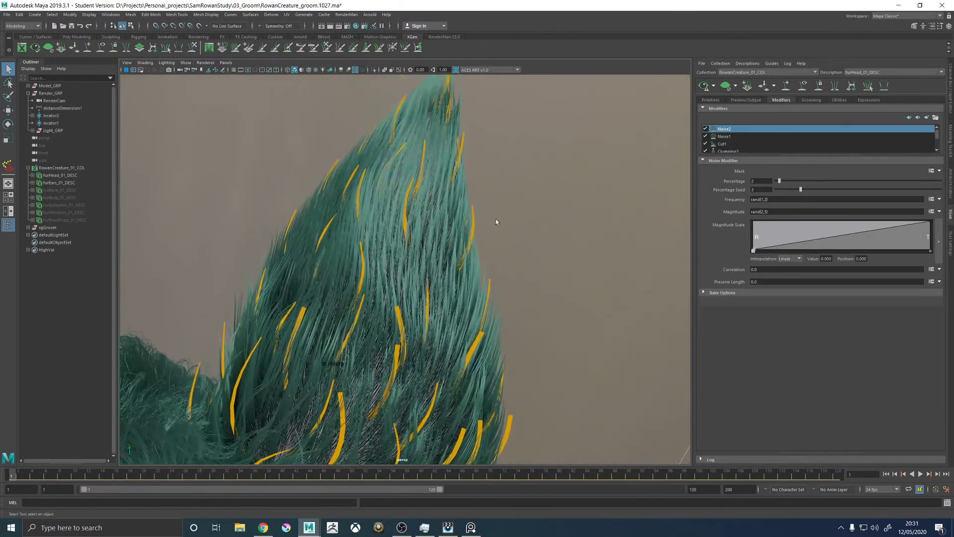
pyautogui.click(931, 170)
pyautogui.click(431, 282)
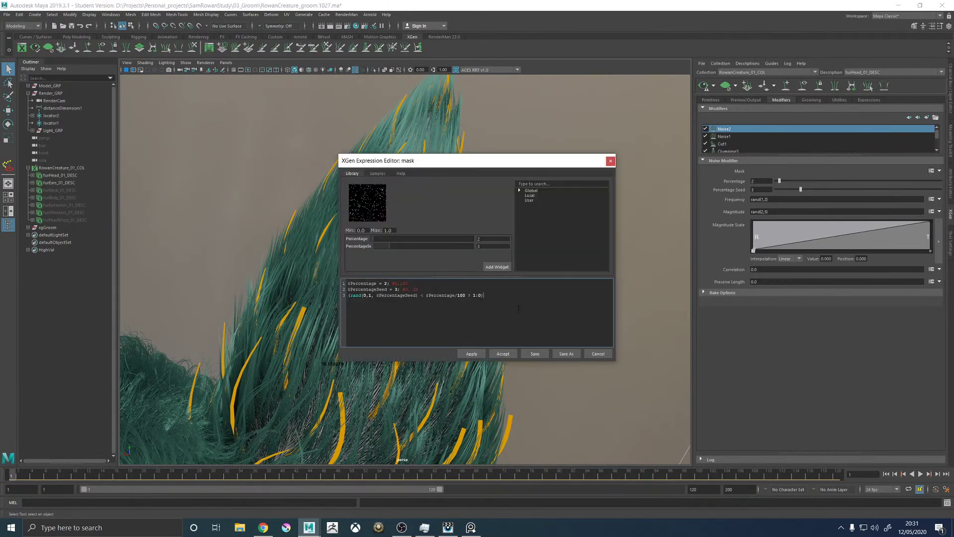
pyautogui.hotkey('ctrl', 'a')
pyautogui.hotkey('ctrl', 'c')
pyautogui.click(495, 354)
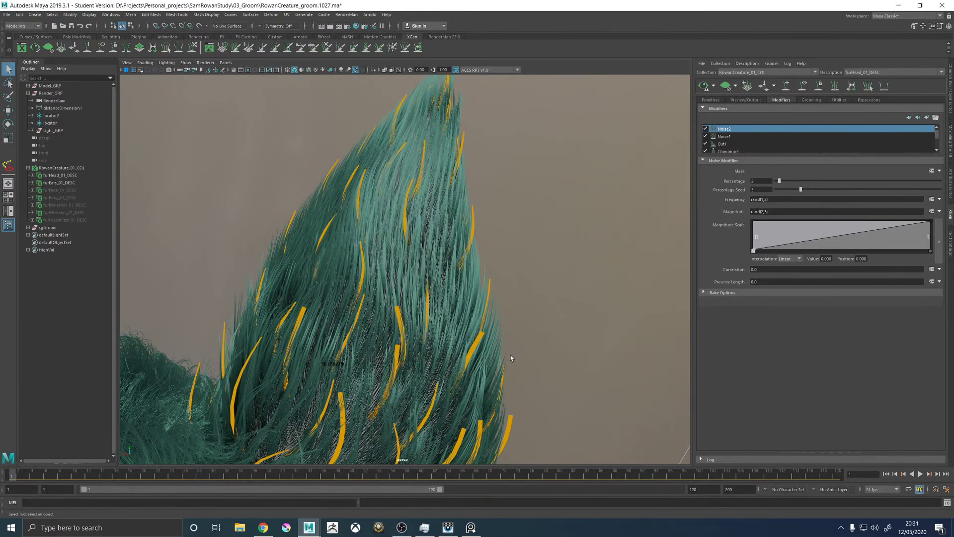
# Return to furEars_01_DESC and replace the Clumping2 mask with the copied percentage expression
pyautogui.click(870, 73)
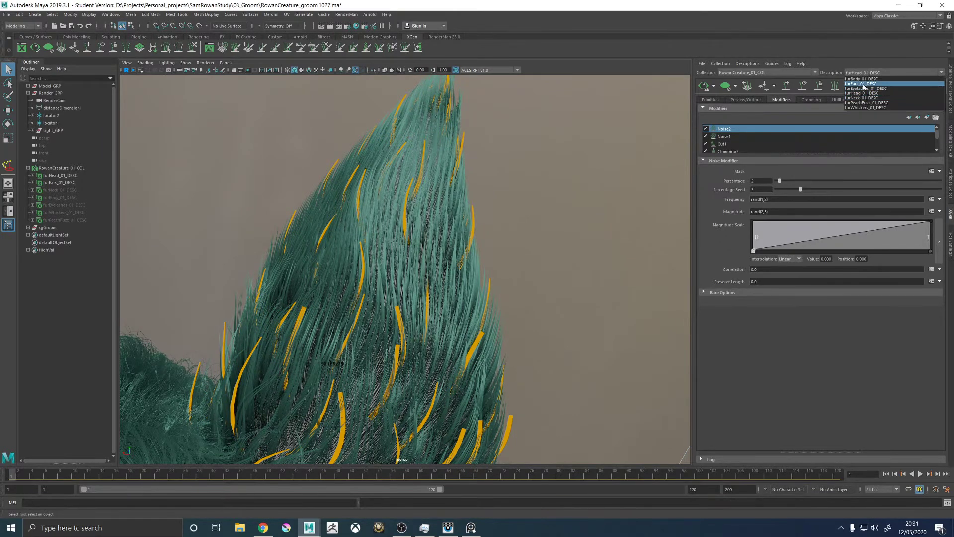
pyautogui.click(866, 84)
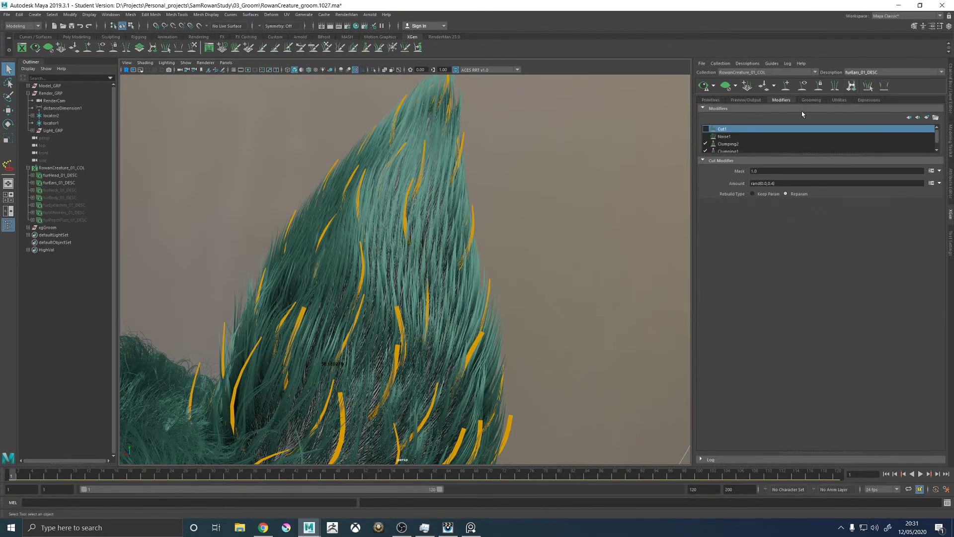
pyautogui.click(729, 144)
pyautogui.click(931, 170)
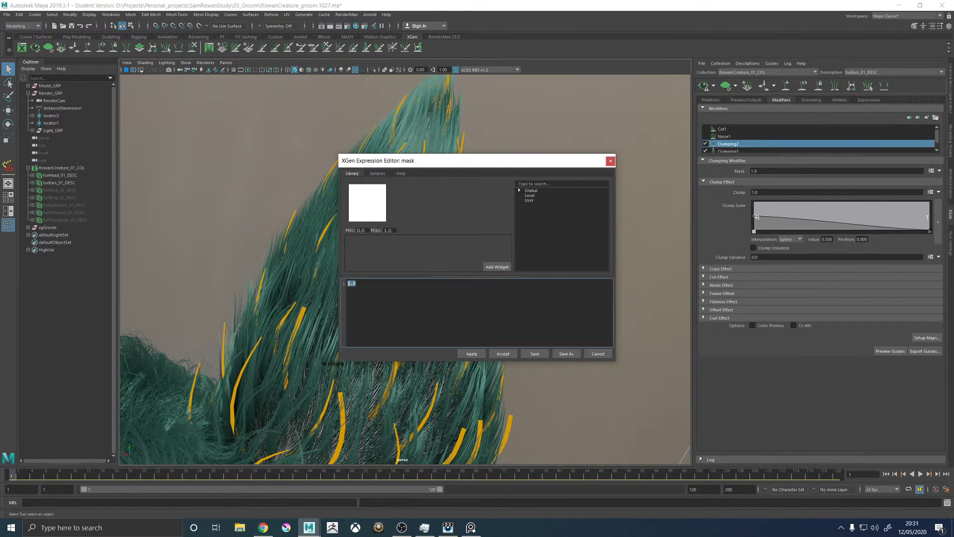
pyautogui.hotkey('ctrl', 'v')
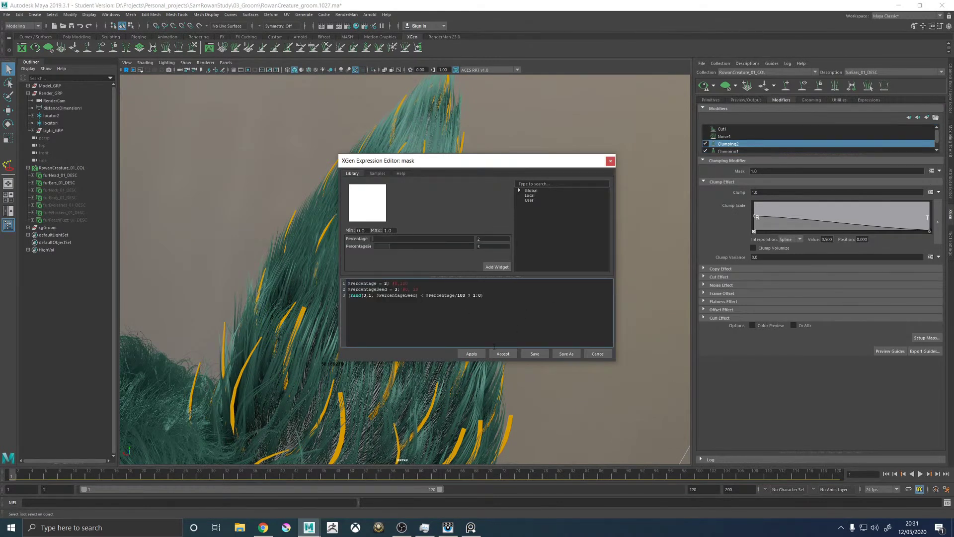
pyautogui.click(471, 354)
pyautogui.click(500, 353)
pyautogui.click(501, 354)
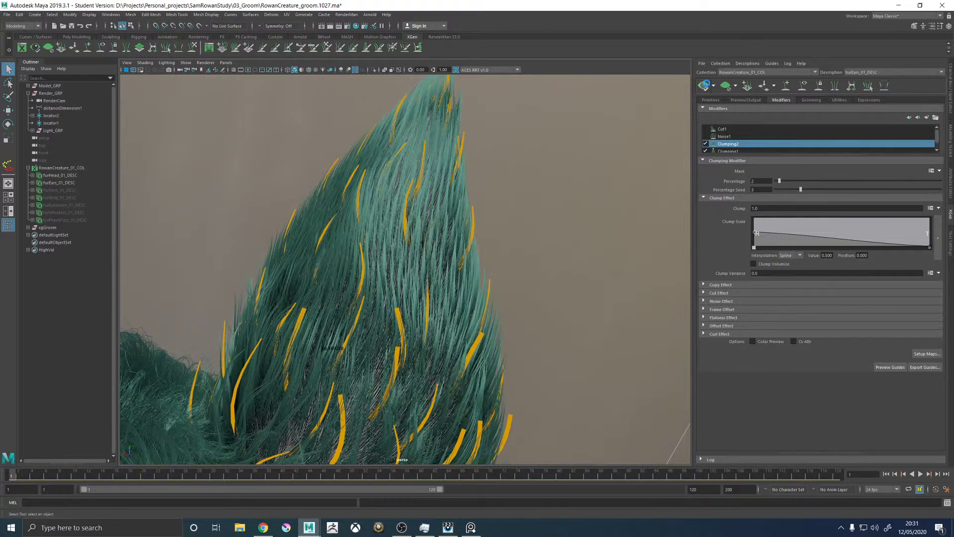
# Set the Clumping2 mask percentage to 74, update the XGen preview and inspect the ear fur
pyautogui.moveTo(779, 181); pyautogui.dragTo(898, 181)
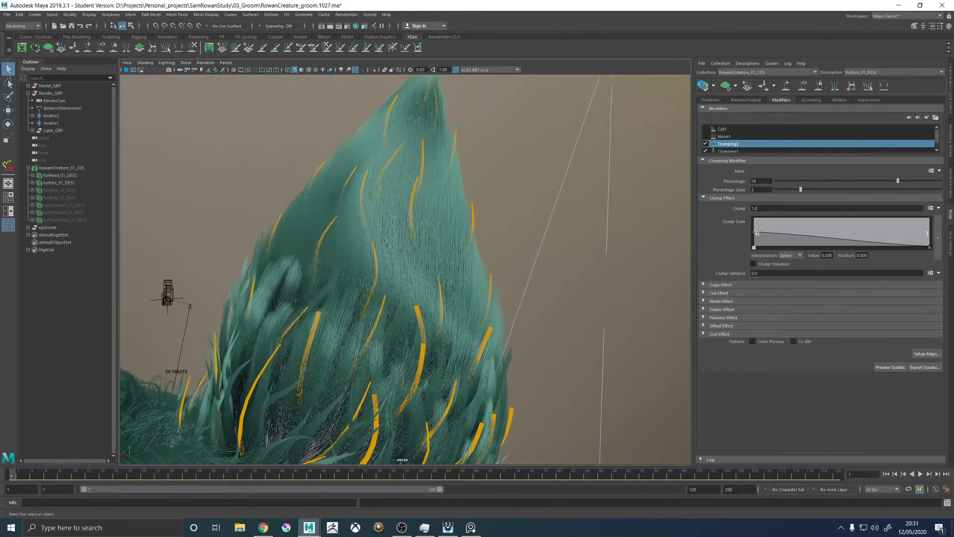
pyautogui.click(703, 85)
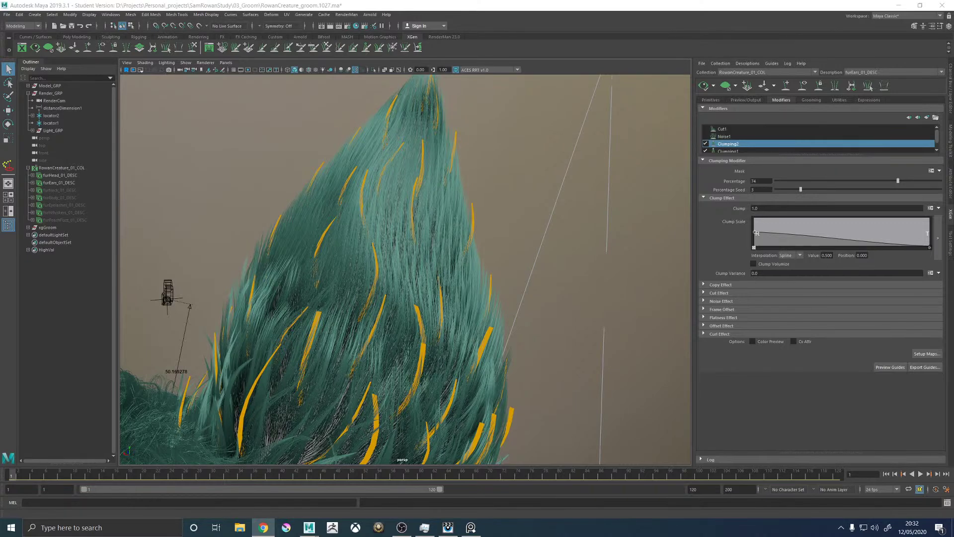
pyautogui.keyDown('alt'); pyautogui.moveTo(419, 210); pyautogui.dragTo(505, 298); pyautogui.keyUp('alt')
pyautogui.scroll(5, 472, 248)
pyautogui.keyDown('alt'); pyautogui.moveTo(551, 266); pyautogui.dragTo(398, 233); pyautogui.keyUp('alt')
pyautogui.keyDown('alt'); pyautogui.moveTo(397, 234); pyautogui.dragTo(362, 230, button='right'); pyautogui.keyUp('alt')
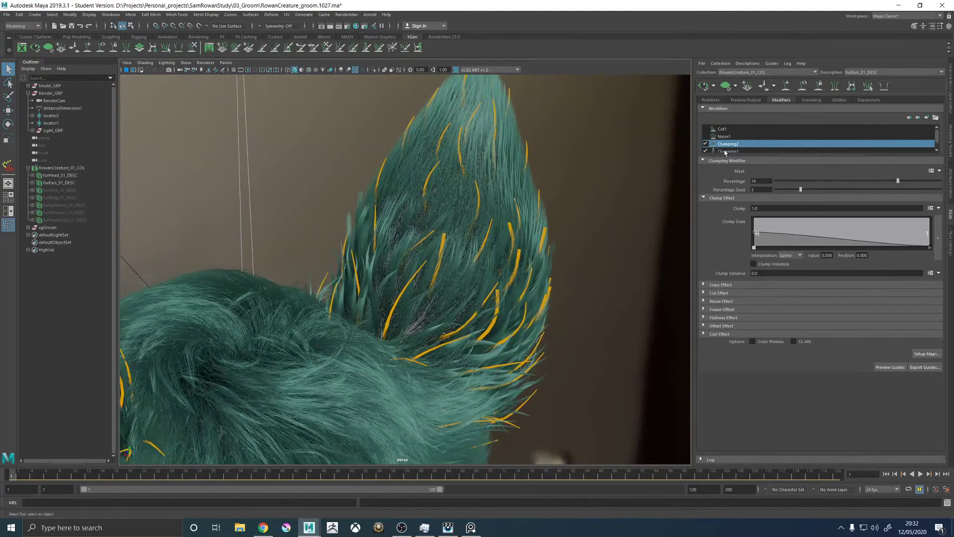
# Turn on the color preview for the ear fur's Clumping1 modifier and inspect the clumps around the ear base
pyautogui.click(727, 151)
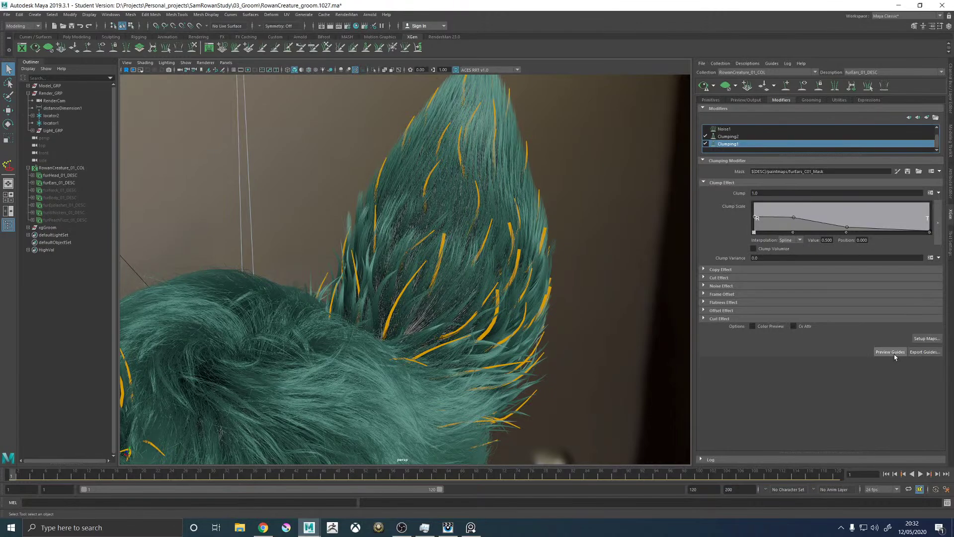
pyautogui.click(753, 326)
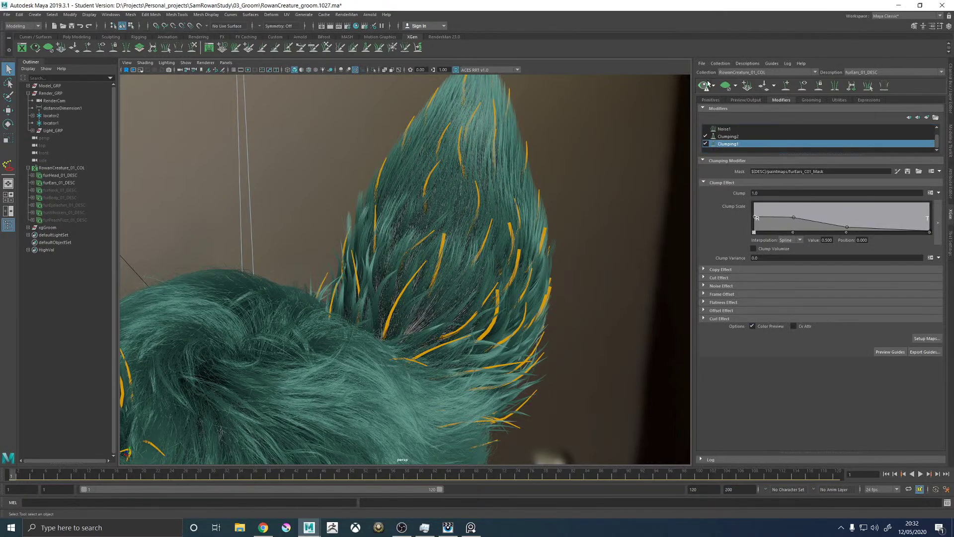
pyautogui.keyDown('alt'); pyautogui.moveTo(587, 300); pyautogui.dragTo(527, 323); pyautogui.keyUp('alt')
pyautogui.keyDown('alt'); pyautogui.moveTo(527, 323); pyautogui.dragTo(547, 387, button='right'); pyautogui.keyUp('alt')
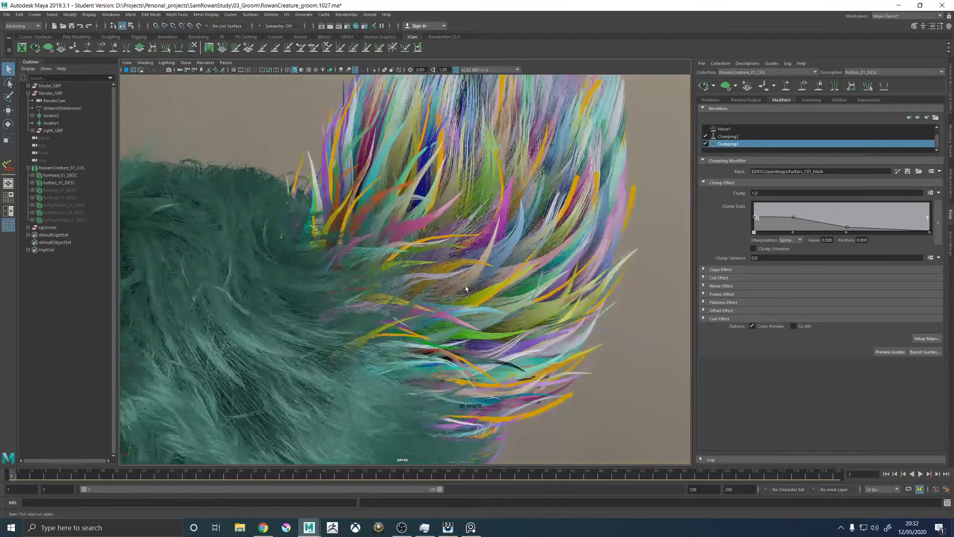
# Switch to the furHead_01_DESC description, clear its fur preview and return to furEars_01_DESC
pyautogui.click(874, 72)
pyautogui.click(864, 79)
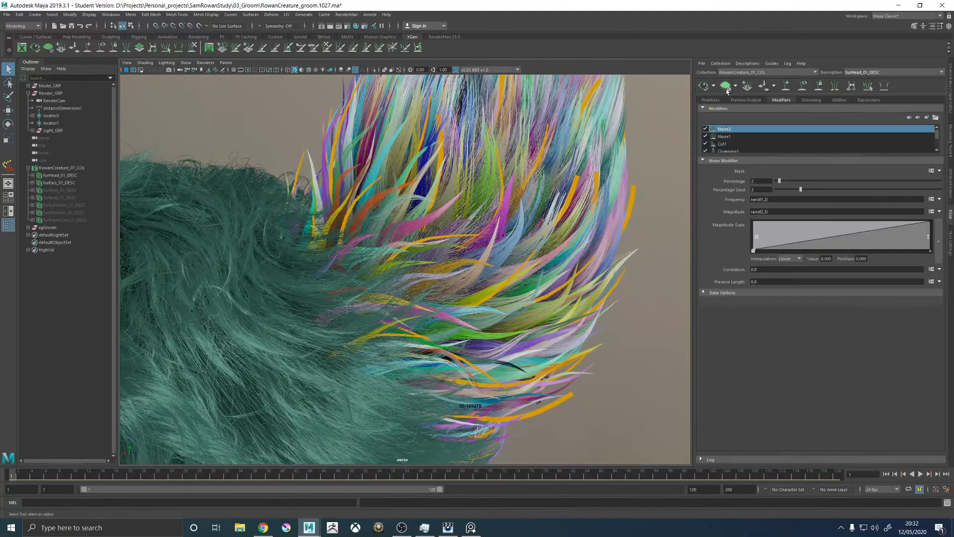
pyautogui.click(869, 72)
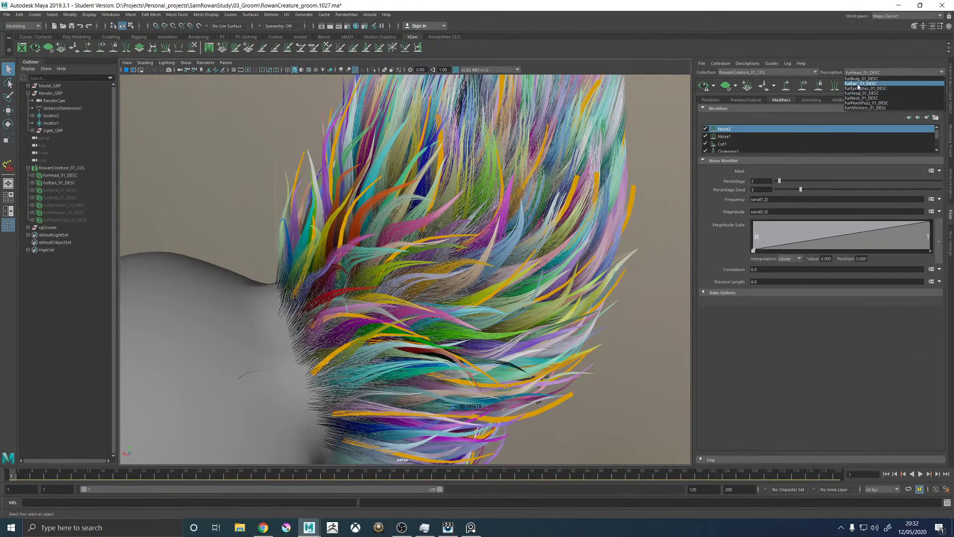
pyautogui.click(865, 84)
# Examine the color-previewed clumps along the ear from its base to the tip and from several sides
pyautogui.keyDown('alt'); pyautogui.moveTo(654, 144); pyautogui.dragTo(415, 257); pyautogui.keyUp('alt')
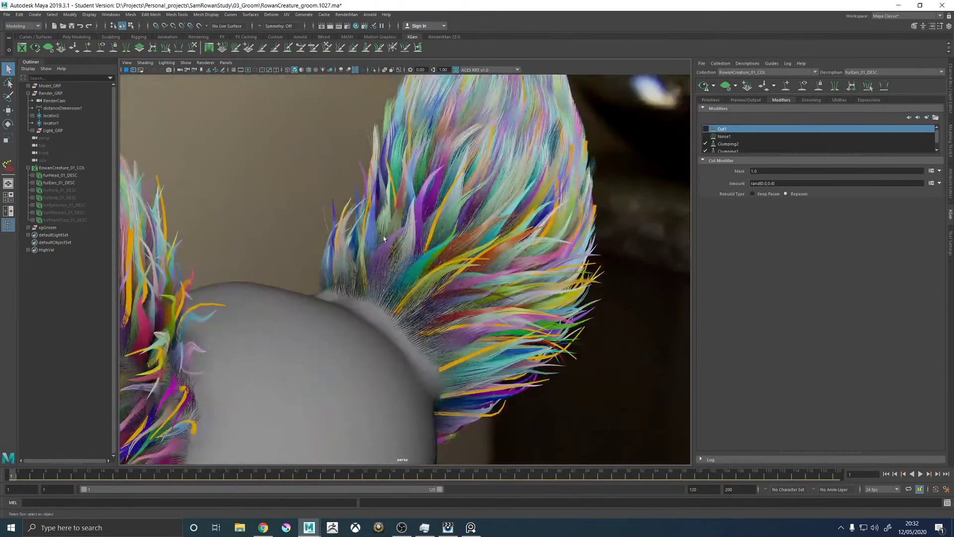
pyautogui.scroll(2, 415, 257)
pyautogui.scroll(2, 442, 274)
pyautogui.keyDown('alt'); pyautogui.moveTo(509, 203); pyautogui.dragTo(467, 257); pyautogui.keyUp('alt')
pyautogui.scroll(2, 545, 255)
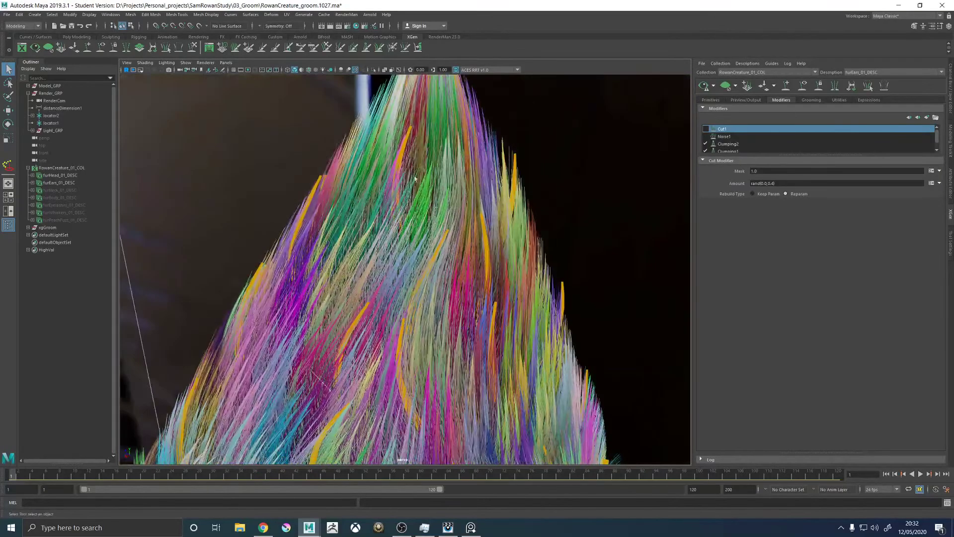
pyautogui.keyDown('alt'); pyautogui.moveTo(435, 172); pyautogui.dragTo(406, 157); pyautogui.keyUp('alt')
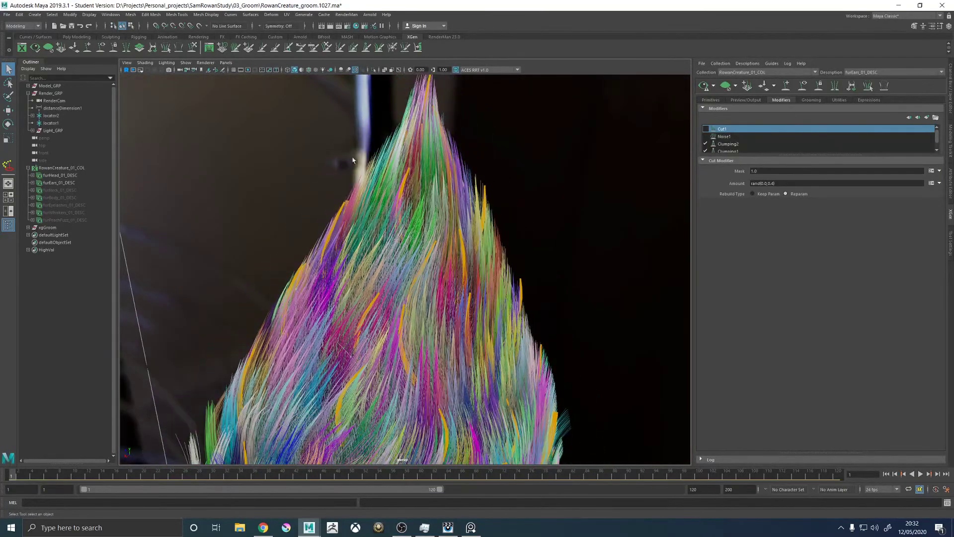
pyautogui.keyDown('alt'); pyautogui.moveTo(475, 264); pyautogui.dragTo(442, 256); pyautogui.keyUp('alt')
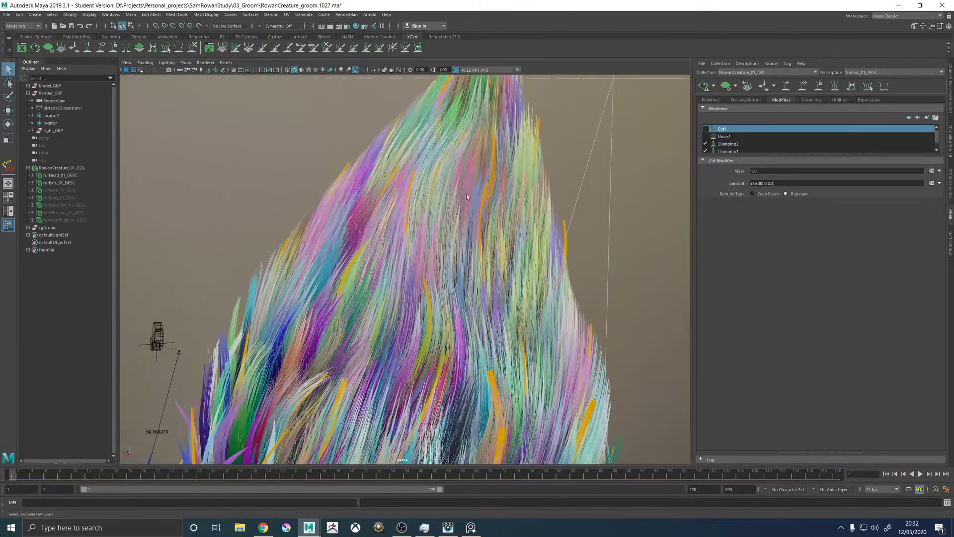
pyautogui.scroll(2, 456, 198)
pyautogui.keyDown('alt'); pyautogui.moveTo(457, 198); pyautogui.dragTo(449, 249); pyautogui.keyUp('alt')
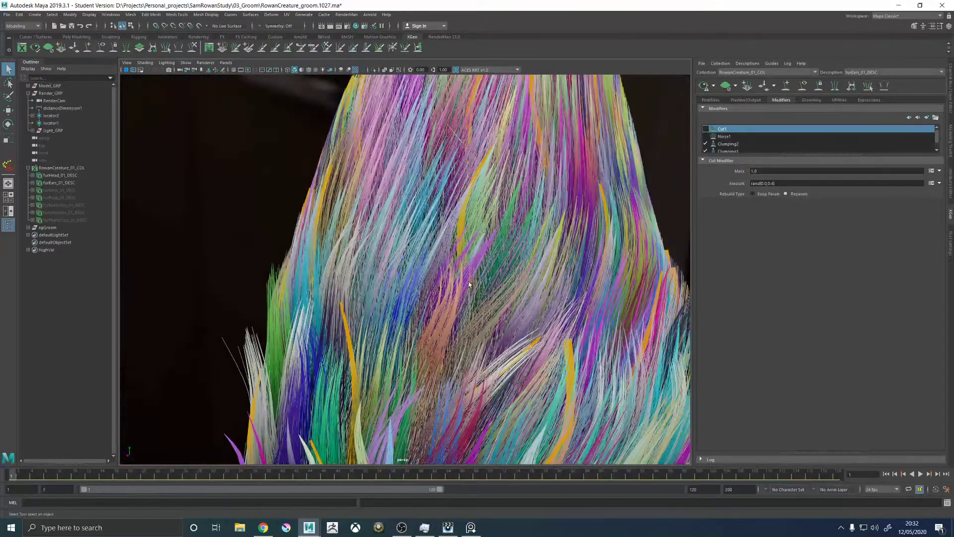
pyautogui.keyDown('alt'); pyautogui.moveTo(463, 284); pyautogui.dragTo(444, 246); pyautogui.keyUp('alt')
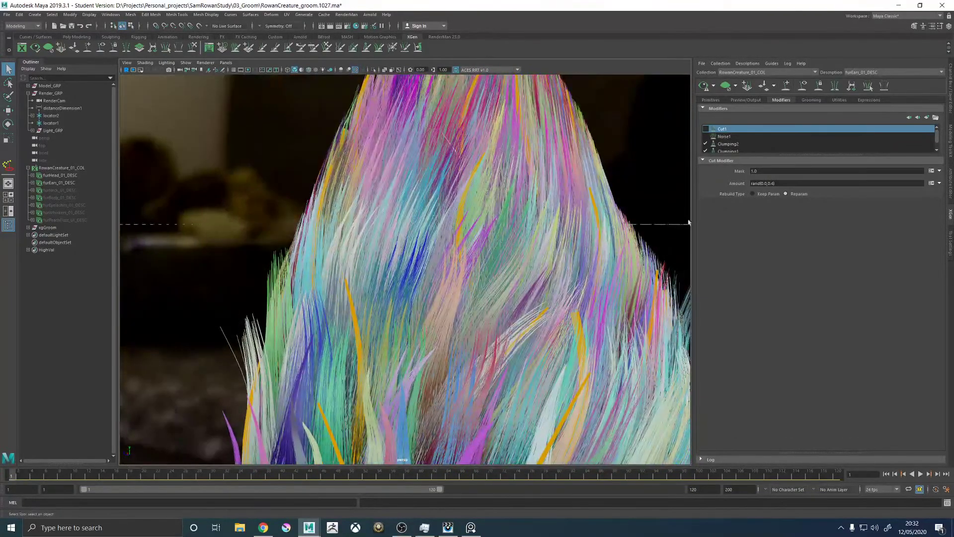
# Turn off the color preview for Clumping1 and enable ambient occlusion in the viewport to view the ear fur
pyautogui.click(728, 150)
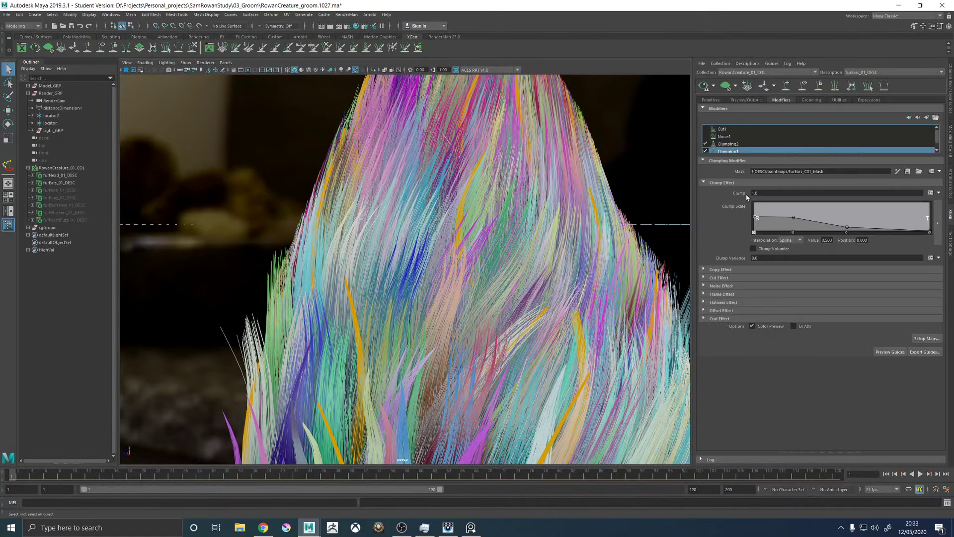
pyautogui.click(763, 326)
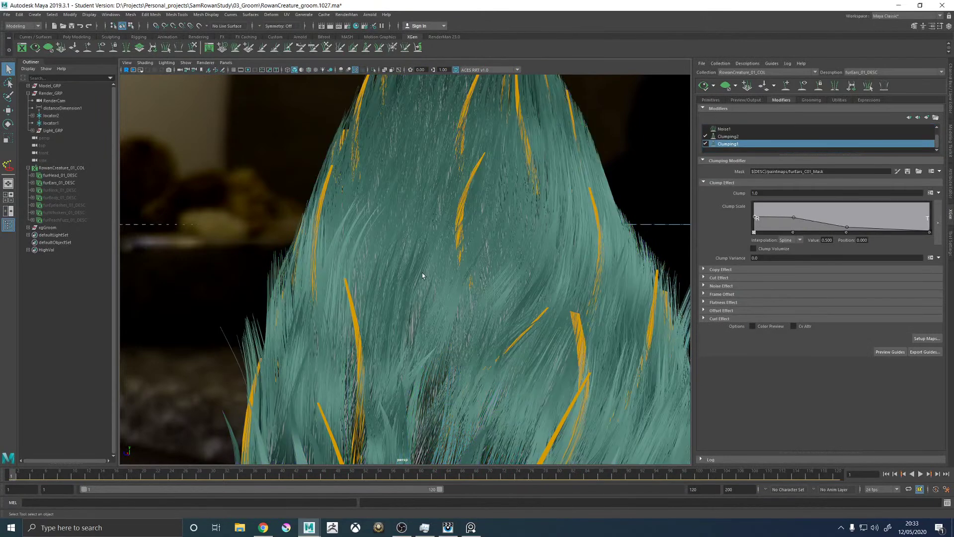
pyautogui.press('f')
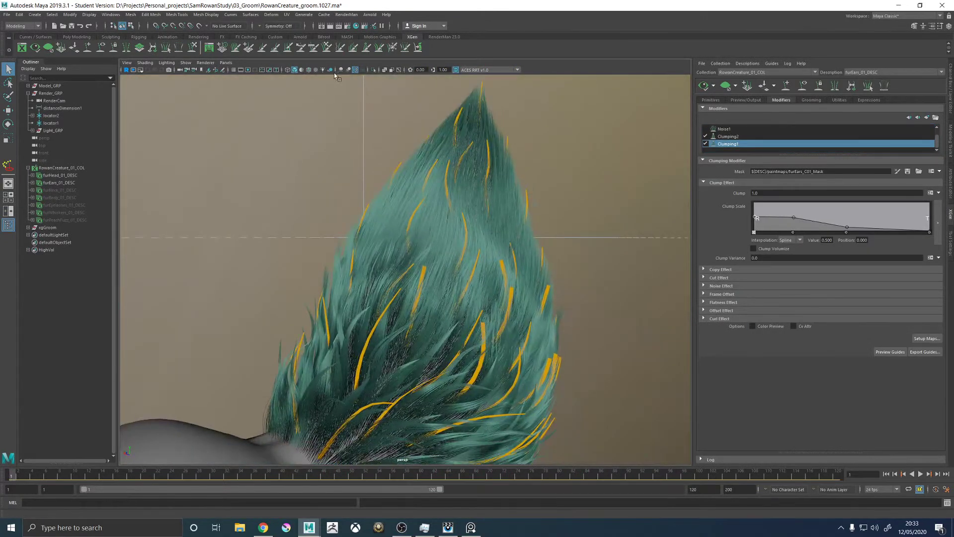
pyautogui.click(341, 70)
pyautogui.keyDown('alt'); pyautogui.moveTo(422, 221); pyautogui.dragTo(400, 245); pyautogui.keyUp('alt')
# Flatten the Clumping2 clump scale ramp, then restore its end point at position 1.000 with value 0.000
pyautogui.click(736, 137)
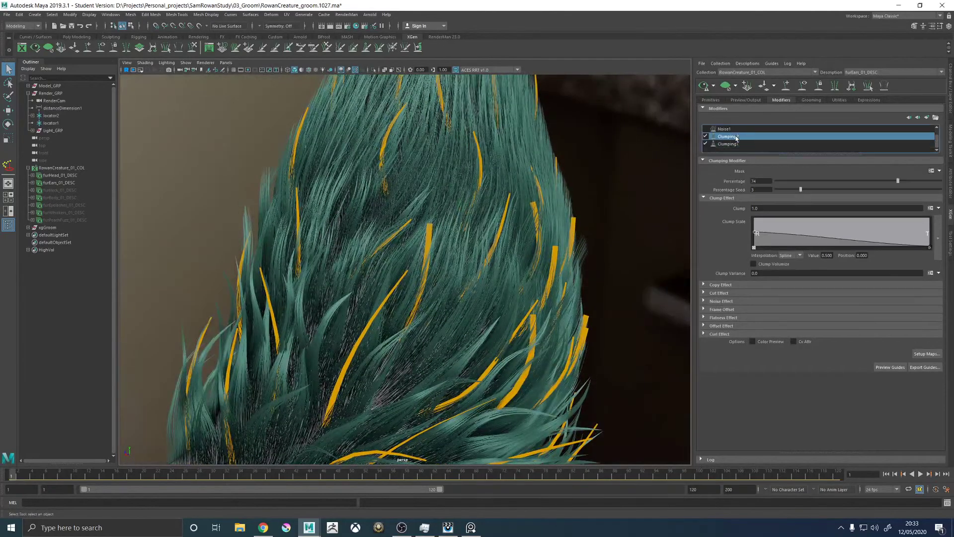
pyautogui.click(930, 245)
pyautogui.click(929, 247)
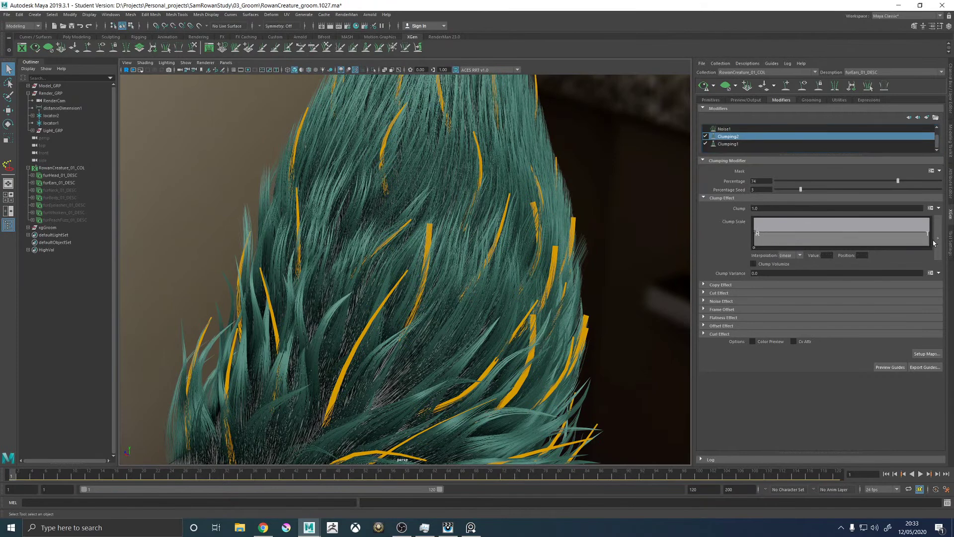
pyautogui.keyDown('alt'); pyautogui.moveTo(385, 190); pyautogui.dragTo(542, 222); pyautogui.keyUp('alt')
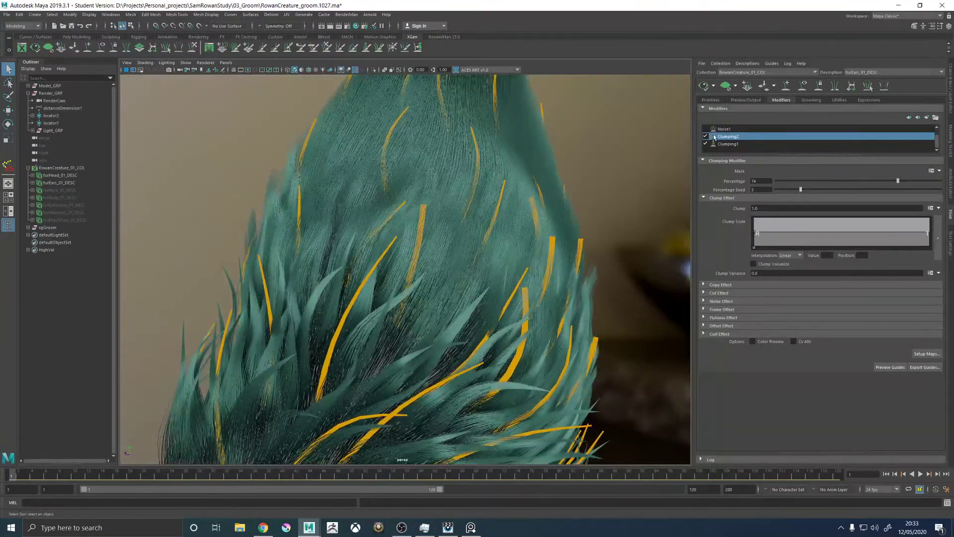
pyautogui.moveTo(922, 245); pyautogui.dragTo(937, 260)
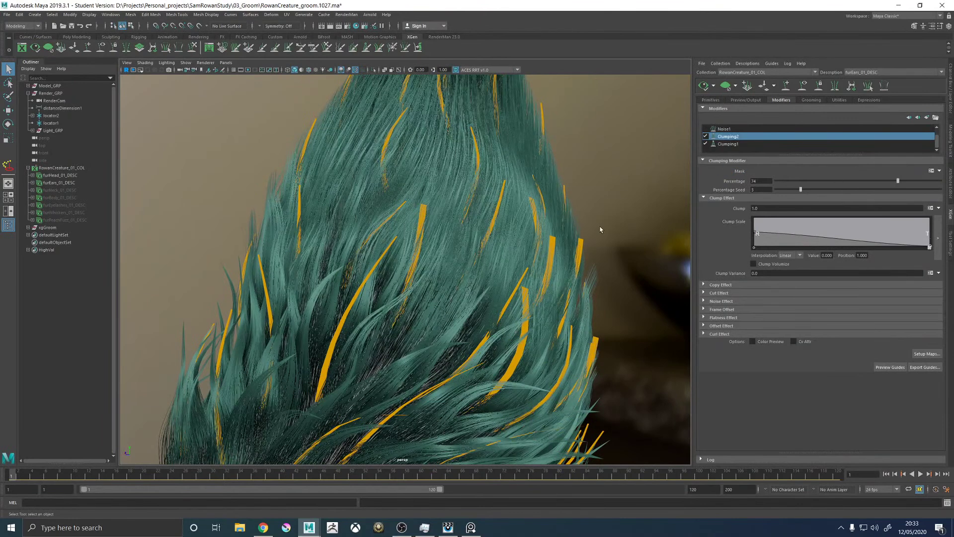
# Clear the ear fur preview and open the Clumping1 mask furEars_C01_Mask for painting on the body mesh
pyautogui.keyDown('alt'); pyautogui.moveTo(611, 210); pyautogui.dragTo(645, 205); pyautogui.keyUp('alt')
pyautogui.click(705, 136)
pyautogui.click(728, 143)
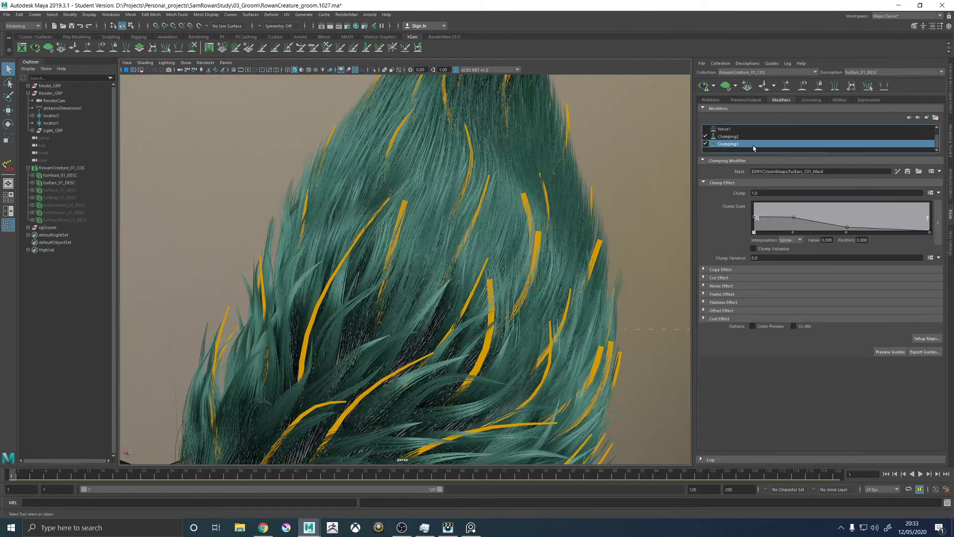
pyautogui.click(726, 85)
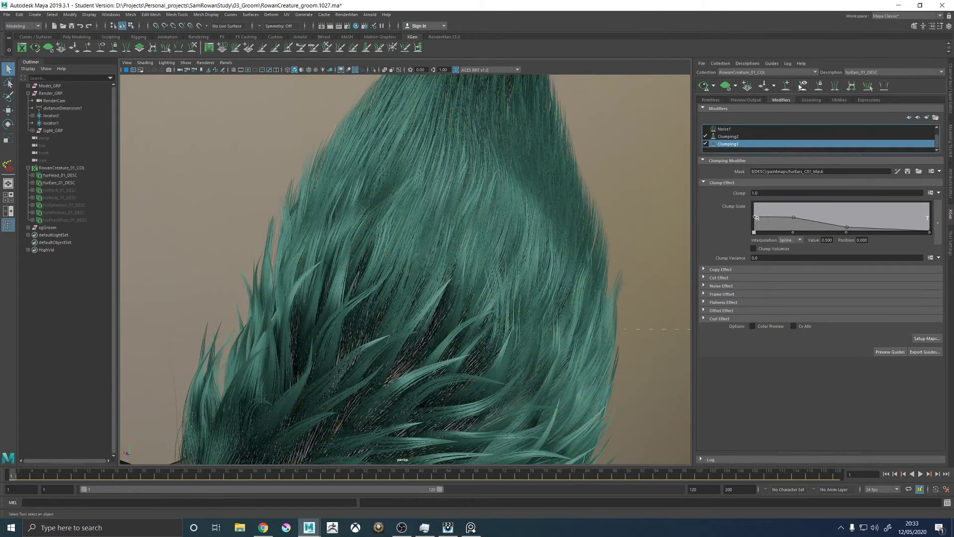
pyautogui.click(894, 171)
pyautogui.moveTo(457, 317)
pyautogui.keyDown('alt'); pyautogui.mouseDown()
pyautogui.moveTo(439, 260)
pyautogui.moveTo(420, 261)
pyautogui.moveTo(436, 273)
pyautogui.moveTo(414, 267)
pyautogui.moveTo(418, 274)
pyautogui.moveTo(224, 298)
pyautogui.moveTo(373, 330)
pyautogui.moveTo(398, 308)
pyautogui.mouseUp(); pyautogui.keyUp('alt')
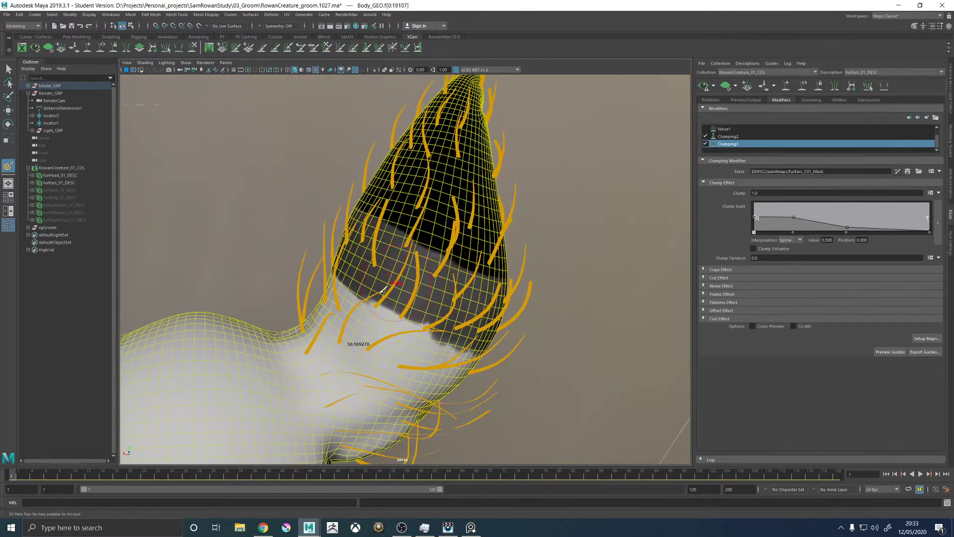
pyautogui.keyDown('alt'); pyautogui.moveTo(412, 272); pyautogui.dragTo(440, 283); pyautogui.keyUp('alt')
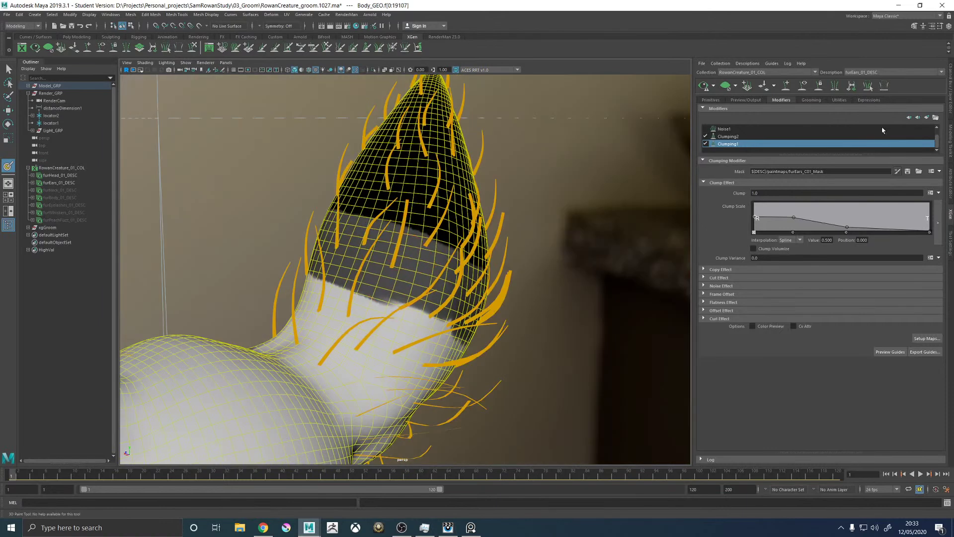
# Check the mask on both ears, then choose the solid round brush in the 3D Paint Tool settings
pyautogui.click(949, 193)
pyautogui.keyDown('alt'); pyautogui.moveTo(423, 214); pyautogui.dragTo(207, 215, button='right'); pyautogui.keyUp('alt')
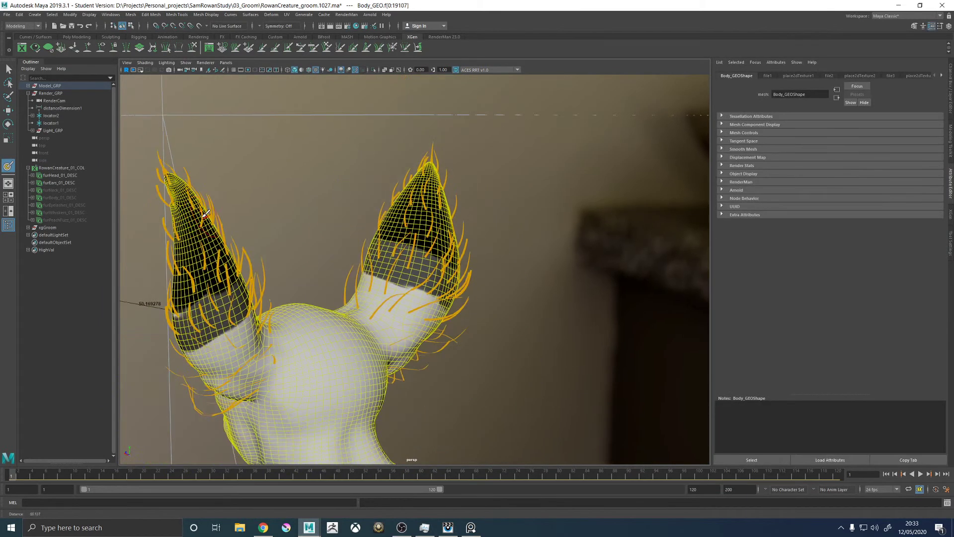
pyautogui.keyDown('alt'); pyautogui.moveTo(208, 215); pyautogui.dragTo(197, 287); pyautogui.keyUp('alt')
pyautogui.keyDown('alt'); pyautogui.moveTo(292, 271); pyautogui.dragTo(662, 301, button='right'); pyautogui.keyUp('alt')
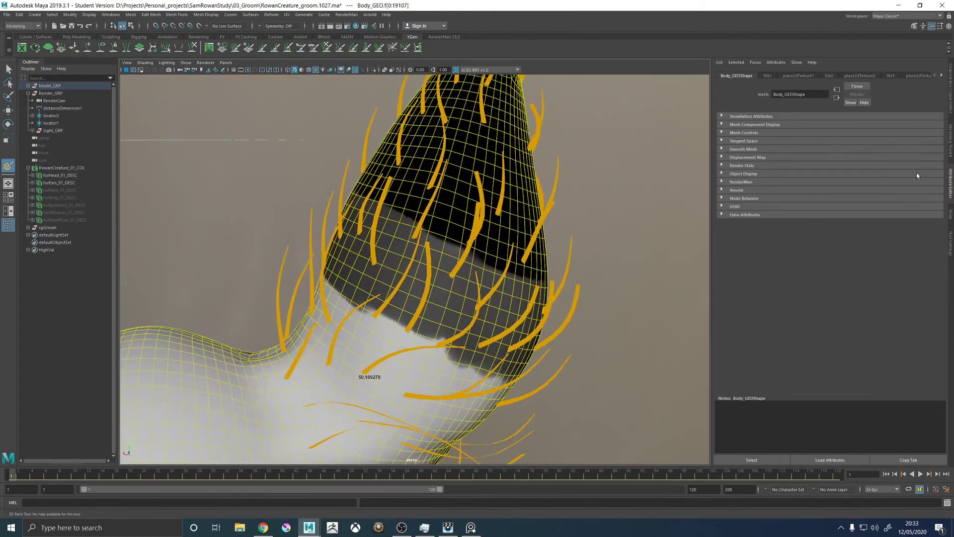
pyautogui.click(949, 216)
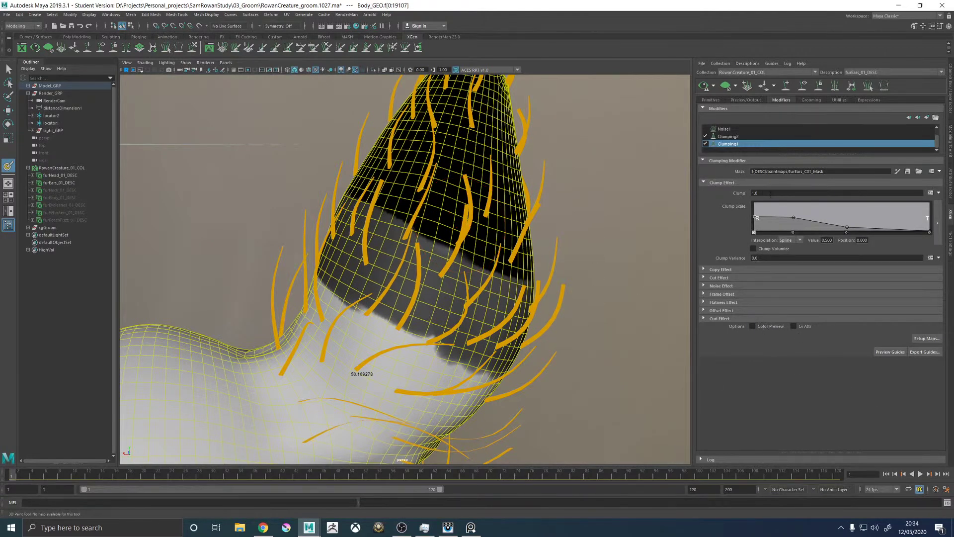
pyautogui.keyDown('alt'); pyautogui.moveTo(469, 312); pyautogui.dragTo(280, 276); pyautogui.keyUp('alt')
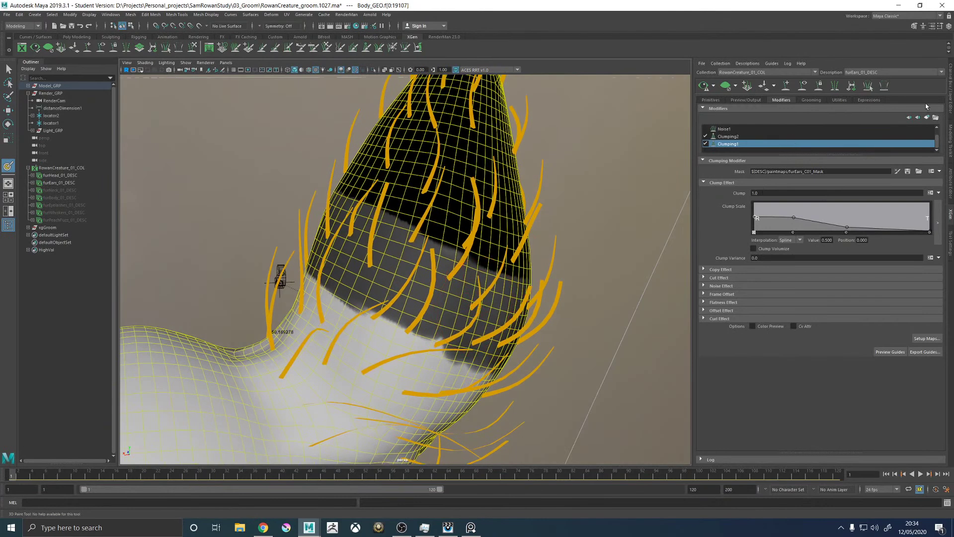
pyautogui.click(950, 243)
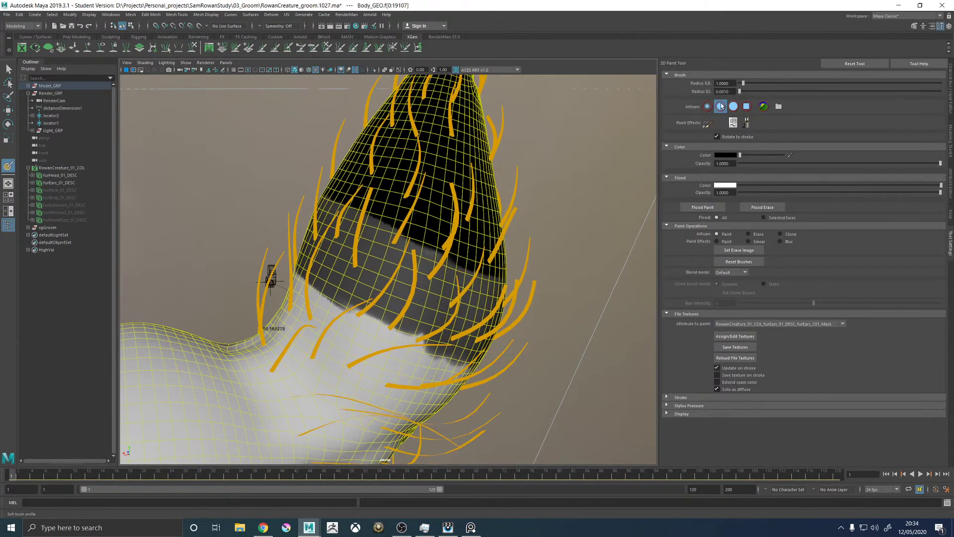
pyautogui.click(732, 107)
pyautogui.click(687, 407)
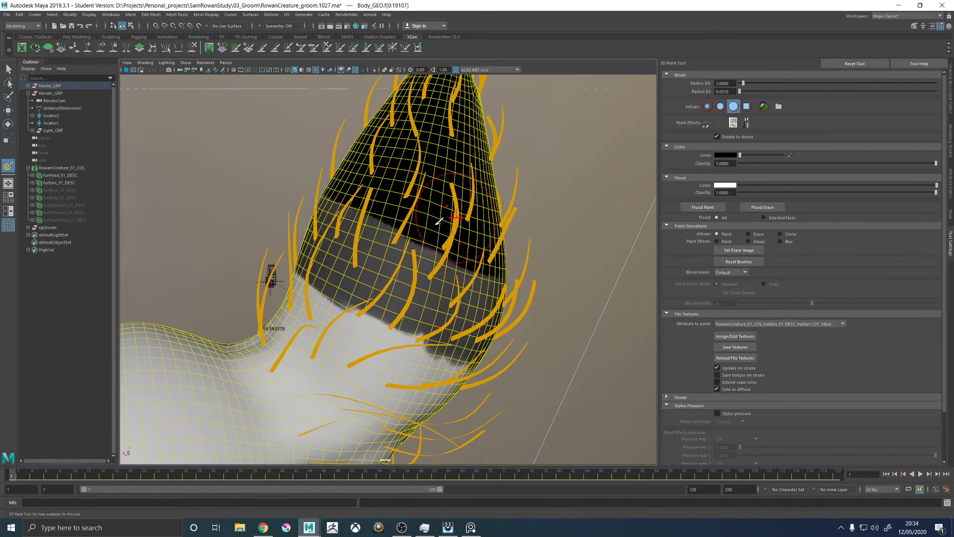
# Paint the grey band of the ear mask black and save the mask texture with extended seam color
pyautogui.moveTo(402, 245)
pyautogui.mouseDown()
pyautogui.moveTo(382, 253)
pyautogui.moveTo(343, 228)
pyautogui.moveTo(337, 272)
pyautogui.moveTo(437, 295)
pyautogui.mouseUp()
pyautogui.moveTo(437, 295)
pyautogui.keyDown('alt'); pyautogui.mouseDown()
pyautogui.moveTo(353, 285)
pyautogui.moveTo(405, 306)
pyautogui.moveTo(422, 258)
pyautogui.moveTo(467, 290)
pyautogui.moveTo(435, 257)
pyautogui.moveTo(403, 318)
pyautogui.moveTo(367, 293)
pyautogui.moveTo(357, 299)
pyautogui.moveTo(364, 266)
pyautogui.moveTo(402, 308)
pyautogui.moveTo(328, 293)
pyautogui.moveTo(347, 263)
pyautogui.mouseUp(); pyautogui.keyUp('alt')
pyautogui.moveTo(347, 264)
pyautogui.keyDown('alt'); pyautogui.mouseDown()
pyautogui.moveTo(382, 219)
pyautogui.moveTo(405, 276)
pyautogui.moveTo(427, 278)
pyautogui.moveTo(355, 278)
pyautogui.moveTo(373, 281)
pyautogui.moveTo(392, 304)
pyautogui.moveTo(350, 263)
pyautogui.moveTo(347, 192)
pyautogui.mouseUp(); pyautogui.keyUp('alt')
pyautogui.keyDown('alt'); pyautogui.moveTo(405, 241); pyautogui.dragTo(349, 298); pyautogui.keyUp('alt')
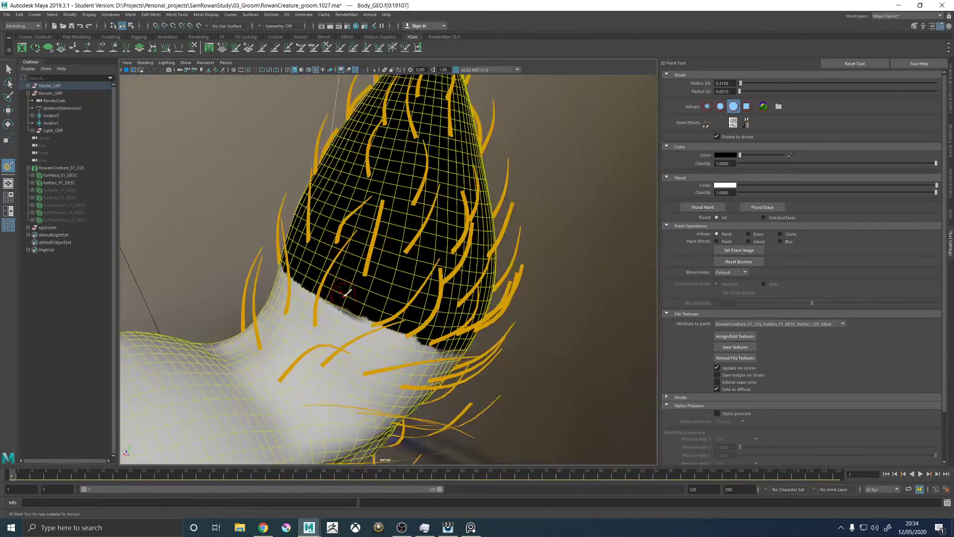
pyautogui.click(735, 347)
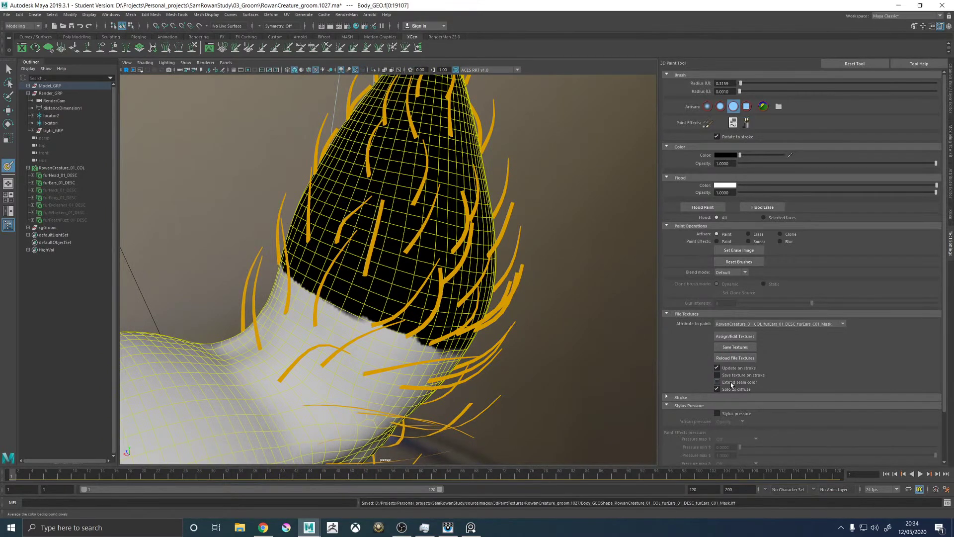
# Disable the Clumping2 modifier, update the XGen preview and inspect the ear fur clumping from the edited mask
pyautogui.click(949, 217)
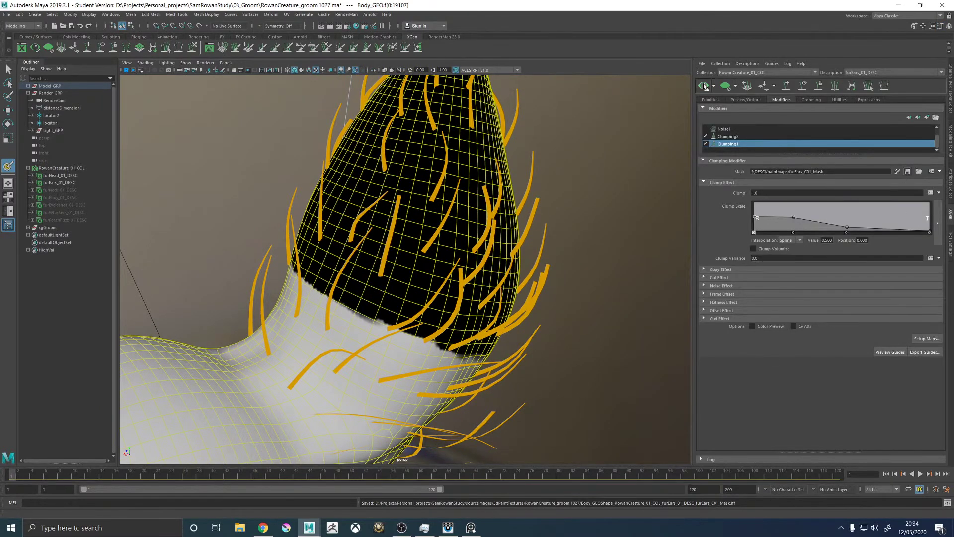
pyautogui.moveTo(288, 276)
pyautogui.keyDown('alt'); pyautogui.mouseDown()
pyautogui.moveTo(335, 288)
pyautogui.moveTo(366, 271)
pyautogui.moveTo(373, 278)
pyautogui.moveTo(354, 243)
pyautogui.mouseUp(); pyautogui.keyUp('alt')
pyautogui.click(705, 144)
pyautogui.click(703, 86)
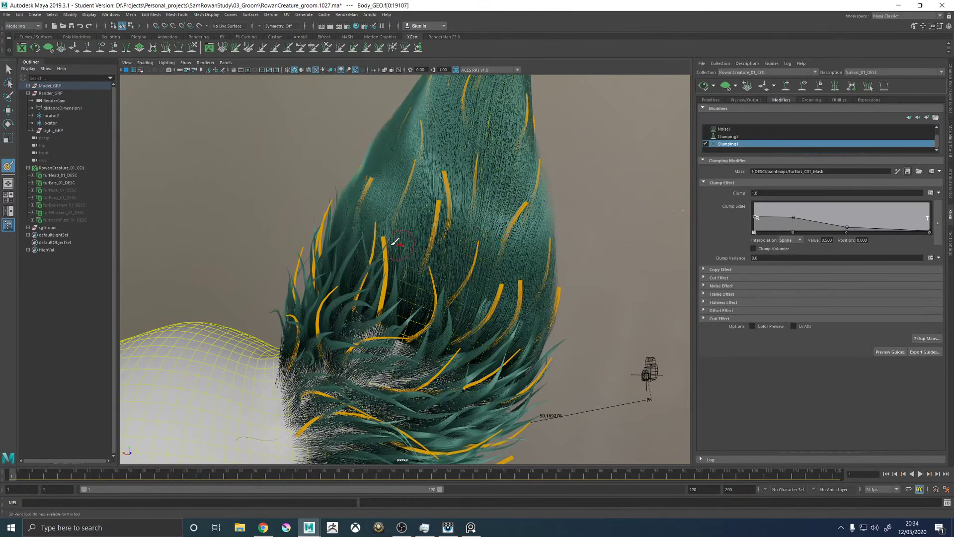
pyautogui.keyDown('alt'); pyautogui.moveTo(332, 205); pyautogui.dragTo(489, 240); pyautogui.keyUp('alt')
pyautogui.keyDown('alt'); pyautogui.moveTo(480, 298); pyautogui.dragTo(459, 290); pyautogui.keyUp('alt')
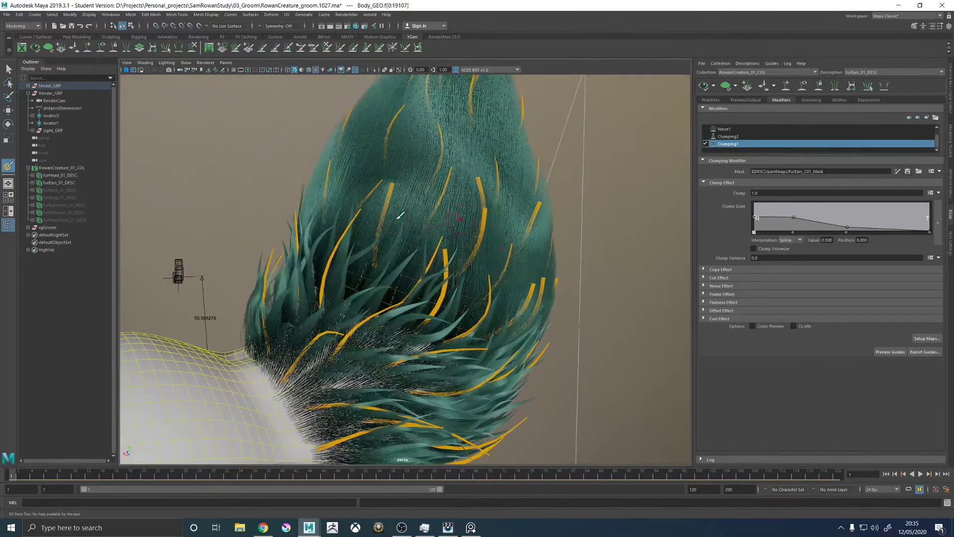
pyautogui.moveTo(458, 234)
pyautogui.keyDown('alt'); pyautogui.mouseDown()
pyautogui.moveTo(396, 221)
pyautogui.moveTo(444, 228)
pyautogui.mouseUp(); pyautogui.keyUp('alt')
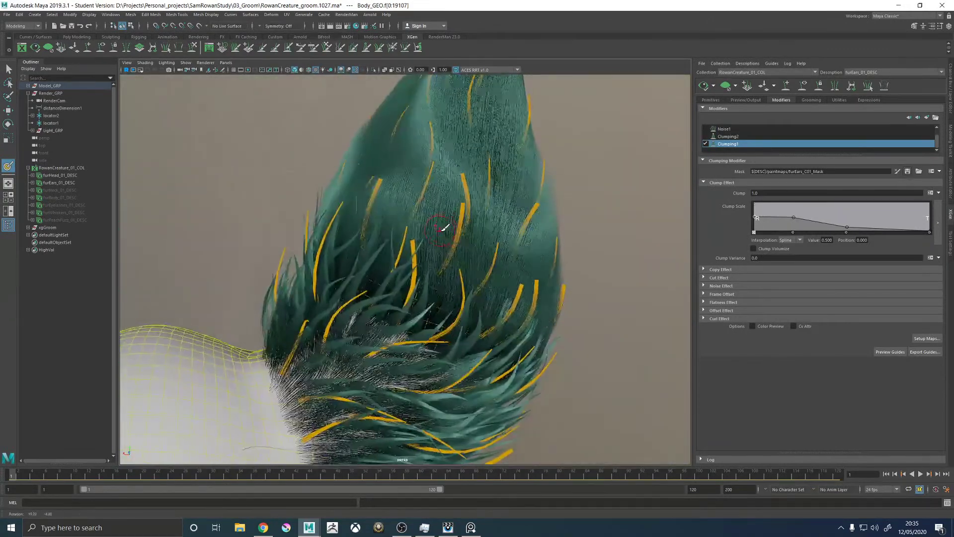
# Clear the ear fur preview, reopen the Clumping1 mask furEars_C01_Mask for painting and set the paint color to white
pyautogui.click(896, 171)
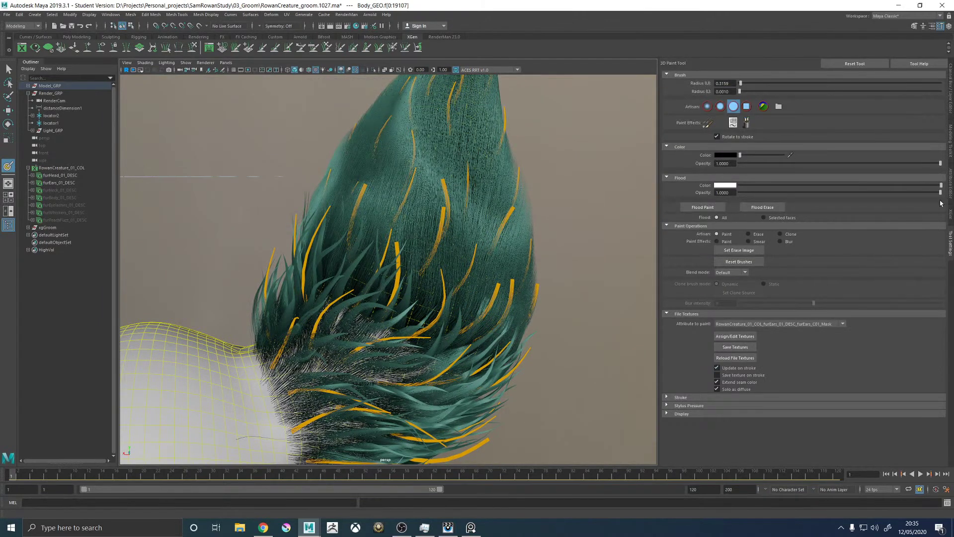
pyautogui.click(951, 213)
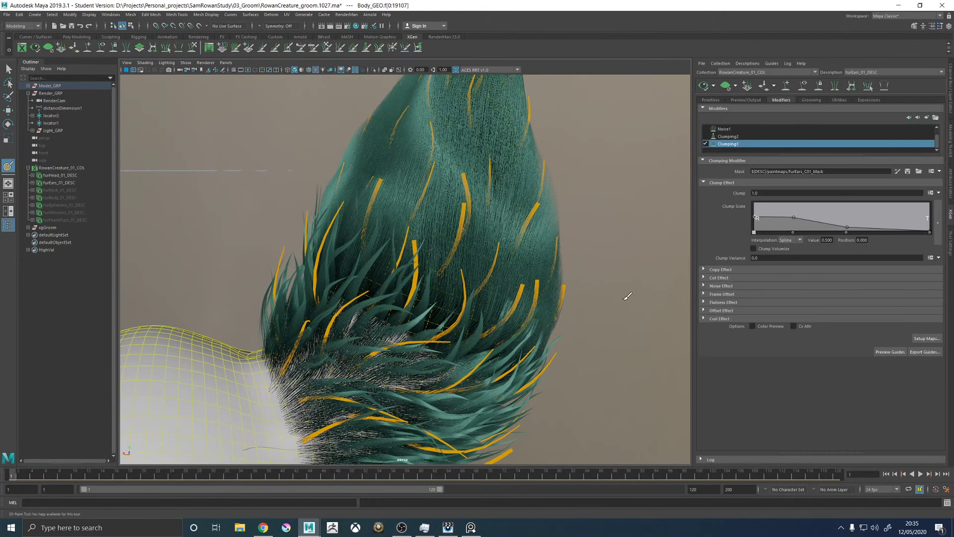
pyautogui.click(726, 85)
pyautogui.click(949, 239)
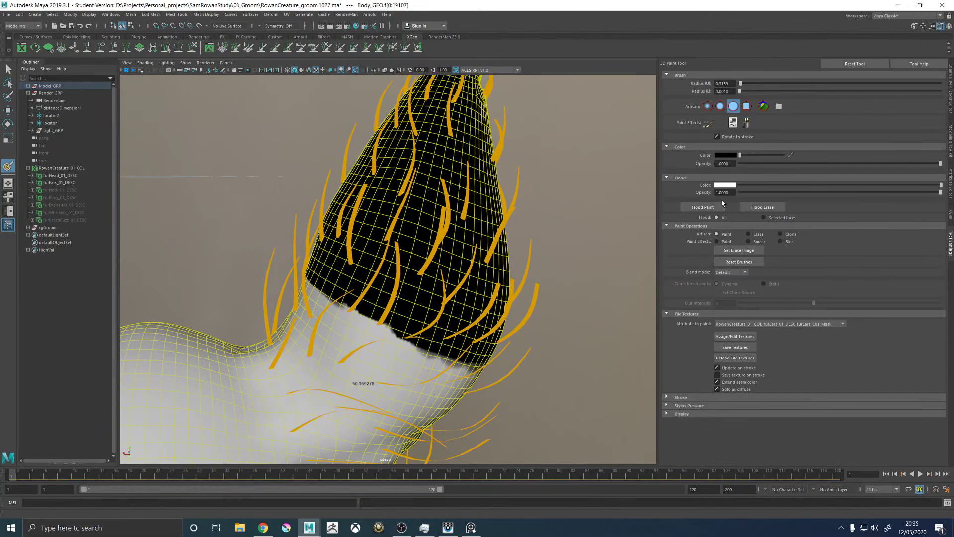
pyautogui.moveTo(770, 155); pyautogui.dragTo(784, 155)
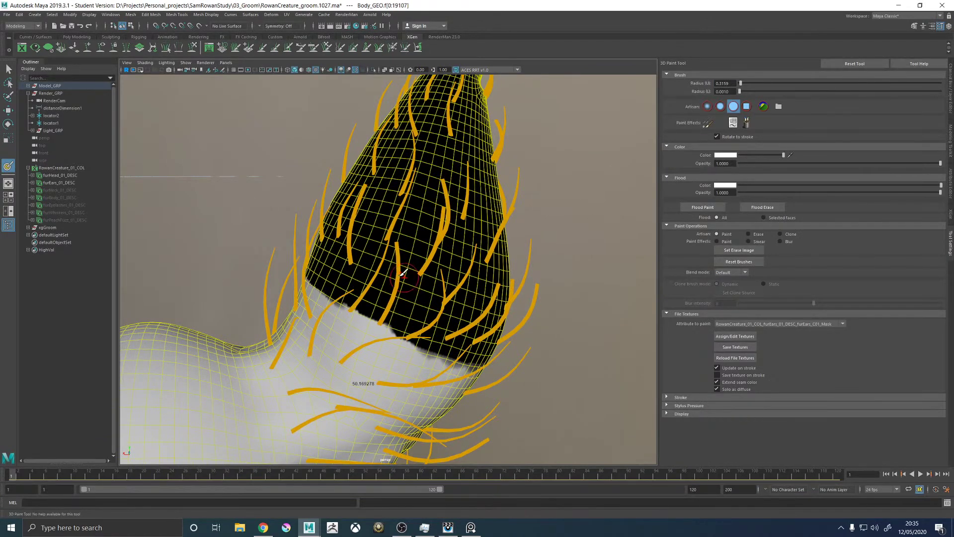
# Paint jagged white strokes up into the black area along the ear mask's border, using a brush radius of 0.1011
pyautogui.moveTo(414, 288)
pyautogui.mouseDown()
pyautogui.moveTo(405, 285)
pyautogui.moveTo(460, 331)
pyautogui.mouseUp()
pyautogui.moveTo(370, 251)
pyautogui.mouseDown()
pyautogui.moveTo(370, 278)
pyautogui.moveTo(393, 301)
pyautogui.moveTo(395, 330)
pyautogui.moveTo(427, 357)
pyautogui.moveTo(393, 328)
pyautogui.moveTo(427, 343)
pyautogui.moveTo(377, 321)
pyautogui.moveTo(343, 288)
pyautogui.moveTo(346, 325)
pyautogui.moveTo(366, 300)
pyautogui.moveTo(400, 319)
pyautogui.mouseUp()
pyautogui.moveTo(322, 312); pyautogui.dragTo(382, 297)
pyautogui.moveTo(282, 305)
pyautogui.keyDown('alt'); pyautogui.mouseDown()
pyautogui.moveTo(363, 326)
pyautogui.moveTo(345, 274)
pyautogui.moveTo(390, 298)
pyautogui.moveTo(362, 318)
pyautogui.moveTo(393, 281)
pyautogui.moveTo(342, 283)
pyautogui.moveTo(405, 298)
pyautogui.moveTo(427, 343)
pyautogui.mouseUp(); pyautogui.keyUp('alt')
pyautogui.moveTo(427, 343)
pyautogui.keyDown('alt'); pyautogui.mouseDown()
pyautogui.moveTo(450, 322)
pyautogui.moveTo(412, 304)
pyautogui.moveTo(464, 271)
pyautogui.moveTo(487, 330)
pyautogui.moveTo(447, 300)
pyautogui.moveTo(357, 288)
pyautogui.moveTo(328, 348)
pyautogui.mouseUp(); pyautogui.keyUp('alt')
pyautogui.moveTo(343, 264); pyautogui.dragTo(383, 286)
pyautogui.moveTo(316, 284); pyautogui.dragTo(316, 234)
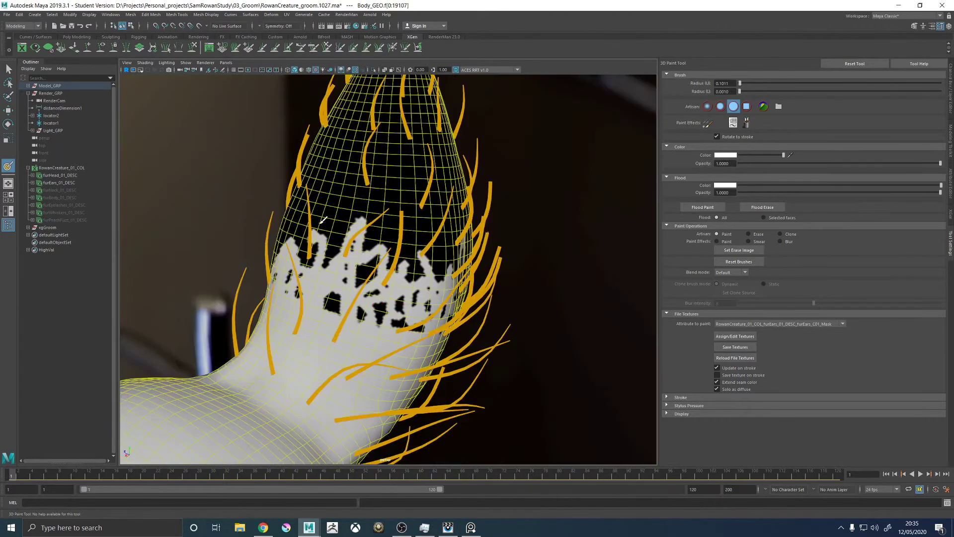
# Set the paint color to black and break up the white strokes along the mask's border with uneven black strokes
pyautogui.moveTo(783, 154); pyautogui.dragTo(740, 154)
pyautogui.moveTo(325, 206)
pyautogui.mouseDown()
pyautogui.moveTo(334, 246)
pyautogui.moveTo(357, 279)
pyautogui.moveTo(294, 248)
pyautogui.moveTo(337, 243)
pyautogui.moveTo(368, 283)
pyautogui.mouseUp()
pyautogui.moveTo(431, 288)
pyautogui.keyDown('alt'); pyautogui.mouseDown()
pyautogui.moveTo(383, 293)
pyautogui.moveTo(453, 323)
pyautogui.moveTo(414, 283)
pyautogui.mouseUp(); pyautogui.keyUp('alt')
pyautogui.moveTo(457, 321); pyautogui.dragTo(480, 331)
pyautogui.moveTo(479, 330)
pyautogui.keyDown('alt'); pyautogui.mouseDown()
pyautogui.moveTo(398, 294)
pyautogui.moveTo(447, 313)
pyautogui.moveTo(477, 305)
pyautogui.mouseUp(); pyautogui.keyUp('alt')
pyautogui.keyDown('alt'); pyautogui.moveTo(477, 304); pyautogui.dragTo(469, 307); pyautogui.keyUp('alt')
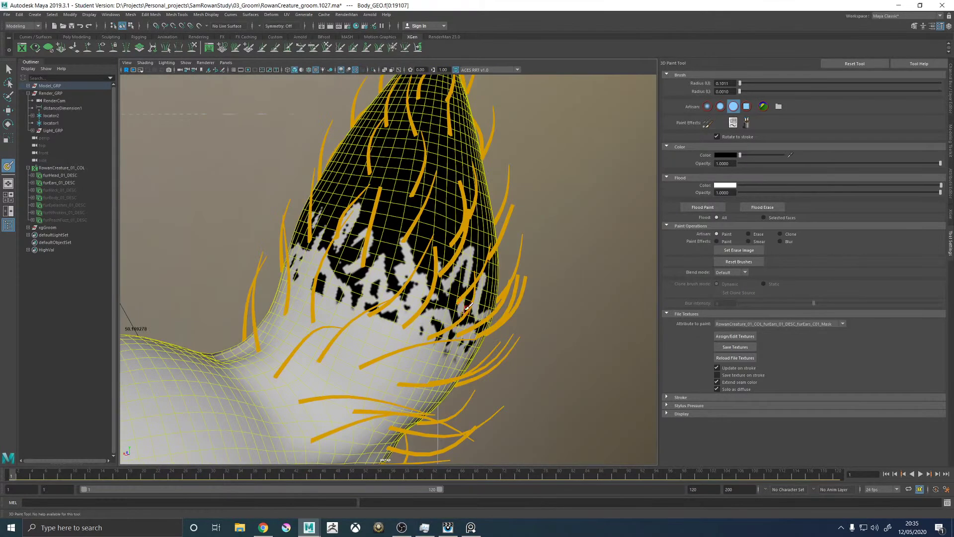
# Touch up the irregular mask border around the ear, switching back to white to add more jagged strokes
pyautogui.scroll(-5, 468, 308)
pyautogui.keyDown('alt'); pyautogui.moveTo(466, 288); pyautogui.dragTo(459, 246, button='middle'); pyautogui.keyUp('alt')
pyautogui.scroll(5, 458, 245)
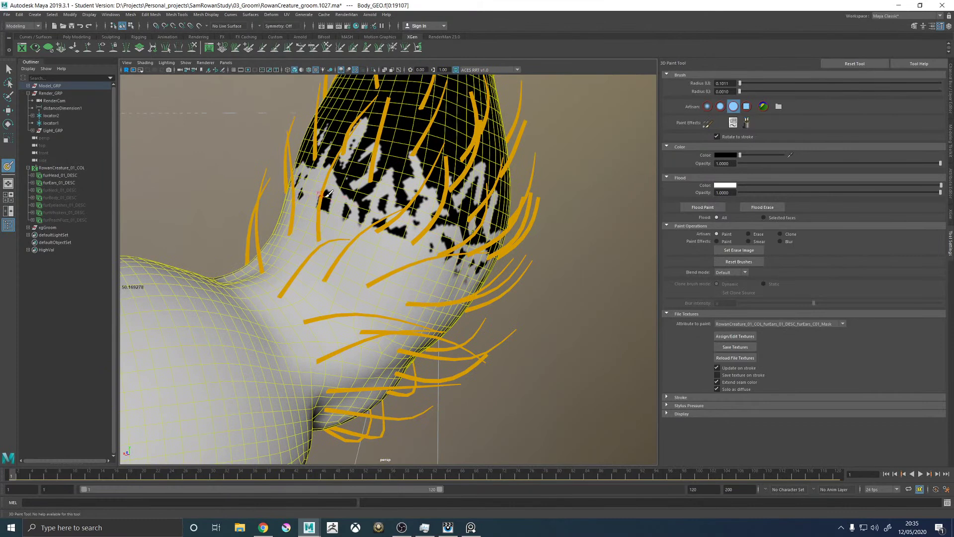
pyautogui.moveTo(312, 212); pyautogui.dragTo(336, 204)
pyautogui.press('n')
pyautogui.moveTo(315, 211)
pyautogui.mouseDown()
pyautogui.moveTo(333, 215)
pyautogui.moveTo(221, 219)
pyautogui.moveTo(416, 204)
pyautogui.mouseUp()
pyautogui.keyDown('alt'); pyautogui.moveTo(442, 159); pyautogui.dragTo(441, 241); pyautogui.keyUp('alt')
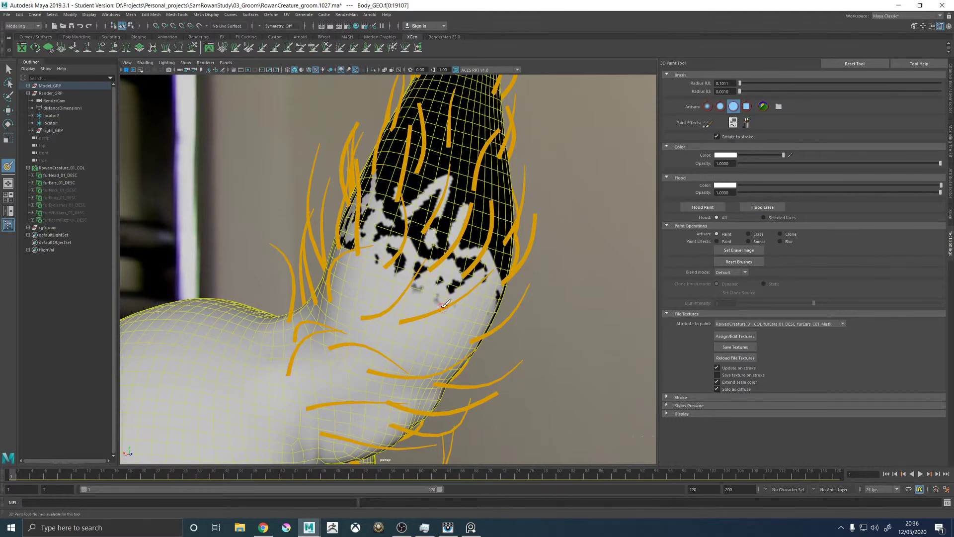
pyautogui.moveTo(468, 308)
pyautogui.keyDown('alt'); pyautogui.mouseDown()
pyautogui.moveTo(452, 278)
pyautogui.moveTo(505, 294)
pyautogui.mouseUp(); pyautogui.keyUp('alt')
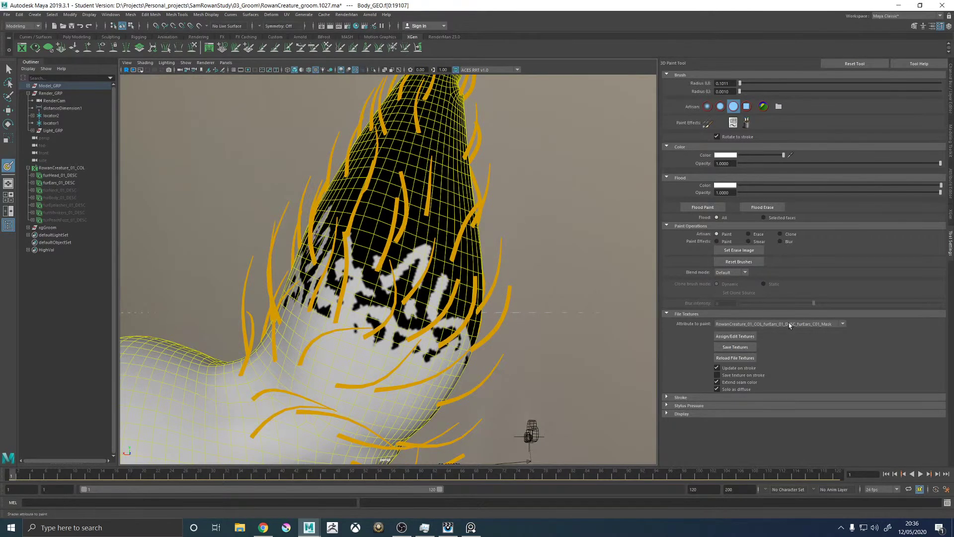
# Save the painted mask texture, update the XGen preview and inspect the clump transition on the ear fur
pyautogui.click(735, 347)
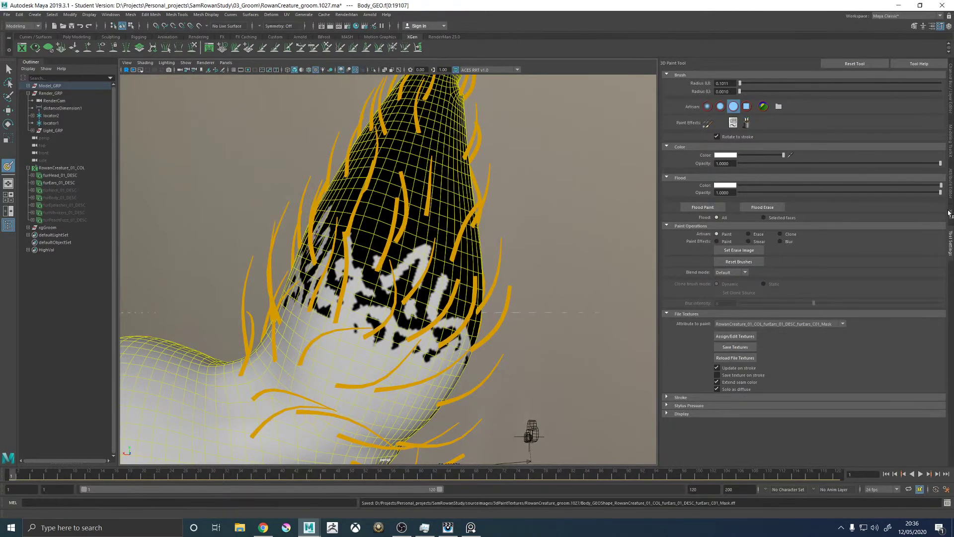
pyautogui.click(948, 213)
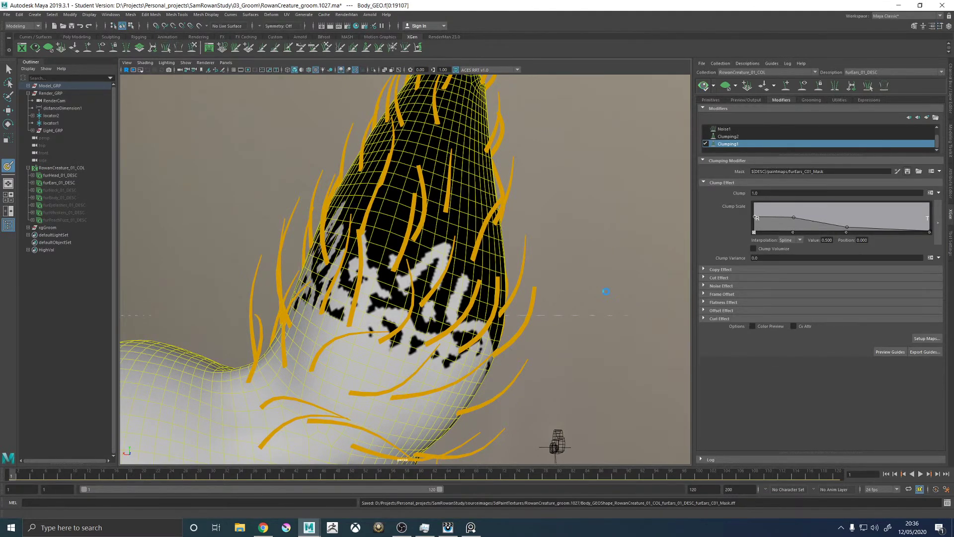
pyautogui.moveTo(564, 315)
pyautogui.keyDown('alt'); pyautogui.mouseDown()
pyautogui.moveTo(532, 277)
pyautogui.moveTo(434, 219)
pyautogui.moveTo(414, 218)
pyautogui.moveTo(450, 251)
pyautogui.mouseUp(); pyautogui.keyUp('alt')
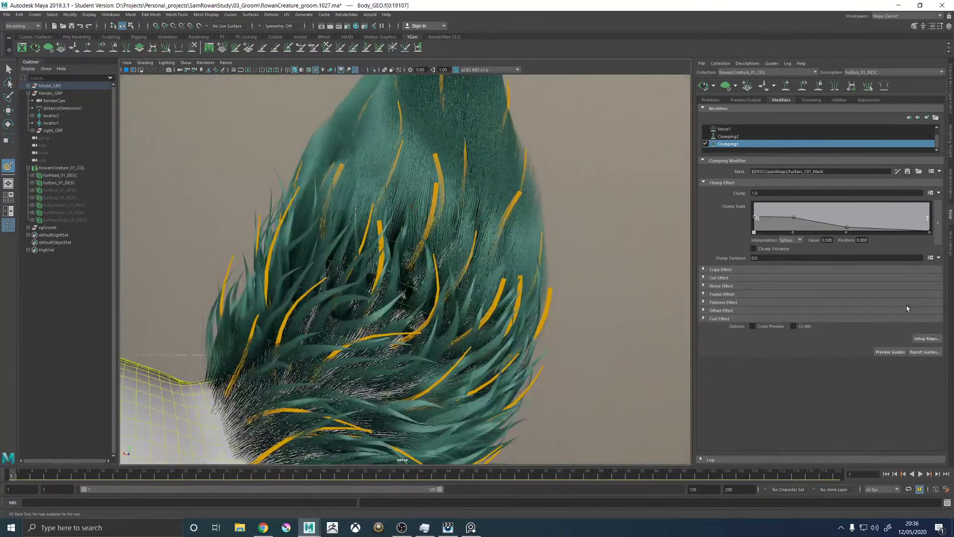
pyautogui.keyDown('alt'); pyautogui.moveTo(429, 166); pyautogui.dragTo(387, 179); pyautogui.keyUp('alt')
pyautogui.moveTo(388, 179)
pyautogui.keyDown('alt'); pyautogui.mouseDown(button='right')
pyautogui.moveTo(377, 189)
pyautogui.moveTo(439, 220)
pyautogui.moveTo(413, 208)
pyautogui.moveTo(397, 245)
pyautogui.mouseUp(button='right'); pyautogui.keyUp('alt')
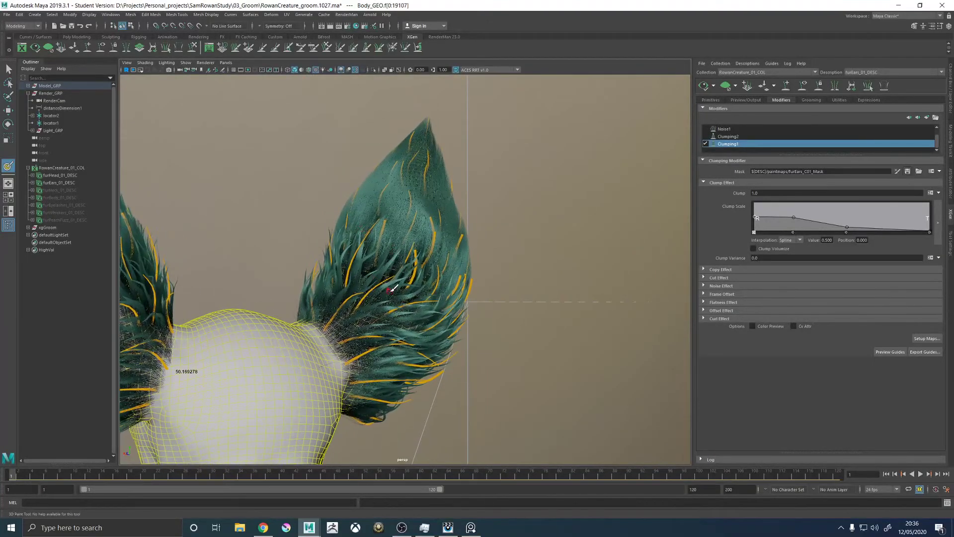
pyautogui.keyDown('alt'); pyautogui.moveTo(407, 274); pyautogui.dragTo(386, 260); pyautogui.keyUp('alt')
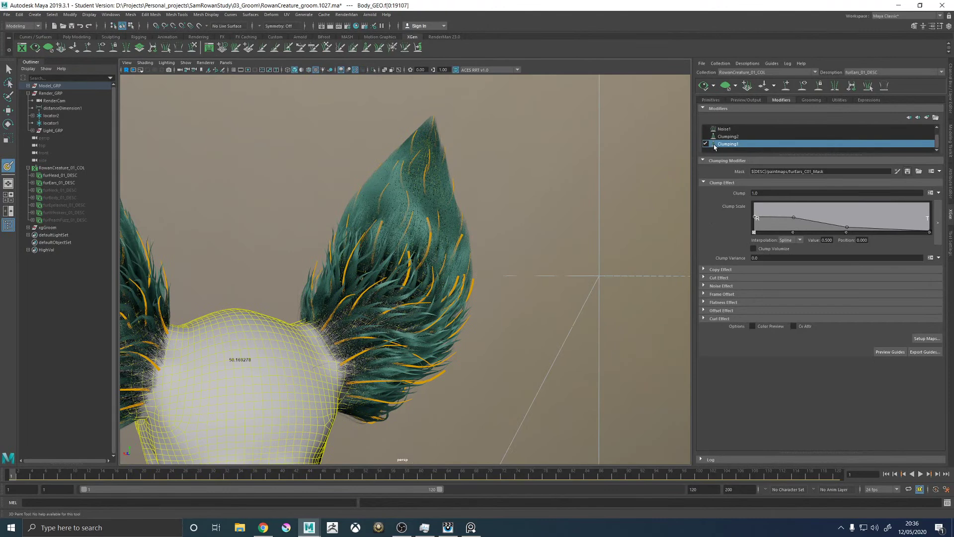
# Enable the Clumping2 modifier, update the XGen preview and check the combined clumping on the ear
pyautogui.keyDown('alt'); pyautogui.moveTo(516, 276); pyautogui.dragTo(702, 142, button='right'); pyautogui.keyUp('alt')
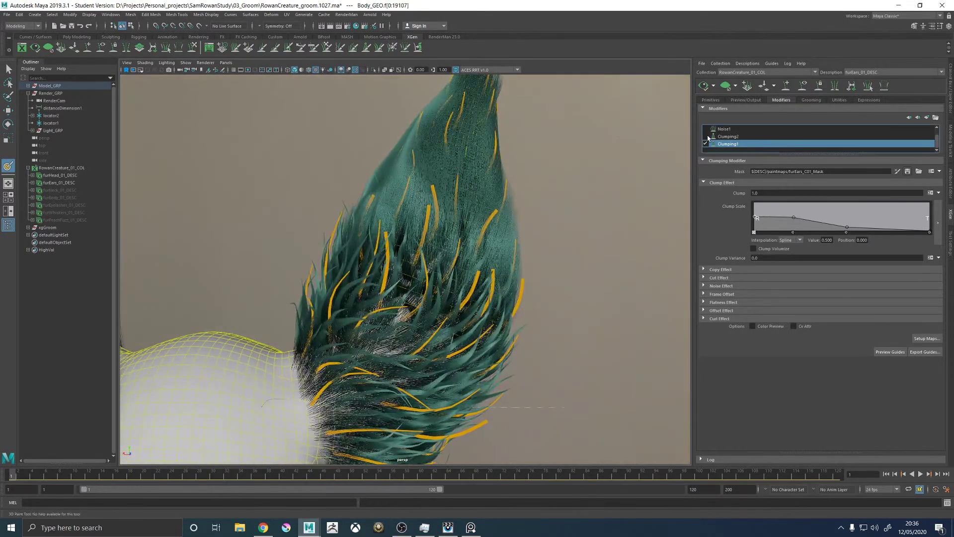
pyautogui.keyDown('alt'); pyautogui.moveTo(569, 223); pyautogui.dragTo(581, 228); pyautogui.keyUp('alt')
pyautogui.keyDown('alt'); pyautogui.moveTo(581, 228); pyautogui.dragTo(420, 257, button='right'); pyautogui.keyUp('alt')
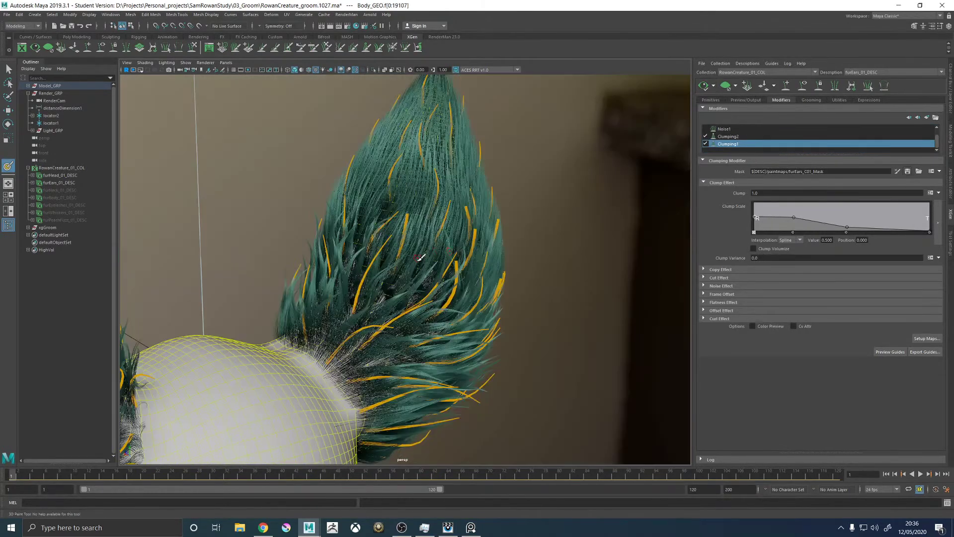
# Clear the fur preview, paint black patches into the Clumping1 mask on the lower ear, and save the texture
pyautogui.click(723, 84)
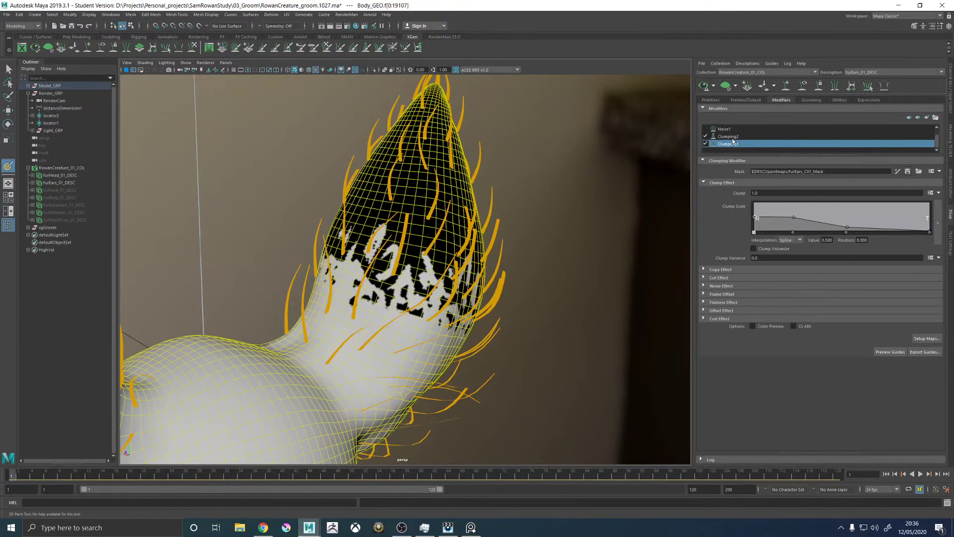
pyautogui.click(897, 172)
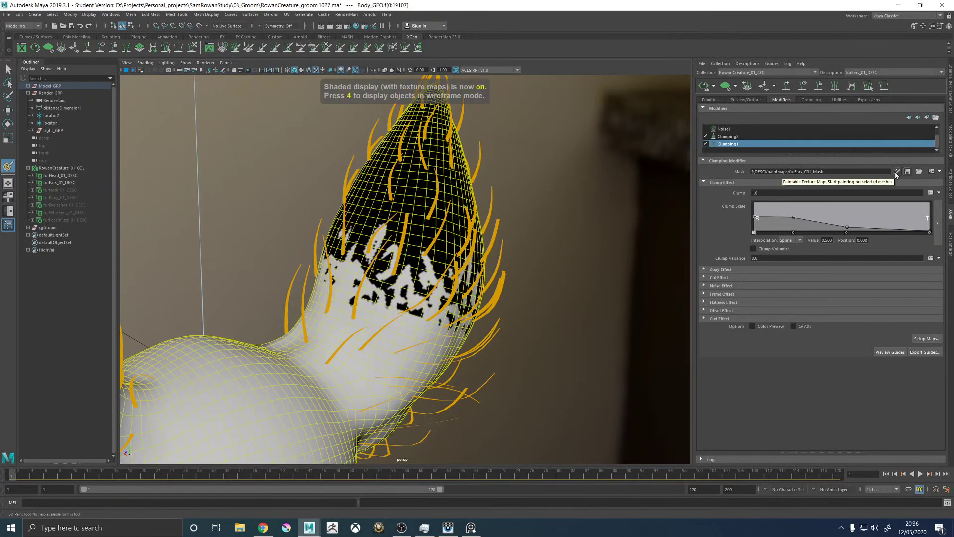
pyautogui.keyDown('alt'); pyautogui.moveTo(417, 233); pyautogui.dragTo(427, 239); pyautogui.keyUp('alt')
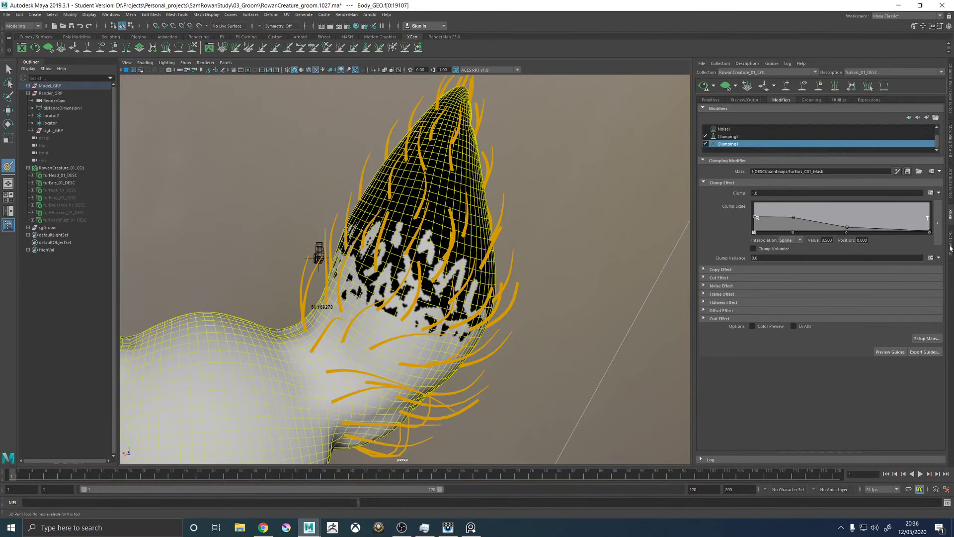
pyautogui.click(950, 247)
pyautogui.moveTo(774, 155); pyautogui.dragTo(739, 154)
pyautogui.moveTo(396, 294)
pyautogui.mouseDown()
pyautogui.moveTo(392, 308)
pyautogui.moveTo(419, 333)
pyautogui.moveTo(387, 324)
pyautogui.moveTo(360, 343)
pyautogui.moveTo(338, 264)
pyautogui.mouseUp()
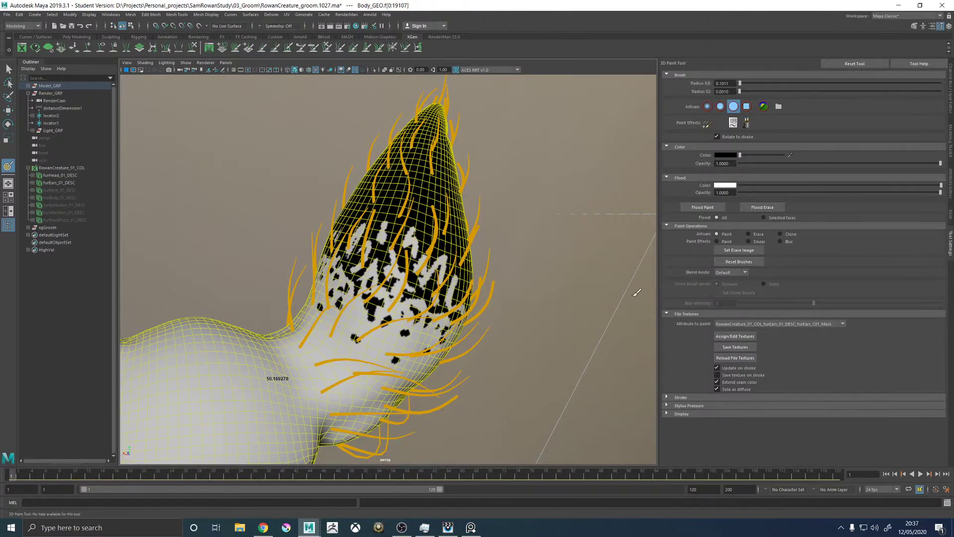
pyautogui.click(735, 347)
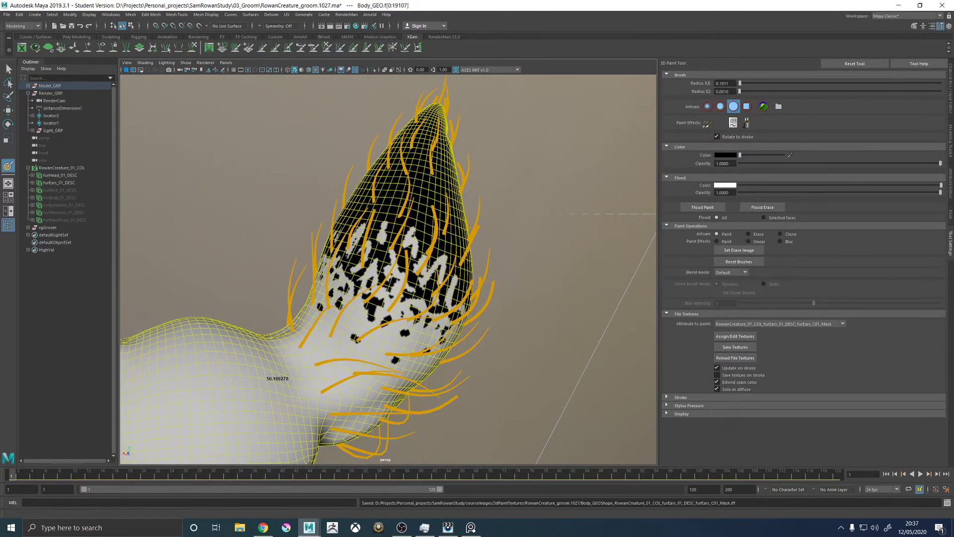
pyautogui.click(948, 211)
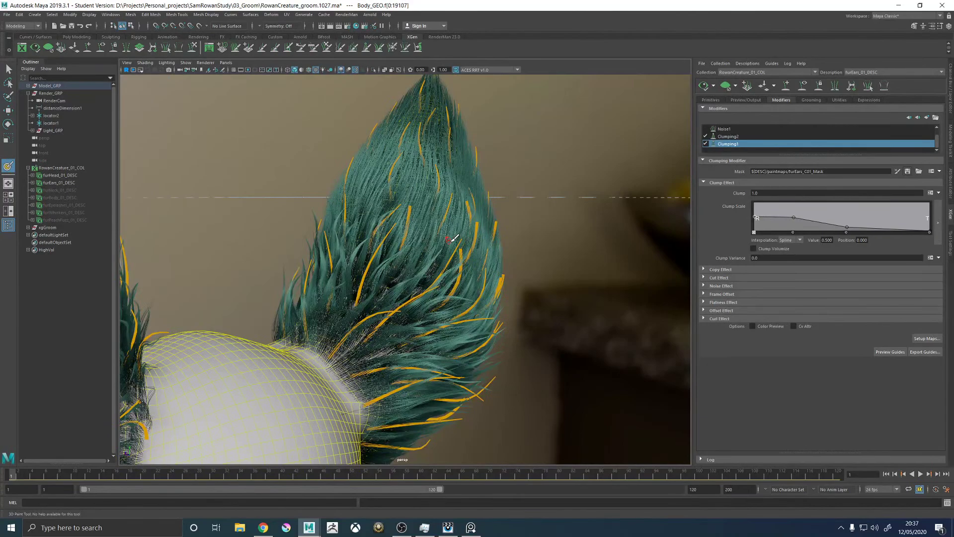
# Examine the clumping on the right ear's fur close up and from several angles, with the paint tool deactivated
pyautogui.keyDown('alt'); pyautogui.moveTo(446, 220); pyautogui.dragTo(324, 247); pyautogui.keyUp('alt')
pyautogui.keyDown('alt'); pyautogui.moveTo(324, 248); pyautogui.dragTo(505, 291, button='right'); pyautogui.keyUp('alt')
pyautogui.keyDown('alt'); pyautogui.moveTo(505, 290); pyautogui.dragTo(459, 314, button='middle'); pyautogui.keyUp('alt')
pyautogui.keyDown('alt'); pyautogui.moveTo(459, 314); pyautogui.dragTo(435, 287); pyautogui.keyUp('alt')
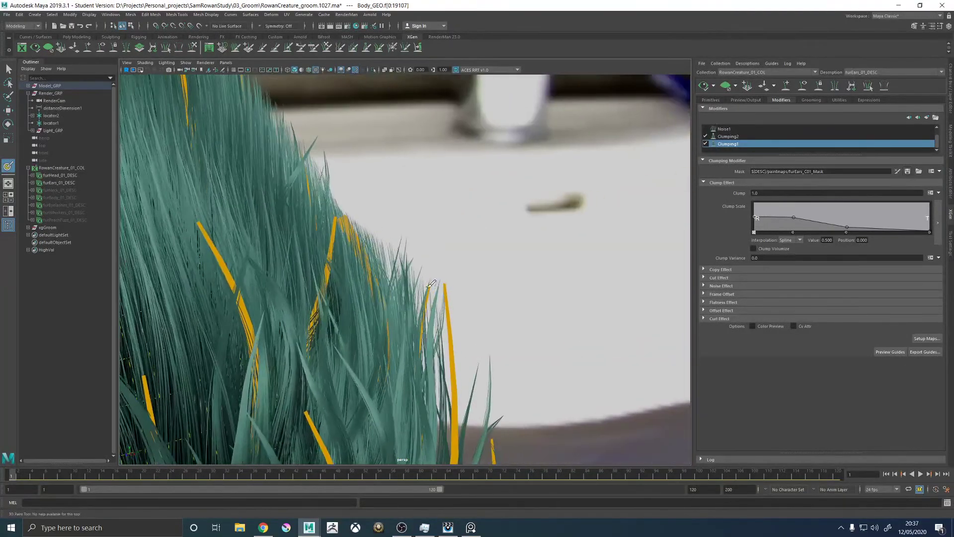
pyautogui.keyDown('alt'); pyautogui.moveTo(531, 291); pyautogui.dragTo(298, 281, button='right'); pyautogui.keyUp('alt')
pyautogui.keyDown('alt'); pyautogui.moveTo(298, 281); pyautogui.dragTo(596, 314); pyautogui.keyUp('alt')
pyautogui.keyDown('alt'); pyautogui.moveTo(564, 350); pyautogui.dragTo(537, 328); pyautogui.keyUp('alt')
pyautogui.moveTo(522, 318)
pyautogui.keyDown('alt'); pyautogui.mouseDown(button='right')
pyautogui.moveTo(330, 308)
pyautogui.moveTo(330, 293)
pyautogui.moveTo(517, 324)
pyautogui.mouseUp(button='right'); pyautogui.keyUp('alt')
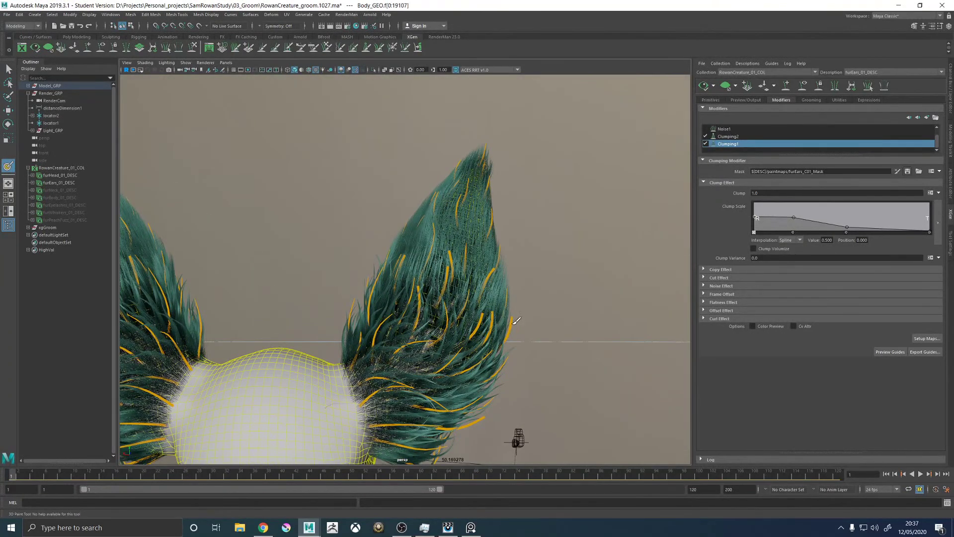
pyautogui.press('w')
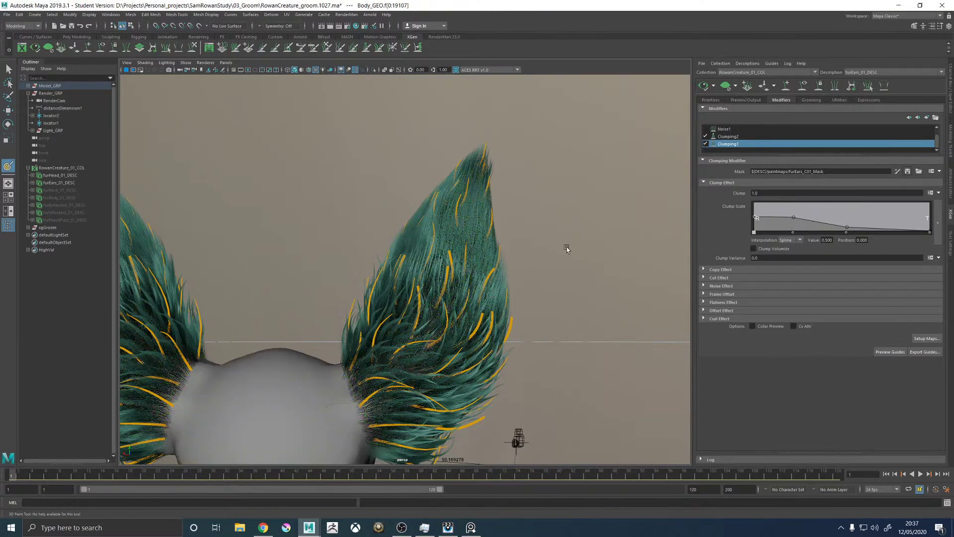
pyautogui.moveTo(532, 266)
pyautogui.keyDown('alt'); pyautogui.mouseDown()
pyautogui.moveTo(596, 283)
pyautogui.moveTo(454, 234)
pyautogui.mouseUp(); pyautogui.keyUp('alt')
pyautogui.keyDown('alt'); pyautogui.moveTo(453, 234); pyautogui.dragTo(560, 278, button='right'); pyautogui.keyUp('alt')
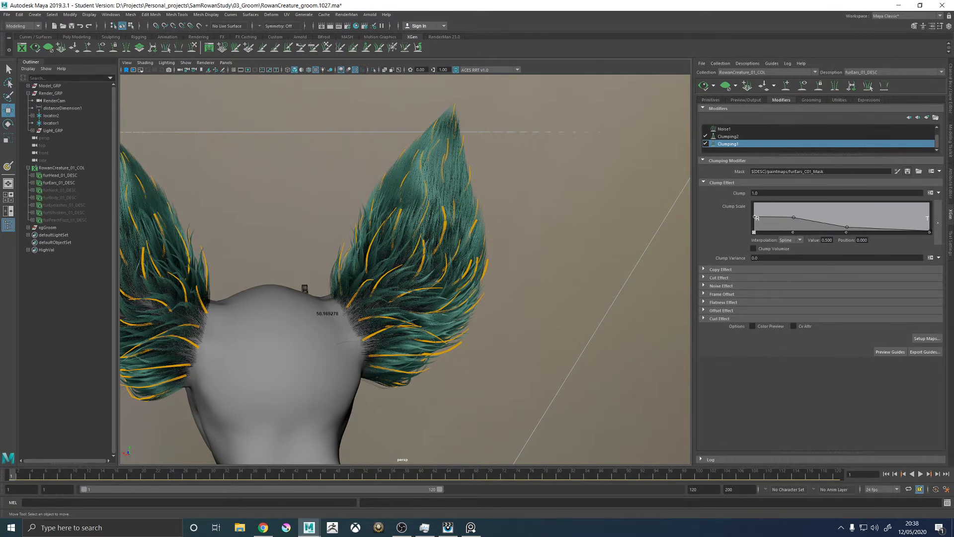
# Enable the Cut1 modifier on the ear fur description
pyautogui.hotkey('alt', 'Tab')
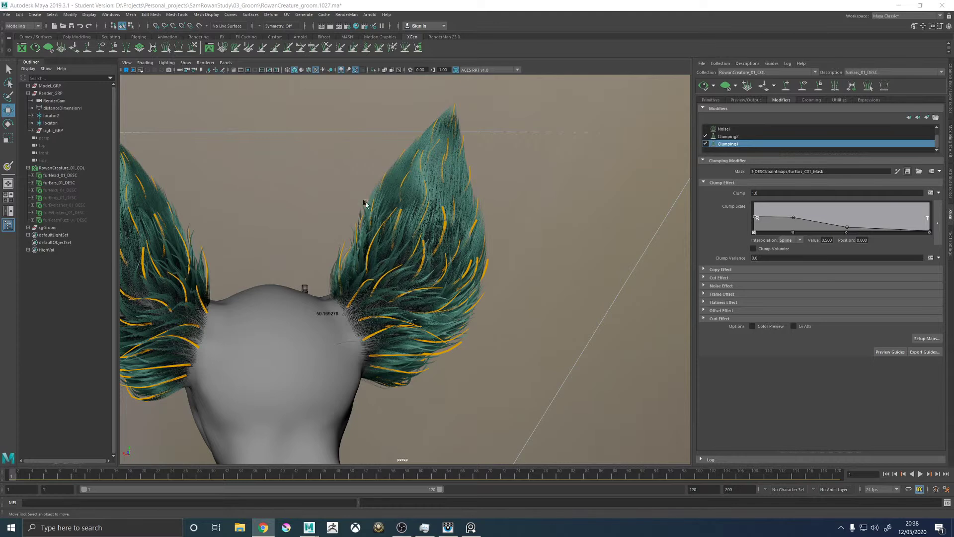
pyautogui.keyDown('alt'); pyautogui.moveTo(370, 182); pyautogui.dragTo(492, 237, button='right'); pyautogui.keyUp('alt')
pyautogui.keyDown('alt'); pyautogui.moveTo(492, 238); pyautogui.dragTo(445, 257); pyautogui.keyUp('alt')
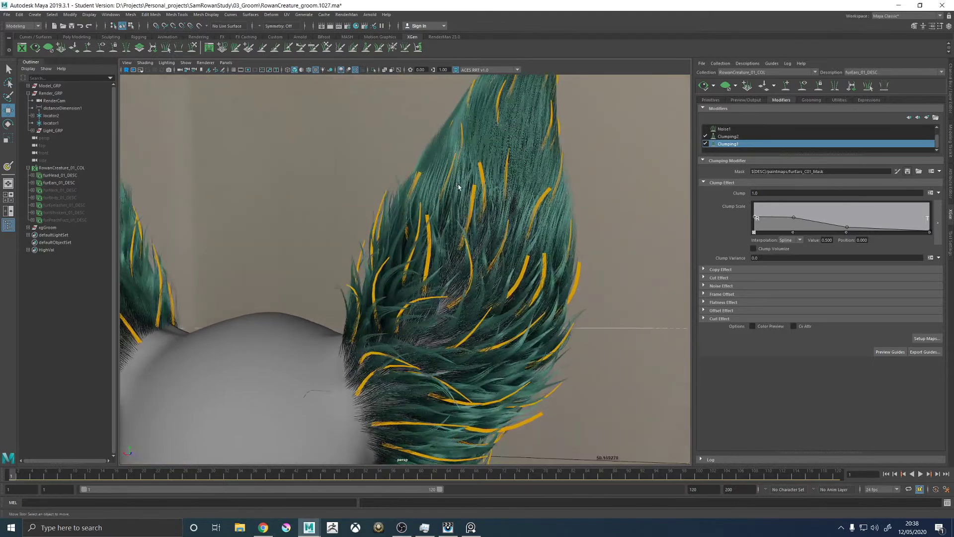
pyautogui.keyDown('alt'); pyautogui.moveTo(473, 210); pyautogui.dragTo(490, 205); pyautogui.keyUp('alt')
pyautogui.scroll(1, 714, 143)
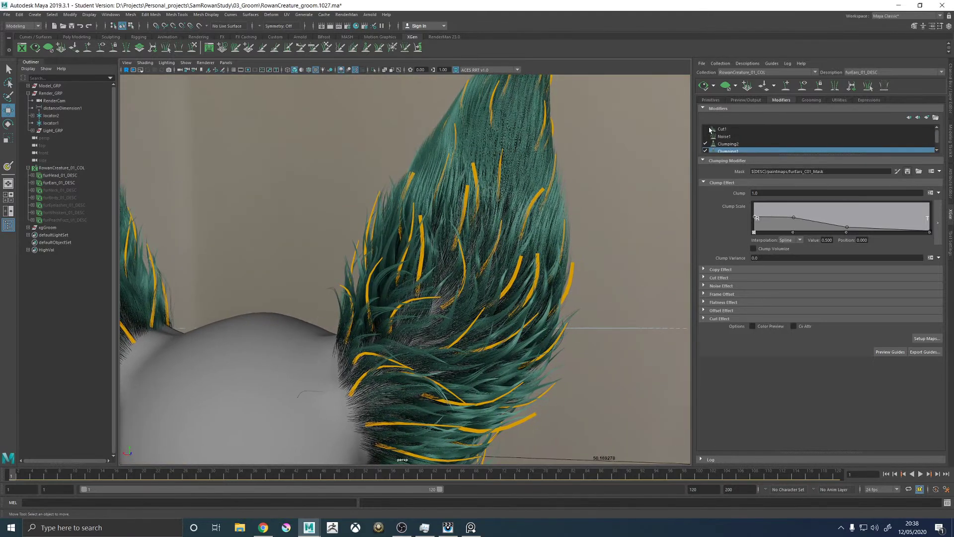
pyautogui.click(706, 129)
# Add a Grease Pencil frame and sketch a hair clump tapering to a single point on the back of the head
pyautogui.keyDown('alt'); pyautogui.moveTo(242, 177); pyautogui.dragTo(338, 189); pyautogui.keyUp('alt')
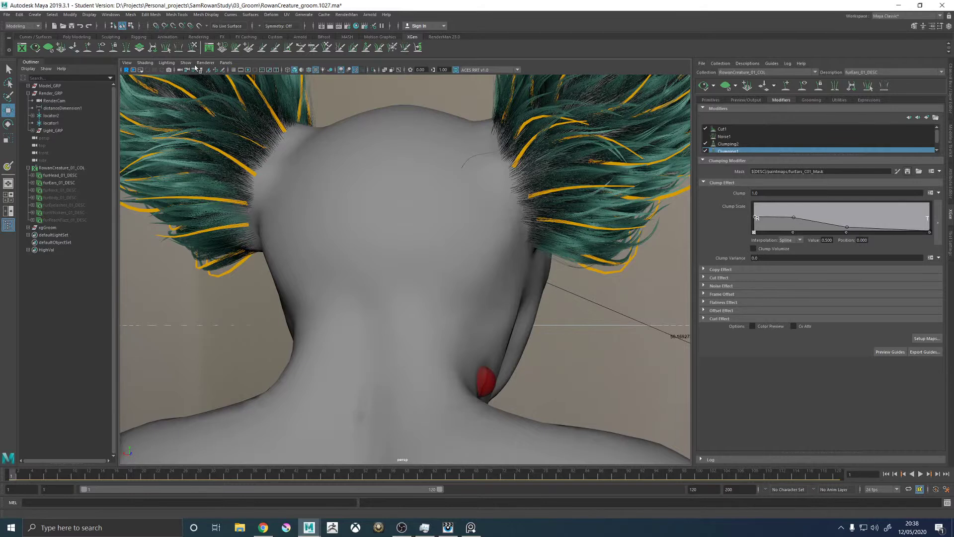
pyautogui.click(223, 70)
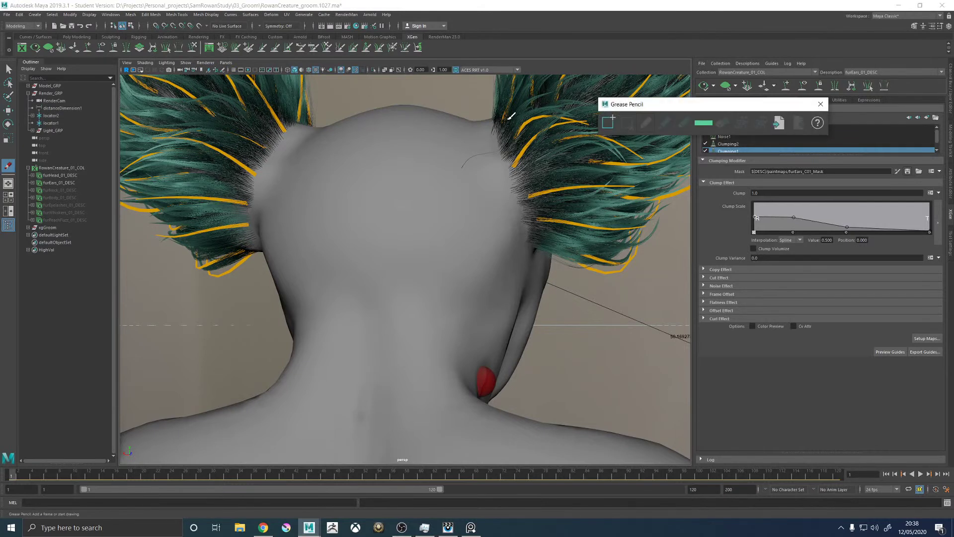
pyautogui.click(608, 122)
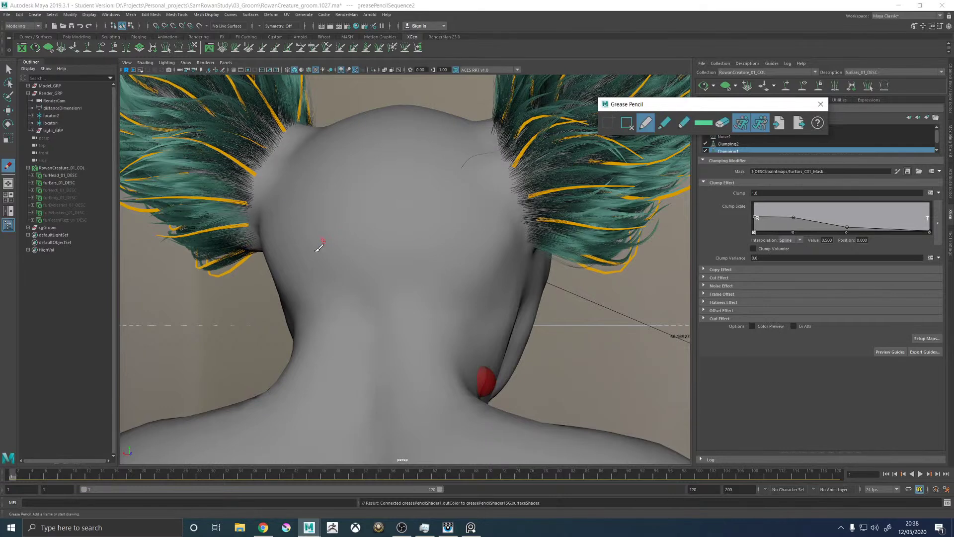
pyautogui.moveTo(326, 194); pyautogui.dragTo(302, 292)
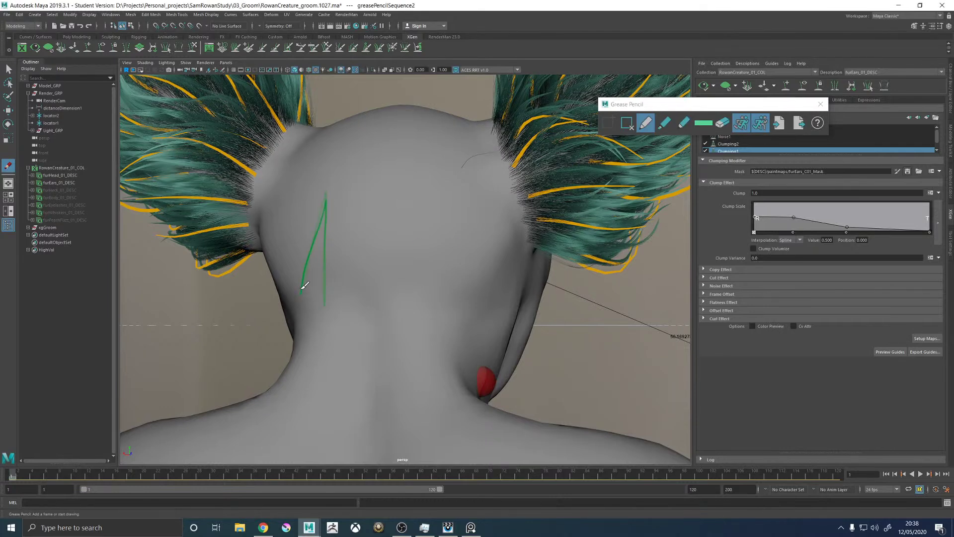
pyautogui.moveTo(326, 198); pyautogui.dragTo(324, 300)
# Sketch a blunt-tipped clump with wavy inner strands and a jagged-tipped clump beside the pointed one
pyautogui.moveTo(351, 300); pyautogui.dragTo(368, 204)
pyautogui.moveTo(382, 316); pyautogui.dragTo(395, 204)
pyautogui.moveTo(379, 283); pyautogui.dragTo(381, 208)
pyautogui.moveTo(367, 302); pyautogui.dragTo(370, 221)
pyautogui.moveTo(359, 286)
pyautogui.mouseDown()
pyautogui.moveTo(368, 211)
pyautogui.moveTo(394, 204)
pyautogui.mouseUp()
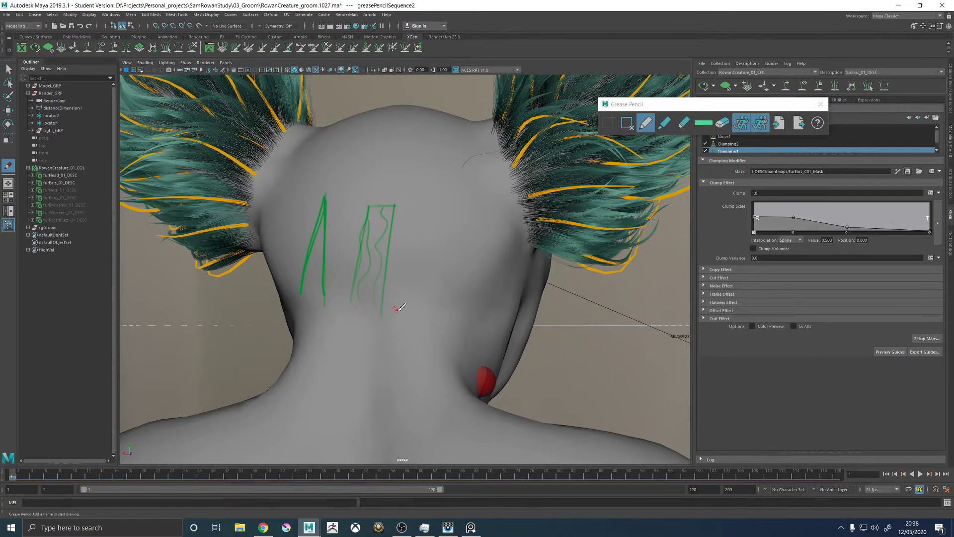
pyautogui.moveTo(395, 313)
pyautogui.mouseDown()
pyautogui.moveTo(430, 203)
pyautogui.moveTo(439, 219)
pyautogui.moveTo(450, 206)
pyautogui.moveTo(455, 213)
pyautogui.moveTo(437, 312)
pyautogui.mouseUp()
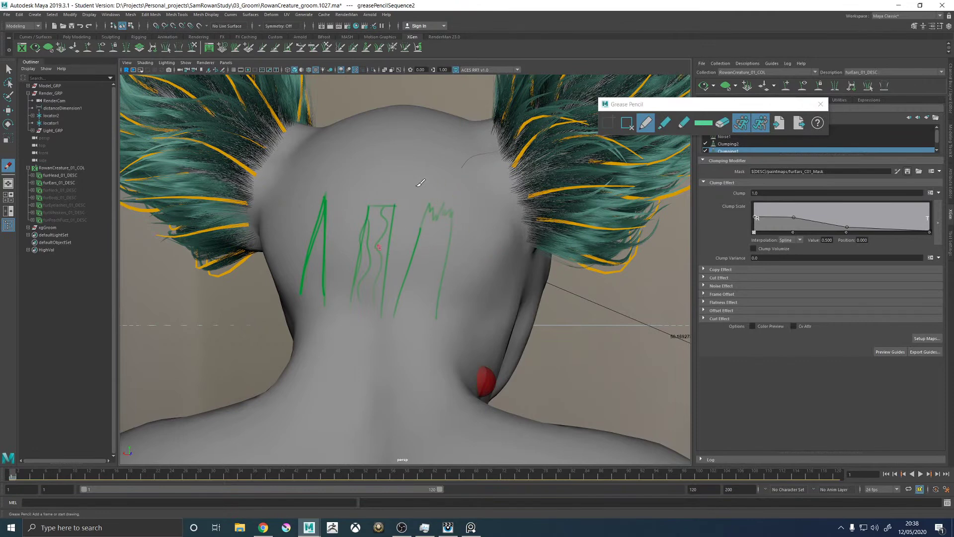
# Clear the sketches and draw two pointed clumps, the second with inner strands converging at its tip
pyautogui.click(626, 123)
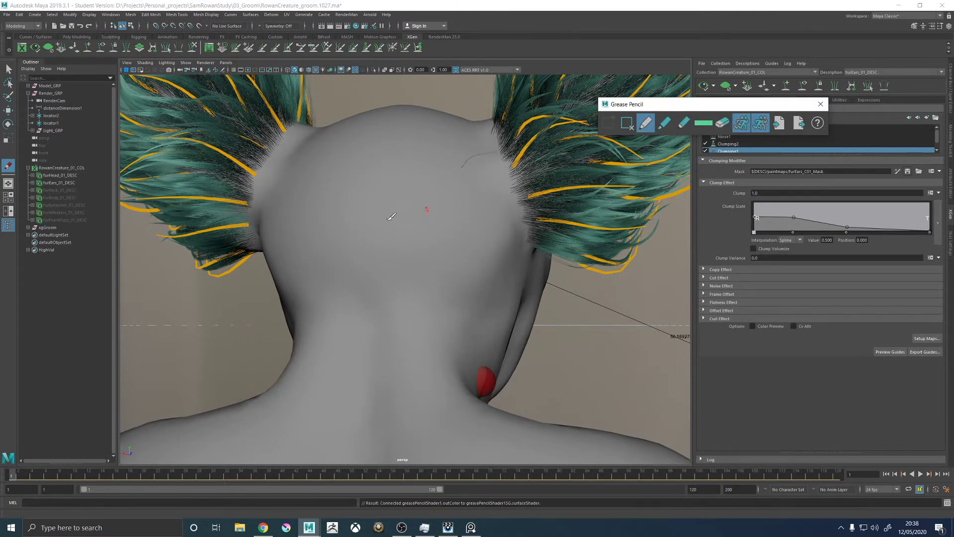
pyautogui.keyDown('alt'); pyautogui.moveTo(386, 234); pyautogui.dragTo(399, 231); pyautogui.keyUp('alt')
pyautogui.keyDown('alt'); pyautogui.moveTo(373, 222); pyautogui.dragTo(401, 237, button='middle'); pyautogui.keyUp('alt')
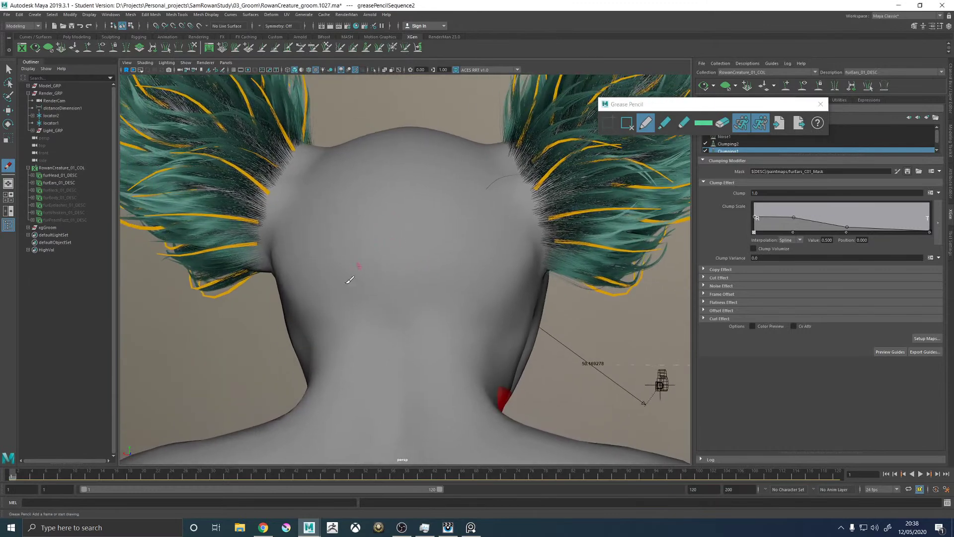
pyautogui.moveTo(328, 325)
pyautogui.mouseDown()
pyautogui.moveTo(352, 321)
pyautogui.moveTo(392, 254)
pyautogui.moveTo(406, 329)
pyautogui.moveTo(408, 213)
pyautogui.mouseUp()
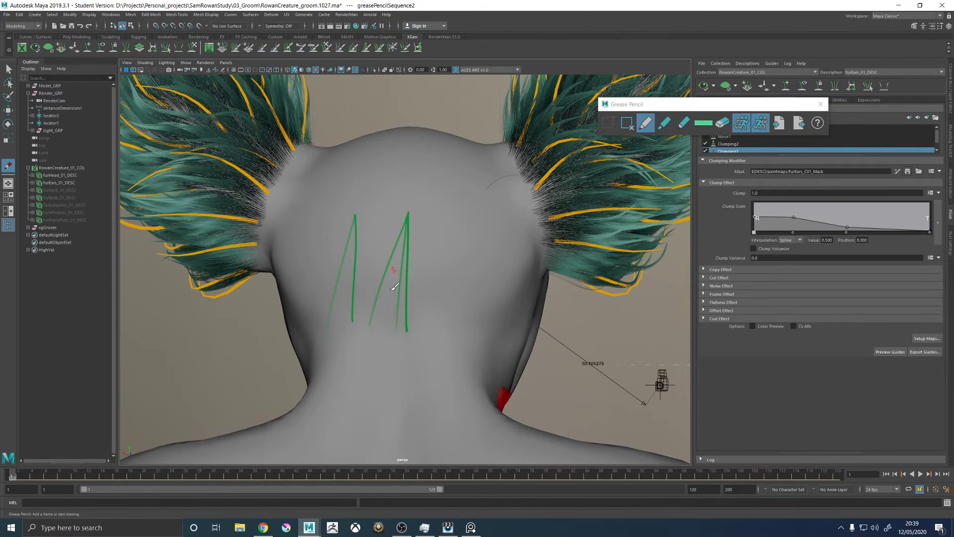
pyautogui.moveTo(387, 318); pyautogui.dragTo(408, 218)
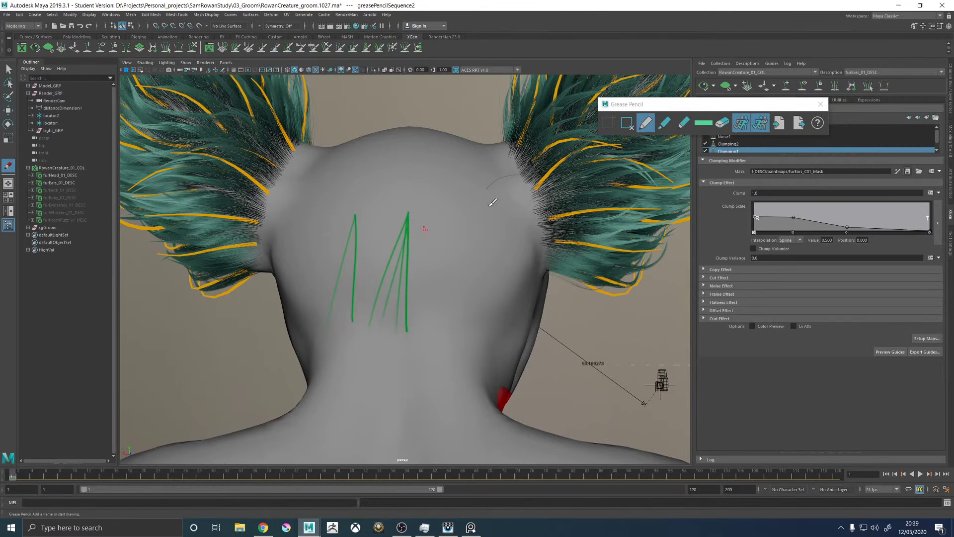
# Clear the sketches and draw one pointed clump with smaller clumps splitting off along its sides
pyautogui.click(628, 123)
pyautogui.moveTo(354, 304)
pyautogui.mouseDown()
pyautogui.moveTo(385, 227)
pyautogui.moveTo(380, 344)
pyautogui.mouseUp()
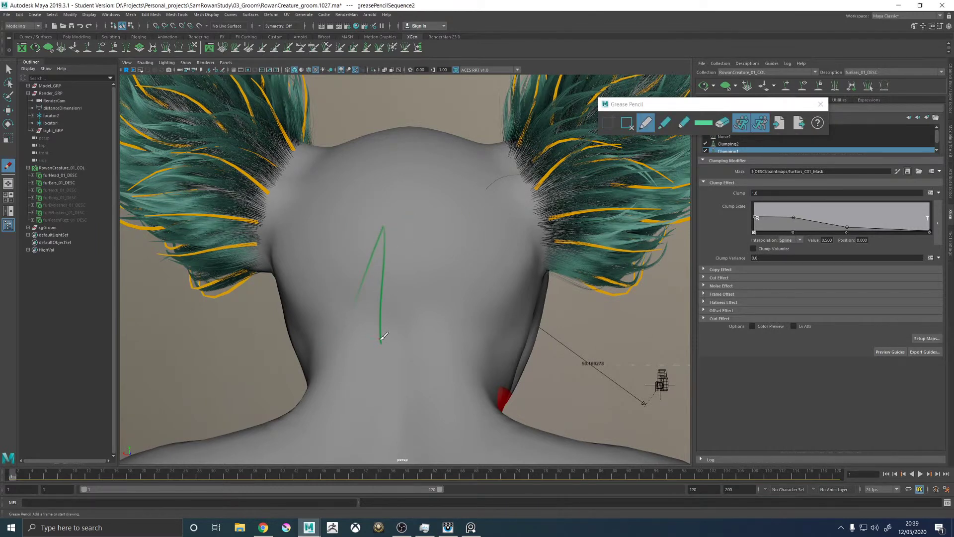
pyautogui.moveTo(384, 294)
pyautogui.mouseDown()
pyautogui.moveTo(389, 235)
pyautogui.moveTo(381, 288)
pyautogui.moveTo(355, 297)
pyautogui.mouseUp()
pyautogui.moveTo(379, 251)
pyautogui.mouseDown()
pyautogui.moveTo(385, 225)
pyautogui.moveTo(388, 270)
pyautogui.moveTo(360, 268)
pyautogui.moveTo(364, 283)
pyautogui.mouseUp()
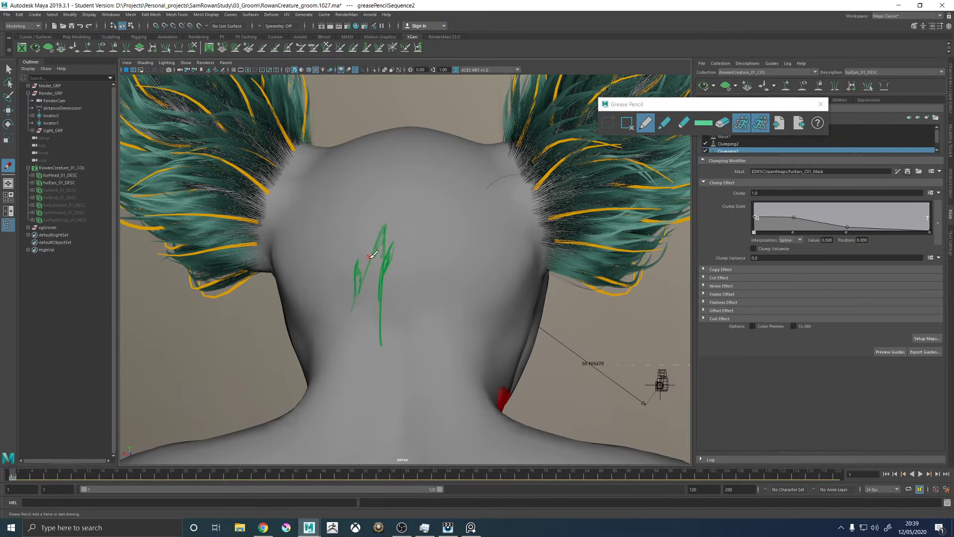
pyautogui.moveTo(373, 244)
pyautogui.mouseDown()
pyautogui.moveTo(376, 256)
pyautogui.moveTo(368, 251)
pyautogui.mouseUp()
# Delete the Grease Pencil frame, close the Grease Pencil, and return to the Move tool at the right ear
pyautogui.click(627, 123)
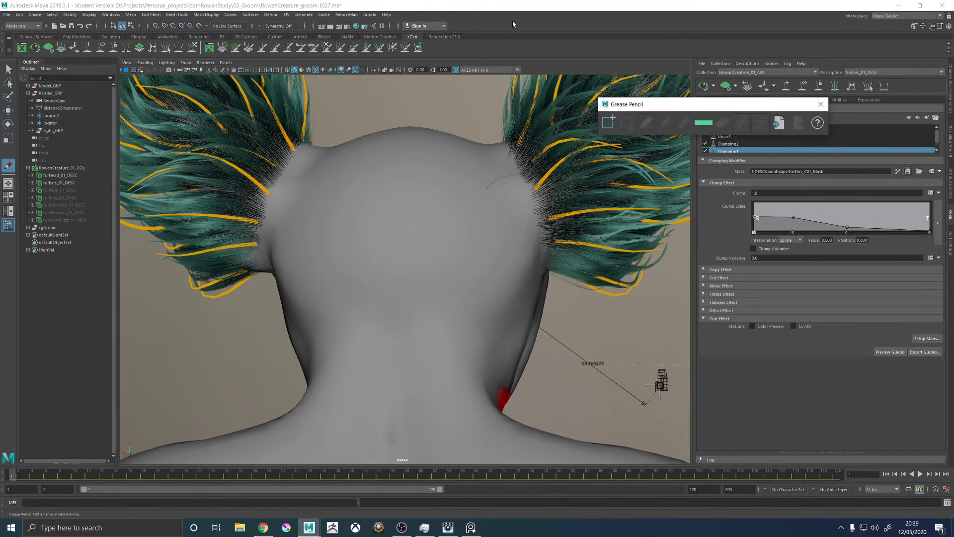
pyautogui.click(820, 104)
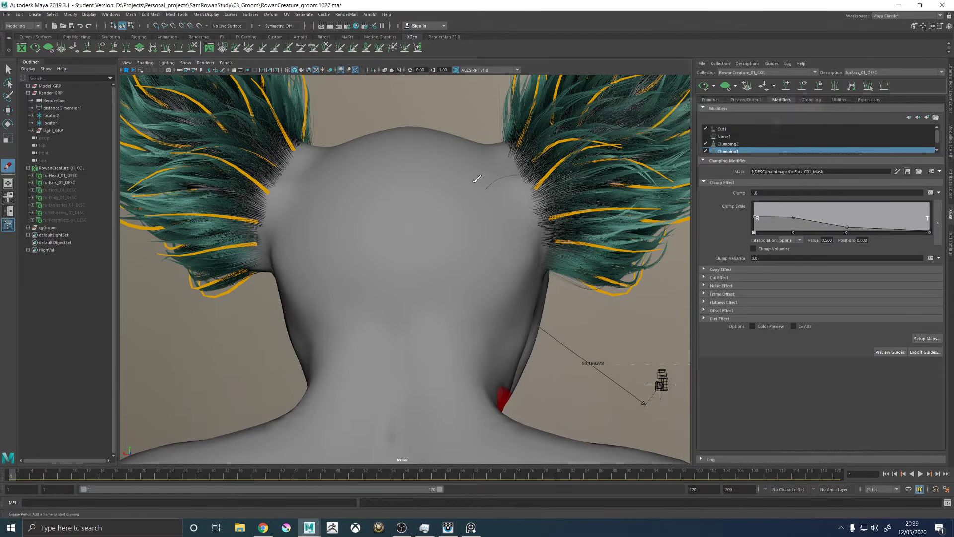
pyautogui.keyDown('alt'); pyautogui.moveTo(453, 213); pyautogui.dragTo(412, 244, button='middle'); pyautogui.keyUp('alt')
pyautogui.keyDown('alt'); pyautogui.moveTo(413, 243); pyautogui.dragTo(598, 195); pyautogui.keyUp('alt')
pyautogui.press('w')
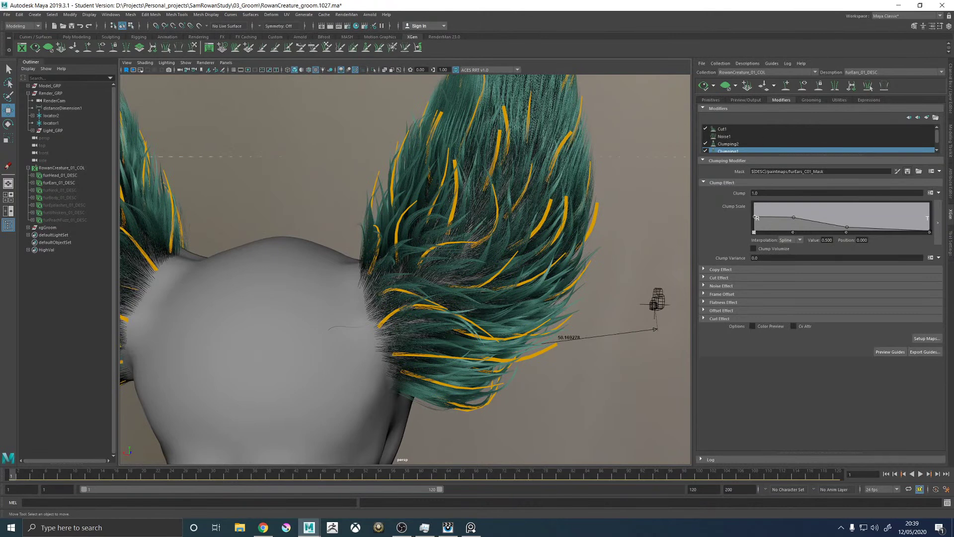
# Switch to the reference image board and examine fur clumping in the dog, lion mane and monkey photos
pyautogui.hotkey('alt', 'Tab')
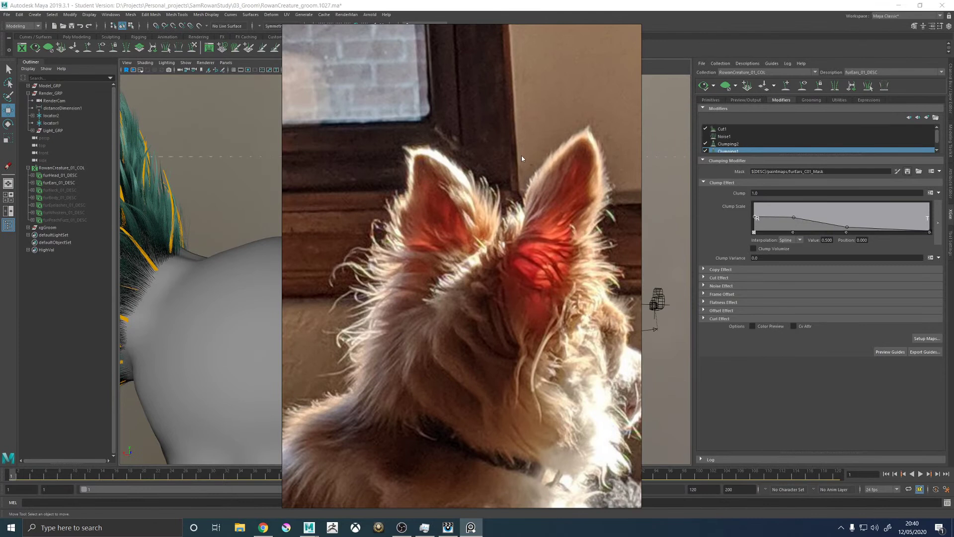
pyautogui.moveTo(455, 330); pyautogui.dragTo(497, 272)
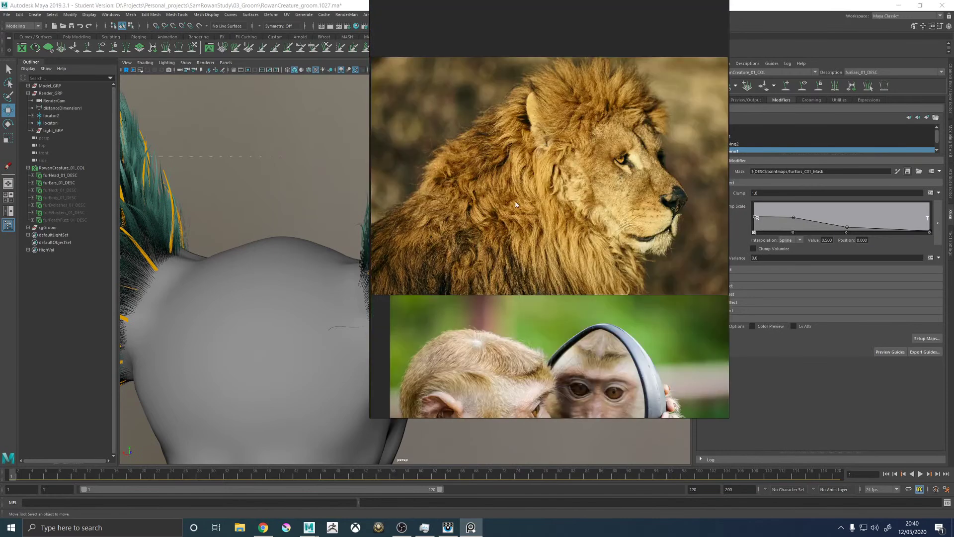
pyautogui.scroll(5, 523, 211)
pyautogui.scroll(1, 546, 196)
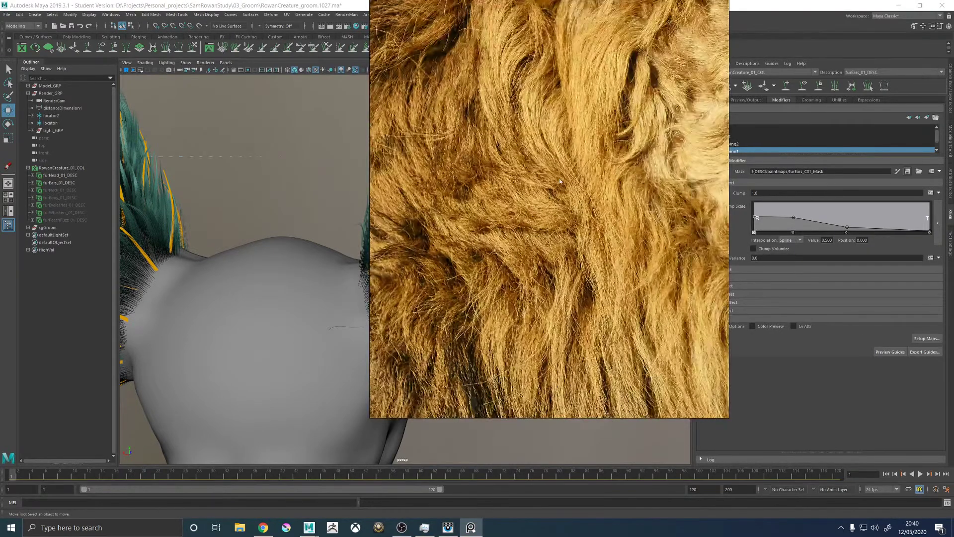
pyautogui.moveTo(578, 230); pyautogui.dragTo(576, 190, button='middle')
pyautogui.moveTo(528, 259); pyautogui.dragTo(636, 295, button='middle')
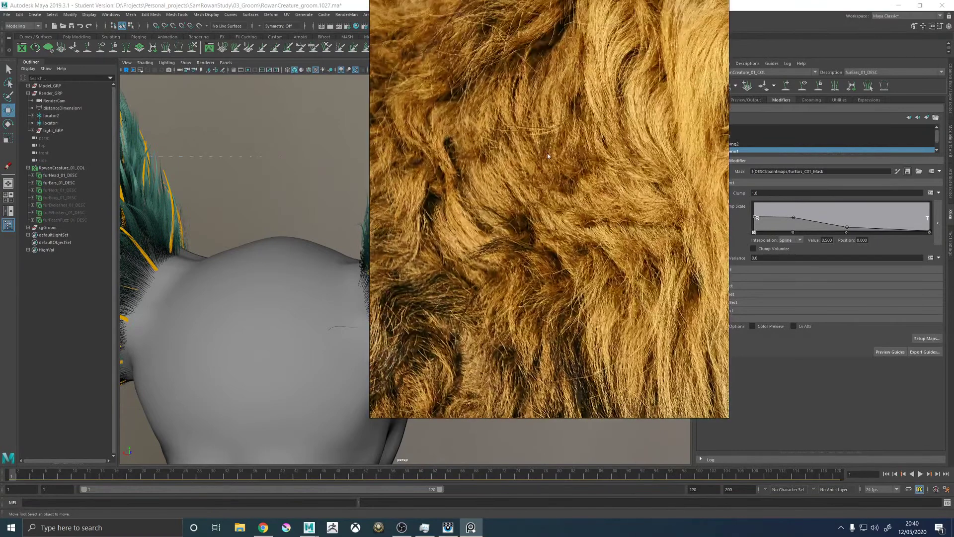
pyautogui.moveTo(547, 153); pyautogui.dragTo(611, 190, button='middle')
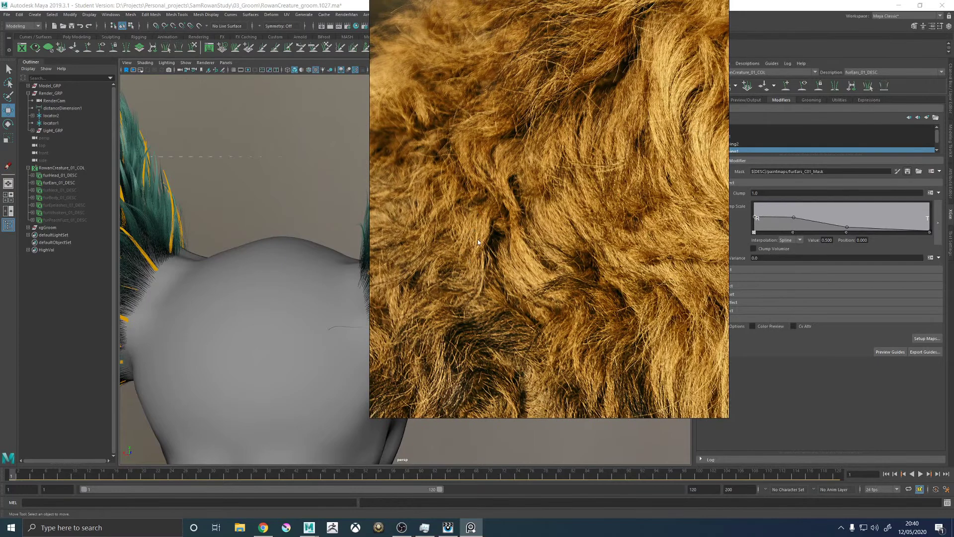
pyautogui.moveTo(427, 188); pyautogui.dragTo(434, 85, button='middle')
pyautogui.scroll(-5, 568, 158)
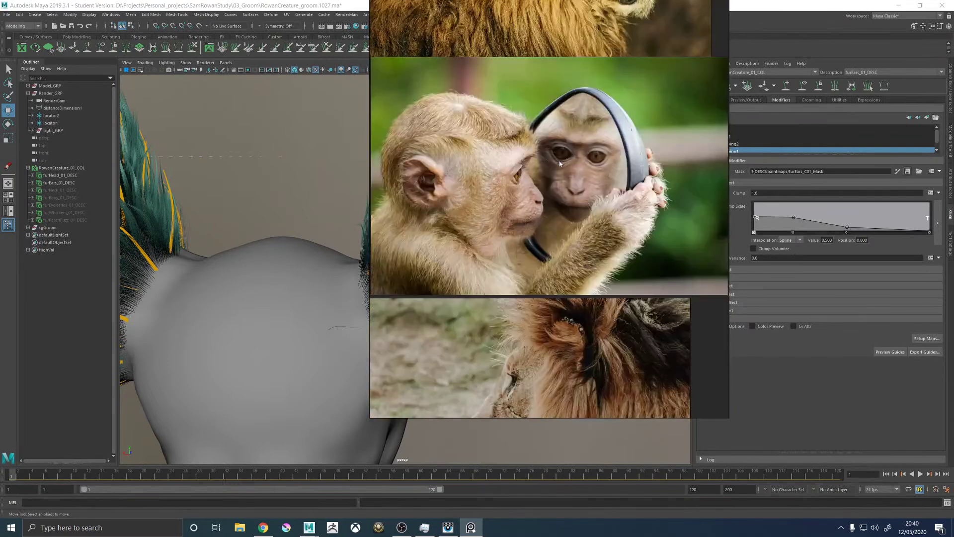
pyautogui.scroll(-2, 544, 169)
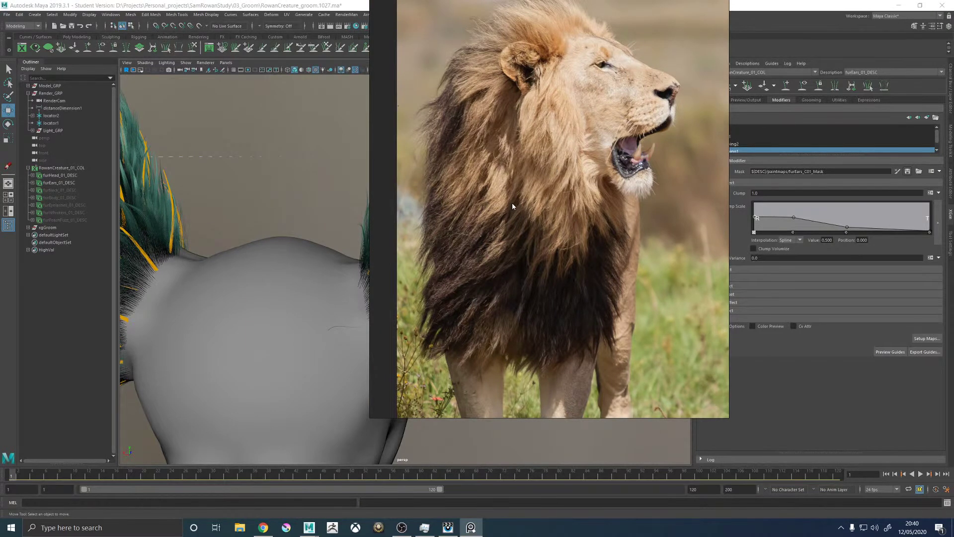
# Examine the large and small clumps in the roaring lion's mane on the reference board
pyautogui.scroll(3, 512, 204)
pyautogui.scroll(3, 586, 246)
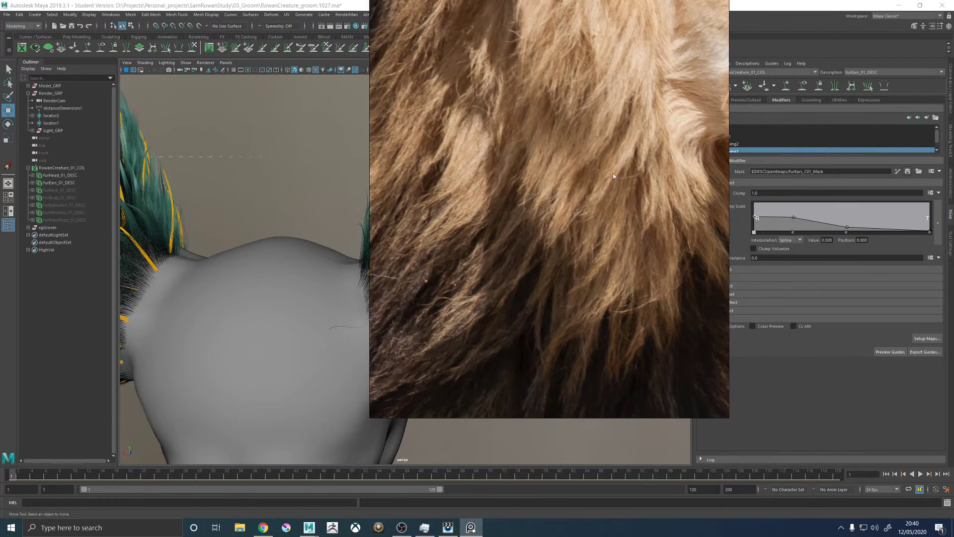
pyautogui.moveTo(615, 178); pyautogui.dragTo(593, 198, button='middle')
pyautogui.scroll(-5, 549, 246)
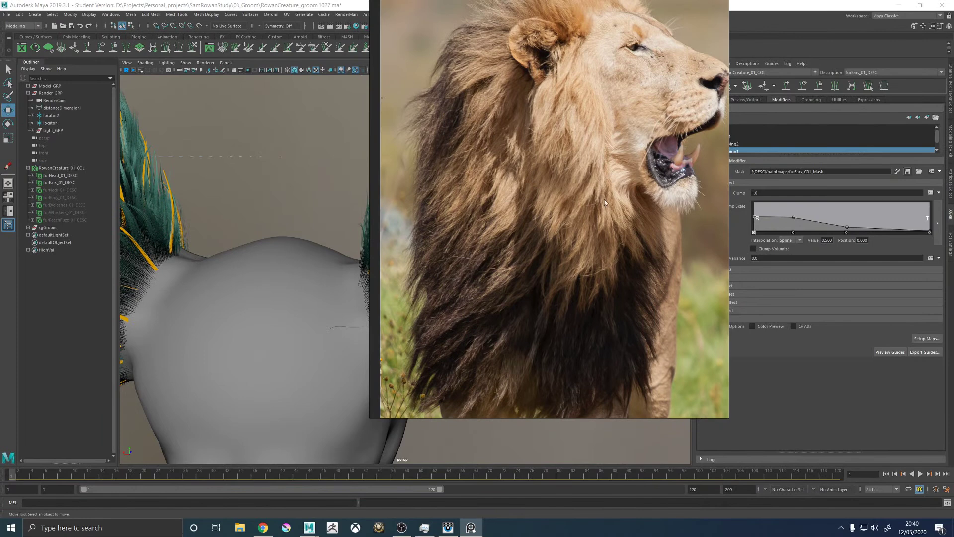
pyautogui.scroll(-3, 582, 261)
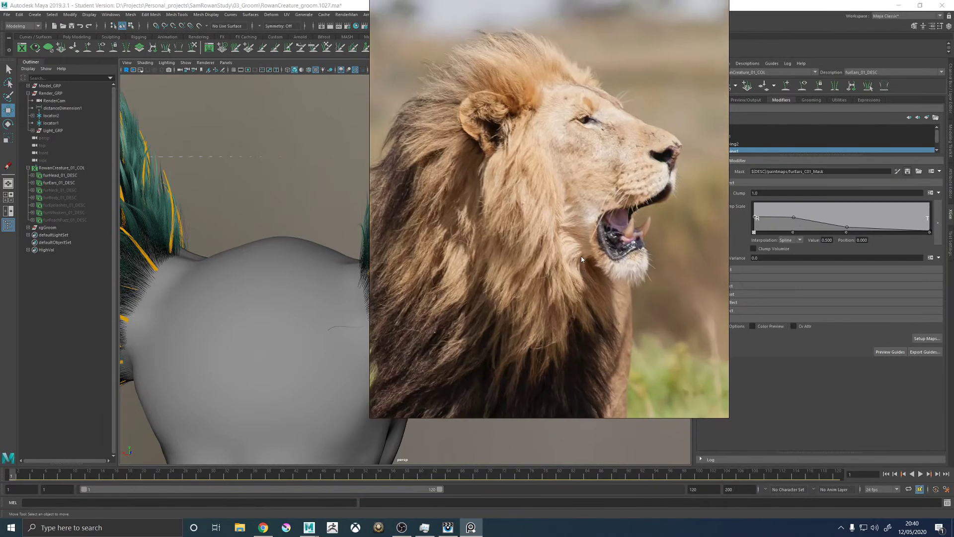
pyautogui.scroll(-3, 580, 255)
pyautogui.scroll(3, 546, 243)
pyautogui.scroll(-3, 521, 237)
# Examine the horse's forelock strands around the eye and the lion manes in the neighbouring reference photos
pyautogui.scroll(1, 597, 169)
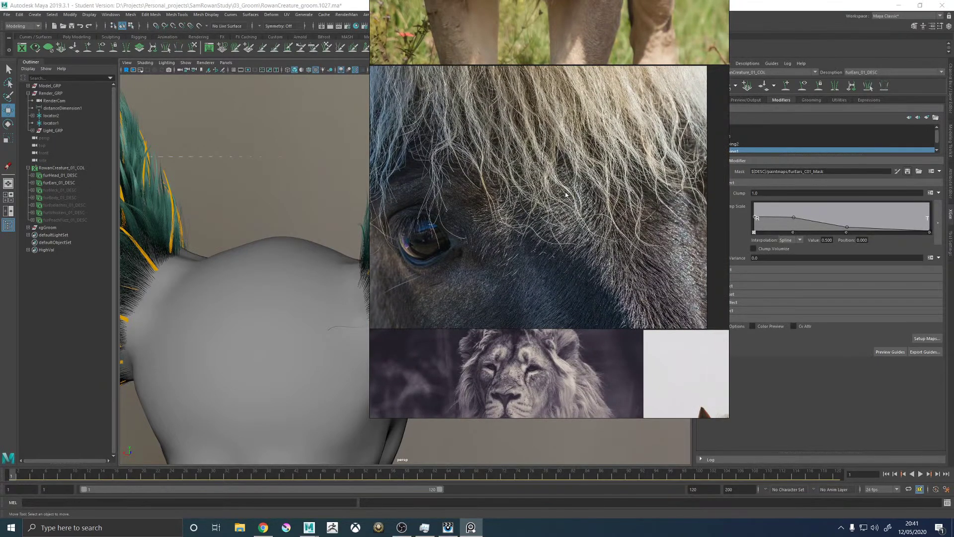
pyautogui.scroll(1, 528, 186)
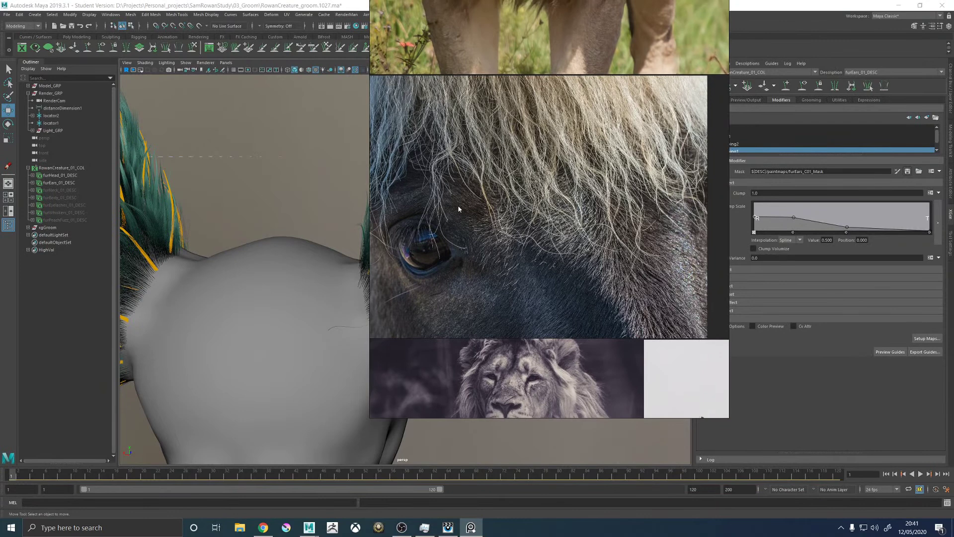
pyautogui.moveTo(458, 205); pyautogui.dragTo(502, 213, button='middle')
pyautogui.moveTo(474, 242); pyautogui.dragTo(492, 269, button='middle')
pyautogui.scroll(4, 497, 243)
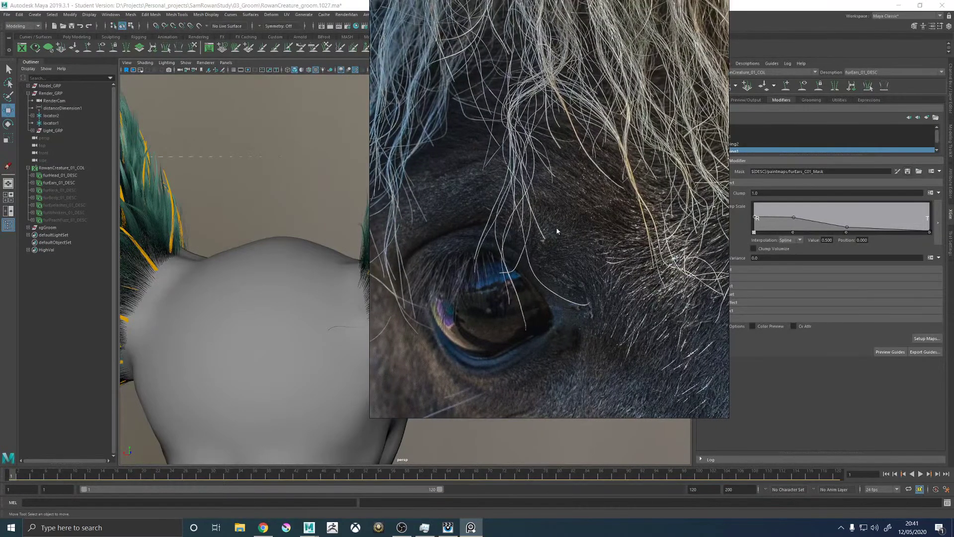
pyautogui.scroll(-5, 596, 219)
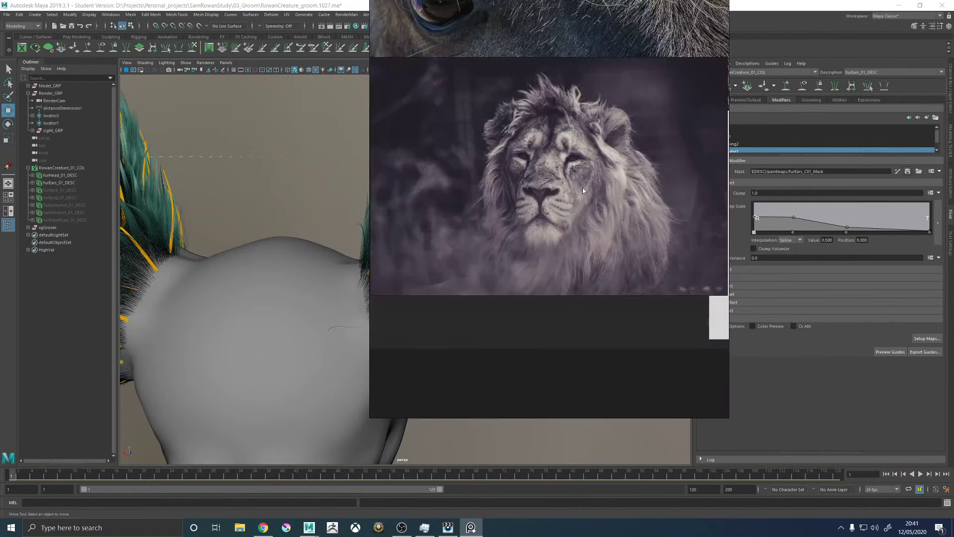
pyautogui.scroll(5, 564, 213)
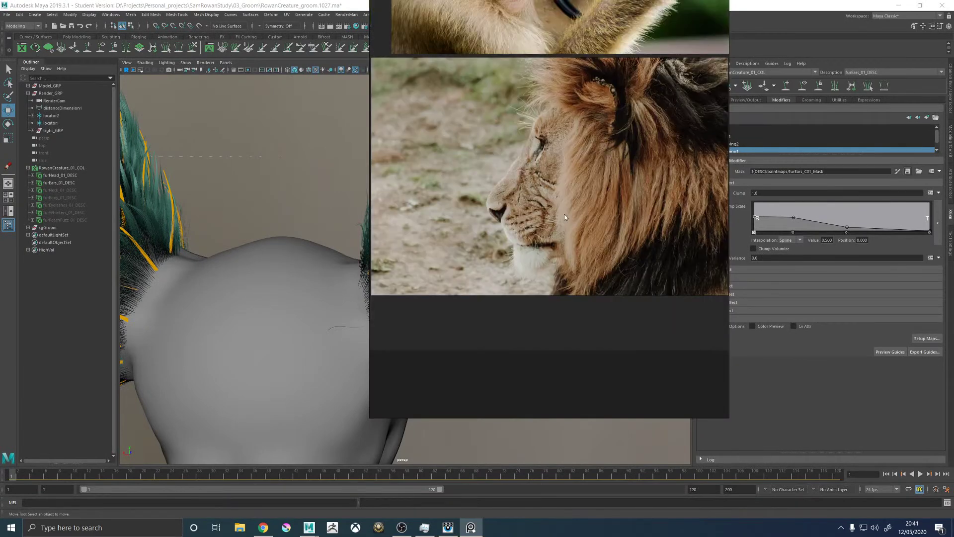
# Review the golden lion, monkey and roaring lion photos once more and switch back to Maya
pyautogui.scroll(3, 551, 191)
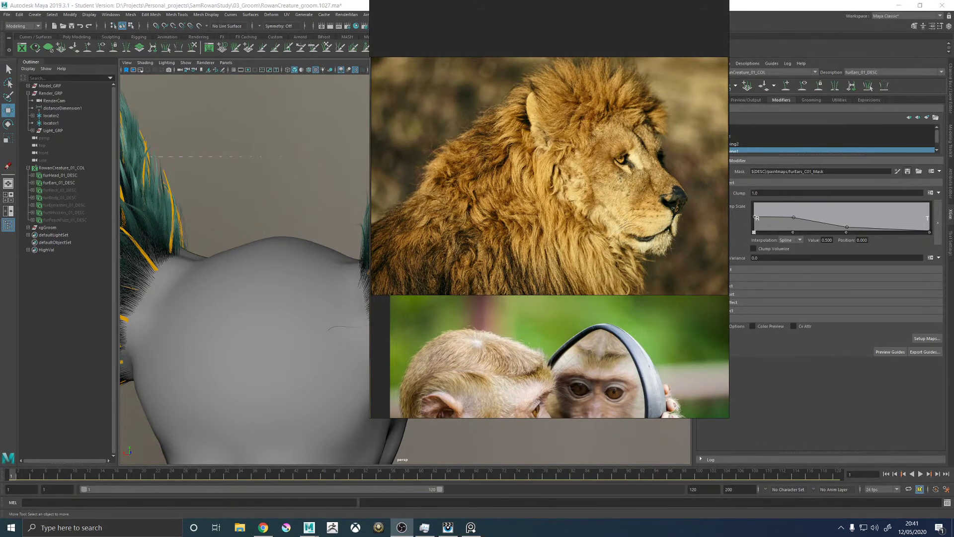
pyautogui.hotkey('alt', 'Tab')
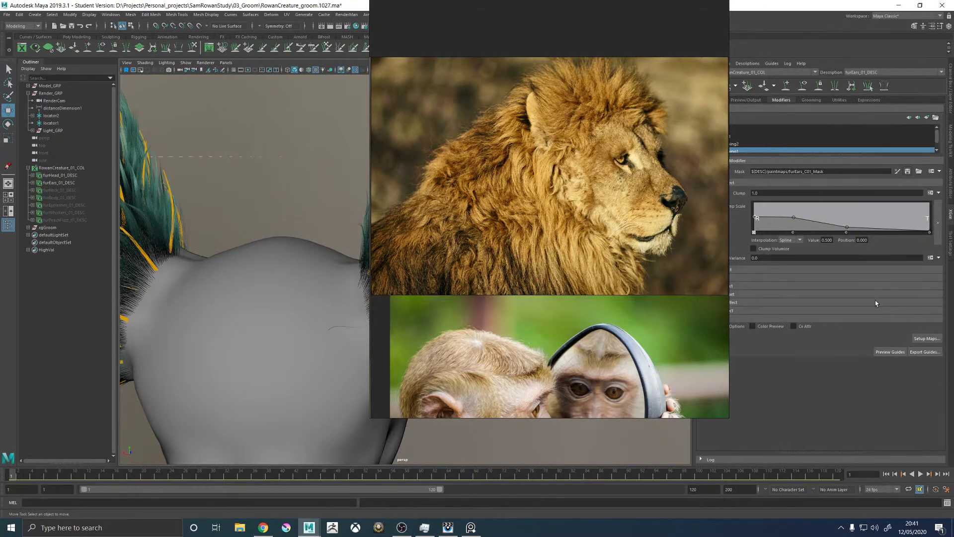
pyautogui.scroll(-5, 577, 219)
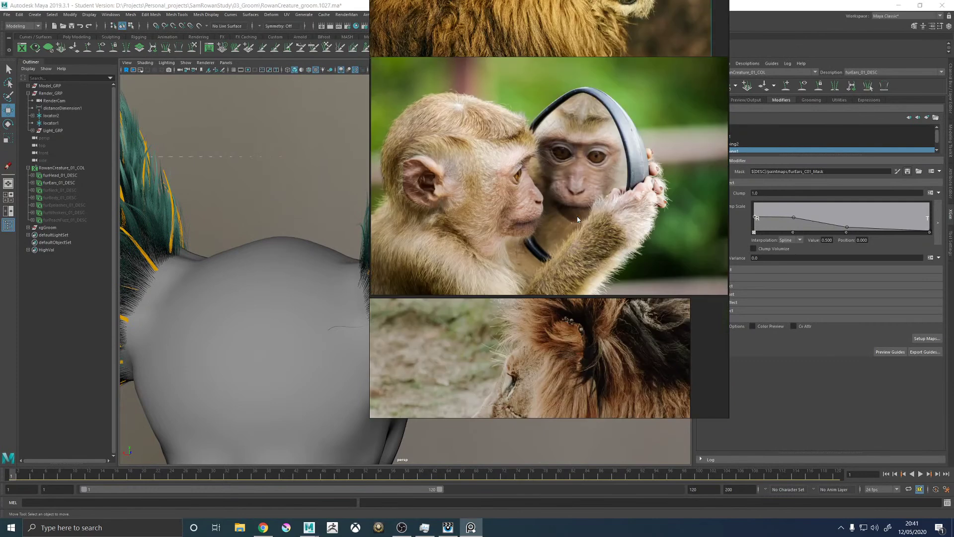
pyautogui.scroll(-3, 513, 232)
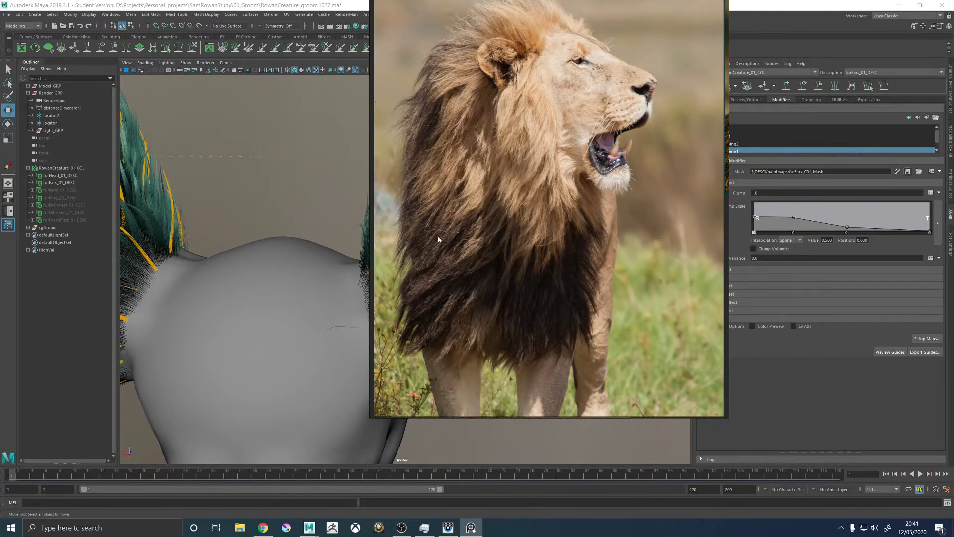
pyautogui.hotkey('alt', 'Tab')
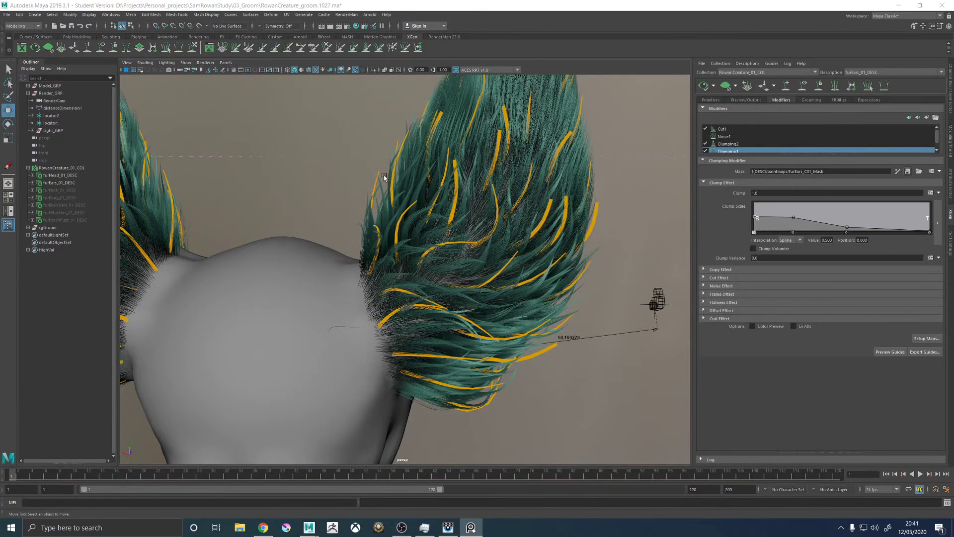
# Select the Clumping2 modifier of the ear fur and open its Noise Effect settings at the noise amount
pyautogui.keyDown('alt'); pyautogui.moveTo(370, 177); pyautogui.dragTo(410, 201); pyautogui.keyUp('alt')
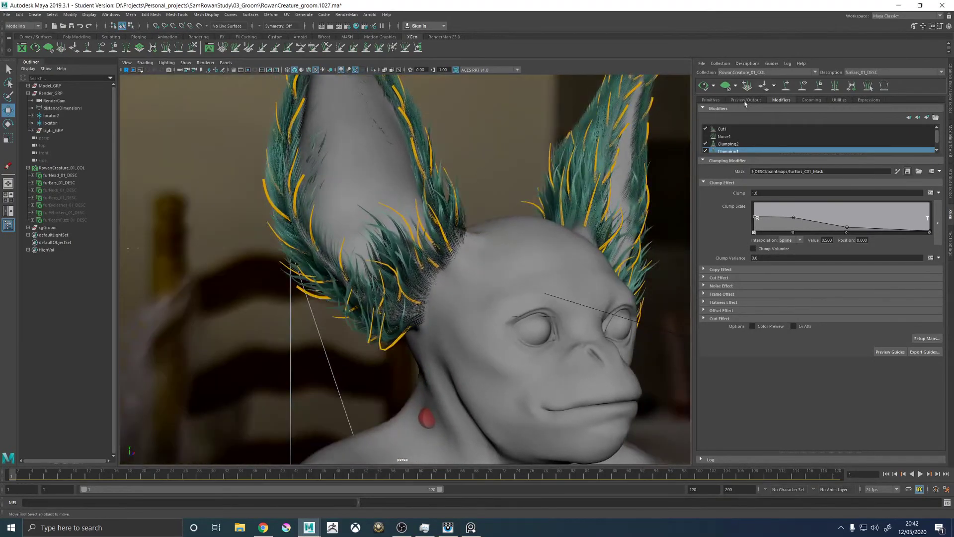
pyautogui.keyDown('alt'); pyautogui.moveTo(387, 166); pyautogui.dragTo(416, 194); pyautogui.keyUp('alt')
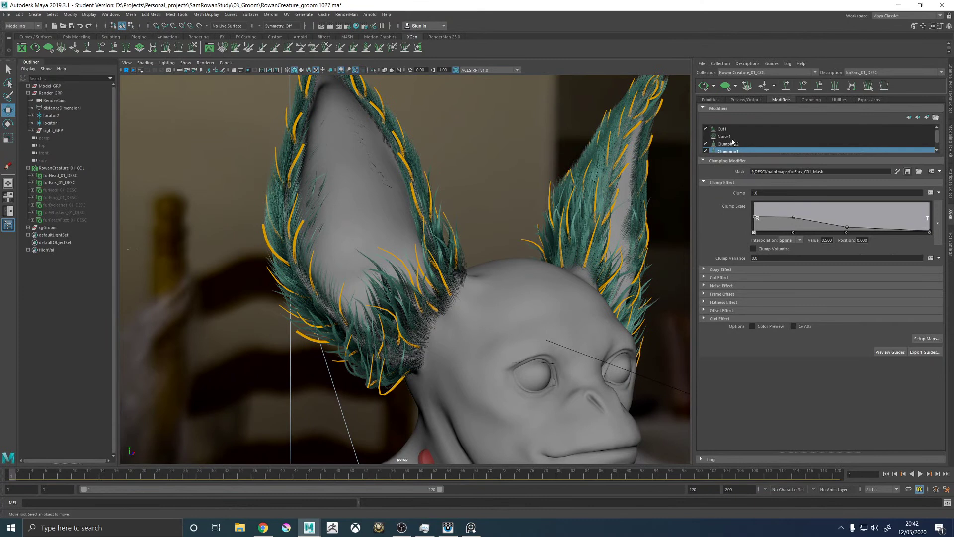
pyautogui.click(731, 144)
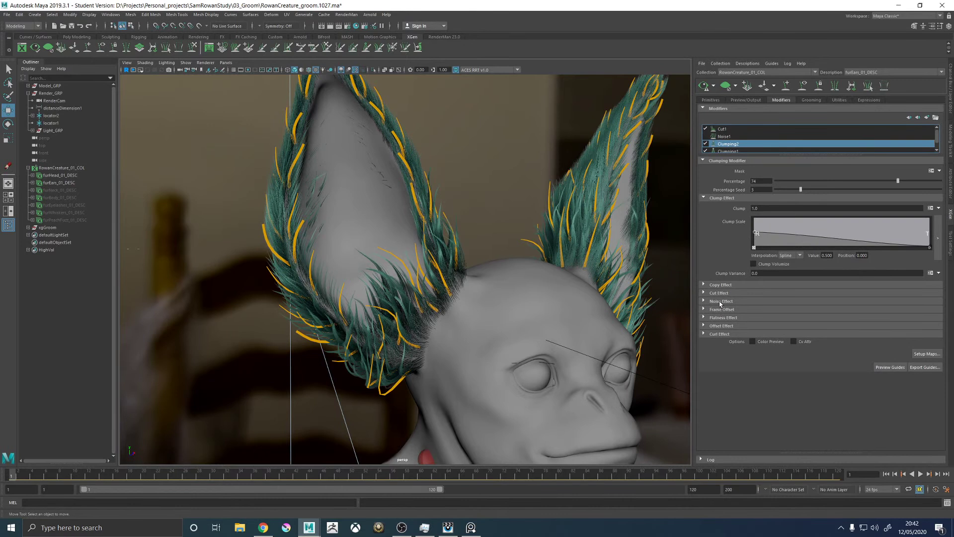
pyautogui.click(720, 302)
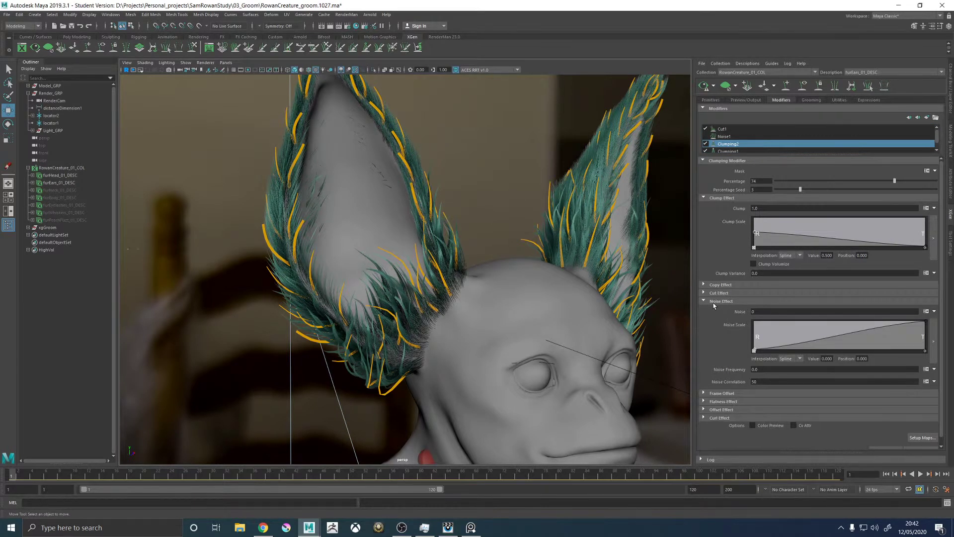
pyautogui.click(752, 312)
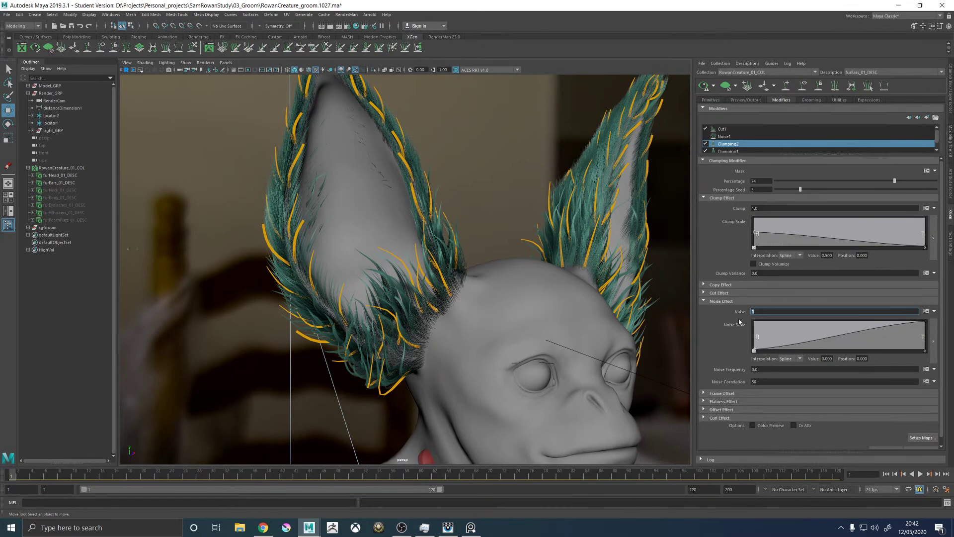
# Display the painted Clumping1 mask on the ear without fur to check it, and restore the fur preview and Move tool
pyautogui.keyDown('alt'); pyautogui.moveTo(317, 173); pyautogui.dragTo(371, 188); pyautogui.keyUp('alt')
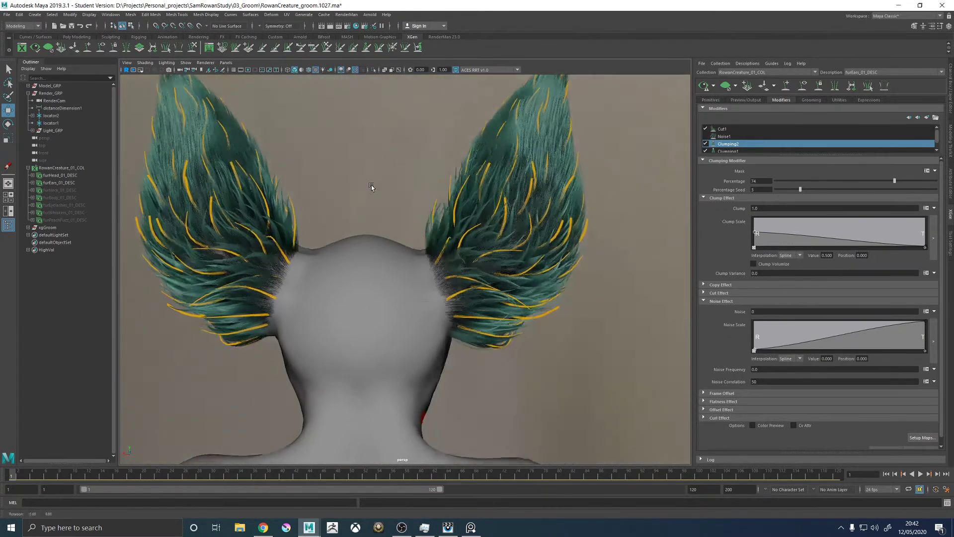
pyautogui.keyDown('alt'); pyautogui.moveTo(370, 187); pyautogui.dragTo(366, 209, button='middle'); pyautogui.keyUp('alt')
pyautogui.keyDown('alt'); pyautogui.moveTo(367, 209); pyautogui.dragTo(551, 162, button='right'); pyautogui.keyUp('alt')
pyautogui.keyDown('alt'); pyautogui.moveTo(551, 162); pyautogui.dragTo(491, 204, button='middle'); pyautogui.keyUp('alt')
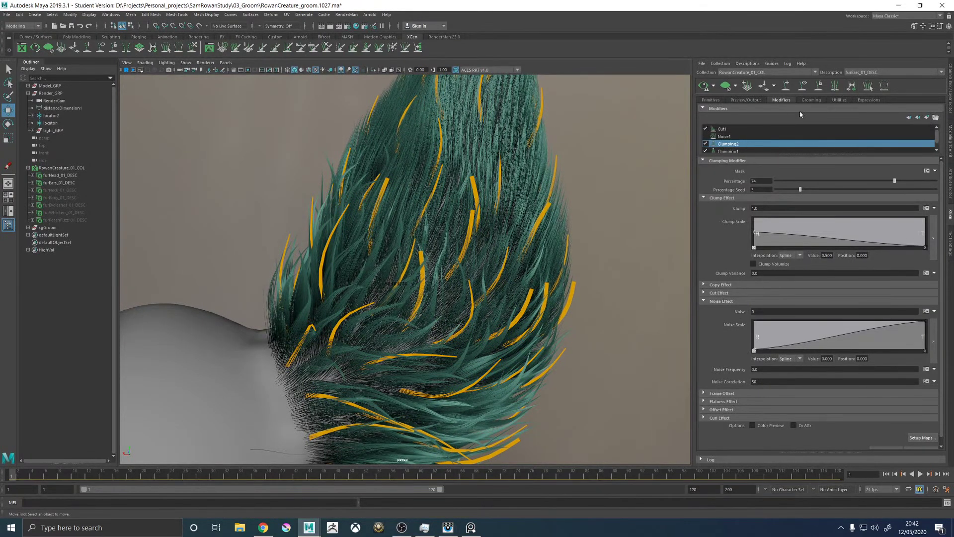
pyautogui.keyDown('alt'); pyautogui.moveTo(579, 187); pyautogui.dragTo(606, 181); pyautogui.keyUp('alt')
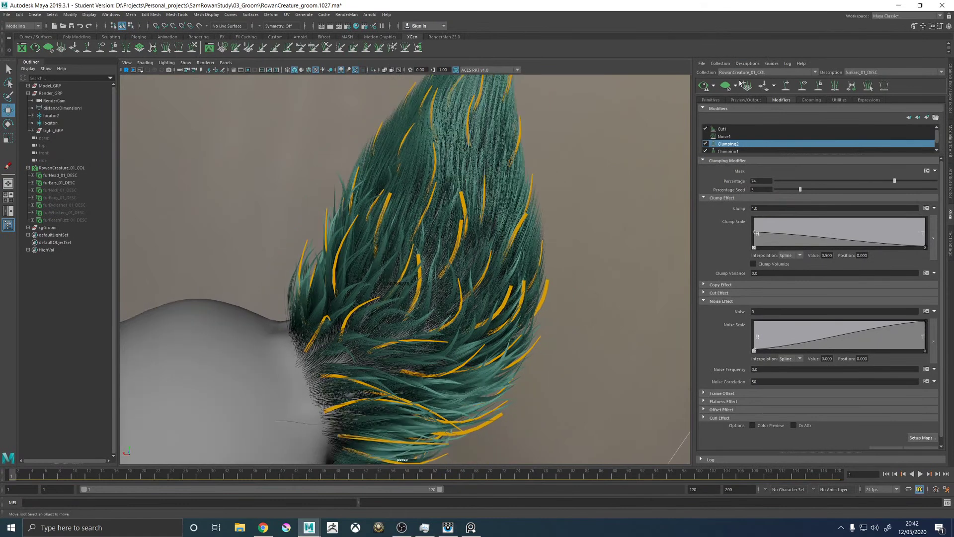
pyautogui.click(742, 151)
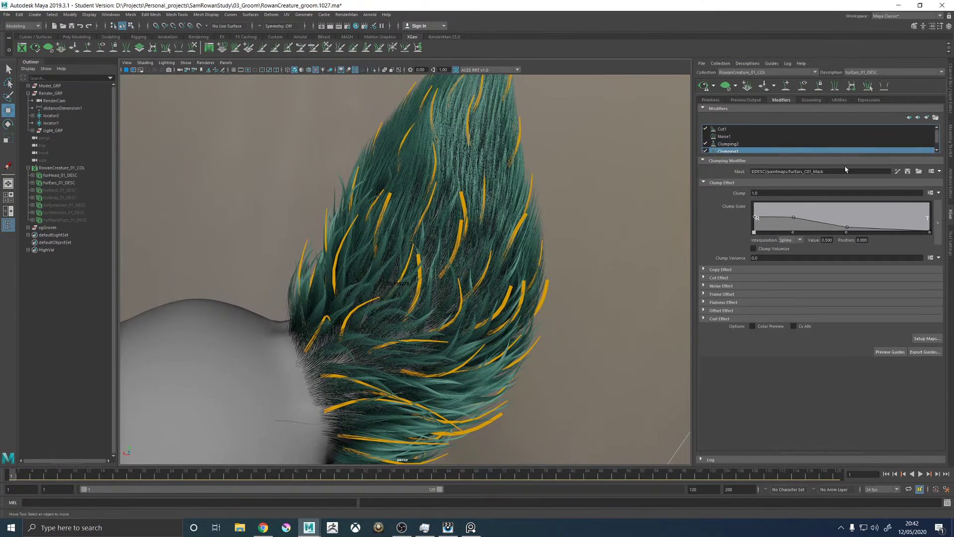
pyautogui.click(898, 171)
pyautogui.click(726, 91)
pyautogui.keyDown('alt'); pyautogui.moveTo(368, 249); pyautogui.dragTo(404, 228); pyautogui.keyUp('alt')
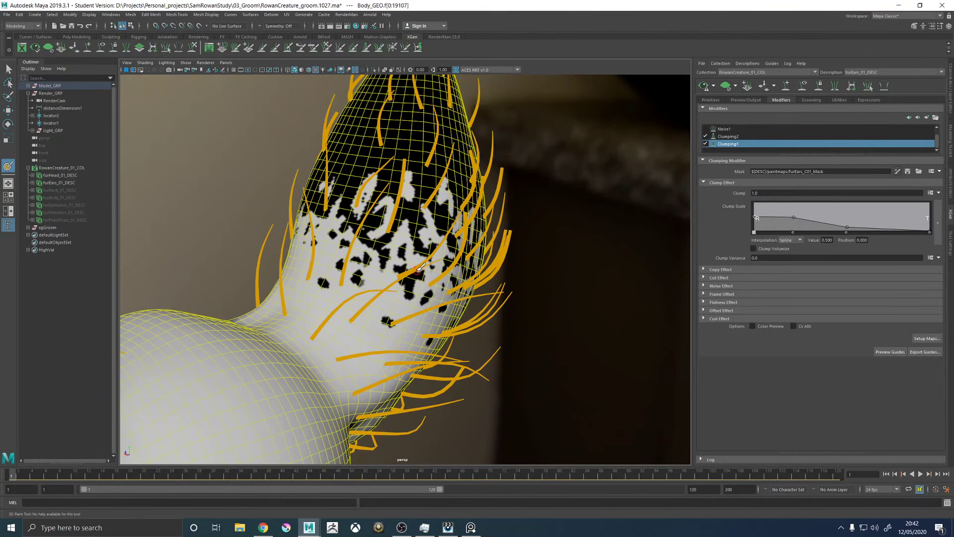
pyautogui.click(704, 86)
pyautogui.press('w')
pyautogui.keyDown('alt'); pyautogui.moveTo(610, 209); pyautogui.dragTo(506, 211); pyautogui.keyUp('alt')
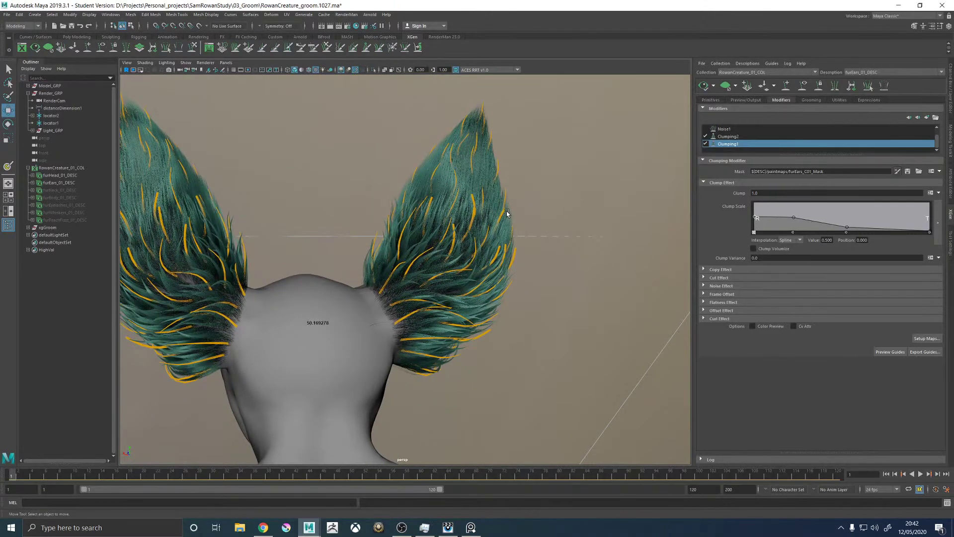
# Set the Clumping2 modifier's Percentage to 62 and update the XGen preview
pyautogui.keyDown('alt'); pyautogui.moveTo(457, 214); pyautogui.dragTo(511, 222); pyautogui.keyUp('alt')
pyautogui.keyDown('alt'); pyautogui.moveTo(512, 221); pyautogui.dragTo(541, 287, button='right'); pyautogui.keyUp('alt')
pyautogui.keyDown('alt'); pyautogui.moveTo(542, 287); pyautogui.dragTo(396, 259); pyautogui.keyUp('alt')
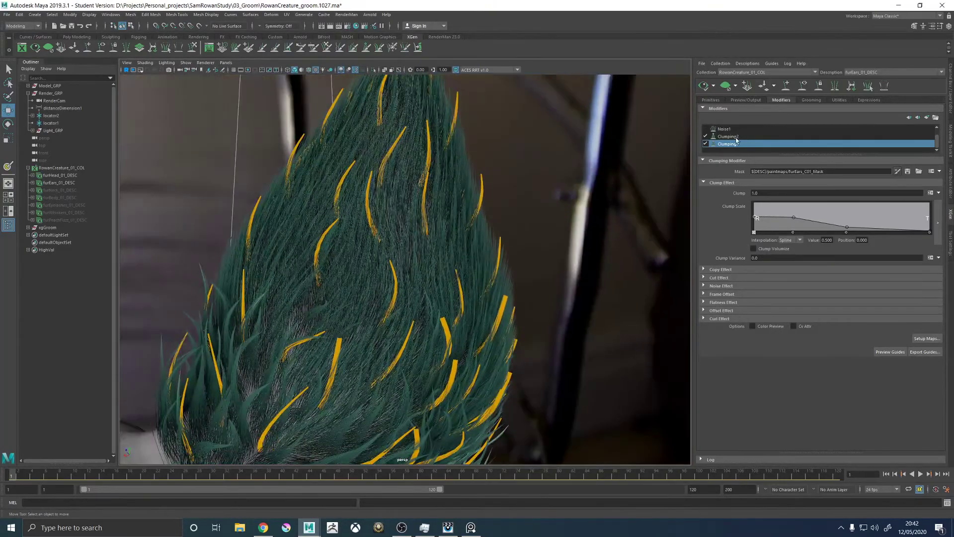
pyautogui.click(736, 137)
pyautogui.click(847, 180)
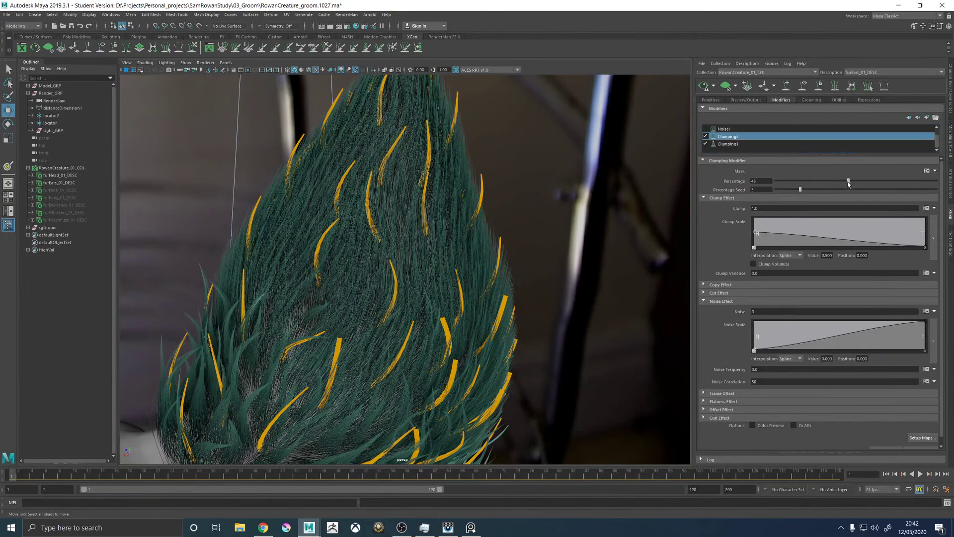
pyautogui.keyDown('alt'); pyautogui.moveTo(555, 266); pyautogui.dragTo(447, 177); pyautogui.keyUp('alt')
pyautogui.scroll(3, 447, 178)
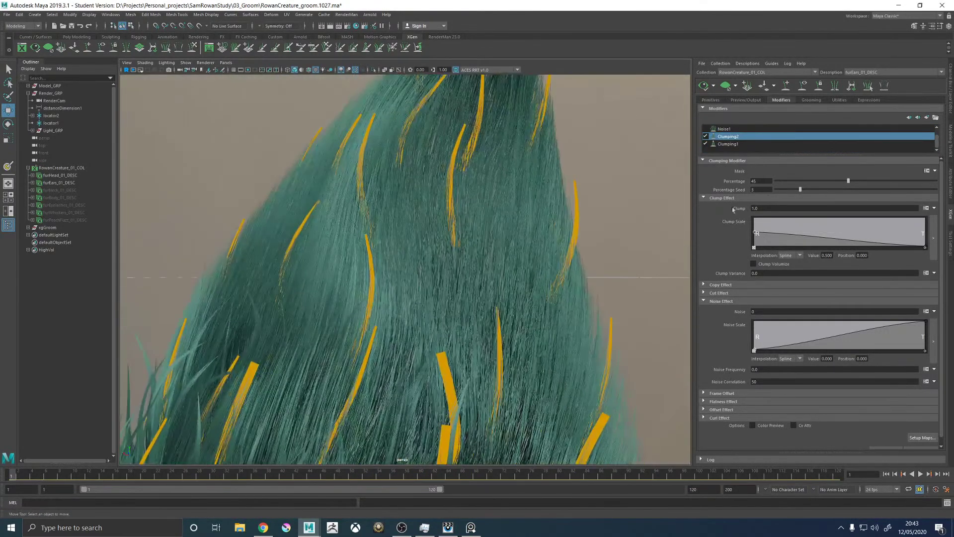
pyautogui.click(875, 181)
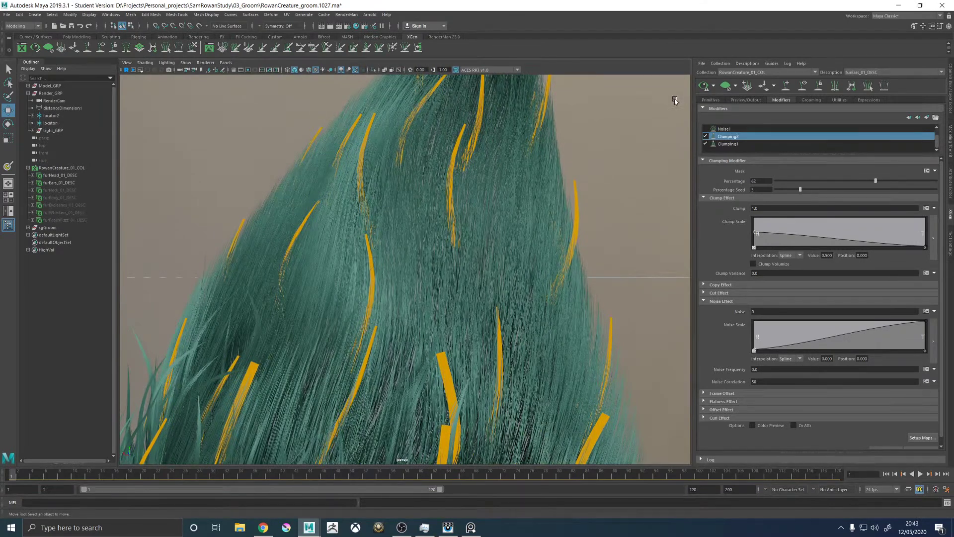
pyautogui.click(704, 87)
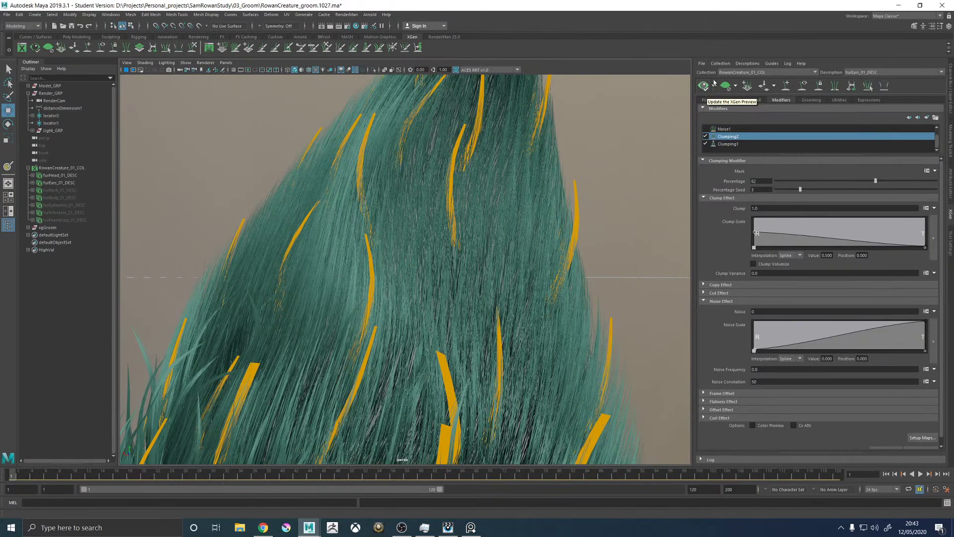
# Inspect the clumping along the upper ear and its tip from several distances and angles
pyautogui.keyDown('alt'); pyautogui.moveTo(404, 153); pyautogui.dragTo(395, 186); pyautogui.keyUp('alt')
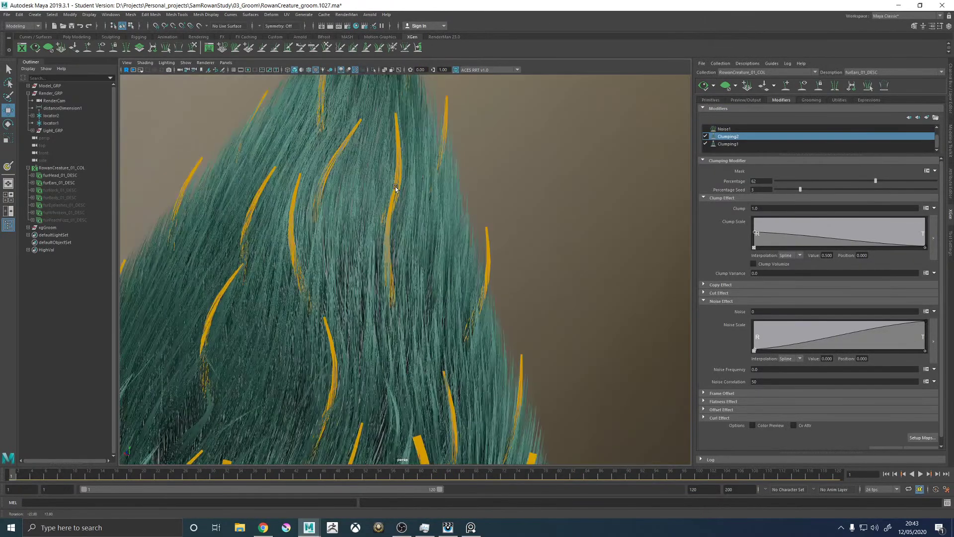
pyautogui.scroll(-5, 521, 193)
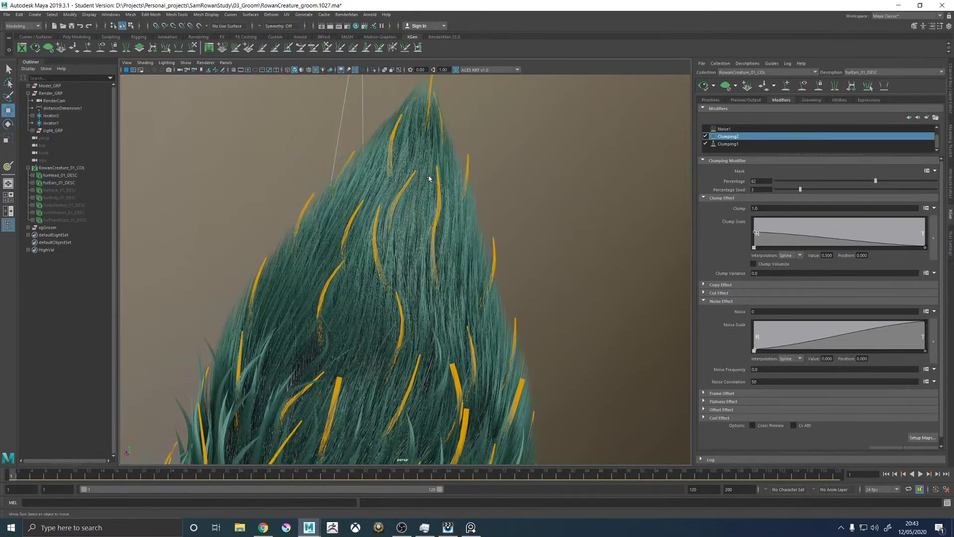
pyautogui.scroll(5, 412, 191)
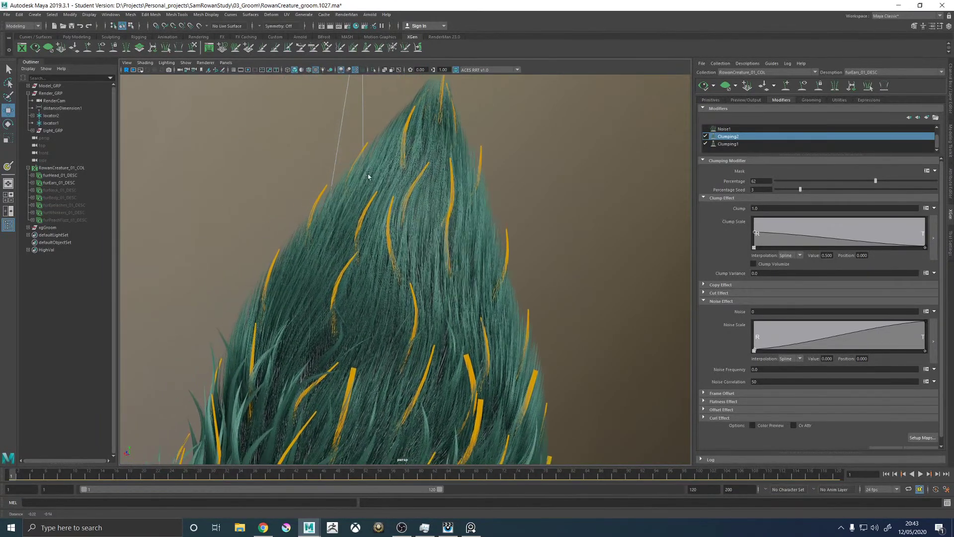
pyautogui.scroll(-5, 454, 232)
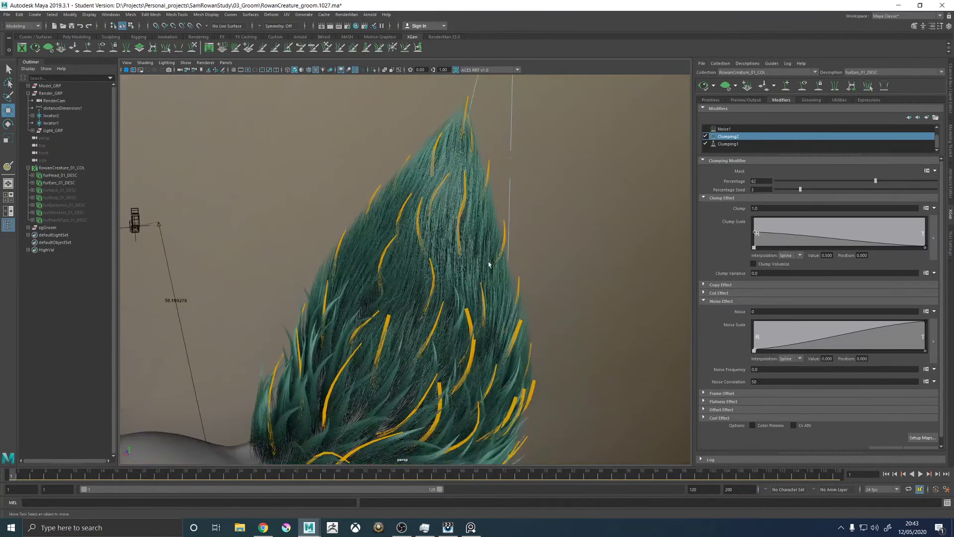
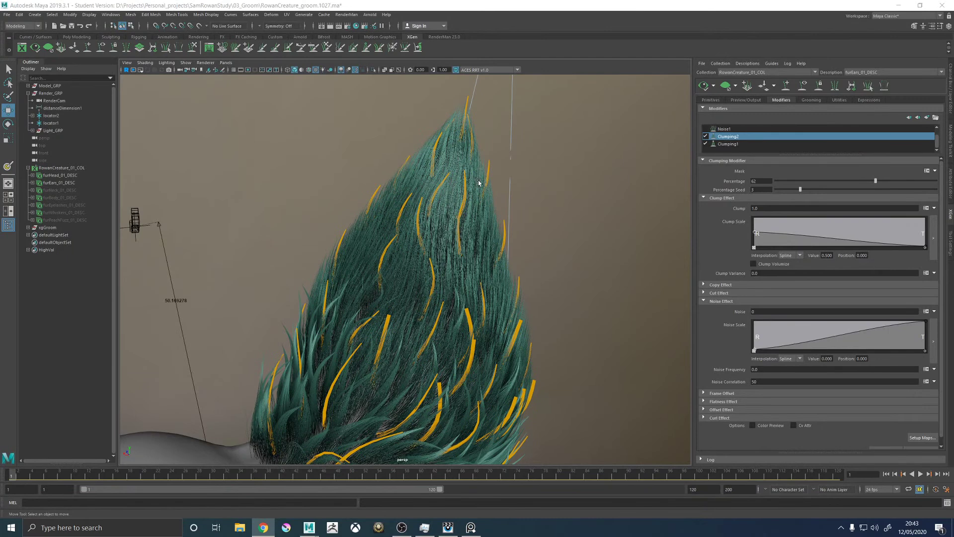
pyautogui.keyDown('alt'); pyautogui.moveTo(420, 207); pyautogui.dragTo(361, 213); pyautogui.keyUp('alt')
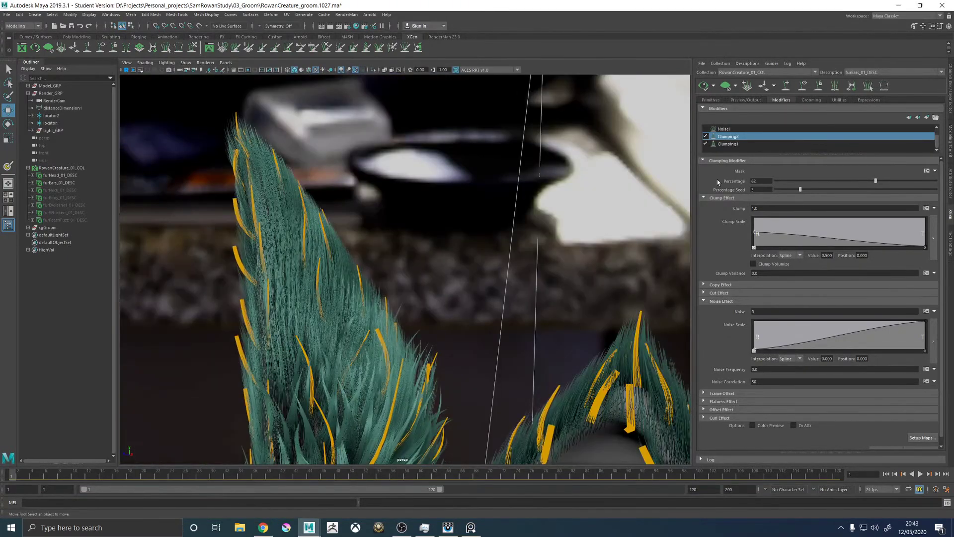
# Set the Amount of the ear fur's Cut1 modifier to rand(0.0,0.5) and update the XGen preview
pyautogui.keyDown('alt'); pyautogui.moveTo(457, 246); pyautogui.dragTo(343, 236); pyautogui.keyUp('alt')
pyautogui.keyDown('alt'); pyautogui.moveTo(342, 237); pyautogui.dragTo(447, 255, button='right'); pyautogui.keyUp('alt')
pyautogui.keyDown('alt'); pyautogui.moveTo(448, 255); pyautogui.dragTo(502, 238); pyautogui.keyUp('alt')
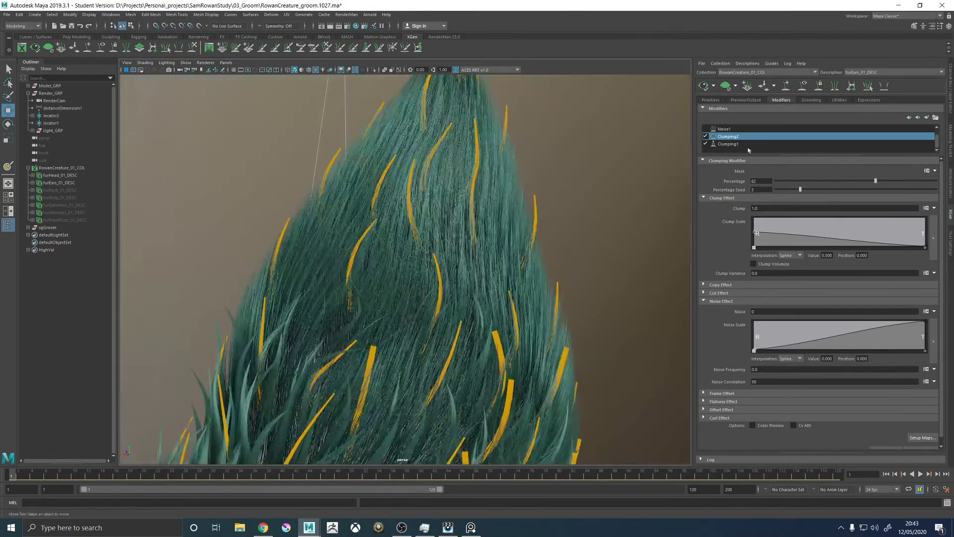
pyautogui.keyDown('alt'); pyautogui.moveTo(505, 187); pyautogui.dragTo(592, 191); pyautogui.keyUp('alt')
pyautogui.keyDown('alt'); pyautogui.moveTo(592, 192); pyautogui.dragTo(568, 198, button='right'); pyautogui.keyUp('alt')
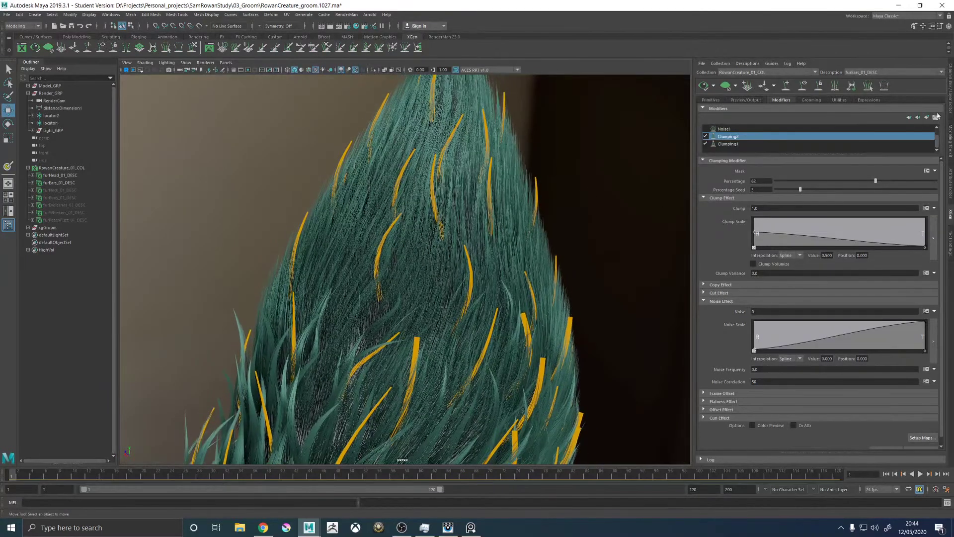
pyautogui.scroll(1, 734, 141)
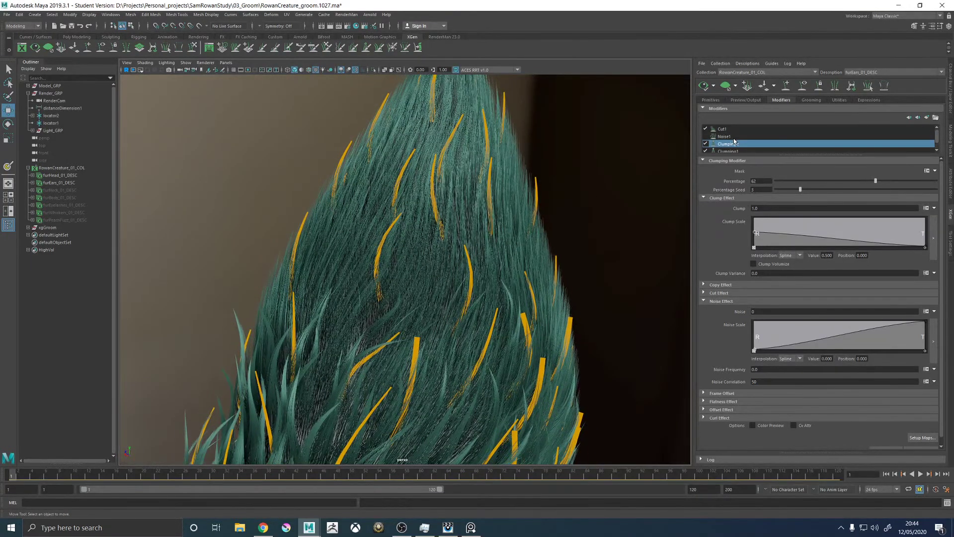
pyautogui.click(725, 129)
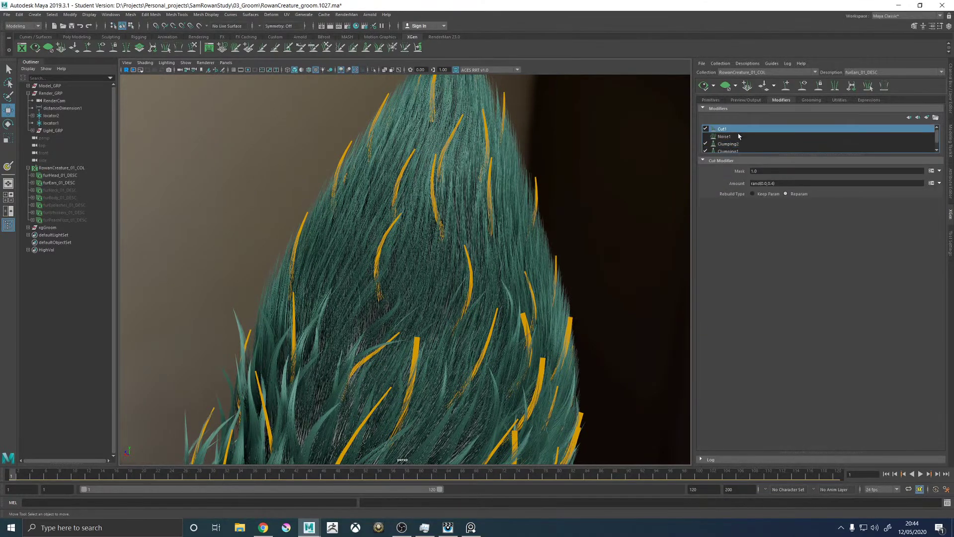
pyautogui.keyDown('alt'); pyautogui.moveTo(480, 184); pyautogui.dragTo(526, 174, button='right'); pyautogui.keyUp('alt')
pyautogui.click(774, 184)
pyautogui.write('5')
pyautogui.press('Return')
pyautogui.click(705, 86)
pyautogui.click(711, 98)
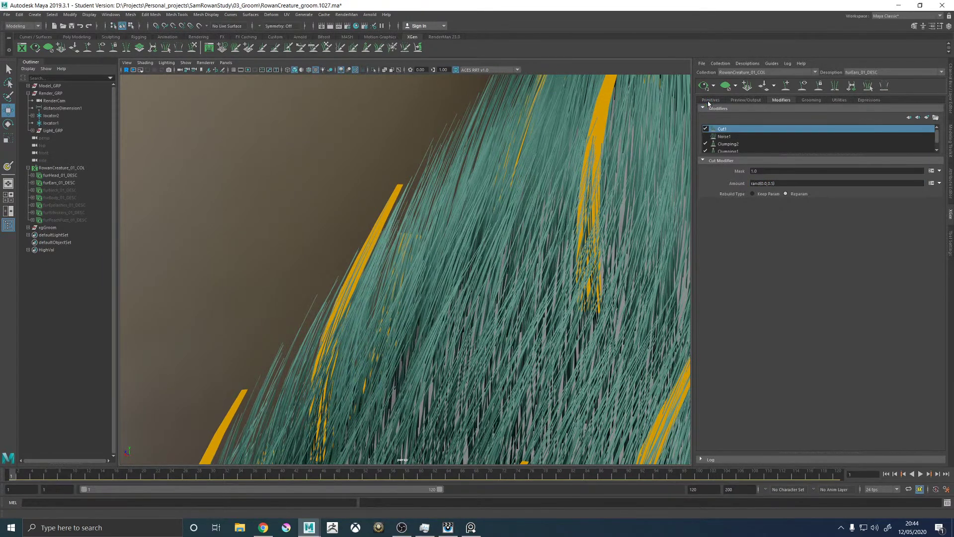
pyautogui.keyDown('alt'); pyautogui.moveTo(591, 286); pyautogui.dragTo(394, 262); pyautogui.keyUp('alt')
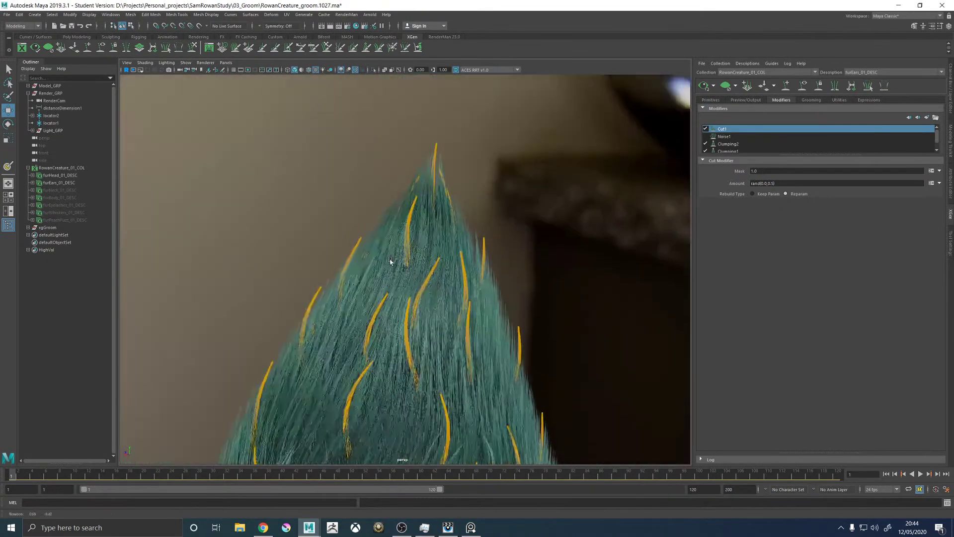
# Load a saved stray noise expression file into the Noise attribute of the Clumping2 modifier
pyautogui.click(738, 144)
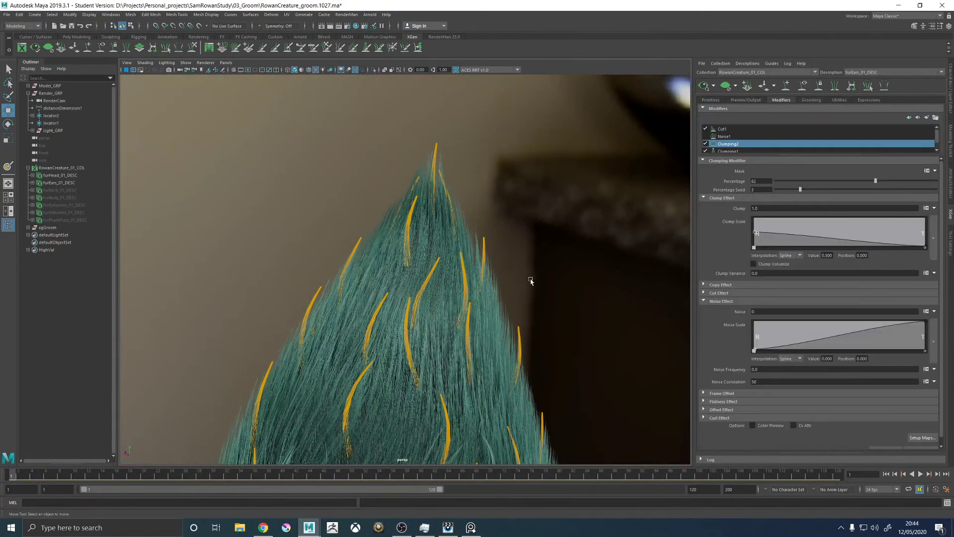
pyautogui.scroll(5, 557, 273)
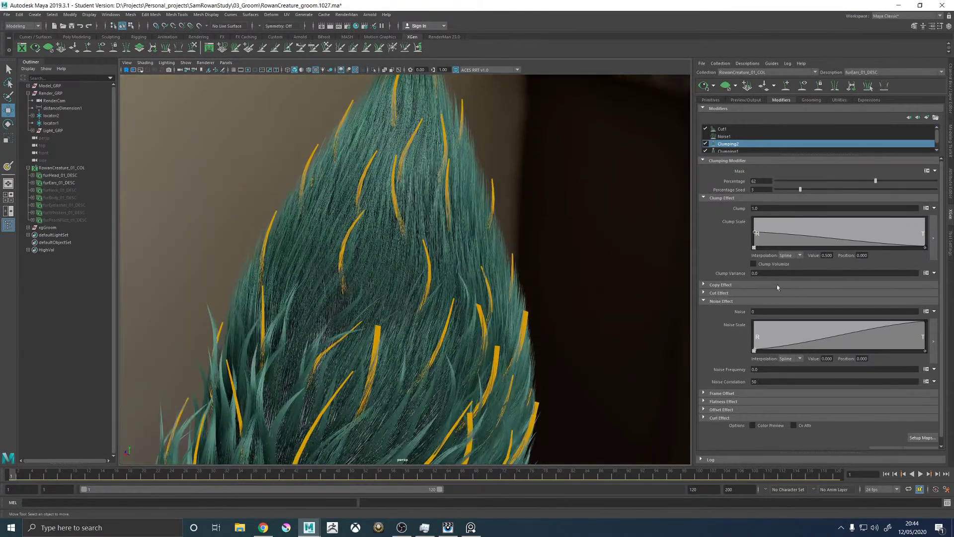
pyautogui.click(926, 312)
pyautogui.click(610, 161)
pyautogui.click(934, 312)
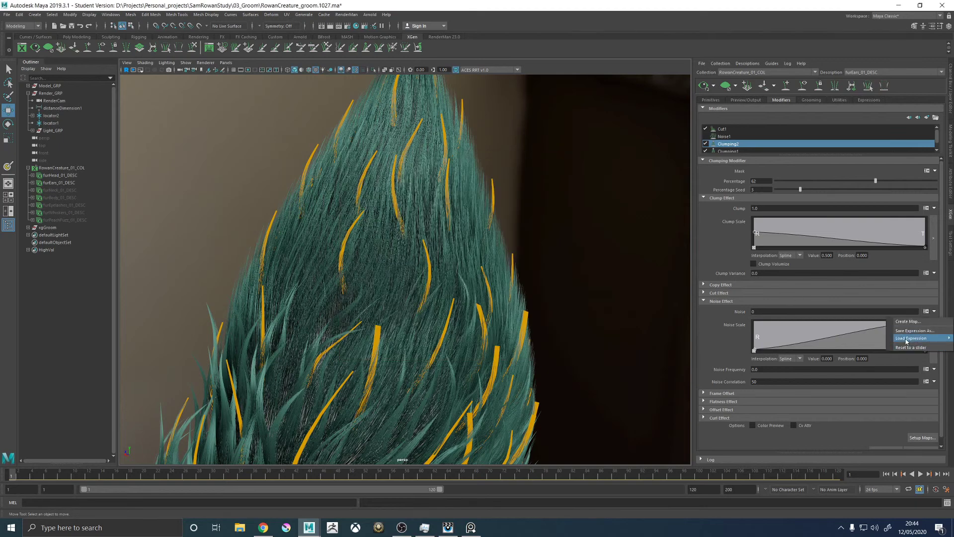
pyautogui.moveTo(907, 341)
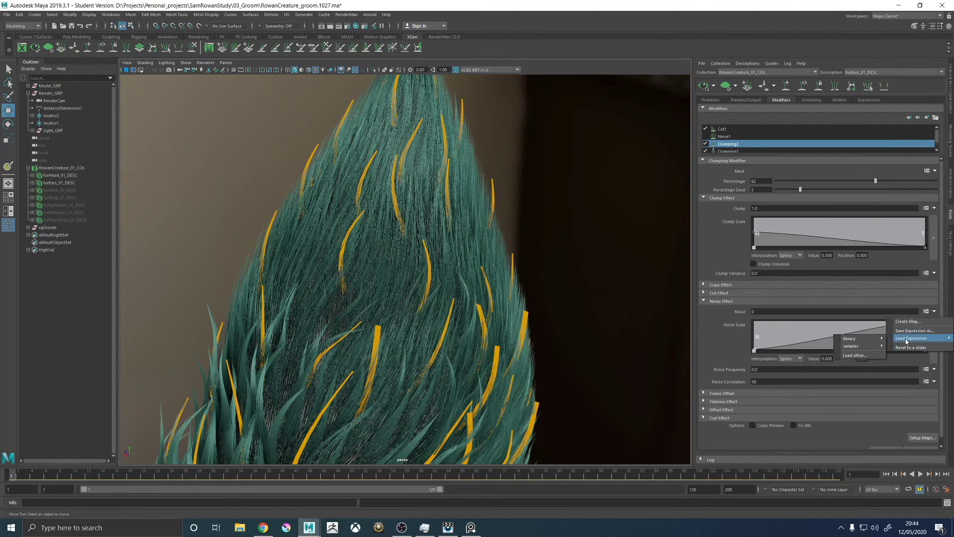
pyautogui.click(854, 353)
pyautogui.doubleClick(450, 217)
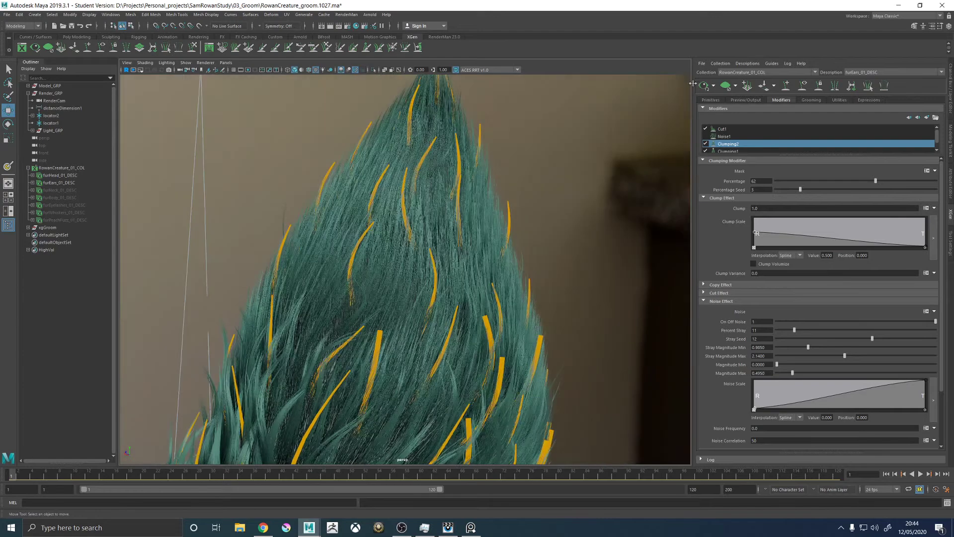
# Set Percent Stray to 30 and Noise Frequency to 2 in the Clumping2 modifier's Noise Effect settings
pyautogui.keyDown('alt'); pyautogui.moveTo(489, 292); pyautogui.dragTo(490, 258, button='middle'); pyautogui.keyUp('alt')
pyautogui.keyDown('alt'); pyautogui.moveTo(532, 300); pyautogui.dragTo(415, 294, button='right'); pyautogui.keyUp('alt')
pyautogui.keyDown('alt'); pyautogui.moveTo(415, 294); pyautogui.dragTo(436, 302); pyautogui.keyUp('alt')
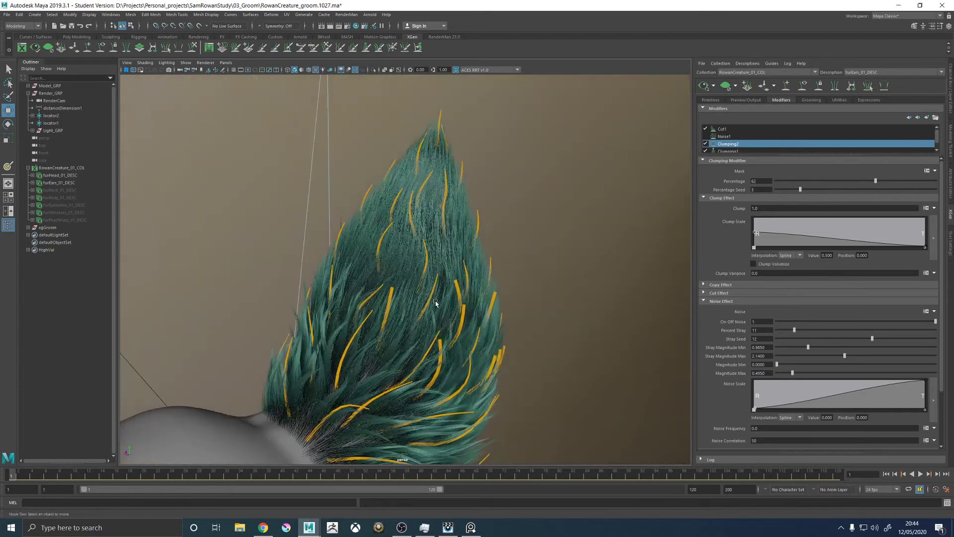
pyautogui.keyDown('alt'); pyautogui.moveTo(458, 293); pyautogui.dragTo(580, 319, button='right'); pyautogui.keyUp('alt')
pyautogui.keyDown('alt'); pyautogui.moveTo(441, 219); pyautogui.dragTo(815, 337); pyautogui.keyUp('alt')
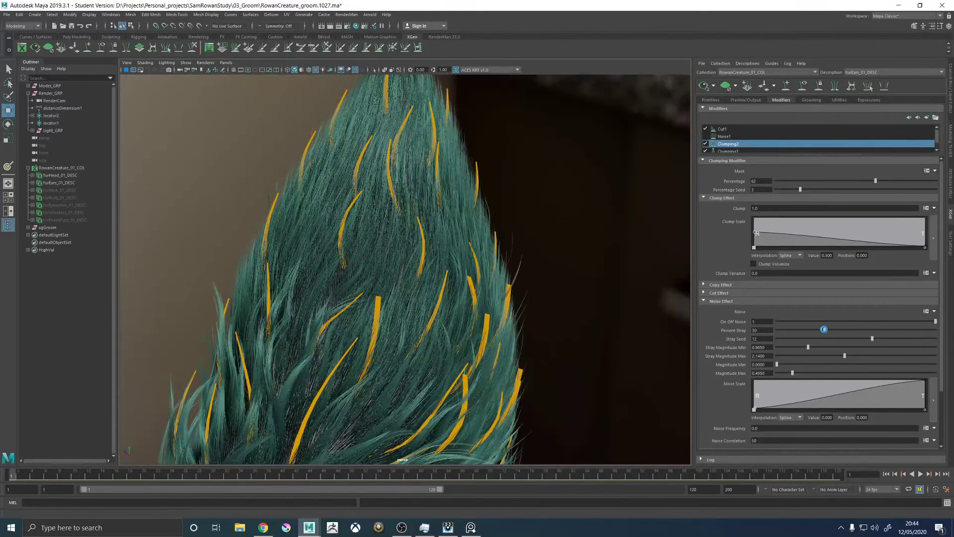
pyautogui.keyDown('alt'); pyautogui.moveTo(585, 317); pyautogui.dragTo(553, 315); pyautogui.keyUp('alt')
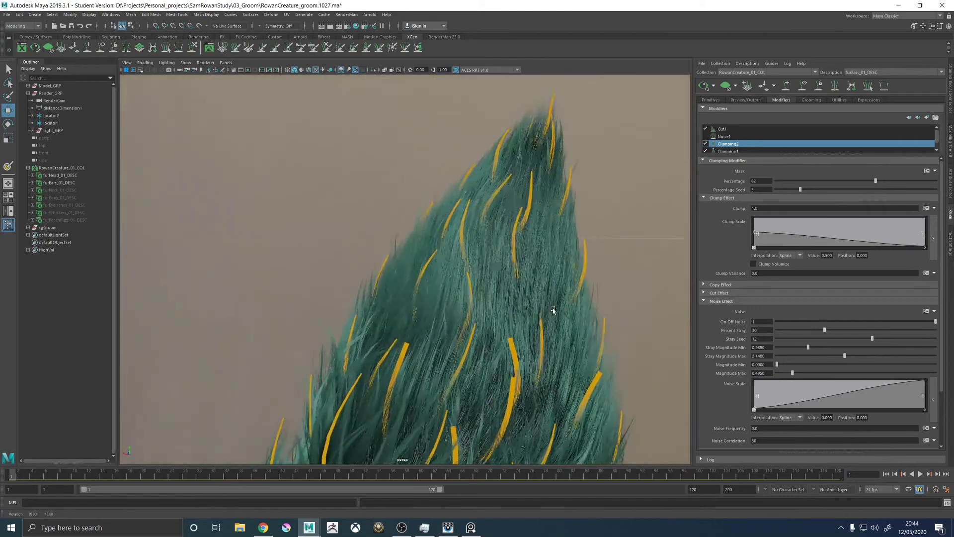
pyautogui.click(768, 428)
pyautogui.write('2')
pyautogui.press('Return')
pyautogui.moveTo(488, 222)
pyautogui.keyDown('alt'); pyautogui.mouseDown()
pyautogui.moveTo(515, 230)
pyautogui.moveTo(398, 215)
pyautogui.moveTo(486, 228)
pyautogui.mouseUp(); pyautogui.keyUp('alt')
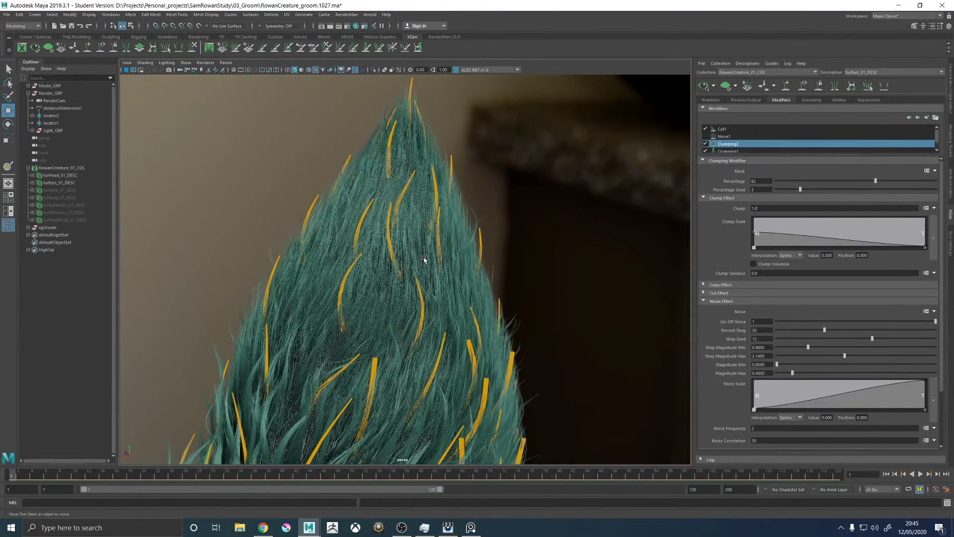
# Set the Clumping2 noise expression's Magnitude Min to 0.2 and Magnitude Max to 0.78
pyautogui.keyDown('alt'); pyautogui.moveTo(435, 235); pyautogui.dragTo(462, 269); pyautogui.keyUp('alt')
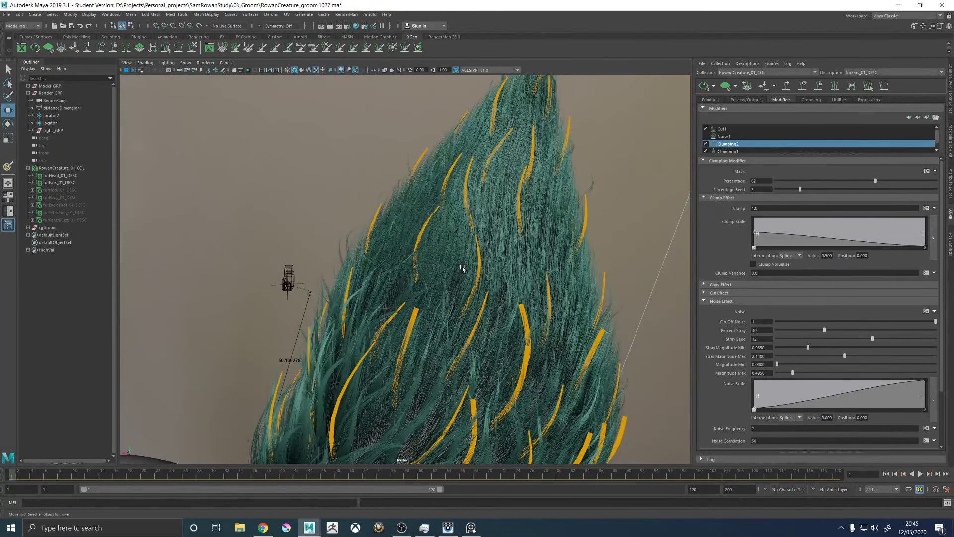
pyautogui.keyDown('alt'); pyautogui.moveTo(466, 268); pyautogui.dragTo(444, 249); pyautogui.keyUp('alt')
pyautogui.keyDown('alt'); pyautogui.moveTo(443, 248); pyautogui.dragTo(468, 277, button='right'); pyautogui.keyUp('alt')
pyautogui.keyDown('alt'); pyautogui.moveTo(468, 278); pyautogui.dragTo(471, 316); pyautogui.keyUp('alt')
pyautogui.keyDown('alt'); pyautogui.moveTo(471, 316); pyautogui.dragTo(792, 335, button='right'); pyautogui.keyUp('alt')
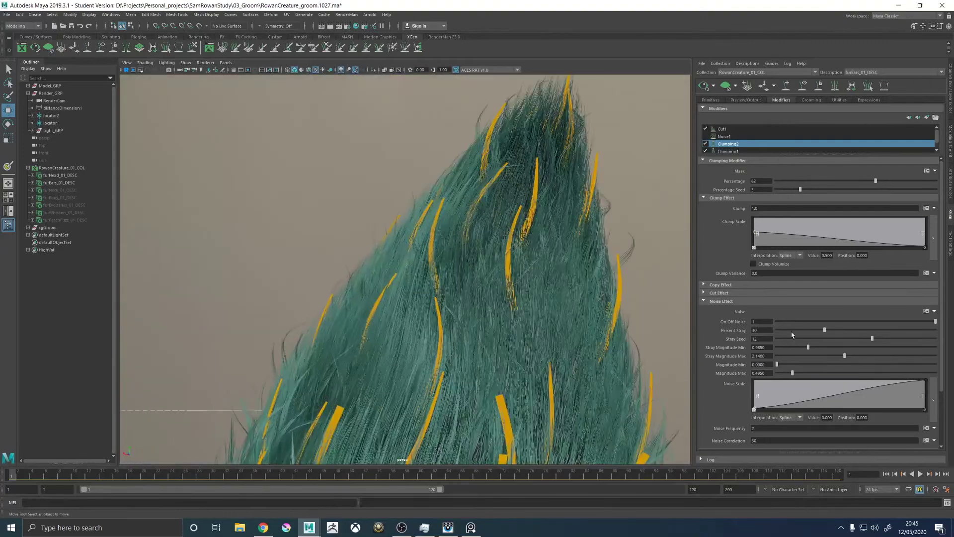
pyautogui.click(801, 373)
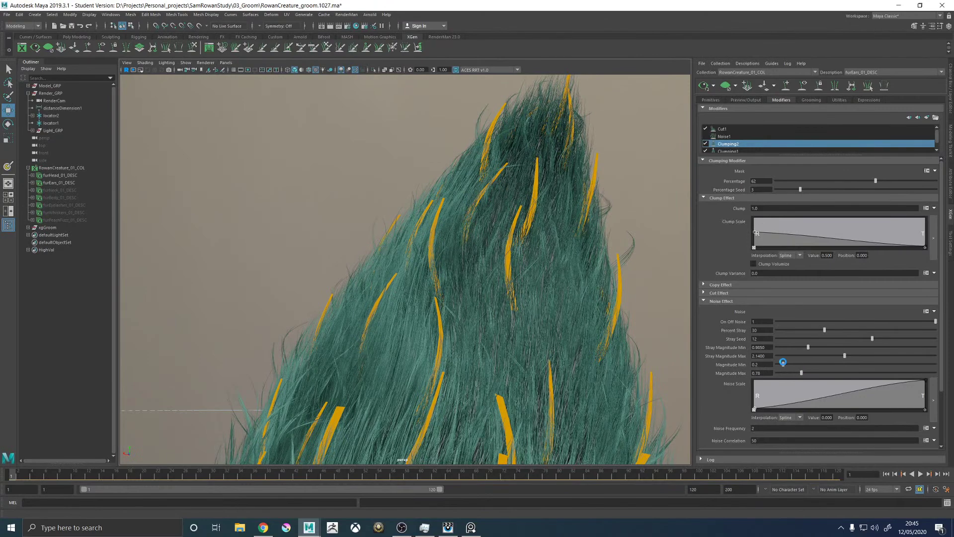
pyautogui.keyDown('alt'); pyautogui.moveTo(615, 331); pyautogui.dragTo(487, 308, button='right'); pyautogui.keyUp('alt')
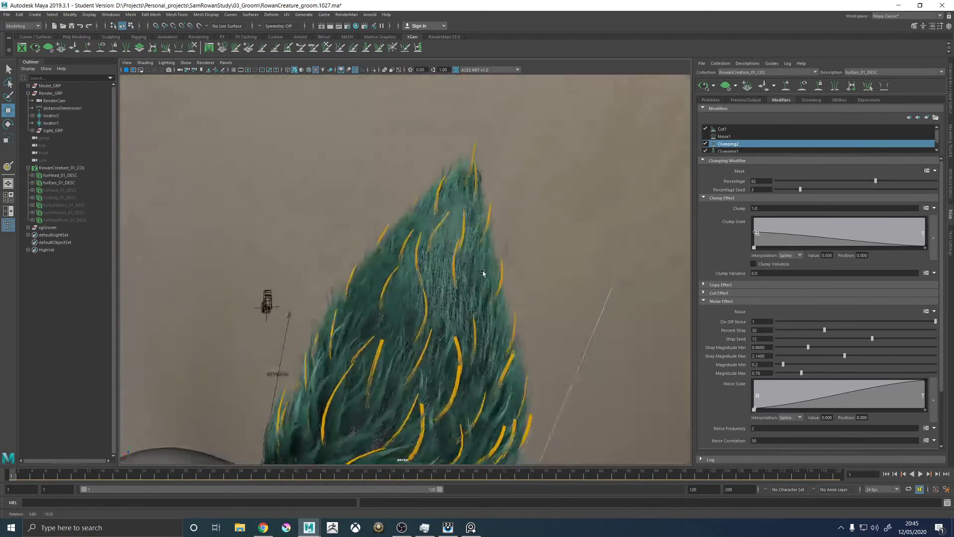
# Set the Clumping2 noise's Percent Stray to 0 and raise its Magnitude Max to 0.945
pyautogui.moveTo(793, 330); pyautogui.dragTo(712, 331)
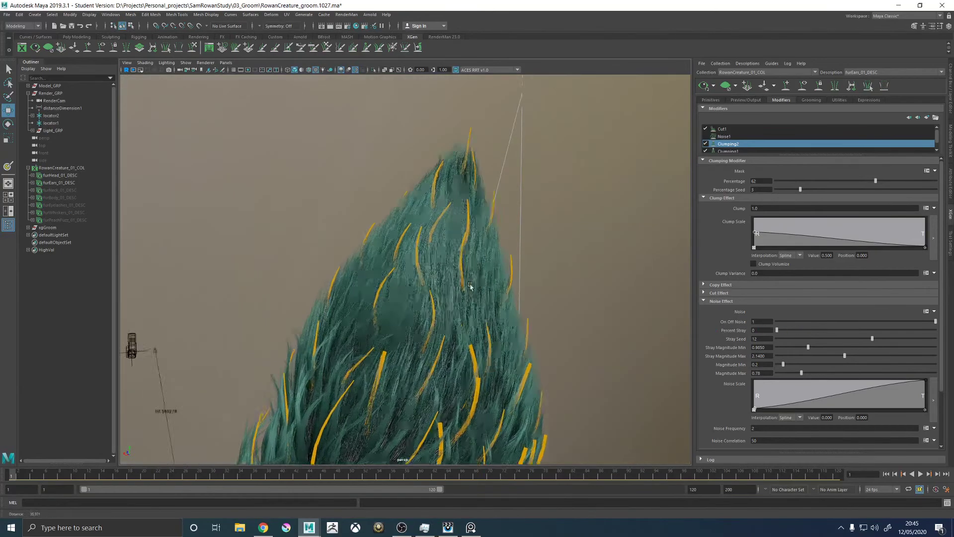
pyautogui.scroll(5, 497, 273)
pyautogui.scroll(-4, 478, 305)
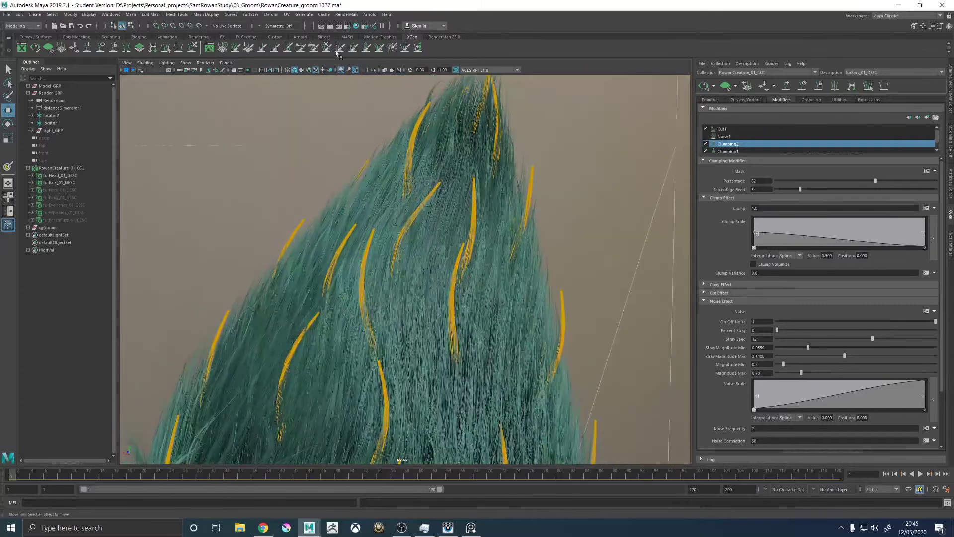
pyautogui.scroll(-3, 531, 280)
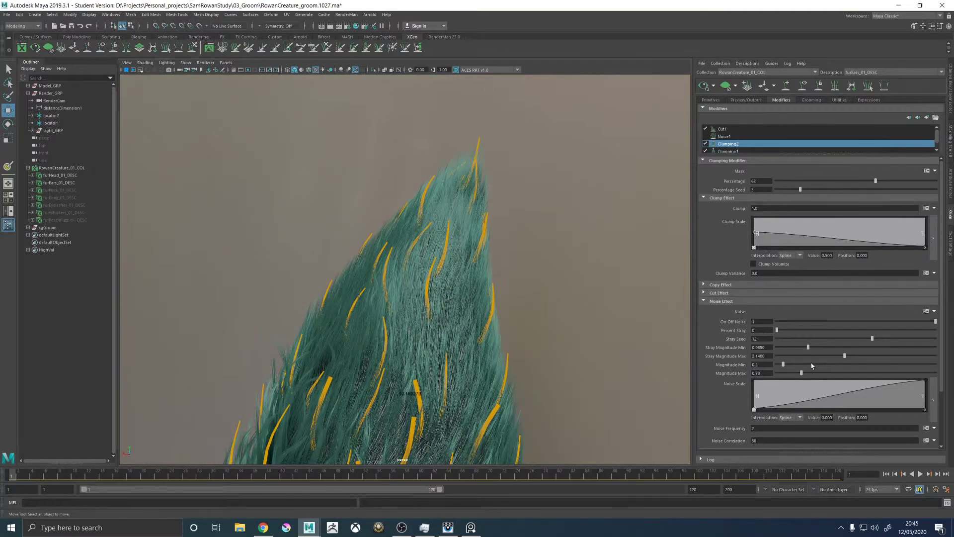
pyautogui.click(806, 373)
pyautogui.moveTo(518, 302)
pyautogui.keyDown('alt'); pyautogui.mouseDown()
pyautogui.moveTo(553, 288)
pyautogui.moveTo(522, 295)
pyautogui.moveTo(549, 300)
pyautogui.moveTo(532, 315)
pyautogui.moveTo(556, 298)
pyautogui.moveTo(536, 301)
pyautogui.mouseUp(); pyautogui.keyUp('alt')
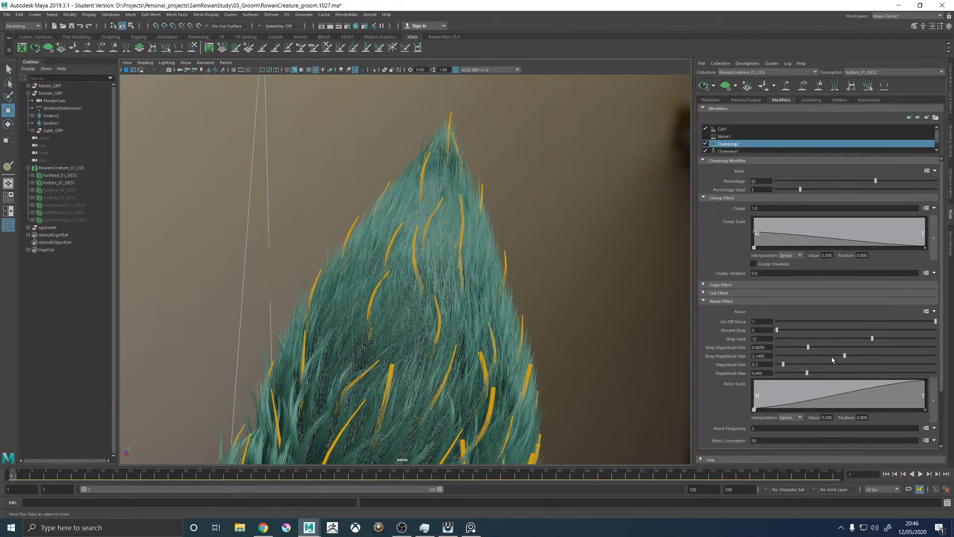
# Try a Percent Stray of 7 for the Clumping2 noise, raise it to 21 and check the ear fur
pyautogui.click(788, 329)
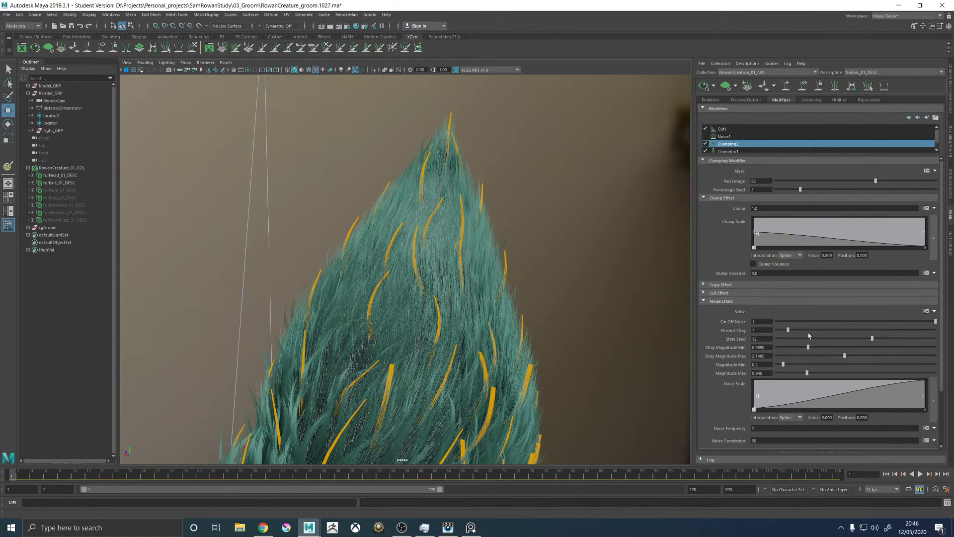
pyautogui.click(809, 330)
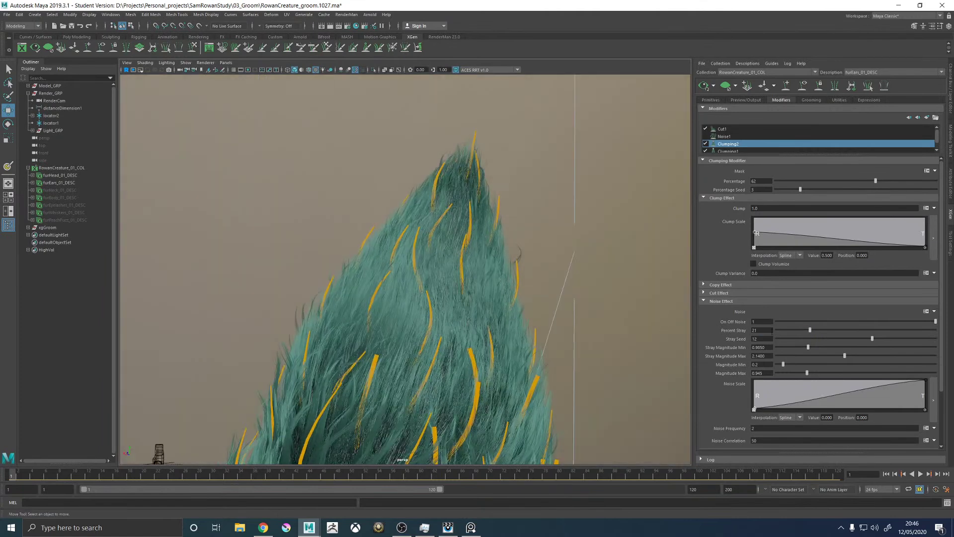
pyautogui.click(757, 330)
pyautogui.scroll(-3, 546, 264)
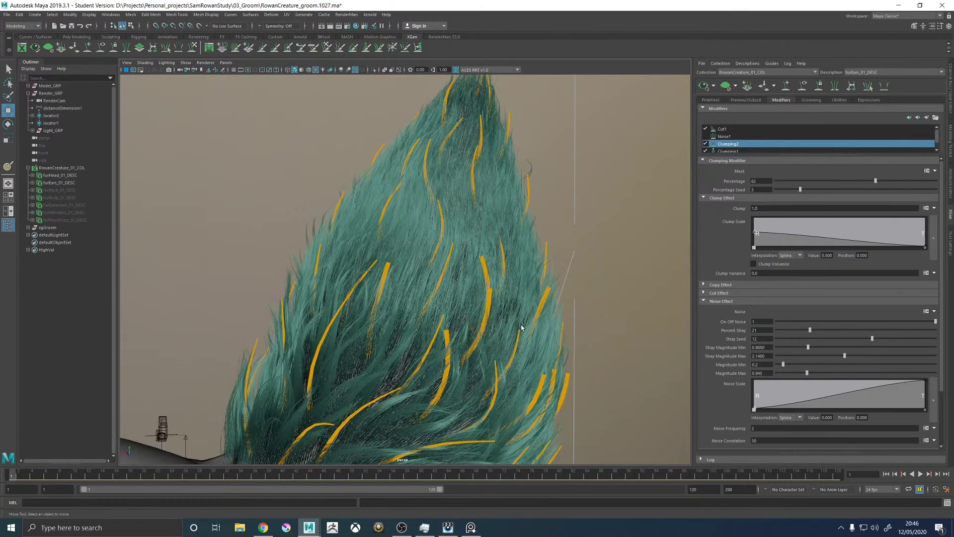
pyautogui.scroll(-3, 522, 328)
pyautogui.keyDown('alt'); pyautogui.moveTo(497, 260); pyautogui.dragTo(475, 346); pyautogui.keyUp('alt')
pyautogui.scroll(4, 585, 335)
pyautogui.keyDown('alt'); pyautogui.moveTo(558, 268); pyautogui.dragTo(543, 294); pyautogui.keyUp('alt')
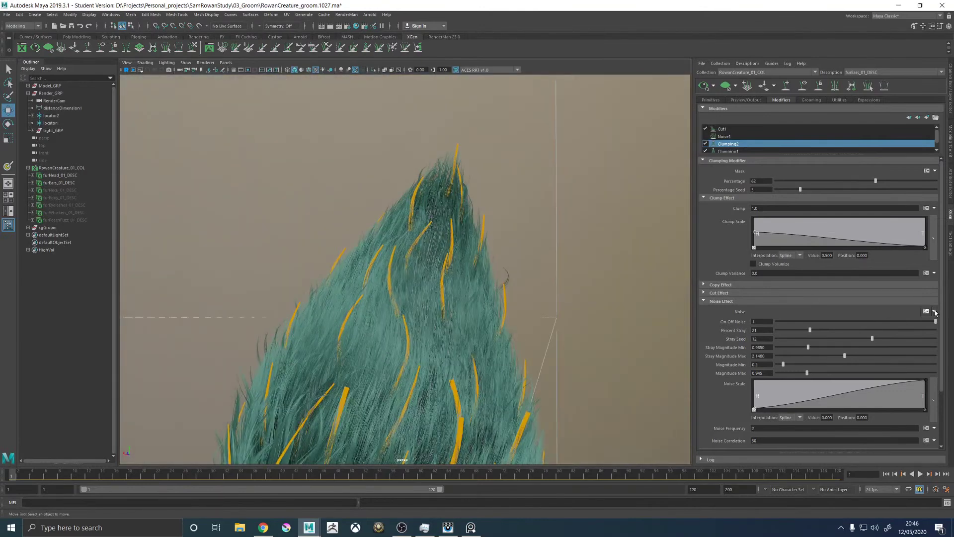
# Create a paint map named furEars_01_Clump02_StrayNoise for the Clumping2 Noise attribute, with map resolution 5 and a white start color
pyautogui.click(934, 311)
pyautogui.click(910, 322)
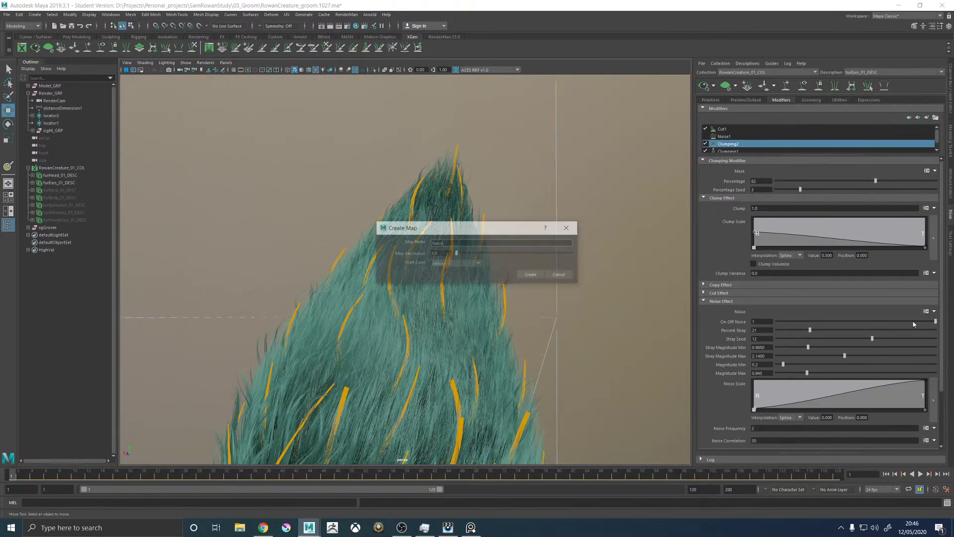
pyautogui.doubleClick(442, 242)
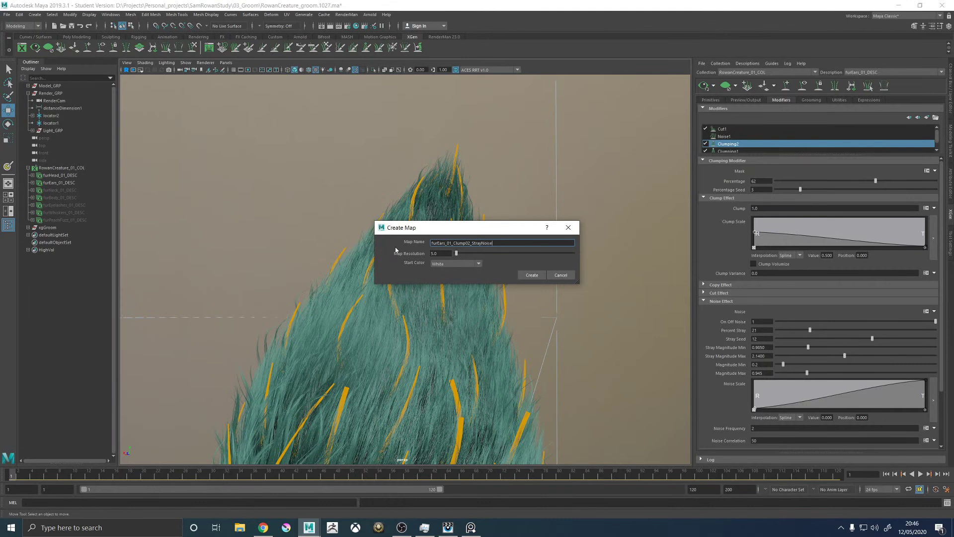
pyautogui.click(452, 264)
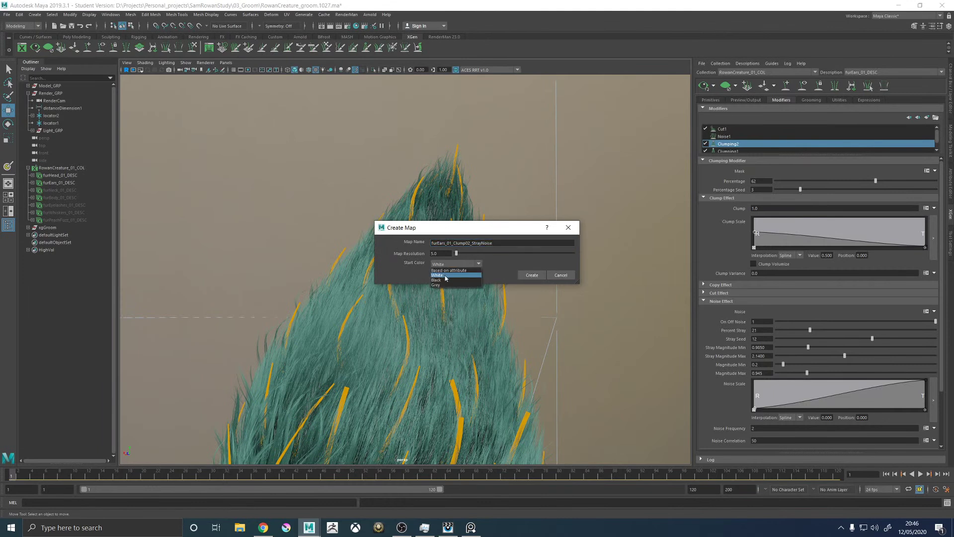
pyautogui.click(445, 275)
pyautogui.hotkey('shift', 'Tab')
pyautogui.write('1')
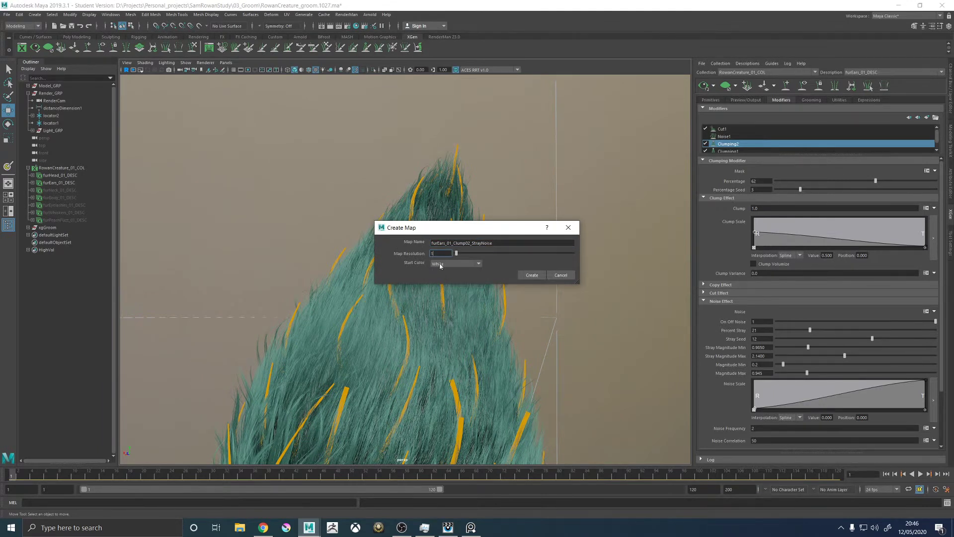
pyautogui.click(513, 243)
pyautogui.click(531, 275)
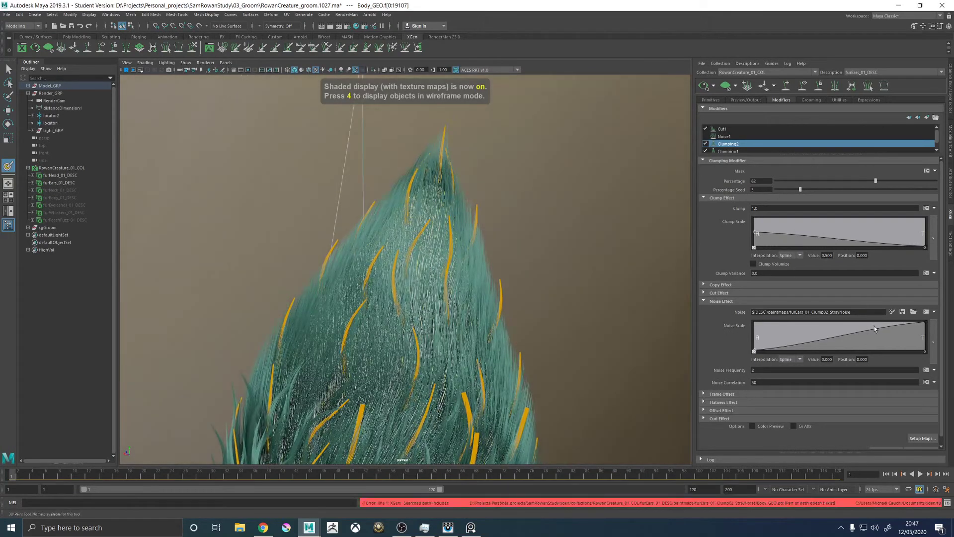
# Open the Clumping2 stray noise map for 3D painting on the ear and show the surface with textures
pyautogui.moveTo(566, 241)
pyautogui.keyDown('alt'); pyautogui.mouseDown()
pyautogui.moveTo(536, 262)
pyautogui.moveTo(549, 225)
pyautogui.mouseUp(); pyautogui.keyUp('alt')
pyautogui.keyDown('alt'); pyautogui.moveTo(550, 225); pyautogui.dragTo(517, 241, button='right'); pyautogui.keyUp('alt')
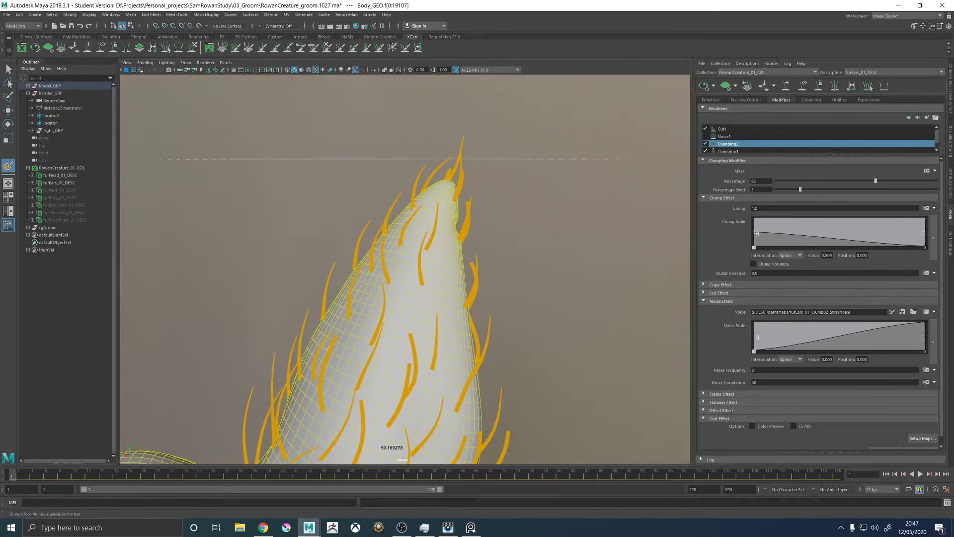
pyautogui.click(891, 311)
pyautogui.press('6')
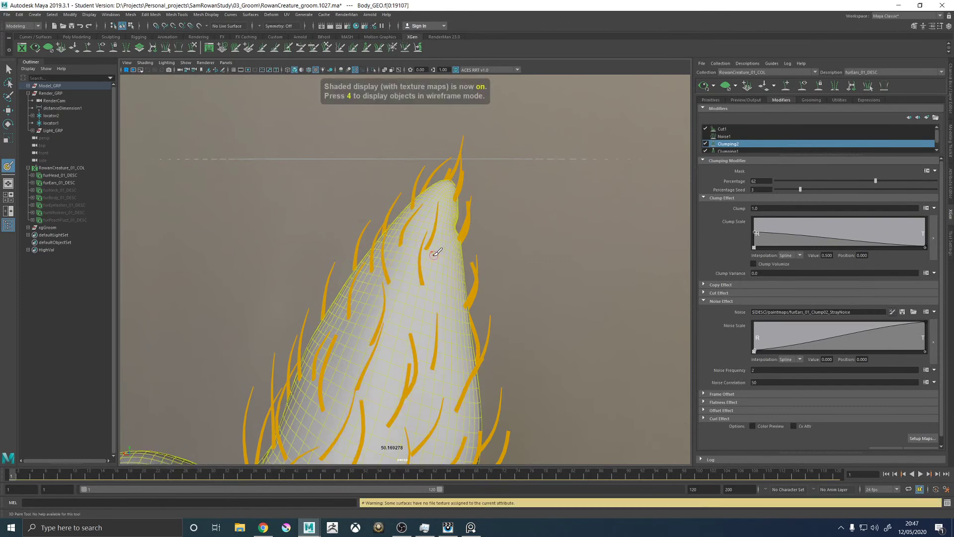
pyautogui.keyDown('alt'); pyautogui.moveTo(427, 244); pyautogui.dragTo(442, 253); pyautogui.keyUp('alt')
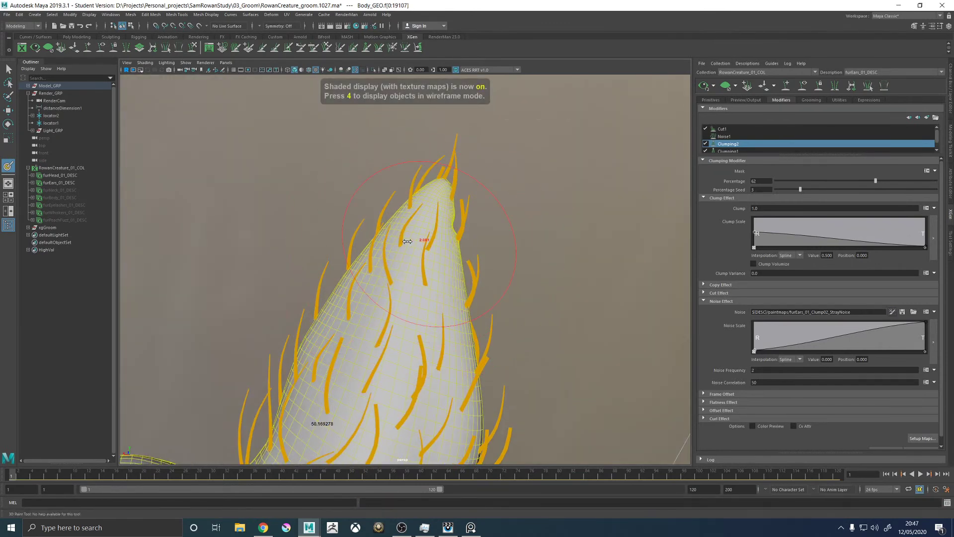
# Paint black over the ear tip in the Clumping2 stray noise map with a soft brush at 0.3686 opacity, and save the textures
pyautogui.click(949, 245)
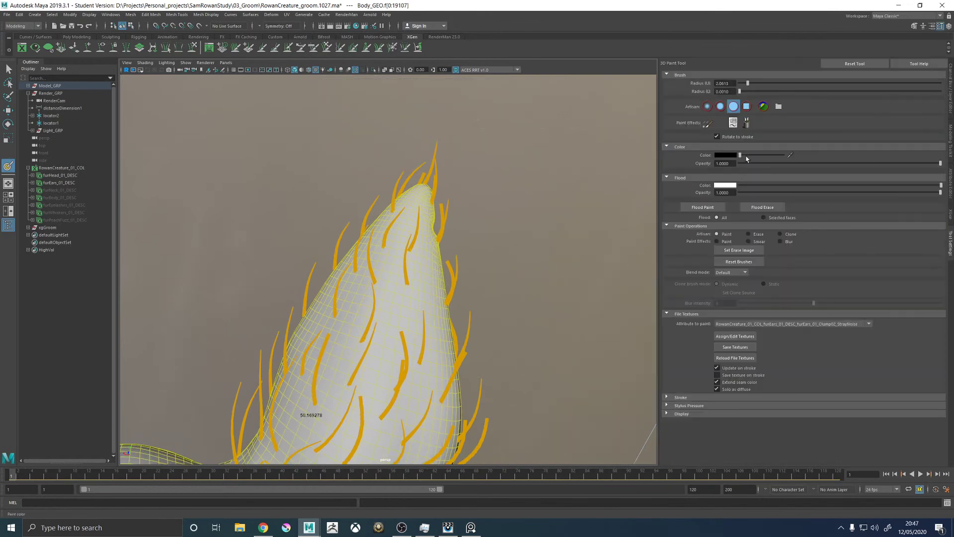
pyautogui.click(720, 106)
pyautogui.moveTo(764, 163); pyautogui.dragTo(814, 164)
pyautogui.moveTo(403, 228)
pyautogui.mouseDown()
pyautogui.moveTo(398, 214)
pyautogui.moveTo(420, 250)
pyautogui.moveTo(415, 222)
pyautogui.moveTo(396, 250)
pyautogui.moveTo(491, 254)
pyautogui.moveTo(365, 227)
pyautogui.moveTo(359, 213)
pyautogui.moveTo(378, 249)
pyautogui.mouseUp()
pyautogui.moveTo(360, 214); pyautogui.dragTo(363, 258)
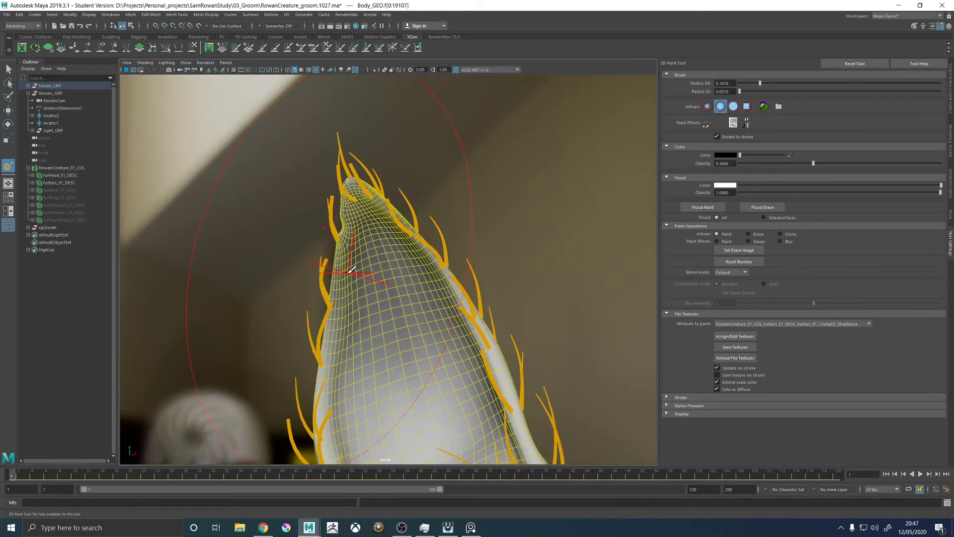
pyautogui.keyDown('alt'); pyautogui.moveTo(360, 211); pyautogui.dragTo(538, 237); pyautogui.keyUp('alt')
pyautogui.press('/')
pyautogui.click(398, 193)
pyautogui.click(409, 188)
pyautogui.keyDown('alt'); pyautogui.moveTo(412, 184); pyautogui.dragTo(388, 239); pyautogui.keyUp('alt')
pyautogui.click(736, 346)
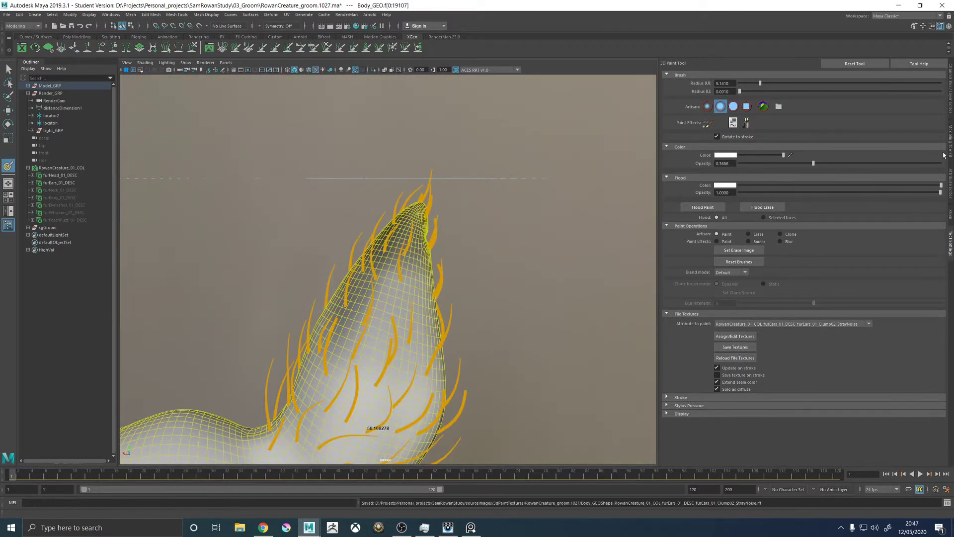
# Return to the XGen modifiers and inspect the Clumping2 noise expression without changing it
pyautogui.click(949, 212)
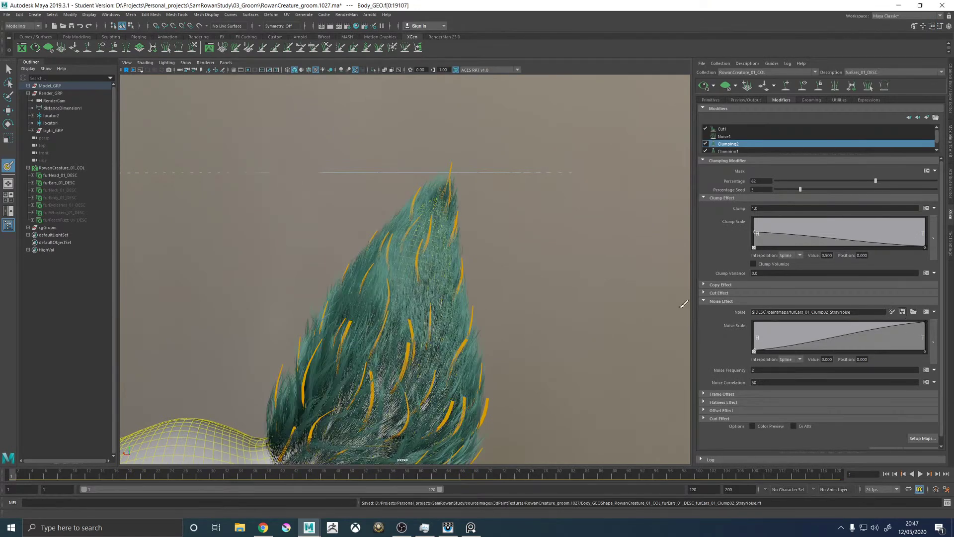
pyautogui.click(926, 312)
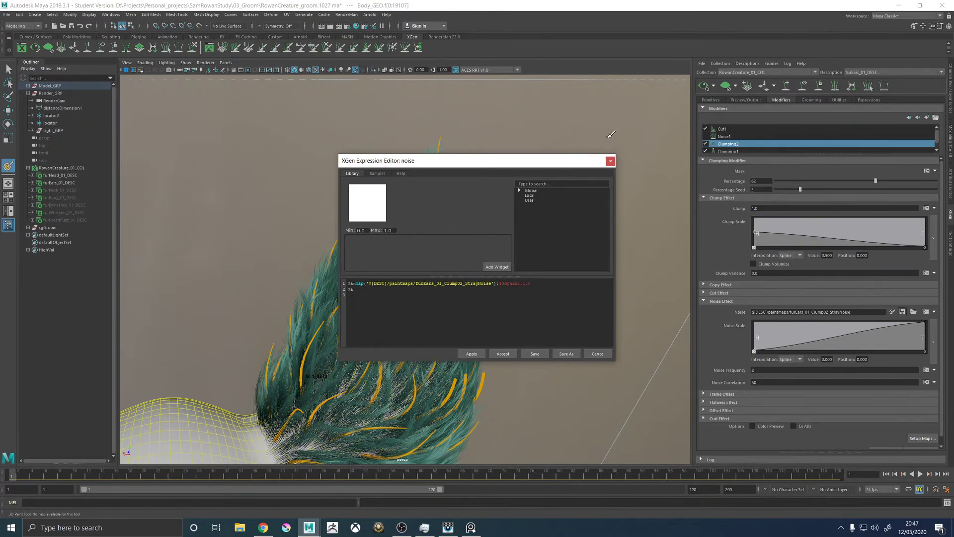
pyautogui.click(610, 161)
# Add a Noise modifier to the ear fur and load the saved NoiseMagnitudeMapped.se expression into its Magnitude
pyautogui.click(926, 118)
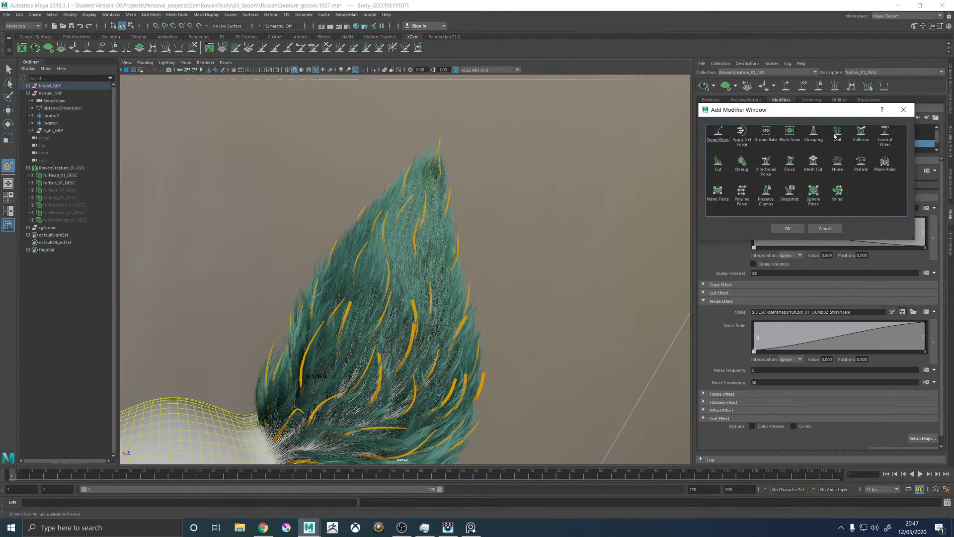
pyautogui.click(837, 161)
pyautogui.click(788, 228)
pyautogui.press('6')
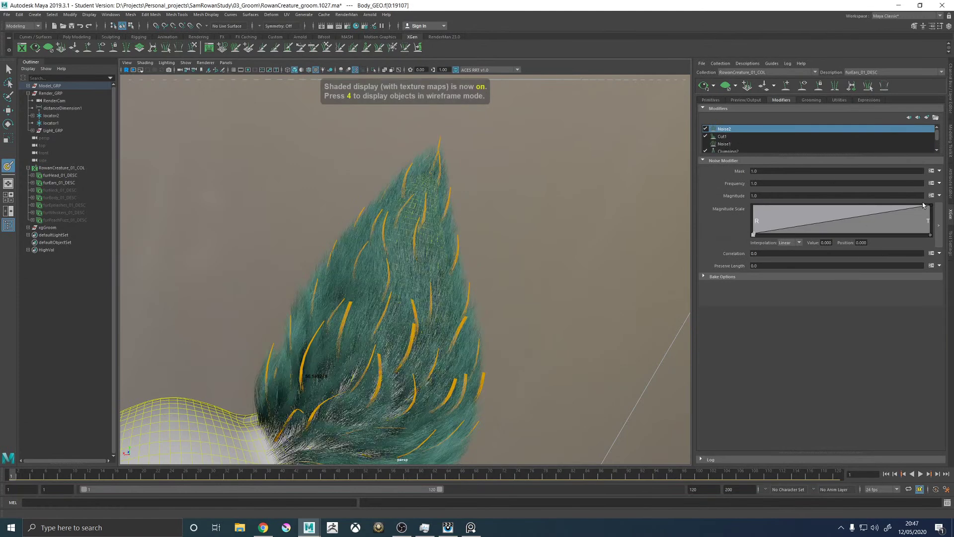
pyautogui.click(939, 196)
pyautogui.moveTo(913, 226)
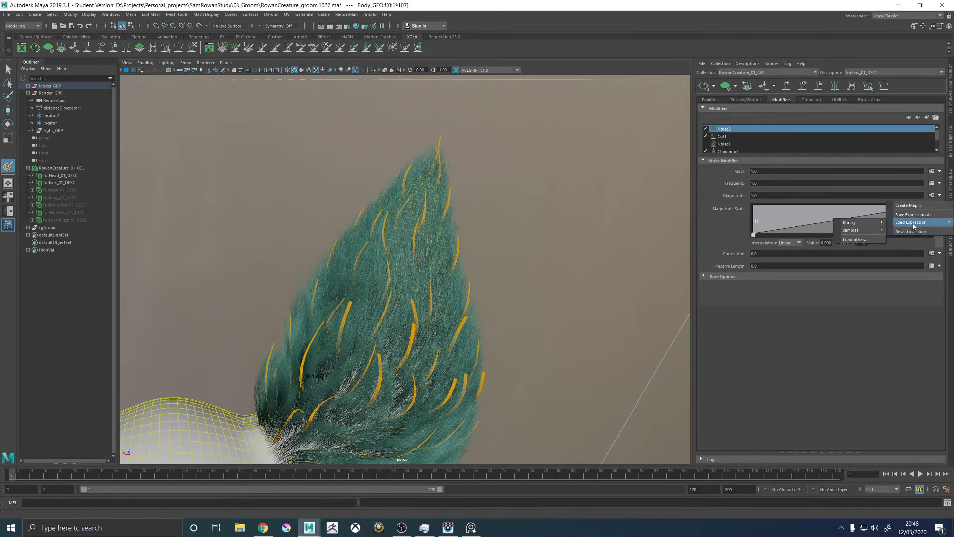
pyautogui.moveTo(860, 229)
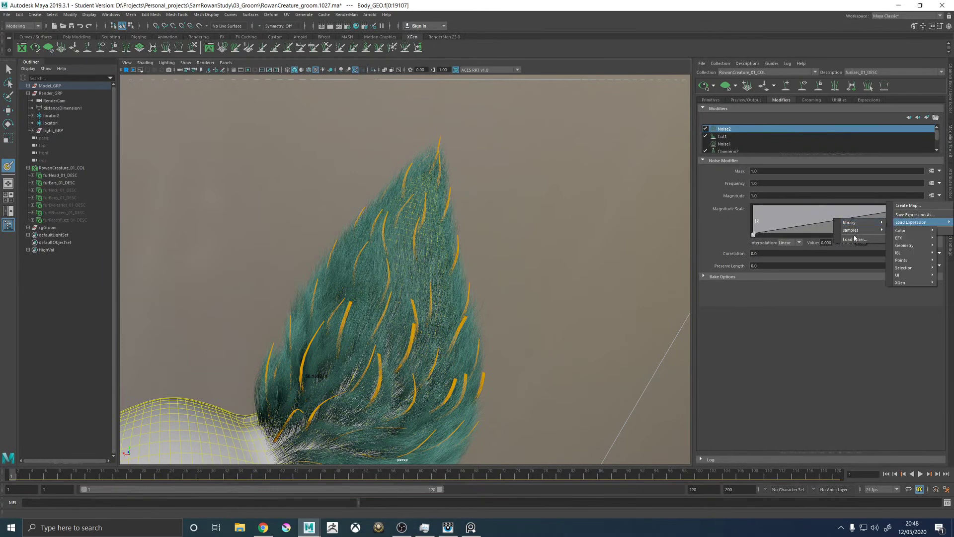
pyautogui.click(854, 239)
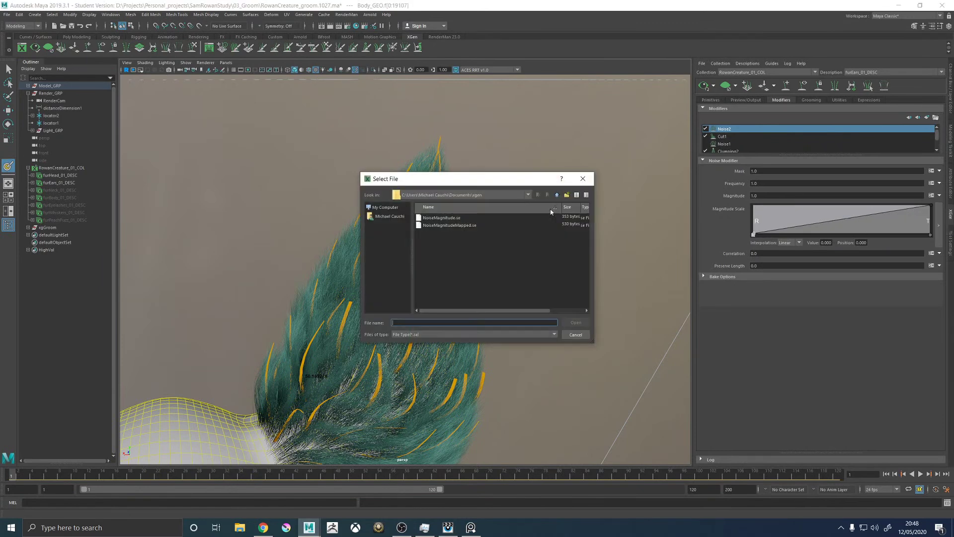
pyautogui.doubleClick(442, 217)
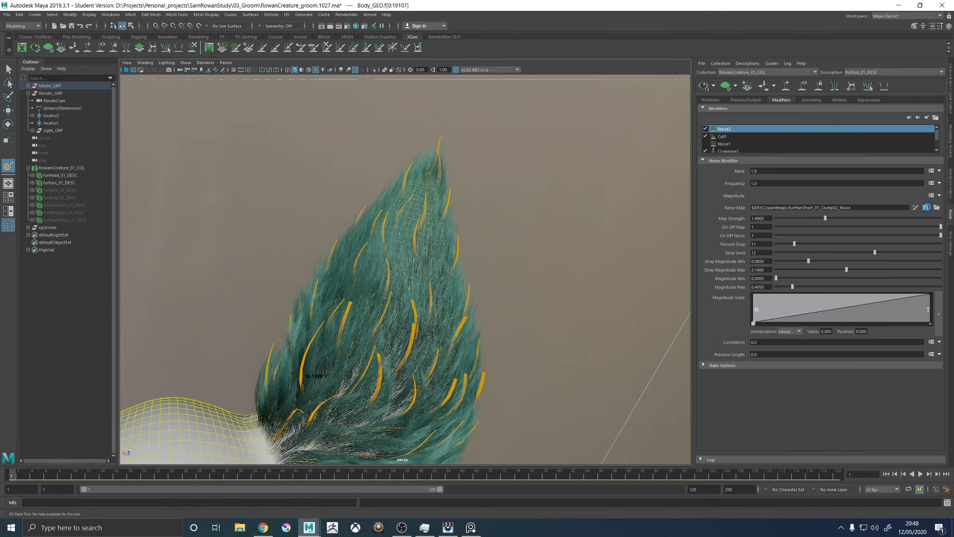
pyautogui.click(926, 208)
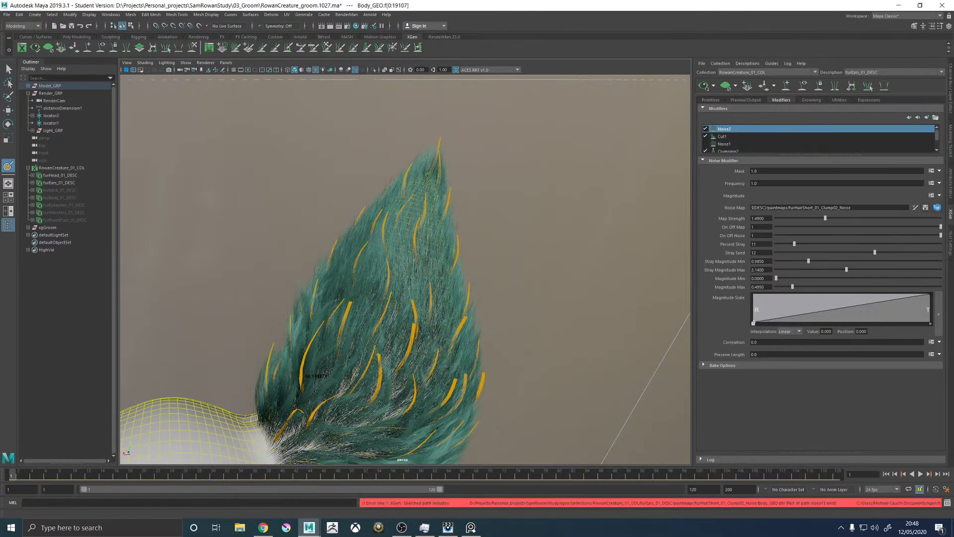
pyautogui.click(937, 208)
pyautogui.click(437, 18)
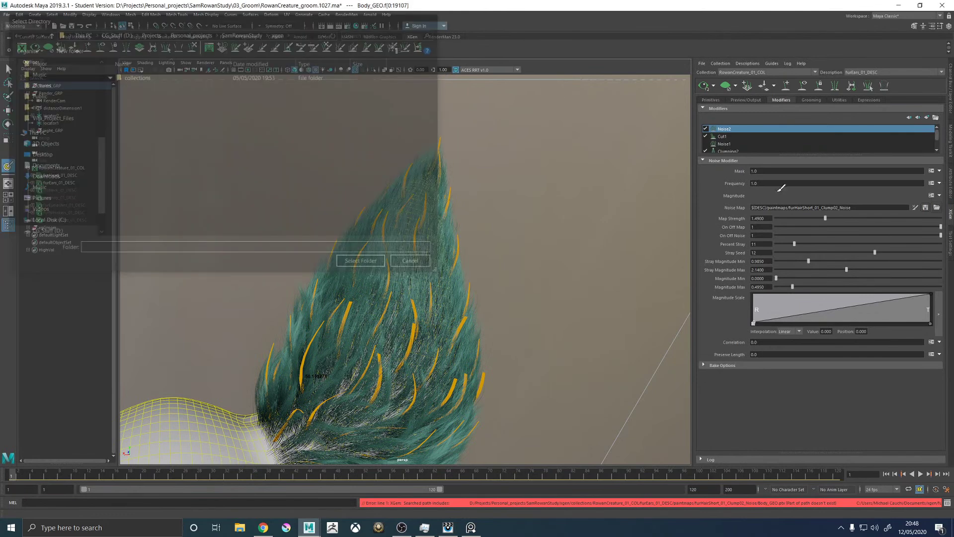
# Copy the new Noise modifier's entire magnitude expression into the Clumping2 noise expression, and remove that temporary modifier
pyautogui.click(931, 195)
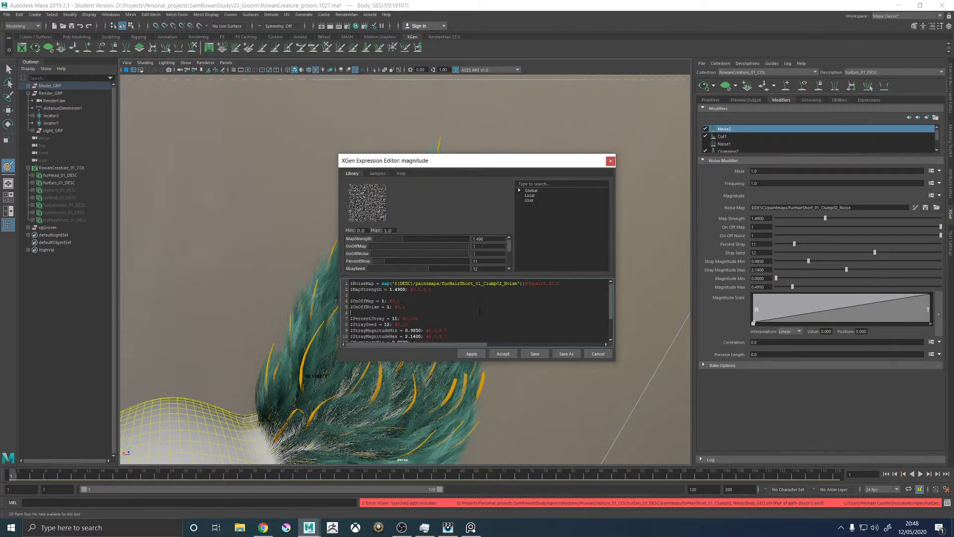
pyautogui.hotkey('ctrl', 'a')
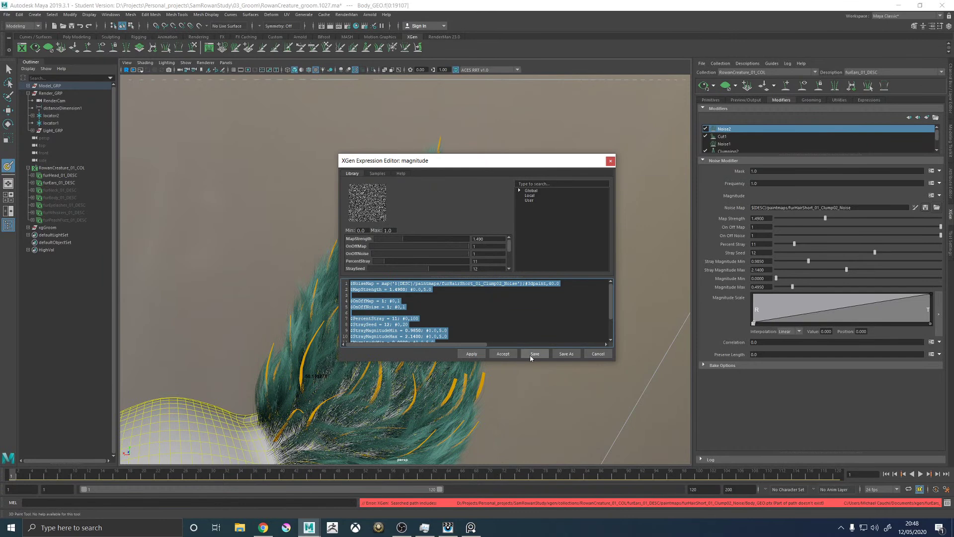
pyautogui.click(598, 353)
pyautogui.click(728, 150)
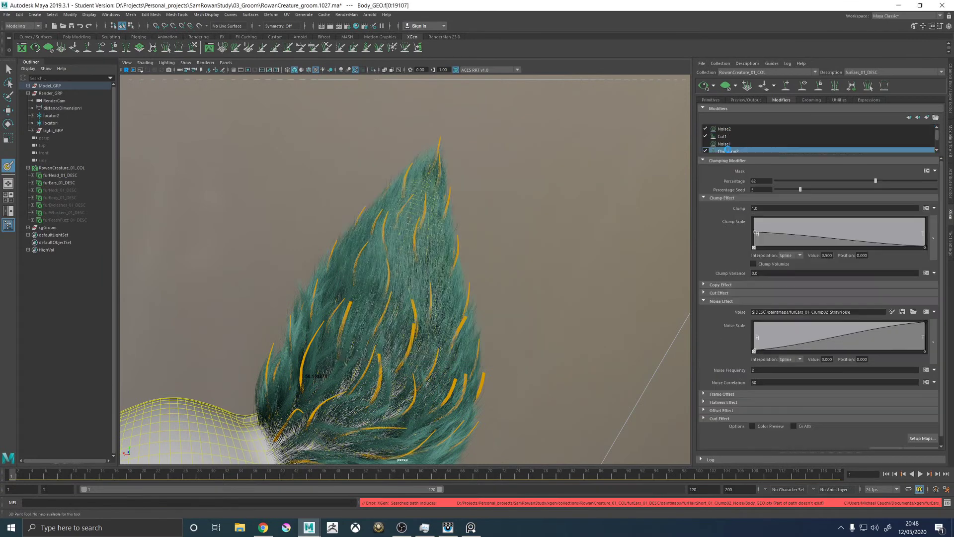
pyautogui.click(926, 312)
pyautogui.hotkey('ctrl', 'v')
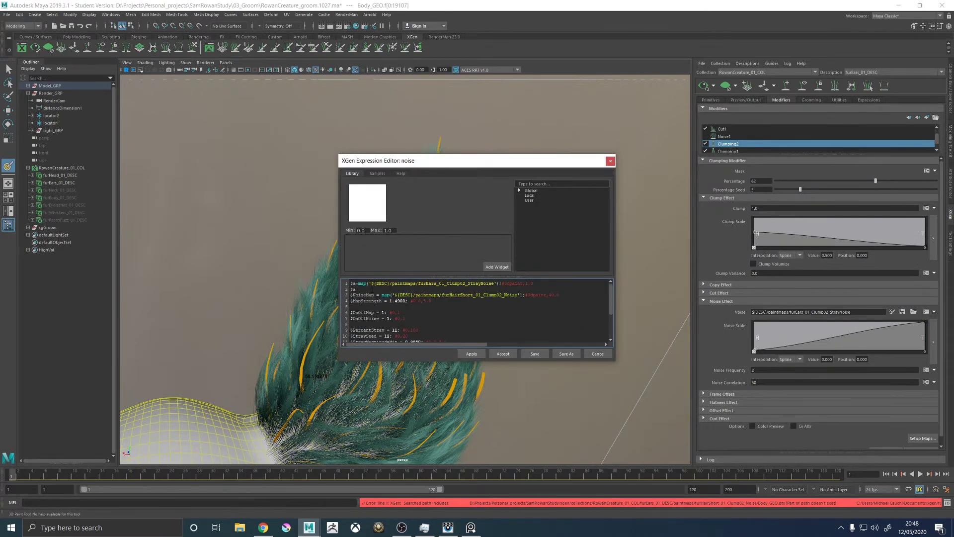
# Point $NoiseMap at the furEars_01_Clump02_StrayNoise paint map and delete the leftover $a lines from the Clumping2 noise expression
pyautogui.moveTo(357, 283); pyautogui.dragTo(386, 295)
pyautogui.rightClick(523, 286)
pyautogui.click(534, 314)
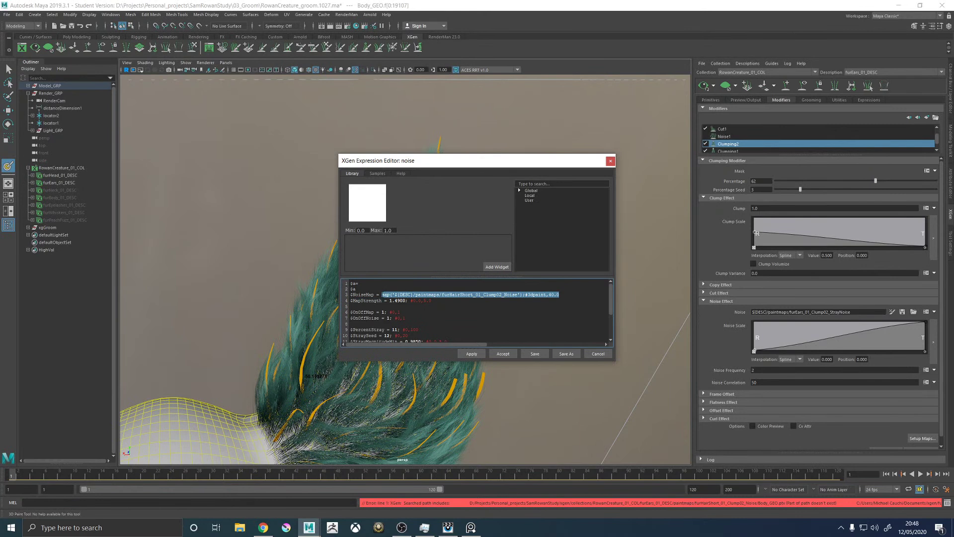
pyautogui.write("map('${DESC}/paintmaps/furEars_01_Clump02_StrayNoise');#3dpaint,1.0")
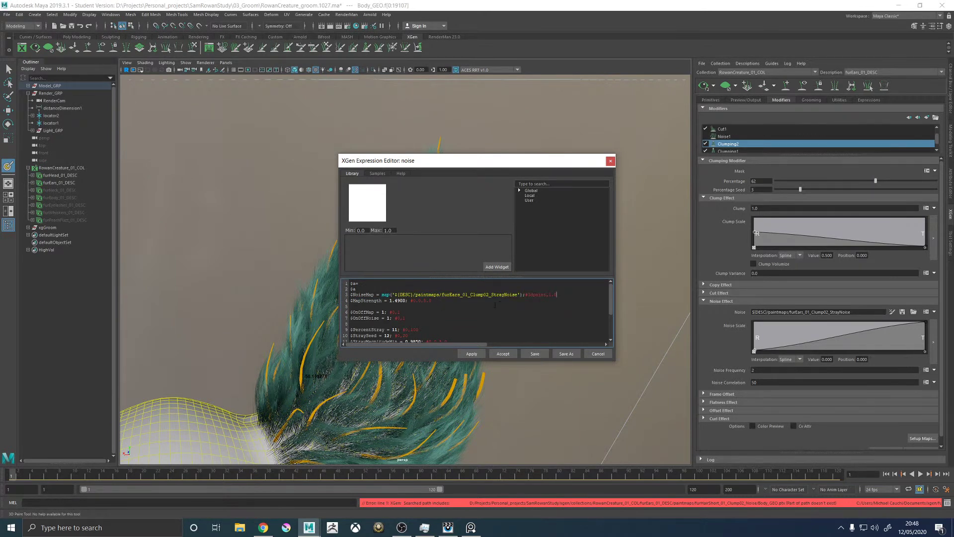
pyautogui.moveTo(364, 287); pyautogui.dragTo(341, 284)
pyautogui.press('BackSpace')
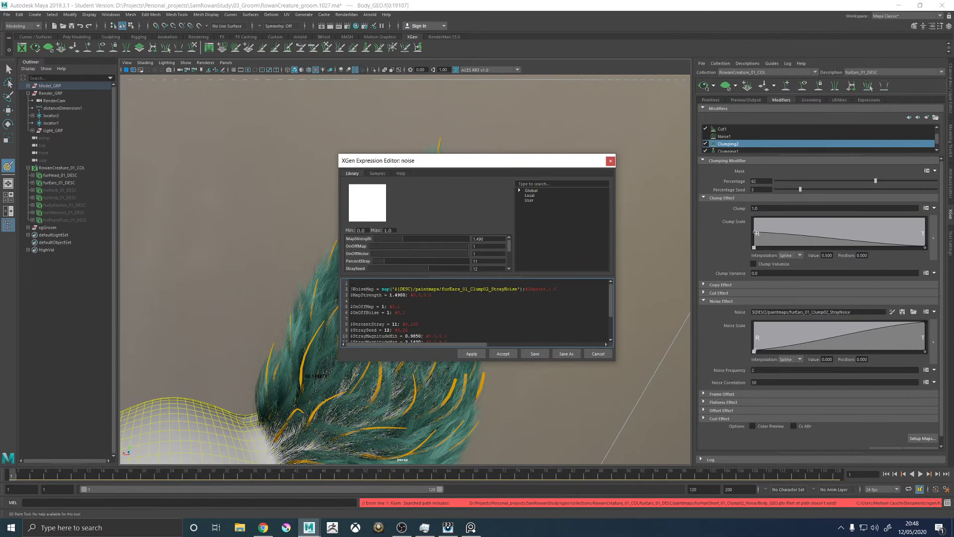
pyautogui.press('BackSpace')
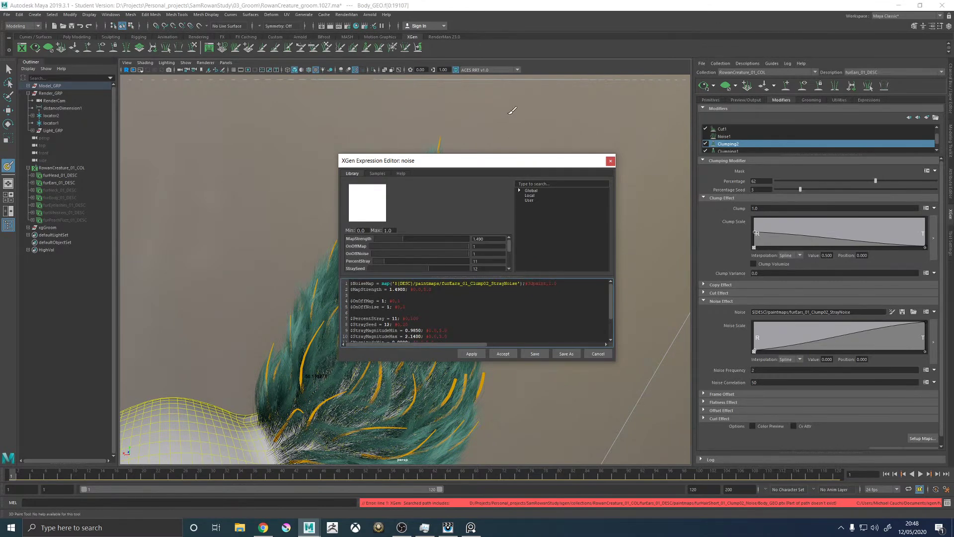
# Enlarge the expression editor and delete the $MapStrength definition line from the Clumping2 noise expression
pyautogui.moveTo(499, 161); pyautogui.dragTo(508, 80)
pyautogui.moveTo(503, 280); pyautogui.dragTo(897, 383)
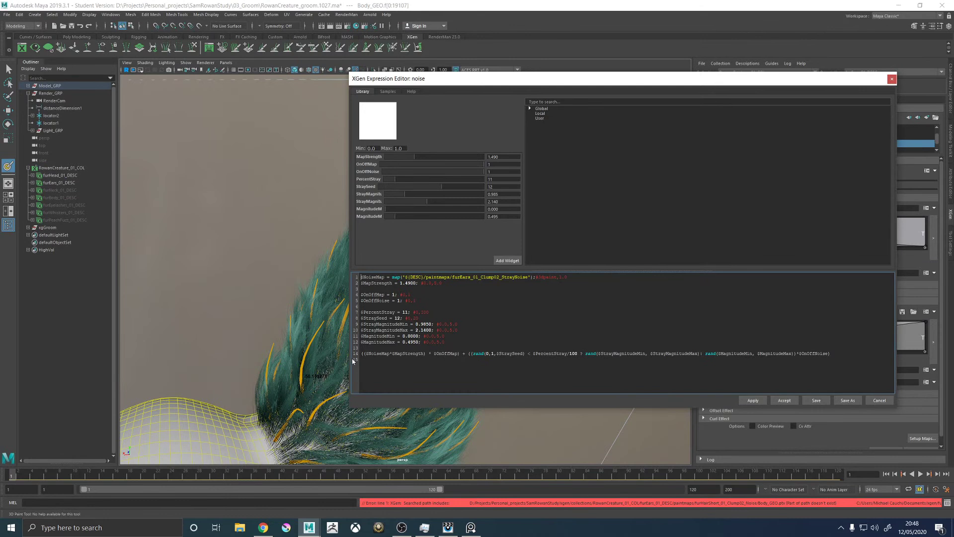
pyautogui.moveTo(348, 363); pyautogui.dragTo(255, 364)
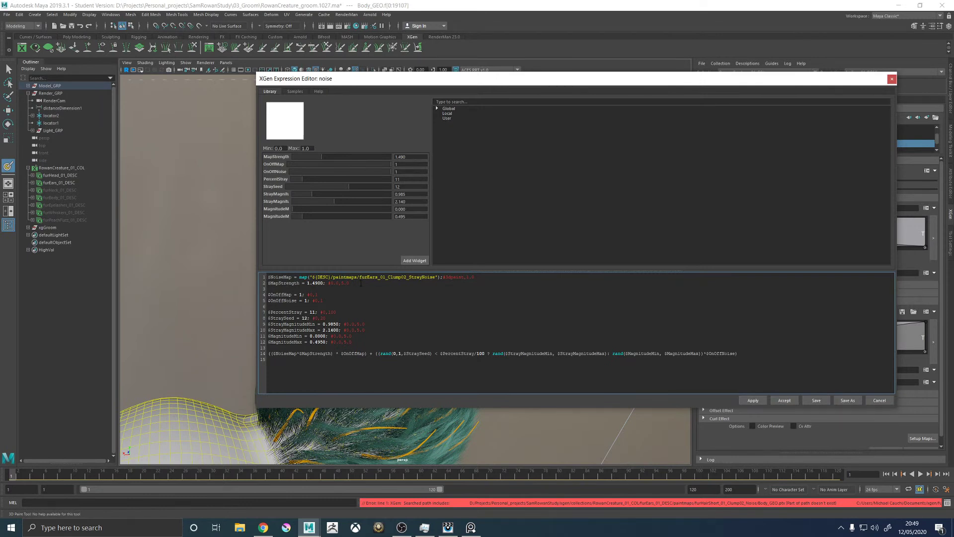
pyautogui.moveTo(361, 283); pyautogui.dragTo(268, 283)
pyautogui.hotkey('ctrl', 'c')
pyautogui.press('BackSpace')
pyautogui.press('BackSpace')
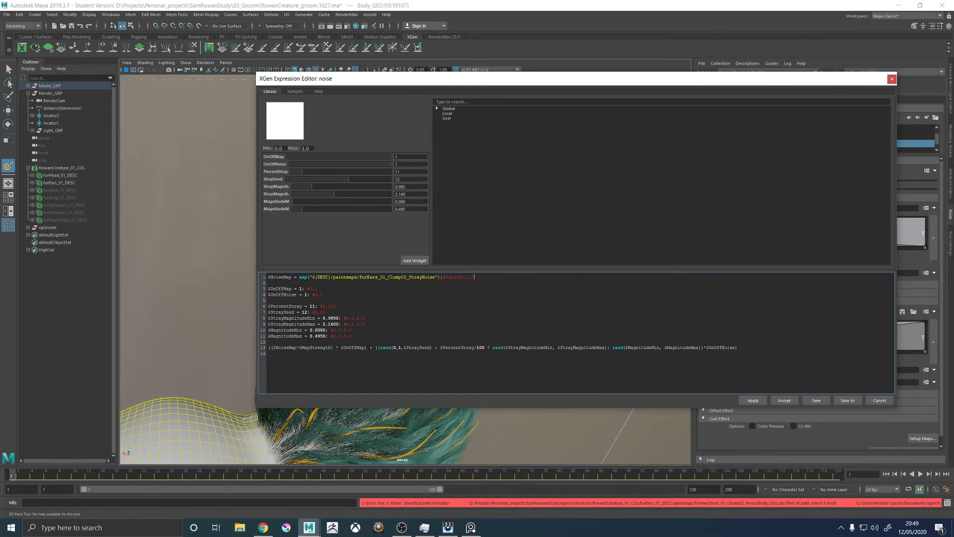
pyautogui.press('Return')
pyautogui.hotkey('ctrl', 'v')
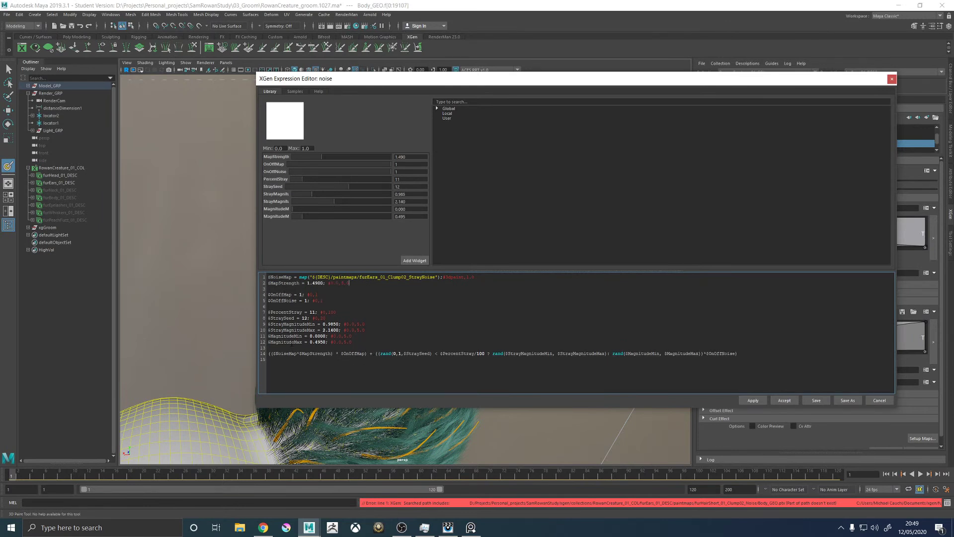
pyautogui.moveTo(362, 283); pyautogui.dragTo(266, 283)
pyautogui.press('BackSpace')
pyautogui.press('BackSpace')
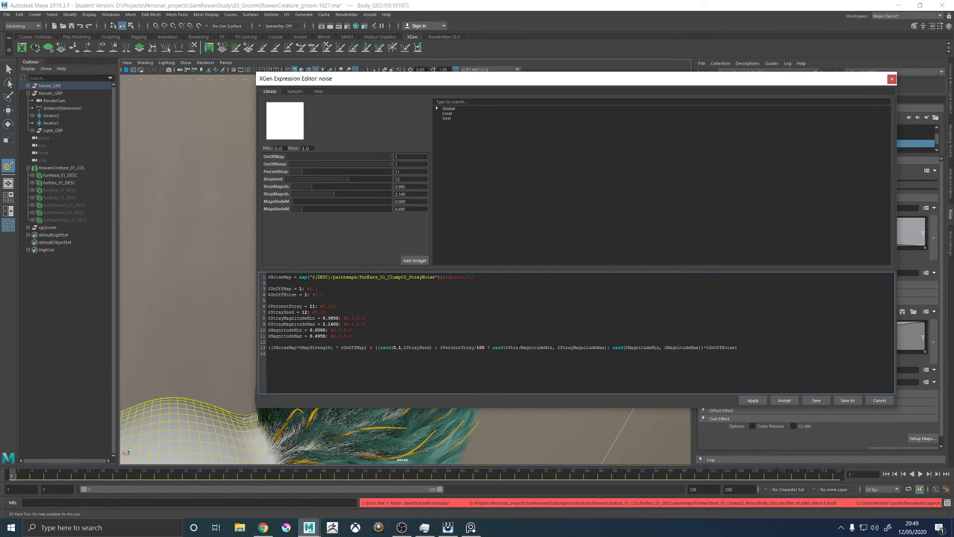
# Multiply $StrayMagnitudeMin by $NoiseMap inside the stray rand function, and add an opening parenthesis before $StrayMagnitudeMax
pyautogui.write('(')
pyautogui.write(' * ')
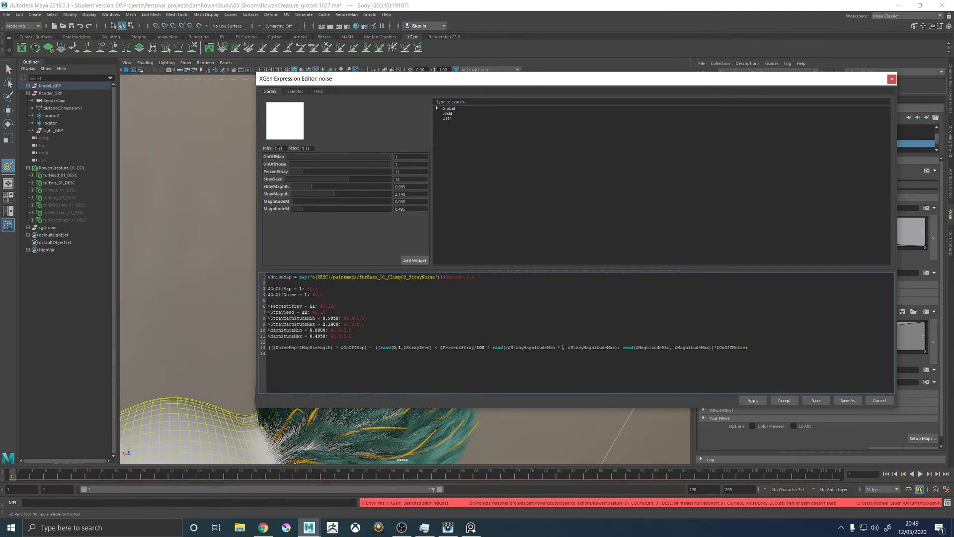
pyautogui.write('$N')
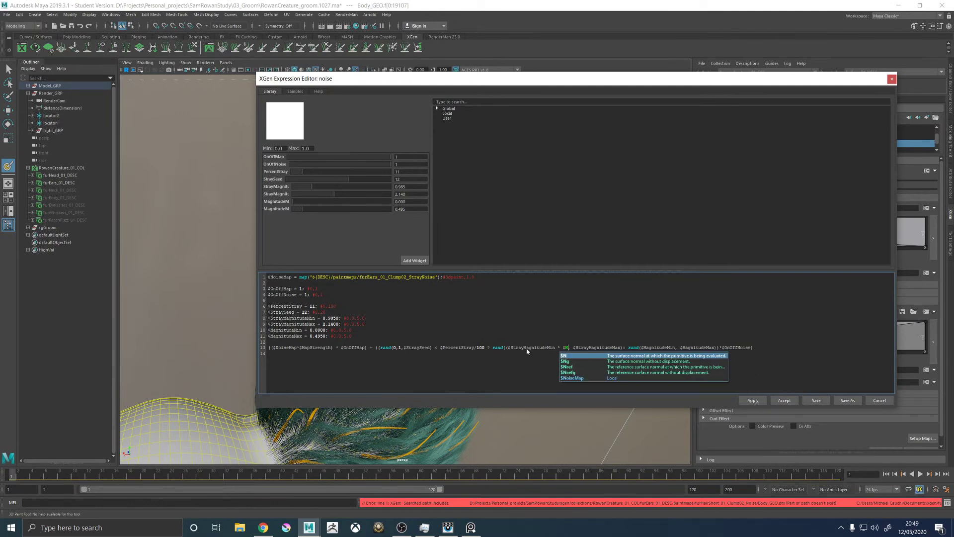
pyautogui.press('Down')
pyautogui.press('Down')
pyautogui.press('Down')
pyautogui.press('Down')
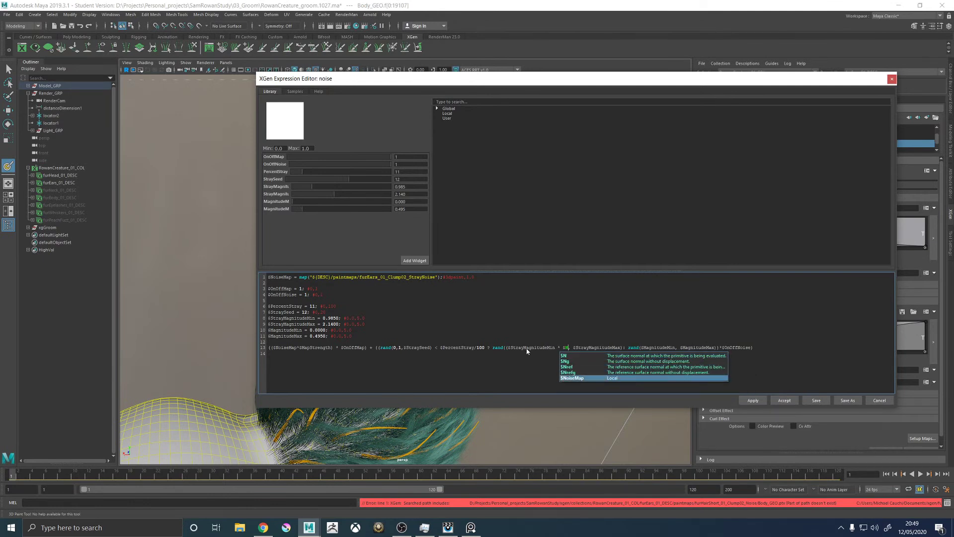
pyautogui.press('Return')
pyautogui.write('), ')
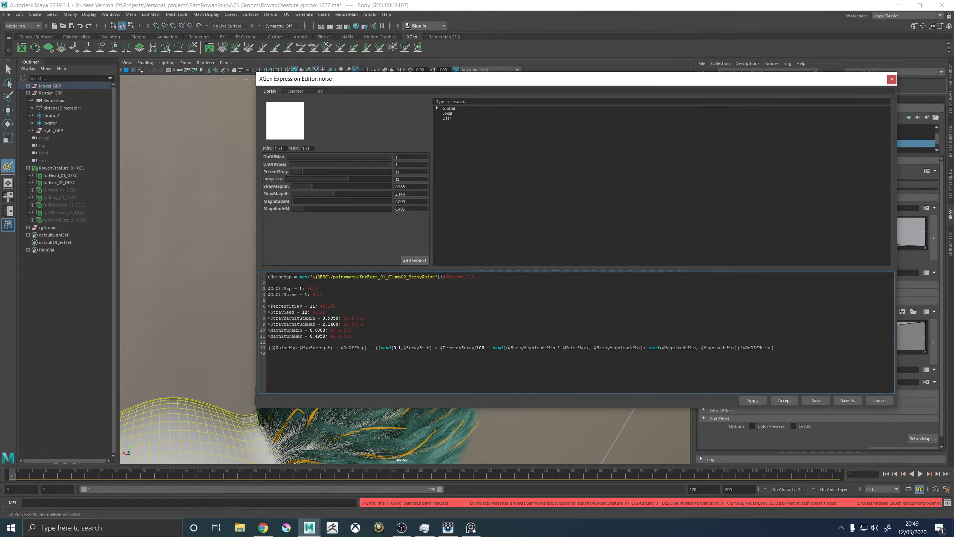
pyautogui.write('(')
# Delete the leading $NoiseMap*$MapStrength and $OnOffMap term from the final formula, along with its unmatched closing parenthesis
pyautogui.hotkey('ctrl', 'shift', 'Left')
pyautogui.hotkey('ctrl', 'shift', 'Left')
pyautogui.hotkey('ctrl', 'shift', 'Left')
pyautogui.hotkey('ctrl', 'shift', 'Left')
pyautogui.hotkey('ctrl', 'shift', 'Left')
pyautogui.hotkey('ctrl', 'shift', 'Left')
pyautogui.hotkey('ctrl', 'shift', 'Left')
pyautogui.hotkey('ctrl', 'shift', 'Left')
pyautogui.hotkey('ctrl', 'shift', 'Left')
pyautogui.hotkey('ctrl', 'shift', 'Left')
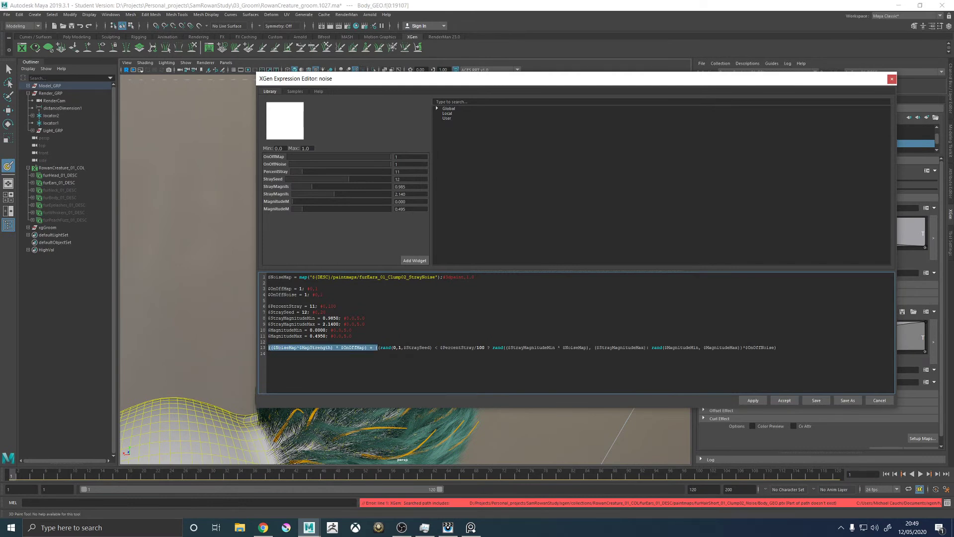
pyautogui.press('BackSpace')
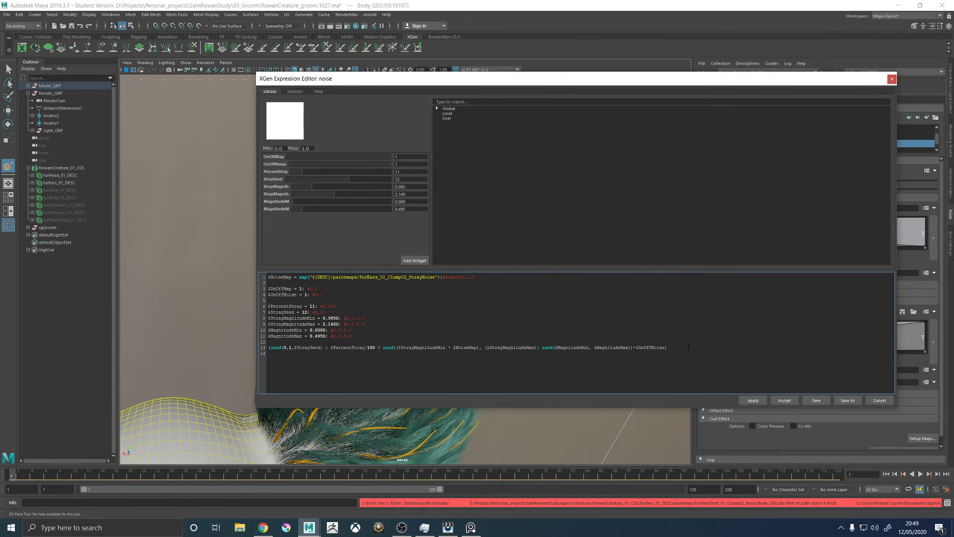
pyautogui.click(688, 346)
pyautogui.press('BackSpace')
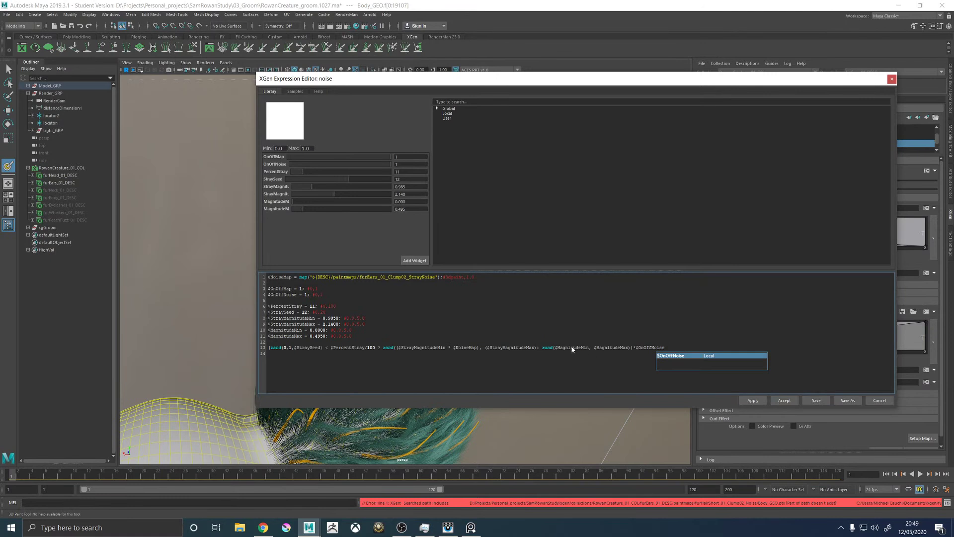
# Multiply $StrayMagnitudeMax by $NoiseMap, close its parenthesis and apply the Clumping2 noise expression
pyautogui.click(528, 347)
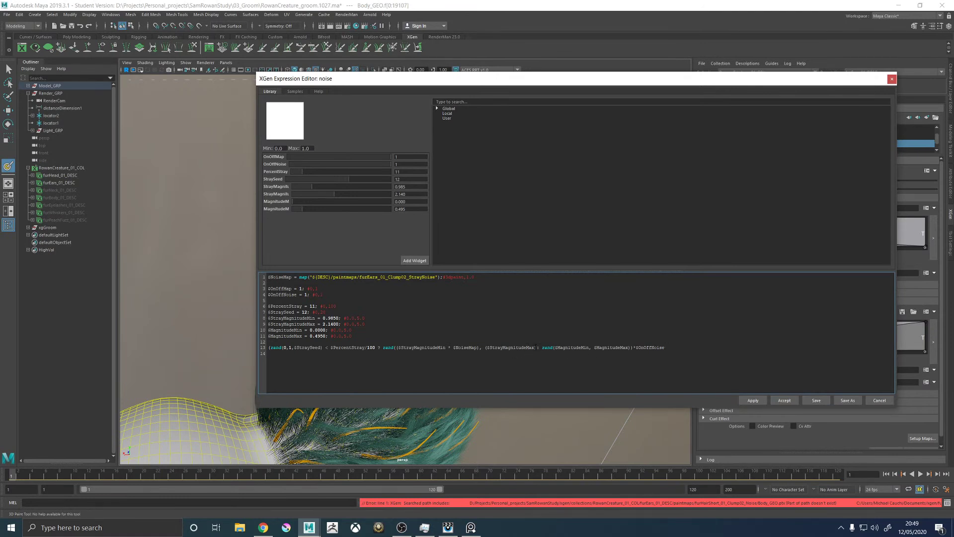
pyautogui.write('* $NoiseMap)')
pyautogui.click(750, 400)
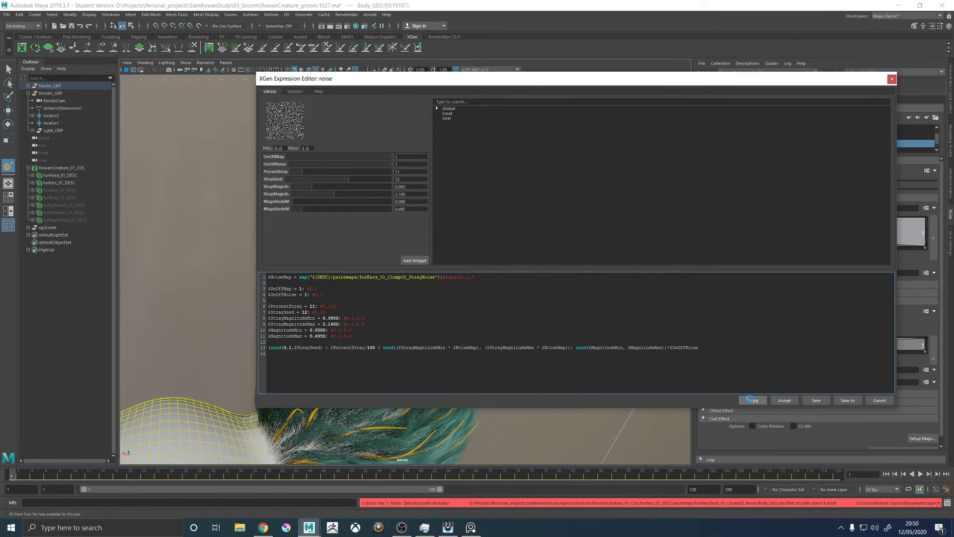
# Accept the Clumping2 noise expression, then raise Stray Magnitude Min to 2.29 and Stray Magnitude Max to 4.21
pyautogui.click(784, 400)
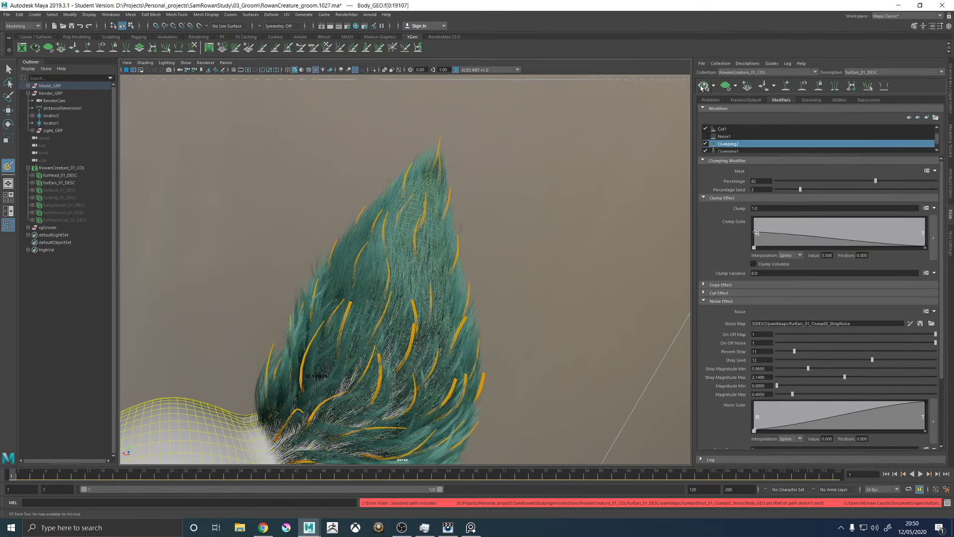
pyautogui.keyDown('alt'); pyautogui.moveTo(550, 228); pyautogui.dragTo(526, 224); pyautogui.keyUp('alt')
pyautogui.moveTo(860, 378); pyautogui.dragTo(866, 377)
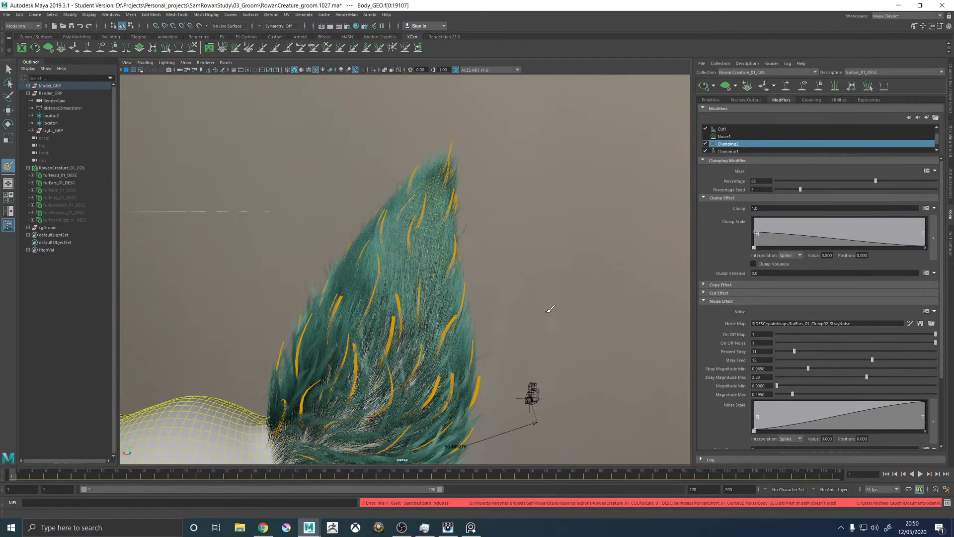
pyautogui.moveTo(549, 315)
pyautogui.keyDown('alt'); pyautogui.mouseDown()
pyautogui.moveTo(585, 313)
pyautogui.moveTo(552, 312)
pyautogui.mouseUp(); pyautogui.keyUp('alt')
pyautogui.click(848, 369)
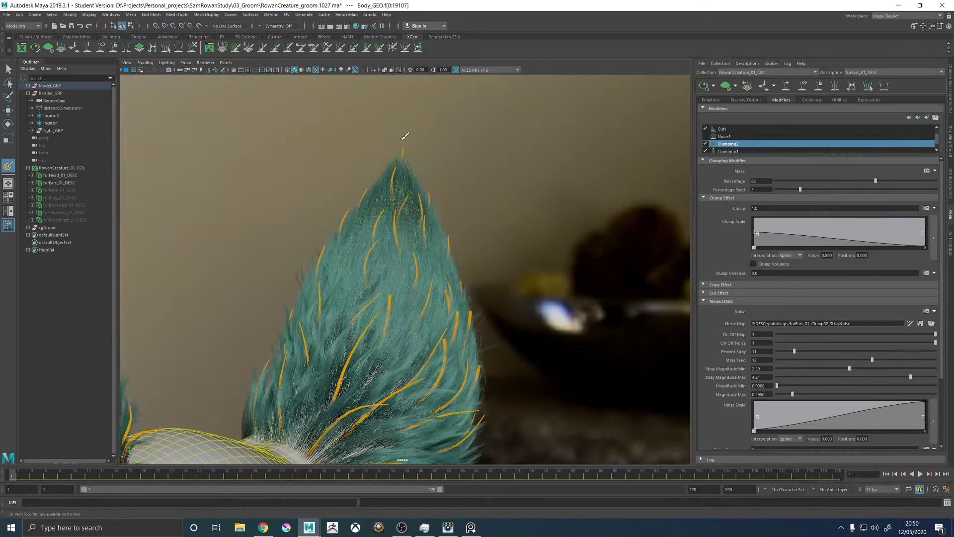
pyautogui.moveTo(405, 135)
pyautogui.keyDown('alt'); pyautogui.mouseDown()
pyautogui.moveTo(490, 257)
pyautogui.moveTo(306, 253)
pyautogui.moveTo(677, 302)
pyautogui.mouseUp(); pyautogui.keyUp('alt')
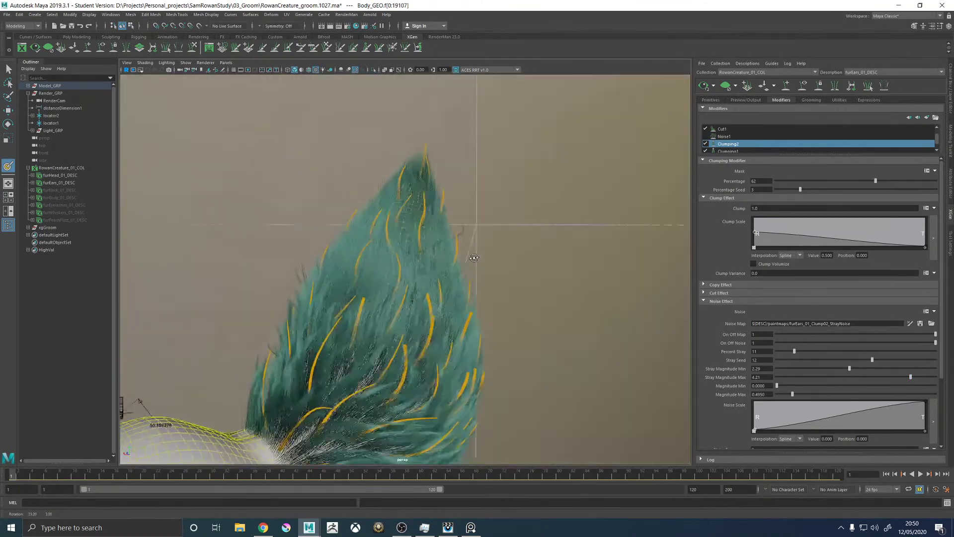
# Set Clumping2's Stray Magnitude Max to 2.24, Stray Magnitude Min to 1.25, Magnitude Min to 0.355 and Magnitude Max to 1.405
pyautogui.click(845, 377)
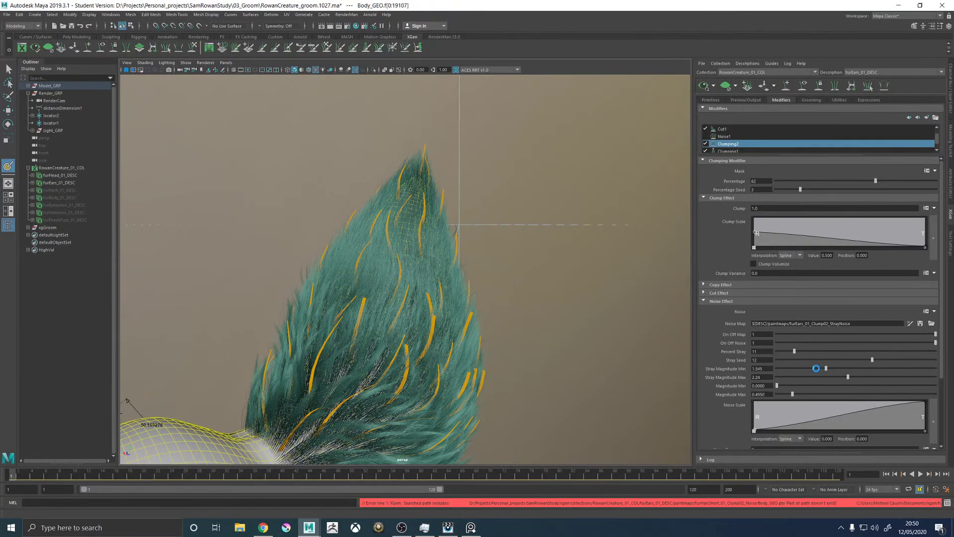
pyautogui.click(816, 368)
pyautogui.click(801, 386)
pyautogui.click(821, 394)
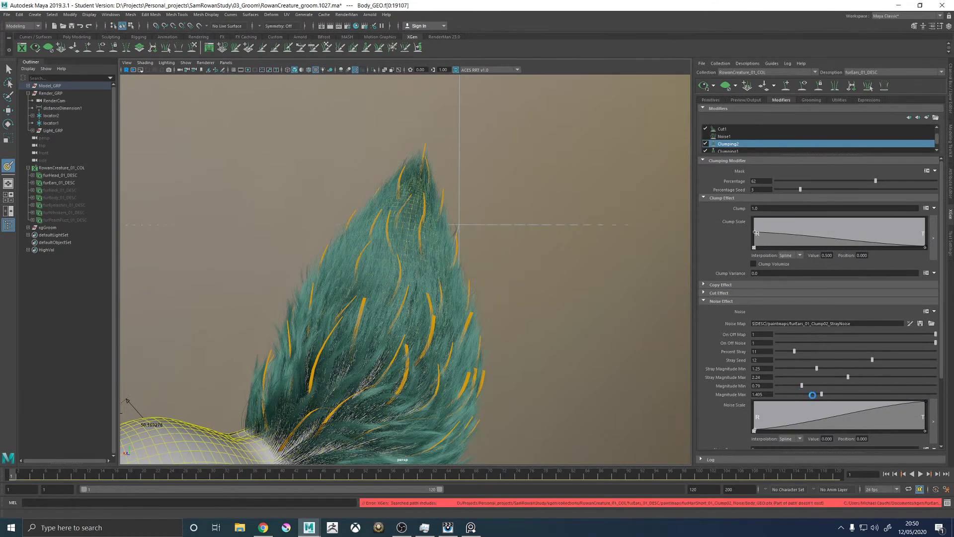
pyautogui.click(787, 386)
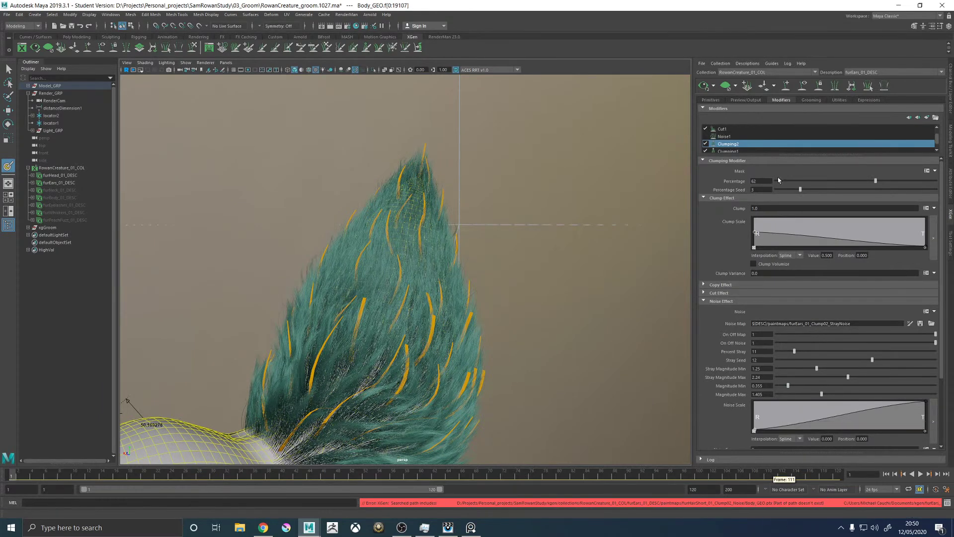
# Delete the topmost noise modifier from the ear fur's modifier stack
pyautogui.scroll(1, 736, 143)
pyautogui.click(728, 130)
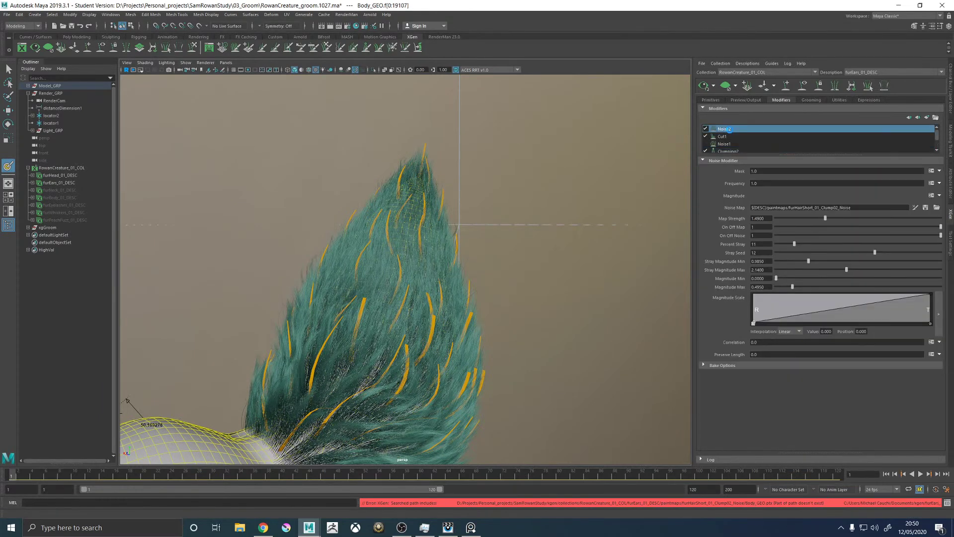
pyautogui.rightClick(728, 130)
pyautogui.click(747, 174)
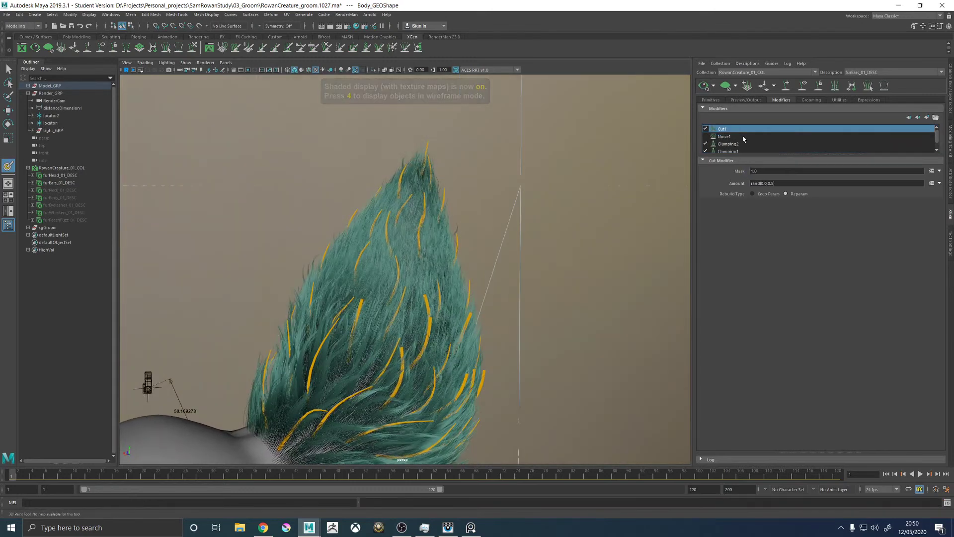
# Reopen Clumping2's noise effect settings, set Magnitude Max to 0.92 and check the ear fur from several sides
pyautogui.click(729, 144)
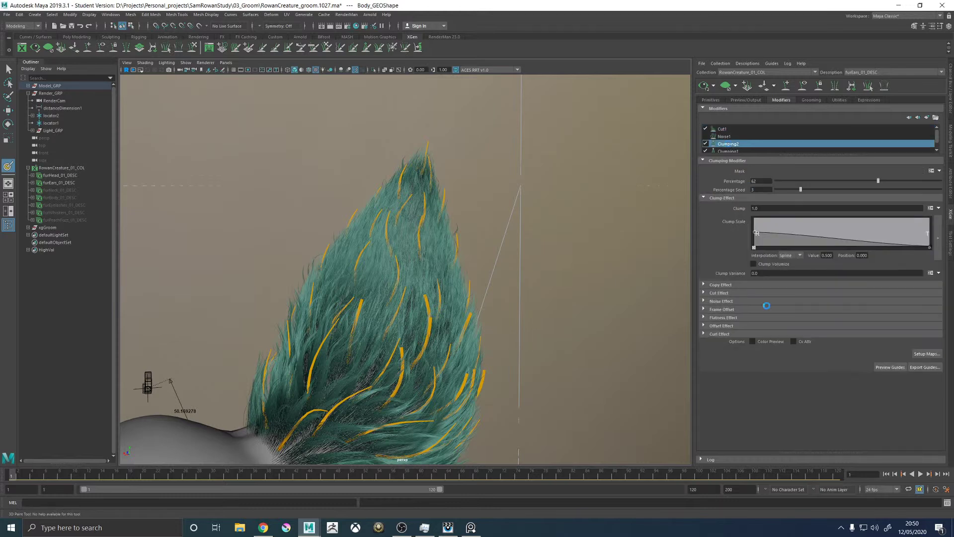
pyautogui.click(720, 301)
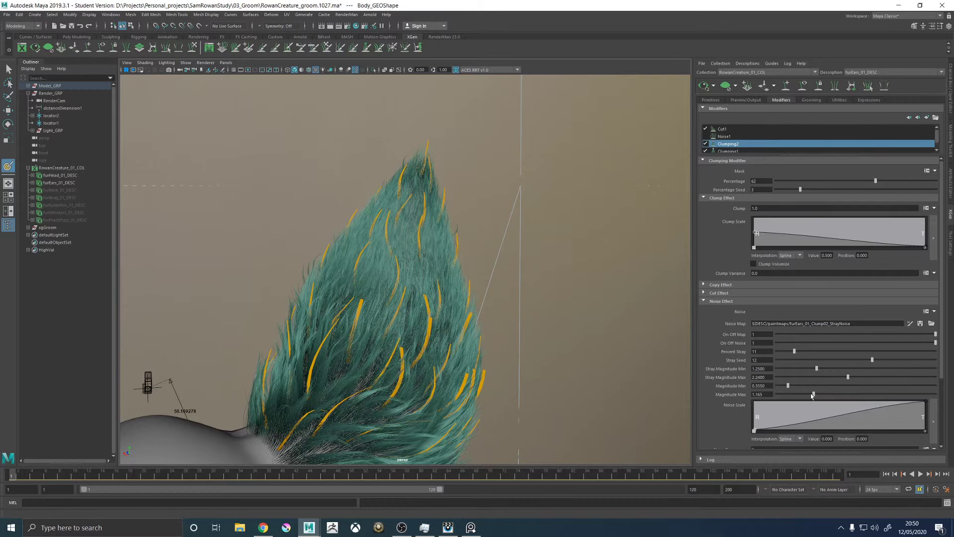
pyautogui.moveTo(804, 395); pyautogui.dragTo(805, 395)
pyautogui.keyDown('alt'); pyautogui.moveTo(544, 271); pyautogui.dragTo(688, 281); pyautogui.keyUp('alt')
pyautogui.press('w')
pyautogui.click(562, 254)
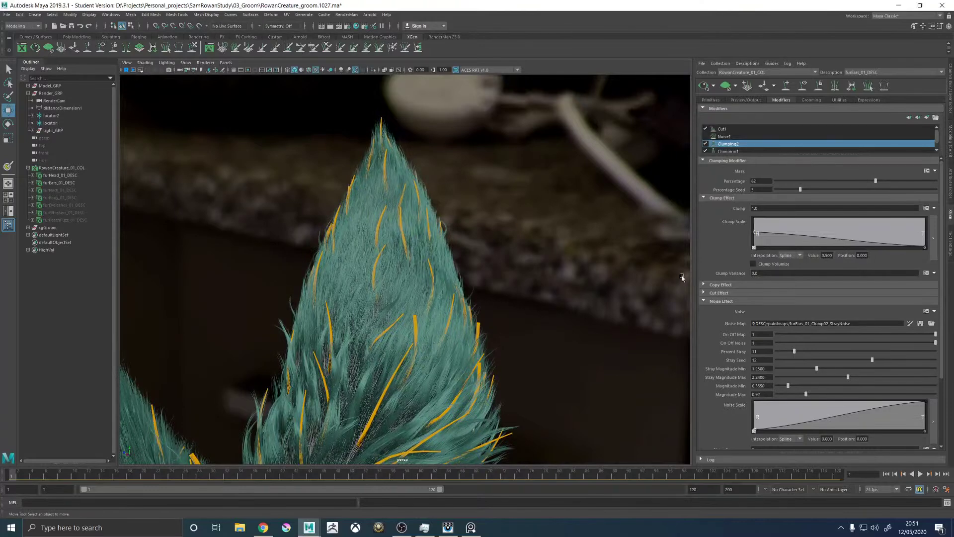
pyautogui.keyDown('alt'); pyautogui.moveTo(652, 234); pyautogui.dragTo(487, 268); pyautogui.keyUp('alt')
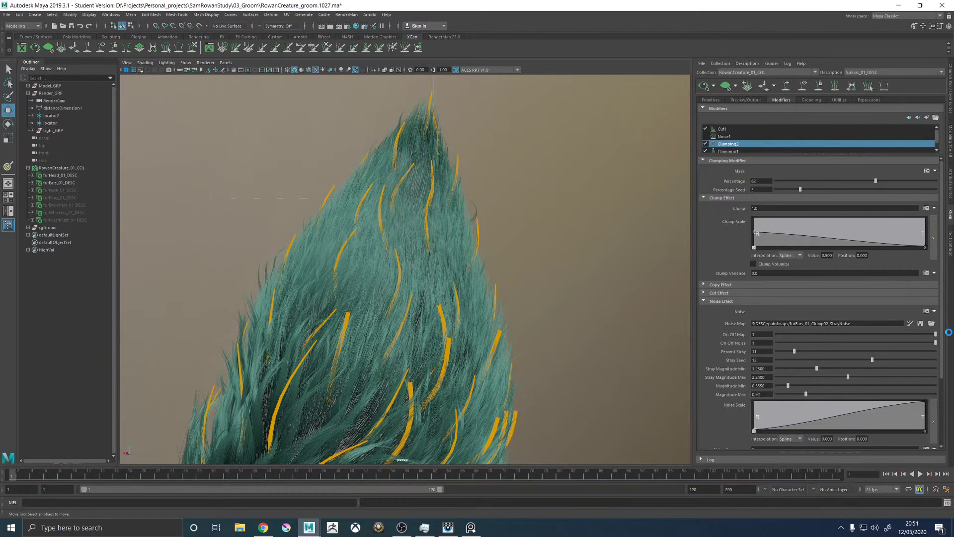
# Remove the unused $OnOffMap line and its extra blank line from the Clumping2 noise expression, and accept the edited expression
pyautogui.click(920, 323)
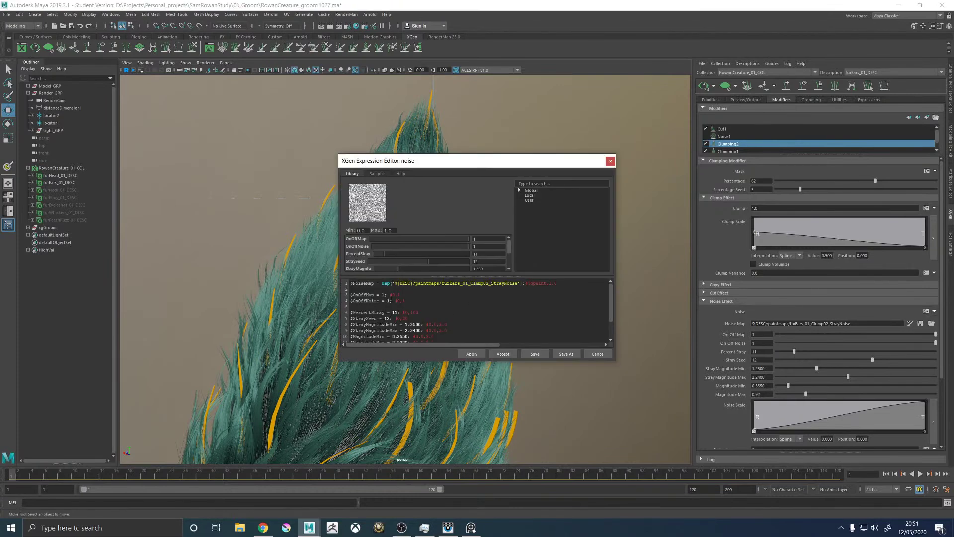
pyautogui.scroll(-2, 398, 296)
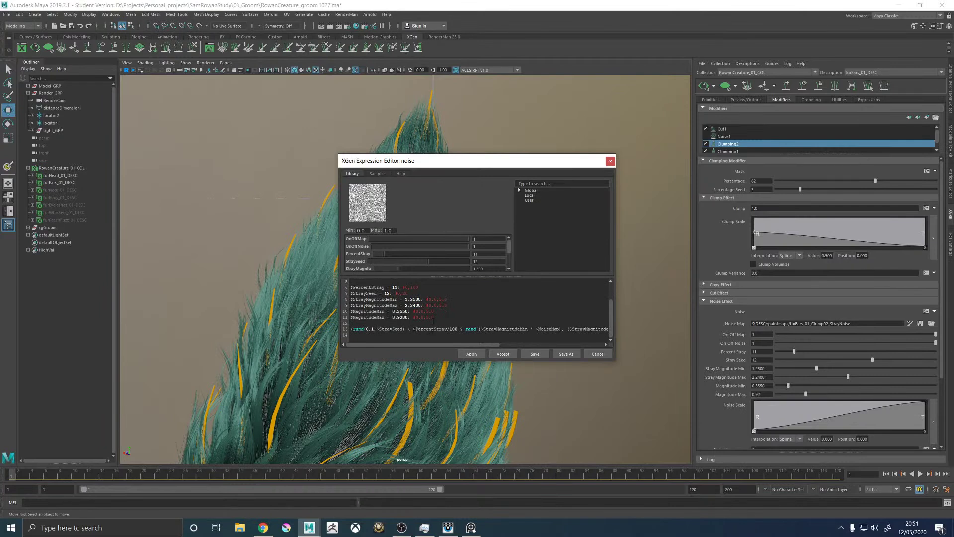
pyautogui.scroll(2, 402, 306)
pyautogui.moveTo(409, 294); pyautogui.dragTo(350, 294)
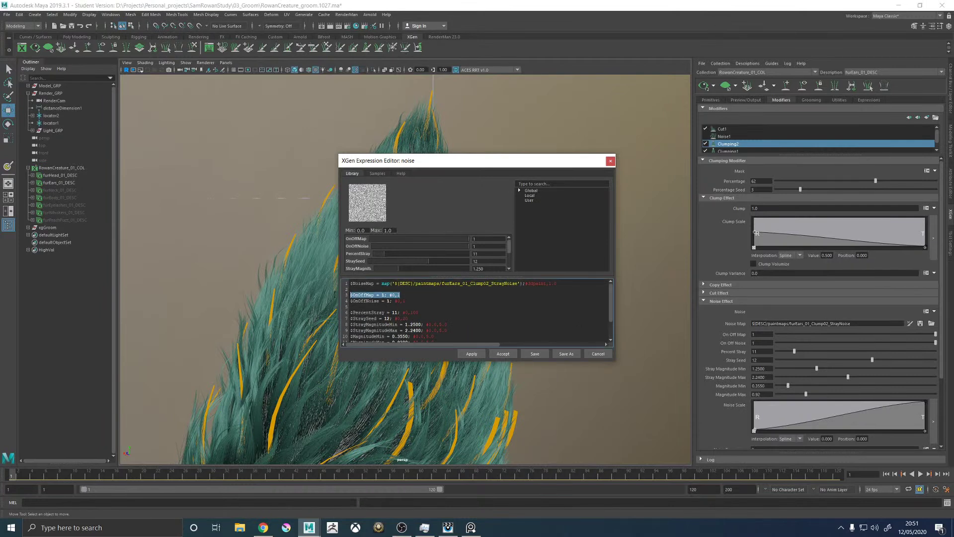
pyautogui.press('BackSpace')
pyautogui.press('Delete')
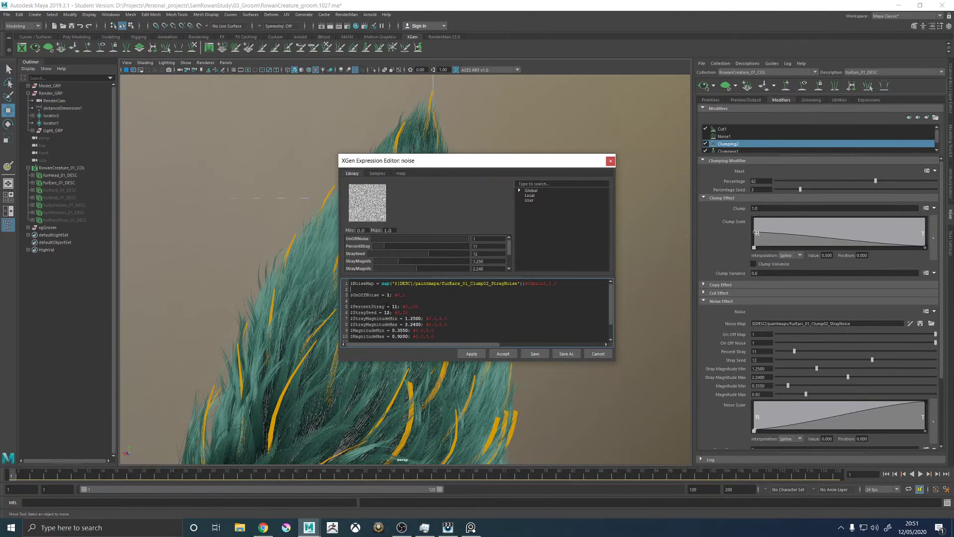
pyautogui.press('BackSpace')
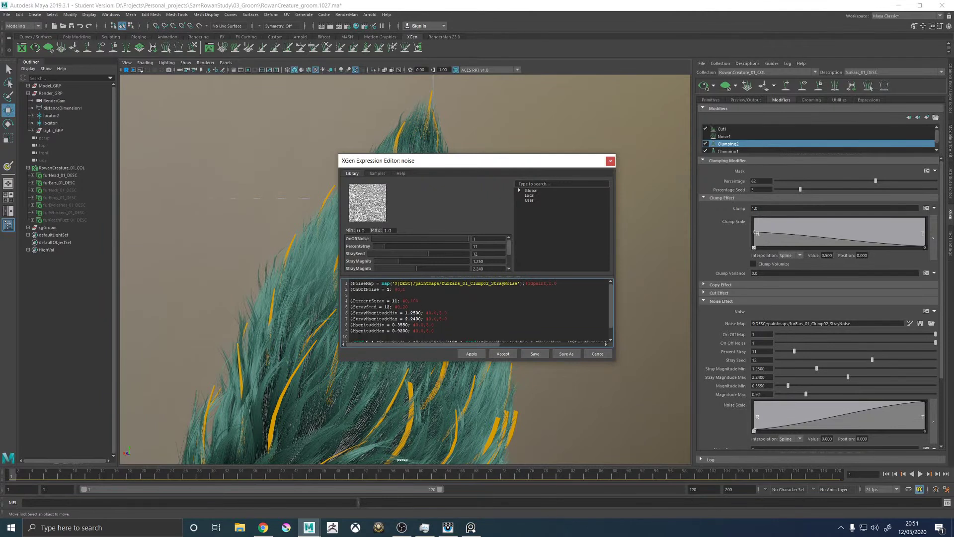
pyautogui.click(469, 353)
pyautogui.click(501, 354)
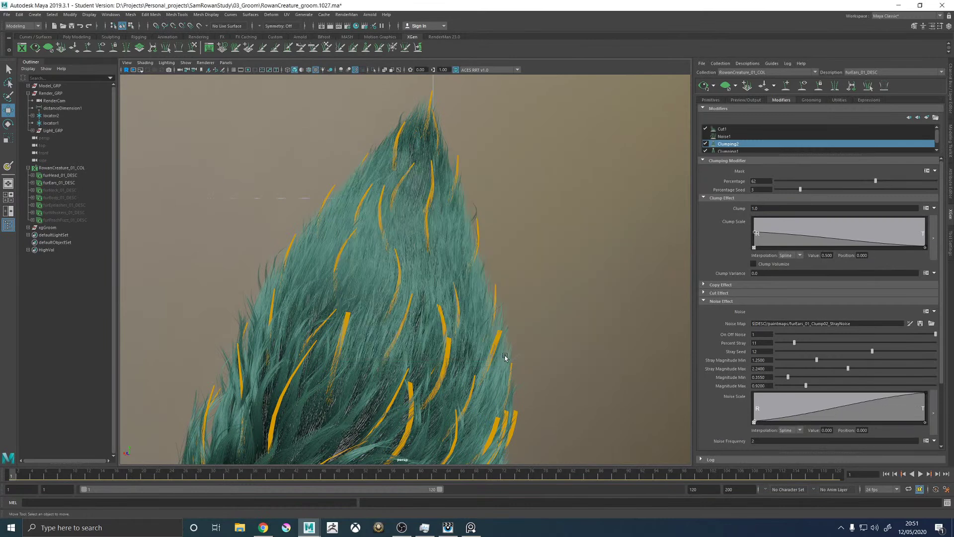
# Set Clumping2's Percent Stray to 0, Magnitude Min to 0.34 and Magnitude Max to 0.86, checking the result on both ears
pyautogui.moveTo(814, 336); pyautogui.dragTo(734, 336)
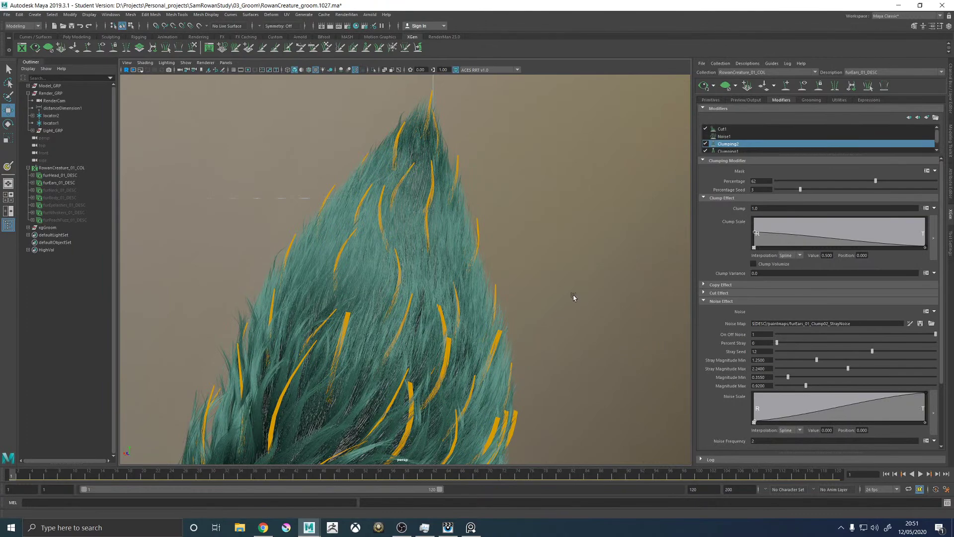
pyautogui.keyDown('alt'); pyautogui.moveTo(547, 313); pyautogui.dragTo(578, 312); pyautogui.keyUp('alt')
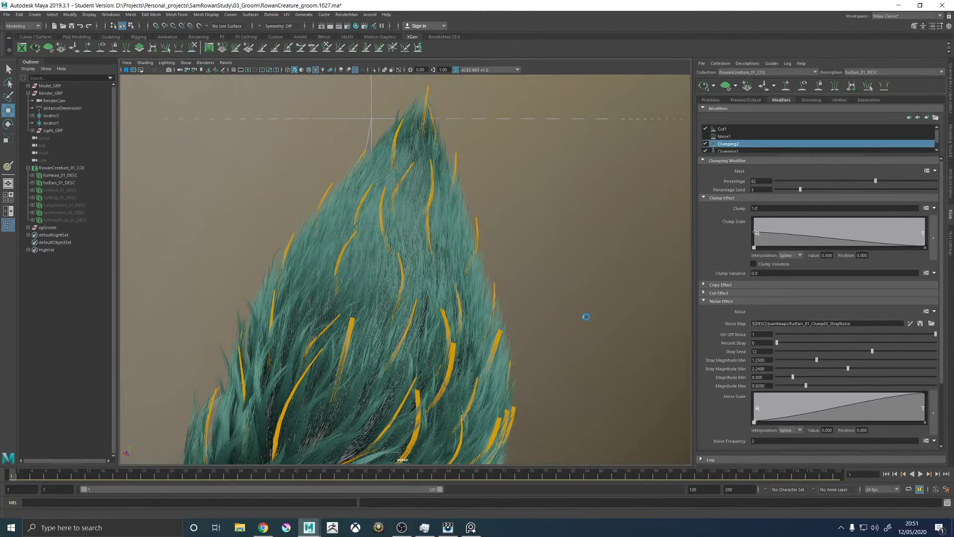
pyautogui.moveTo(570, 286)
pyautogui.keyDown('alt'); pyautogui.mouseDown()
pyautogui.moveTo(484, 279)
pyautogui.moveTo(545, 278)
pyautogui.moveTo(578, 292)
pyautogui.moveTo(577, 313)
pyautogui.moveTo(568, 283)
pyautogui.moveTo(567, 295)
pyautogui.mouseUp(); pyautogui.keyUp('alt')
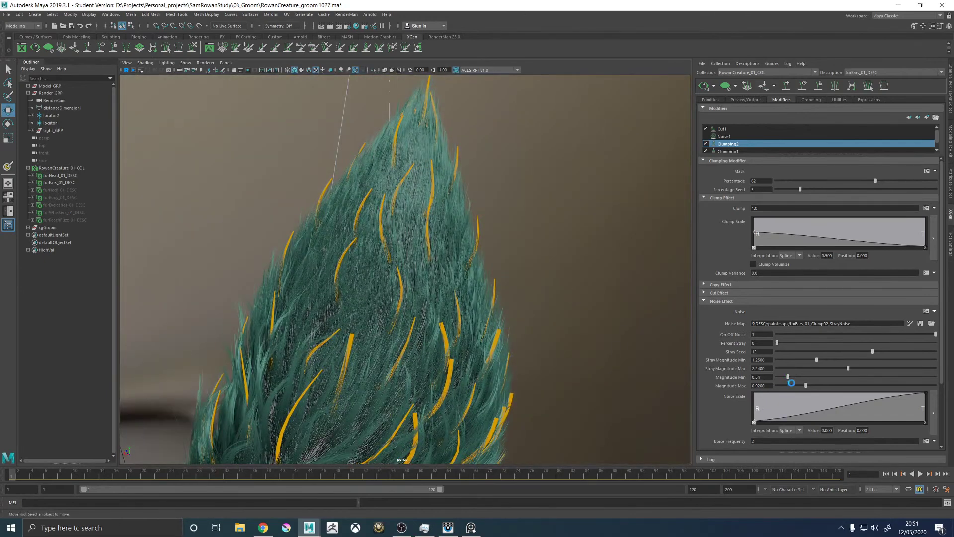
pyautogui.moveTo(805, 386); pyautogui.dragTo(803, 385)
pyautogui.keyDown('alt'); pyautogui.moveTo(527, 243); pyautogui.dragTo(476, 230); pyautogui.keyUp('alt')
pyautogui.keyDown('alt'); pyautogui.moveTo(476, 229); pyautogui.dragTo(238, 228, button='right'); pyautogui.keyUp('alt')
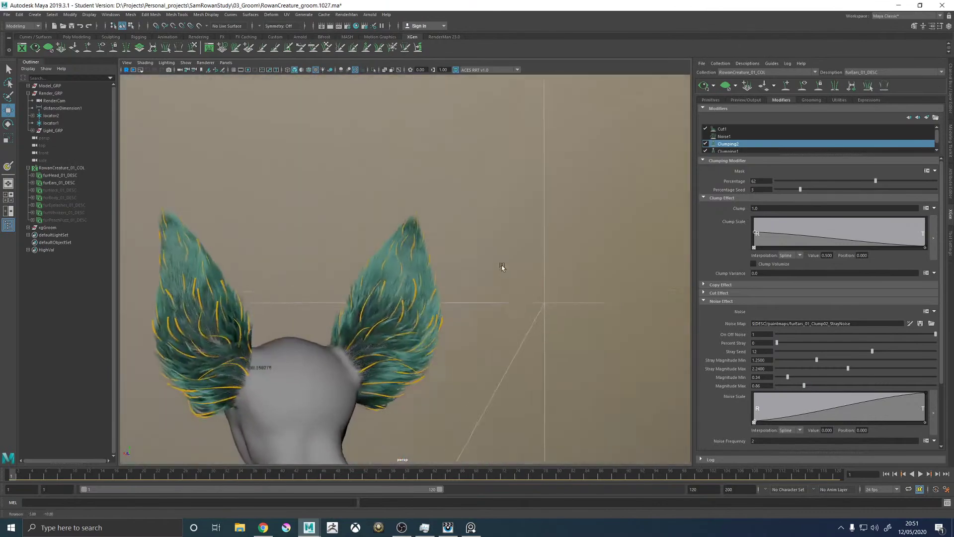
pyautogui.keyDown('alt'); pyautogui.moveTo(479, 272); pyautogui.dragTo(630, 330, button='right'); pyautogui.keyUp('alt')
pyautogui.keyDown('alt'); pyautogui.moveTo(630, 331); pyautogui.dragTo(557, 290); pyautogui.keyUp('alt')
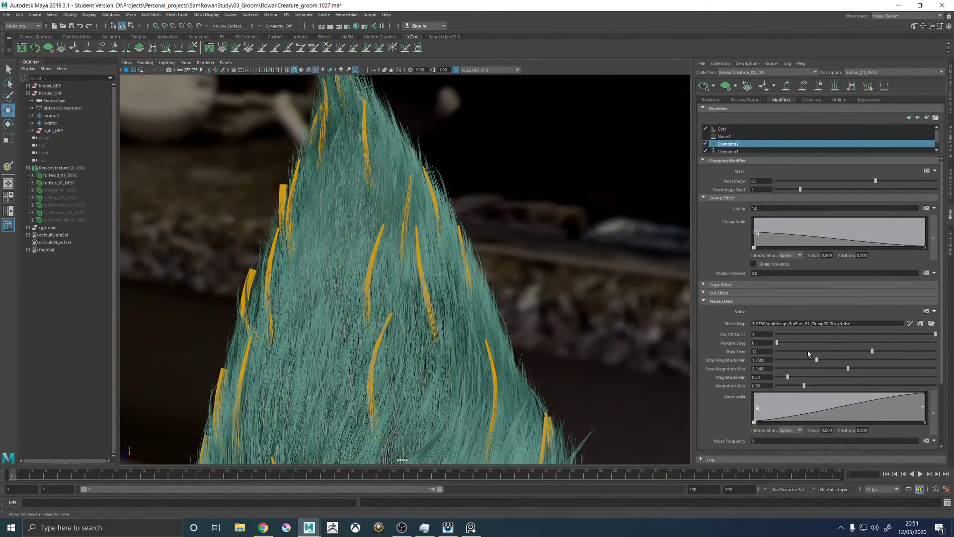
# Try extreme stray noise on the ear fur with Percent Stray at 99 and Stray Magnitude Max at 2.535
pyautogui.click(861, 343)
pyautogui.keyDown('alt'); pyautogui.moveTo(534, 291); pyautogui.dragTo(528, 276); pyautogui.keyUp('alt')
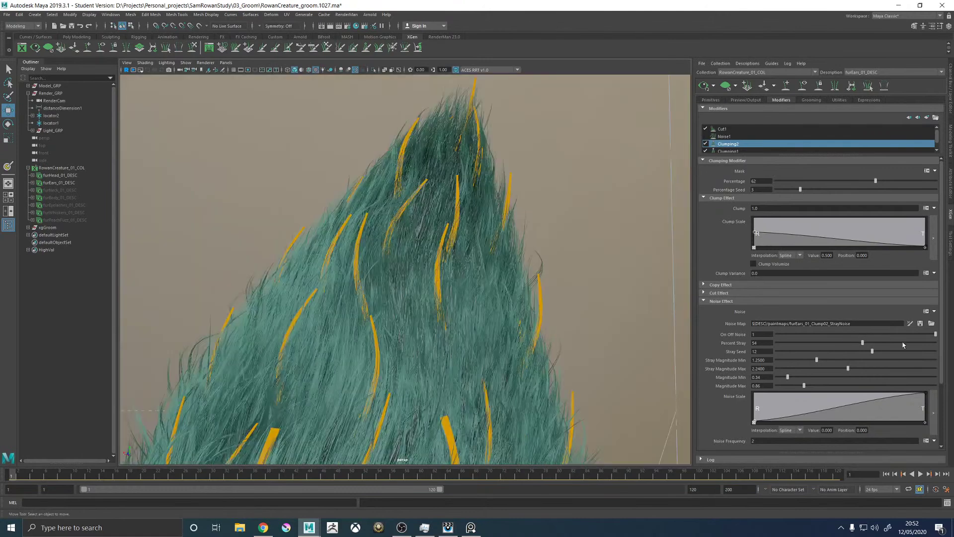
pyautogui.keyDown('alt'); pyautogui.moveTo(565, 240); pyautogui.dragTo(510, 257); pyautogui.keyUp('alt')
pyautogui.click(856, 369)
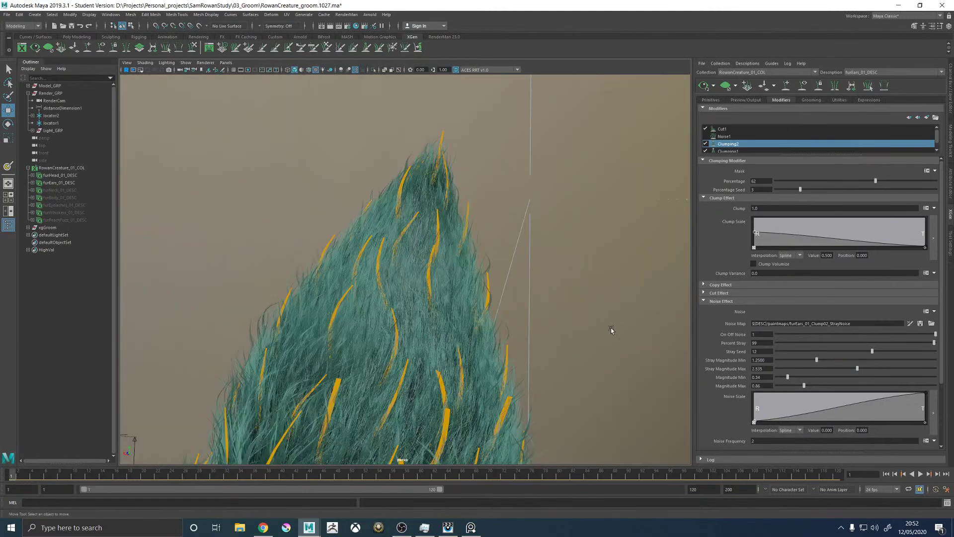
pyautogui.keyDown('alt'); pyautogui.moveTo(611, 330); pyautogui.dragTo(233, 298); pyautogui.keyUp('alt')
pyautogui.keyDown('alt'); pyautogui.moveTo(233, 298); pyautogui.dragTo(397, 306, button='right'); pyautogui.keyUp('alt')
pyautogui.keyDown('alt'); pyautogui.moveTo(398, 306); pyautogui.dragTo(530, 379); pyautogui.keyUp('alt')
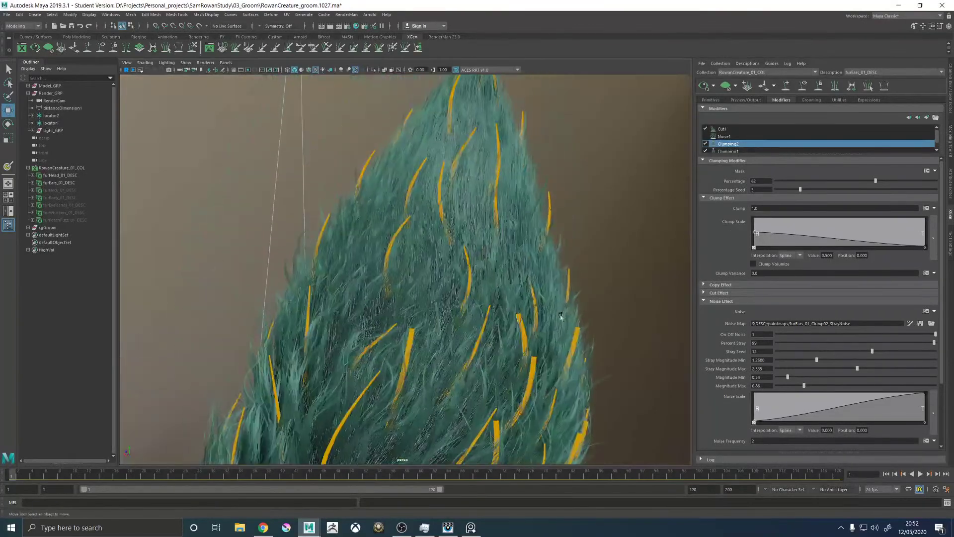
pyautogui.keyDown('alt'); pyautogui.moveTo(529, 378); pyautogui.dragTo(489, 215, button='right'); pyautogui.keyUp('alt')
pyautogui.keyDown('alt'); pyautogui.moveTo(489, 215); pyautogui.dragTo(465, 275, button='middle'); pyautogui.keyUp('alt')
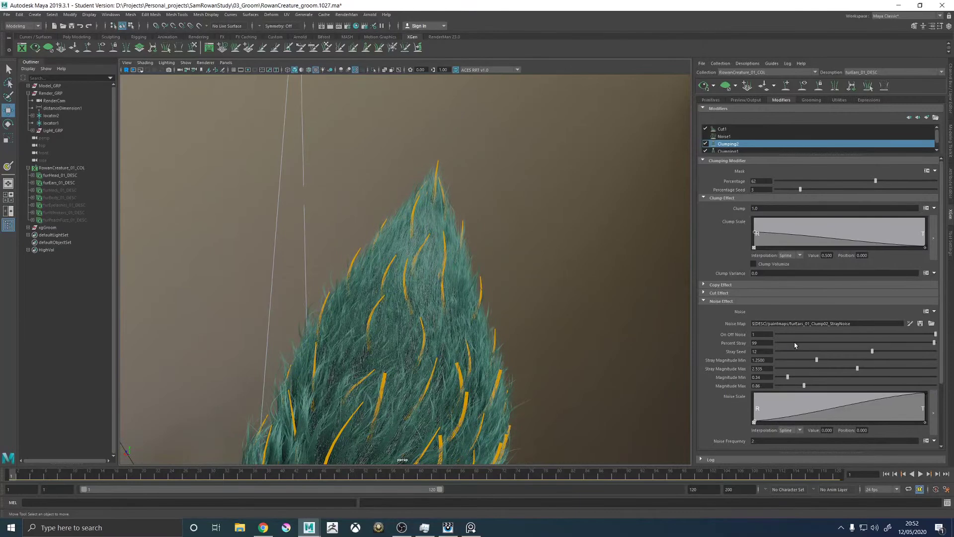
# Set Clumping2's Percent Stray to 11, Stray Magnitude Max to 2.24 and Stray Seed to 15
pyautogui.keyDown('alt'); pyautogui.moveTo(566, 317); pyautogui.dragTo(387, 306); pyautogui.keyUp('alt')
pyautogui.keyDown('alt'); pyautogui.moveTo(389, 304); pyautogui.dragTo(448, 242, button='right'); pyautogui.keyUp('alt')
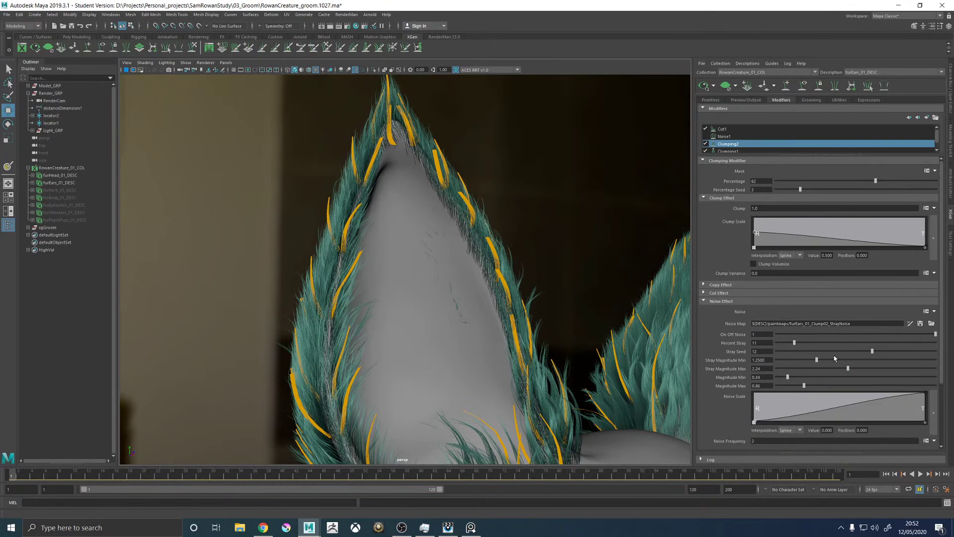
pyautogui.moveTo(511, 354)
pyautogui.keyDown('alt'); pyautogui.mouseDown()
pyautogui.moveTo(396, 347)
pyautogui.moveTo(521, 351)
pyautogui.mouseUp(); pyautogui.keyUp('alt')
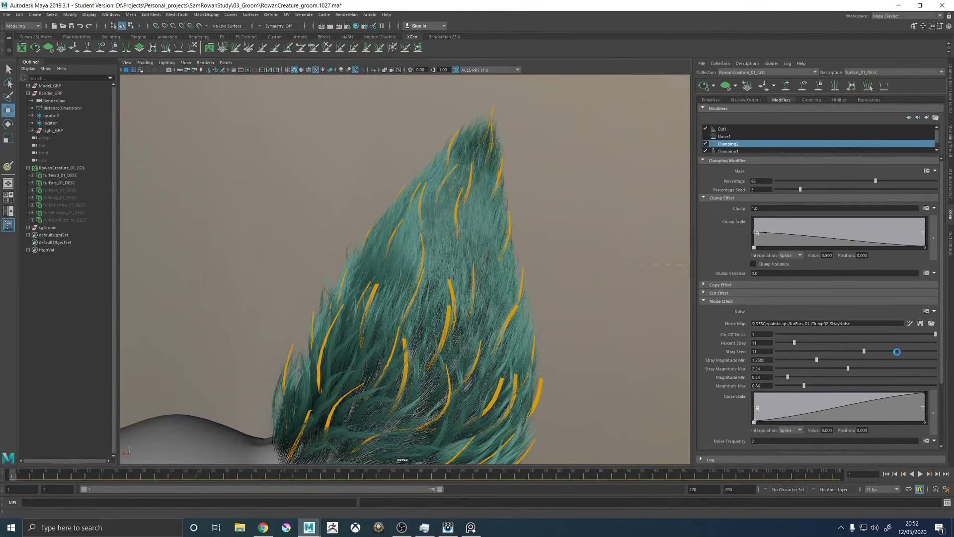
pyautogui.keyDown('alt'); pyautogui.moveTo(410, 316); pyautogui.dragTo(436, 362); pyautogui.keyUp('alt')
# Examine the stray clumps and overall silhouette of both furry ears from the back, side and front
pyautogui.scroll(-5, 541, 303)
pyautogui.scroll(-3, 424, 370)
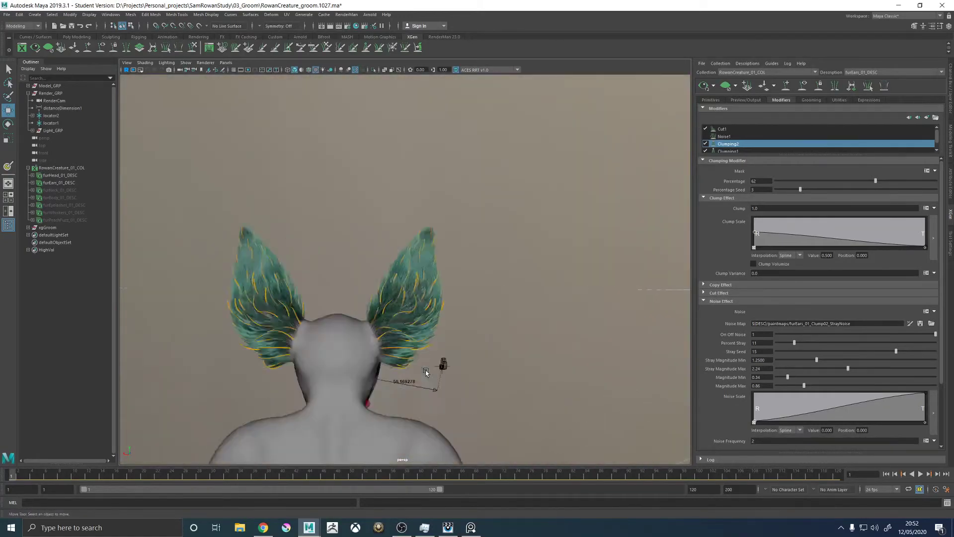
pyautogui.scroll(10, 419, 373)
pyautogui.scroll(-5, 606, 276)
pyautogui.keyDown('alt'); pyautogui.moveTo(601, 275); pyautogui.dragTo(552, 305); pyautogui.keyUp('alt')
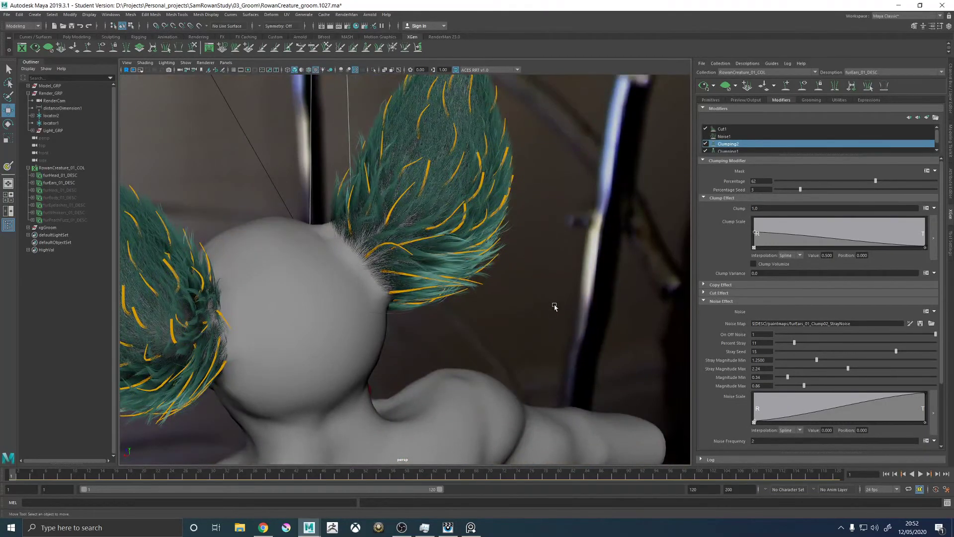
pyautogui.keyDown('alt'); pyautogui.moveTo(545, 184); pyautogui.dragTo(584, 250); pyautogui.keyUp('alt')
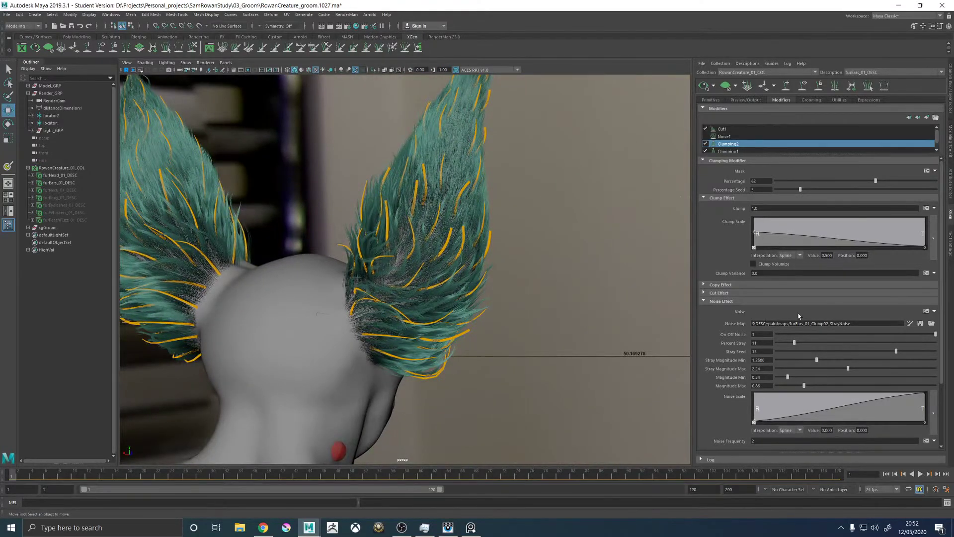
pyautogui.keyDown('alt'); pyautogui.moveTo(415, 175); pyautogui.dragTo(379, 170); pyautogui.keyUp('alt')
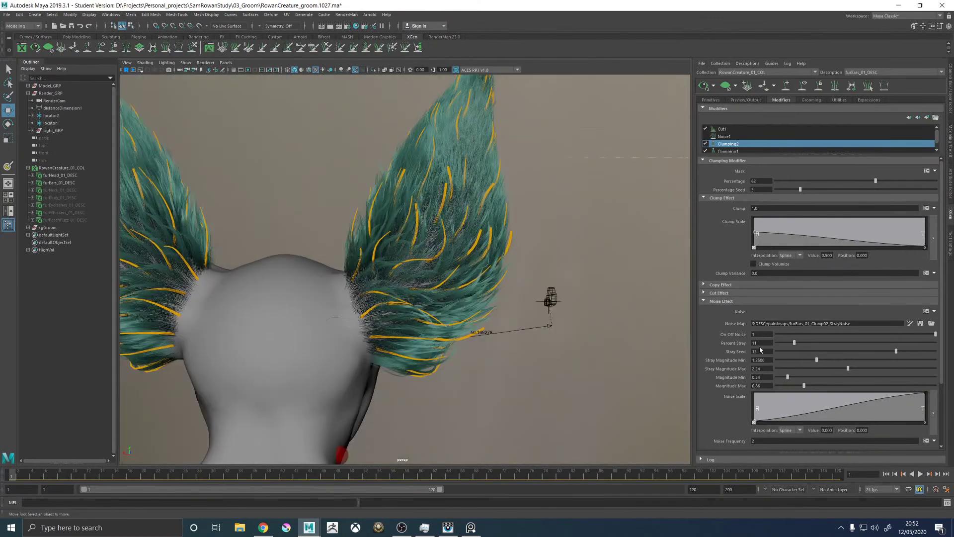
pyautogui.keyDown('alt'); pyautogui.moveTo(565, 168); pyautogui.dragTo(512, 198); pyautogui.keyUp('alt')
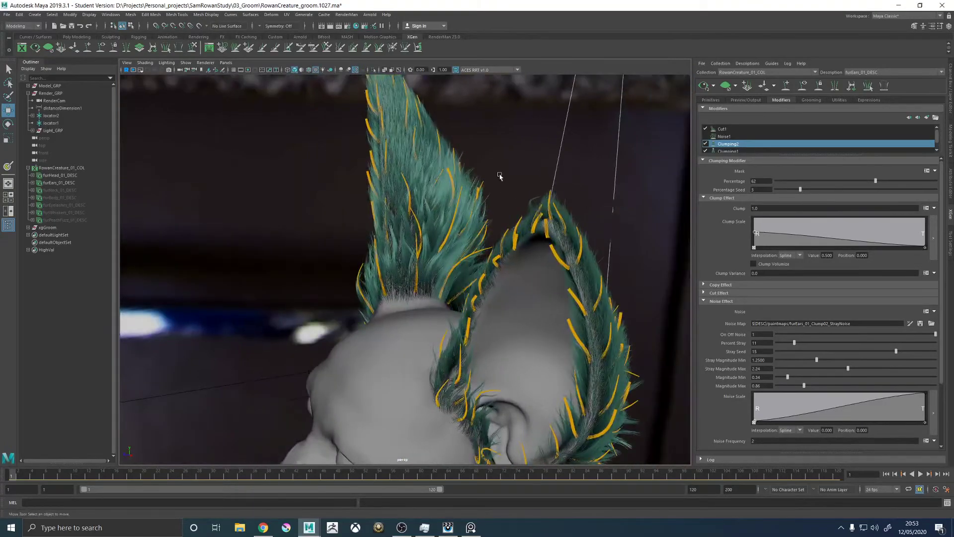
# Clear the ear fur preview and save the scene incrementally as RowanCreature_groom.1028.ma
pyautogui.keyDown('alt'); pyautogui.moveTo(482, 171); pyautogui.dragTo(432, 270); pyautogui.keyUp('alt')
pyautogui.scroll(5, 517, 269)
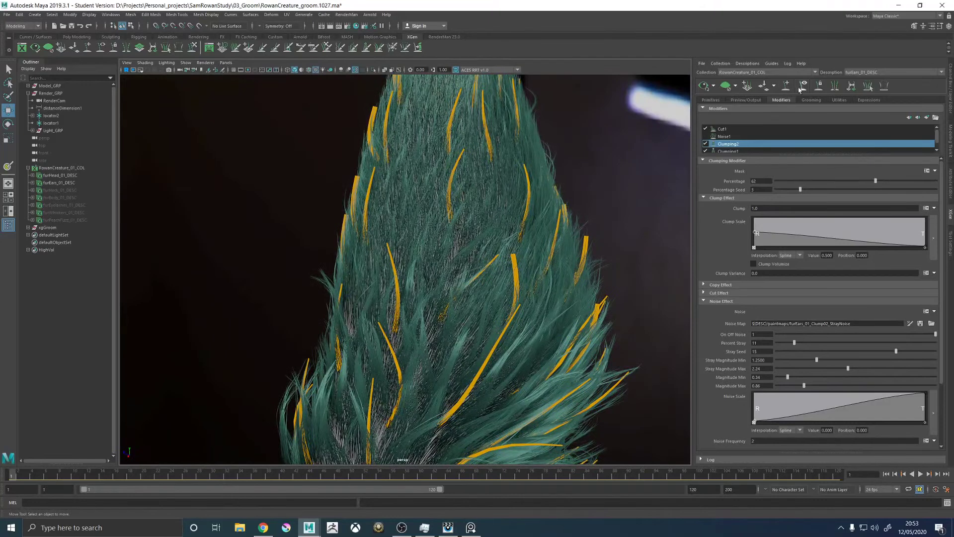
pyautogui.click(726, 85)
pyautogui.scroll(-5, 401, 202)
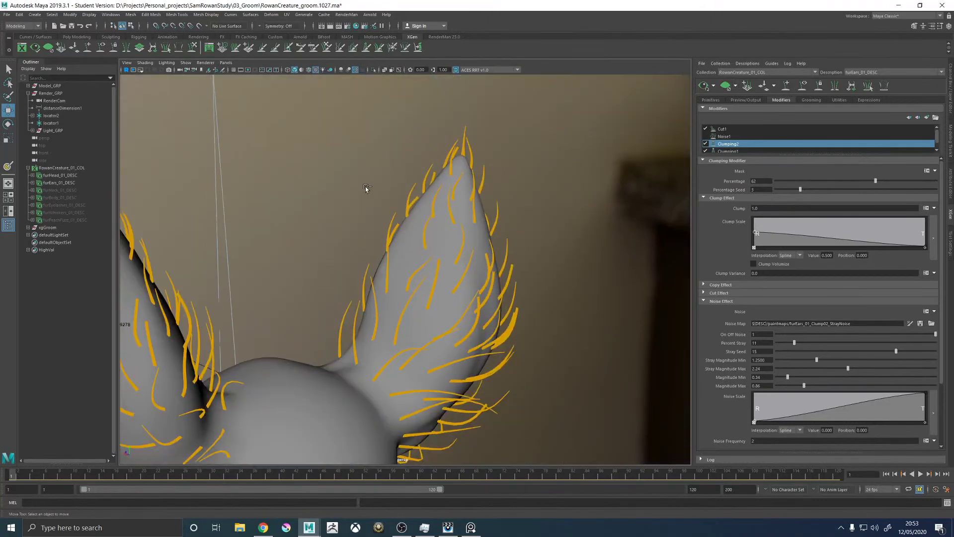
pyautogui.hotkey('ctrl', 'alt', 's')
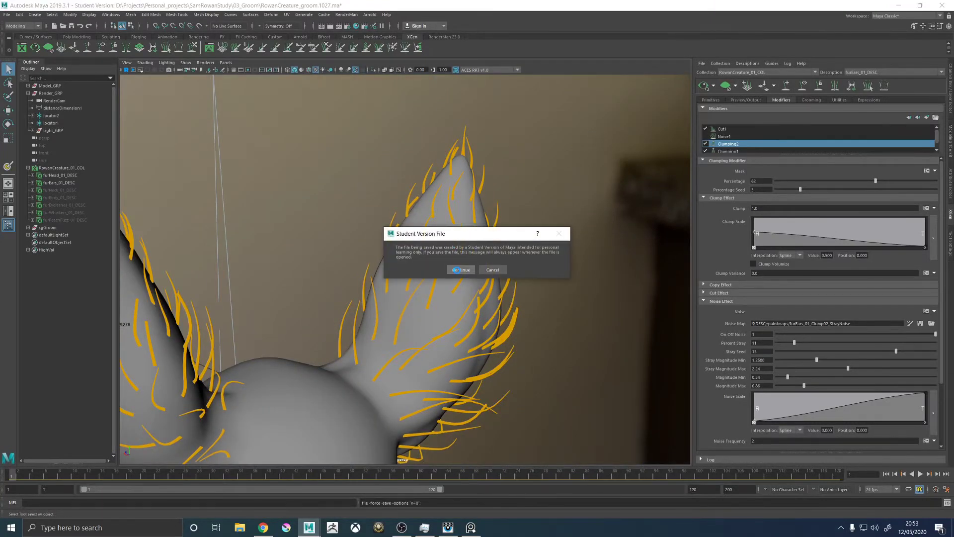
pyautogui.click(458, 270)
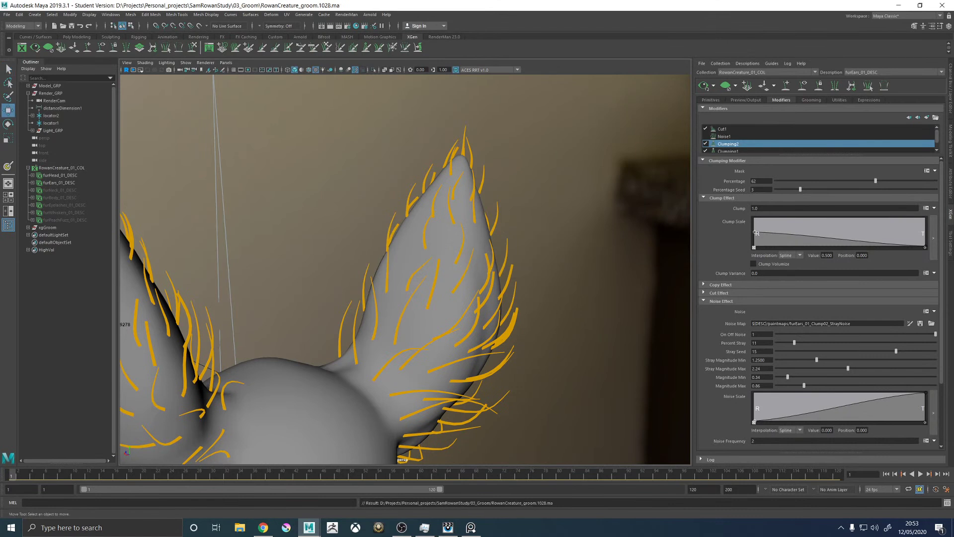
# Examine the guide placement on the backs of both ears and check the scene's display layers
pyautogui.click(263, 527)
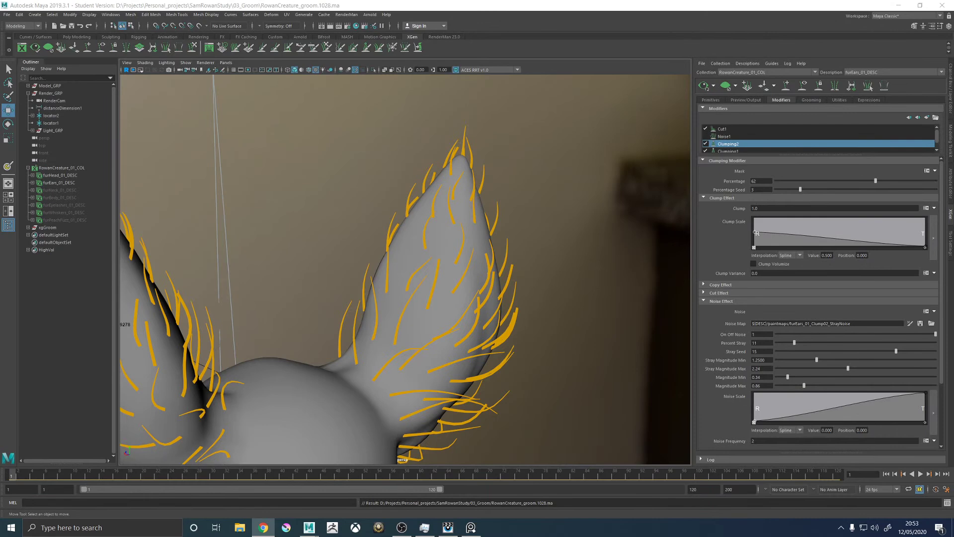
pyautogui.scroll(-3, 541, 239)
pyautogui.scroll(8, 456, 273)
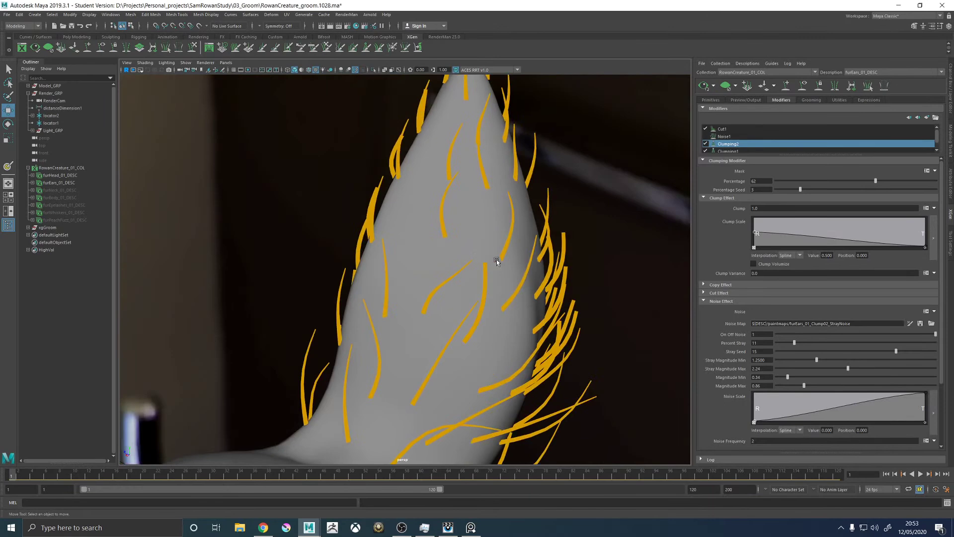
pyautogui.scroll(-5, 485, 261)
pyautogui.keyDown('alt'); pyautogui.moveTo(484, 261); pyautogui.dragTo(361, 204); pyautogui.keyUp('alt')
pyautogui.scroll(-2, 451, 248)
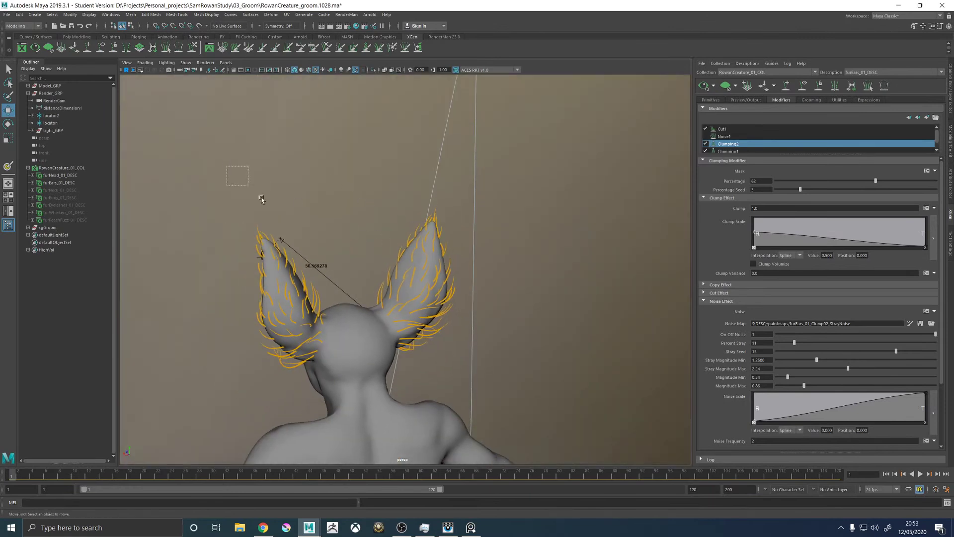
pyautogui.click(801, 244)
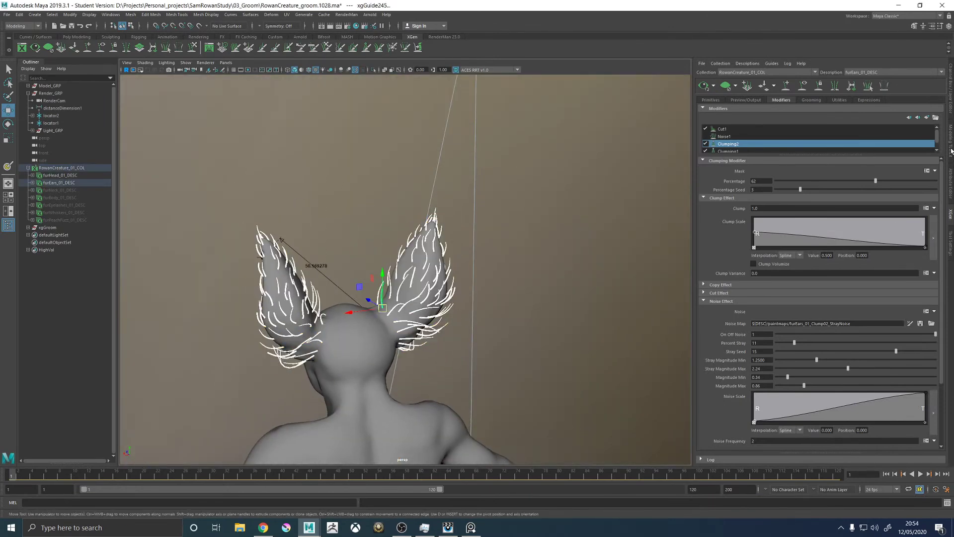
pyautogui.click(950, 108)
pyautogui.press('Return')
pyautogui.click(457, 224)
pyautogui.scroll(10, 454, 219)
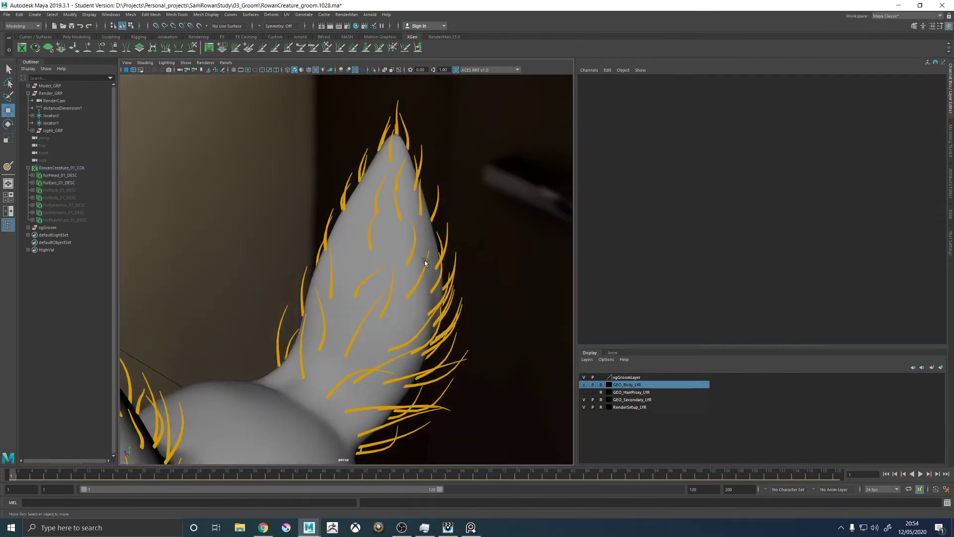
pyautogui.scroll(-8, 425, 262)
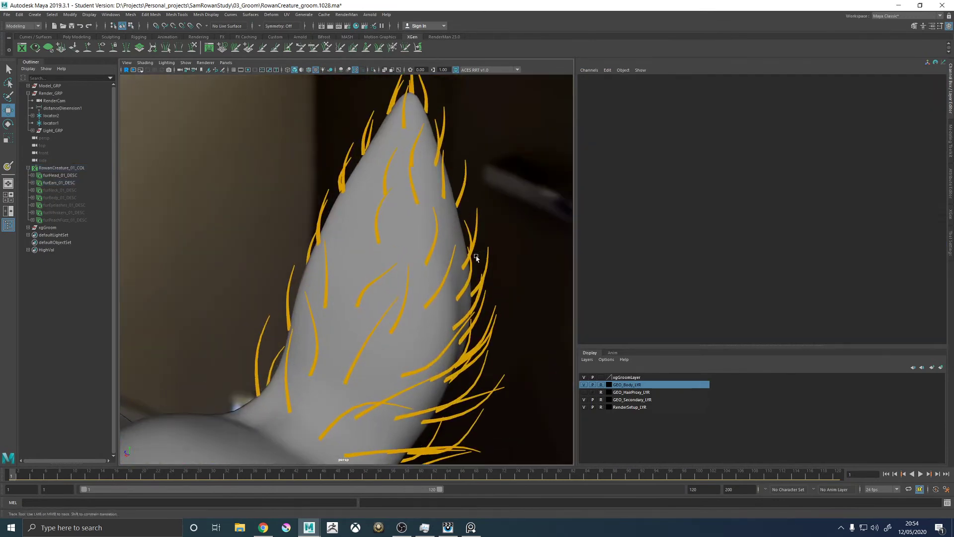
pyautogui.click(950, 214)
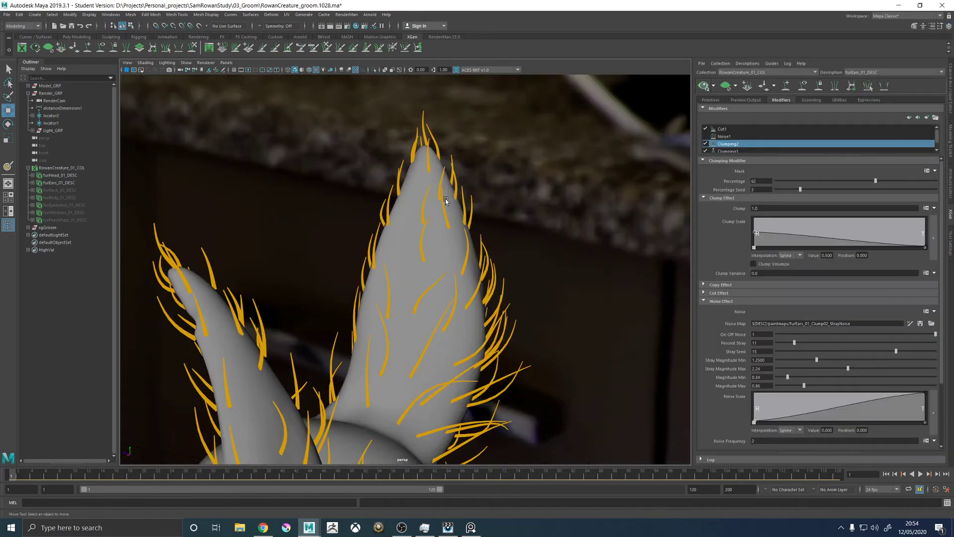
# Preview the ear fur again and examine the hair flow and clumps on the back of the ear up close
pyautogui.scroll(8, 460, 266)
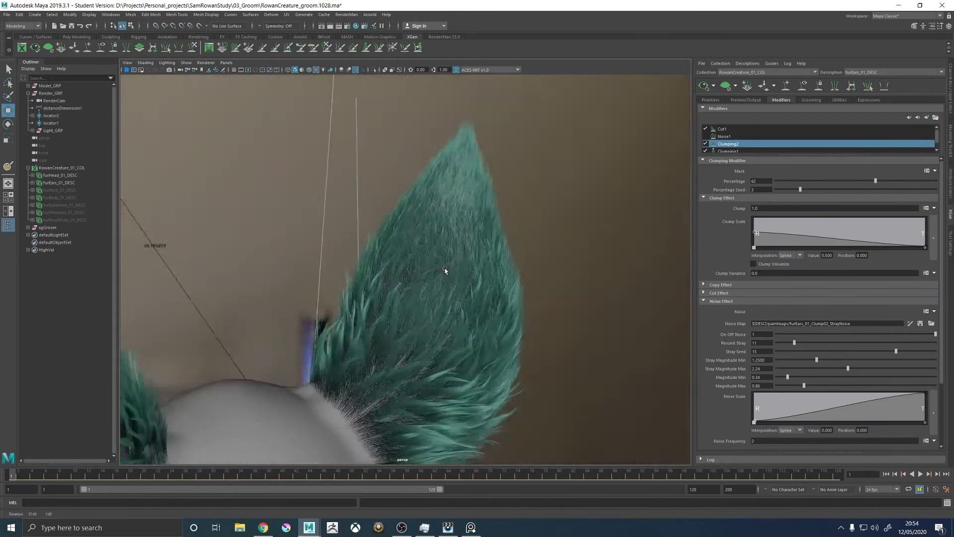
pyautogui.keyDown('alt'); pyautogui.moveTo(445, 270); pyautogui.dragTo(527, 271); pyautogui.keyUp('alt')
pyautogui.keyDown('alt'); pyautogui.moveTo(556, 242); pyautogui.dragTo(444, 314); pyautogui.keyUp('alt')
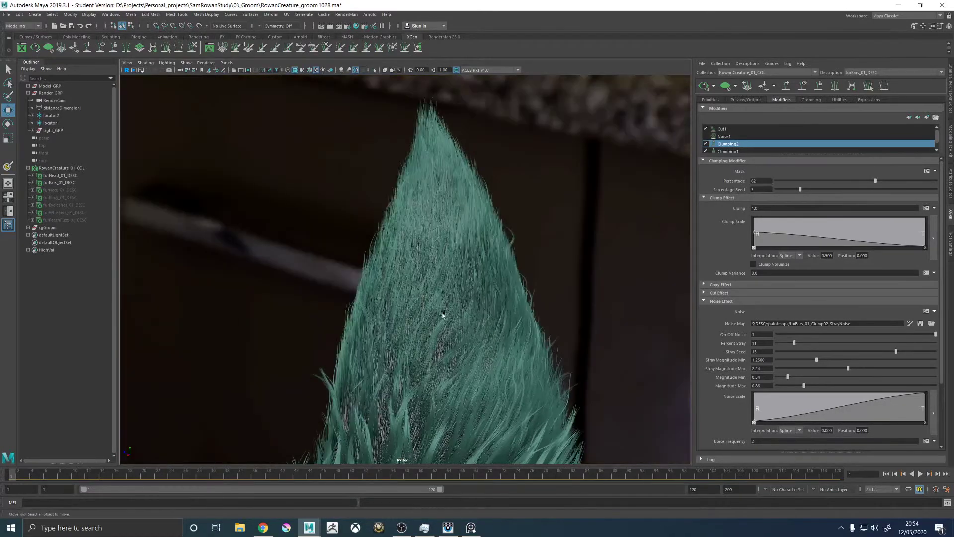
pyautogui.keyDown('alt'); pyautogui.moveTo(406, 199); pyautogui.dragTo(439, 301); pyautogui.keyUp('alt')
pyautogui.keyDown('alt'); pyautogui.moveTo(439, 301); pyautogui.dragTo(491, 321, button='right'); pyautogui.keyUp('alt')
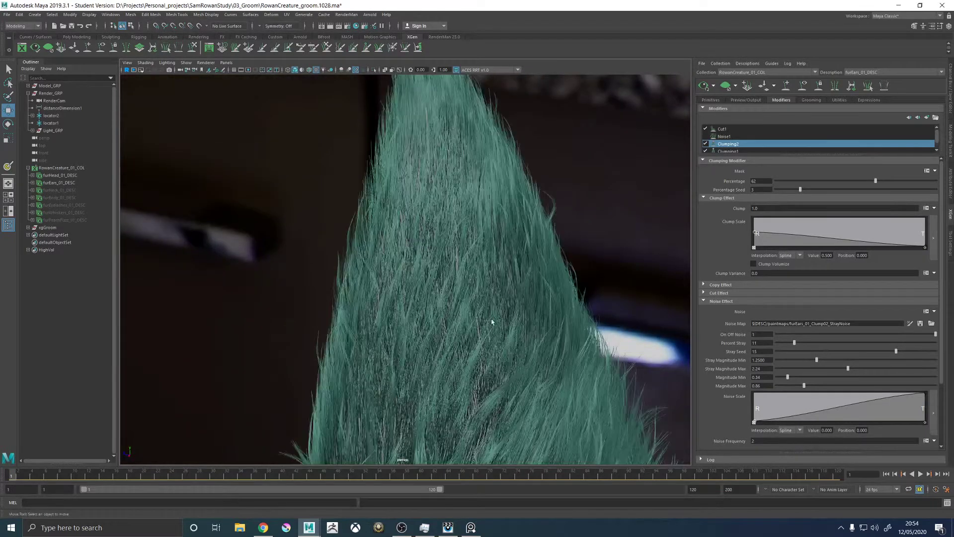
# Sketch green Grease Pencil strokes over the fur on the back of the ear to mark varied hair directions
pyautogui.click(224, 70)
pyautogui.click(616, 120)
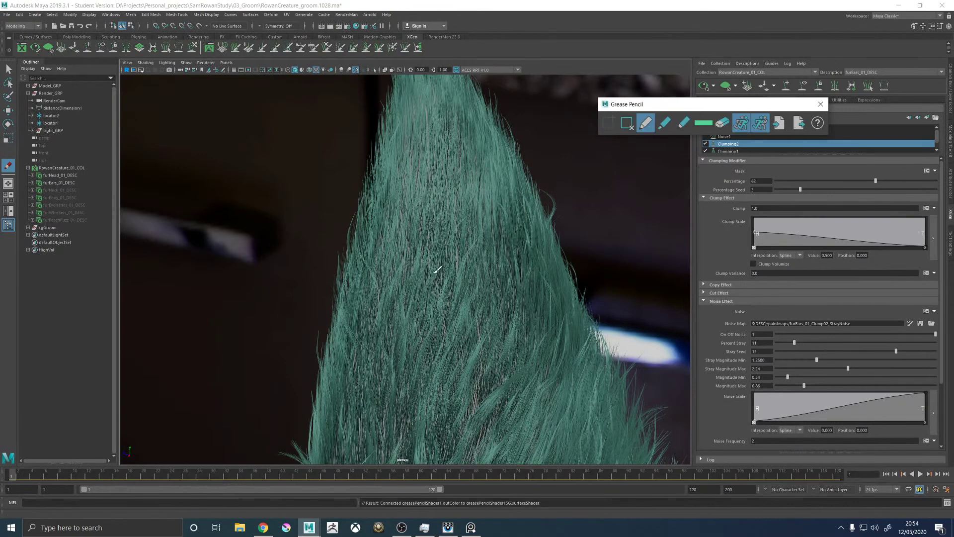
pyautogui.moveTo(403, 340); pyautogui.dragTo(461, 212)
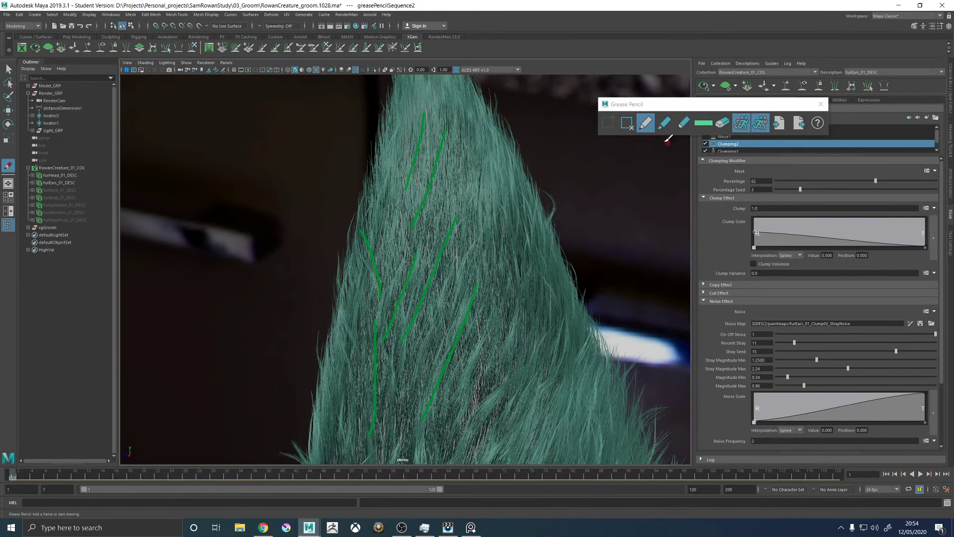
pyautogui.click(820, 104)
# Clear the fur preview and add a new XGen guide in the gap on the upper back of the ear
pyautogui.click(801, 87)
pyautogui.keyDown('alt'); pyautogui.moveTo(522, 233); pyautogui.dragTo(488, 334); pyautogui.keyUp('alt')
pyautogui.press('w')
pyautogui.keyDown('alt'); pyautogui.moveTo(383, 253); pyautogui.dragTo(425, 294); pyautogui.keyUp('alt')
pyautogui.click(725, 86)
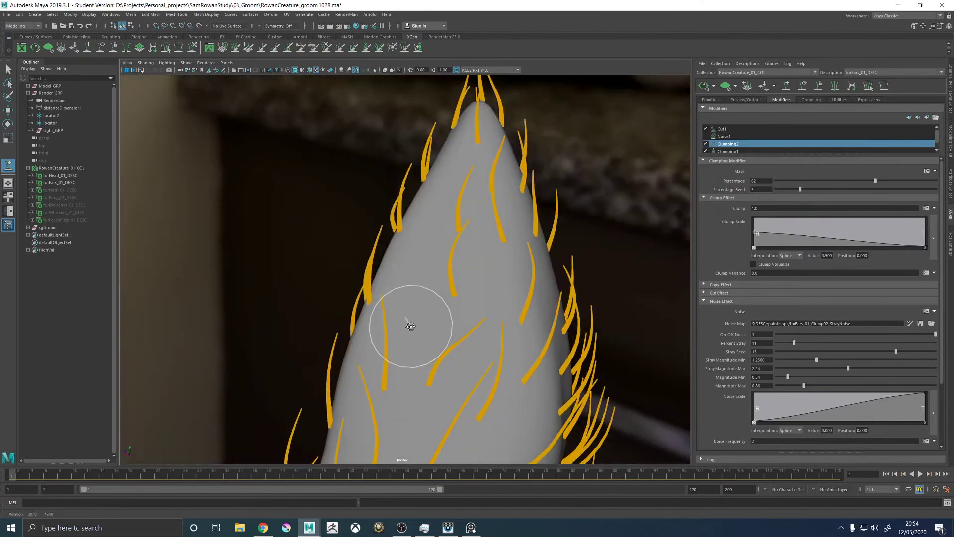
pyautogui.click(444, 318)
pyautogui.keyDown('alt'); pyautogui.moveTo(444, 318); pyautogui.dragTo(432, 309); pyautogui.keyUp('alt')
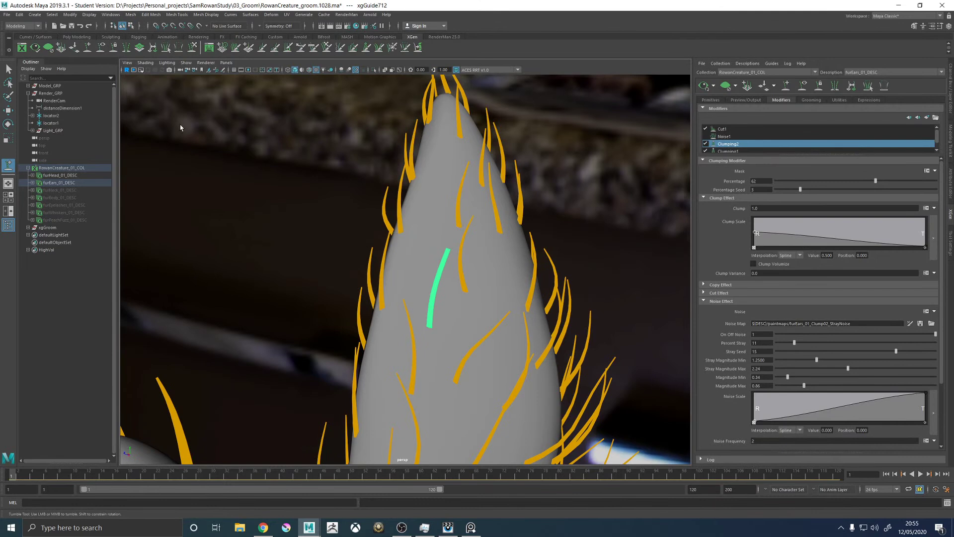
# Sculpt the new guide on the upper back of the ear so it curves toward the ear's edge
pyautogui.click(197, 46)
pyautogui.moveTo(448, 238)
pyautogui.mouseDown()
pyautogui.moveTo(448, 224)
pyautogui.moveTo(412, 223)
pyautogui.mouseUp()
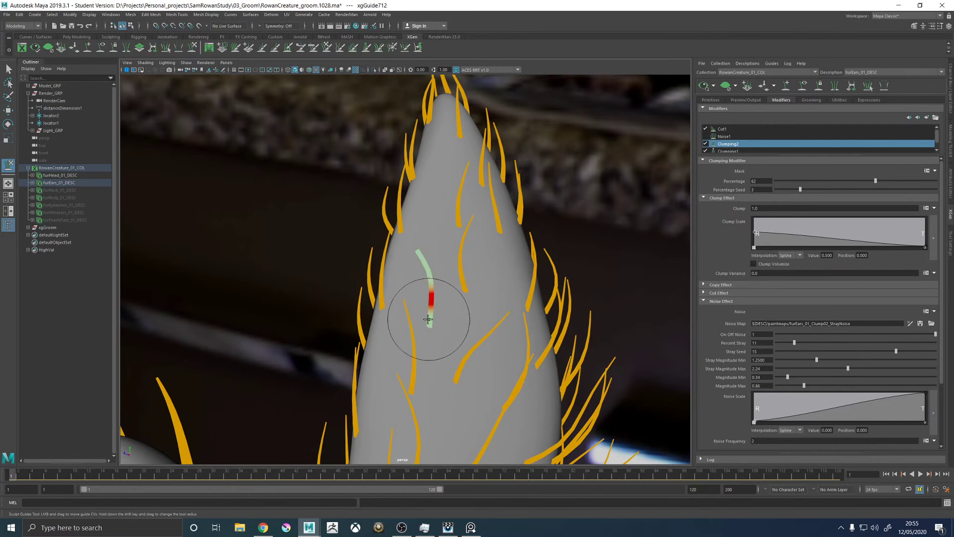
pyautogui.moveTo(426, 341)
pyautogui.keyDown('alt'); pyautogui.mouseDown()
pyautogui.moveTo(502, 295)
pyautogui.moveTo(477, 275)
pyautogui.moveTo(401, 270)
pyautogui.moveTo(420, 277)
pyautogui.moveTo(429, 257)
pyautogui.mouseUp(); pyautogui.keyUp('alt')
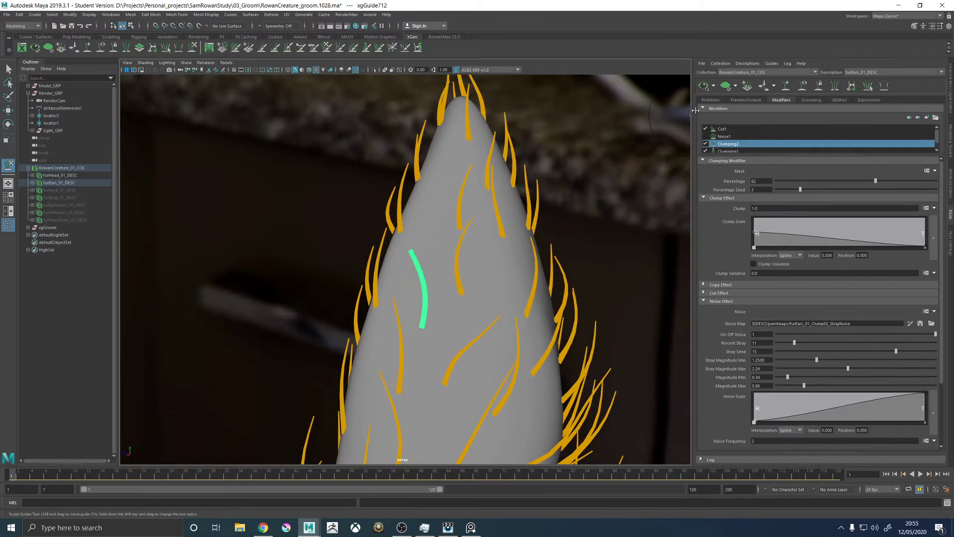
# Add another guide on the back of the ear just below the tip
pyautogui.moveTo(458, 206)
pyautogui.keyDown('alt'); pyautogui.mouseDown()
pyautogui.moveTo(452, 249)
pyautogui.moveTo(453, 197)
pyautogui.mouseUp(); pyautogui.keyUp('alt')
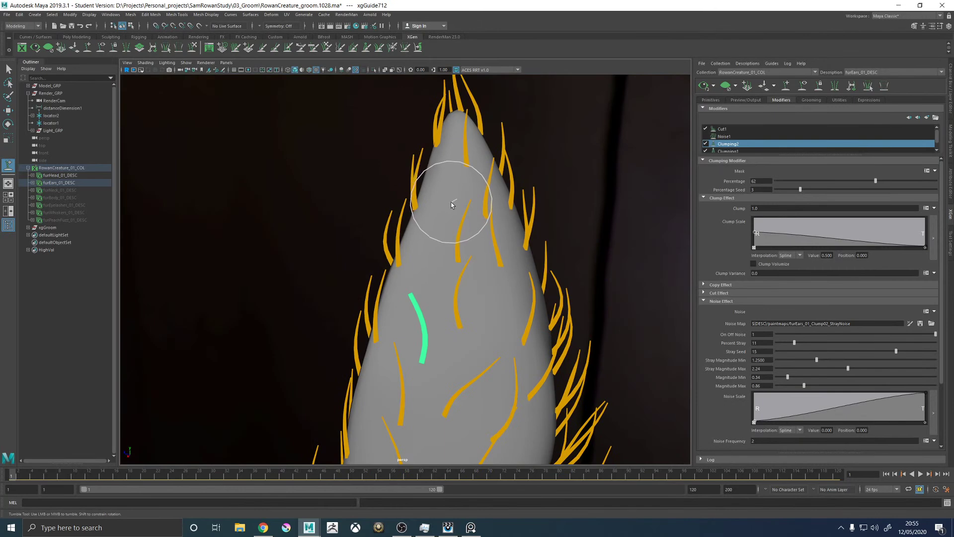
pyautogui.click(510, 248)
pyautogui.keyDown('alt'); pyautogui.moveTo(509, 249); pyautogui.dragTo(311, 103); pyautogui.keyUp('alt')
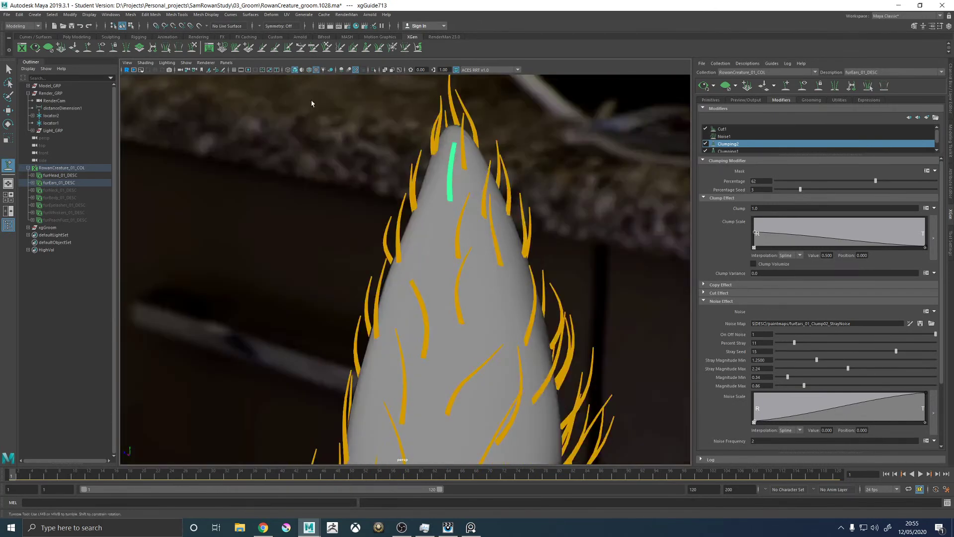
# Bend the new guide near the ear tip with the Sculpt Guides tool to fit the surrounding guides
pyautogui.click(192, 47)
pyautogui.keyDown('alt'); pyautogui.moveTo(449, 210); pyautogui.dragTo(427, 252, button='middle'); pyautogui.keyUp('alt')
pyautogui.moveTo(400, 198)
pyautogui.keyDown('alt'); pyautogui.mouseDown()
pyautogui.moveTo(426, 203)
pyautogui.moveTo(412, 169)
pyautogui.mouseUp(); pyautogui.keyUp('alt')
pyautogui.moveTo(421, 239)
pyautogui.mouseDown()
pyautogui.moveTo(404, 245)
pyautogui.moveTo(395, 183)
pyautogui.moveTo(400, 199)
pyautogui.moveTo(453, 184)
pyautogui.moveTo(427, 211)
pyautogui.moveTo(378, 202)
pyautogui.moveTo(367, 213)
pyautogui.moveTo(452, 215)
pyautogui.moveTo(454, 228)
pyautogui.moveTo(636, 134)
pyautogui.mouseUp()
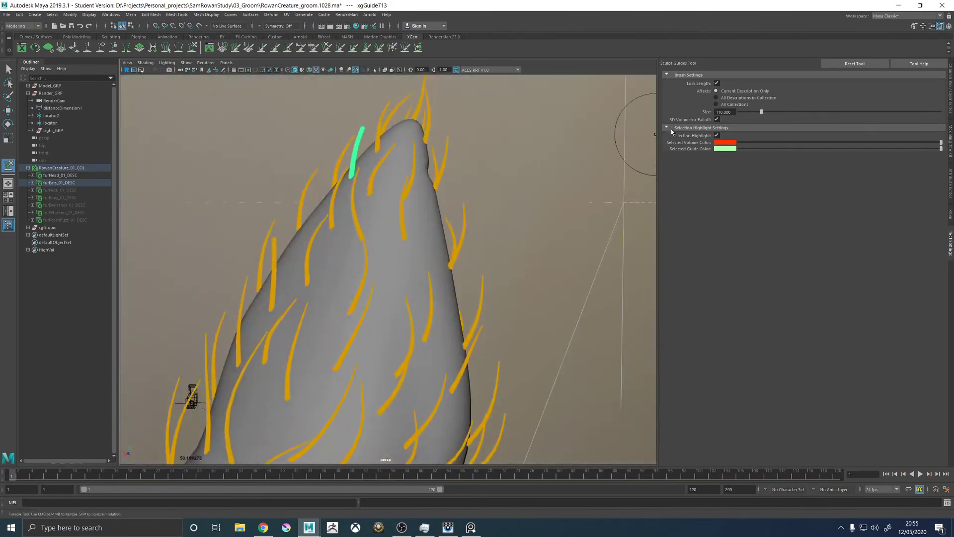
pyautogui.click(951, 209)
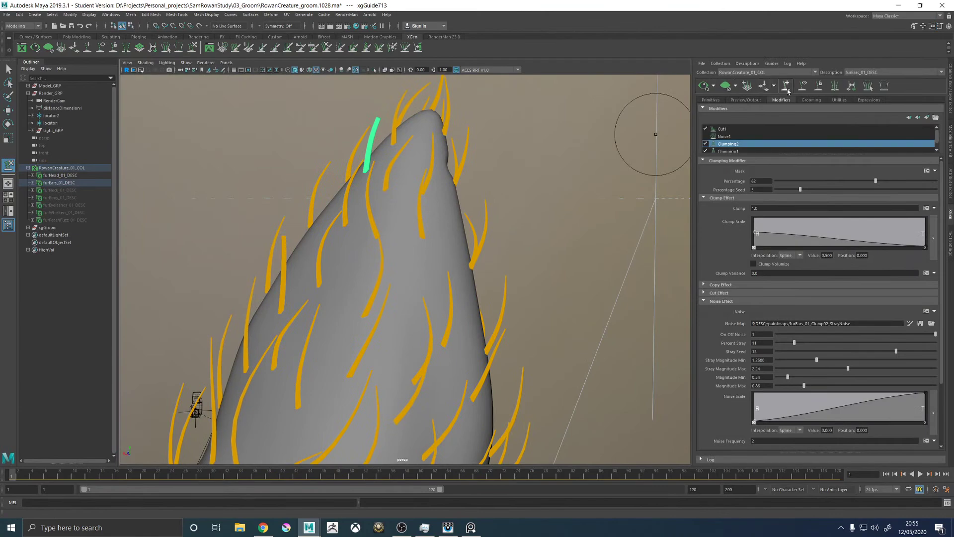
# Select an existing guide near the ear's upper edge and sculpt its curve to vary the flow
pyautogui.keyDown('alt'); pyautogui.moveTo(422, 218); pyautogui.dragTo(316, 249); pyautogui.keyUp('alt')
pyautogui.click(333, 204)
pyautogui.press('r')
pyautogui.click(322, 285)
pyautogui.click(193, 47)
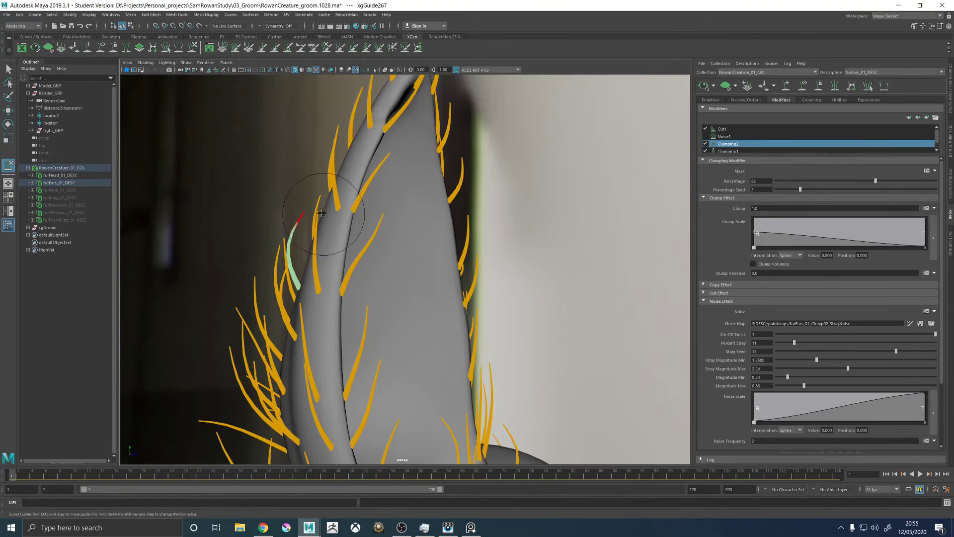
pyautogui.moveTo(331, 203)
pyautogui.keyDown('alt'); pyautogui.mouseDown()
pyautogui.moveTo(422, 213)
pyautogui.moveTo(607, 181)
pyautogui.mouseUp(); pyautogui.keyUp('alt')
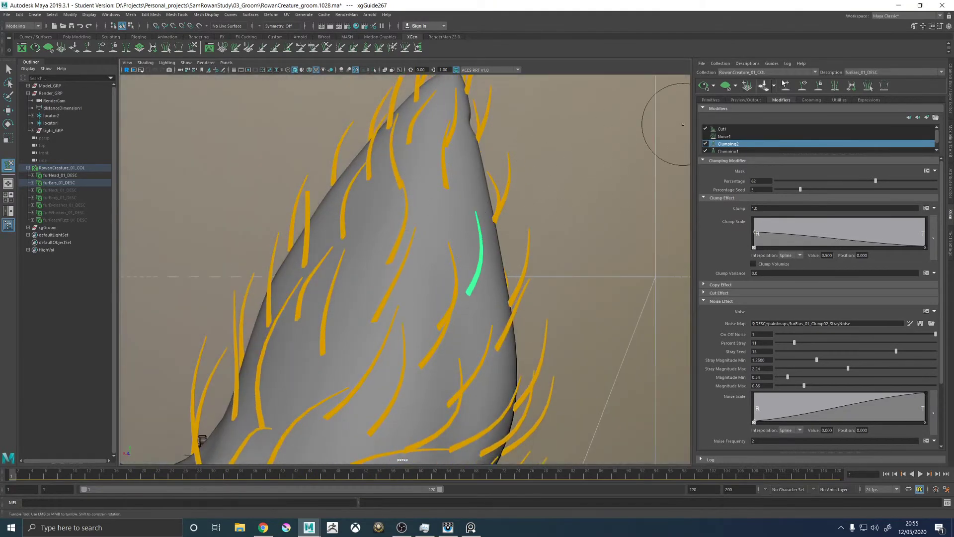
# Add a guide in the gap along the middle of the upper ear back and sculpt its curve
pyautogui.keyDown('alt'); pyautogui.moveTo(457, 224); pyautogui.dragTo(445, 263); pyautogui.keyUp('alt')
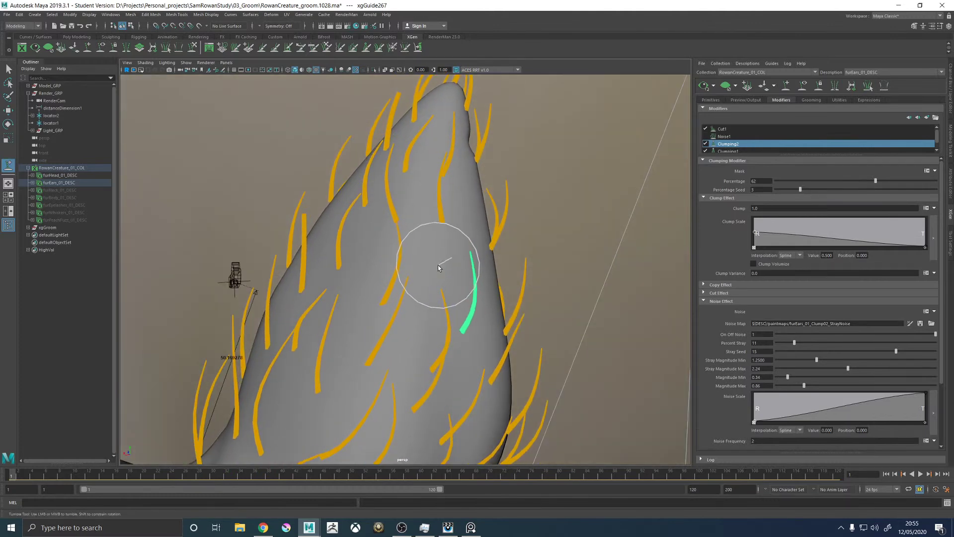
pyautogui.moveTo(526, 290)
pyautogui.keyDown('alt'); pyautogui.mouseDown()
pyautogui.moveTo(457, 275)
pyautogui.moveTo(529, 283)
pyautogui.moveTo(512, 276)
pyautogui.mouseUp(); pyautogui.keyUp('alt')
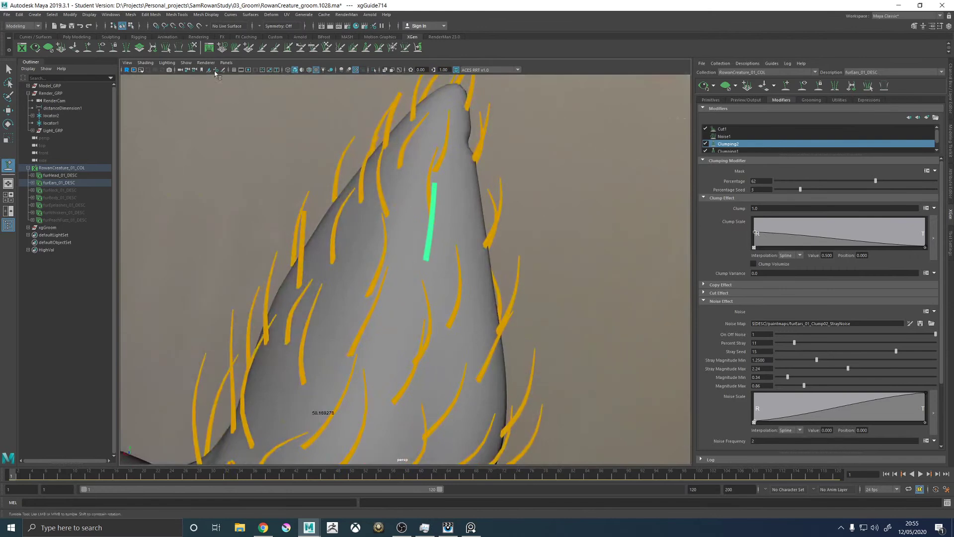
pyautogui.click(194, 47)
pyautogui.moveTo(454, 225)
pyautogui.mouseDown()
pyautogui.moveTo(441, 226)
pyautogui.moveTo(439, 201)
pyautogui.moveTo(458, 182)
pyautogui.moveTo(507, 177)
pyautogui.moveTo(499, 160)
pyautogui.moveTo(547, 181)
pyautogui.moveTo(436, 212)
pyautogui.moveTo(404, 202)
pyautogui.moveTo(456, 219)
pyautogui.moveTo(445, 226)
pyautogui.moveTo(668, 119)
pyautogui.mouseUp()
# Add a guide on the side of the ear, close to the rim about halfway up
pyautogui.keyDown('alt'); pyautogui.moveTo(517, 233); pyautogui.dragTo(490, 256); pyautogui.keyUp('alt')
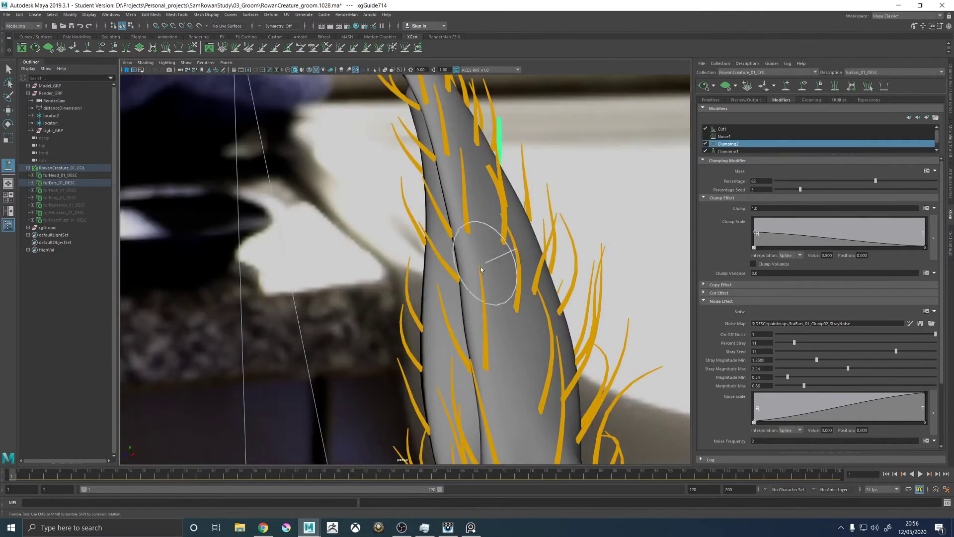
pyautogui.click(490, 298)
pyautogui.keyDown('alt'); pyautogui.moveTo(490, 299); pyautogui.dragTo(539, 273); pyautogui.keyUp('alt')
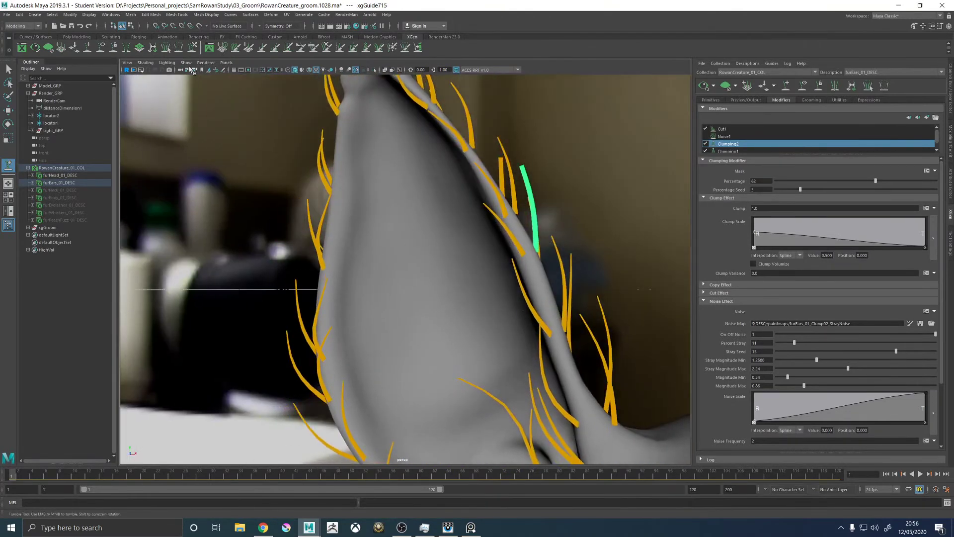
# Sculpt the new guide beside the ear rim from several angles so it follows its neighbours
pyautogui.keyDown('alt'); pyautogui.moveTo(502, 233); pyautogui.dragTo(535, 228); pyautogui.keyUp('alt')
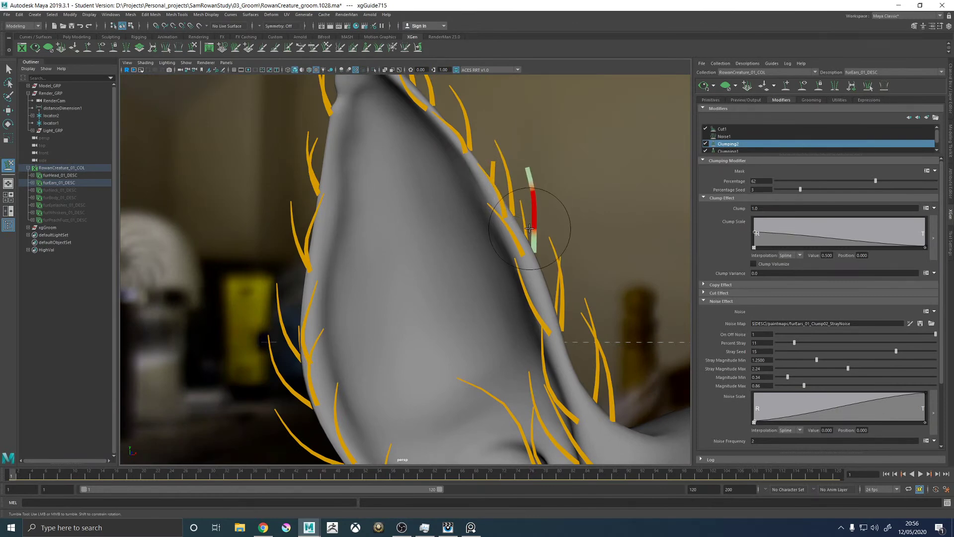
pyautogui.keyDown('alt'); pyautogui.moveTo(535, 239); pyautogui.dragTo(513, 192); pyautogui.keyUp('alt')
pyautogui.moveTo(578, 201)
pyautogui.keyDown('alt'); pyautogui.mouseDown()
pyautogui.moveTo(448, 213)
pyautogui.moveTo(445, 201)
pyautogui.moveTo(450, 261)
pyautogui.moveTo(431, 236)
pyautogui.mouseUp(); pyautogui.keyUp('alt')
pyautogui.moveTo(435, 194)
pyautogui.keyDown('alt'); pyautogui.mouseDown()
pyautogui.moveTo(517, 230)
pyautogui.moveTo(515, 199)
pyautogui.mouseUp(); pyautogui.keyUp('alt')
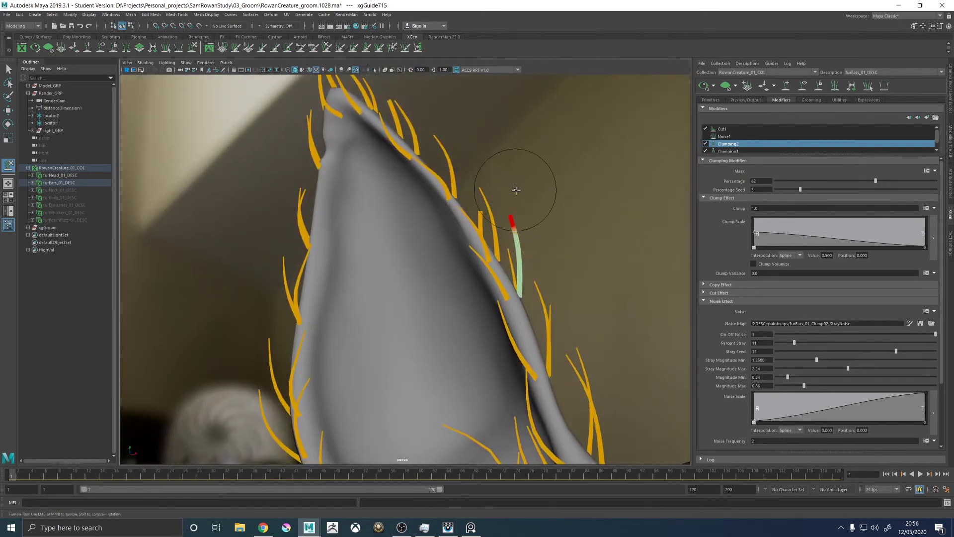
pyautogui.moveTo(538, 234)
pyautogui.keyDown('alt'); pyautogui.mouseDown()
pyautogui.moveTo(521, 233)
pyautogui.moveTo(556, 233)
pyautogui.moveTo(437, 246)
pyautogui.moveTo(358, 226)
pyautogui.moveTo(316, 251)
pyautogui.mouseUp(); pyautogui.keyUp('alt')
pyautogui.moveTo(318, 206)
pyautogui.keyDown('alt'); pyautogui.mouseDown()
pyautogui.moveTo(398, 239)
pyautogui.moveTo(436, 233)
pyautogui.moveTo(493, 254)
pyautogui.moveTo(449, 239)
pyautogui.mouseUp(); pyautogui.keyUp('alt')
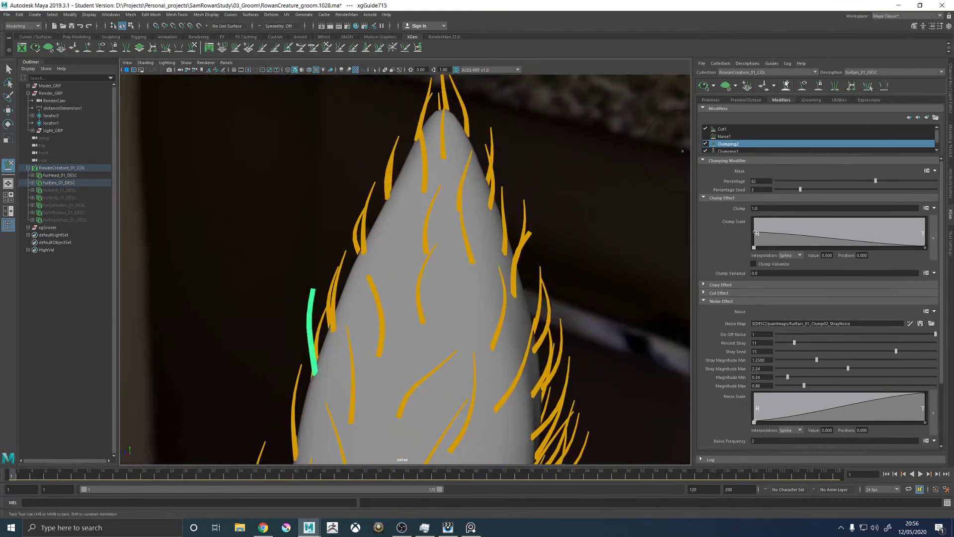
# Select the existing guide near the middle of the upper ear back and sculpt its curve
pyautogui.moveTo(585, 213)
pyautogui.keyDown('alt'); pyautogui.mouseDown()
pyautogui.moveTo(485, 188)
pyautogui.moveTo(454, 234)
pyautogui.moveTo(458, 253)
pyautogui.moveTo(392, 248)
pyautogui.moveTo(318, 164)
pyautogui.moveTo(344, 149)
pyautogui.moveTo(479, 165)
pyautogui.mouseUp(); pyautogui.keyUp('alt')
pyautogui.press('w')
pyautogui.click(345, 179)
pyautogui.click(197, 46)
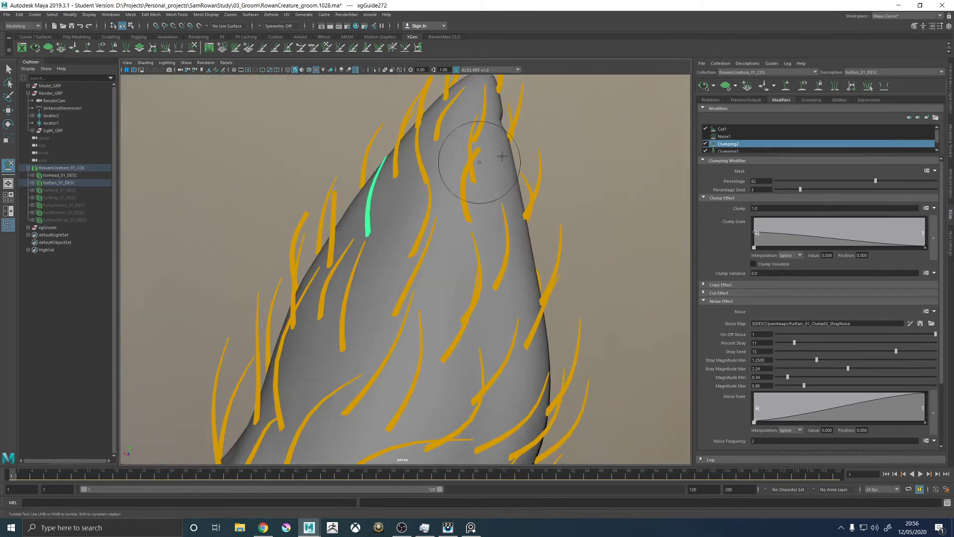
pyautogui.keyDown('alt'); pyautogui.moveTo(442, 197); pyautogui.dragTo(468, 231); pyautogui.keyUp('alt')
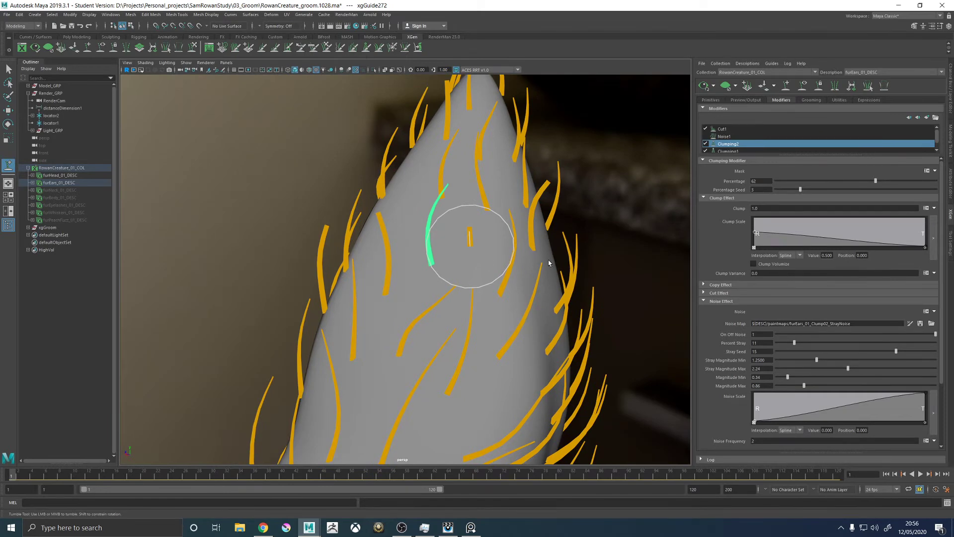
# Add a guide in the gap beside the selected one on the upper ear back and sculpt it
pyautogui.keyDown('alt'); pyautogui.moveTo(552, 264); pyautogui.dragTo(464, 242); pyautogui.keyUp('alt')
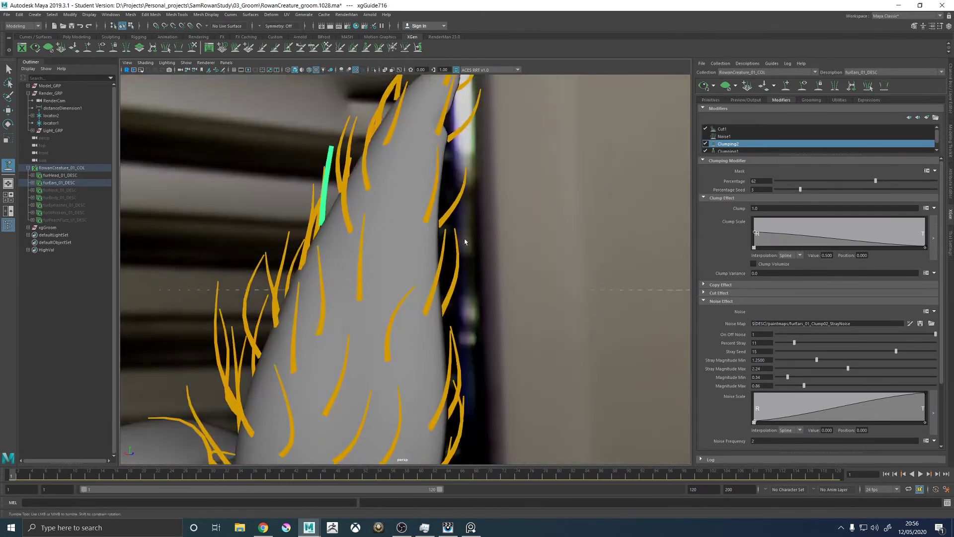
pyautogui.click(198, 51)
pyautogui.keyDown('alt'); pyautogui.moveTo(327, 110); pyautogui.dragTo(653, 149); pyautogui.keyUp('alt')
pyautogui.moveTo(497, 209)
pyautogui.keyDown('alt'); pyautogui.mouseDown()
pyautogui.moveTo(464, 224)
pyautogui.moveTo(617, 153)
pyautogui.moveTo(462, 219)
pyautogui.moveTo(537, 213)
pyautogui.moveTo(512, 222)
pyautogui.moveTo(485, 211)
pyautogui.mouseUp(); pyautogui.keyUp('alt')
# Reselect the neighbouring mid-ear guide and sculpt its bend further to vary the flow
pyautogui.press('w')
pyautogui.click(476, 215)
pyautogui.press('y')
pyautogui.moveTo(533, 251)
pyautogui.keyDown('alt'); pyautogui.mouseDown()
pyautogui.moveTo(491, 247)
pyautogui.moveTo(491, 222)
pyautogui.moveTo(477, 233)
pyautogui.mouseUp(); pyautogui.keyUp('alt')
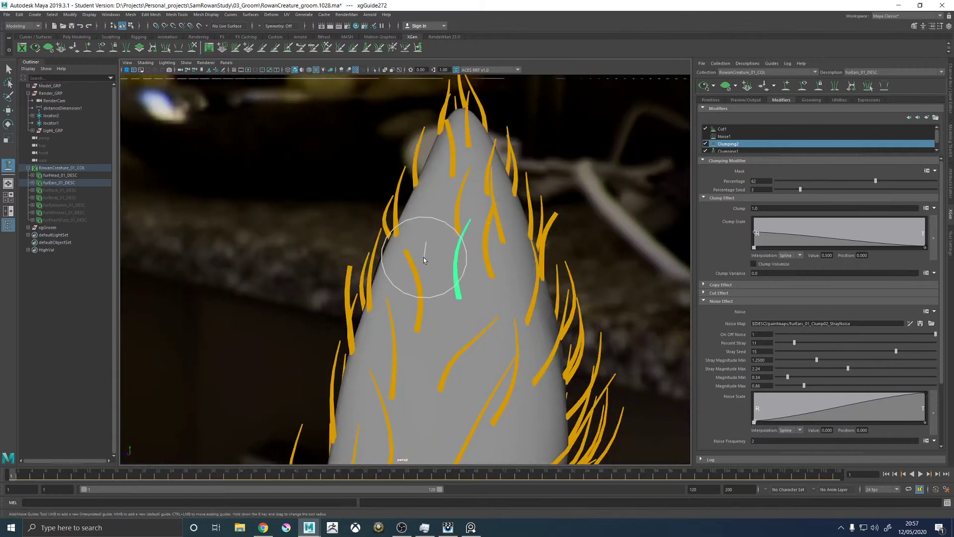
# Add a guide in the gap toward the inner edge of the upper ear back and adjust its scale
pyautogui.keyDown('alt'); pyautogui.moveTo(503, 256); pyautogui.dragTo(439, 255); pyautogui.keyUp('alt')
pyautogui.press('r')
pyautogui.keyDown('alt'); pyautogui.moveTo(367, 240); pyautogui.dragTo(358, 264); pyautogui.keyUp('alt')
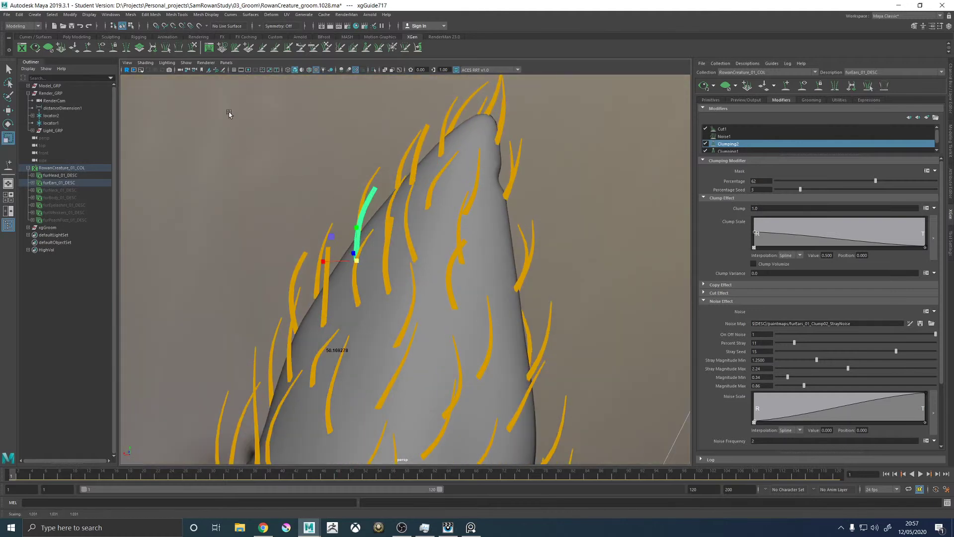
# Sculpt the new inner-edge guide into a curve, checking it from the back and the front of the ear
pyautogui.click(194, 47)
pyautogui.keyDown('alt'); pyautogui.moveTo(363, 196); pyautogui.dragTo(461, 229); pyautogui.keyUp('alt')
pyautogui.moveTo(461, 229)
pyautogui.keyDown('alt'); pyautogui.mouseDown(button='middle')
pyautogui.moveTo(485, 256)
pyautogui.moveTo(451, 273)
pyautogui.mouseUp(button='middle'); pyautogui.keyUp('alt')
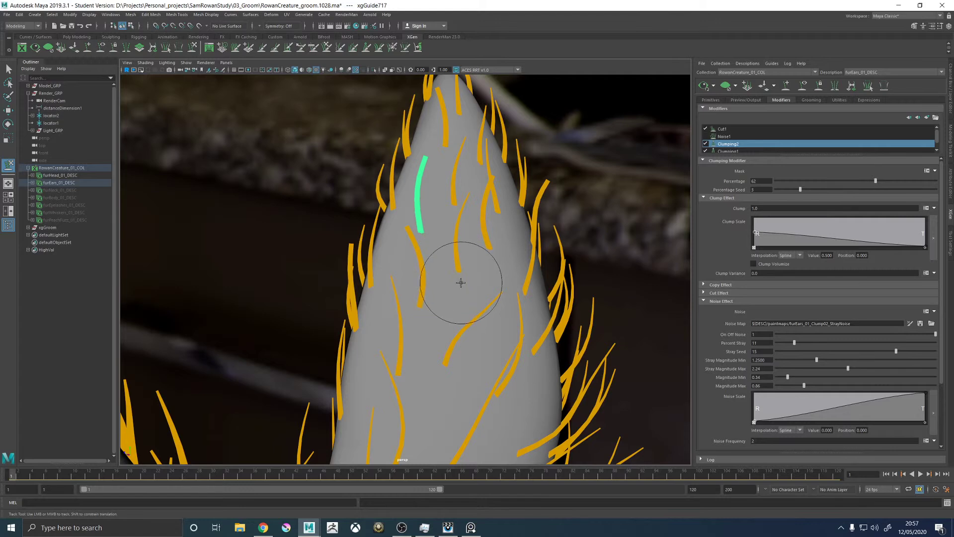
pyautogui.moveTo(462, 273)
pyautogui.keyDown('alt'); pyautogui.mouseDown()
pyautogui.moveTo(437, 213)
pyautogui.moveTo(473, 225)
pyautogui.moveTo(473, 235)
pyautogui.mouseUp(); pyautogui.keyUp('alt')
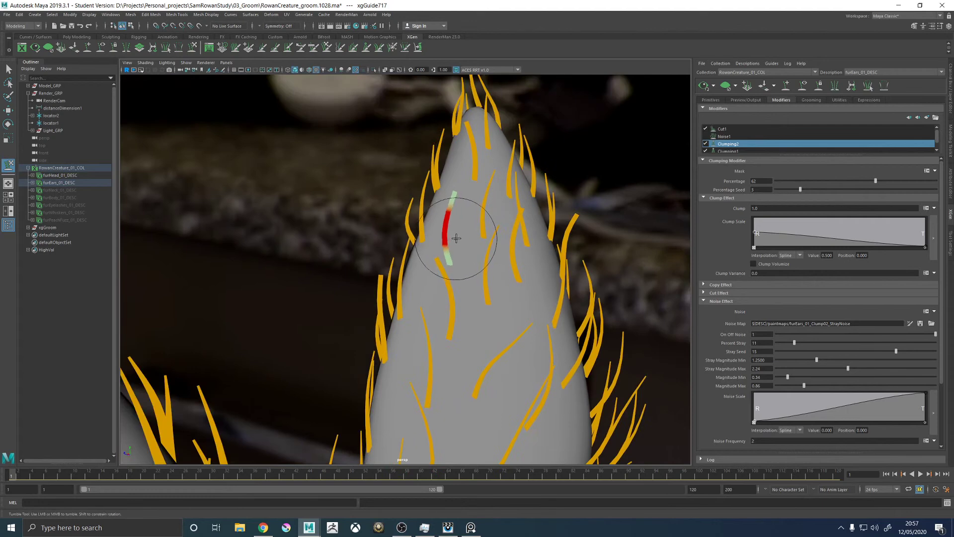
pyautogui.moveTo(458, 192)
pyautogui.keyDown('alt'); pyautogui.mouseDown()
pyautogui.moveTo(471, 160)
pyautogui.moveTo(542, 191)
pyautogui.mouseUp(); pyautogui.keyUp('alt')
pyautogui.keyDown('alt'); pyautogui.moveTo(458, 154); pyautogui.dragTo(485, 192); pyautogui.keyUp('alt')
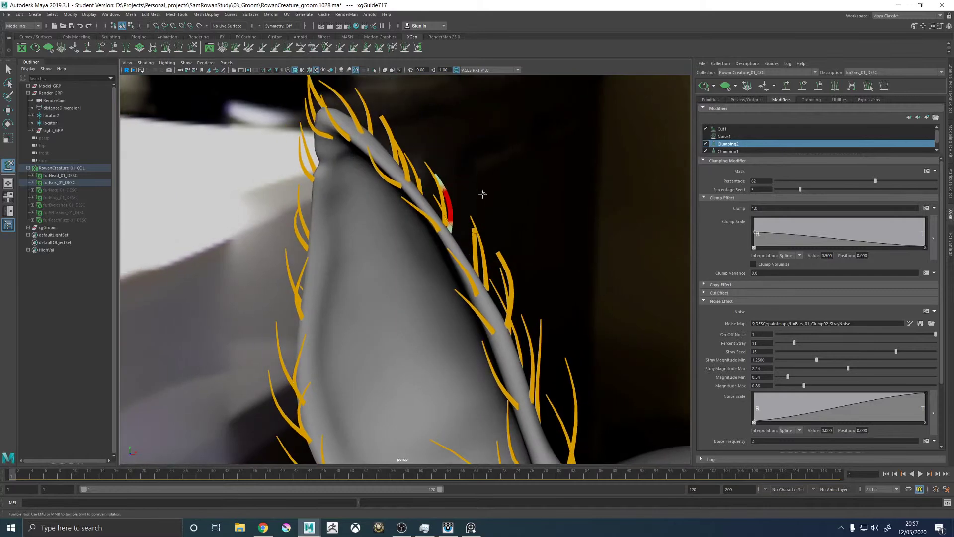
pyautogui.moveTo(568, 257)
pyautogui.keyDown('alt'); pyautogui.mouseDown()
pyautogui.moveTo(486, 263)
pyautogui.moveTo(506, 192)
pyautogui.moveTo(448, 256)
pyautogui.moveTo(437, 251)
pyautogui.moveTo(494, 278)
pyautogui.mouseUp(); pyautogui.keyUp('alt')
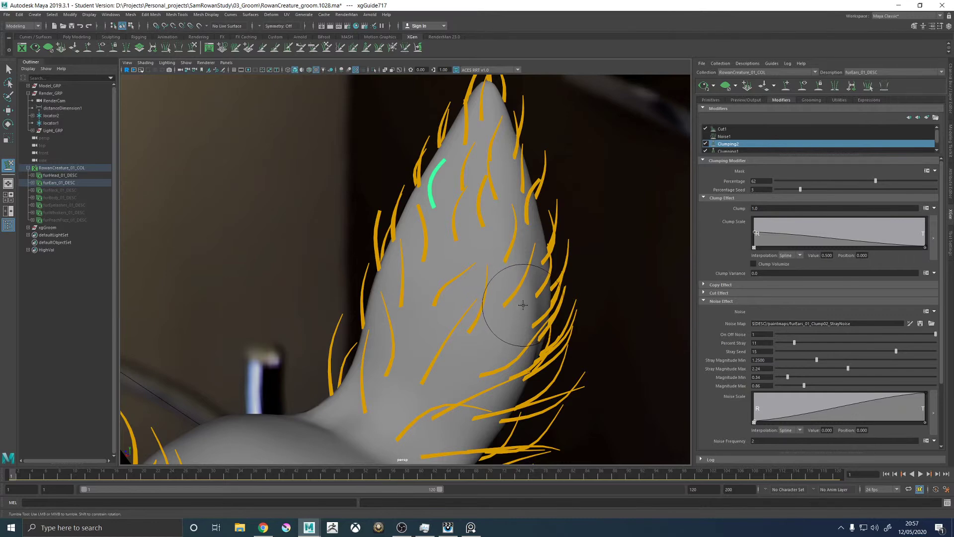
# Add a guide in the gap on the lower middle of the ear back and sculpt it into a curve
pyautogui.moveTo(485, 303)
pyautogui.keyDown('alt'); pyautogui.mouseDown()
pyautogui.moveTo(449, 262)
pyautogui.moveTo(422, 266)
pyautogui.moveTo(405, 254)
pyautogui.moveTo(451, 262)
pyautogui.mouseUp(); pyautogui.keyUp('alt')
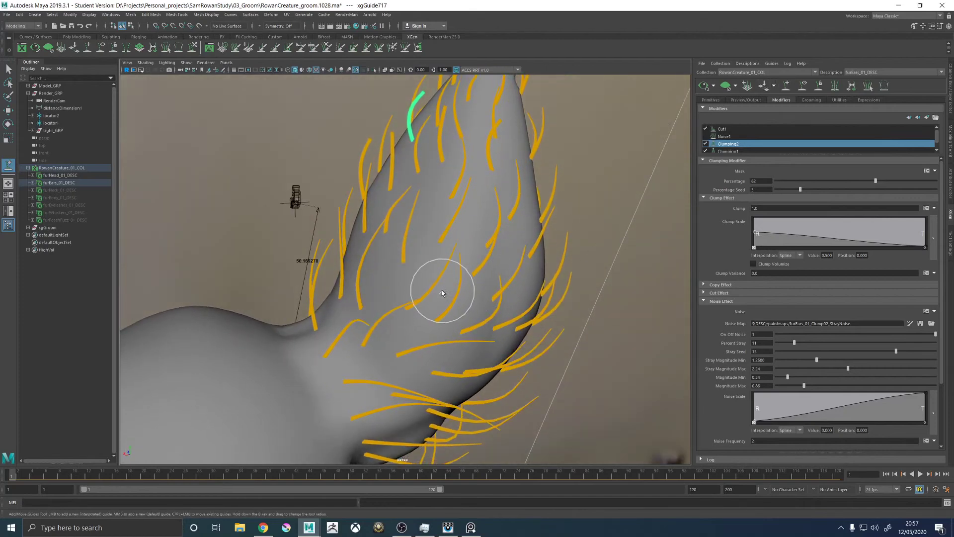
pyautogui.click(439, 279)
pyautogui.moveTo(461, 297)
pyautogui.keyDown('alt'); pyautogui.mouseDown()
pyautogui.moveTo(486, 287)
pyautogui.moveTo(517, 224)
pyautogui.moveTo(510, 242)
pyautogui.moveTo(534, 212)
pyautogui.moveTo(469, 213)
pyautogui.moveTo(505, 188)
pyautogui.moveTo(511, 202)
pyautogui.moveTo(490, 213)
pyautogui.moveTo(503, 248)
pyautogui.moveTo(528, 180)
pyautogui.moveTo(486, 181)
pyautogui.moveTo(438, 160)
pyautogui.mouseUp(); pyautogui.keyUp('alt')
pyautogui.click(194, 47)
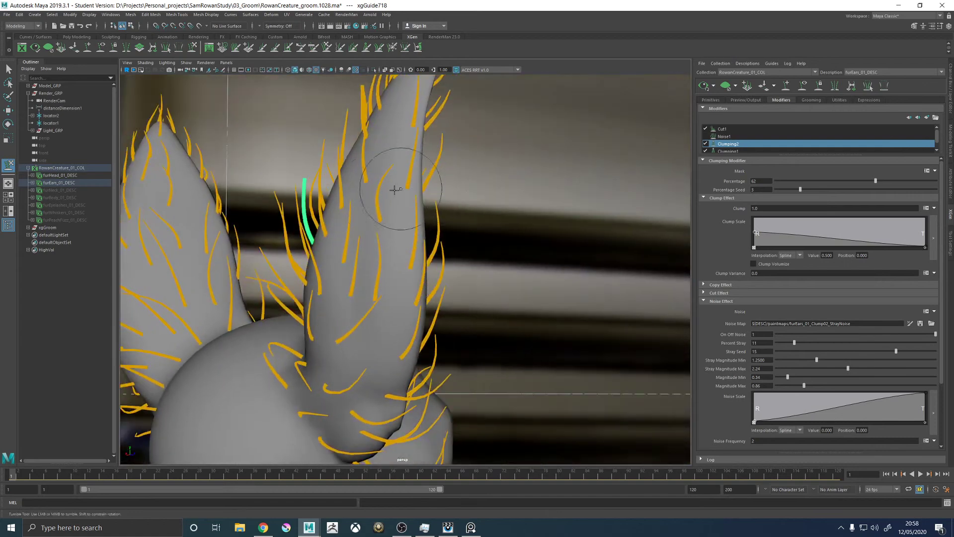
pyautogui.keyDown('alt'); pyautogui.moveTo(343, 218); pyautogui.dragTo(350, 208); pyautogui.keyUp('alt')
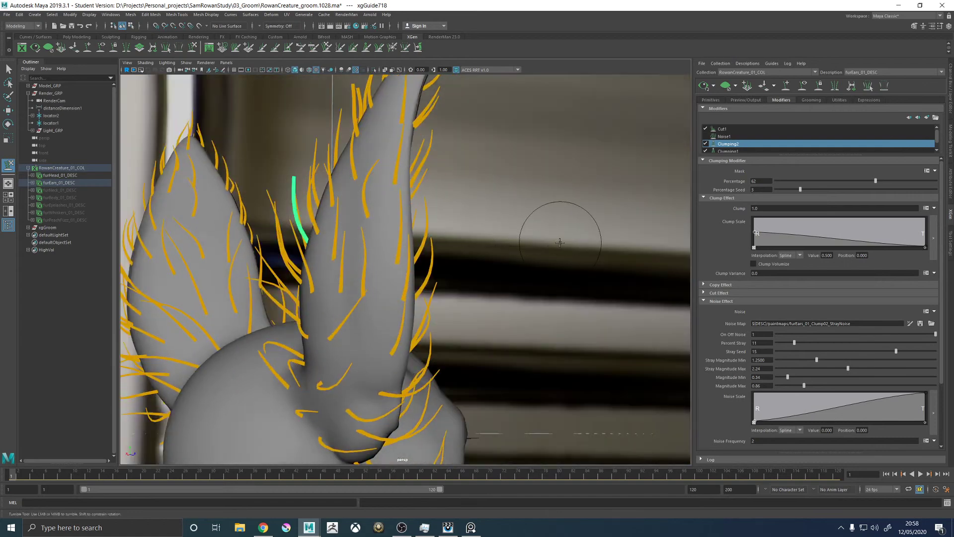
# Reselect the new lower-middle guide and refine its curve from the side so it follows the ear surface
pyautogui.keyDown('alt'); pyautogui.moveTo(536, 231); pyautogui.dragTo(568, 232); pyautogui.keyUp('alt')
pyautogui.press('w')
pyautogui.keyDown('alt'); pyautogui.moveTo(568, 232); pyautogui.dragTo(618, 273); pyautogui.keyUp('alt')
pyautogui.keyDown('alt'); pyautogui.moveTo(611, 236); pyautogui.dragTo(541, 221); pyautogui.keyUp('alt')
pyautogui.click(486, 245)
pyautogui.click(192, 51)
pyautogui.moveTo(477, 234)
pyautogui.keyDown('alt'); pyautogui.mouseDown()
pyautogui.moveTo(499, 224)
pyautogui.moveTo(486, 216)
pyautogui.moveTo(470, 266)
pyautogui.moveTo(437, 241)
pyautogui.moveTo(376, 239)
pyautogui.mouseUp(); pyautogui.keyUp('alt')
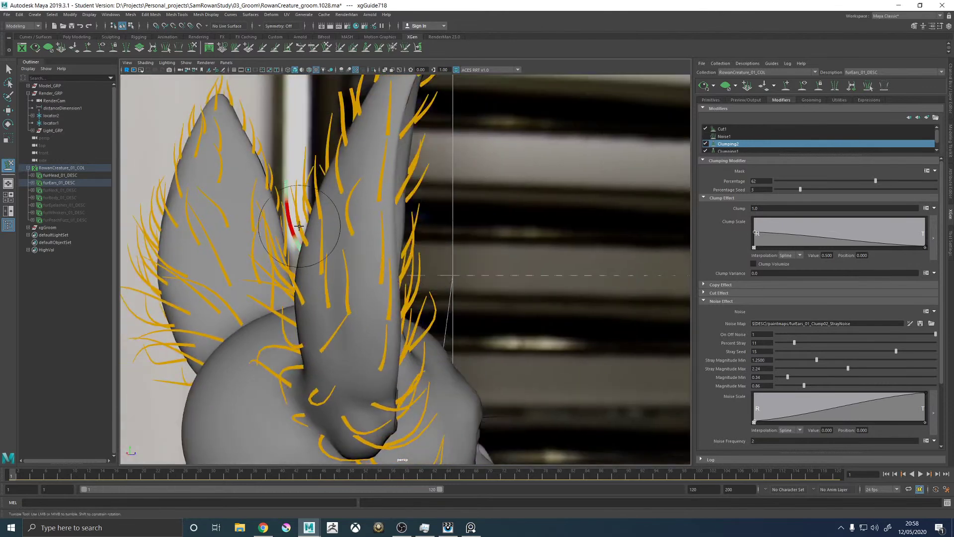
pyautogui.keyDown('alt'); pyautogui.moveTo(296, 166); pyautogui.dragTo(475, 181); pyautogui.keyUp('alt')
# Add another guide in the central gap of the lower ear back and sculpt it into a bend from several angles
pyautogui.click(785, 86)
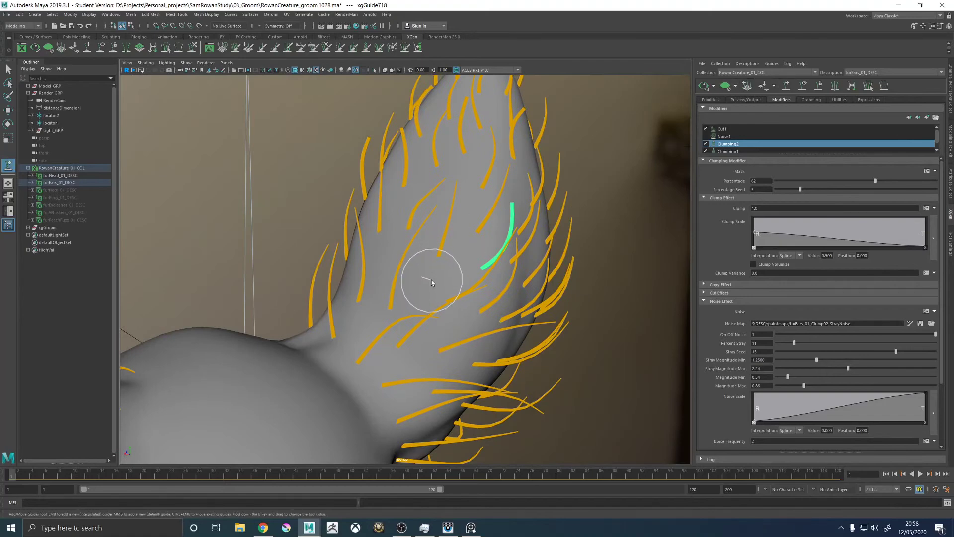
pyautogui.moveTo(425, 273)
pyautogui.keyDown('alt'); pyautogui.mouseDown()
pyautogui.moveTo(437, 275)
pyautogui.moveTo(428, 234)
pyautogui.mouseUp(); pyautogui.keyUp('alt')
pyautogui.click(416, 264)
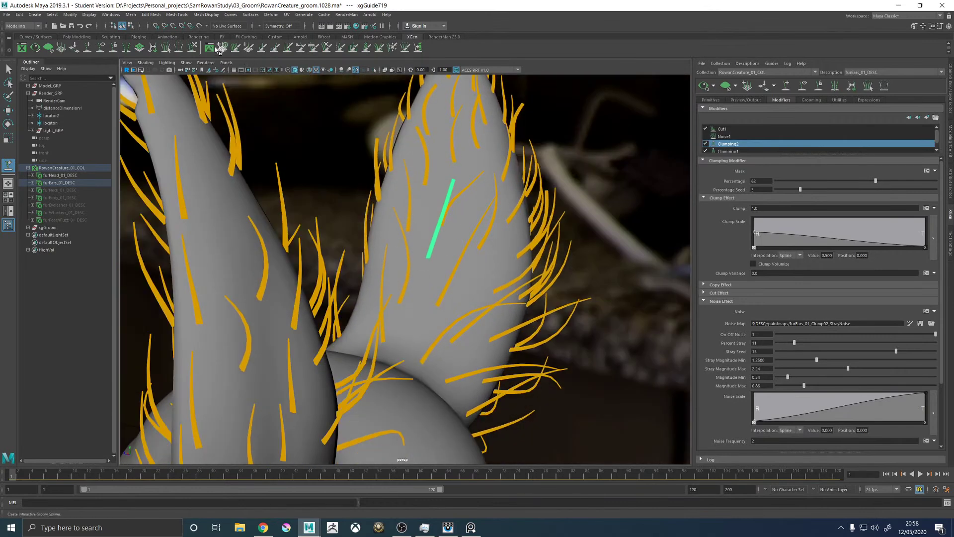
pyautogui.click(192, 47)
pyautogui.moveTo(437, 117)
pyautogui.mouseDown()
pyautogui.moveTo(422, 181)
pyautogui.moveTo(420, 166)
pyautogui.moveTo(432, 208)
pyautogui.moveTo(351, 213)
pyautogui.mouseUp()
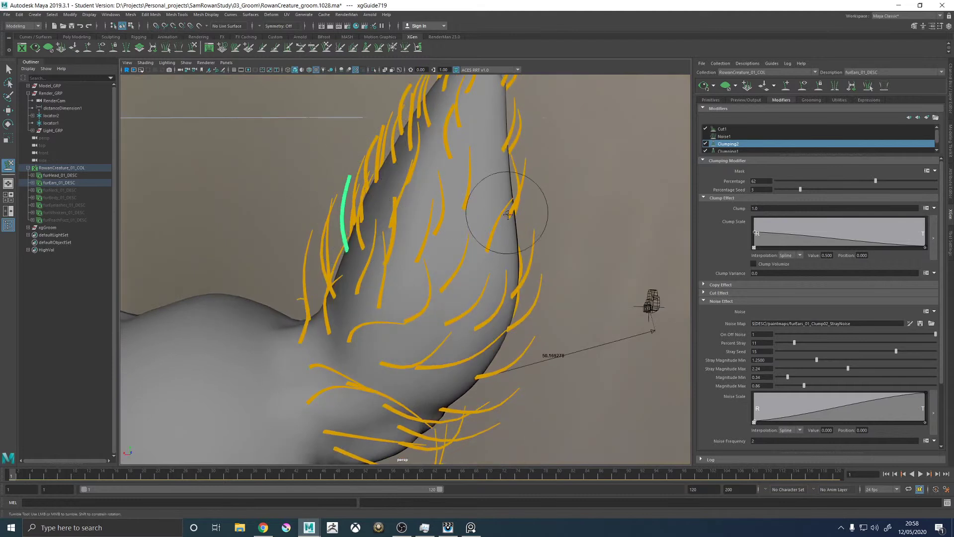
pyautogui.keyDown('alt'); pyautogui.moveTo(506, 232); pyautogui.dragTo(457, 230, button='right'); pyautogui.keyUp('alt')
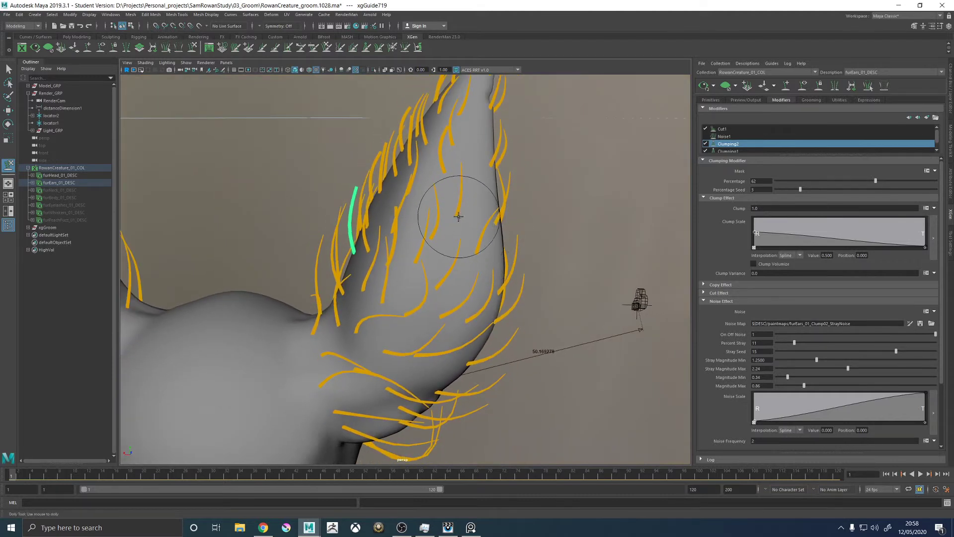
pyautogui.moveTo(458, 222)
pyautogui.keyDown('alt'); pyautogui.mouseDown()
pyautogui.moveTo(494, 207)
pyautogui.moveTo(581, 219)
pyautogui.moveTo(498, 231)
pyautogui.mouseUp(); pyautogui.keyUp('alt')
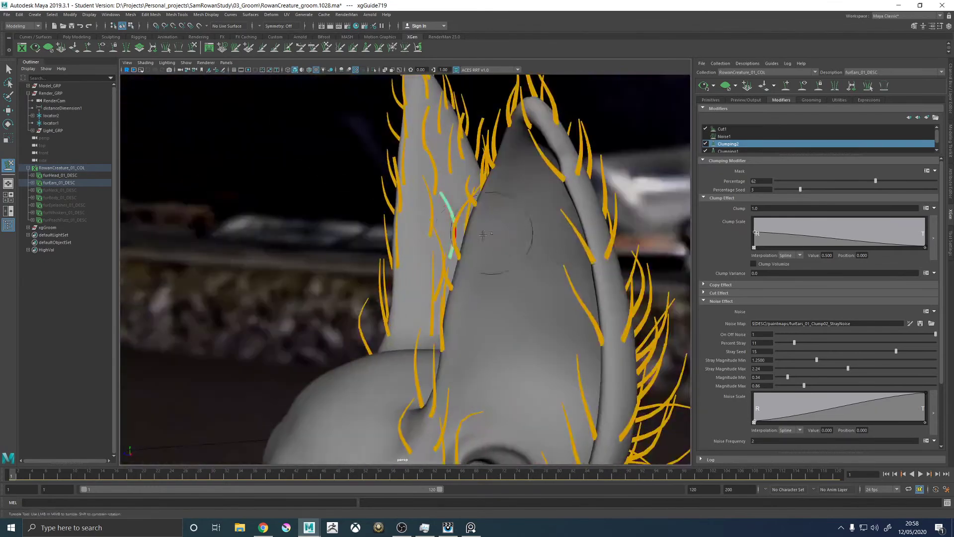
pyautogui.keyDown('alt'); pyautogui.moveTo(443, 265); pyautogui.dragTo(665, 164); pyautogui.keyUp('alt')
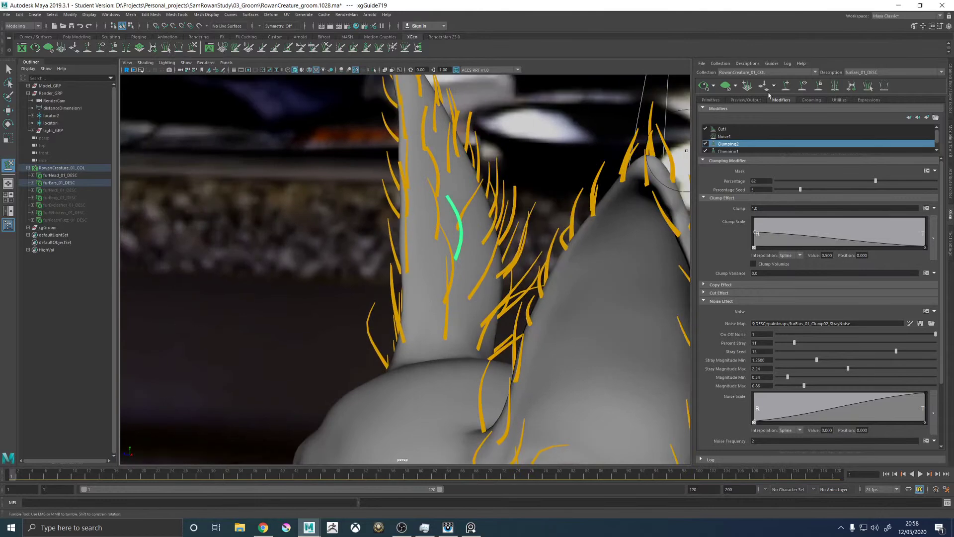
# Add a guide on the ear back near the inner edge above the ear base and sculpt its curve
pyautogui.moveTo(549, 208)
pyautogui.keyDown('alt'); pyautogui.mouseDown()
pyautogui.moveTo(445, 277)
pyautogui.moveTo(489, 269)
pyautogui.moveTo(469, 309)
pyautogui.moveTo(441, 321)
pyautogui.moveTo(407, 243)
pyautogui.moveTo(351, 165)
pyautogui.mouseUp(); pyautogui.keyUp('alt')
pyautogui.click(465, 319)
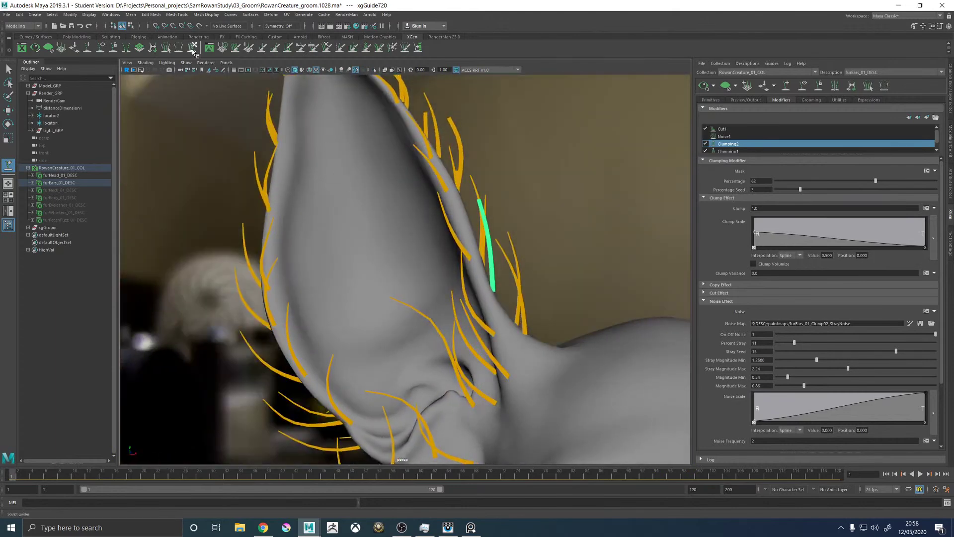
pyautogui.keyDown('alt'); pyautogui.moveTo(497, 223); pyautogui.dragTo(504, 225); pyautogui.keyUp('alt')
pyautogui.keyDown('alt'); pyautogui.moveTo(486, 180); pyautogui.dragTo(486, 246); pyautogui.keyUp('alt')
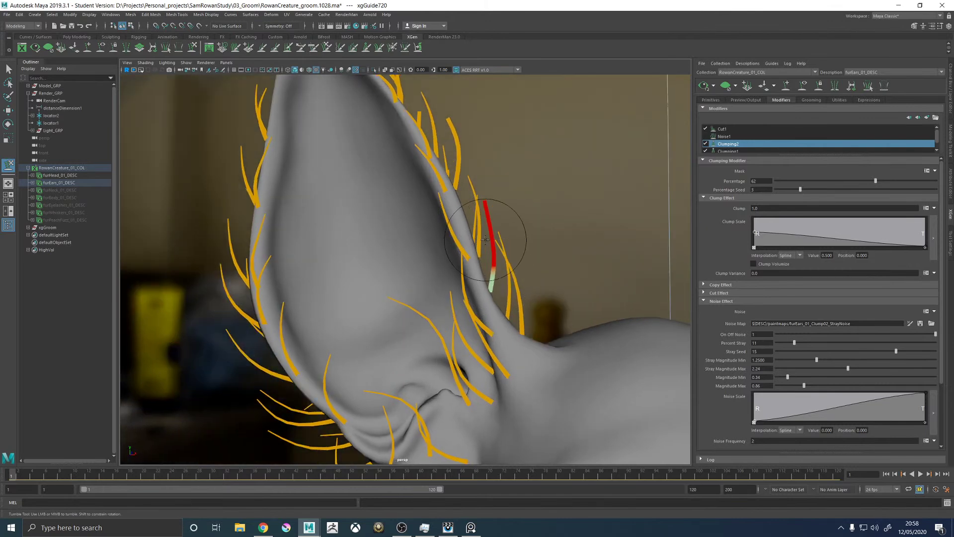
# Select the existing guide at the inner edge near the ear base and sculpt its shape
pyautogui.moveTo(495, 210)
pyautogui.keyDown('alt'); pyautogui.mouseDown()
pyautogui.moveTo(558, 218)
pyautogui.moveTo(457, 261)
pyautogui.mouseUp(); pyautogui.keyUp('alt')
pyautogui.press('w')
pyautogui.click(411, 284)
pyautogui.click(414, 287)
pyautogui.press('y')
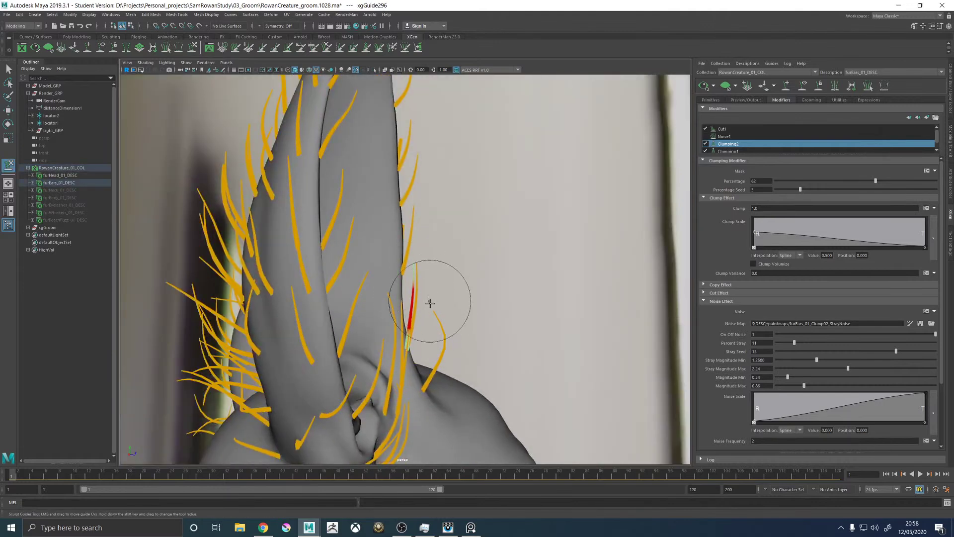
# Preview the ear fur, examine its flow and clumping on the ear backs from several angles, and clear the preview
pyautogui.keyDown('alt'); pyautogui.moveTo(450, 273); pyautogui.dragTo(412, 298); pyautogui.keyUp('alt')
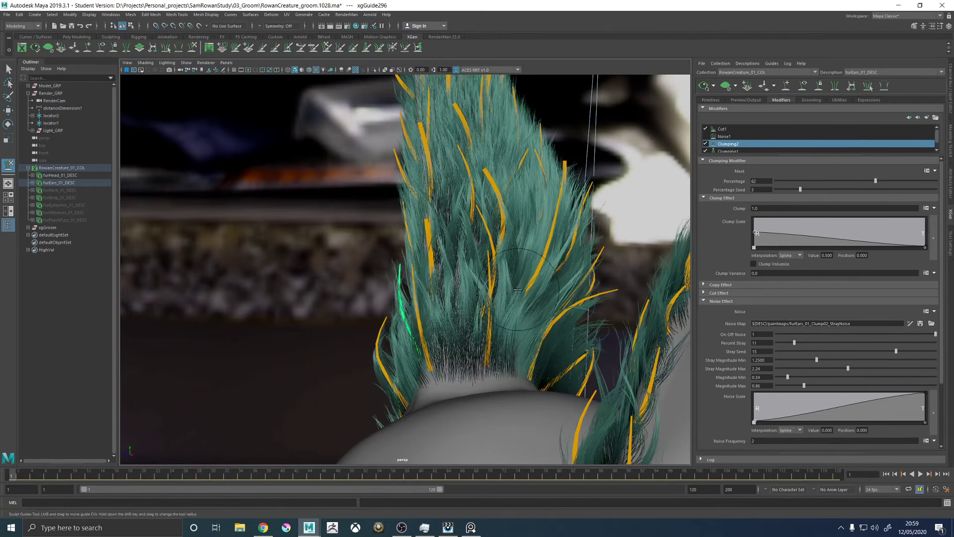
pyautogui.keyDown('alt'); pyautogui.moveTo(496, 277); pyautogui.dragTo(461, 247); pyautogui.keyUp('alt')
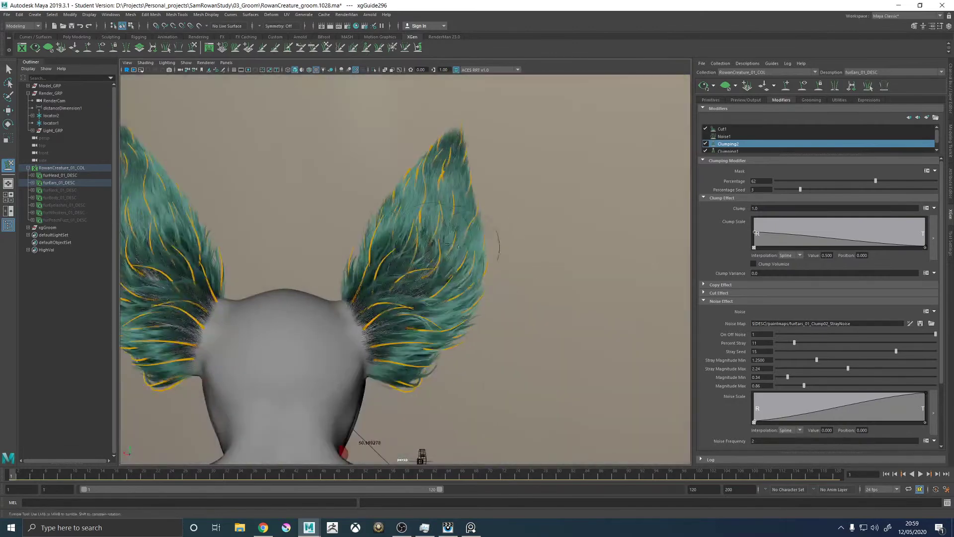
pyautogui.keyDown('alt'); pyautogui.moveTo(432, 295); pyautogui.dragTo(538, 256); pyautogui.keyUp('alt')
pyautogui.click(601, 269)
pyautogui.press('w')
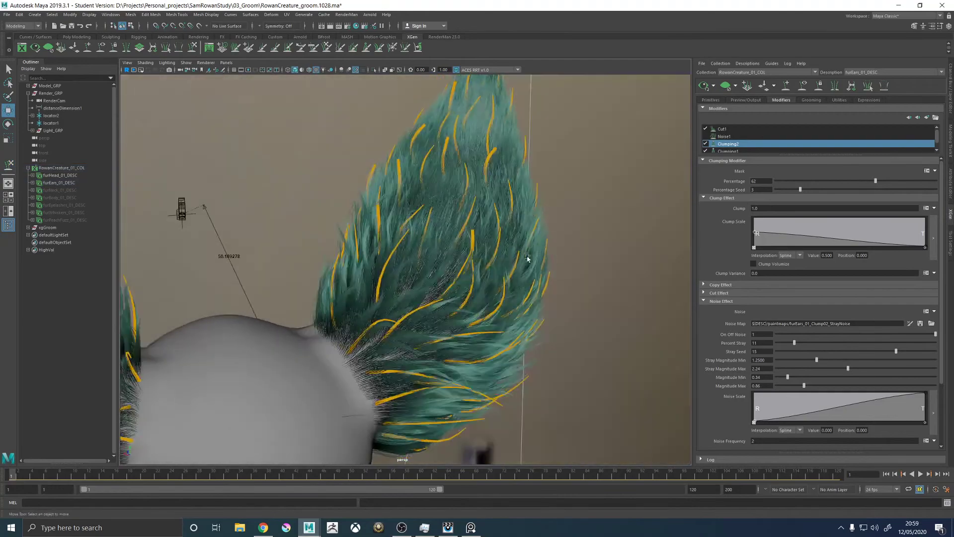
pyautogui.keyDown('alt'); pyautogui.moveTo(538, 256); pyautogui.dragTo(576, 323, button='right'); pyautogui.keyUp('alt')
pyautogui.keyDown('alt'); pyautogui.moveTo(575, 322); pyautogui.dragTo(541, 331); pyautogui.keyUp('alt')
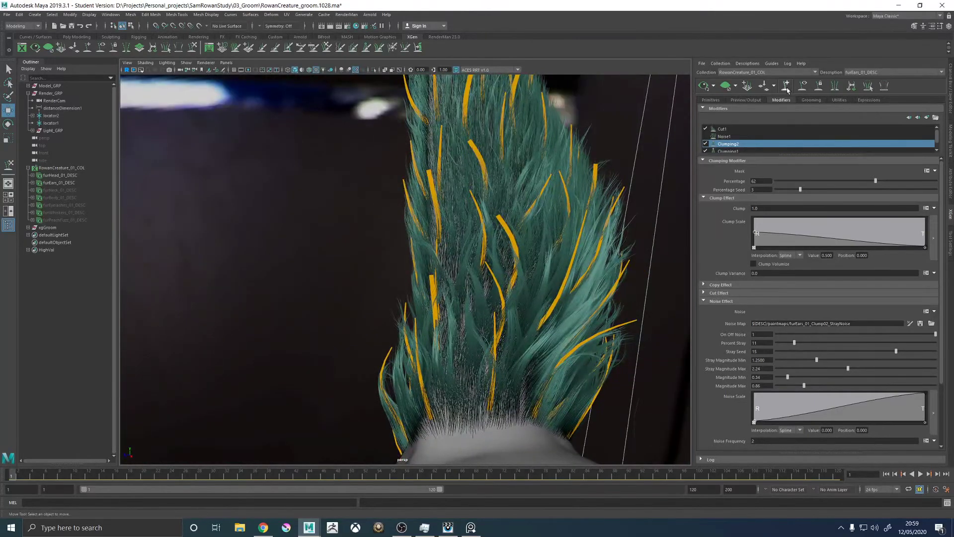
pyautogui.click(725, 86)
# Add a guide in the empty area at the base of the ear back and adjust its scale
pyautogui.keyDown('alt'); pyautogui.moveTo(478, 303); pyautogui.dragTo(448, 277); pyautogui.keyUp('alt')
pyautogui.keyDown('alt'); pyautogui.moveTo(452, 258); pyautogui.dragTo(427, 278, button='right'); pyautogui.keyUp('alt')
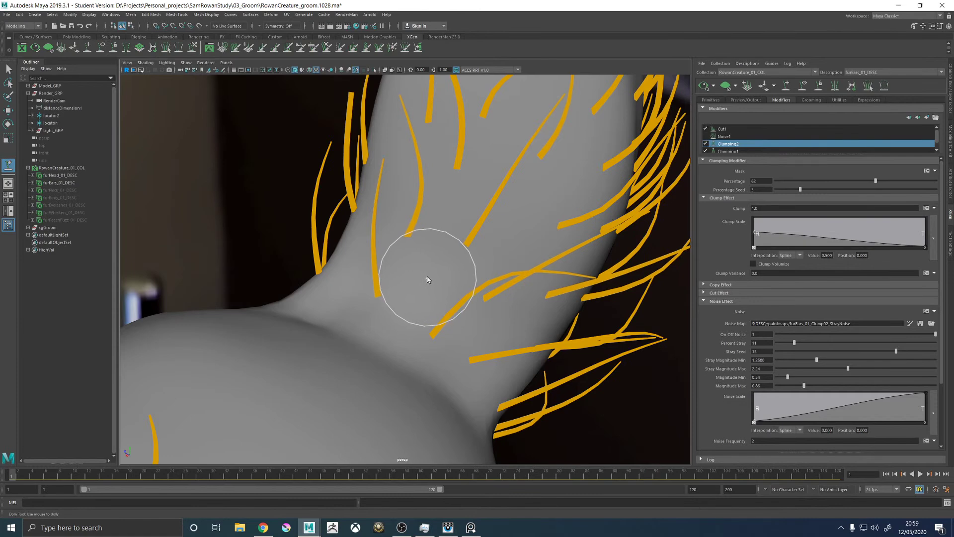
pyautogui.click(429, 277)
pyautogui.keyDown('alt'); pyautogui.moveTo(484, 327); pyautogui.dragTo(427, 265); pyautogui.keyUp('alt')
pyautogui.press('r')
# Sculpt the new ear-base guide into a curve that blends with its neighbours, working from the back and front
pyautogui.click(193, 48)
pyautogui.keyDown('alt'); pyautogui.moveTo(492, 234); pyautogui.dragTo(505, 228); pyautogui.keyUp('alt')
pyautogui.moveTo(489, 164)
pyautogui.mouseDown()
pyautogui.moveTo(531, 212)
pyautogui.moveTo(479, 212)
pyautogui.moveTo(329, 264)
pyautogui.moveTo(344, 367)
pyautogui.moveTo(492, 218)
pyautogui.mouseUp()
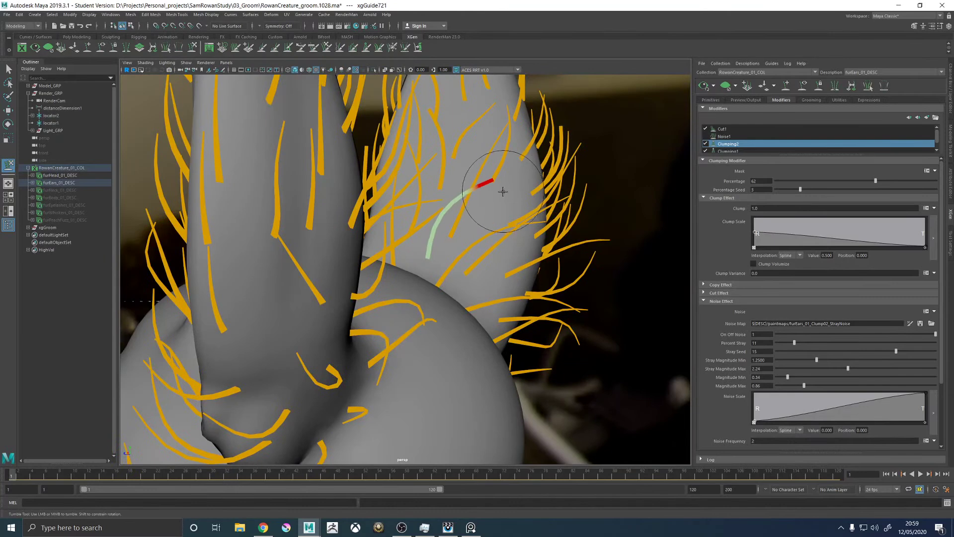
pyautogui.moveTo(536, 222)
pyautogui.keyDown('alt'); pyautogui.mouseDown()
pyautogui.moveTo(501, 213)
pyautogui.moveTo(458, 267)
pyautogui.moveTo(471, 277)
pyautogui.moveTo(509, 264)
pyautogui.moveTo(414, 287)
pyautogui.mouseUp(); pyautogui.keyUp('alt')
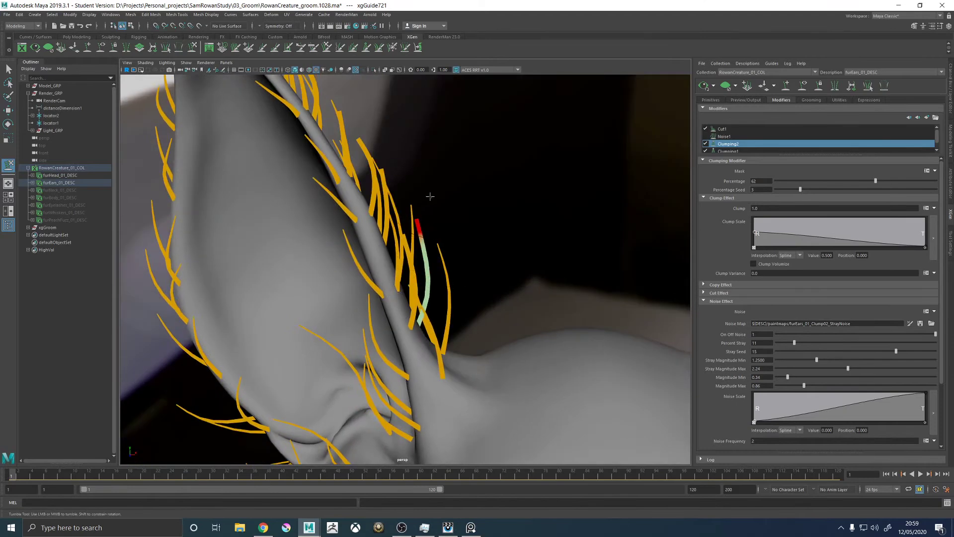
pyautogui.moveTo(441, 241)
pyautogui.keyDown('alt'); pyautogui.mouseDown()
pyautogui.moveTo(449, 263)
pyautogui.moveTo(383, 255)
pyautogui.moveTo(497, 300)
pyautogui.moveTo(452, 267)
pyautogui.moveTo(457, 272)
pyautogui.moveTo(423, 263)
pyautogui.moveTo(485, 238)
pyautogui.moveTo(512, 249)
pyautogui.mouseUp(); pyautogui.keyUp('alt')
# Select the existing guide where the ear's inner edge meets the head and sculpt its tip
pyautogui.moveTo(485, 305)
pyautogui.keyDown('alt'); pyautogui.mouseDown()
pyautogui.moveTo(380, 298)
pyautogui.moveTo(357, 315)
pyautogui.moveTo(350, 274)
pyautogui.mouseUp(); pyautogui.keyUp('alt')
pyautogui.press('w')
pyautogui.click(362, 304)
pyautogui.press('y')
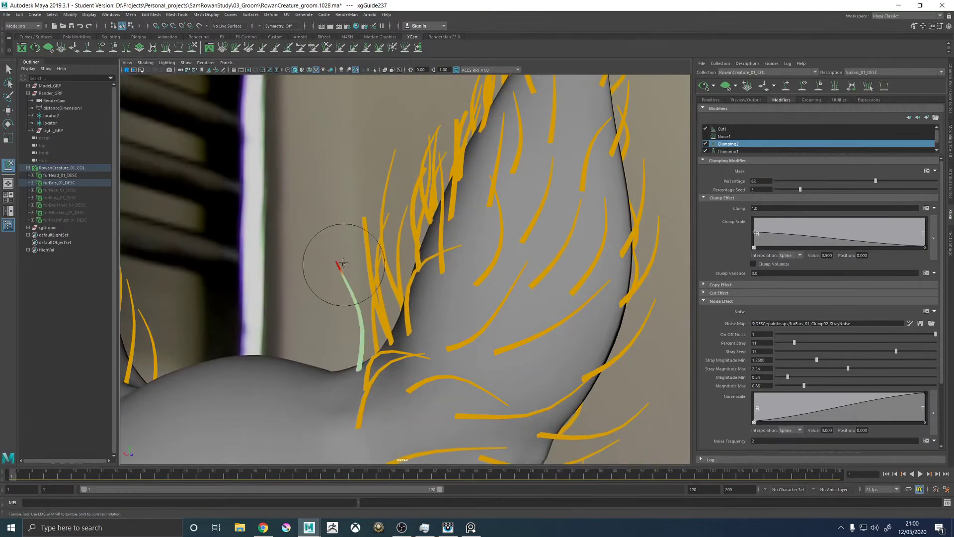
pyautogui.keyDown('alt'); pyautogui.moveTo(323, 228); pyautogui.dragTo(403, 304); pyautogui.keyUp('alt')
# Add a guide in the gap along the middle of the upper ear back and sculpt its tip into a bend
pyautogui.click(785, 86)
pyautogui.moveTo(378, 279)
pyautogui.keyDown('alt'); pyautogui.mouseDown()
pyautogui.moveTo(422, 281)
pyautogui.moveTo(452, 255)
pyautogui.moveTo(429, 291)
pyautogui.moveTo(395, 288)
pyautogui.moveTo(406, 311)
pyautogui.moveTo(423, 308)
pyautogui.moveTo(388, 282)
pyautogui.mouseUp(); pyautogui.keyUp('alt')
pyautogui.click(441, 326)
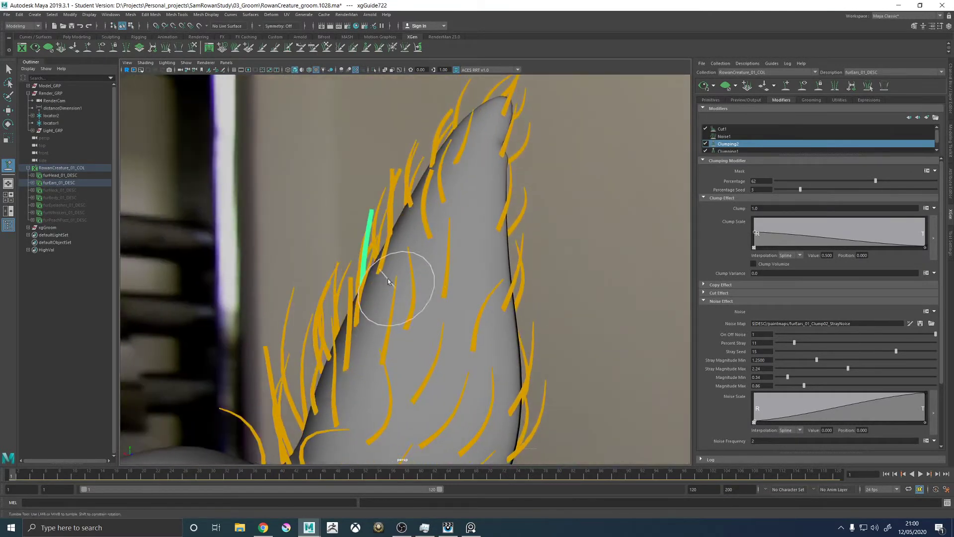
pyautogui.click(193, 48)
pyautogui.moveTo(412, 229)
pyautogui.keyDown('alt'); pyautogui.mouseDown()
pyautogui.moveTo(477, 238)
pyautogui.moveTo(442, 232)
pyautogui.moveTo(443, 213)
pyautogui.moveTo(426, 278)
pyautogui.moveTo(428, 266)
pyautogui.moveTo(461, 254)
pyautogui.moveTo(506, 254)
pyautogui.moveTo(418, 249)
pyautogui.moveTo(432, 192)
pyautogui.mouseUp(); pyautogui.keyUp('alt')
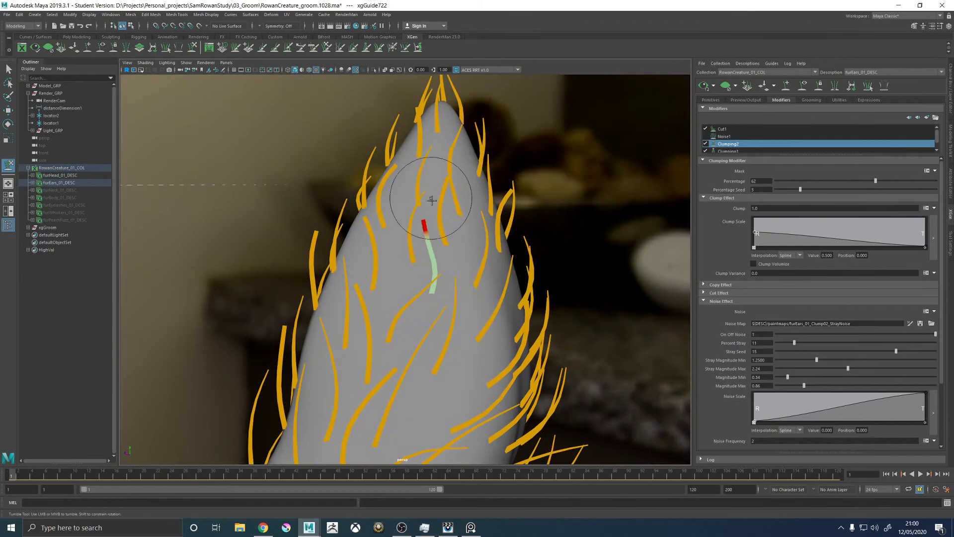
pyautogui.moveTo(456, 232)
pyautogui.keyDown('alt'); pyautogui.mouseDown()
pyautogui.moveTo(554, 234)
pyautogui.moveTo(455, 217)
pyautogui.mouseUp(); pyautogui.keyUp('alt')
# Select a neighbouring guide on the upper ear back from the front side and sculpt its curve
pyautogui.press('w')
pyautogui.click(455, 217)
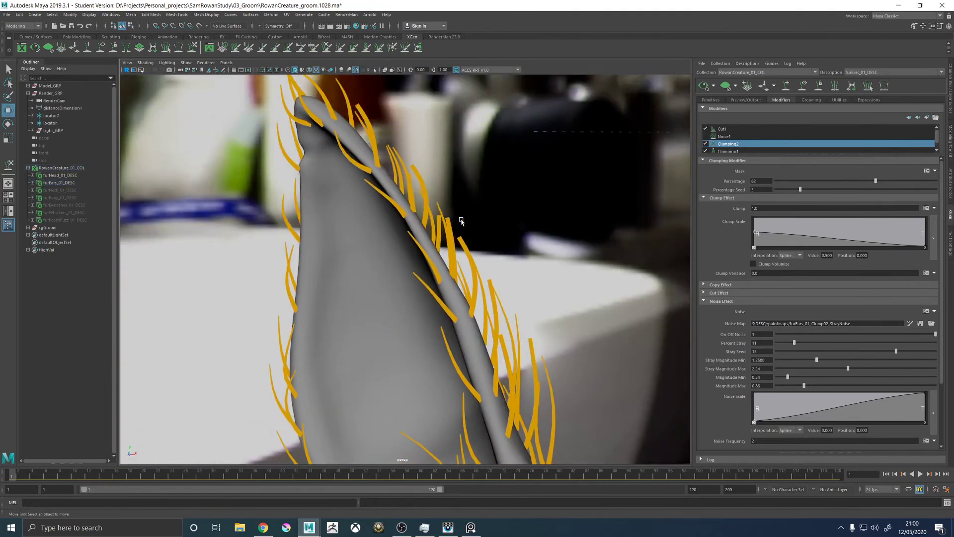
pyautogui.click(446, 214)
pyautogui.moveTo(450, 219)
pyautogui.keyDown('alt'); pyautogui.mouseDown()
pyautogui.moveTo(496, 221)
pyautogui.moveTo(437, 218)
pyautogui.mouseUp(); pyautogui.keyUp('alt')
pyautogui.click(194, 48)
pyautogui.keyDown('alt'); pyautogui.moveTo(432, 259); pyautogui.dragTo(455, 262); pyautogui.keyUp('alt')
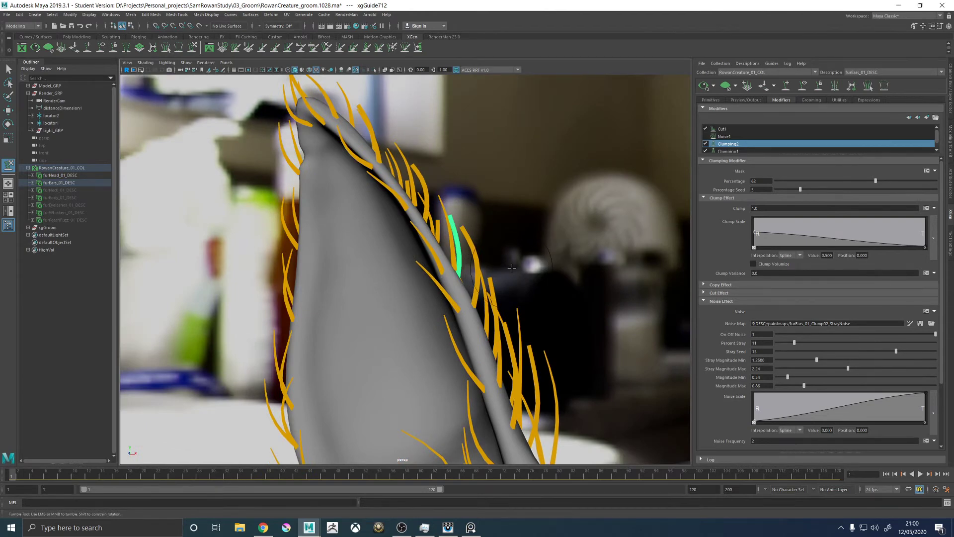
pyautogui.moveTo(504, 247)
pyautogui.keyDown('alt'); pyautogui.mouseDown()
pyautogui.moveTo(480, 241)
pyautogui.moveTo(417, 298)
pyautogui.moveTo(511, 283)
pyautogui.moveTo(450, 268)
pyautogui.moveTo(464, 245)
pyautogui.moveTo(615, 179)
pyautogui.moveTo(436, 239)
pyautogui.mouseUp(); pyautogui.keyUp('alt')
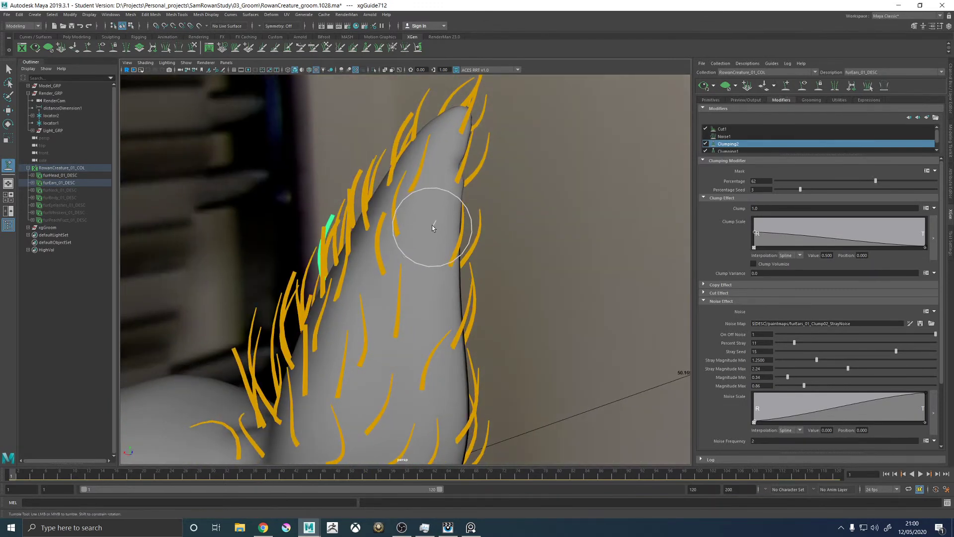
# Scale the guide on the outer edge of the upper ear and sculpt it into a curve
pyautogui.keyDown('alt'); pyautogui.moveTo(508, 260); pyautogui.dragTo(453, 222); pyautogui.keyUp('alt')
pyautogui.press('r')
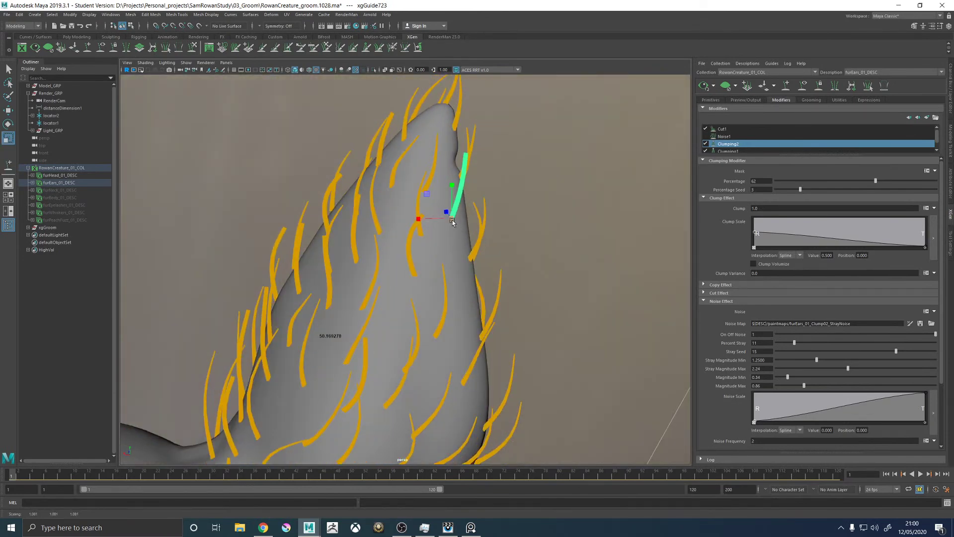
pyautogui.click(192, 47)
pyautogui.moveTo(490, 181)
pyautogui.keyDown('alt'); pyautogui.mouseDown()
pyautogui.moveTo(472, 133)
pyautogui.moveTo(472, 229)
pyautogui.moveTo(518, 219)
pyautogui.moveTo(467, 208)
pyautogui.moveTo(480, 224)
pyautogui.moveTo(657, 113)
pyautogui.moveTo(437, 234)
pyautogui.mouseUp(); pyautogui.keyUp('alt')
pyautogui.keyDown('alt'); pyautogui.moveTo(437, 234); pyautogui.dragTo(438, 257, button='middle'); pyautogui.keyUp('alt')
# Add a guide on the ear's inner edge near the tip and sculpt it and its neighbour into curves
pyautogui.click(786, 87)
pyautogui.click(407, 198)
pyautogui.keyDown('alt'); pyautogui.moveTo(592, 202); pyautogui.dragTo(494, 181); pyautogui.keyUp('alt')
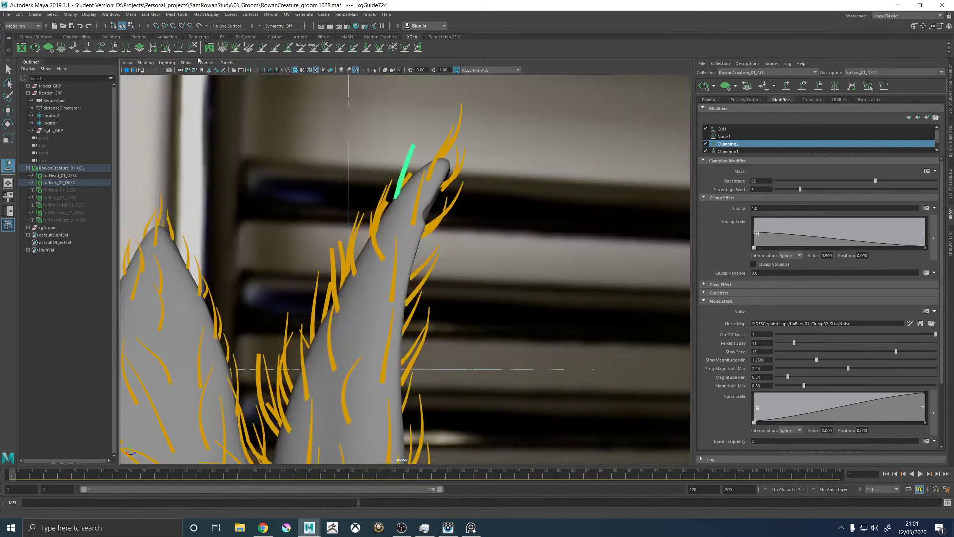
pyautogui.moveTo(284, 109)
pyautogui.keyDown('alt'); pyautogui.mouseDown()
pyautogui.moveTo(405, 149)
pyautogui.moveTo(404, 99)
pyautogui.mouseUp(); pyautogui.keyUp('alt')
pyautogui.press('w')
pyautogui.press('y')
pyautogui.moveTo(331, 121)
pyautogui.keyDown('alt'); pyautogui.mouseDown()
pyautogui.moveTo(416, 106)
pyautogui.moveTo(341, 207)
pyautogui.moveTo(397, 251)
pyautogui.moveTo(597, 159)
pyautogui.mouseUp(); pyautogui.keyUp('alt')
# Add a guide in the gap on the upper-middle ear back and sculpt its tip
pyautogui.click(787, 85)
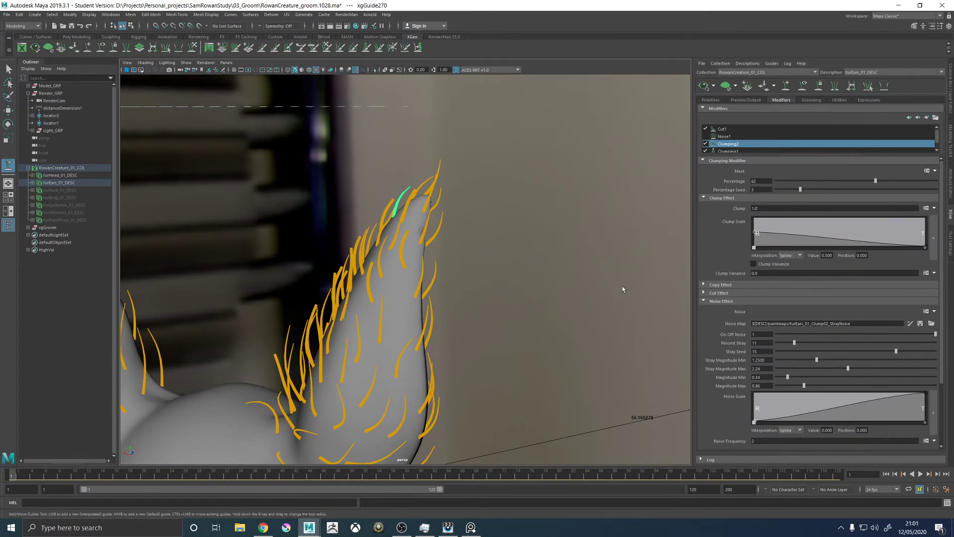
pyautogui.scroll(4, 383, 207)
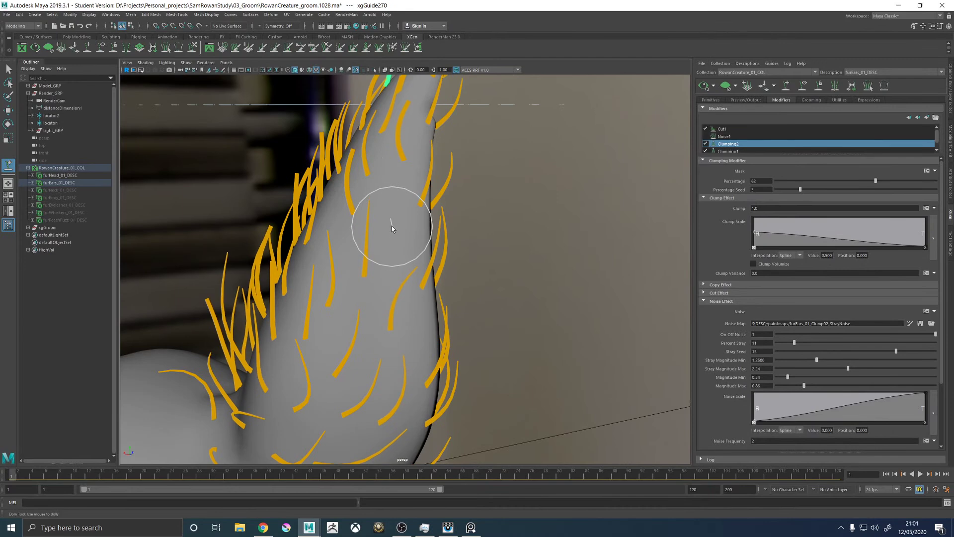
pyautogui.click(387, 226)
pyautogui.moveTo(485, 242)
pyautogui.keyDown('alt'); pyautogui.mouseDown()
pyautogui.moveTo(487, 253)
pyautogui.moveTo(621, 233)
pyautogui.mouseUp(); pyautogui.keyUp('alt')
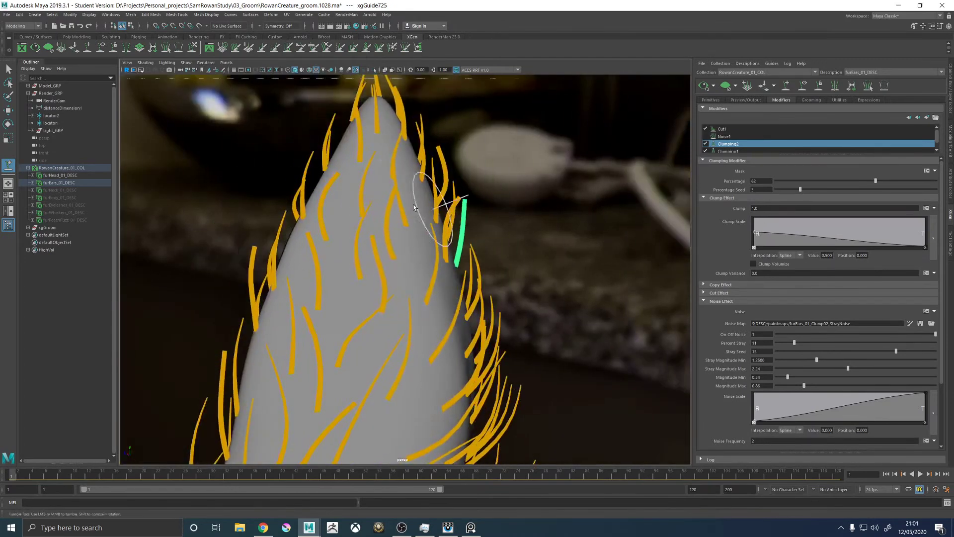
pyautogui.click(192, 47)
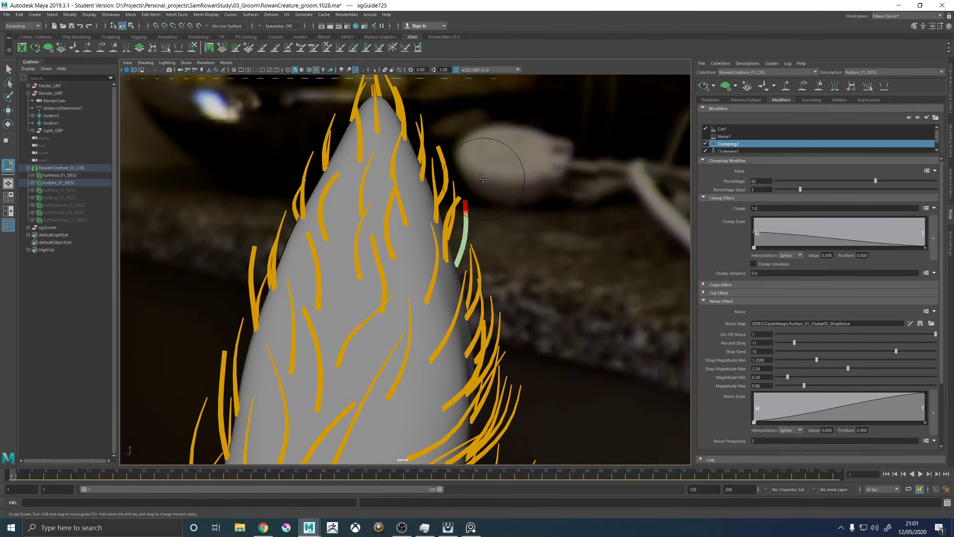
pyautogui.keyDown('alt'); pyautogui.moveTo(494, 207); pyautogui.dragTo(413, 211); pyautogui.keyUp('alt')
pyautogui.keyDown('alt'); pyautogui.moveTo(413, 211); pyautogui.dragTo(521, 241, button='right'); pyautogui.keyUp('alt')
# Scale the new upper-middle ear guide and refine its curve from the side, leaving it deselected
pyautogui.keyDown('alt'); pyautogui.moveTo(522, 241); pyautogui.dragTo(298, 164); pyautogui.keyUp('alt')
pyautogui.press('r')
pyautogui.click(191, 47)
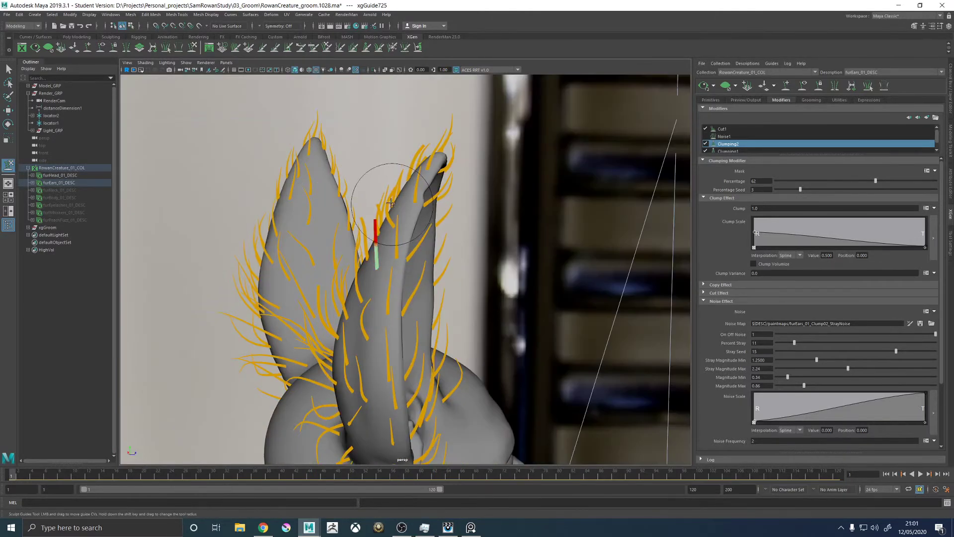
pyautogui.moveTo(394, 199)
pyautogui.keyDown('alt'); pyautogui.mouseDown()
pyautogui.moveTo(393, 235)
pyautogui.moveTo(419, 249)
pyautogui.mouseUp(); pyautogui.keyUp('alt')
pyautogui.press('w')
pyautogui.click(592, 243)
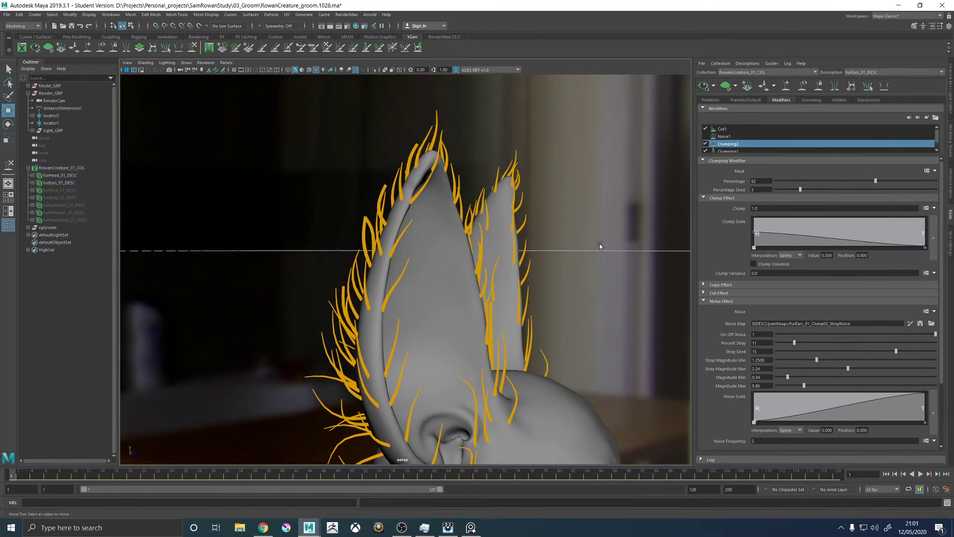
# Select the stray guide tool sphere at the creature's neck and remove it from the scene
pyautogui.scroll(-5, 592, 243)
pyautogui.keyDown('alt'); pyautogui.moveTo(592, 243); pyautogui.dragTo(502, 230); pyautogui.keyUp('alt')
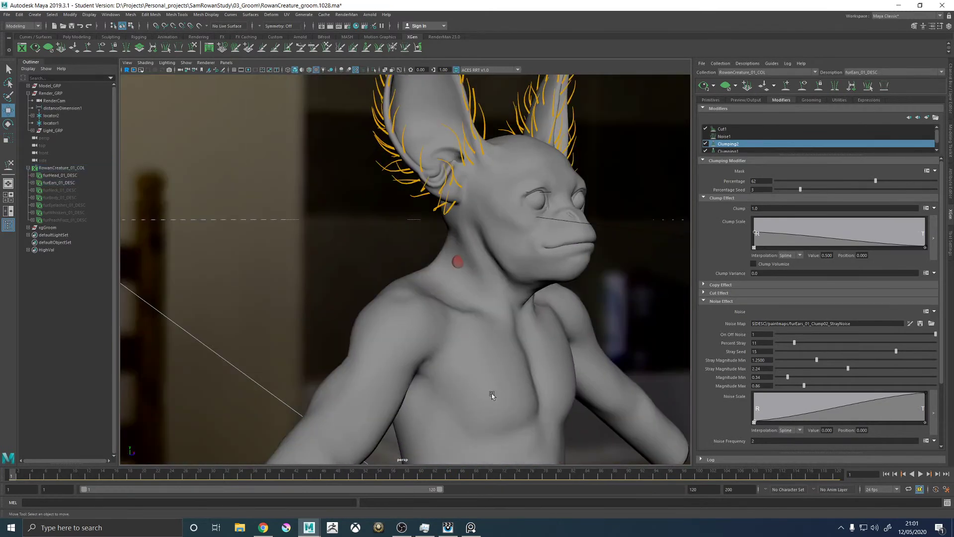
pyautogui.keyDown('alt'); pyautogui.moveTo(484, 324); pyautogui.dragTo(454, 261); pyautogui.keyUp('alt')
pyautogui.click(454, 261)
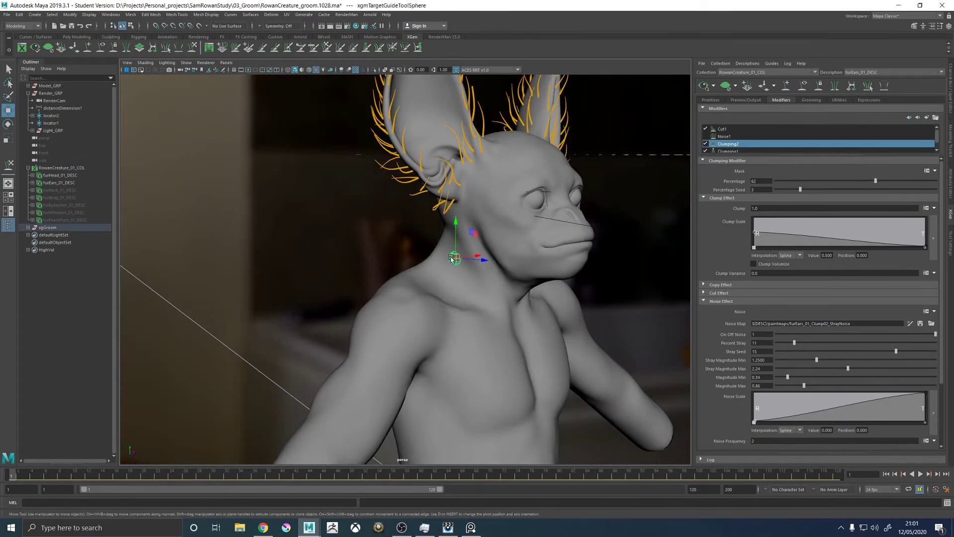
pyautogui.click(478, 297)
pyautogui.keyDown('alt'); pyautogui.moveTo(484, 223); pyautogui.dragTo(431, 267); pyautogui.keyUp('alt')
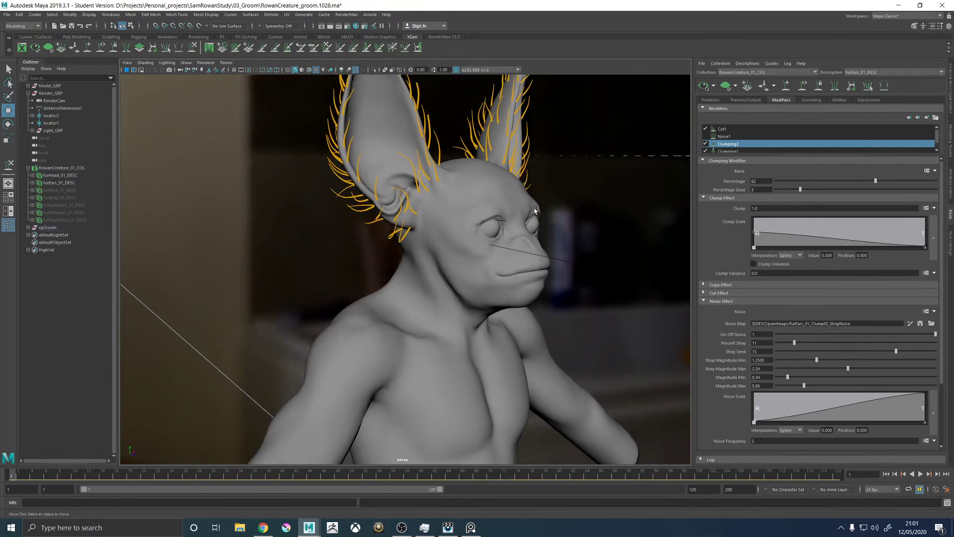
# Unhide the neck, body, eyelashes, whiskers and peach fuzz fur descriptions
pyautogui.keyDown('alt'); pyautogui.moveTo(540, 222); pyautogui.dragTo(453, 250); pyautogui.keyUp('alt')
pyautogui.click(72, 191)
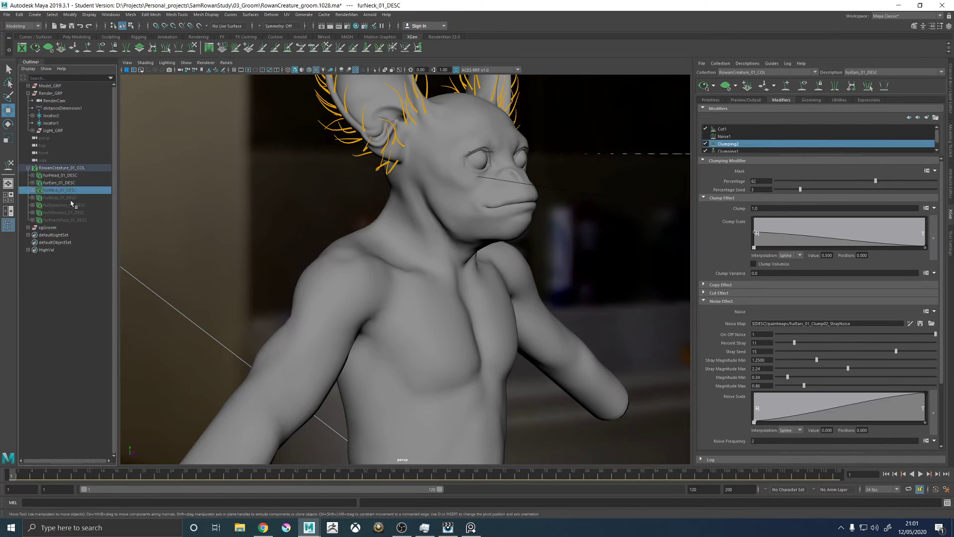
pyautogui.keyDown('shift'); pyautogui.click(76, 220); pyautogui.keyUp('shift')
pyautogui.hotkey('shift', 'h')
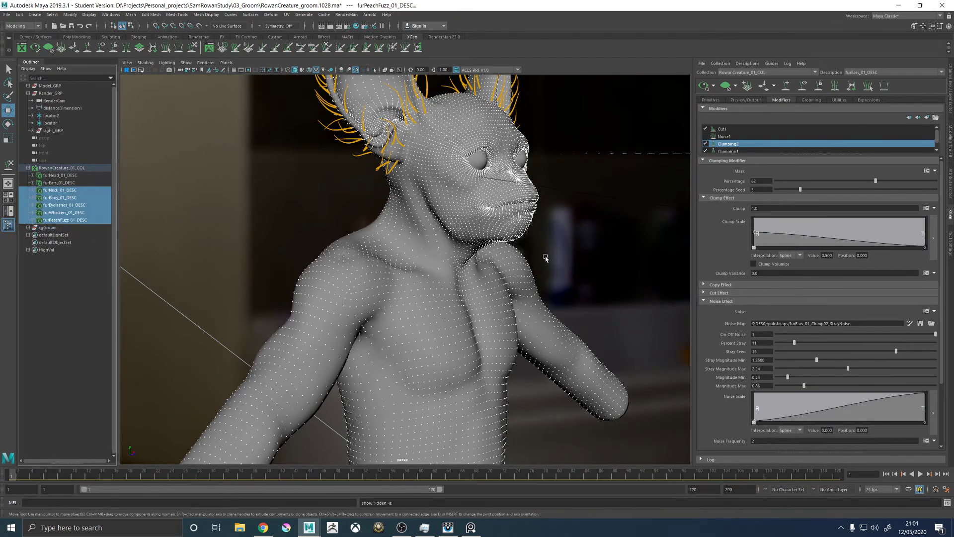
pyautogui.click(596, 265)
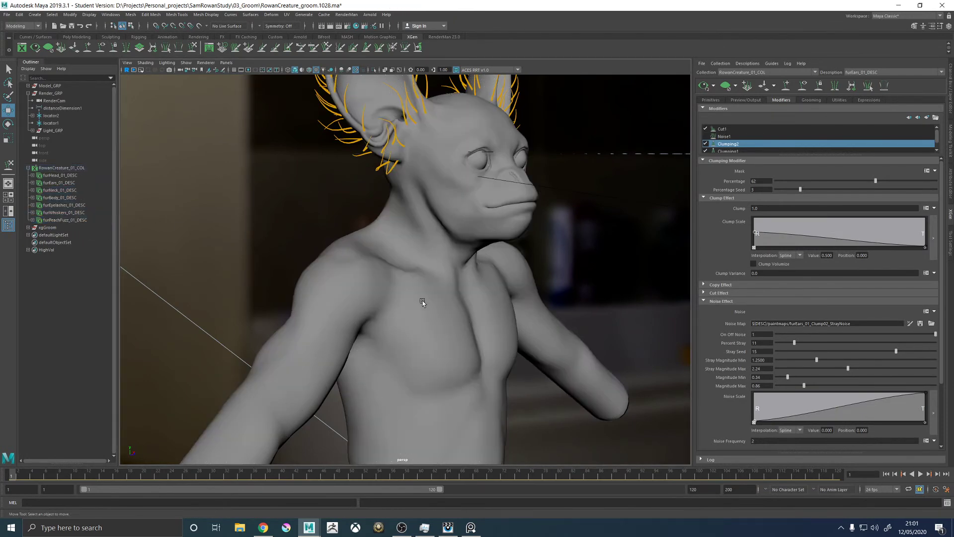
# Save the groom scene
pyautogui.keyDown('alt'); pyautogui.moveTo(424, 297); pyautogui.dragTo(432, 293); pyautogui.keyUp('alt')
pyautogui.press('q')
pyautogui.hotkey('ctrl', 's')
pyautogui.click(462, 272)
pyautogui.press('w')
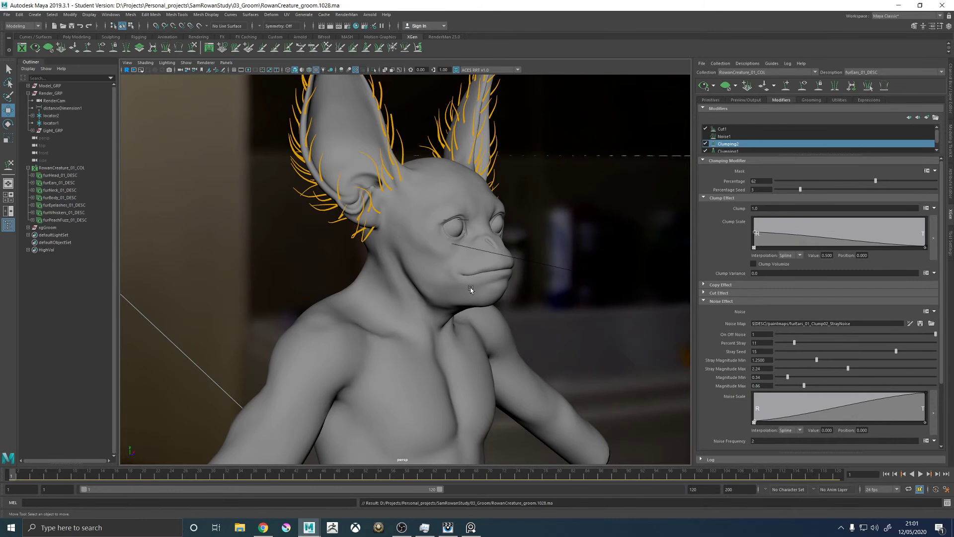
# Select all the guides on one ear from behind and display their channel attributes, including taper and width
pyautogui.keyDown('alt'); pyautogui.moveTo(438, 236); pyautogui.dragTo(459, 285); pyautogui.keyUp('alt')
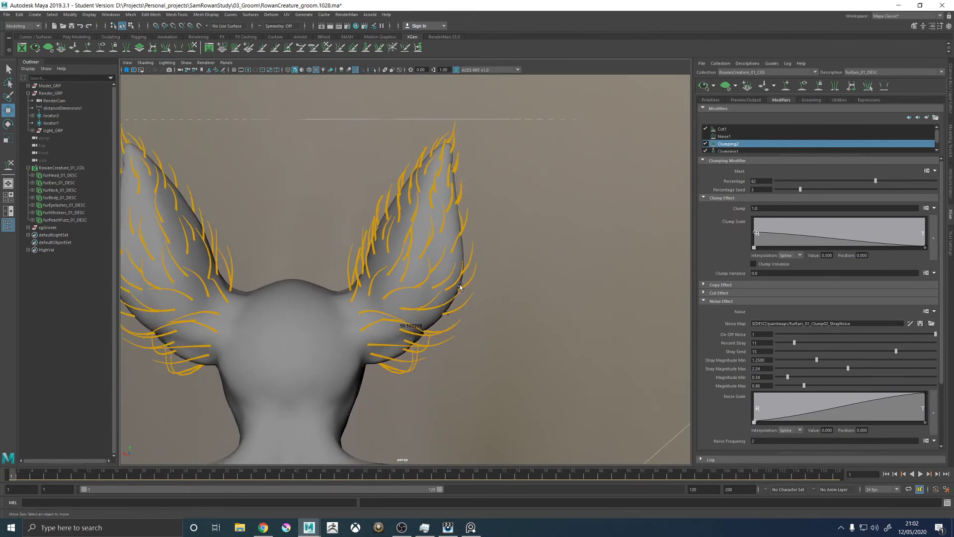
pyautogui.keyDown('alt'); pyautogui.moveTo(397, 210); pyautogui.dragTo(383, 200, button='right'); pyautogui.keyUp('alt')
pyautogui.keyDown('alt'); pyautogui.moveTo(383, 200); pyautogui.dragTo(386, 202); pyautogui.keyUp('alt')
pyautogui.moveTo(344, 167); pyautogui.dragTo(513, 293)
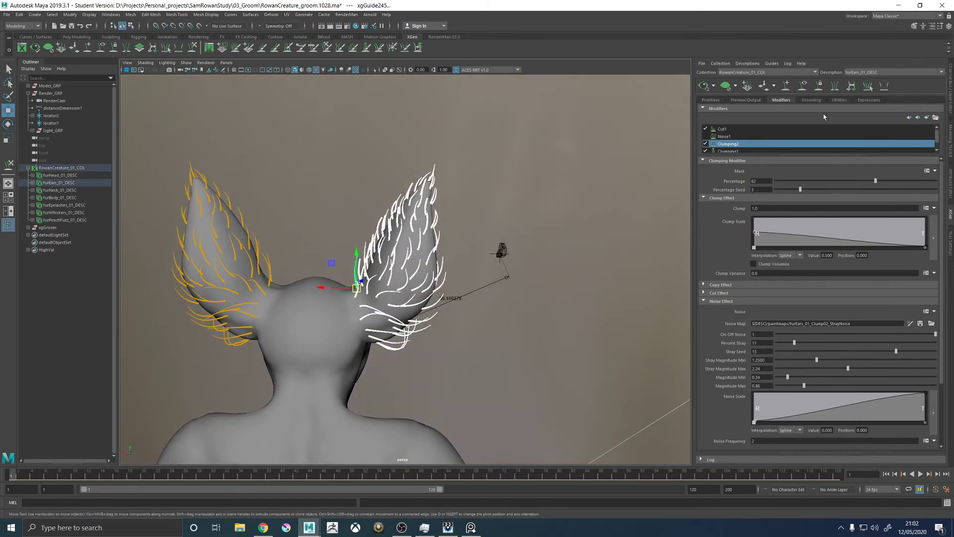
pyautogui.keyDown('alt'); pyautogui.moveTo(482, 229); pyautogui.dragTo(543, 233); pyautogui.keyUp('alt')
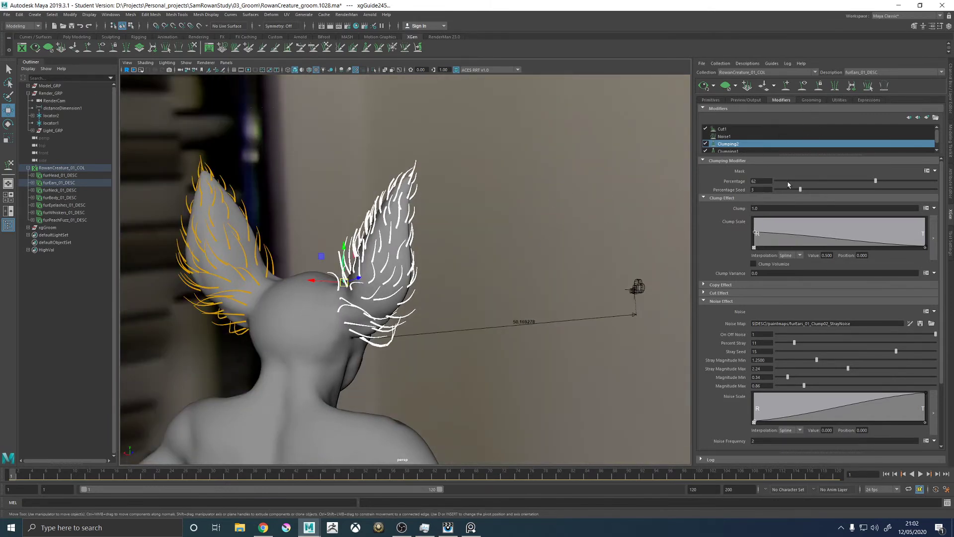
pyautogui.click(946, 232)
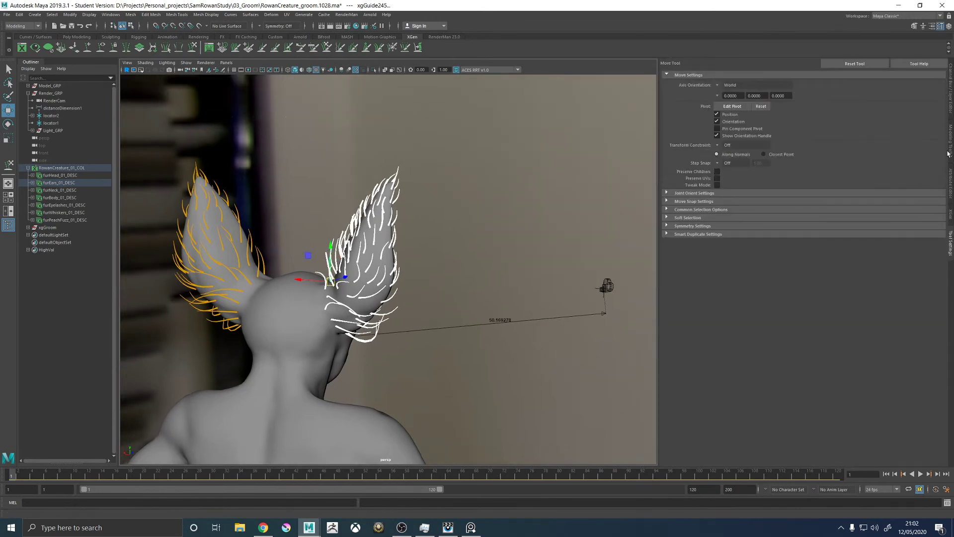
pyautogui.click(949, 103)
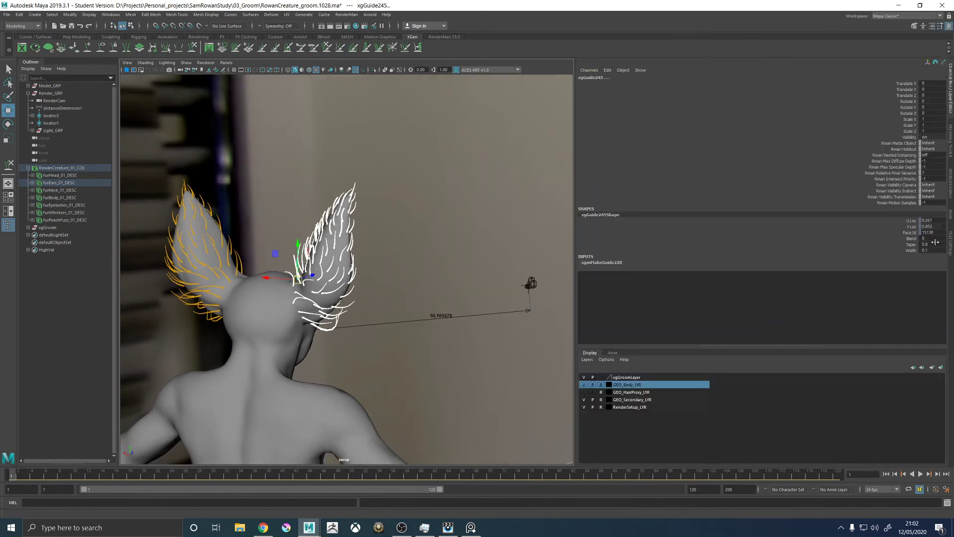
# Select the existing guide in the middle of the ear back and sculpt it into a stronger bend
pyautogui.moveTo(450, 209); pyautogui.dragTo(433, 249)
pyautogui.keyDown('alt'); pyautogui.moveTo(434, 250); pyautogui.dragTo(465, 250, button='right'); pyautogui.keyUp('alt')
pyautogui.keyDown('alt'); pyautogui.moveTo(464, 251); pyautogui.dragTo(480, 263); pyautogui.keyUp('alt')
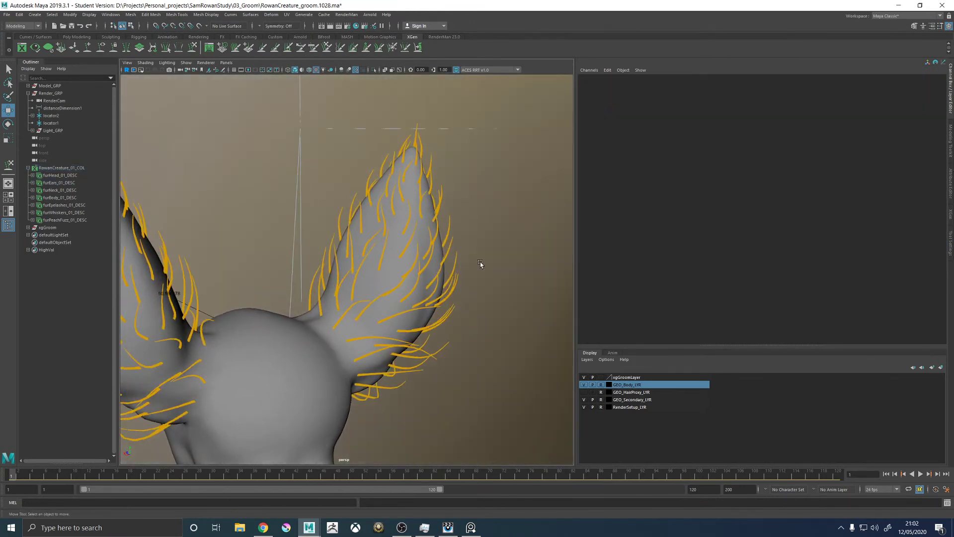
pyautogui.keyDown('alt'); pyautogui.moveTo(484, 261); pyautogui.dragTo(461, 281, button='right'); pyautogui.keyUp('alt')
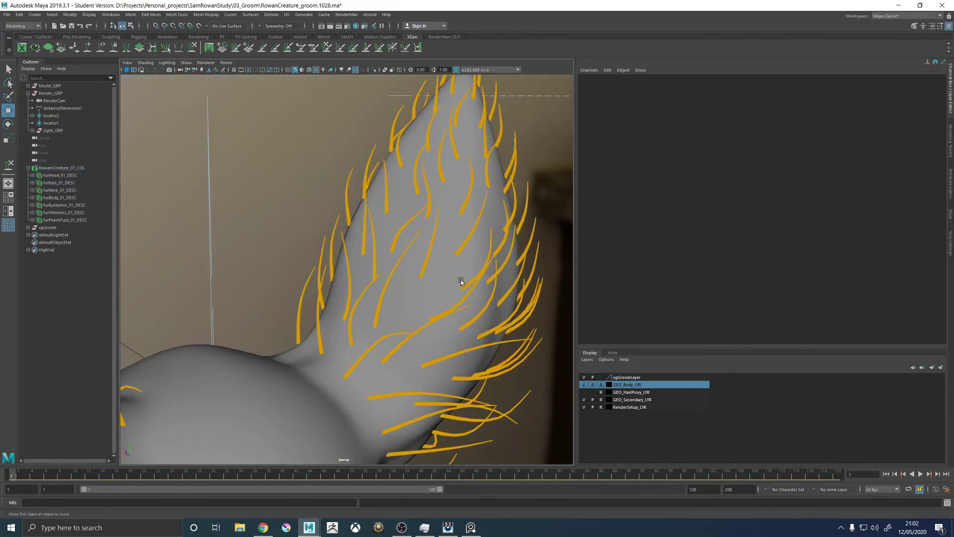
pyautogui.click(429, 249)
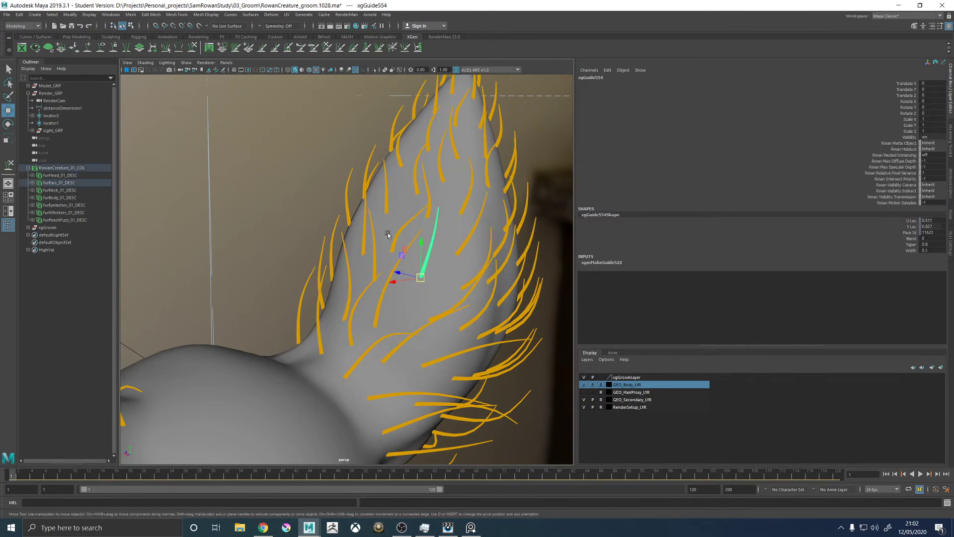
pyautogui.press('y')
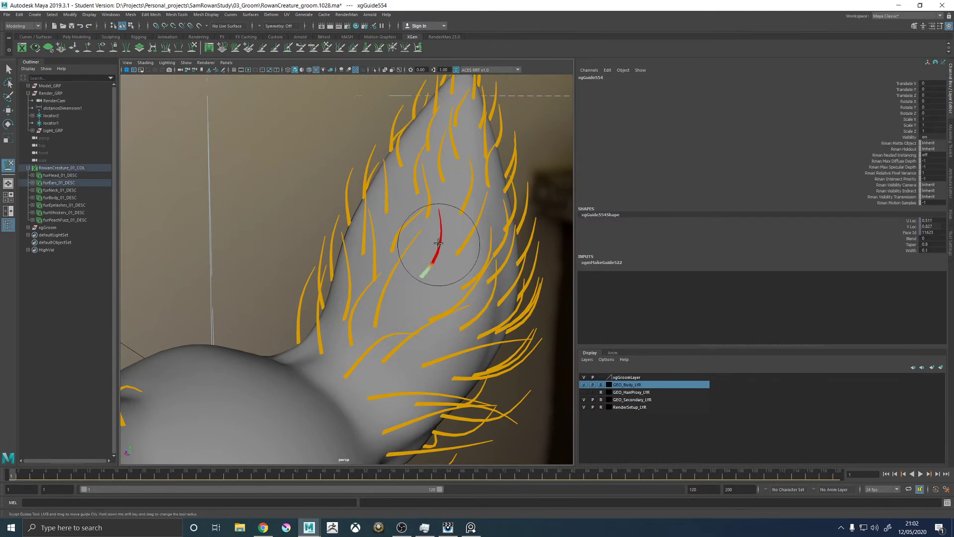
pyautogui.keyDown('alt'); pyautogui.moveTo(416, 287); pyautogui.dragTo(405, 293); pyautogui.keyUp('alt')
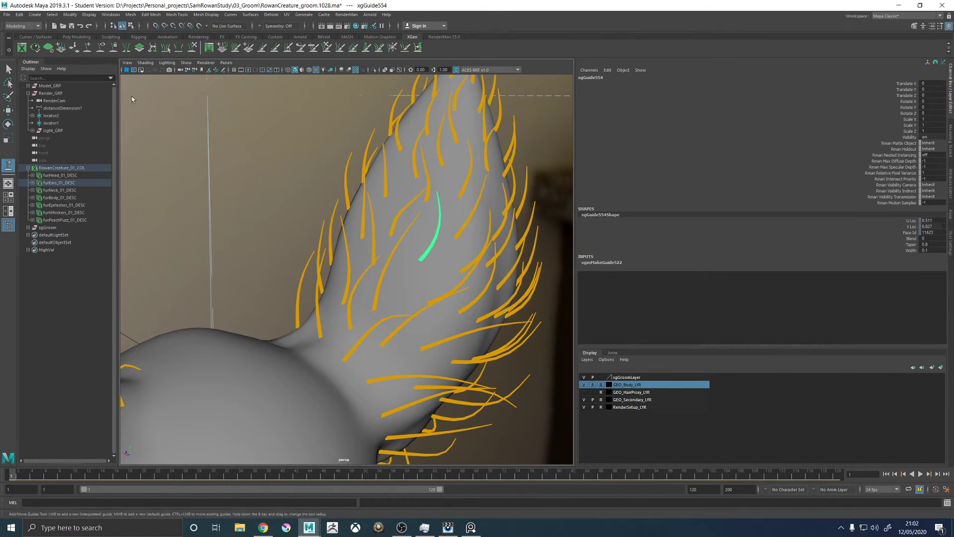
# Add a guide in the gap below the middle of the ear back and sculpt it into a curve
pyautogui.moveTo(404, 279)
pyautogui.keyDown('alt'); pyautogui.mouseDown()
pyautogui.moveTo(399, 290)
pyautogui.moveTo(235, 140)
pyautogui.mouseUp(); pyautogui.keyUp('alt')
pyautogui.click(418, 302)
pyautogui.click(198, 51)
pyautogui.keyDown('alt'); pyautogui.moveTo(495, 250); pyautogui.dragTo(348, 223); pyautogui.keyUp('alt')
pyautogui.keyDown('alt'); pyautogui.moveTo(289, 190); pyautogui.dragTo(365, 287); pyautogui.keyUp('alt')
# Scale the new mid-ear guide, sculpt its curve to follow its neighbours, and deselect it
pyautogui.press('r')
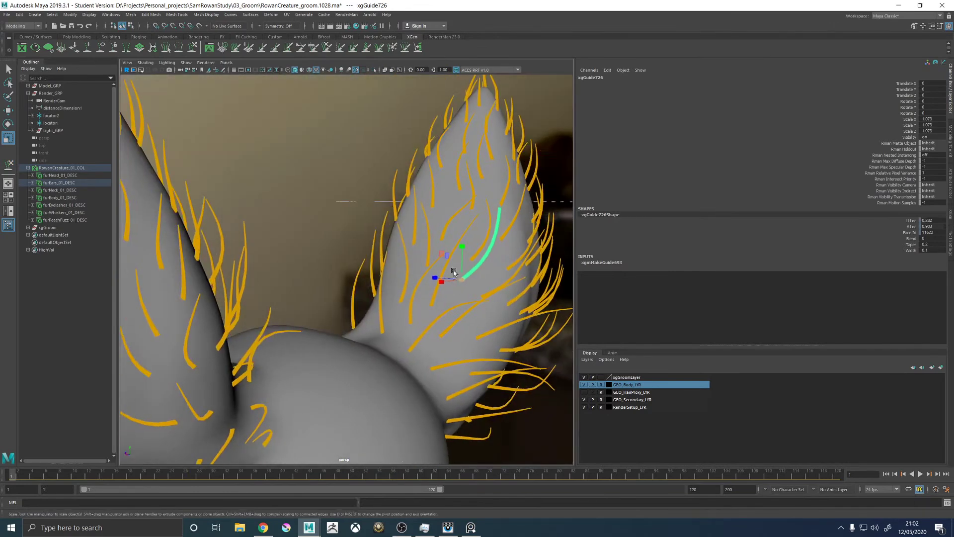
pyautogui.moveTo(445, 239)
pyautogui.keyDown('alt'); pyautogui.mouseDown()
pyautogui.moveTo(442, 252)
pyautogui.moveTo(390, 276)
pyautogui.moveTo(447, 261)
pyautogui.mouseUp(); pyautogui.keyUp('alt')
pyautogui.click(194, 50)
pyautogui.keyDown('alt'); pyautogui.moveTo(437, 197); pyautogui.dragTo(447, 174); pyautogui.keyUp('alt')
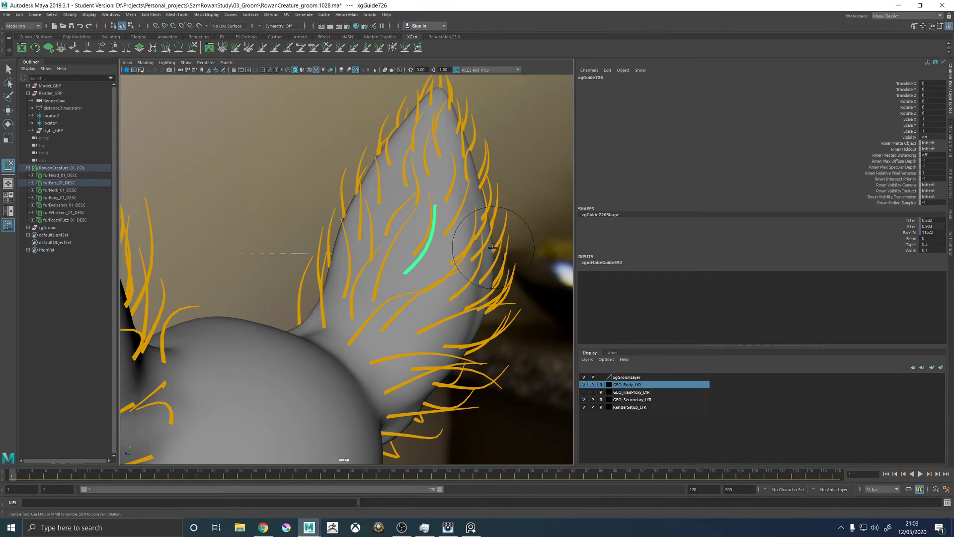
pyautogui.moveTo(427, 249)
pyautogui.keyDown('alt'); pyautogui.mouseDown()
pyautogui.moveTo(415, 276)
pyautogui.moveTo(372, 291)
pyautogui.moveTo(499, 313)
pyautogui.moveTo(441, 279)
pyautogui.moveTo(449, 279)
pyautogui.moveTo(374, 287)
pyautogui.moveTo(357, 258)
pyautogui.moveTo(383, 214)
pyautogui.moveTo(363, 233)
pyautogui.mouseUp(); pyautogui.keyUp('alt')
pyautogui.press('w')
pyautogui.keyDown('alt'); pyautogui.moveTo(312, 273); pyautogui.dragTo(420, 258); pyautogui.keyUp('alt')
pyautogui.click(494, 200)
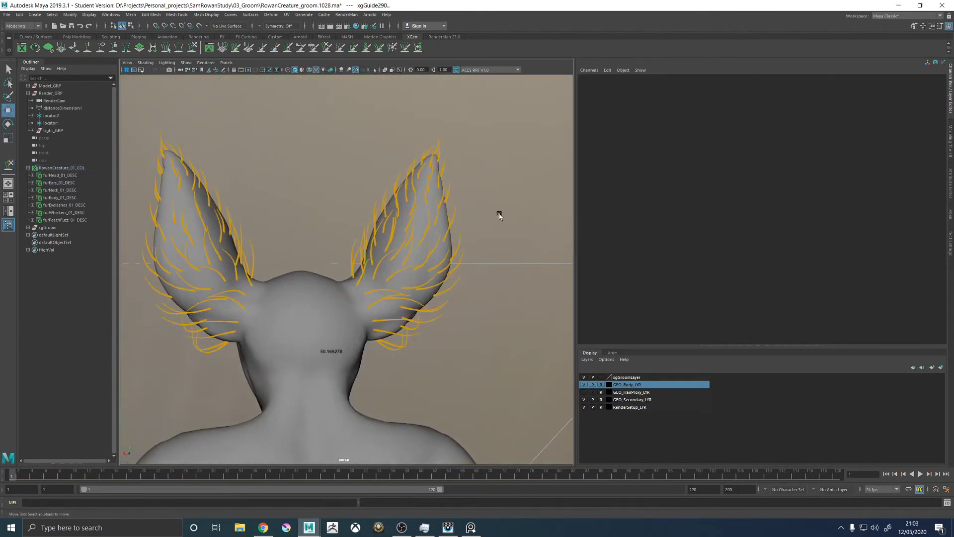
# Preview the ear fur from the front and back, toggling the guides' visibility to examine the fur's flow
pyautogui.keyDown('alt'); pyautogui.moveTo(494, 200); pyautogui.dragTo(495, 253); pyautogui.keyUp('alt')
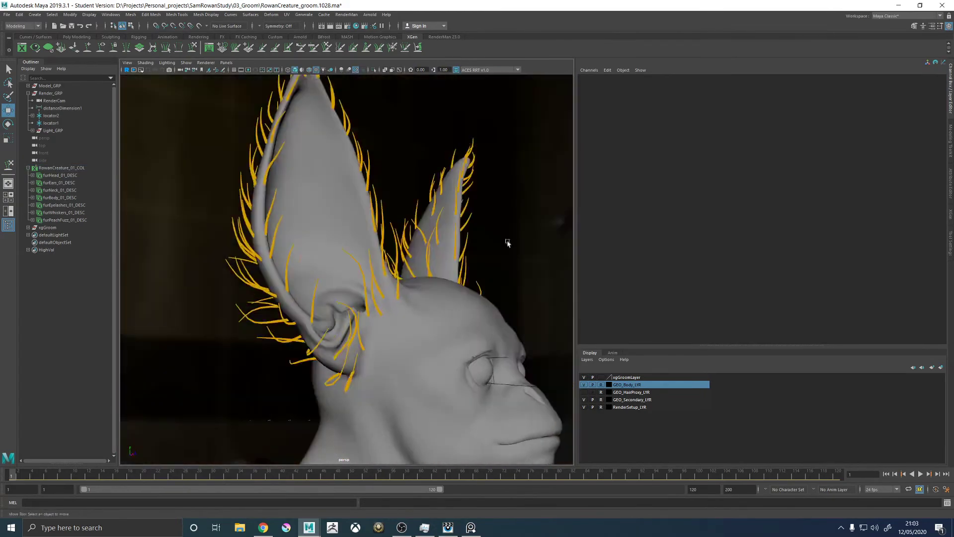
pyautogui.click(950, 207)
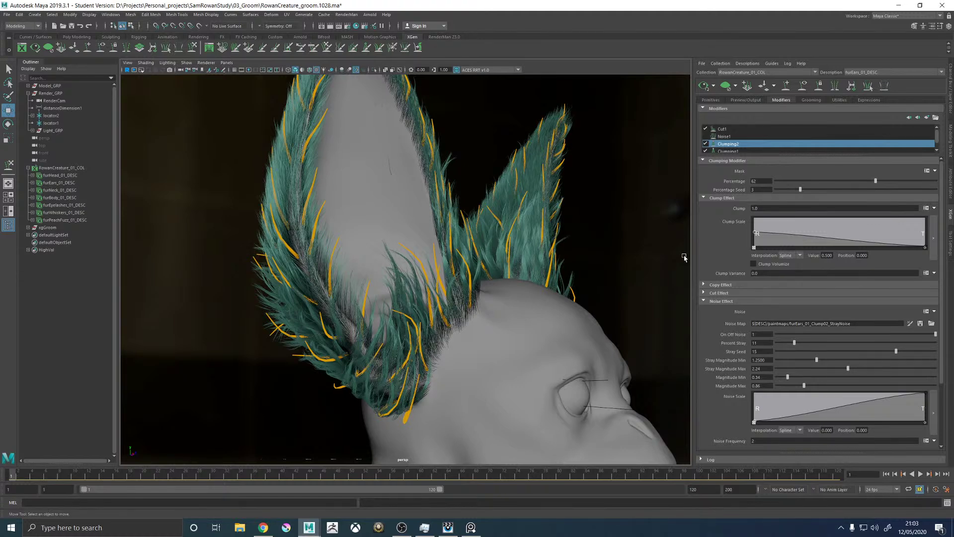
pyautogui.keyDown('alt'); pyautogui.moveTo(323, 207); pyautogui.dragTo(441, 249); pyautogui.keyUp('alt')
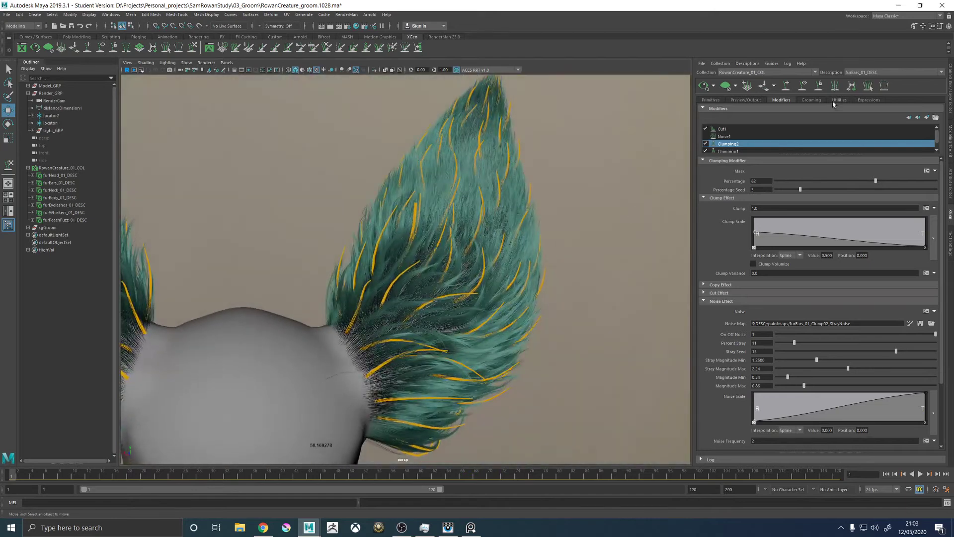
pyautogui.moveTo(572, 233)
pyautogui.keyDown('alt'); pyautogui.mouseDown()
pyautogui.moveTo(599, 241)
pyautogui.moveTo(582, 242)
pyautogui.mouseUp(); pyautogui.keyUp('alt')
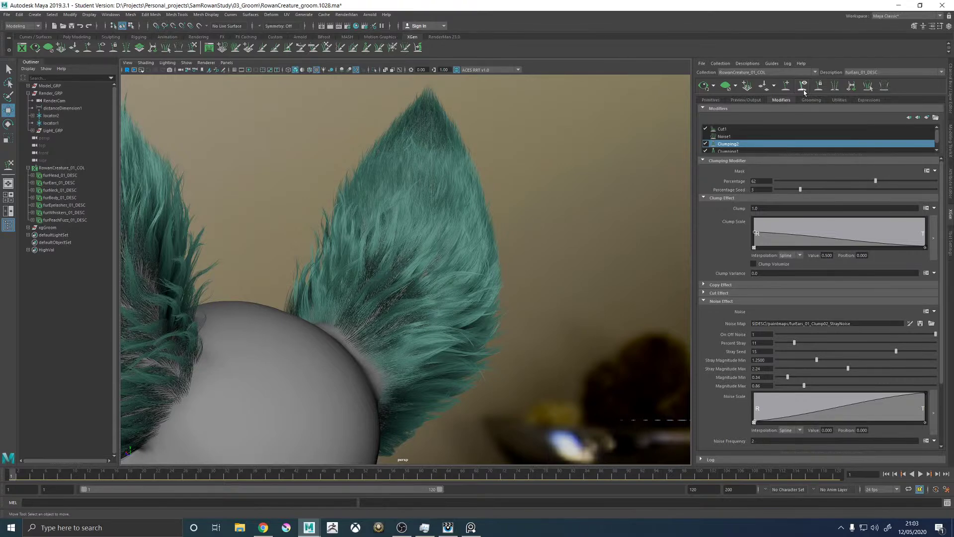
pyautogui.click(803, 90)
pyautogui.keyDown('alt'); pyautogui.moveTo(599, 144); pyautogui.dragTo(522, 196); pyautogui.keyUp('alt')
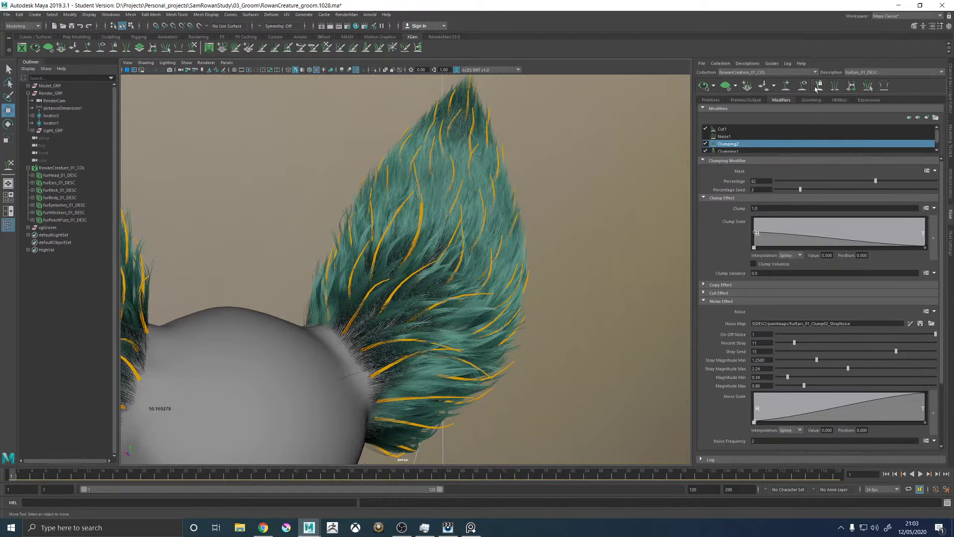
pyautogui.click(803, 86)
pyautogui.keyDown('alt'); pyautogui.moveTo(568, 239); pyautogui.dragTo(587, 297, button='right'); pyautogui.keyUp('alt')
# Save the scene with the refined ear guides
pyautogui.hotkey('ctrl', 's')
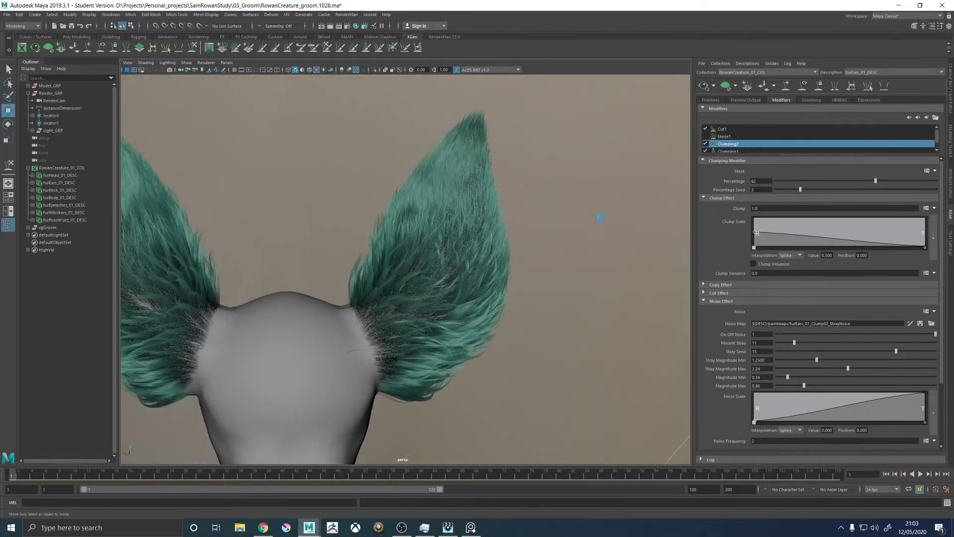
pyautogui.click(461, 267)
pyautogui.press('w')
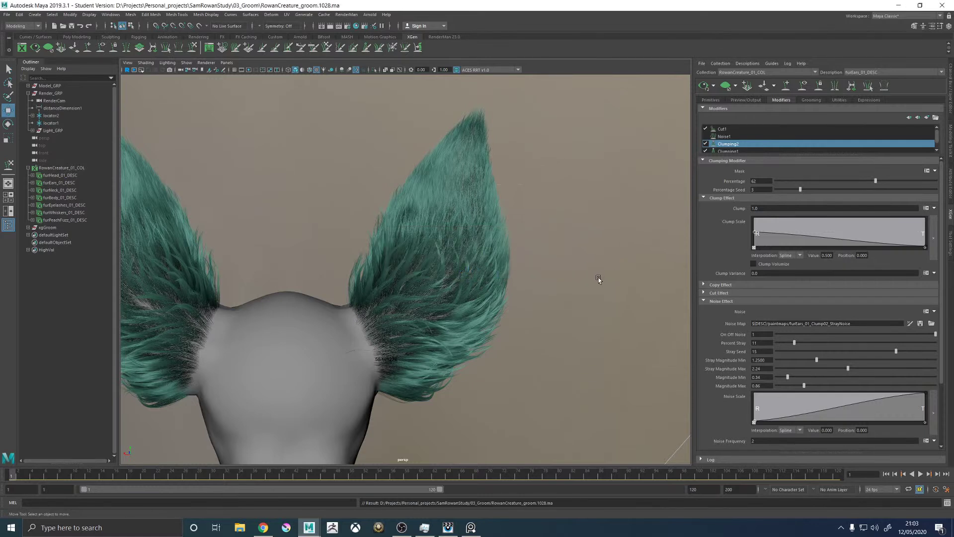
# Save the groom scene while checking the ear fur from behind
pyautogui.press('alt')
pyautogui.hotkey('ctrl', 's')
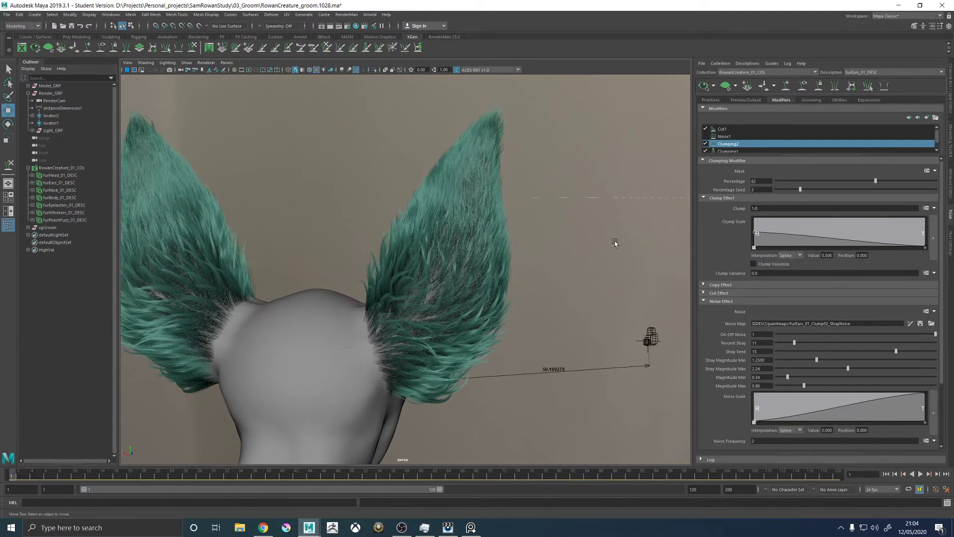
pyautogui.click(461, 270)
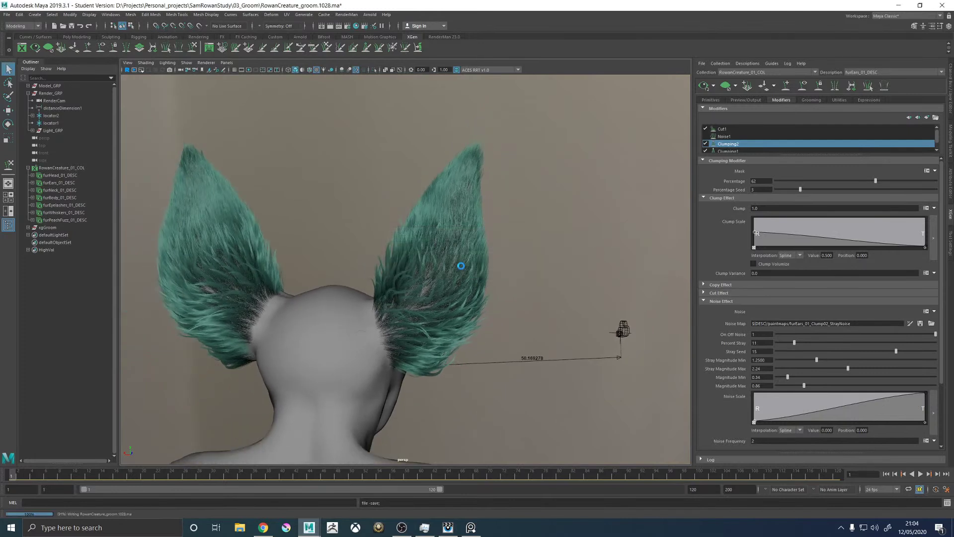
pyautogui.press('w')
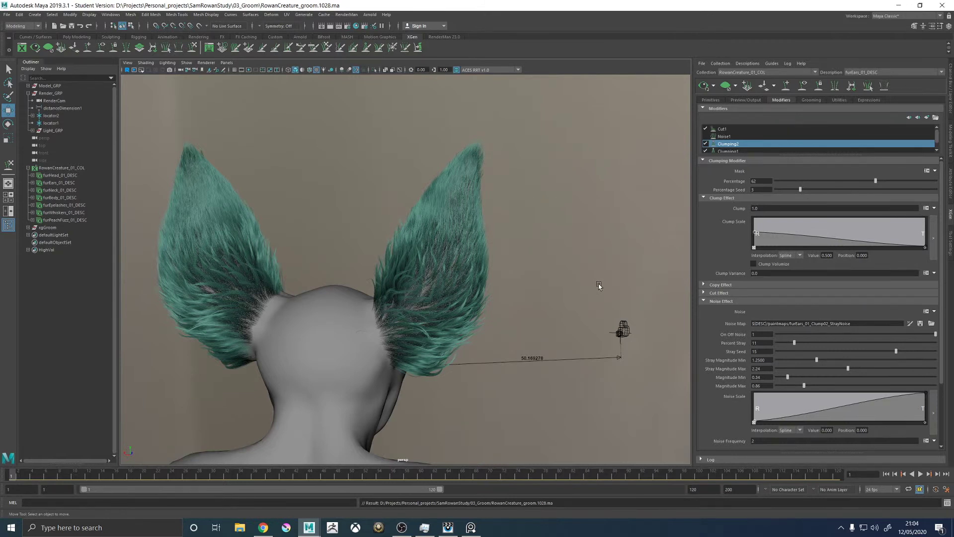
pyautogui.scroll(5, 395, 287)
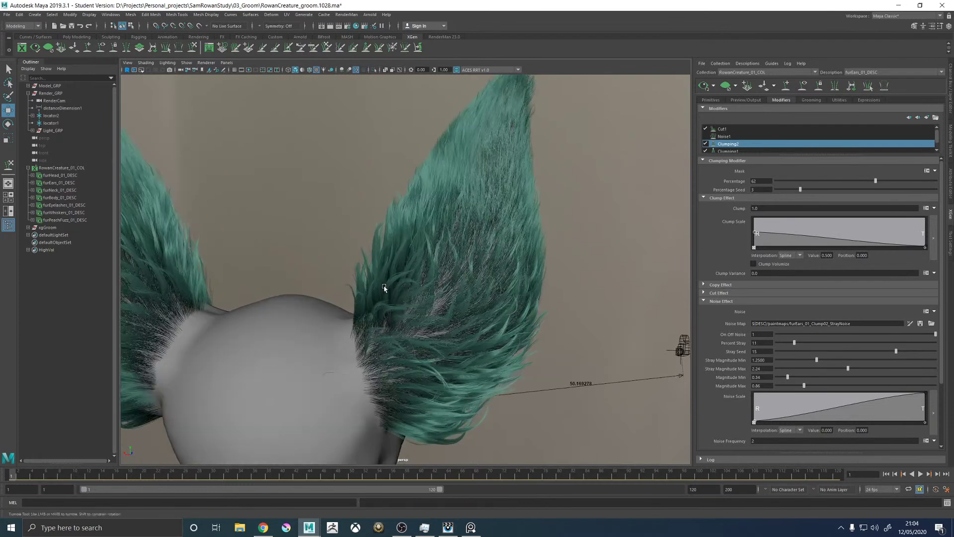
pyautogui.press('q')
pyautogui.hotkey('ctrl', 's')
pyautogui.click(460, 272)
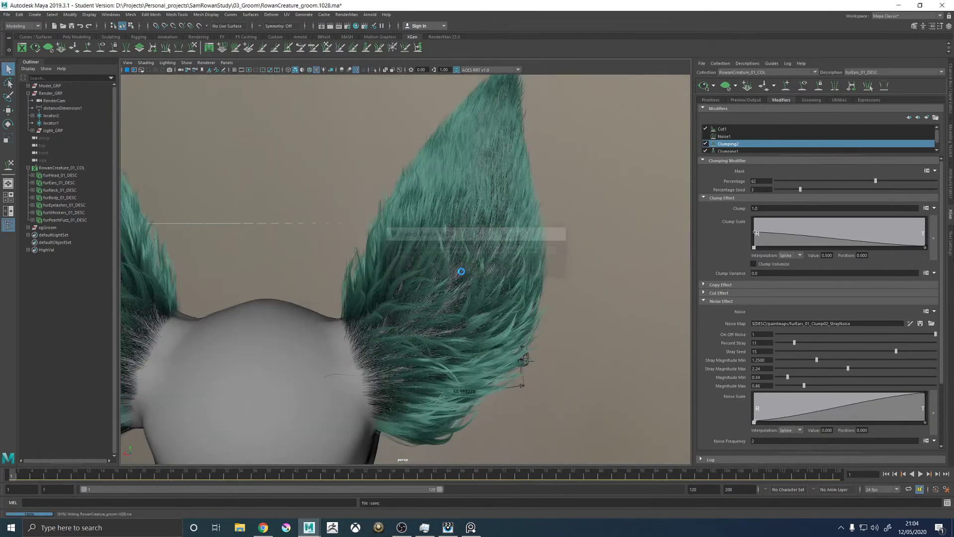
pyautogui.press('w')
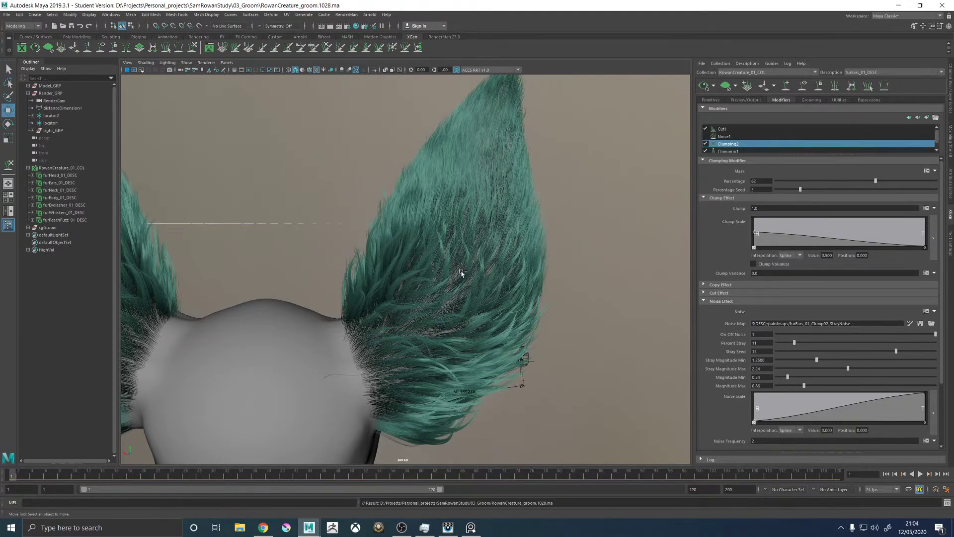
# Examine the clumping and flow of the fur on the back of the ear from several angles and close up
pyautogui.keyDown('alt'); pyautogui.moveTo(442, 187); pyautogui.dragTo(422, 203); pyautogui.keyUp('alt')
pyautogui.keyDown('alt'); pyautogui.moveTo(578, 298); pyautogui.dragTo(595, 242); pyautogui.keyUp('alt')
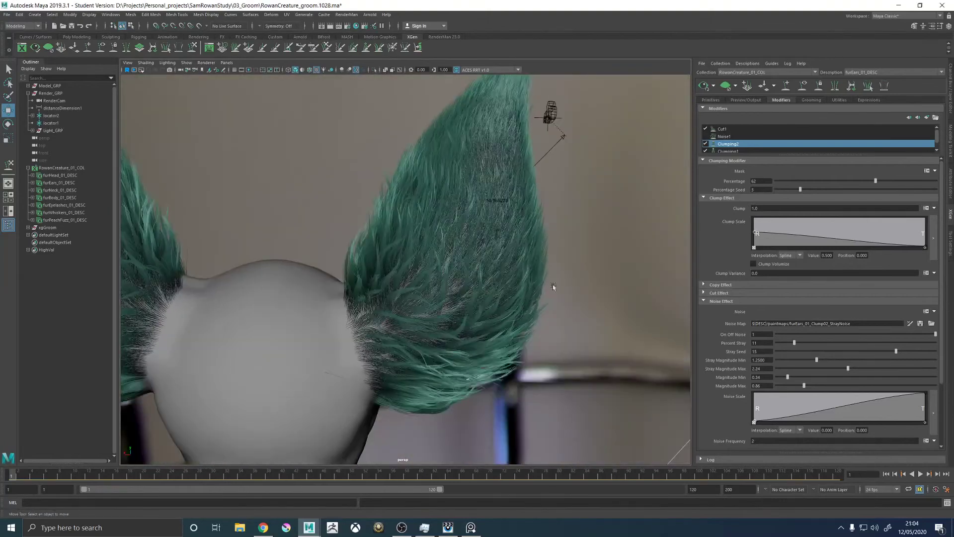
pyautogui.keyDown('alt'); pyautogui.moveTo(412, 357); pyautogui.dragTo(445, 343); pyautogui.keyUp('alt')
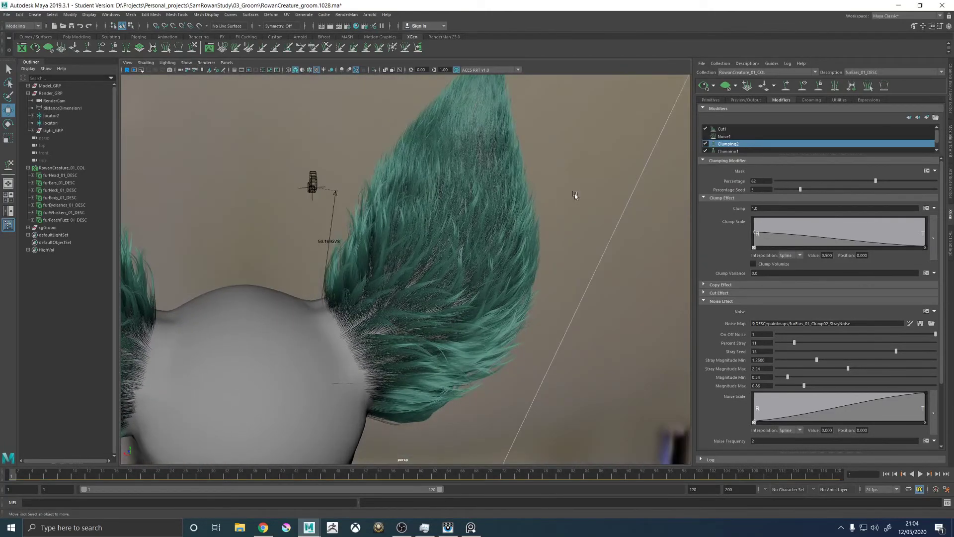
pyautogui.click(734, 150)
pyautogui.click(730, 136)
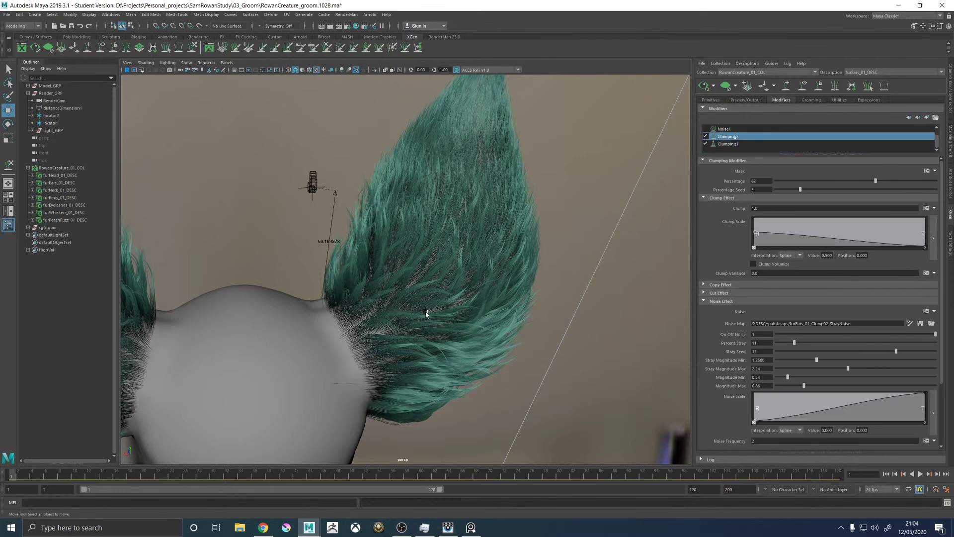
pyautogui.keyDown('alt'); pyautogui.moveTo(516, 329); pyautogui.dragTo(495, 310); pyautogui.keyUp('alt')
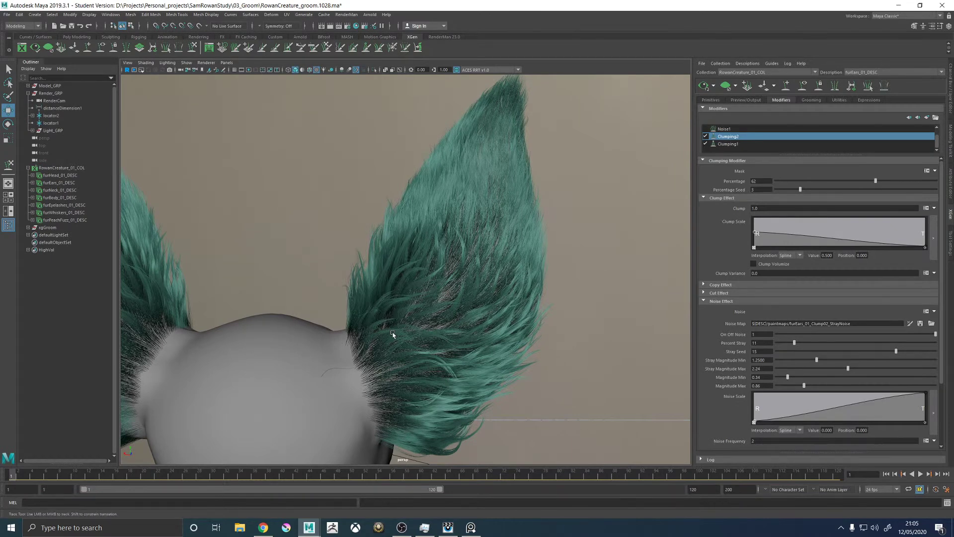
pyautogui.keyDown('alt'); pyautogui.moveTo(390, 330); pyautogui.dragTo(372, 341); pyautogui.keyUp('alt')
pyautogui.scroll(3, 417, 332)
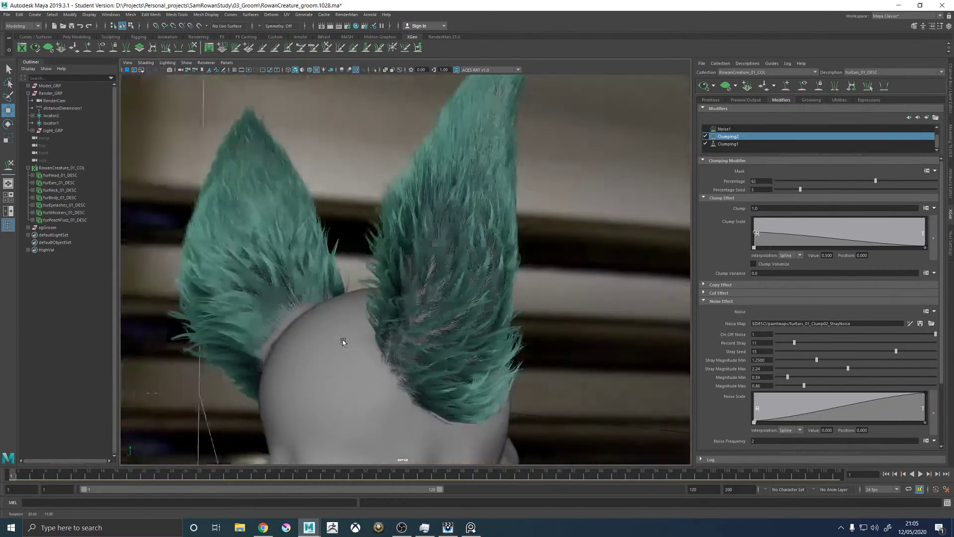
pyautogui.scroll(3, 400, 269)
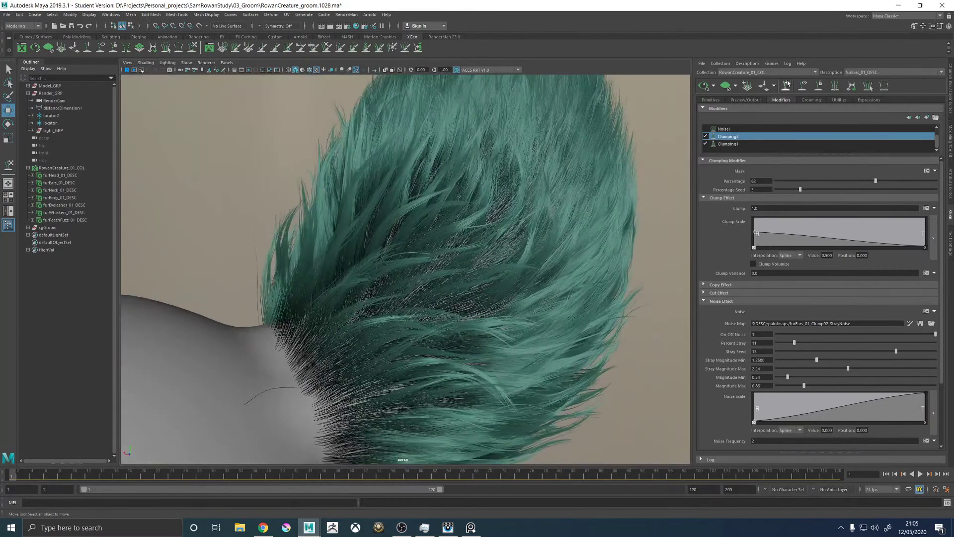
# Show the ear guides over the fur, select a guide on the lower ear back to inspect its direction, and hide the guides
pyautogui.click(724, 86)
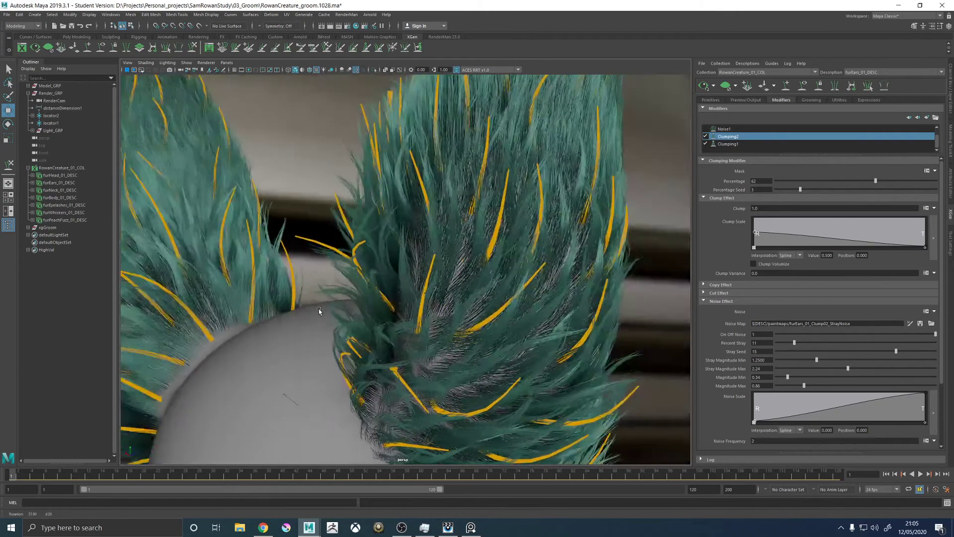
pyautogui.keyDown('alt'); pyautogui.moveTo(342, 282); pyautogui.dragTo(550, 336); pyautogui.keyUp('alt')
pyautogui.click(549, 280)
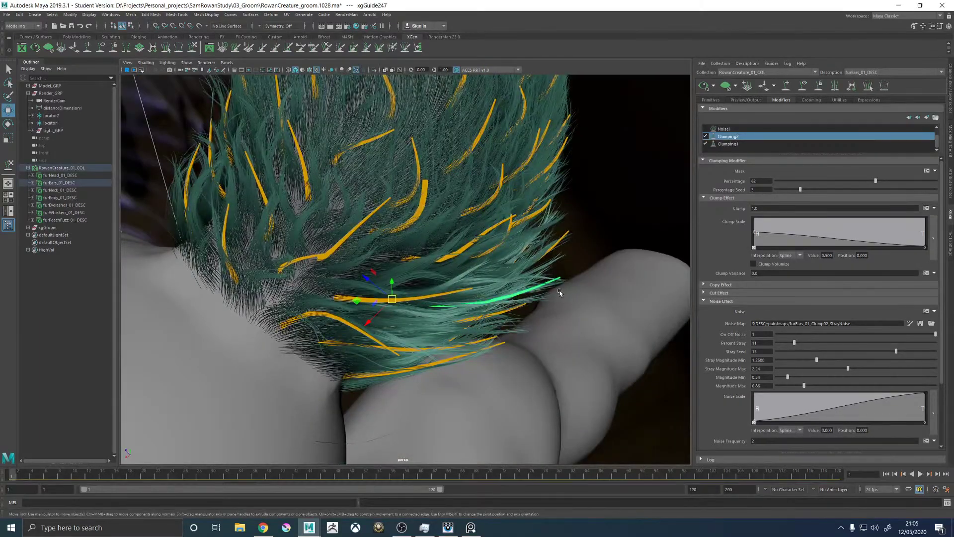
pyautogui.keyDown('alt'); pyautogui.moveTo(516, 341); pyautogui.dragTo(387, 318); pyautogui.keyUp('alt')
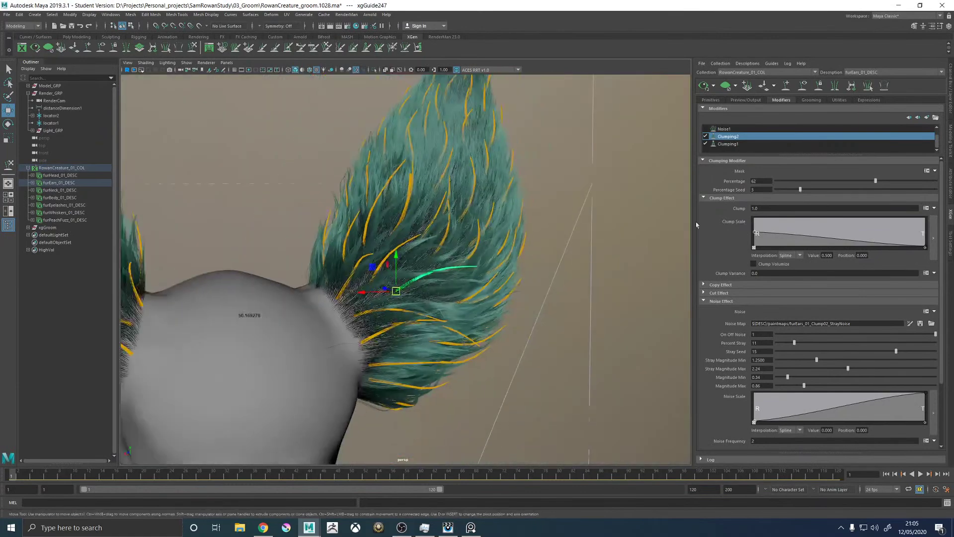
pyautogui.click(570, 277)
pyautogui.keyDown('alt'); pyautogui.moveTo(571, 277); pyautogui.dragTo(519, 253); pyautogui.keyUp('alt')
pyautogui.scroll(1, 733, 145)
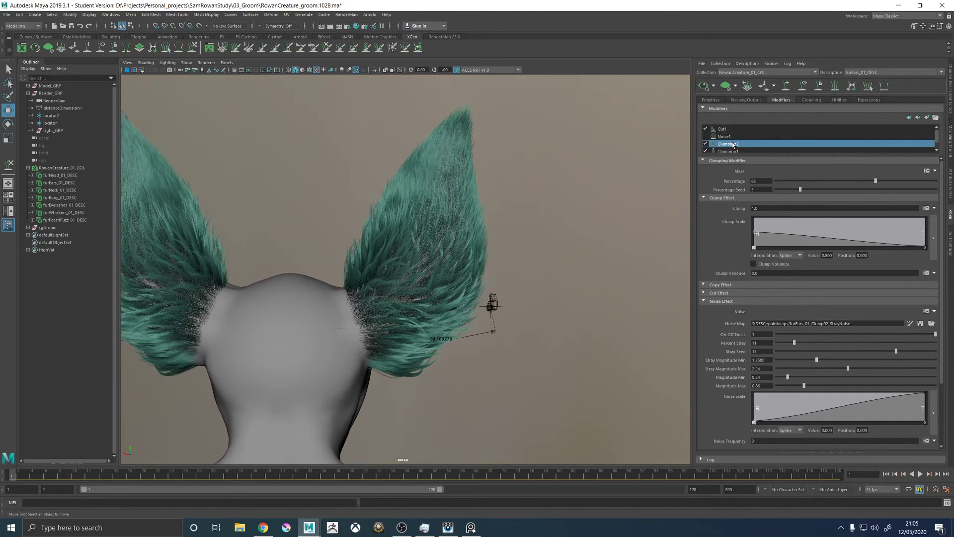
# Enable the Noise1 modifier on the ear fur
pyautogui.keyDown('alt'); pyautogui.moveTo(400, 279); pyautogui.dragTo(496, 273); pyautogui.keyUp('alt')
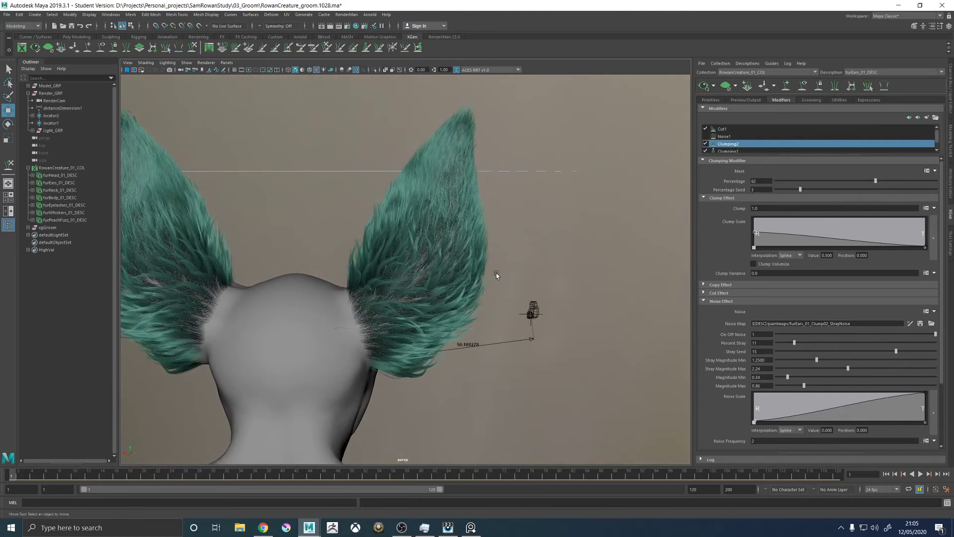
pyautogui.keyDown('alt'); pyautogui.moveTo(412, 308); pyautogui.dragTo(400, 273); pyautogui.keyUp('alt')
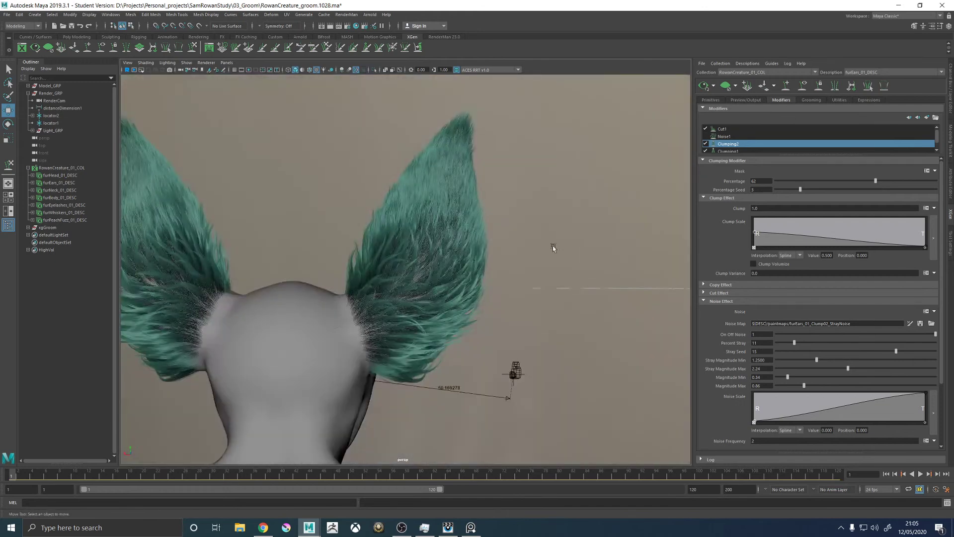
pyautogui.keyDown('alt'); pyautogui.moveTo(366, 273); pyautogui.dragTo(532, 316, button='right'); pyautogui.keyUp('alt')
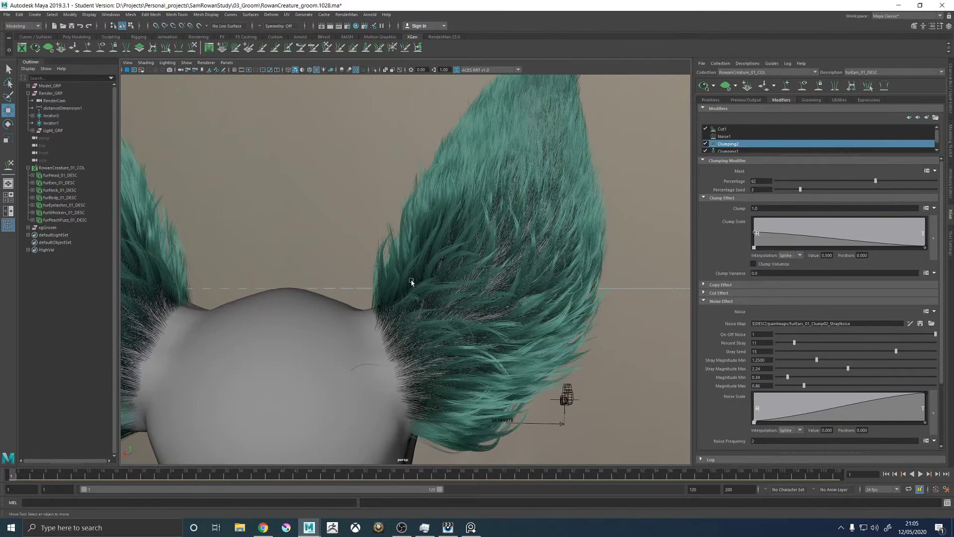
pyautogui.keyDown('alt'); pyautogui.moveTo(590, 282); pyautogui.dragTo(527, 281, button='right'); pyautogui.keyUp('alt')
pyautogui.click(716, 138)
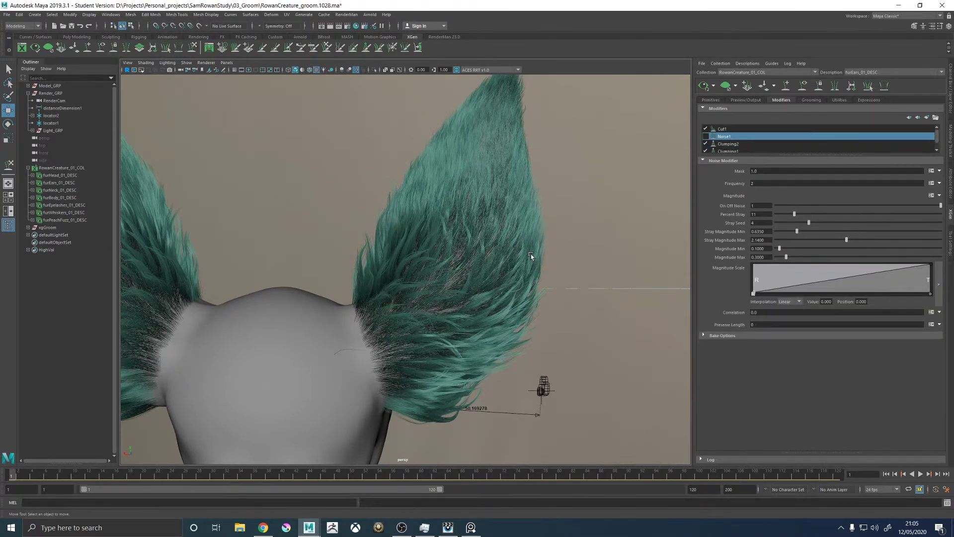
pyautogui.keyDown('alt'); pyautogui.moveTo(521, 230); pyautogui.dragTo(556, 303); pyautogui.keyUp('alt')
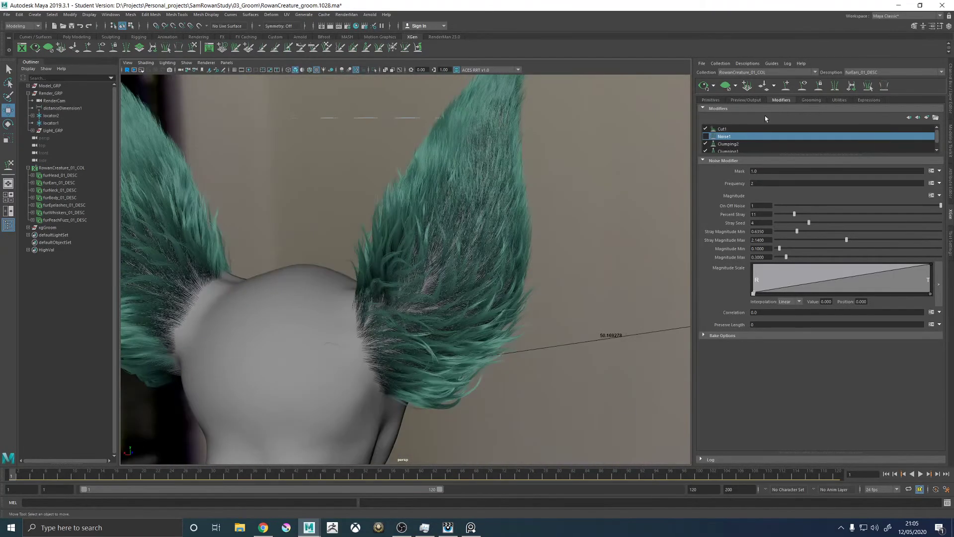
pyautogui.click(706, 136)
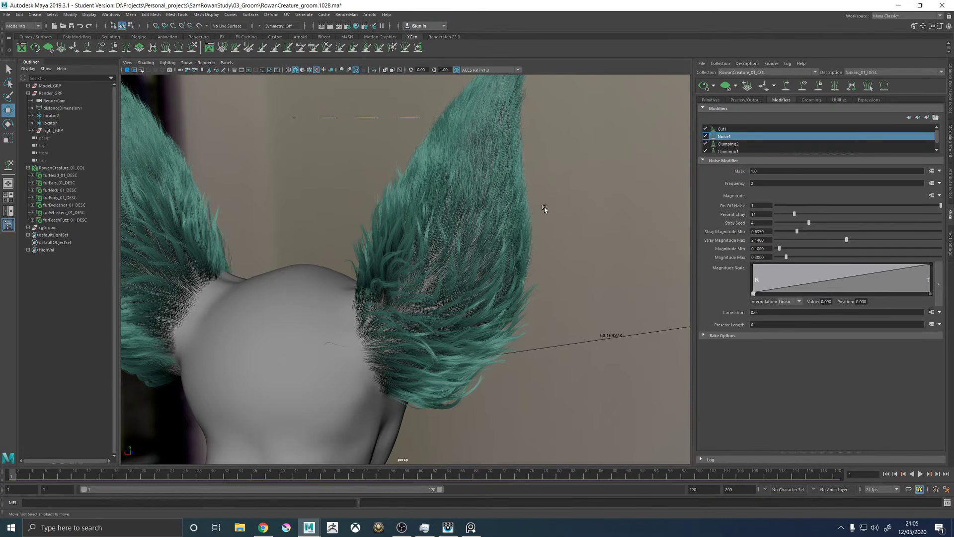
# Toggle the Noise1 modifier off and on to compare the ear fur with and without it, leaving it enabled
pyautogui.keyDown('alt'); pyautogui.moveTo(535, 231); pyautogui.dragTo(576, 215); pyautogui.keyUp('alt')
pyautogui.scroll(3, 576, 214)
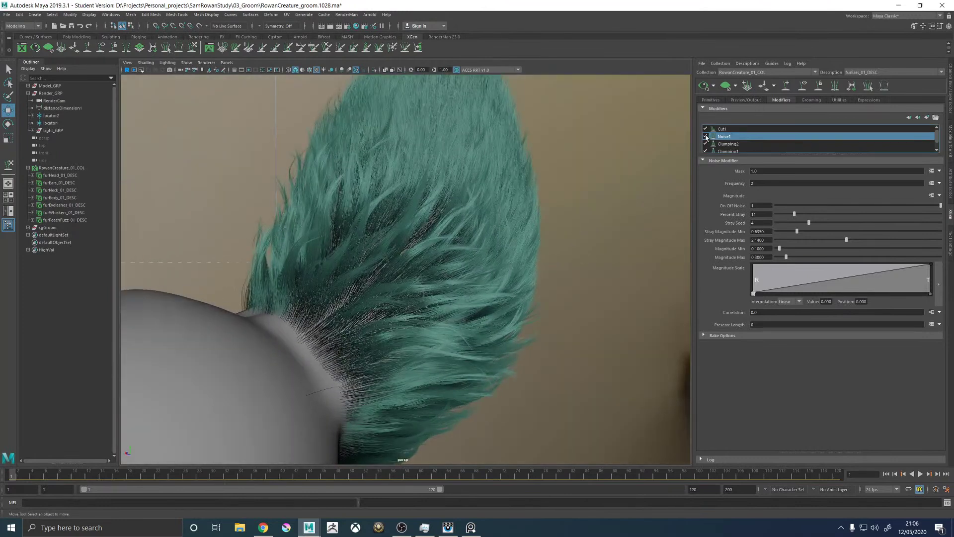
pyautogui.click(706, 136)
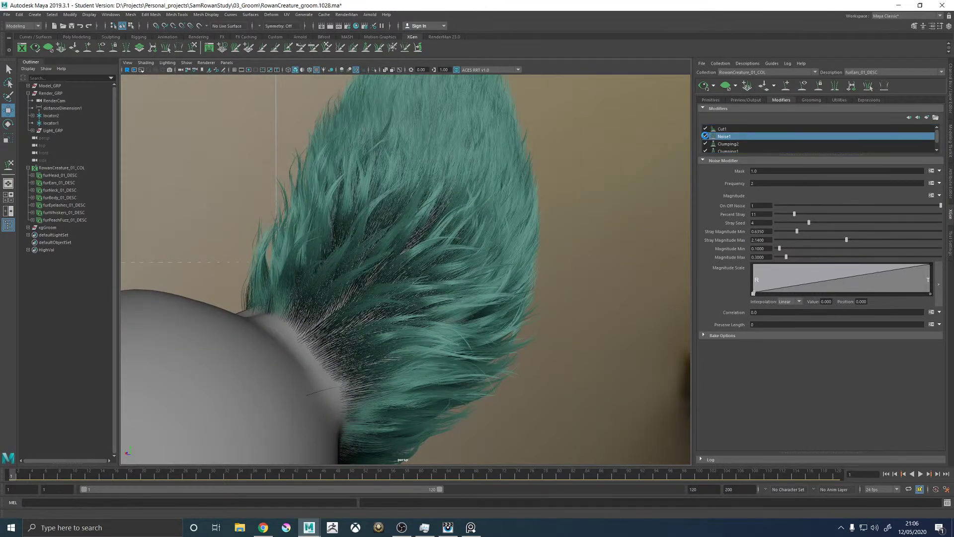
pyautogui.click(706, 136)
pyautogui.keyDown('alt'); pyautogui.moveTo(621, 168); pyautogui.dragTo(646, 164); pyautogui.keyUp('alt')
pyautogui.click(705, 136)
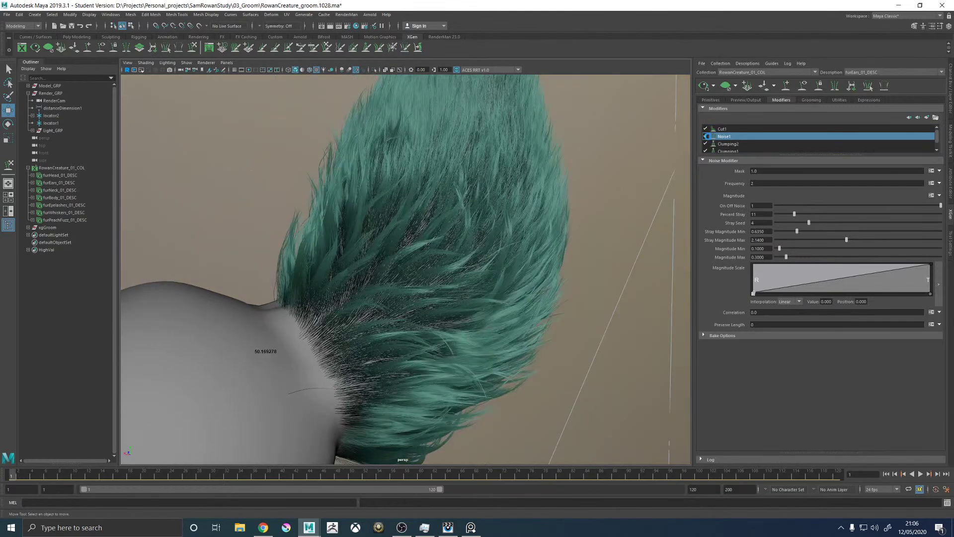
pyautogui.keyDown('alt'); pyautogui.moveTo(557, 219); pyautogui.dragTo(621, 224); pyautogui.keyUp('alt')
pyautogui.click(705, 136)
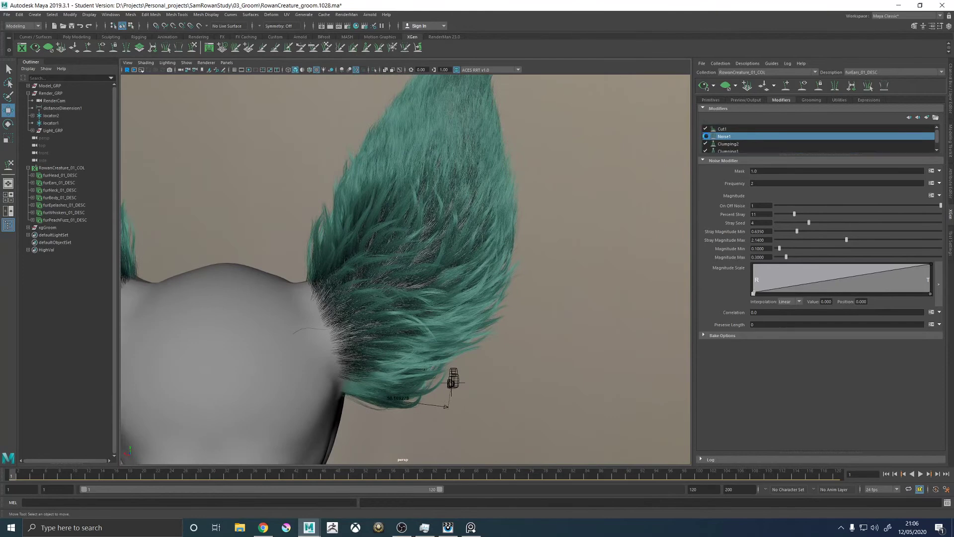
pyautogui.keyDown('alt'); pyautogui.moveTo(524, 240); pyautogui.dragTo(499, 270); pyautogui.keyUp('alt')
pyautogui.scroll(3, 499, 269)
pyautogui.click(706, 135)
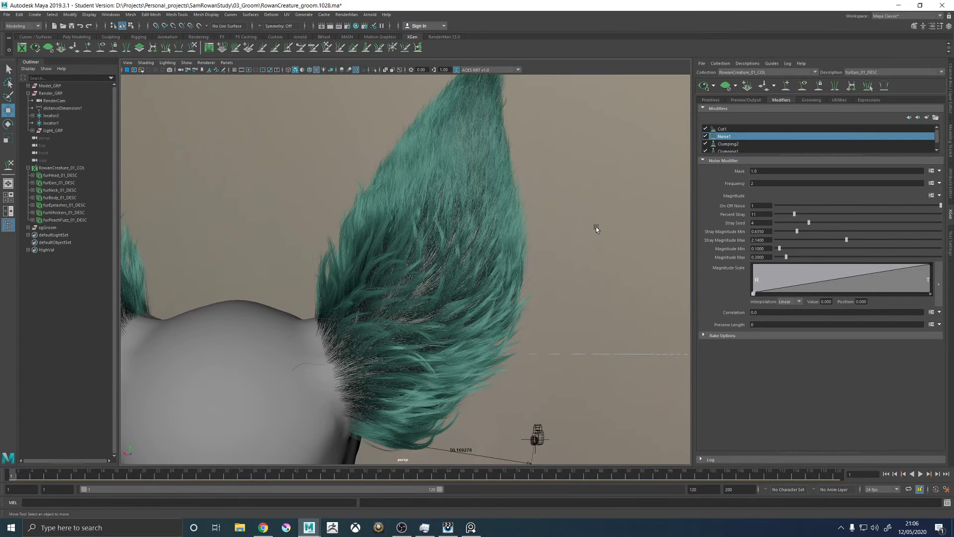
# Check the ears from the front and save the scene with Noise1 enabled
pyautogui.keyDown('alt'); pyautogui.moveTo(339, 196); pyautogui.dragTo(374, 135); pyautogui.keyUp('alt')
pyautogui.keyDown('alt'); pyautogui.moveTo(374, 135); pyautogui.dragTo(550, 270, button='right'); pyautogui.keyUp('alt')
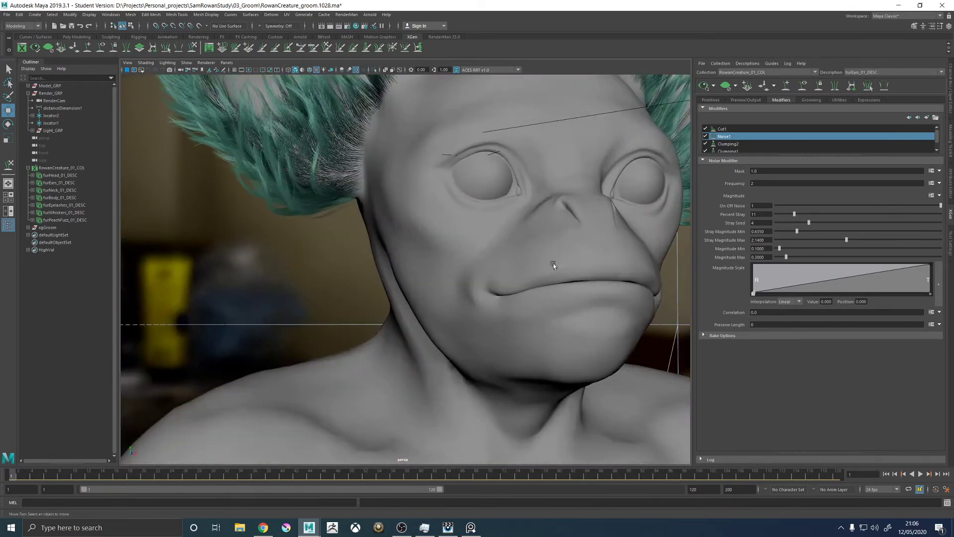
pyautogui.keyDown('alt'); pyautogui.moveTo(497, 187); pyautogui.dragTo(547, 332, button='right'); pyautogui.keyUp('alt')
pyautogui.keyDown('alt'); pyautogui.moveTo(547, 332); pyautogui.dragTo(430, 213); pyautogui.keyUp('alt')
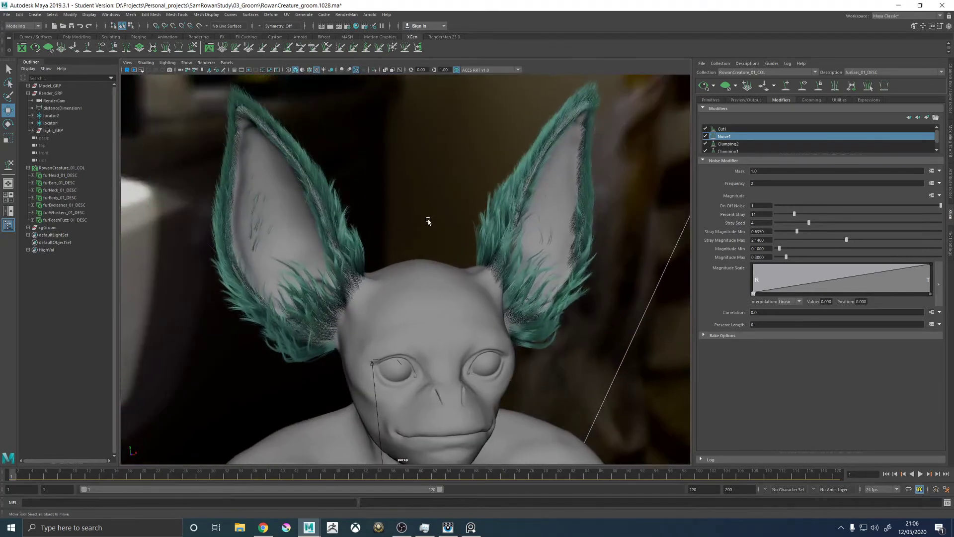
pyautogui.hotkey('ctrl', 's')
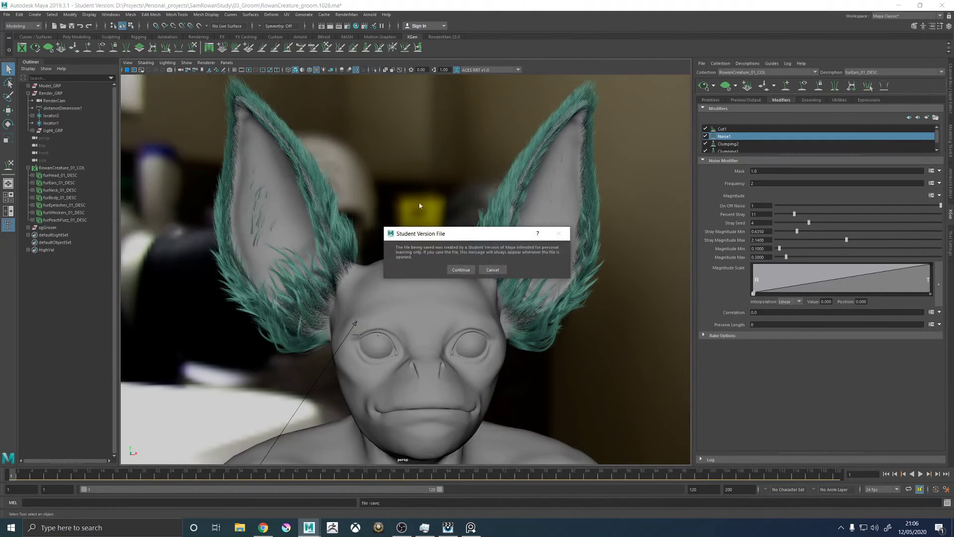
pyautogui.click(456, 271)
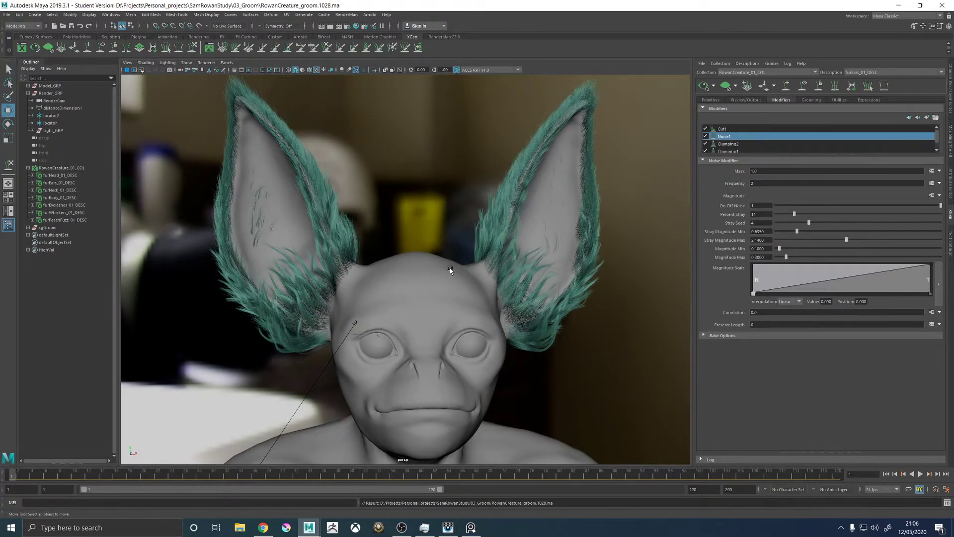
pyautogui.press('w')
# Display the wireframe over the shaded model and examine the mesh of the creature's face, neck and chest
pyautogui.keyDown('alt'); pyautogui.moveTo(449, 267); pyautogui.dragTo(568, 242); pyautogui.keyUp('alt')
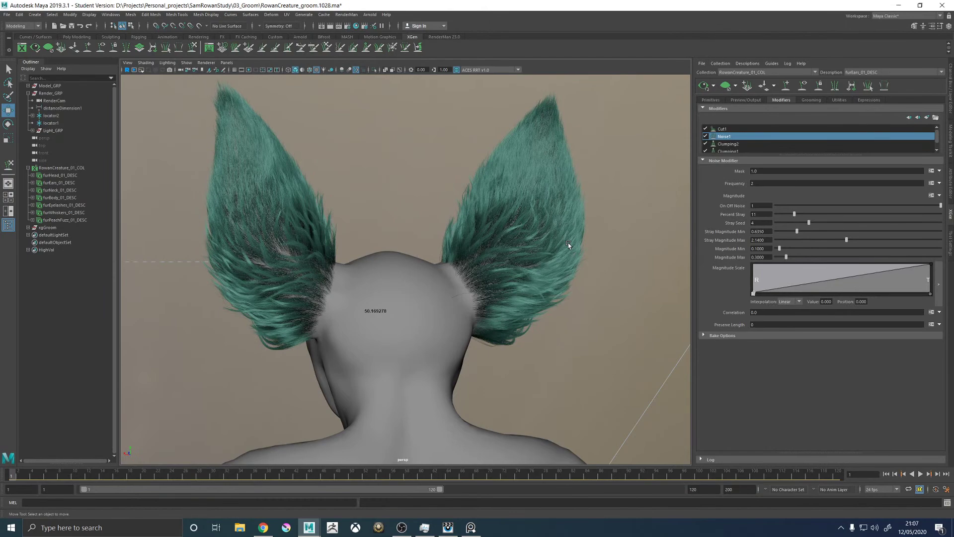
pyautogui.keyDown('alt'); pyautogui.moveTo(247, 183); pyautogui.dragTo(388, 175); pyautogui.keyUp('alt')
pyautogui.click(309, 69)
pyautogui.moveTo(358, 233)
pyautogui.keyDown('alt'); pyautogui.mouseDown(button='right')
pyautogui.moveTo(397, 280)
pyautogui.moveTo(397, 329)
pyautogui.mouseUp(button='right'); pyautogui.keyUp('alt')
pyautogui.keyDown('alt'); pyautogui.moveTo(396, 329); pyautogui.dragTo(396, 266); pyautogui.keyUp('alt')
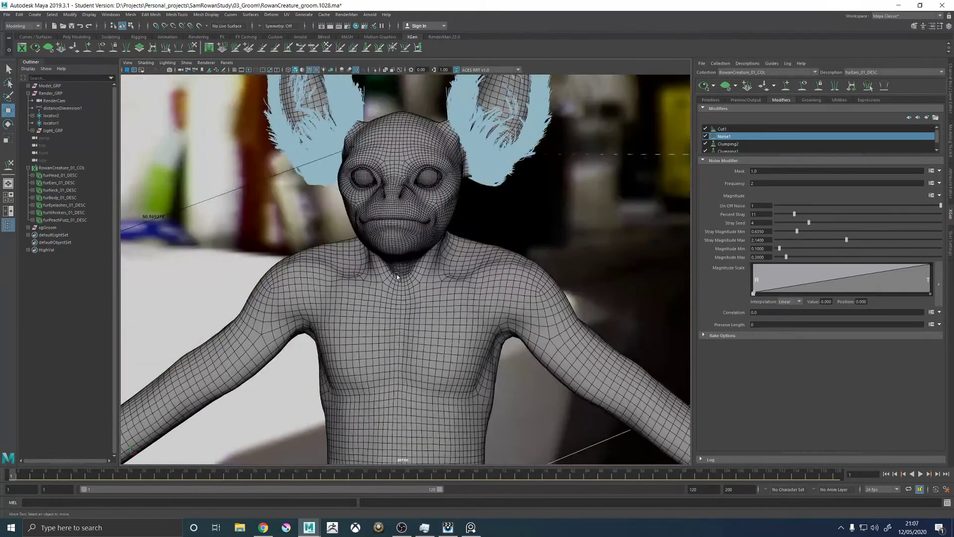
pyautogui.scroll(3, 549, 293)
pyautogui.scroll(-10, 550, 306)
pyautogui.keyDown('alt'); pyautogui.moveTo(252, 216); pyautogui.dragTo(438, 137, button='right'); pyautogui.keyUp('alt')
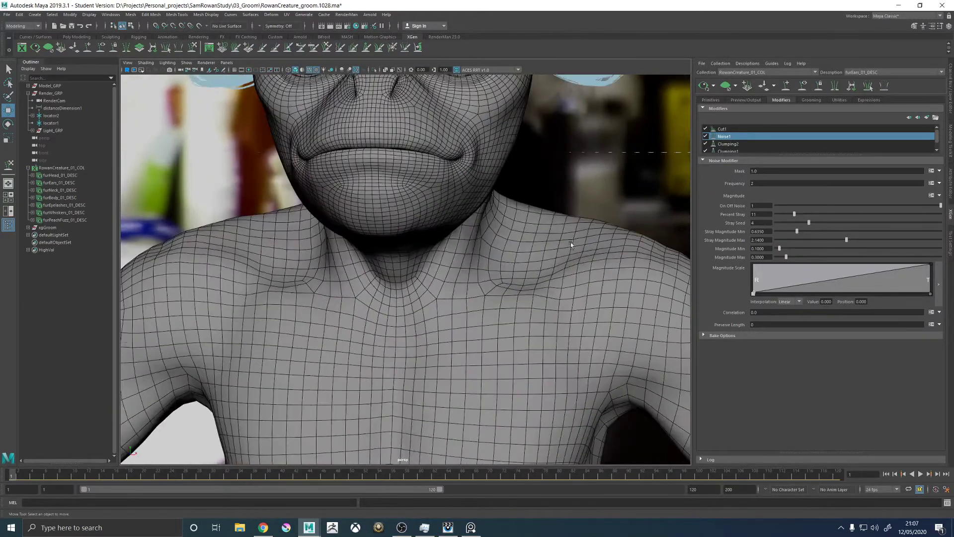
pyautogui.keyDown('alt'); pyautogui.moveTo(437, 137); pyautogui.dragTo(441, 244, button='middle'); pyautogui.keyUp('alt')
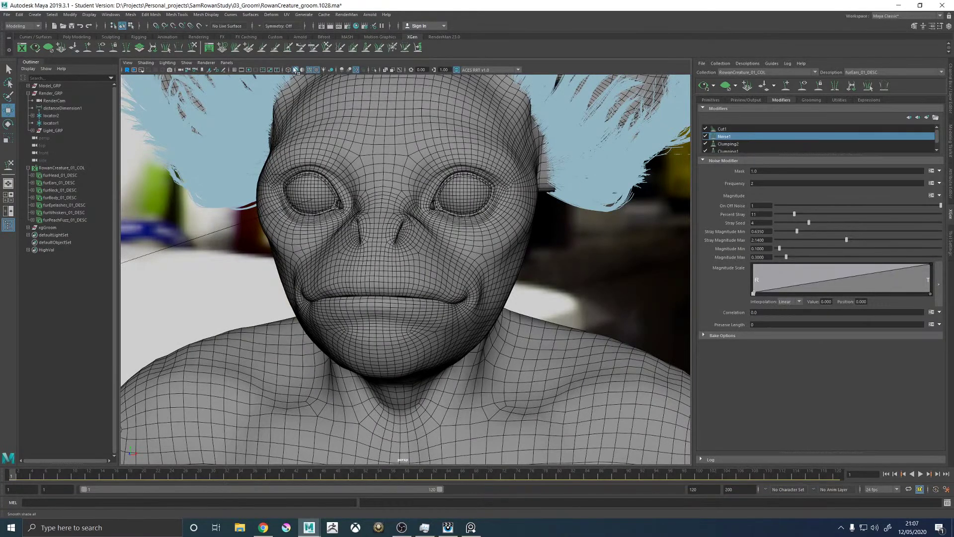
# Turn off the wireframe overlay and check the furred ears and head from the front
pyautogui.click(308, 71)
pyautogui.moveTo(374, 175)
pyautogui.keyDown('alt'); pyautogui.mouseDown()
pyautogui.moveTo(497, 277)
pyautogui.moveTo(416, 276)
pyautogui.mouseUp(); pyautogui.keyUp('alt')
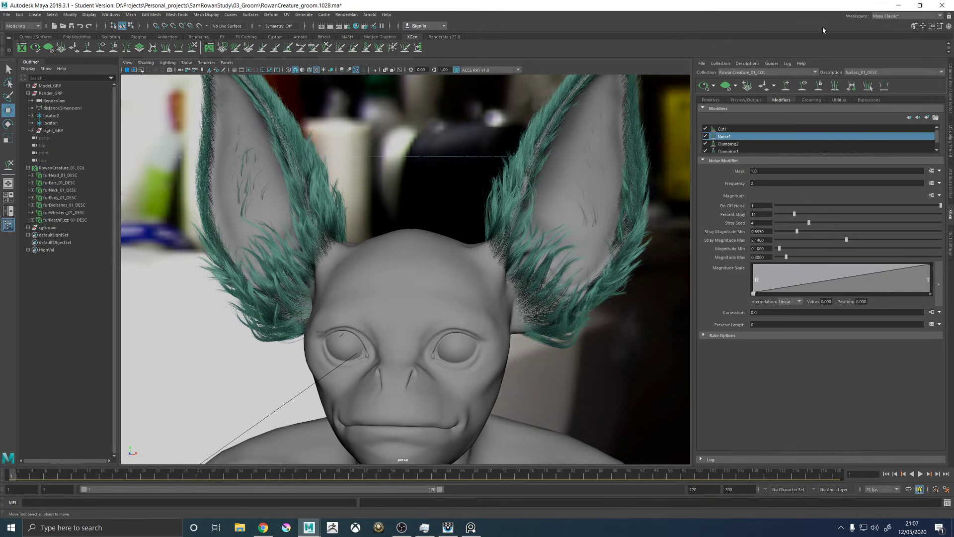
# Try adding a Collision modifier to the ear fur, and delete it from the modifier stack
pyautogui.click(926, 118)
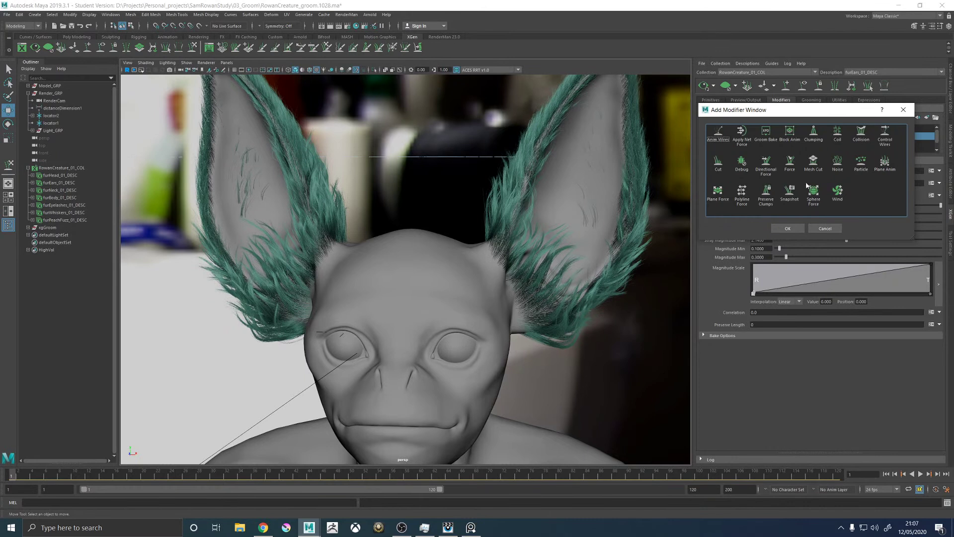
pyautogui.click(861, 132)
pyautogui.click(788, 228)
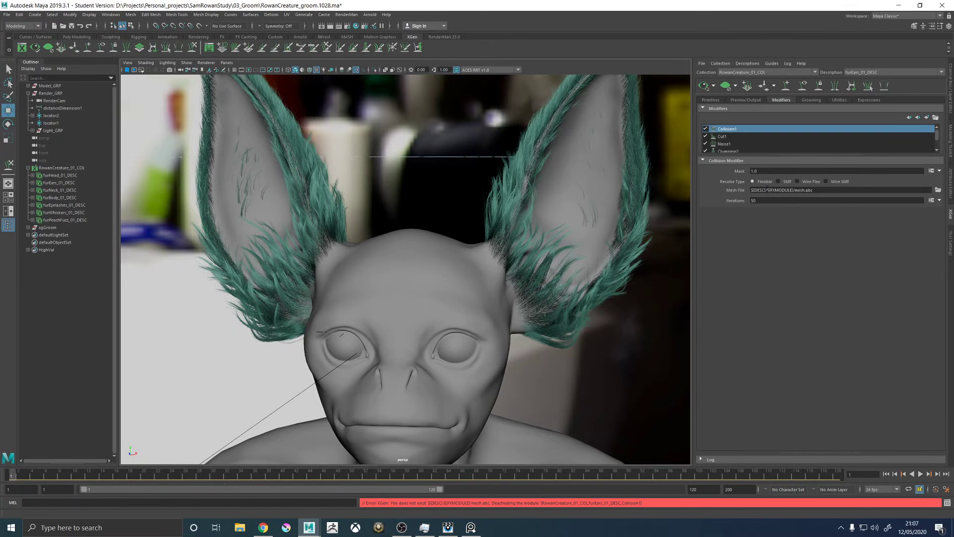
pyautogui.rightClick(722, 133)
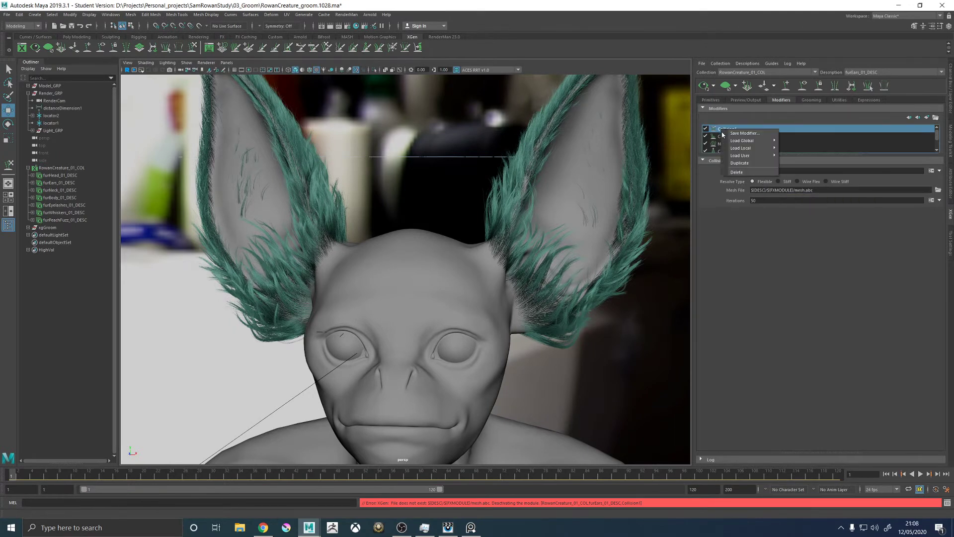
pyautogui.click(736, 172)
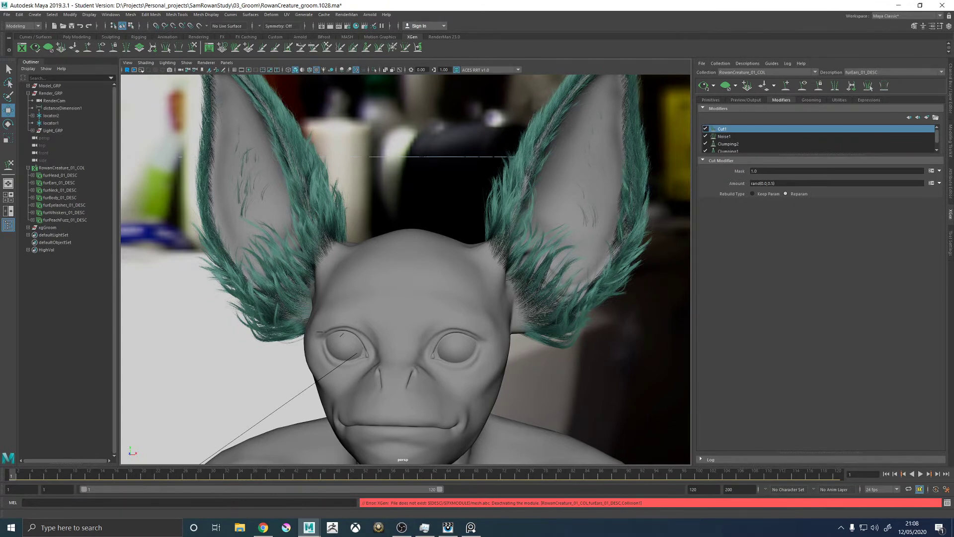
# Examine the ear fur from behind, close up at the ear tip, and from the front and side
pyautogui.keyDown('alt'); pyautogui.moveTo(375, 159); pyautogui.dragTo(403, 232); pyautogui.keyUp('alt')
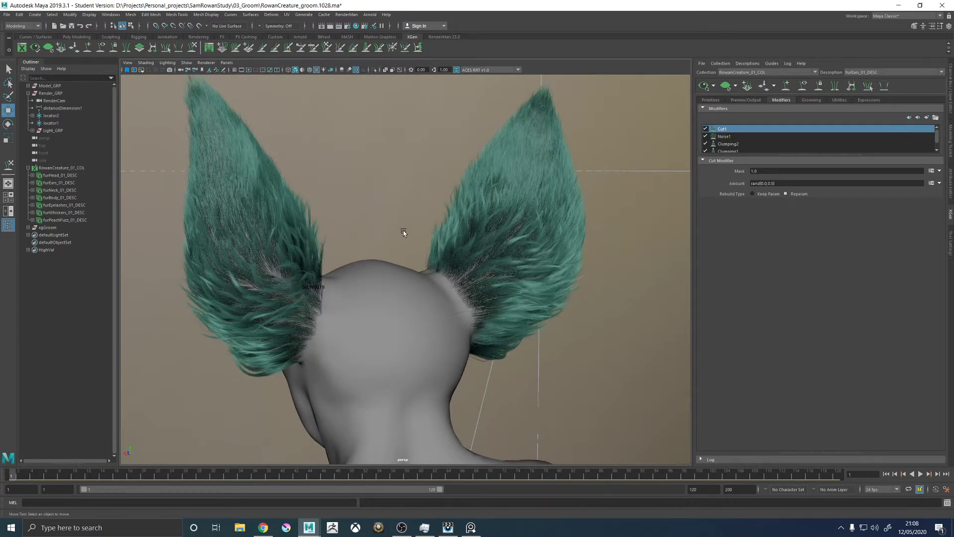
pyautogui.keyDown('alt'); pyautogui.moveTo(441, 221); pyautogui.dragTo(411, 242, button='right'); pyautogui.keyUp('alt')
pyautogui.moveTo(411, 242)
pyautogui.keyDown('alt'); pyautogui.mouseDown()
pyautogui.moveTo(513, 241)
pyautogui.moveTo(394, 247)
pyautogui.moveTo(470, 230)
pyautogui.moveTo(420, 243)
pyautogui.mouseUp(); pyautogui.keyUp('alt')
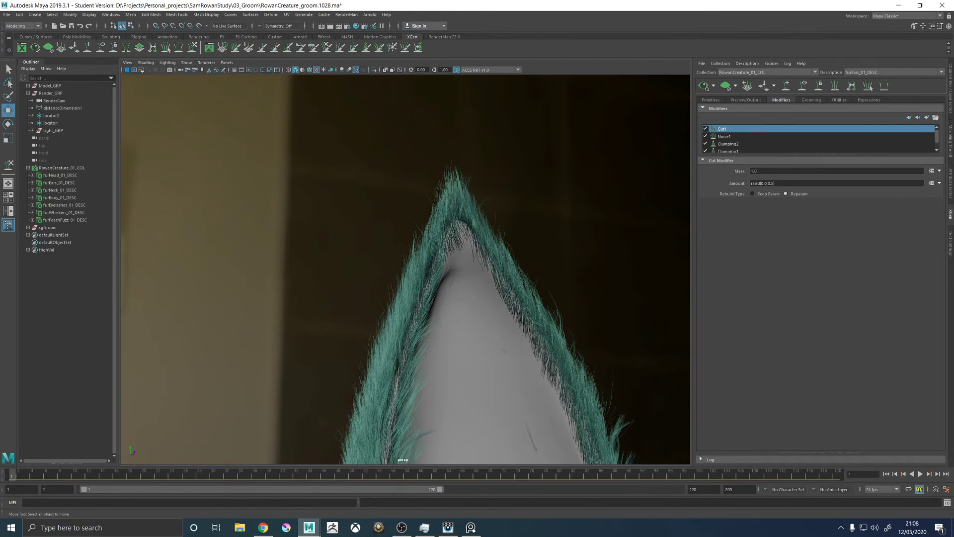
pyautogui.click(263, 527)
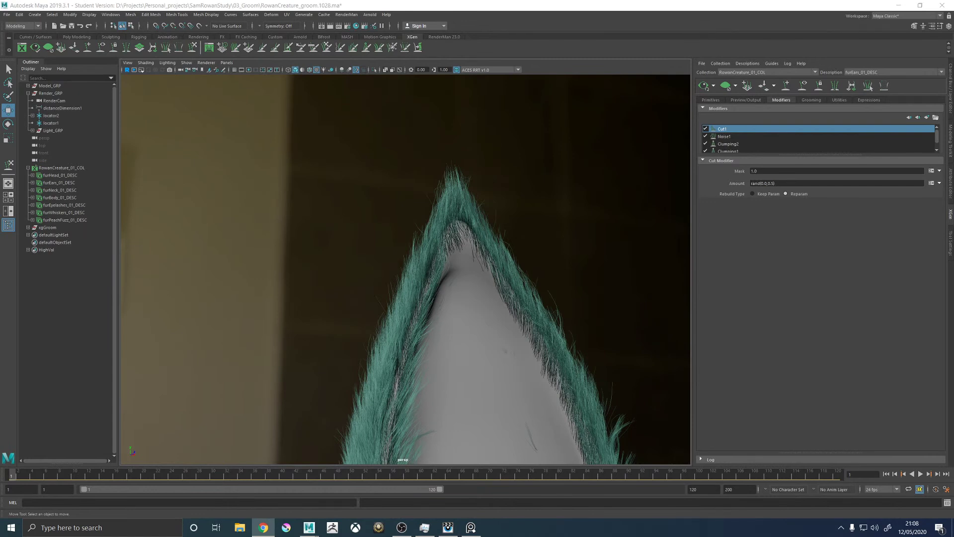
pyautogui.keyDown('alt'); pyautogui.moveTo(524, 196); pyautogui.dragTo(492, 227, button='right'); pyautogui.keyUp('alt')
pyautogui.keyDown('alt'); pyautogui.moveTo(492, 227); pyautogui.dragTo(447, 240); pyautogui.keyUp('alt')
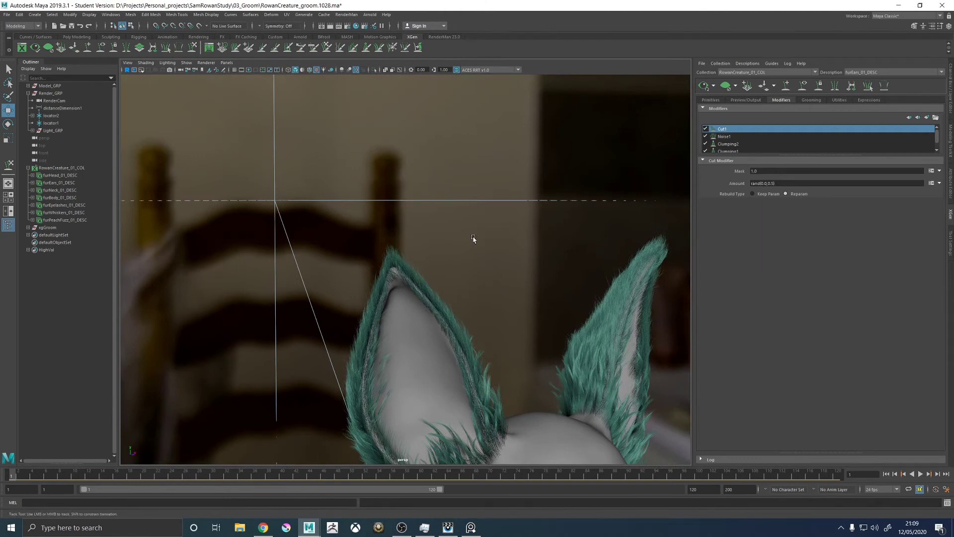
pyautogui.keyDown('alt'); pyautogui.moveTo(472, 239); pyautogui.dragTo(472, 222, button='middle'); pyautogui.keyUp('alt')
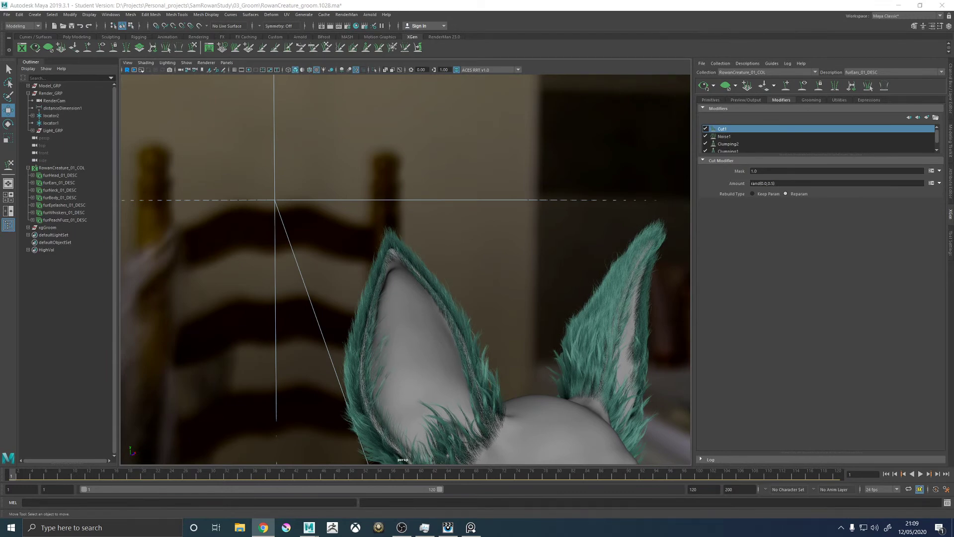
pyautogui.keyDown('alt'); pyautogui.moveTo(507, 240); pyautogui.dragTo(535, 252); pyautogui.keyUp('alt')
pyautogui.keyDown('alt'); pyautogui.moveTo(535, 253); pyautogui.dragTo(539, 274, button='right'); pyautogui.keyUp('alt')
pyautogui.keyDown('alt'); pyautogui.moveTo(590, 262); pyautogui.dragTo(527, 249); pyautogui.keyUp('alt')
# Reorder Noise1 above and below Cut1 to compare the ear fur, leaving Noise1 below Cut1
pyautogui.click(730, 137)
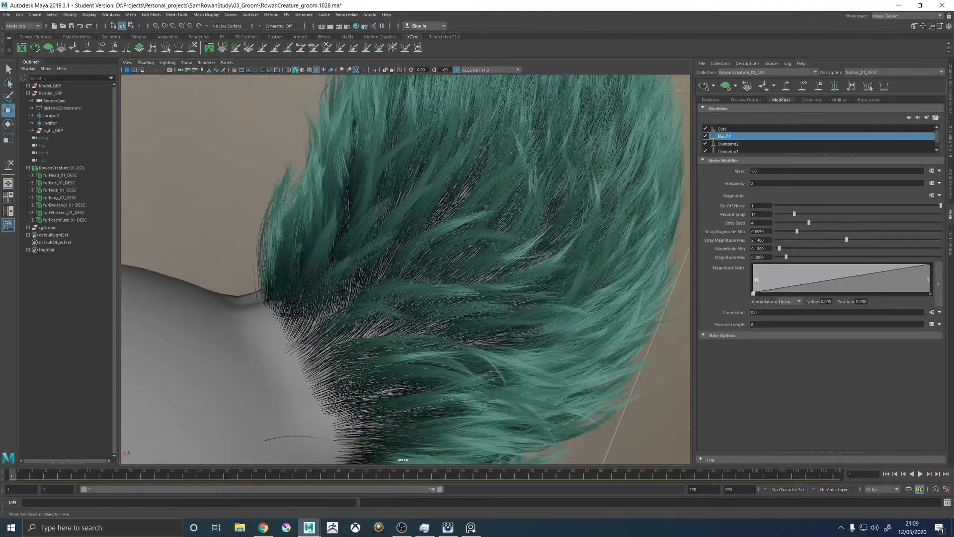
pyautogui.click(909, 118)
pyautogui.keyDown('alt'); pyautogui.moveTo(396, 260); pyautogui.dragTo(459, 282); pyautogui.keyUp('alt')
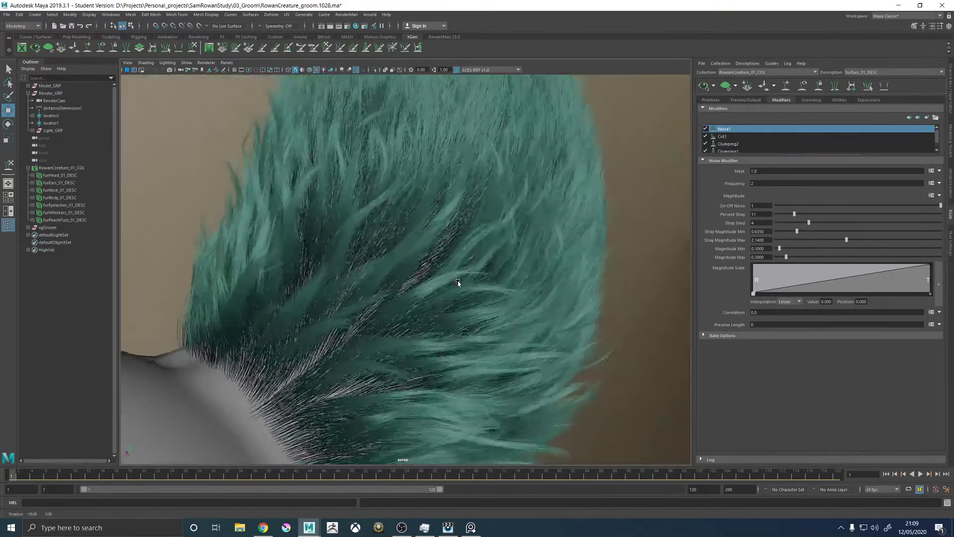
pyautogui.click(917, 117)
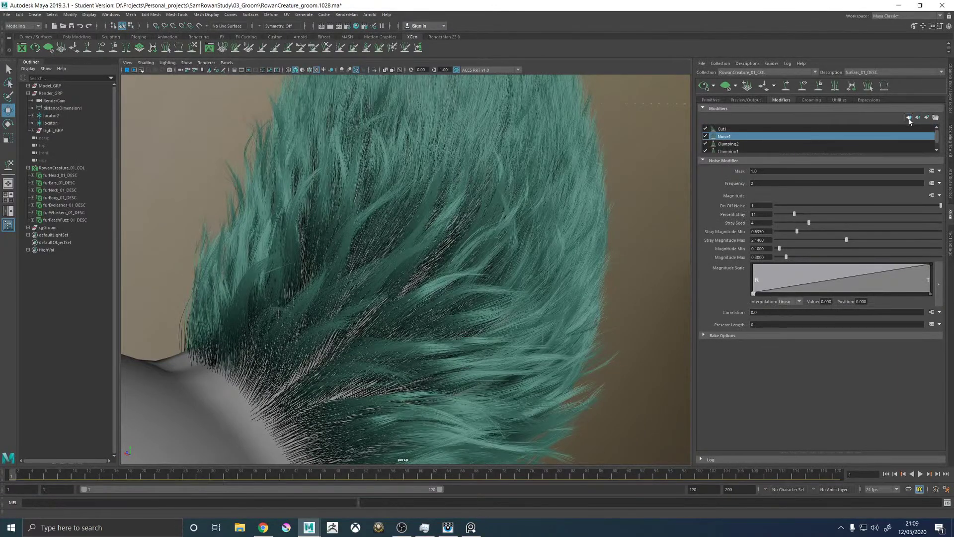
pyautogui.click(909, 119)
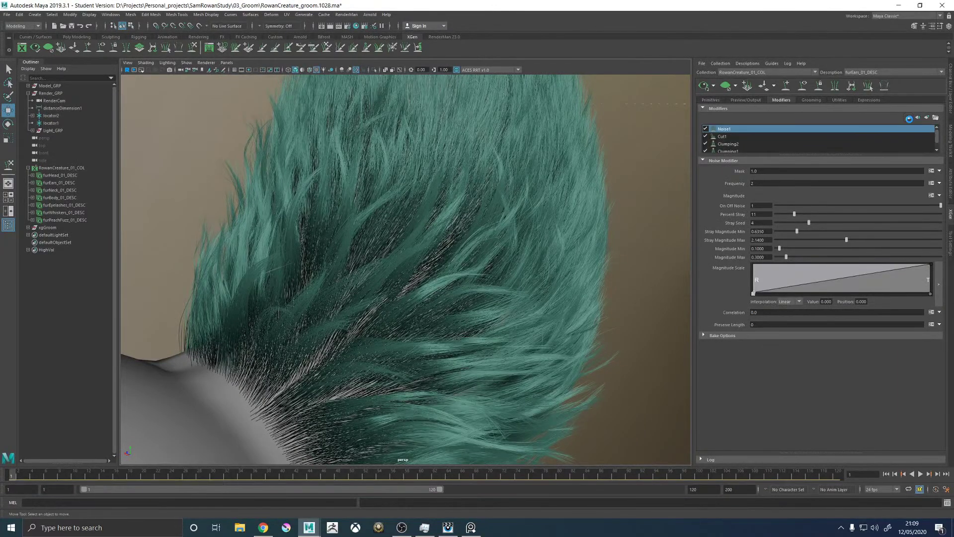
pyautogui.click(725, 136)
pyautogui.click(725, 129)
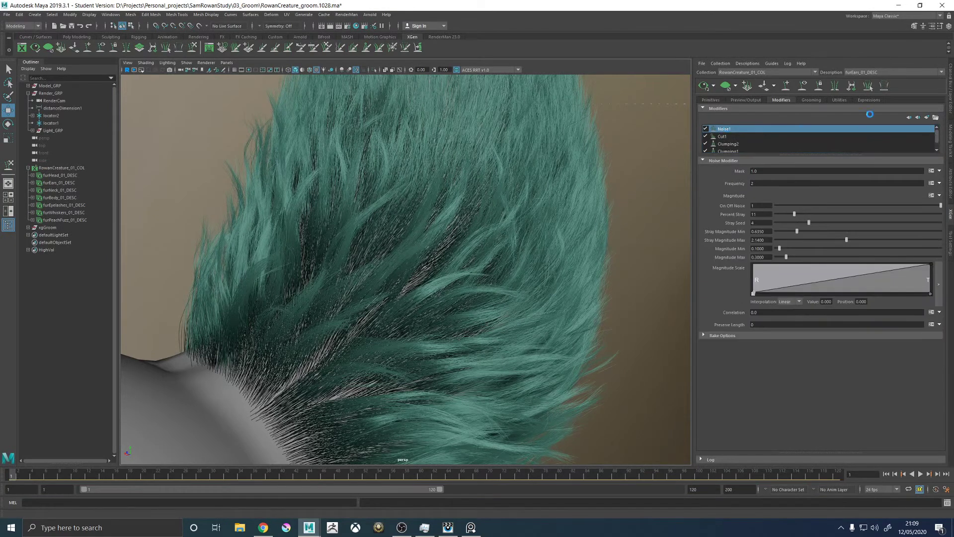
pyautogui.click(919, 118)
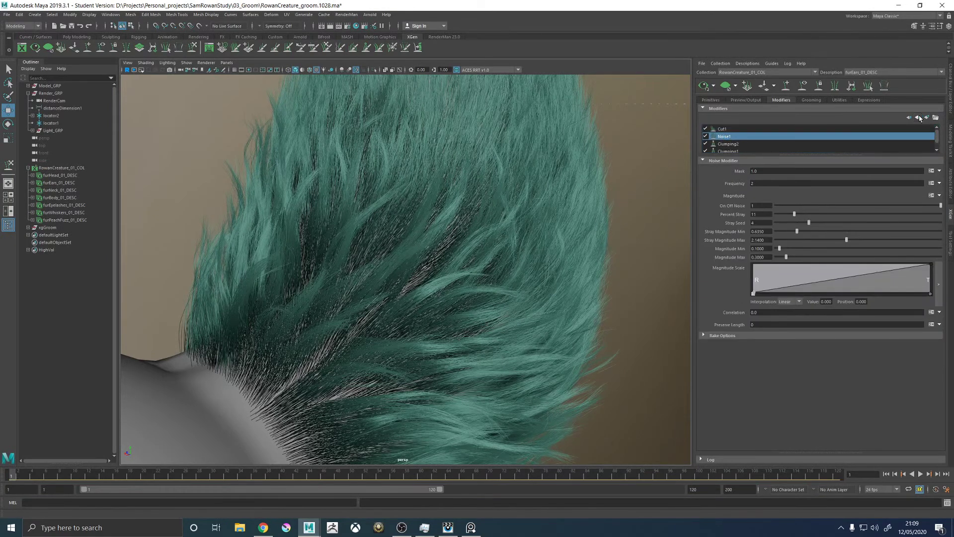
pyautogui.moveTo(467, 291)
pyautogui.keyDown('alt'); pyautogui.mouseDown()
pyautogui.moveTo(441, 288)
pyautogui.moveTo(480, 283)
pyautogui.mouseUp(); pyautogui.keyUp('alt')
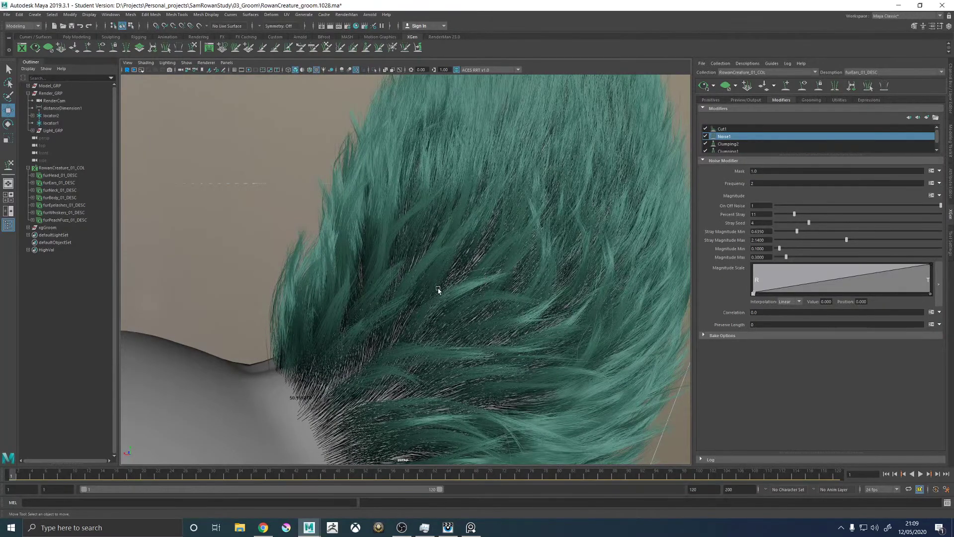
pyautogui.keyDown('alt'); pyautogui.moveTo(508, 176); pyautogui.dragTo(516, 99); pyautogui.keyUp('alt')
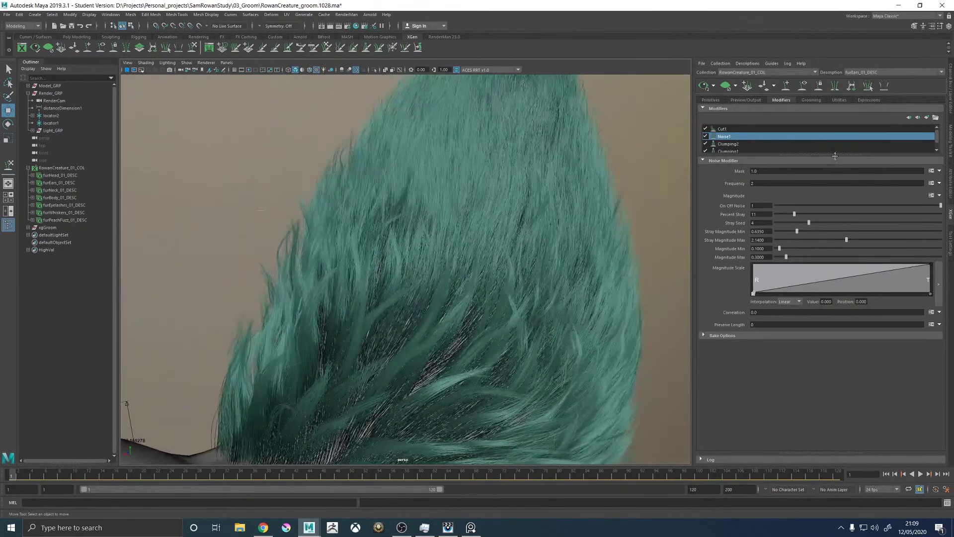
# Move the Noise1 modifier above Cut1 in the ear fur's modifier stack
pyautogui.click(729, 129)
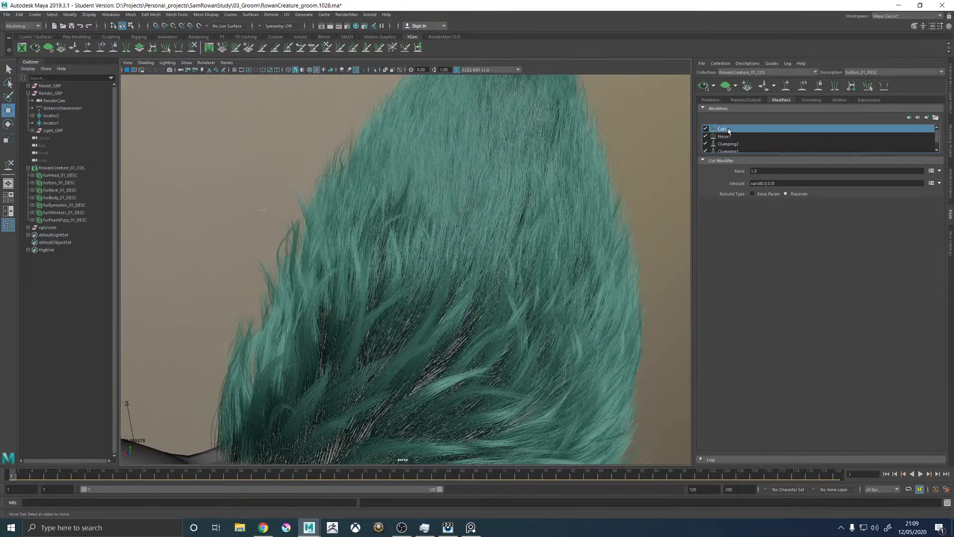
pyautogui.click(728, 137)
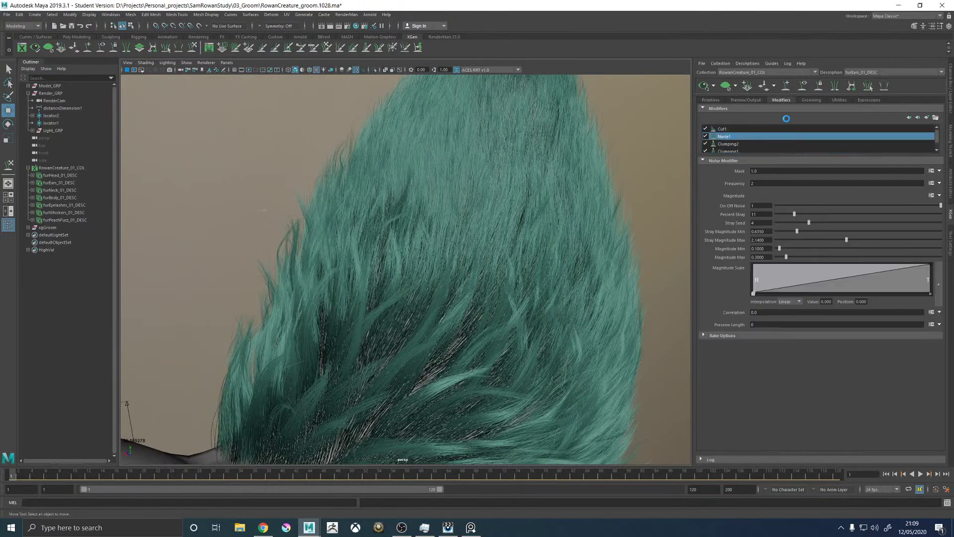
pyautogui.click(909, 118)
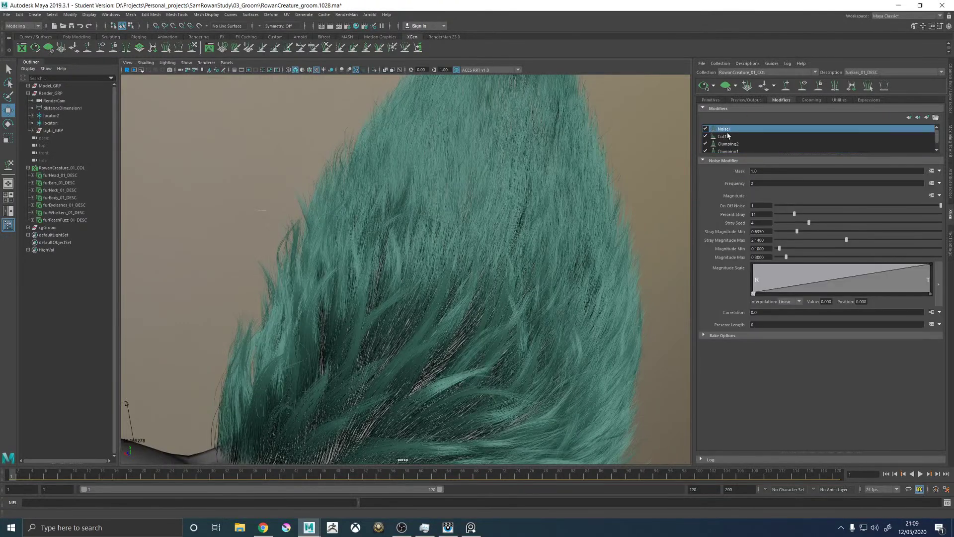
# Set the Noise1 modifier's frequency to 3 and check the fur at the base of the ears
pyautogui.keyDown('alt'); pyautogui.moveTo(505, 199); pyautogui.dragTo(536, 249); pyautogui.keyUp('alt')
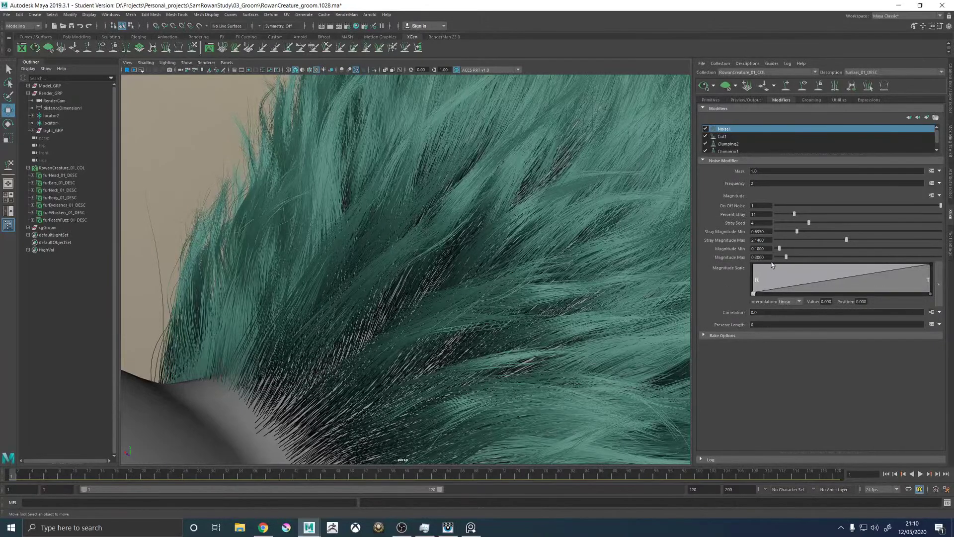
pyautogui.doubleClick(753, 183)
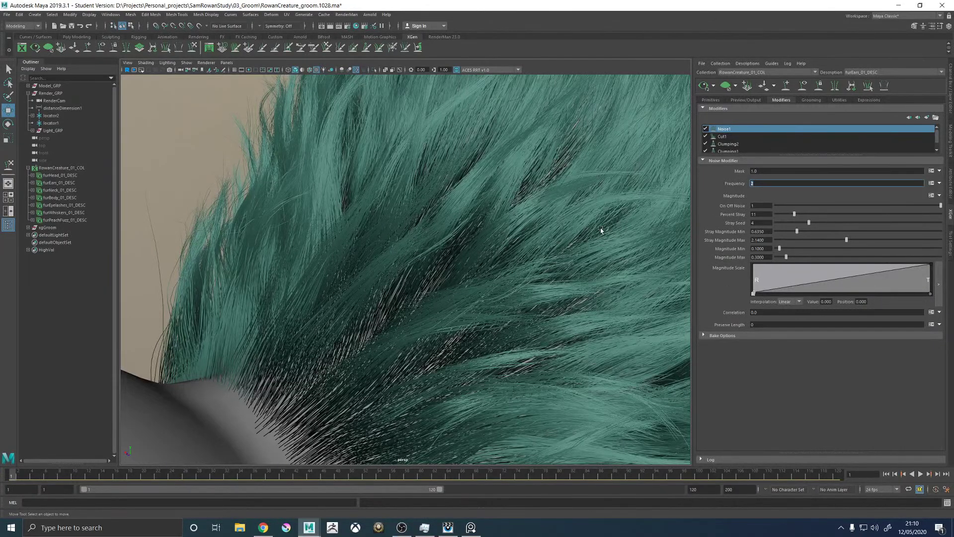
pyautogui.keyDown('alt'); pyautogui.moveTo(601, 229); pyautogui.dragTo(594, 232); pyautogui.keyUp('alt')
pyautogui.write('3')
pyautogui.press('Return')
pyautogui.keyDown('alt'); pyautogui.moveTo(528, 242); pyautogui.dragTo(502, 223); pyautogui.keyUp('alt')
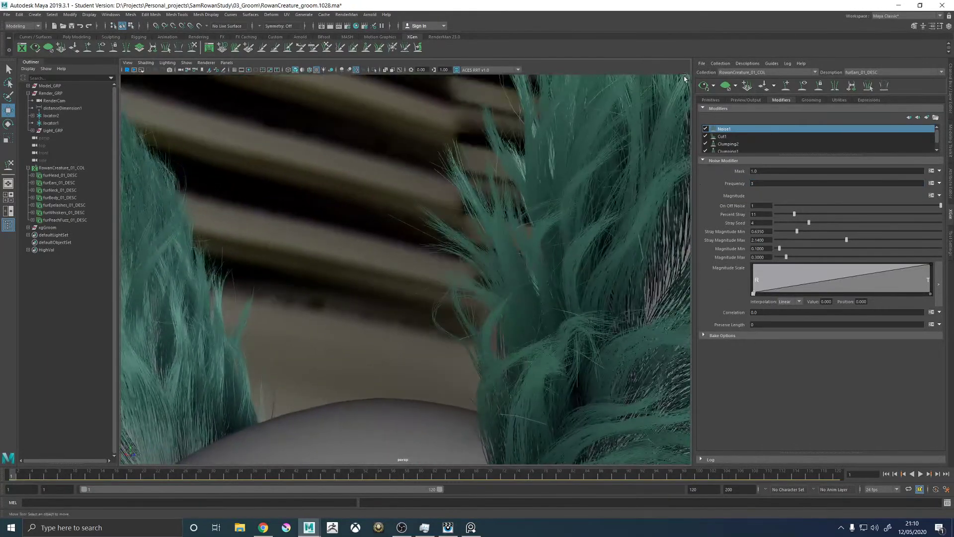
# Set the ear fur's modifier CV count to 12 and check the fur on both ears
pyautogui.click(710, 100)
pyautogui.click(760, 225)
pyautogui.moveTo(754, 225); pyautogui.dragTo(739, 226)
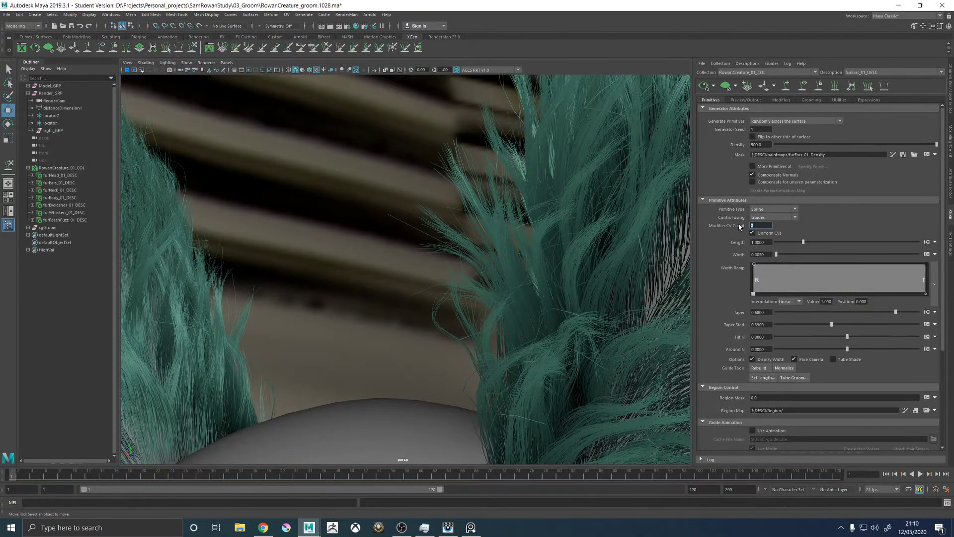
pyautogui.press('Return')
pyautogui.keyDown('alt'); pyautogui.moveTo(438, 214); pyautogui.dragTo(626, 190); pyautogui.keyUp('alt')
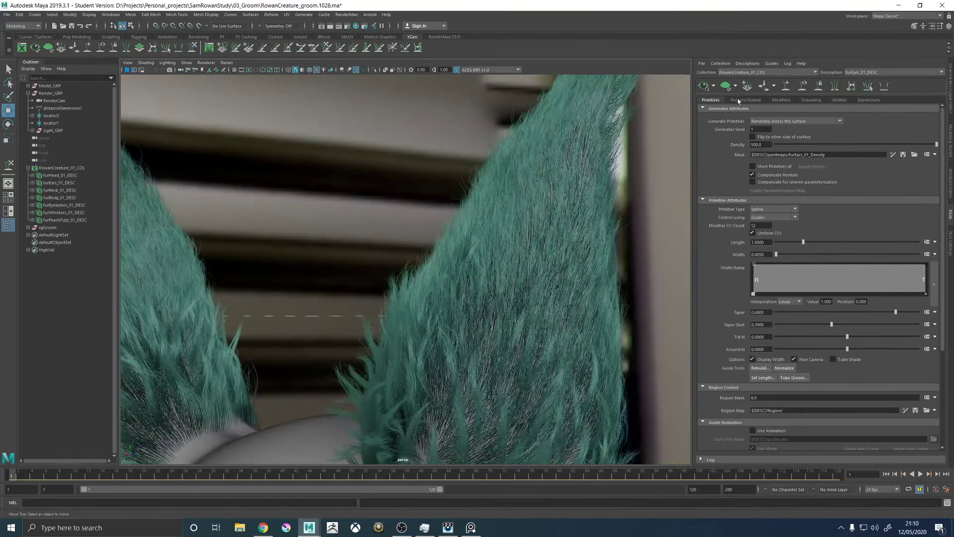
# Disable the Noise1 modifier on the ear fur and check the back of the ear
pyautogui.click(781, 100)
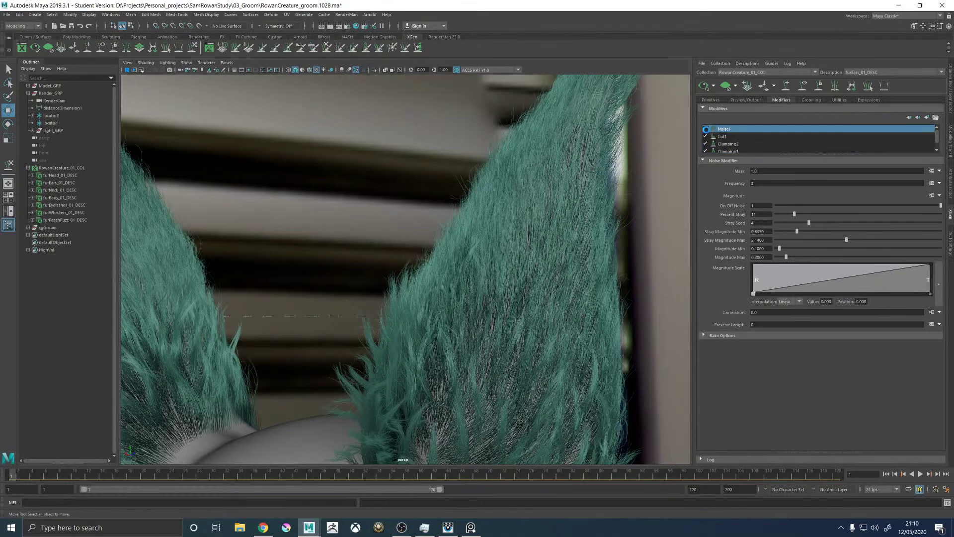
pyautogui.keyDown('alt'); pyautogui.moveTo(546, 238); pyautogui.dragTo(501, 254); pyautogui.keyUp('alt')
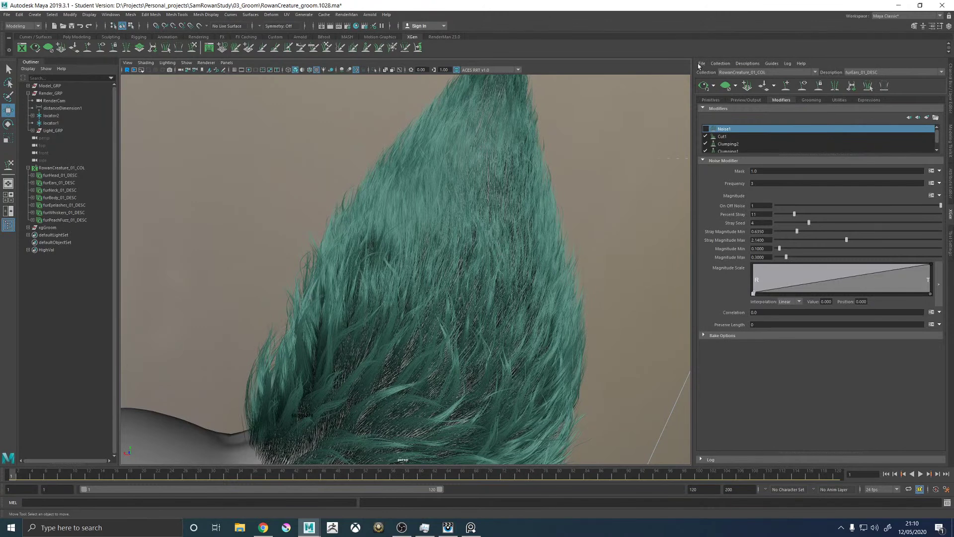
# Review the ear fur's primitive settings and set the modifier CV count to 16
pyautogui.click(714, 101)
pyautogui.scroll(-5, 759, 337)
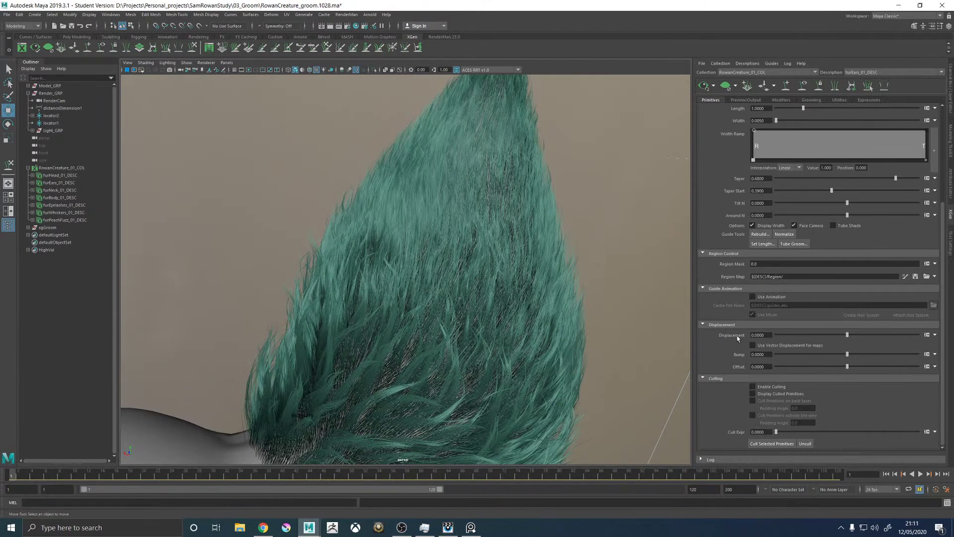
pyautogui.keyDown('alt'); pyautogui.moveTo(499, 219); pyautogui.dragTo(476, 263); pyautogui.keyUp('alt')
pyautogui.click(781, 100)
pyautogui.click(715, 101)
pyautogui.scroll(5, 710, 307)
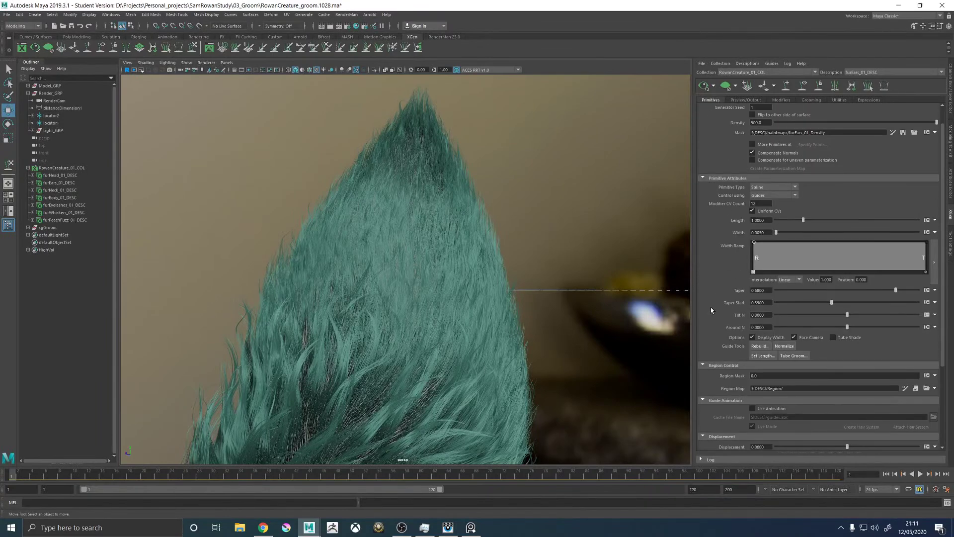
pyautogui.click(761, 226)
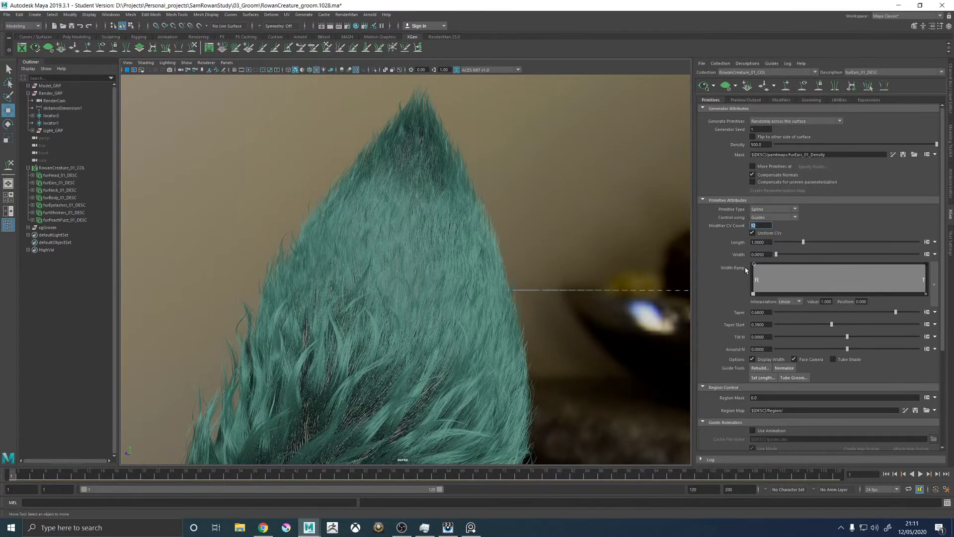
pyautogui.write('16')
pyautogui.press('Return')
pyautogui.keyDown('alt'); pyautogui.moveTo(591, 263); pyautogui.dragTo(608, 199, button='right'); pyautogui.keyUp('alt')
pyautogui.keyDown('alt'); pyautogui.moveTo(608, 198); pyautogui.dragTo(537, 278); pyautogui.keyUp('alt')
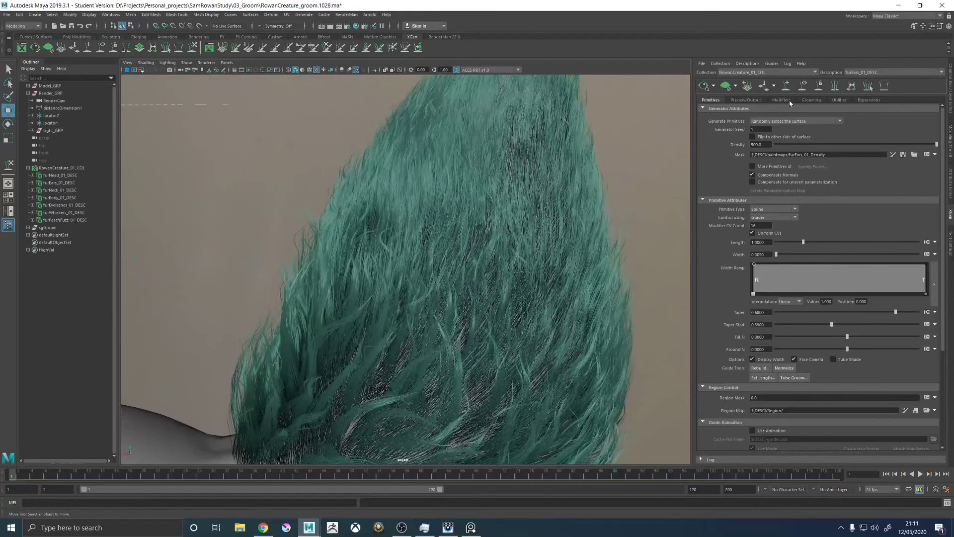
# Set the noise effect frequency of the ear fur's Clumping2 modifier to 1.5
pyautogui.click(781, 100)
pyautogui.click(730, 144)
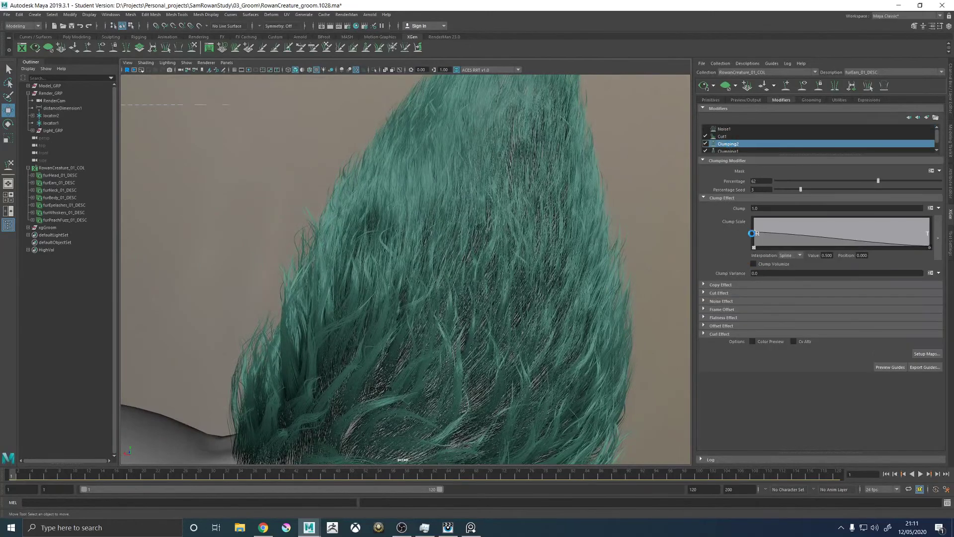
pyautogui.click(719, 301)
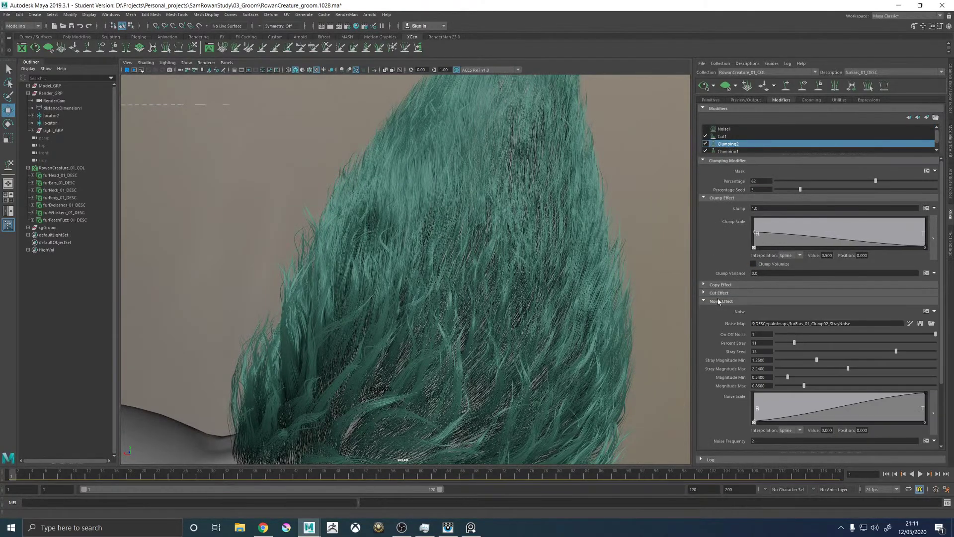
pyautogui.click(755, 441)
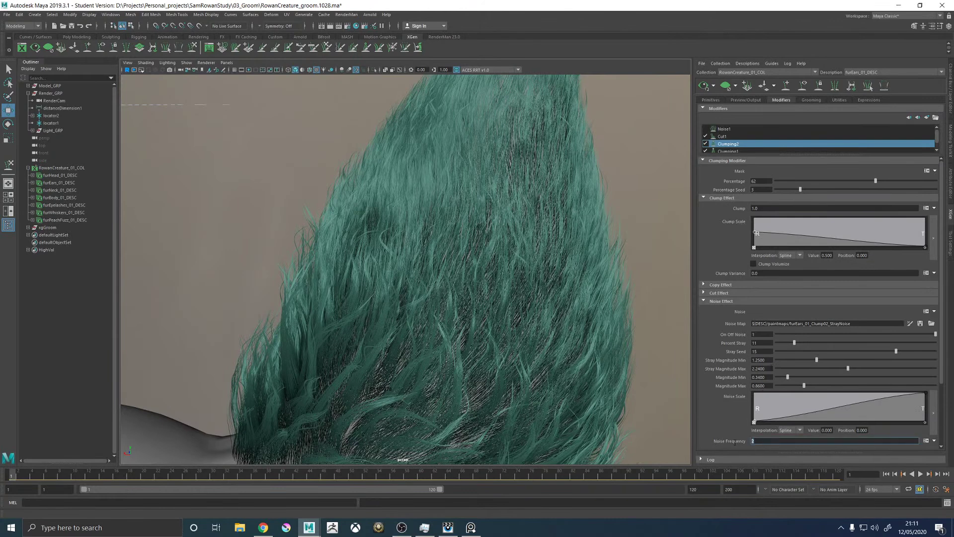
pyautogui.write('1.5')
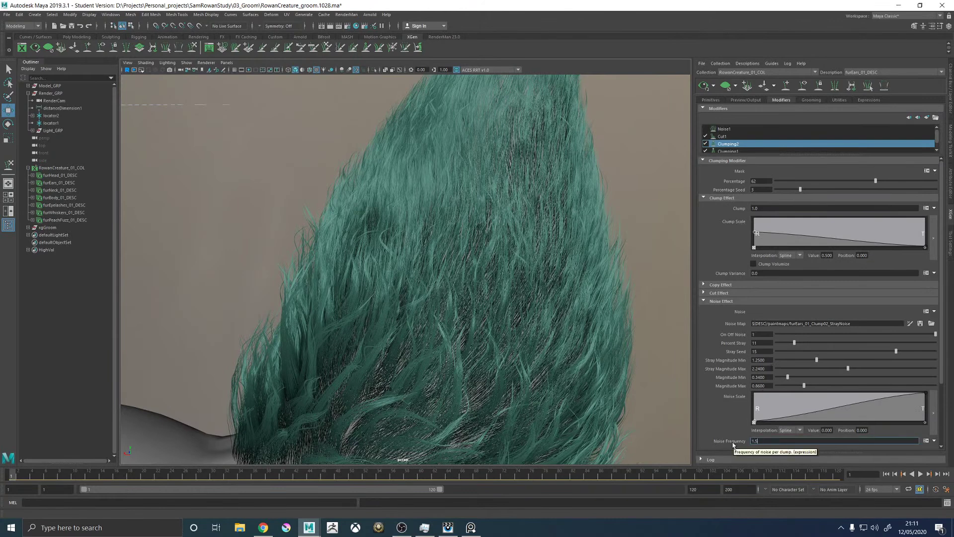
pyautogui.press('Return')
# Examine the clump shapes across the back and base of the ear from several angles
pyautogui.keyDown('alt'); pyautogui.moveTo(579, 288); pyautogui.dragTo(459, 302, button='right'); pyautogui.keyUp('alt')
pyautogui.keyDown('alt'); pyautogui.moveTo(459, 302); pyautogui.dragTo(348, 246); pyautogui.keyUp('alt')
pyautogui.scroll(3, 424, 238)
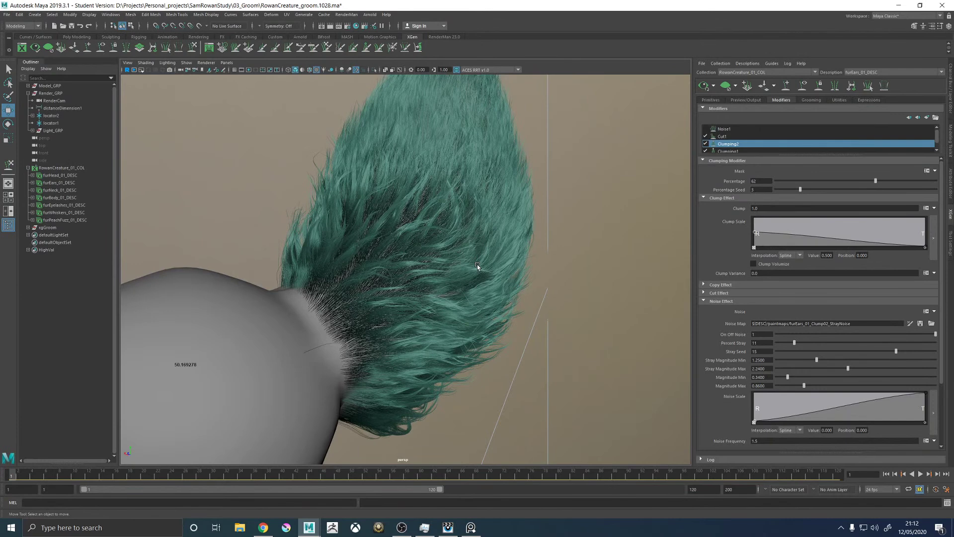
pyautogui.keyDown('alt'); pyautogui.moveTo(392, 211); pyautogui.dragTo(317, 239); pyautogui.keyUp('alt')
pyautogui.keyDown('alt'); pyautogui.moveTo(318, 239); pyautogui.dragTo(389, 272, button='right'); pyautogui.keyUp('alt')
pyautogui.keyDown('alt'); pyautogui.moveTo(389, 272); pyautogui.dragTo(688, 224); pyautogui.keyUp('alt')
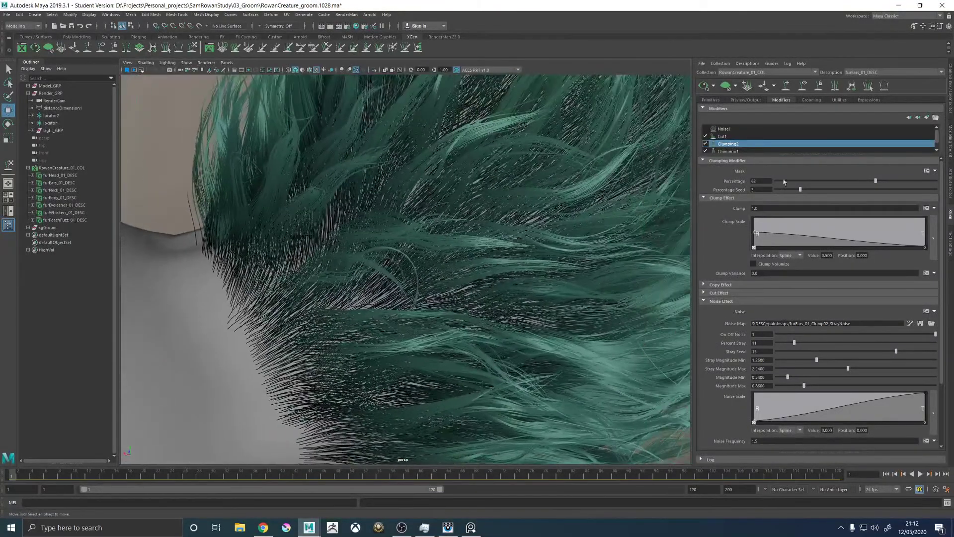
pyautogui.scroll(-5, 565, 258)
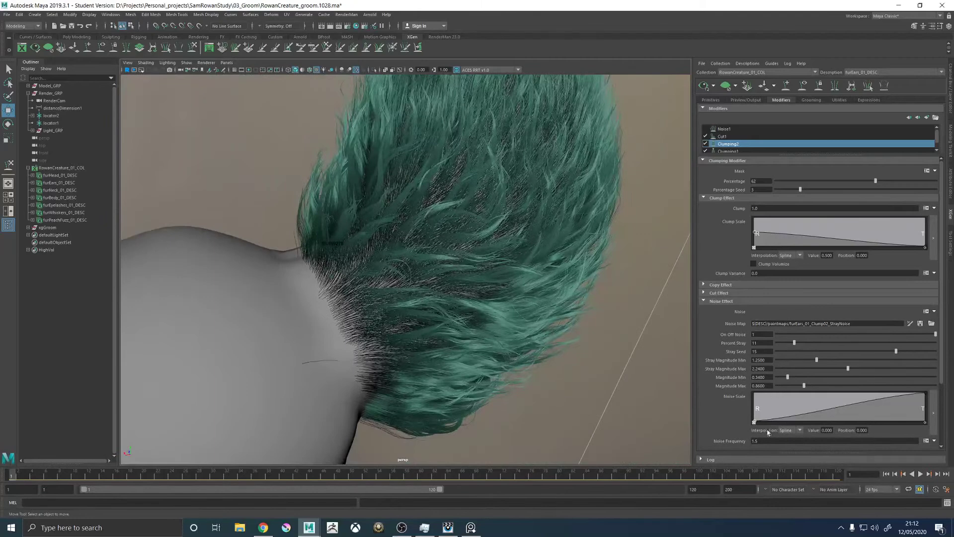
# Enable the Noise1 modifier on the ear fur and set its frequency to 2
pyautogui.click(704, 128)
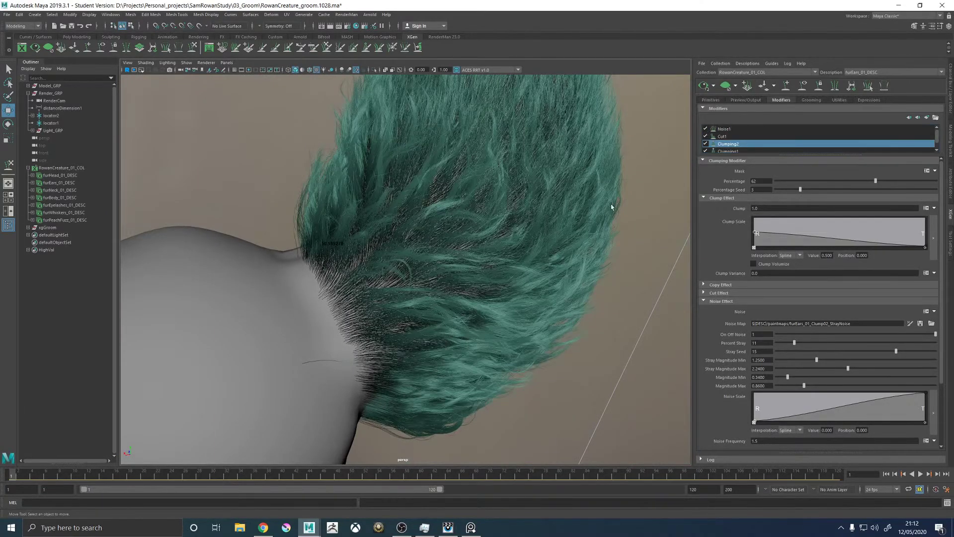
pyautogui.scroll(10, 596, 248)
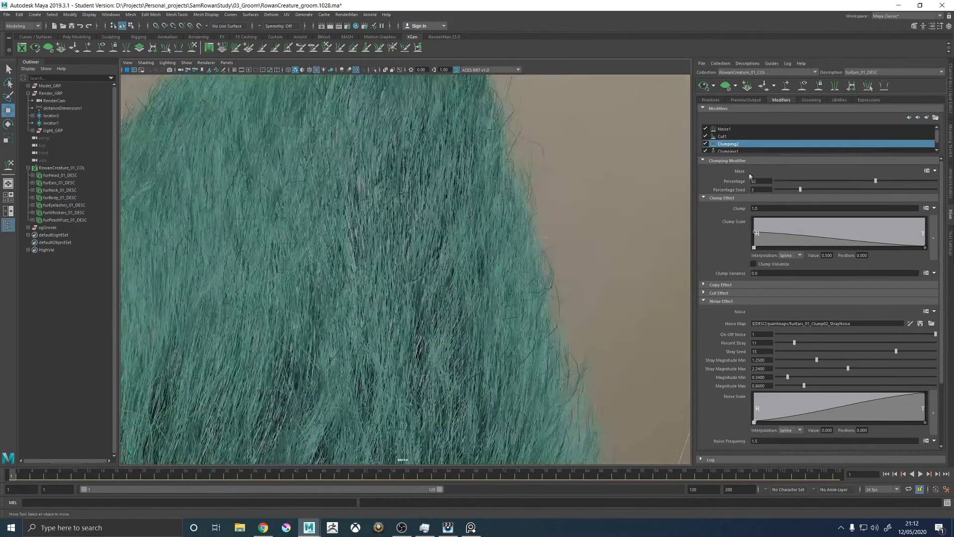
pyautogui.click(724, 129)
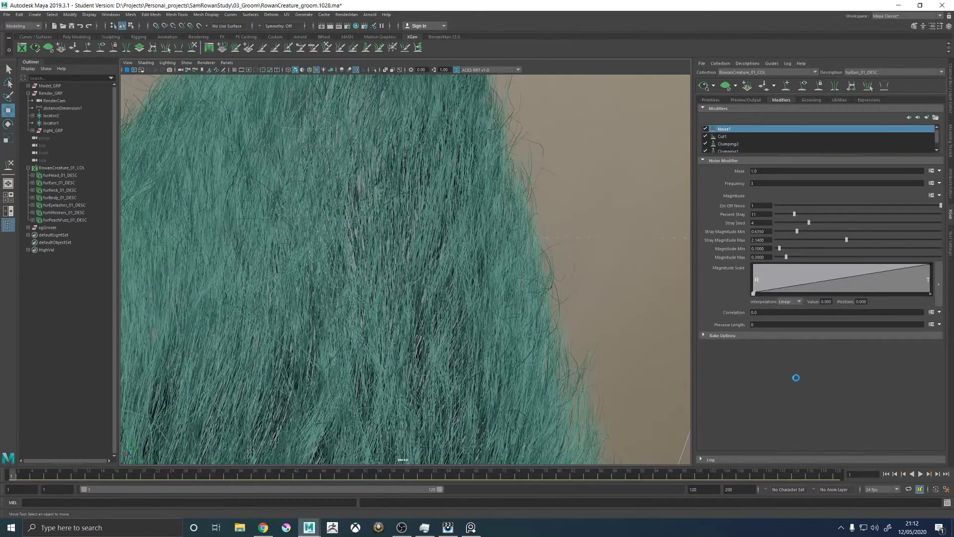
pyautogui.click(753, 184)
pyautogui.press('Return')
pyautogui.keyDown('alt'); pyautogui.moveTo(382, 212); pyautogui.dragTo(511, 204); pyautogui.keyUp('alt')
pyautogui.keyDown('alt'); pyautogui.moveTo(511, 204); pyautogui.dragTo(581, 276, button='right'); pyautogui.keyUp('alt')
# Lower Noise1's Stray Magnitude Max to 1.785 and check the fur at the ear tip and base
pyautogui.moveTo(846, 240); pyautogui.dragTo(834, 240)
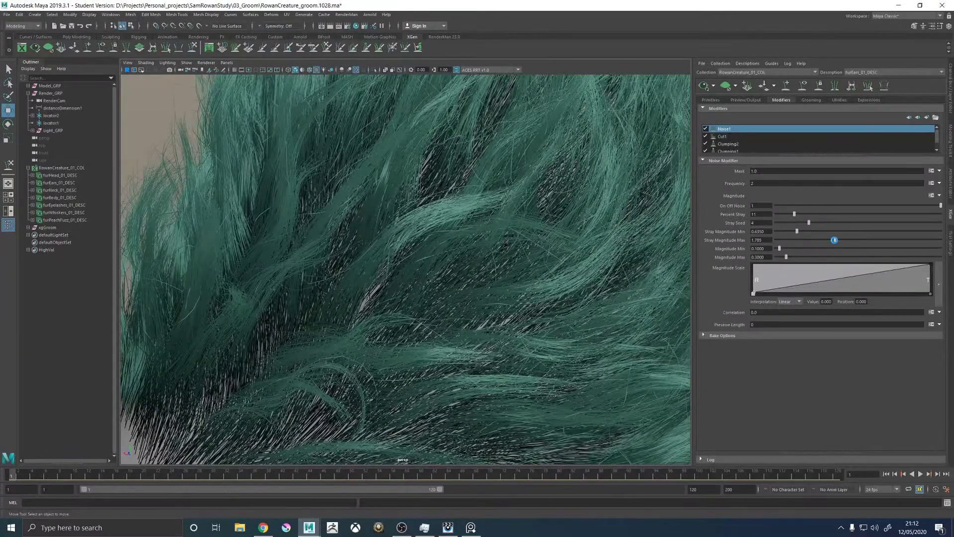
pyautogui.keyDown('alt'); pyautogui.moveTo(567, 193); pyautogui.dragTo(469, 230, button='right'); pyautogui.keyUp('alt')
pyautogui.keyDown('alt'); pyautogui.moveTo(394, 270); pyautogui.dragTo(487, 279); pyautogui.keyUp('alt')
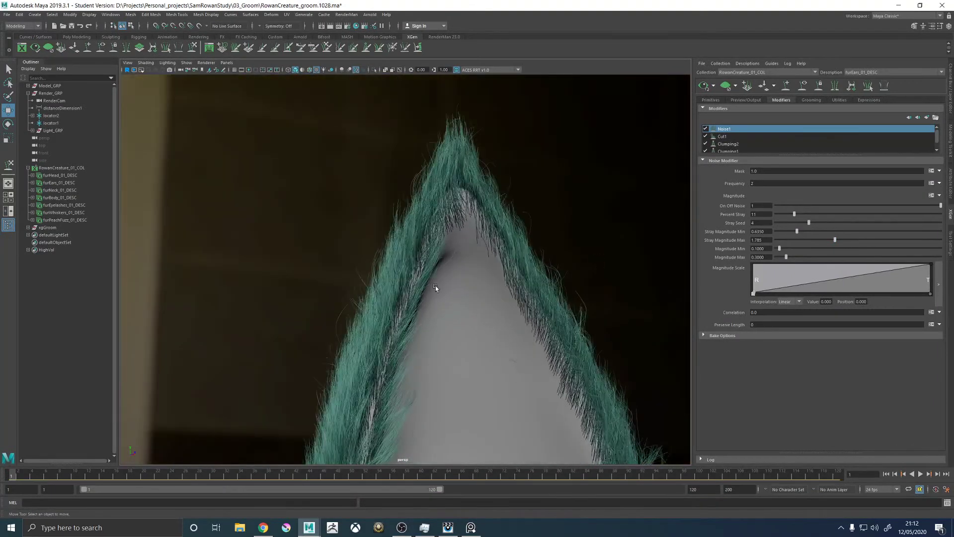
pyautogui.scroll(2, 419, 224)
pyautogui.keyDown('alt'); pyautogui.moveTo(424, 249); pyautogui.dragTo(608, 238); pyautogui.keyUp('alt')
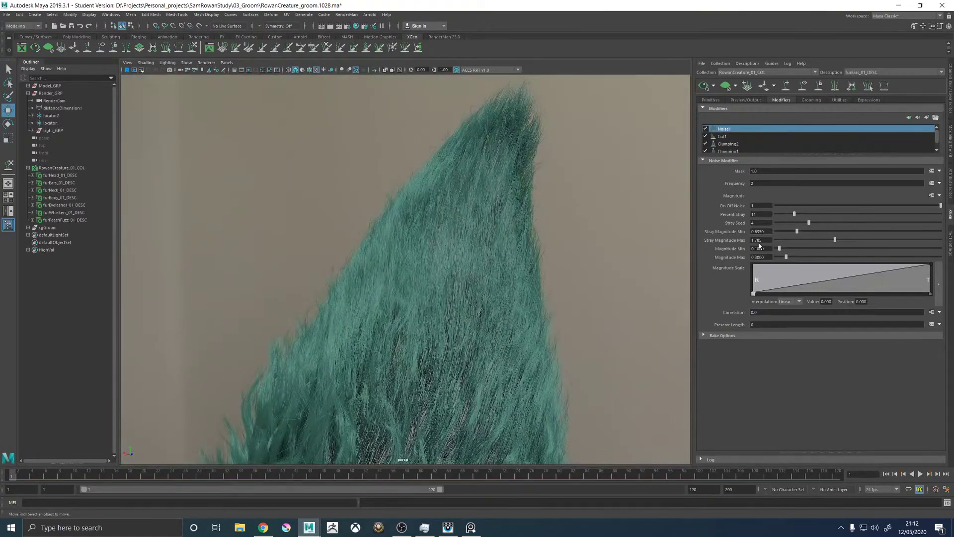
pyautogui.keyDown('alt'); pyautogui.moveTo(413, 312); pyautogui.dragTo(501, 343); pyautogui.keyUp('alt')
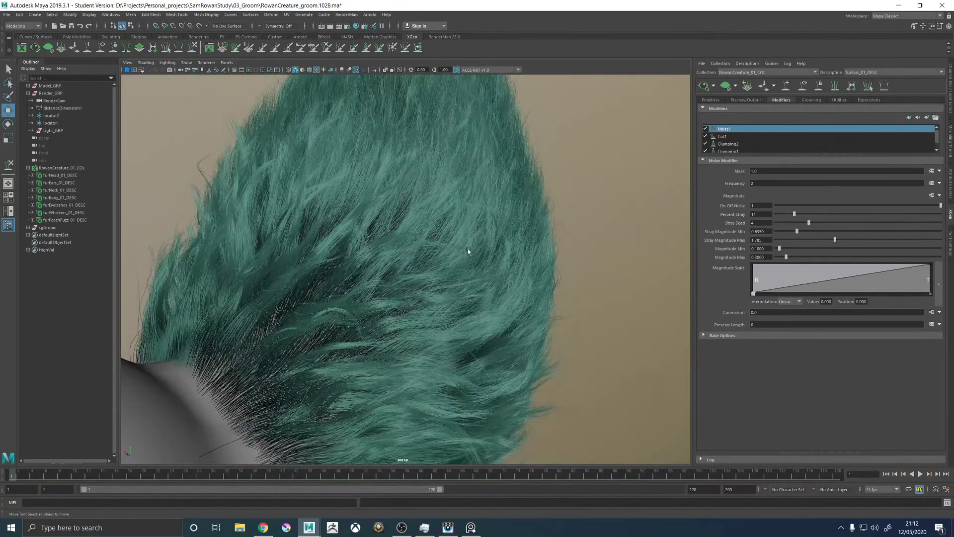
# Set Noise1's Percent Stray to 0 and check the fur at the ear's edge
pyautogui.moveTo(793, 213); pyautogui.dragTo(789, 214)
pyautogui.moveTo(656, 219); pyautogui.dragTo(626, 224)
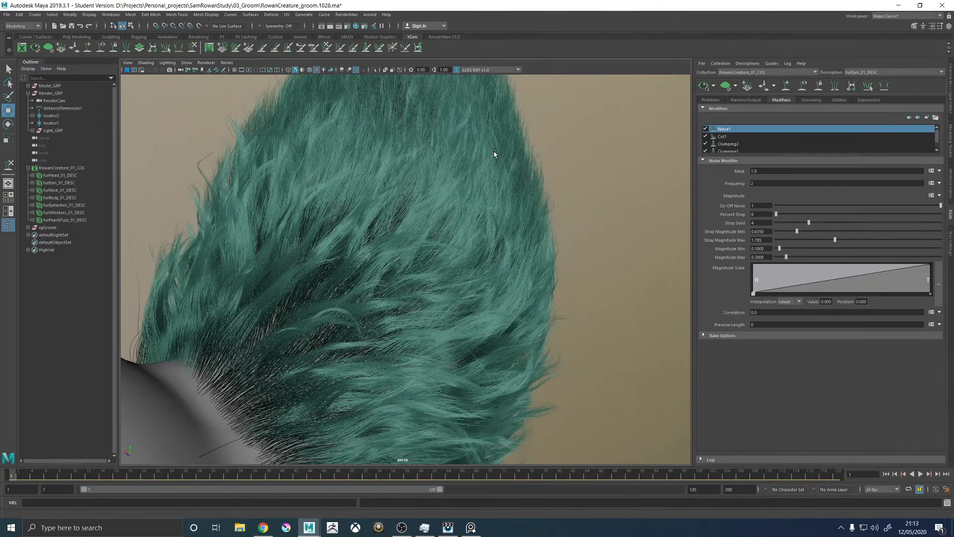
pyautogui.keyDown('alt'); pyautogui.moveTo(496, 215); pyautogui.dragTo(462, 278); pyautogui.keyUp('alt')
# Try Noise1 frequencies of 3 and 4 on the ear fur
pyautogui.moveTo(758, 183); pyautogui.dragTo(743, 186)
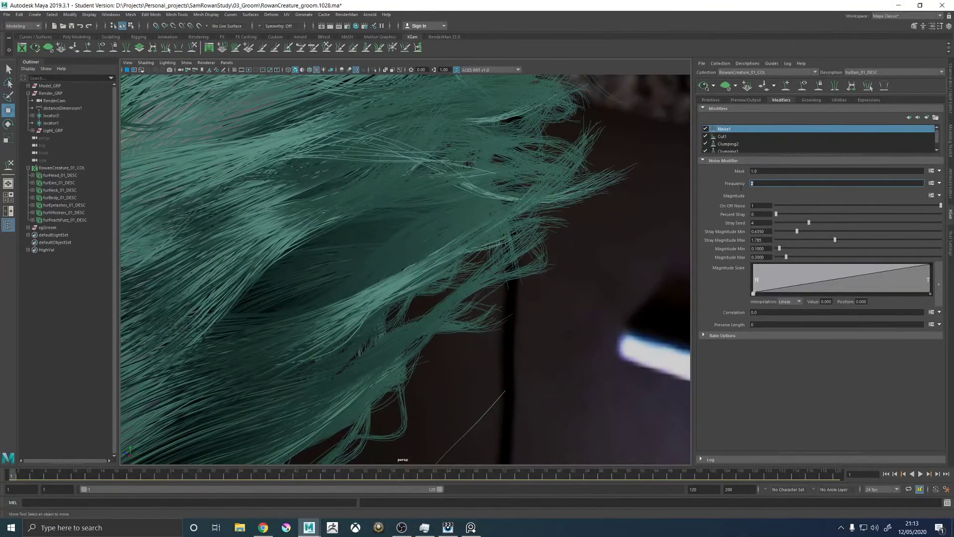
pyautogui.write('3')
pyautogui.press('Return')
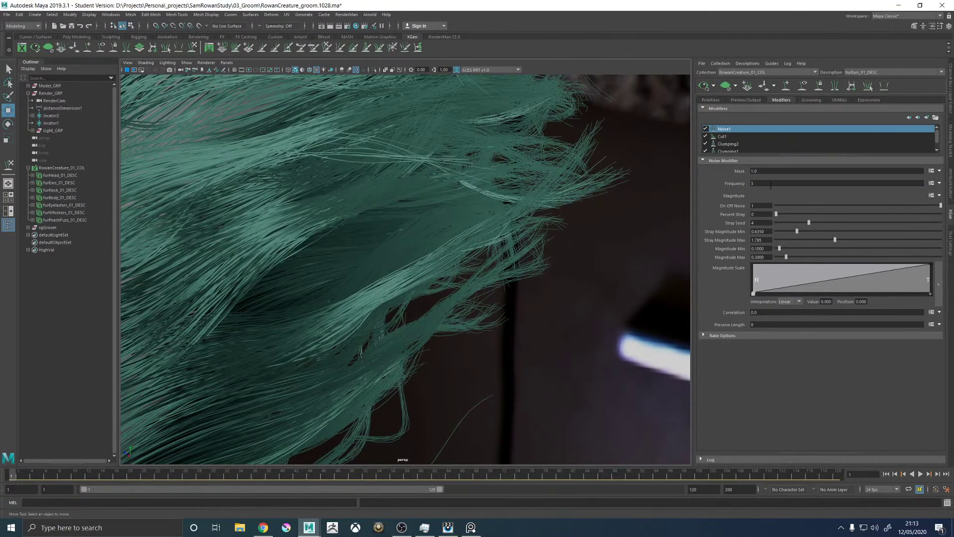
pyautogui.moveTo(767, 183); pyautogui.dragTo(739, 186)
pyautogui.write('4')
pyautogui.press('Return')
# Add a point to Noise1's magnitude scale ramp at about position 0.25 and value 0.78, then check the fur tips
pyautogui.keyDown('alt'); pyautogui.moveTo(547, 258); pyautogui.dragTo(775, 283); pyautogui.keyUp('alt')
pyautogui.click(798, 270)
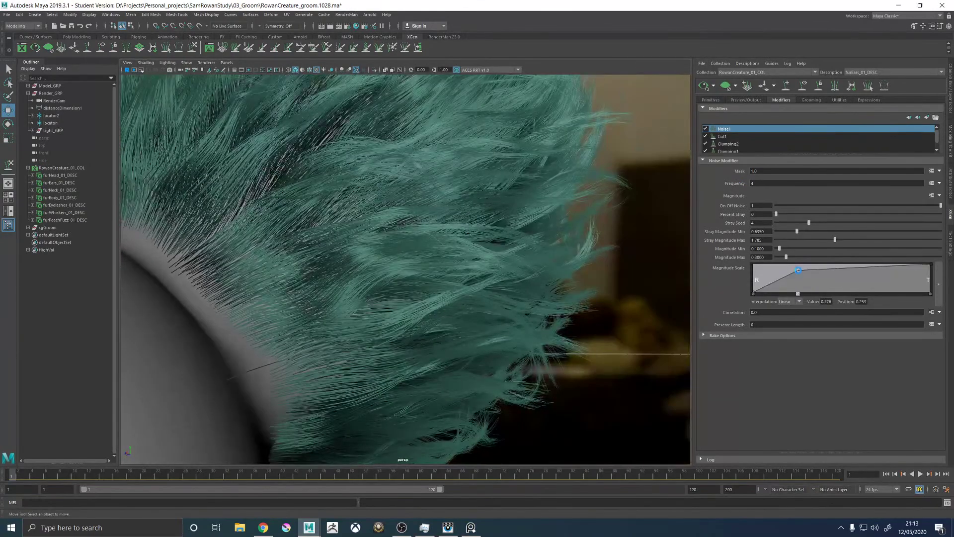
pyautogui.moveTo(528, 292)
pyautogui.keyDown('alt'); pyautogui.mouseDown()
pyautogui.moveTo(418, 279)
pyautogui.moveTo(563, 376)
pyautogui.mouseUp(); pyautogui.keyUp('alt')
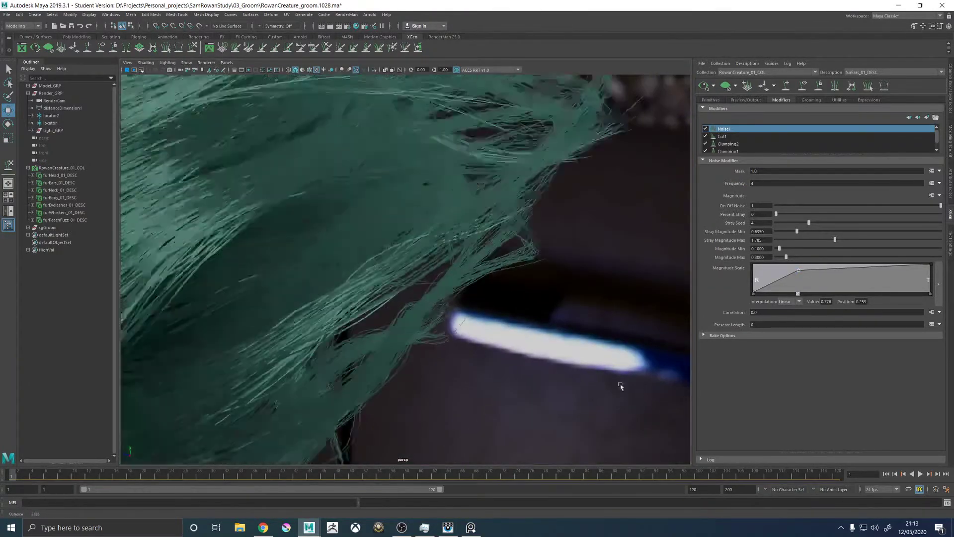
# Enter the expression rand(1,3) as Noise1's frequency and check the fur along the ear and its tip
pyautogui.click(759, 184)
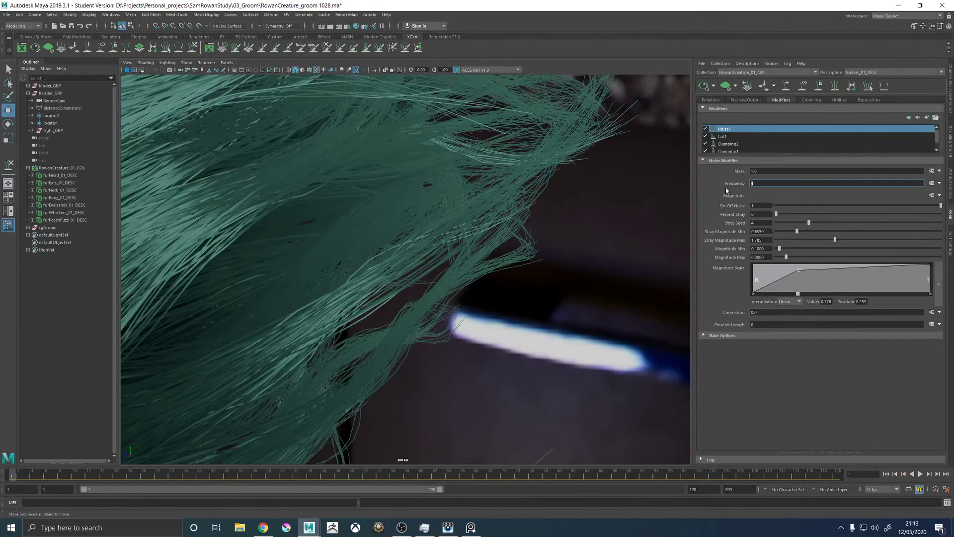
pyautogui.write('rand(1,3')
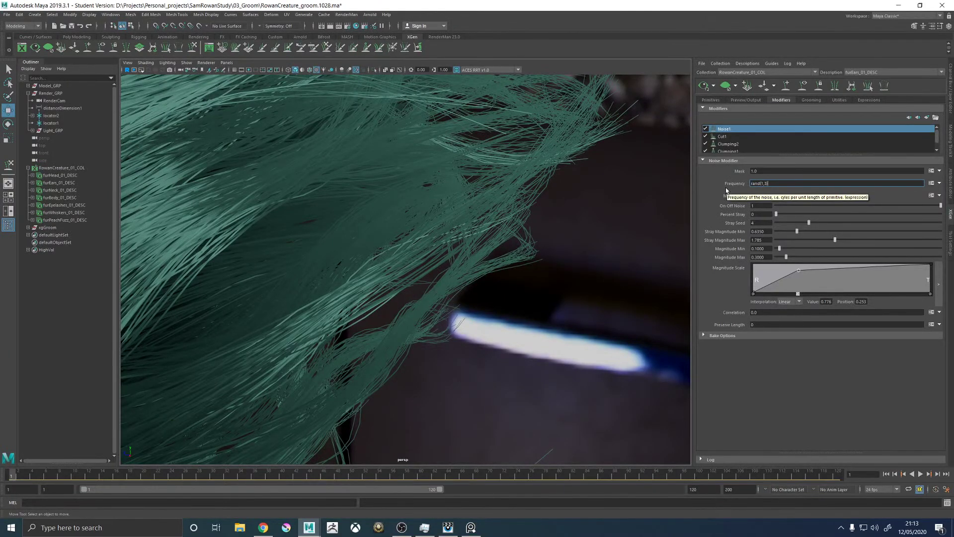
pyautogui.press('Return')
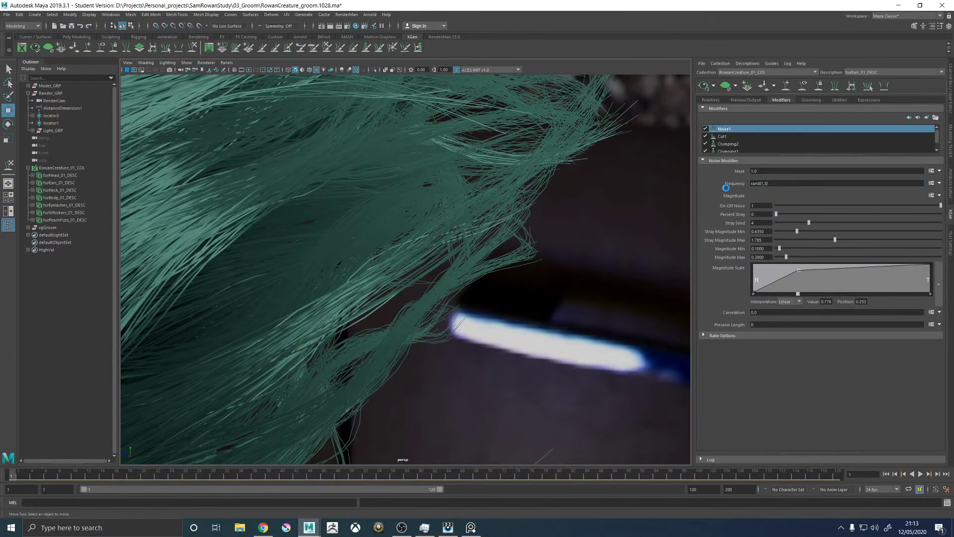
pyautogui.keyDown('alt'); pyautogui.moveTo(596, 181); pyautogui.dragTo(458, 219, button='right'); pyautogui.keyUp('alt')
pyautogui.keyDown('alt'); pyautogui.moveTo(457, 219); pyautogui.dragTo(591, 198); pyautogui.keyUp('alt')
pyautogui.keyDown('alt'); pyautogui.moveTo(591, 199); pyautogui.dragTo(571, 334, button='middle'); pyautogui.keyUp('alt')
pyautogui.keyDown('alt'); pyautogui.moveTo(570, 335); pyautogui.dragTo(429, 191, button='right'); pyautogui.keyUp('alt')
pyautogui.keyDown('alt'); pyautogui.moveTo(430, 192); pyautogui.dragTo(383, 323, button='middle'); pyautogui.keyUp('alt')
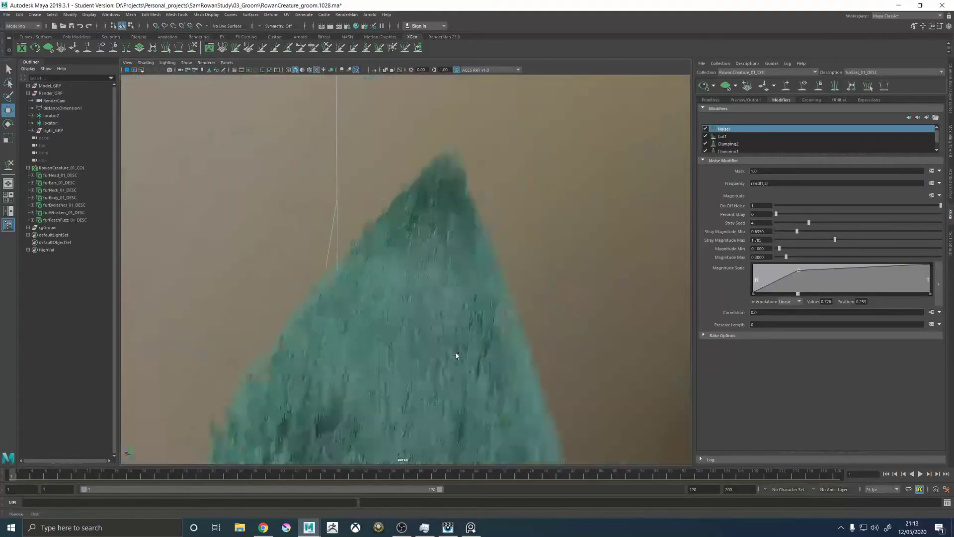
pyautogui.keyDown('alt'); pyautogui.moveTo(383, 324); pyautogui.dragTo(494, 311, button='right'); pyautogui.keyUp('alt')
pyautogui.keyDown('alt'); pyautogui.moveTo(494, 311); pyautogui.dragTo(753, 320, button='middle'); pyautogui.keyUp('alt')
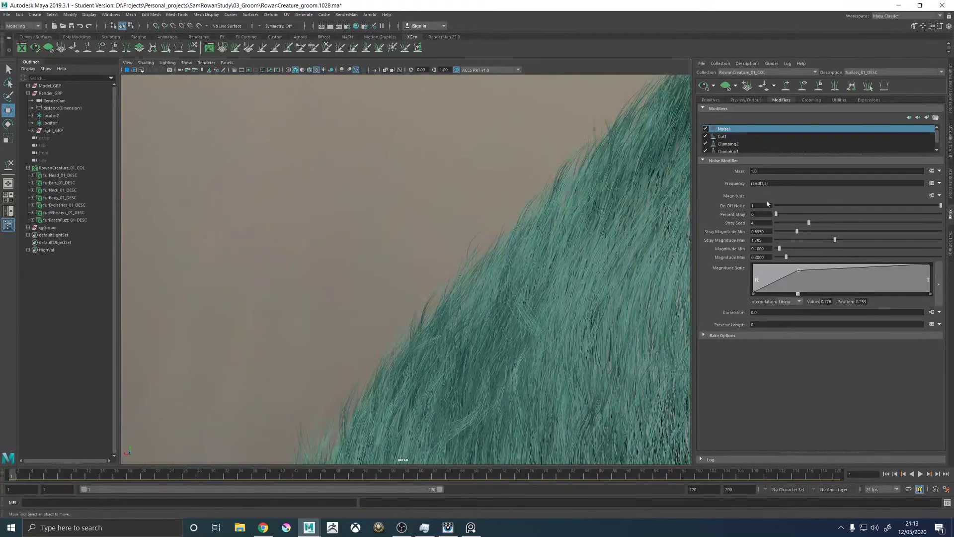
# Raise the lower bound of Noise1's random frequency expression to 2 and check the ear's silhouette
pyautogui.click(763, 183)
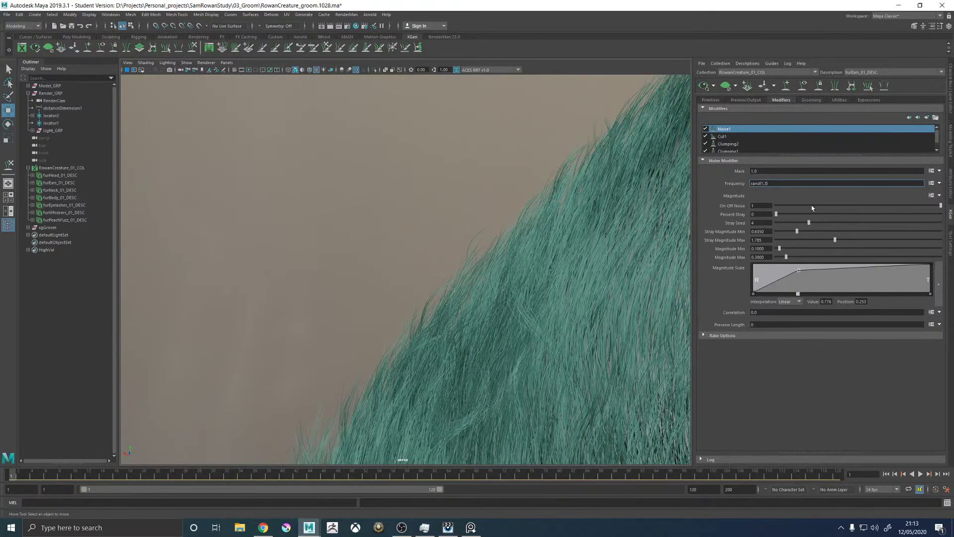
pyautogui.press('Return')
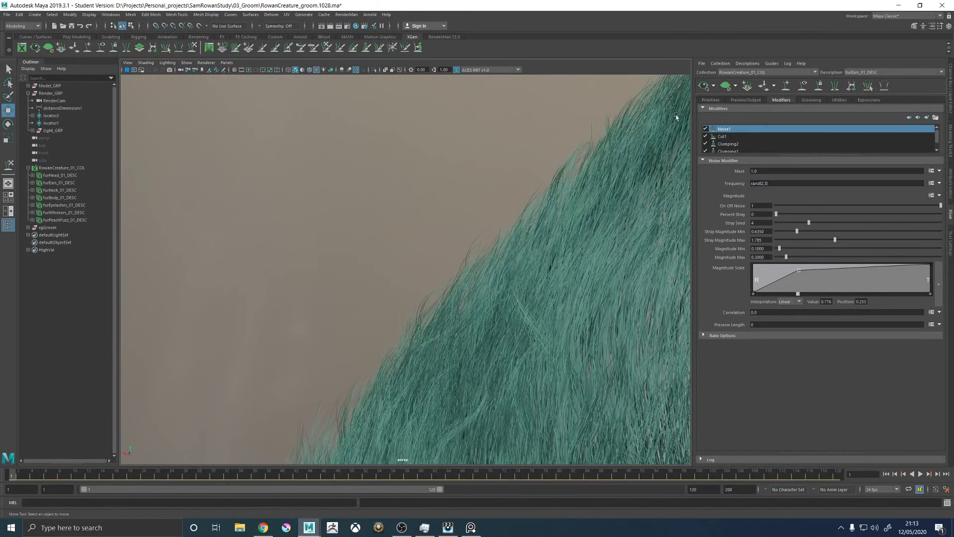
pyautogui.keyDown('alt'); pyautogui.moveTo(549, 224); pyautogui.dragTo(273, 179, button='right'); pyautogui.keyUp('alt')
pyautogui.keyDown('alt'); pyautogui.moveTo(273, 179); pyautogui.dragTo(554, 295); pyautogui.keyUp('alt')
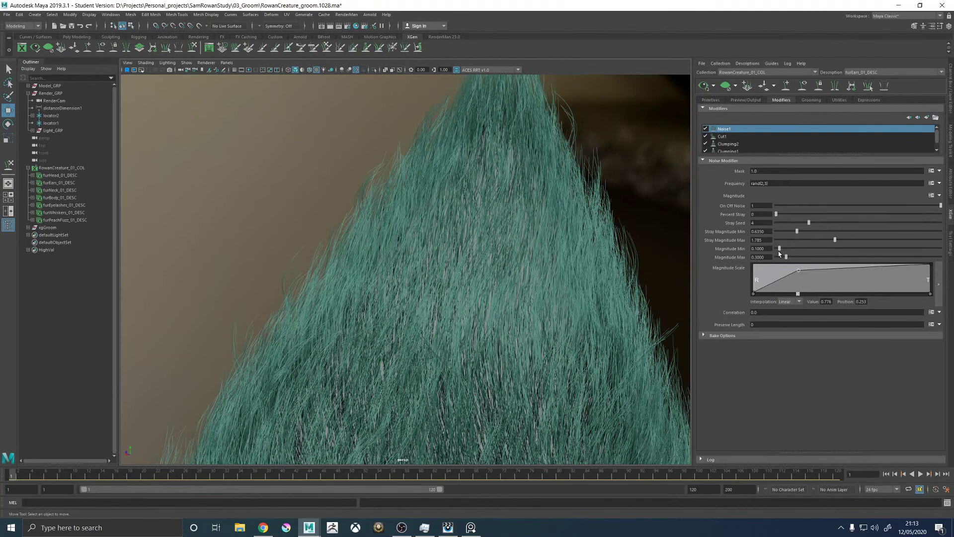
# Open Noise1's magnitude expression and set the upper slider limits of MagnitudeMin and MagnitudeMax to 1
pyautogui.click(931, 195)
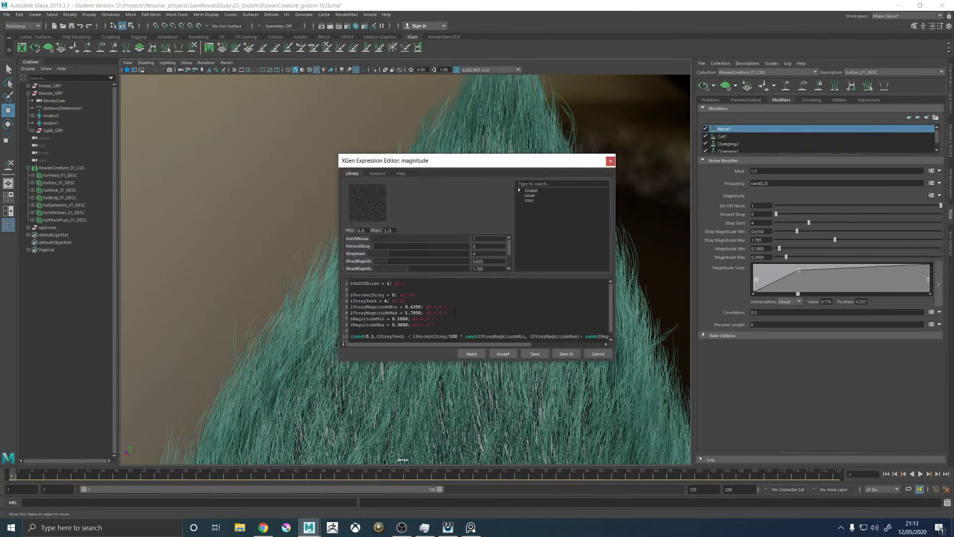
pyautogui.click(434, 327)
pyautogui.doubleClick(429, 325)
pyautogui.write('1')
pyautogui.doubleClick(430, 319)
pyautogui.write('1')
# Delete the stray magnitude, percent stray and stray seed variables from the magnitude expression, including the leftover blank line
pyautogui.moveTo(447, 313); pyautogui.dragTo(349, 308)
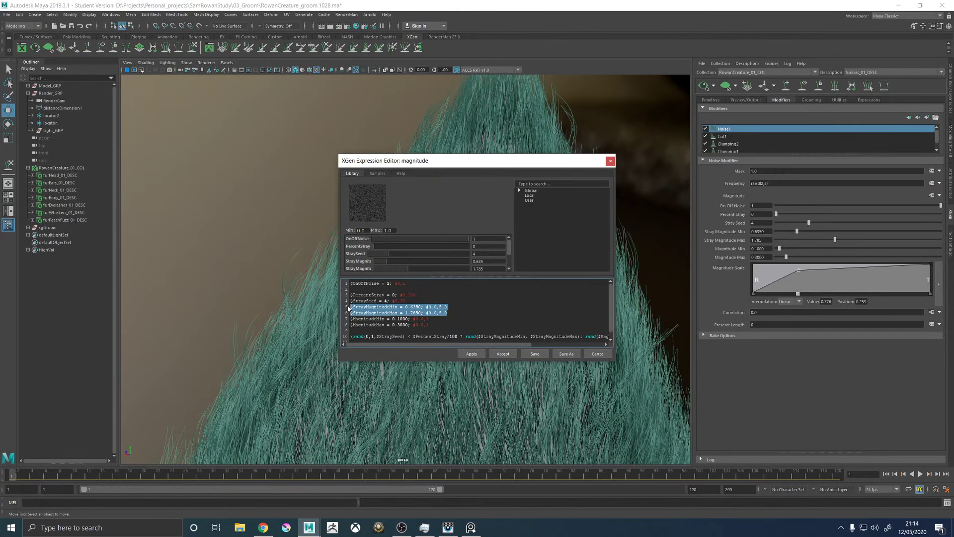
pyautogui.press('BackSpace')
pyautogui.press('BackSpace')
pyautogui.press('BackSpace')
pyautogui.press('BackSpace')
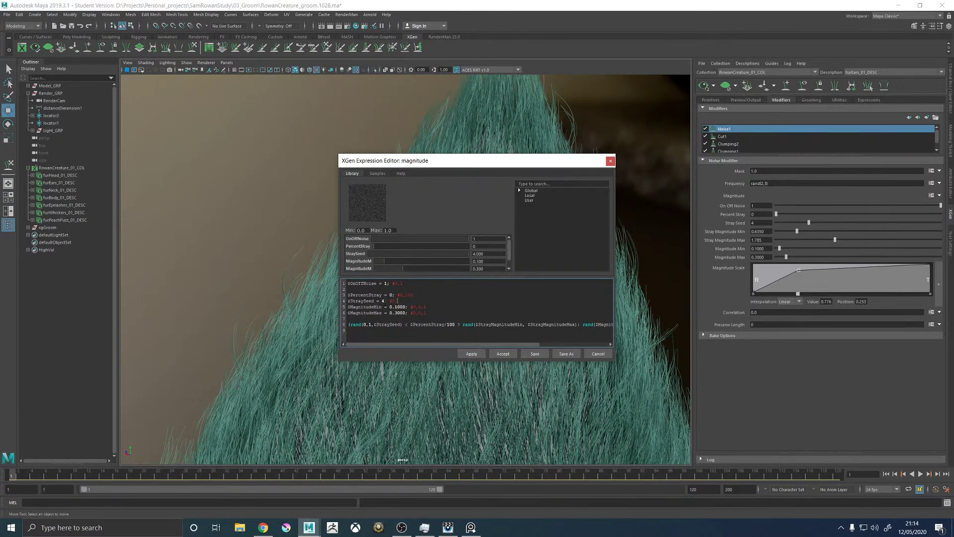
pyautogui.moveTo(405, 301); pyautogui.dragTo(348, 294)
pyautogui.press('BackSpace')
pyautogui.press('BackSpace')
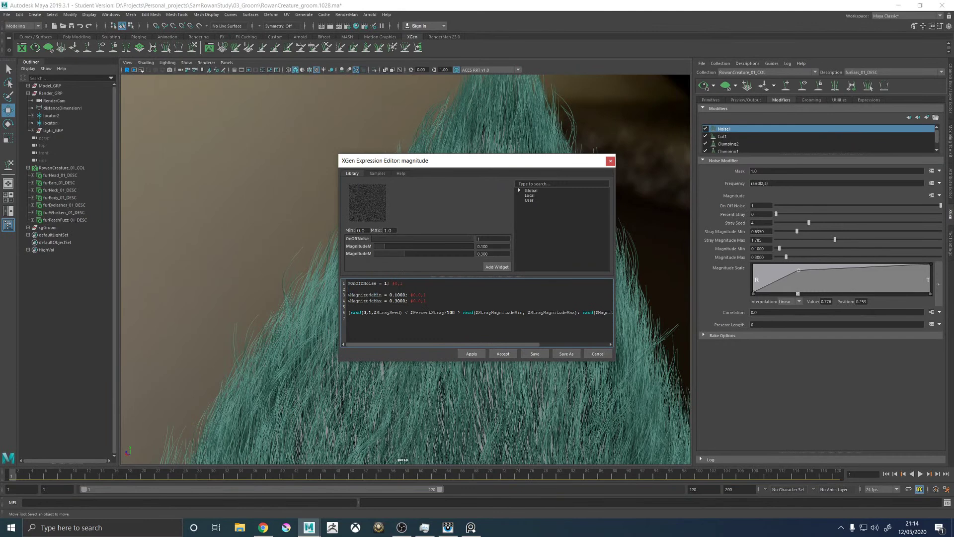
pyautogui.press('BackSpace')
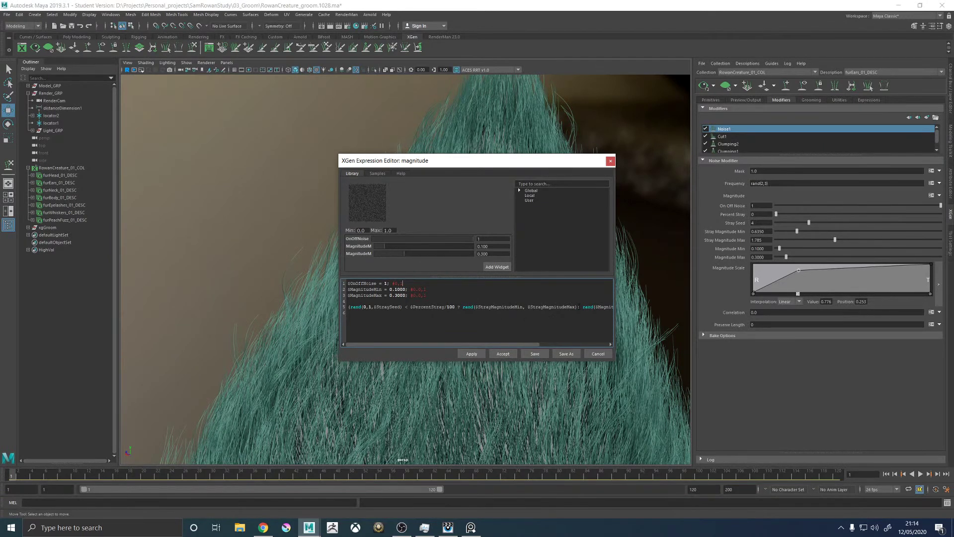
# Reduce the magnitude formula to rand($MagnitudeMin, $MagnitudeMax)*$OnOffNoise and accept the expression
pyautogui.moveTo(582, 306); pyautogui.dragTo(348, 307)
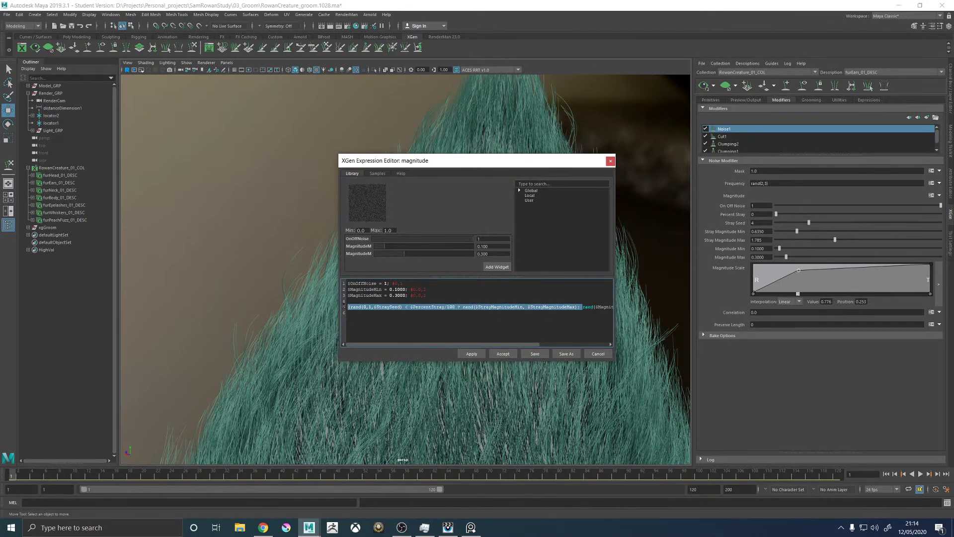
pyautogui.press('BackSpace')
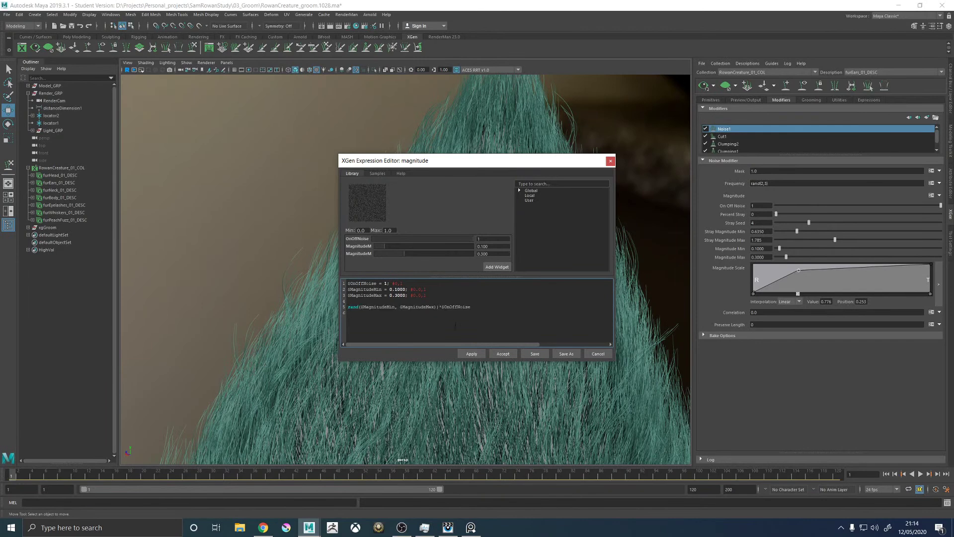
pyautogui.click(438, 307)
pyautogui.press('BackSpace')
pyautogui.click(469, 355)
pyautogui.click(496, 353)
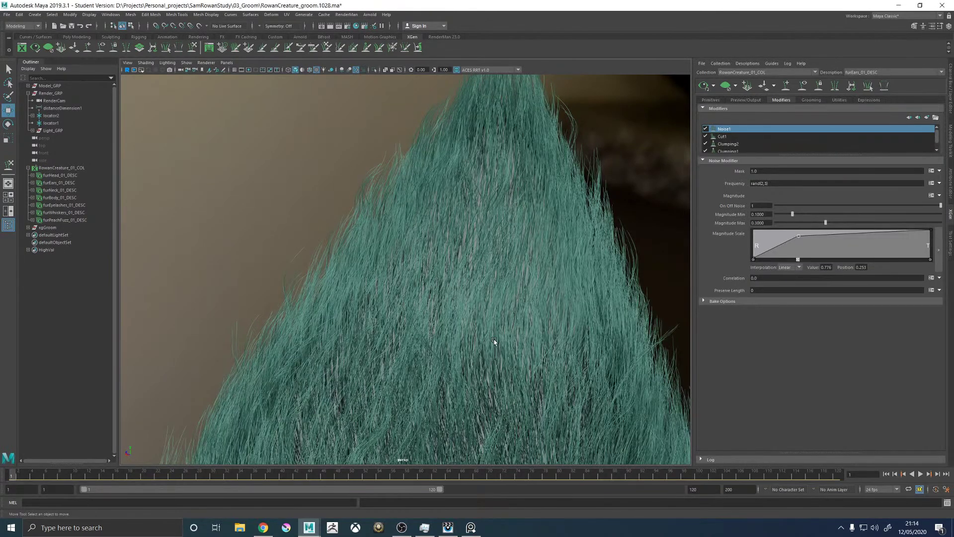
# Set Noise1's Magnitude Min to 0 and Magnitude Max to 0.13, checking the fur up close
pyautogui.keyDown('alt'); pyautogui.moveTo(463, 312); pyautogui.dragTo(423, 320); pyautogui.keyUp('alt')
pyautogui.moveTo(825, 222); pyautogui.dragTo(857, 222)
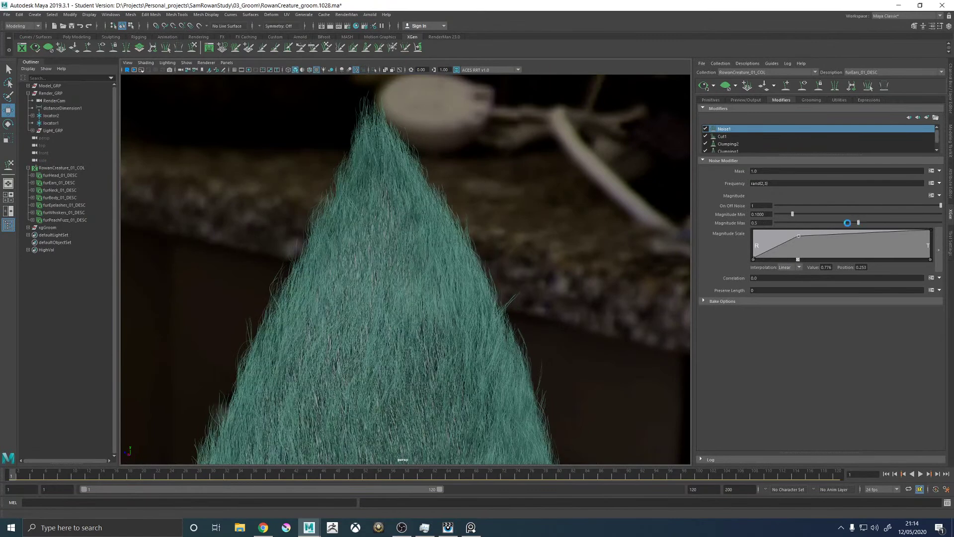
pyautogui.moveTo(788, 216); pyautogui.dragTo(687, 219)
pyautogui.click(797, 224)
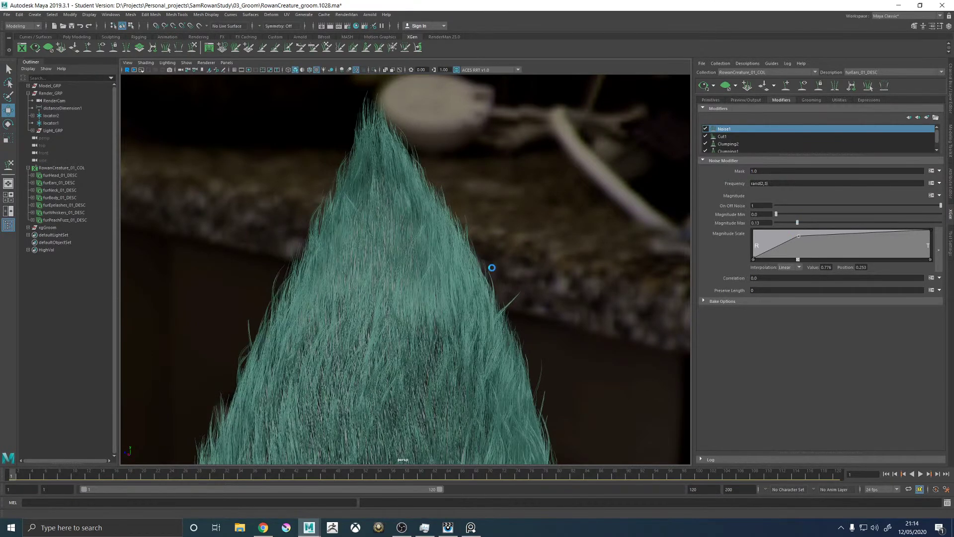
pyautogui.scroll(5, 492, 262)
# Switch On Off Noise to 0 and back to 1 to compare the ear fur with and without noise
pyautogui.moveTo(787, 209); pyautogui.dragTo(773, 205)
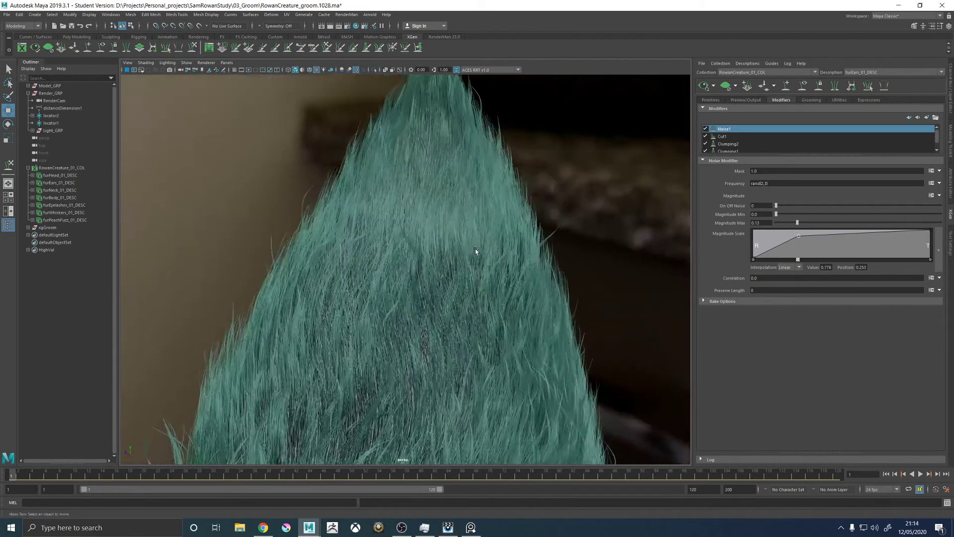
pyautogui.keyDown('alt'); pyautogui.moveTo(475, 249); pyautogui.dragTo(444, 328, button='right'); pyautogui.keyUp('alt')
pyautogui.keyDown('alt'); pyautogui.moveTo(445, 328); pyautogui.dragTo(413, 316); pyautogui.keyUp('alt')
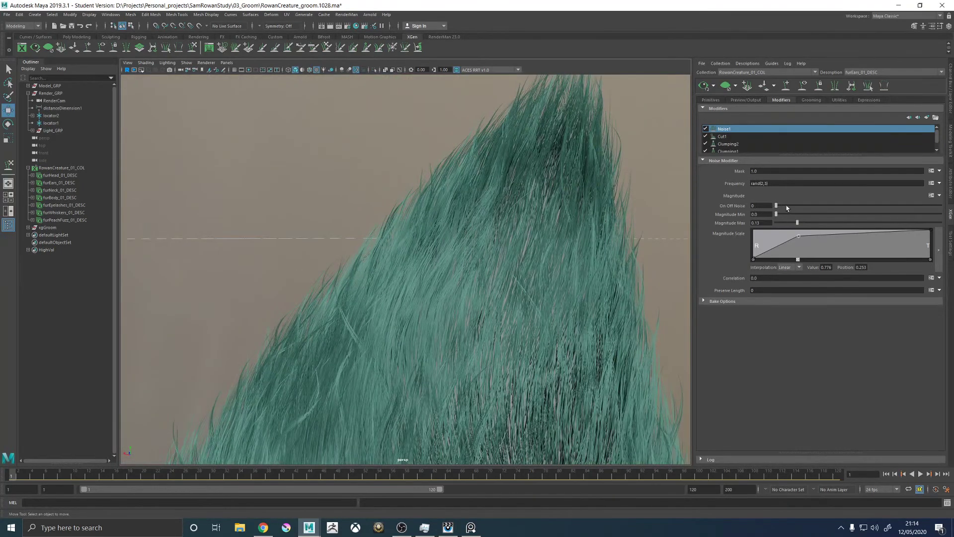
pyautogui.click(856, 208)
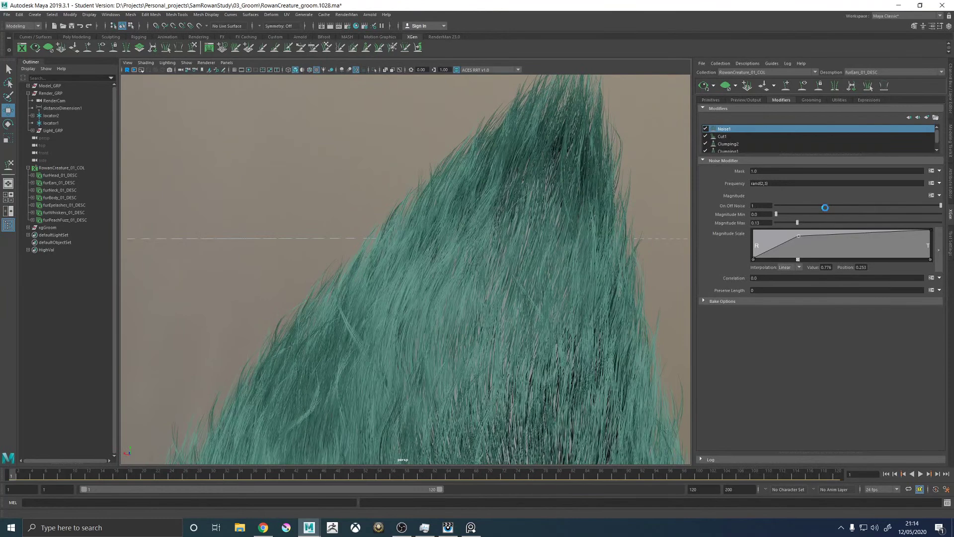
# Review the OnOffNoise multiplier in Noise1's magnitude expression, then switch On Off Noise to 1
pyautogui.hotkey('ctrl', 'z')
pyautogui.click(931, 195)
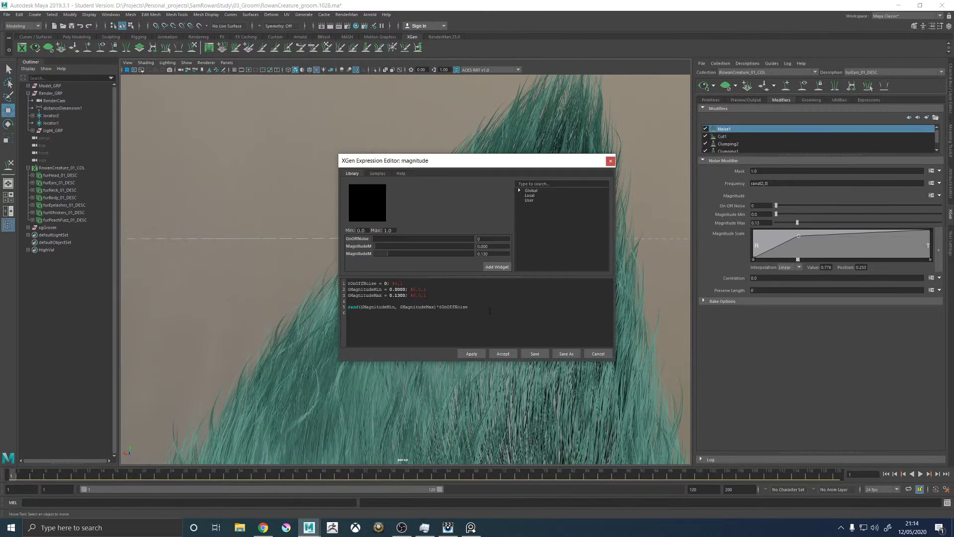
pyautogui.moveTo(476, 306); pyautogui.dragTo(437, 307)
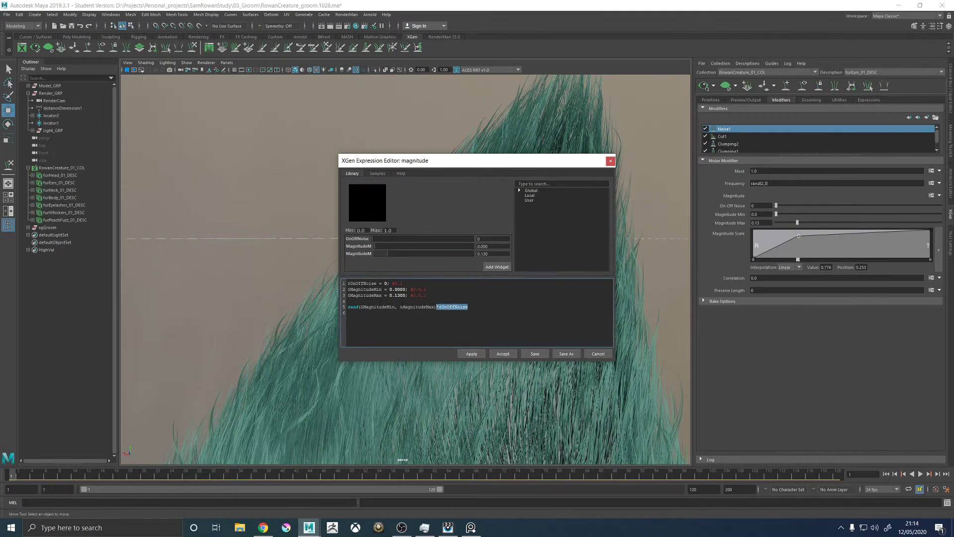
pyautogui.click(610, 160)
pyautogui.moveTo(775, 205); pyautogui.dragTo(877, 206)
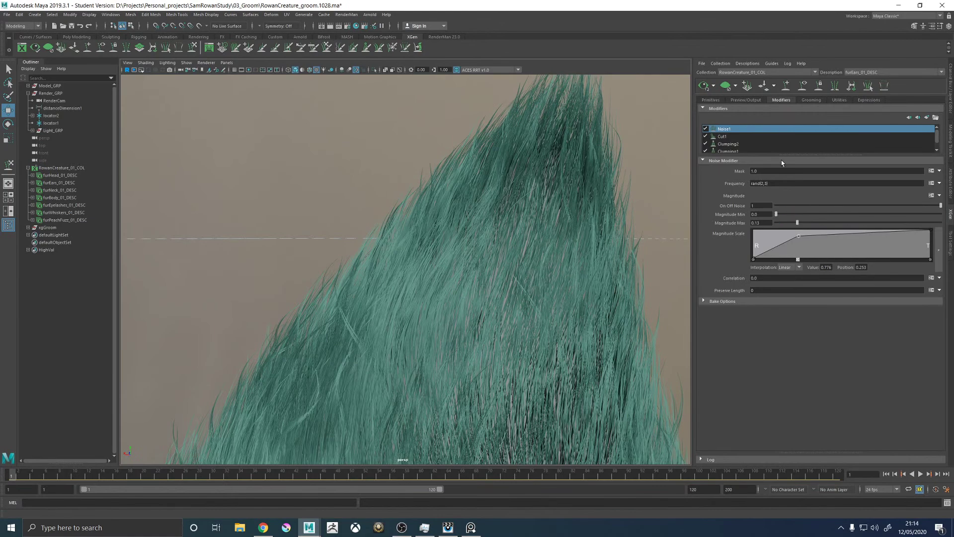
# Turn on ambient occlusion in the viewport and set Noise1's Magnitude Max to 0.17
pyautogui.keyDown('alt'); pyautogui.moveTo(490, 271); pyautogui.dragTo(352, 147); pyautogui.keyUp('alt')
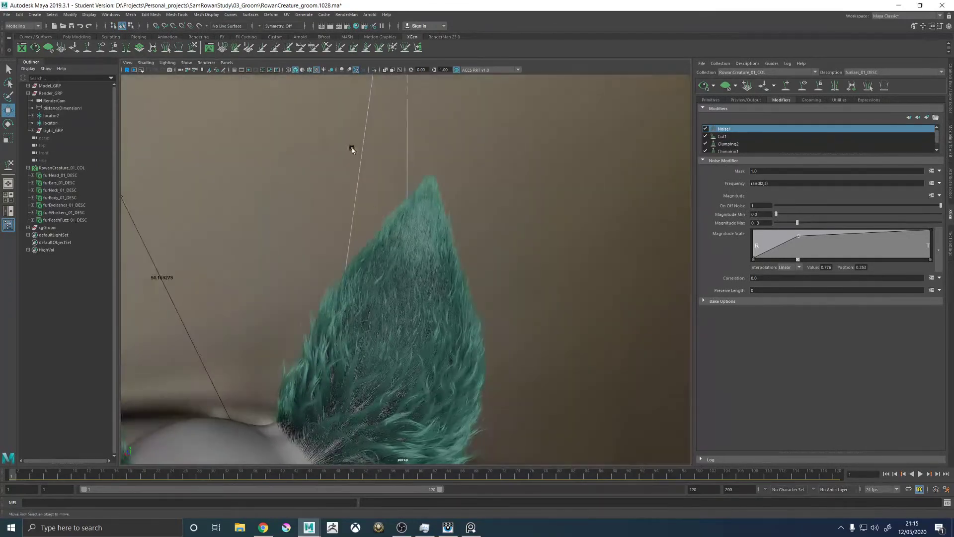
pyautogui.click(342, 69)
pyautogui.keyDown('alt'); pyautogui.moveTo(342, 152); pyautogui.dragTo(523, 316, button='right'); pyautogui.keyUp('alt')
pyautogui.keyDown('alt'); pyautogui.moveTo(523, 316); pyautogui.dragTo(411, 252); pyautogui.keyUp('alt')
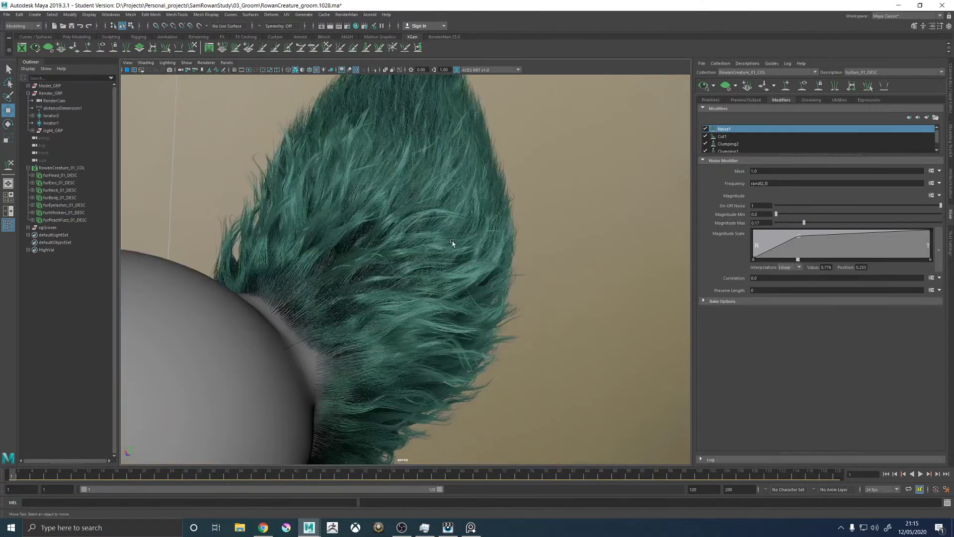
# Set Noise1's Magnitude Min to 0.095 for the ear fur
pyautogui.keyDown('alt'); pyautogui.moveTo(452, 243); pyautogui.dragTo(473, 244); pyautogui.keyUp('alt')
pyautogui.keyDown('alt'); pyautogui.moveTo(473, 244); pyautogui.dragTo(498, 255, button='right'); pyautogui.keyUp('alt')
pyautogui.keyDown('alt'); pyautogui.moveTo(498, 256); pyautogui.dragTo(440, 258); pyautogui.keyUp('alt')
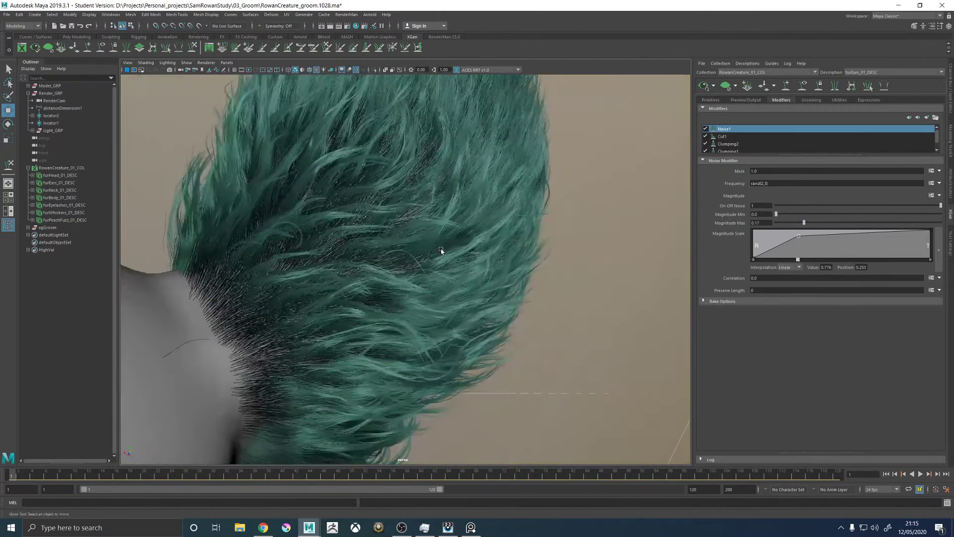
pyautogui.click(783, 214)
pyautogui.moveTo(783, 215); pyautogui.dragTo(791, 215)
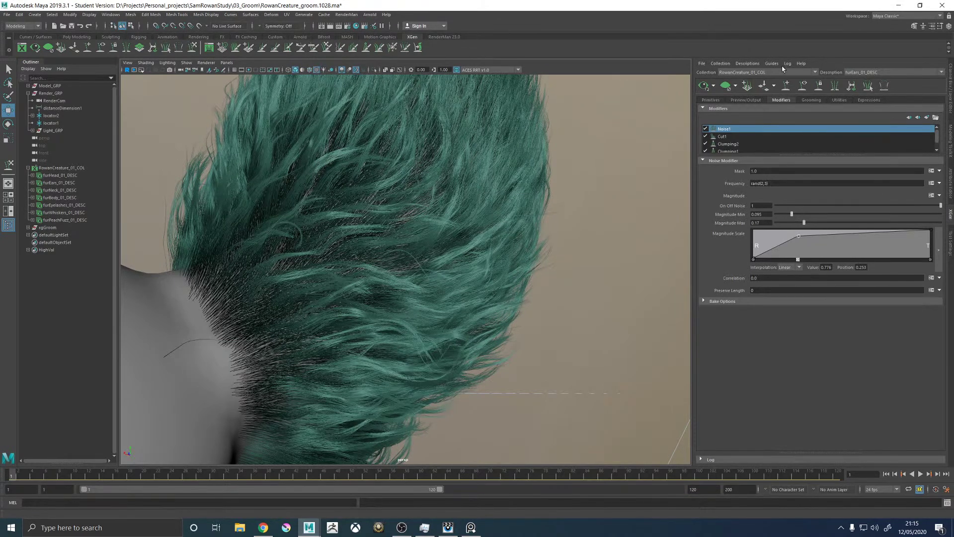
# Look through the ear description's utilities and expressions, and examine the ear fur up to the tip
pyautogui.click(840, 100)
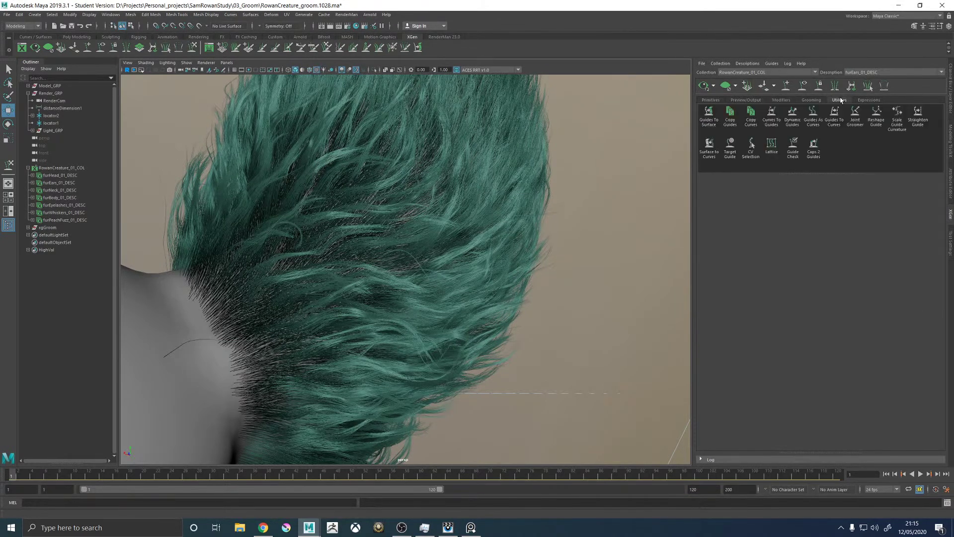
pyautogui.click(866, 100)
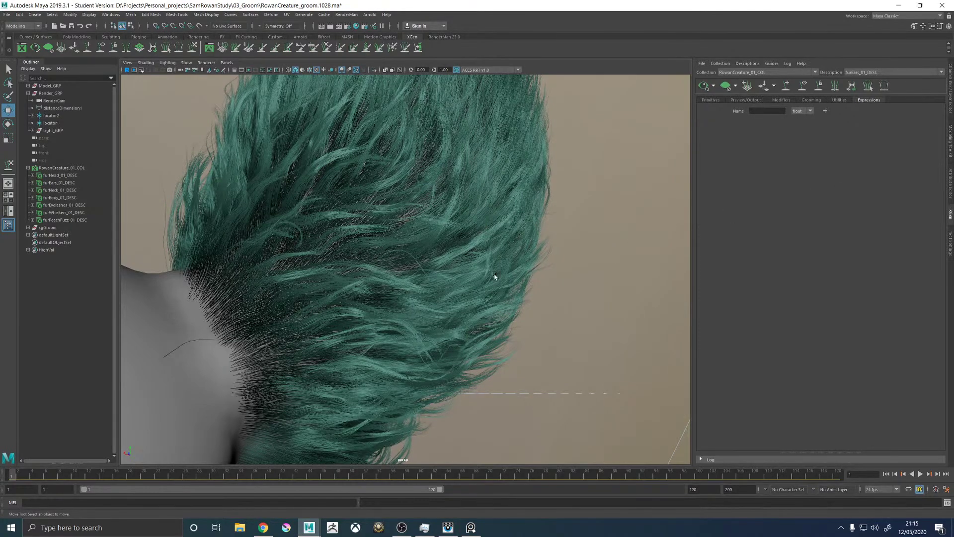
pyautogui.keyDown('alt'); pyautogui.moveTo(398, 204); pyautogui.dragTo(457, 288); pyautogui.keyUp('alt')
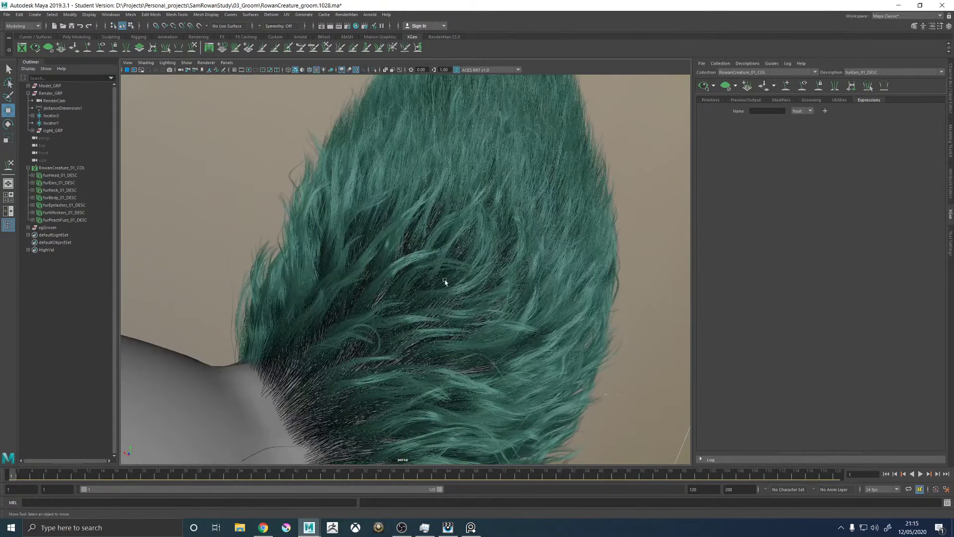
pyautogui.keyDown('alt'); pyautogui.moveTo(393, 237); pyautogui.dragTo(546, 259); pyautogui.keyUp('alt')
pyautogui.keyDown('alt'); pyautogui.moveTo(348, 77); pyautogui.dragTo(544, 283); pyautogui.keyUp('alt')
# Add a second Noise modifier to the ear fur description's modifier stack
pyautogui.click(779, 100)
pyautogui.click(909, 115)
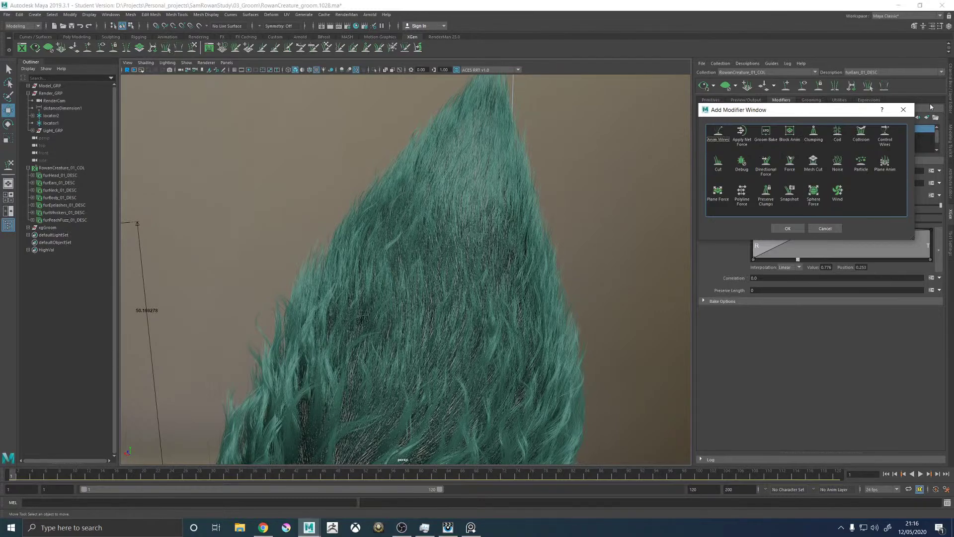
pyautogui.click(903, 110)
pyautogui.keyDown('alt'); pyautogui.moveTo(570, 164); pyautogui.dragTo(773, 146); pyautogui.keyUp('alt')
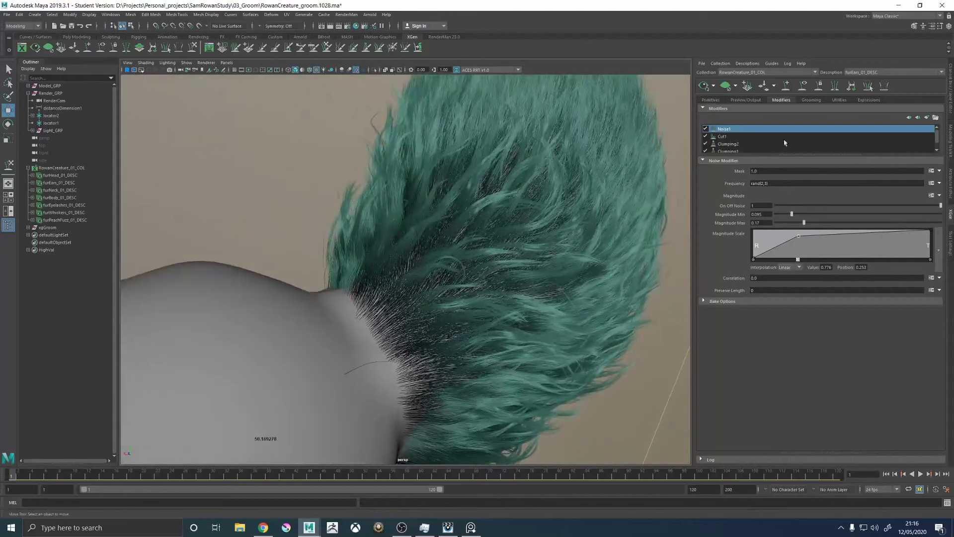
pyautogui.click(907, 117)
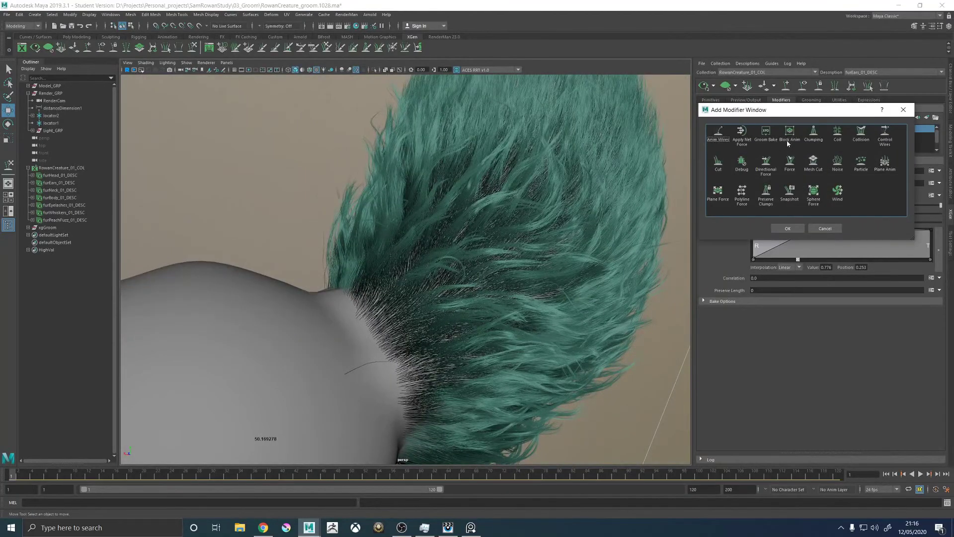
pyautogui.click(837, 162)
pyautogui.click(787, 228)
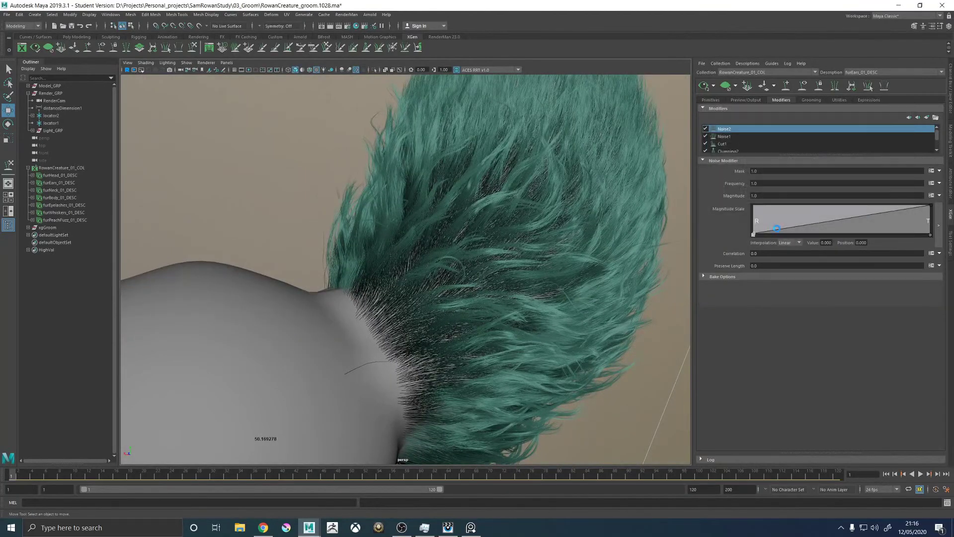
# Load a saved expression file with stray controls into Noise2's magnitude
pyautogui.scroll(-5, 512, 256)
pyautogui.scroll(5, 464, 245)
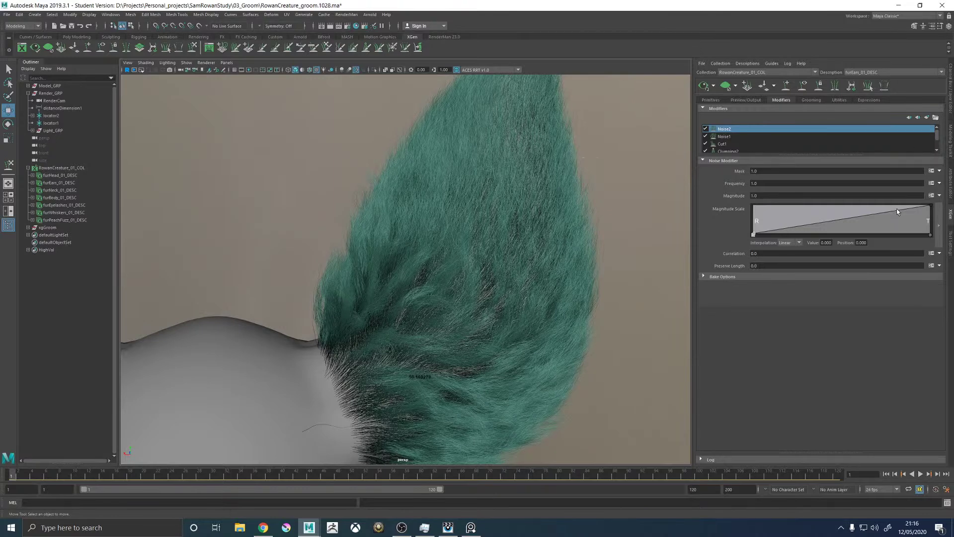
pyautogui.click(939, 196)
pyautogui.moveTo(914, 222)
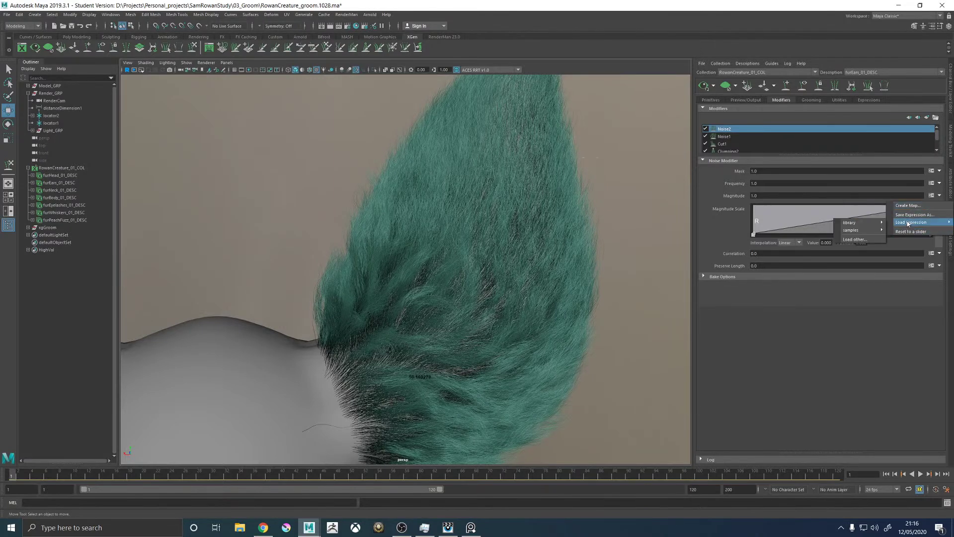
pyautogui.click(854, 239)
pyautogui.doubleClick(442, 224)
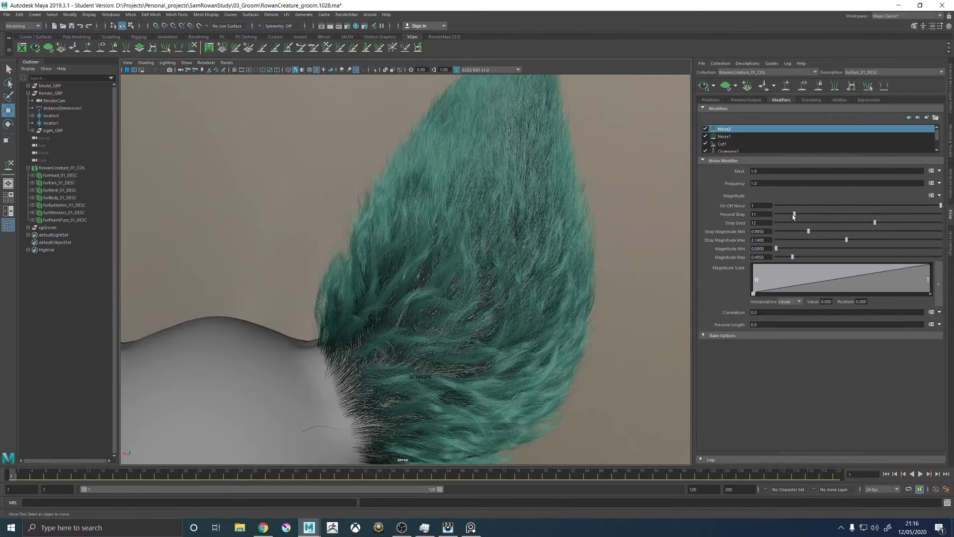
# Set Noise2's Magnitude Max to 0.0 and Percent Stray to 3
pyautogui.moveTo(791, 256); pyautogui.dragTo(786, 256)
pyautogui.click(781, 214)
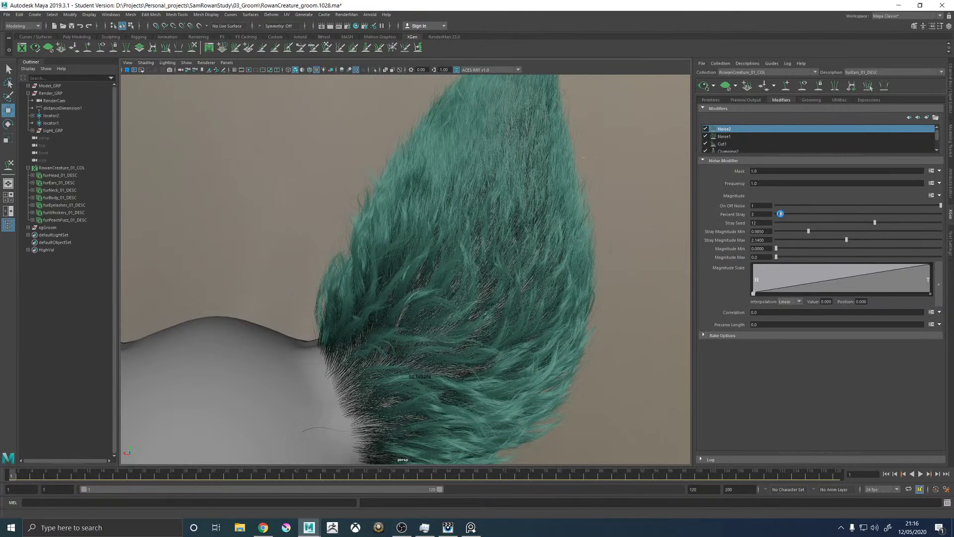
pyautogui.keyDown('alt'); pyautogui.moveTo(464, 215); pyautogui.dragTo(432, 206); pyautogui.keyUp('alt')
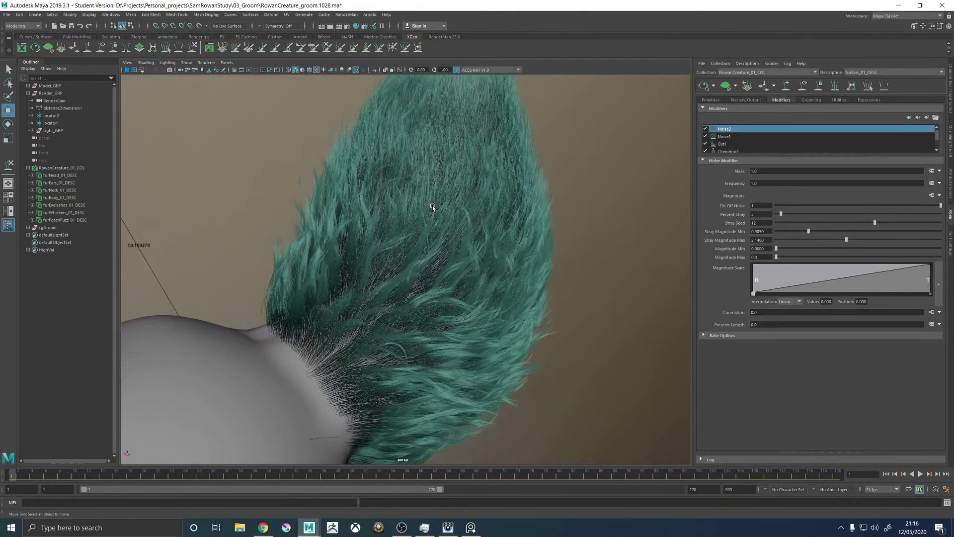
pyautogui.keyDown('alt'); pyautogui.moveTo(442, 202); pyautogui.dragTo(459, 251); pyautogui.keyUp('alt')
pyautogui.keyDown('alt'); pyautogui.moveTo(479, 253); pyautogui.dragTo(655, 250); pyautogui.keyUp('alt')
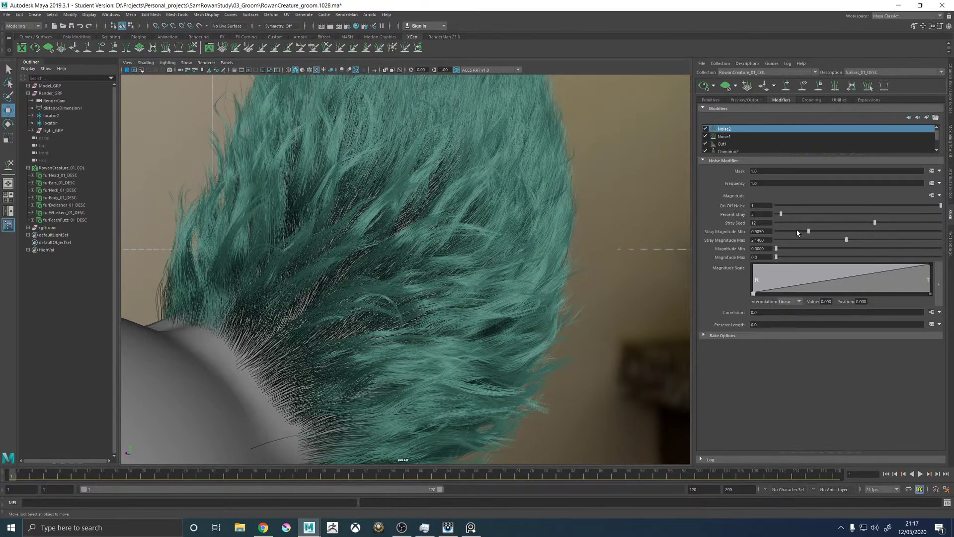
pyautogui.keyDown('alt'); pyautogui.moveTo(555, 208); pyautogui.dragTo(507, 226); pyautogui.keyUp('alt')
pyautogui.keyDown('alt'); pyautogui.moveTo(558, 189); pyautogui.dragTo(559, 205); pyautogui.keyUp('alt')
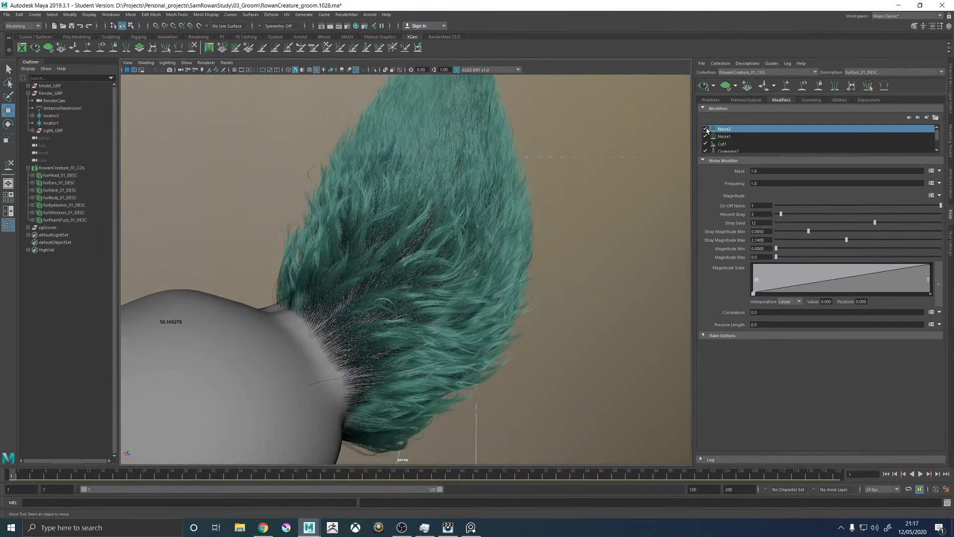
# Disable all the ear fur modifiers with automatic preview updates turned off, and refresh the fur preview
pyautogui.click(714, 87)
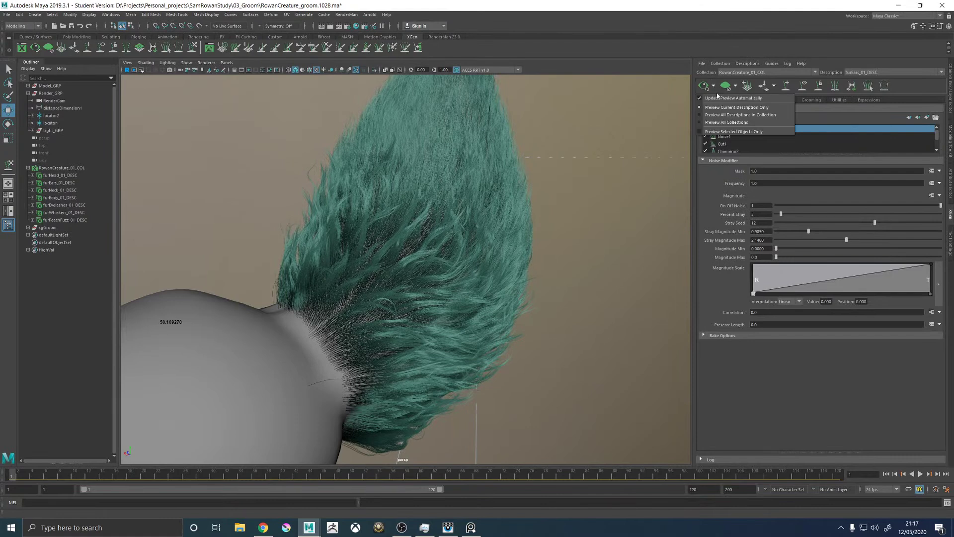
pyautogui.click(721, 98)
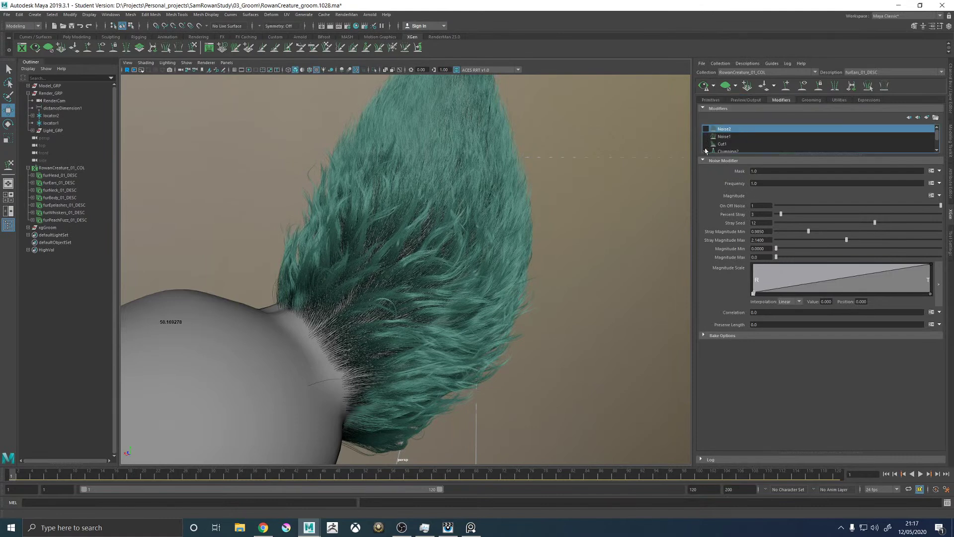
pyautogui.scroll(-2, 707, 145)
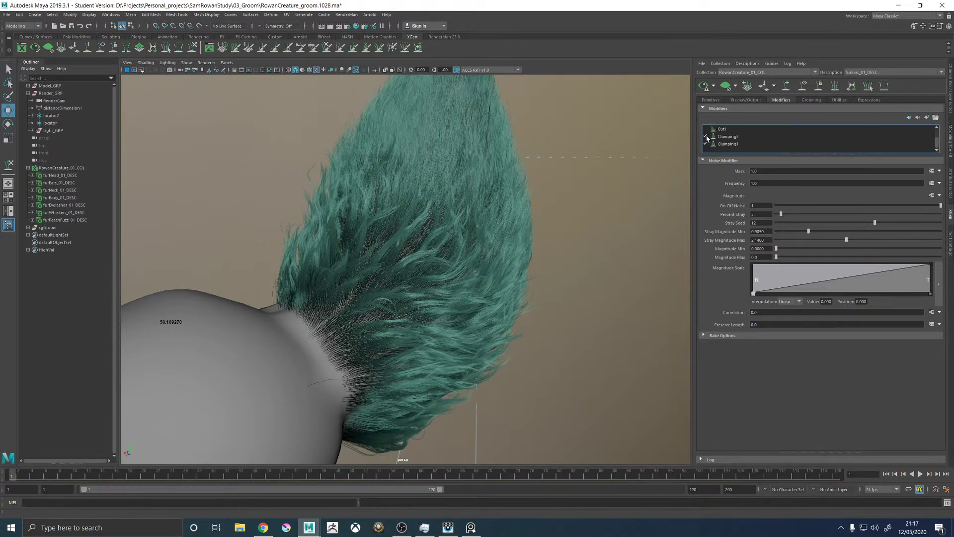
pyautogui.click(703, 86)
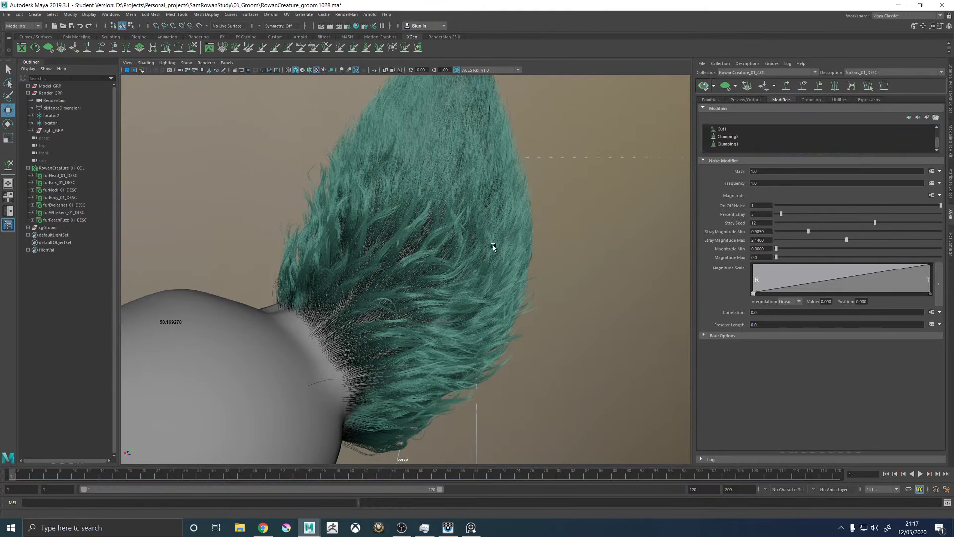
pyautogui.keyDown('alt'); pyautogui.moveTo(571, 252); pyautogui.dragTo(546, 198); pyautogui.keyUp('alt')
# Re-enable Clumping1 and Clumping2, and inspect the clumped fur on the ears from several angles
pyautogui.click(705, 143)
pyautogui.click(705, 136)
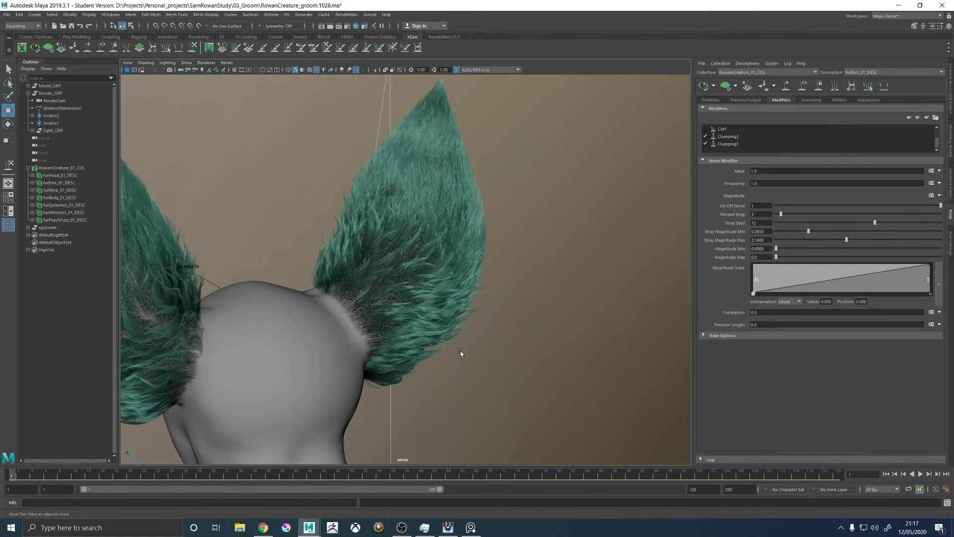
pyautogui.keyDown('alt'); pyautogui.moveTo(472, 313); pyautogui.dragTo(449, 320); pyautogui.keyUp('alt')
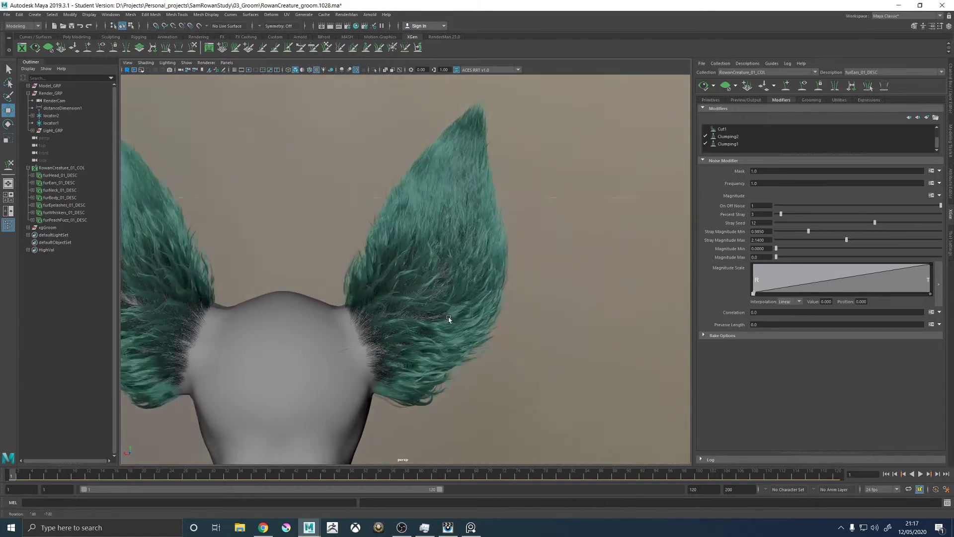
pyautogui.keyDown('alt'); pyautogui.moveTo(449, 319); pyautogui.dragTo(621, 342, button='right'); pyautogui.keyUp('alt')
pyautogui.keyDown('alt'); pyautogui.moveTo(501, 204); pyautogui.dragTo(426, 419, button='middle'); pyautogui.keyUp('alt')
pyautogui.keyDown('alt'); pyautogui.moveTo(460, 354); pyautogui.dragTo(385, 249); pyautogui.keyUp('alt')
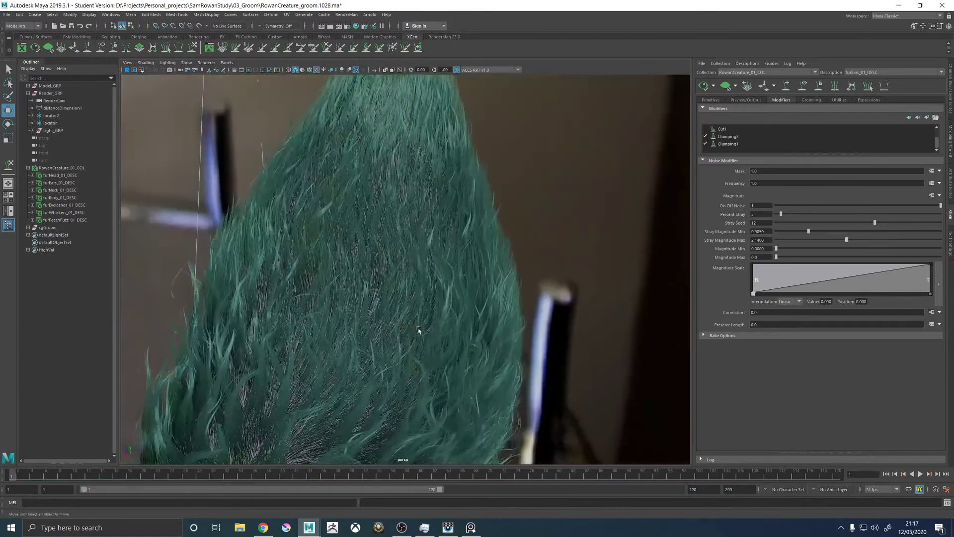
pyautogui.press('[')
pyautogui.keyDown('alt'); pyautogui.moveTo(554, 310); pyautogui.dragTo(470, 316, button='right'); pyautogui.keyUp('alt')
# Re-enable the Cut1, Noise1 and Noise2 modifiers on the ear fur
pyautogui.click(706, 133)
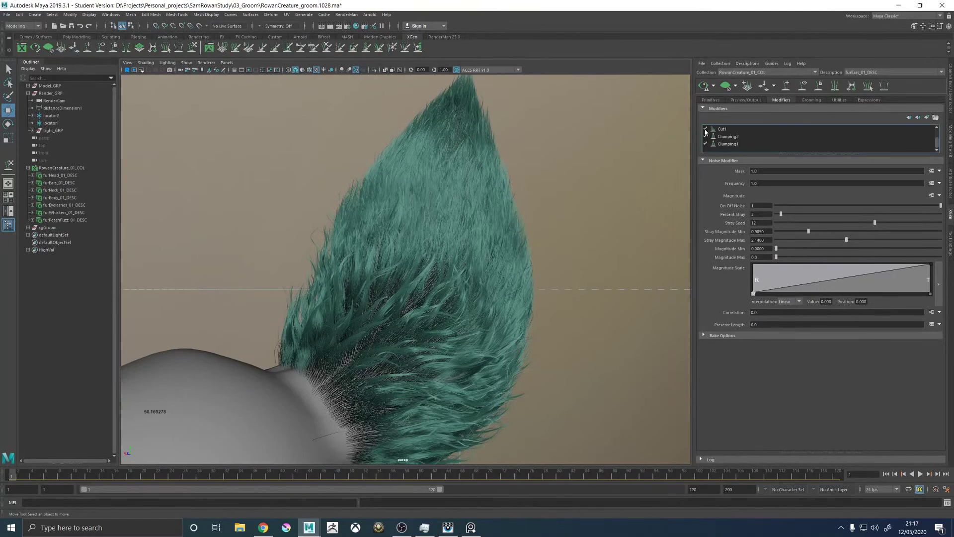
pyautogui.scroll(2, 705, 131)
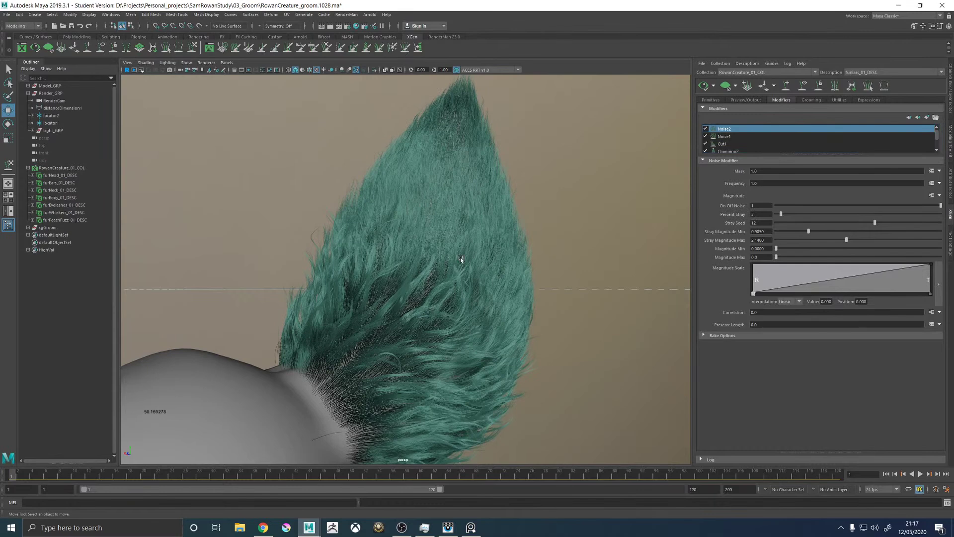
pyautogui.keyDown('alt'); pyautogui.moveTo(447, 259); pyautogui.dragTo(470, 278, button='right'); pyautogui.keyUp('alt')
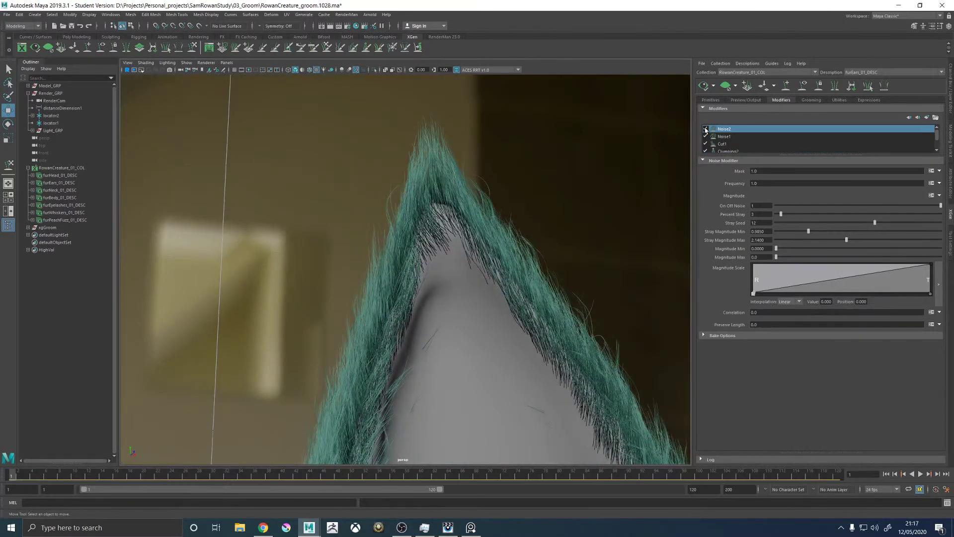
# Turn automatic preview updates back on and set Noise2's Percent Stray to 8
pyautogui.click(713, 86)
pyautogui.click(717, 98)
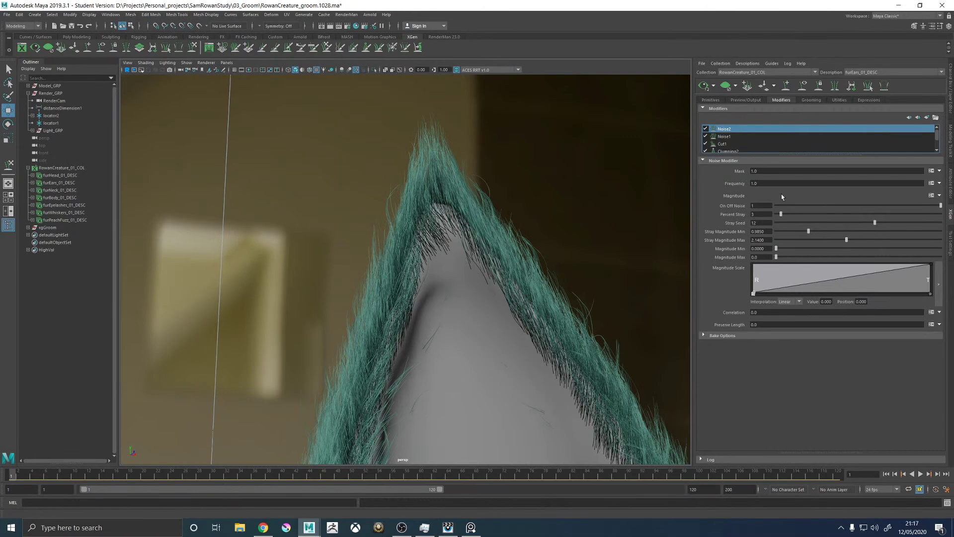
pyautogui.moveTo(781, 214); pyautogui.dragTo(788, 215)
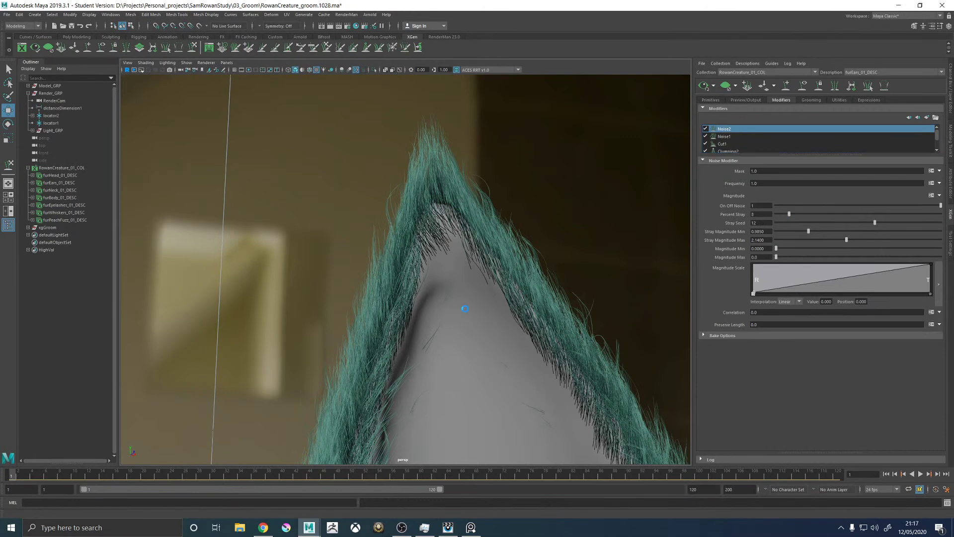
pyautogui.keyDown('alt'); pyautogui.moveTo(419, 324); pyautogui.dragTo(475, 358); pyautogui.keyUp('alt')
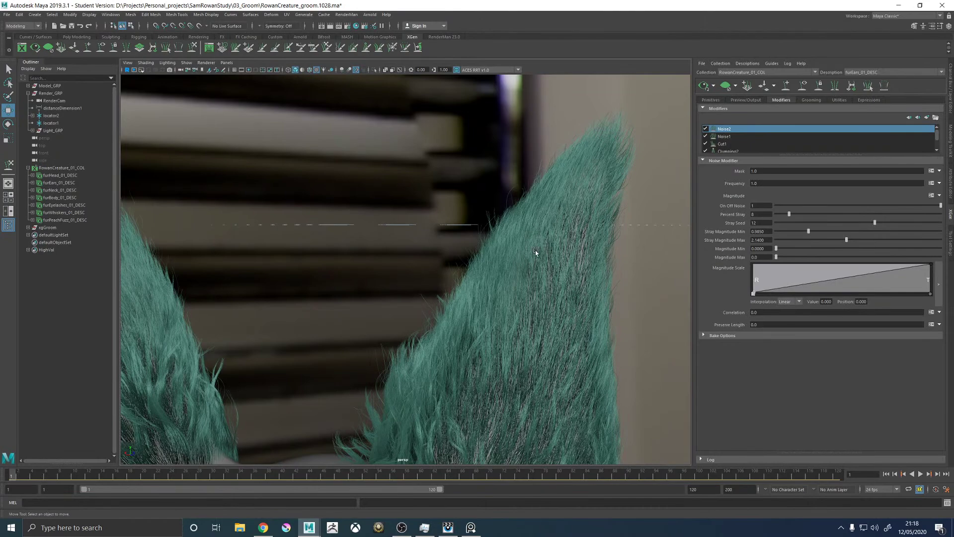
pyautogui.scroll(-5, 534, 252)
pyautogui.keyDown('alt'); pyautogui.moveTo(535, 252); pyautogui.dragTo(543, 292); pyautogui.keyUp('alt')
# Save the groom scene under its current file name
pyautogui.press('q')
pyautogui.hotkey('ctrl', 's')
pyautogui.click(475, 270)
pyautogui.press('w')
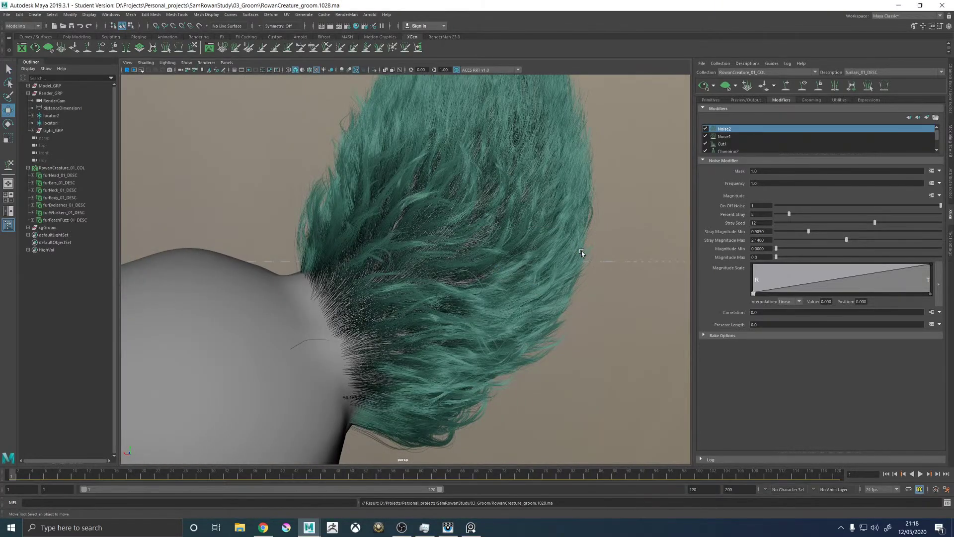
# Set Clumping1's Curl to 2 and raise the tip end of its Curl Scale ramp to 1.0
pyautogui.scroll(-2, 738, 136)
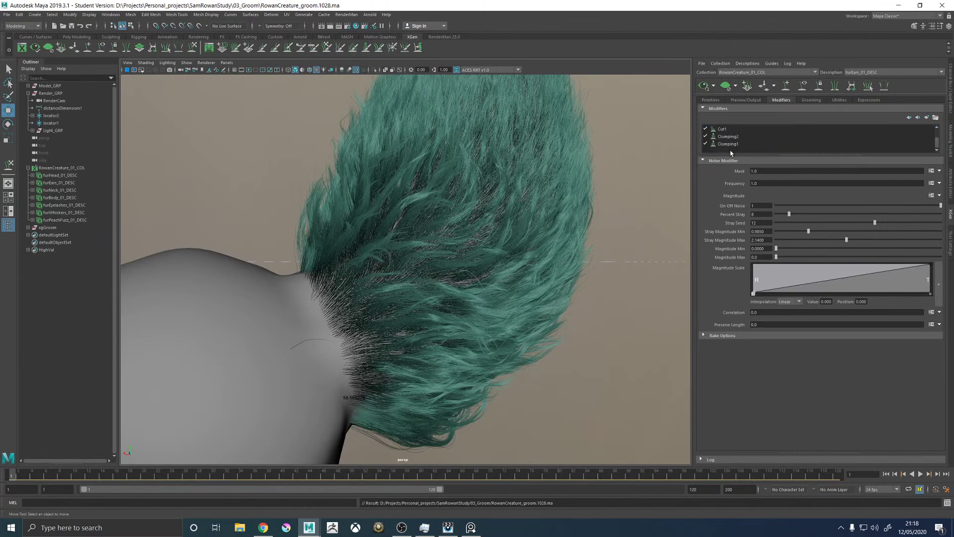
pyautogui.click(728, 143)
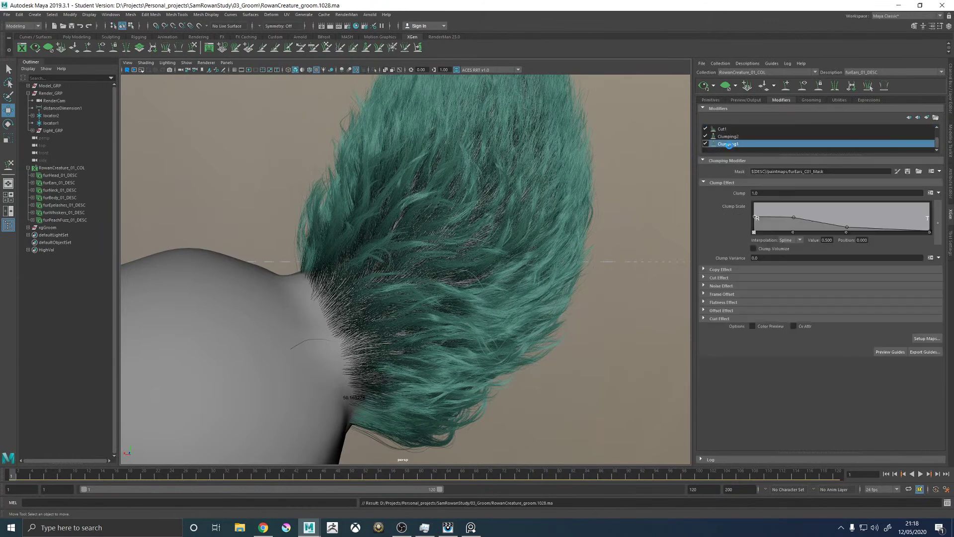
pyautogui.click(717, 318)
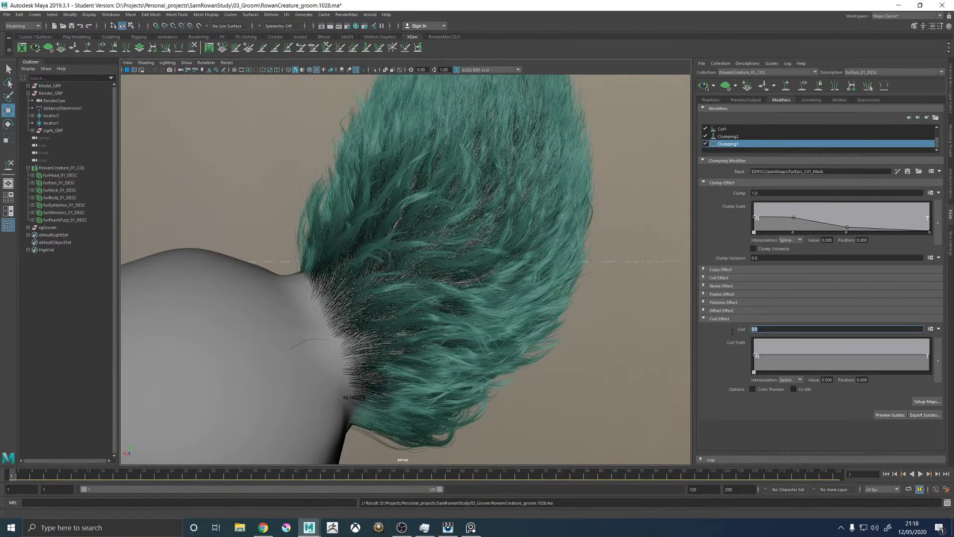
pyautogui.write('2')
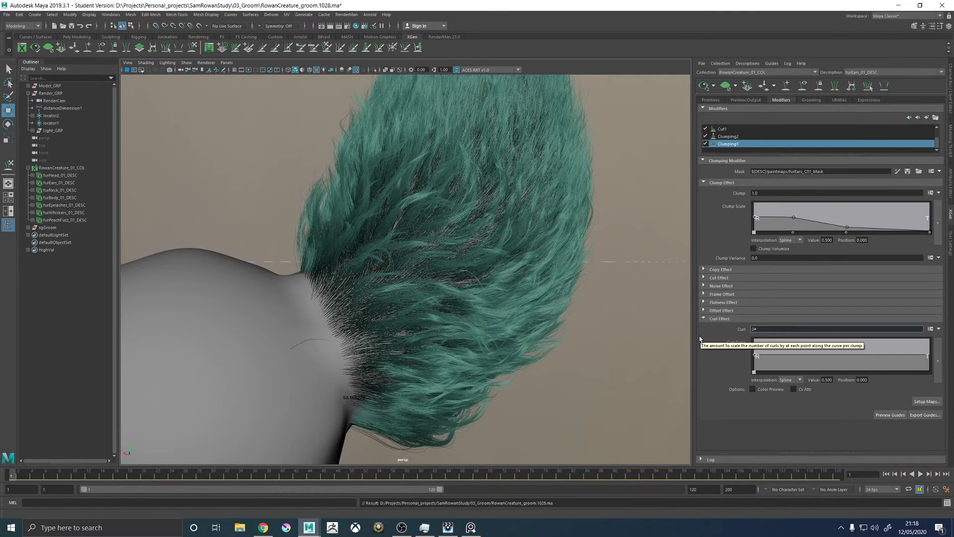
pyautogui.press('Return')
pyautogui.click(924, 347)
pyautogui.moveTo(924, 348); pyautogui.dragTo(930, 338)
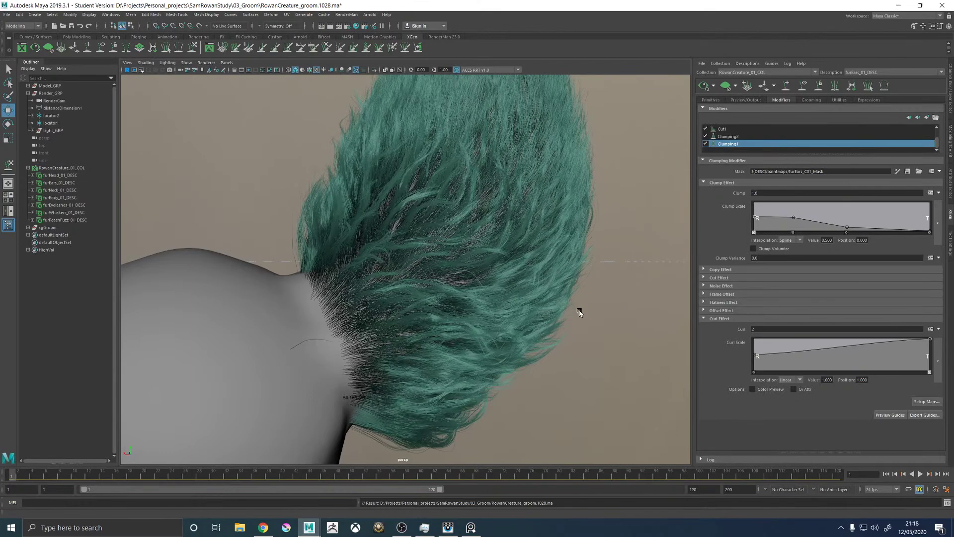
pyautogui.keyDown('alt'); pyautogui.moveTo(586, 299); pyautogui.dragTo(496, 318); pyautogui.keyUp('alt')
# Set Clumping1's Curl to 0 and inspect the ear fur without curl up close
pyautogui.doubleClick(753, 328)
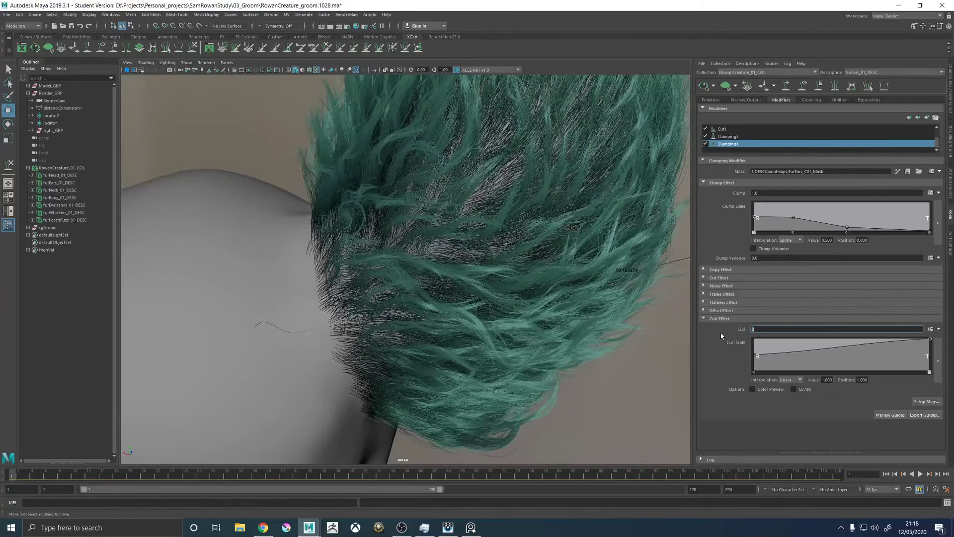
pyautogui.write('0')
pyautogui.press('Return')
pyautogui.keyDown('alt'); pyautogui.moveTo(440, 341); pyautogui.dragTo(476, 258); pyautogui.keyUp('alt')
pyautogui.keyDown('alt'); pyautogui.moveTo(477, 258); pyautogui.dragTo(564, 298, button='right'); pyautogui.keyUp('alt')
# Set Clumping1's Curl back to 2 and inspect the curled ear fur from several angles
pyautogui.doubleClick(753, 329)
pyautogui.write('2')
pyautogui.press('Return')
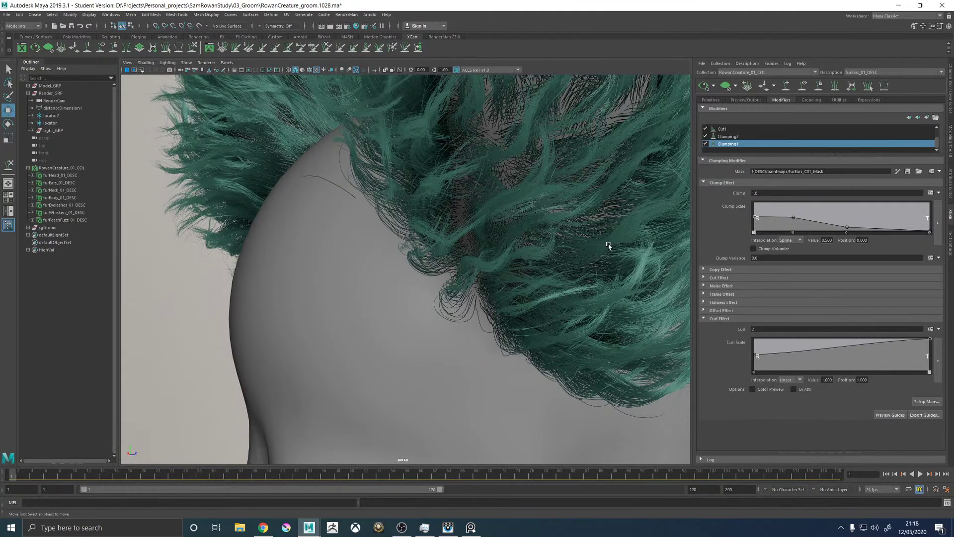
pyautogui.keyDown('alt'); pyautogui.moveTo(456, 227); pyautogui.dragTo(537, 258); pyautogui.keyUp('alt')
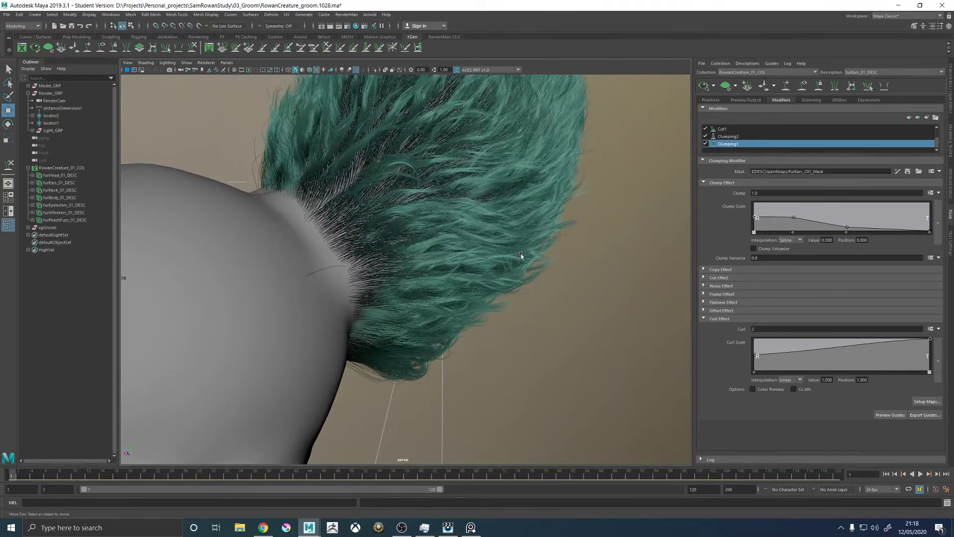
pyautogui.hotkey('alt', 'Tab')
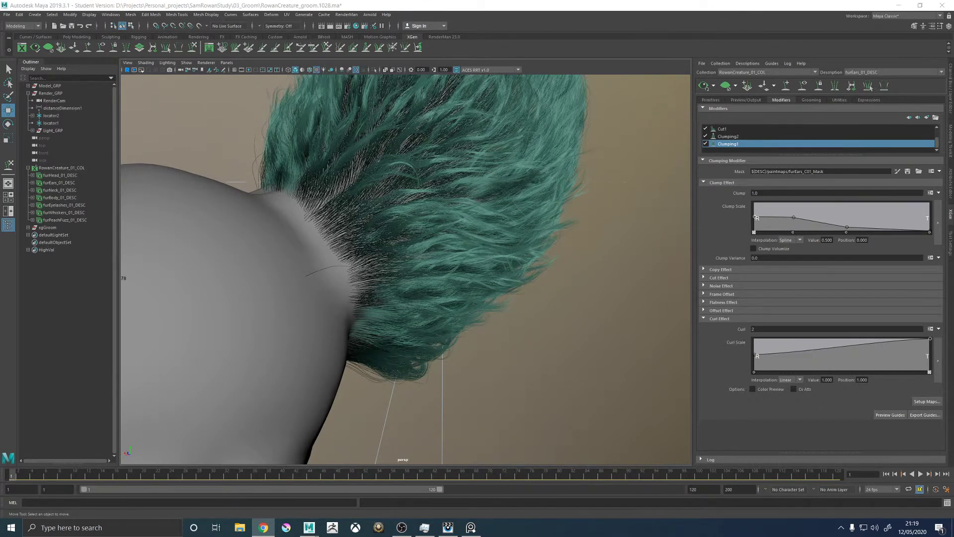
pyautogui.keyDown('alt'); pyautogui.moveTo(380, 257); pyautogui.dragTo(499, 255); pyautogui.keyUp('alt')
# Start an expression for Clumping1's Curl with $CurlMin = 1 and a range comment of 0.0 to 4.0
pyautogui.click(929, 329)
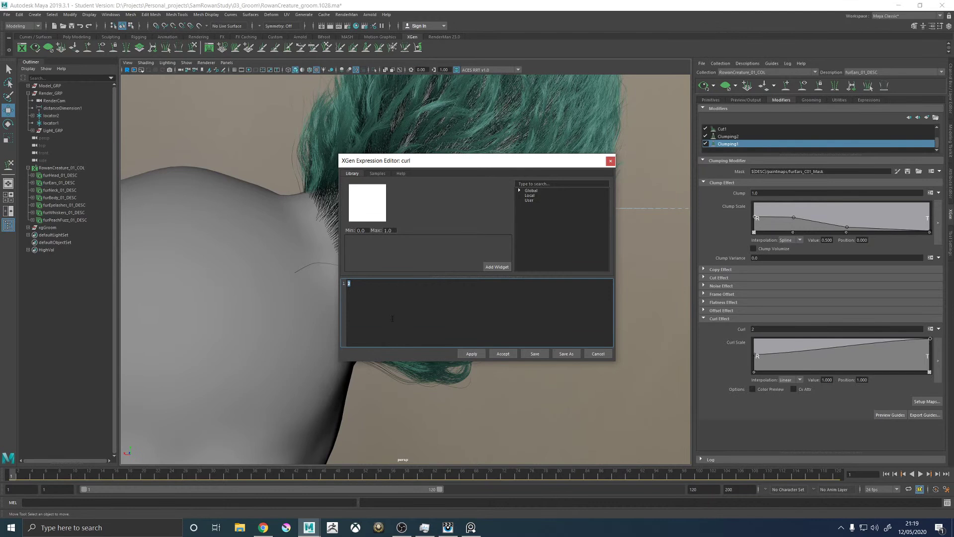
pyautogui.write('$CurlMin = 1')
pyautogui.write('; ')
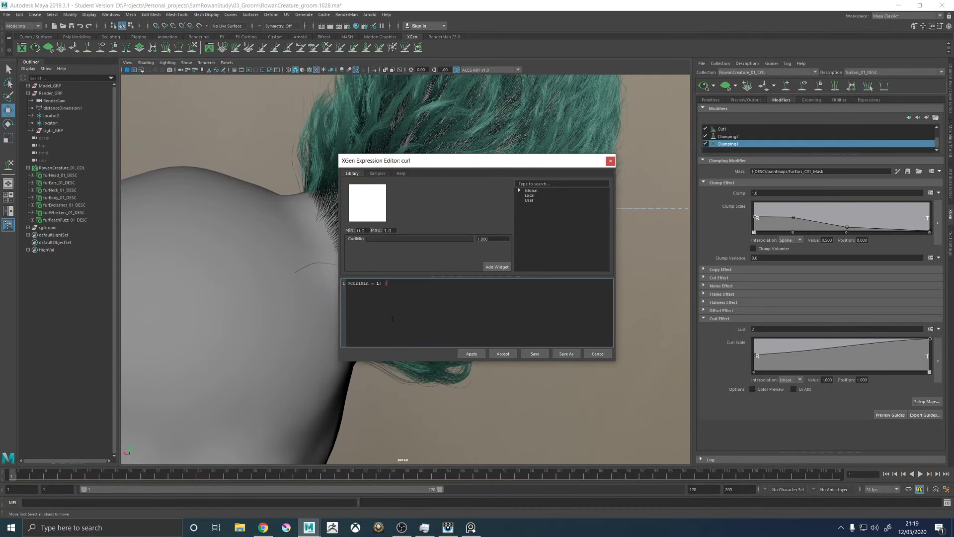
pyautogui.write('#0,4')
pyautogui.write(',4.0')
# Duplicate the $CurlMin line in the curl expression as $CurlMax and set it to 3
pyautogui.hotkey('ctrl', 'a')
pyautogui.hotkey('ctrl', 'c')
pyautogui.click(384, 303)
pyautogui.hotkey('ctrl', 'v')
pyautogui.moveTo(368, 289); pyautogui.dragTo(360, 289)
pyautogui.write('Max')
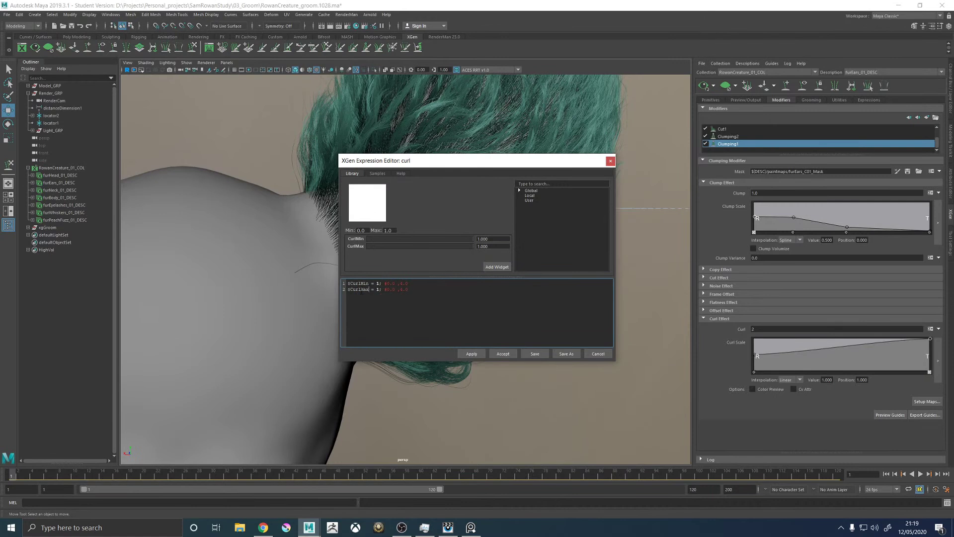
pyautogui.press('BackSpace')
pyautogui.write('3')
# Add the line "rand() < 0.5 ? rand( -$CurlMin, -$CurlMax):1" to the curl expression and apply it
pyautogui.write('rand')
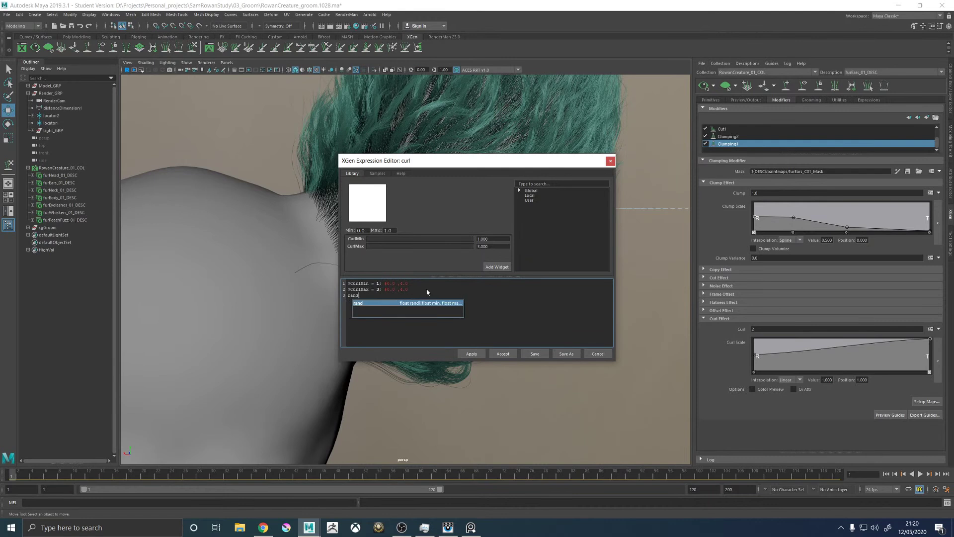
pyautogui.press('Return')
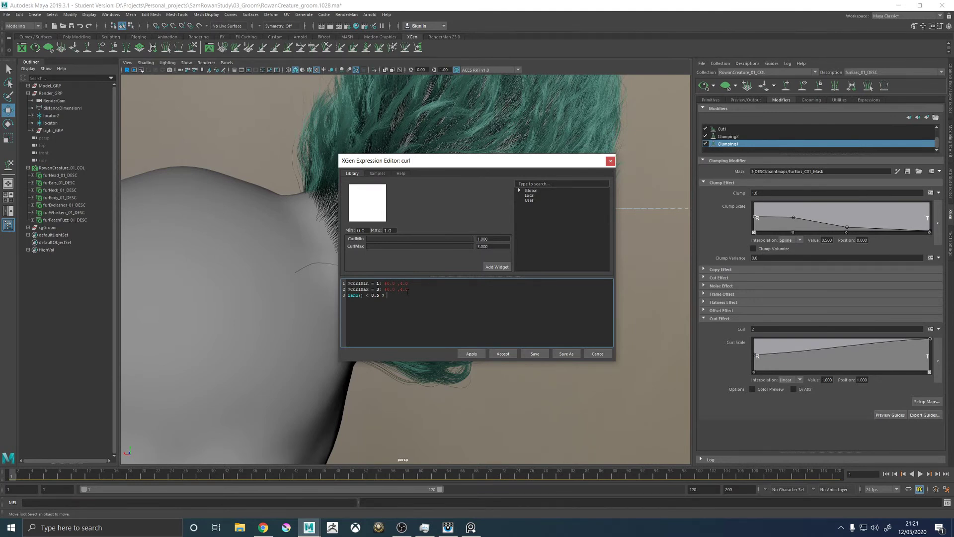
pyautogui.write('rand')
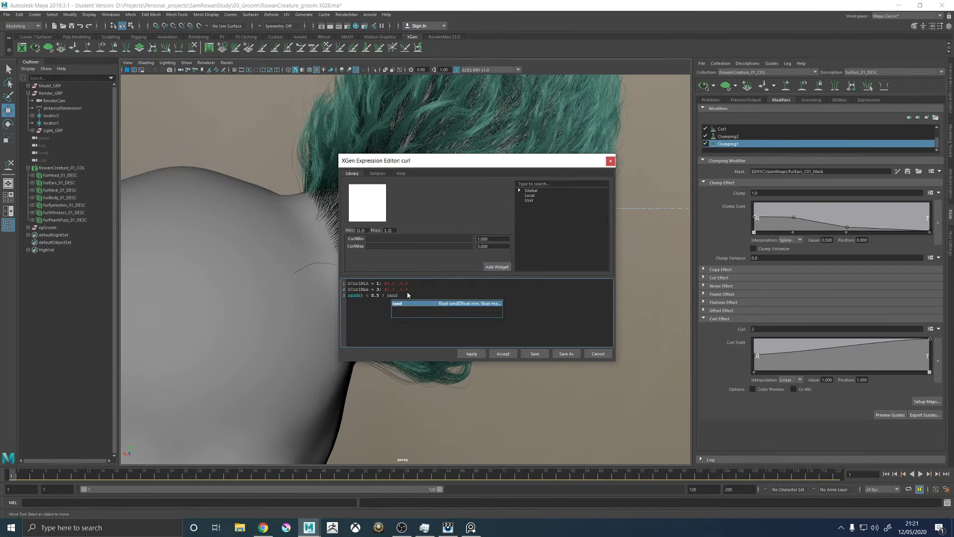
pyautogui.press('Return')
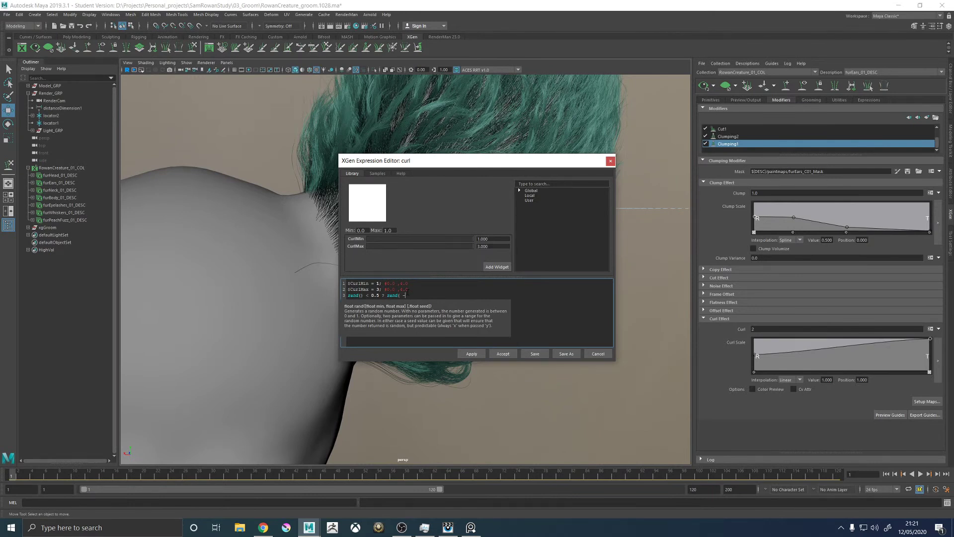
pyautogui.write('-$')
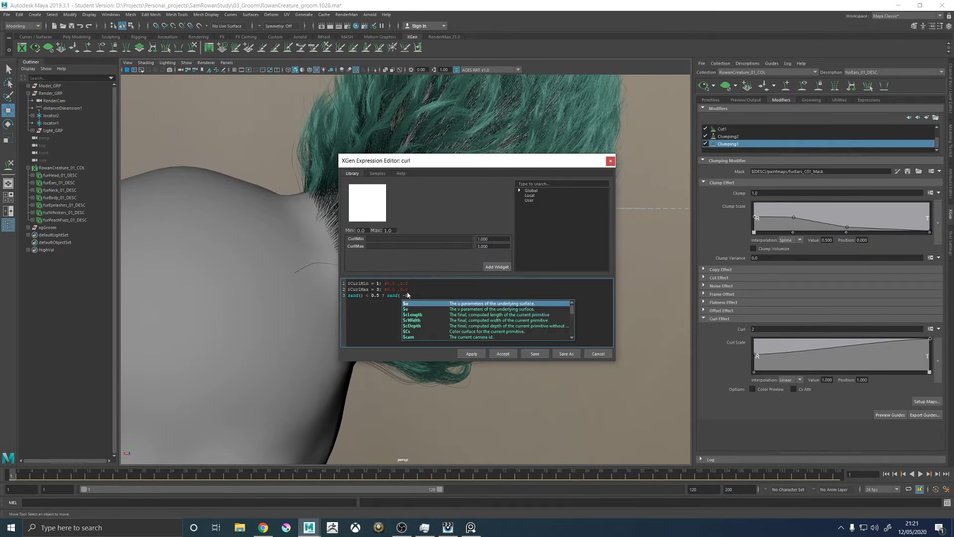
pyautogui.write('Curl')
pyautogui.press('Return')
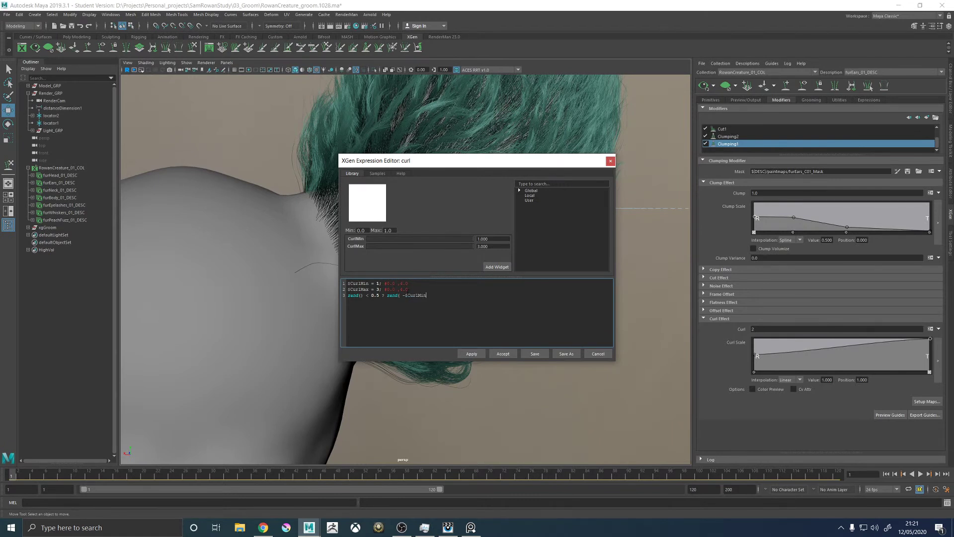
pyautogui.write(',')
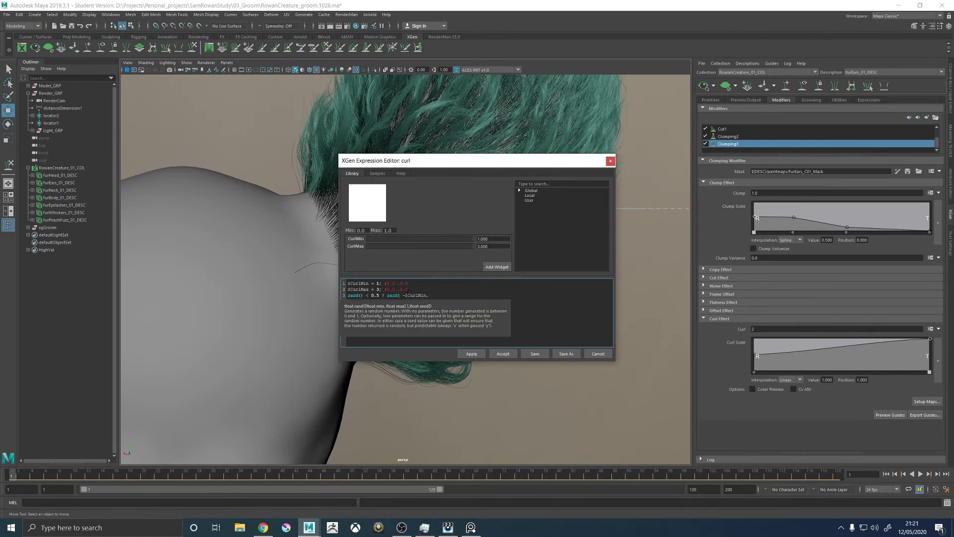
pyautogui.write(' -$Cu')
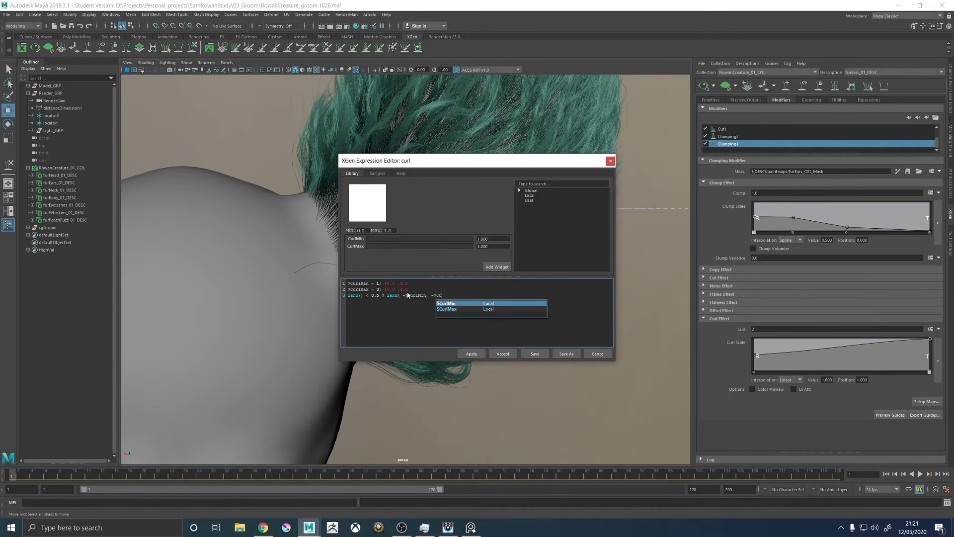
pyautogui.press('Down')
pyautogui.press('Return')
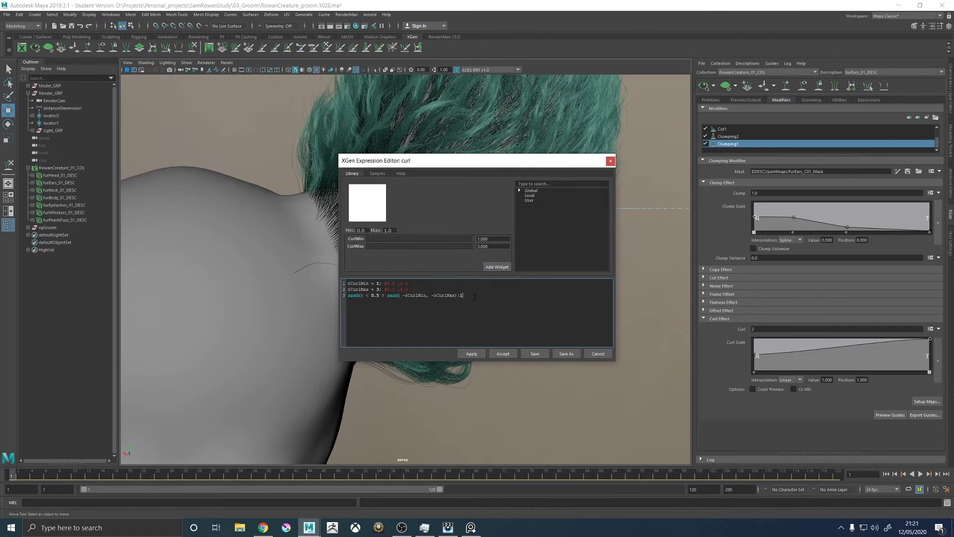
pyautogui.click(471, 354)
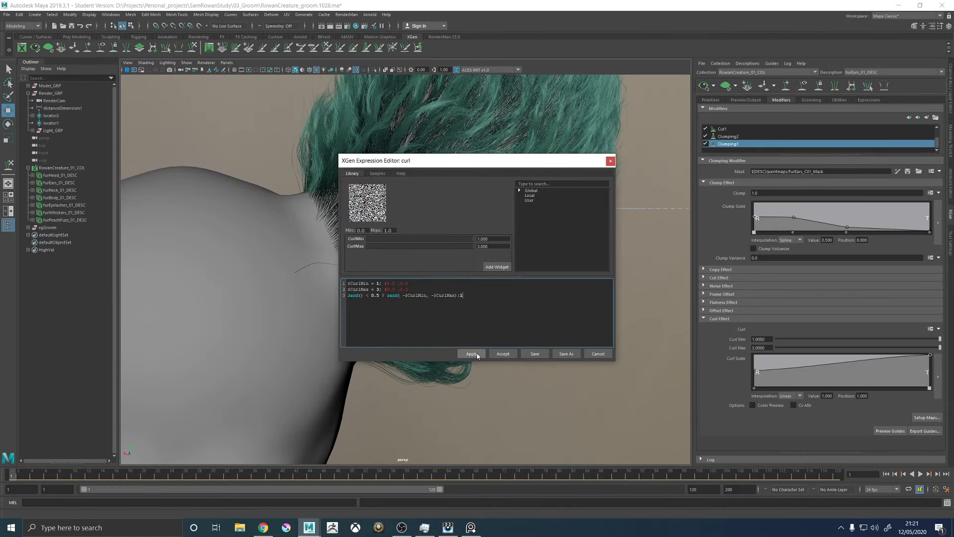
# Replace the expression's false result with rand($CurlMin, $CurlMax), then apply and accept the curl expression
pyautogui.moveTo(478, 161); pyautogui.dragTo(679, 165)
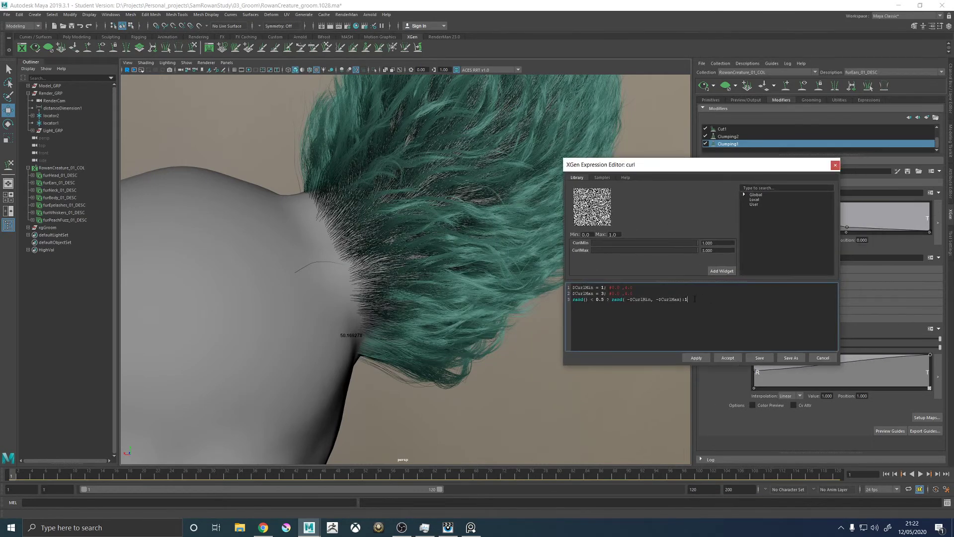
pyautogui.moveTo(680, 299); pyautogui.dragTo(611, 299)
pyautogui.hotkey('ctrl', 'c')
pyautogui.click(695, 298)
pyautogui.hotkey('ctrl', 'v')
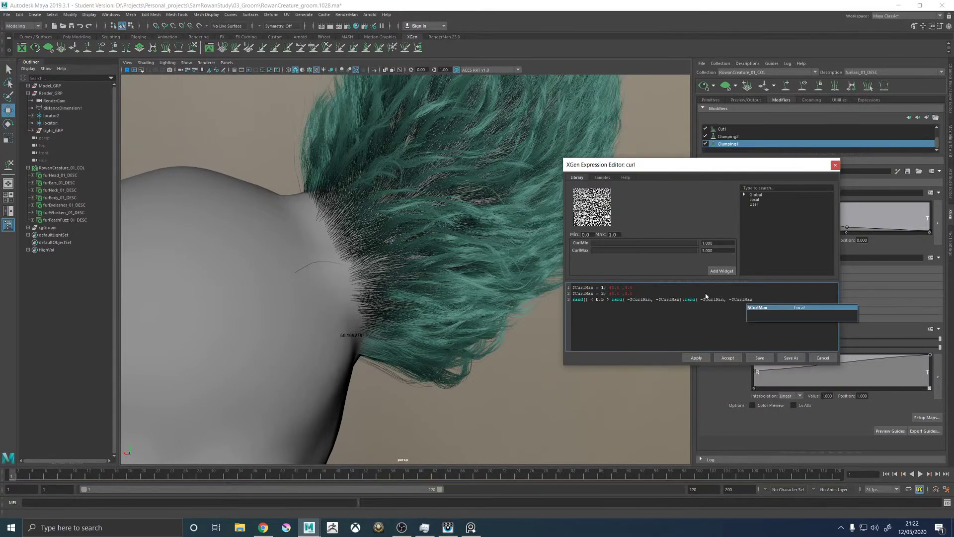
pyautogui.write(')')
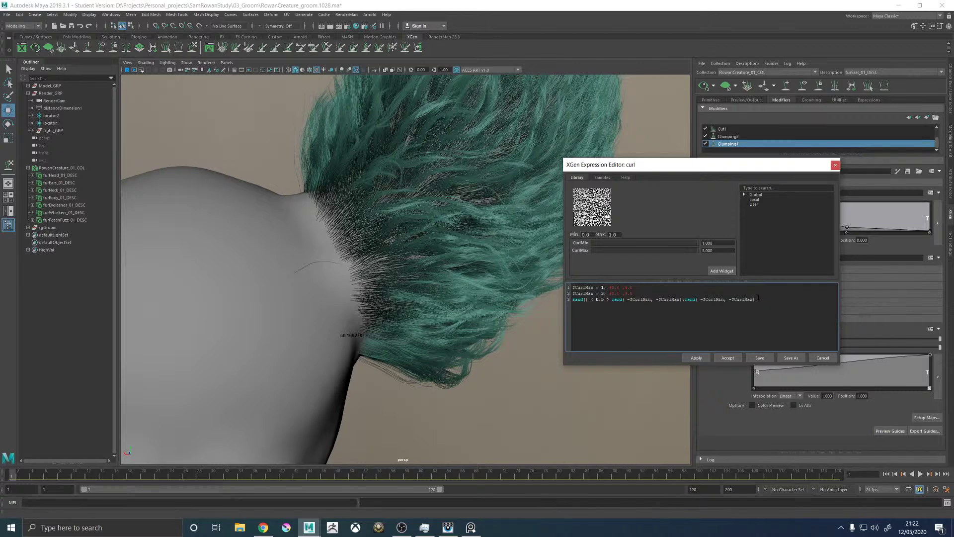
pyautogui.press('BackSpace')
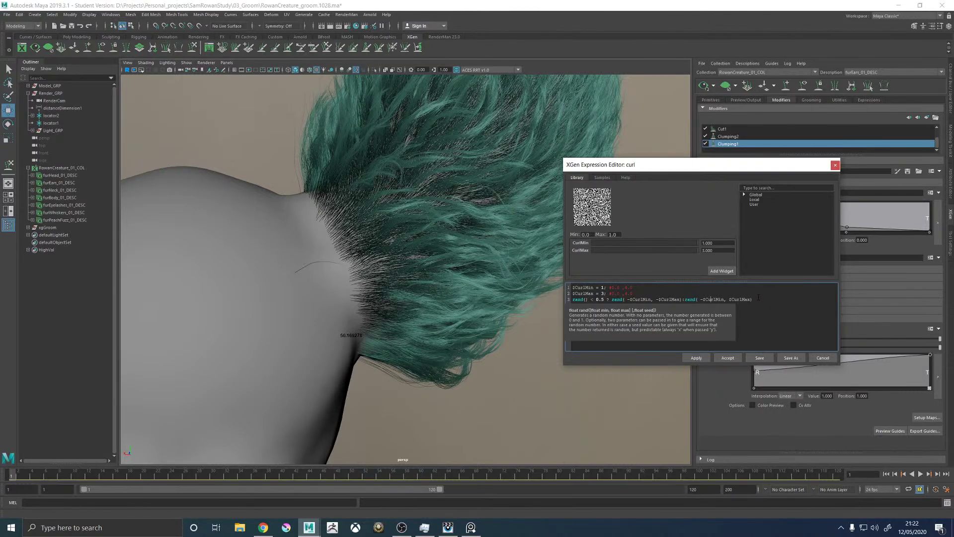
pyautogui.press('BackSpace')
pyautogui.press('BackSpace')
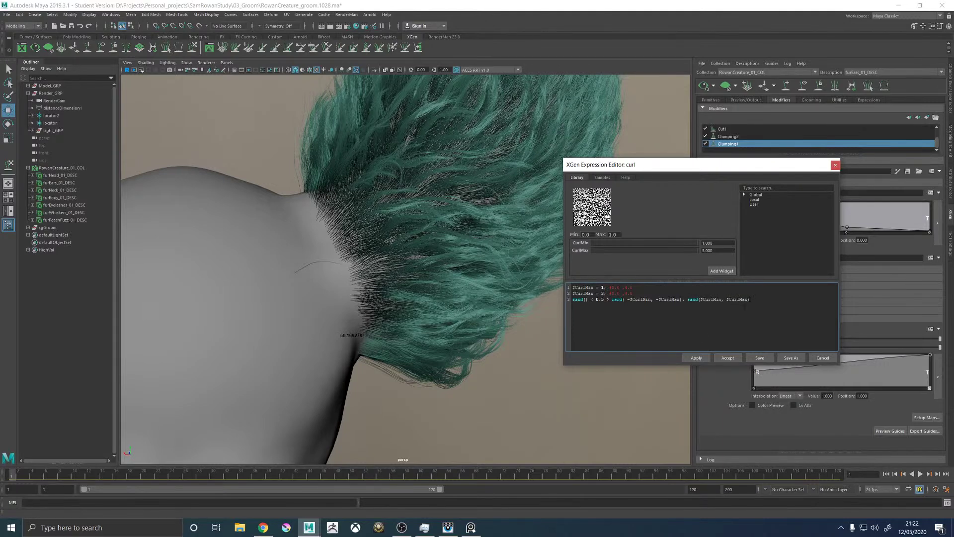
pyautogui.click(691, 357)
pyautogui.click(727, 357)
# Set Clumping1's Curl Min to 0.21 and Curl Max to 1.53
pyautogui.keyDown('alt'); pyautogui.moveTo(633, 266); pyautogui.dragTo(678, 288); pyautogui.keyUp('alt')
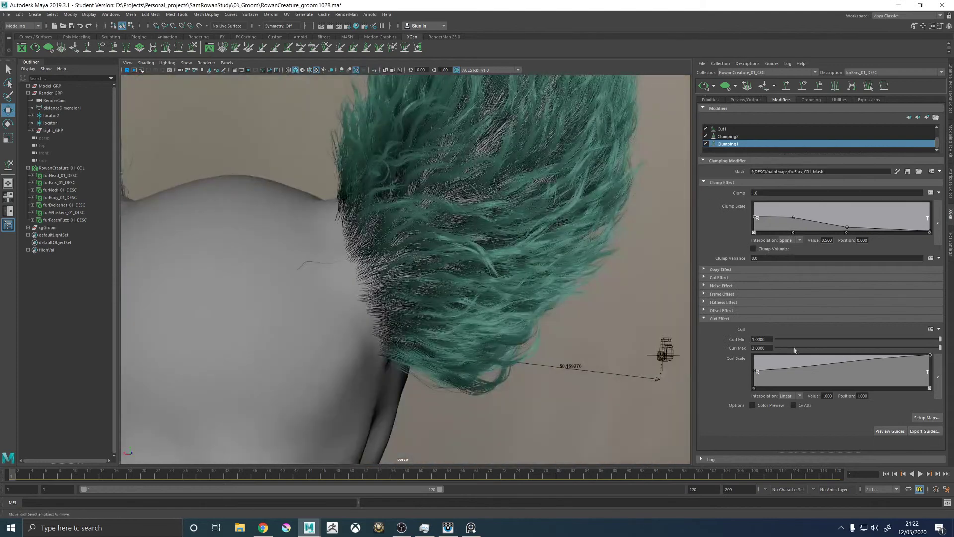
pyautogui.moveTo(798, 339); pyautogui.dragTo(810, 339)
pyautogui.click(858, 348)
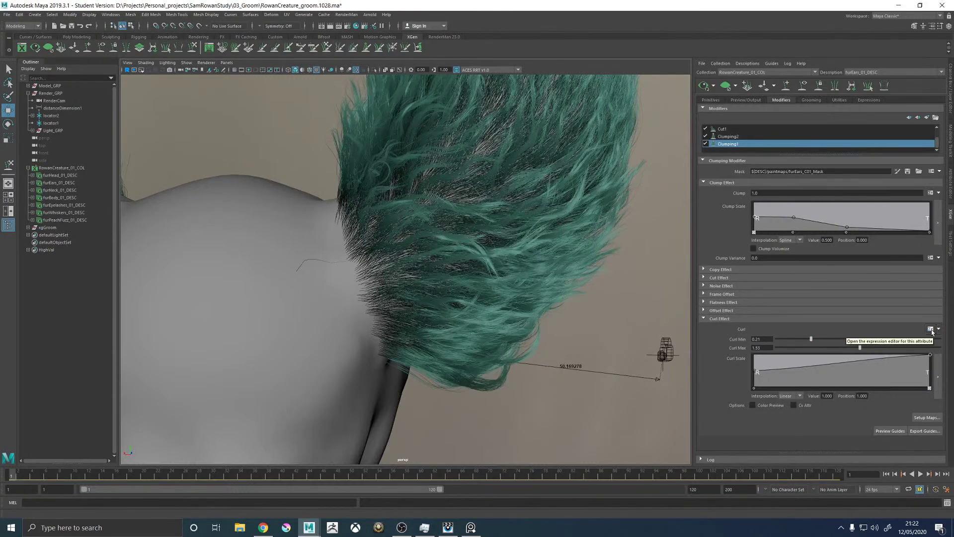
# Rewrite the range comments of $CurlMin and $CurlMax in the curl expression as "#0 ,4" and accept it
pyautogui.click(930, 330)
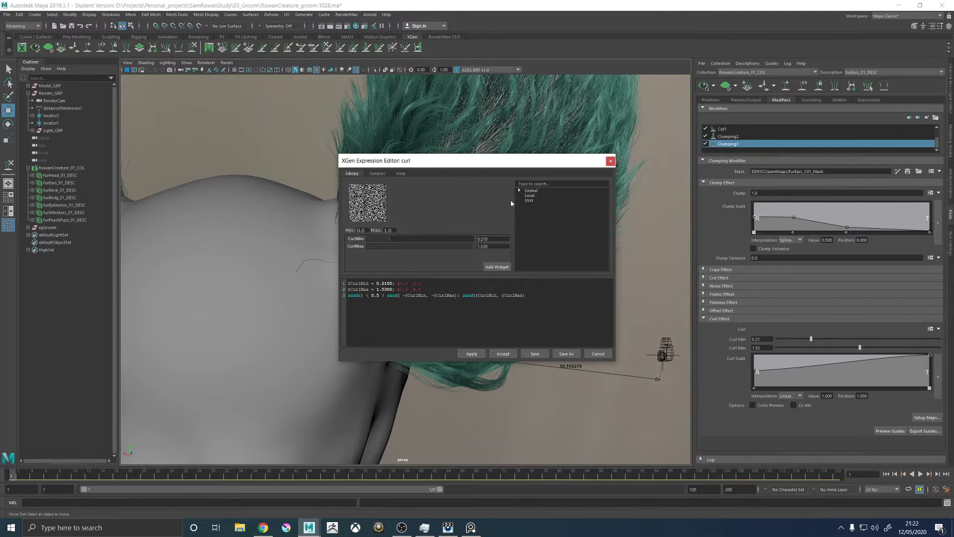
pyautogui.click(426, 288)
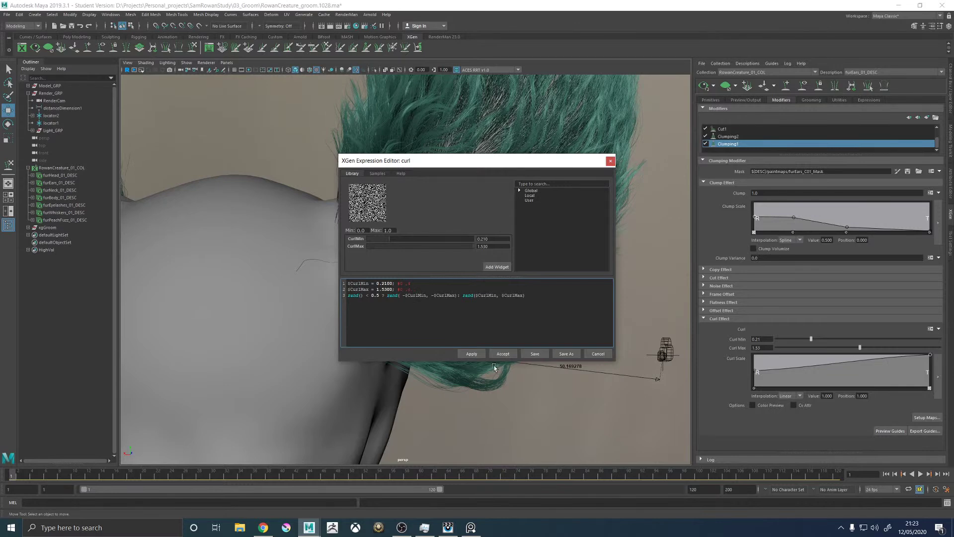
pyautogui.click(503, 354)
# Set Clumping1's Curl Min to 1.0 and inspect the curled clumps on the ear
pyautogui.moveTo(811, 338); pyautogui.dragTo(939, 340)
pyautogui.moveTo(508, 293)
pyautogui.keyDown('alt'); pyautogui.mouseDown()
pyautogui.moveTo(543, 299)
pyautogui.moveTo(516, 294)
pyautogui.mouseUp(); pyautogui.keyUp('alt')
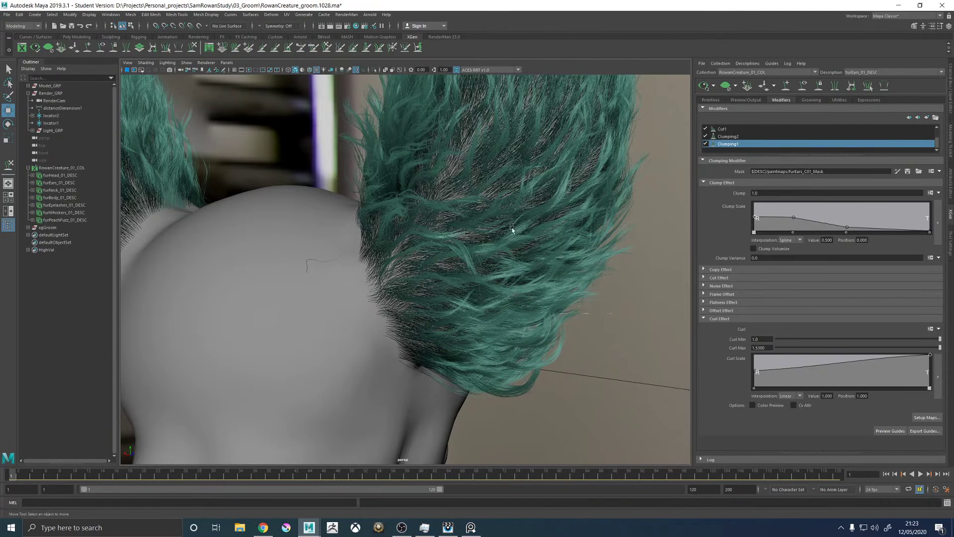
pyautogui.keyDown('alt'); pyautogui.moveTo(488, 207); pyautogui.dragTo(508, 249); pyautogui.keyUp('alt')
pyautogui.keyDown('alt'); pyautogui.moveTo(508, 249); pyautogui.dragTo(511, 304, button='right'); pyautogui.keyUp('alt')
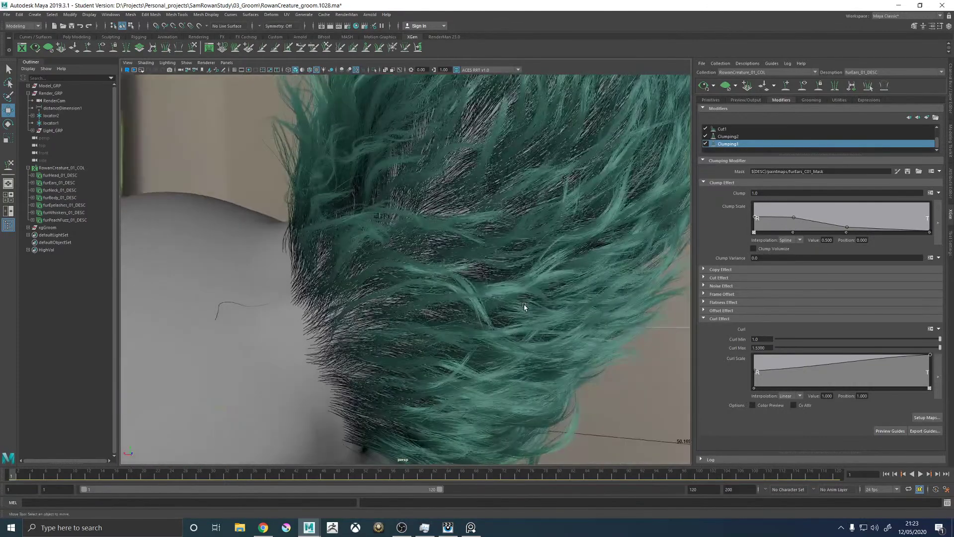
pyautogui.keyDown('alt'); pyautogui.moveTo(521, 304); pyautogui.dragTo(397, 293); pyautogui.keyUp('alt')
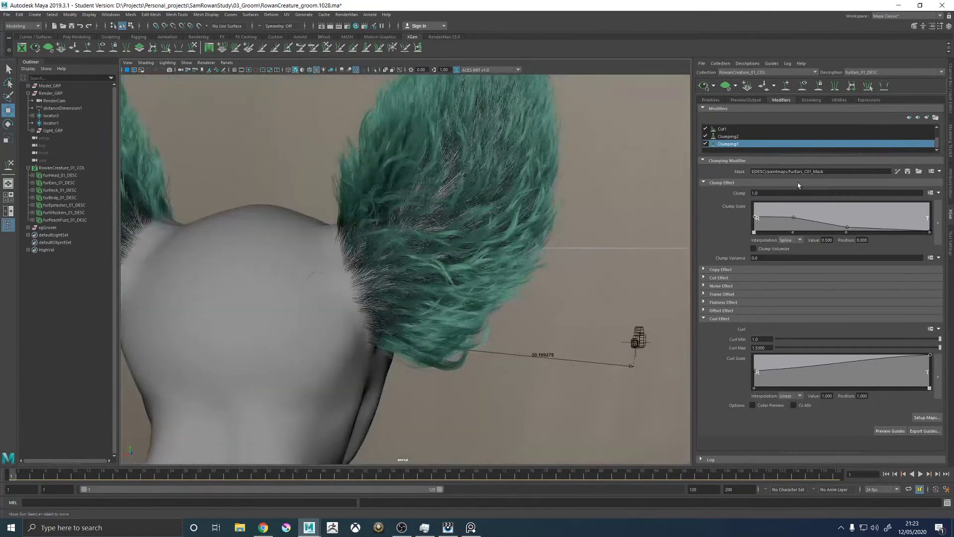
# Set Clumping1's Curl Max to 3.0 and check the curl on the ear fur
pyautogui.moveTo(770, 347); pyautogui.dragTo(723, 348)
pyautogui.write('3')
pyautogui.press('Return')
pyautogui.keyDown('alt'); pyautogui.moveTo(500, 294); pyautogui.dragTo(523, 286); pyautogui.keyUp('alt')
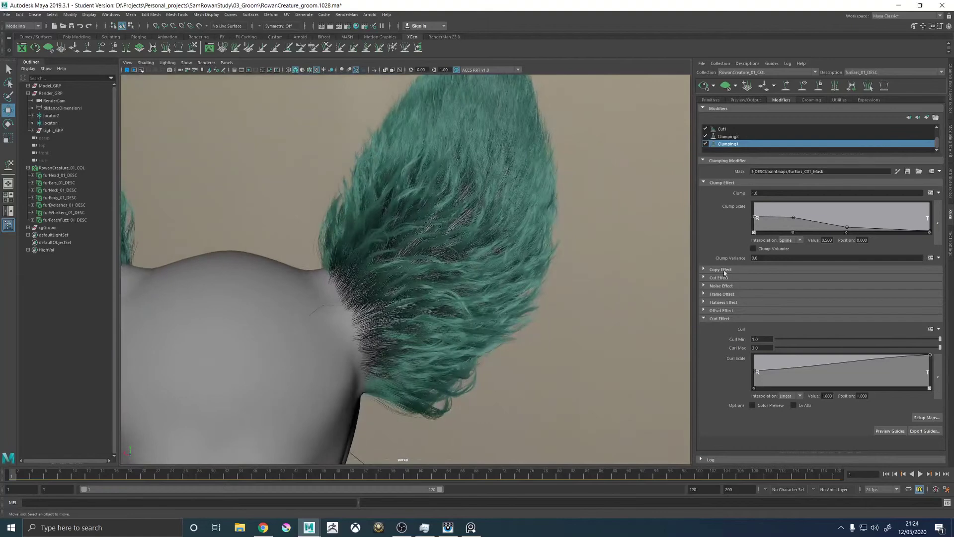
# Examine the curled clumps on the ear fur from several angles, comparing the Clumping2 and Clumping1 settings
pyautogui.keyDown('alt'); pyautogui.moveTo(481, 315); pyautogui.dragTo(506, 327); pyautogui.keyUp('alt')
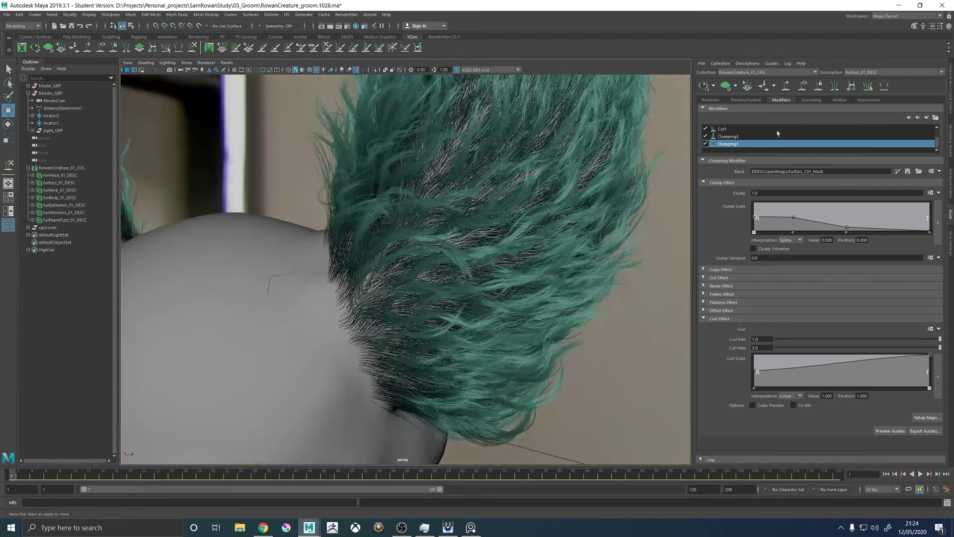
pyautogui.click(728, 136)
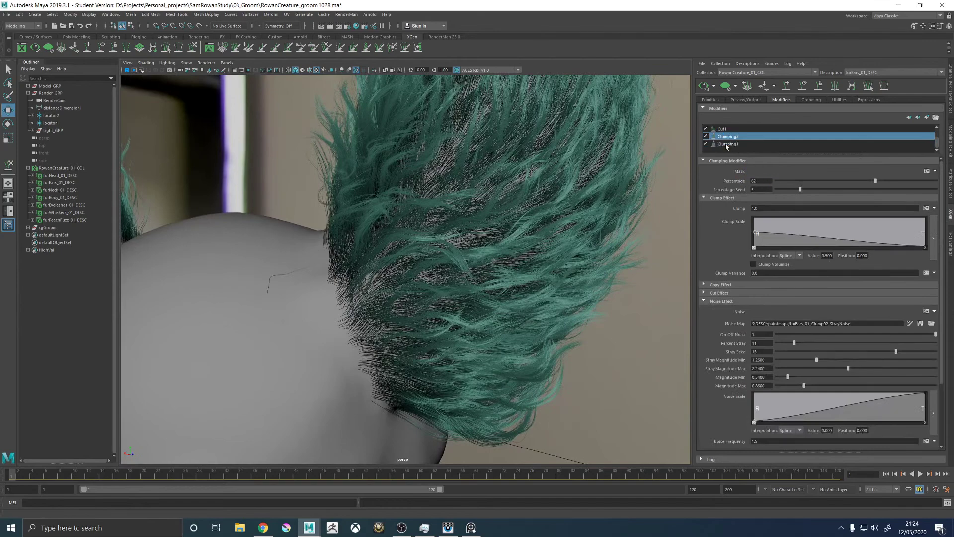
pyautogui.click(726, 144)
pyautogui.keyDown('alt'); pyautogui.moveTo(491, 276); pyautogui.dragTo(522, 290); pyautogui.keyUp('alt')
pyautogui.scroll(5, 403, 263)
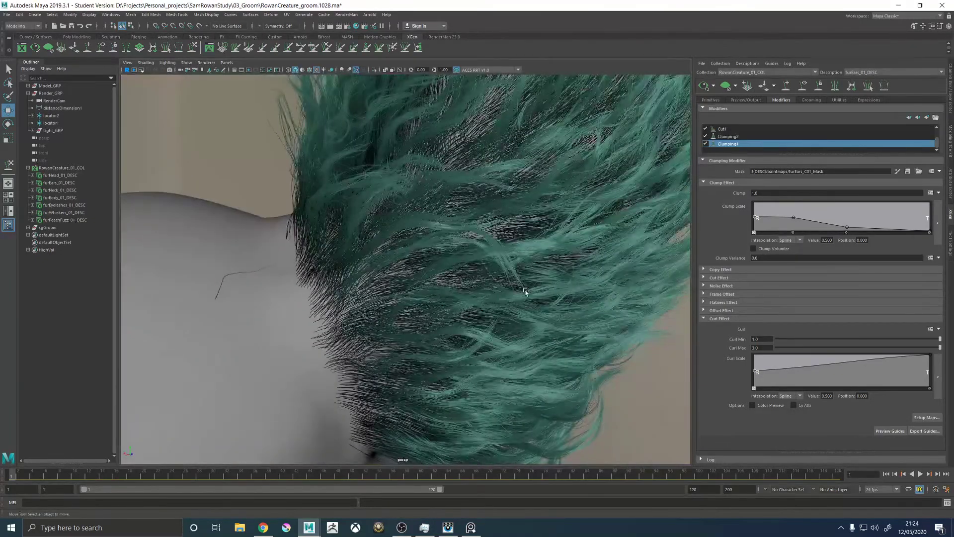
pyautogui.keyDown('alt'); pyautogui.moveTo(525, 292); pyautogui.dragTo(465, 293); pyautogui.keyUp('alt')
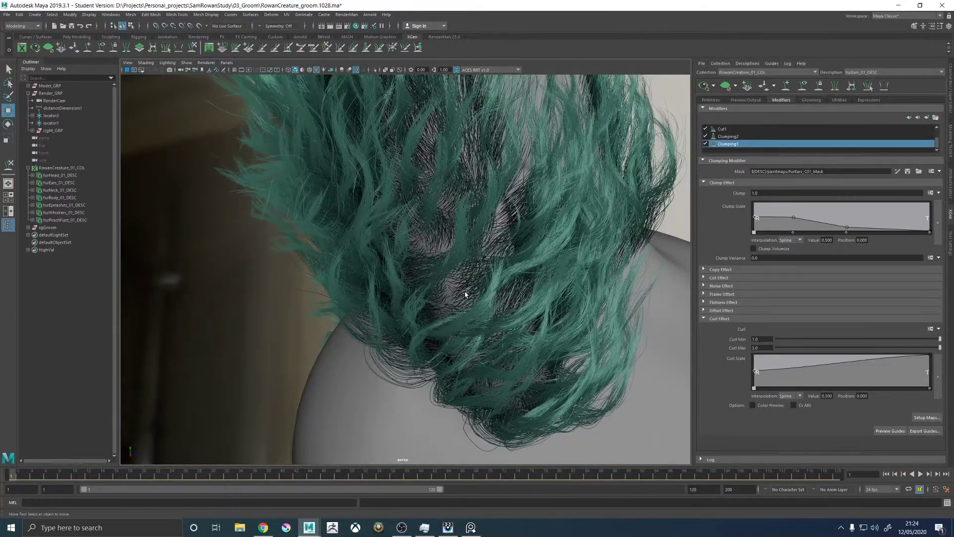
pyautogui.keyDown('alt'); pyautogui.moveTo(407, 259); pyautogui.dragTo(476, 298); pyautogui.keyUp('alt')
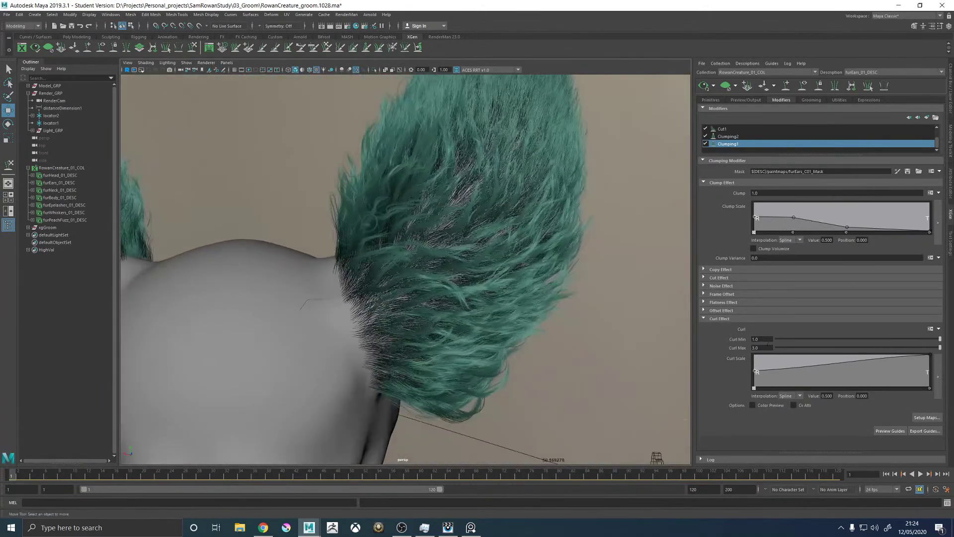
# Set Clumping1's Curl Min to 0 and Curl Max to 2, and check the curl on the ear
pyautogui.moveTo(768, 339); pyautogui.dragTo(744, 342)
pyautogui.write('0')
pyautogui.click(743, 339)
pyautogui.moveTo(760, 347); pyautogui.dragTo(742, 350)
pyautogui.write('2')
pyautogui.click(732, 351)
pyautogui.keyDown('alt'); pyautogui.moveTo(607, 297); pyautogui.dragTo(579, 310); pyautogui.keyUp('alt')
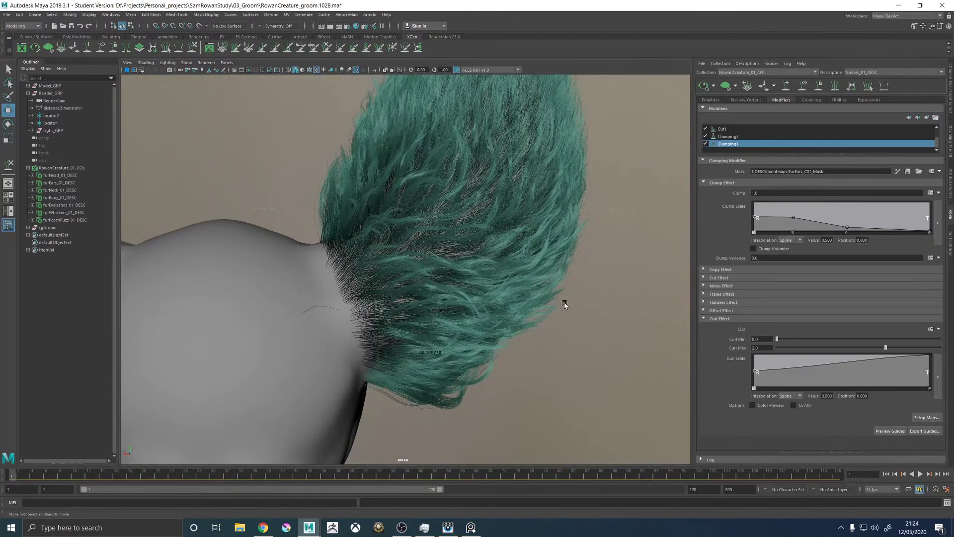
pyautogui.moveTo(562, 300)
pyautogui.keyDown('alt'); pyautogui.mouseDown()
pyautogui.moveTo(452, 298)
pyautogui.moveTo(574, 296)
pyautogui.moveTo(561, 294)
pyautogui.mouseUp(); pyautogui.keyUp('alt')
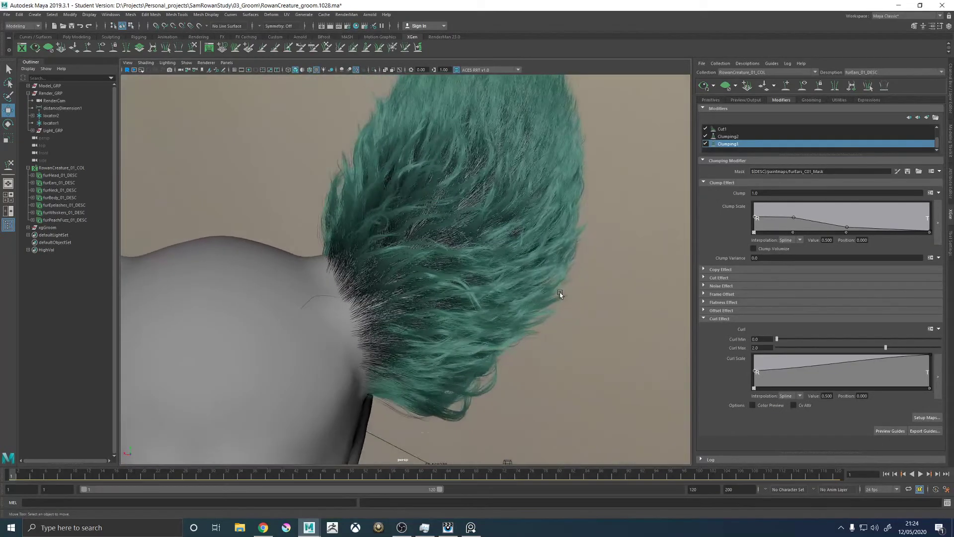
# In Clumping1's mask expression, rename the map variable to $ClumpMap and add the line "$Percentage = 50; #0,100"
pyautogui.click(931, 171)
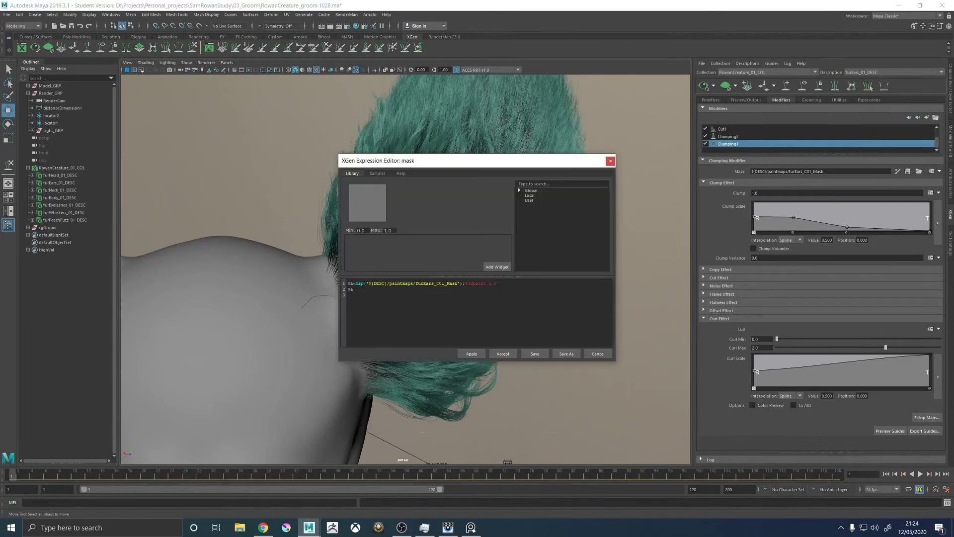
pyautogui.click(351, 283)
pyautogui.press('BackSpace')
pyautogui.write('ClumpMA')
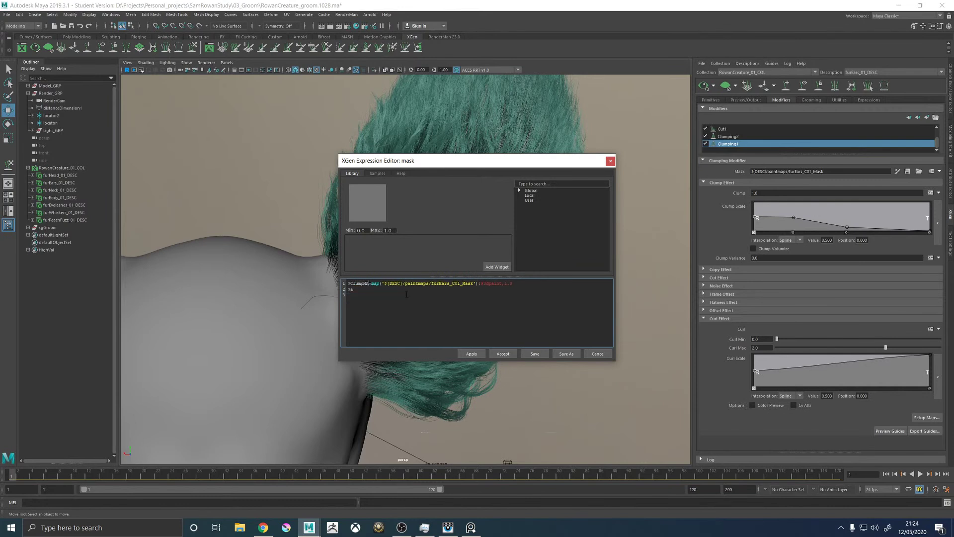
pyautogui.write('p')
pyautogui.write('$')
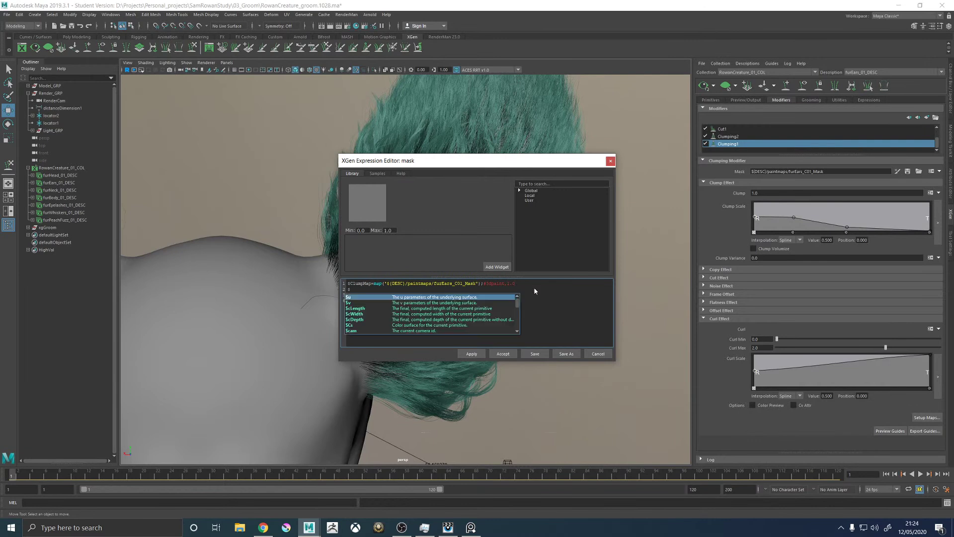
pyautogui.write('Percentage =')
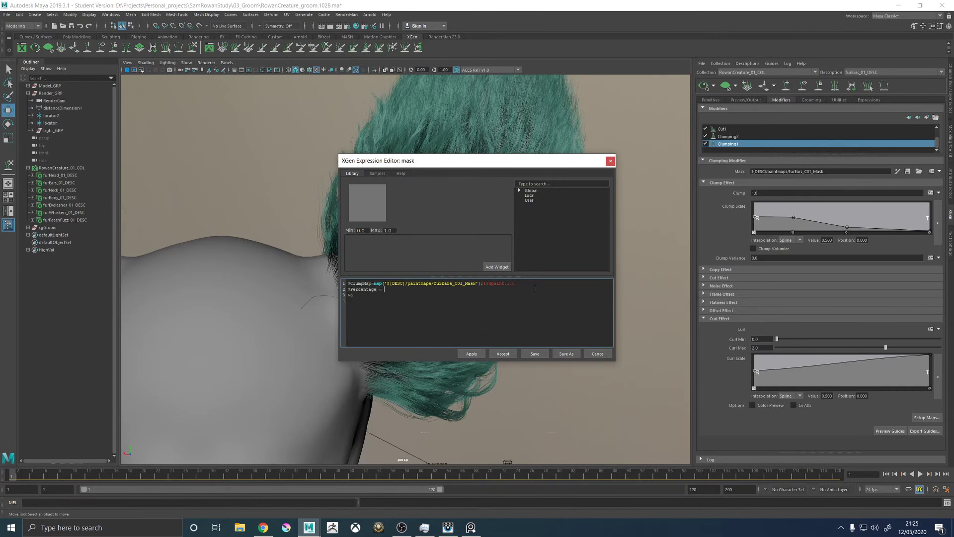
pyautogui.write(' 50;')
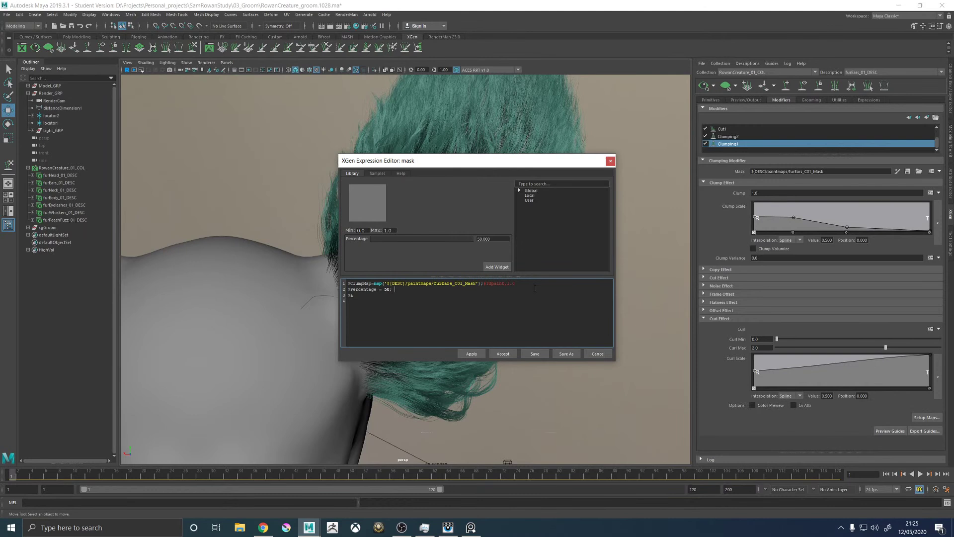
pyautogui.write(' #0,100')
# Replace the mask expression's final line with "rand() < $Percentage/100 ? $ClumpMap : 0", then apply and accept the expression
pyautogui.press('BackSpace')
pyautogui.press('BackSpace')
pyautogui.write('rand() < $Per')
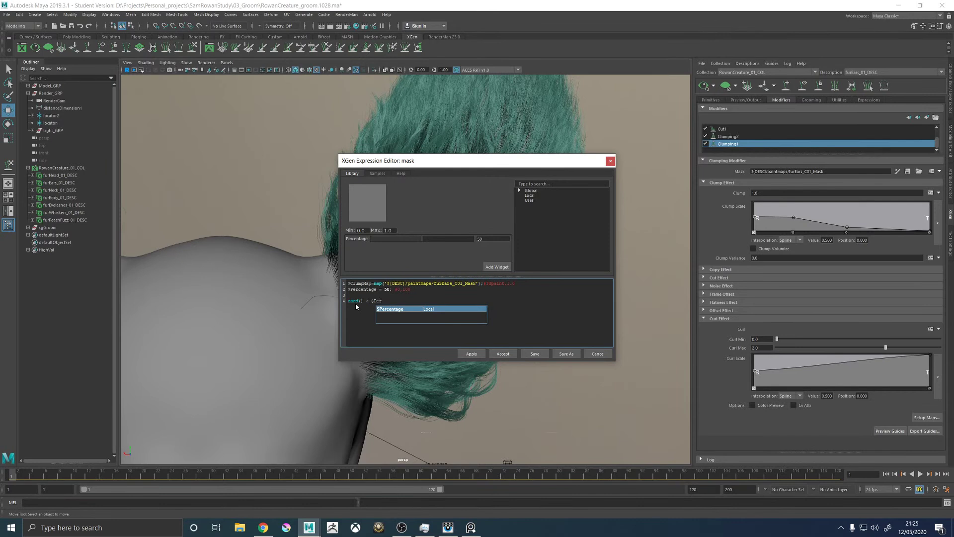
pyautogui.press('Return')
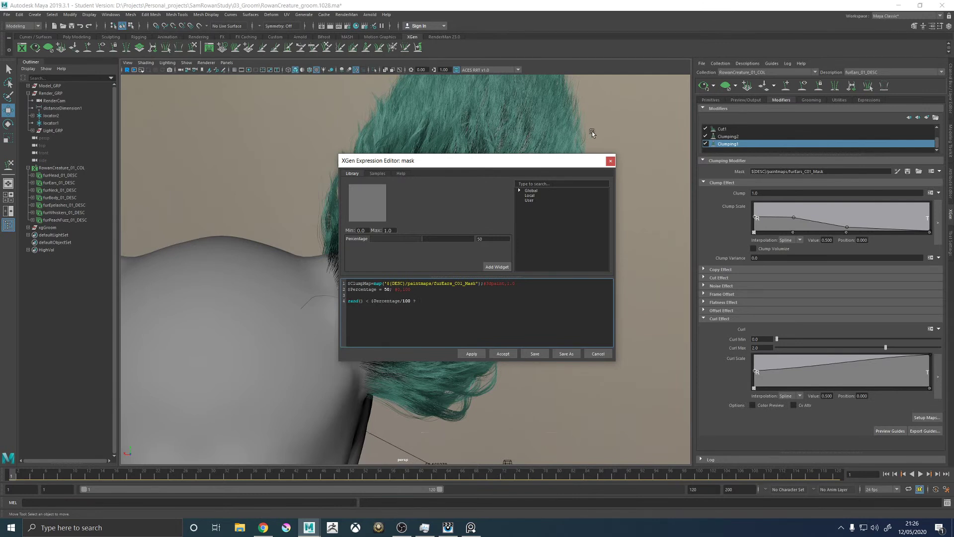
pyautogui.click(439, 300)
pyautogui.write('$')
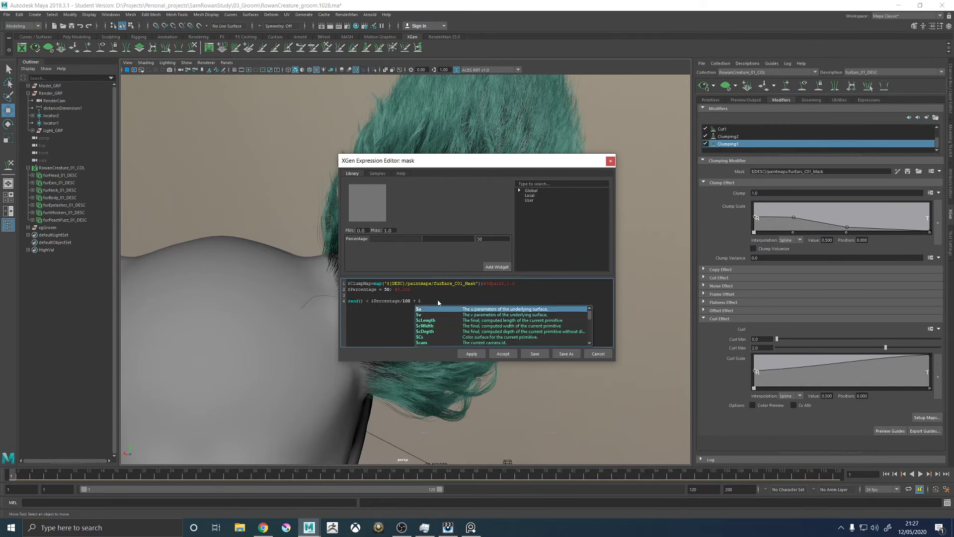
pyautogui.write('ClumpMap;')
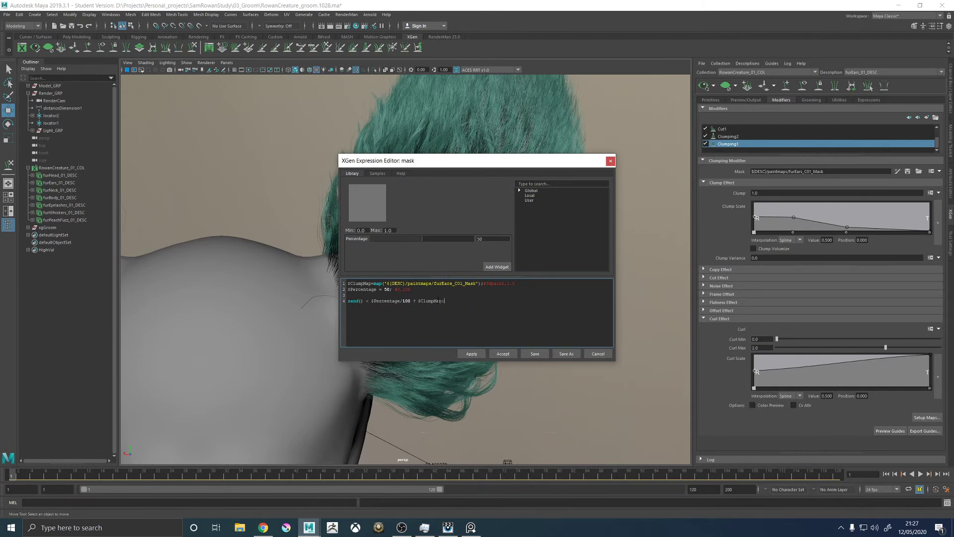
pyautogui.press('BackSpace')
pyautogui.click(471, 353)
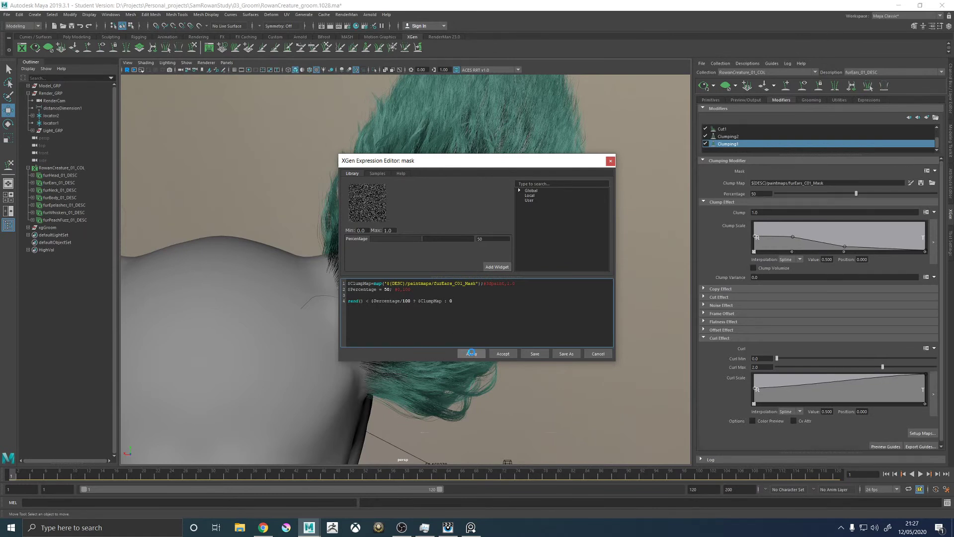
pyautogui.click(501, 353)
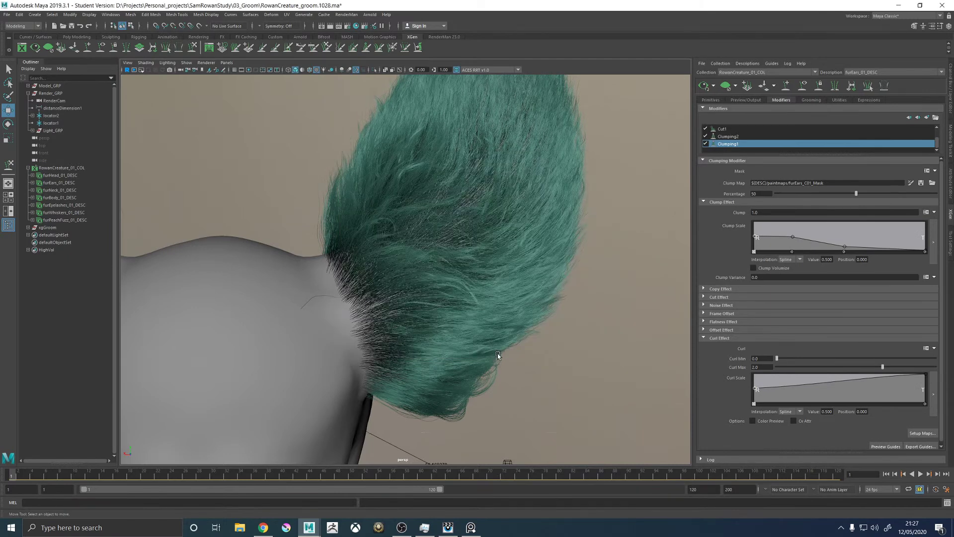
# Try Clumping1's mask Percentage at 6, 84 and 93, and set it to 80
pyautogui.moveTo(792, 193); pyautogui.dragTo(785, 193)
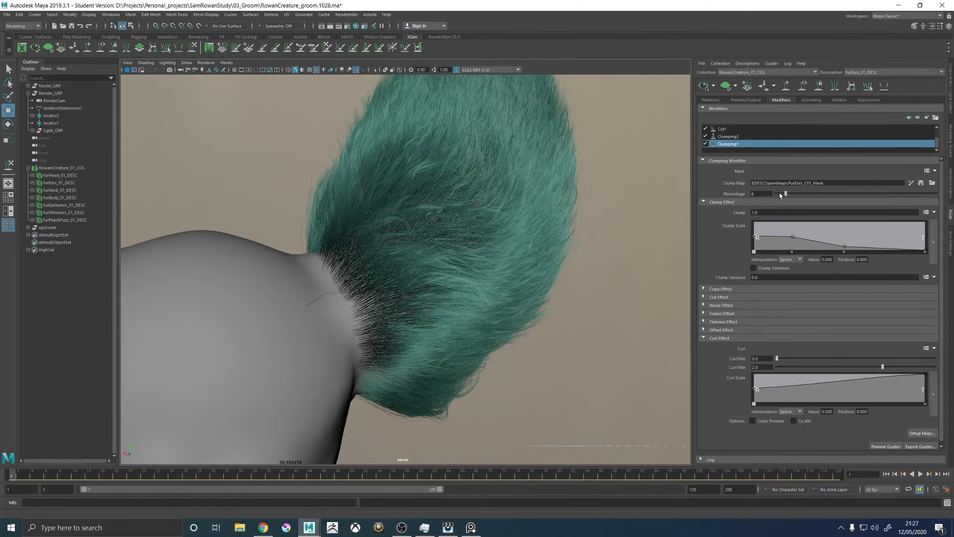
pyautogui.click(909, 194)
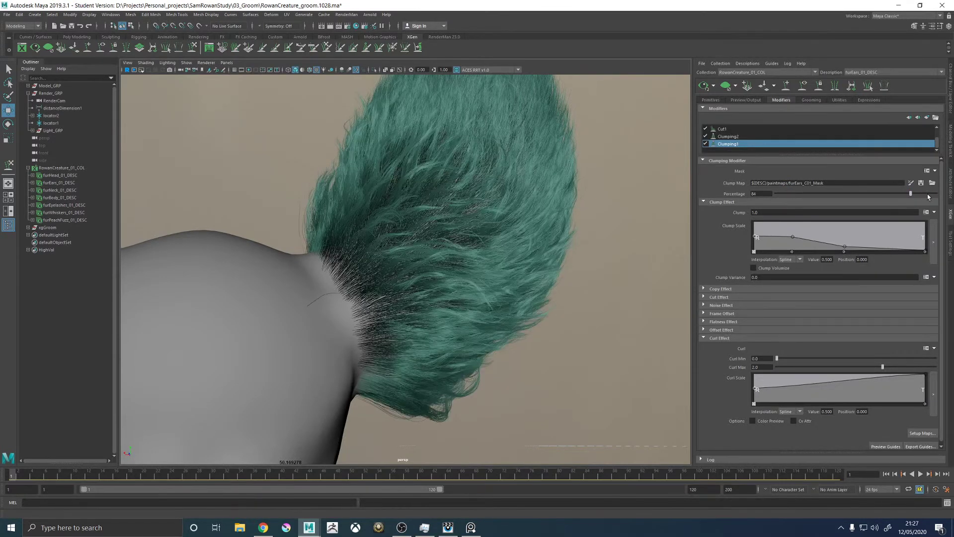
pyautogui.click(924, 194)
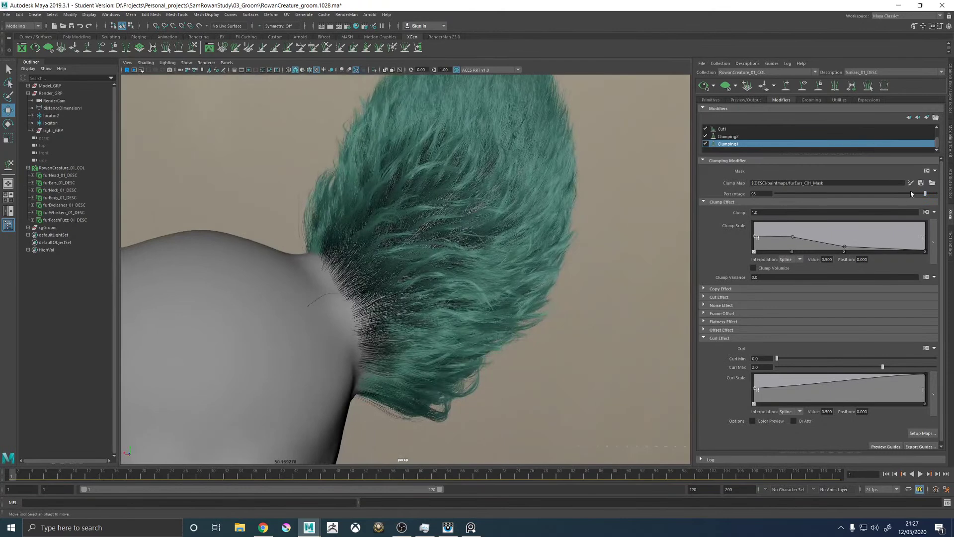
pyautogui.click(903, 194)
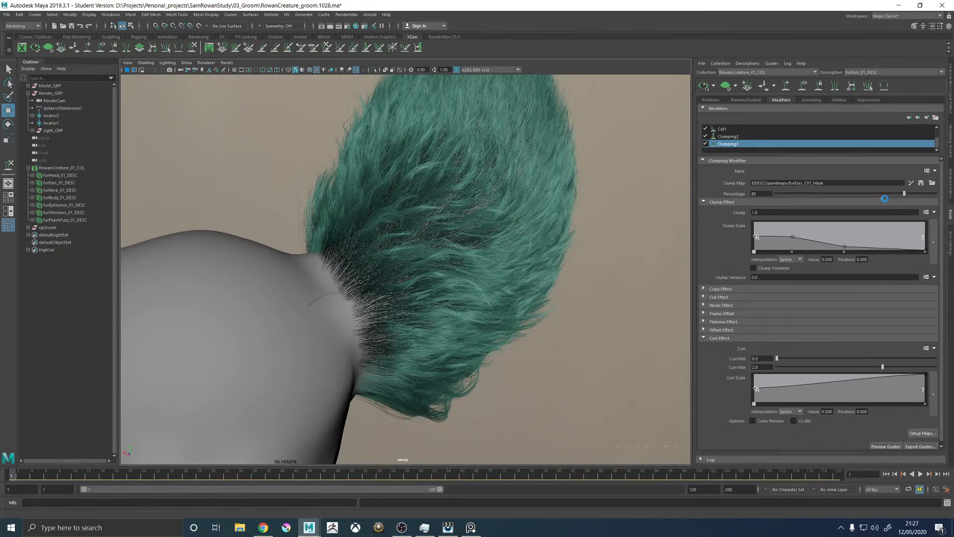
# Inspect the clumping over both ears and display the guides around the ear tip
pyautogui.keyDown('alt'); pyautogui.moveTo(602, 345); pyautogui.dragTo(443, 264); pyautogui.keyUp('alt')
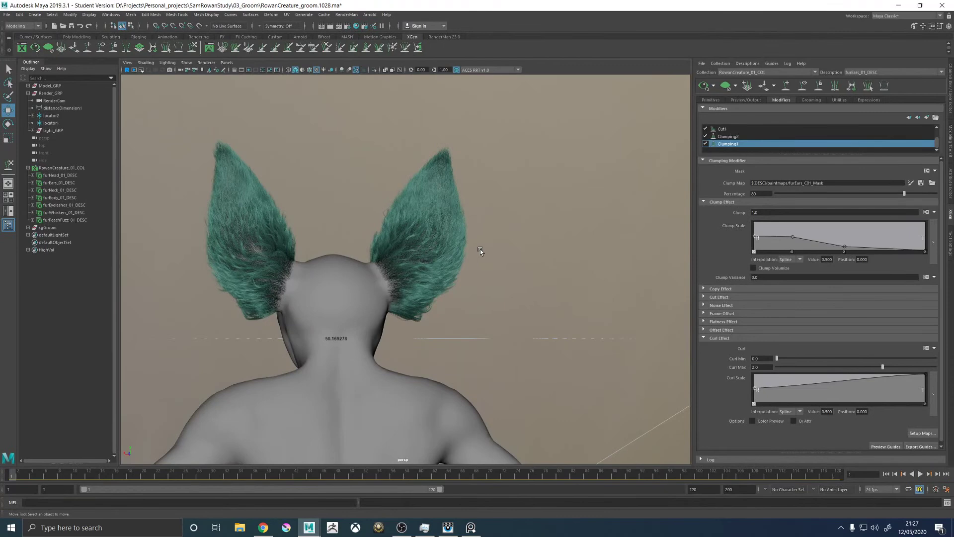
pyautogui.keyDown('alt'); pyautogui.moveTo(479, 231); pyautogui.dragTo(476, 264); pyautogui.keyUp('alt')
pyautogui.scroll(5, 475, 224)
pyautogui.keyDown('alt'); pyautogui.moveTo(471, 183); pyautogui.dragTo(531, 265); pyautogui.keyUp('alt')
pyautogui.hotkey('alt', 'Tab')
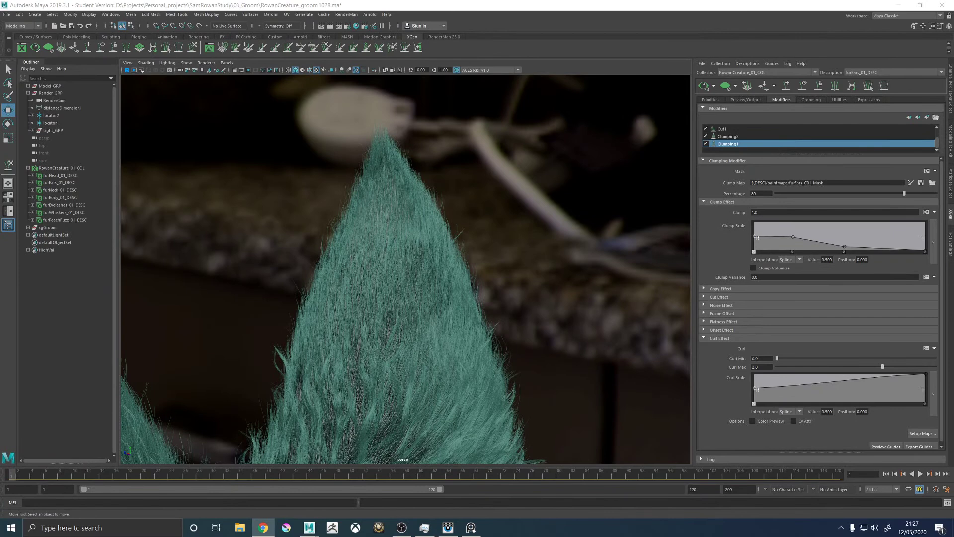
pyautogui.keyDown('alt'); pyautogui.moveTo(511, 191); pyautogui.dragTo(566, 178); pyautogui.keyUp('alt')
pyautogui.click(805, 87)
pyautogui.keyDown('alt'); pyautogui.moveTo(379, 164); pyautogui.dragTo(354, 198); pyautogui.keyUp('alt')
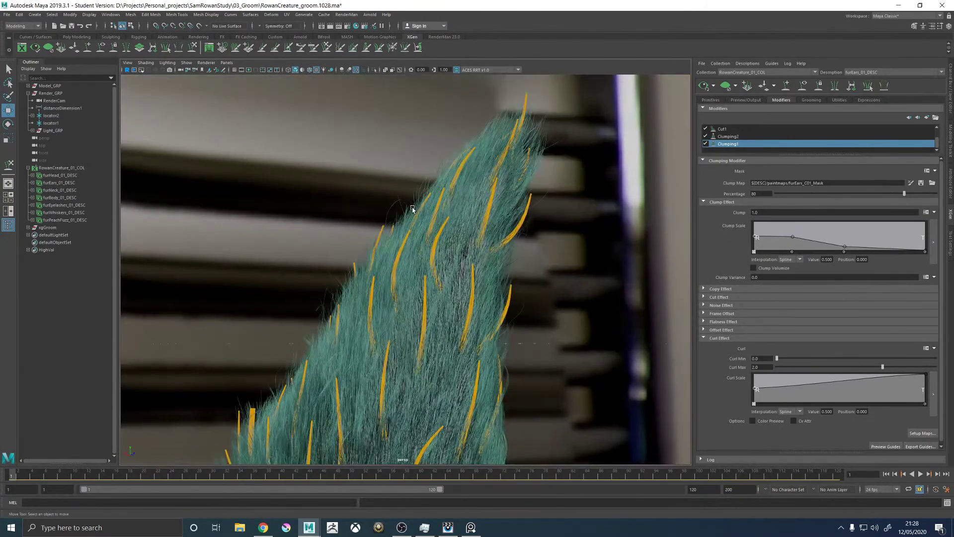
# Adjust the guide on the ear's edge near the tip with the Sculpt Guide tool and regenerate the fur preview
pyautogui.click(416, 212)
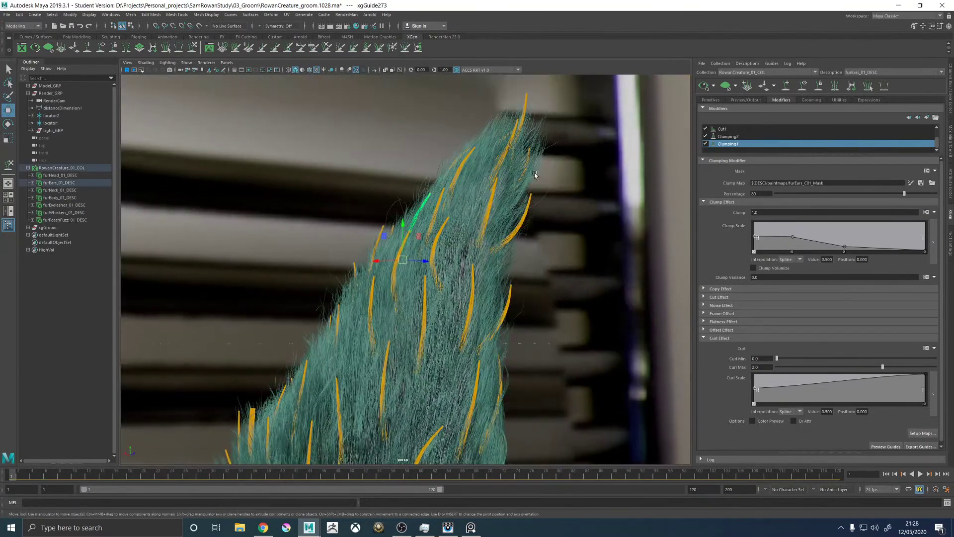
pyautogui.click(725, 87)
pyautogui.click(191, 48)
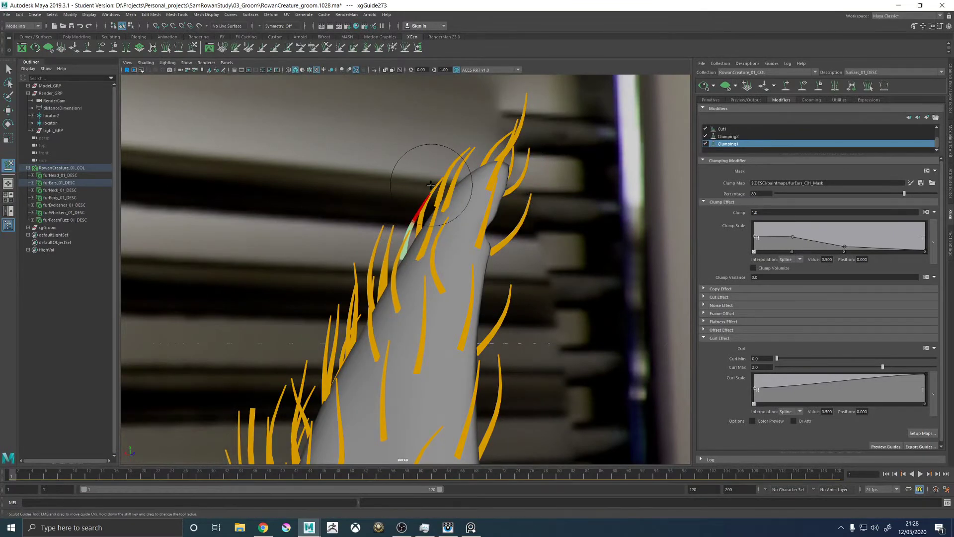
pyautogui.moveTo(403, 180)
pyautogui.keyDown('alt'); pyautogui.mouseDown()
pyautogui.moveTo(397, 171)
pyautogui.moveTo(539, 160)
pyautogui.mouseUp(); pyautogui.keyUp('alt')
pyautogui.press('w')
pyautogui.click(499, 194)
pyautogui.click(703, 86)
pyautogui.keyDown('alt'); pyautogui.moveTo(322, 280); pyautogui.dragTo(457, 303); pyautogui.keyUp('alt')
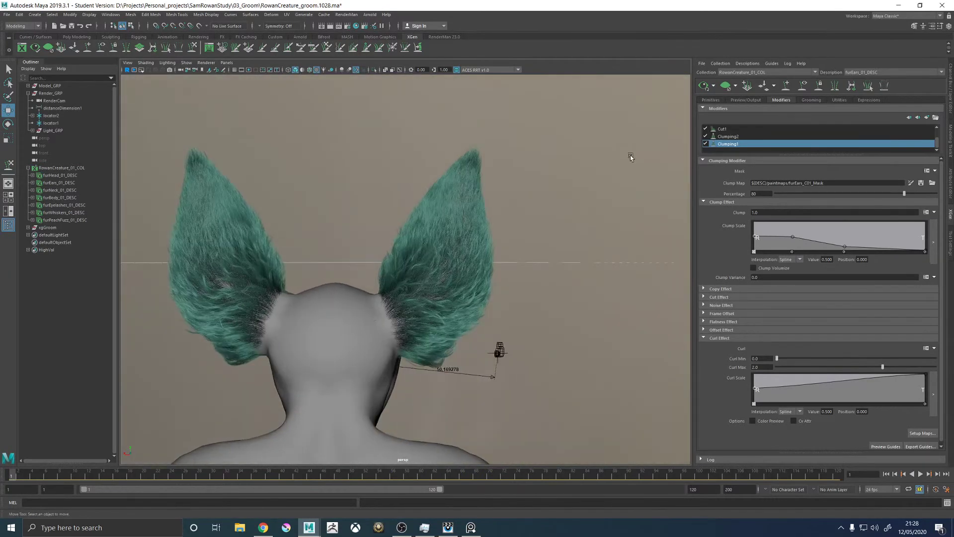
# Show only the guides, delete those on the opposite ear and mirror the edited ear's guides across to replace them
pyautogui.click(802, 86)
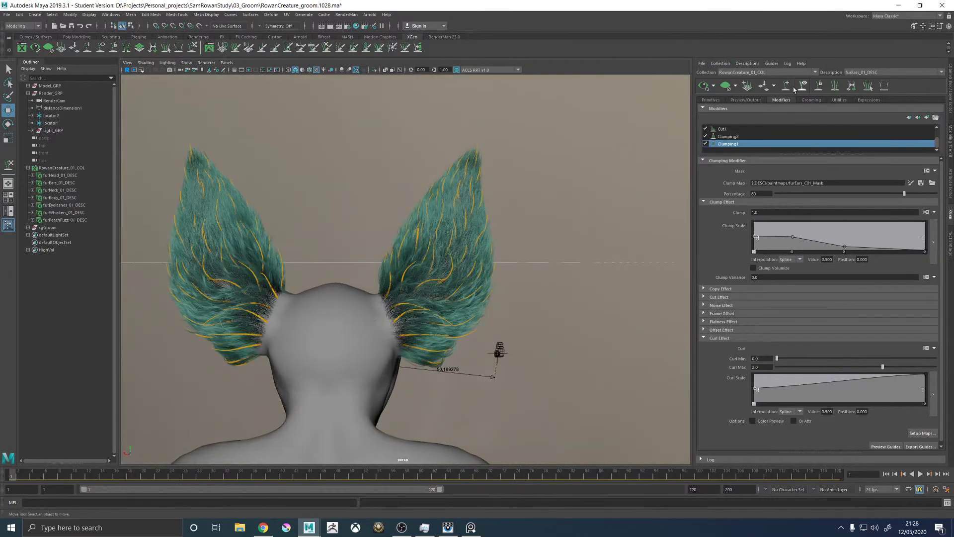
pyautogui.click(726, 87)
pyautogui.keyDown('alt'); pyautogui.moveTo(447, 241); pyautogui.dragTo(628, 206, button='middle'); pyautogui.keyUp('alt')
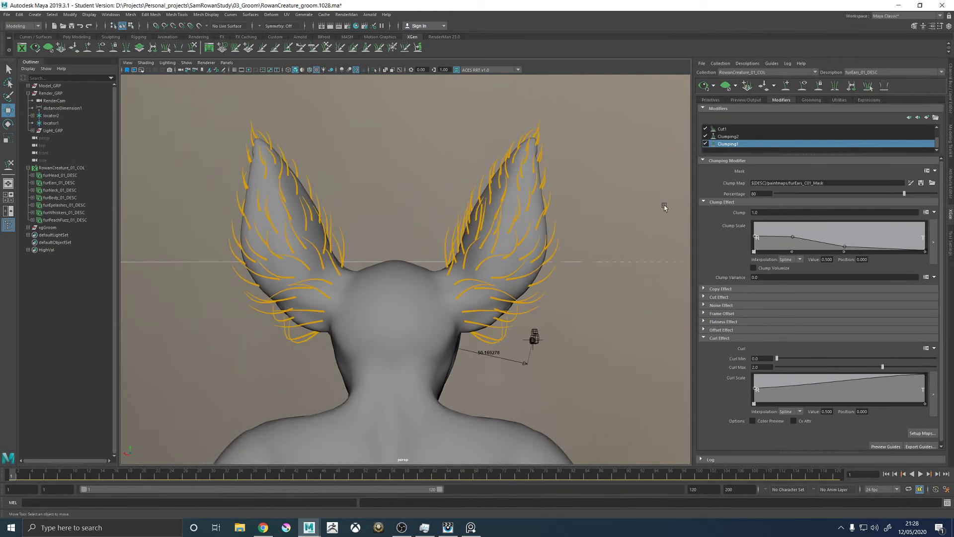
pyautogui.moveTo(208, 126); pyautogui.dragTo(591, 343)
pyautogui.press('Delete')
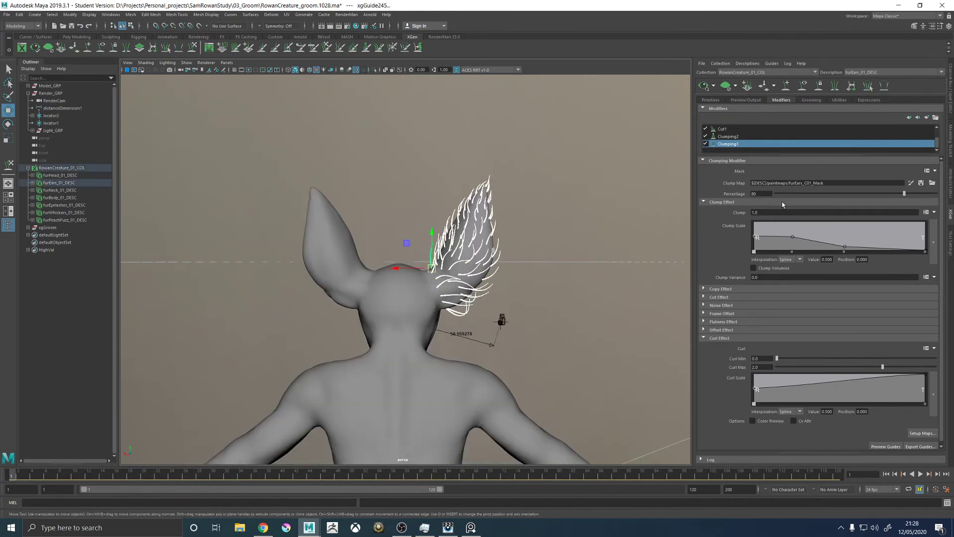
pyautogui.click(415, 290)
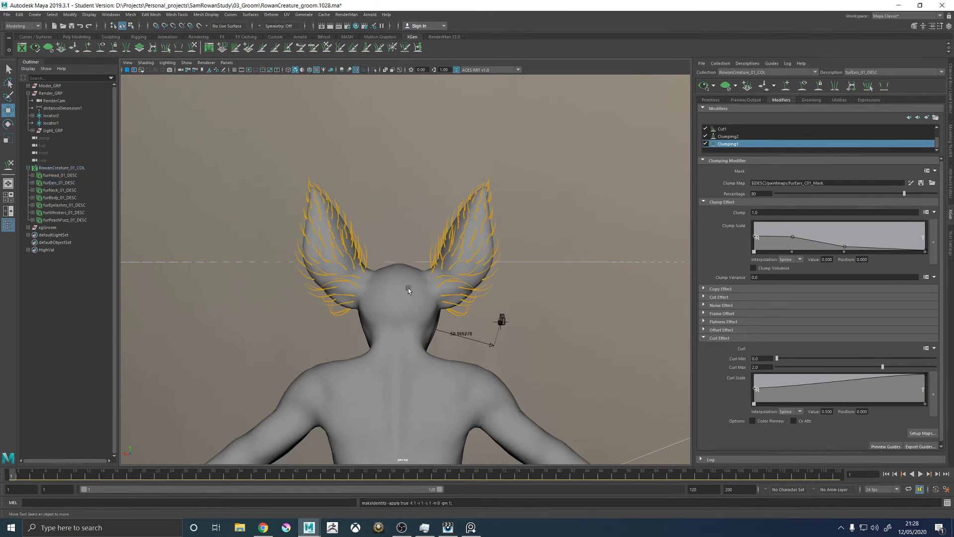
# Try to open Clumping1's clump map for 3D painting and accept the emergency save of the scene
pyautogui.keyDown('alt'); pyautogui.moveTo(412, 288); pyautogui.dragTo(396, 318); pyautogui.keyUp('alt')
pyautogui.keyDown('alt'); pyautogui.moveTo(398, 266); pyautogui.dragTo(547, 279, button='right'); pyautogui.keyUp('alt')
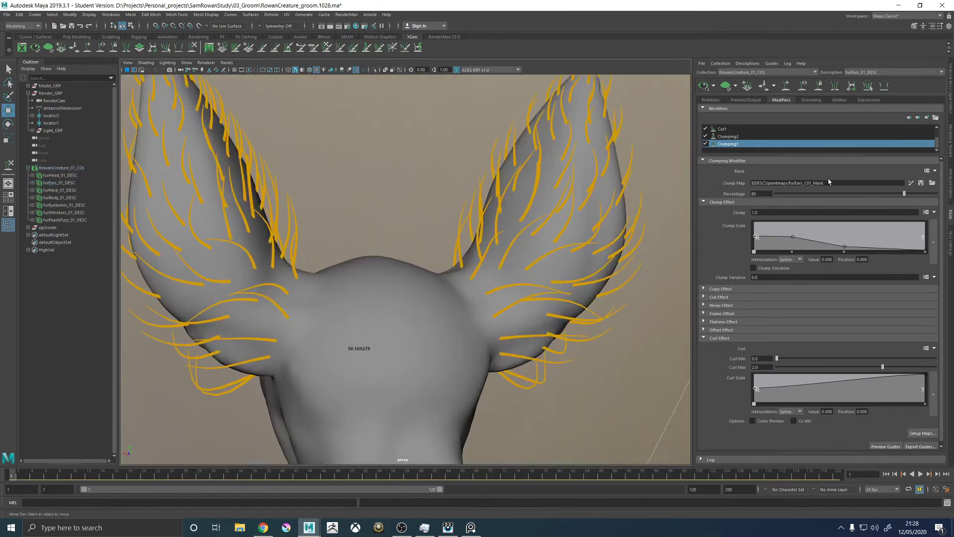
pyautogui.click(910, 186)
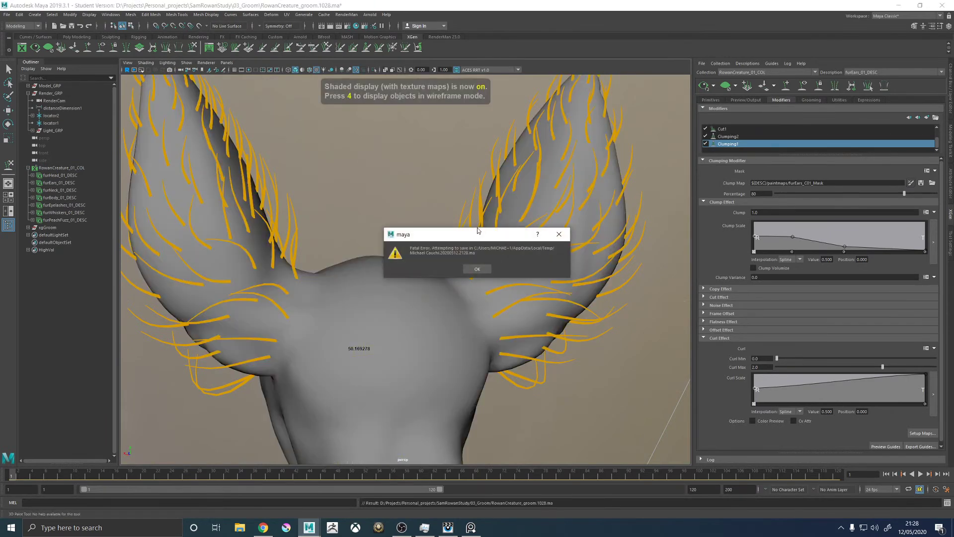
pyautogui.click(475, 269)
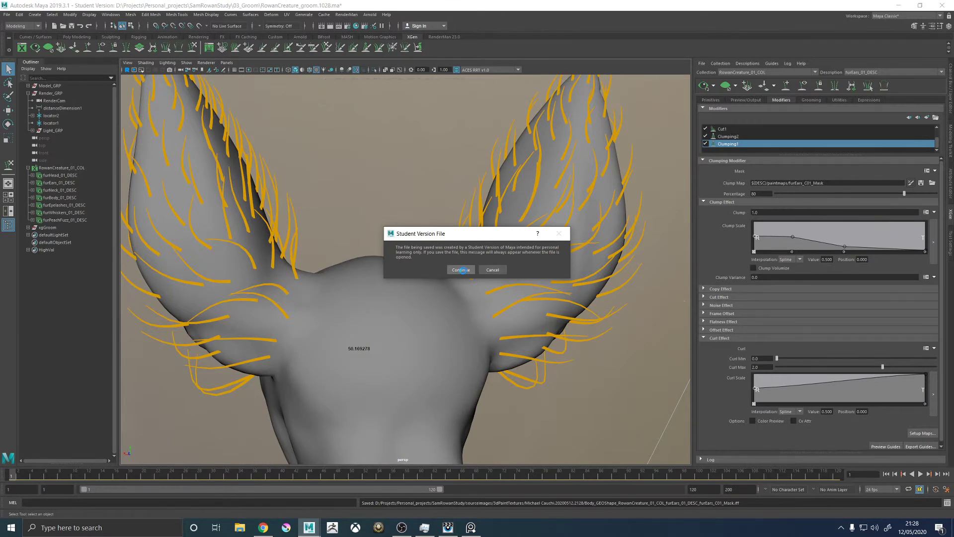
pyautogui.click(462, 269)
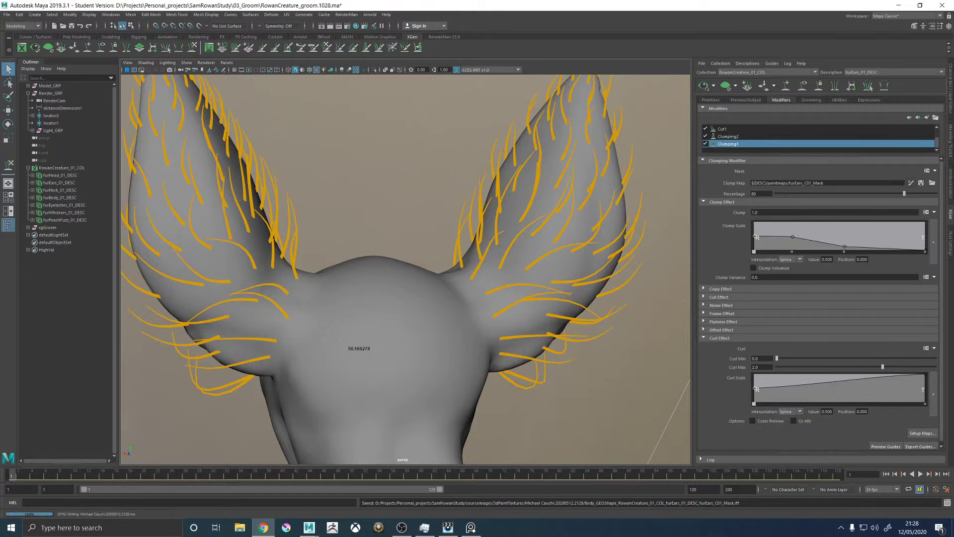
# Recover the crash-saved scene from Maya's crash log and close the log
pyautogui.press('super+d')
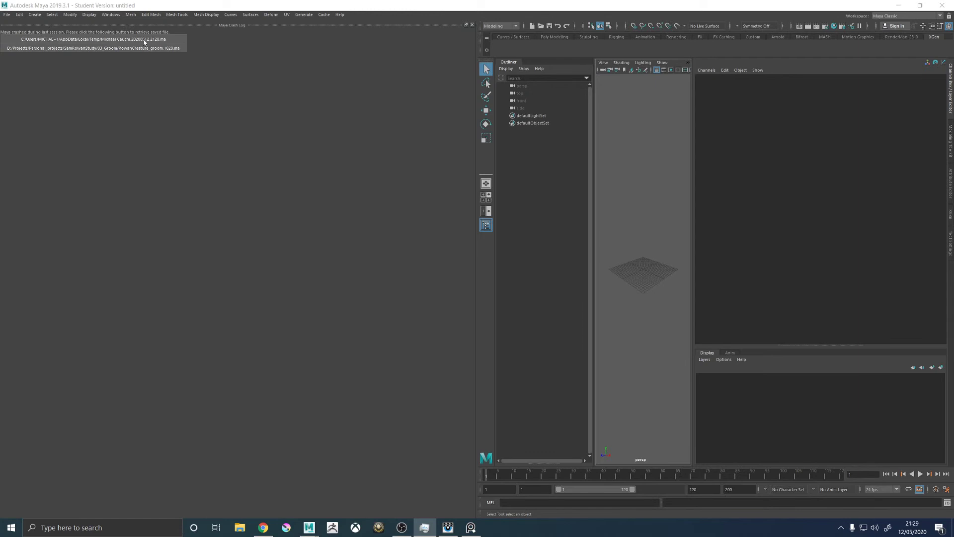
pyautogui.click(143, 40)
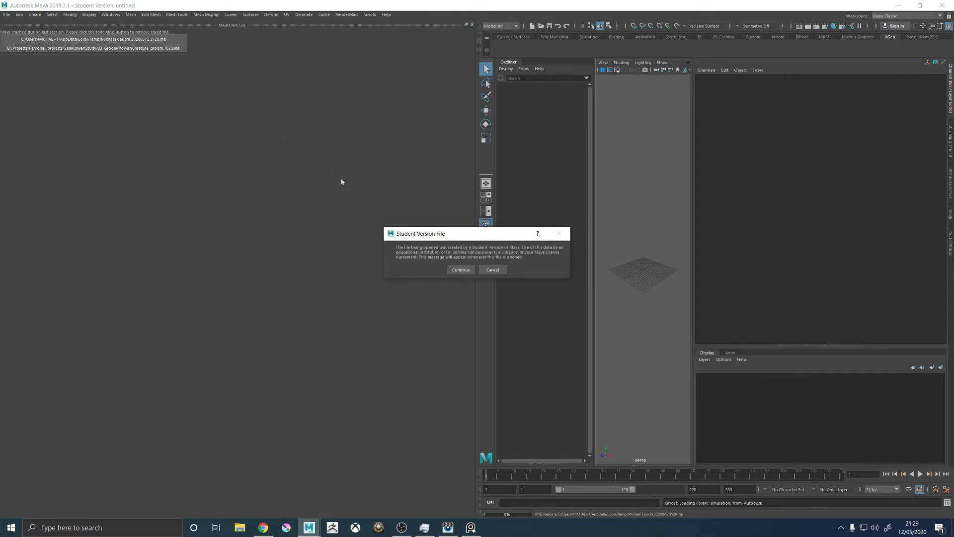
pyautogui.click(460, 269)
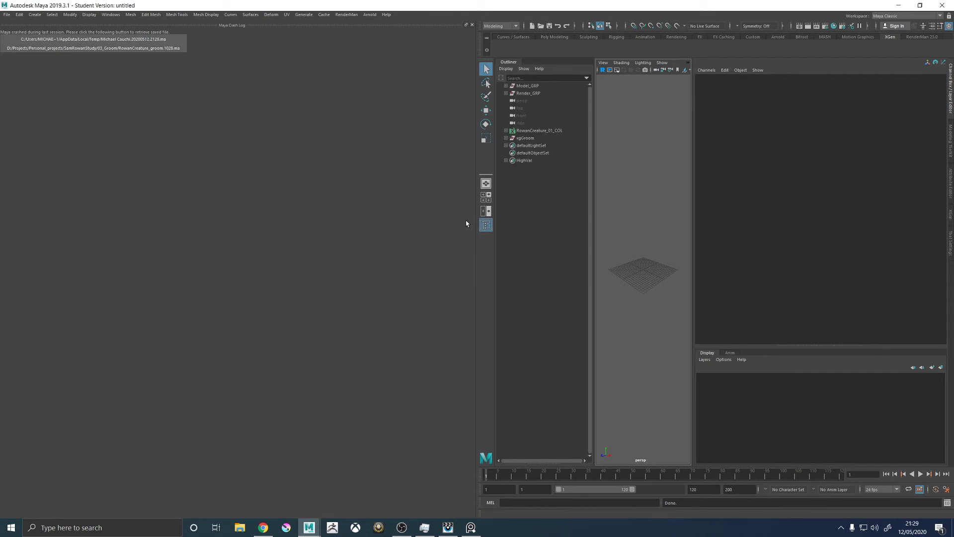
pyautogui.click(471, 24)
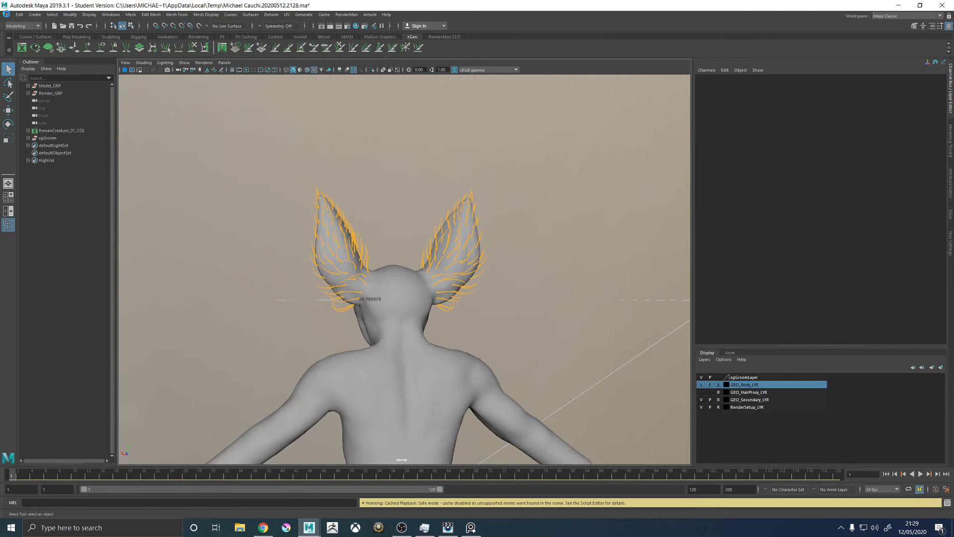
pyautogui.click(7, 15)
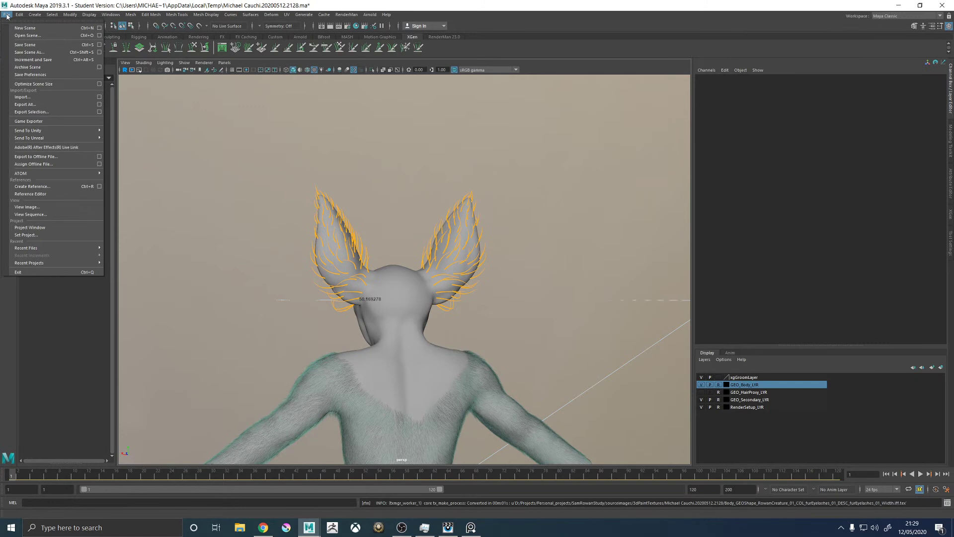
pyautogui.click(26, 35)
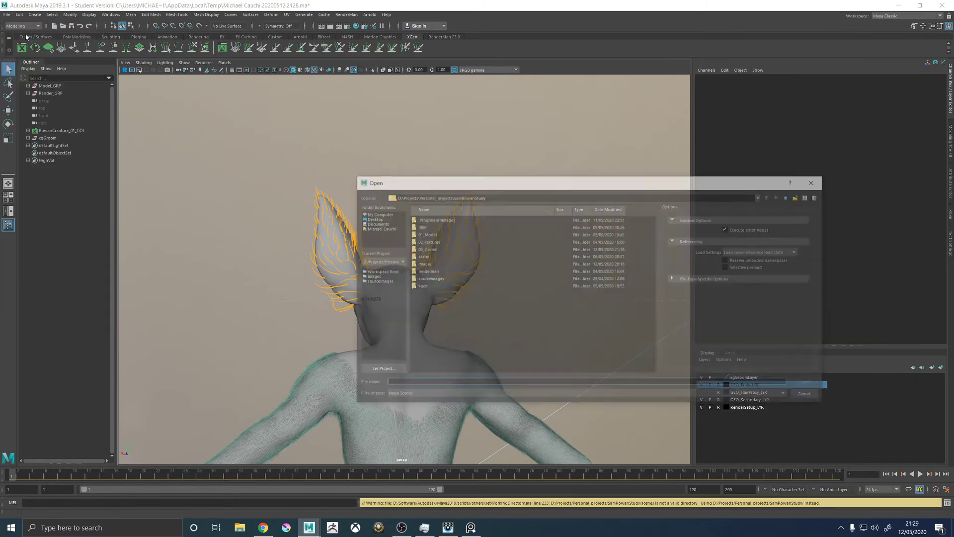
pyautogui.click(815, 180)
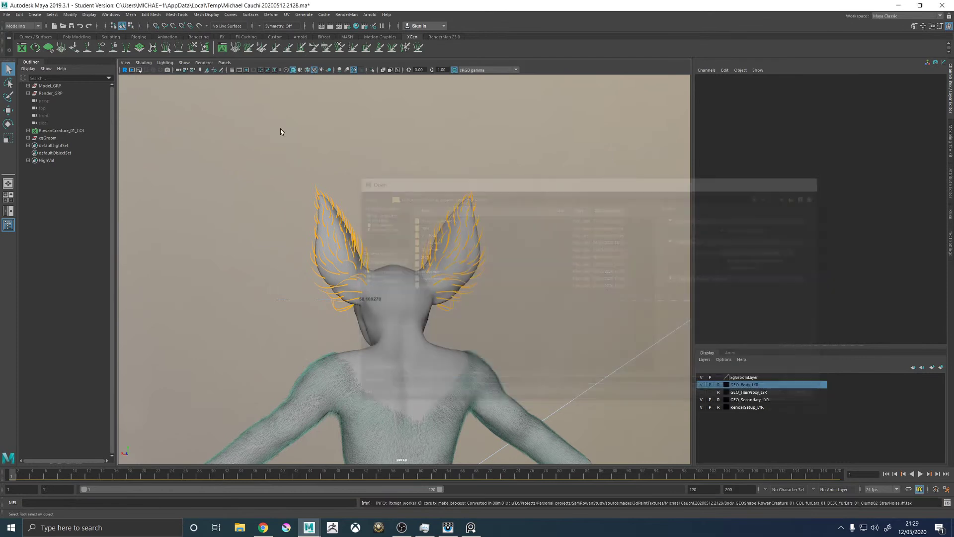
# Save the recovered scene in the 03_Groom folder as RowanCreature_groom.1029.ma
pyautogui.click(6, 14)
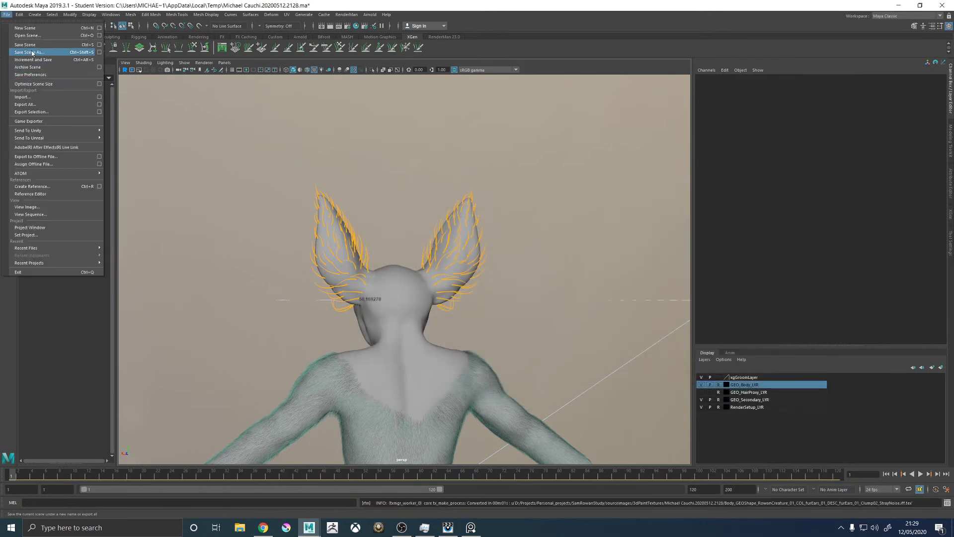
pyautogui.click(680, 255)
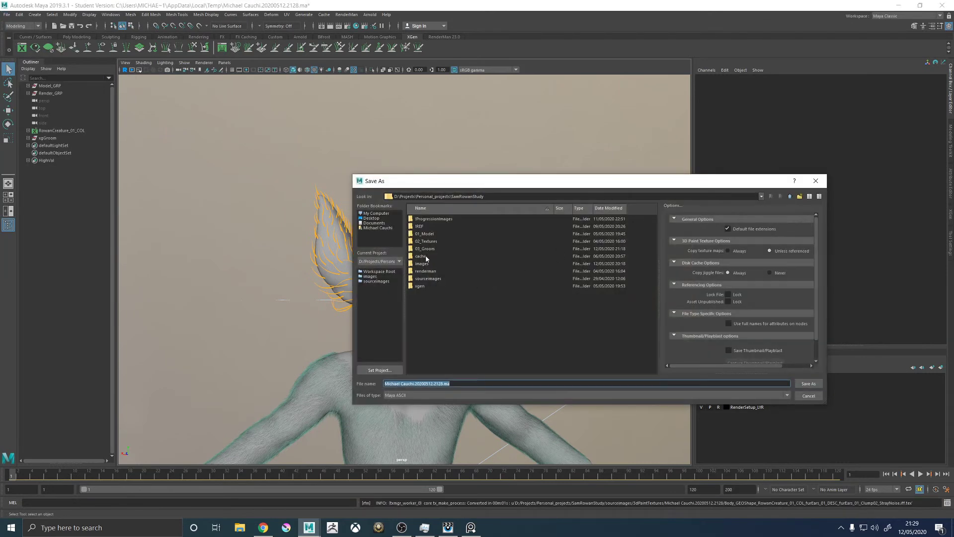
pyautogui.scroll(-3, 480, 300)
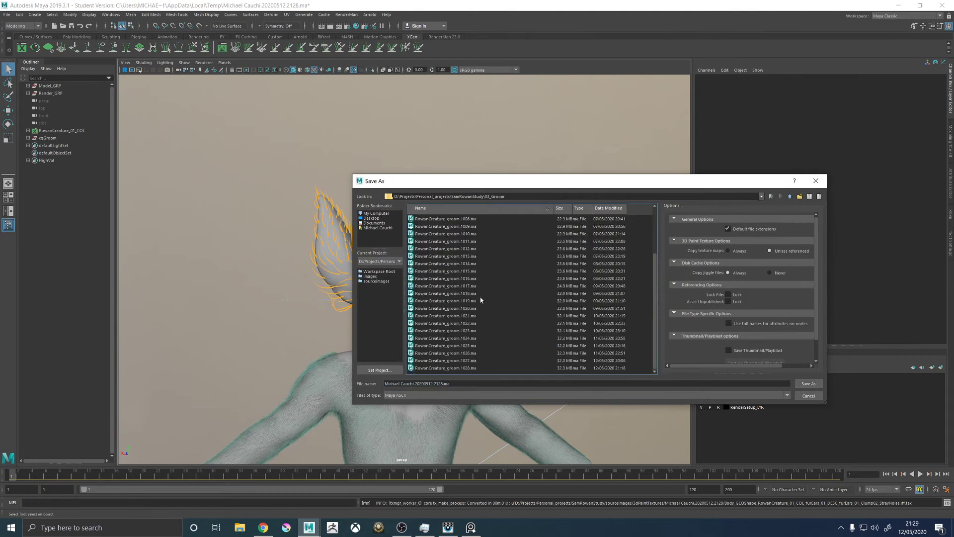
pyautogui.click(471, 368)
pyautogui.click(440, 384)
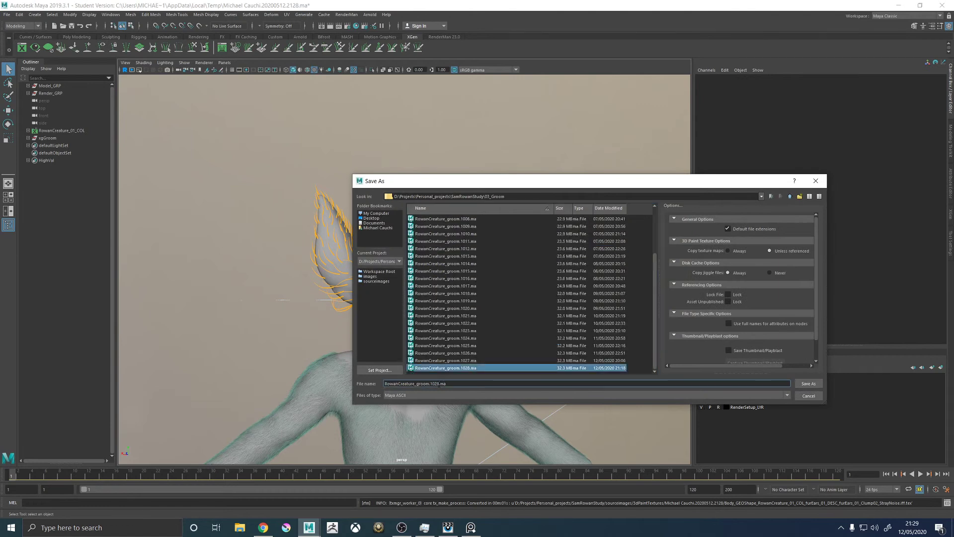
pyautogui.press('BackSpace')
pyautogui.write('9')
pyautogui.press('Return')
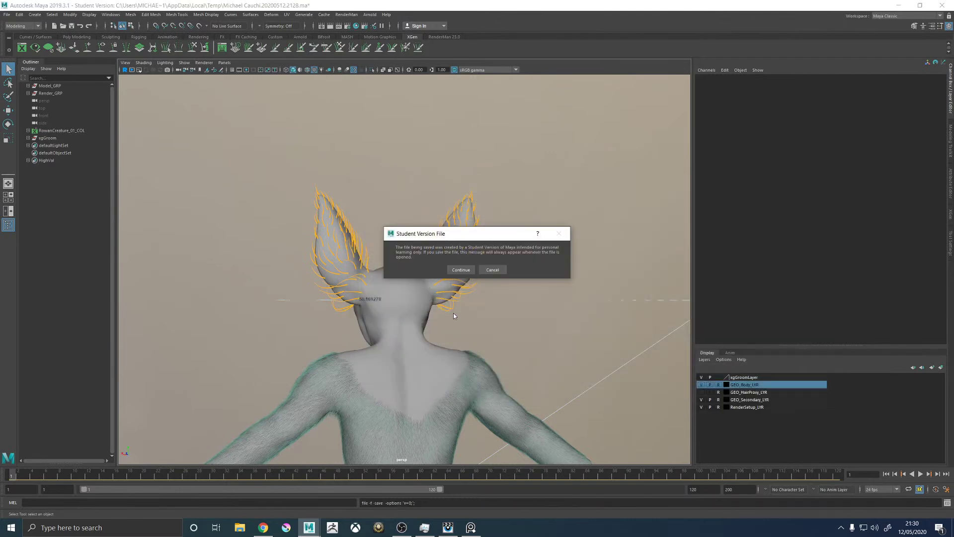
pyautogui.click(456, 268)
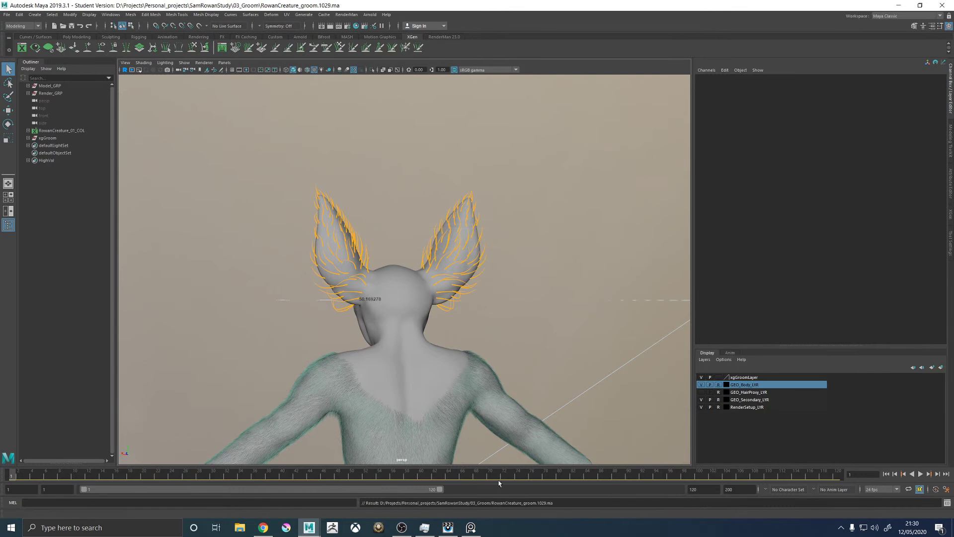
# Display the XGen settings and switch to the furNeck_01_DESC description
pyautogui.click(425, 527)
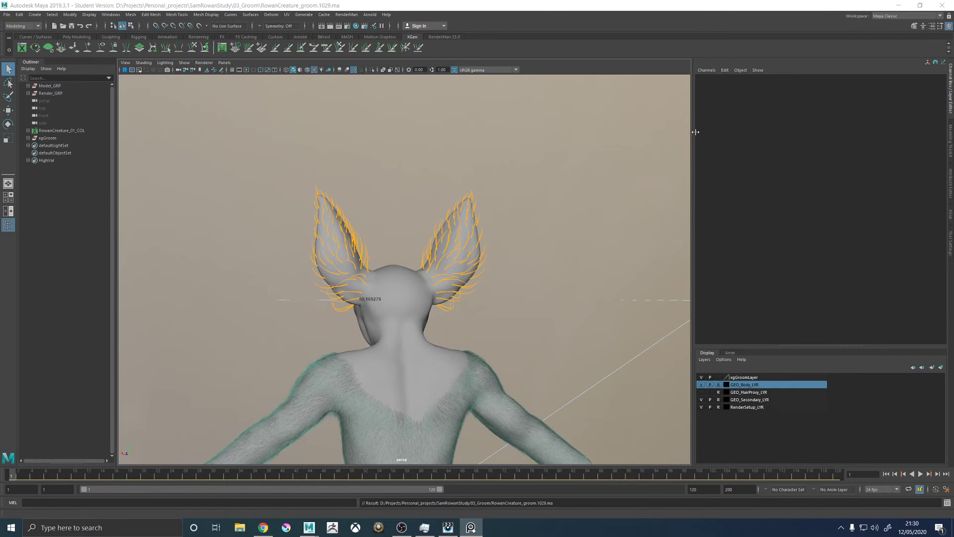
pyautogui.keyDown('alt'); pyautogui.moveTo(369, 212); pyautogui.dragTo(571, 214); pyautogui.keyUp('alt')
pyautogui.scroll(3, 372, 214)
pyautogui.keyDown('alt'); pyautogui.moveTo(372, 214); pyautogui.dragTo(477, 193); pyautogui.keyUp('alt')
pyautogui.click(950, 215)
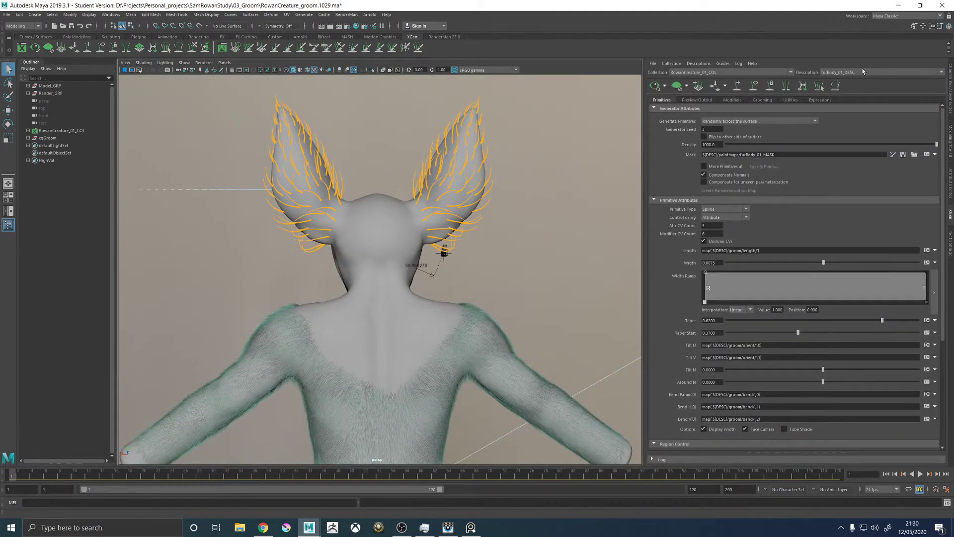
pyautogui.click(863, 71)
pyautogui.click(833, 99)
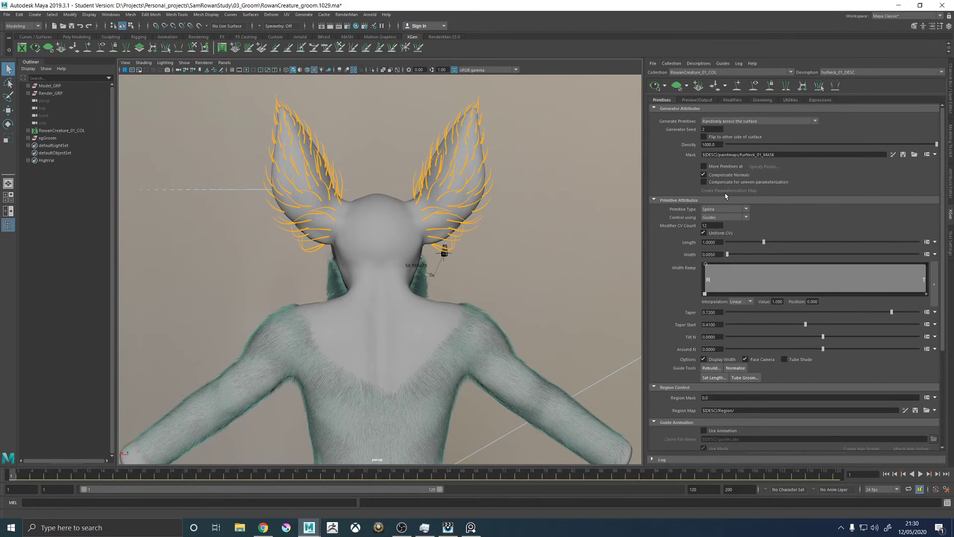
# Set the viewport's view transform to ACES RRT v1.0
pyautogui.keyDown('alt'); pyautogui.moveTo(604, 195); pyautogui.dragTo(570, 229); pyautogui.keyUp('alt')
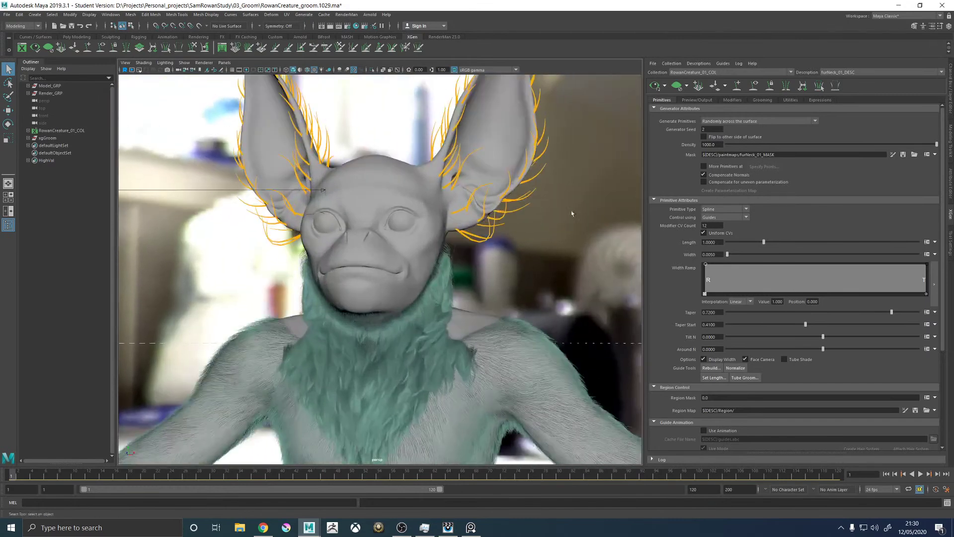
pyautogui.click(487, 69)
pyautogui.click(485, 114)
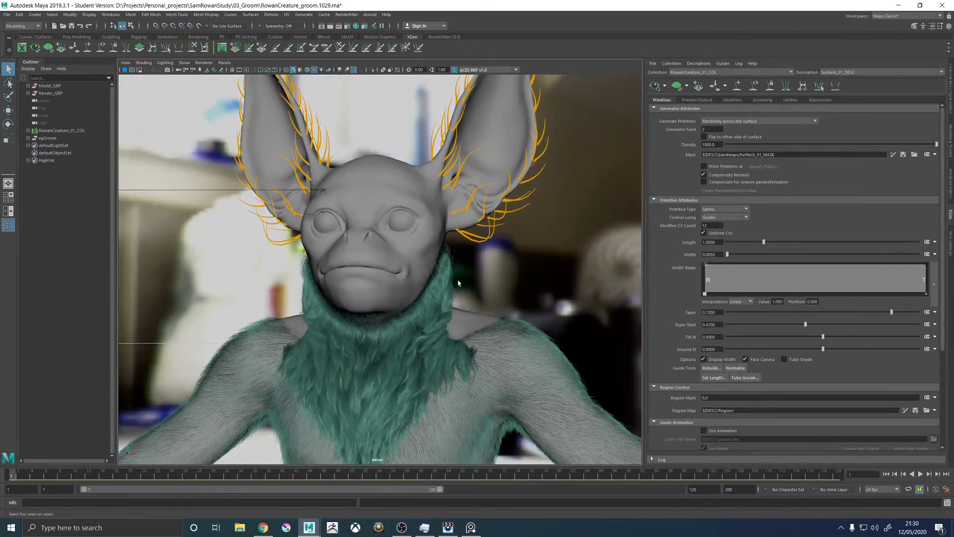
# Preview the furHead_01_DESC description from behind the creature and clear its fur preview
pyautogui.keyDown('alt'); pyautogui.moveTo(455, 292); pyautogui.dragTo(546, 288); pyautogui.keyUp('alt')
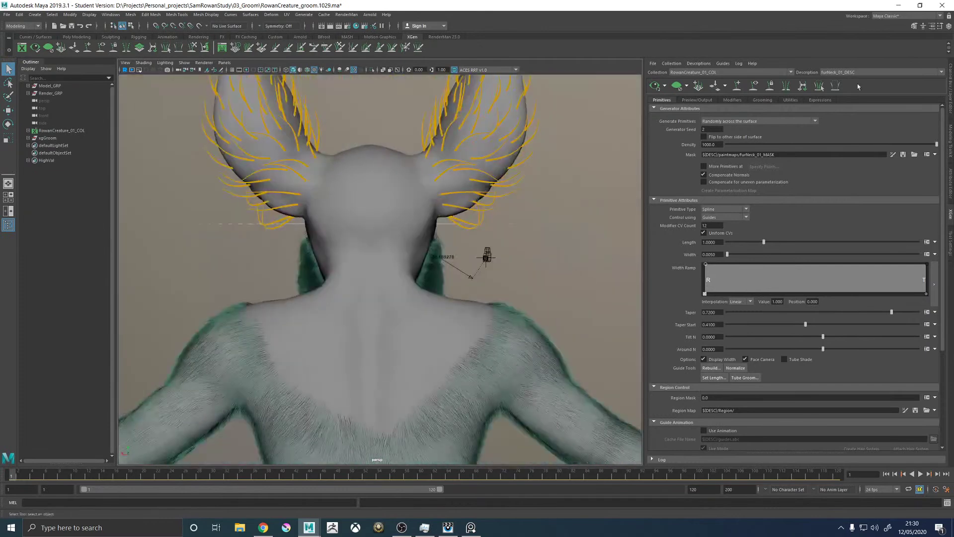
pyautogui.click(855, 73)
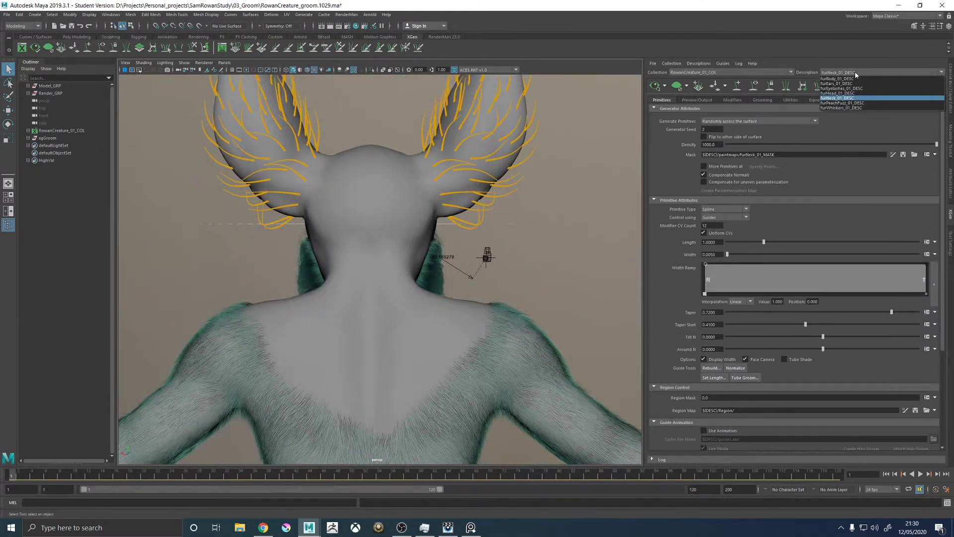
pyautogui.click(838, 93)
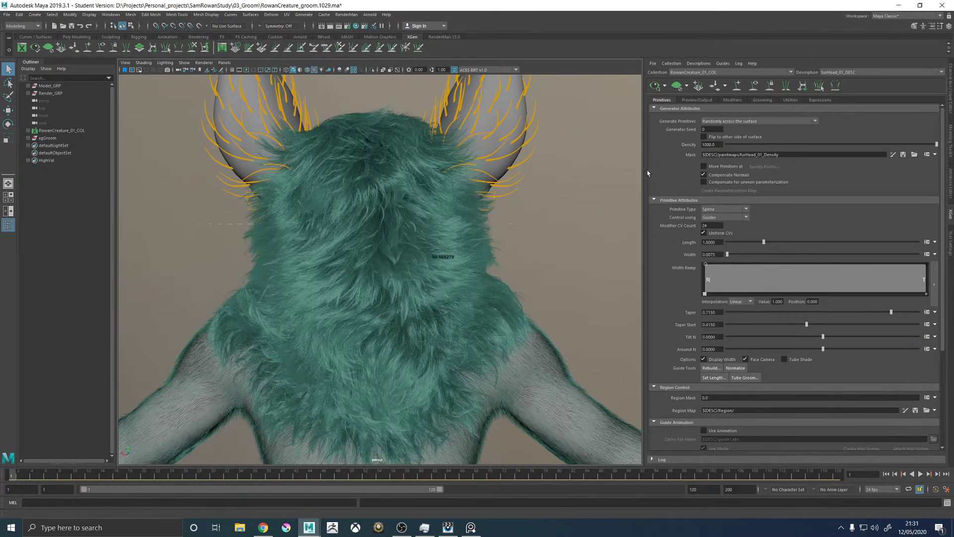
pyautogui.keyDown('alt'); pyautogui.moveTo(539, 171); pyautogui.dragTo(549, 195); pyautogui.keyUp('alt')
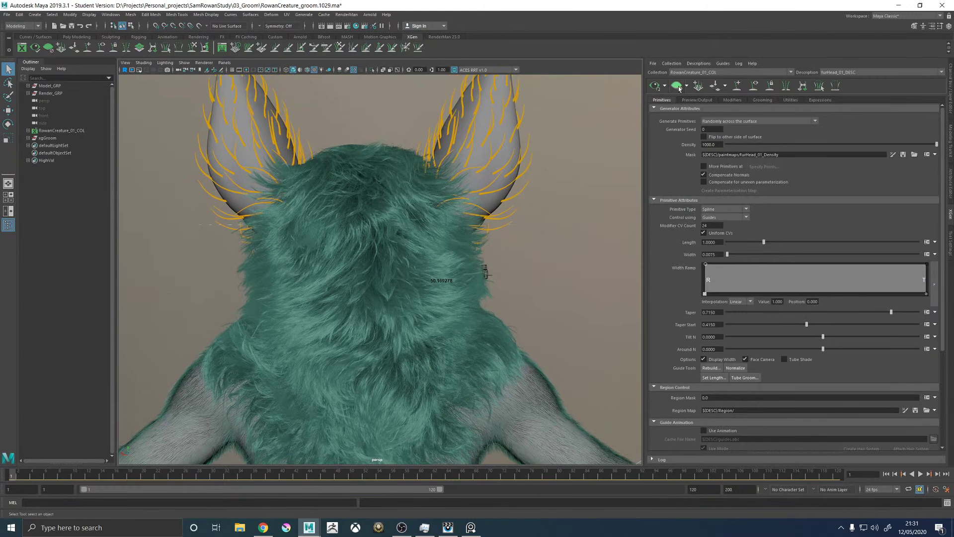
pyautogui.click(677, 86)
pyautogui.keyDown('alt'); pyautogui.moveTo(590, 168); pyautogui.dragTo(813, 101, button='right'); pyautogui.keyUp('alt')
# Switch to the furEars_01_DESC description, inspect the fur on the back of both ears and clear the preview
pyautogui.click(851, 74)
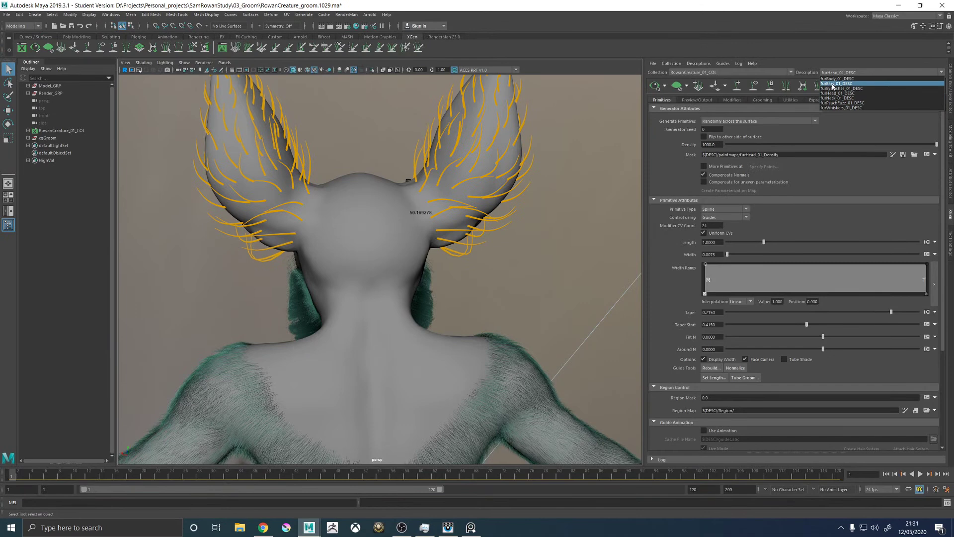
pyautogui.click(833, 83)
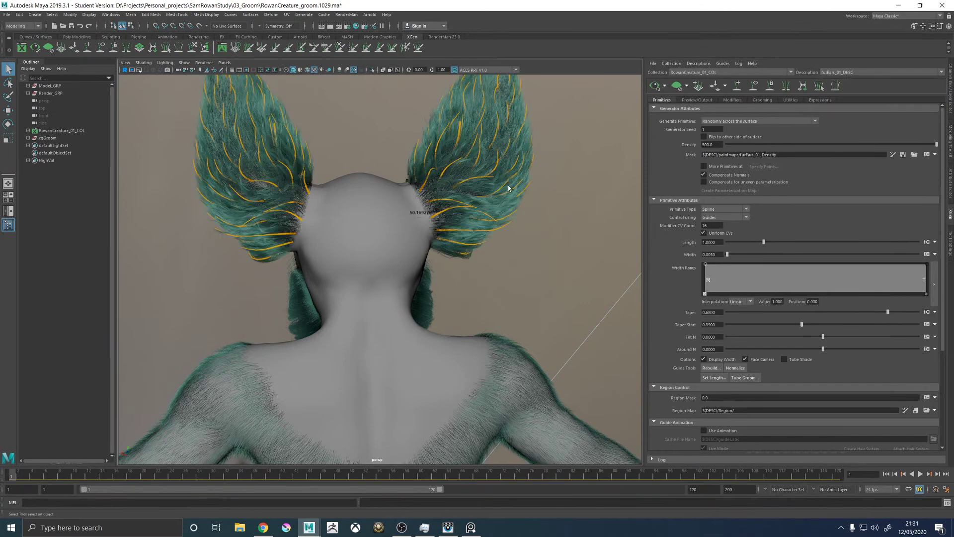
pyautogui.scroll(5, 562, 213)
pyautogui.keyDown('alt'); pyautogui.moveTo(562, 213); pyautogui.dragTo(585, 237, button='middle'); pyautogui.keyUp('alt')
pyautogui.scroll(-5, 585, 237)
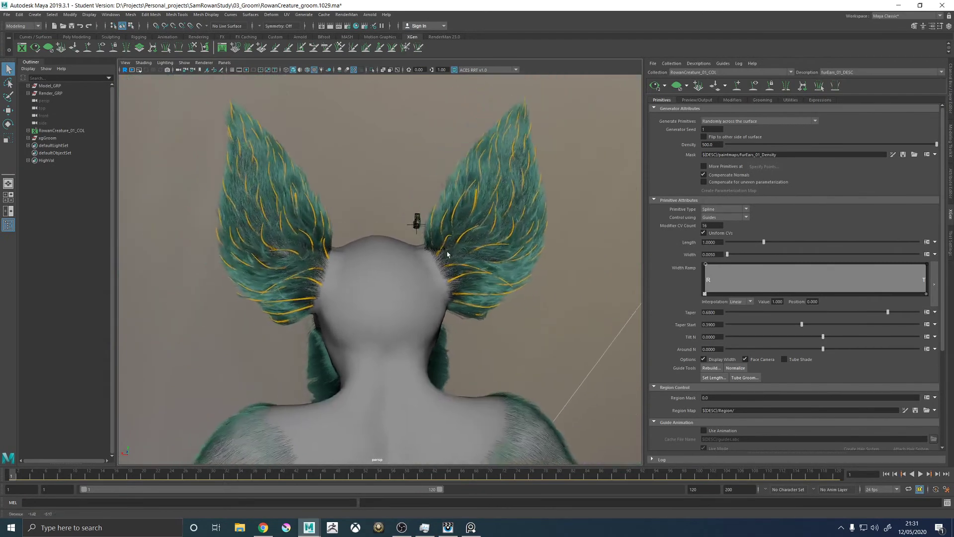
pyautogui.scroll(5, 585, 237)
pyautogui.keyDown('alt'); pyautogui.moveTo(585, 237); pyautogui.dragTo(458, 266); pyautogui.keyUp('alt')
pyautogui.click(699, 85)
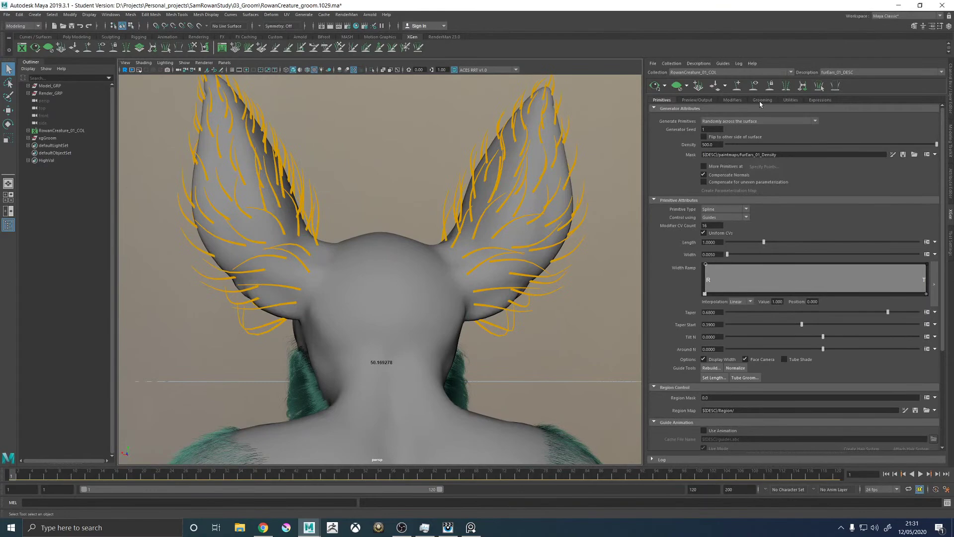
# Open the ear fur's density mask in the 3D Paint Tool and examine its coverage around the inner ear
pyautogui.click(761, 100)
pyautogui.click(738, 100)
pyautogui.click(668, 101)
pyautogui.press('6')
pyautogui.moveTo(380, 188)
pyautogui.keyDown('alt'); pyautogui.mouseDown()
pyautogui.moveTo(555, 200)
pyautogui.moveTo(565, 194)
pyautogui.moveTo(551, 186)
pyautogui.moveTo(591, 192)
pyautogui.moveTo(577, 189)
pyautogui.moveTo(552, 226)
pyautogui.mouseUp(); pyautogui.keyUp('alt')
pyautogui.scroll(10, 552, 226)
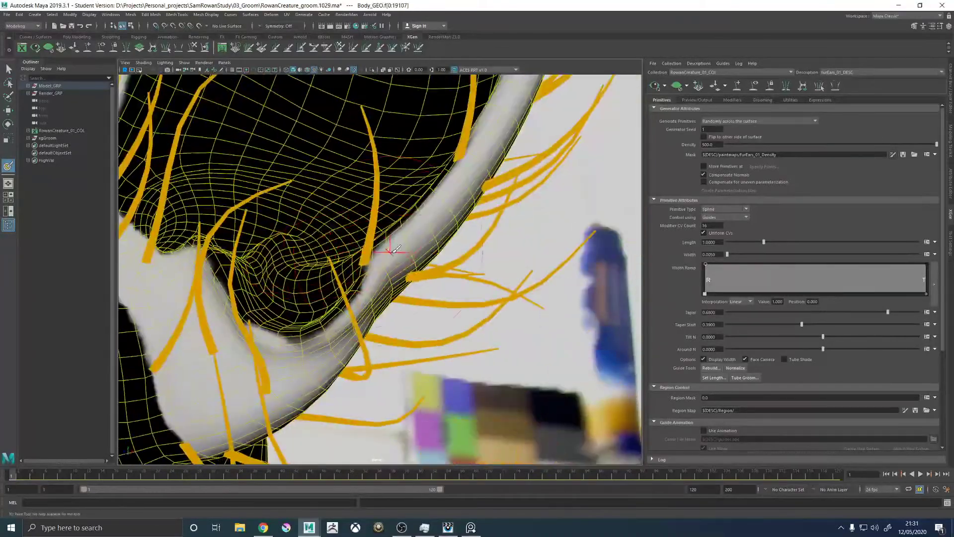
pyautogui.scroll(-10, 367, 154)
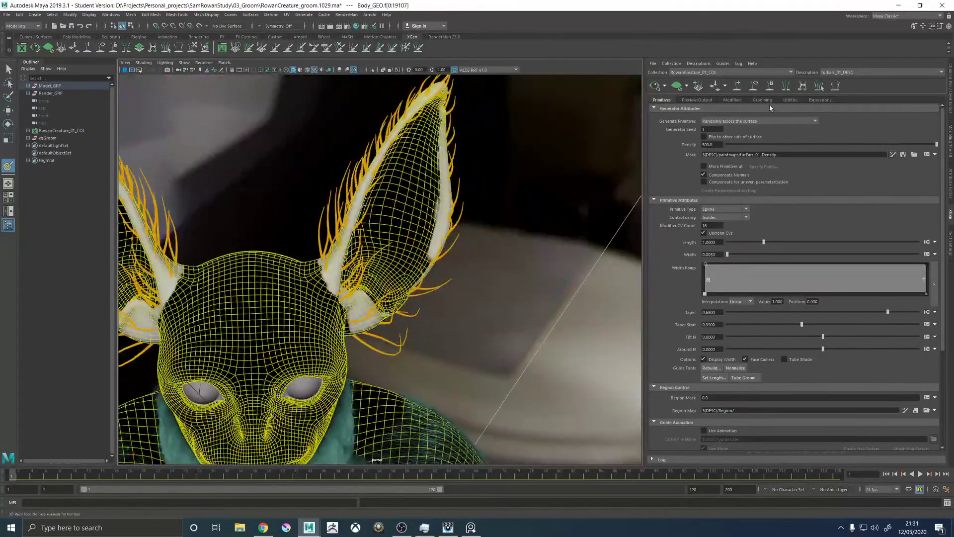
# Select the ear fur's Clumping1 modifier, leaving the paint tool, and clear the fur preview
pyautogui.click(732, 101)
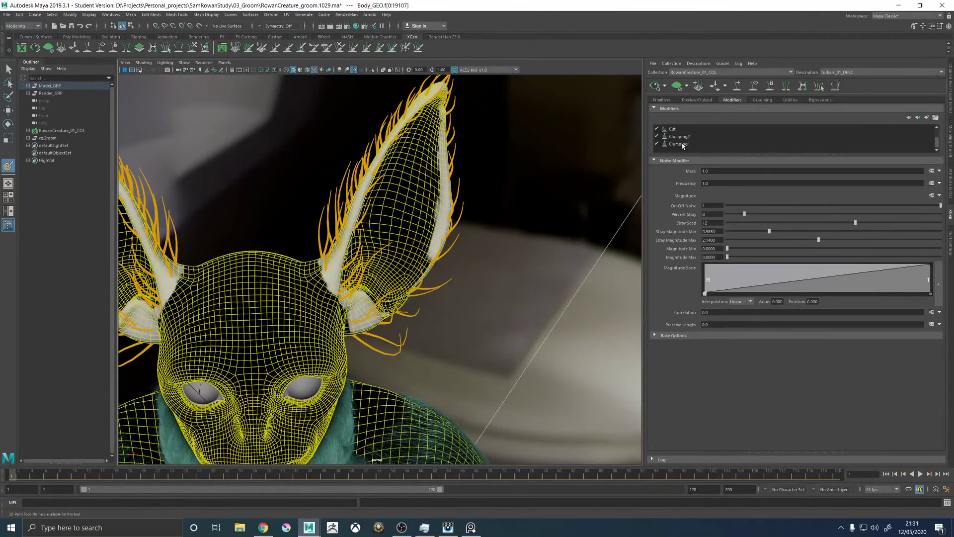
pyautogui.scroll(-1, 685, 146)
pyautogui.click(685, 144)
pyautogui.press('w')
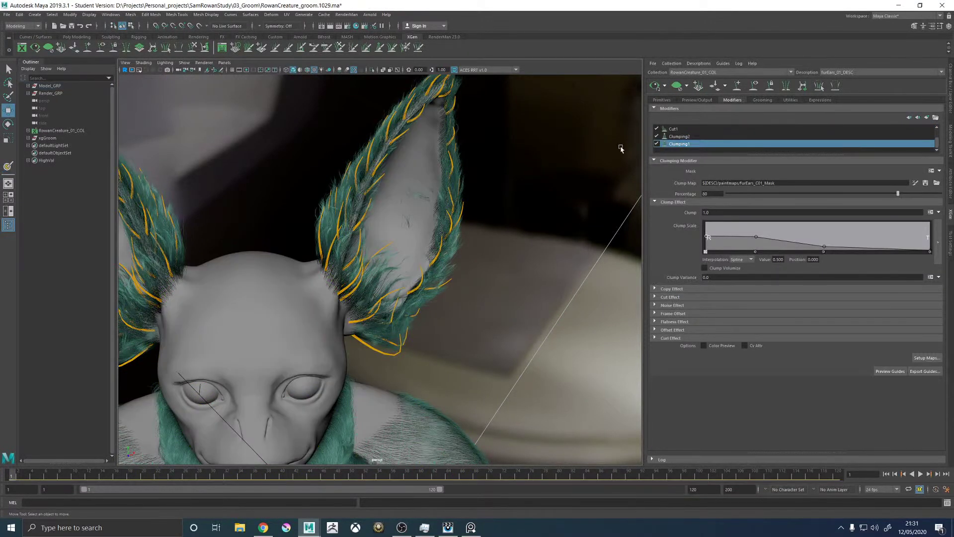
pyautogui.click(675, 86)
pyautogui.keyDown('alt'); pyautogui.moveTo(488, 220); pyautogui.dragTo(530, 205); pyautogui.keyUp('alt')
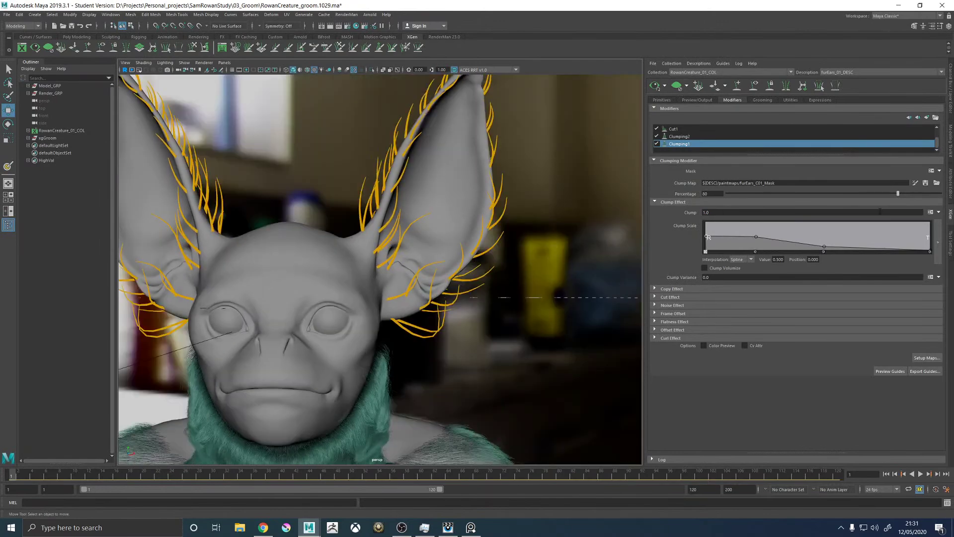
# Open the Clumping1 clump mask in the 3D Paint Tool and paint the grey band on the ear's back black
pyautogui.click(916, 183)
pyautogui.moveTo(464, 298)
pyautogui.keyDown('alt'); pyautogui.mouseDown()
pyautogui.moveTo(374, 297)
pyautogui.moveTo(517, 302)
pyautogui.moveTo(570, 191)
pyautogui.moveTo(320, 154)
pyautogui.moveTo(434, 219)
pyautogui.mouseUp(); pyautogui.keyUp('alt')
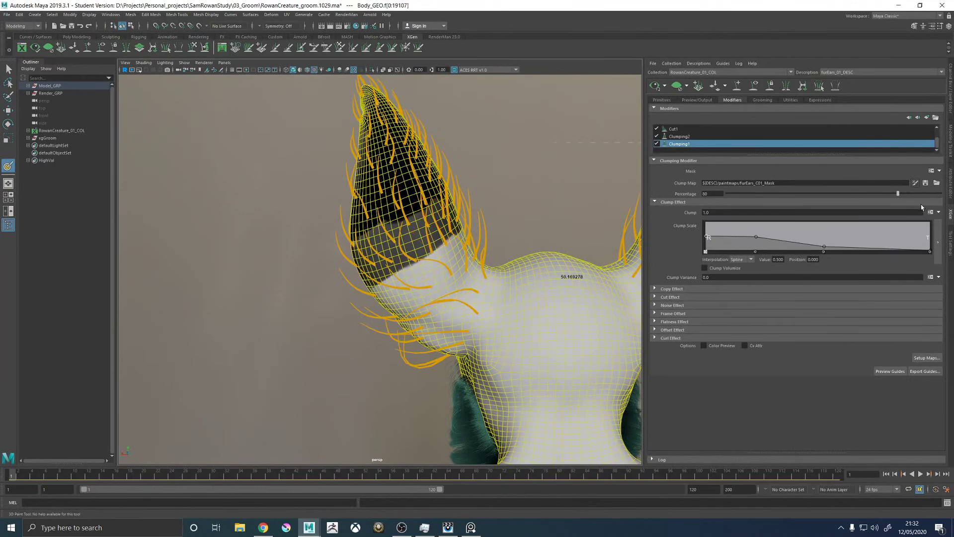
pyautogui.click(949, 244)
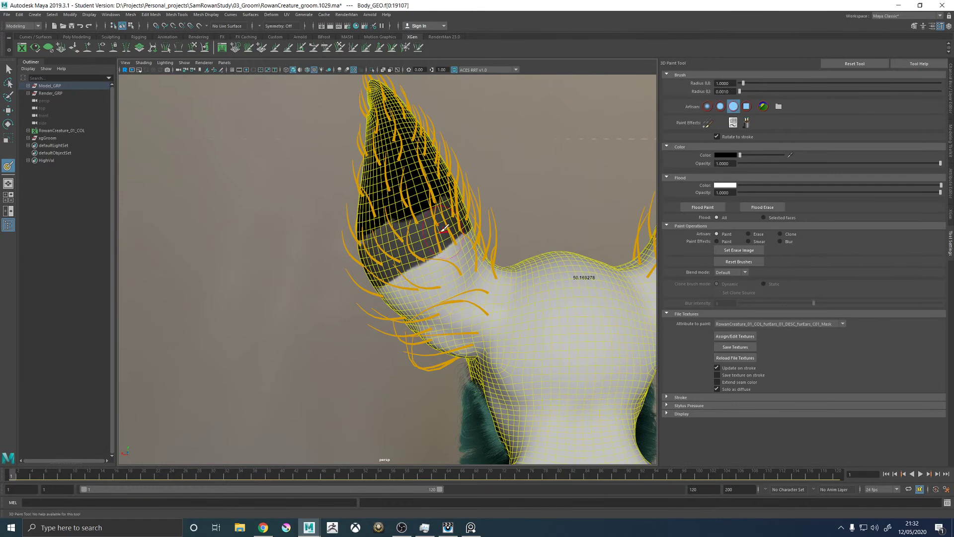
pyautogui.keyDown('alt'); pyautogui.moveTo(447, 224); pyautogui.dragTo(411, 203); pyautogui.keyUp('alt')
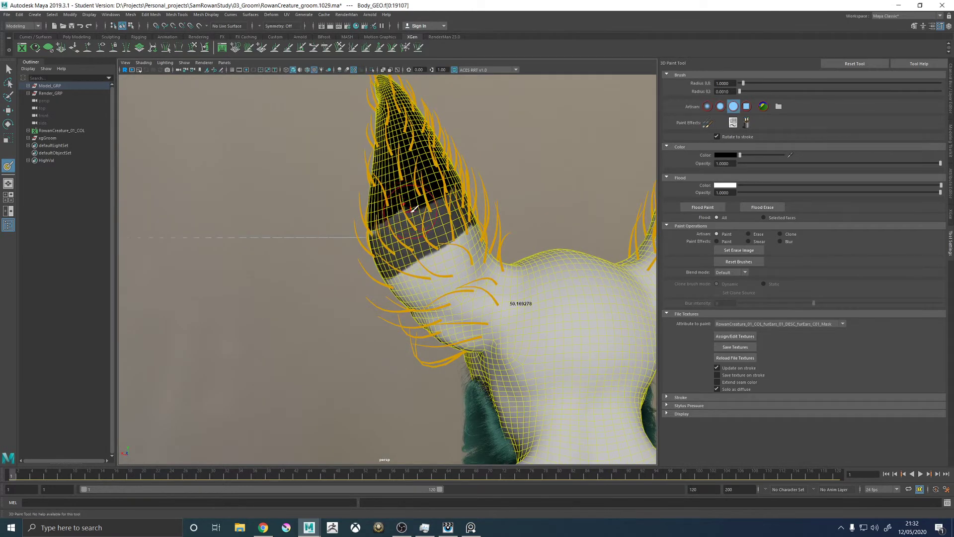
pyautogui.moveTo(406, 215)
pyautogui.mouseDown()
pyautogui.moveTo(395, 213)
pyautogui.moveTo(392, 234)
pyautogui.moveTo(407, 239)
pyautogui.moveTo(402, 211)
pyautogui.moveTo(413, 218)
pyautogui.moveTo(419, 205)
pyautogui.moveTo(424, 251)
pyautogui.mouseUp()
# Paint the light strip along the ear's outer rim black with a 0.6465 radius brush
pyautogui.moveTo(424, 251)
pyautogui.keyDown('alt'); pyautogui.mouseDown()
pyautogui.moveTo(447, 199)
pyautogui.moveTo(538, 211)
pyautogui.mouseUp(); pyautogui.keyUp('alt')
pyautogui.keyDown('alt'); pyautogui.moveTo(538, 211); pyautogui.dragTo(491, 218, button='right'); pyautogui.keyUp('alt')
pyautogui.moveTo(492, 219)
pyautogui.keyDown('alt'); pyautogui.mouseDown()
pyautogui.moveTo(447, 189)
pyautogui.moveTo(477, 198)
pyautogui.moveTo(450, 226)
pyautogui.moveTo(482, 221)
pyautogui.moveTo(560, 152)
pyautogui.moveTo(352, 174)
pyautogui.mouseUp(); pyautogui.keyUp('alt')
pyautogui.moveTo(351, 212)
pyautogui.mouseDown()
pyautogui.moveTo(372, 159)
pyautogui.moveTo(309, 174)
pyautogui.mouseUp()
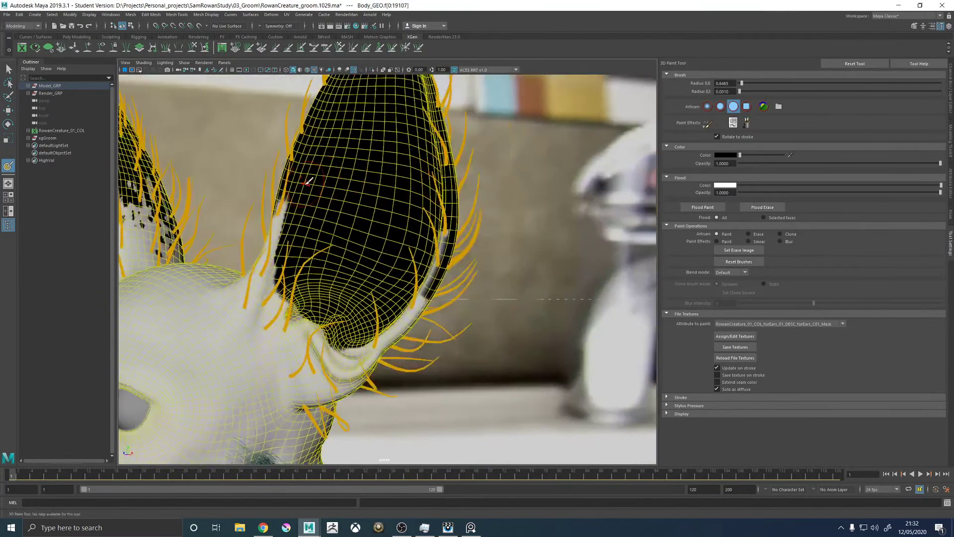
pyautogui.keyDown('alt'); pyautogui.moveTo(371, 177); pyautogui.dragTo(519, 206); pyautogui.keyUp('alt')
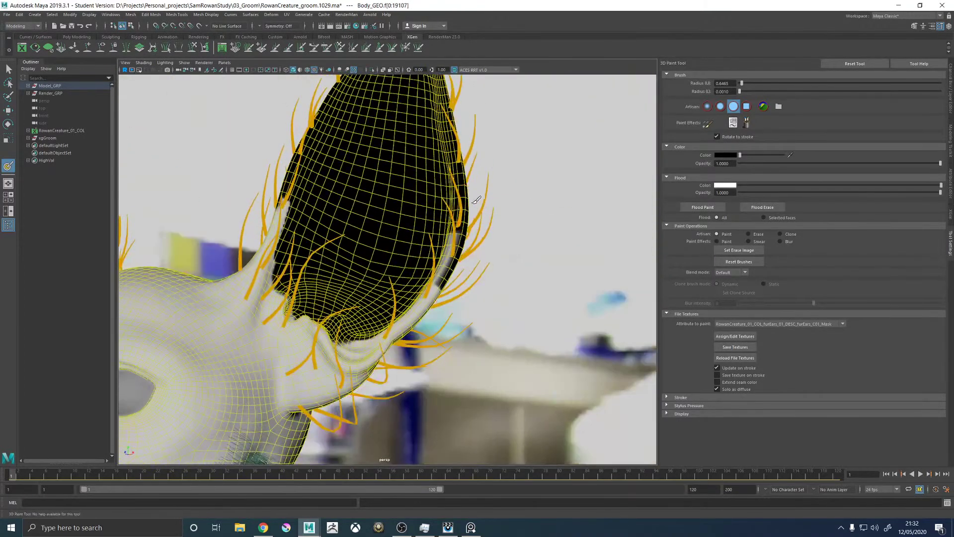
pyautogui.moveTo(487, 216)
pyautogui.keyDown('alt'); pyautogui.mouseDown()
pyautogui.moveTo(657, 228)
pyautogui.moveTo(557, 237)
pyautogui.mouseUp(); pyautogui.keyUp('alt')
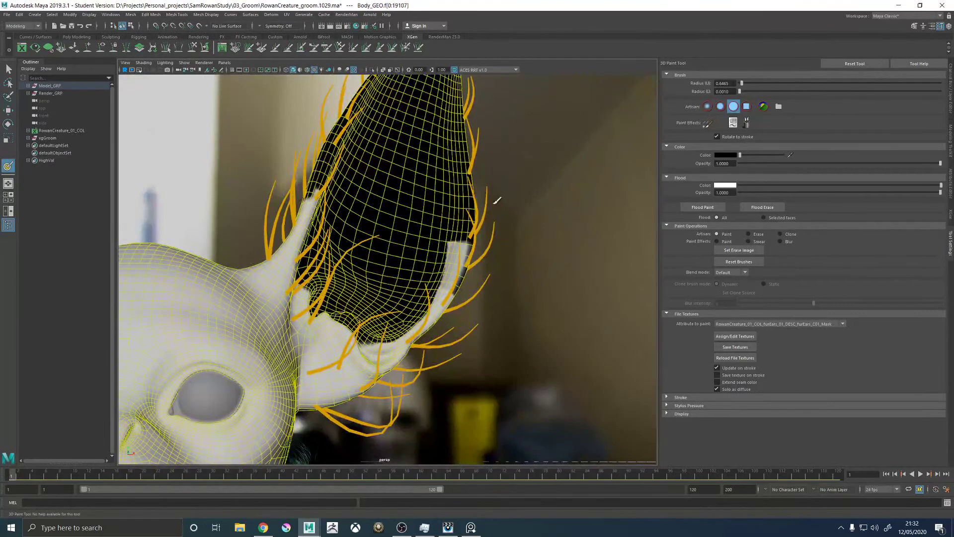
pyautogui.moveTo(428, 237); pyautogui.dragTo(473, 260)
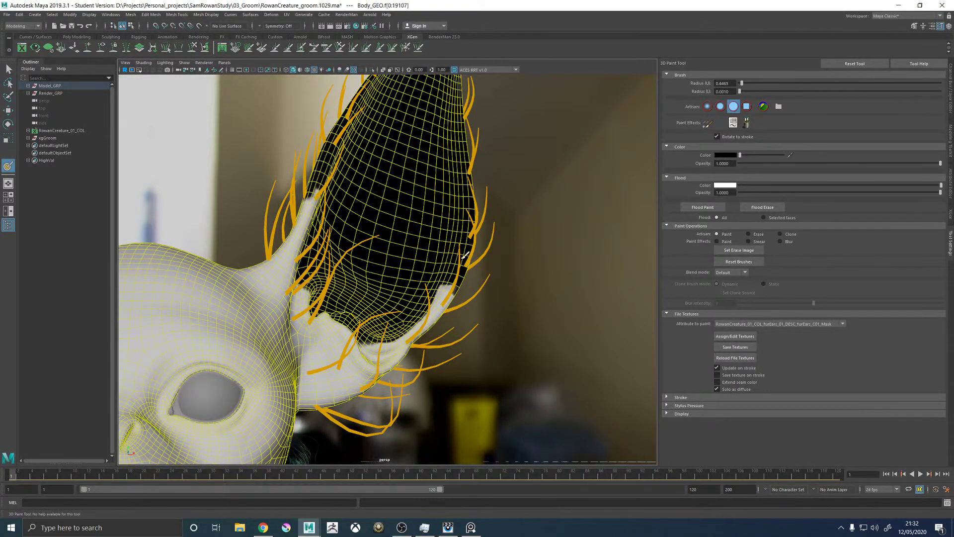
# Paint white streaks up into the black area on the back of the ear, with stylus pressure turned off
pyautogui.keyDown('alt'); pyautogui.moveTo(513, 212); pyautogui.dragTo(591, 219); pyautogui.keyUp('alt')
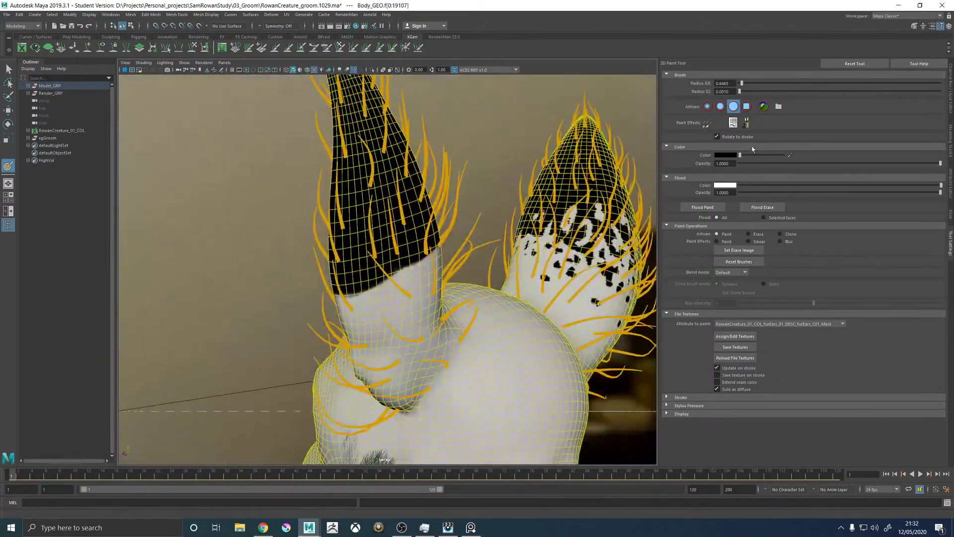
pyautogui.moveTo(746, 155); pyautogui.dragTo(785, 155)
pyautogui.moveTo(394, 252)
pyautogui.mouseDown()
pyautogui.moveTo(376, 269)
pyautogui.moveTo(356, 246)
pyautogui.mouseUp()
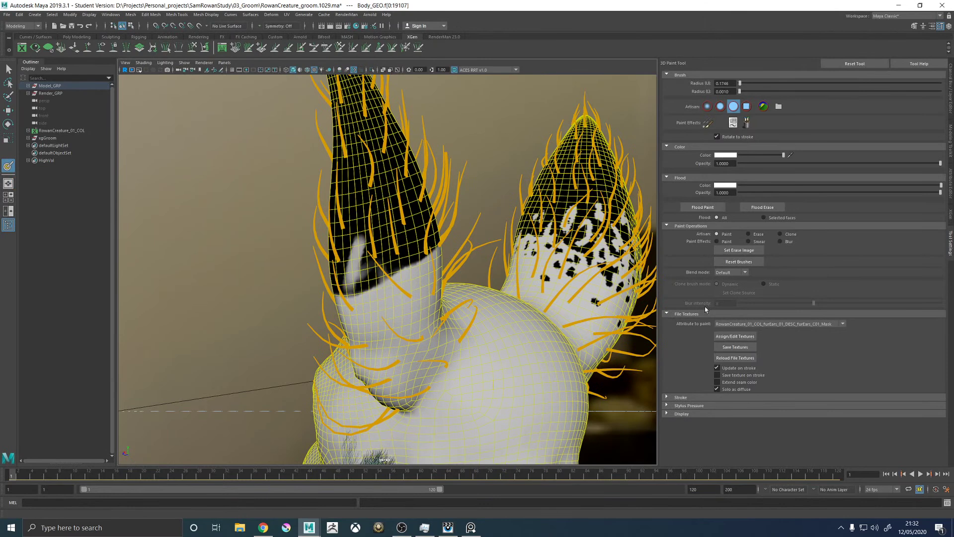
pyautogui.click(685, 406)
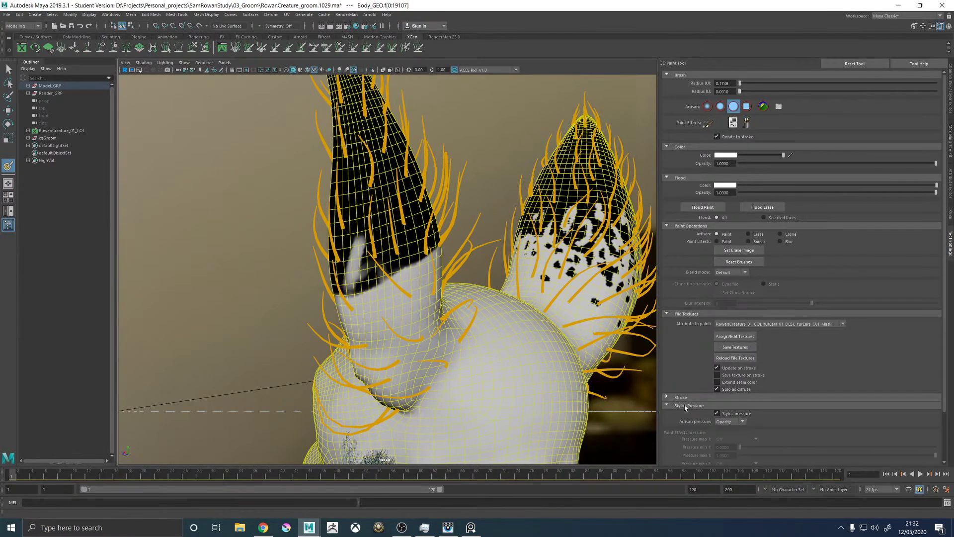
pyautogui.moveTo(400, 261)
pyautogui.mouseDown()
pyautogui.moveTo(372, 269)
pyautogui.moveTo(414, 252)
pyautogui.moveTo(350, 271)
pyautogui.moveTo(353, 248)
pyautogui.mouseUp()
pyautogui.moveTo(352, 248)
pyautogui.keyDown('alt'); pyautogui.mouseDown()
pyautogui.moveTo(400, 276)
pyautogui.moveTo(385, 276)
pyautogui.moveTo(352, 239)
pyautogui.moveTo(422, 213)
pyautogui.moveTo(415, 233)
pyautogui.moveTo(382, 226)
pyautogui.moveTo(385, 238)
pyautogui.moveTo(407, 226)
pyautogui.moveTo(426, 239)
pyautogui.moveTo(392, 242)
pyautogui.moveTo(436, 247)
pyautogui.moveTo(380, 214)
pyautogui.moveTo(378, 247)
pyautogui.moveTo(389, 263)
pyautogui.moveTo(434, 246)
pyautogui.moveTo(386, 273)
pyautogui.moveTo(397, 279)
pyautogui.moveTo(408, 251)
pyautogui.moveTo(435, 284)
pyautogui.mouseUp(); pyautogui.keyUp('alt')
pyautogui.scroll(3, 377, 258)
pyautogui.scroll(2, 435, 248)
pyautogui.scroll(-2, 413, 233)
# Paint small black patches into the white area on the ear's back with a 0.0847 radius brush
pyautogui.click(737, 155)
pyautogui.keyDown('alt'); pyautogui.moveTo(459, 251); pyautogui.dragTo(374, 239); pyautogui.keyUp('alt')
pyautogui.keyDown('alt'); pyautogui.moveTo(406, 251); pyautogui.dragTo(399, 250, button='right'); pyautogui.keyUp('alt')
pyautogui.keyDown('alt'); pyautogui.moveTo(403, 255); pyautogui.dragTo(380, 228); pyautogui.keyUp('alt')
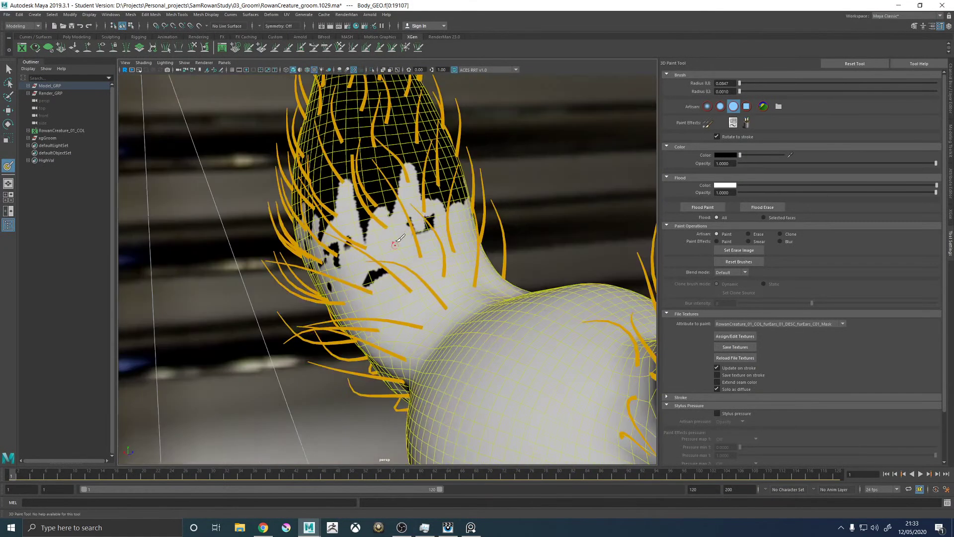
pyautogui.moveTo(442, 238)
pyautogui.keyDown('alt'); pyautogui.mouseDown()
pyautogui.moveTo(422, 247)
pyautogui.moveTo(462, 208)
pyautogui.mouseUp(); pyautogui.keyUp('alt')
# Break up the mask edge on the ear's back further, alternating small white and black flecks
pyautogui.moveTo(763, 157); pyautogui.dragTo(783, 156)
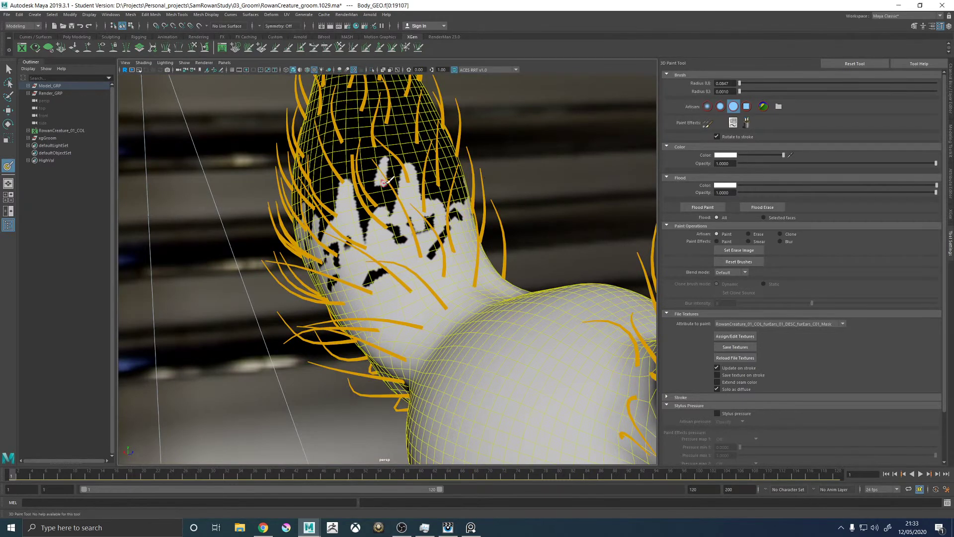
pyautogui.moveTo(476, 170)
pyautogui.keyDown('alt'); pyautogui.mouseDown()
pyautogui.moveTo(358, 190)
pyautogui.moveTo(380, 196)
pyautogui.moveTo(404, 191)
pyautogui.moveTo(354, 167)
pyautogui.moveTo(346, 206)
pyautogui.moveTo(325, 234)
pyautogui.mouseUp(); pyautogui.keyUp('alt')
pyautogui.moveTo(784, 155); pyautogui.dragTo(740, 154)
pyautogui.moveTo(368, 229)
pyautogui.mouseDown()
pyautogui.moveTo(383, 236)
pyautogui.moveTo(392, 268)
pyautogui.mouseUp()
pyautogui.moveTo(392, 268)
pyautogui.keyDown('alt'); pyautogui.mouseDown()
pyautogui.moveTo(388, 238)
pyautogui.moveTo(373, 282)
pyautogui.mouseUp(); pyautogui.keyUp('alt')
pyautogui.keyDown('alt'); pyautogui.moveTo(412, 299); pyautogui.dragTo(352, 201); pyautogui.keyUp('alt')
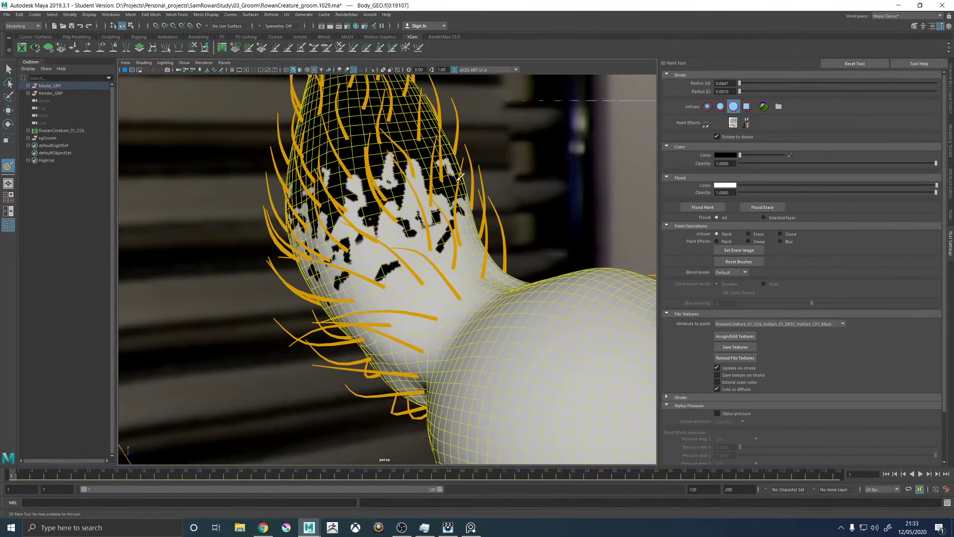
pyautogui.moveTo(739, 154); pyautogui.dragTo(801, 157)
pyautogui.moveTo(397, 186)
pyautogui.keyDown('alt'); pyautogui.mouseDown()
pyautogui.moveTo(381, 168)
pyautogui.moveTo(397, 164)
pyautogui.moveTo(356, 194)
pyautogui.moveTo(370, 219)
pyautogui.moveTo(415, 226)
pyautogui.mouseUp(); pyautogui.keyUp('alt')
pyautogui.keyDown('alt'); pyautogui.moveTo(462, 207); pyautogui.dragTo(545, 182, button='right'); pyautogui.keyUp('alt')
pyautogui.keyDown('alt'); pyautogui.moveTo(544, 181); pyautogui.dragTo(454, 213); pyautogui.keyUp('alt')
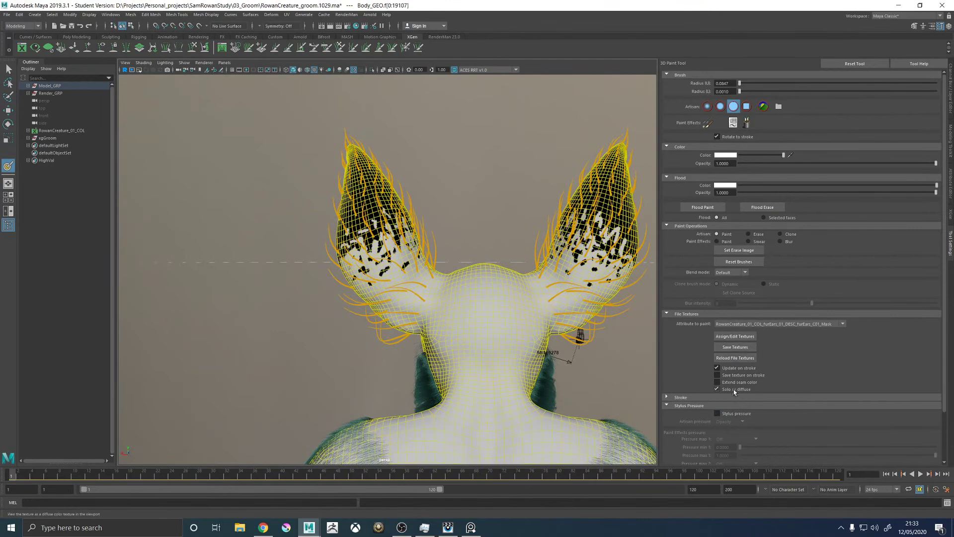
# Enable Extend seam color, save the painted texture and save the Clumping1 clump map back to XGen
pyautogui.click(729, 381)
pyautogui.click(735, 347)
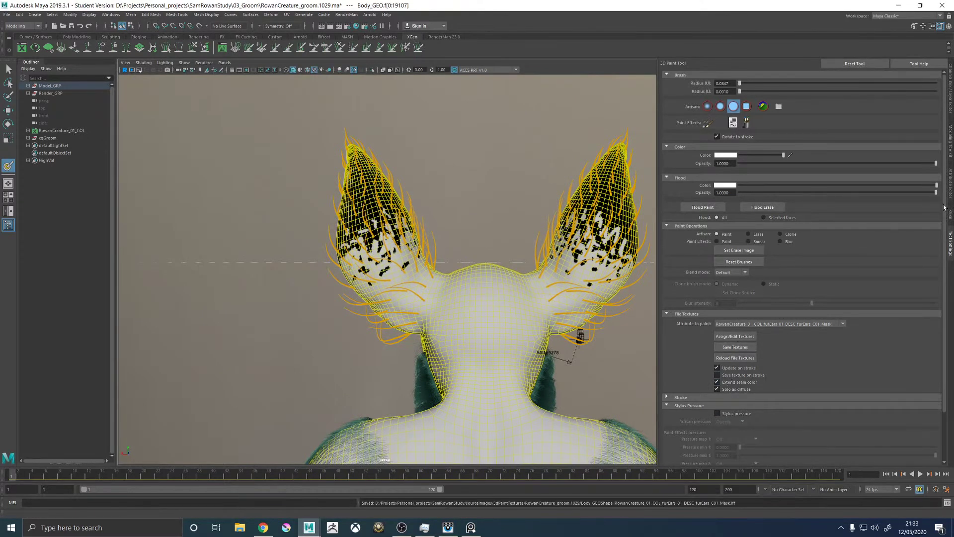
pyautogui.click(949, 213)
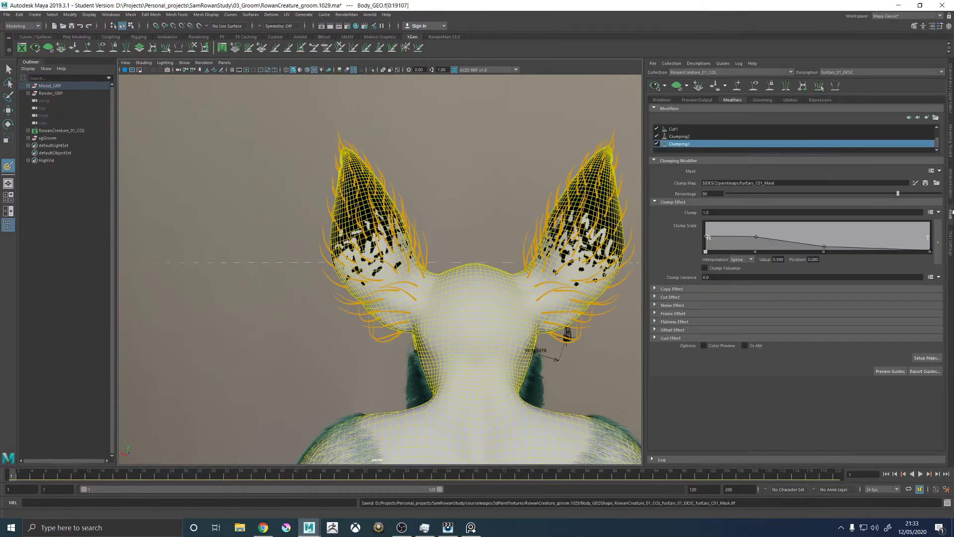
pyautogui.click(925, 183)
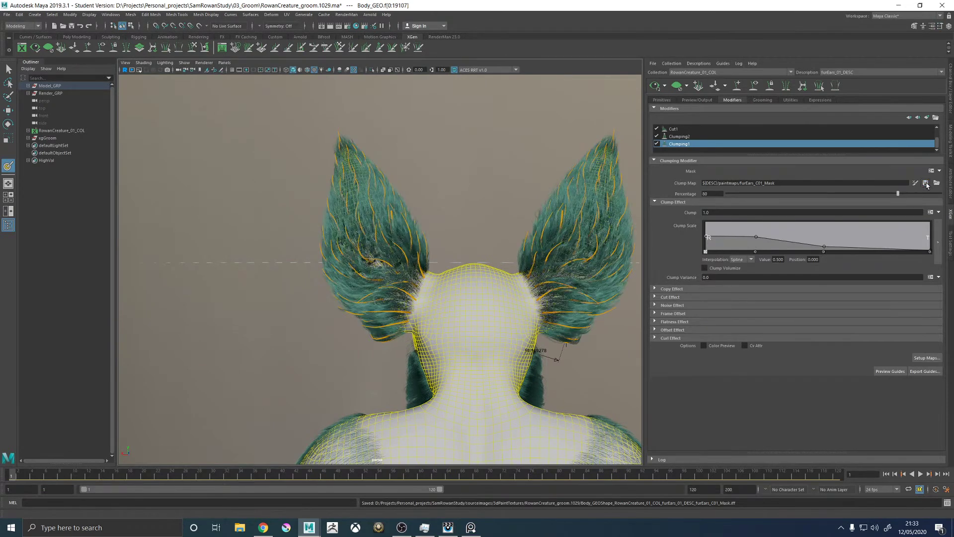
pyautogui.scroll(2, 675, 131)
pyautogui.scroll(-2, 681, 139)
# Open the Noise Effect settings of the Clumping2 modifier and clear the ear fur preview
pyautogui.click(683, 136)
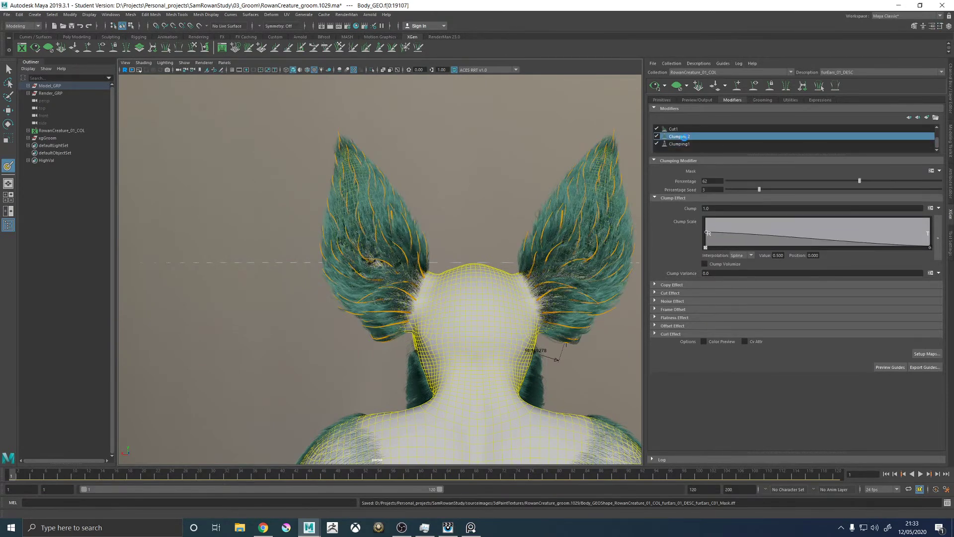
pyautogui.click(672, 301)
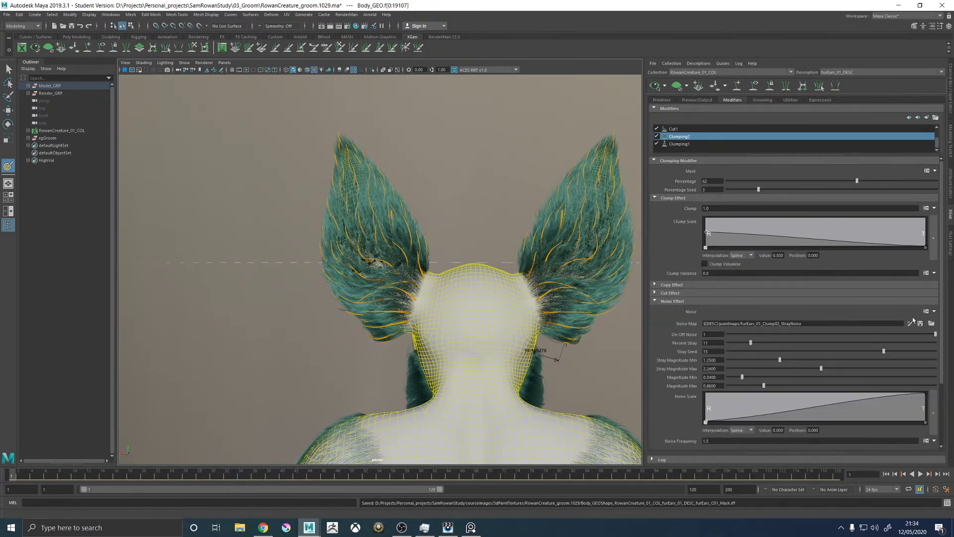
pyautogui.click(655, 86)
pyautogui.click(664, 86)
pyautogui.click(669, 99)
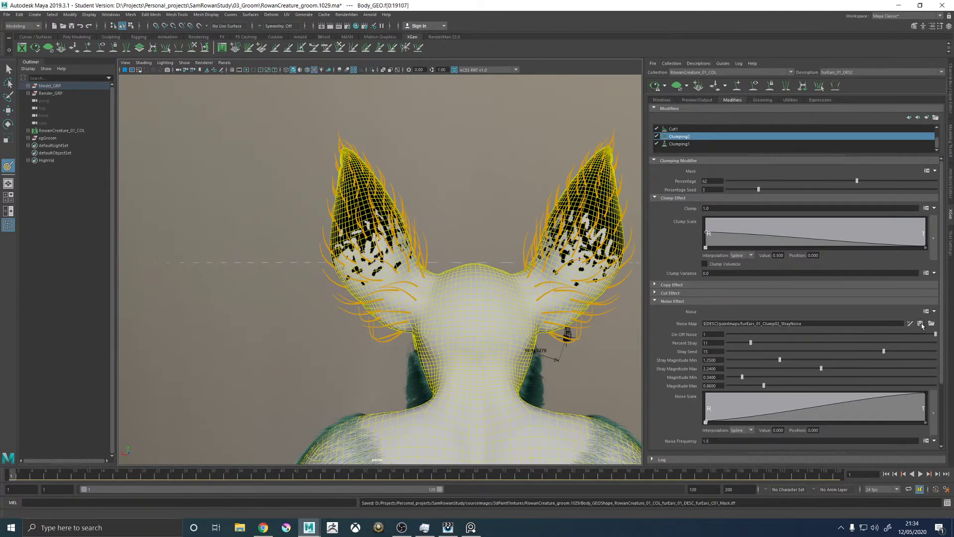
# Open the furEars_01_Clump02_StrayNoise map in the 3D Paint Tool with textured display and hide the ear guides
pyautogui.click(920, 323)
pyautogui.press('6')
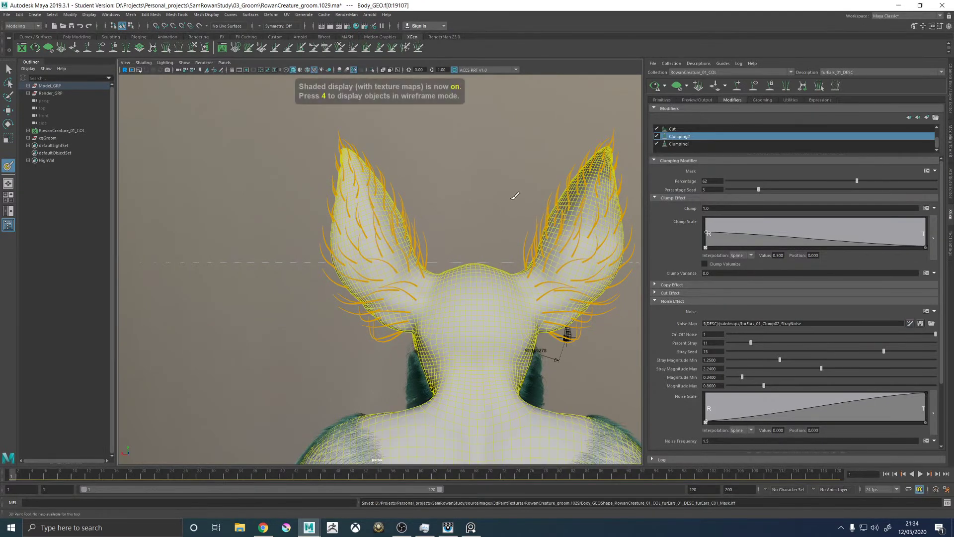
pyautogui.scroll(3, 430, 222)
pyautogui.keyDown('alt'); pyautogui.moveTo(430, 222); pyautogui.dragTo(449, 228); pyautogui.keyUp('alt')
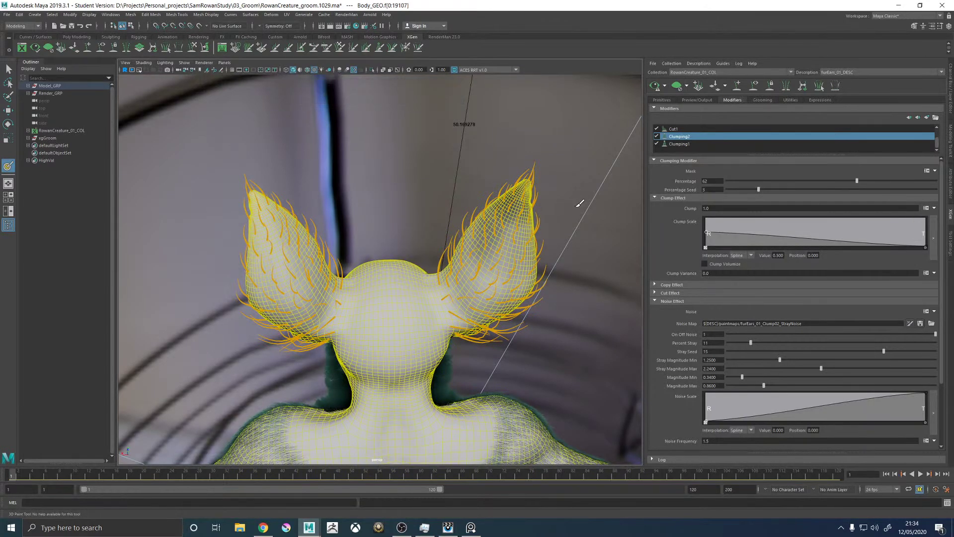
pyautogui.click(676, 85)
pyautogui.keyDown('alt'); pyautogui.moveTo(456, 233); pyautogui.dragTo(462, 210); pyautogui.keyUp('alt')
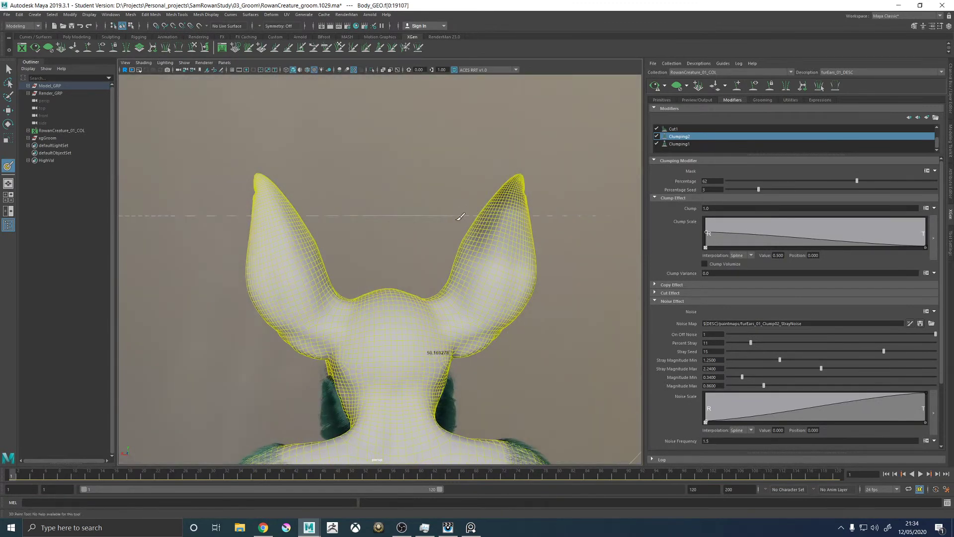
pyautogui.click(950, 244)
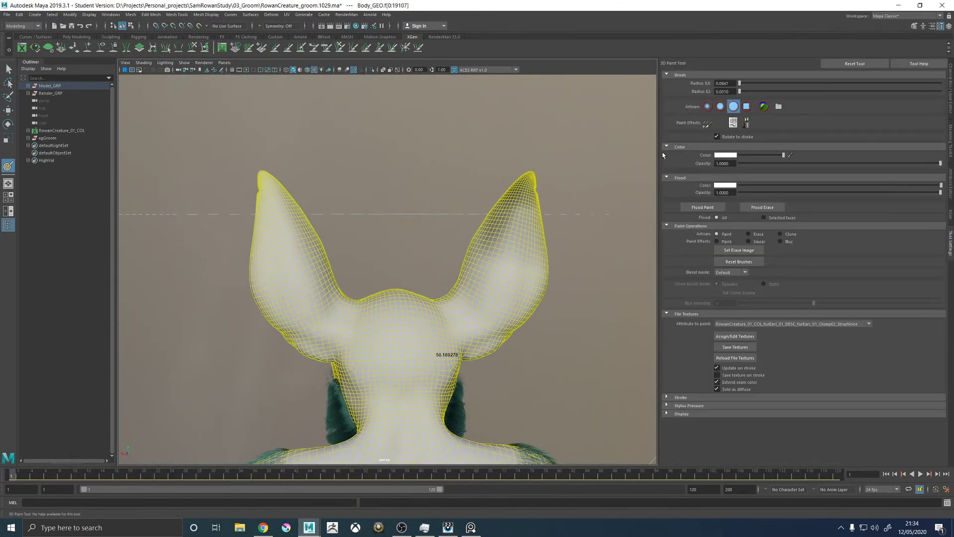
# Paint lightly over the ears with a soft black brush at 0.1961 opacity, enlarging its radius to 4.7130
pyautogui.click(720, 106)
pyautogui.click(778, 163)
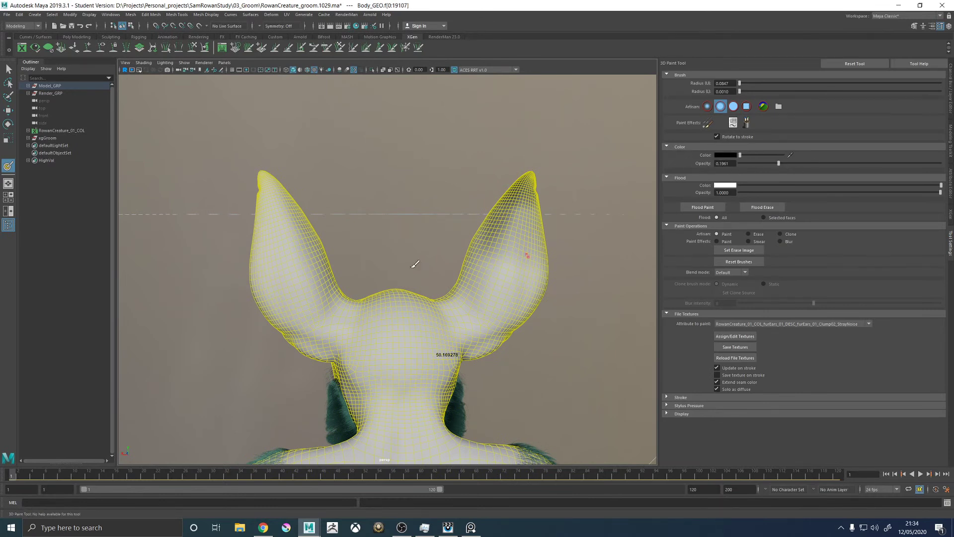
pyautogui.moveTo(330, 204)
pyautogui.mouseDown()
pyautogui.moveTo(260, 170)
pyautogui.moveTo(496, 199)
pyautogui.moveTo(490, 204)
pyautogui.moveTo(504, 182)
pyautogui.moveTo(481, 211)
pyautogui.moveTo(507, 226)
pyautogui.moveTo(513, 215)
pyautogui.moveTo(464, 224)
pyautogui.moveTo(432, 213)
pyautogui.moveTo(568, 225)
pyautogui.moveTo(298, 204)
pyautogui.moveTo(343, 201)
pyautogui.mouseUp()
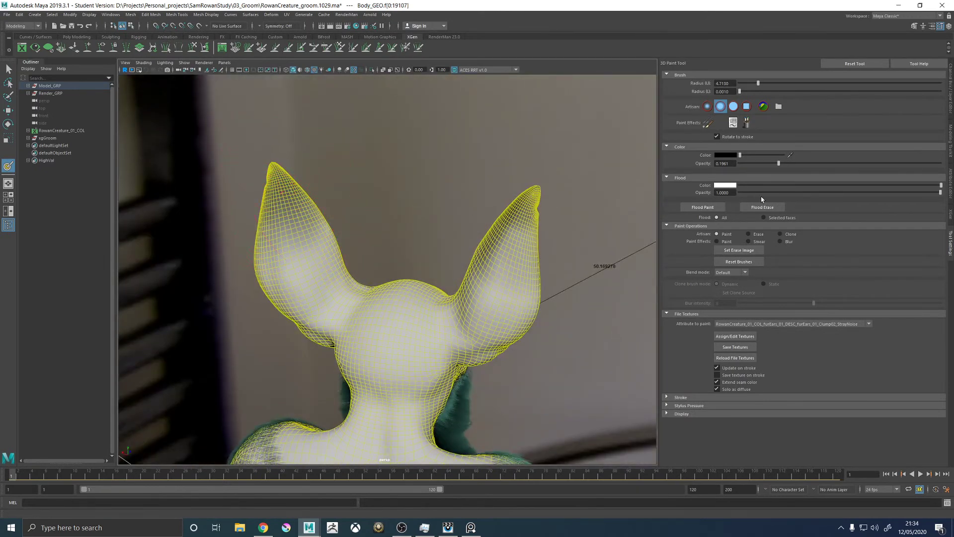
# Save the painted stray noise texture, return to the Clumping2 noise settings and leave the paint tool with the body deselected
pyautogui.click(735, 347)
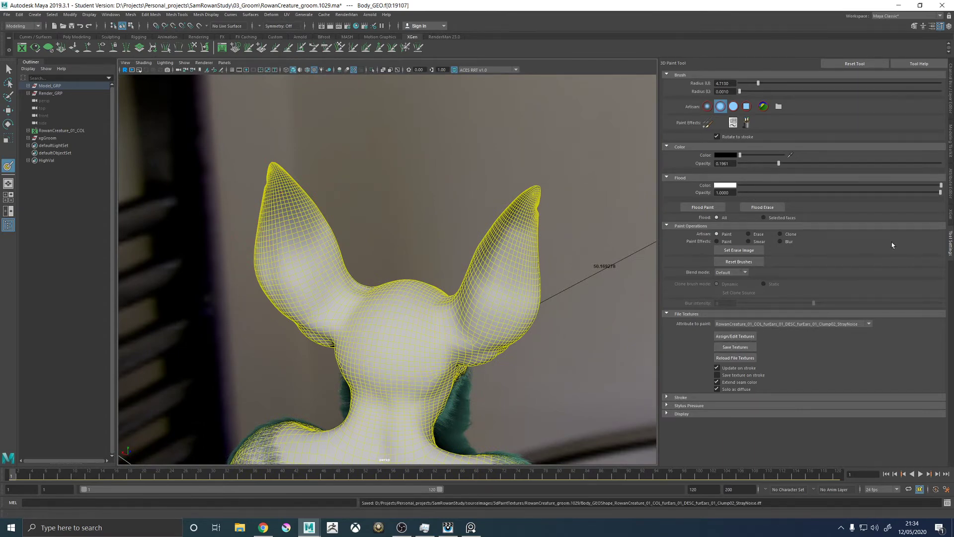
pyautogui.click(950, 215)
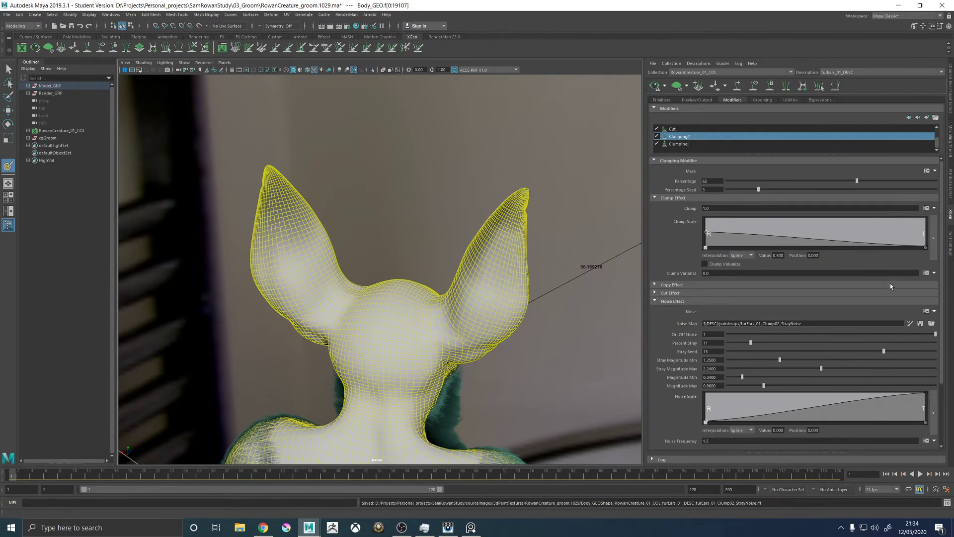
pyautogui.scroll(-3, 863, 304)
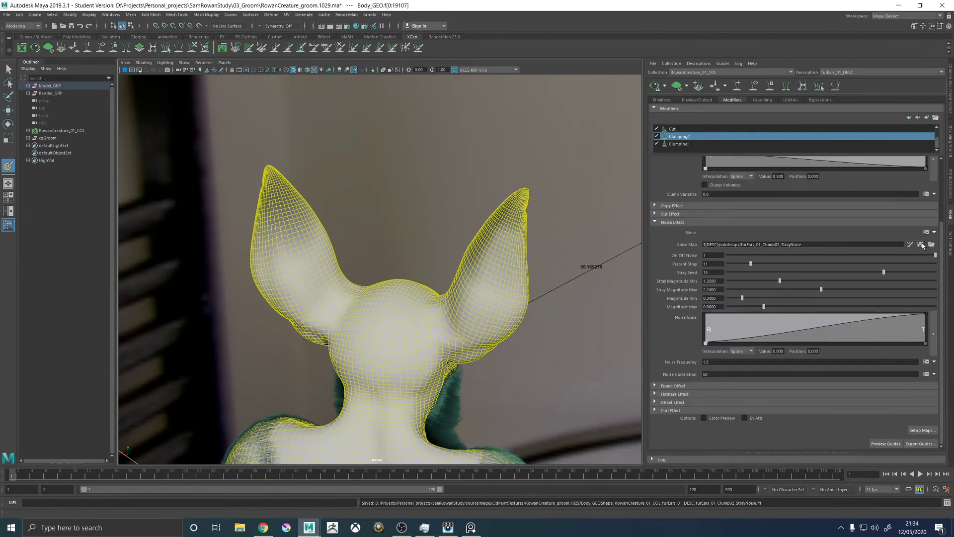
pyautogui.scroll(-3, 462, 142)
pyautogui.press('w')
pyautogui.click(394, 156)
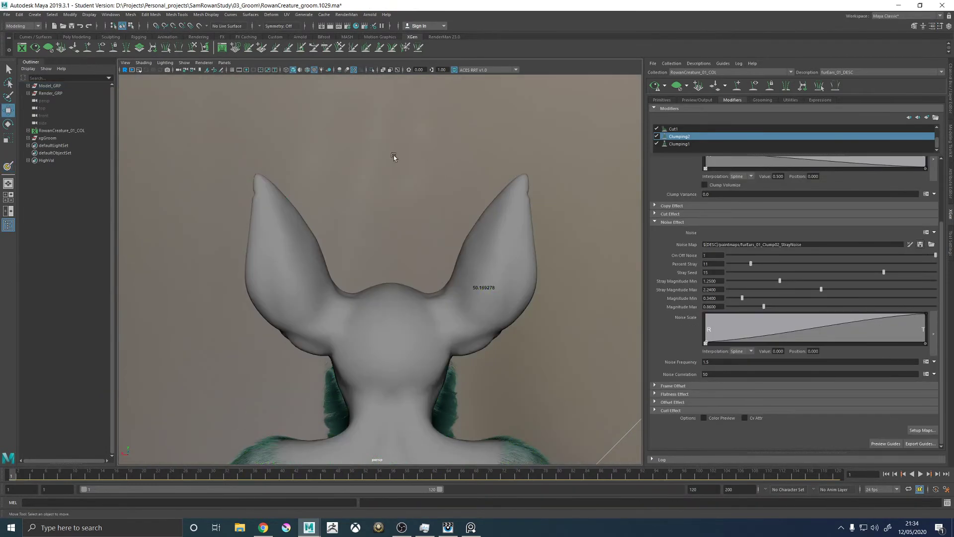
# Preview the ear fur and inspect it from behind both ears
pyautogui.scroll(-5, 394, 155)
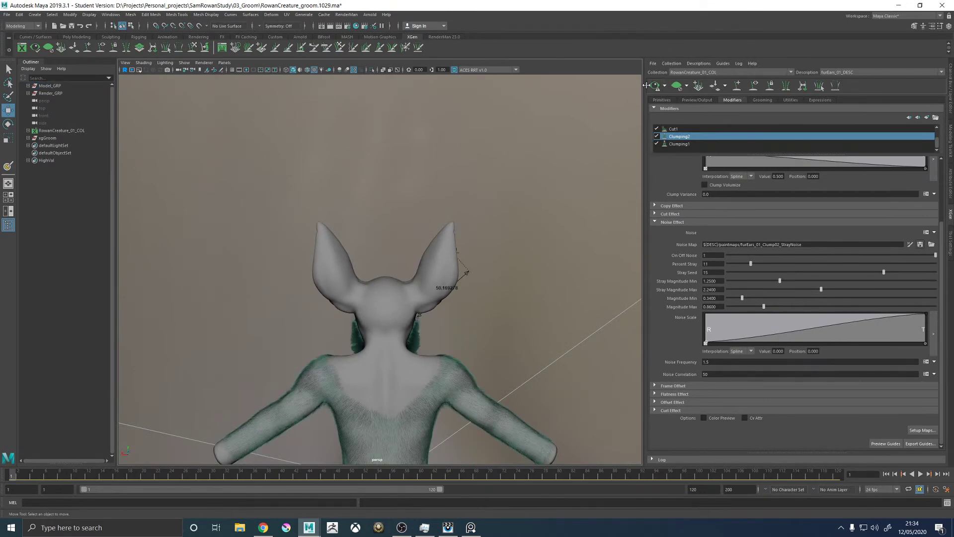
pyautogui.click(655, 85)
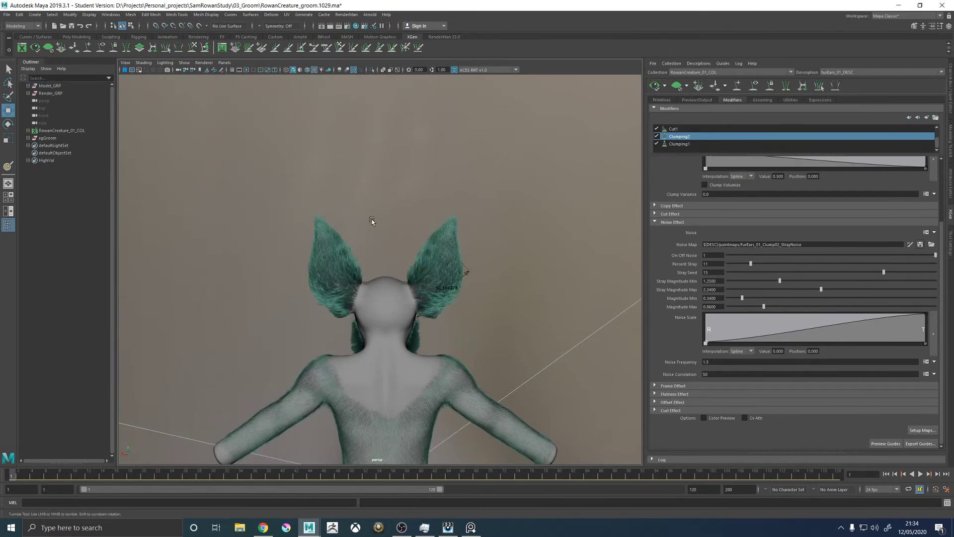
pyautogui.scroll(5, 433, 294)
pyautogui.moveTo(434, 294)
pyautogui.keyDown('alt'); pyautogui.mouseDown()
pyautogui.moveTo(400, 293)
pyautogui.moveTo(422, 284)
pyautogui.mouseUp(); pyautogui.keyUp('alt')
# Save the scene and show the resolution gate with the creature's head and shoulders framed from behind
pyautogui.hotkey('ctrl', 's')
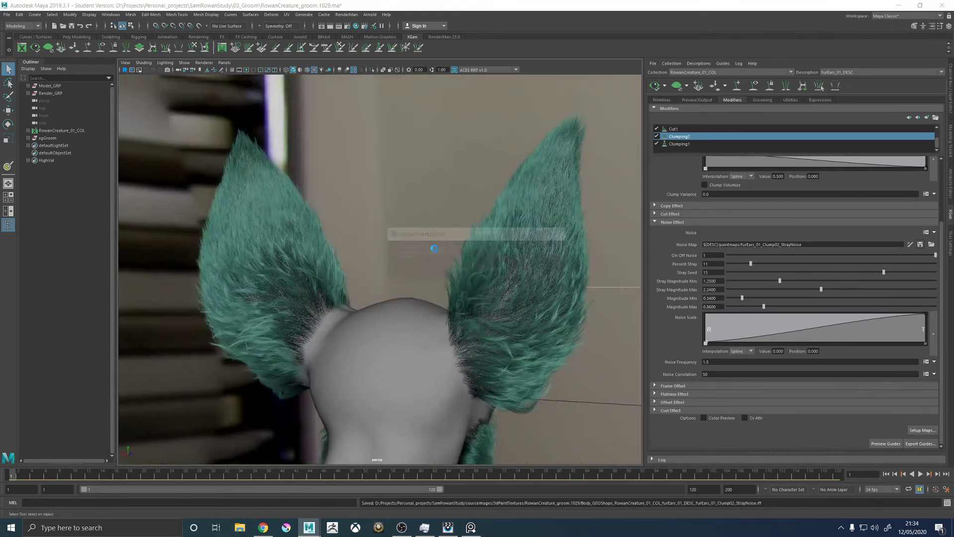
pyautogui.press('w')
pyautogui.keyDown('alt'); pyautogui.moveTo(422, 227); pyautogui.dragTo(315, 147); pyautogui.keyUp('alt')
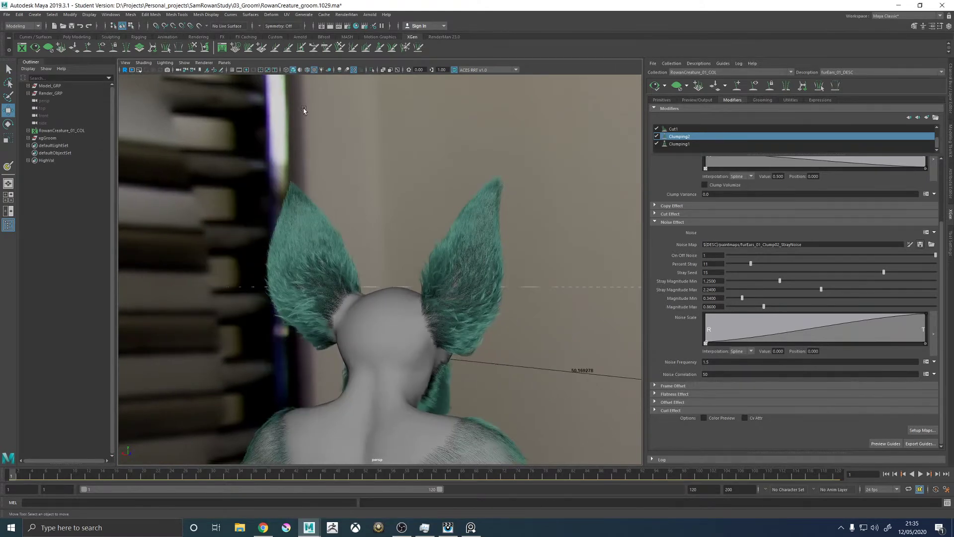
pyautogui.click(246, 70)
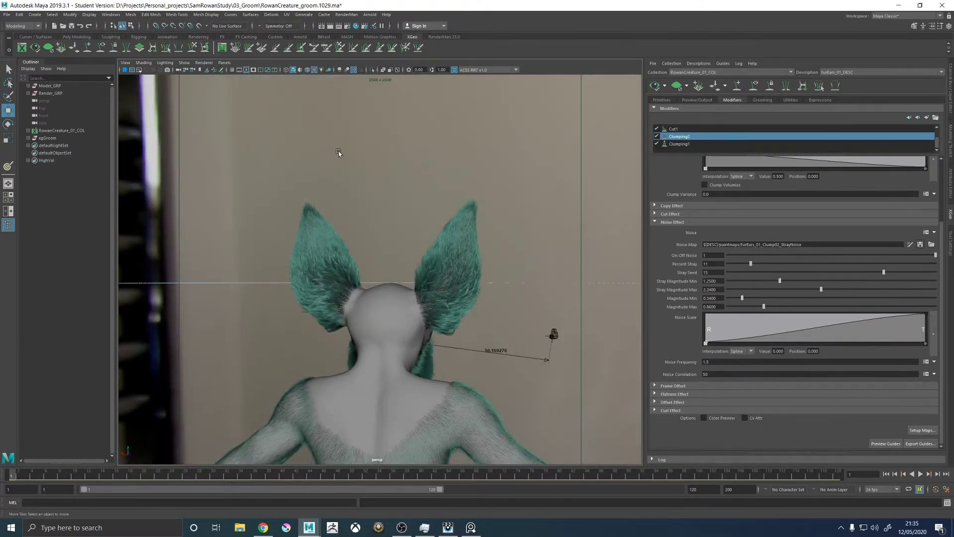
# Mask the area outside the resolution gate and widen the XGen settings area beside the viewport
pyautogui.click(254, 69)
pyautogui.moveTo(645, 254); pyautogui.dragTo(573, 256)
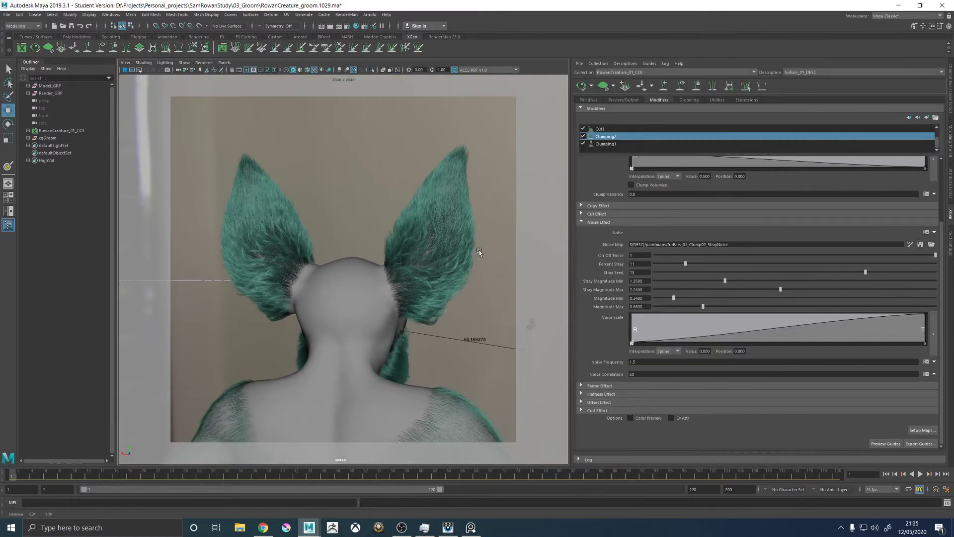
# Save the scene and start a RenderMan render of the creature's head from behind, reviewing the previous ear render meanwhile
pyautogui.press('q')
pyautogui.hotkey('ctrl', 's')
pyautogui.click(461, 269)
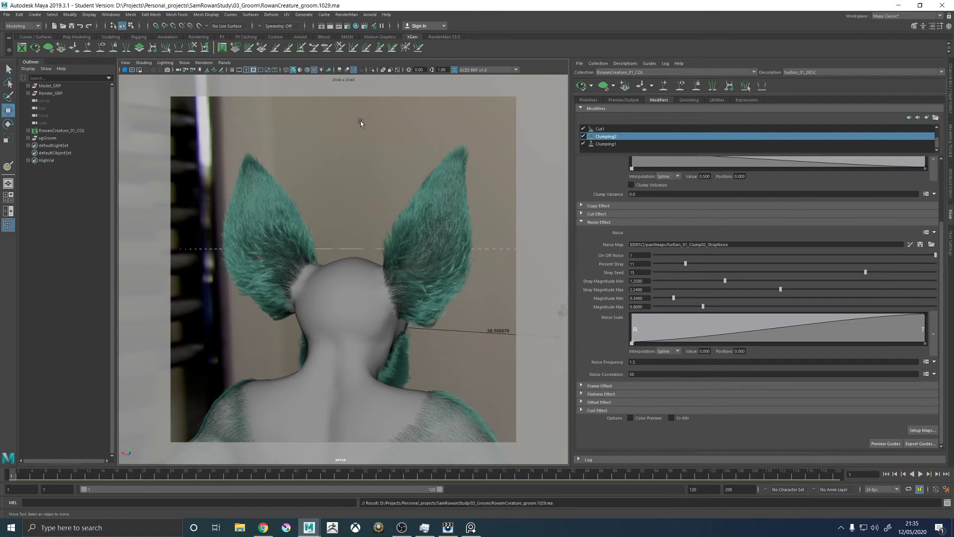
pyautogui.click(346, 14)
pyautogui.click(351, 28)
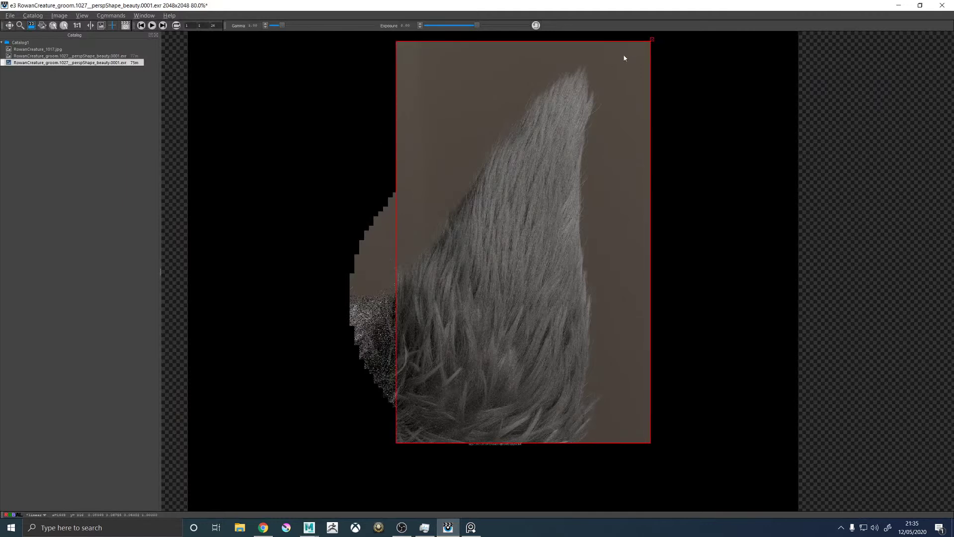
pyautogui.scroll(-3, 508, 211)
pyautogui.scroll(2, 503, 212)
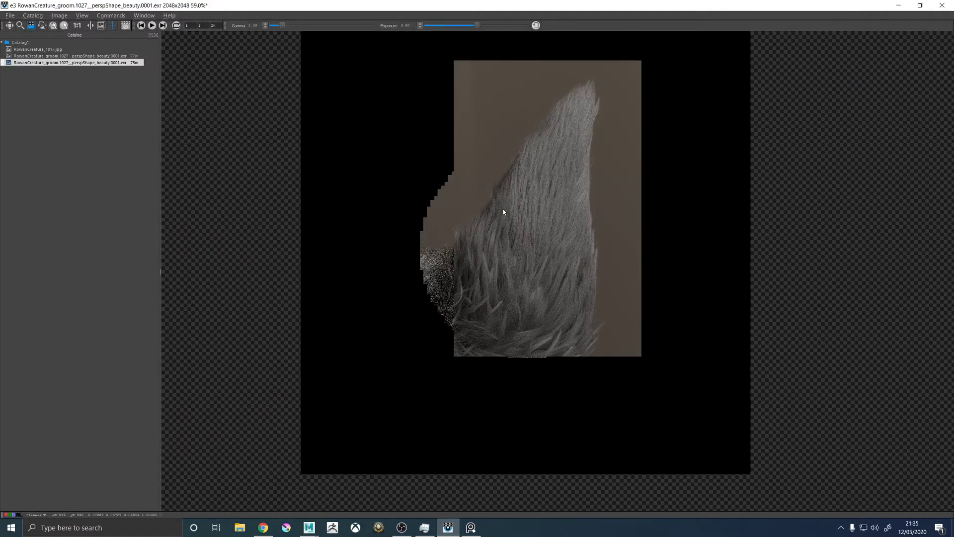
pyautogui.hotkey('alt', 'Tab')
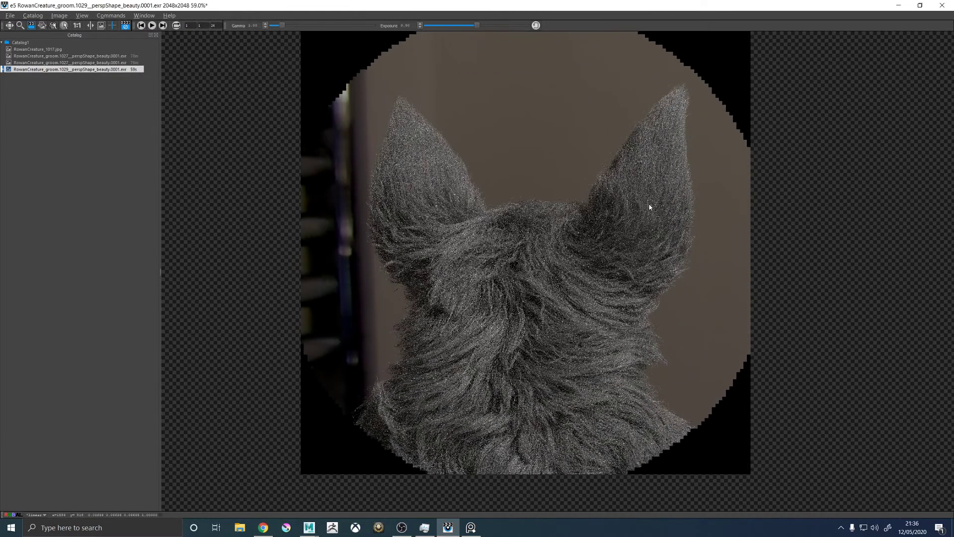
# Crop the running render to a region around the ear on the right and examine its fur
pyautogui.scroll(-1, 648, 205)
pyautogui.scroll(-3, 649, 205)
pyautogui.scroll(5, 651, 215)
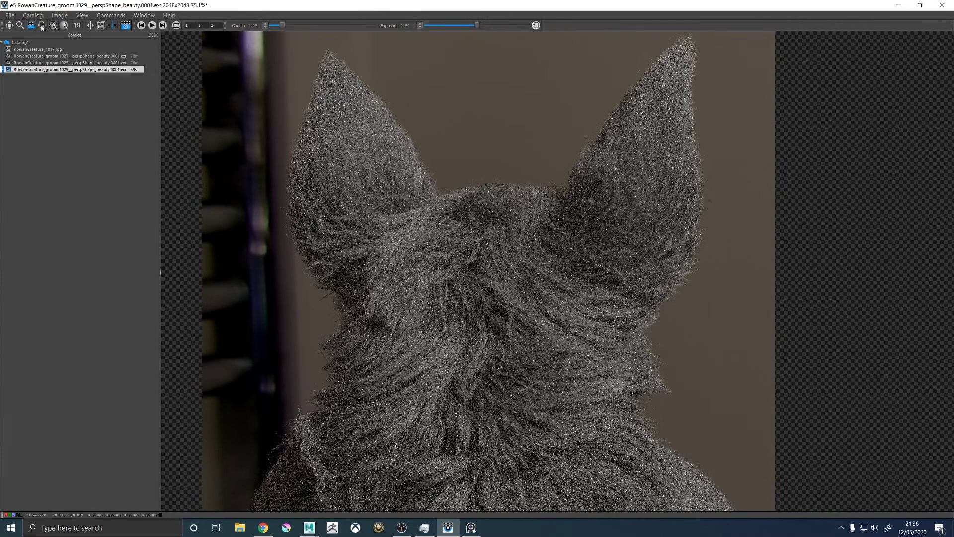
pyautogui.moveTo(530, 87); pyautogui.dragTo(714, 356)
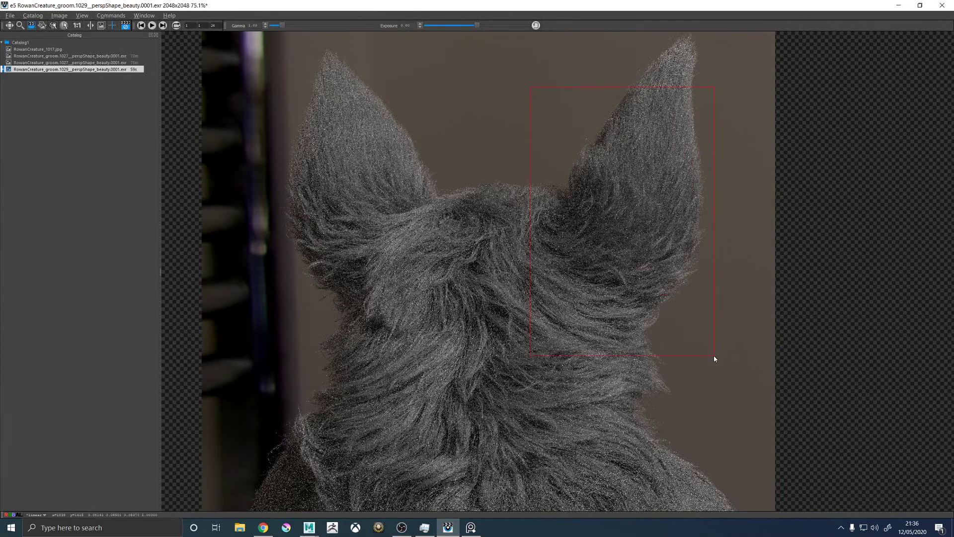
pyautogui.scroll(1, 622, 236)
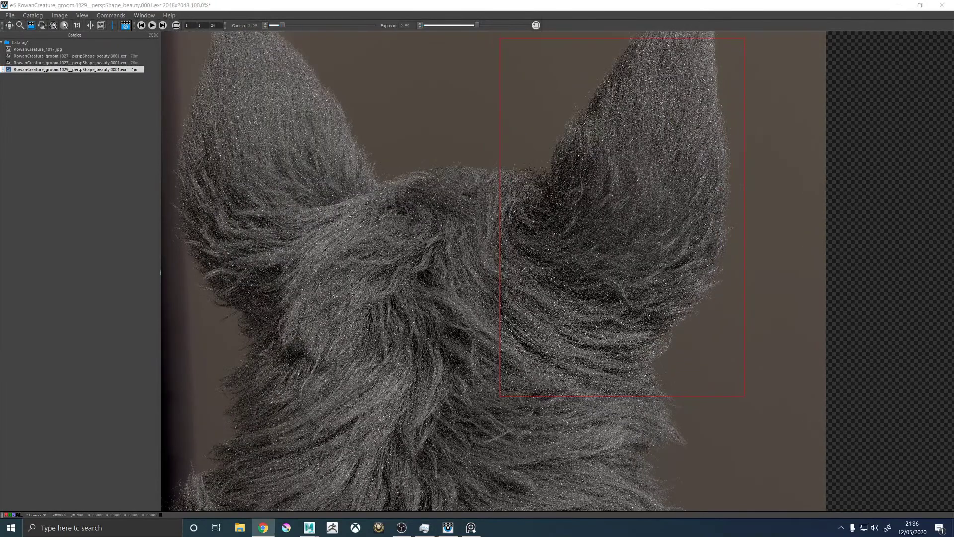
pyautogui.moveTo(586, 145); pyautogui.dragTo(570, 164, button='middle')
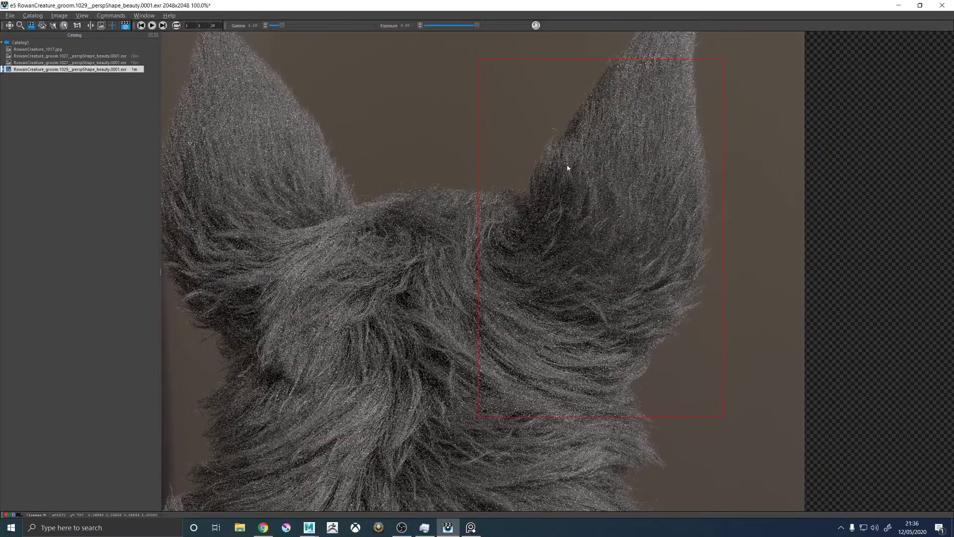
pyautogui.scroll(-4, 639, 198)
pyautogui.scroll(5, 638, 193)
pyautogui.rightClick(638, 187)
pyautogui.click(545, 219)
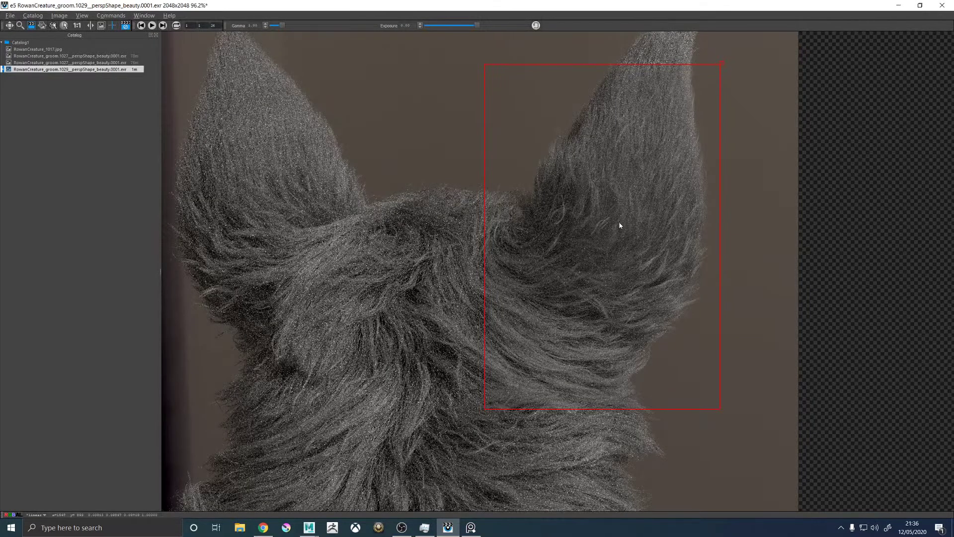
pyautogui.scroll(-2, 621, 222)
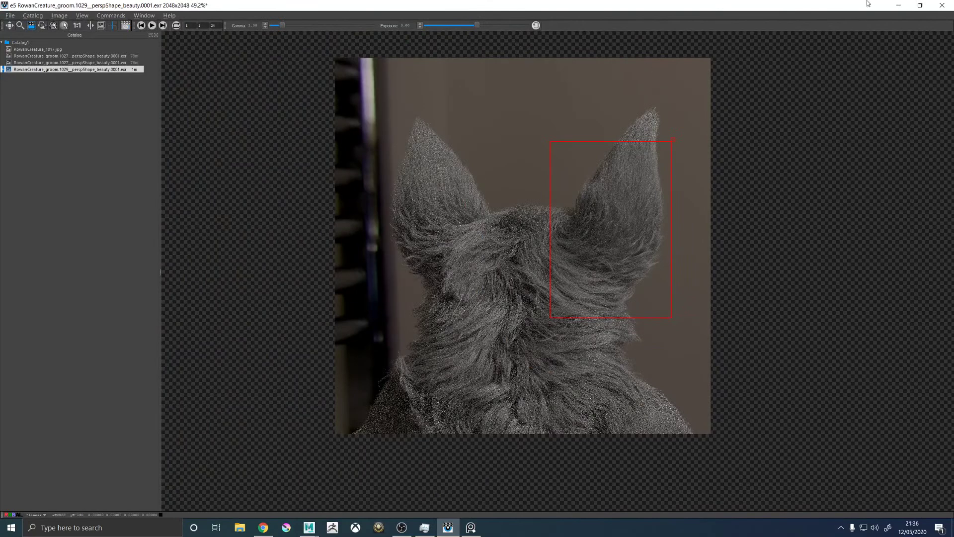
# Return to Maya, set the furEars_01_DESC density to 1000 and update the XGen preview
pyautogui.click(892, 7)
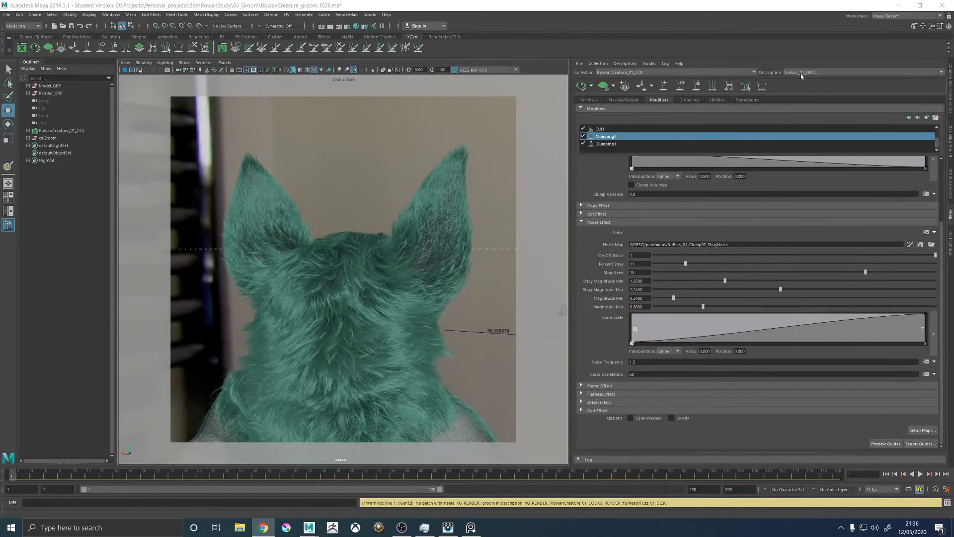
pyautogui.click(591, 100)
pyautogui.click(638, 144)
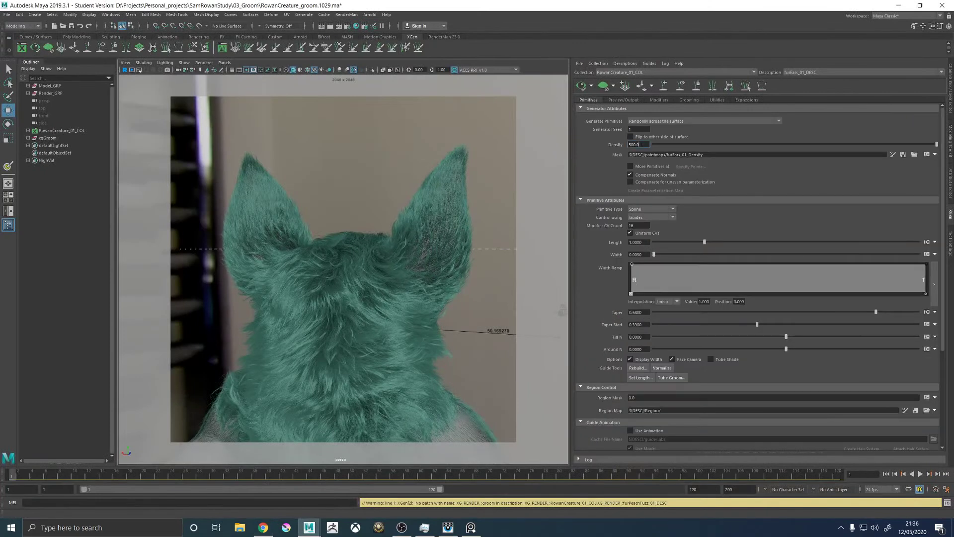
pyautogui.write('00')
pyautogui.press('Return')
pyautogui.click(581, 86)
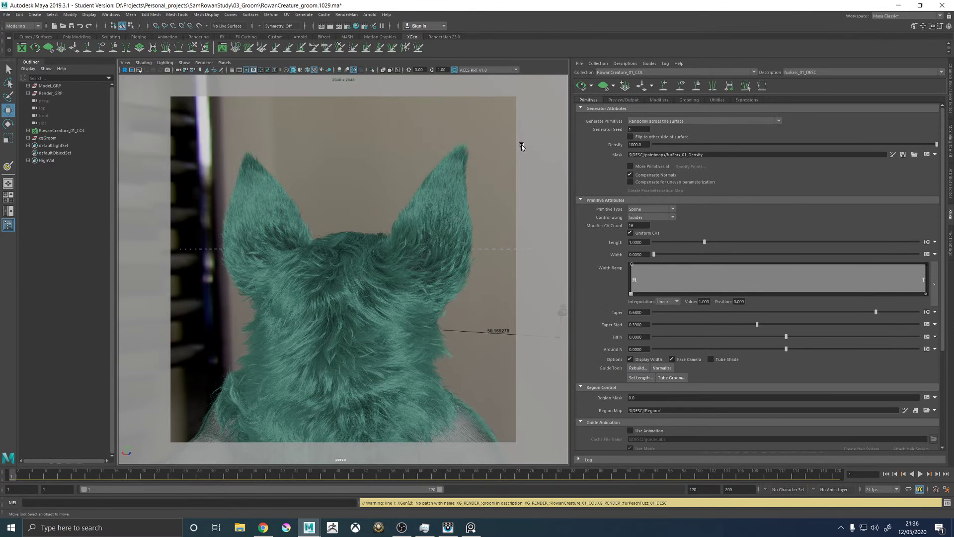
# Save the scene, start a new RenderMan render and switch to the render viewer
pyautogui.hotkey('ctrl', 's')
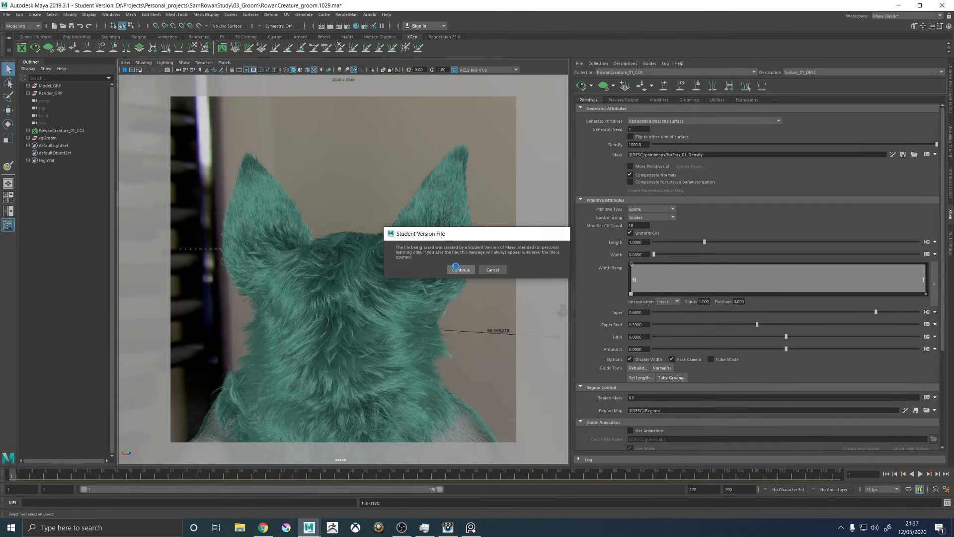
pyautogui.click(454, 268)
pyautogui.press('w')
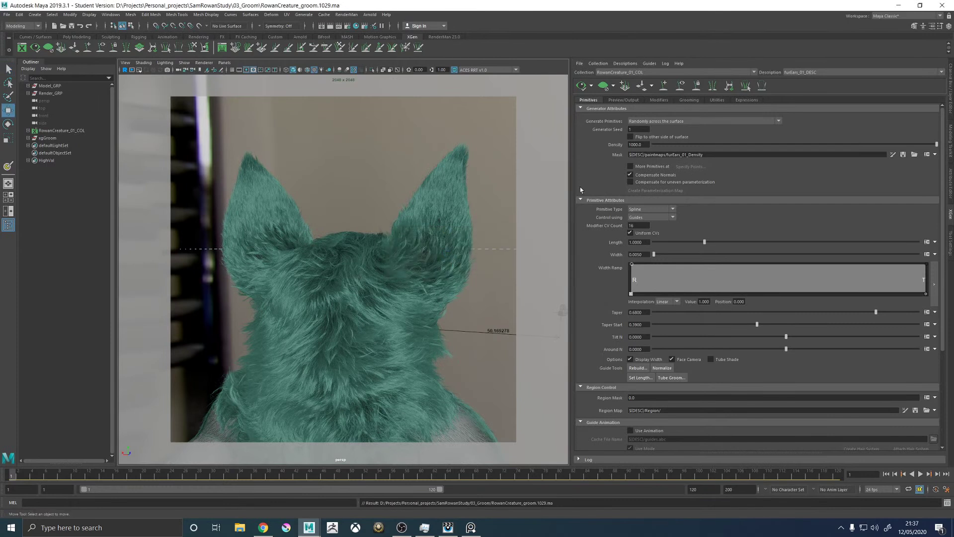
pyautogui.click(353, 14)
pyautogui.click(353, 29)
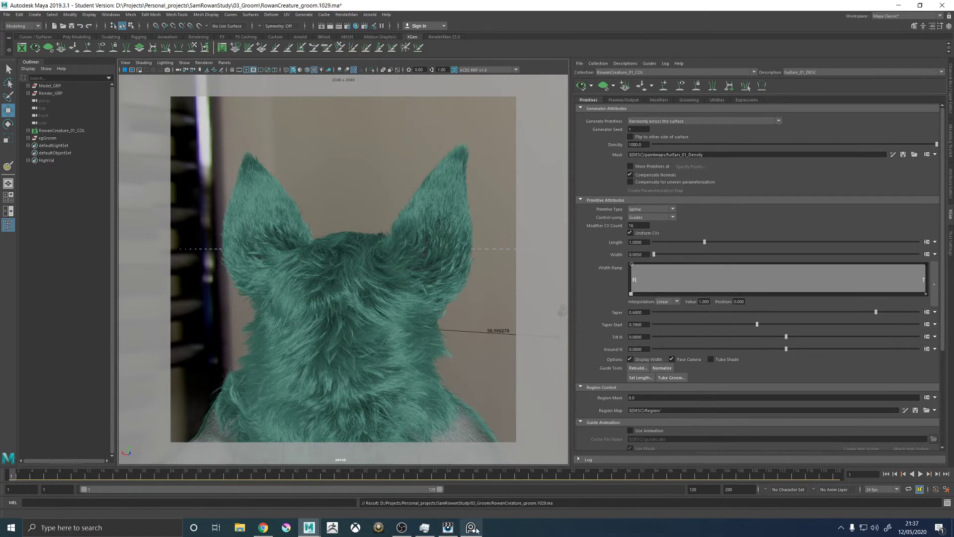
pyautogui.click(447, 528)
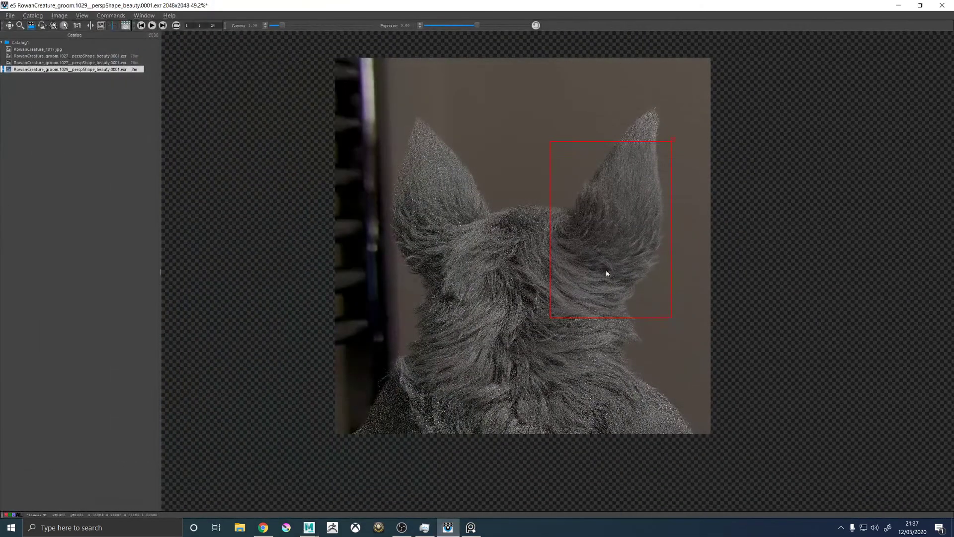
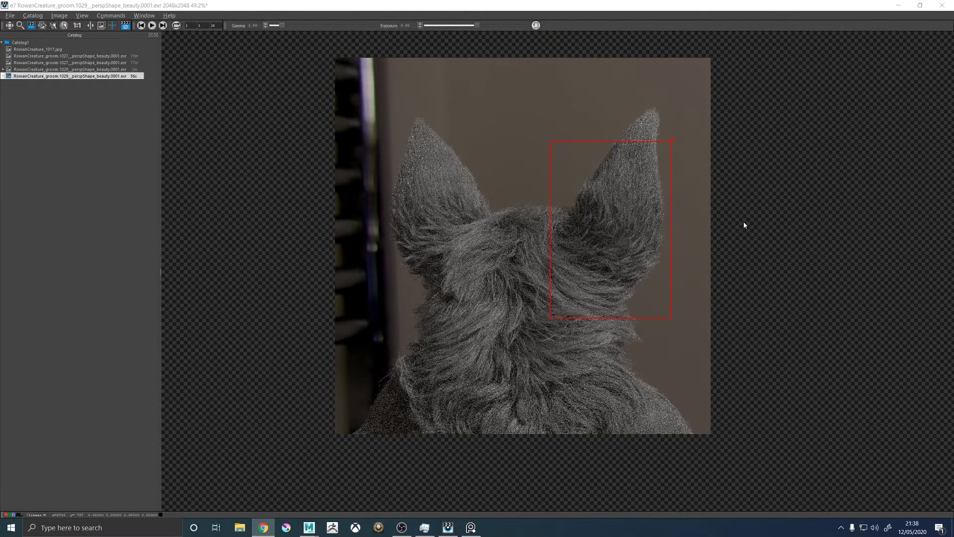
# Browse the render catalog, viewing the RowanCreature_1017.jpg reference and the 1027 and 1029 beauty and ID images
pyautogui.scroll(2, 611, 226)
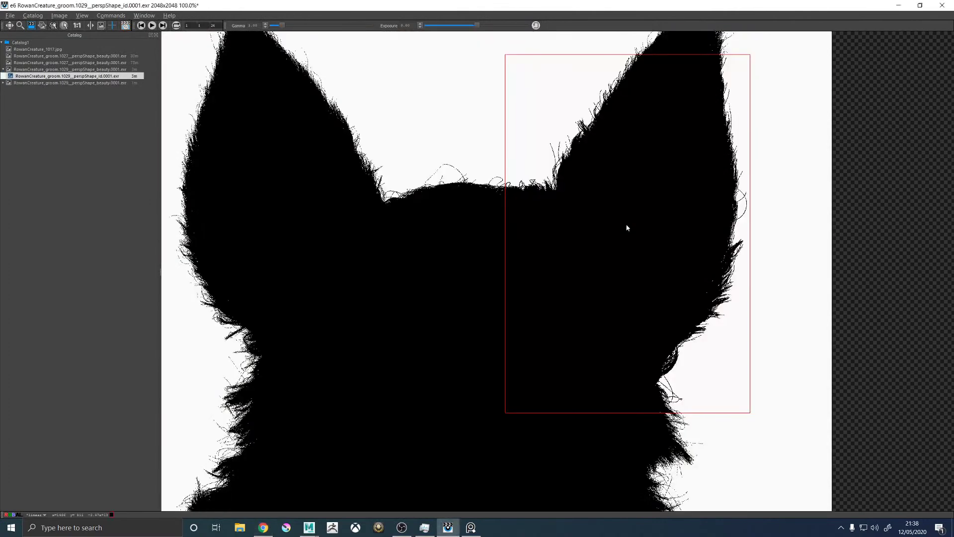
pyautogui.press('Up')
pyautogui.press('Up')
pyautogui.press('Up')
pyautogui.press('Up')
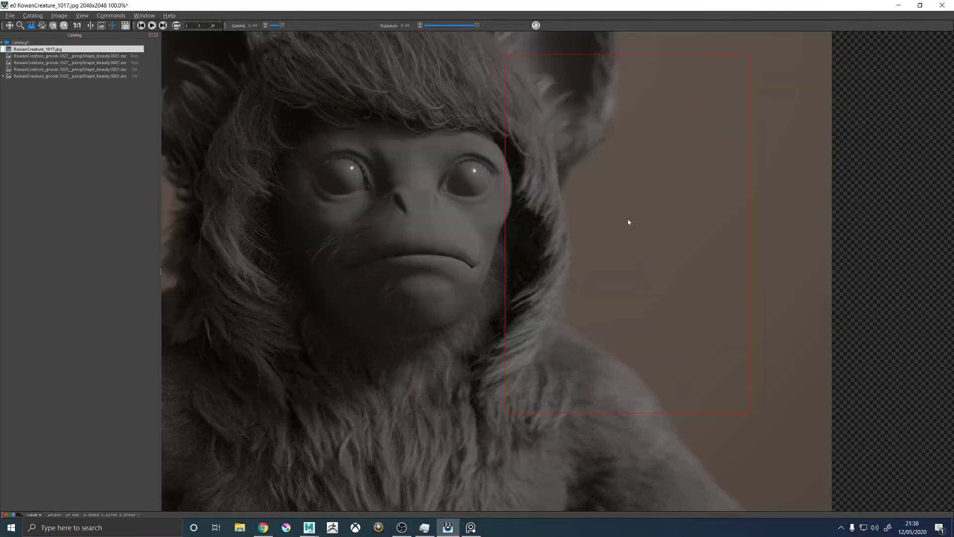
pyautogui.press('Down')
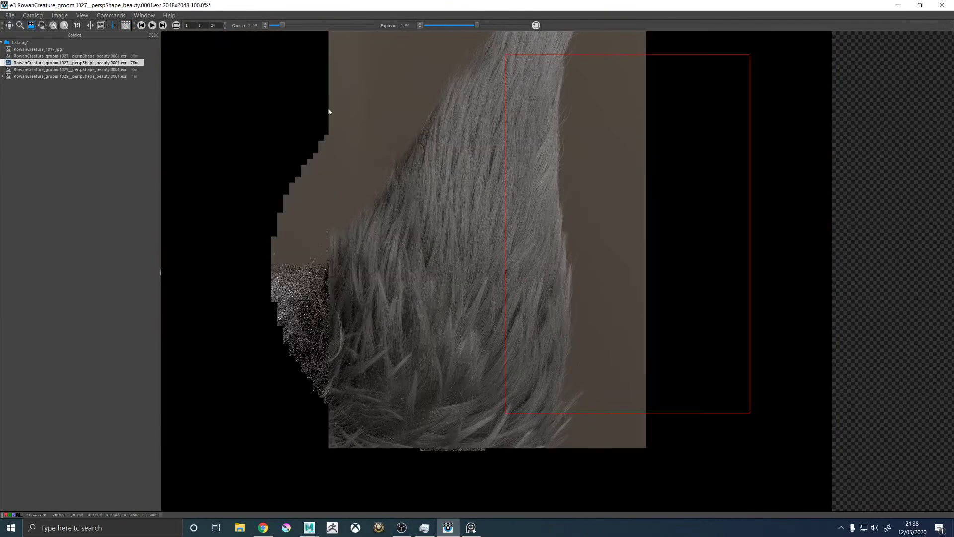
pyautogui.press('Down')
pyautogui.press('Down')
pyautogui.press('Down')
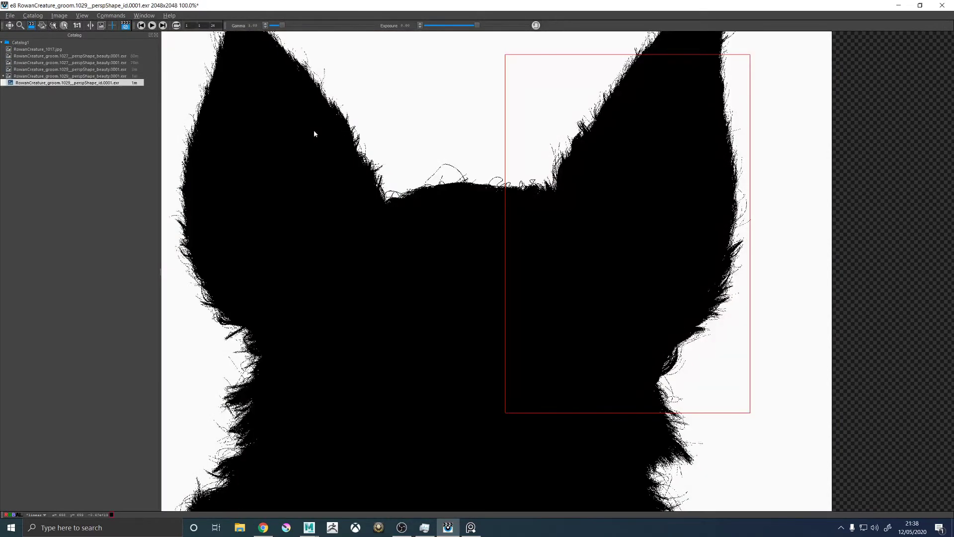
pyautogui.press('Up')
pyautogui.press('Down')
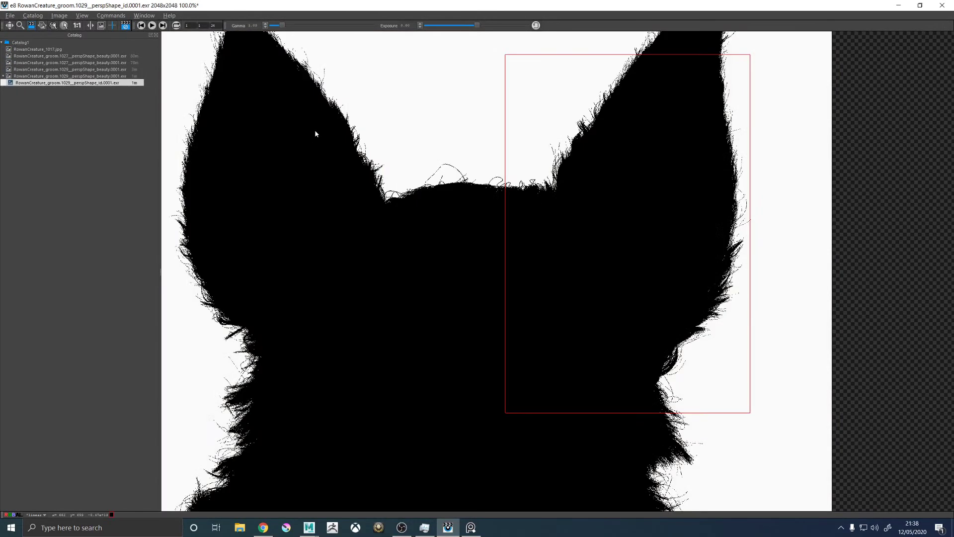
# Return from the ID image to the newest 1029 beauty render and examine both ears
pyautogui.press('Left')
pyautogui.press('Up')
pyautogui.press('Up')
pyautogui.press('Down')
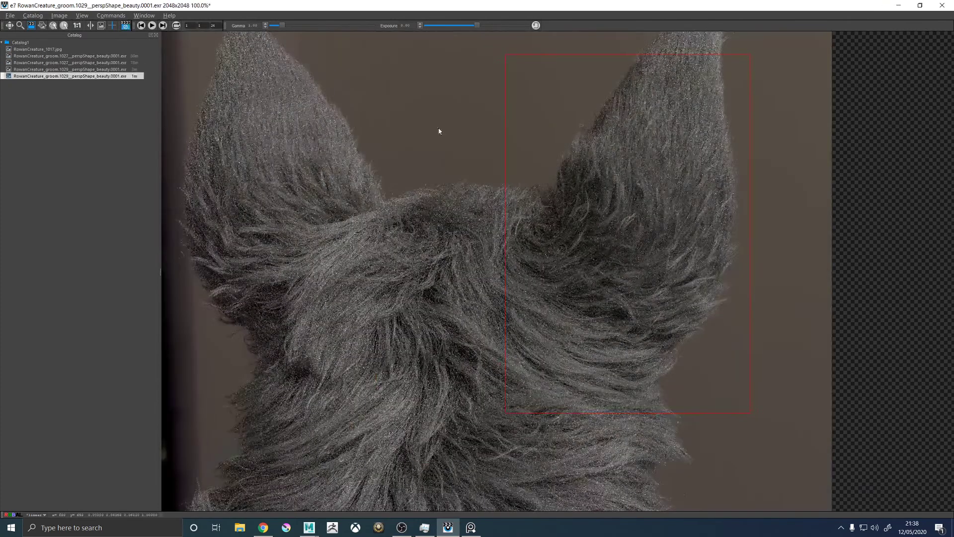
pyautogui.press('Down')
pyautogui.scroll(4, 612, 158)
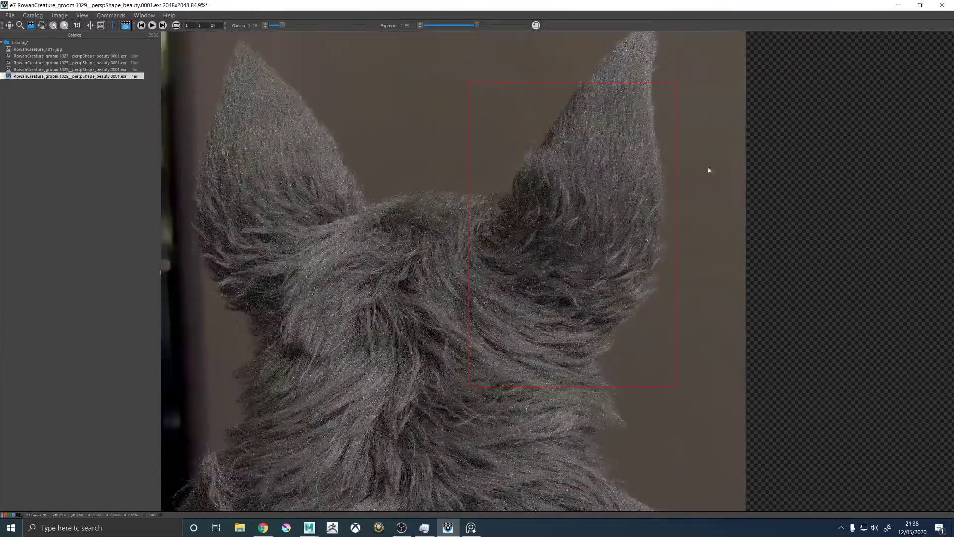
# Flip repeatedly between the previous and newest 1029 beauty renders to compare the ear fur density
pyautogui.click(263, 527)
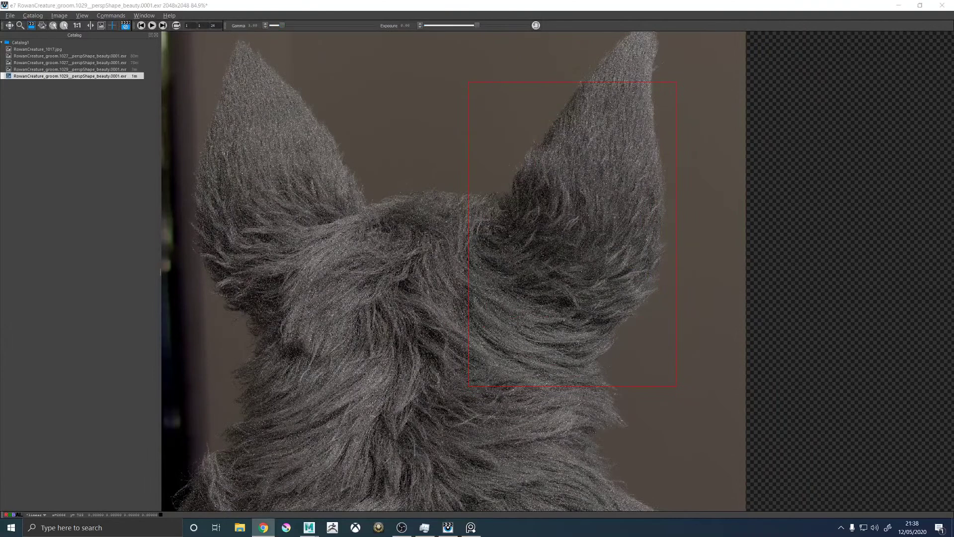
pyautogui.click(557, 194)
pyautogui.press('Up')
pyautogui.press('Down')
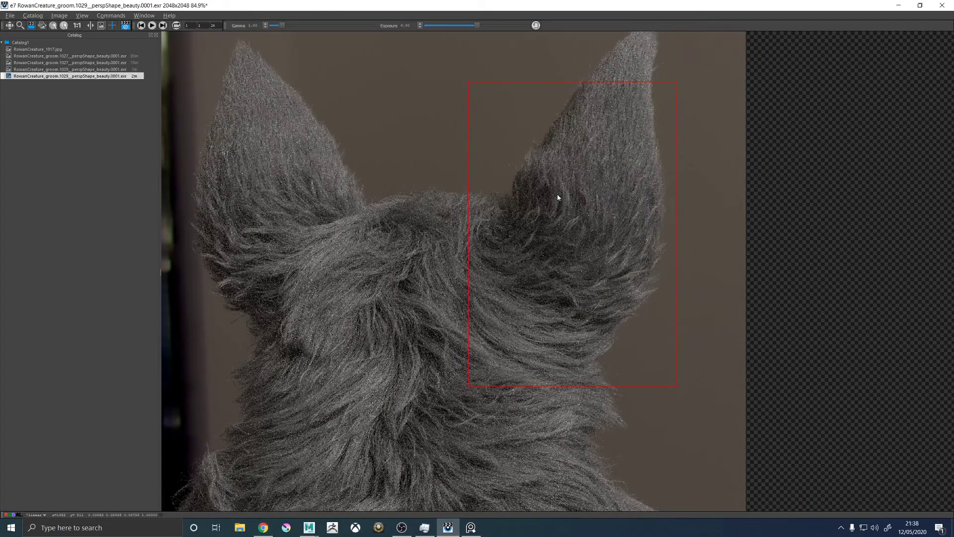
pyautogui.press('Up')
pyautogui.press('Down')
pyautogui.press('Up')
pyautogui.press('Down')
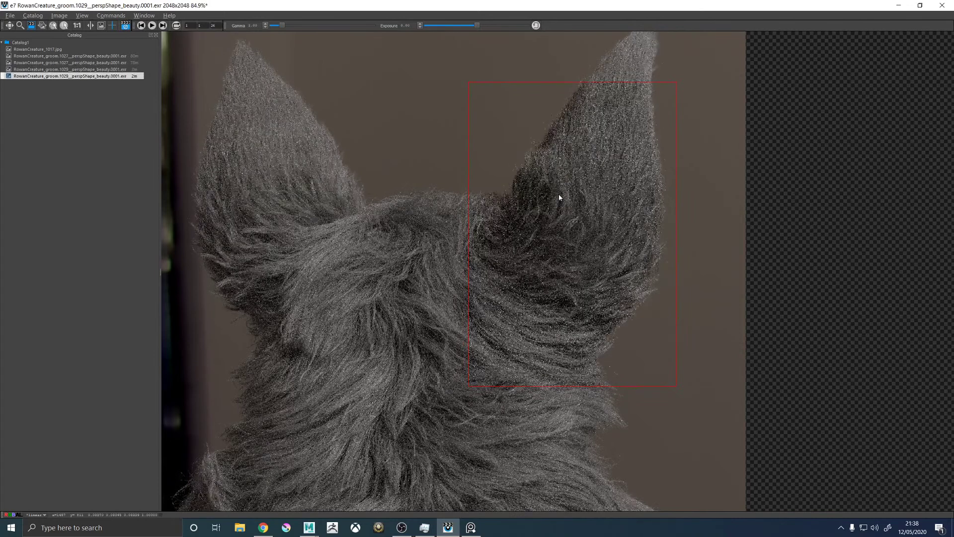
pyautogui.press('Up')
pyautogui.press('Down')
pyautogui.press('Up')
pyautogui.press('Down')
pyautogui.press('Up')
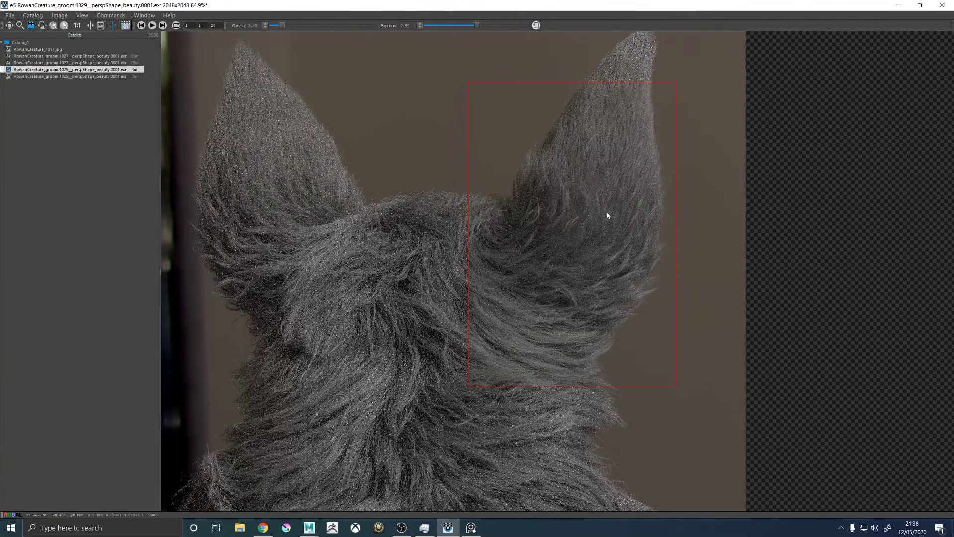
pyautogui.press('Down')
# Compare the clumps and stray hairs on the cropped ear between the two 1029 beauty renders, up close and at full-head view
pyautogui.scroll(-2, 607, 213)
pyautogui.scroll(3, 607, 212)
pyautogui.press('Up')
pyautogui.press('Down')
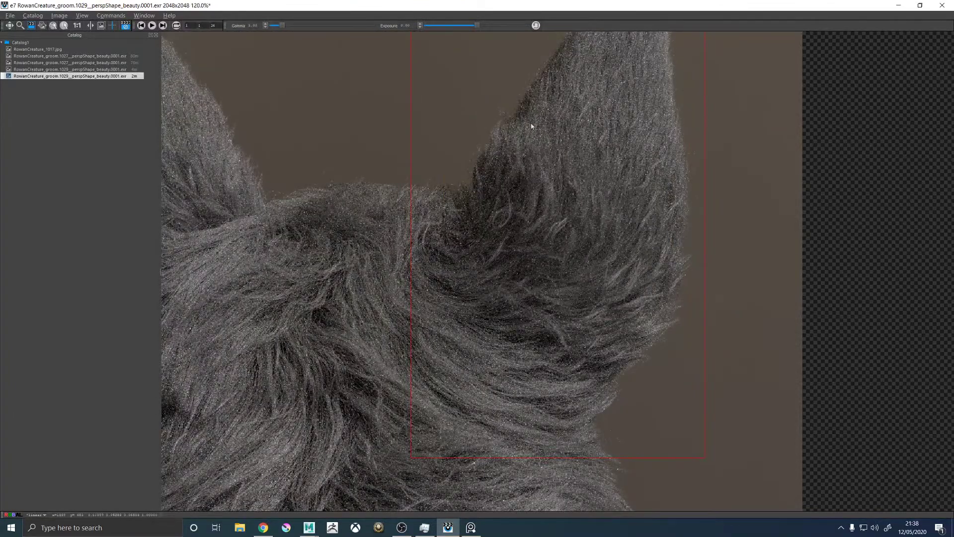
pyautogui.press('Up')
pyautogui.press('Down')
pyautogui.scroll(-2, 587, 168)
pyautogui.scroll(3, 598, 160)
pyautogui.press('Up')
pyautogui.press('Down')
pyautogui.press('Up')
pyautogui.press('Down')
pyautogui.press('Up')
pyautogui.press('Down')
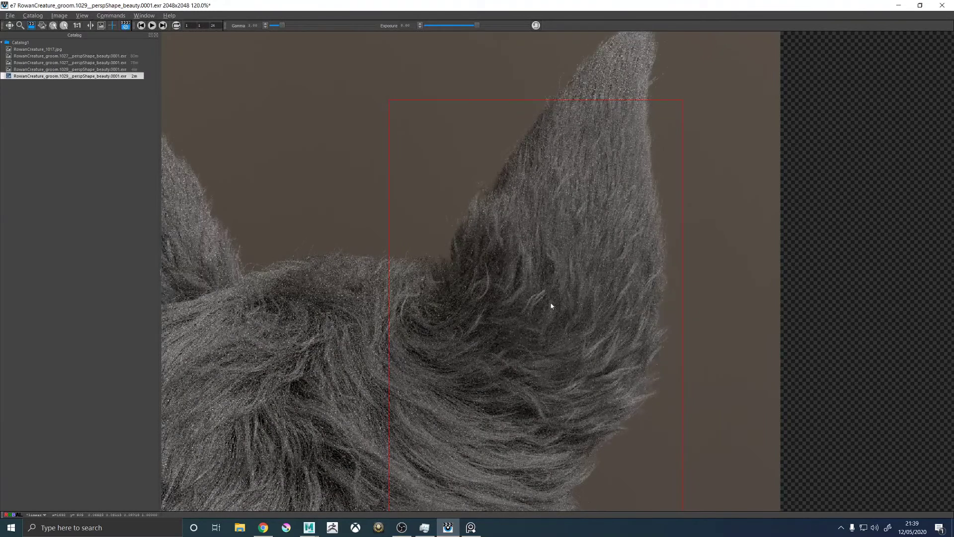
pyautogui.scroll(-3, 549, 313)
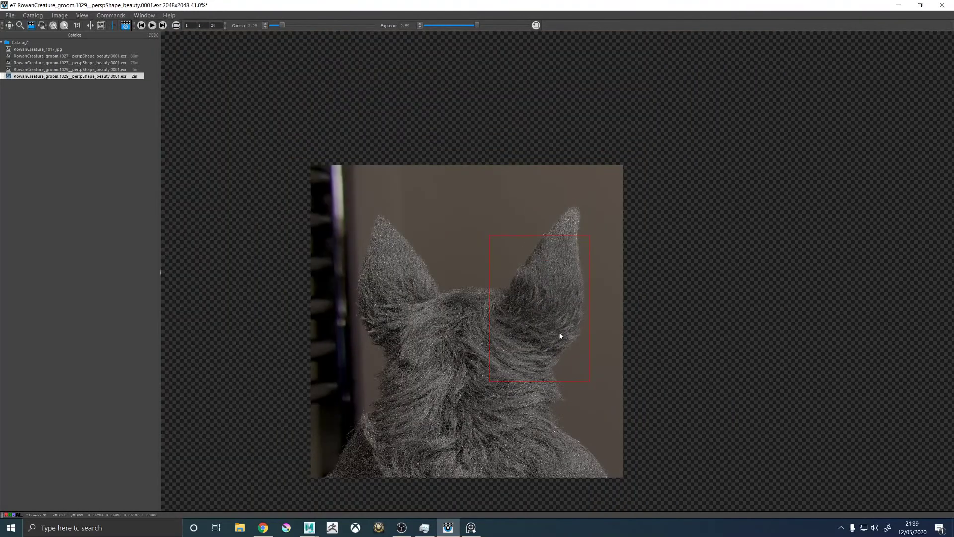
pyautogui.scroll(3, 560, 335)
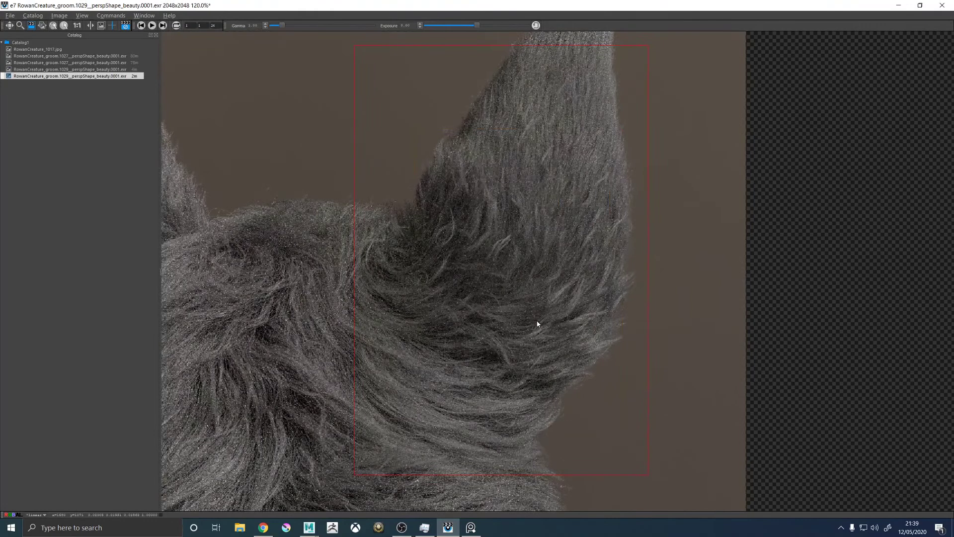
pyautogui.press('Up')
pyautogui.press('Down')
pyautogui.scroll(-3, 524, 311)
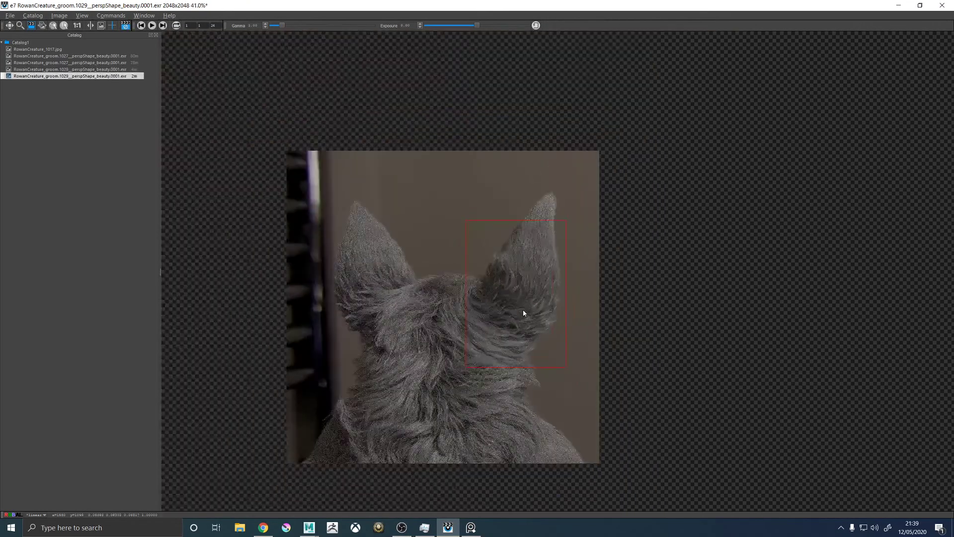
# Examine the cropped ear's clumps and stray hairs in the newest 1029 beauty render, up close and at full-head view
pyautogui.scroll(3, 523, 341)
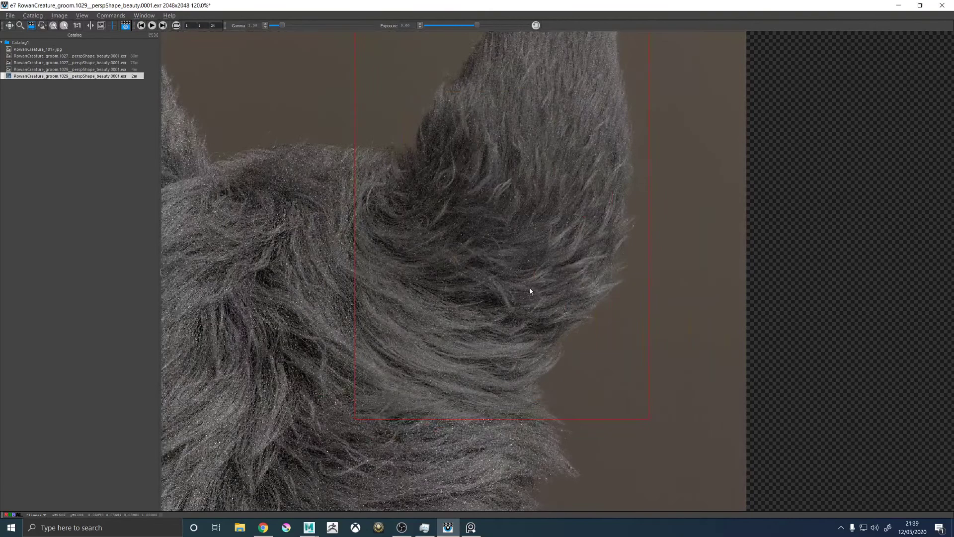
pyautogui.scroll(-2, 486, 293)
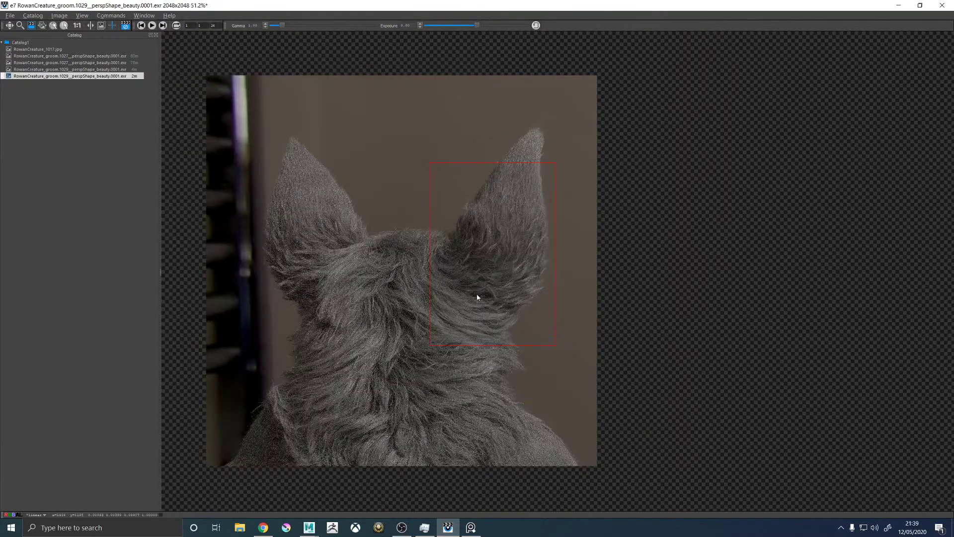
pyautogui.scroll(2, 477, 308)
pyautogui.scroll(-2, 497, 246)
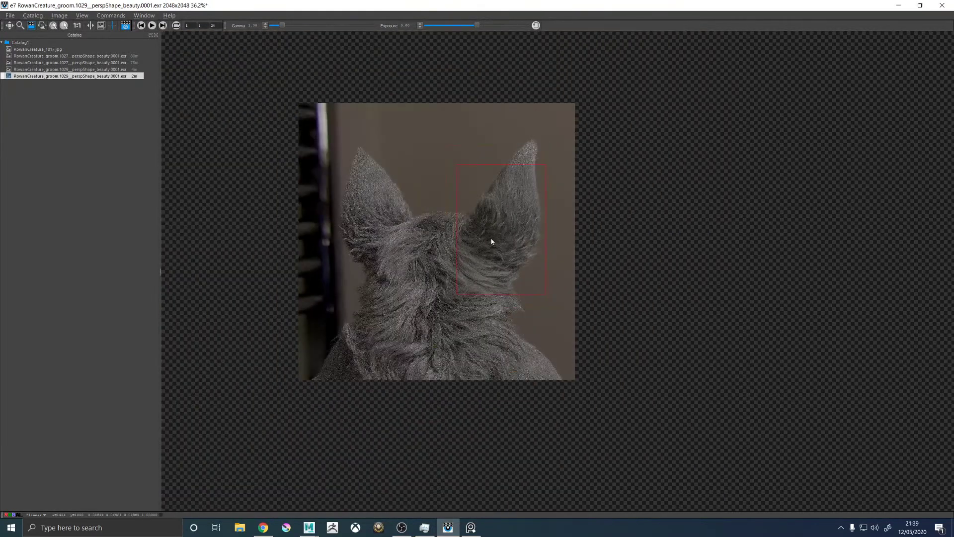
pyautogui.scroll(2, 495, 234)
pyautogui.scroll(2, 523, 112)
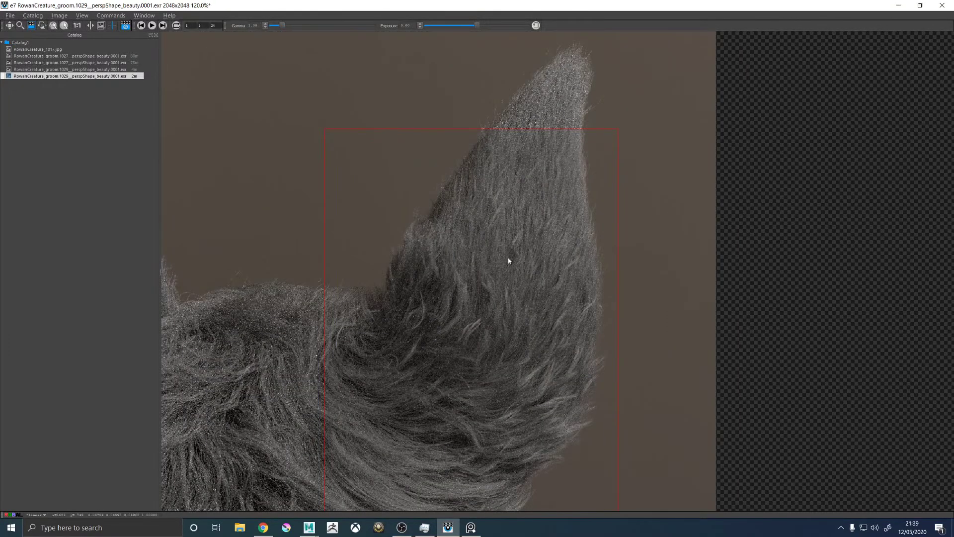
pyautogui.scroll(-1, 509, 260)
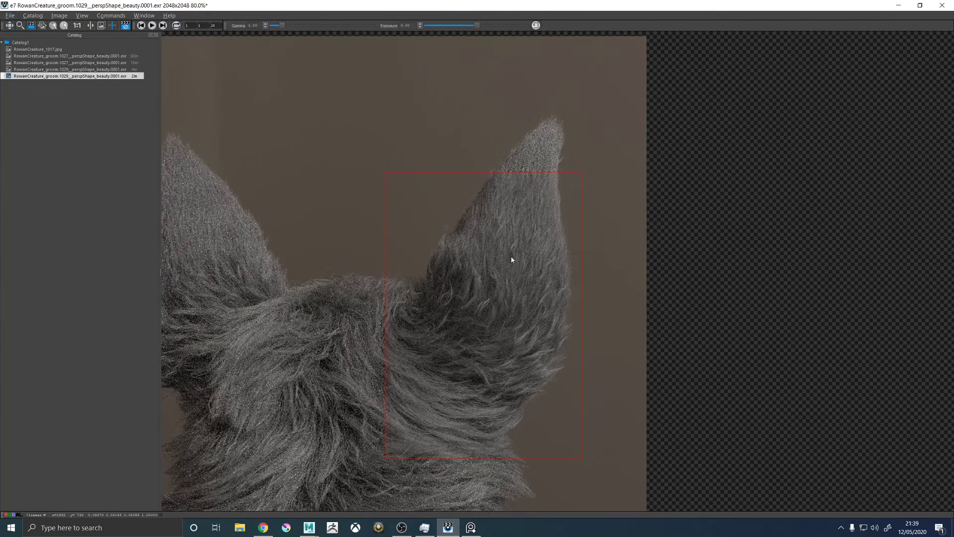
pyautogui.moveTo(346, 244); pyautogui.dragTo(593, 235, button='middle')
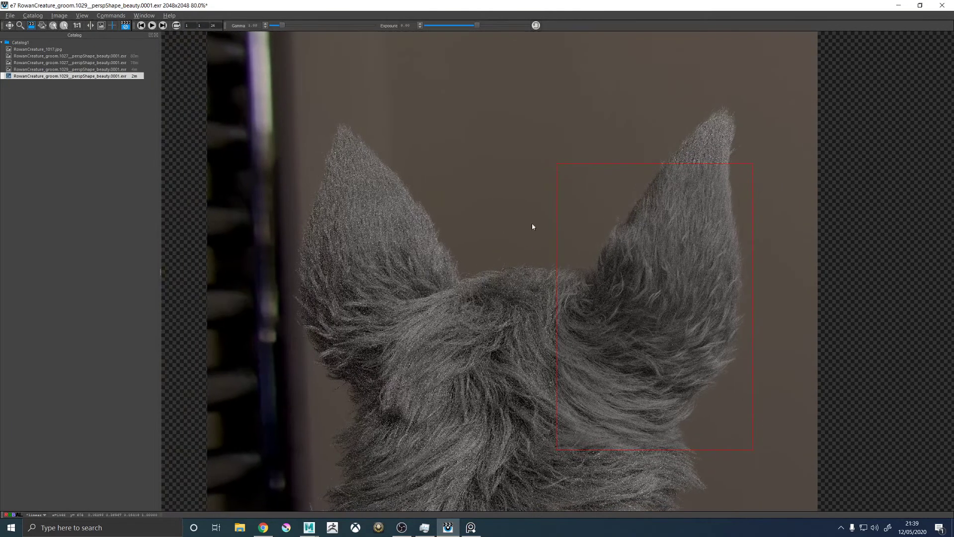
# Move the render crop region from the right ear onto the left ear of the creature
pyautogui.moveTo(698, 241); pyautogui.dragTo(411, 198)
pyautogui.moveTo(368, 283); pyautogui.dragTo(478, 263, button='middle')
pyautogui.scroll(4, 468, 298)
pyautogui.scroll(-1, 478, 262)
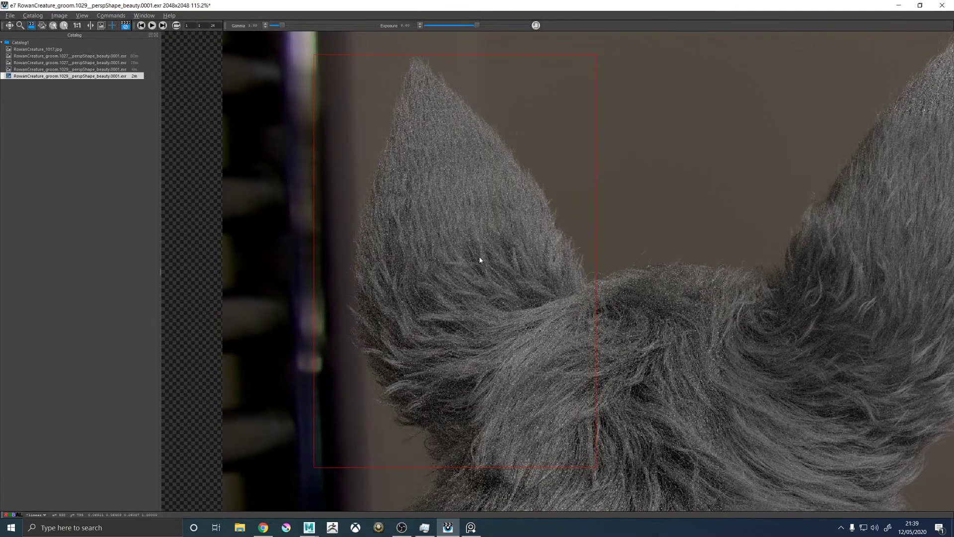
# Examine the left ear's fur clumps against the whole head, including the outer silhouette at the ear's base
pyautogui.scroll(-5, 479, 256)
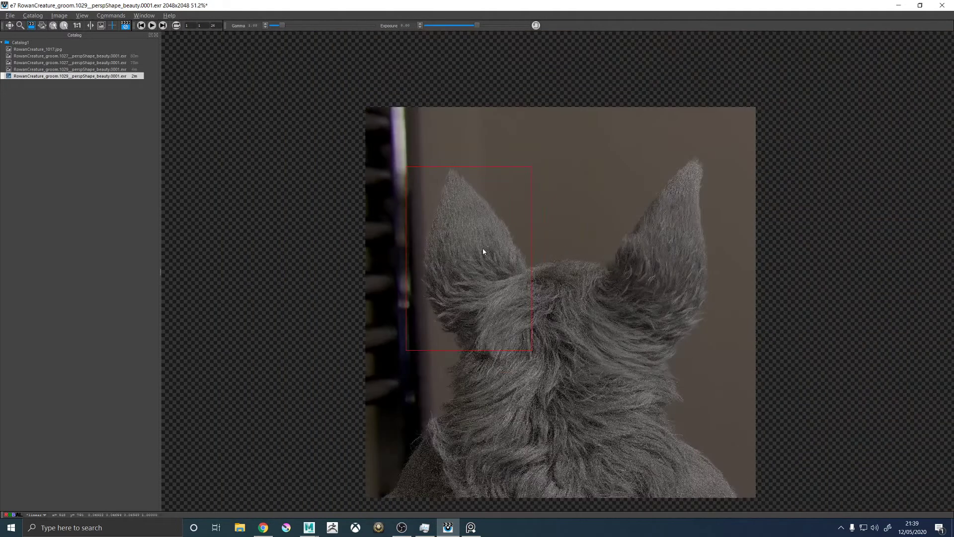
pyautogui.scroll(5, 462, 251)
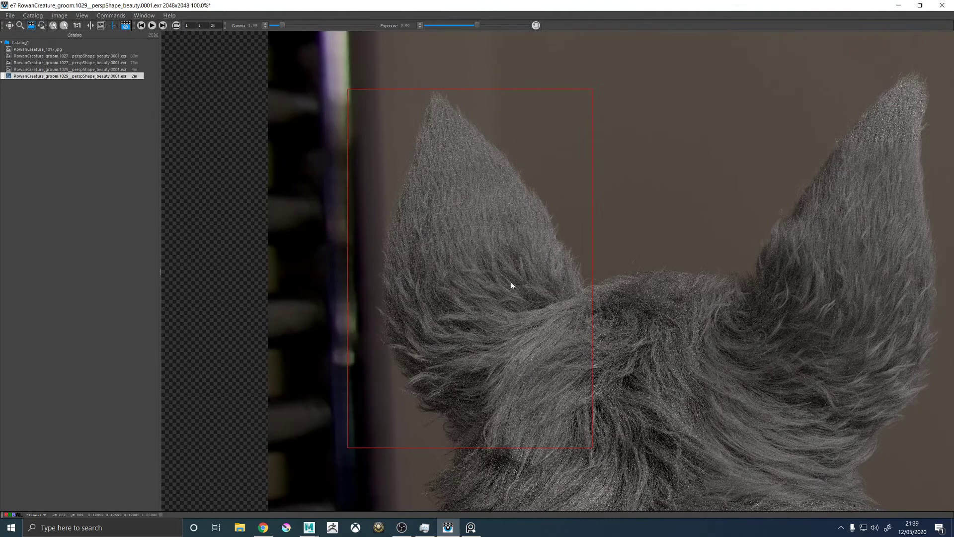
pyautogui.scroll(-3, 511, 282)
pyautogui.scroll(4, 512, 285)
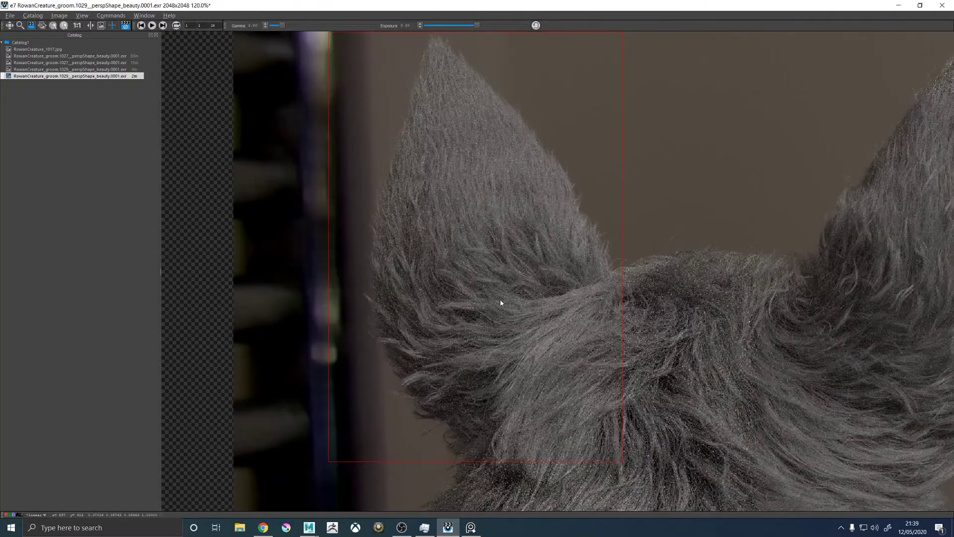
pyautogui.scroll(4, 416, 379)
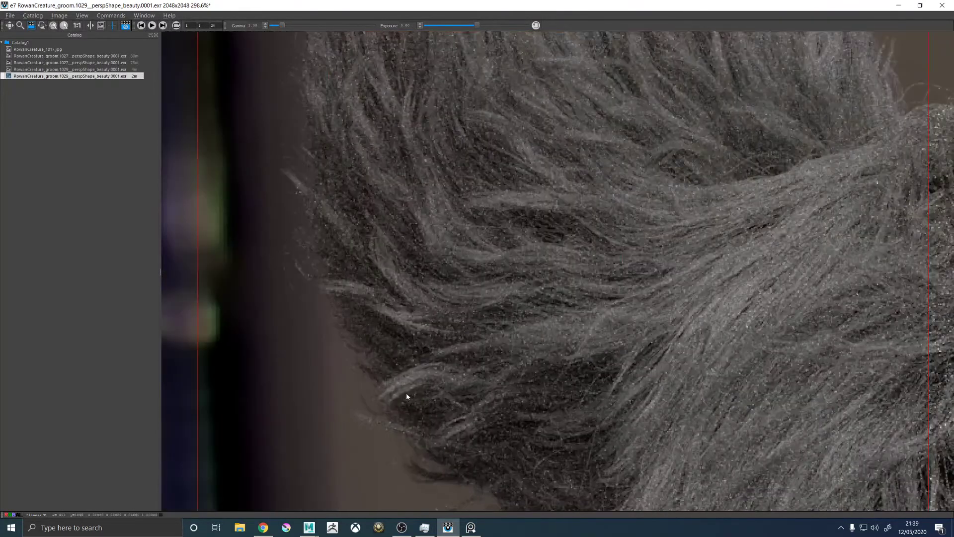
pyautogui.scroll(-4, 397, 392)
pyautogui.scroll(-3, 432, 404)
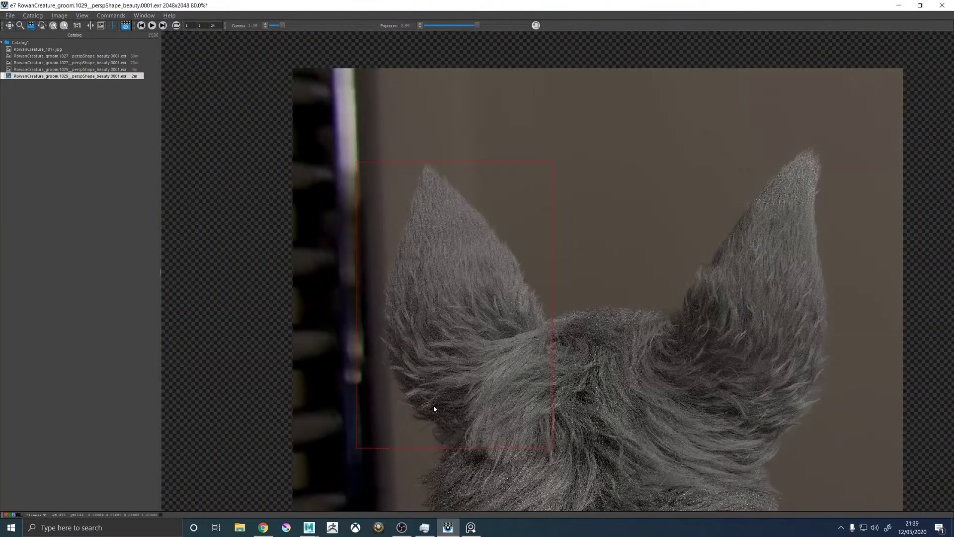
pyautogui.scroll(5, 416, 410)
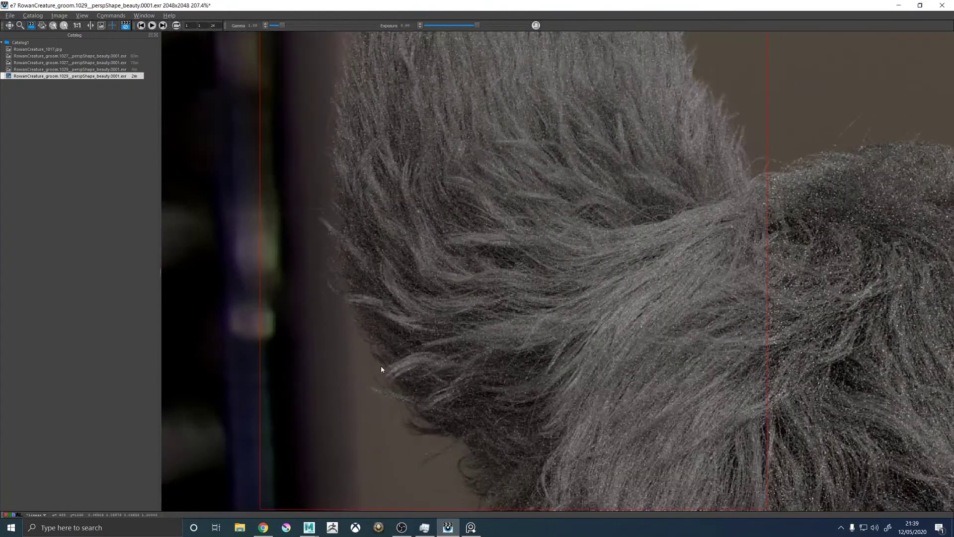
pyautogui.scroll(3, 380, 358)
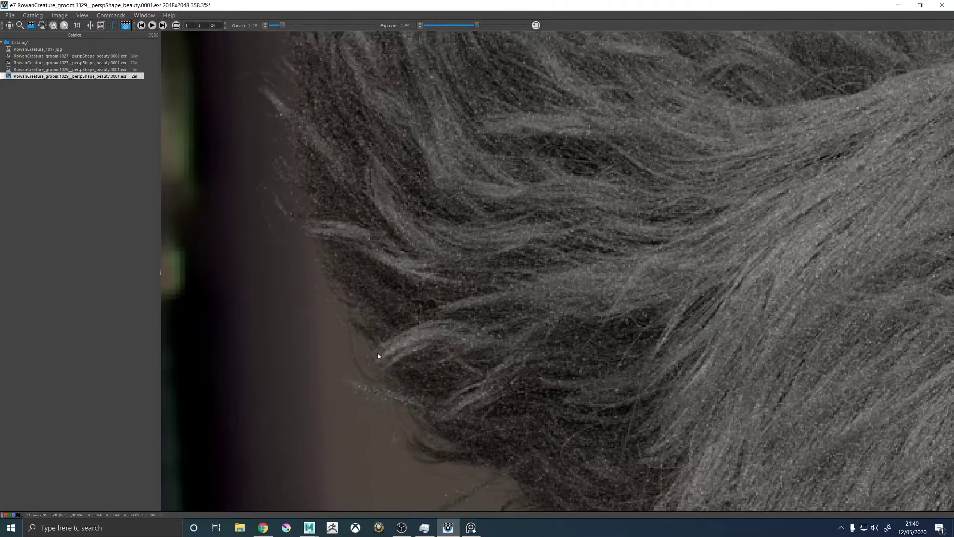
pyautogui.scroll(-7, 524, 320)
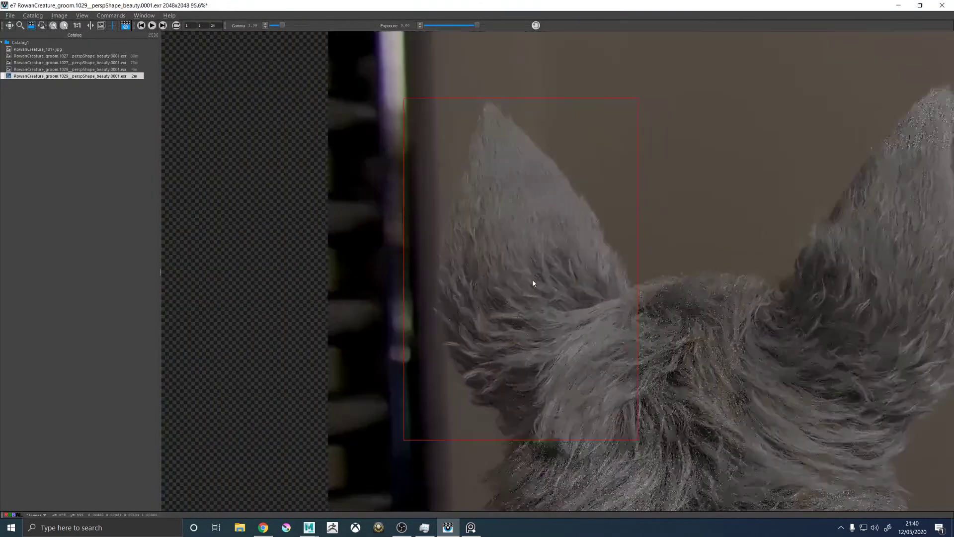
pyautogui.scroll(7, 533, 283)
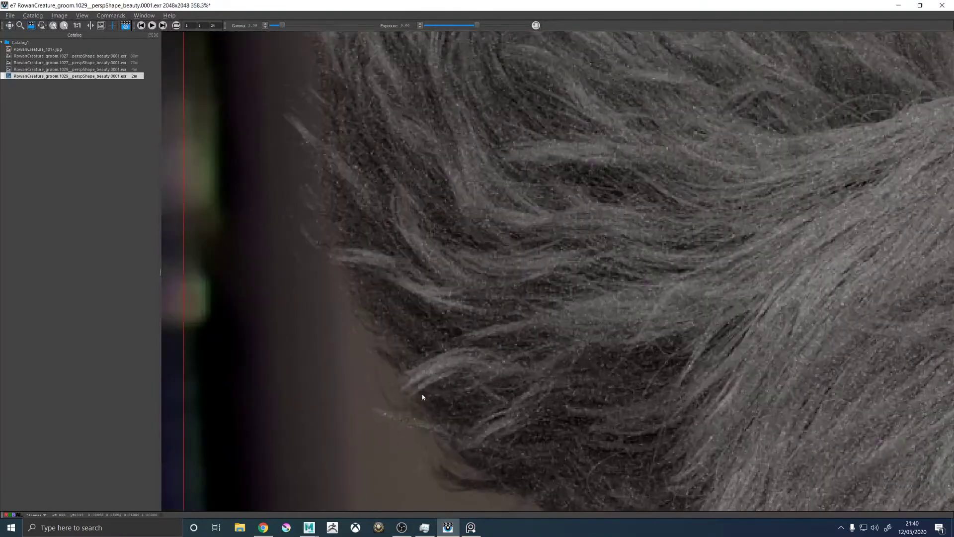
pyautogui.scroll(-5, 406, 378)
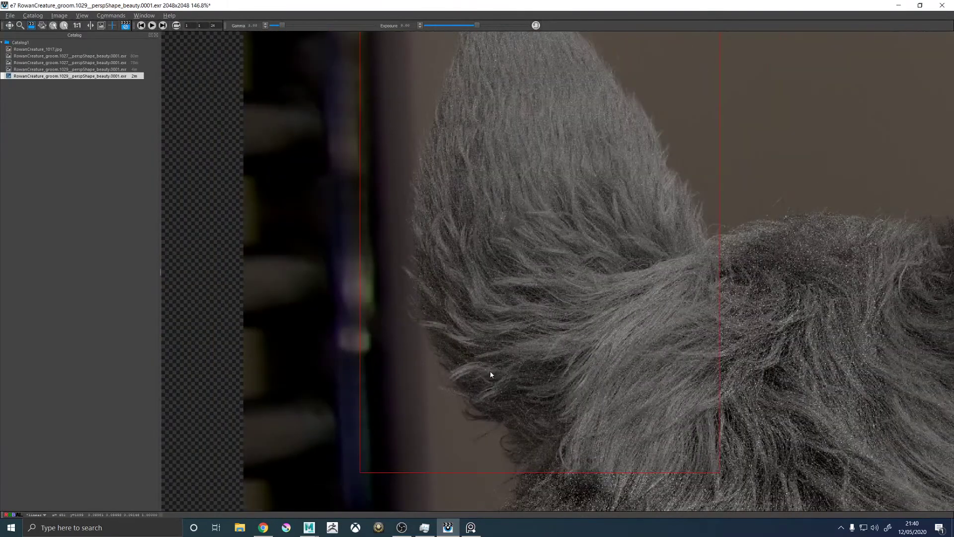
pyautogui.scroll(-3, 490, 371)
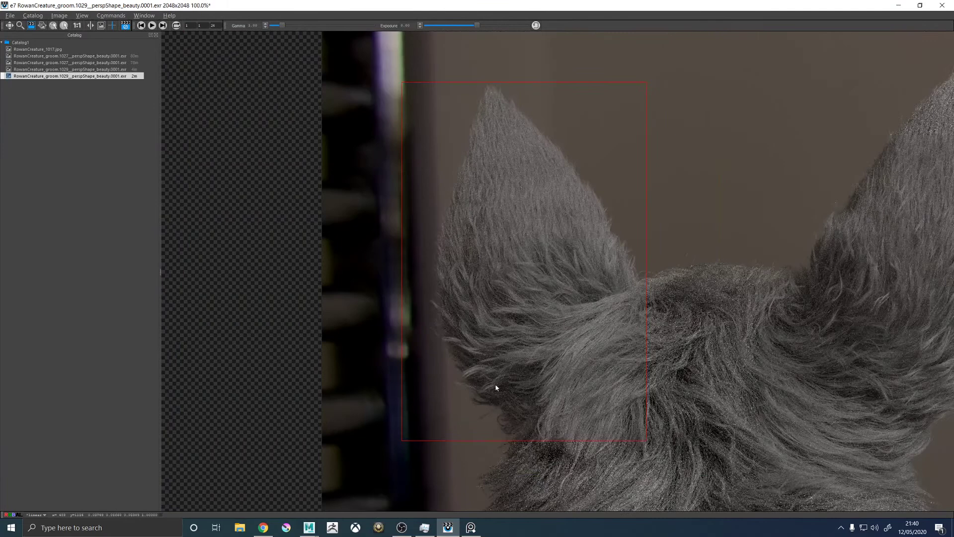
# Inspect the ends of the individual clumps along the left ear's lower outer edge at high magnification
pyautogui.scroll(2, 477, 377)
pyautogui.scroll(5, 464, 380)
pyautogui.scroll(-2, 462, 380)
pyautogui.scroll(2, 462, 379)
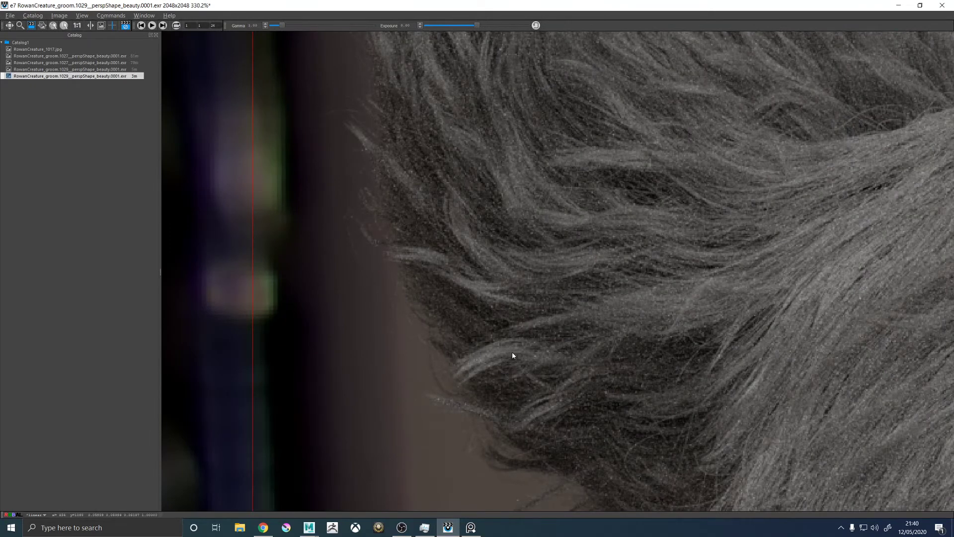
pyautogui.scroll(-1, 463, 374)
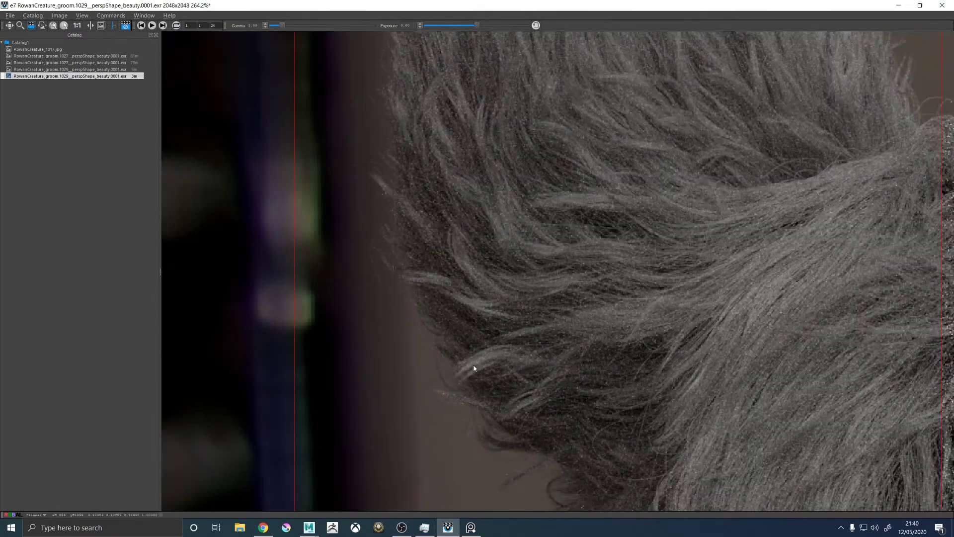
pyautogui.scroll(-4, 473, 368)
pyautogui.scroll(5, 471, 367)
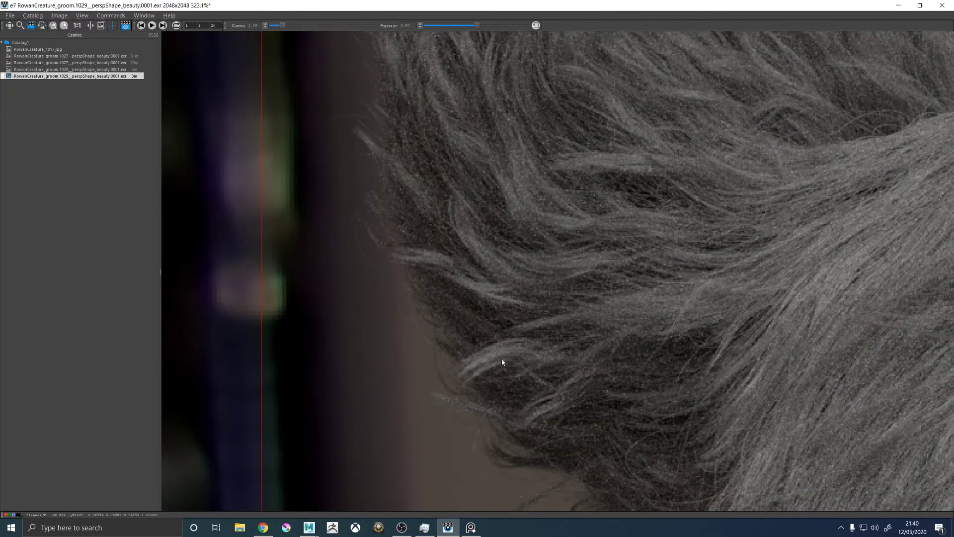
pyautogui.scroll(-6, 491, 402)
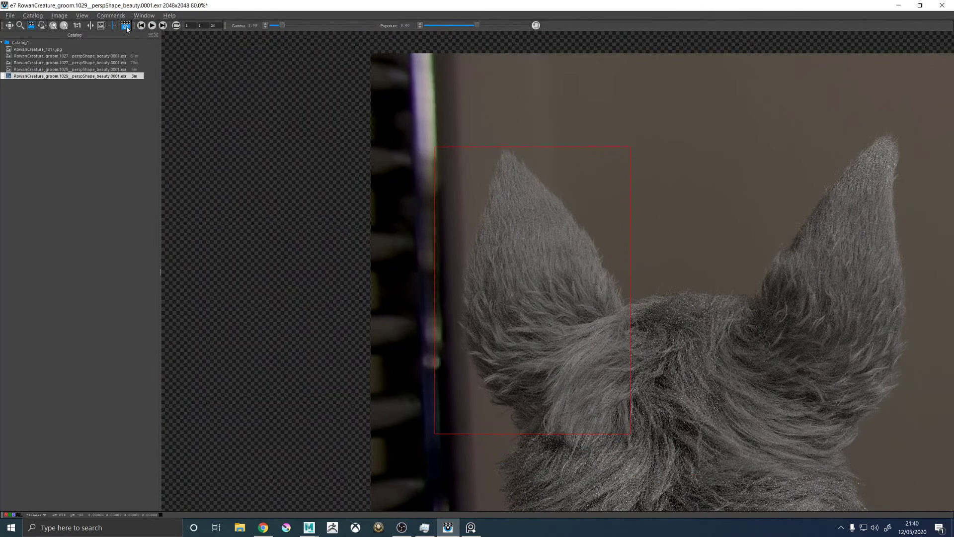
# Switch to Maya and set the Cut effect of the ear fur's Clumping2 modifier to rand(0.0, 0.2)
pyautogui.click(893, 5)
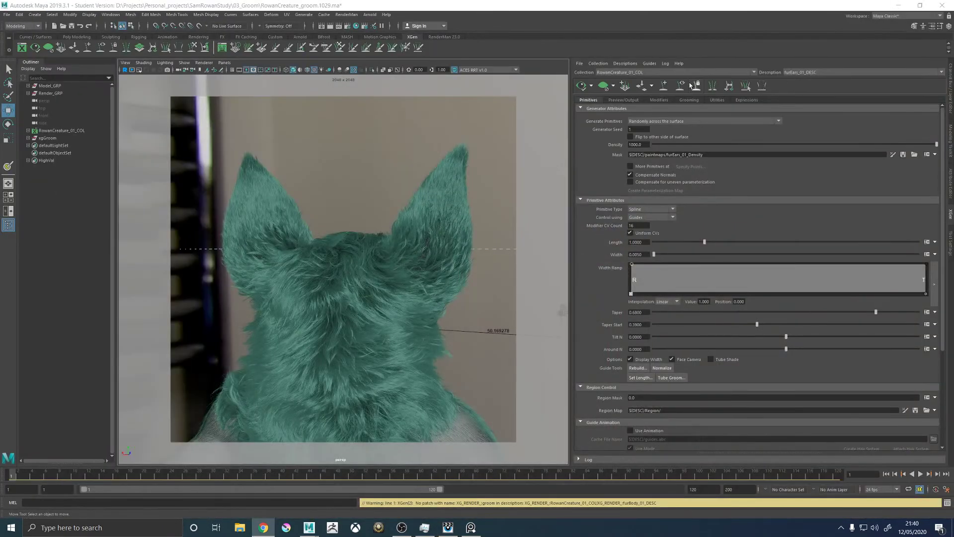
pyautogui.click(659, 100)
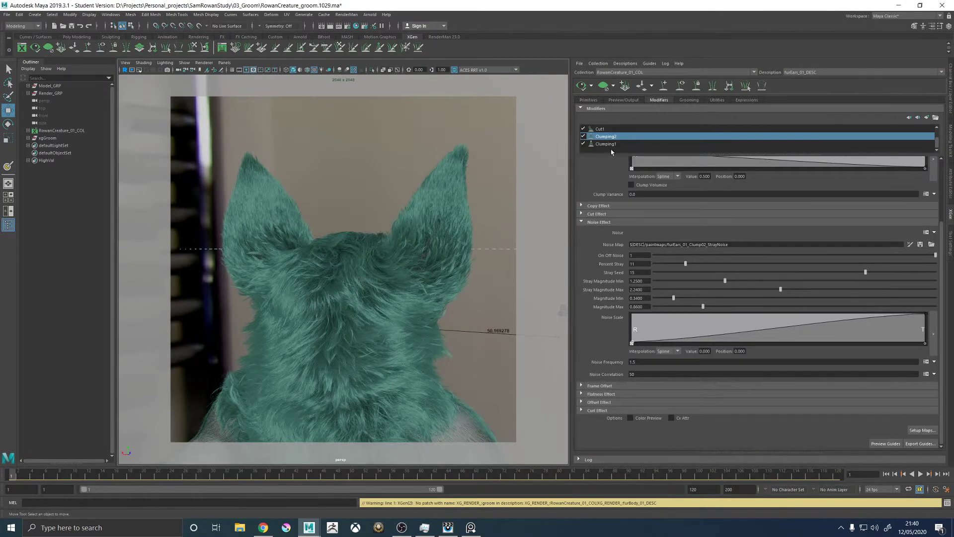
pyautogui.click(599, 213)
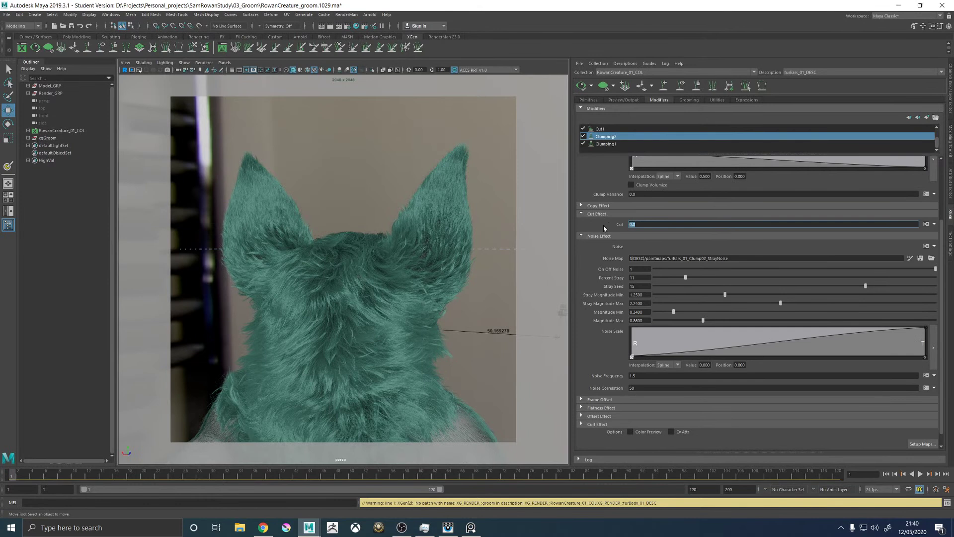
pyautogui.write('rand(')
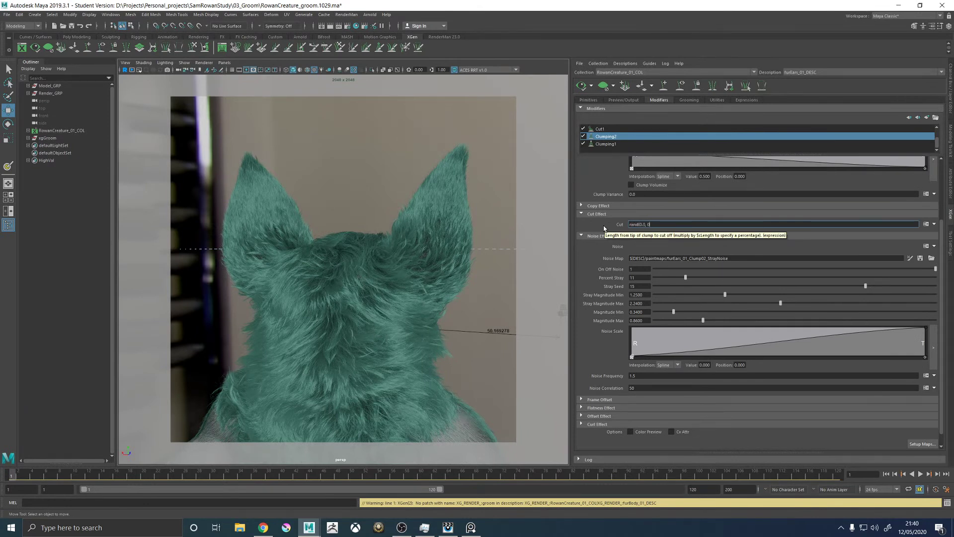
pyautogui.write('0.0, 0.2)')
pyautogui.press('Return')
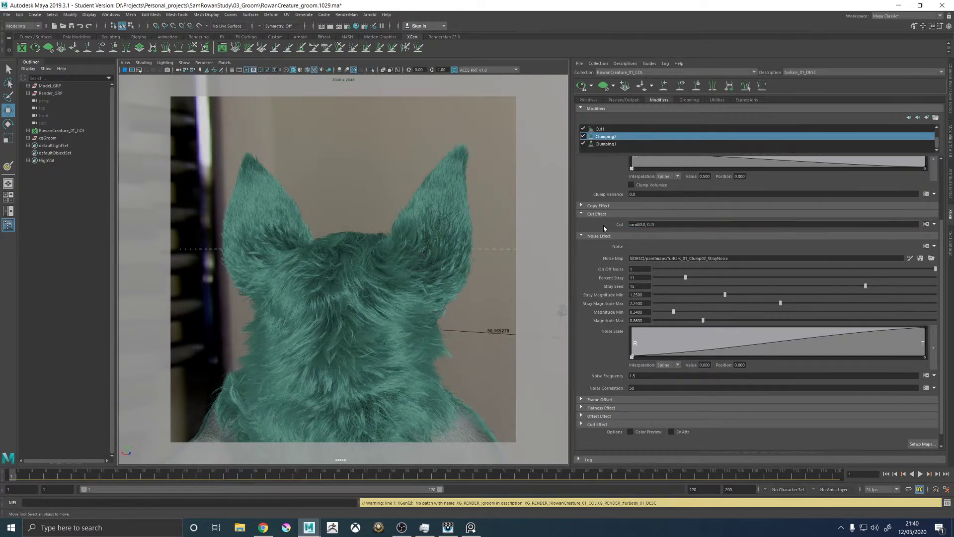
# Update the XGen fur preview and save the groom scene
pyautogui.click(582, 86)
pyautogui.press('q')
pyautogui.hotkey('ctrl', 's')
pyautogui.click(460, 269)
pyautogui.press('w')
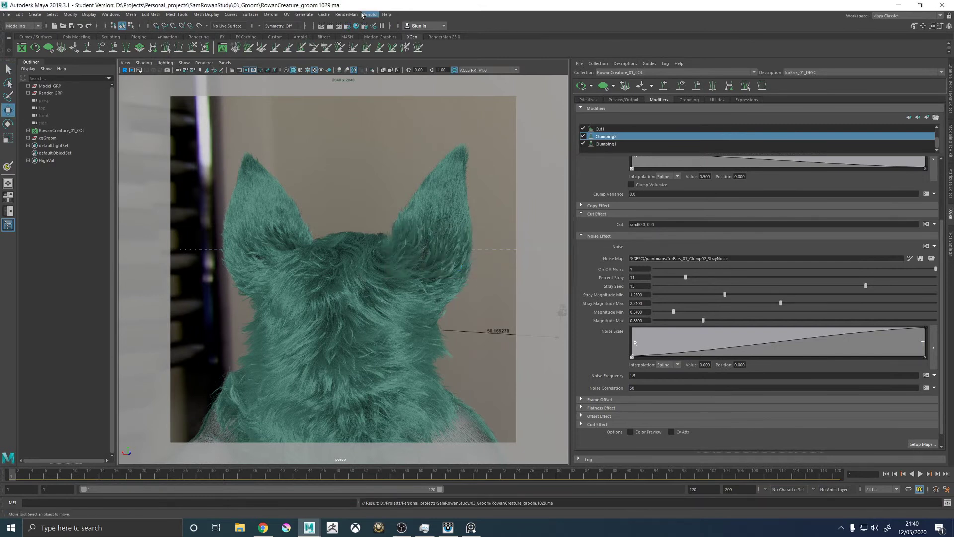
# Start a RenderMan IPR render of the groom and switch to the render viewer
pyautogui.click(346, 14)
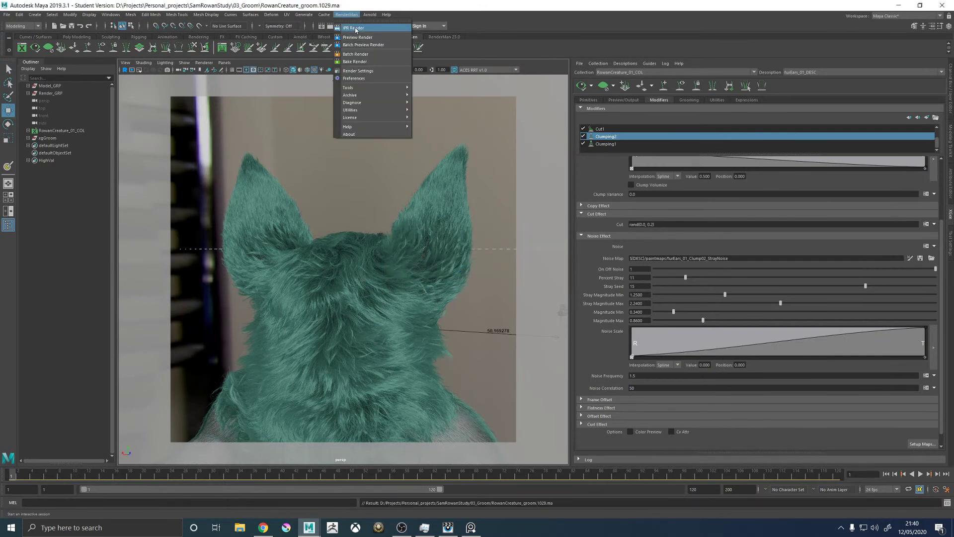
pyautogui.click(351, 29)
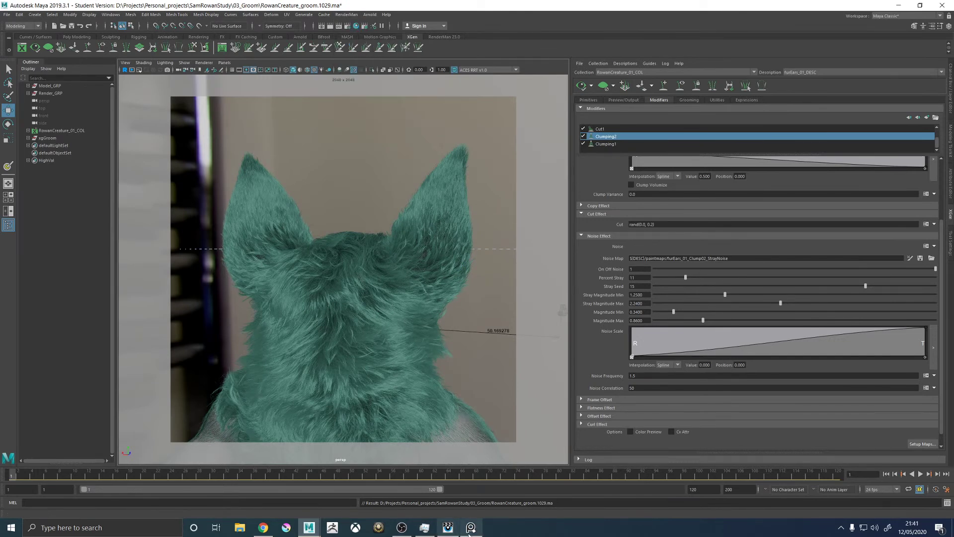
pyautogui.click(448, 527)
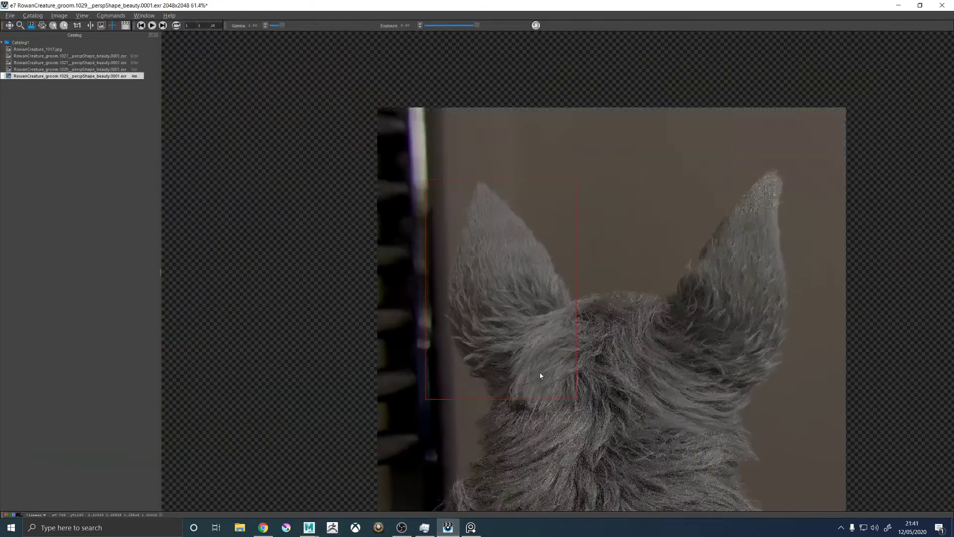
pyautogui.scroll(1, 537, 370)
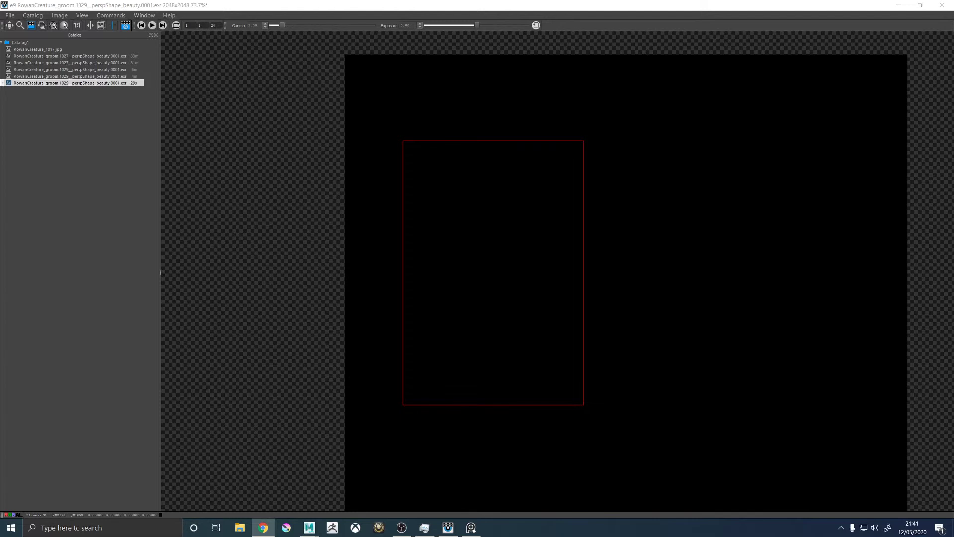
pyautogui.scroll(-2, 460, 286)
pyautogui.scroll(3, 474, 255)
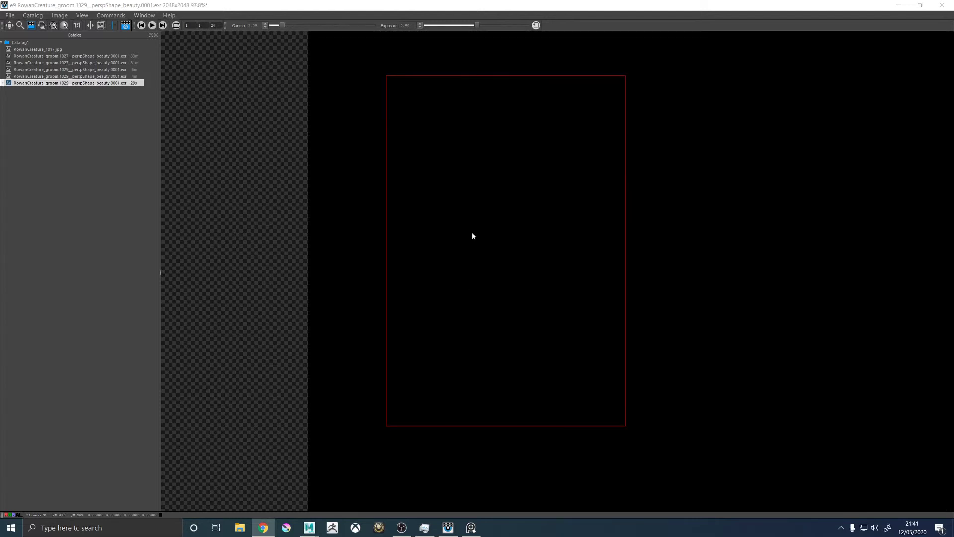
pyautogui.scroll(-1, 472, 222)
pyautogui.scroll(1, 478, 221)
pyautogui.scroll(-4, 489, 157)
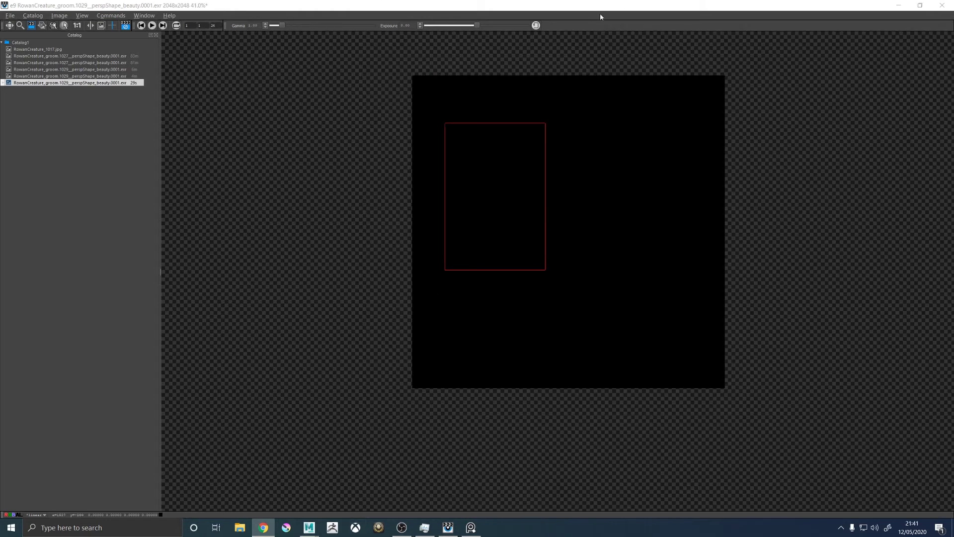
pyautogui.scroll(1, 547, 129)
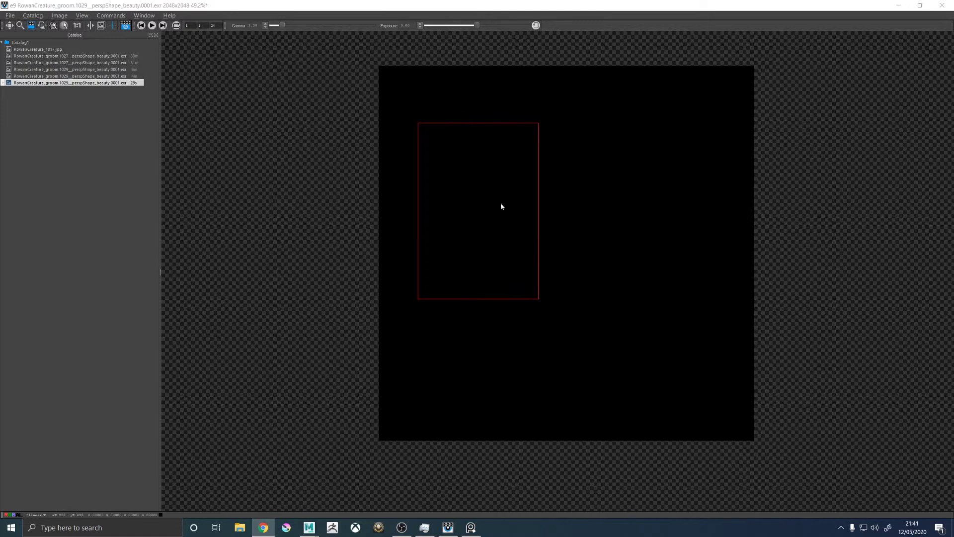
# Examine the fur on both ears and the back of the head as the new IPR render resolves
pyautogui.scroll(3, 542, 169)
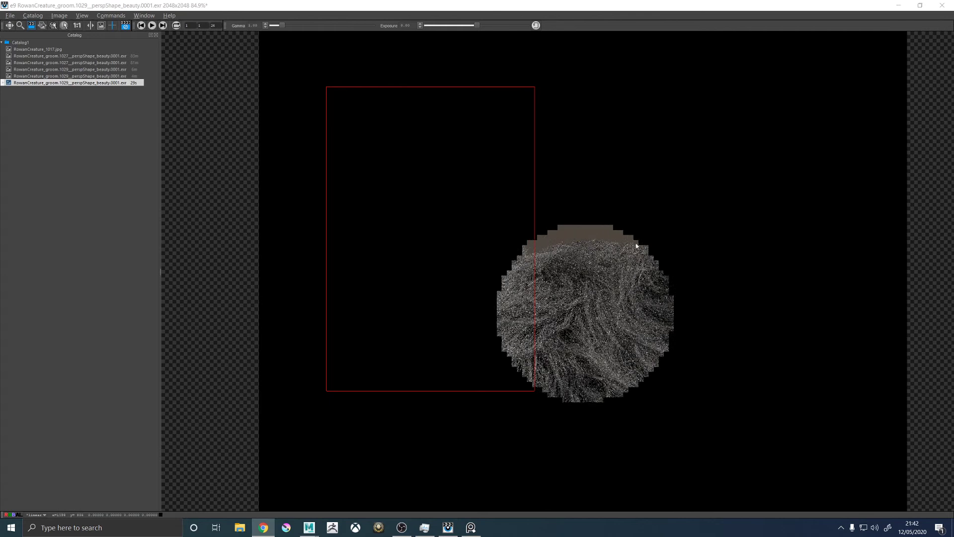
pyautogui.scroll(-1, 433, 274)
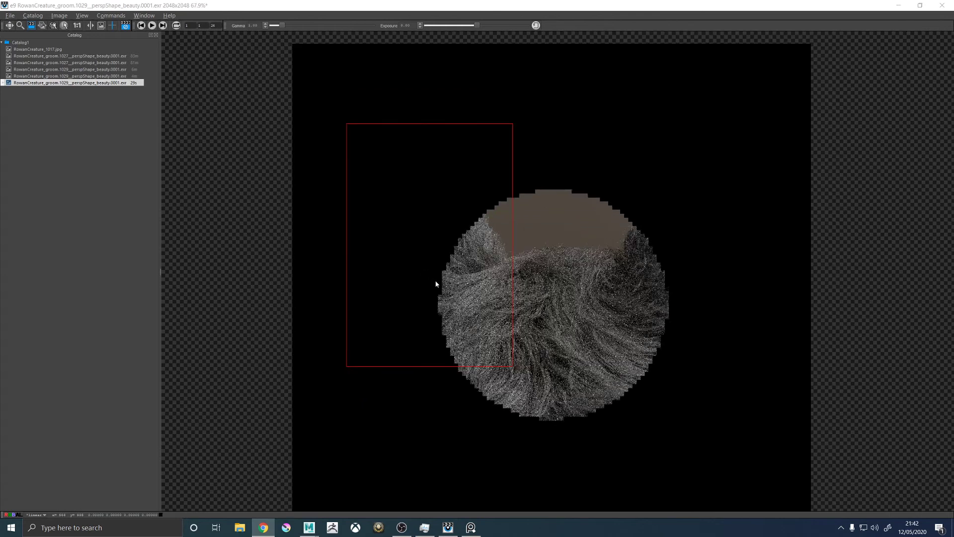
pyautogui.scroll(-1, 437, 283)
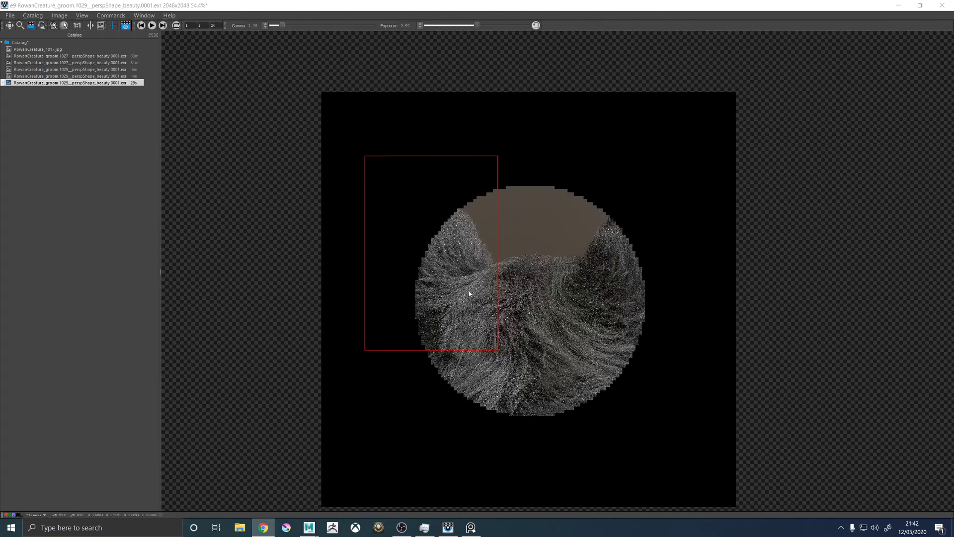
pyautogui.scroll(-1, 469, 294)
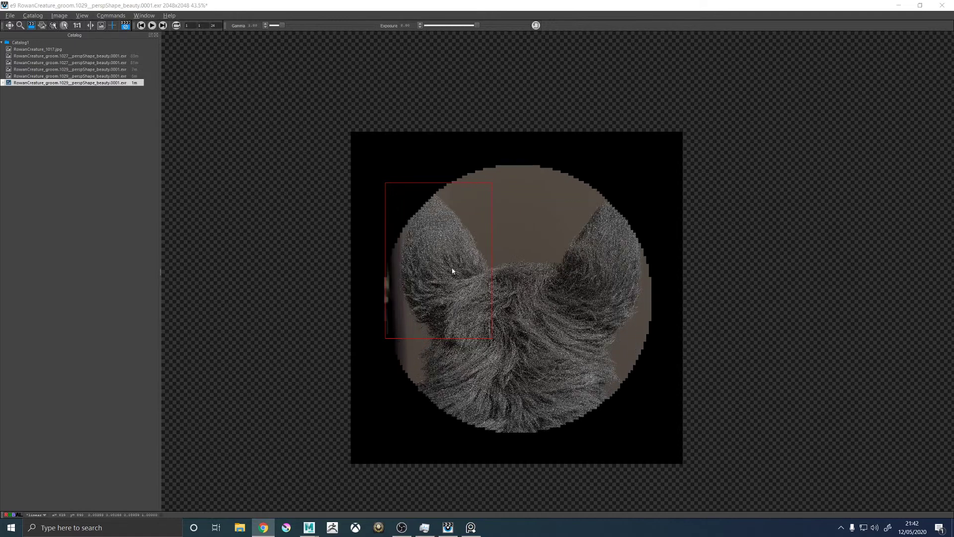
pyautogui.scroll(4, 449, 261)
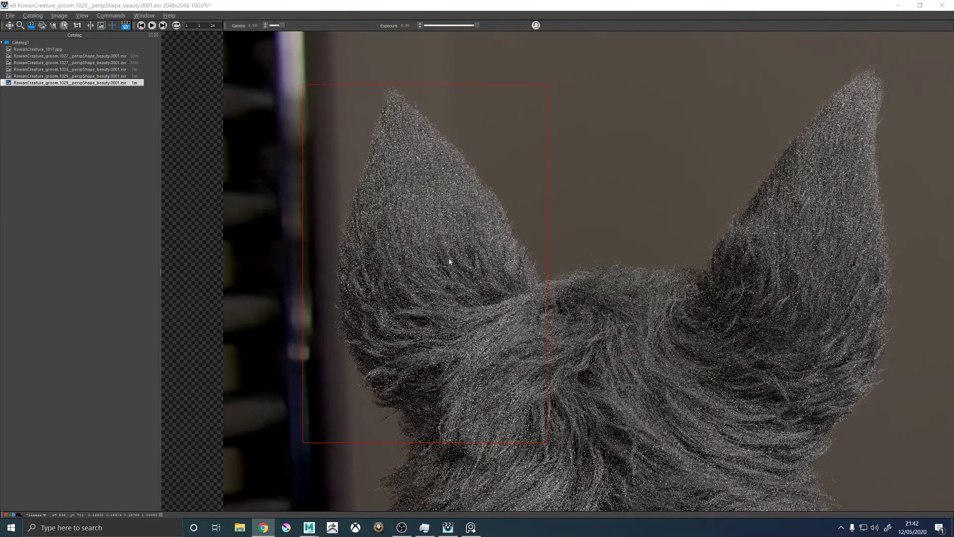
pyautogui.scroll(-1, 450, 260)
pyautogui.scroll(-3, 449, 262)
pyautogui.scroll(3, 450, 261)
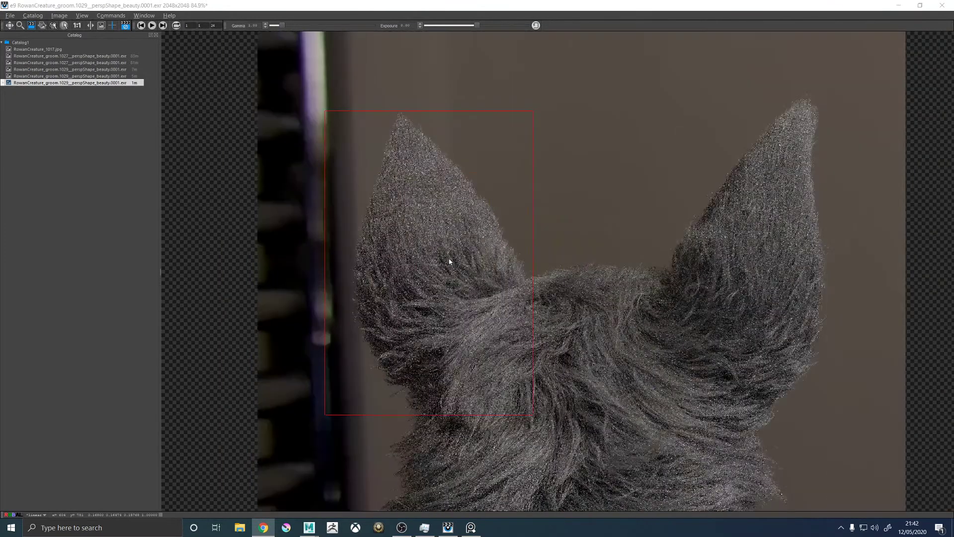
# Compare the left ear's lower fur clumps between the new render and the previous one
pyautogui.click(449, 262)
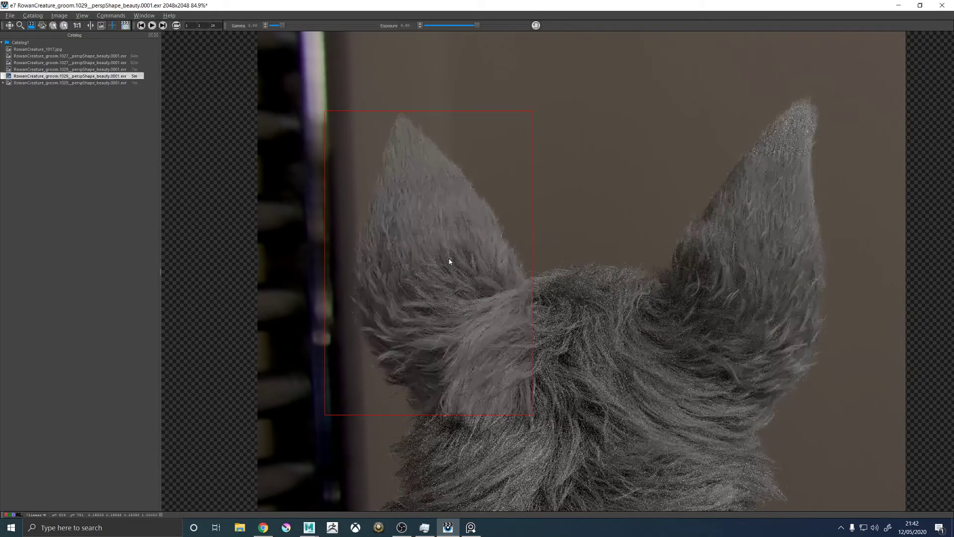
pyautogui.scroll(3, 381, 382)
pyautogui.scroll(2, 381, 382)
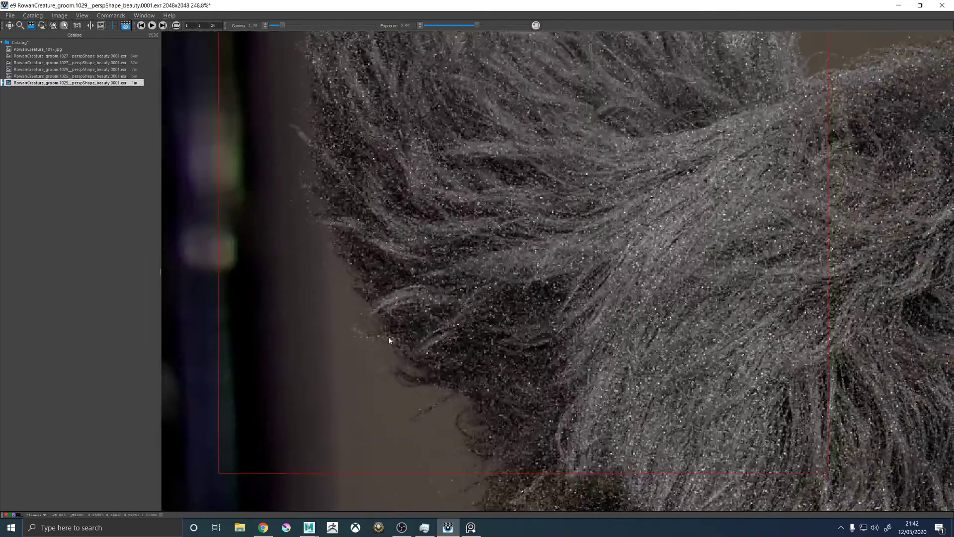
pyautogui.press('Up')
pyautogui.press('Up')
pyautogui.press('Up')
pyautogui.press('Up')
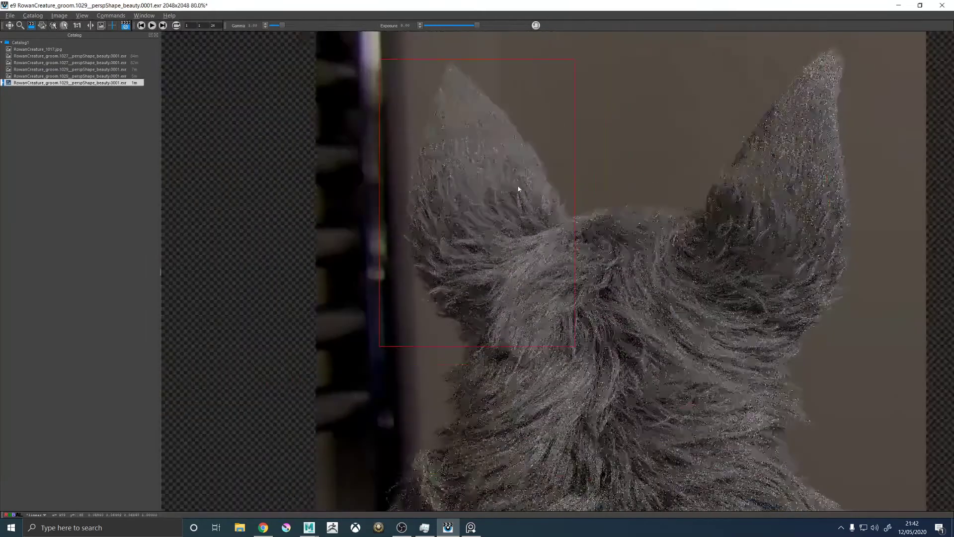
pyautogui.press('Down')
pyautogui.press('Up')
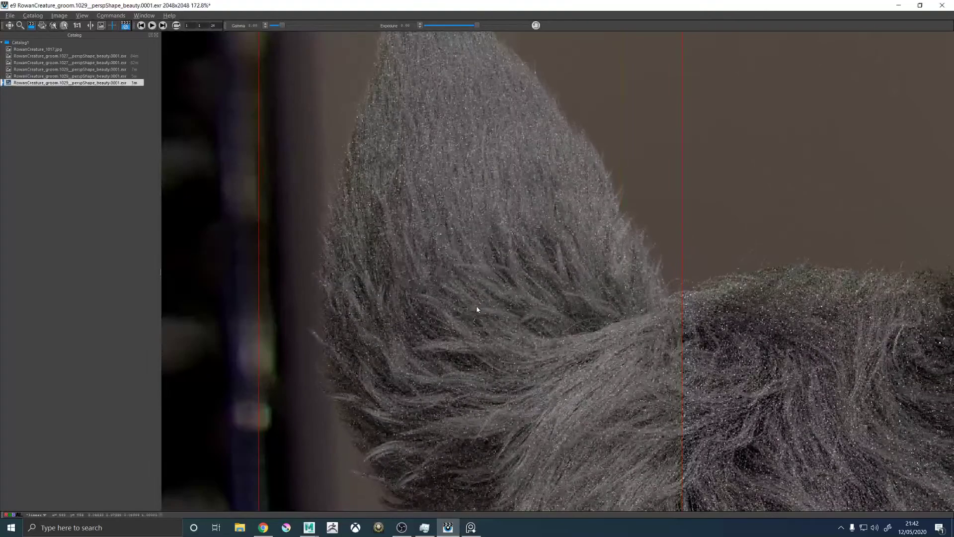
pyautogui.press('Down')
pyautogui.press('Up')
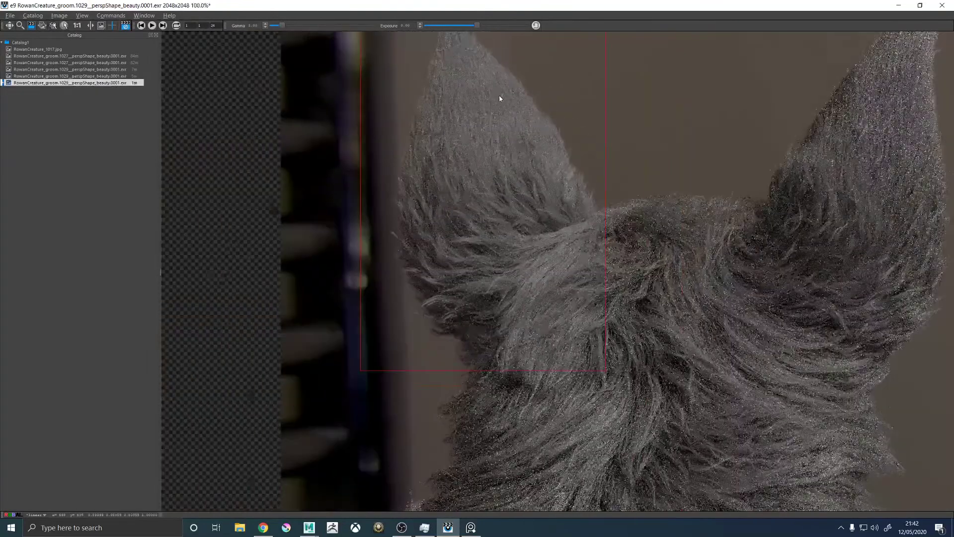
# Compare the fine fur on the left ear's upper half between the two latest renders at high magnification
pyautogui.scroll(3, 490, 70)
pyautogui.press('Down')
pyautogui.press('Up')
pyautogui.press('Down')
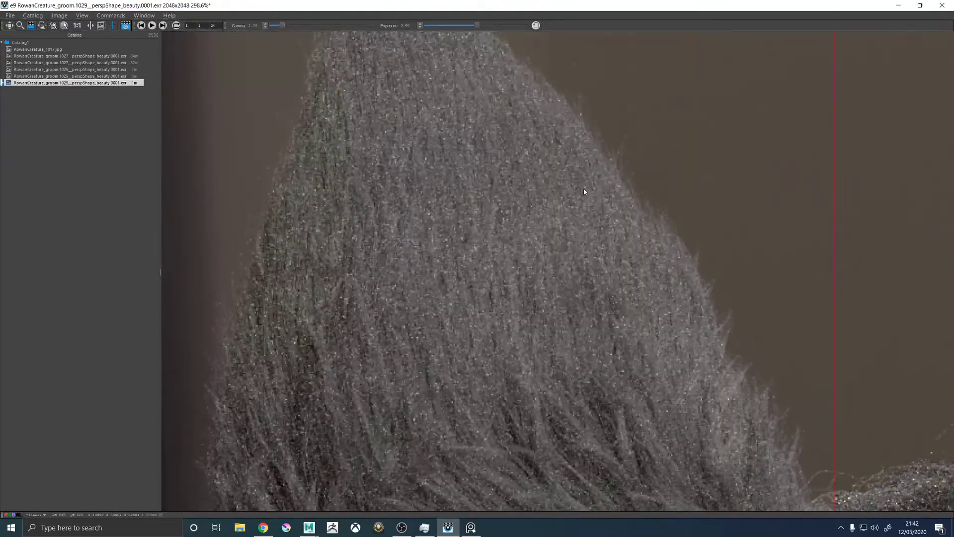
pyautogui.press('Up')
pyautogui.press('Down')
pyautogui.press('Up')
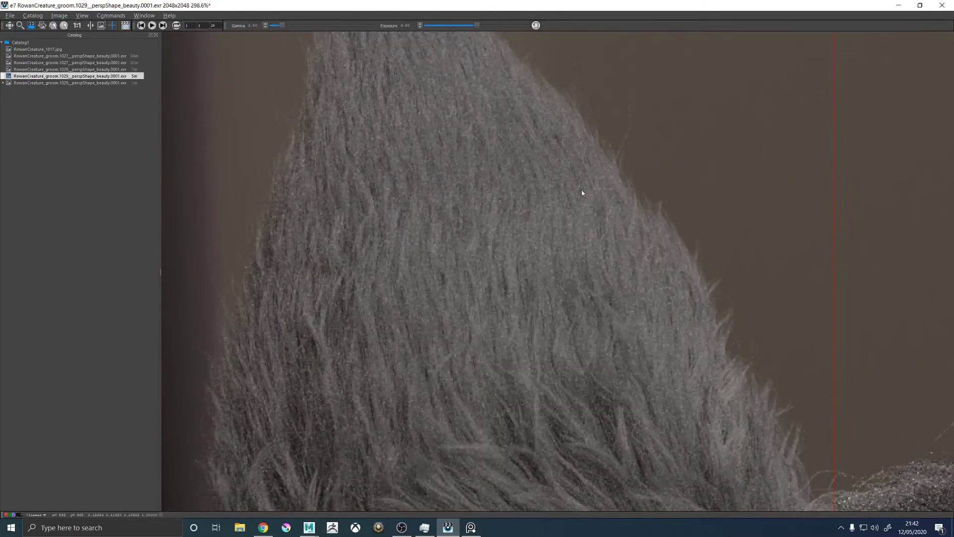
pyautogui.press('Down')
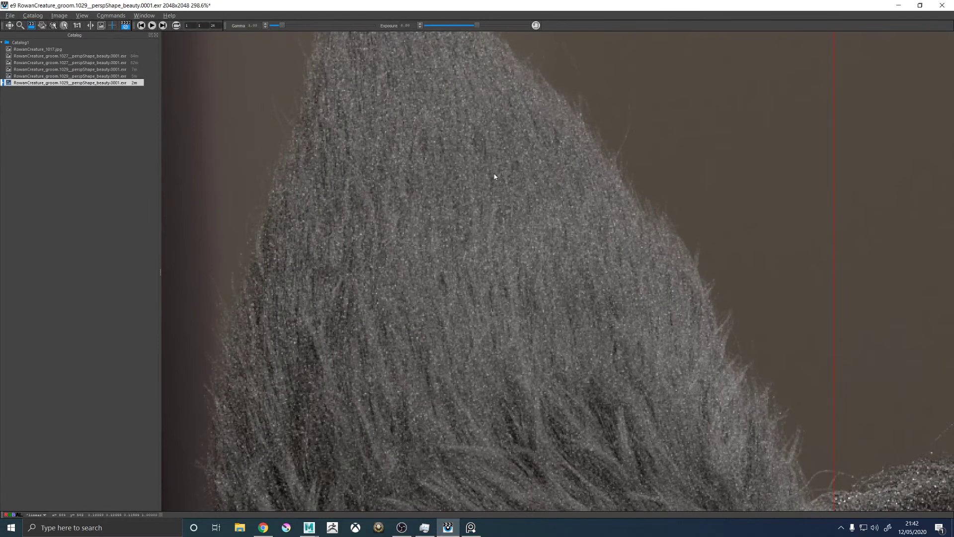
# Inspect the clump tips along the left ear's lower outer edge in the new render
pyautogui.hotkey('alt', 'Tab')
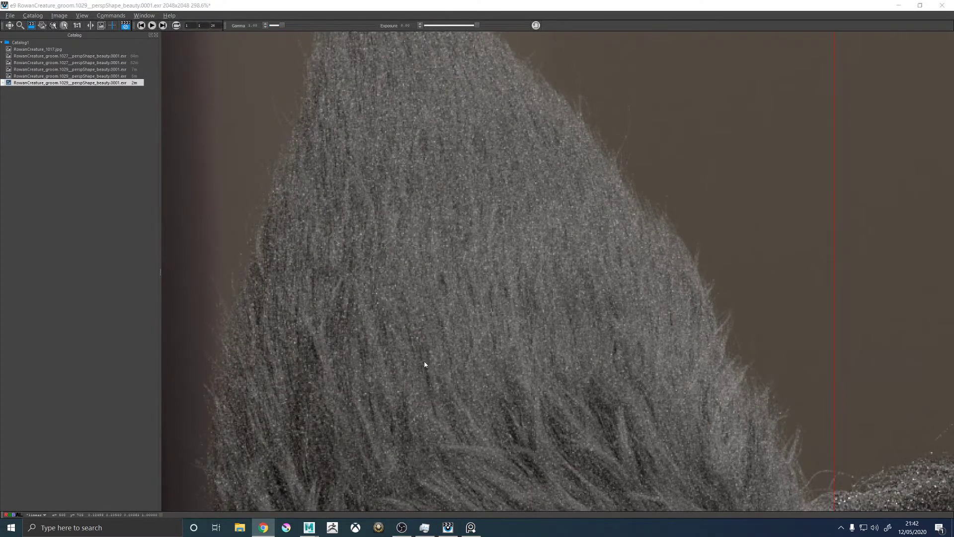
pyautogui.scroll(-5, 369, 344)
pyautogui.scroll(4, 372, 462)
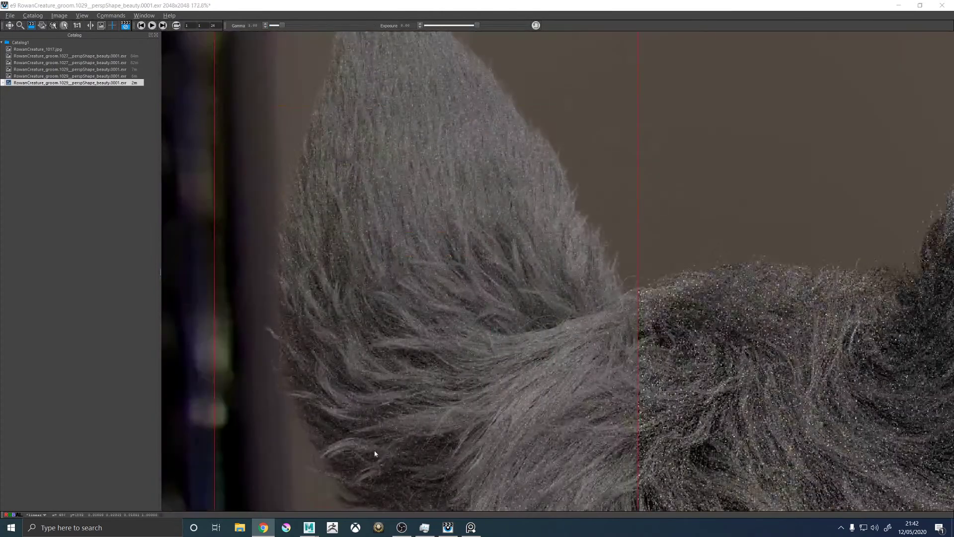
pyautogui.scroll(3, 342, 470)
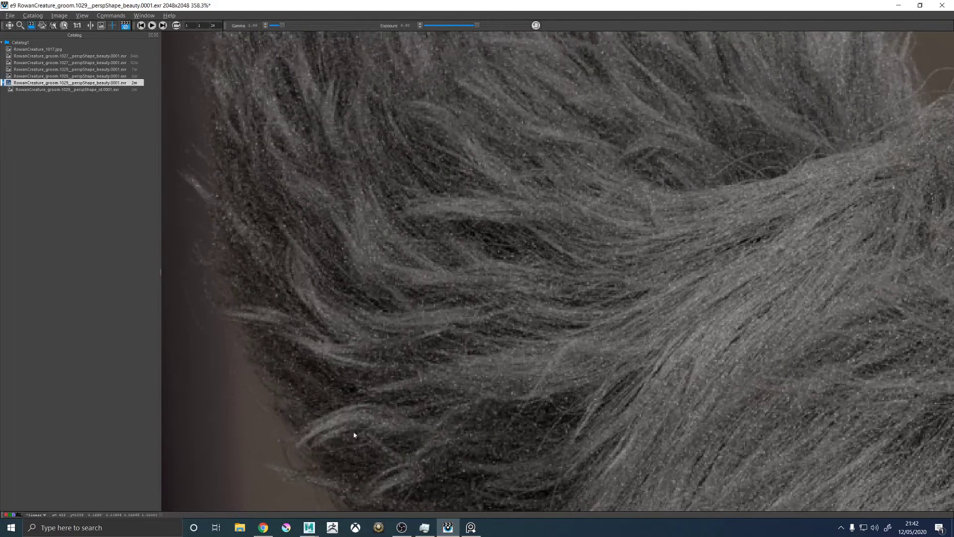
pyautogui.scroll(1, 314, 454)
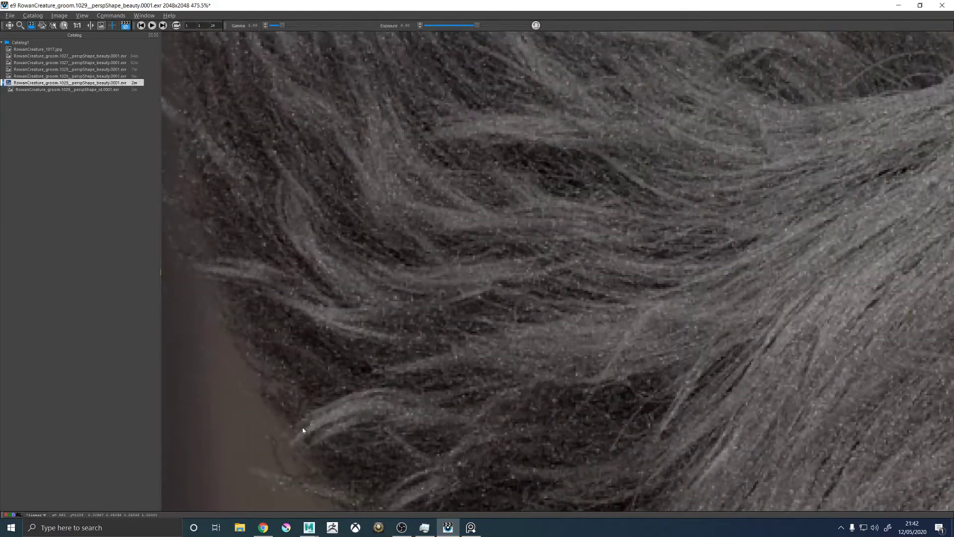
pyautogui.scroll(-2, 318, 432)
# Review the catalogued images from RowanCreature_1017.jpg through the newest render, and examine the left ear's overall fur in the newest
pyautogui.press('Home')
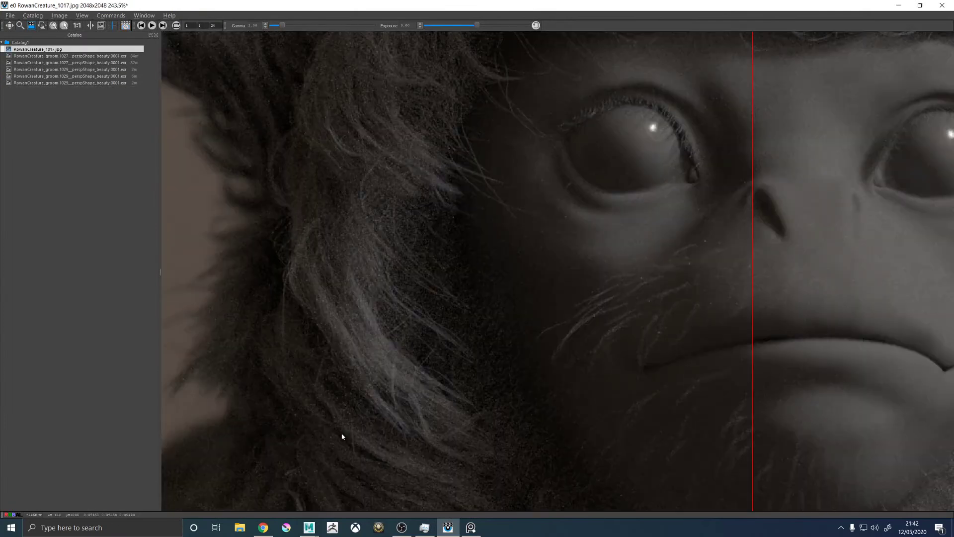
pyautogui.press('Down')
pyautogui.press('Down')
pyautogui.press('Down')
pyautogui.press('Down')
pyautogui.press('Down')
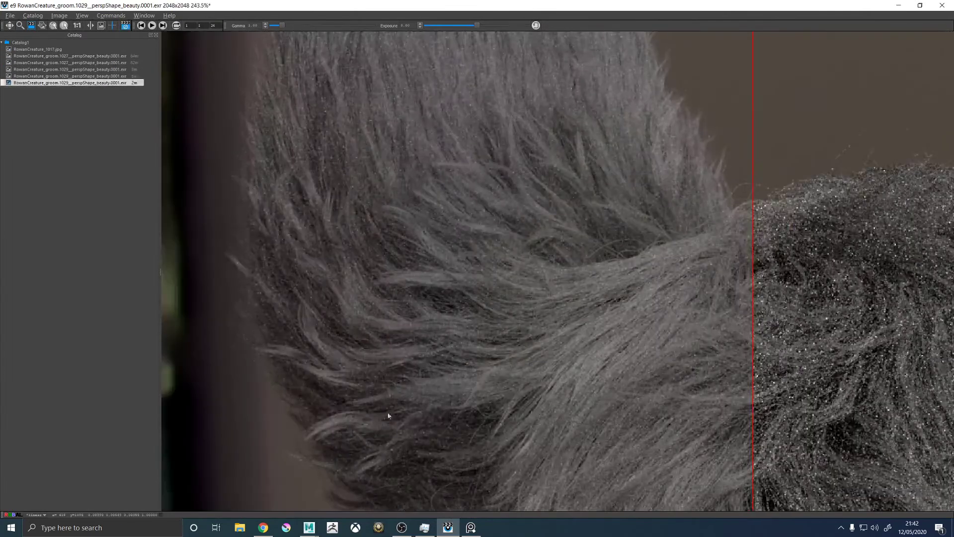
pyautogui.scroll(-2, 402, 428)
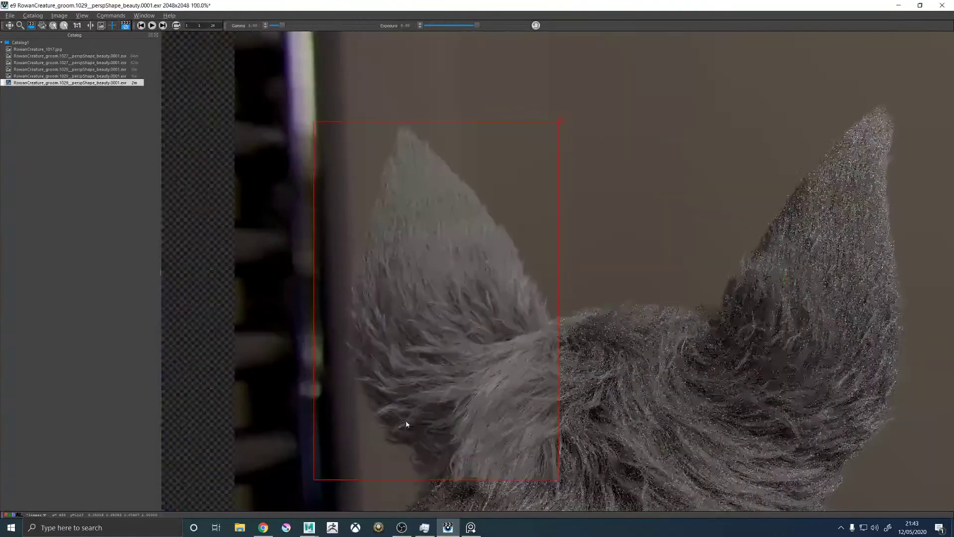
pyautogui.scroll(-2, 407, 424)
pyautogui.scroll(2, 415, 436)
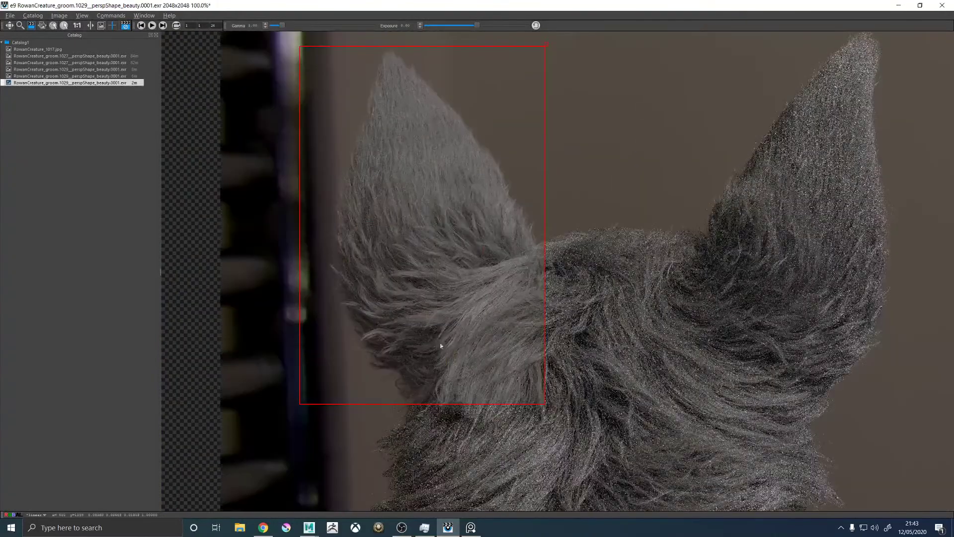
pyautogui.scroll(-1, 388, 309)
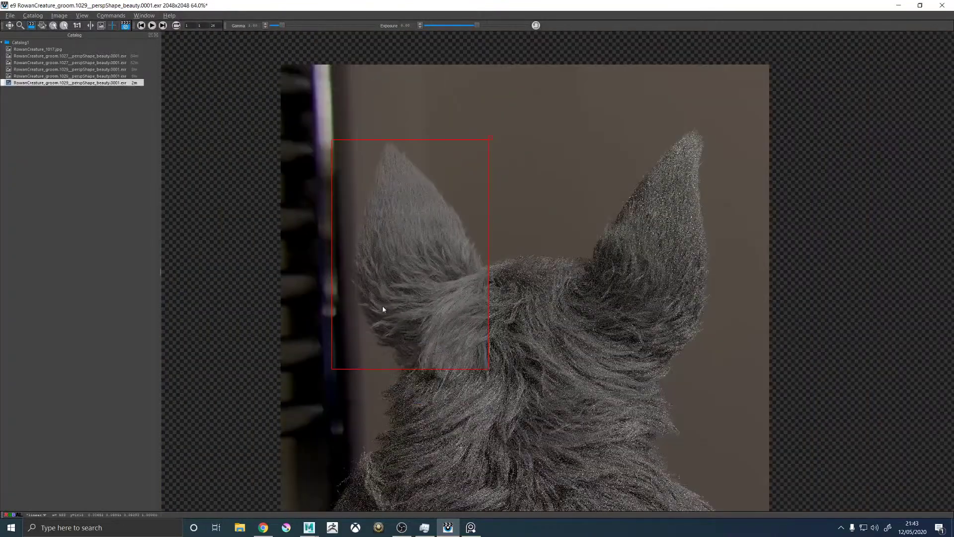
# Load the earlier render RowanCreature_groom.1026__perspShape_beauty.0001.jpg from File Explorer into the render viewer's catalog
pyautogui.click(239, 527)
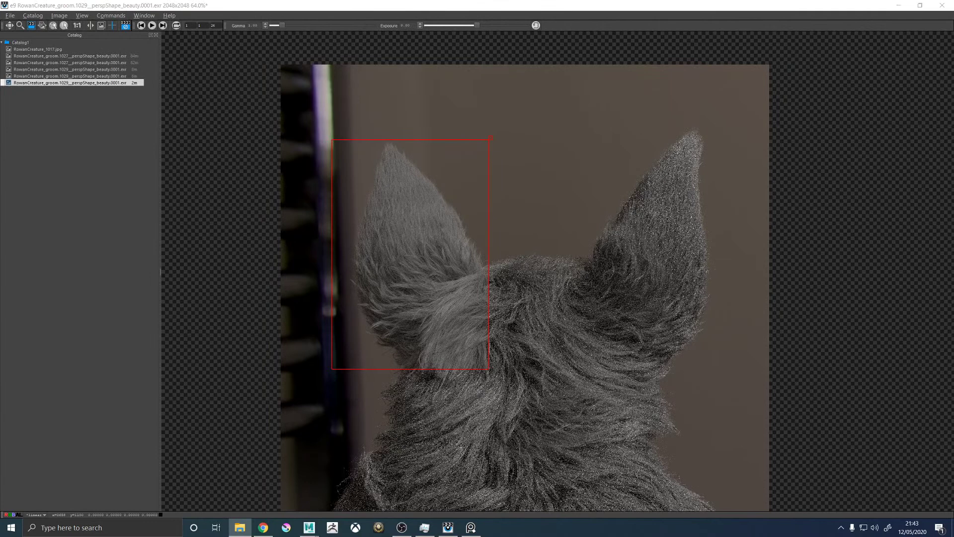
pyautogui.moveTo(276, 183); pyautogui.dragTo(40, 153)
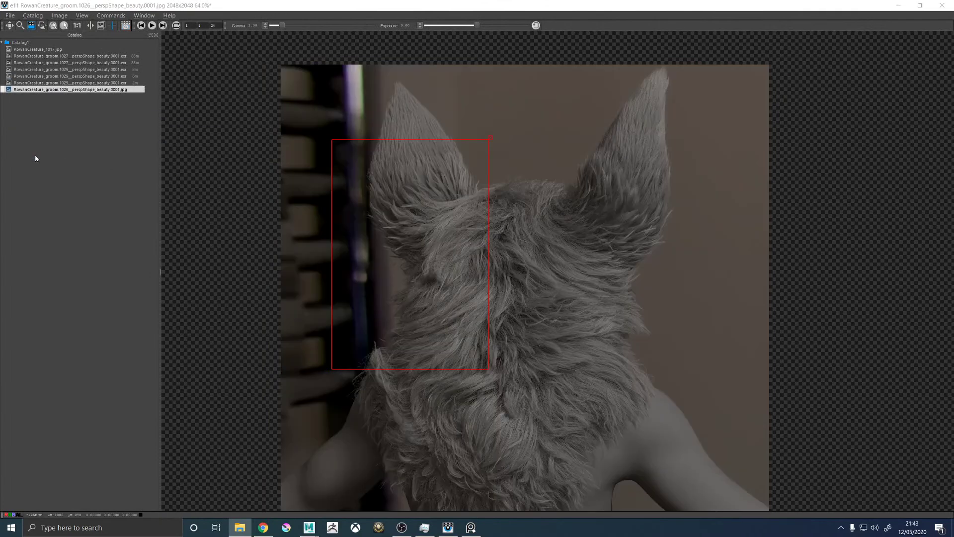
pyautogui.scroll(2, 447, 216)
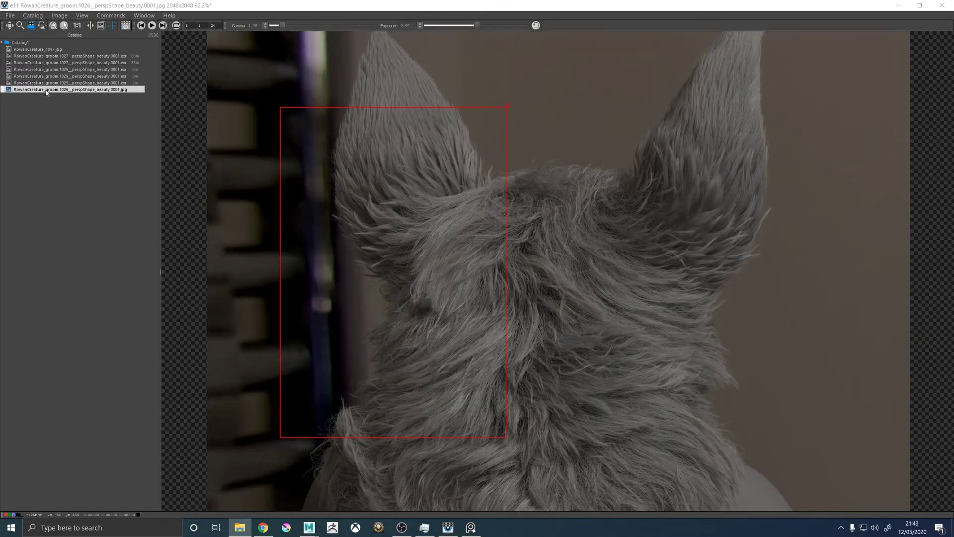
# Examine the clumping on the left ear and back of the head in the 1026 render up close
pyautogui.press('Up')
pyautogui.scroll(-1, 378, 211)
pyautogui.press('Down')
pyautogui.scroll(-3, 403, 277)
pyautogui.scroll(6, 404, 277)
pyautogui.scroll(1, 448, 204)
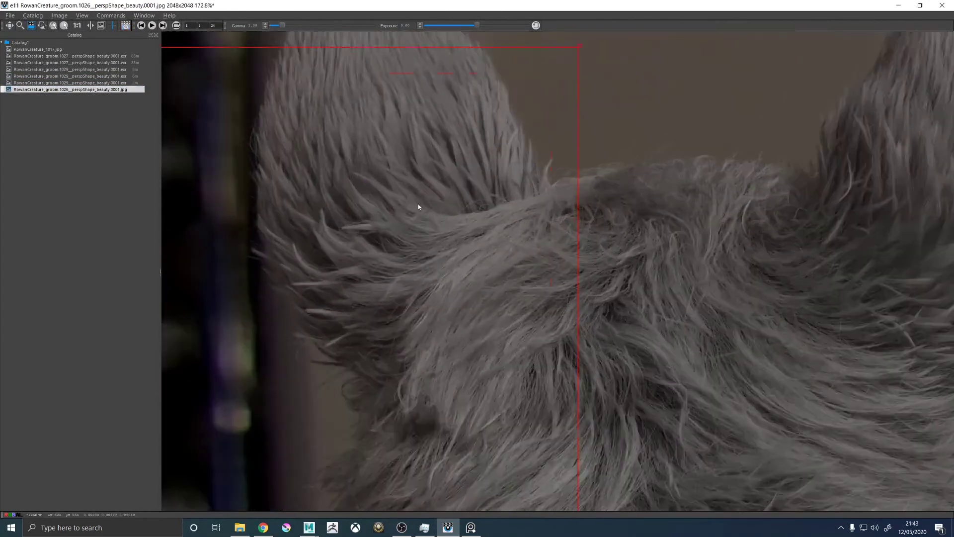
pyautogui.scroll(-1, 350, 162)
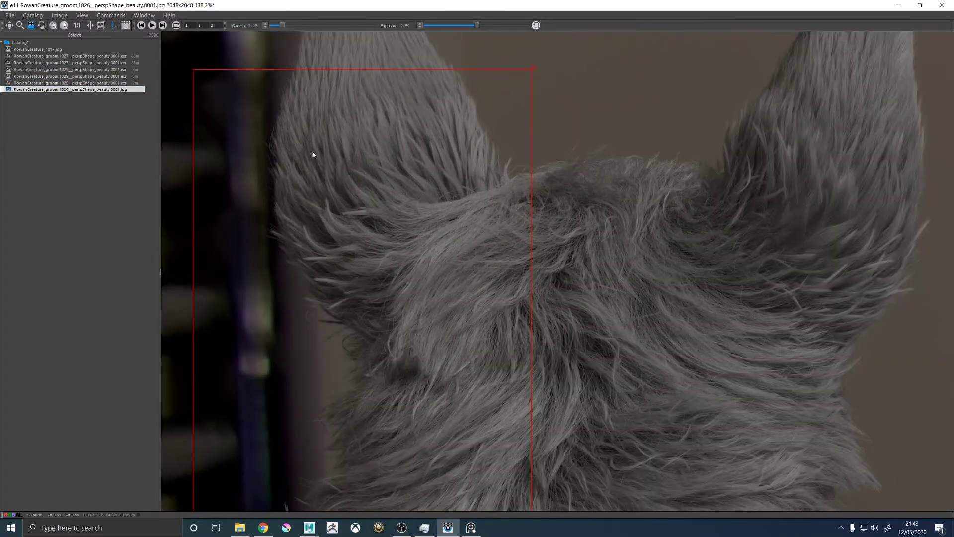
pyautogui.scroll(-1, 368, 141)
pyautogui.scroll(2, 367, 142)
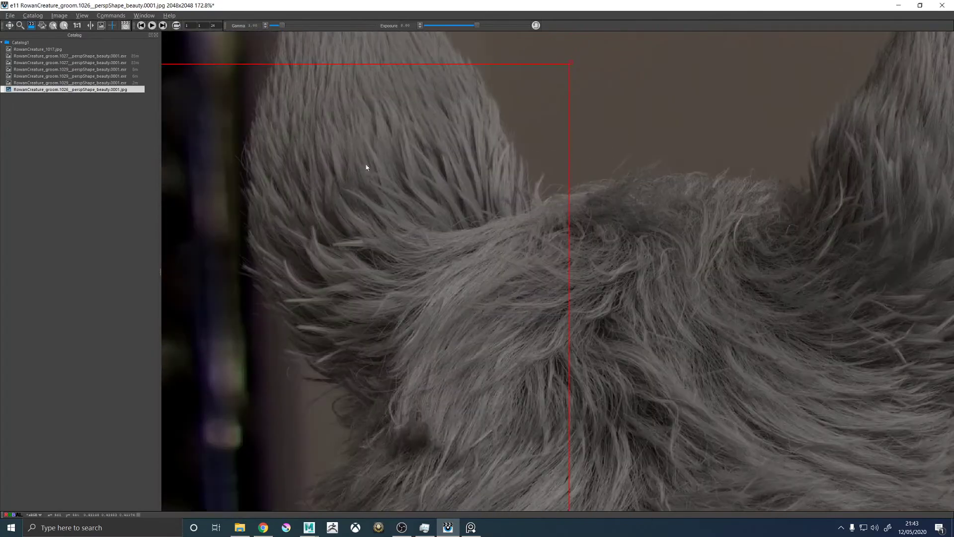
# Compare the left ear's overall clumping in the new 1029 render with the 1026 render
pyautogui.press('Up')
pyautogui.scroll(2, 348, 384)
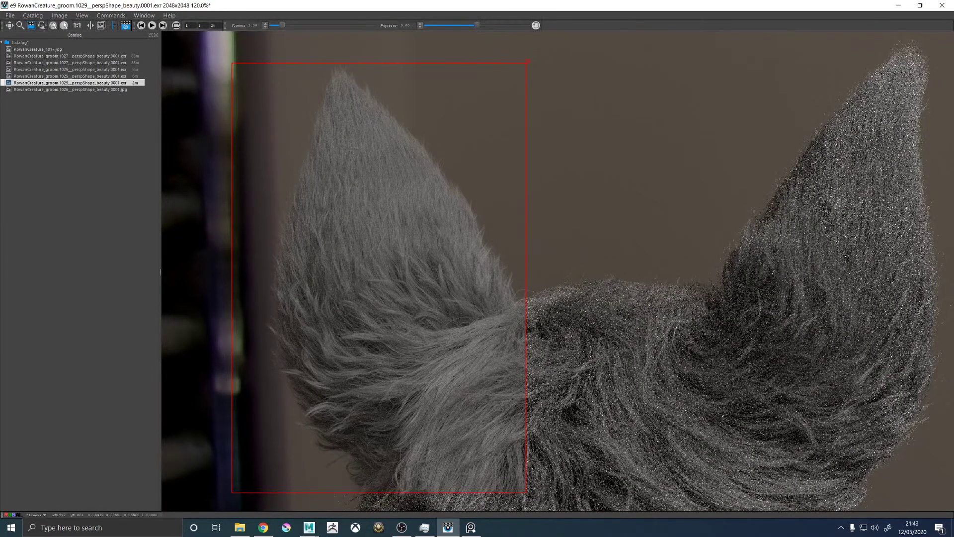
pyautogui.press('Down')
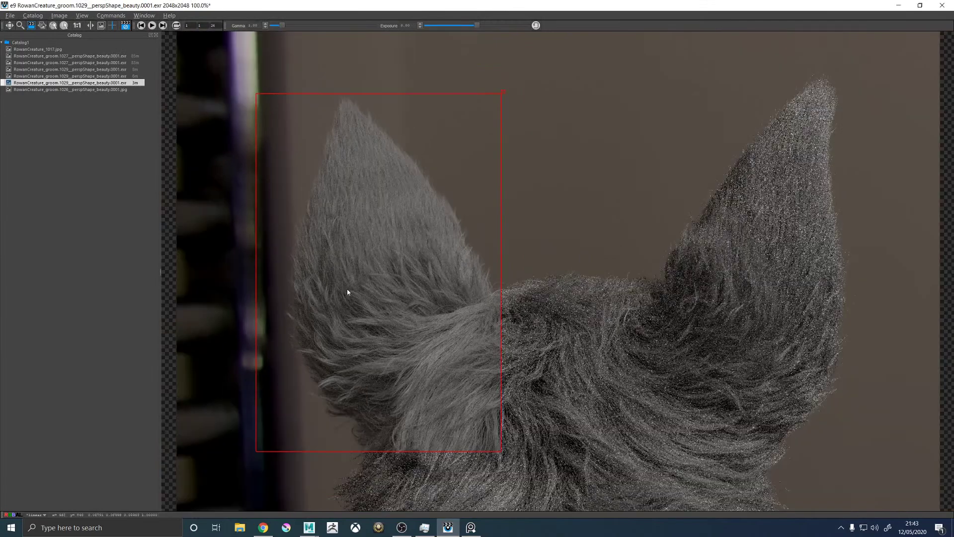
pyautogui.scroll(1, 350, 287)
pyautogui.scroll(-5, 392, 68)
pyautogui.scroll(5, 398, 97)
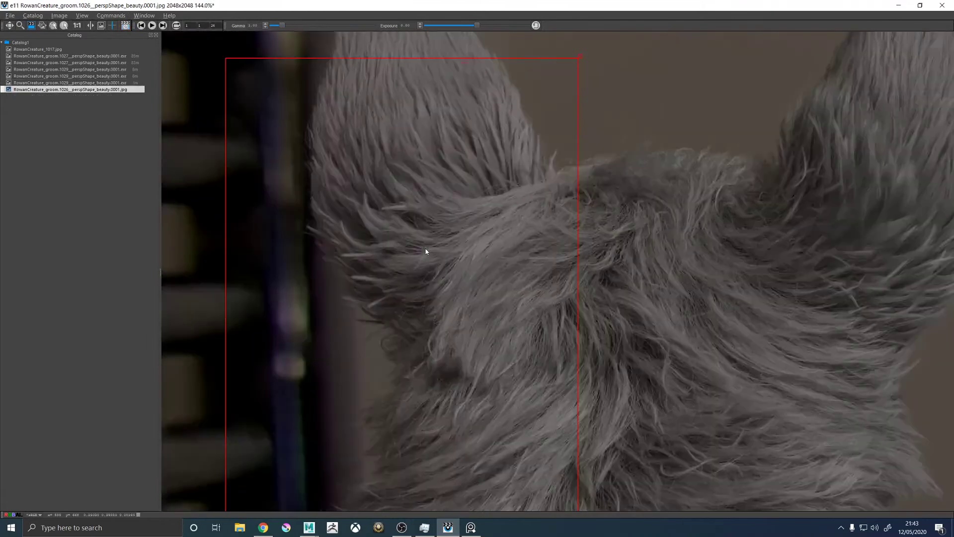
pyautogui.scroll(-1, 425, 249)
pyautogui.press('Up')
pyautogui.scroll(-1, 425, 253)
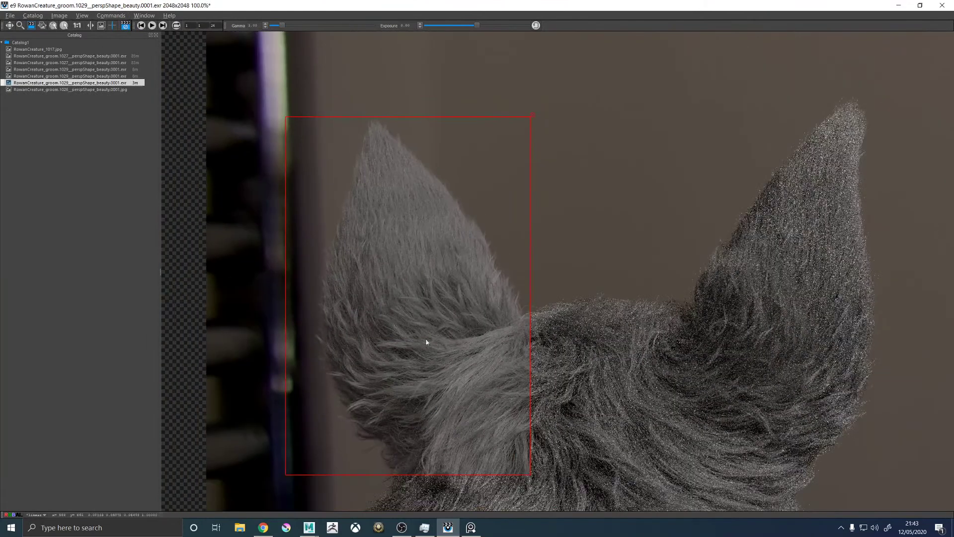
# Alternate between the 1029 and 1026 renders to compare clump definition where the left ear meets the head
pyautogui.scroll(1, 427, 347)
pyautogui.press('Up')
pyautogui.press('Down')
pyautogui.press('Down')
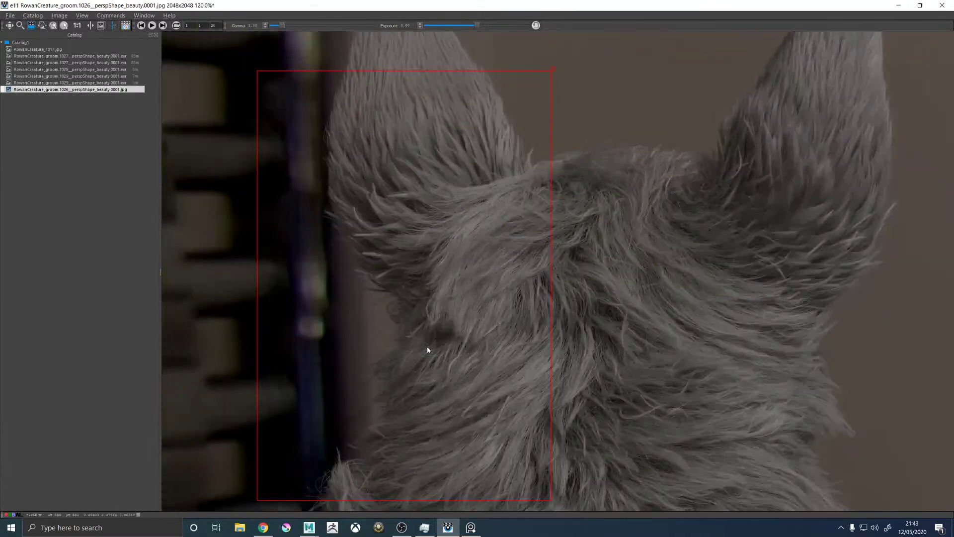
pyautogui.press('Up')
pyautogui.press('Down')
pyautogui.press('Up')
pyautogui.press('Down')
pyautogui.scroll(-10, 407, 204)
pyautogui.scroll(5, 408, 204)
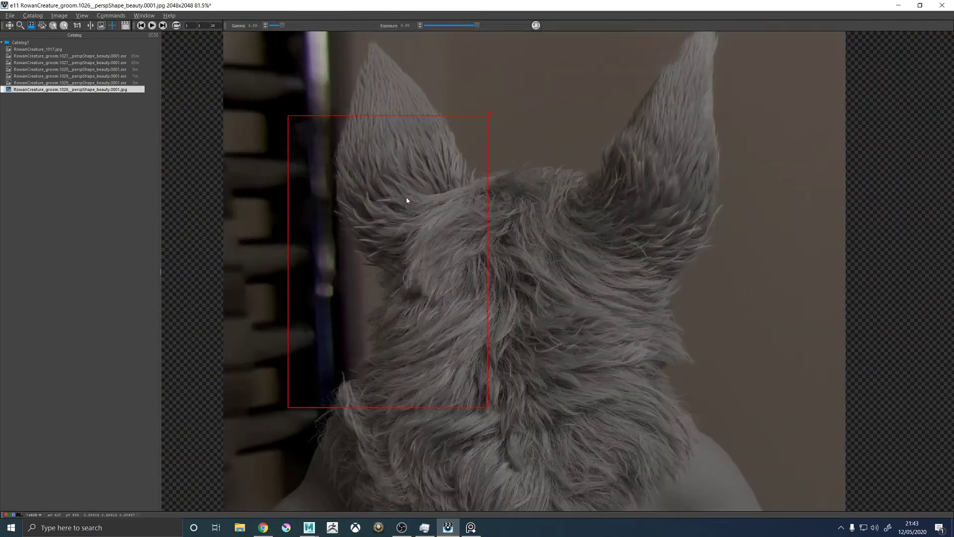
# Switch to the newest 1029 render and move its crop region over the right ear and side of the head
pyautogui.press('Up')
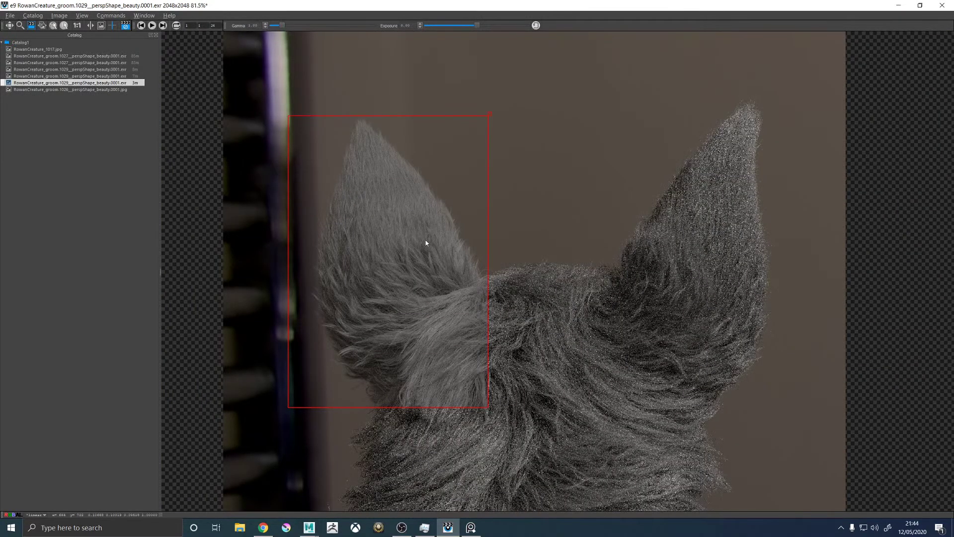
pyautogui.moveTo(368, 218); pyautogui.dragTo(658, 272)
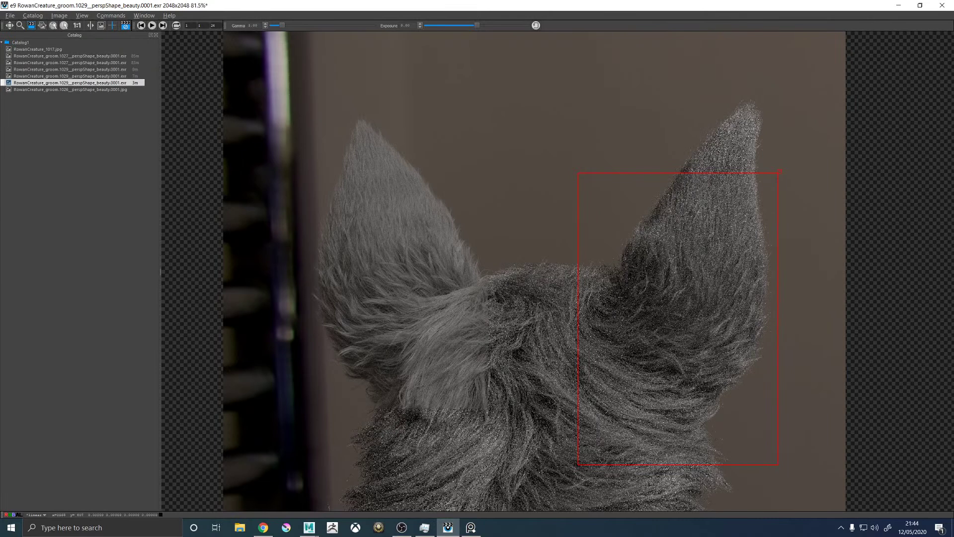
pyautogui.click(263, 527)
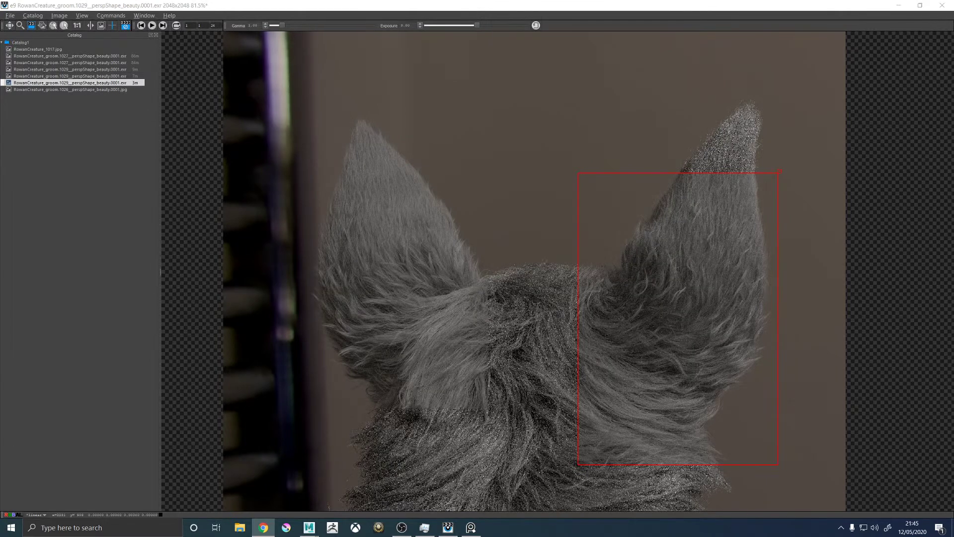
# Compare the right ear's fur in the newest 1029 render with the previous 1029 render up close
pyautogui.scroll(-3, 673, 323)
pyautogui.scroll(4, 687, 330)
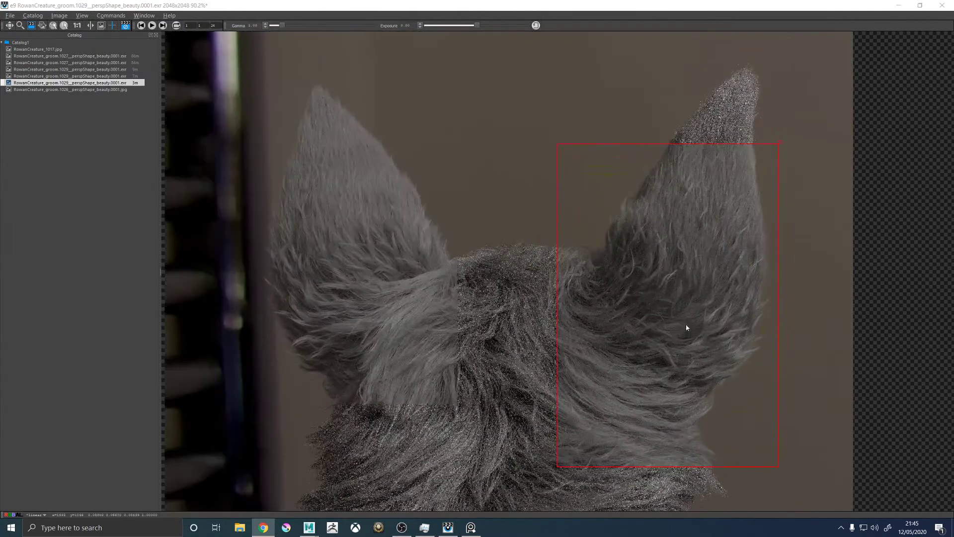
pyautogui.press('Up')
pyautogui.press('Down')
pyautogui.press('Up')
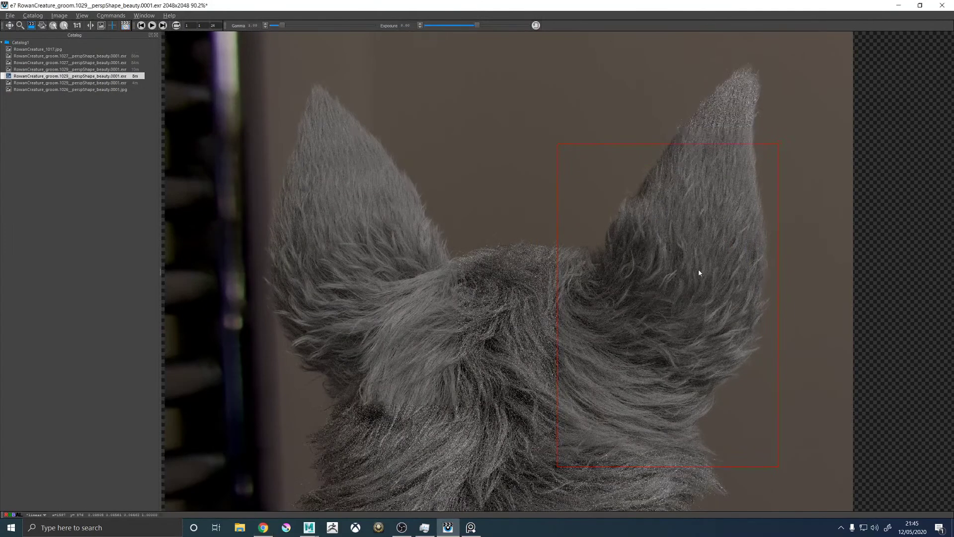
pyautogui.press('Down')
pyautogui.press('Down')
pyautogui.scroll(4, 672, 222)
pyautogui.press('Up')
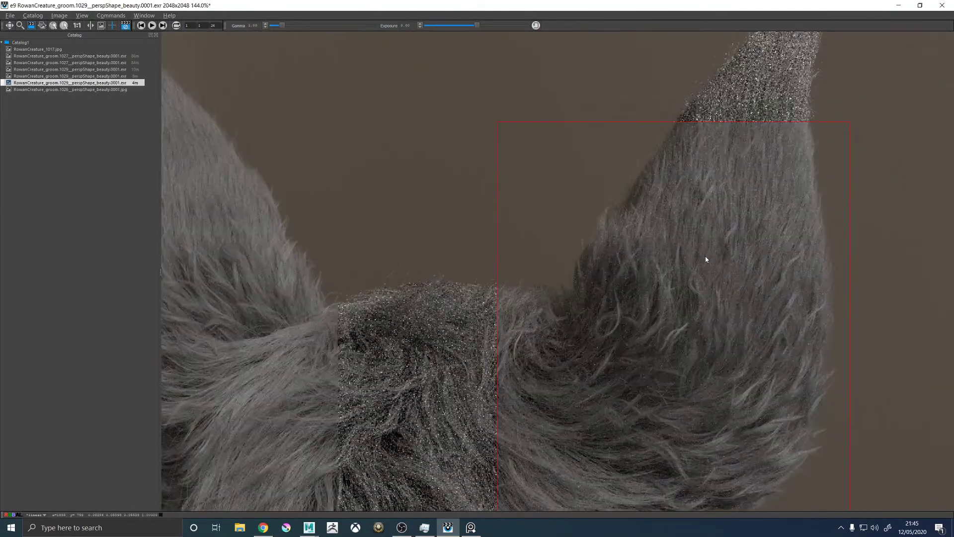
pyautogui.scroll(-4, 707, 274)
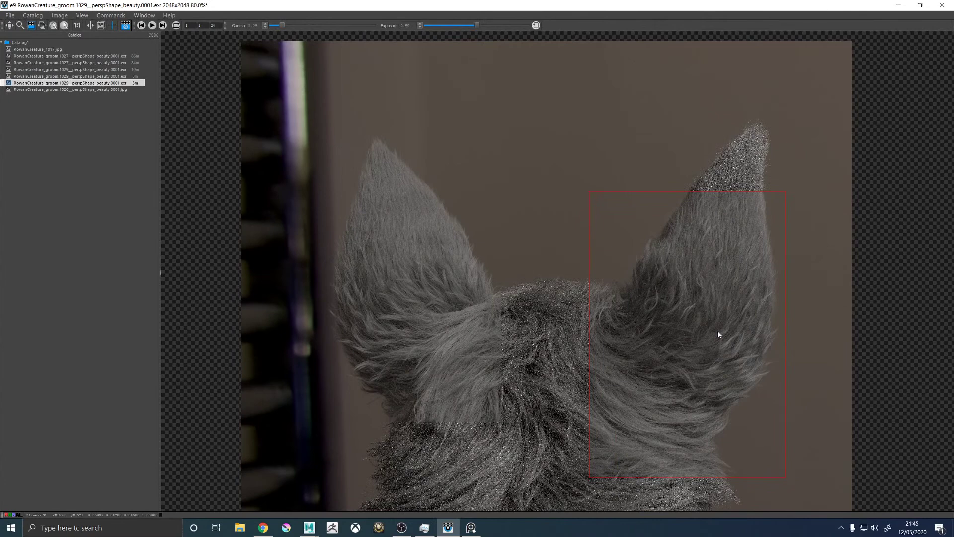
# Compare the right ear's clumping in the newest 1029 render with the neighbouring 1029 and 1026 renders
pyautogui.press('Down')
pyautogui.press('Up')
pyautogui.press('Down')
pyautogui.press('Up')
pyautogui.press('Down')
pyautogui.press('Up')
pyautogui.press('Up')
pyautogui.press('Down')
pyautogui.press('Up')
pyautogui.press('Down')
pyautogui.press('Down')
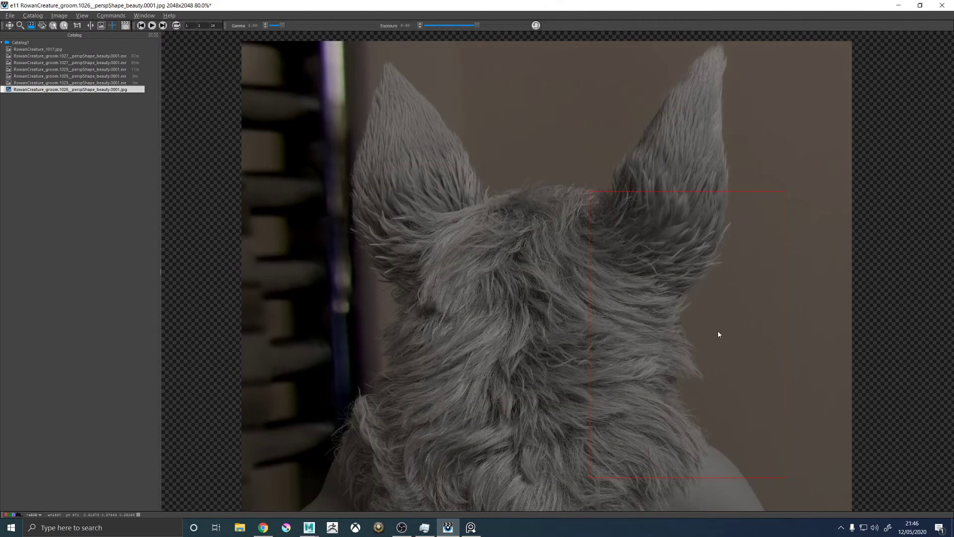
# Alternate between the 1026 and newest 1029 renders to judge clump variation across both ears
pyautogui.press('Up')
pyautogui.press('Down')
pyautogui.press('Up')
pyautogui.press('Down')
pyautogui.press('Up')
pyautogui.press('Down')
pyautogui.press('Up')
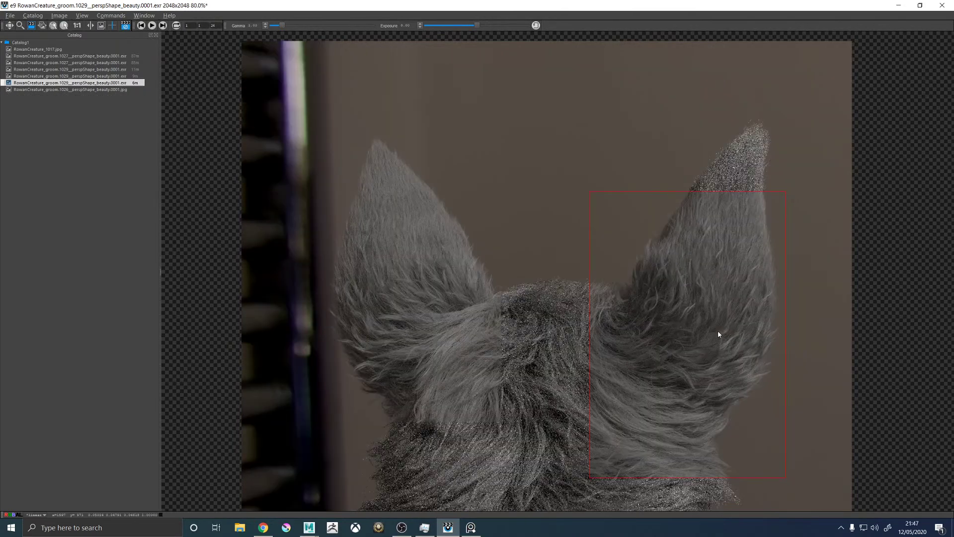
pyautogui.press('Down')
pyautogui.press('Up')
pyautogui.press('Down')
pyautogui.press('Up')
pyautogui.press('Down')
pyautogui.press('Up')
# Compare the ears and back of the head in the 1029 and 1026 renders from a wider view
pyautogui.scroll(-3, 560, 198)
pyautogui.scroll(3, 597, 251)
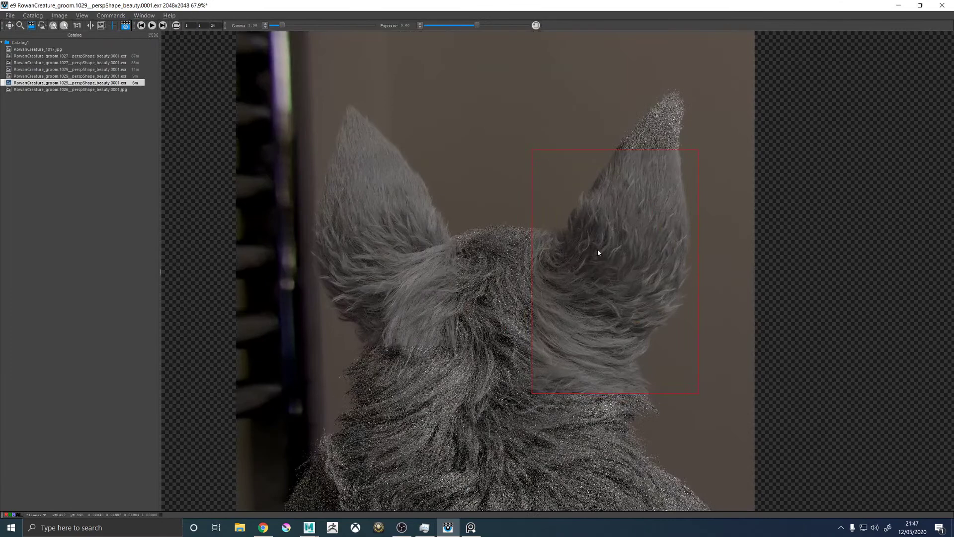
pyautogui.scroll(-3, 598, 205)
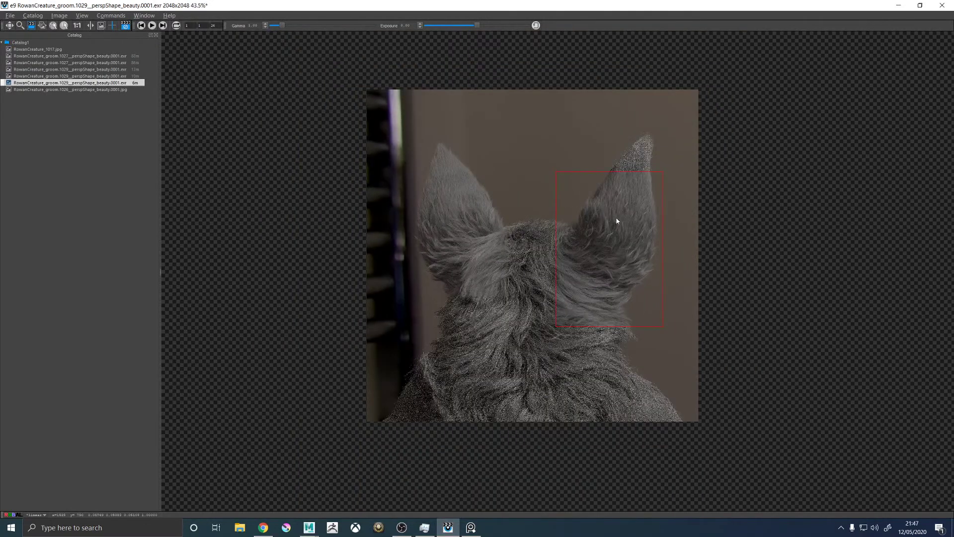
pyautogui.scroll(4, 616, 219)
pyautogui.press('Down')
pyautogui.press('Up')
pyautogui.press('Down')
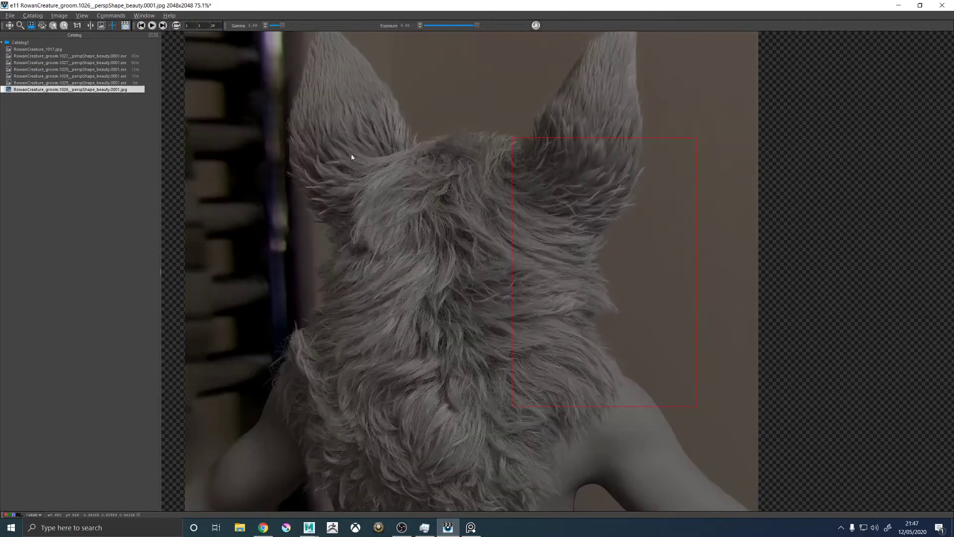
# Compare the left ear's fur across the 1026 render and both recent 1029 renders
pyautogui.scroll(3, 322, 145)
pyautogui.press('Up')
pyautogui.scroll(-3, 315, 144)
pyautogui.scroll(2, 297, 163)
pyautogui.scroll(1, 296, 164)
pyautogui.press('Up')
pyautogui.press('Down')
pyautogui.press('Down')
pyautogui.scroll(-3, 341, 114)
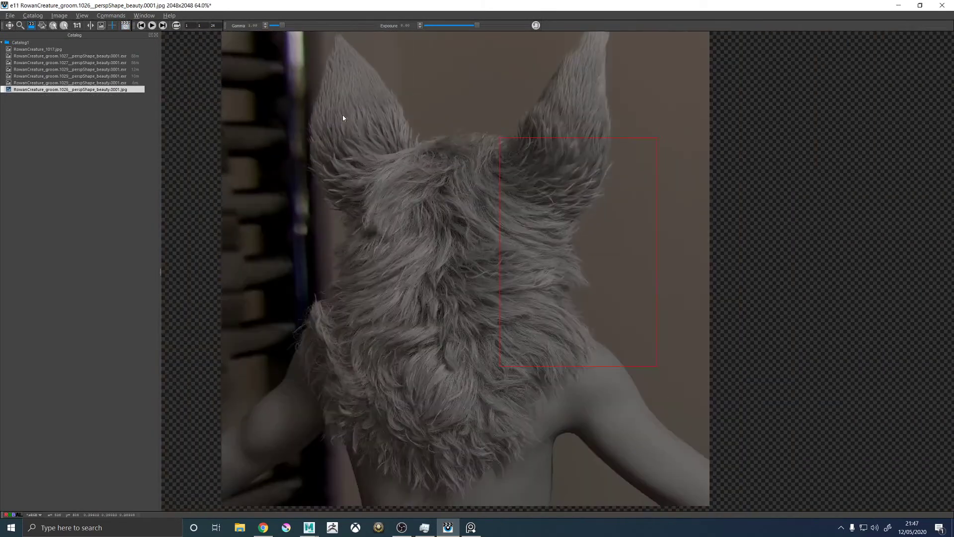
# Examine the left ear's clumps up close in the 1026 render and compare them with the newest 1029 render
pyautogui.scroll(4, 341, 118)
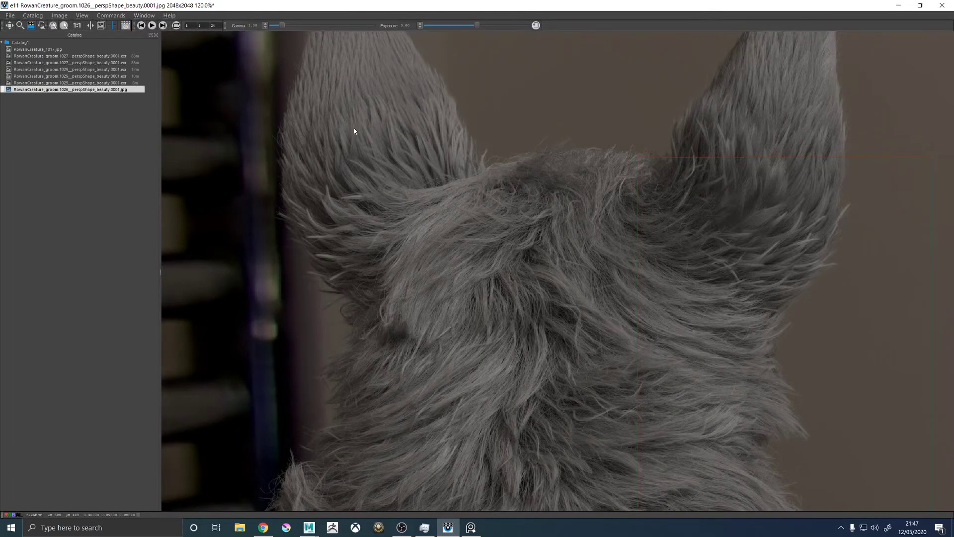
pyautogui.scroll(-2, 364, 57)
pyautogui.scroll(5, 351, 56)
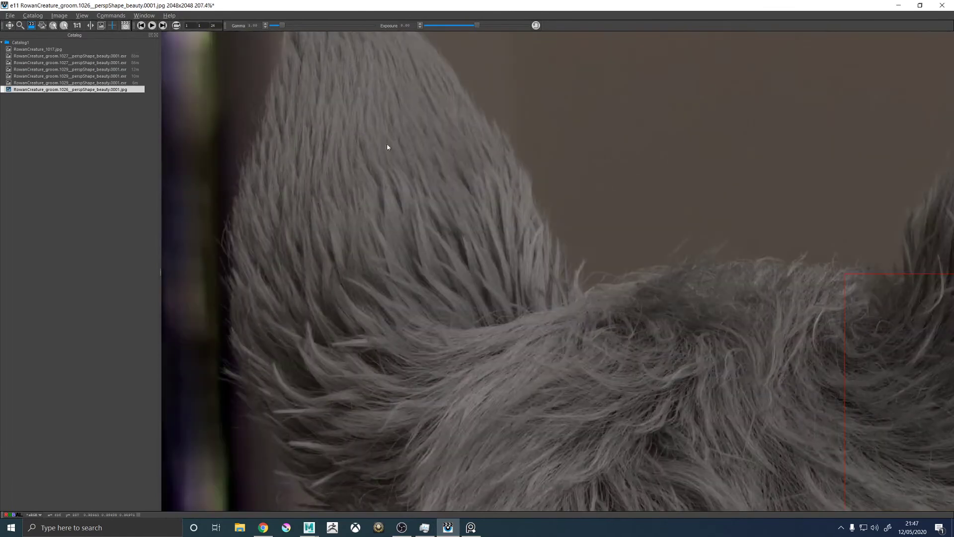
pyautogui.press('Up')
pyautogui.scroll(-2, 392, 371)
pyautogui.scroll(2, 366, 423)
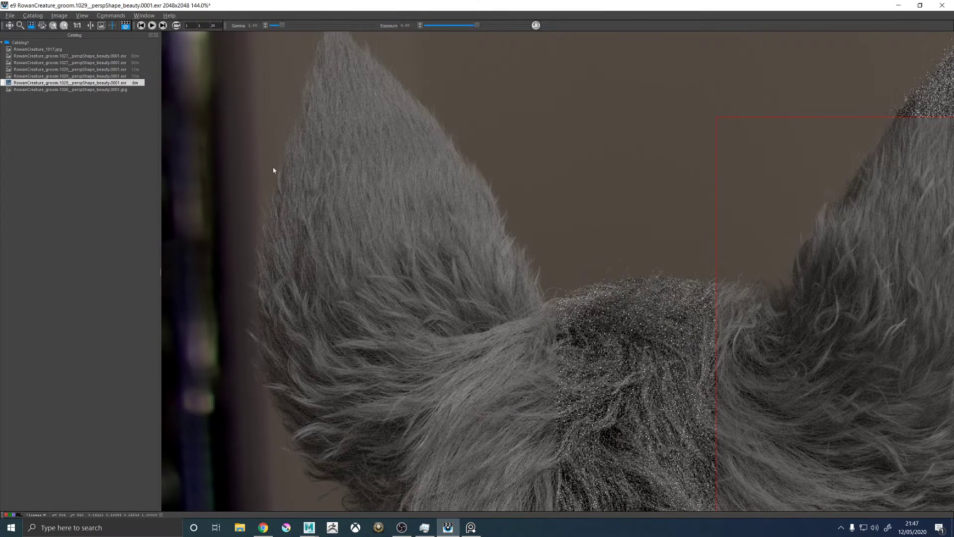
# Compare the clumps around the left ear's base in the 1029 and 1026 renders
pyautogui.scroll(-5, 396, 172)
pyautogui.scroll(6, 362, 298)
pyautogui.press('Up')
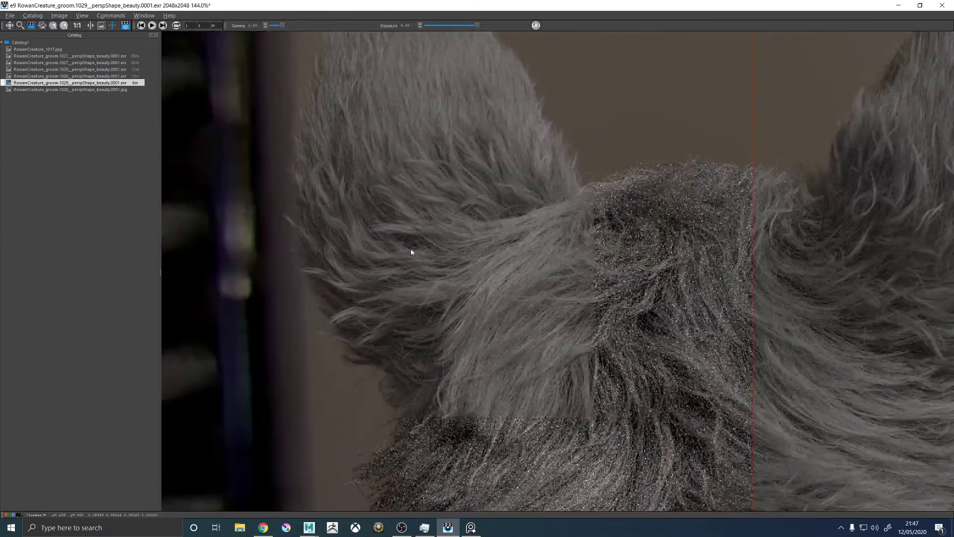
pyautogui.press('Down')
pyautogui.press('Down')
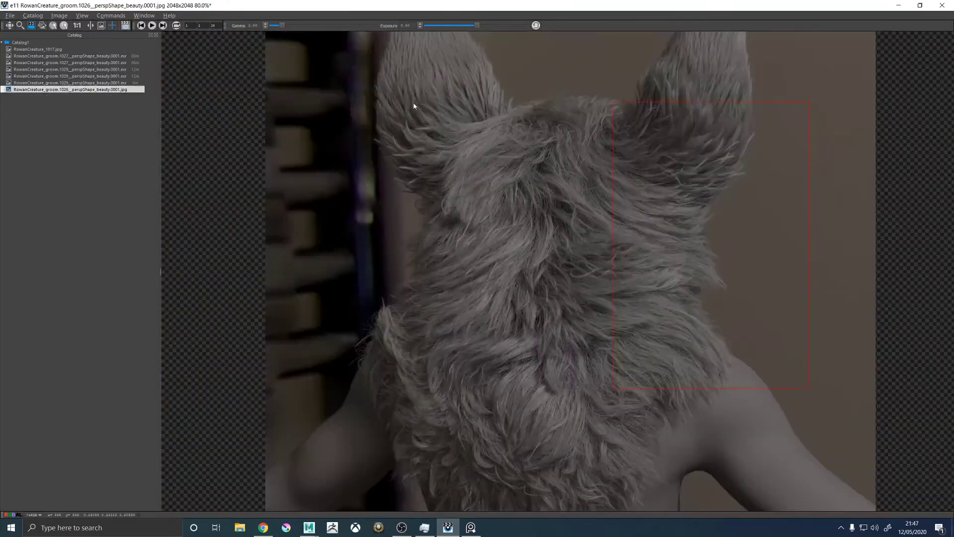
pyautogui.scroll(2, 421, 89)
pyautogui.scroll(2, 429, 101)
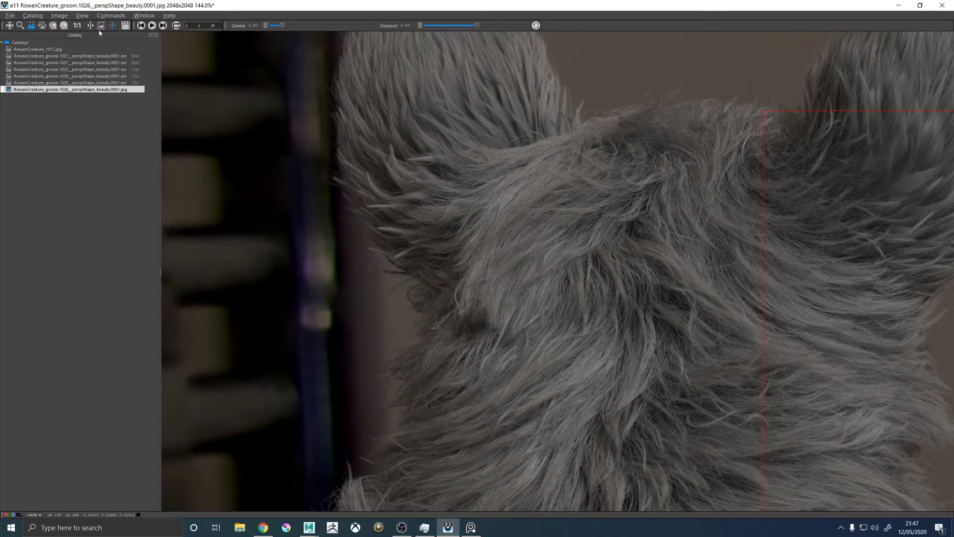
pyautogui.press('Up')
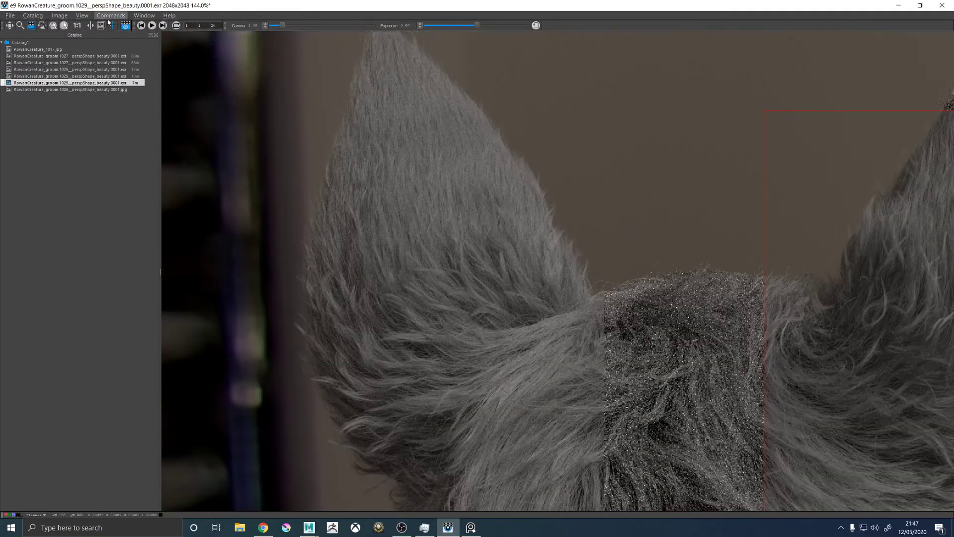
pyautogui.scroll(-2, 709, 193)
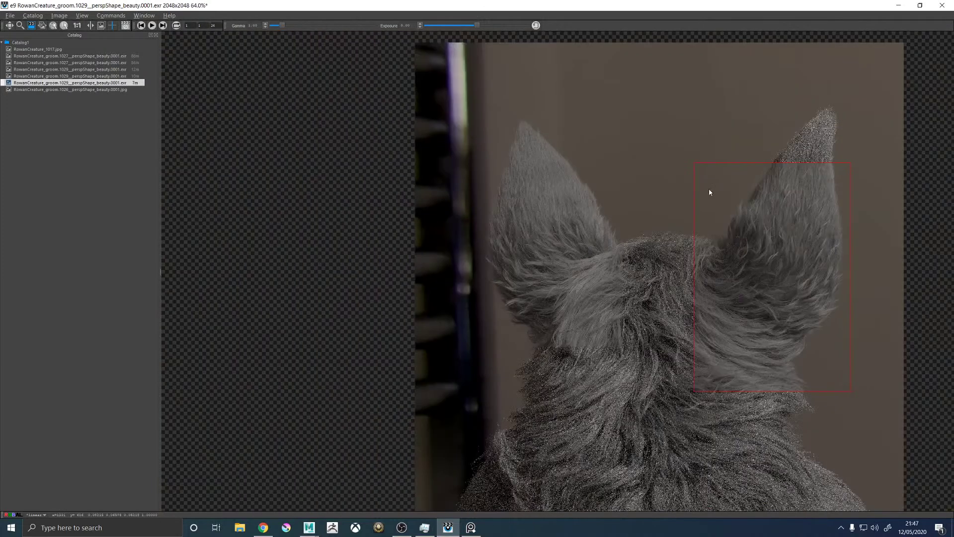
# Return to Maya and turn off the resolution gate in the perspective view
pyautogui.click(900, 8)
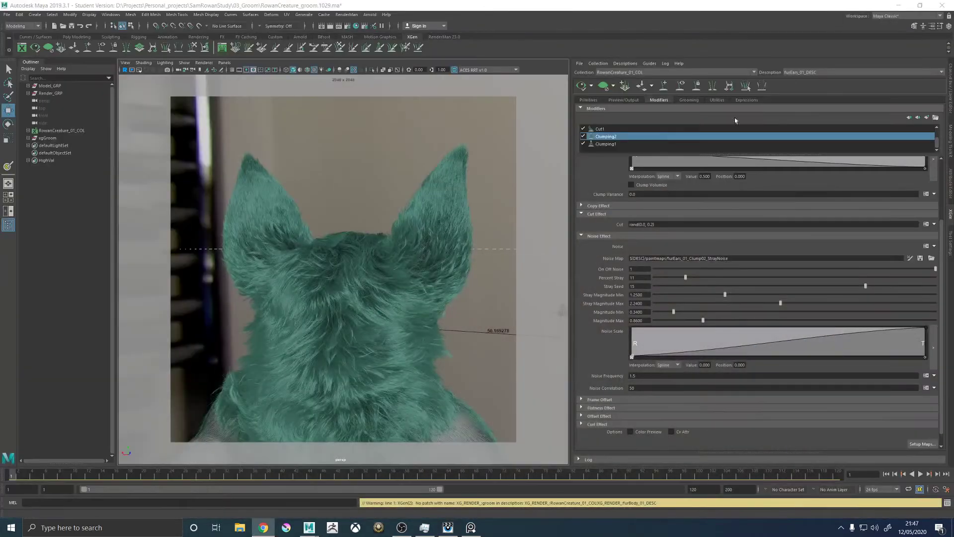
pyautogui.click(224, 62)
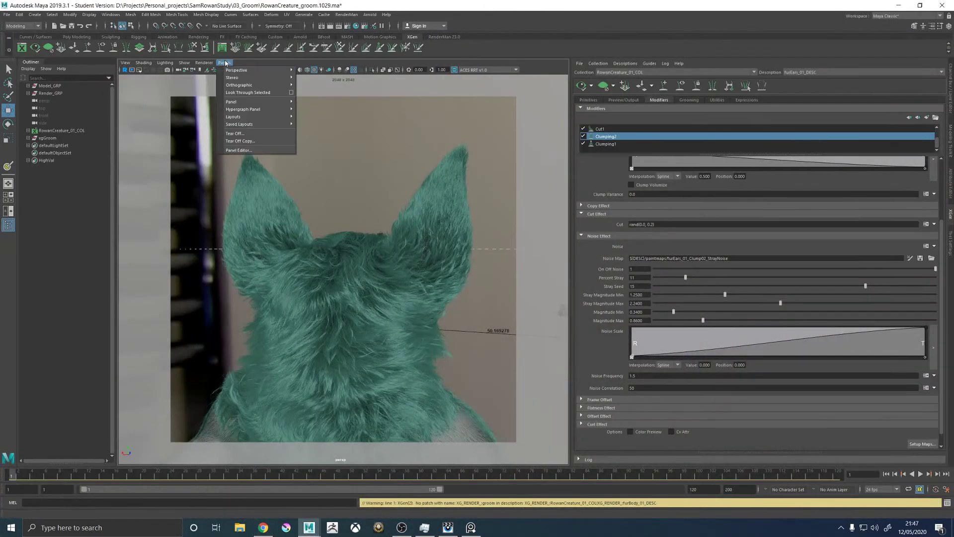
pyautogui.moveTo(269, 70)
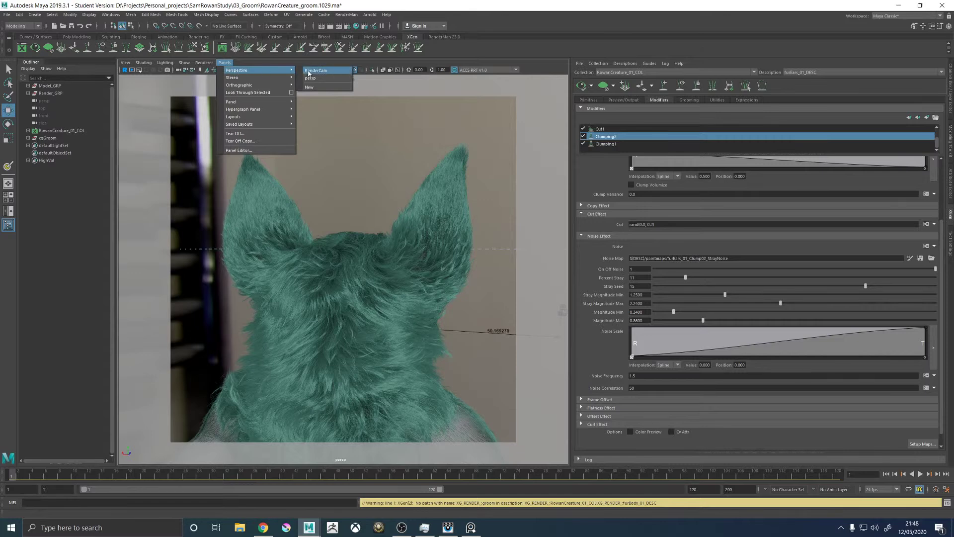
pyautogui.click(377, 154)
pyautogui.click(247, 70)
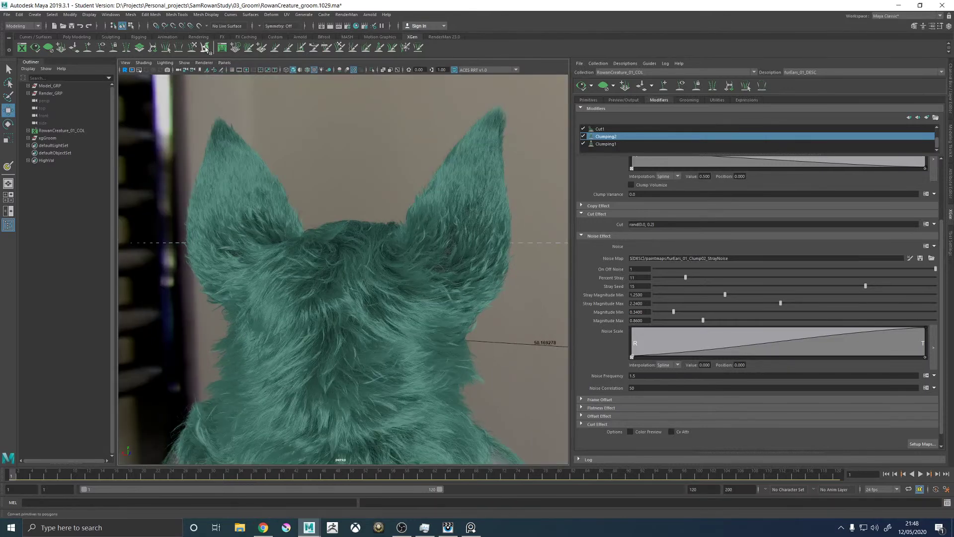
# Save the RowanCreature_groom.1029.ma scene, accepting the student version notice
pyautogui.scroll(-6, 353, 149)
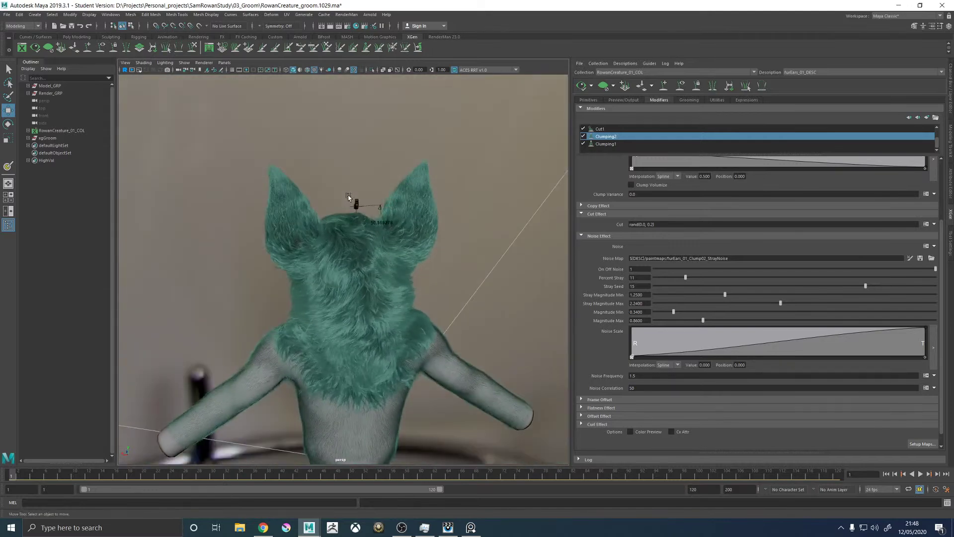
pyautogui.press('q')
pyautogui.hotkey('ctrl', 's')
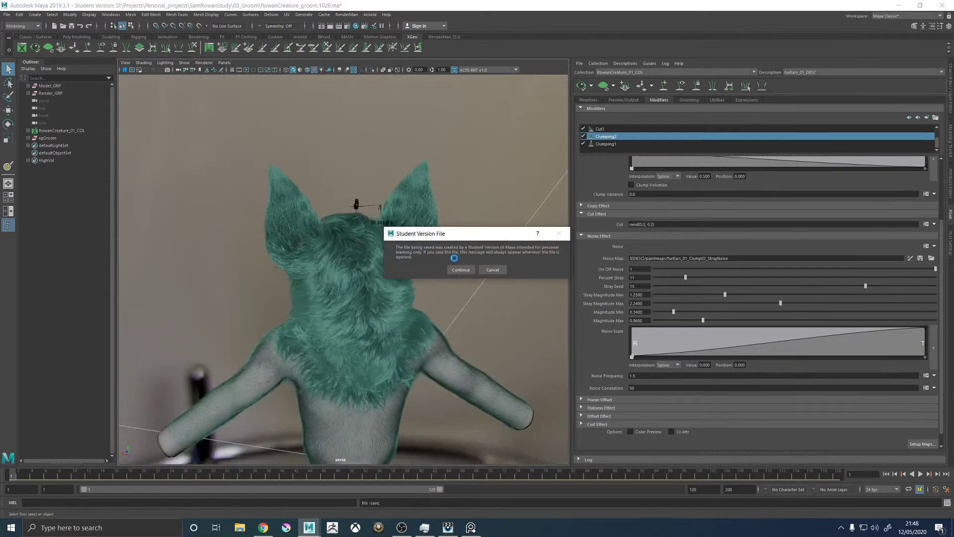
pyautogui.click(456, 269)
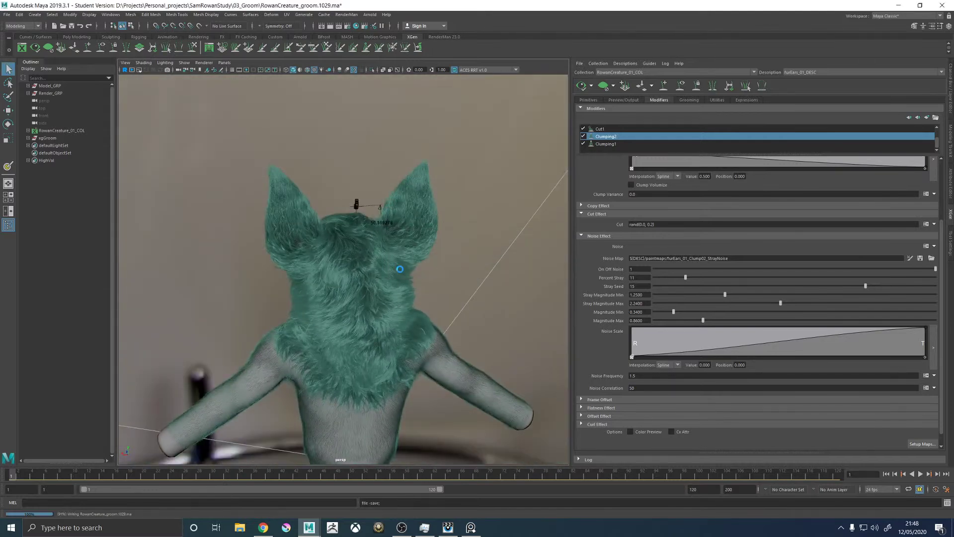
# Inspect the creature's fur in the viewport from the front and behind, covering the head, ears and neck
pyautogui.press('w')
pyautogui.keyDown('alt'); pyautogui.moveTo(223, 260); pyautogui.dragTo(415, 252); pyautogui.keyUp('alt')
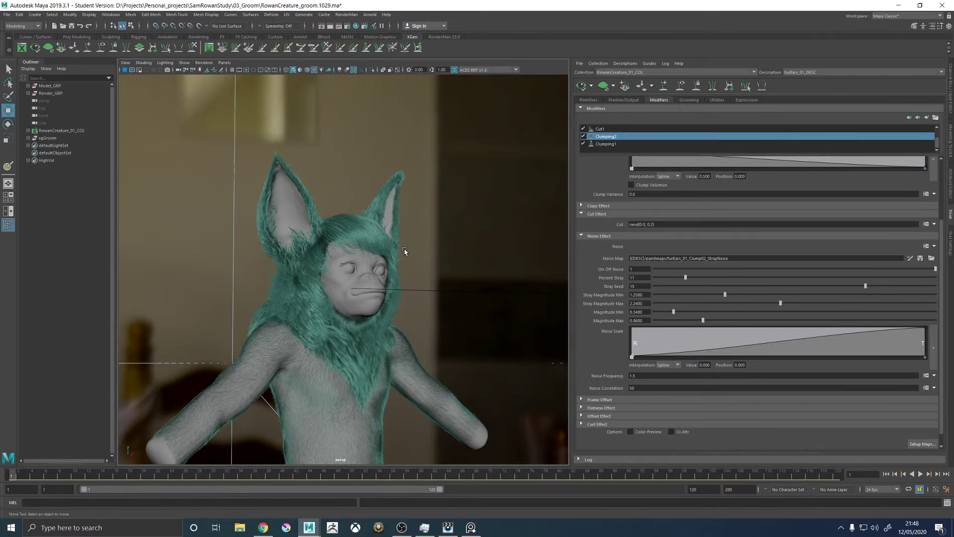
pyautogui.keyDown('alt'); pyautogui.moveTo(365, 269); pyautogui.dragTo(386, 279); pyautogui.keyUp('alt')
pyautogui.scroll(4, 386, 278)
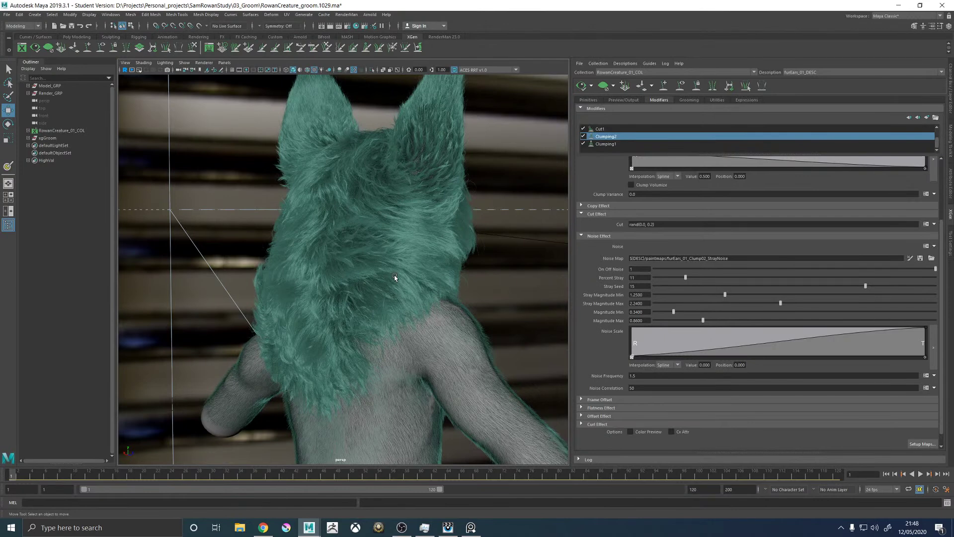
pyautogui.keyDown('alt'); pyautogui.moveTo(319, 213); pyautogui.dragTo(378, 218); pyautogui.keyUp('alt')
pyautogui.scroll(5, 392, 241)
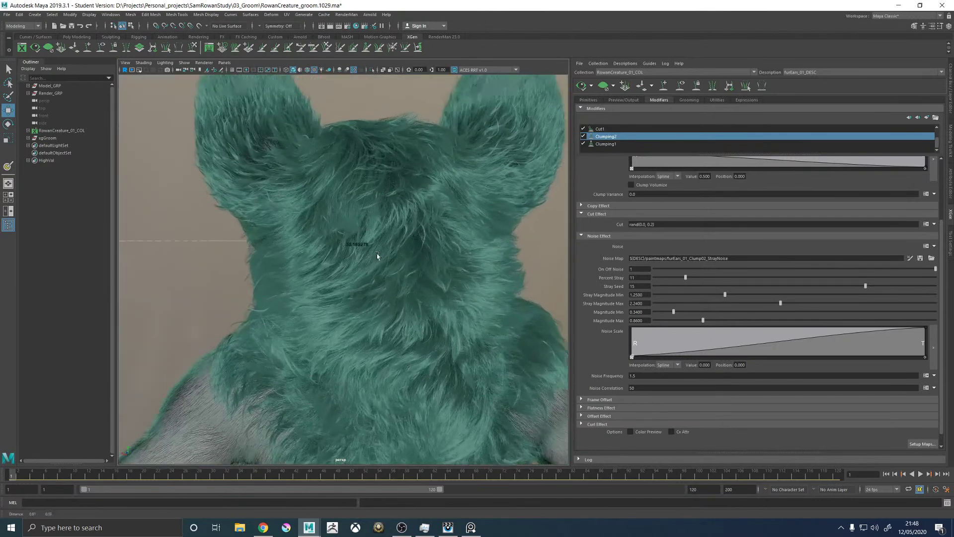
pyautogui.scroll(-5, 392, 242)
pyautogui.moveTo(379, 313)
pyautogui.keyDown('alt'); pyautogui.mouseDown()
pyautogui.moveTo(338, 310)
pyautogui.moveTo(376, 308)
pyautogui.mouseUp(); pyautogui.keyUp('alt')
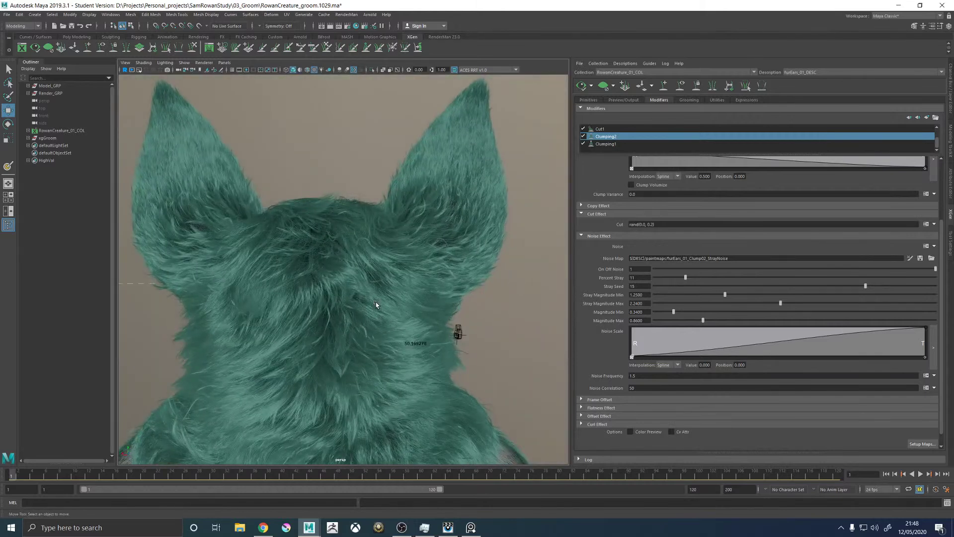
pyautogui.keyDown('alt'); pyautogui.moveTo(370, 241); pyautogui.dragTo(470, 265); pyautogui.keyUp('alt')
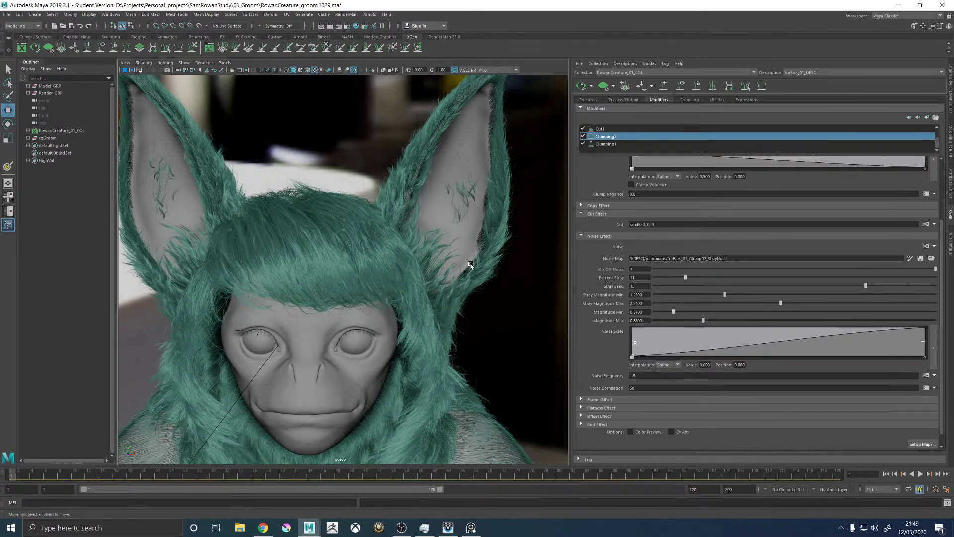
pyautogui.keyDown('alt'); pyautogui.moveTo(470, 265); pyautogui.dragTo(500, 223, button='right'); pyautogui.keyUp('alt')
# Save the groom scene again with the creature viewed from the front, accepting the student version notice
pyautogui.hotkey('ctrl', 's')
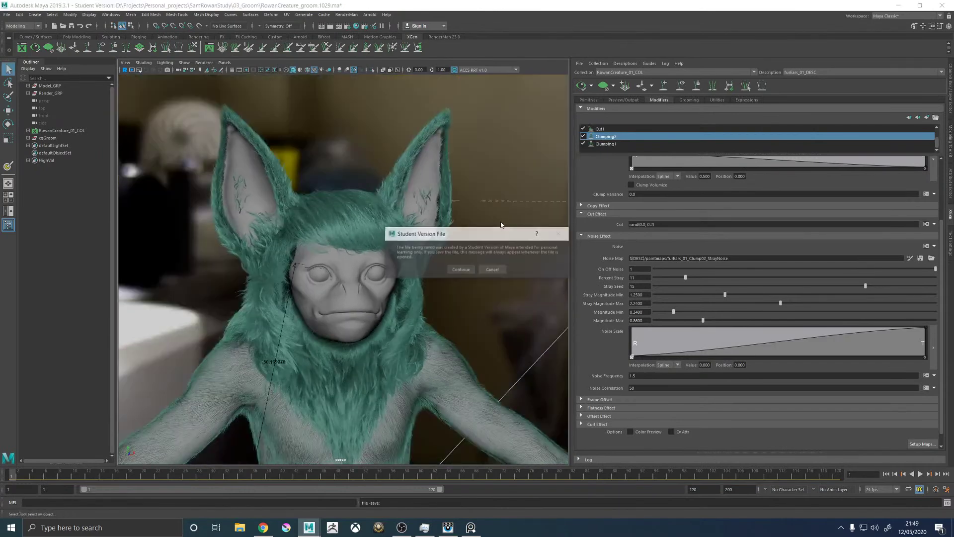
pyautogui.click(467, 267)
pyautogui.press('w')
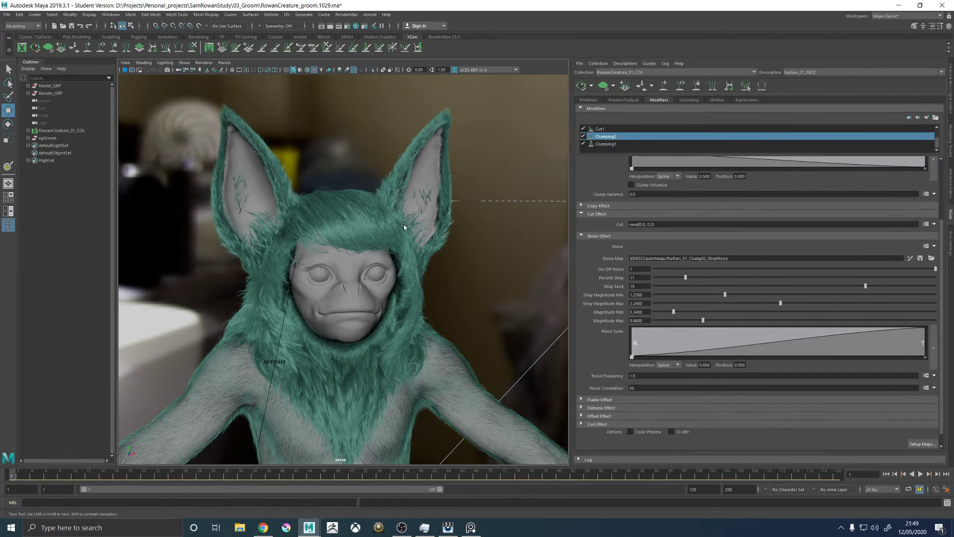
# Display the ear fur guides and clear the ear fur preview so the bare inner ear can be checked
pyautogui.scroll(5, 454, 222)
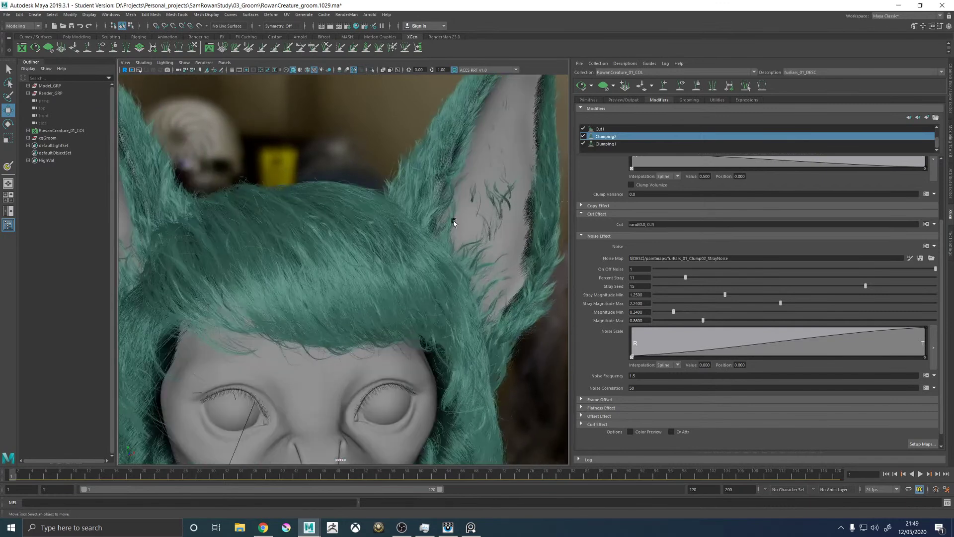
pyautogui.keyDown('alt'); pyautogui.moveTo(454, 222); pyautogui.dragTo(329, 298); pyautogui.keyUp('alt')
pyautogui.keyDown('alt'); pyautogui.moveTo(330, 298); pyautogui.dragTo(442, 353, button='right'); pyautogui.keyUp('alt')
pyautogui.keyDown('alt'); pyautogui.moveTo(442, 353); pyautogui.dragTo(306, 243); pyautogui.keyUp('alt')
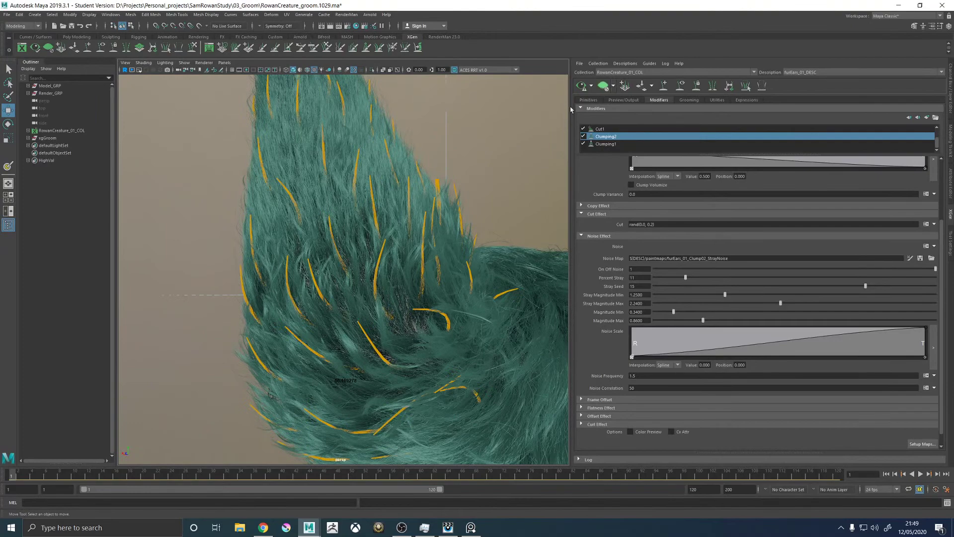
pyautogui.keyDown('alt'); pyautogui.moveTo(477, 202); pyautogui.dragTo(251, 240); pyautogui.keyUp('alt')
pyautogui.keyDown('alt'); pyautogui.moveTo(252, 240); pyautogui.dragTo(480, 248, button='right'); pyautogui.keyUp('alt')
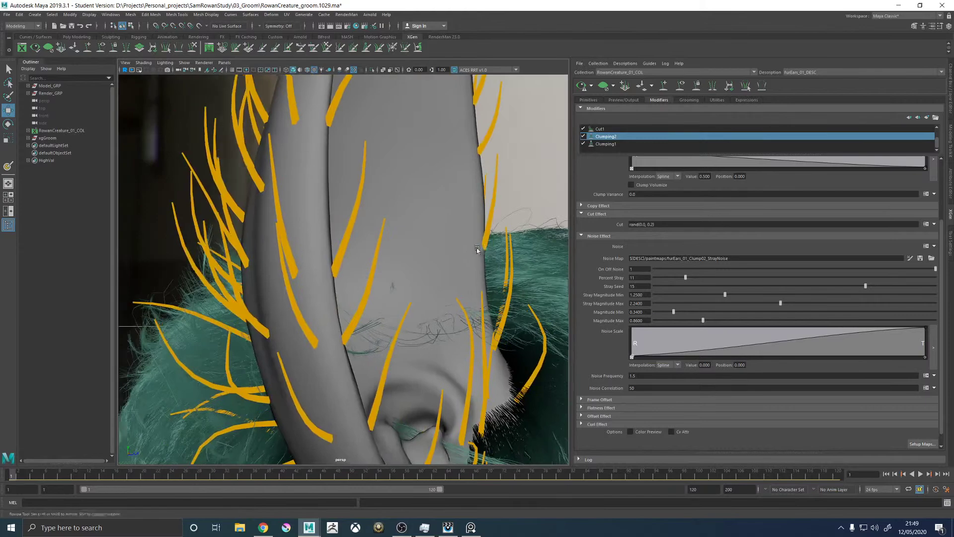
# Select a guide on the outer edge of the ear and reshape it with the Sculpt Guide tool
pyautogui.keyDown('alt'); pyautogui.moveTo(479, 249); pyautogui.dragTo(448, 252); pyautogui.keyUp('alt')
pyautogui.keyDown('alt'); pyautogui.moveTo(447, 252); pyautogui.dragTo(396, 247, button='right'); pyautogui.keyUp('alt')
pyautogui.keyDown('alt'); pyautogui.moveTo(396, 247); pyautogui.dragTo(342, 256, button='middle'); pyautogui.keyUp('alt')
pyautogui.keyDown('alt'); pyautogui.moveTo(224, 246); pyautogui.dragTo(266, 240, button='right'); pyautogui.keyUp('alt')
pyautogui.keyDown('alt'); pyautogui.moveTo(266, 240); pyautogui.dragTo(197, 195); pyautogui.keyUp('alt')
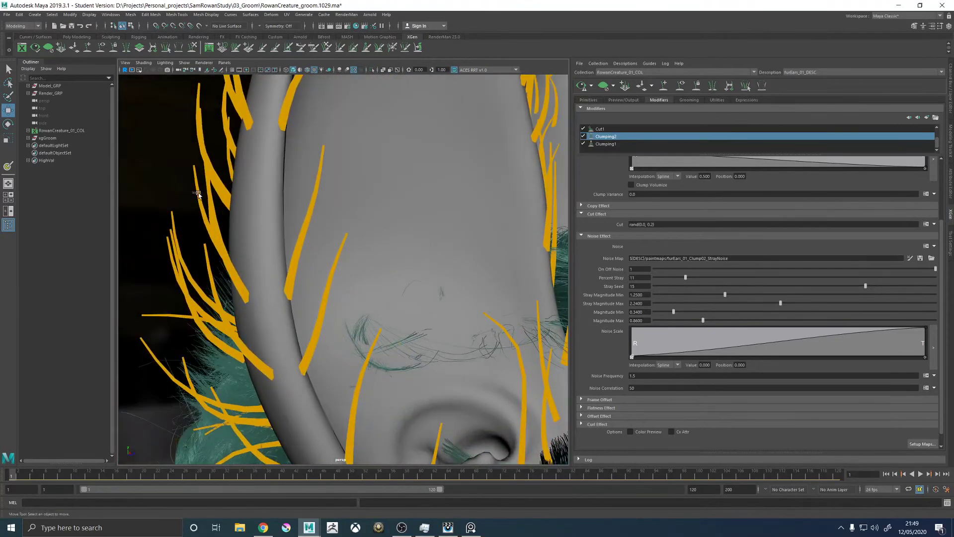
pyautogui.click(198, 194)
pyautogui.press('r')
pyautogui.moveTo(244, 283); pyautogui.dragTo(254, 281)
pyautogui.click(192, 47)
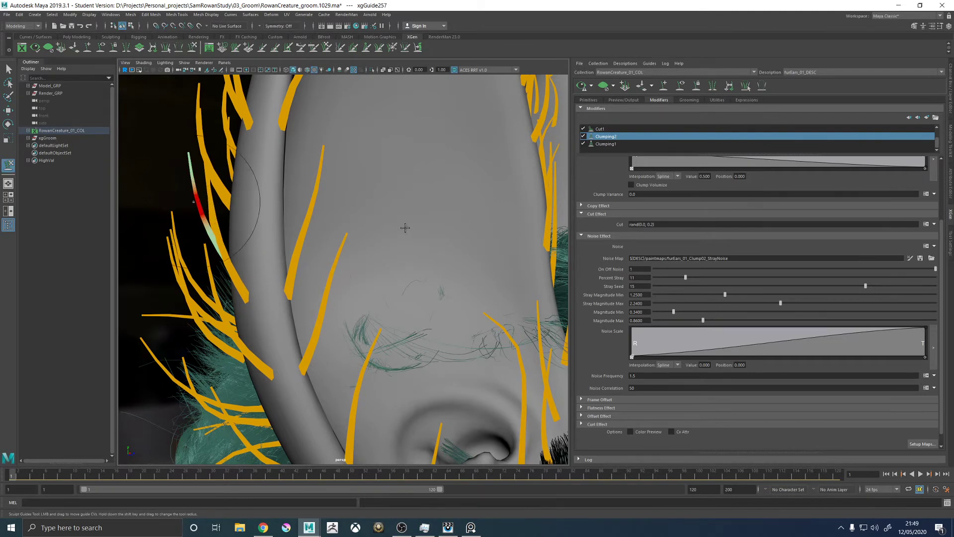
# Regenerate the ear fur preview and hide the guides, with the creature viewed from behind
pyautogui.keyDown('alt'); pyautogui.moveTo(348, 209); pyautogui.dragTo(141, 194, button='right'); pyautogui.keyUp('alt')
pyautogui.keyDown('alt'); pyautogui.moveTo(141, 194); pyautogui.dragTo(501, 170); pyautogui.keyUp('alt')
pyautogui.press('w')
pyautogui.click(582, 86)
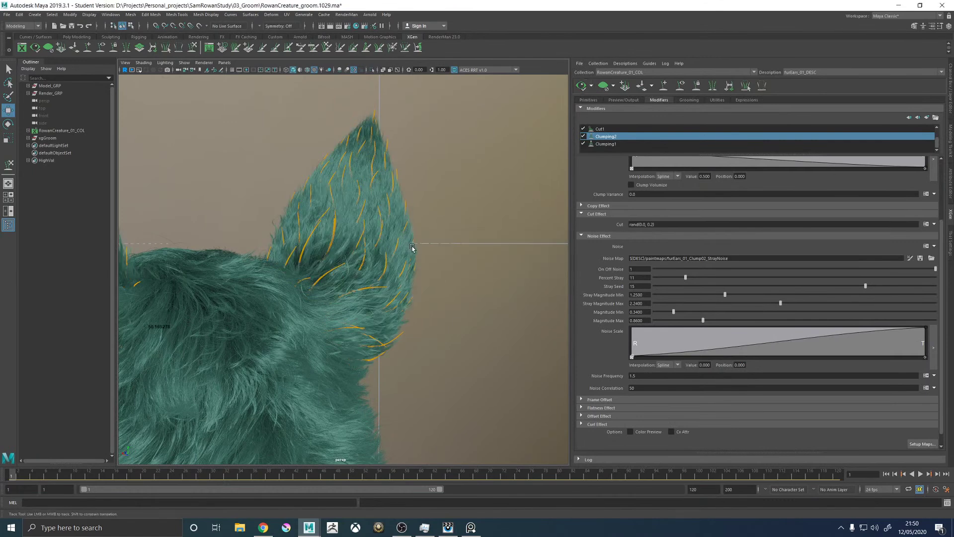
pyautogui.scroll(-6, 411, 249)
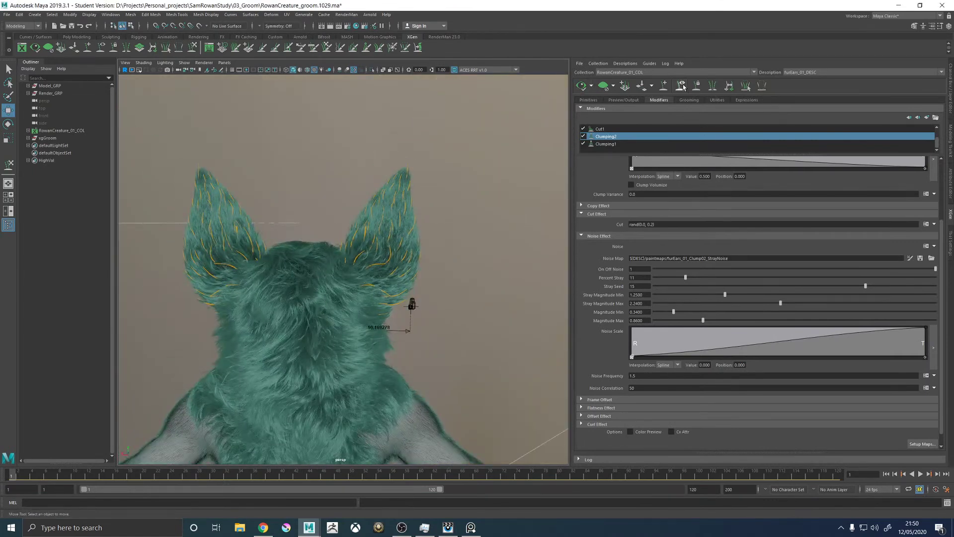
pyautogui.scroll(2, 466, 258)
# Save the RowanCreature_groom.1029.ma scene from the back view, accepting the student version notice
pyautogui.hotkey('ctrl', 's')
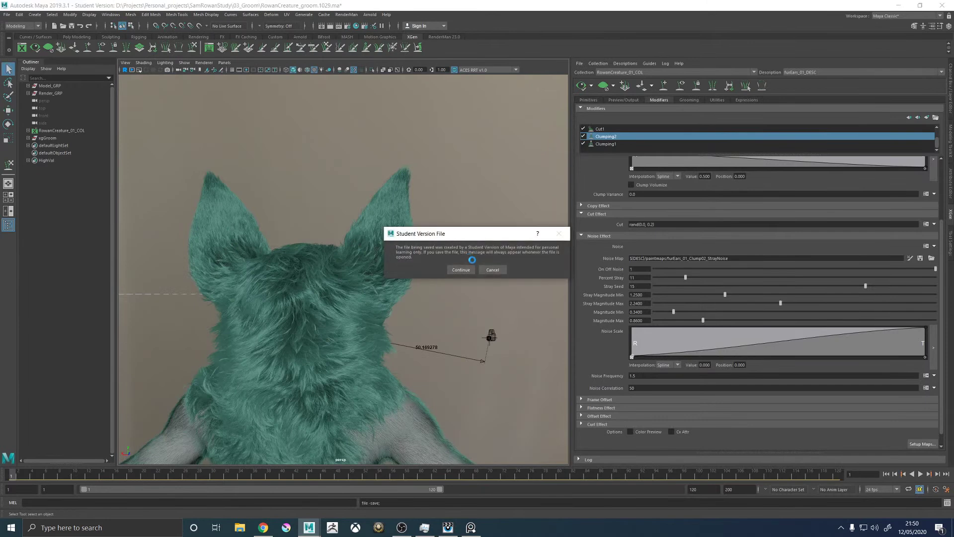
pyautogui.click(468, 271)
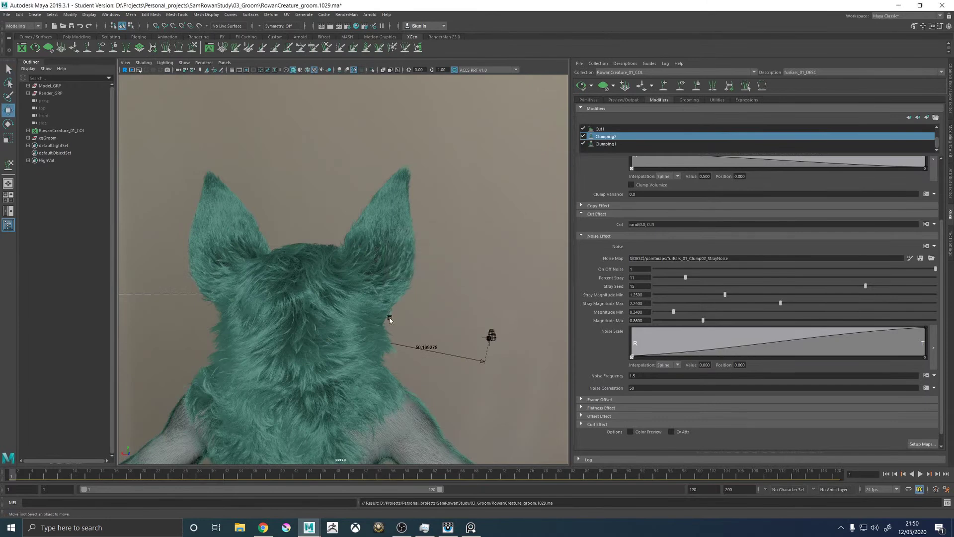
pyautogui.press('w')
# Examine the fur on the ears, head, cheeks and neck from behind, the sides and the front
pyautogui.keyDown('alt'); pyautogui.moveTo(308, 327); pyautogui.dragTo(368, 292); pyautogui.keyUp('alt')
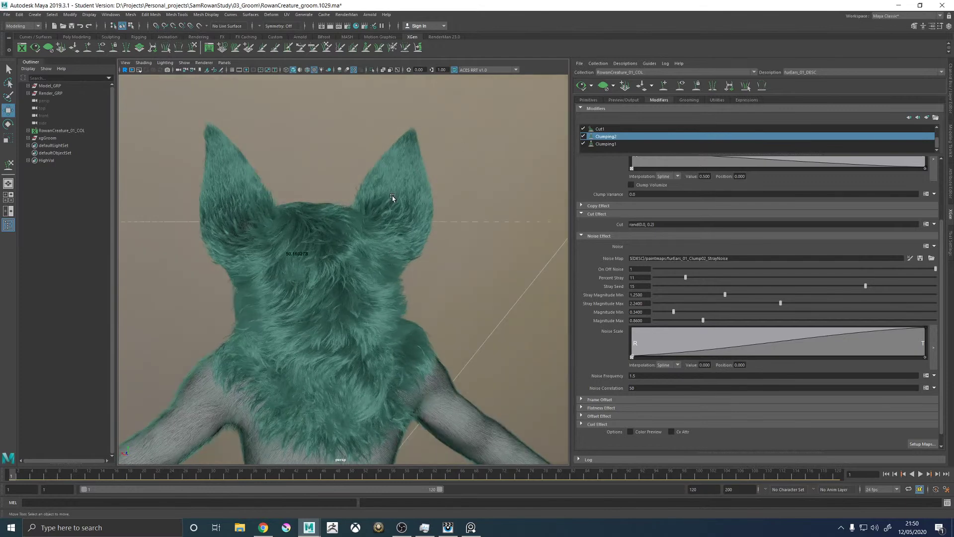
pyautogui.keyDown('alt'); pyautogui.moveTo(392, 198); pyautogui.dragTo(208, 206); pyautogui.keyUp('alt')
pyautogui.keyDown('alt'); pyautogui.moveTo(209, 207); pyautogui.dragTo(299, 192, button='right'); pyautogui.keyUp('alt')
pyautogui.keyDown('alt'); pyautogui.moveTo(395, 300); pyautogui.dragTo(350, 221); pyautogui.keyUp('alt')
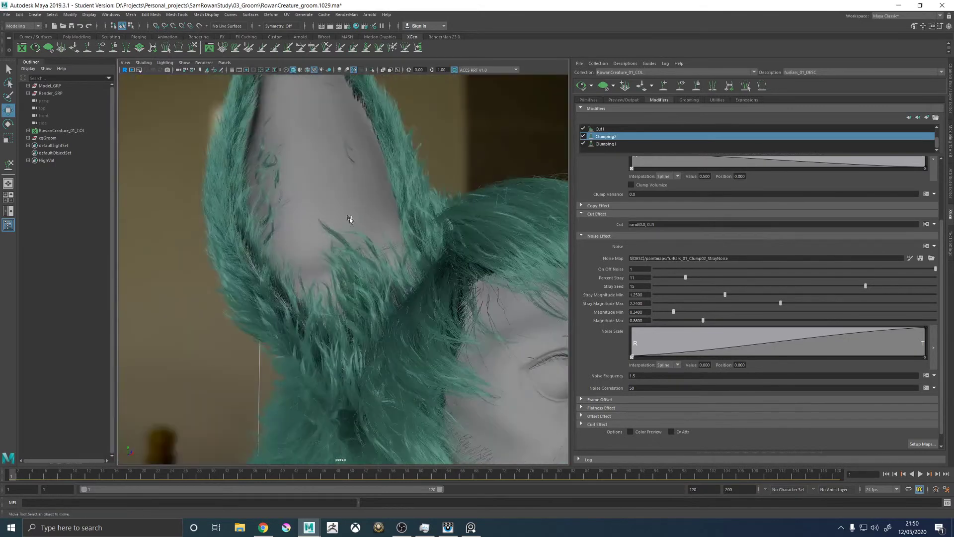
pyautogui.press('alt')
pyautogui.scroll(-5, 457, 253)
pyautogui.keyDown('alt'); pyautogui.moveTo(457, 253); pyautogui.dragTo(362, 195); pyautogui.keyUp('alt')
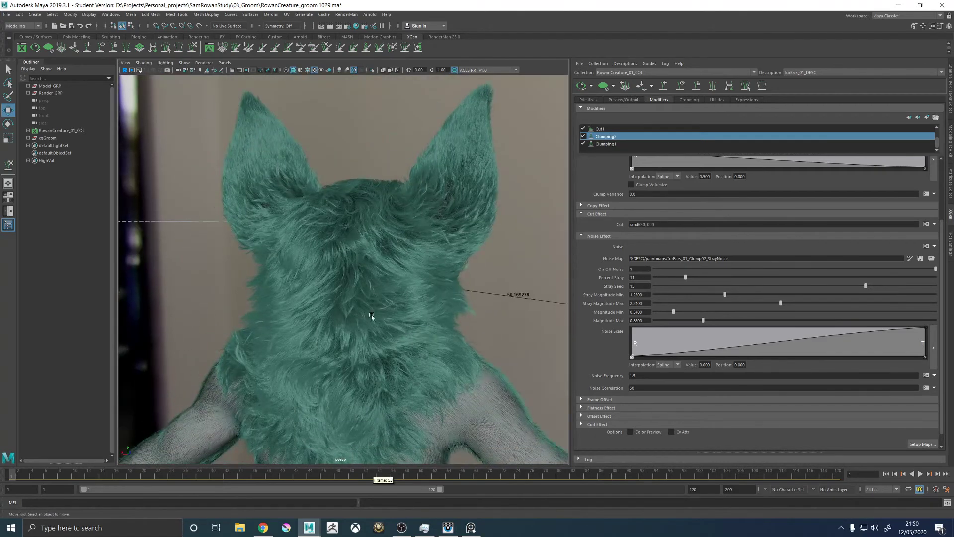
pyautogui.keyDown('alt'); pyautogui.moveTo(355, 298); pyautogui.dragTo(438, 302, button='right'); pyautogui.keyUp('alt')
pyautogui.keyDown('alt'); pyautogui.moveTo(439, 302); pyautogui.dragTo(402, 283); pyautogui.keyUp('alt')
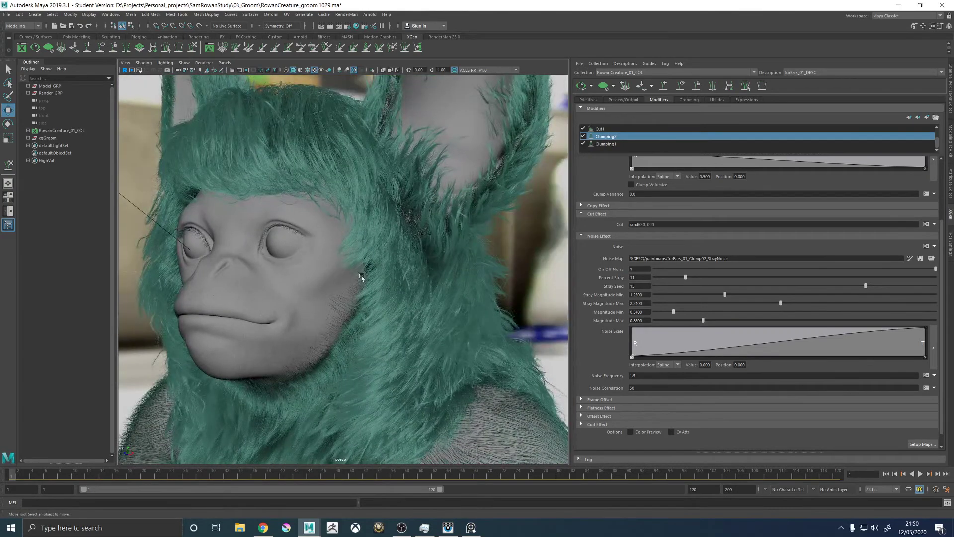
pyautogui.keyDown('alt'); pyautogui.moveTo(370, 223); pyautogui.dragTo(347, 246, button='right'); pyautogui.keyUp('alt')
pyautogui.keyDown('alt'); pyautogui.moveTo(347, 246); pyautogui.dragTo(361, 337); pyautogui.keyUp('alt')
pyautogui.keyDown('alt'); pyautogui.moveTo(362, 338); pyautogui.dragTo(449, 314, button='right'); pyautogui.keyUp('alt')
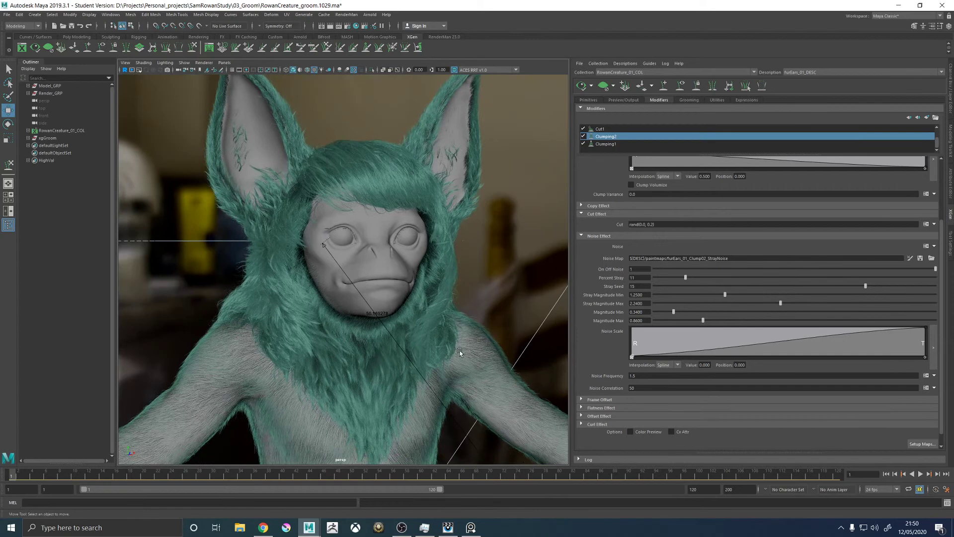
pyautogui.keyDown('alt'); pyautogui.moveTo(356, 317); pyautogui.dragTo(357, 317, button='middle'); pyautogui.keyUp('alt')
pyautogui.moveTo(356, 317)
pyautogui.keyDown('alt'); pyautogui.mouseDown()
pyautogui.moveTo(402, 324)
pyautogui.moveTo(347, 288)
pyautogui.moveTo(363, 291)
pyautogui.moveTo(351, 302)
pyautogui.mouseUp(); pyautogui.keyUp('alt')
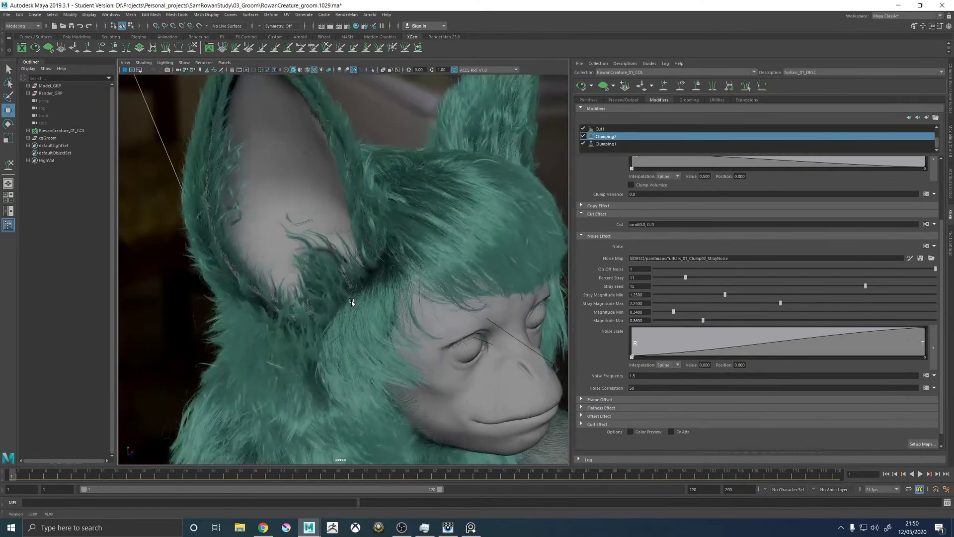
pyautogui.keyDown('alt'); pyautogui.moveTo(423, 145); pyautogui.dragTo(286, 131); pyautogui.keyUp('alt')
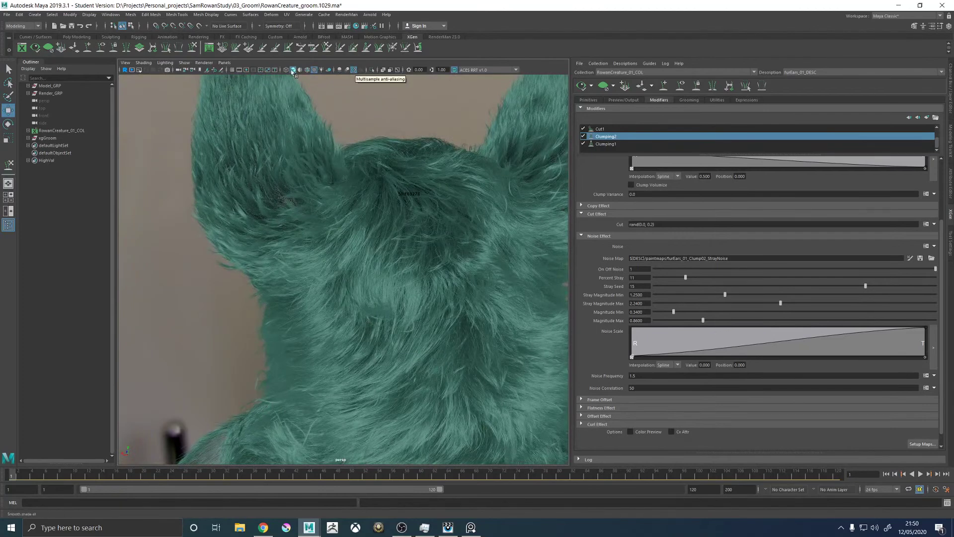
# Look through the Hardware Renderer 2.0 settings, including the anti-aliasing section, and close them
pyautogui.click(203, 62)
pyautogui.click(249, 76)
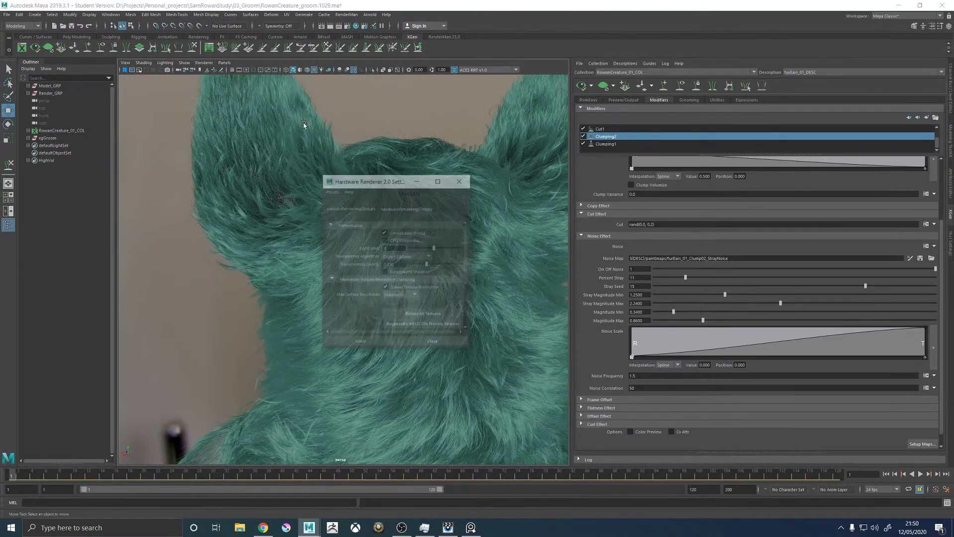
pyautogui.scroll(-5, 373, 288)
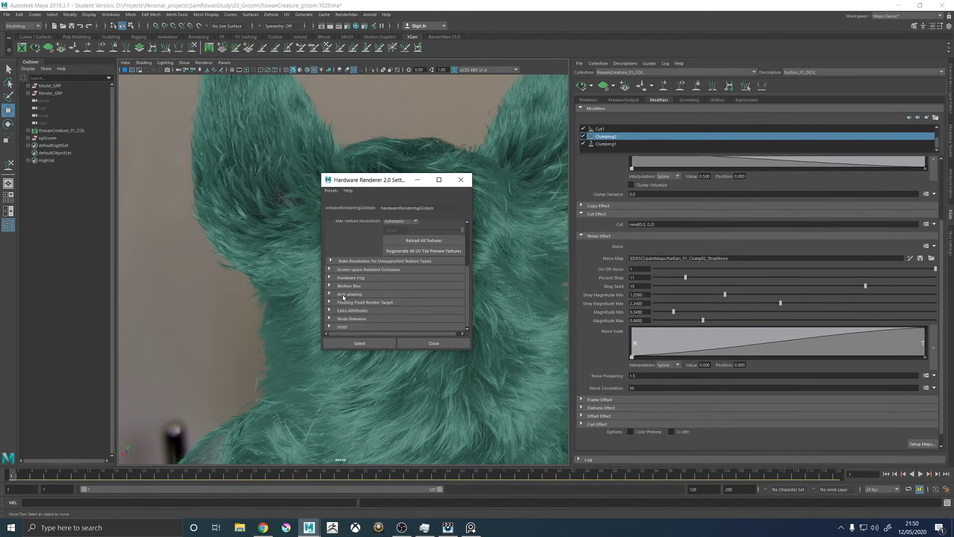
pyautogui.click(461, 180)
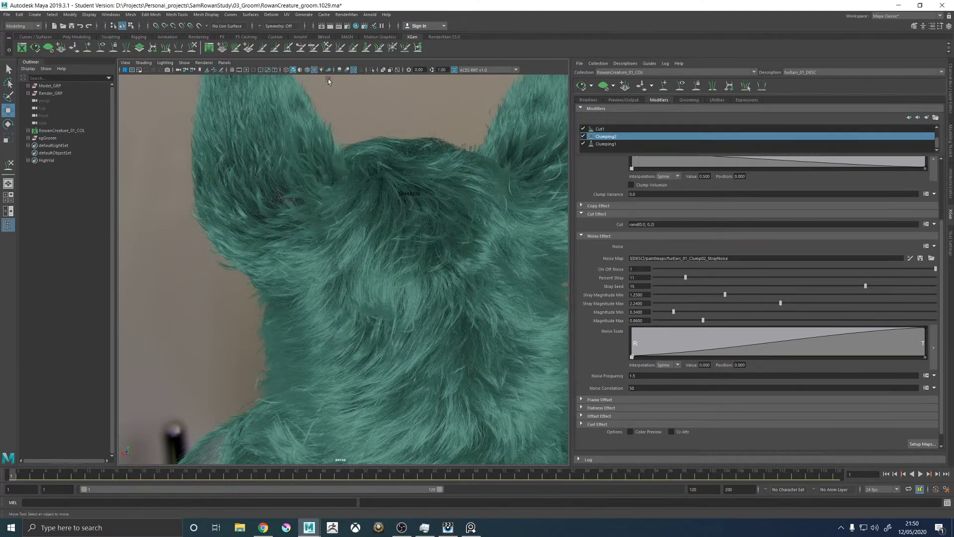
# Compare the viewport fur shading with screen-space ambient occlusion on and off, leaving it off
pyautogui.click(340, 69)
pyautogui.keyDown('alt'); pyautogui.moveTo(379, 245); pyautogui.dragTo(454, 252); pyautogui.keyUp('alt')
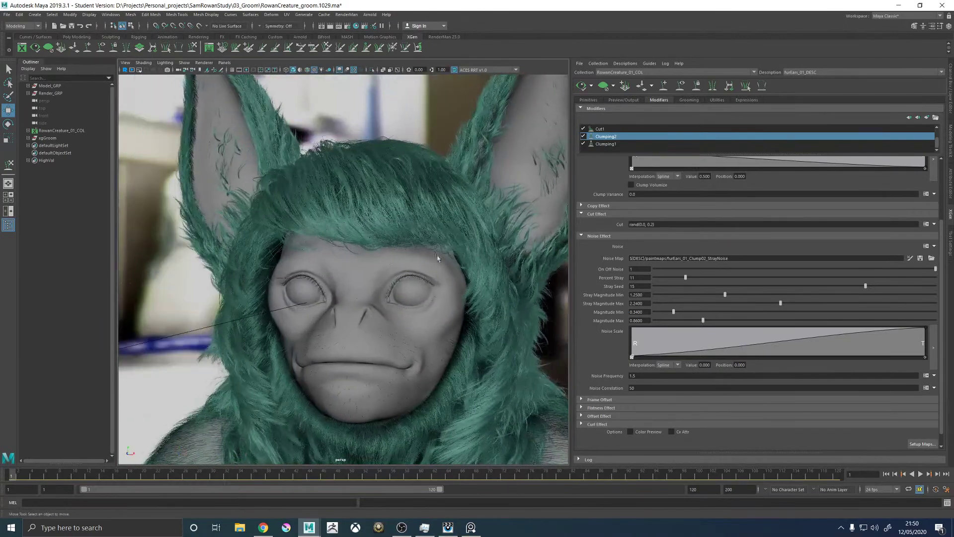
pyautogui.click(340, 69)
pyautogui.click(340, 70)
pyautogui.click(340, 69)
pyautogui.click(340, 70)
pyautogui.keyDown('alt'); pyautogui.moveTo(340, 201); pyautogui.dragTo(428, 195); pyautogui.keyUp('alt')
pyautogui.keyDown('alt'); pyautogui.moveTo(428, 195); pyautogui.dragTo(333, 193, button='right'); pyautogui.keyUp('alt')
pyautogui.keyDown('alt'); pyautogui.moveTo(333, 194); pyautogui.dragTo(362, 208); pyautogui.keyUp('alt')
pyautogui.click(339, 69)
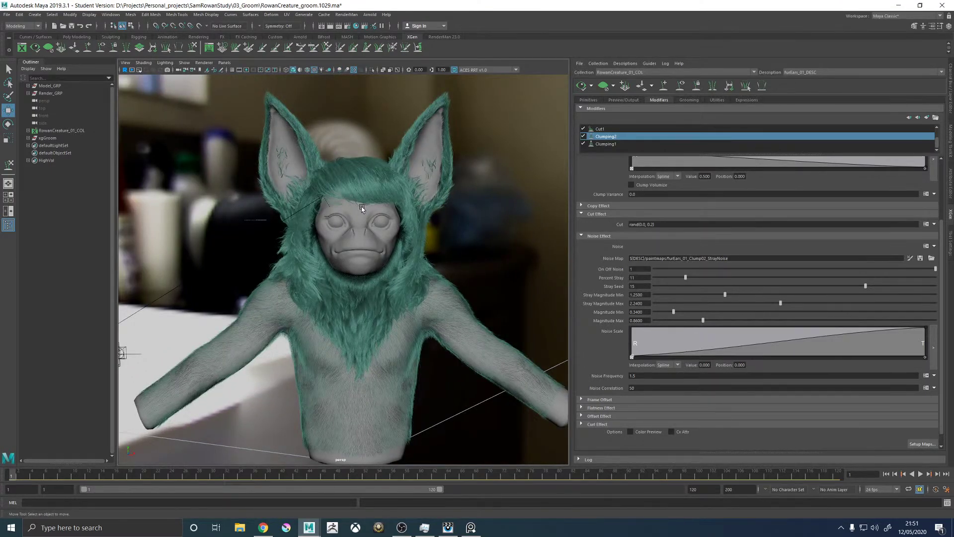
# Save the groom scene with the whole upper body viewed from the front, accepting the student version notice
pyautogui.press('q')
pyautogui.keyDown('alt'); pyautogui.moveTo(364, 207); pyautogui.dragTo(374, 204); pyautogui.keyUp('alt')
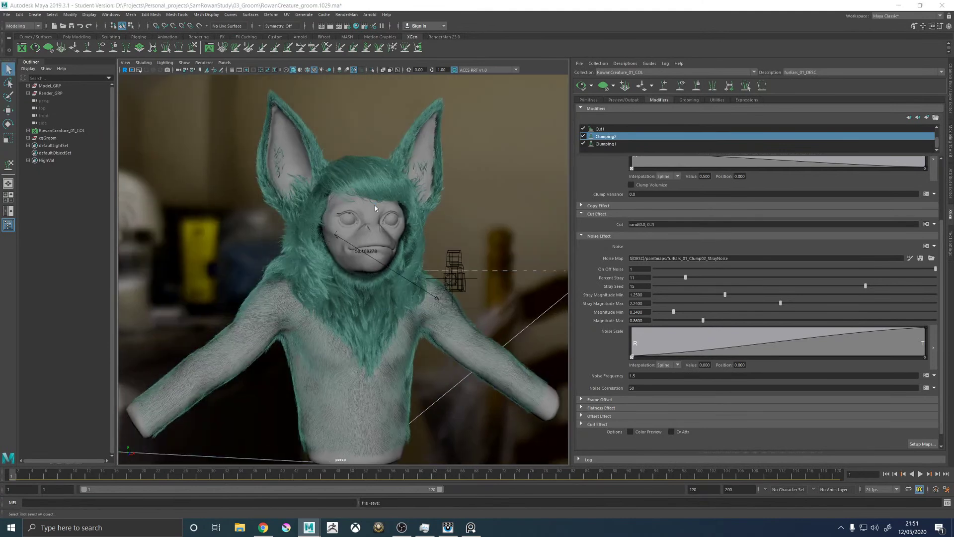
pyautogui.hotkey('ctrl', 's')
pyautogui.click(465, 270)
pyautogui.press('w')
# Examine the fur around the ears, fringe, cheeks and neck close up, from above and from the front
pyautogui.keyDown('alt'); pyautogui.moveTo(500, 242); pyautogui.dragTo(365, 291); pyautogui.keyUp('alt')
pyautogui.scroll(3, 426, 224)
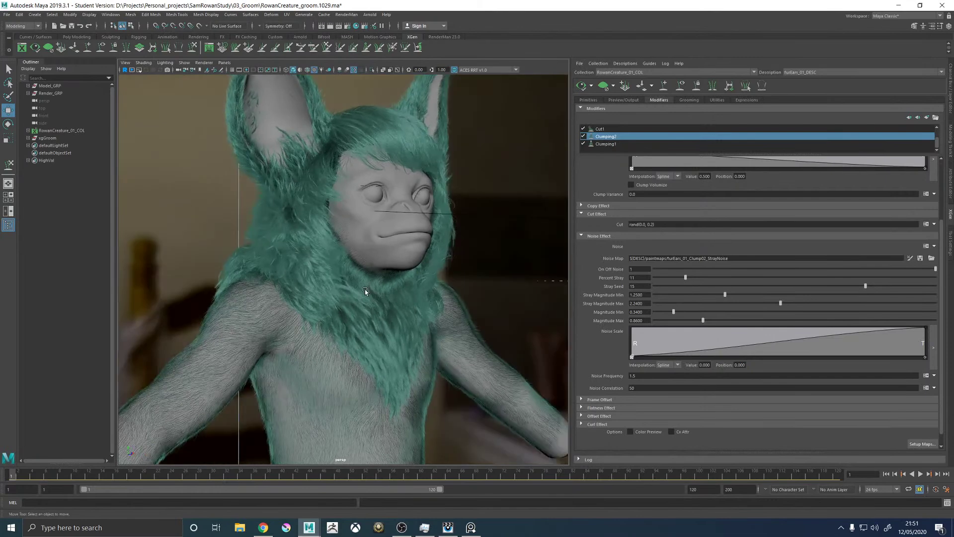
pyautogui.keyDown('alt'); pyautogui.moveTo(337, 285); pyautogui.dragTo(349, 311, button='right'); pyautogui.keyUp('alt')
pyautogui.keyDown('alt'); pyautogui.moveTo(348, 311); pyautogui.dragTo(367, 332); pyautogui.keyUp('alt')
pyautogui.keyDown('alt'); pyautogui.moveTo(396, 256); pyautogui.dragTo(267, 259); pyautogui.keyUp('alt')
pyautogui.keyDown('alt'); pyautogui.moveTo(387, 304); pyautogui.dragTo(326, 306); pyautogui.keyUp('alt')
pyautogui.keyDown('alt'); pyautogui.moveTo(326, 306); pyautogui.dragTo(392, 182, button='right'); pyautogui.keyUp('alt')
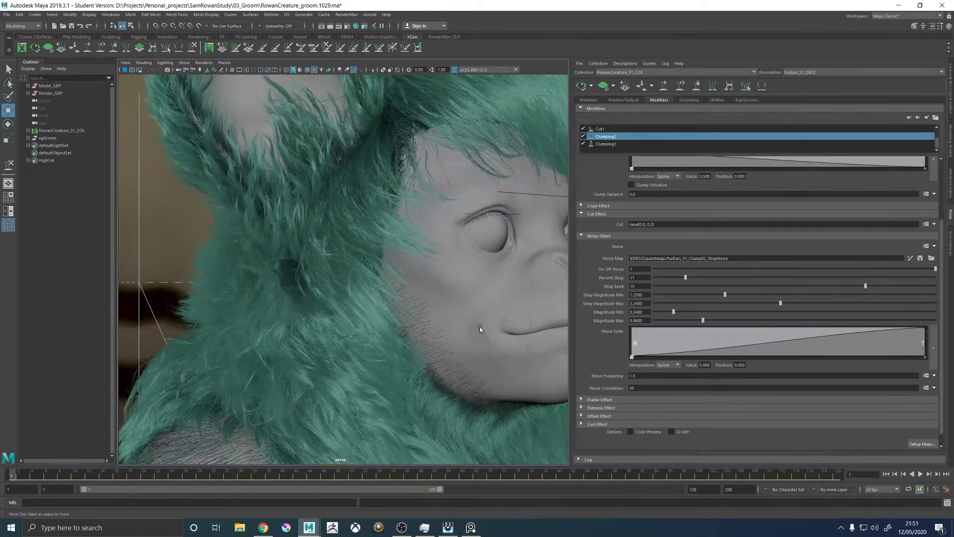
pyautogui.keyDown('alt'); pyautogui.moveTo(456, 349); pyautogui.dragTo(462, 273, button='right'); pyautogui.keyUp('alt')
pyautogui.keyDown('alt'); pyautogui.moveTo(432, 321); pyautogui.dragTo(365, 305); pyautogui.keyUp('alt')
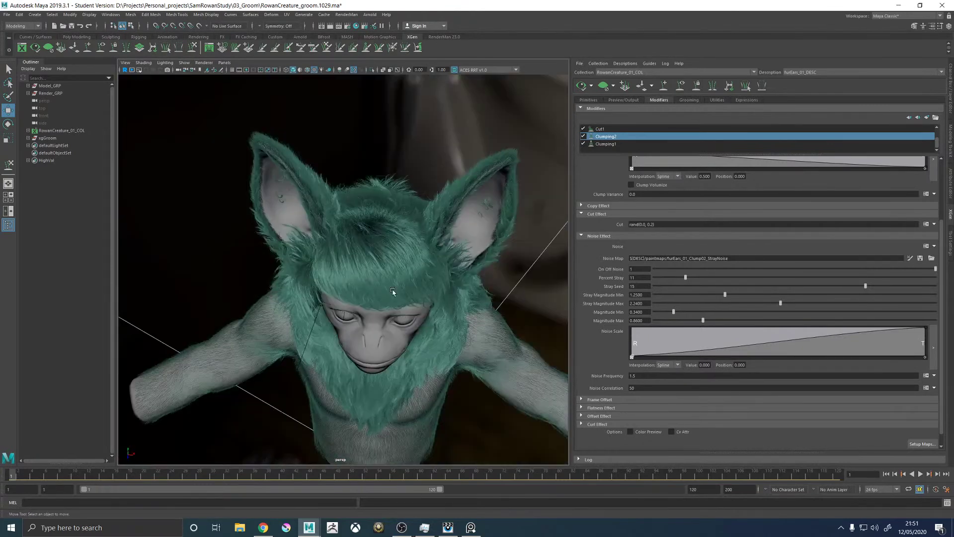
pyautogui.keyDown('alt'); pyautogui.moveTo(383, 351); pyautogui.dragTo(394, 318); pyautogui.keyUp('alt')
pyautogui.keyDown('alt'); pyautogui.moveTo(394, 318); pyautogui.dragTo(371, 358, button='right'); pyautogui.keyUp('alt')
pyautogui.keyDown('alt'); pyautogui.moveTo(372, 358); pyautogui.dragTo(300, 191); pyautogui.keyUp('alt')
pyautogui.keyDown('alt'); pyautogui.moveTo(300, 190); pyautogui.dragTo(340, 276, button='right'); pyautogui.keyUp('alt')
pyautogui.keyDown('alt'); pyautogui.moveTo(332, 259); pyautogui.dragTo(330, 251); pyautogui.keyUp('alt')
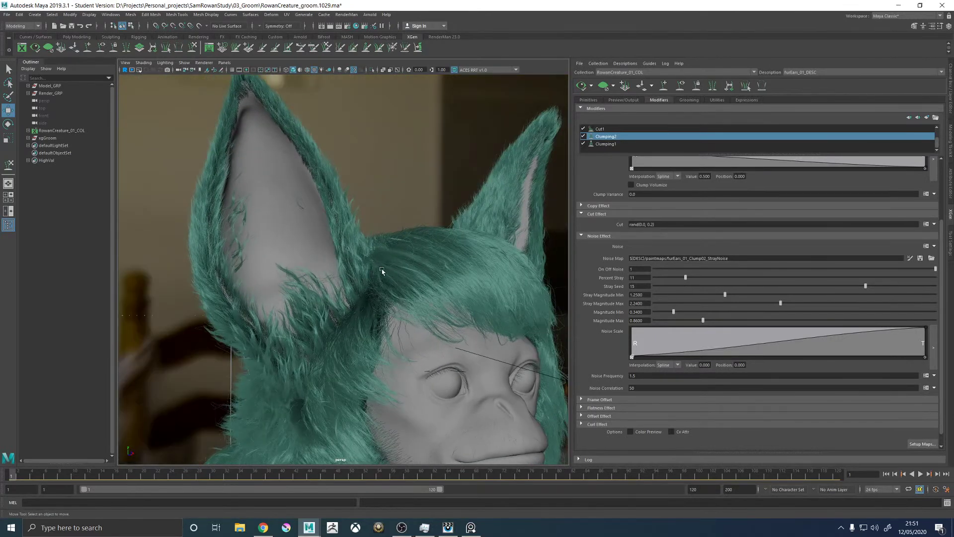
pyautogui.scroll(-6, 386, 271)
pyautogui.keyDown('alt'); pyautogui.moveTo(404, 281); pyautogui.dragTo(383, 255); pyautogui.keyUp('alt')
# Save the groom scene from the front view, accepting the student version notice, and switch to Chrome
pyautogui.press('q')
pyautogui.hotkey('ctrl', 's')
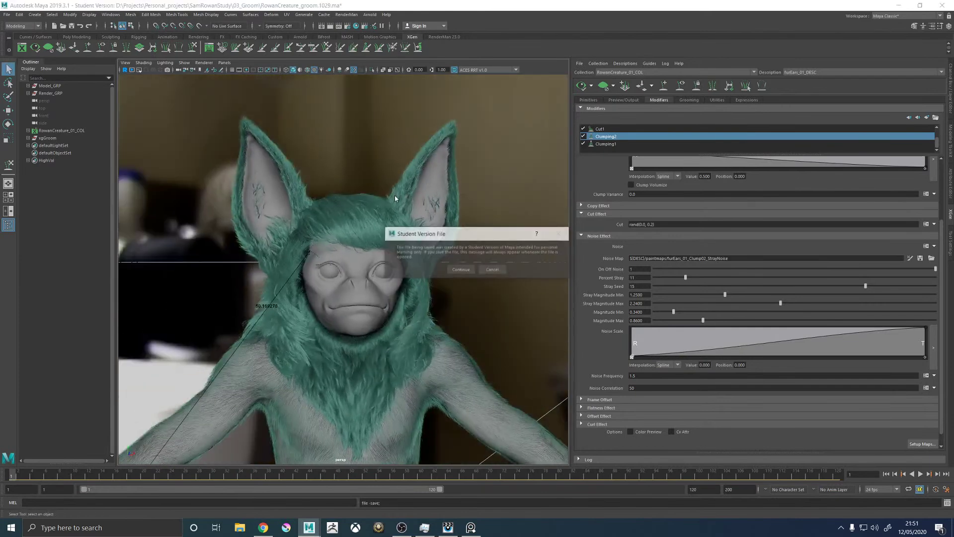
pyautogui.click(465, 270)
pyautogui.press('w')
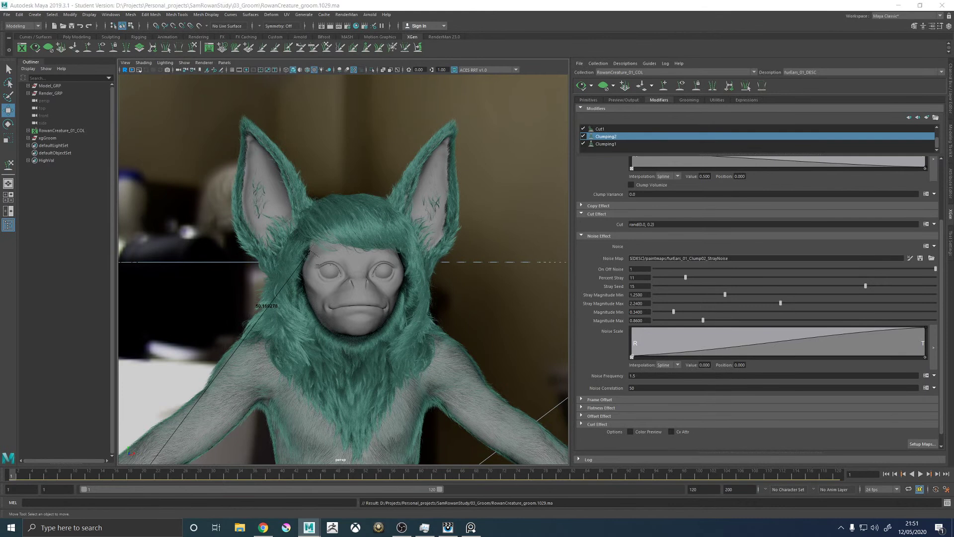
pyautogui.click(262, 527)
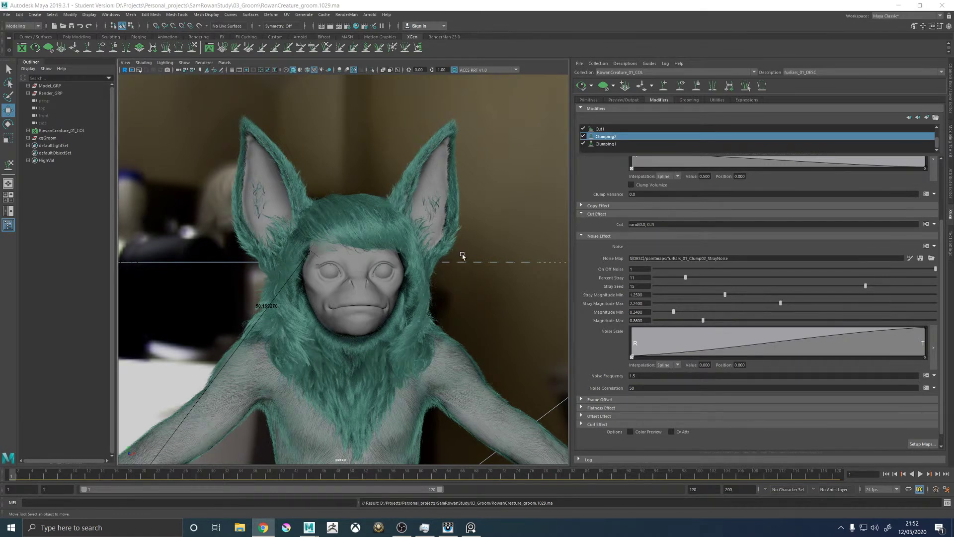
# Return to Maya and save the groom scene again from a three-quarter view, accepting the student version notice
pyautogui.keyDown('alt'); pyautogui.moveTo(453, 243); pyautogui.dragTo(413, 276); pyautogui.keyUp('alt')
pyautogui.press('q')
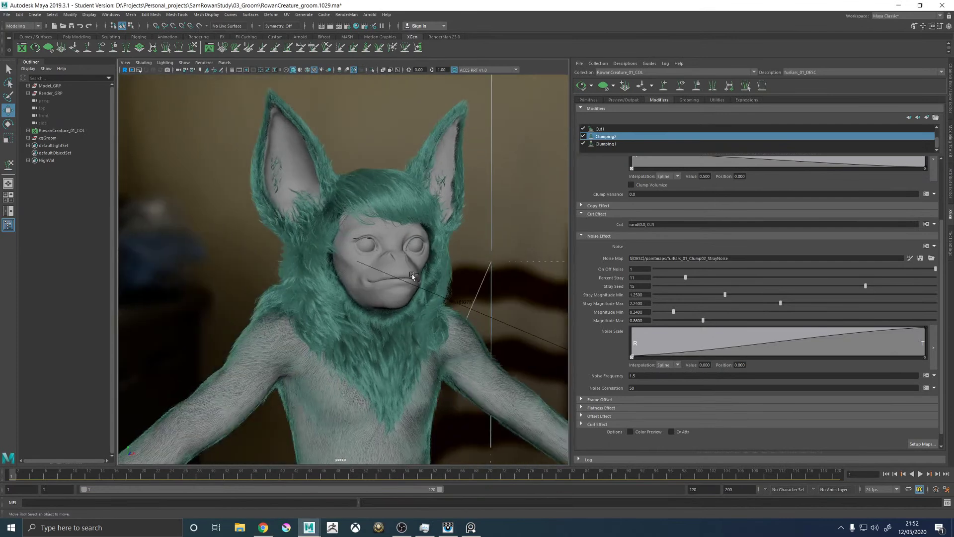
pyautogui.hotkey('ctrl', 's')
pyautogui.click(466, 268)
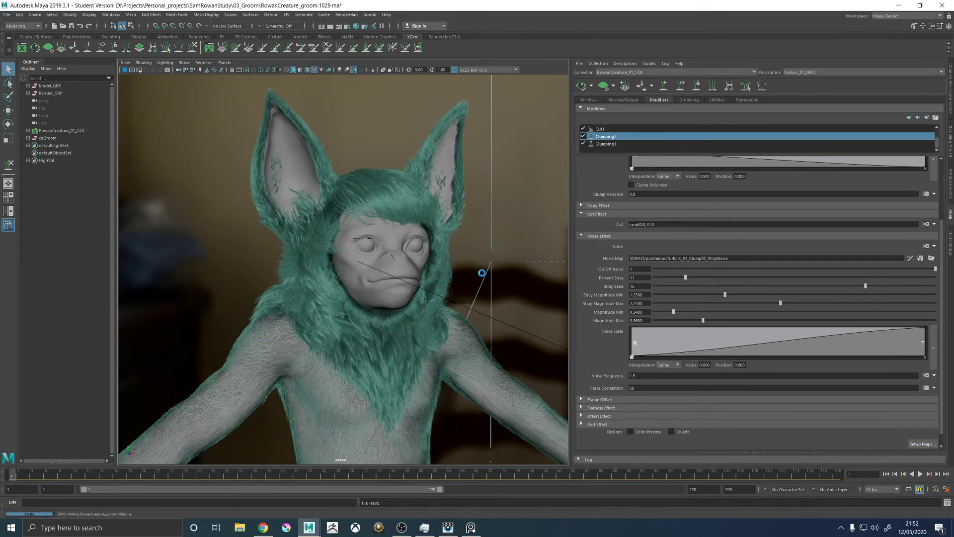
pyautogui.press('w')
# Examine the ear, fringe and cheek fur close up in profile, from the front and at three-quarter angles
pyautogui.keyDown('alt'); pyautogui.moveTo(477, 271); pyautogui.dragTo(501, 253); pyautogui.keyUp('alt')
pyautogui.scroll(8, 355, 265)
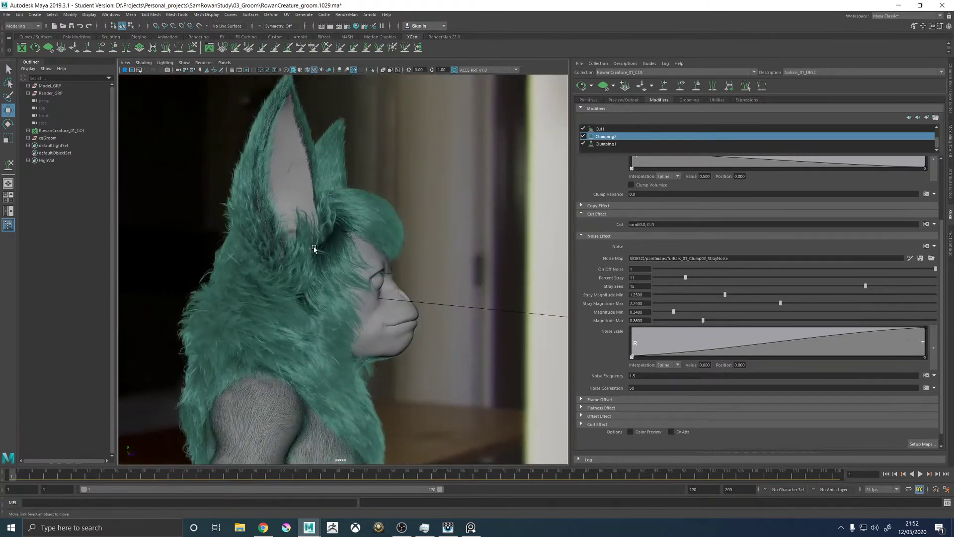
pyautogui.keyDown('alt'); pyautogui.moveTo(355, 266); pyautogui.dragTo(419, 240); pyautogui.keyUp('alt')
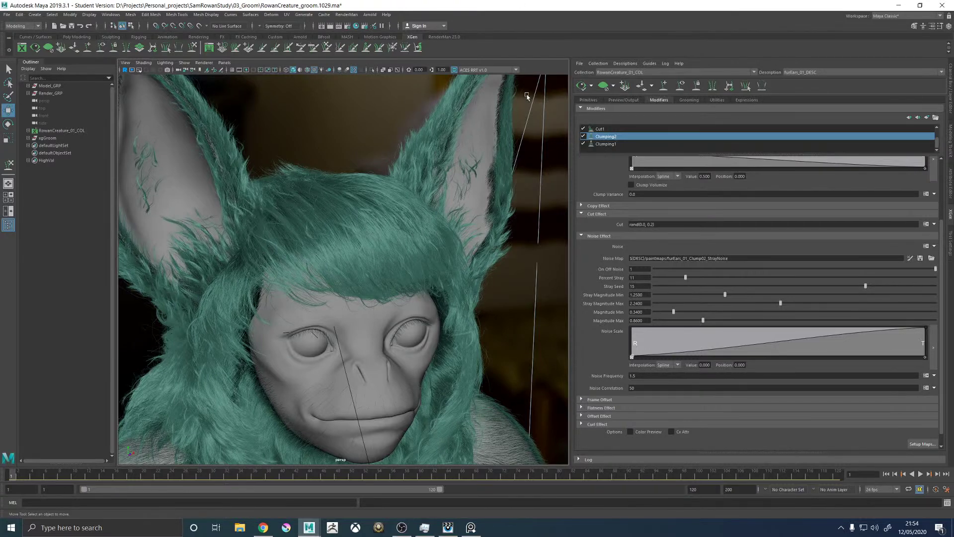
pyautogui.keyDown('alt'); pyautogui.moveTo(411, 129); pyautogui.dragTo(494, 206); pyautogui.keyUp('alt')
pyautogui.keyDown('alt'); pyautogui.moveTo(398, 214); pyautogui.dragTo(523, 207); pyautogui.keyUp('alt')
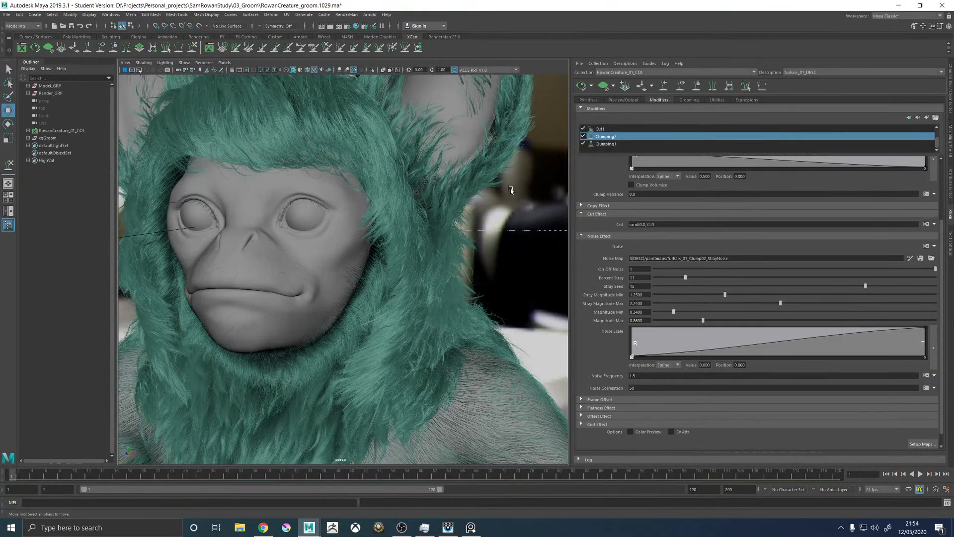
pyautogui.keyDown('alt'); pyautogui.moveTo(413, 207); pyautogui.dragTo(416, 233); pyautogui.keyUp('alt')
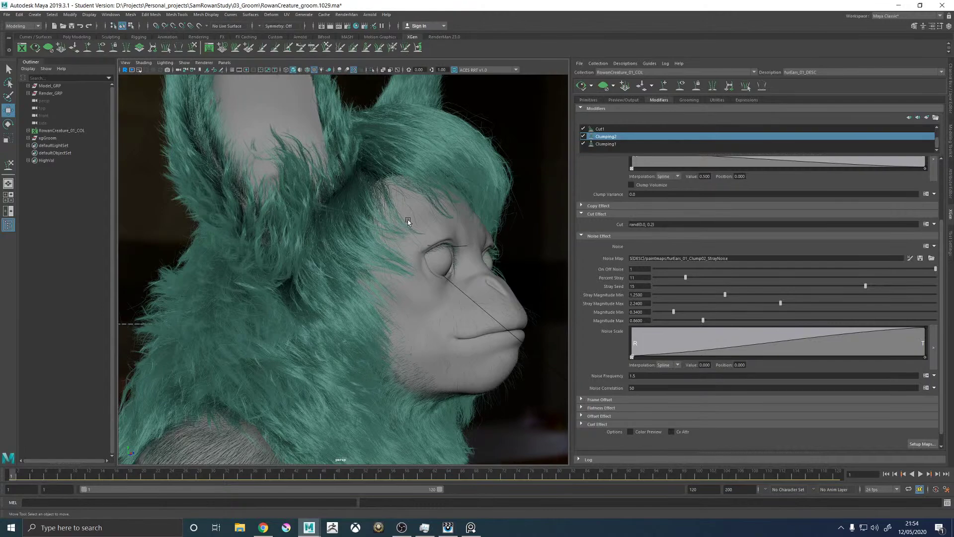
# Widen the viewport and examine the ear, fringe and cheek fur close up from both sides, switching briefly to Chrome
pyautogui.keyDown('alt'); pyautogui.moveTo(402, 200); pyautogui.dragTo(452, 251); pyautogui.keyUp('alt')
pyautogui.scroll(3, 421, 144)
pyautogui.moveTo(569, 185); pyautogui.dragTo(634, 186)
pyautogui.keyDown('alt'); pyautogui.moveTo(553, 205); pyautogui.dragTo(477, 170); pyautogui.keyUp('alt')
pyautogui.keyDown('alt'); pyautogui.moveTo(477, 170); pyautogui.dragTo(477, 219, button='right'); pyautogui.keyUp('alt')
pyautogui.keyDown('alt'); pyautogui.moveTo(477, 218); pyautogui.dragTo(361, 209); pyautogui.keyUp('alt')
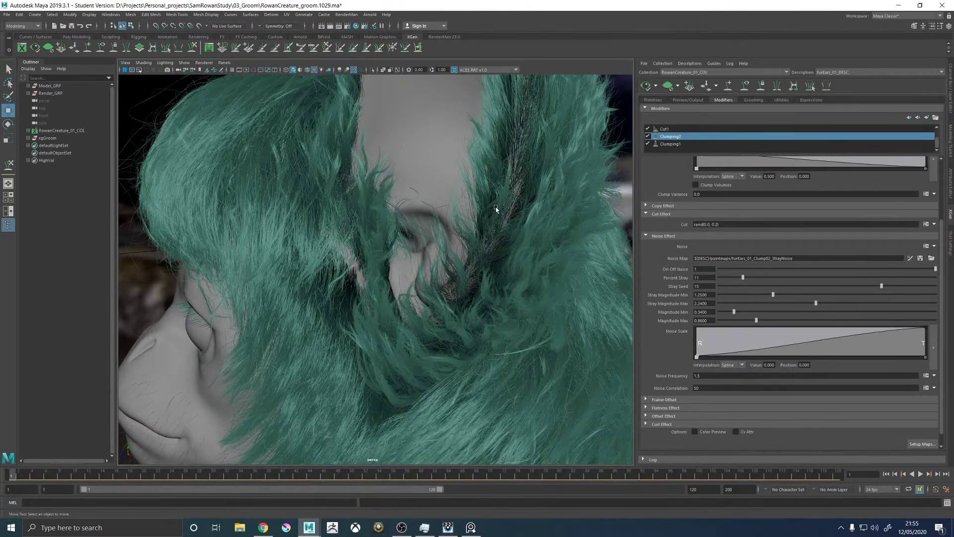
pyautogui.hotkey('alt', 'Tab')
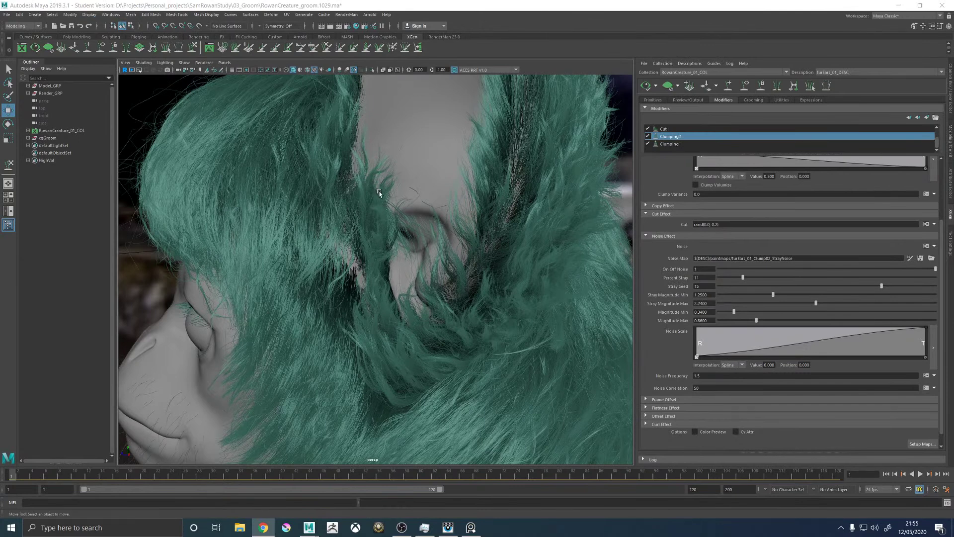
# Review the head fur in profile, from the front and from above, briefly displaying the ear guides, and inspect the fur before the ear
pyautogui.keyDown('alt'); pyautogui.moveTo(382, 194); pyautogui.dragTo(335, 192, button='right'); pyautogui.keyUp('alt')
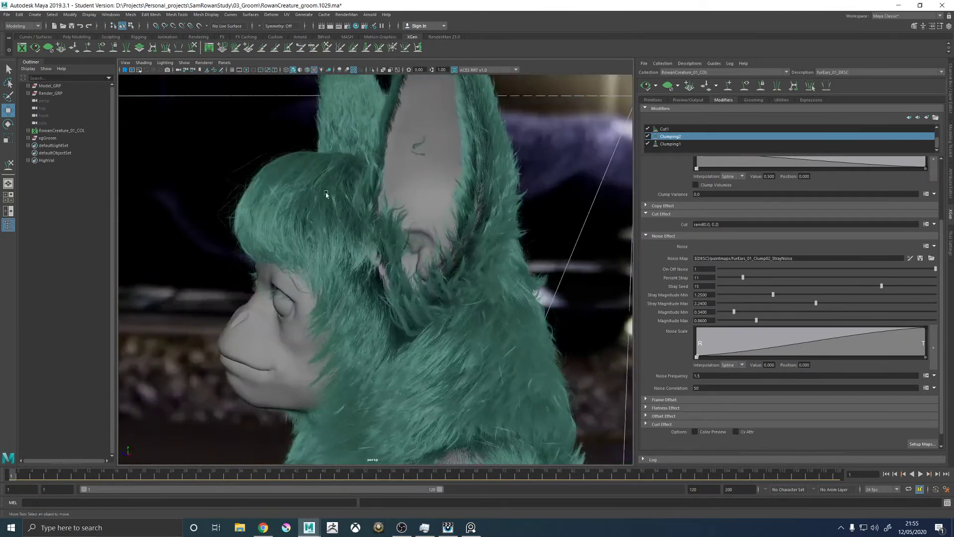
pyautogui.keyDown('alt'); pyautogui.moveTo(328, 222); pyautogui.dragTo(367, 224); pyautogui.keyUp('alt')
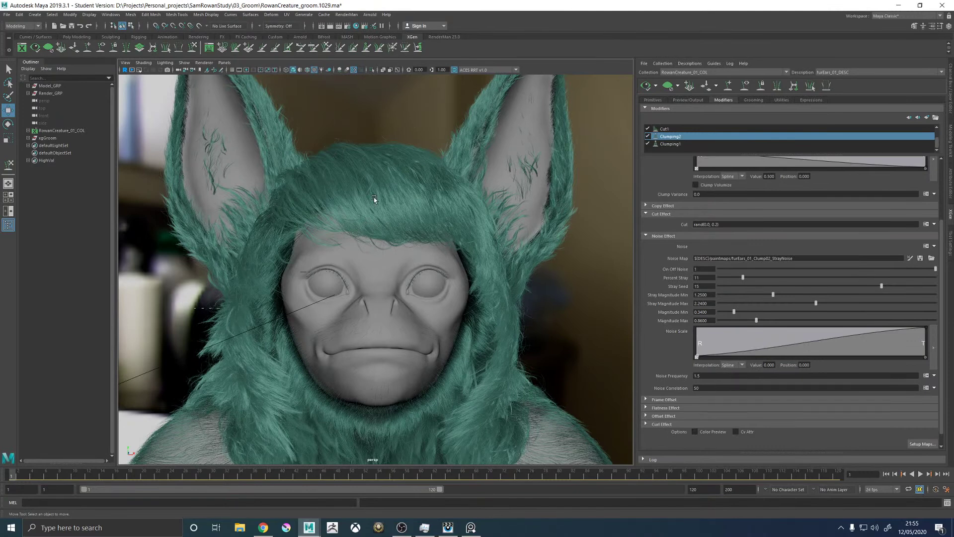
pyautogui.keyDown('alt'); pyautogui.moveTo(366, 221); pyautogui.dragTo(430, 201); pyautogui.keyUp('alt')
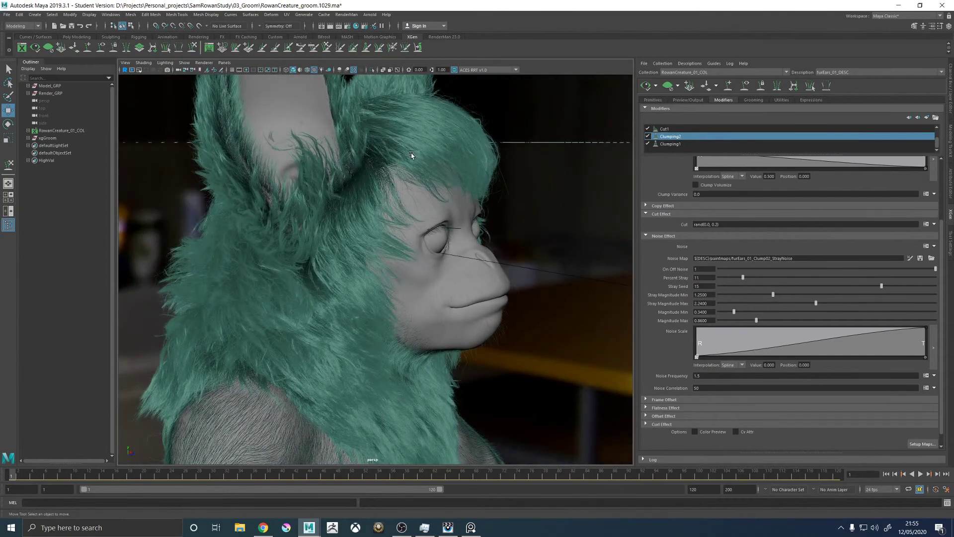
pyautogui.keyDown('alt'); pyautogui.moveTo(410, 151); pyautogui.dragTo(423, 201); pyautogui.keyUp('alt')
pyautogui.keyDown('alt'); pyautogui.moveTo(315, 163); pyautogui.dragTo(417, 196); pyautogui.keyUp('alt')
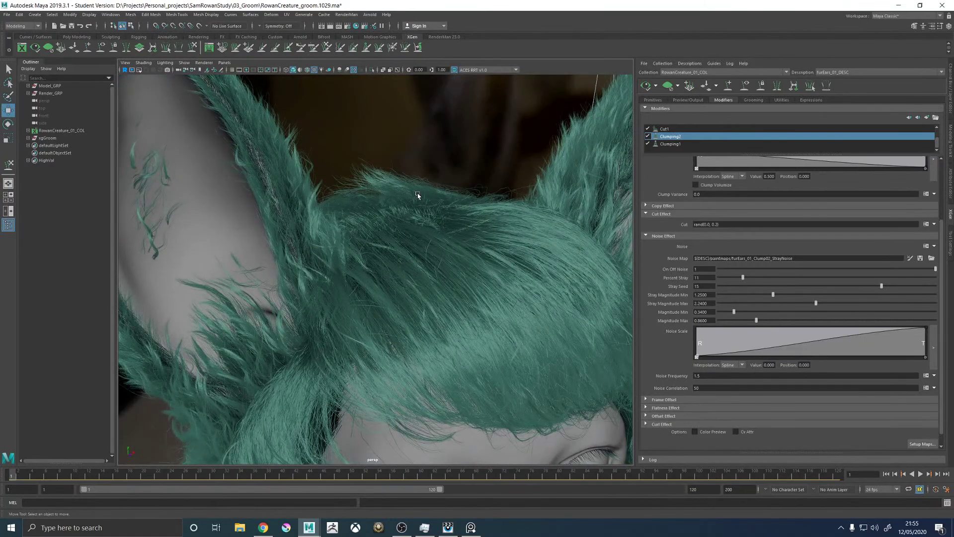
pyautogui.keyDown('alt'); pyautogui.moveTo(418, 182); pyautogui.dragTo(479, 204); pyautogui.keyUp('alt')
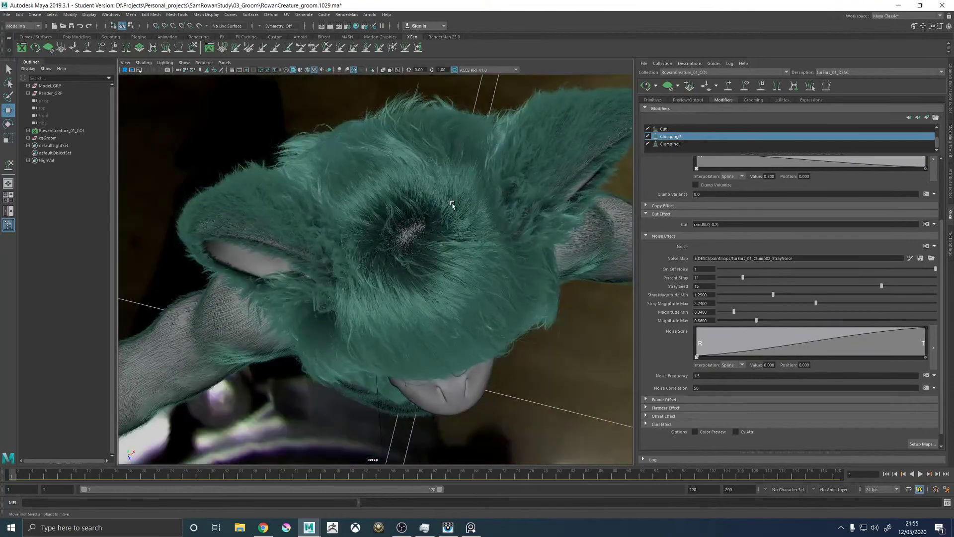
pyautogui.keyDown('alt'); pyautogui.moveTo(447, 283); pyautogui.dragTo(349, 246); pyautogui.keyUp('alt')
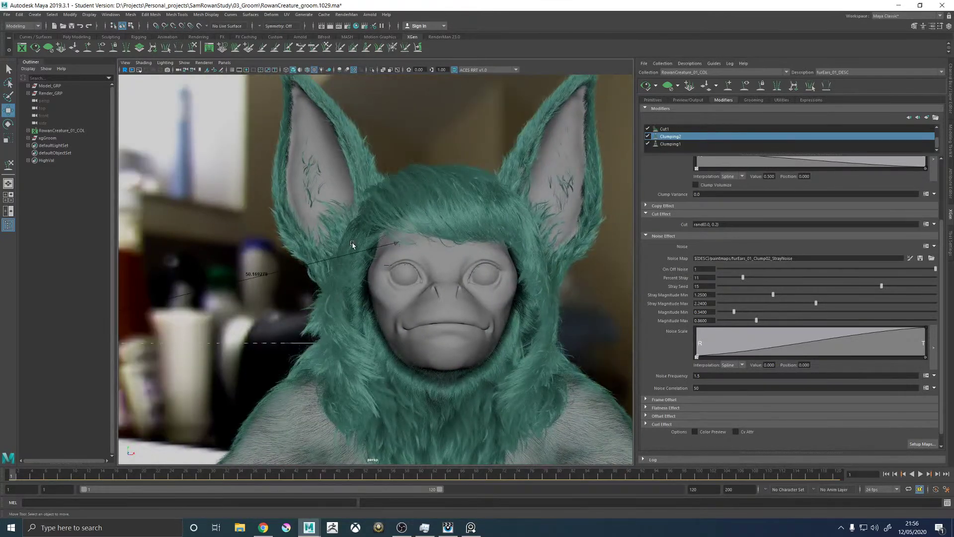
pyautogui.click(744, 85)
pyautogui.keyDown('alt'); pyautogui.moveTo(378, 226); pyautogui.dragTo(432, 233); pyautogui.keyUp('alt')
pyautogui.click(745, 85)
pyautogui.keyDown('alt'); pyautogui.moveTo(553, 174); pyautogui.dragTo(456, 175); pyautogui.keyUp('alt')
pyautogui.keyDown('alt'); pyautogui.moveTo(455, 175); pyautogui.dragTo(492, 295, button='right'); pyautogui.keyUp('alt')
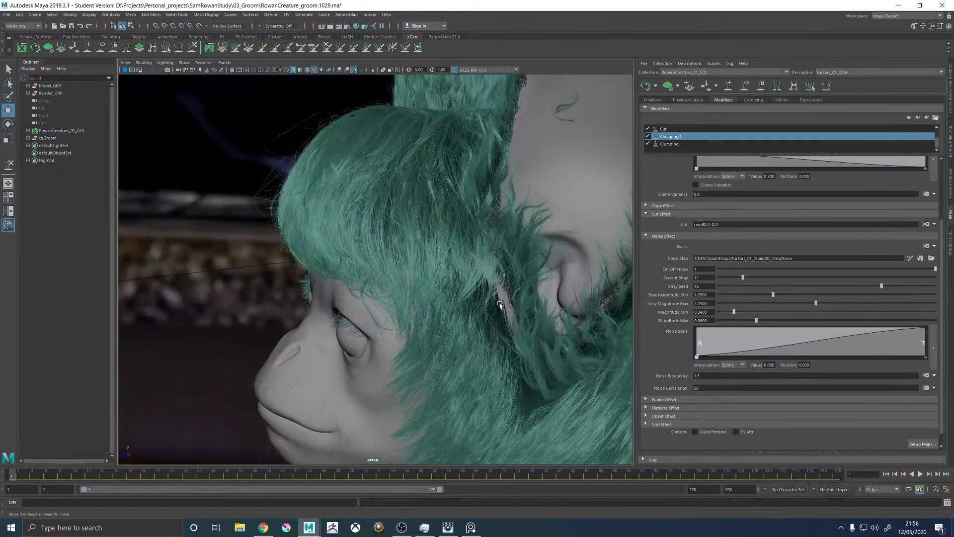
# Clear the ear fur preview, then make furHead_01_DESC the active description and clear the head fur preview
pyautogui.click(825, 73)
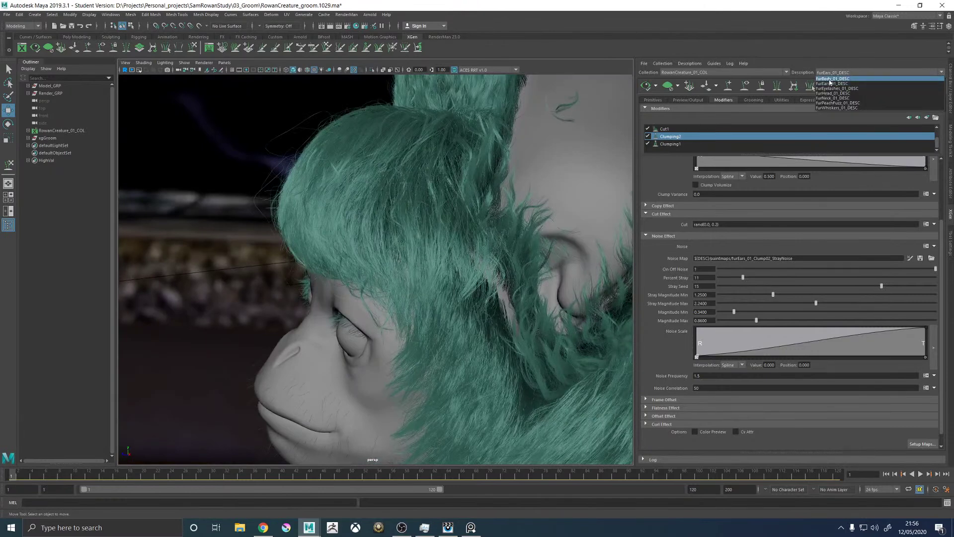
pyautogui.click(667, 86)
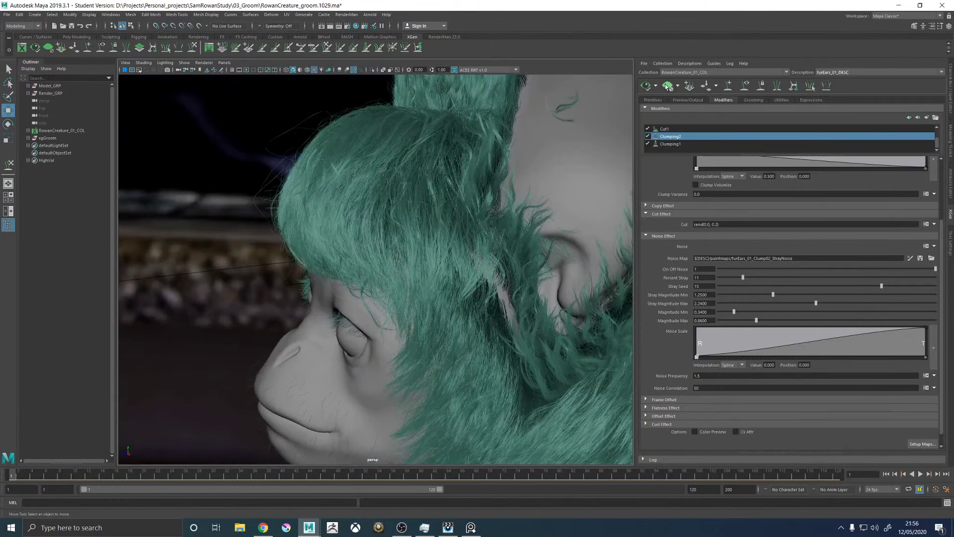
pyautogui.click(826, 73)
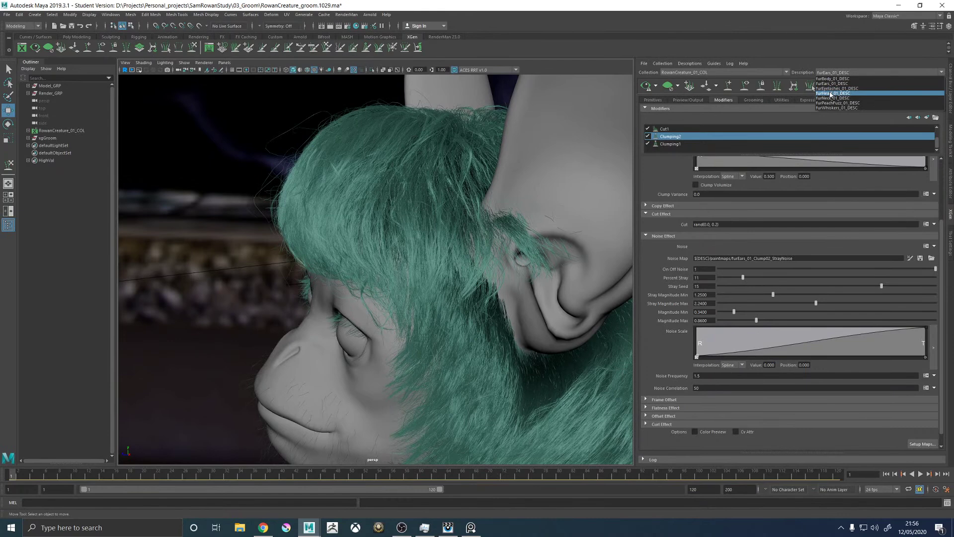
pyautogui.click(586, 110)
pyautogui.keyDown('alt'); pyautogui.moveTo(490, 120); pyautogui.dragTo(721, 107, button='right'); pyautogui.keyUp('alt')
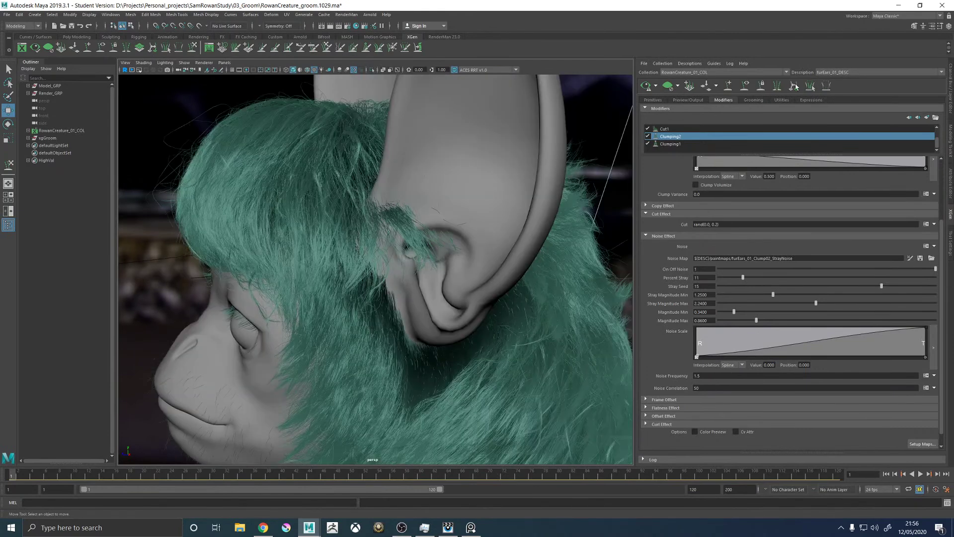
pyautogui.click(839, 72)
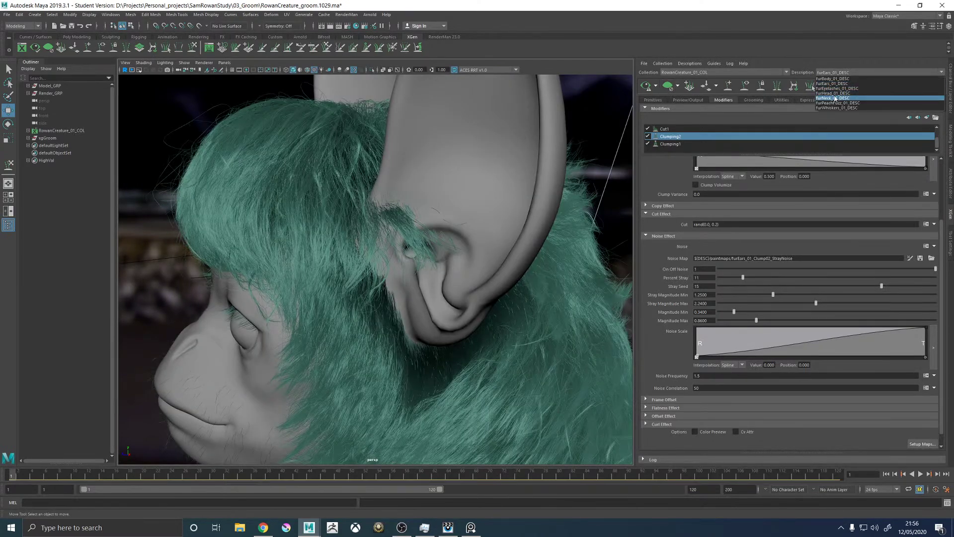
pyautogui.click(840, 95)
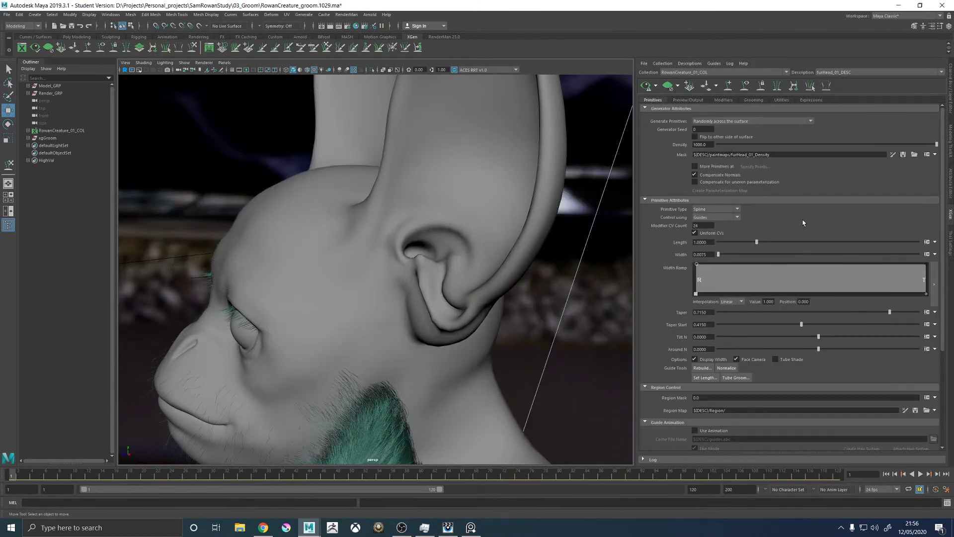
# Open the furHead_01_Density mask for 3D painting and set up a solid brush with white colour
pyautogui.keyDown('alt'); pyautogui.moveTo(327, 218); pyautogui.dragTo(604, 213); pyautogui.keyUp('alt')
pyautogui.click(893, 154)
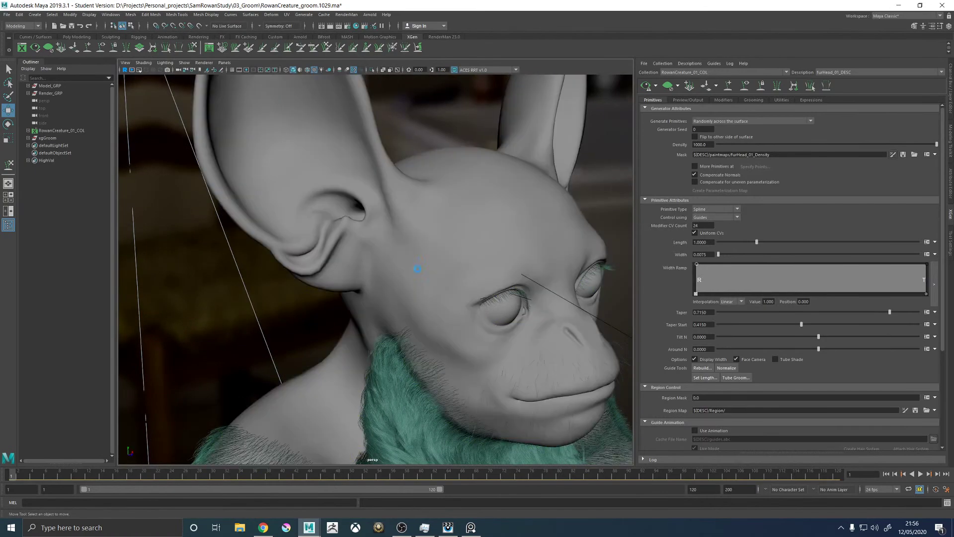
pyautogui.moveTo(387, 269)
pyautogui.keyDown('alt'); pyautogui.mouseDown()
pyautogui.moveTo(270, 263)
pyautogui.moveTo(437, 265)
pyautogui.moveTo(351, 260)
pyautogui.moveTo(361, 260)
pyautogui.mouseUp(); pyautogui.keyUp('alt')
pyautogui.press('b')
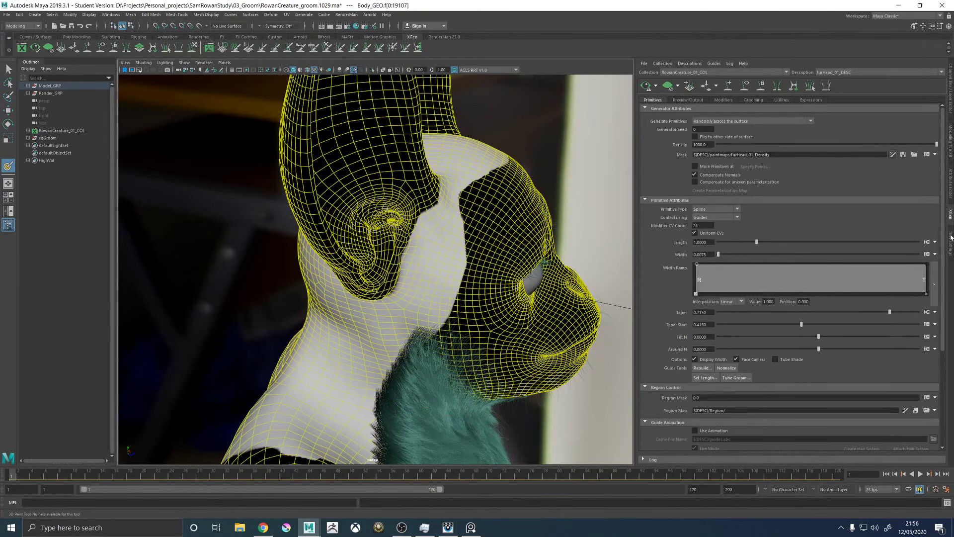
pyautogui.click(950, 238)
pyautogui.moveTo(744, 155); pyautogui.dragTo(822, 158)
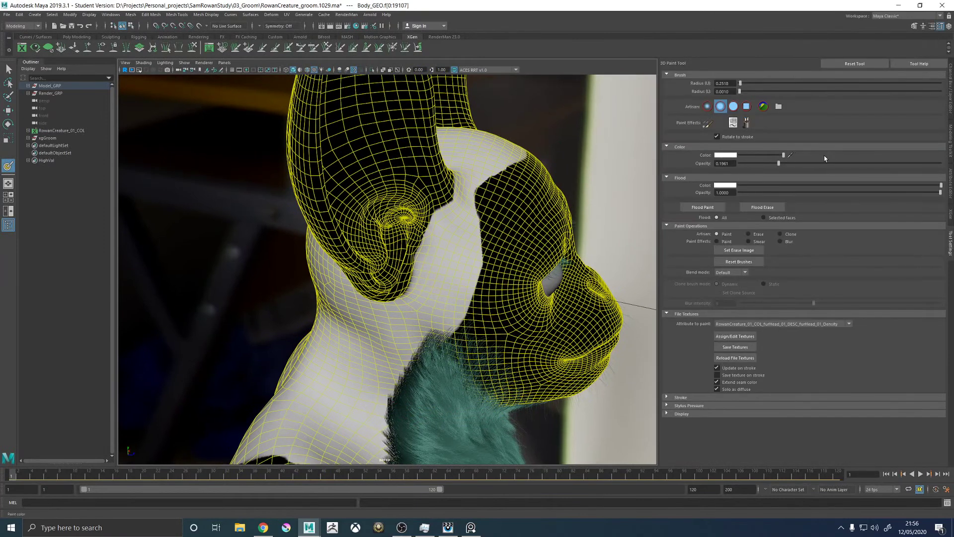
pyautogui.click(733, 106)
# Paint white density onto the head in front of the ear and expand the stylus pressure and stroke options
pyautogui.scroll(6, 355, 149)
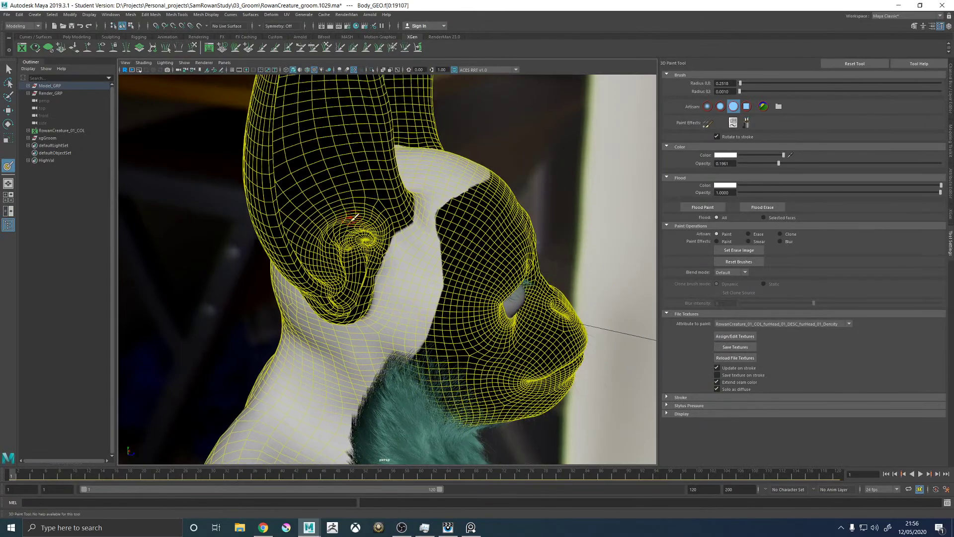
pyautogui.moveTo(401, 254)
pyautogui.keyDown('alt'); pyautogui.mouseDown()
pyautogui.moveTo(379, 240)
pyautogui.moveTo(282, 260)
pyautogui.moveTo(357, 226)
pyautogui.moveTo(382, 245)
pyautogui.moveTo(560, 240)
pyautogui.moveTo(440, 185)
pyautogui.moveTo(401, 200)
pyautogui.moveTo(420, 149)
pyautogui.moveTo(448, 196)
pyautogui.moveTo(432, 204)
pyautogui.mouseUp(); pyautogui.keyUp('alt')
pyautogui.moveTo(476, 240)
pyautogui.mouseDown()
pyautogui.moveTo(497, 256)
pyautogui.moveTo(484, 223)
pyautogui.mouseUp()
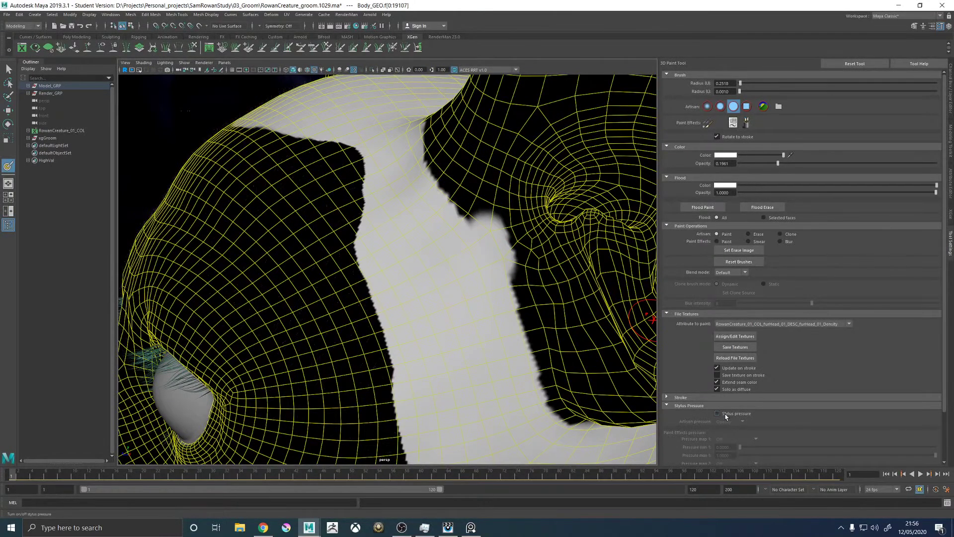
pyautogui.click(682, 397)
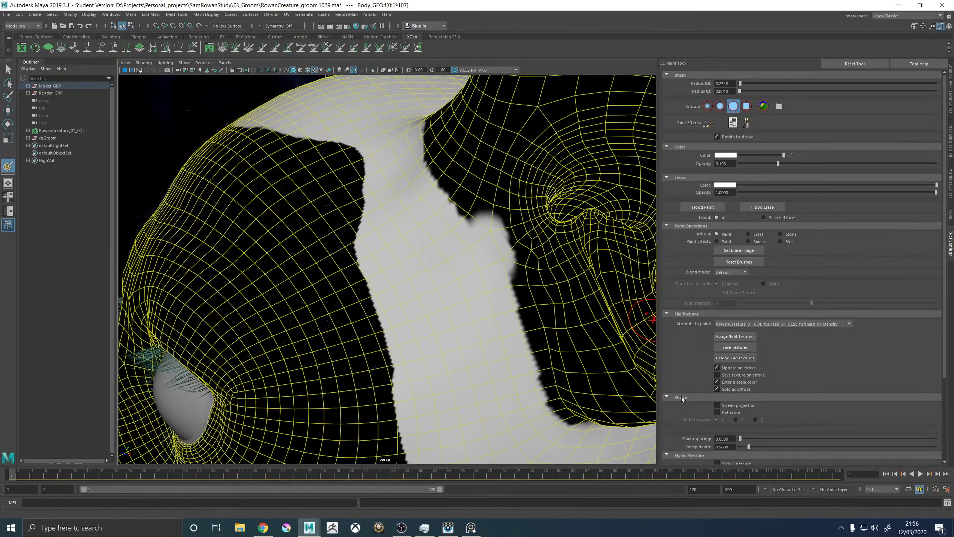
pyautogui.moveTo(412, 184)
pyautogui.keyDown('alt'); pyautogui.mouseDown()
pyautogui.moveTo(377, 236)
pyautogui.moveTo(397, 243)
pyautogui.moveTo(423, 223)
pyautogui.moveTo(514, 235)
pyautogui.moveTo(497, 214)
pyautogui.moveTo(542, 197)
pyautogui.moveTo(534, 171)
pyautogui.moveTo(491, 142)
pyautogui.moveTo(505, 160)
pyautogui.mouseUp(); pyautogui.keyUp('alt')
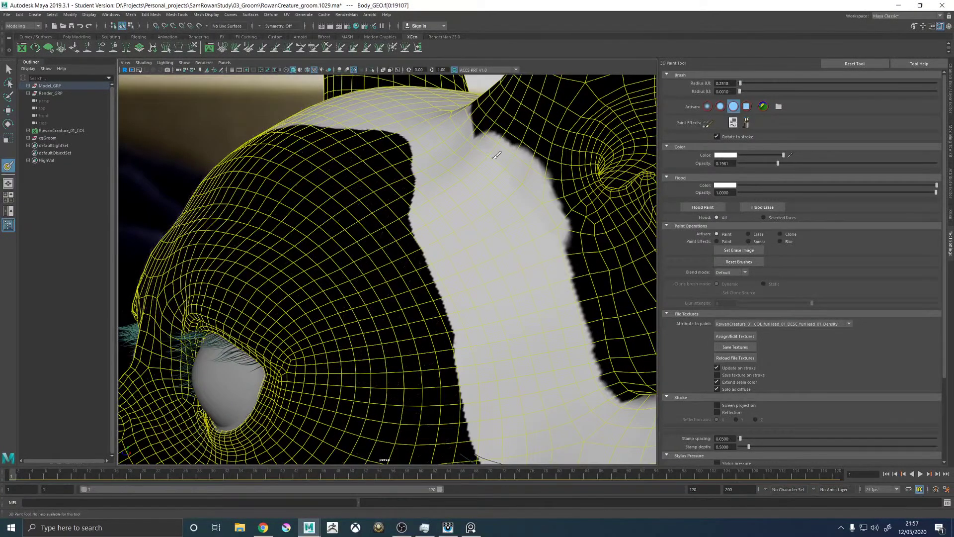
# Set the paint opacity to 1.0 and extend the white density area along the front base of the ear
pyautogui.moveTo(825, 163); pyautogui.dragTo(937, 163)
pyautogui.moveTo(530, 175); pyautogui.dragTo(474, 113)
pyautogui.scroll(4, 487, 179)
pyautogui.moveTo(462, 156); pyautogui.dragTo(519, 331)
pyautogui.moveTo(518, 331)
pyautogui.keyDown('alt'); pyautogui.mouseDown()
pyautogui.moveTo(503, 282)
pyautogui.moveTo(554, 279)
pyautogui.moveTo(485, 273)
pyautogui.moveTo(476, 285)
pyautogui.moveTo(539, 247)
pyautogui.moveTo(571, 375)
pyautogui.moveTo(549, 301)
pyautogui.moveTo(566, 283)
pyautogui.moveTo(565, 355)
pyautogui.moveTo(611, 153)
pyautogui.moveTo(451, 351)
pyautogui.mouseUp(); pyautogui.keyUp('alt')
pyautogui.keyDown('alt'); pyautogui.moveTo(560, 305); pyautogui.dragTo(491, 264); pyautogui.keyUp('alt')
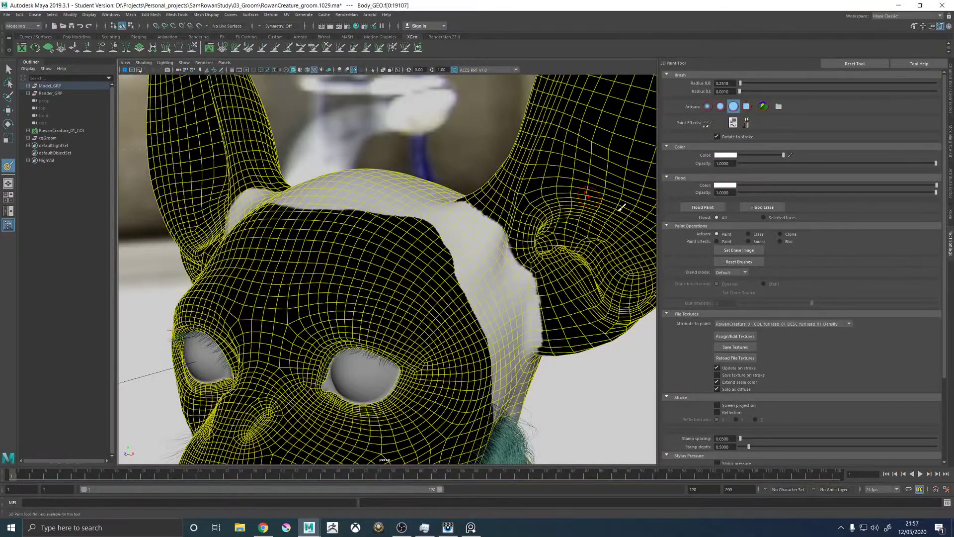
# Save the painted head density texture and the furHead_01_Density mask, and leave the paint tool
pyautogui.click(735, 346)
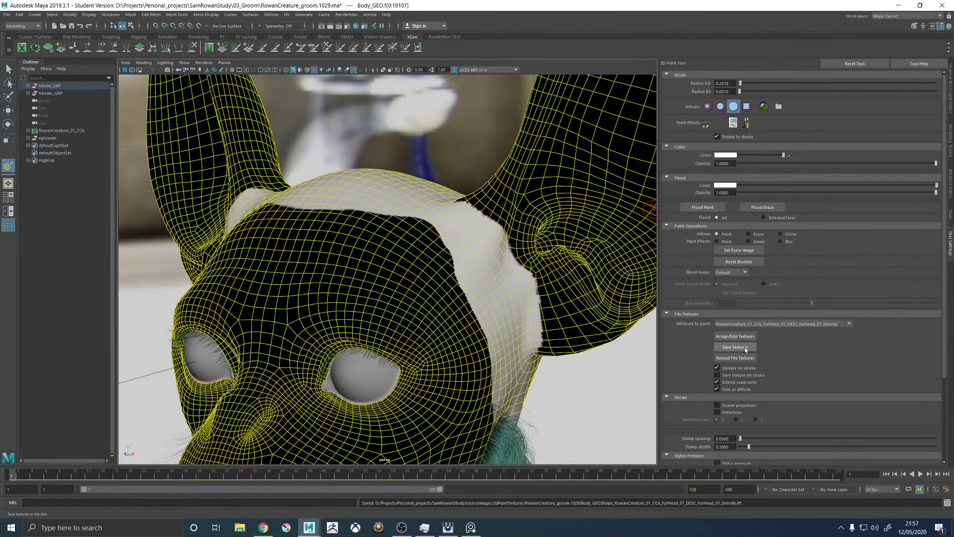
pyautogui.click(951, 215)
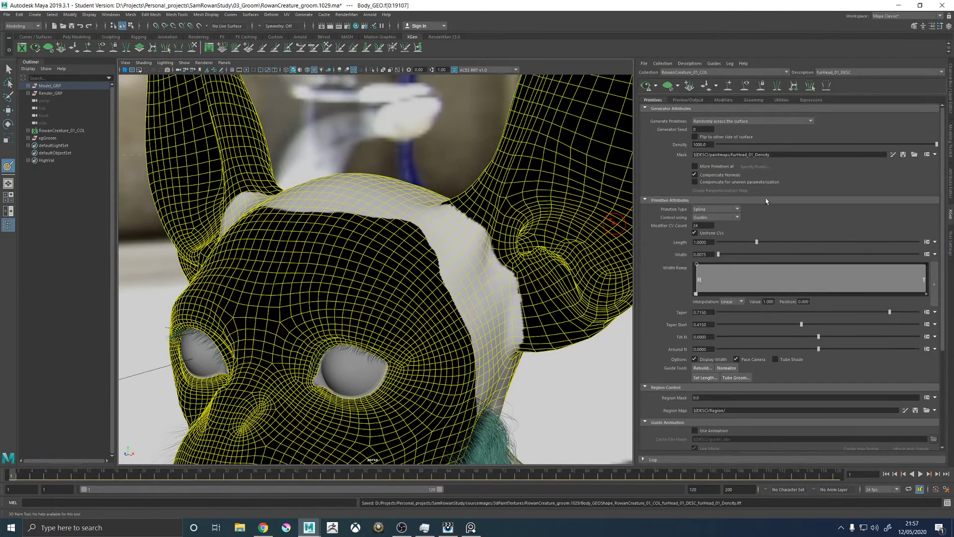
pyautogui.click(903, 156)
pyautogui.press('w')
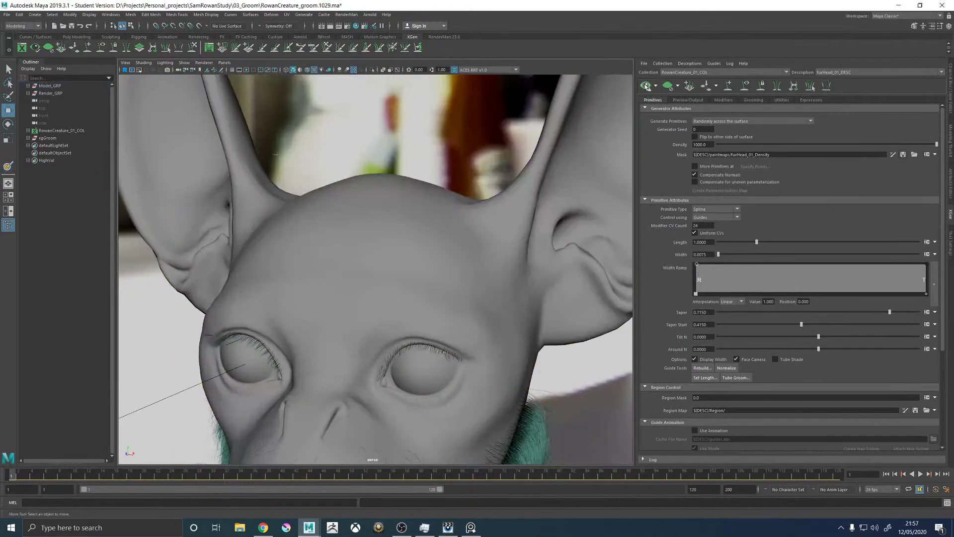
# Make furEars_01_DESC the active description and regenerate its preview alongside the head fur
pyautogui.click(849, 72)
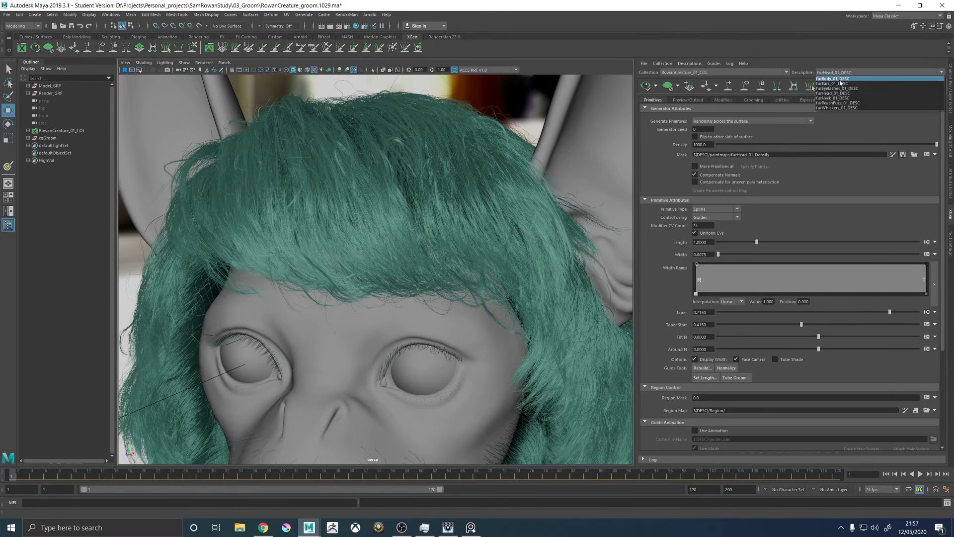
pyautogui.click(834, 83)
pyautogui.click(645, 86)
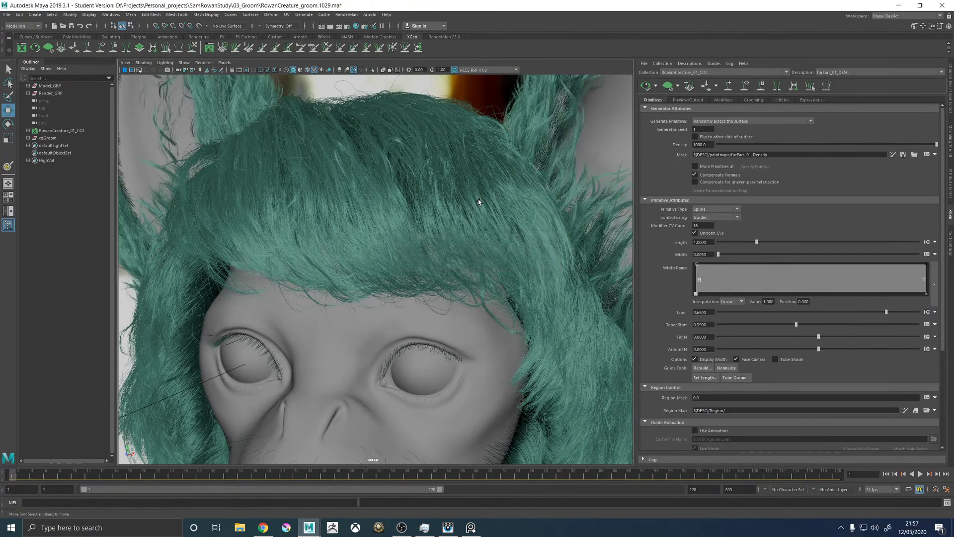
# Examine how the head fur blends into the ear fur close up, in profile, from the front and at three-quarter angles
pyautogui.keyDown('alt'); pyautogui.moveTo(478, 199); pyautogui.dragTo(447, 248); pyautogui.keyUp('alt')
pyautogui.keyDown('alt'); pyautogui.moveTo(448, 248); pyautogui.dragTo(480, 275, button='right'); pyautogui.keyUp('alt')
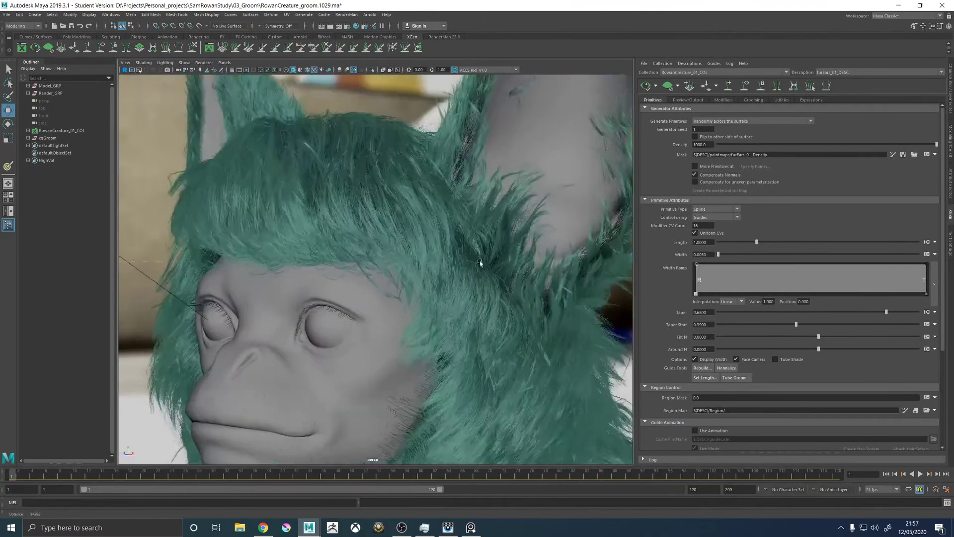
pyautogui.keyDown('alt'); pyautogui.moveTo(480, 275); pyautogui.dragTo(380, 242); pyautogui.keyUp('alt')
pyautogui.keyDown('alt'); pyautogui.moveTo(380, 241); pyautogui.dragTo(430, 277, button='right'); pyautogui.keyUp('alt')
pyautogui.keyDown('alt'); pyautogui.moveTo(430, 276); pyautogui.dragTo(293, 264); pyautogui.keyUp('alt')
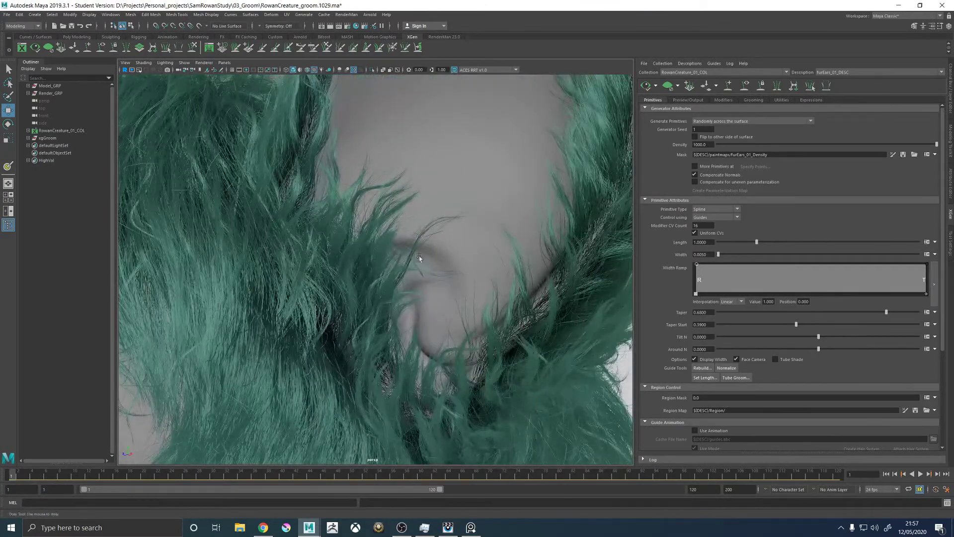
pyautogui.keyDown('alt'); pyautogui.moveTo(485, 257); pyautogui.dragTo(432, 251, button='right'); pyautogui.keyUp('alt')
pyautogui.keyDown('alt'); pyautogui.moveTo(432, 251); pyautogui.dragTo(374, 245); pyautogui.keyUp('alt')
pyautogui.keyDown('alt'); pyautogui.moveTo(374, 245); pyautogui.dragTo(371, 245, button='right'); pyautogui.keyUp('alt')
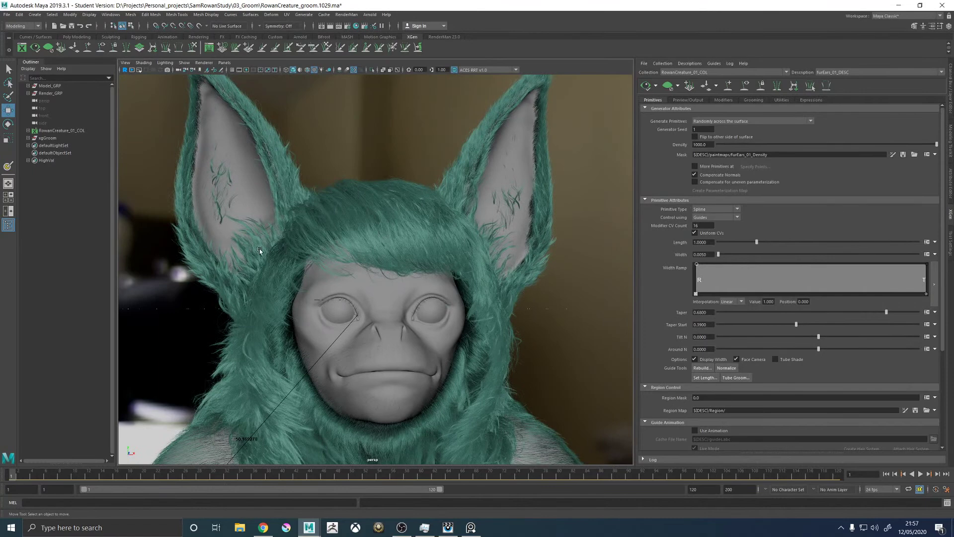
pyautogui.keyDown('alt'); pyautogui.moveTo(217, 227); pyautogui.dragTo(359, 226); pyautogui.keyUp('alt')
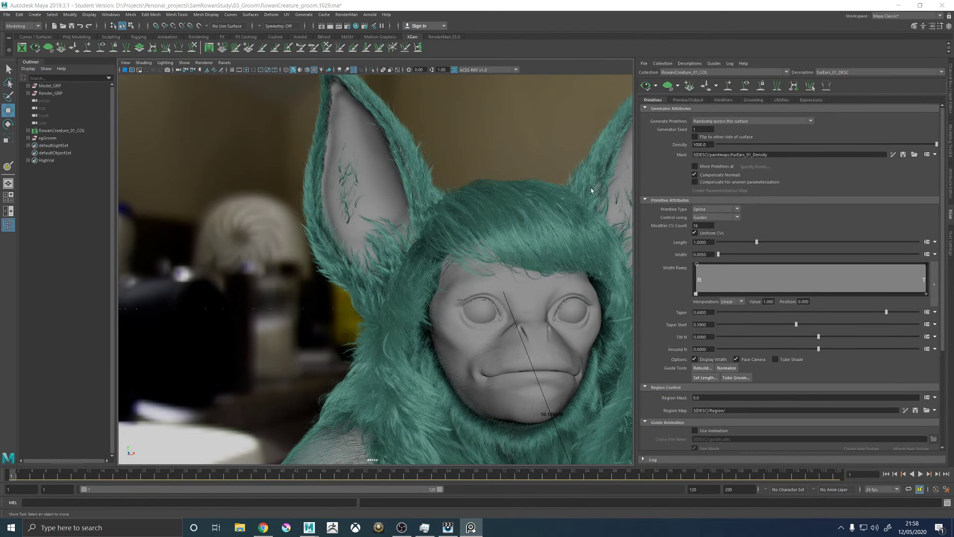
pyautogui.keyDown('alt'); pyautogui.moveTo(374, 240); pyautogui.dragTo(338, 280); pyautogui.keyUp('alt')
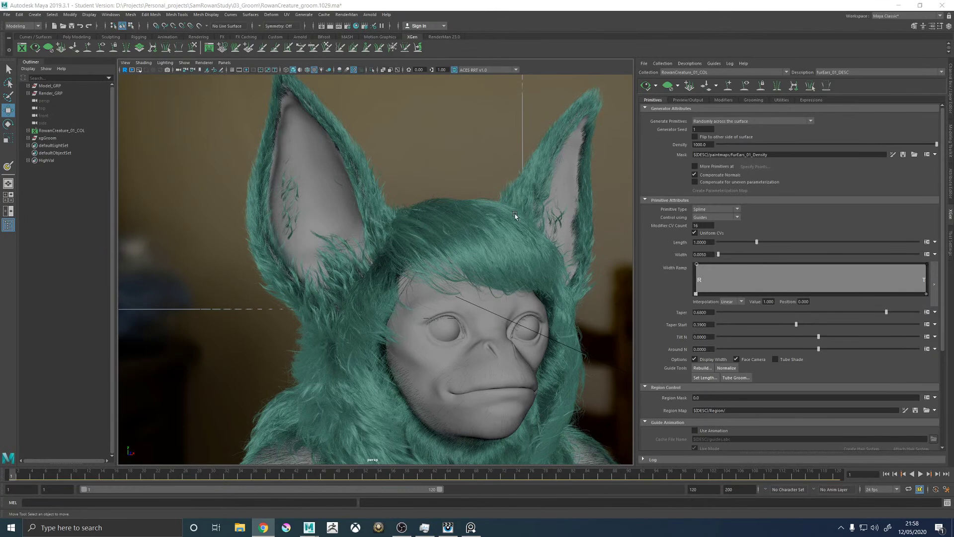
pyautogui.keyDown('alt'); pyautogui.moveTo(514, 215); pyautogui.dragTo(579, 205); pyautogui.keyUp('alt')
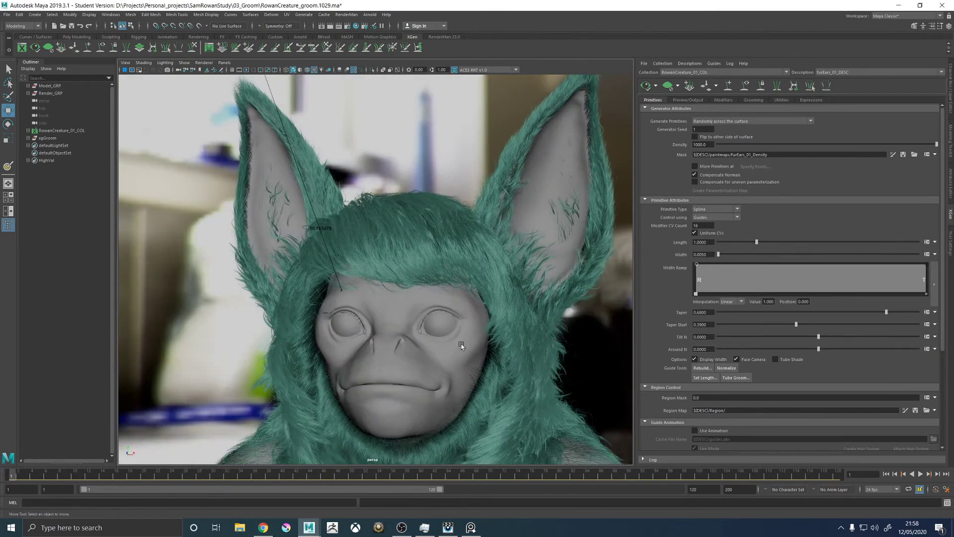
pyautogui.keyDown('alt'); pyautogui.moveTo(456, 341); pyautogui.dragTo(445, 267, button='middle'); pyautogui.keyUp('alt')
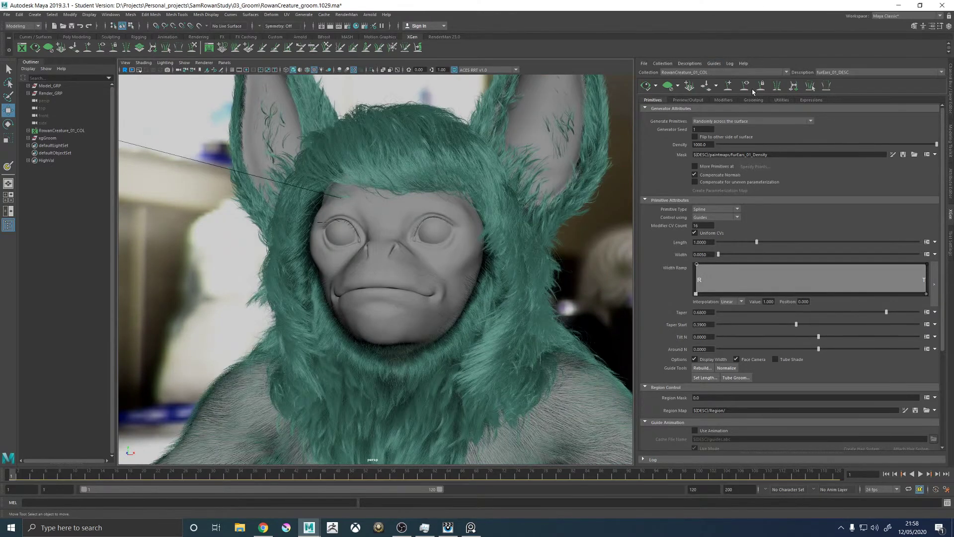
# Clear the ear fur preview, switch to the furHead_01_DESC description and display its guides
pyautogui.click(668, 86)
pyautogui.click(844, 72)
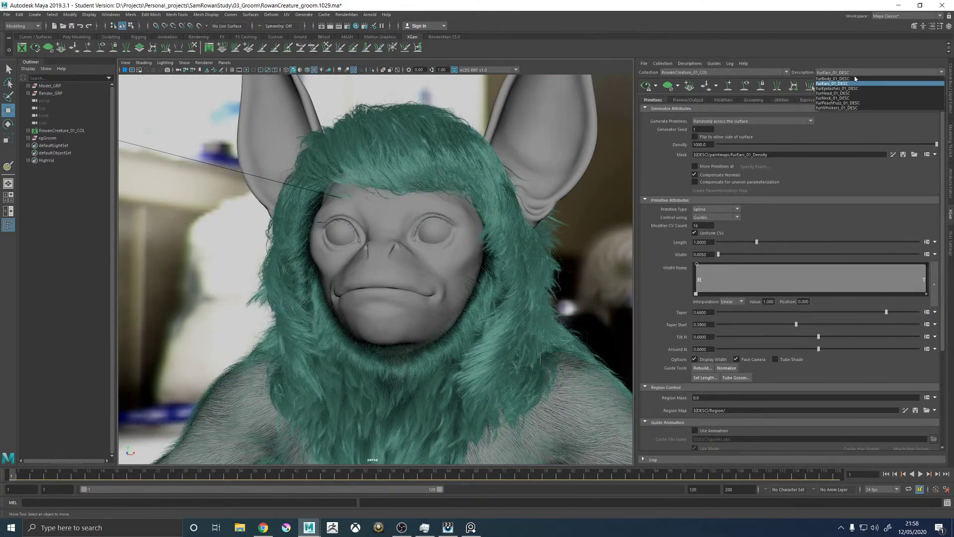
pyautogui.click(835, 93)
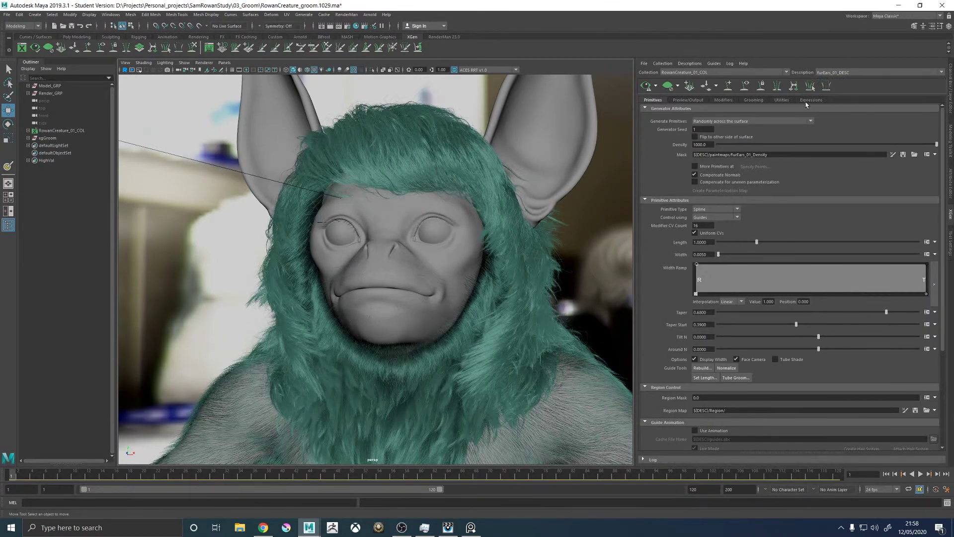
pyautogui.click(745, 88)
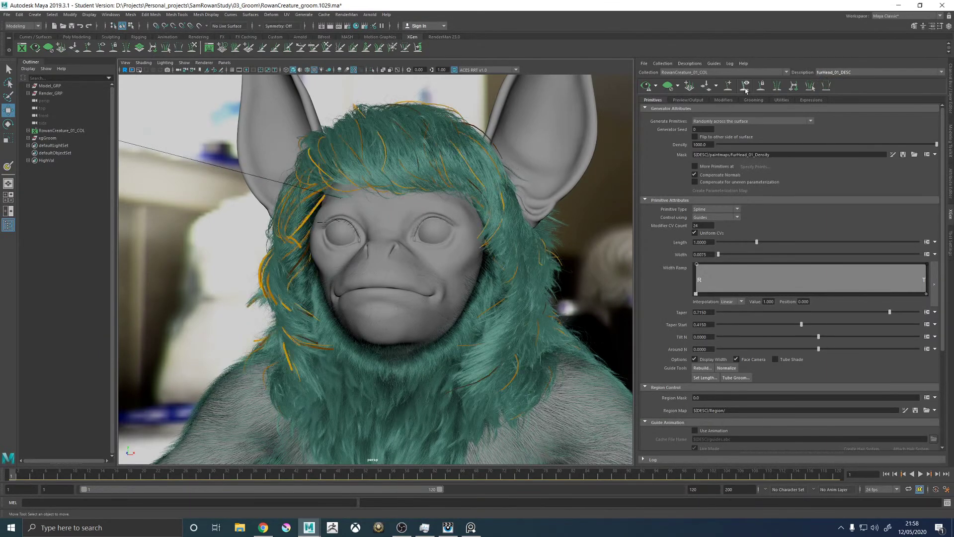
# Clear the fur preview and remove the guides on the left side of the creature's head
pyautogui.click(668, 87)
pyautogui.keyDown('alt'); pyautogui.moveTo(429, 192); pyautogui.dragTo(473, 201); pyautogui.keyUp('alt')
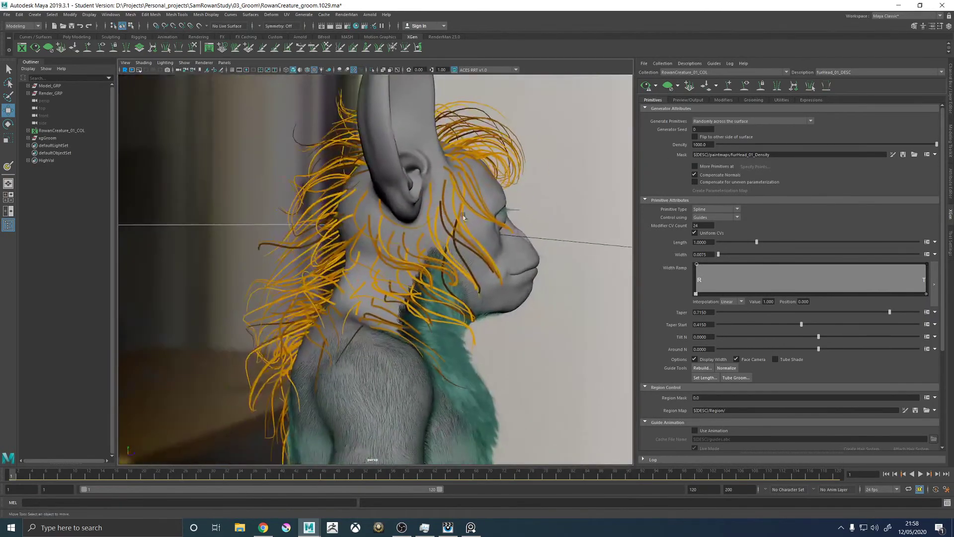
pyautogui.moveTo(507, 242); pyautogui.dragTo(517, 218)
pyautogui.keyDown('alt'); pyautogui.moveTo(564, 273); pyautogui.dragTo(385, 219); pyautogui.keyUp('alt')
pyautogui.moveTo(358, 141); pyautogui.dragTo(410, 334)
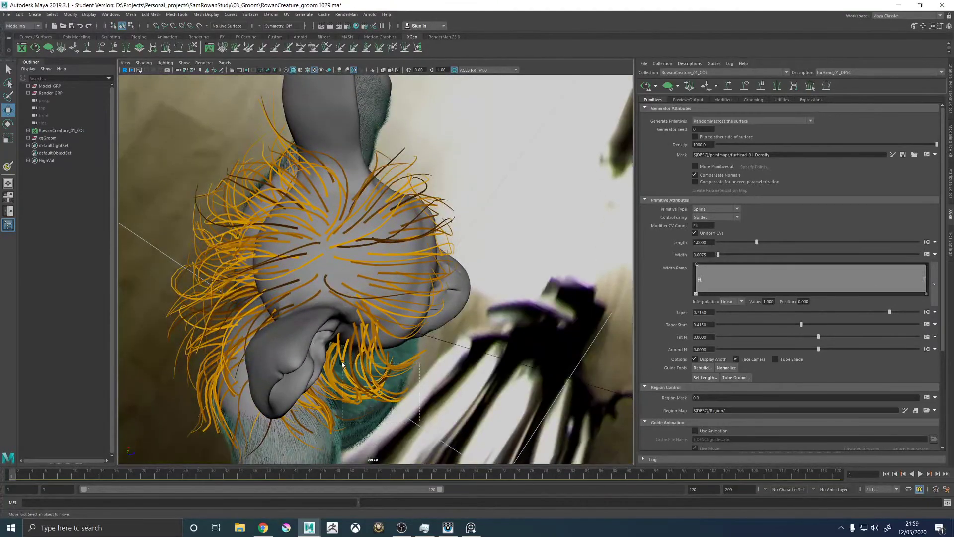
# Mirror the guides beside the creature's right cheek across to the left side of the head
pyautogui.click(328, 357)
pyautogui.keyDown('alt'); pyautogui.moveTo(398, 379); pyautogui.dragTo(619, 322); pyautogui.keyUp('alt')
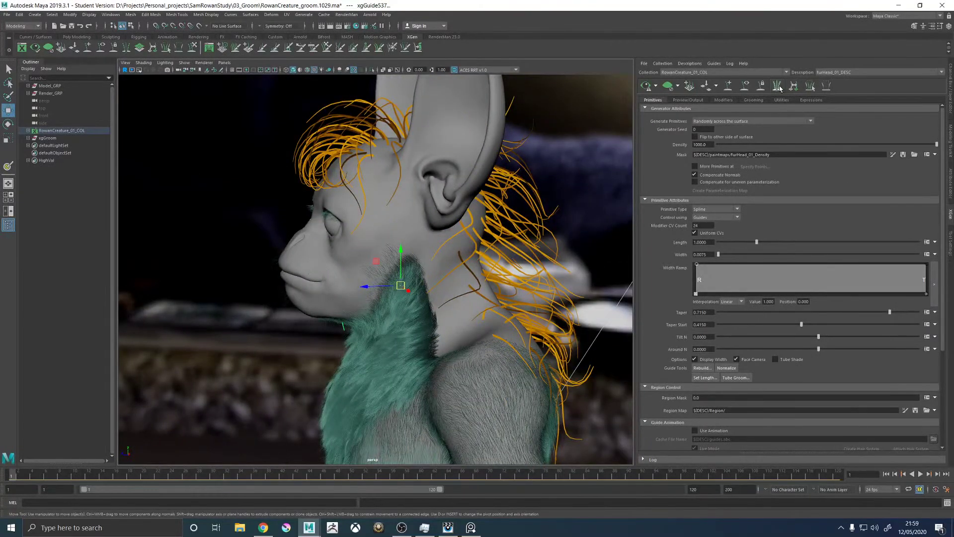
pyautogui.click(604, 130)
# Examine the guides beneath both ears and around the neck for matching placement on each side
pyautogui.keyDown('alt'); pyautogui.moveTo(603, 129); pyautogui.dragTo(165, 201); pyautogui.keyUp('alt')
pyautogui.click(166, 193)
pyautogui.click(177, 195)
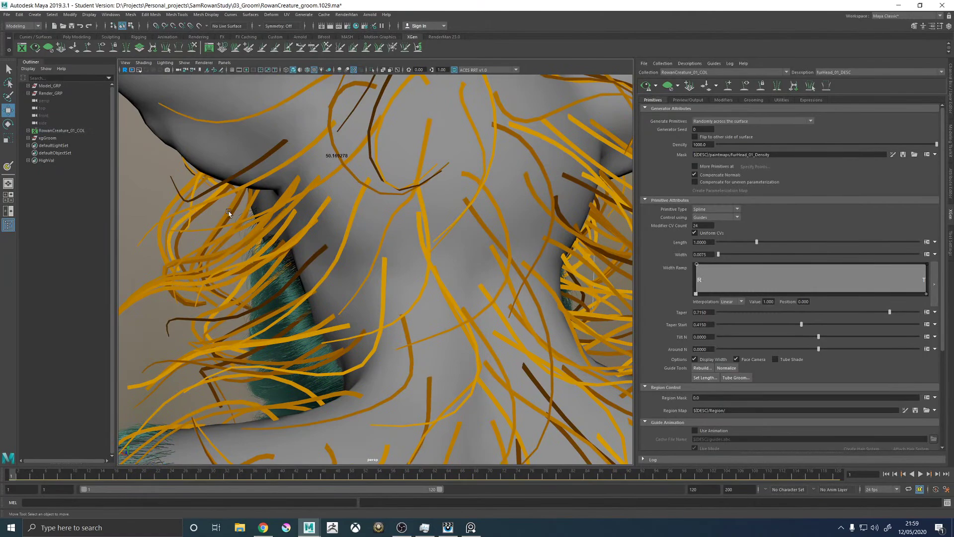
pyautogui.keyDown('alt'); pyautogui.moveTo(207, 216); pyautogui.dragTo(491, 180); pyautogui.keyUp('alt')
pyautogui.click(443, 174)
pyautogui.click(491, 179)
pyautogui.keyDown('alt'); pyautogui.moveTo(598, 243); pyautogui.dragTo(383, 298); pyautogui.keyUp('alt')
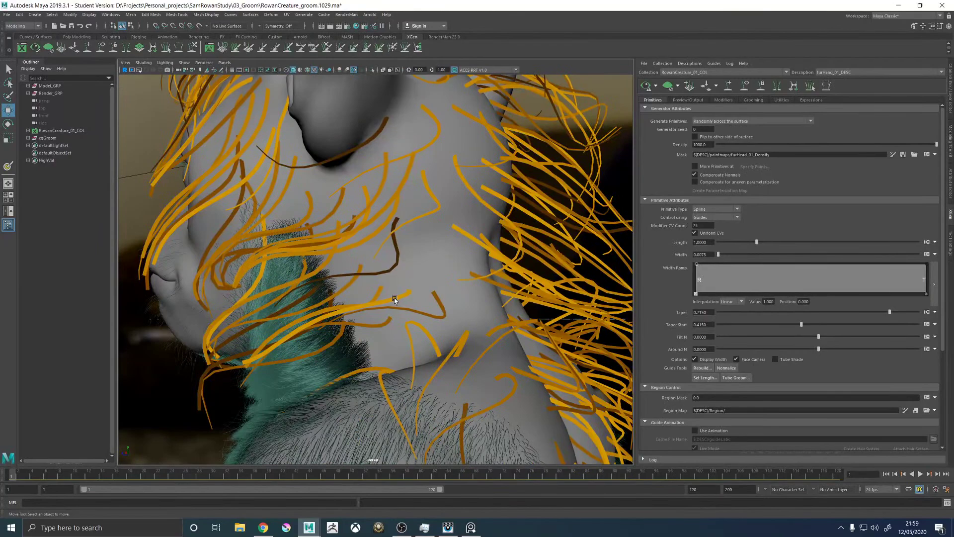
pyautogui.keyDown('alt'); pyautogui.moveTo(395, 297); pyautogui.dragTo(407, 266); pyautogui.keyUp('alt')
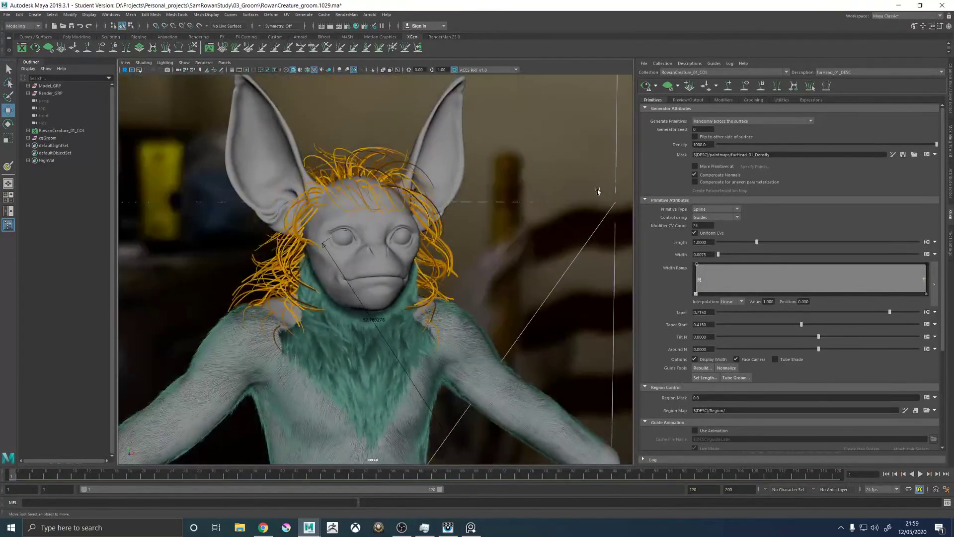
# Regenerate the preview of the furHead_01_DESC description and hide the guides
pyautogui.click(646, 85)
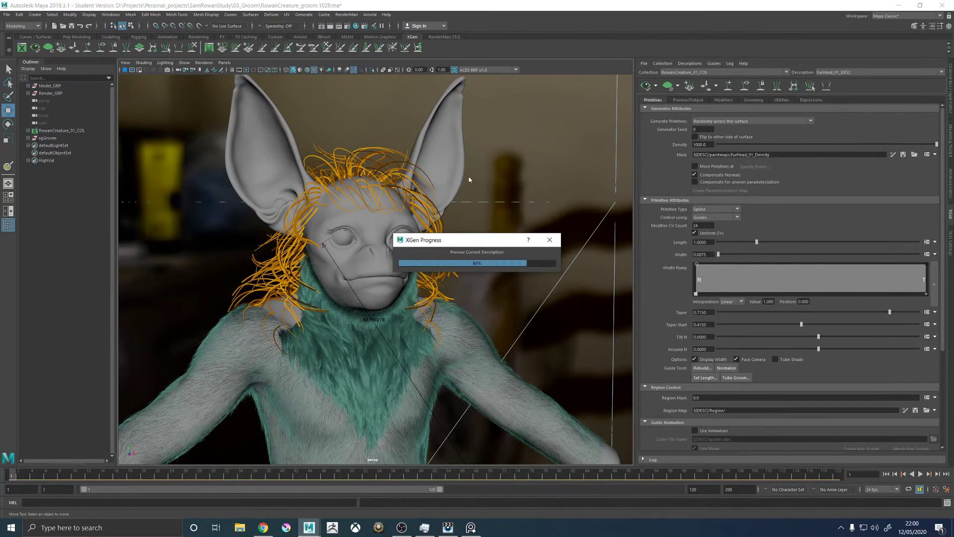
pyautogui.keyDown('alt'); pyautogui.moveTo(469, 180); pyautogui.dragTo(469, 202); pyautogui.keyUp('alt')
pyautogui.scroll(3, 479, 194)
pyautogui.click(746, 86)
# Inspect the head fur's overall silhouette and volume from the front, the sides and close up
pyautogui.keyDown('alt'); pyautogui.moveTo(468, 202); pyautogui.dragTo(401, 207, button='right'); pyautogui.keyUp('alt')
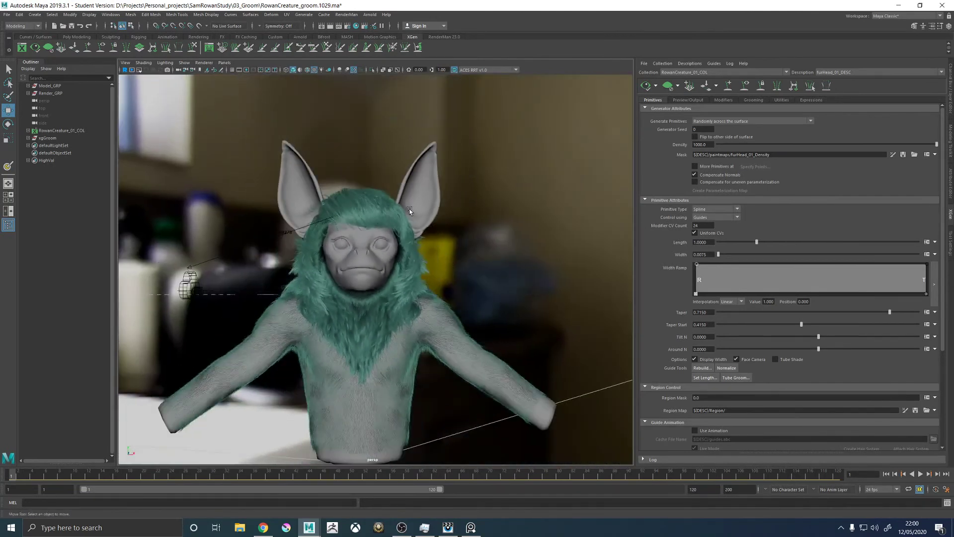
pyautogui.keyDown('alt'); pyautogui.moveTo(401, 207); pyautogui.dragTo(404, 198); pyautogui.keyUp('alt')
pyautogui.keyDown('alt'); pyautogui.moveTo(359, 204); pyautogui.dragTo(461, 244, button='right'); pyautogui.keyUp('alt')
pyautogui.keyDown('alt'); pyautogui.moveTo(461, 244); pyautogui.dragTo(361, 245); pyautogui.keyUp('alt')
pyautogui.keyDown('alt'); pyautogui.moveTo(288, 249); pyautogui.dragTo(424, 255); pyautogui.keyUp('alt')
pyautogui.keyDown('alt'); pyautogui.moveTo(425, 255); pyautogui.dragTo(401, 282, button='right'); pyautogui.keyUp('alt')
pyautogui.moveTo(401, 281)
pyautogui.keyDown('alt'); pyautogui.mouseDown()
pyautogui.moveTo(354, 279)
pyautogui.moveTo(391, 276)
pyautogui.mouseUp(); pyautogui.keyUp('alt')
pyautogui.scroll(8, 391, 276)
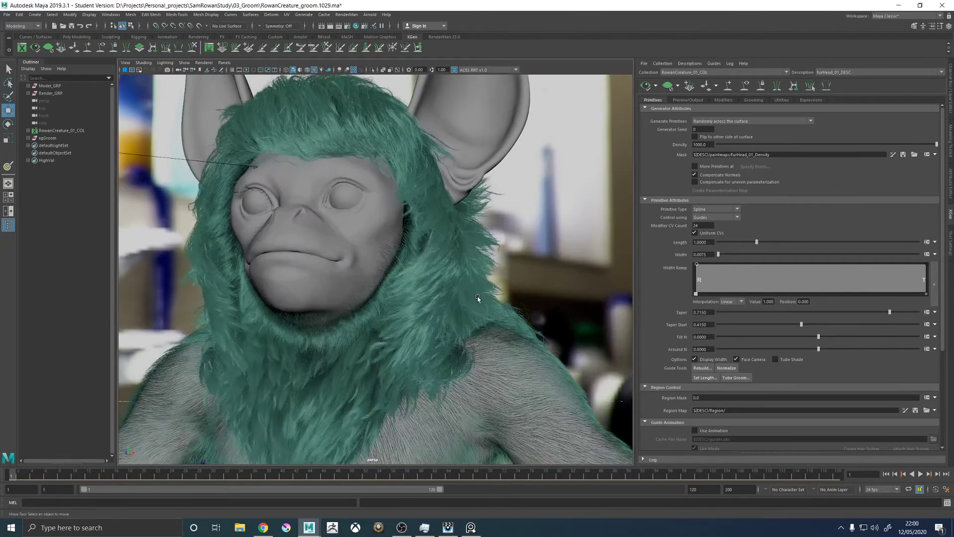
# Save the groom scene
pyautogui.press('q')
pyautogui.hotkey('ctrl', 's')
pyautogui.click(460, 269)
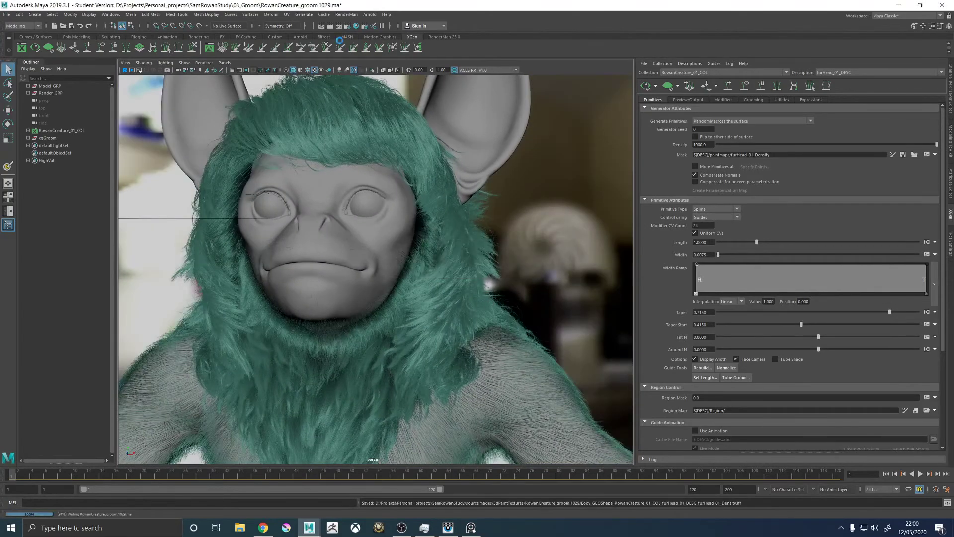
pyautogui.press('w')
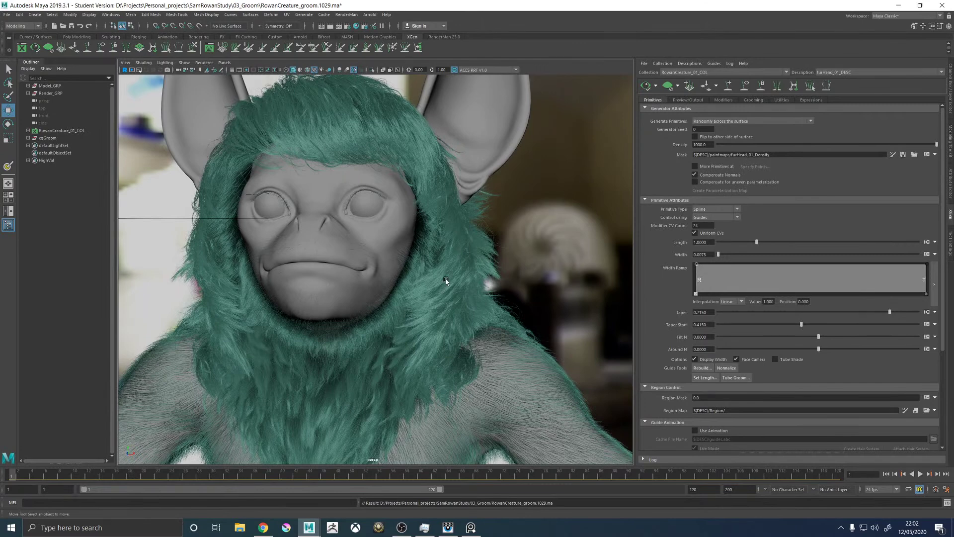
# Bring up the blue-furred creature reference image beside the viewport and frame the head from the front for comparison
pyautogui.scroll(-4, 446, 281)
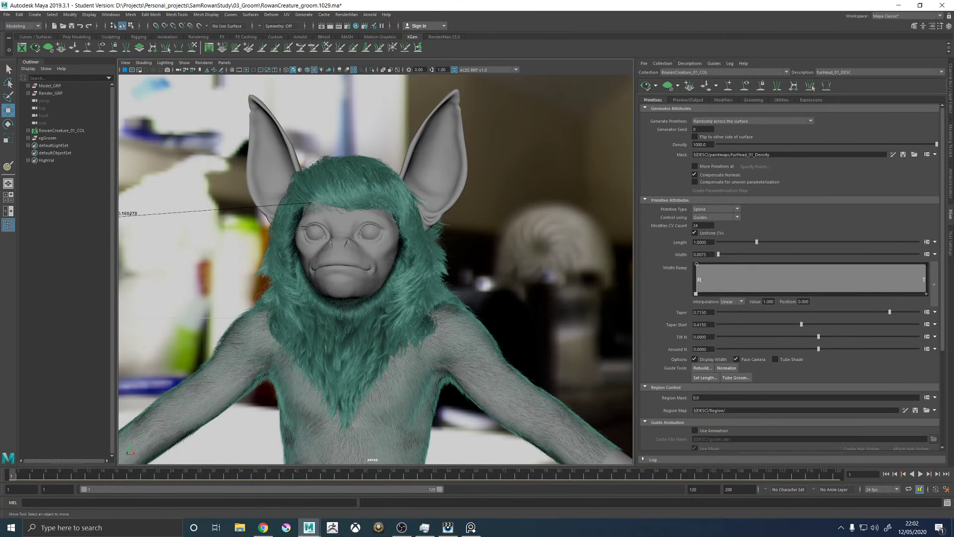
pyautogui.click(264, 527)
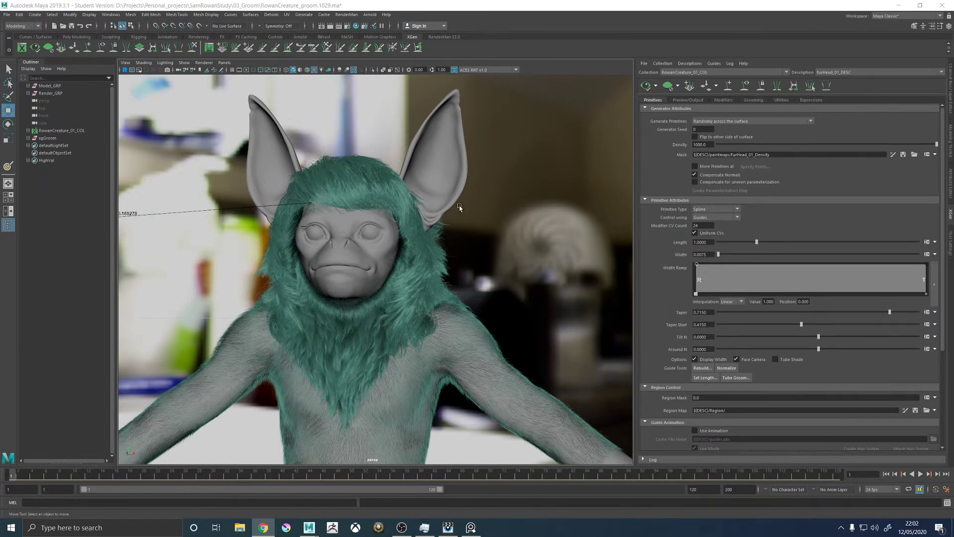
pyautogui.keyDown('alt'); pyautogui.moveTo(492, 241); pyautogui.dragTo(413, 208); pyautogui.keyUp('alt')
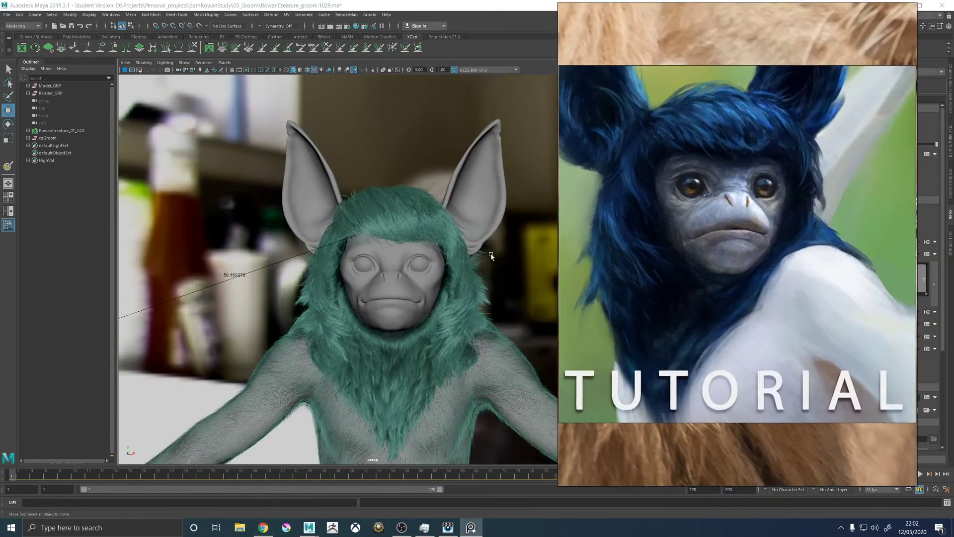
pyautogui.scroll(5, 512, 252)
pyautogui.keyDown('alt'); pyautogui.moveTo(509, 251); pyautogui.dragTo(371, 216); pyautogui.keyUp('alt')
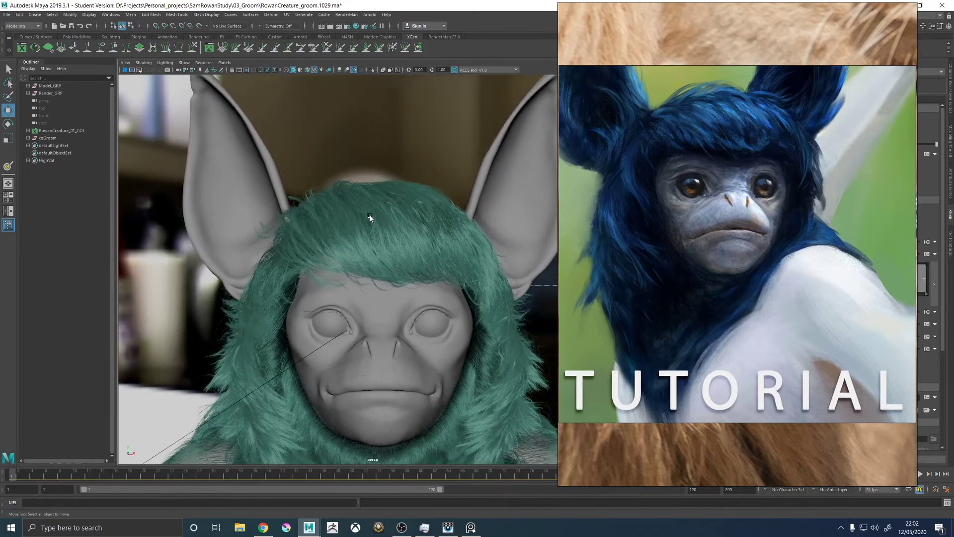
# Start the Grease Pencil and arrange its tool window and the reference image clear of the creature's head
pyautogui.click(221, 70)
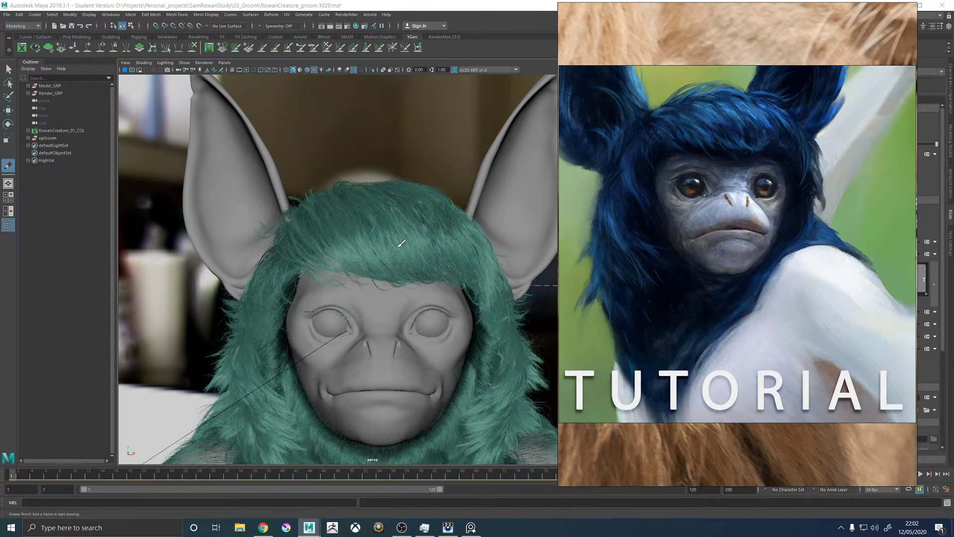
pyautogui.moveTo(376, 279); pyautogui.dragTo(387, 291)
pyautogui.moveTo(695, 162); pyautogui.dragTo(444, 165)
pyautogui.rightClick(734, 108)
pyautogui.moveTo(734, 108)
pyautogui.mouseDown()
pyautogui.moveTo(158, 116)
pyautogui.moveTo(142, 99)
pyautogui.mouseUp()
pyautogui.moveTo(417, 130); pyautogui.dragTo(703, 127)
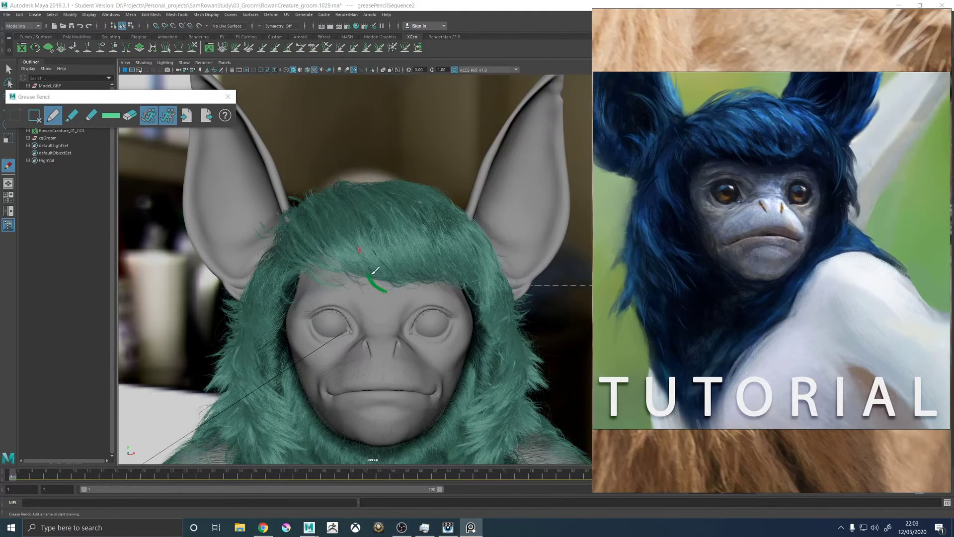
pyautogui.moveTo(380, 279); pyautogui.dragTo(397, 282)
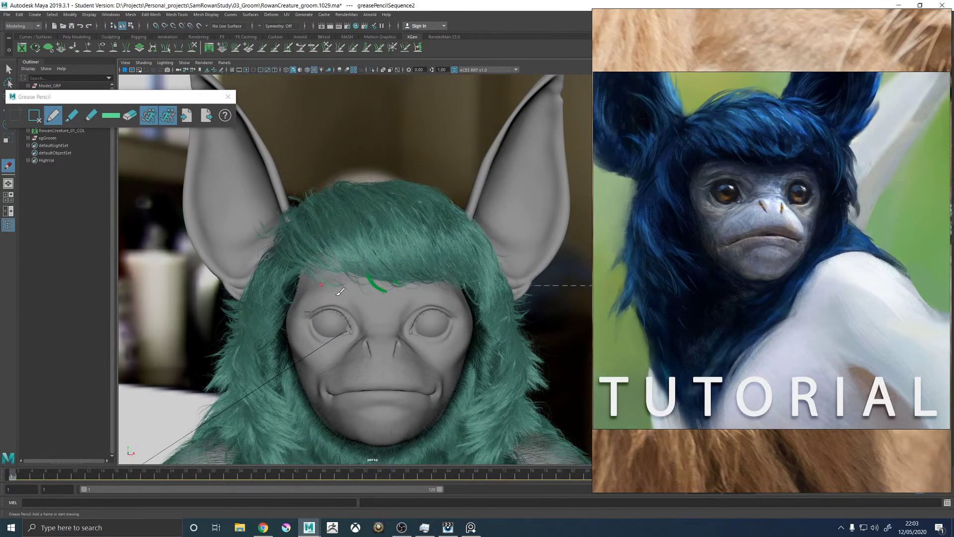
pyautogui.moveTo(311, 269)
pyautogui.mouseDown()
pyautogui.moveTo(377, 290)
pyautogui.moveTo(318, 271)
pyautogui.mouseUp()
pyautogui.click(28, 116)
pyautogui.click(16, 114)
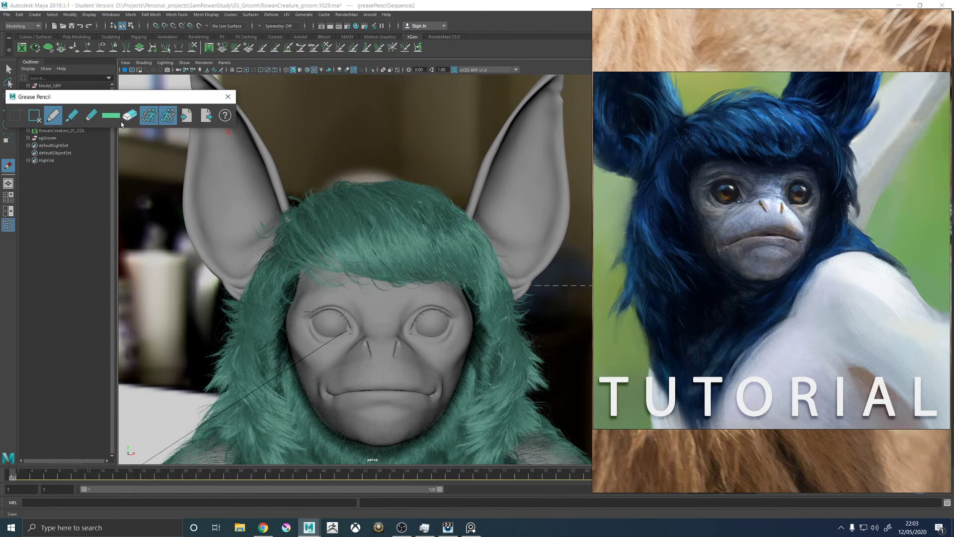
# Set the pencil colour to orange and sketch the lower edge of the fringe across the forehead
pyautogui.click(116, 116)
pyautogui.moveTo(180, 103); pyautogui.dragTo(192, 116)
pyautogui.moveTo(298, 262)
pyautogui.mouseDown()
pyautogui.moveTo(373, 281)
pyautogui.moveTo(388, 297)
pyautogui.moveTo(377, 286)
pyautogui.moveTo(443, 274)
pyautogui.moveTo(367, 282)
pyautogui.mouseUp()
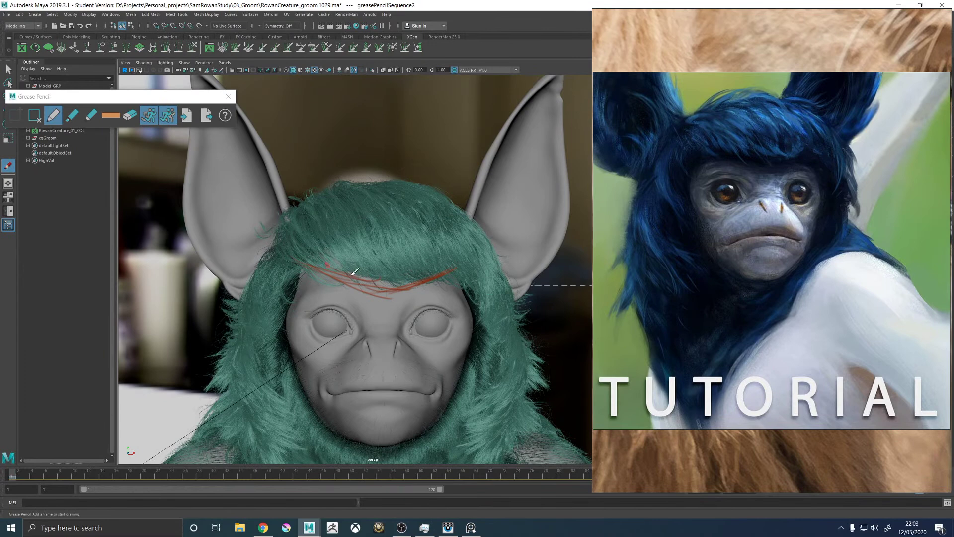
pyautogui.moveTo(304, 259); pyautogui.dragTo(393, 288)
# Sketch curved hair clumps falling beside the creature's left eye and pointed clumps along the fringe's lower edge
pyautogui.moveTo(478, 252); pyautogui.dragTo(472, 331)
pyautogui.moveTo(486, 263); pyautogui.dragTo(473, 332)
pyautogui.moveTo(489, 251); pyautogui.dragTo(468, 332)
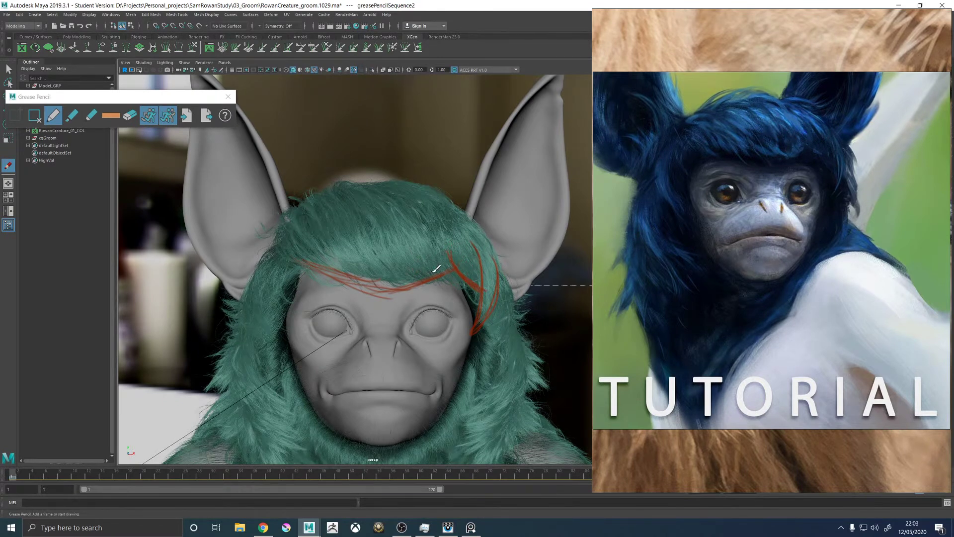
pyautogui.moveTo(389, 278); pyautogui.dragTo(449, 266)
pyautogui.moveTo(294, 234); pyautogui.dragTo(410, 278)
pyautogui.moveTo(482, 302)
pyautogui.mouseDown()
pyautogui.moveTo(467, 329)
pyautogui.moveTo(483, 325)
pyautogui.moveTo(479, 336)
pyautogui.mouseUp()
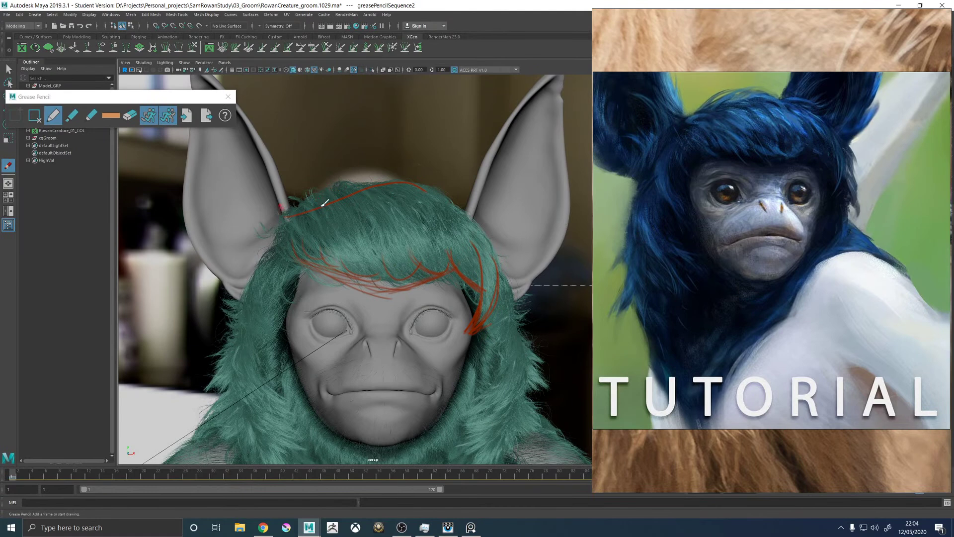
# Erase the sketched line across the crown and redraw the fringe's outline over the top of the head
pyautogui.click(129, 115)
pyautogui.moveTo(288, 215); pyautogui.dragTo(399, 180)
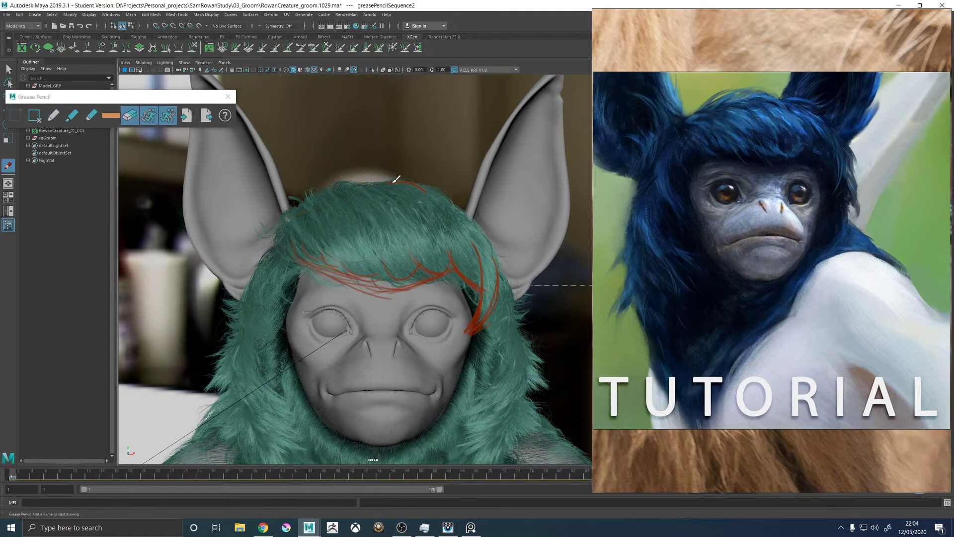
pyautogui.click(52, 115)
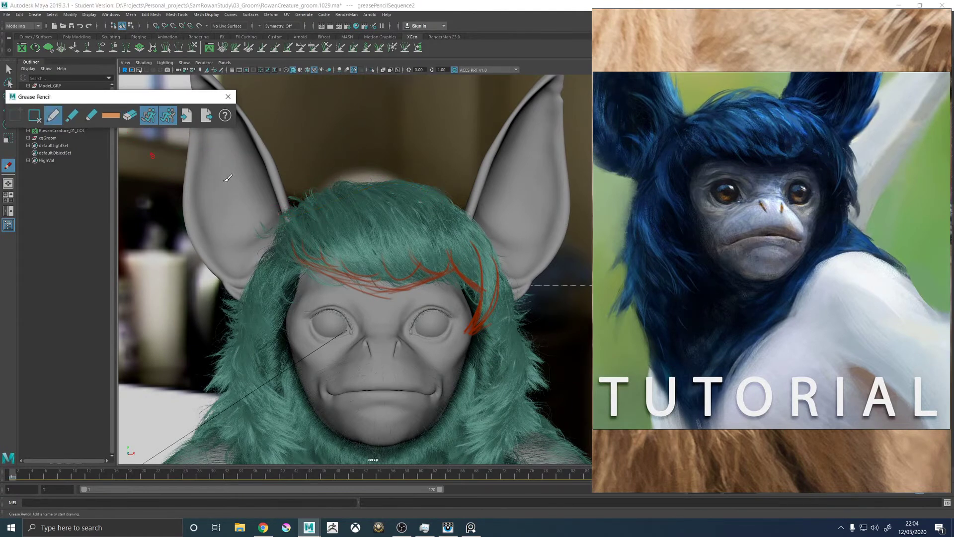
pyautogui.moveTo(318, 205)
pyautogui.mouseDown()
pyautogui.moveTo(370, 187)
pyautogui.moveTo(434, 187)
pyautogui.moveTo(469, 215)
pyautogui.mouseUp()
pyautogui.moveTo(401, 168); pyautogui.dragTo(430, 188)
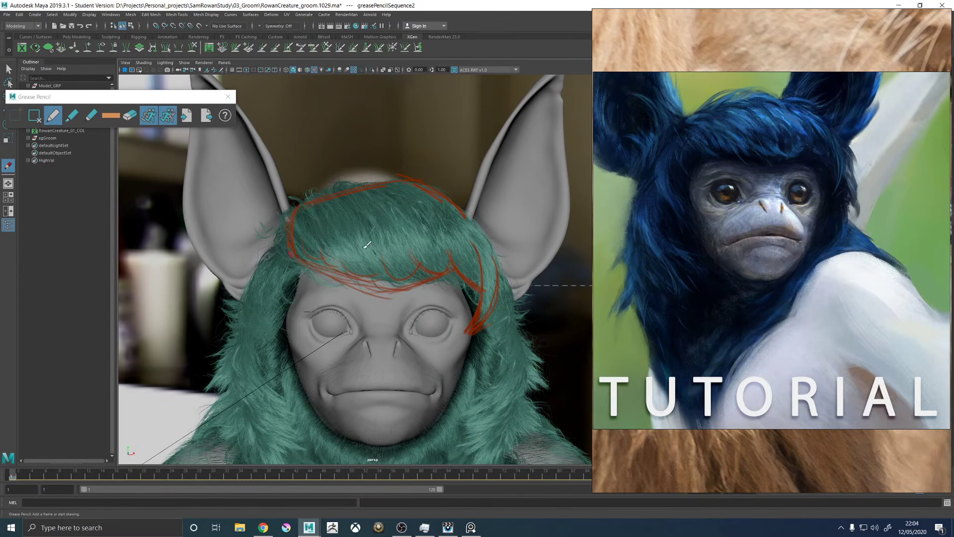
# Sketch jagged orange fur tufts flaring outwards below the creature's left ear
pyautogui.moveTo(487, 245); pyautogui.dragTo(527, 286)
pyautogui.moveTo(528, 327); pyautogui.dragTo(516, 302)
pyautogui.moveTo(503, 225); pyautogui.dragTo(496, 296)
pyautogui.moveTo(497, 227); pyautogui.dragTo(499, 230)
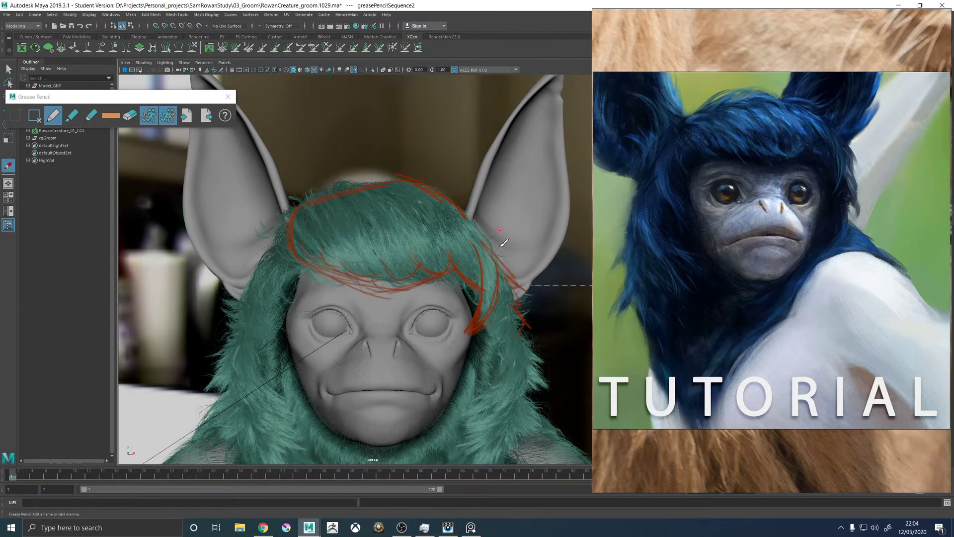
# Change the pencil colour to magenta and sketch loose tufts rising from and falling over the crown
pyautogui.click(114, 114)
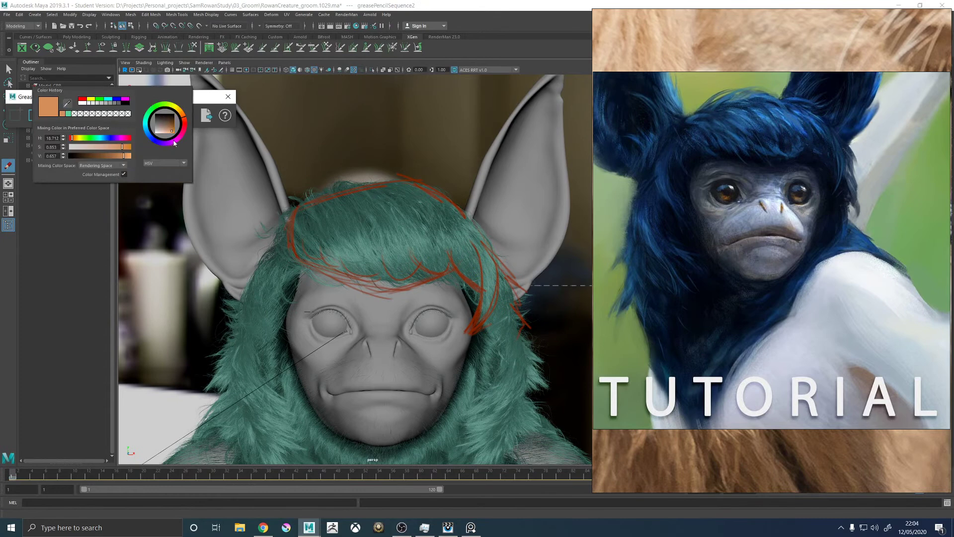
pyautogui.click(248, 152)
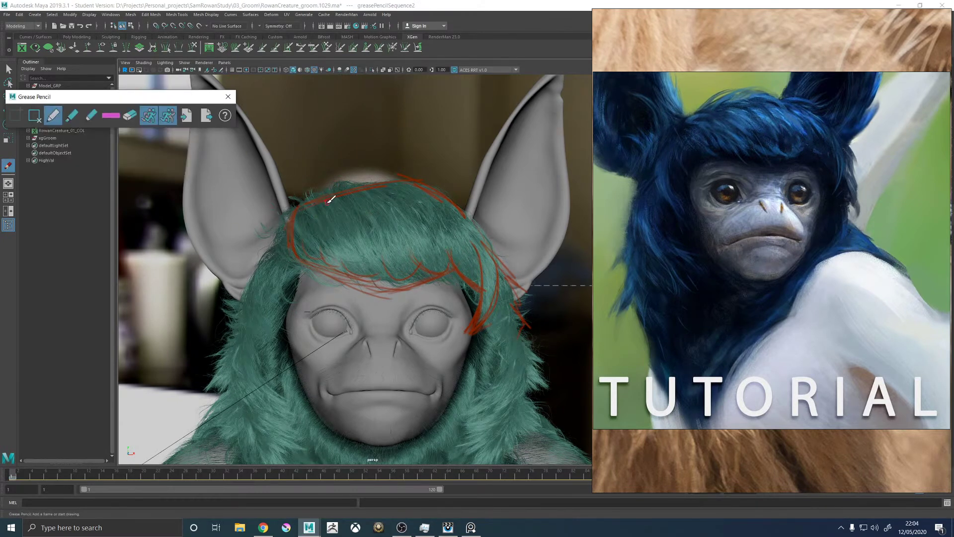
pyautogui.moveTo(307, 193)
pyautogui.mouseDown()
pyautogui.moveTo(385, 165)
pyautogui.moveTo(386, 179)
pyautogui.mouseUp()
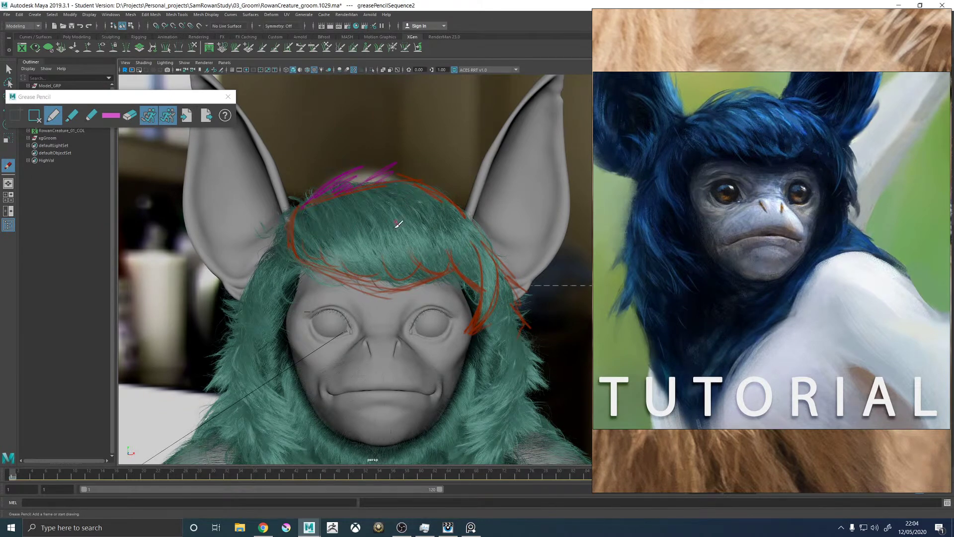
pyautogui.moveTo(342, 207)
pyautogui.mouseDown()
pyautogui.moveTo(361, 198)
pyautogui.moveTo(393, 211)
pyautogui.mouseUp()
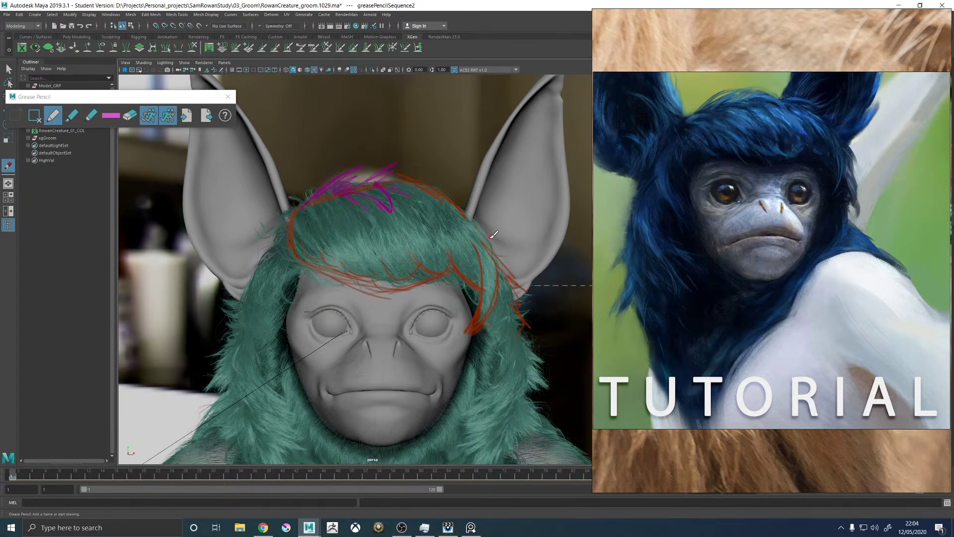
# Change the pencil colour to green and mark short strand strokes in the middle of the fringe
pyautogui.click(169, 77)
pyautogui.click(114, 118)
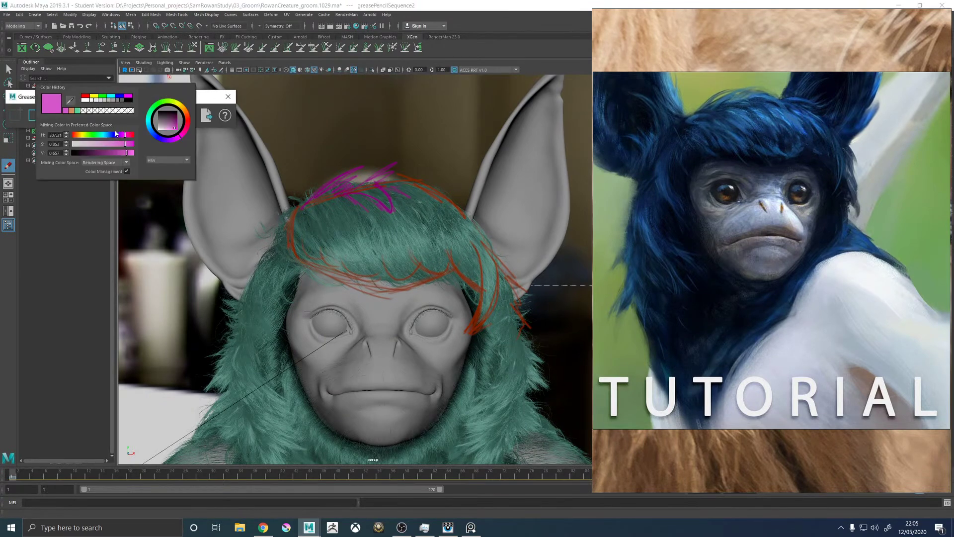
pyautogui.click(165, 104)
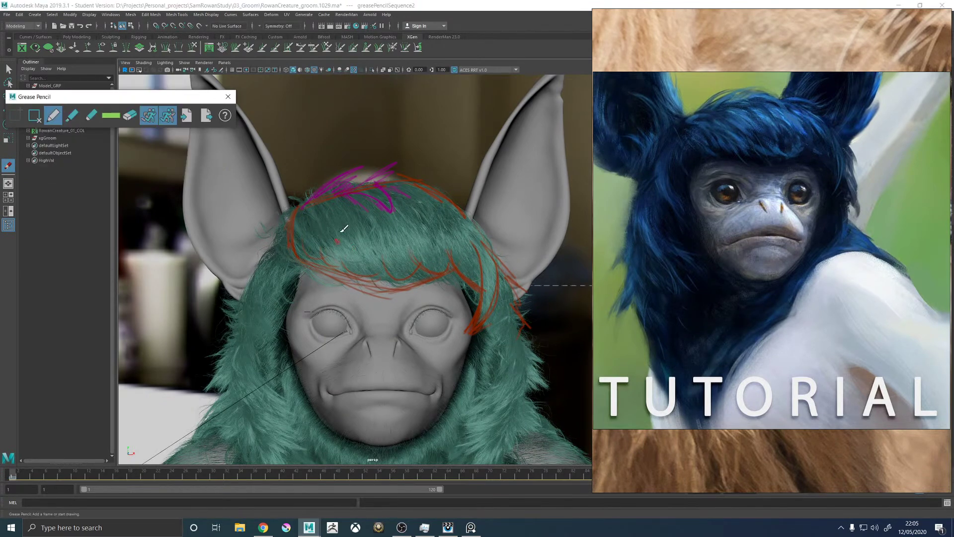
pyautogui.click(346, 216)
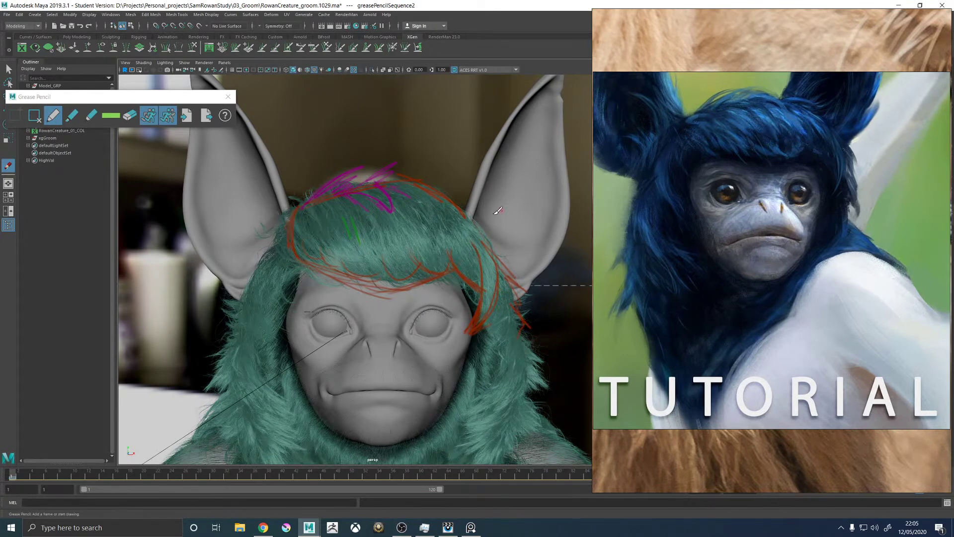
# Change the pencil colour to yellow-orange and sketch long strands sweeping down the side fur beside the creature's left cheek
pyautogui.click(113, 116)
pyautogui.click(180, 110)
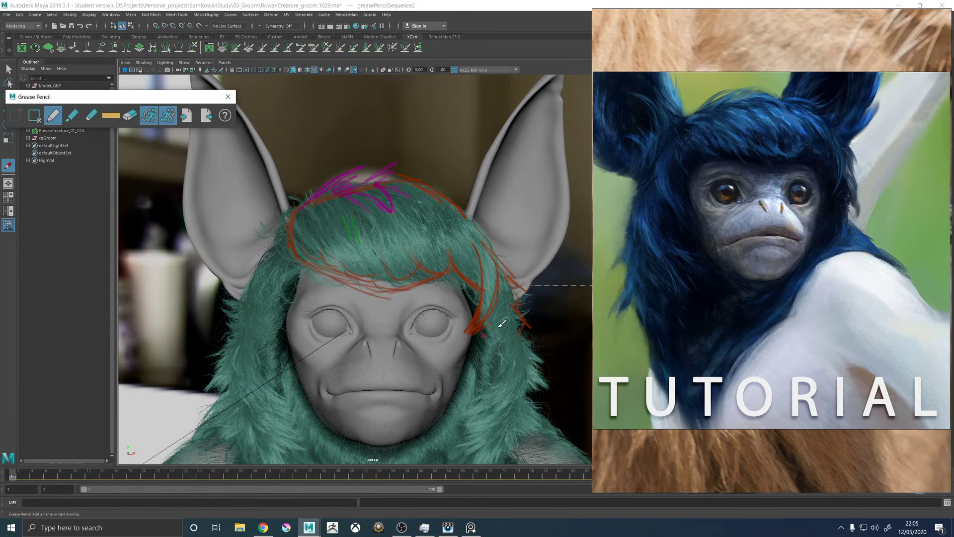
pyautogui.click(524, 332)
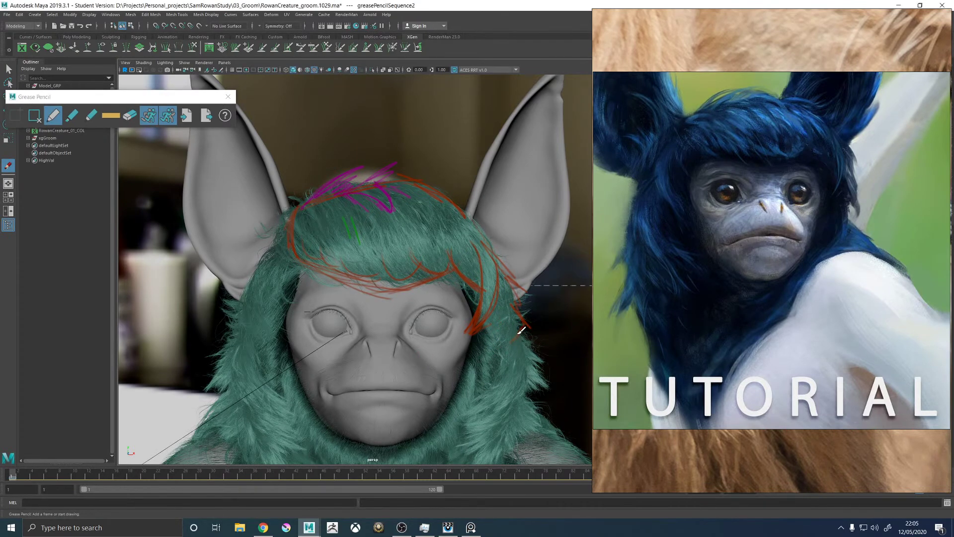
pyautogui.moveTo(499, 379)
pyautogui.mouseDown()
pyautogui.moveTo(481, 405)
pyautogui.moveTo(492, 348)
pyautogui.moveTo(451, 441)
pyautogui.mouseUp()
pyautogui.moveTo(527, 331); pyautogui.dragTo(496, 422)
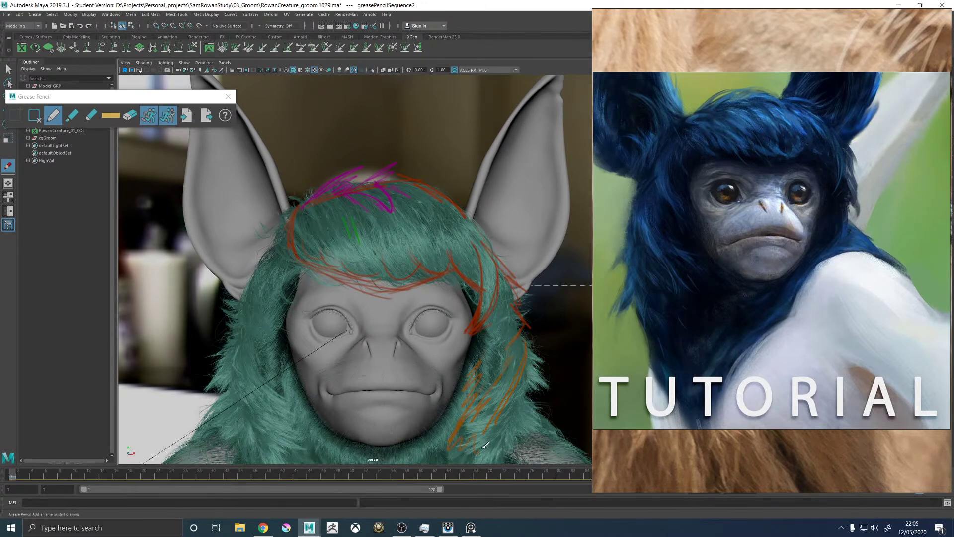
# Sample a near-black brown from the viewport background as pencil colour and hatch dark gaps along the outer edge of the left side fur
pyautogui.click(111, 116)
pyautogui.click(116, 116)
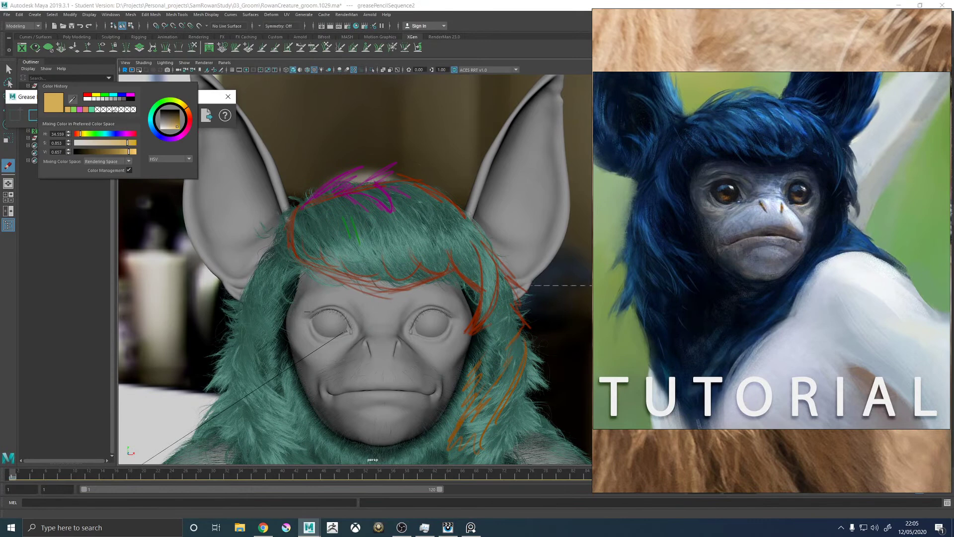
pyautogui.click(73, 98)
pyautogui.click(566, 380)
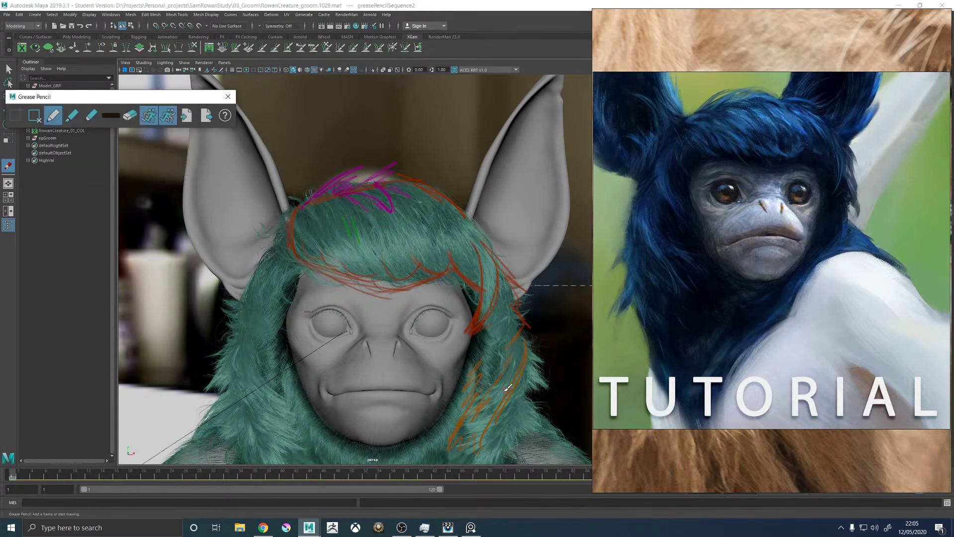
pyautogui.moveTo(526, 381)
pyautogui.mouseDown()
pyautogui.moveTo(519, 388)
pyautogui.moveTo(541, 397)
pyautogui.moveTo(527, 356)
pyautogui.moveTo(536, 342)
pyautogui.moveTo(517, 365)
pyautogui.moveTo(514, 400)
pyautogui.moveTo(539, 390)
pyautogui.moveTo(546, 406)
pyautogui.moveTo(537, 390)
pyautogui.moveTo(547, 372)
pyautogui.moveTo(531, 387)
pyautogui.moveTo(548, 374)
pyautogui.mouseUp()
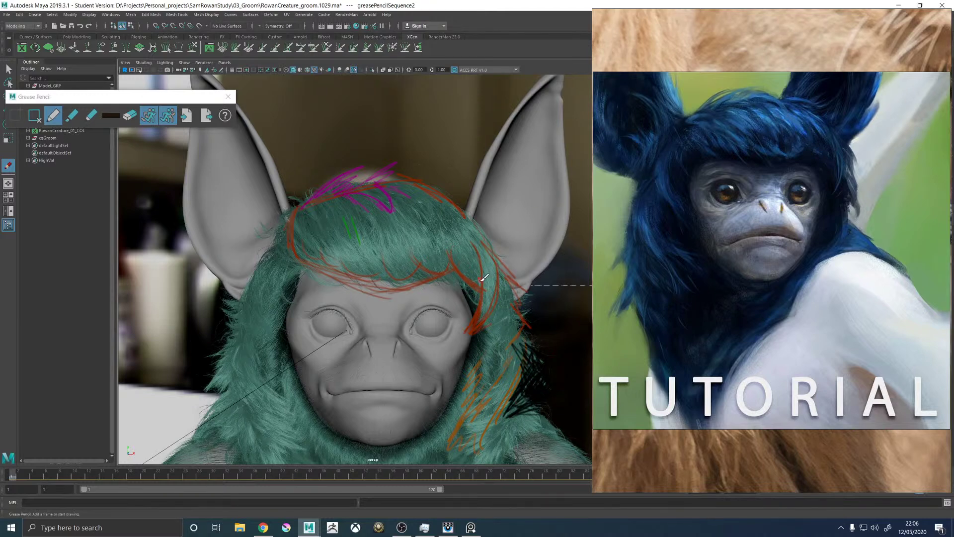
# Change the pencil colour to green and outline pointed clumps on both sides of the fringe
pyautogui.click(111, 117)
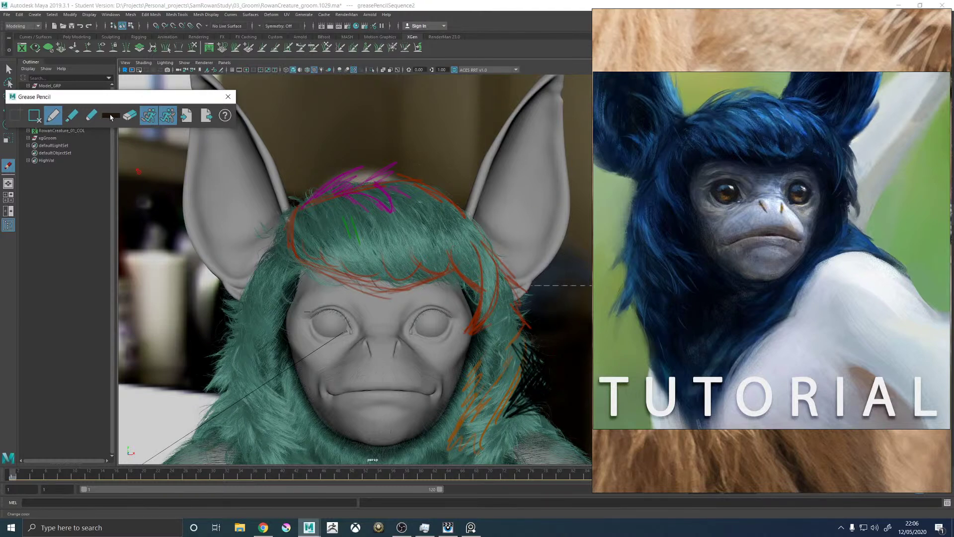
pyautogui.click(115, 117)
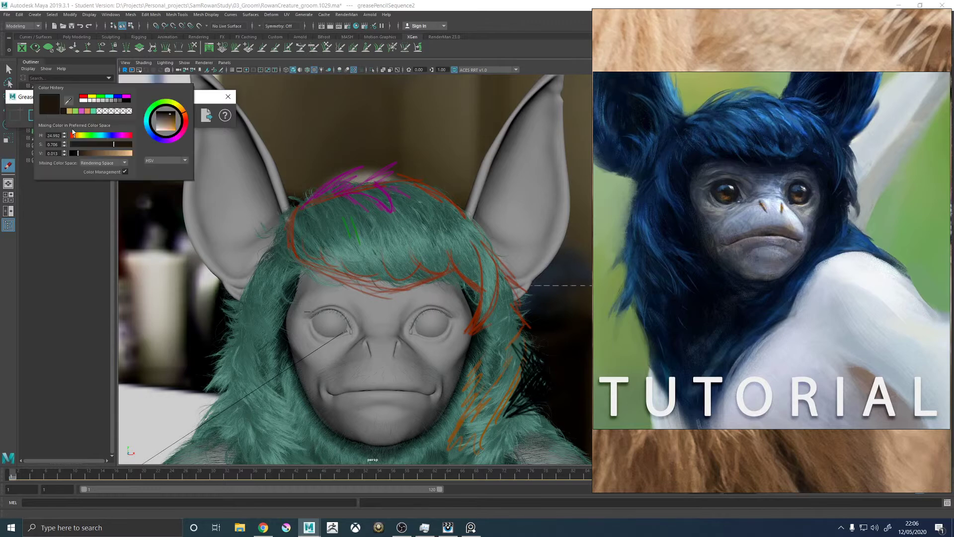
pyautogui.click(77, 112)
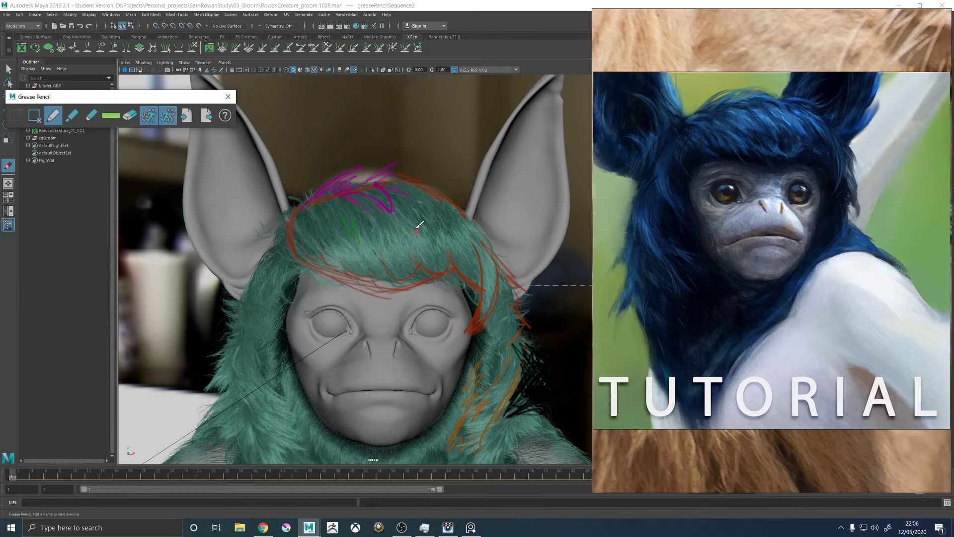
pyautogui.moveTo(411, 230); pyautogui.dragTo(433, 250)
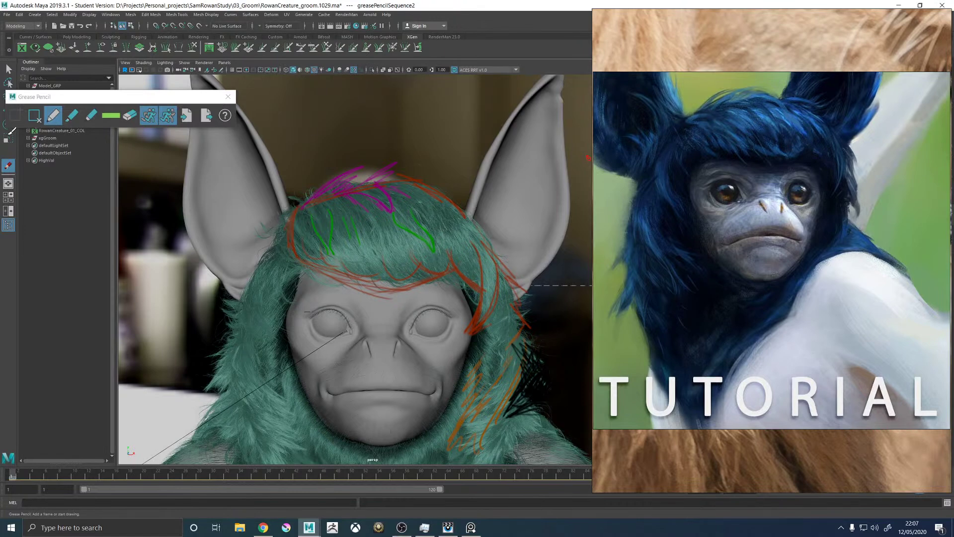
# Delete the grease pencil frame with its sketches and display the head fur's guides with the reference painting hidden
pyautogui.click(34, 117)
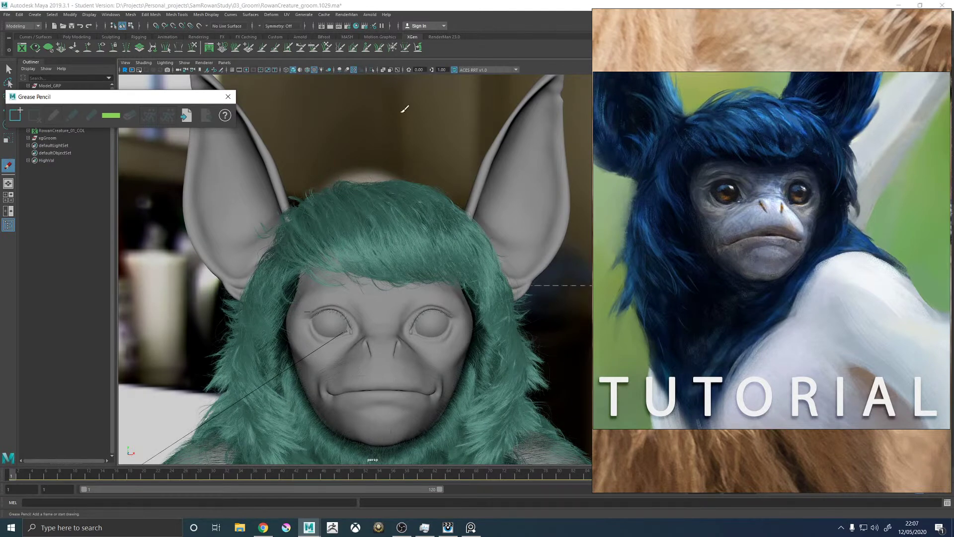
pyautogui.click(470, 526)
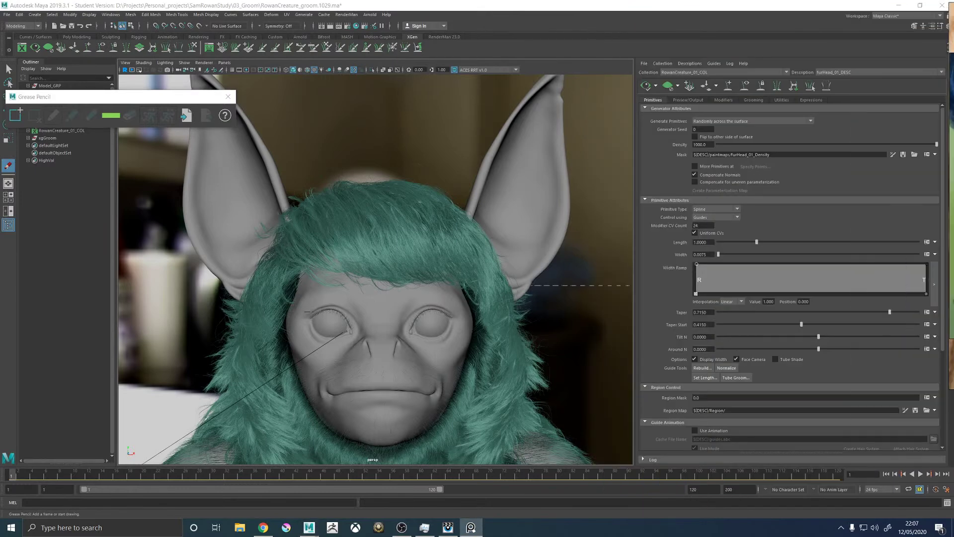
pyautogui.click(745, 85)
# Save the groom scene as an incremented version, accepting the student version notice, and close the Grease Pencil window
pyautogui.click(6, 14)
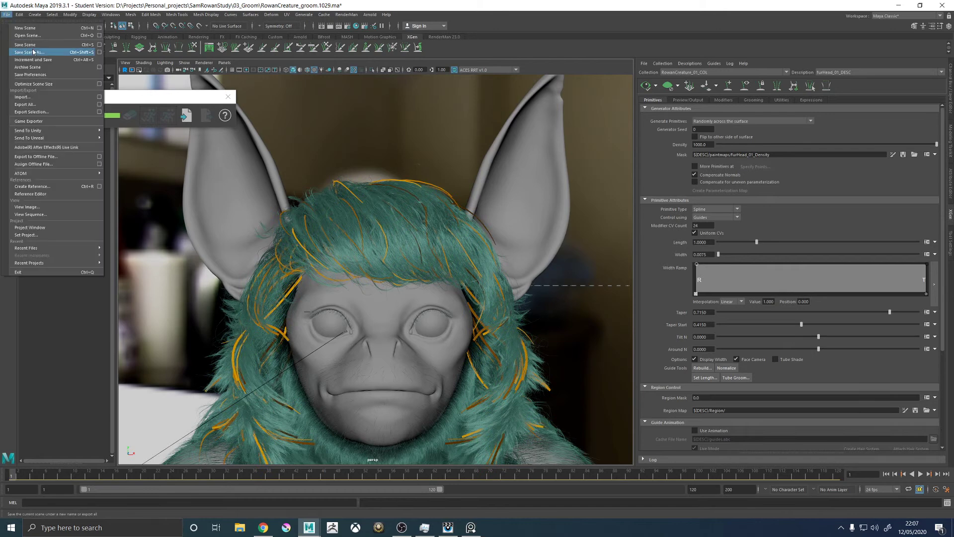
pyautogui.click(30, 61)
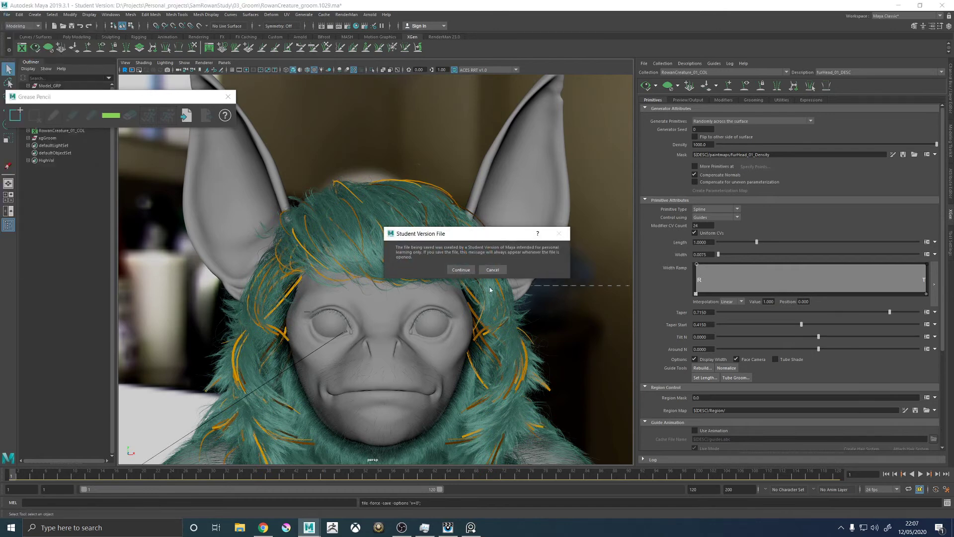
pyautogui.click(461, 269)
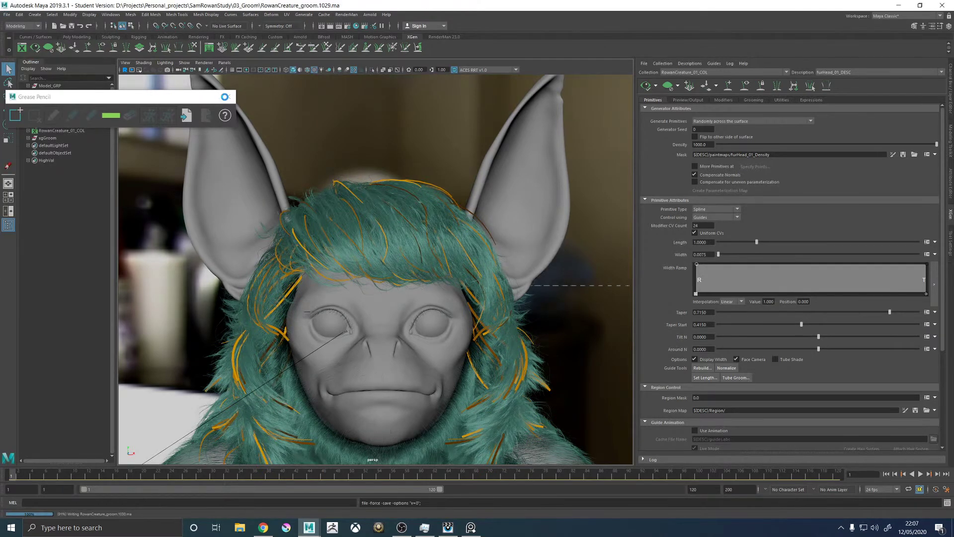
pyautogui.click(226, 98)
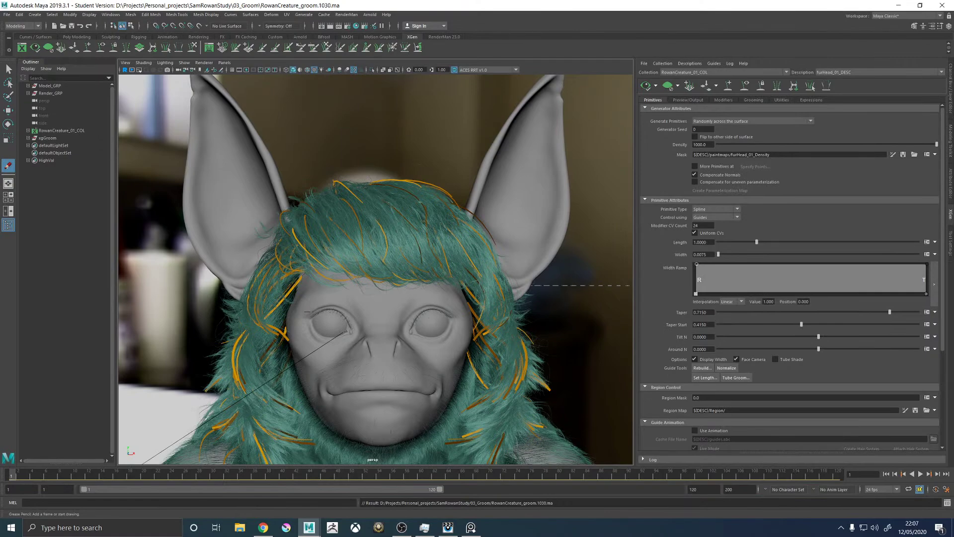
# Switch to Chrome and search Google Images for "monkey head", refining the query to "monkey head hair"
pyautogui.hotkey('alt', 'Tab')
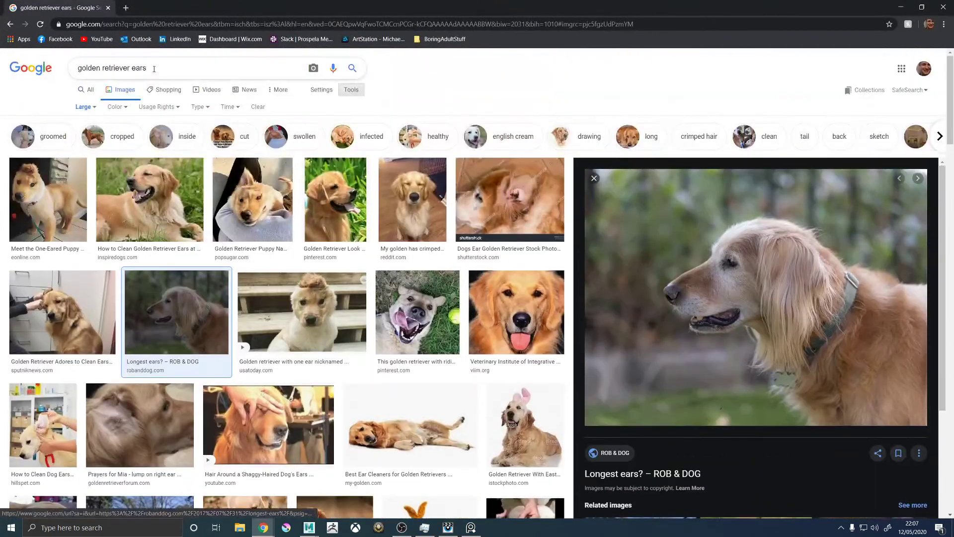
pyautogui.moveTo(154, 69); pyautogui.dragTo(7, 65)
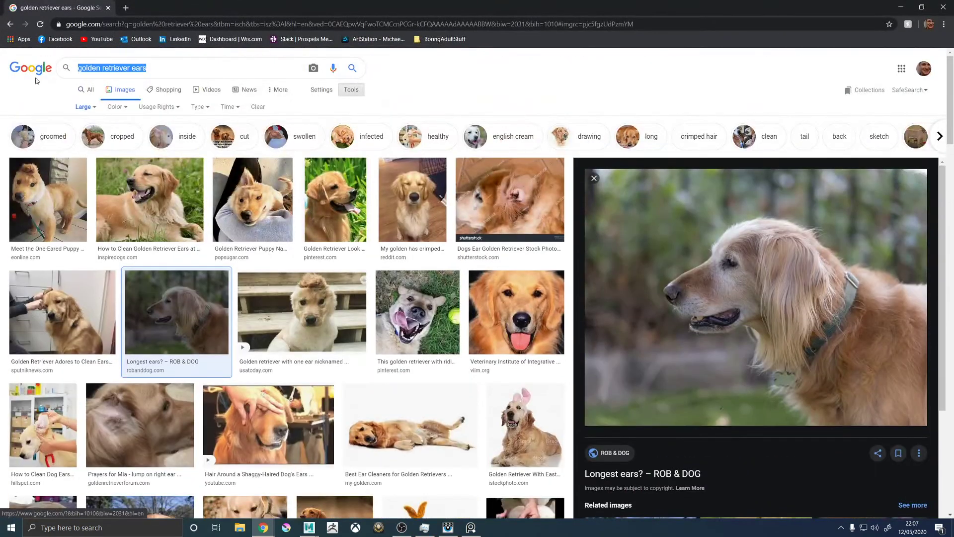
pyautogui.write('monkey head')
pyautogui.press('Return')
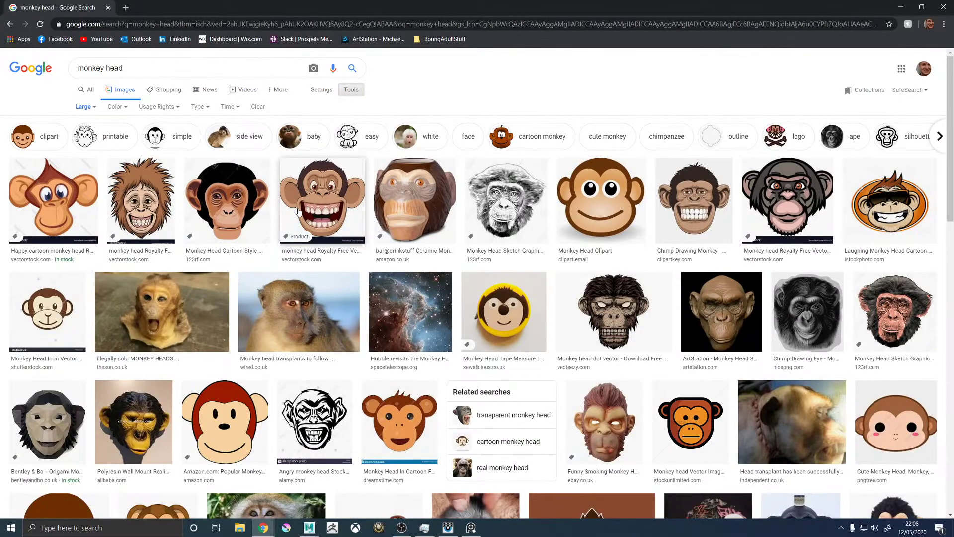
pyautogui.click(154, 69)
pyautogui.write('hair')
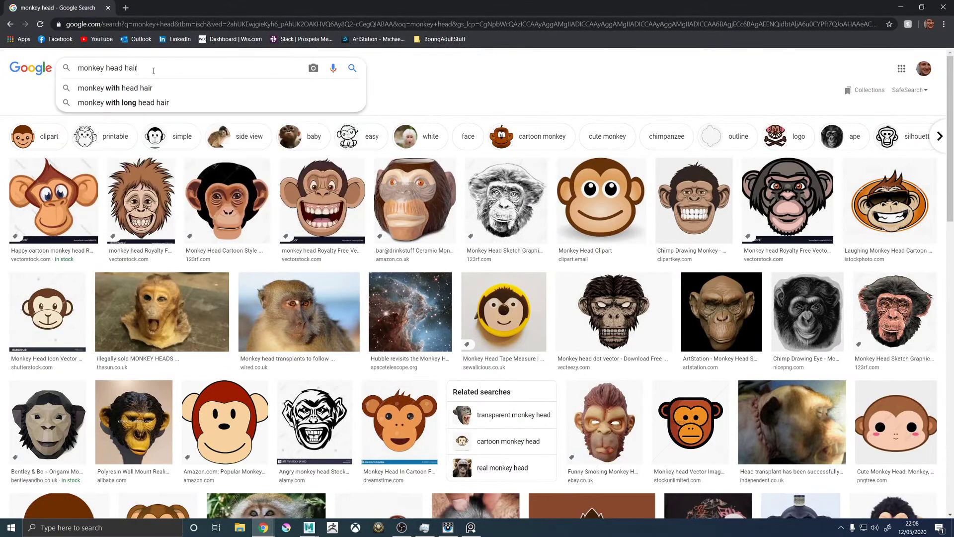
pyautogui.press('Return')
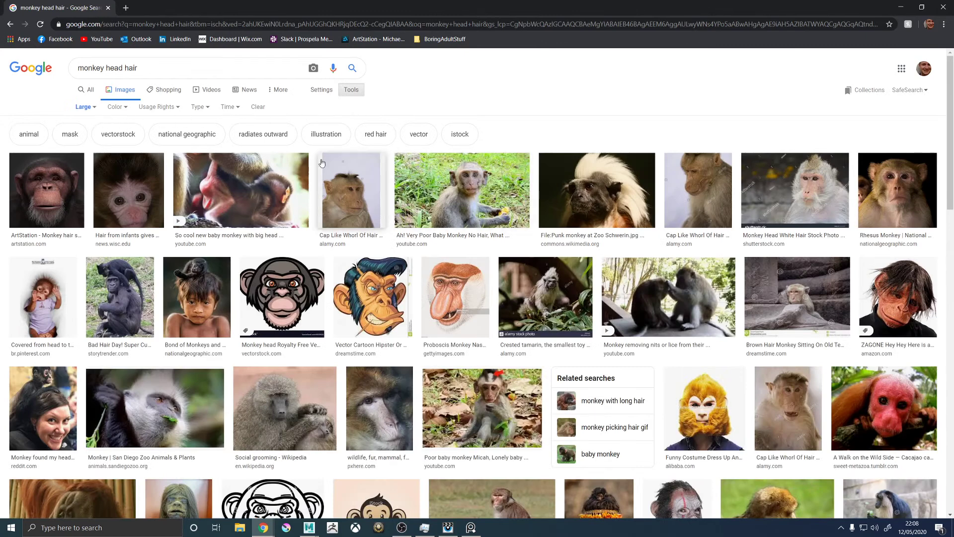
# Search Google Images for "chimp" and for "spider monkey" as further hair references
pyautogui.moveTo(165, 68); pyautogui.dragTo(14, 77)
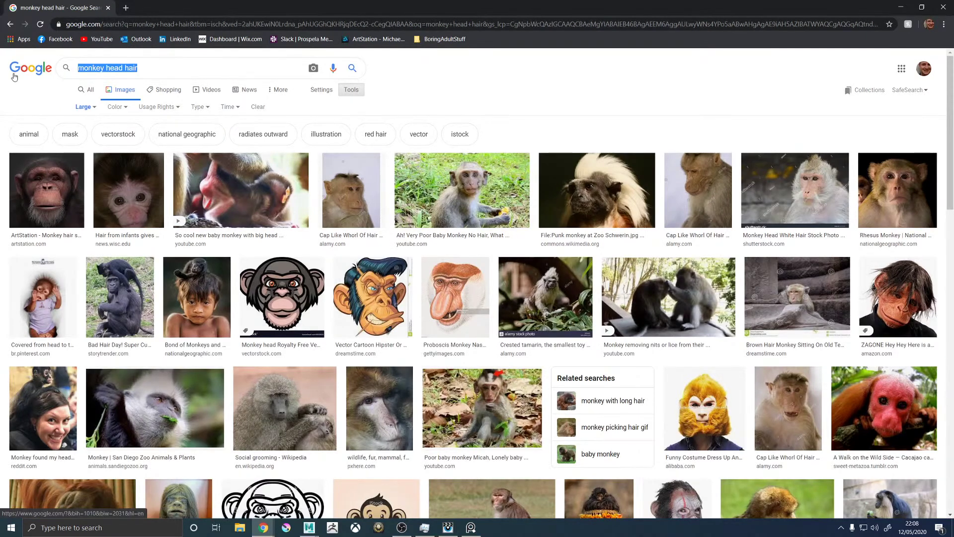
pyautogui.write('chimp')
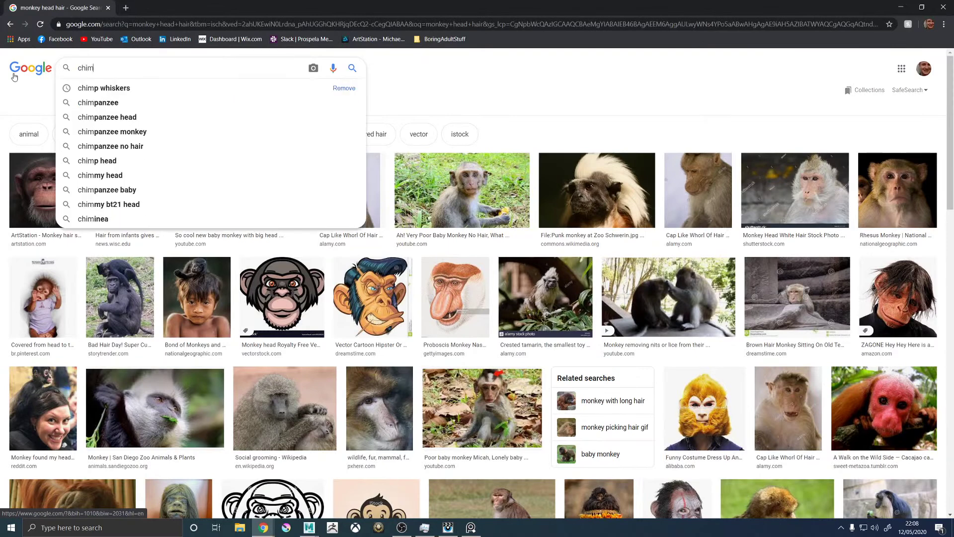
pyautogui.press('Return')
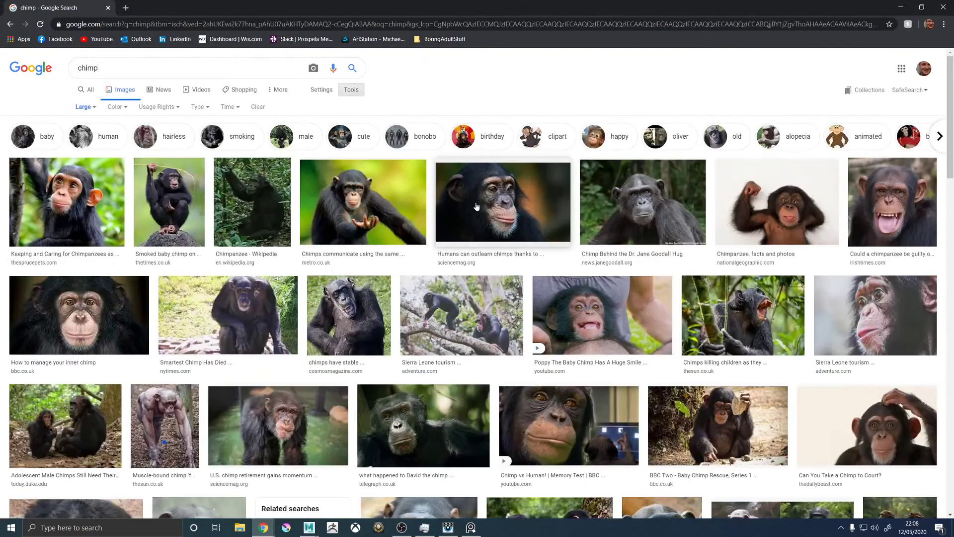
pyautogui.moveTo(114, 68); pyautogui.dragTo(43, 71)
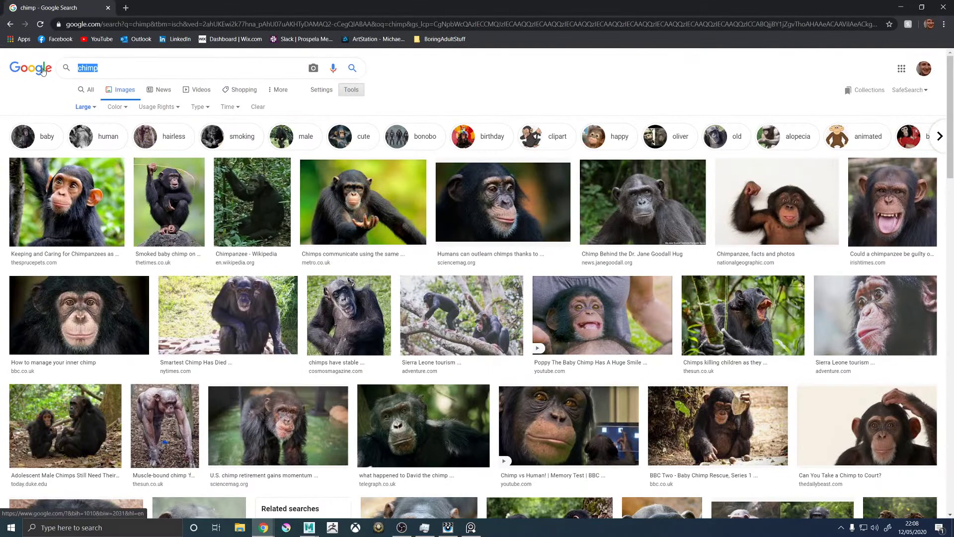
pyautogui.write('spider monkey')
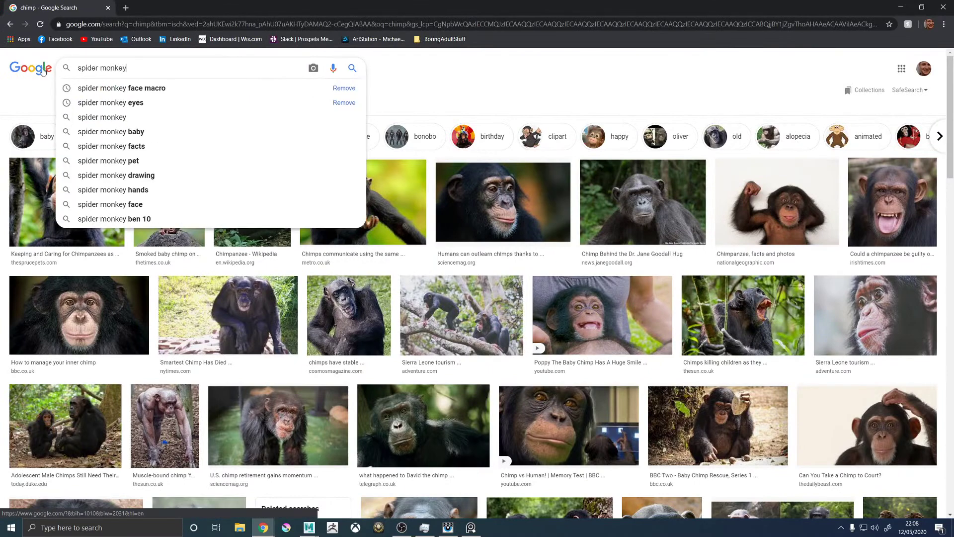
pyautogui.press('Return')
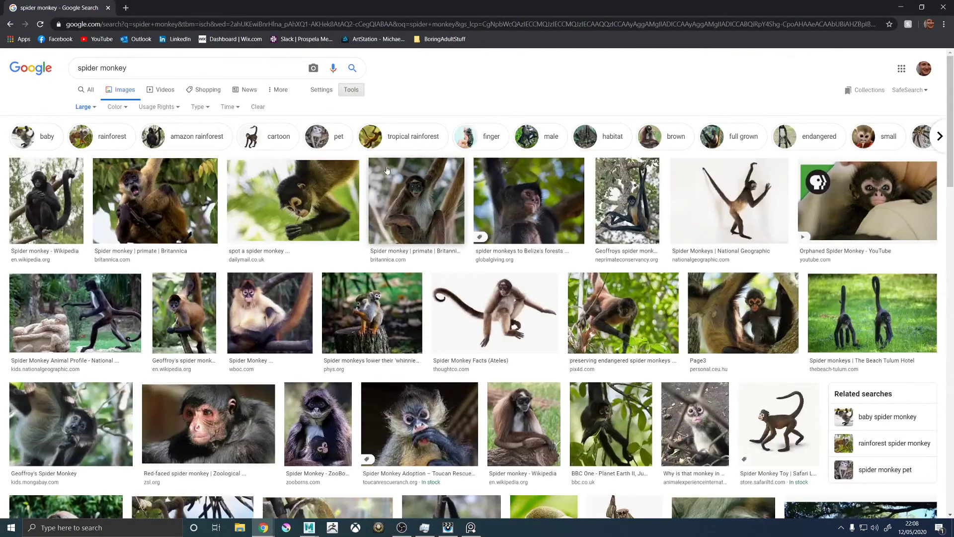
# Preview the Belize spider monkey photo and several red-faced spider monkey photos to study their head hair and fringes
pyautogui.click(547, 209)
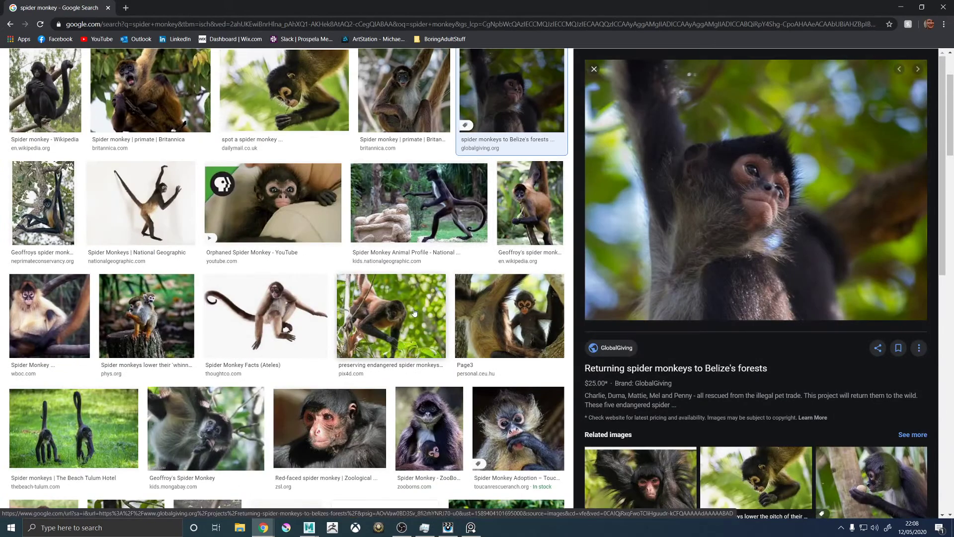
pyautogui.scroll(-2, 398, 318)
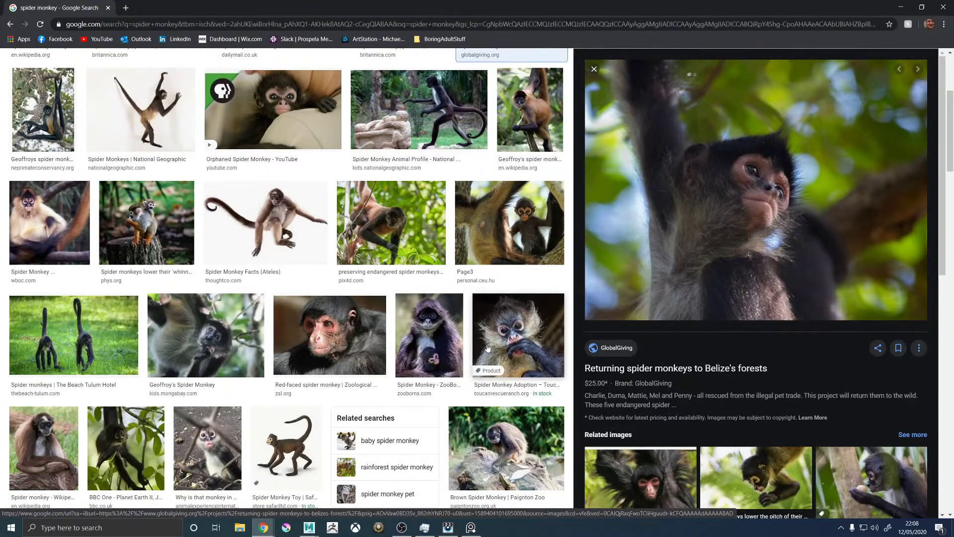
pyautogui.click(327, 336)
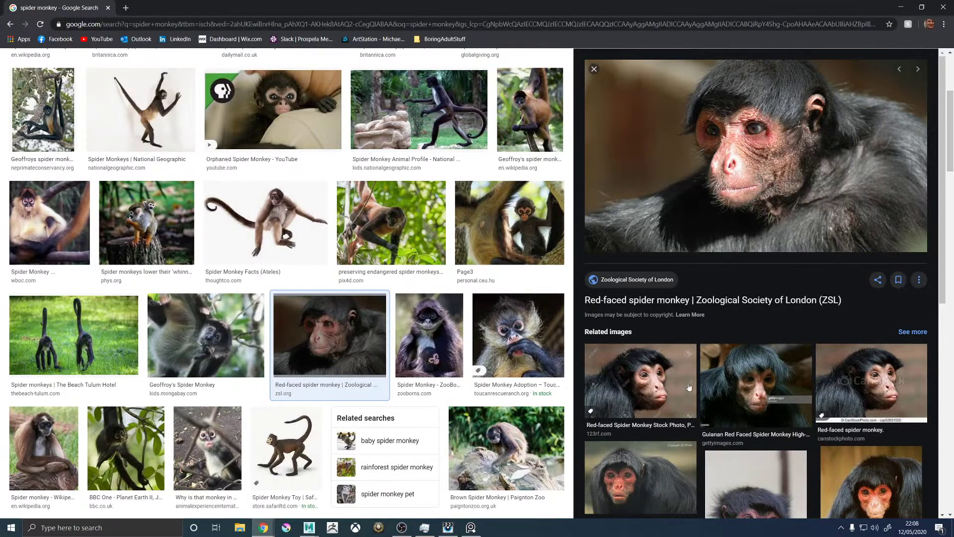
pyautogui.click(702, 394)
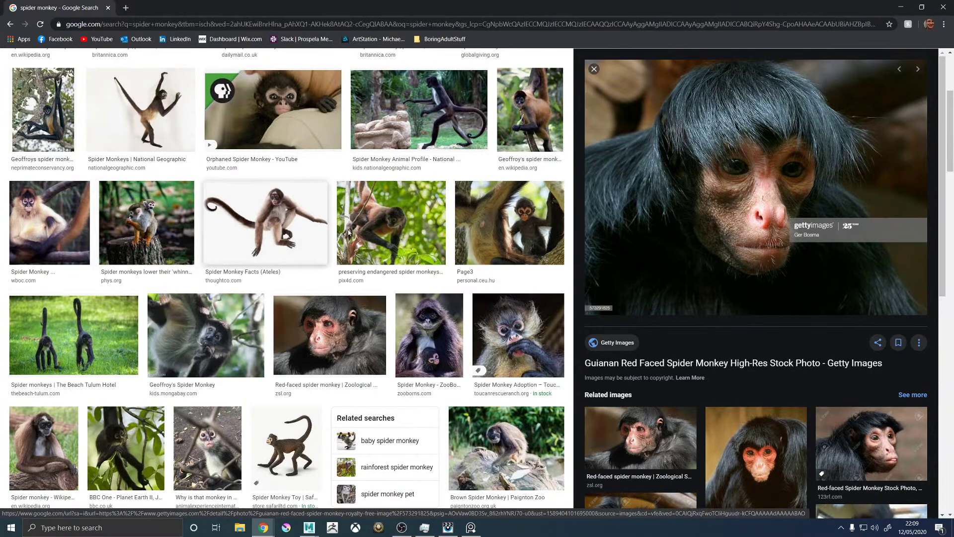
pyautogui.scroll(-1, 724, 260)
pyautogui.scroll(-3, 724, 261)
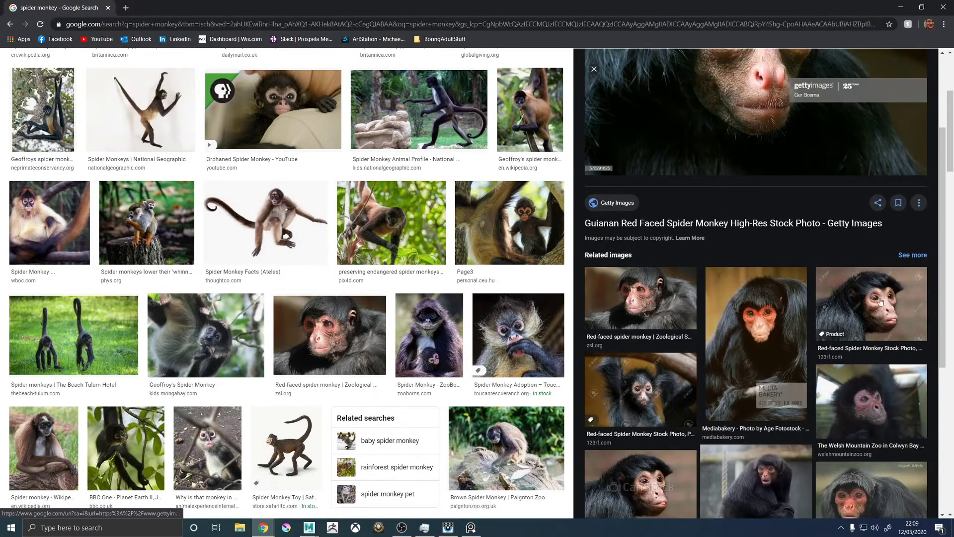
pyautogui.click(872, 290)
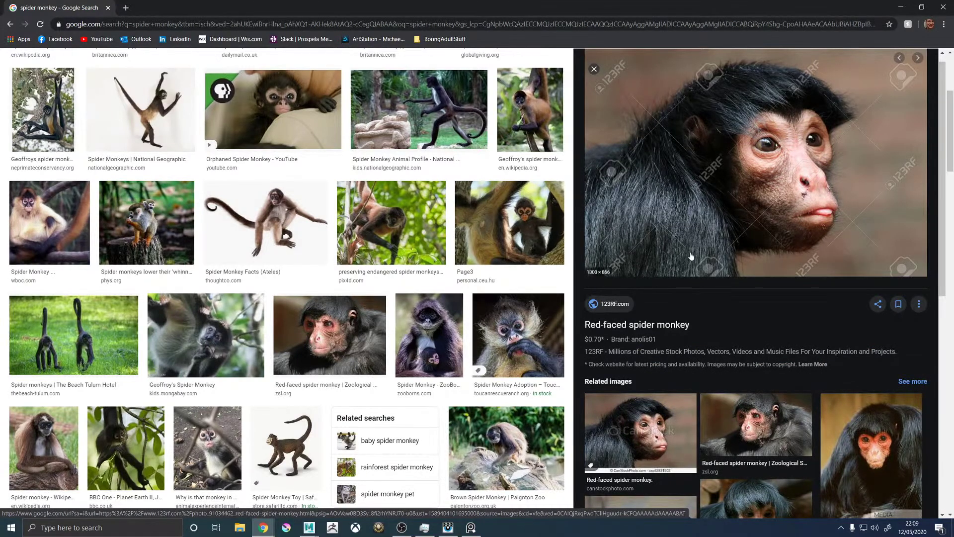
# Preview the Spider Monkey Adoption photo and the related portrait sticking out its tongue to study their flyaway head fur
pyautogui.click(556, 315)
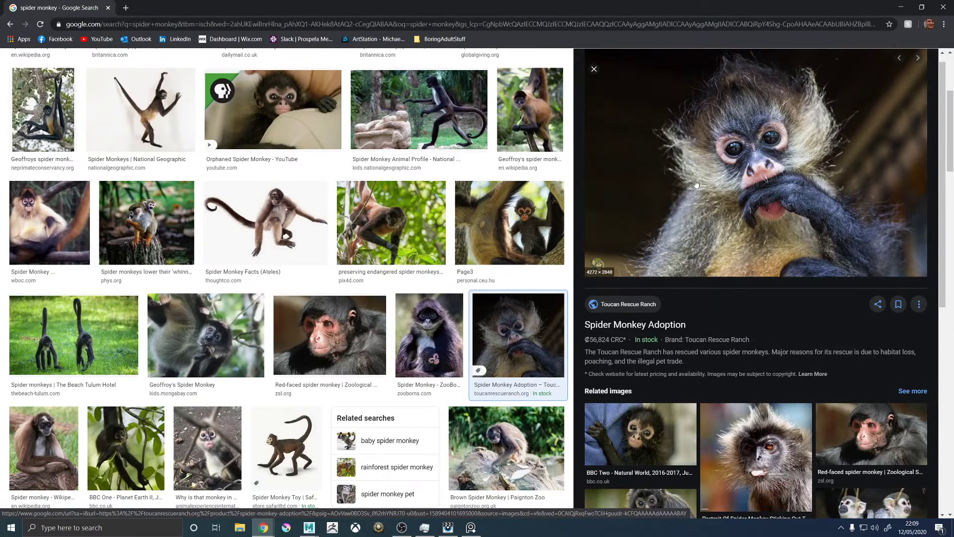
pyautogui.scroll(-4, 753, 395)
pyautogui.click(754, 417)
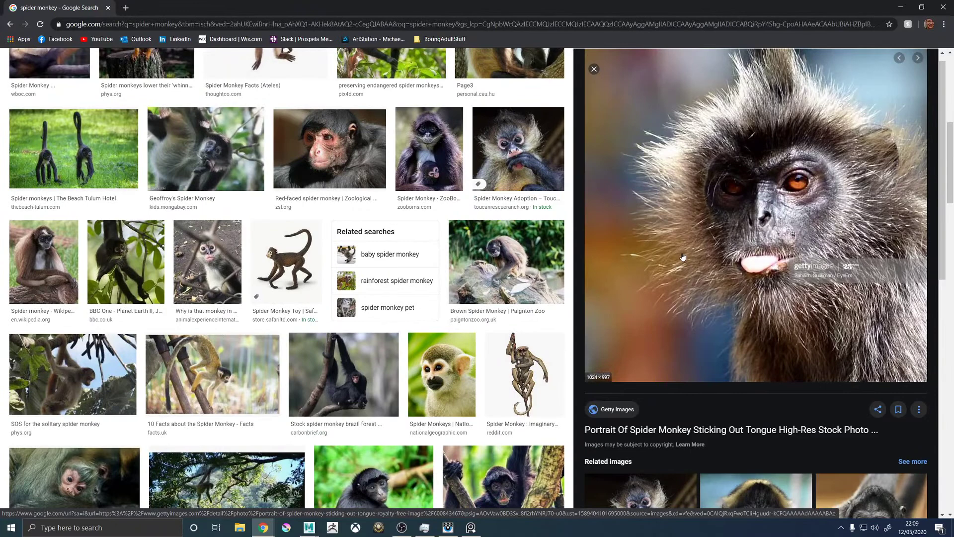
# Preview the Spear's Magazine black spider monkey photo and the Brevard Zoo black-handed spider monkey photo as head hair references
pyautogui.scroll(-5, 368, 259)
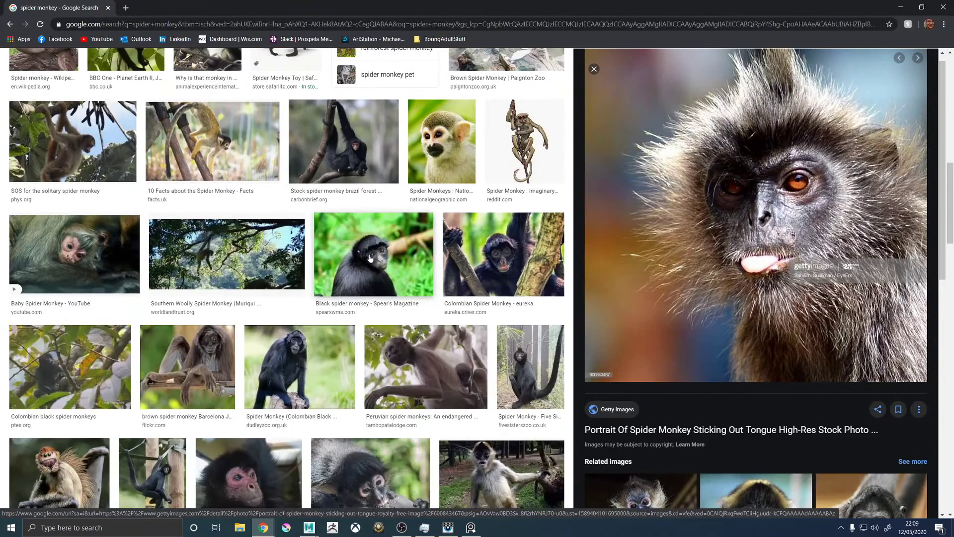
pyautogui.click(361, 269)
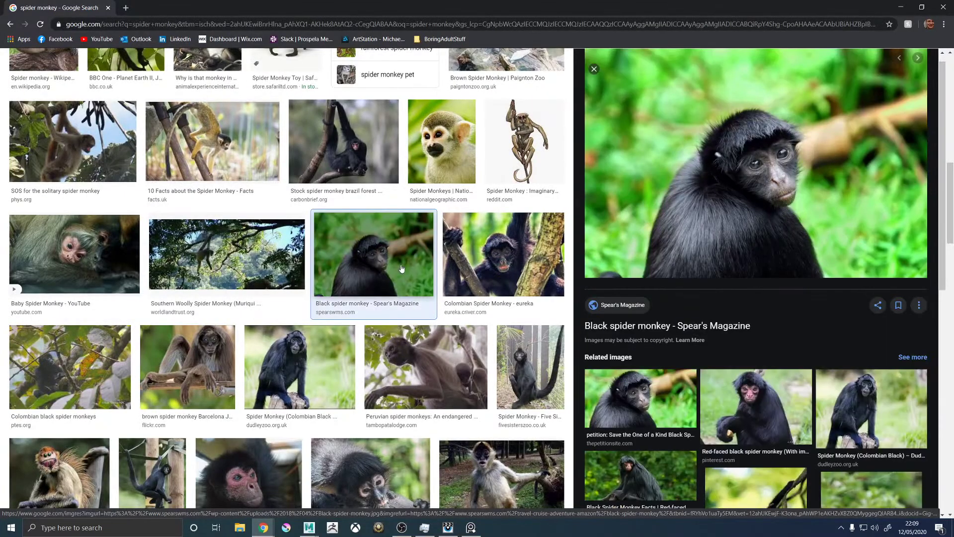
pyautogui.scroll(-3, 401, 269)
pyautogui.click(370, 340)
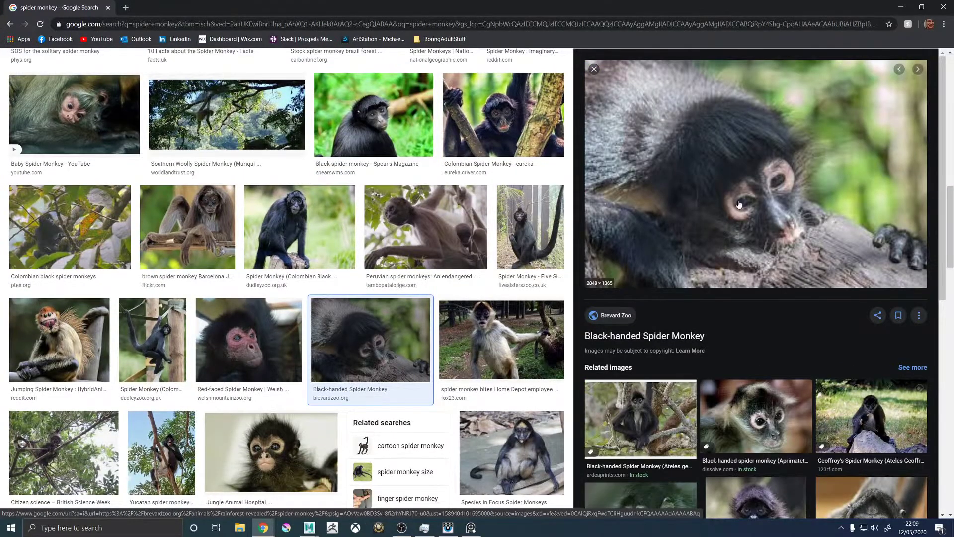
pyautogui.rightClick(705, 146)
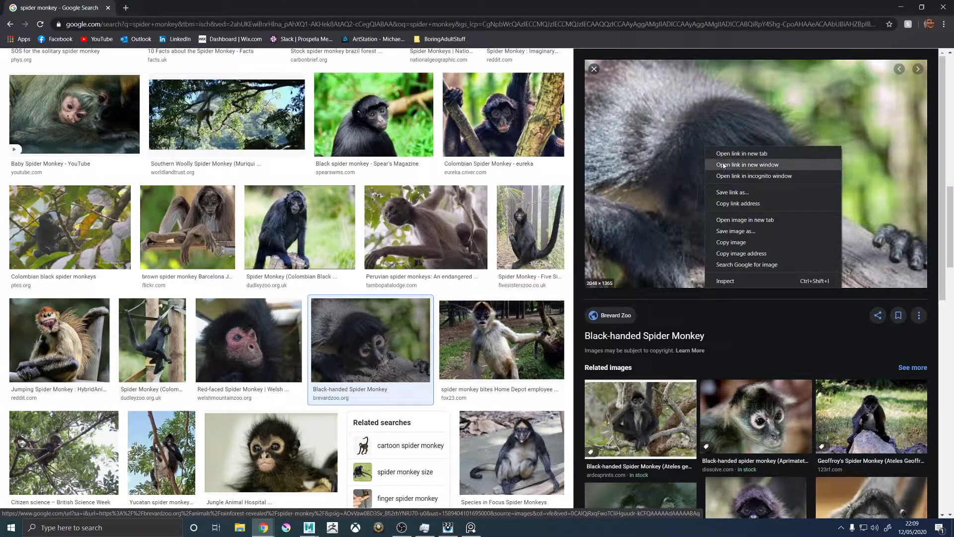
pyautogui.click(747, 225)
pyautogui.hotkey('ctrl', 'Tab')
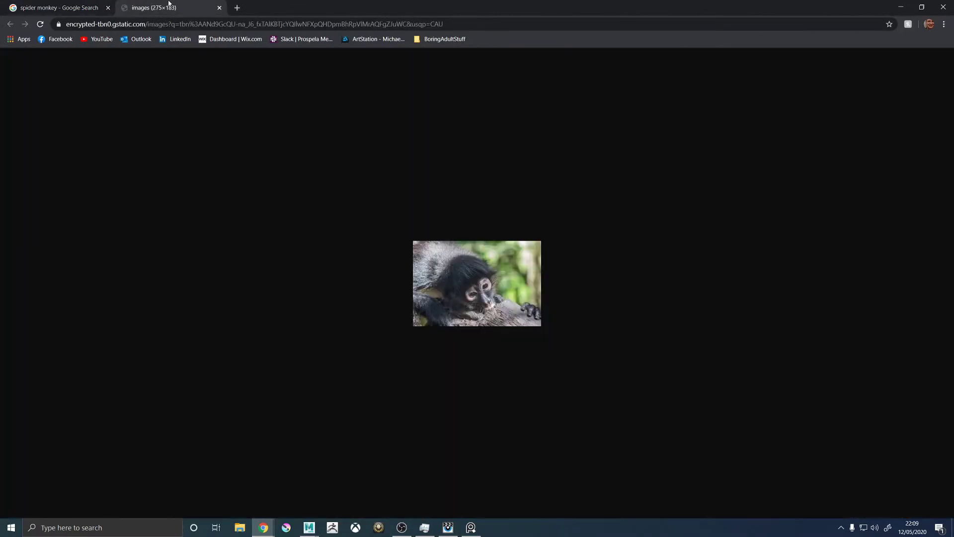
pyautogui.click(219, 8)
# Open the Brevard Zoo page for the black-handed spider monkey and look over its large background photo
pyautogui.click(706, 141)
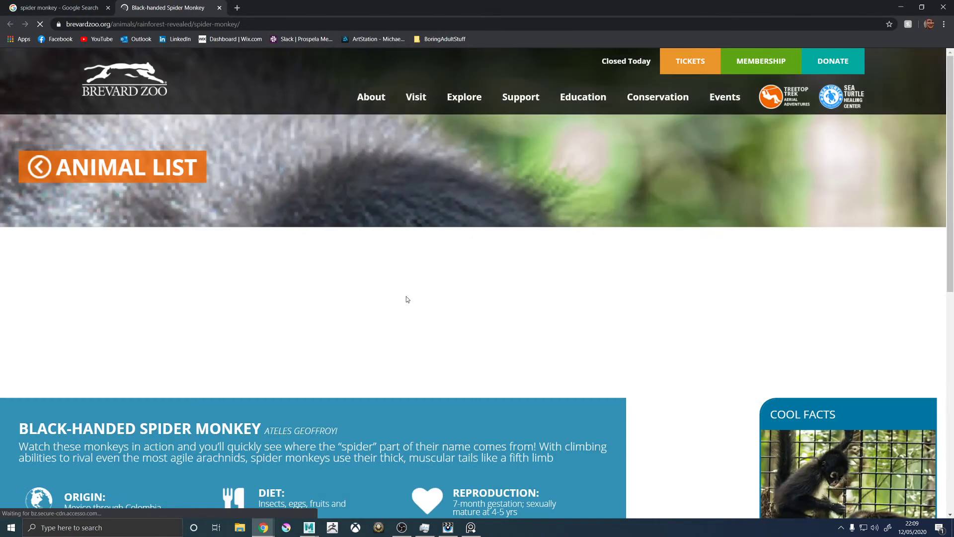
pyautogui.scroll(-2, 411, 294)
pyautogui.scroll(2, 422, 282)
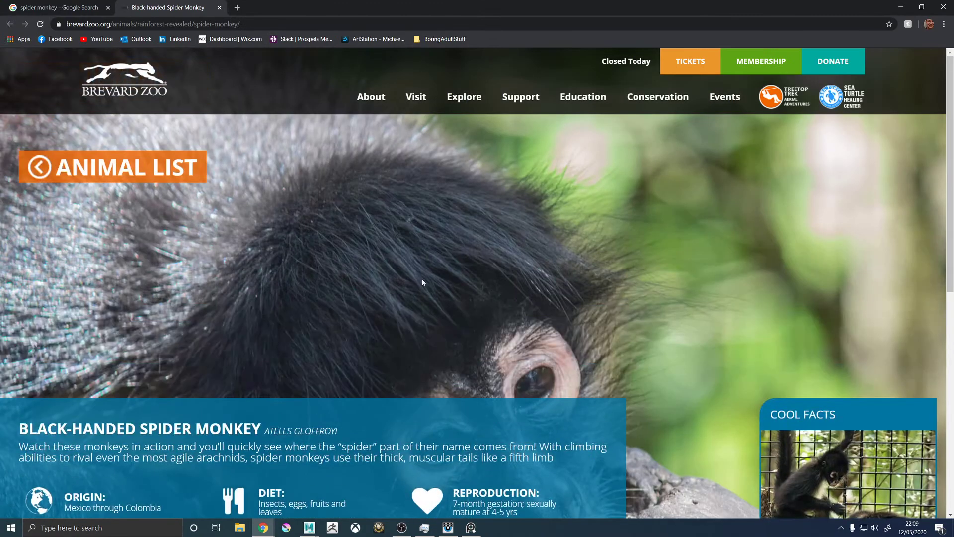
pyautogui.scroll(-9, 423, 284)
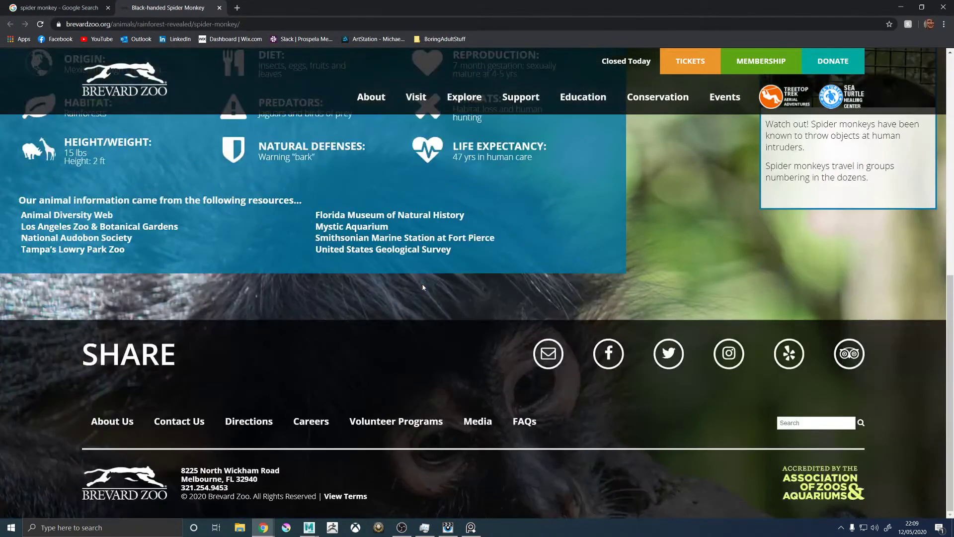
pyautogui.scroll(10, 422, 286)
# Inspect the zoo page's HTML and search the element tree for the background photo's source
pyautogui.rightClick(430, 263)
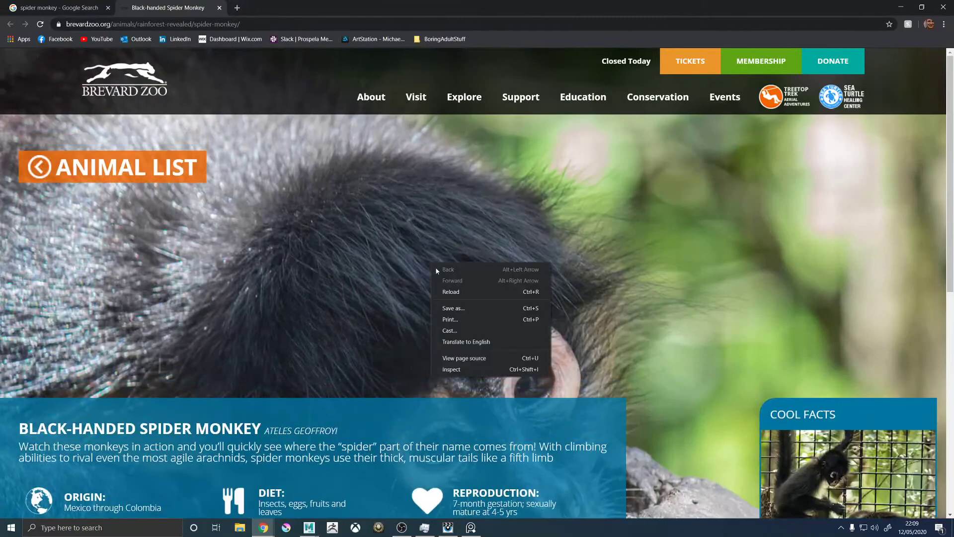
pyautogui.click(460, 367)
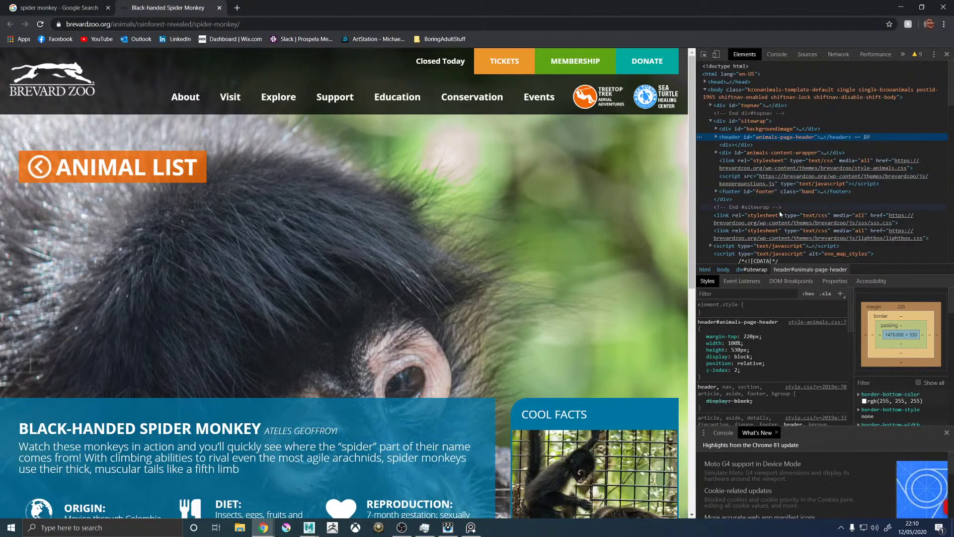
pyautogui.scroll(-4, 861, 237)
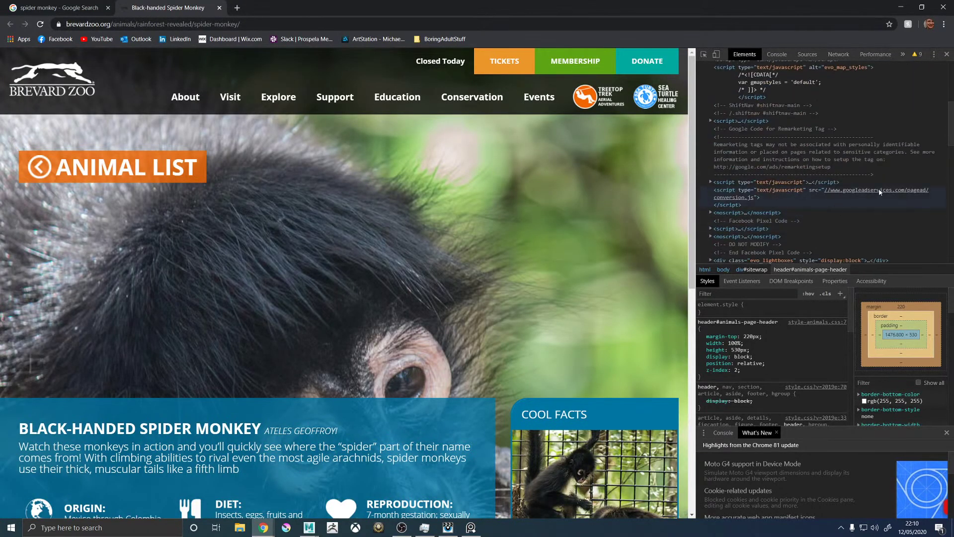
pyautogui.scroll(-3, 815, 205)
pyautogui.scroll(10, 891, 206)
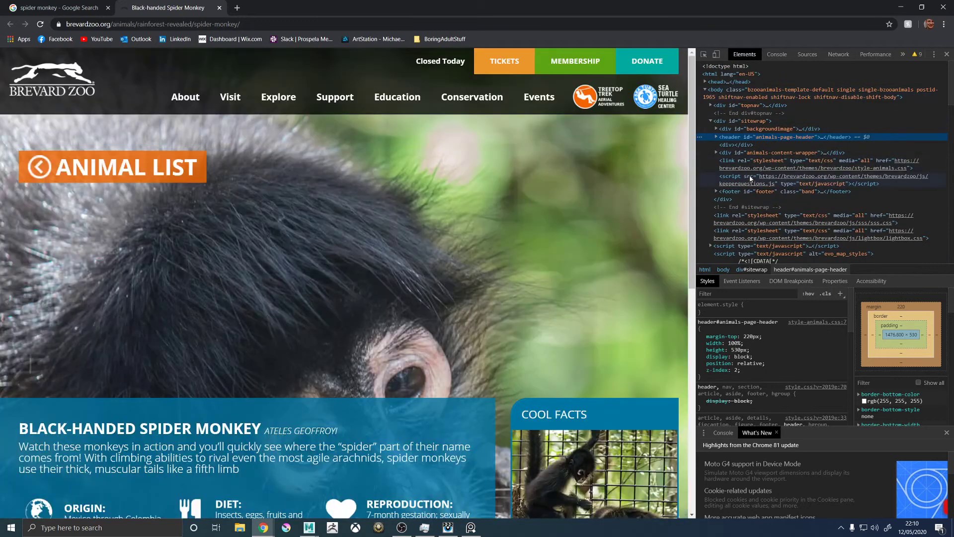
pyautogui.scroll(-5, 748, 190)
pyautogui.scroll(-10, 748, 190)
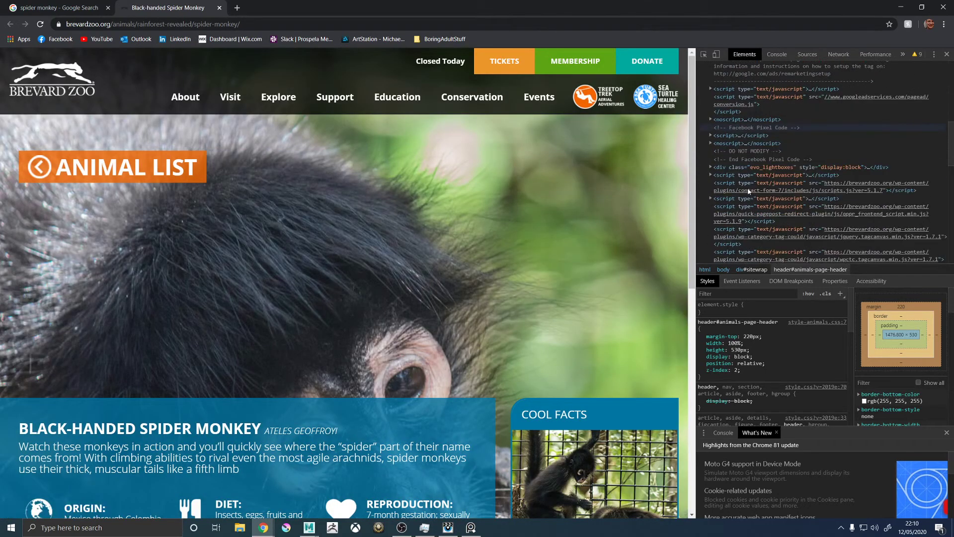
pyautogui.scroll(-8, 752, 196)
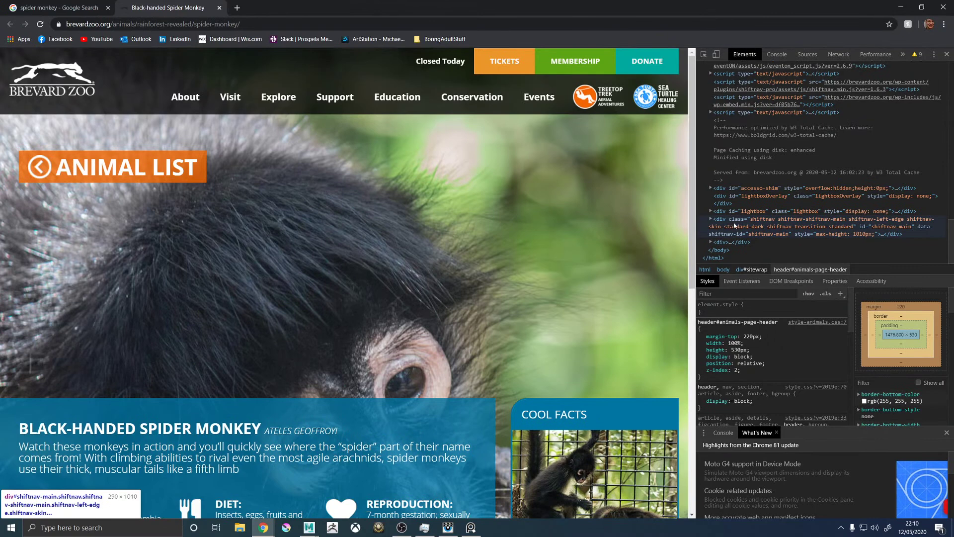
pyautogui.scroll(10, 761, 178)
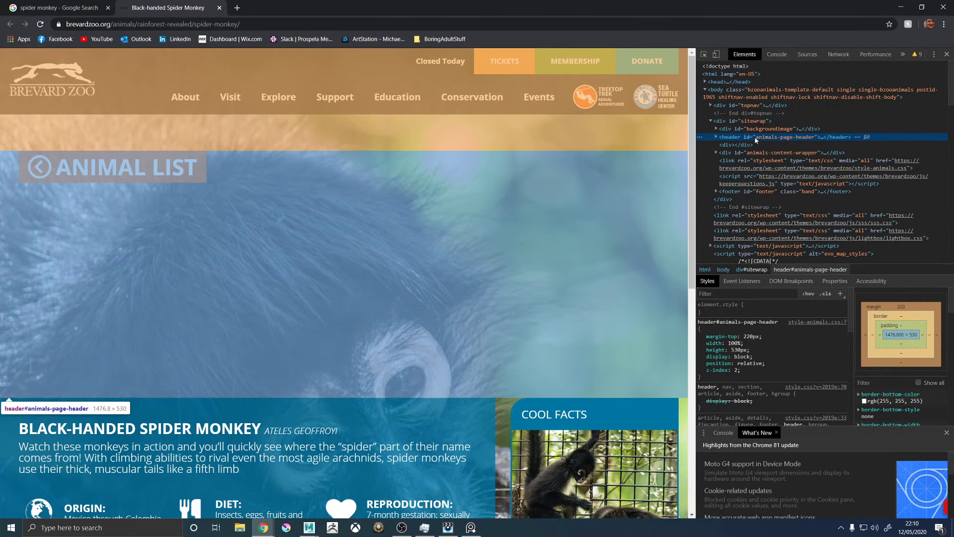
# Expand the backgroundimage element and open its source image 160315401.jpg in its own tab at full size
pyautogui.click(716, 128)
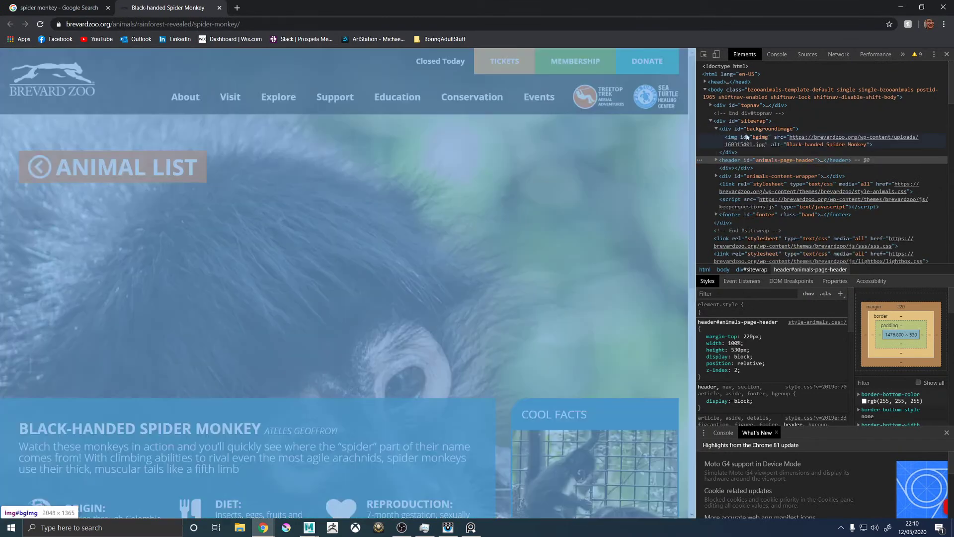
pyautogui.click(842, 141)
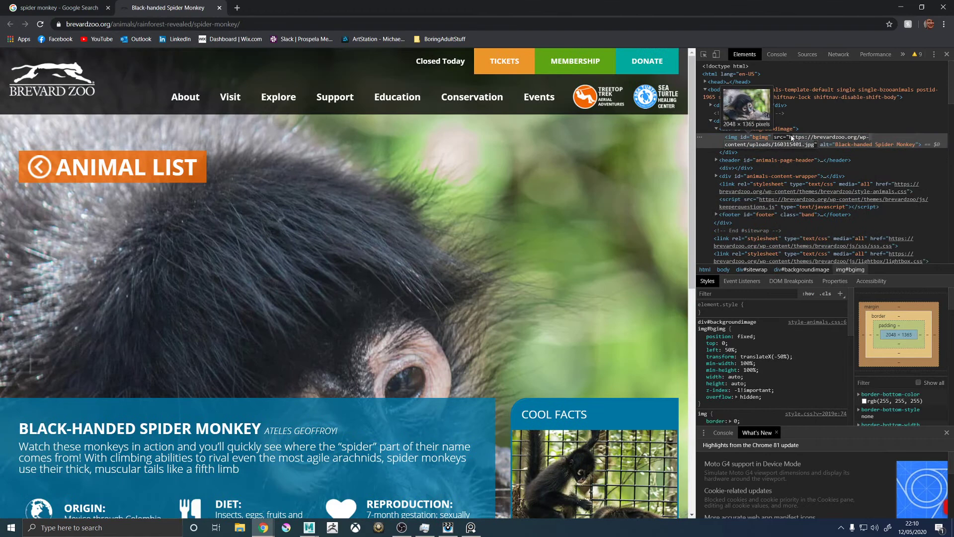
pyautogui.rightClick(790, 137)
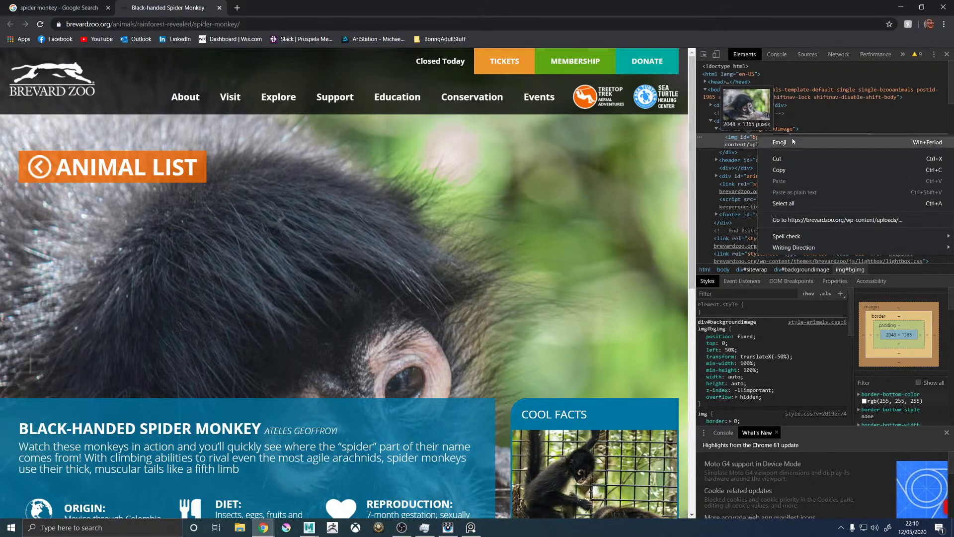
pyautogui.click(808, 220)
pyautogui.click(408, 206)
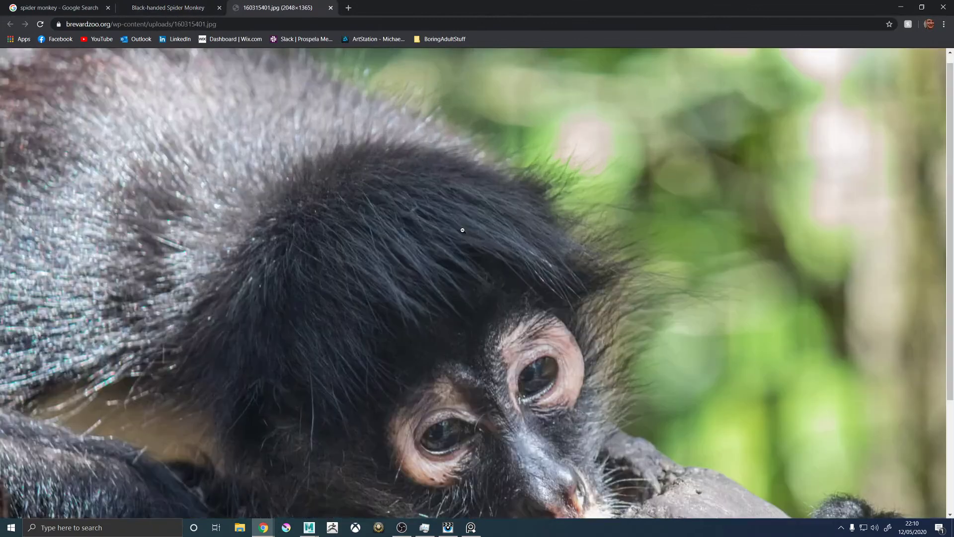
# Examine the black-handed spider monkey's fringe, forehead hair and facial fur both in full view and at full size
pyautogui.scroll(-3, 420, 273)
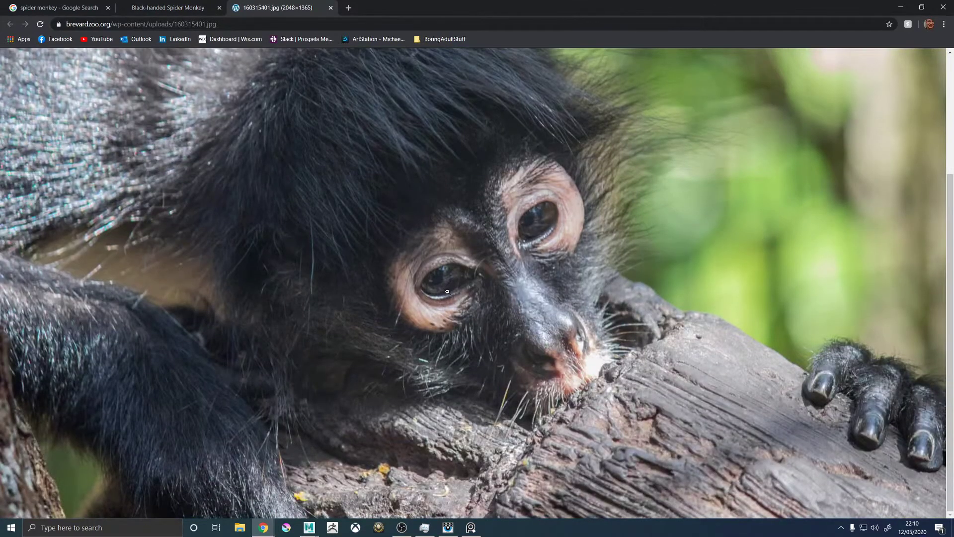
pyautogui.click(478, 281)
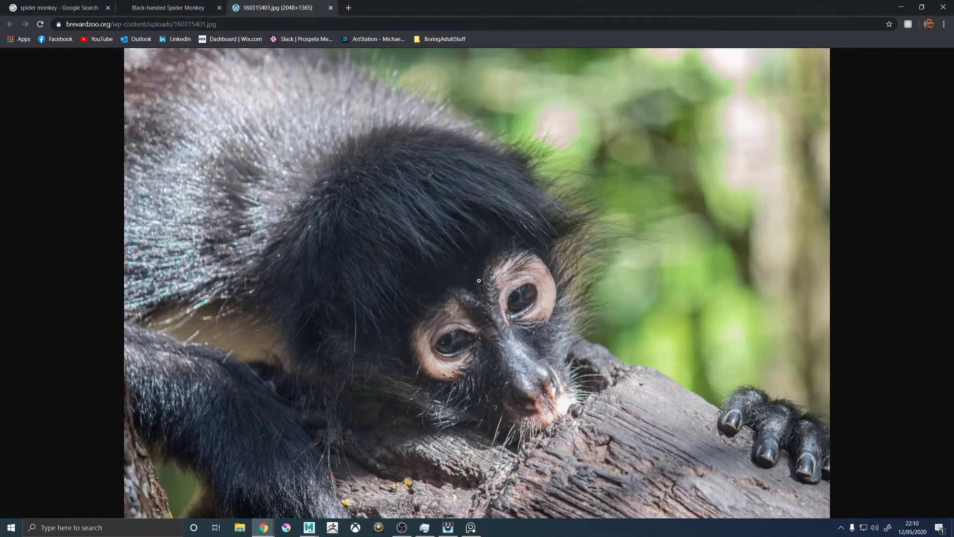
pyautogui.click(461, 209)
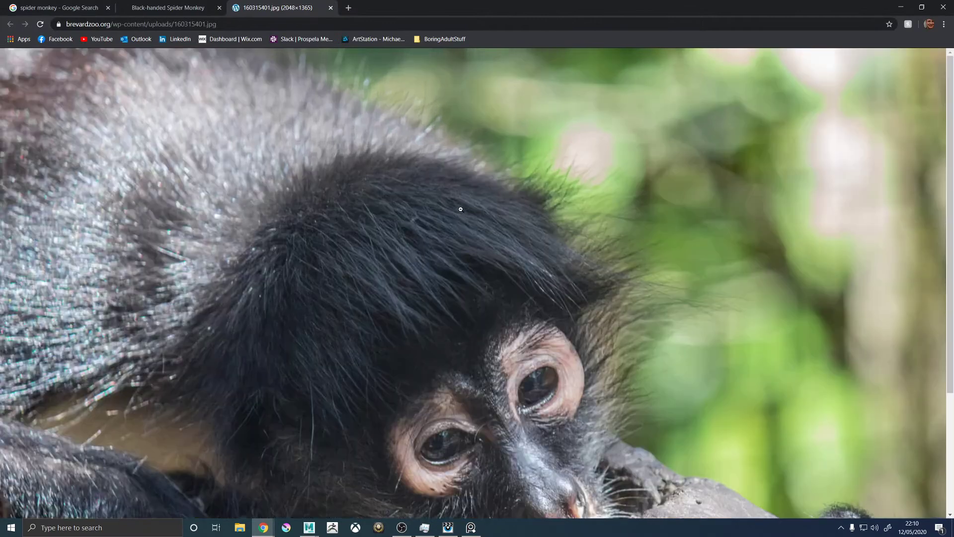
pyautogui.scroll(-2, 413, 223)
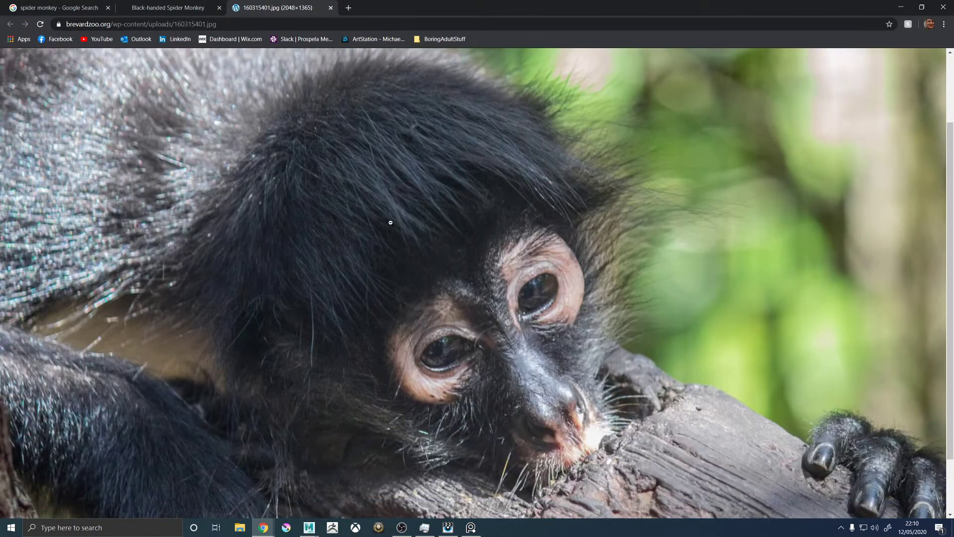
pyautogui.scroll(-1, 390, 223)
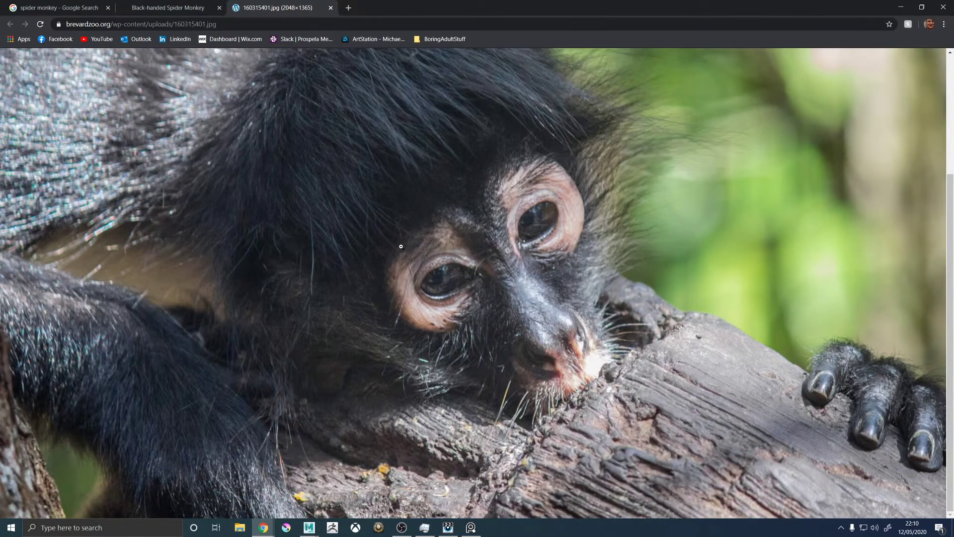
pyautogui.scroll(2, 384, 230)
# Close the page inspector, the zoo page and the spider monkey search, keeping the full-size monkey photo open
pyautogui.hotkey('ctrl', 'shift', 'Tab')
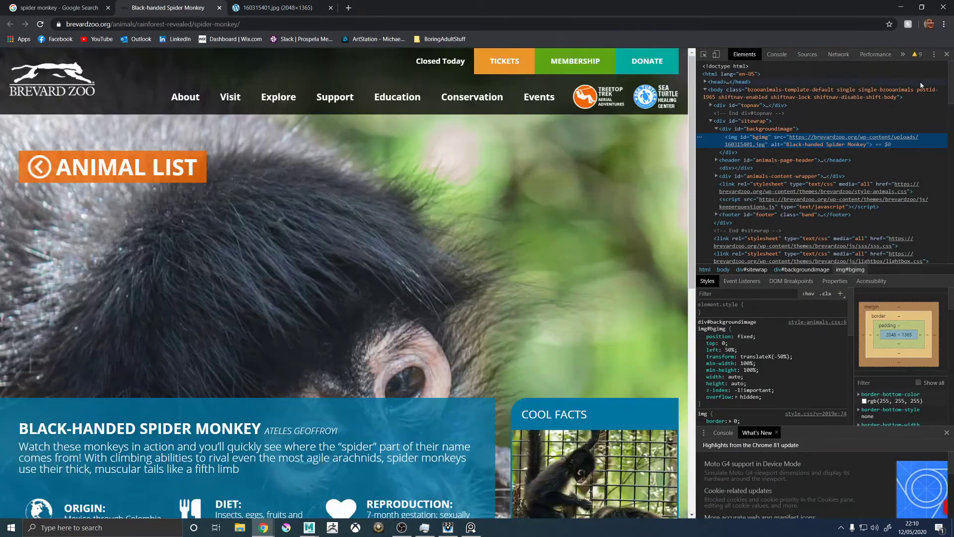
pyautogui.click(947, 54)
pyautogui.hotkey('ctrl', 'Tab')
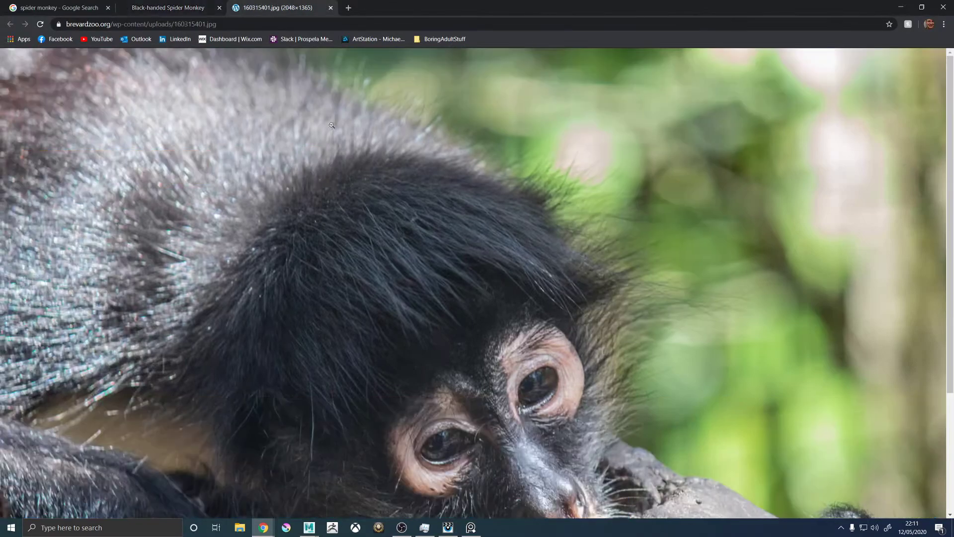
pyautogui.scroll(-3, 458, 262)
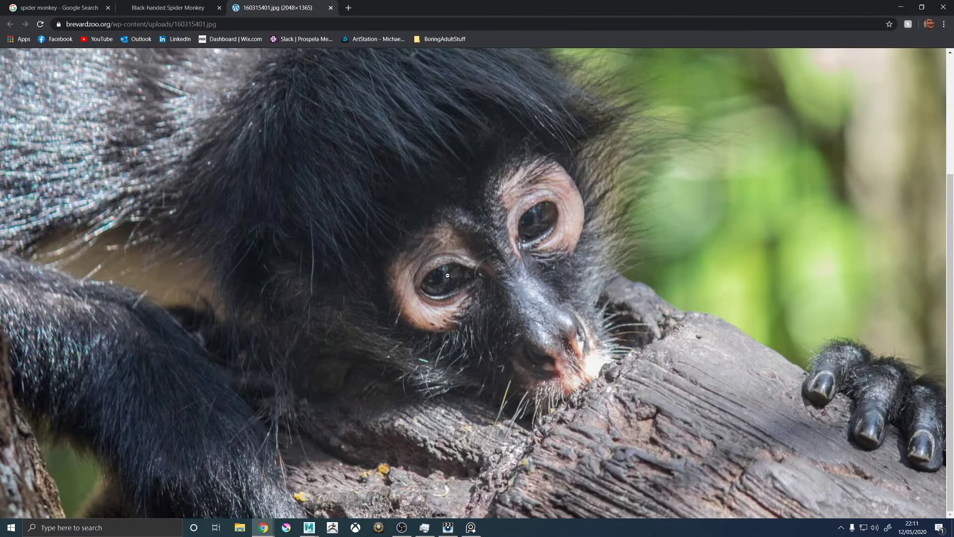
pyautogui.scroll(2, 415, 318)
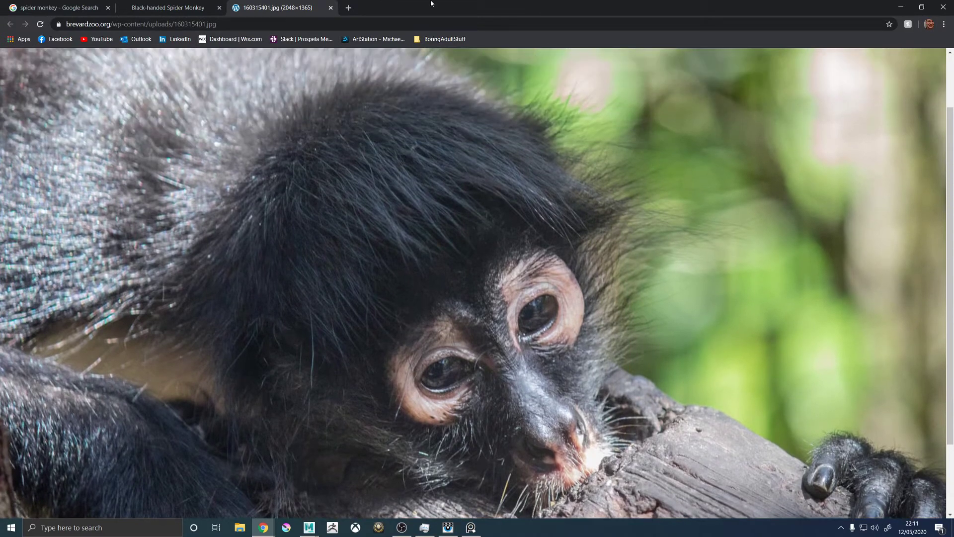
pyautogui.click(219, 8)
pyautogui.click(108, 8)
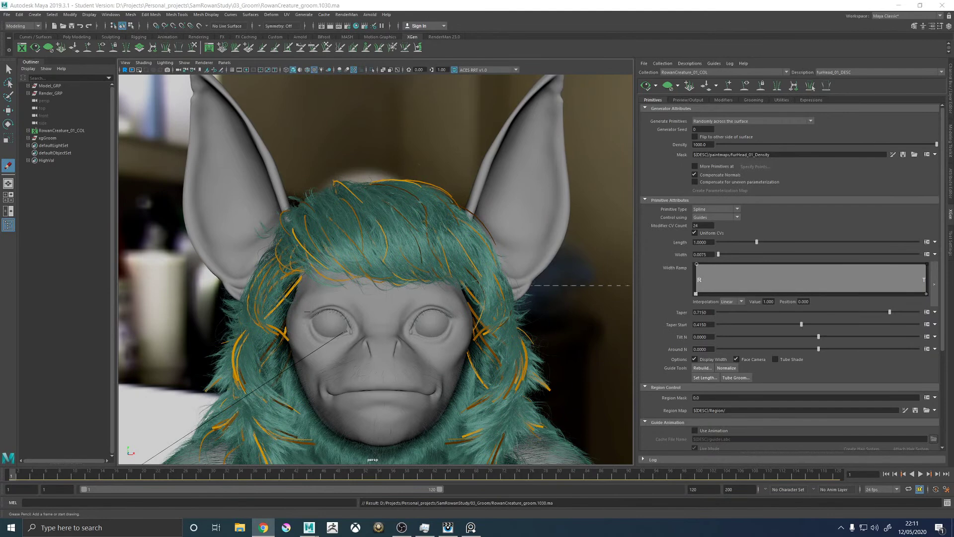
# In Maya, clear the furHead_01_DESC preview and select only the fringe guides over the forehead, excluding the side guides
pyautogui.moveTo(374, 255)
pyautogui.keyDown('alt'); pyautogui.mouseDown()
pyautogui.moveTo(382, 252)
pyautogui.moveTo(372, 254)
pyautogui.mouseUp(); pyautogui.keyUp('alt')
pyautogui.moveTo(545, 194)
pyautogui.keyDown('alt'); pyautogui.mouseDown()
pyautogui.moveTo(547, 239)
pyautogui.moveTo(545, 194)
pyautogui.mouseUp(); pyautogui.keyUp('alt')
pyautogui.press('w')
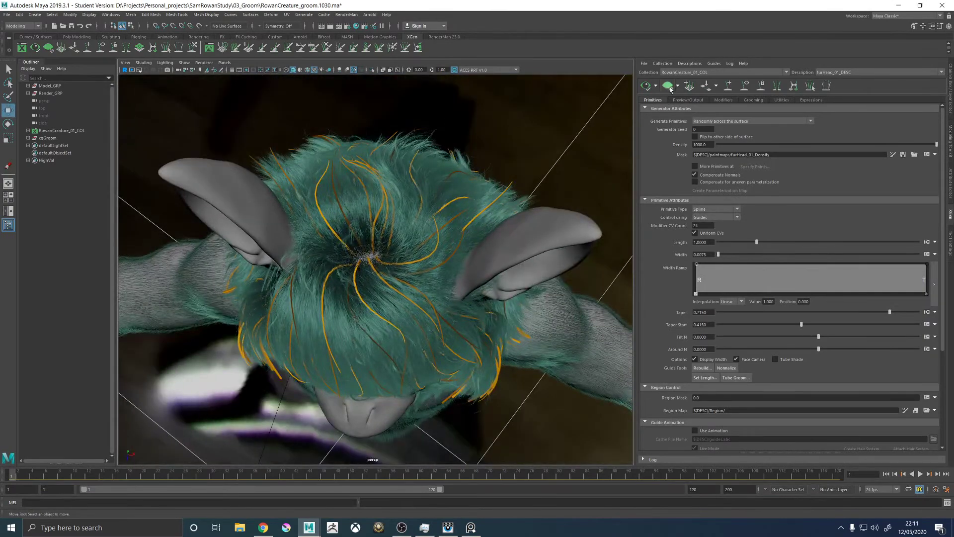
pyautogui.click(671, 87)
pyautogui.keyDown('alt'); pyautogui.moveTo(370, 248); pyautogui.dragTo(453, 234); pyautogui.keyUp('alt')
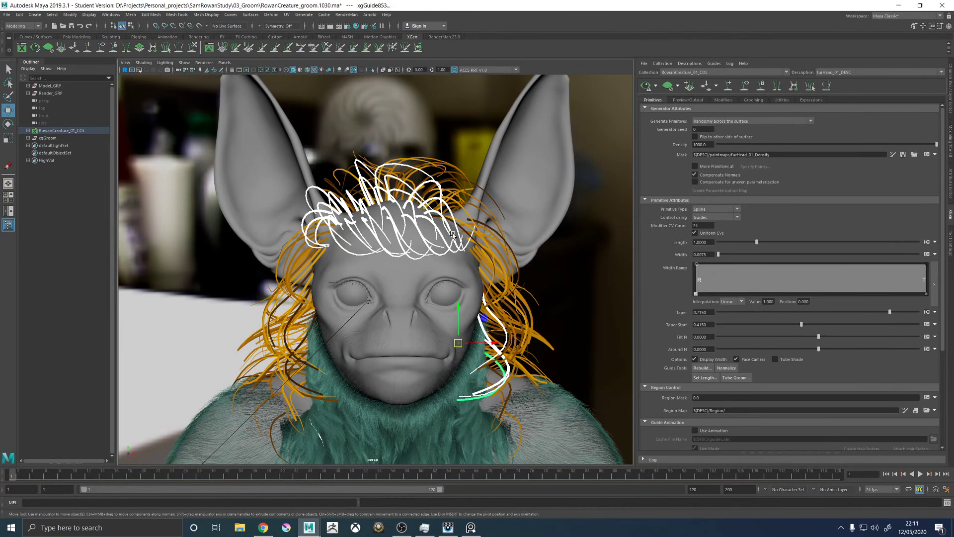
pyautogui.keyDown('ctrl'); pyautogui.moveTo(565, 420); pyautogui.dragTo(414, 270); pyautogui.keyUp('ctrl')
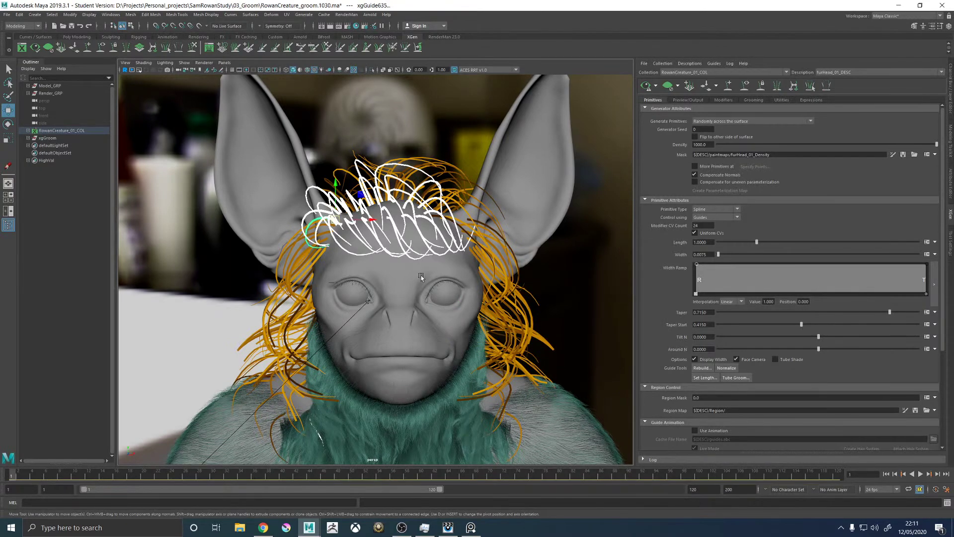
pyautogui.keyDown('alt'); pyautogui.moveTo(488, 294); pyautogui.dragTo(467, 296); pyautogui.keyUp('alt')
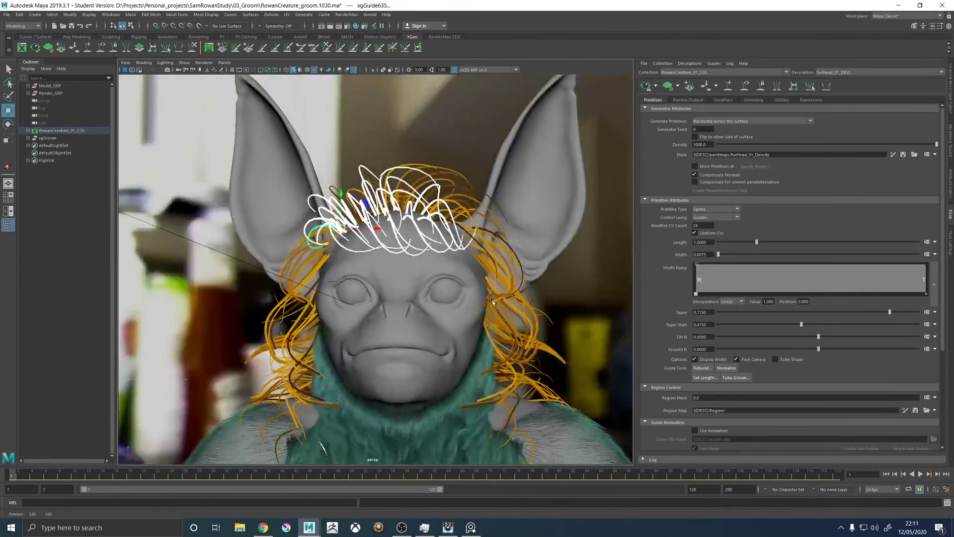
# Activate the Sculpt Guides tool, show its brush settings, and switch to Chrome
pyautogui.click(192, 47)
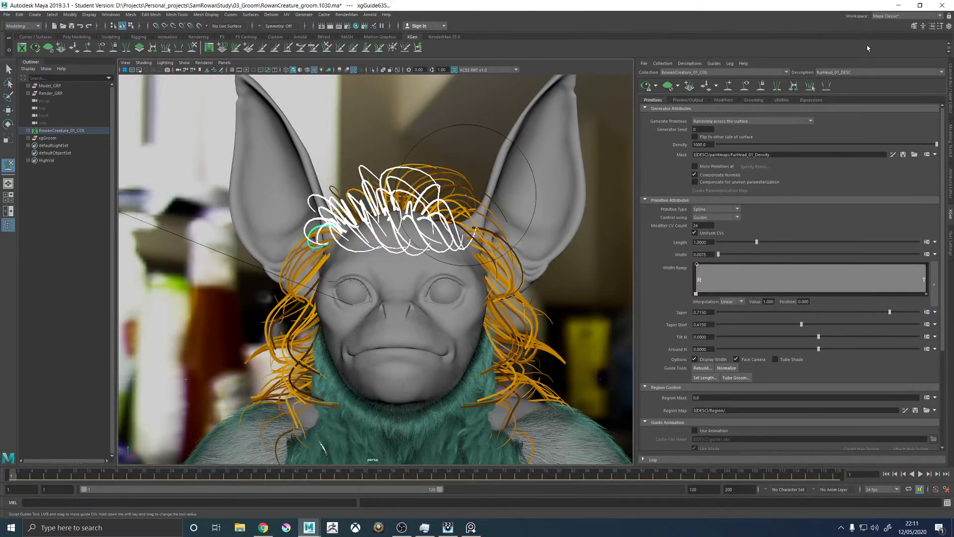
pyautogui.click(939, 26)
pyautogui.click(264, 527)
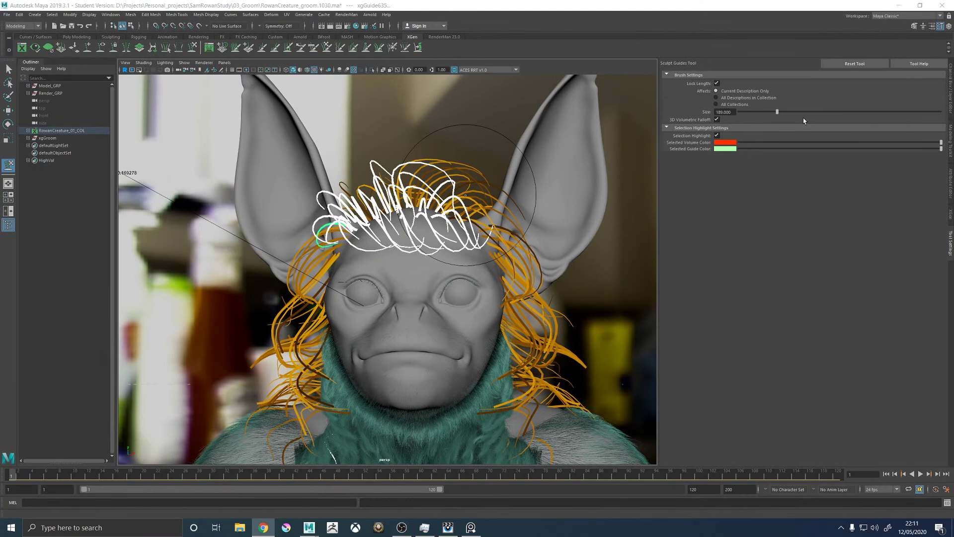
# Turn off Lock Length, set the sculpt brush size to 131, and reshape the selected fringe guides across the forehead
pyautogui.click(717, 83)
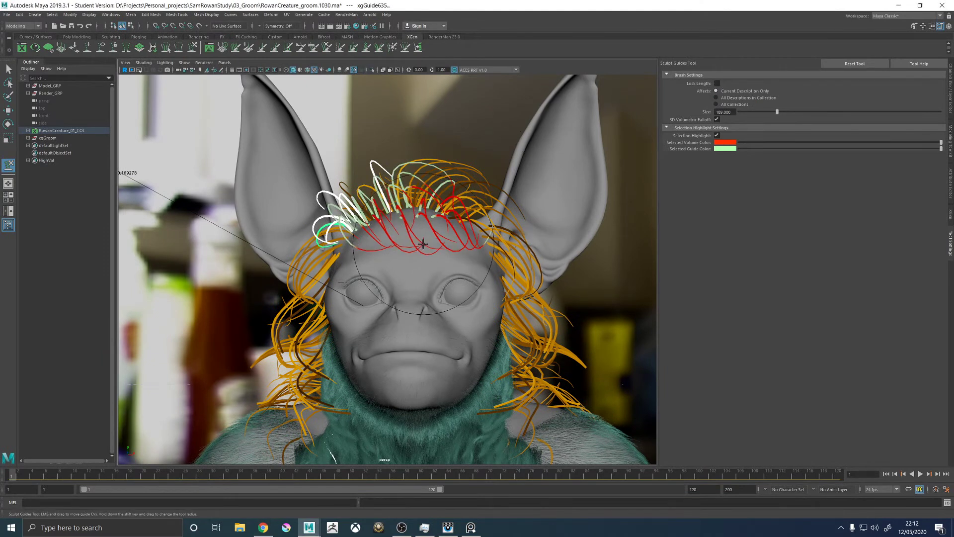
pyautogui.moveTo(372, 159)
pyautogui.mouseDown()
pyautogui.moveTo(383, 167)
pyautogui.moveTo(405, 300)
pyautogui.moveTo(412, 305)
pyautogui.moveTo(443, 281)
pyautogui.moveTo(496, 264)
pyautogui.mouseUp()
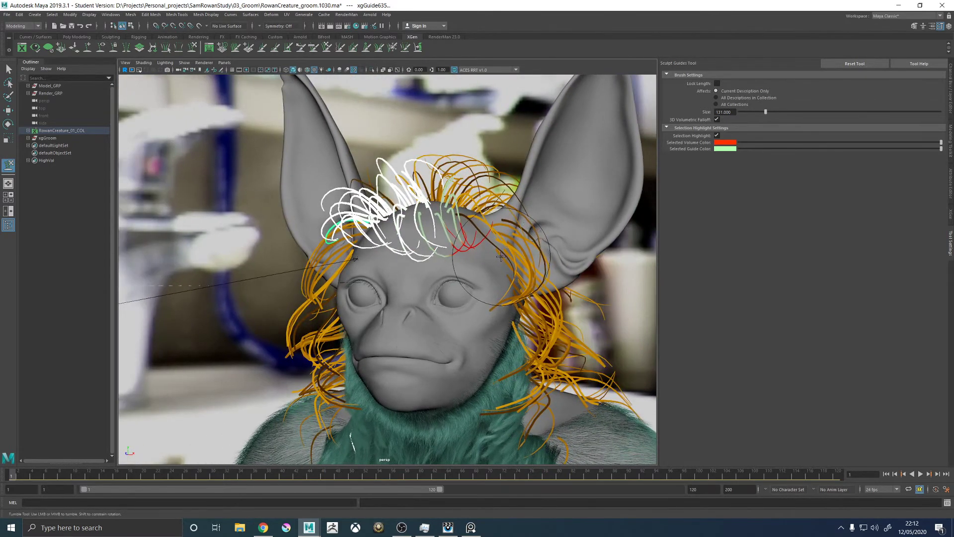
pyautogui.moveTo(500, 259)
pyautogui.keyDown('alt'); pyautogui.mouseDown()
pyautogui.moveTo(465, 282)
pyautogui.moveTo(308, 266)
pyautogui.moveTo(426, 185)
pyautogui.moveTo(435, 166)
pyautogui.moveTo(442, 208)
pyautogui.moveTo(452, 198)
pyautogui.moveTo(445, 167)
pyautogui.moveTo(430, 179)
pyautogui.moveTo(497, 145)
pyautogui.moveTo(504, 191)
pyautogui.moveTo(515, 189)
pyautogui.moveTo(356, 177)
pyautogui.mouseUp(); pyautogui.keyUp('alt')
# Widen the selection to all the fringe guides and sculpt their sweep over the crown toward the creature's left ear
pyautogui.press('w')
pyautogui.click(446, 167)
pyautogui.click(430, 178)
pyautogui.click(506, 206)
pyautogui.click(322, 206)
pyautogui.keyDown('alt'); pyautogui.moveTo(322, 206); pyautogui.dragTo(178, 36); pyautogui.keyUp('alt')
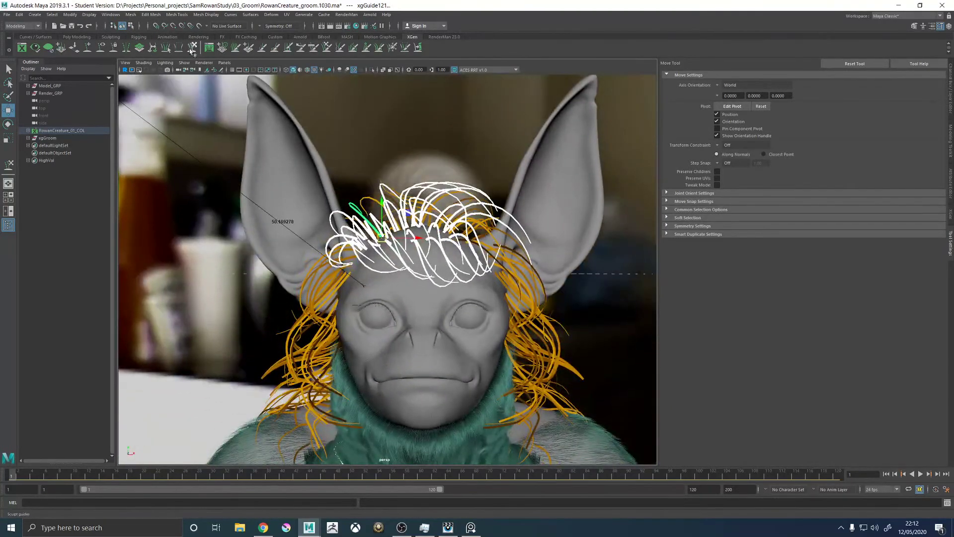
pyautogui.click(192, 47)
pyautogui.moveTo(348, 180)
pyautogui.keyDown('alt'); pyautogui.mouseDown()
pyautogui.moveTo(357, 175)
pyautogui.moveTo(331, 181)
pyautogui.mouseUp(); pyautogui.keyUp('alt')
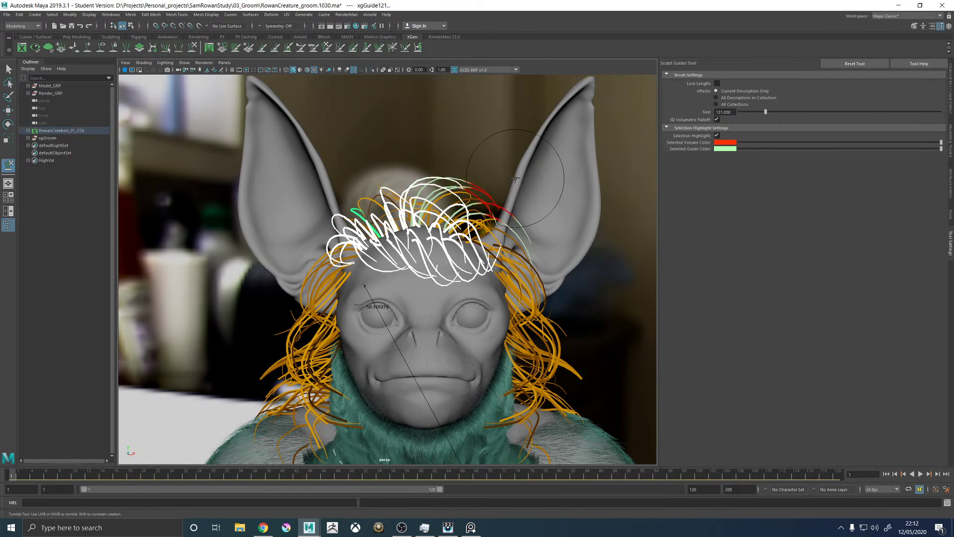
pyautogui.scroll(-3, 515, 178)
pyautogui.press('w')
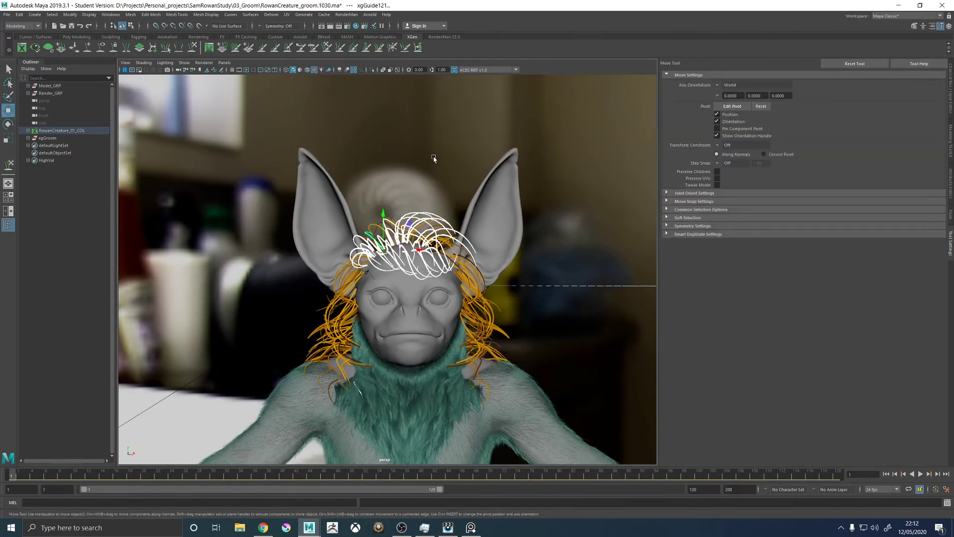
# Add a furHead_01_DESC guide in the gap on the crown toward the creature's right ear and scale it
pyautogui.keyDown('alt'); pyautogui.moveTo(434, 158); pyautogui.dragTo(369, 221); pyautogui.keyUp('alt')
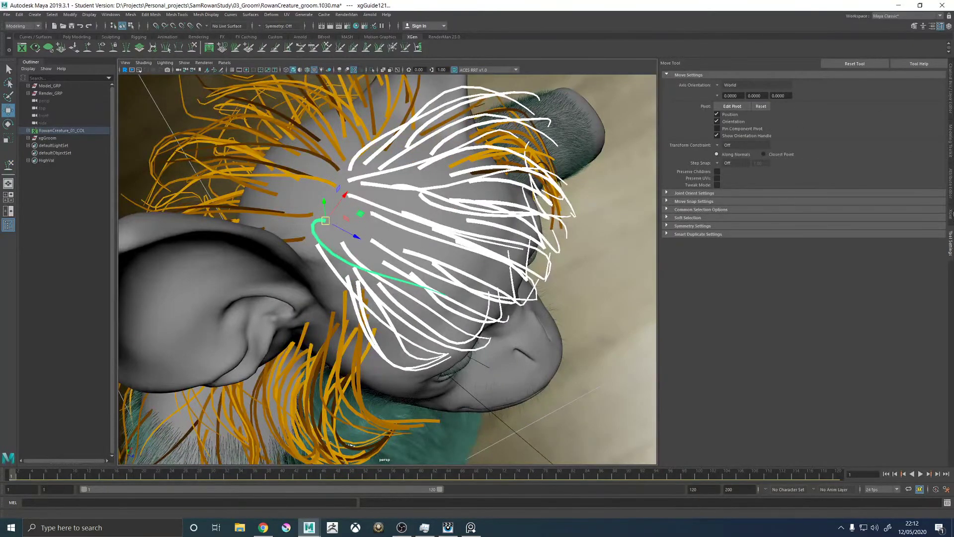
pyautogui.click(950, 214)
pyautogui.click(727, 86)
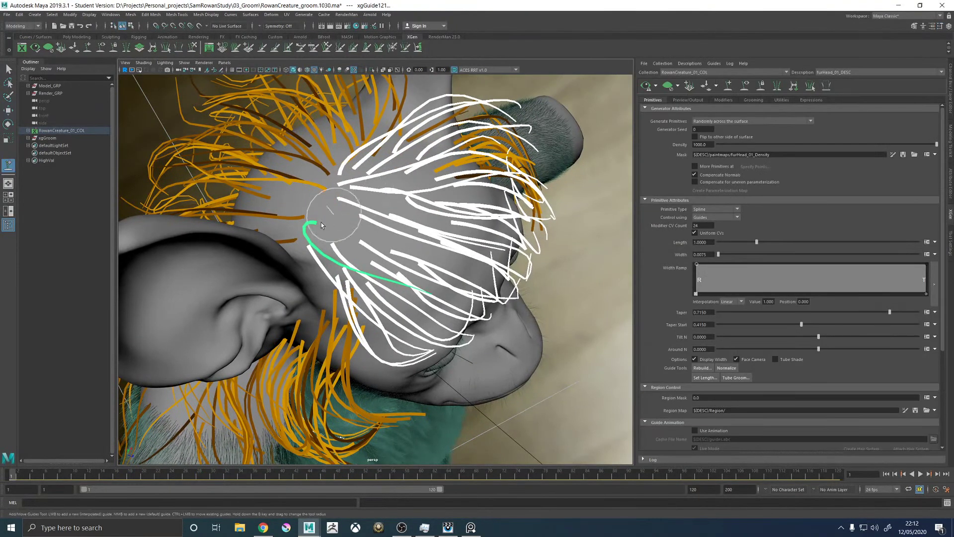
pyautogui.click(448, 287)
pyautogui.keyDown('alt'); pyautogui.moveTo(448, 255); pyautogui.dragTo(329, 162); pyautogui.keyUp('alt')
pyautogui.press('r')
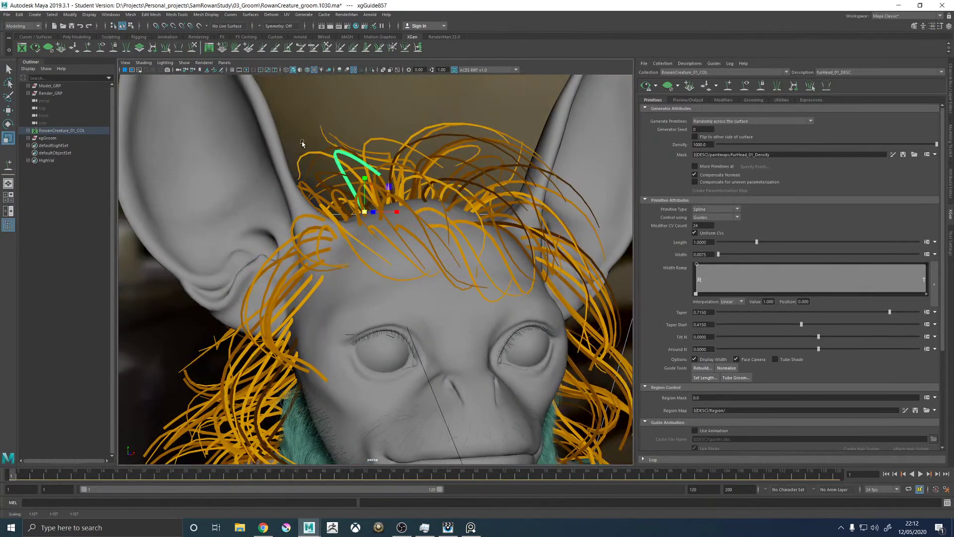
# Sculpt the new crown guide forward over the head in side view, with Lock Length on and brush size 131
pyautogui.click(810, 86)
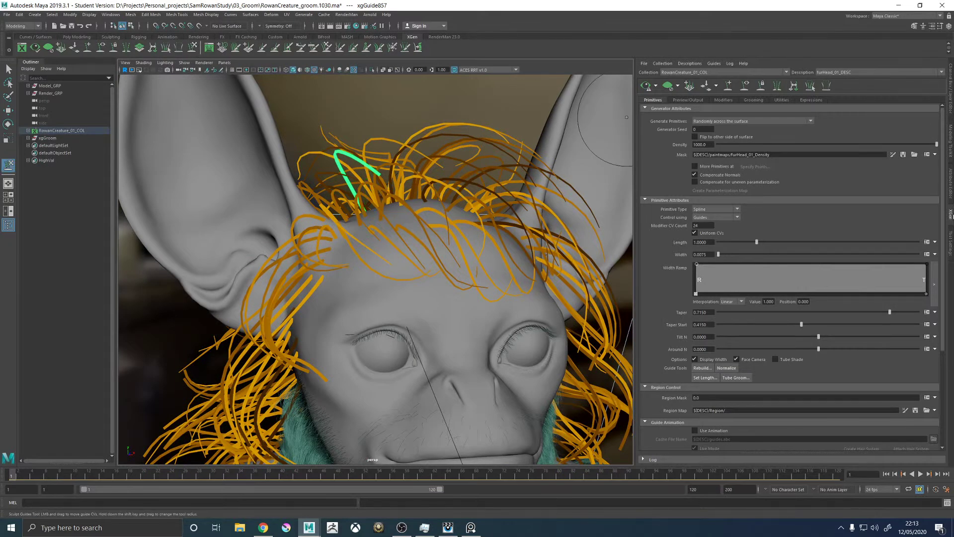
pyautogui.click(948, 244)
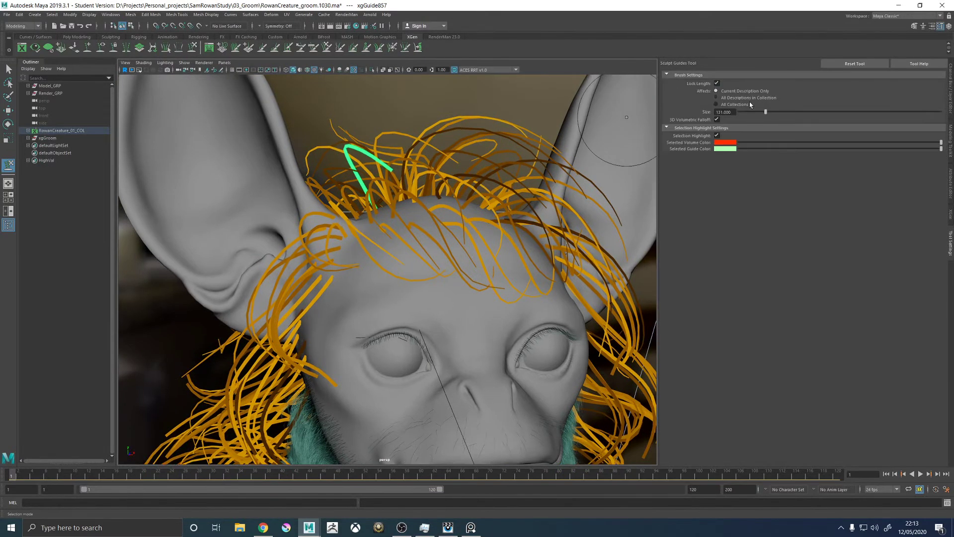
pyautogui.keyDown('alt'); pyautogui.moveTo(452, 228); pyautogui.dragTo(514, 217); pyautogui.keyUp('alt')
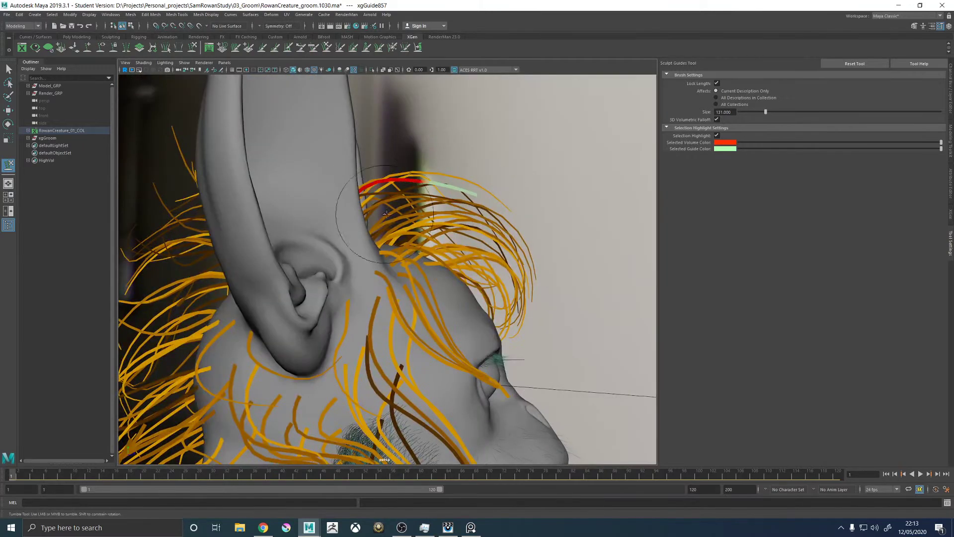
pyautogui.moveTo(453, 229)
pyautogui.keyDown('alt'); pyautogui.mouseDown()
pyautogui.moveTo(485, 275)
pyautogui.moveTo(430, 229)
pyautogui.moveTo(437, 278)
pyautogui.moveTo(447, 236)
pyautogui.moveTo(348, 233)
pyautogui.mouseUp(); pyautogui.keyUp('alt')
# Rescale the new crown guide to suit the length of the neighbouring fringe guides
pyautogui.press('w')
pyautogui.press('r')
pyautogui.keyDown('alt'); pyautogui.moveTo(422, 234); pyautogui.dragTo(457, 171); pyautogui.keyUp('alt')
pyautogui.click(463, 184)
# Sculpt the new crown guide's curve further so it arcs down toward the forehead with its neighbours
pyautogui.press('y')
pyautogui.moveTo(440, 212)
pyautogui.keyDown('alt'); pyautogui.mouseDown()
pyautogui.moveTo(476, 260)
pyautogui.moveTo(411, 224)
pyautogui.moveTo(426, 292)
pyautogui.moveTo(459, 207)
pyautogui.mouseUp(); pyautogui.keyUp('alt')
pyautogui.press('w')
pyautogui.click(442, 213)
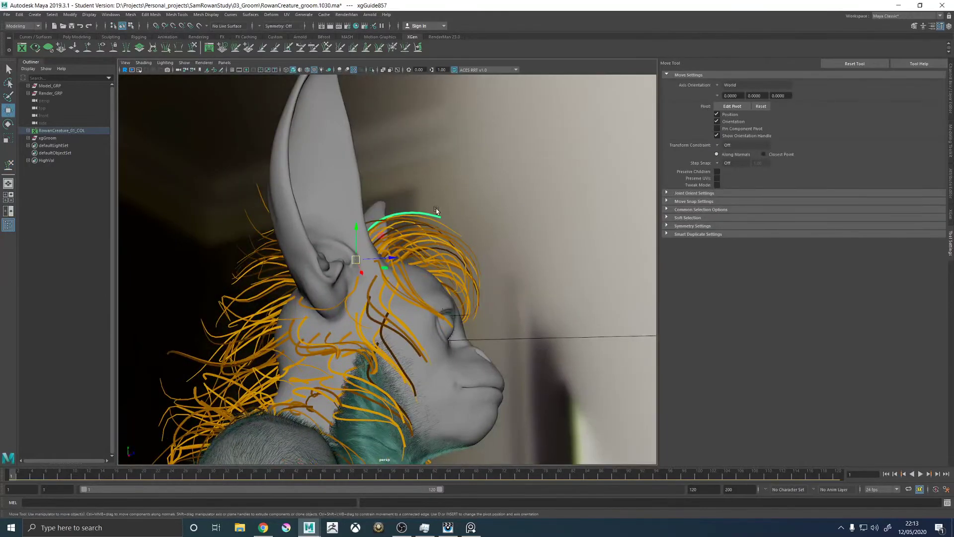
pyautogui.press('y')
pyautogui.moveTo(486, 215)
pyautogui.keyDown('alt'); pyautogui.mouseDown()
pyautogui.moveTo(438, 229)
pyautogui.moveTo(457, 250)
pyautogui.moveTo(487, 256)
pyautogui.mouseUp(); pyautogui.keyUp('alt')
pyautogui.press('w')
pyautogui.scroll(-5, 507, 271)
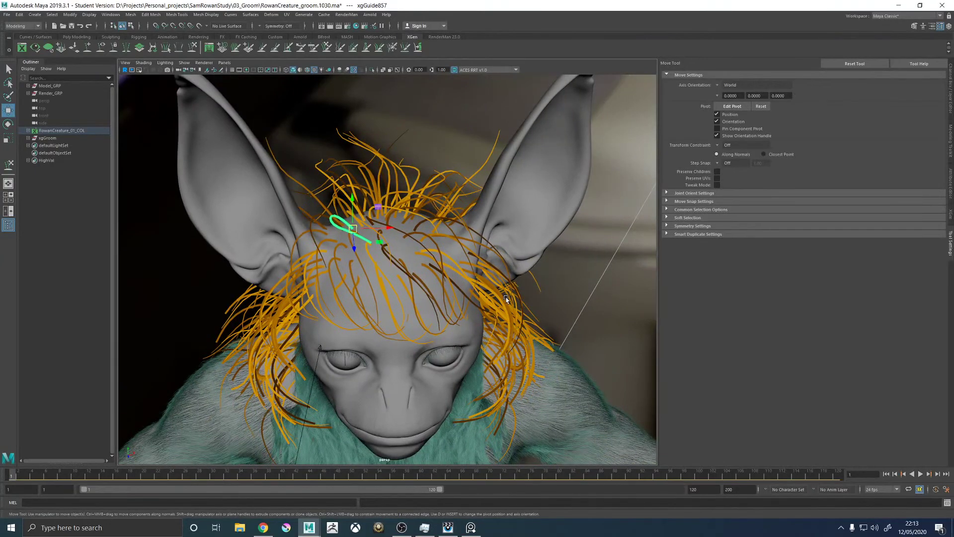
# Select the fringe guide hanging over the middle of the forehead, sculpt its curve, and deselect it
pyautogui.keyDown('alt'); pyautogui.moveTo(451, 295); pyautogui.dragTo(392, 299); pyautogui.keyUp('alt')
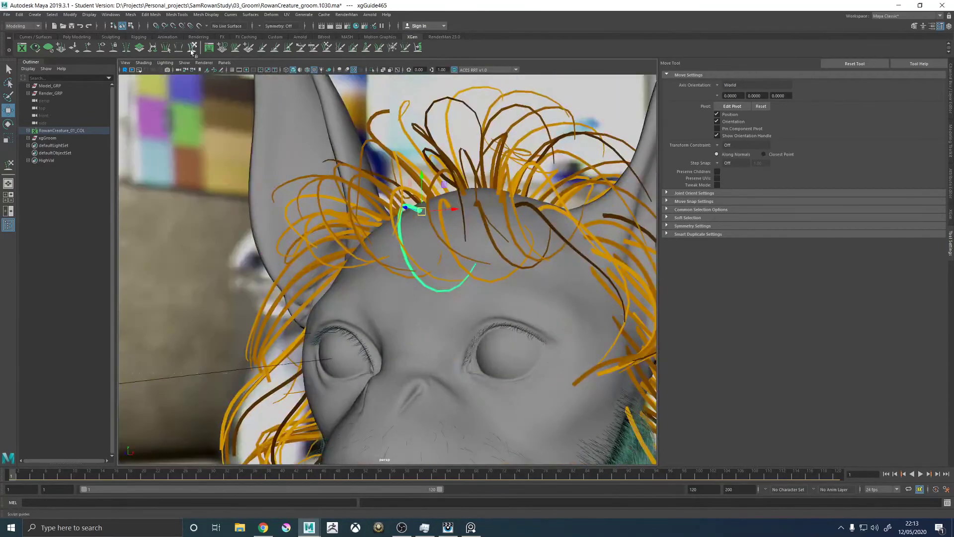
pyautogui.click(192, 47)
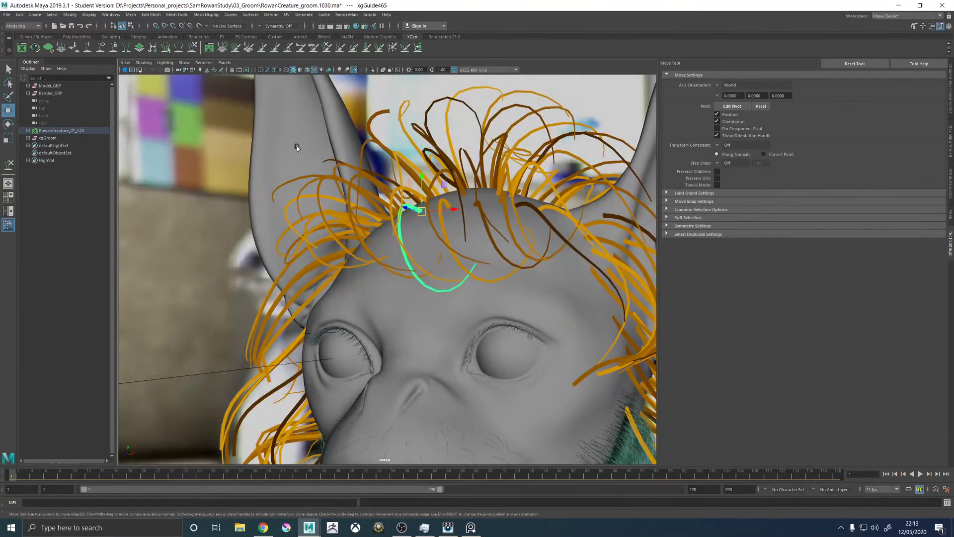
pyautogui.moveTo(493, 252)
pyautogui.mouseDown()
pyautogui.moveTo(368, 200)
pyautogui.moveTo(266, 230)
pyautogui.moveTo(298, 258)
pyautogui.moveTo(447, 233)
pyautogui.moveTo(439, 214)
pyautogui.mouseUp()
pyautogui.press('w')
pyautogui.click(481, 153)
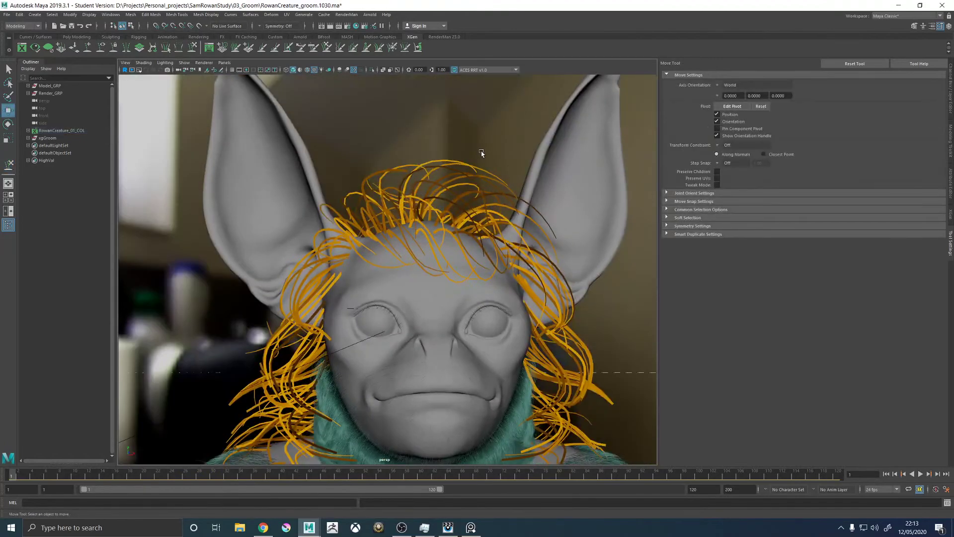
# Update the furHead_01_DESC fur preview, hide the guides, and examine the fringe from the front and close up
pyautogui.click(948, 214)
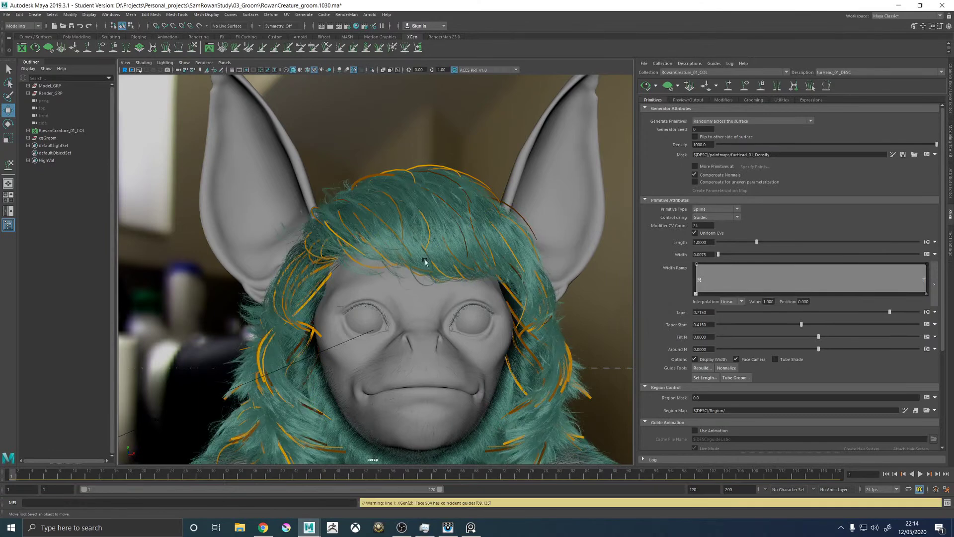
pyautogui.scroll(-2, 482, 301)
pyautogui.keyDown('alt'); pyautogui.moveTo(480, 297); pyautogui.dragTo(374, 255); pyautogui.keyUp('alt')
pyautogui.scroll(1, 371, 281)
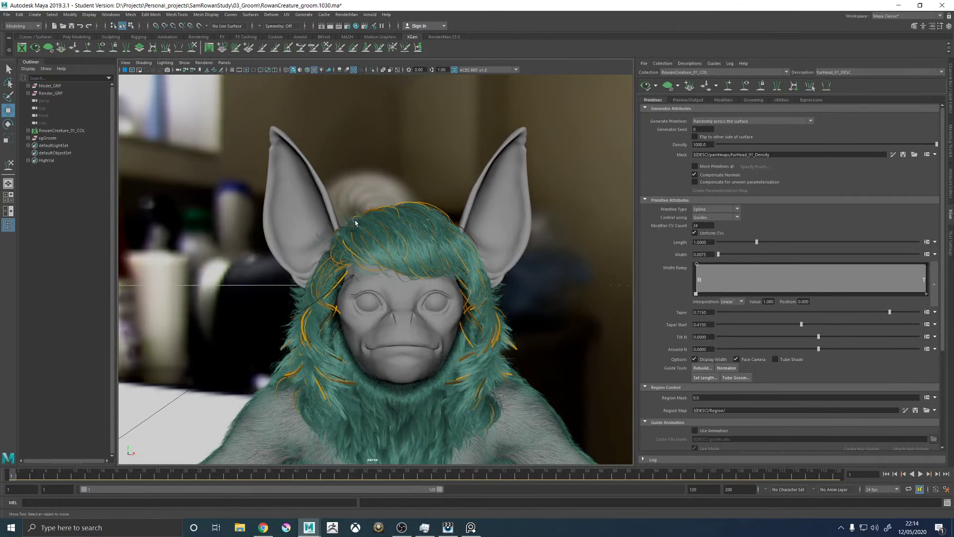
pyautogui.click(747, 86)
pyautogui.scroll(3, 411, 257)
pyautogui.keyDown('alt'); pyautogui.moveTo(411, 257); pyautogui.dragTo(383, 251); pyautogui.keyUp('alt')
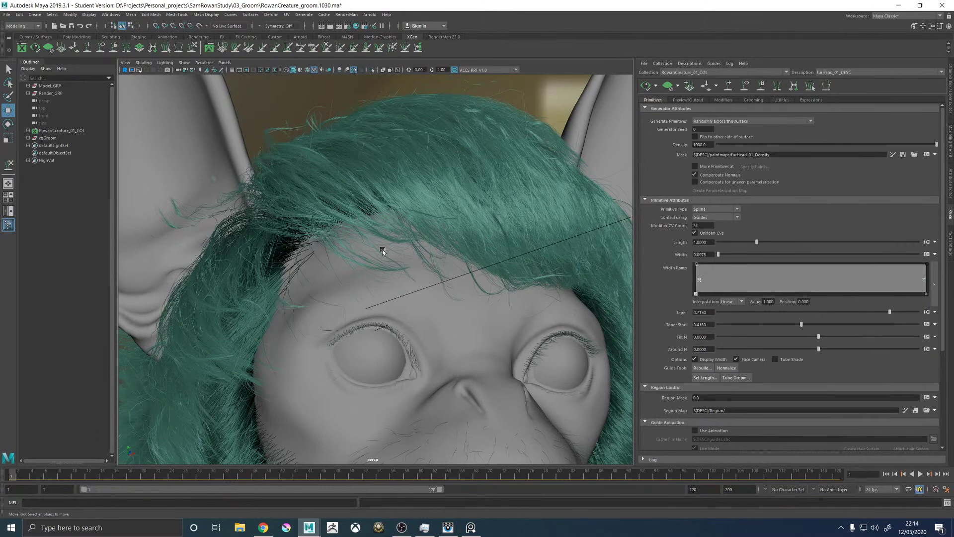
pyautogui.keyDown('alt'); pyautogui.moveTo(417, 203); pyautogui.dragTo(475, 205); pyautogui.keyUp('alt')
pyautogui.keyDown('alt'); pyautogui.moveTo(475, 205); pyautogui.dragTo(458, 202, button='right'); pyautogui.keyUp('alt')
pyautogui.keyDown('alt'); pyautogui.moveTo(458, 202); pyautogui.dragTo(420, 204); pyautogui.keyUp('alt')
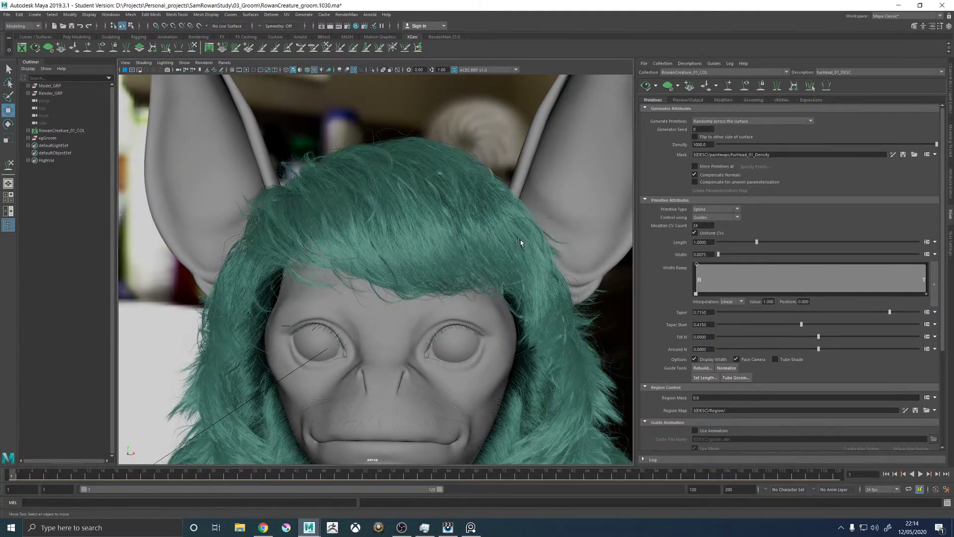
pyautogui.keyDown('alt'); pyautogui.moveTo(517, 244); pyautogui.dragTo(484, 204); pyautogui.keyUp('alt')
# Clear the fur preview, show the guides again, and inspect their spacing on the crown from above
pyautogui.click(751, 82)
pyautogui.keyDown('alt'); pyautogui.moveTo(527, 144); pyautogui.dragTo(444, 214); pyautogui.keyUp('alt')
pyautogui.keyDown('alt'); pyautogui.moveTo(460, 133); pyautogui.dragTo(391, 168); pyautogui.keyUp('alt')
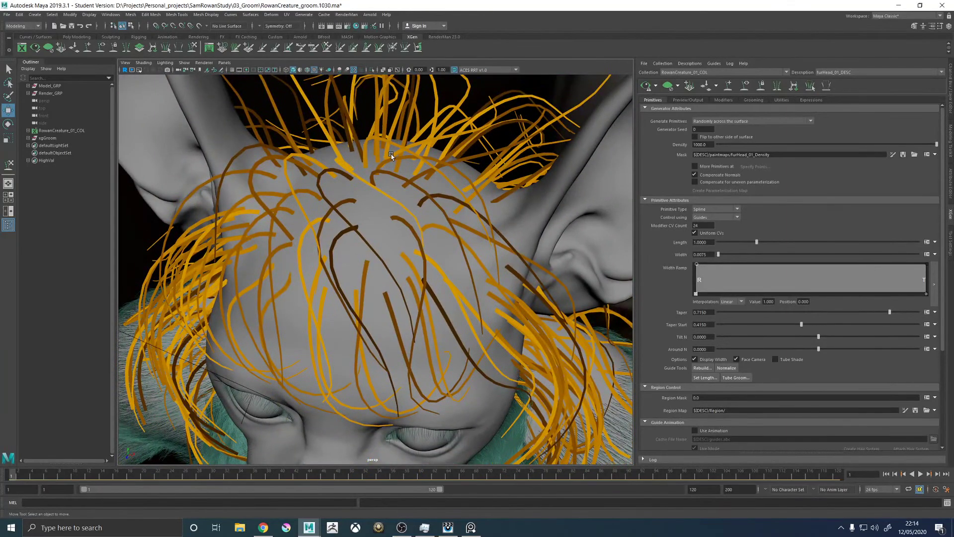
pyautogui.keyDown('alt'); pyautogui.moveTo(277, 174); pyautogui.dragTo(423, 184); pyautogui.keyUp('alt')
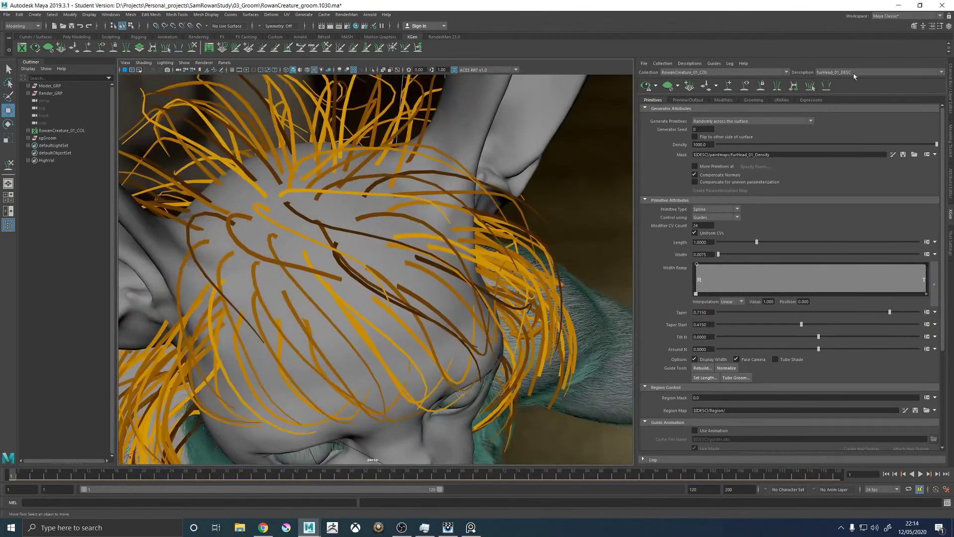
# Add a guide in the gap in the middle of the crown behind the fringe and scale it
pyautogui.click(728, 86)
pyautogui.moveTo(278, 94)
pyautogui.keyDown('alt'); pyautogui.mouseDown()
pyautogui.moveTo(342, 162)
pyautogui.moveTo(304, 156)
pyautogui.moveTo(341, 154)
pyautogui.moveTo(353, 132)
pyautogui.moveTo(366, 195)
pyautogui.mouseUp(); pyautogui.keyUp('alt')
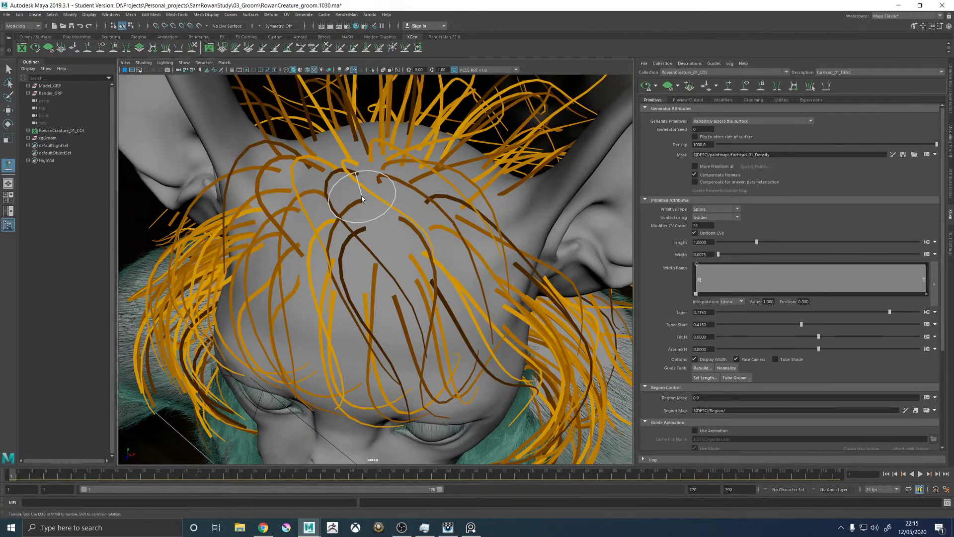
pyautogui.keyDown('alt'); pyautogui.moveTo(393, 203); pyautogui.dragTo(406, 213); pyautogui.keyUp('alt')
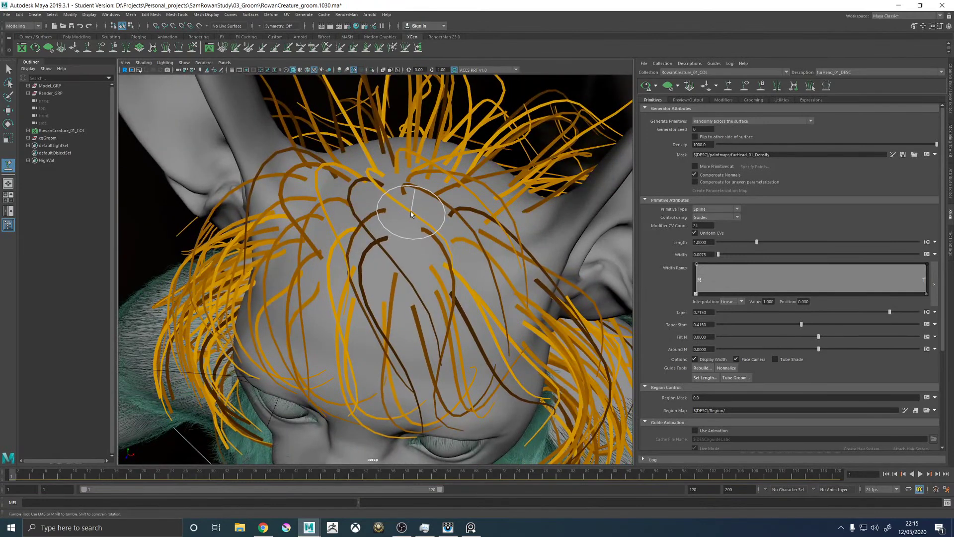
pyautogui.moveTo(404, 244)
pyautogui.keyDown('alt'); pyautogui.mouseDown()
pyautogui.moveTo(407, 251)
pyautogui.moveTo(433, 219)
pyautogui.moveTo(338, 269)
pyautogui.moveTo(340, 245)
pyautogui.mouseUp(); pyautogui.keyUp('alt')
pyautogui.press('r')
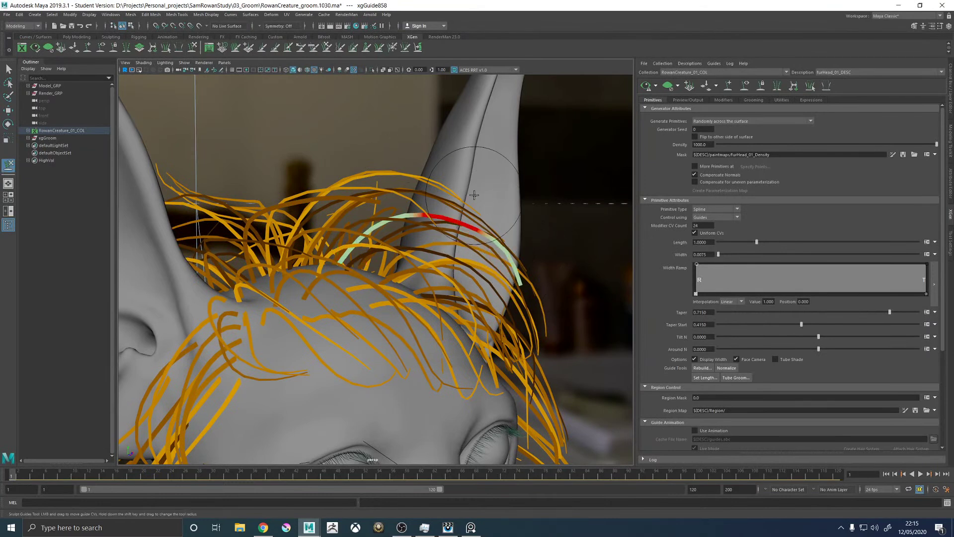
# Sculpt and rescale the new mid-crown guide so it flows forward over the forehead from above and from the side
pyautogui.keyDown('alt'); pyautogui.moveTo(429, 196); pyautogui.dragTo(383, 250); pyautogui.keyUp('alt')
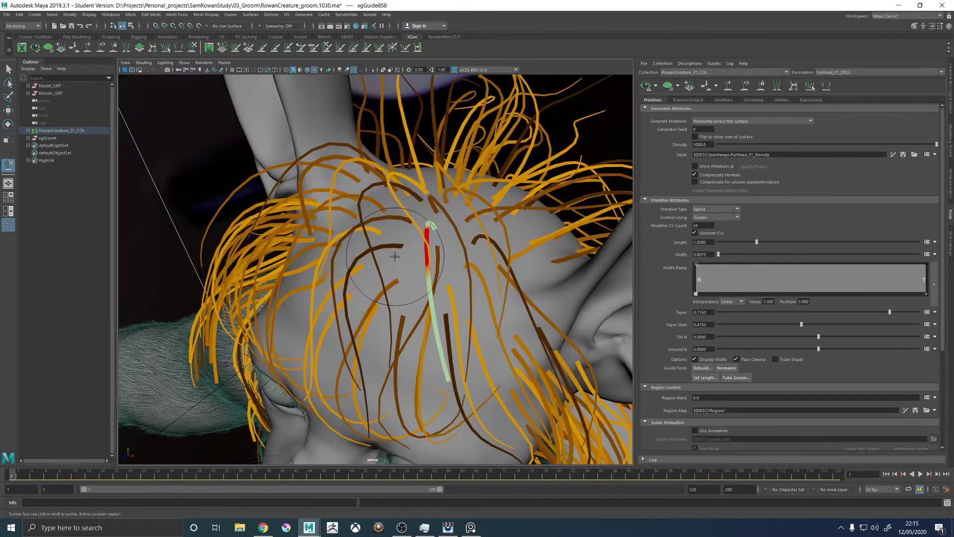
pyautogui.keyDown('alt'); pyautogui.moveTo(422, 268); pyautogui.dragTo(496, 228); pyautogui.keyUp('alt')
pyautogui.press('r')
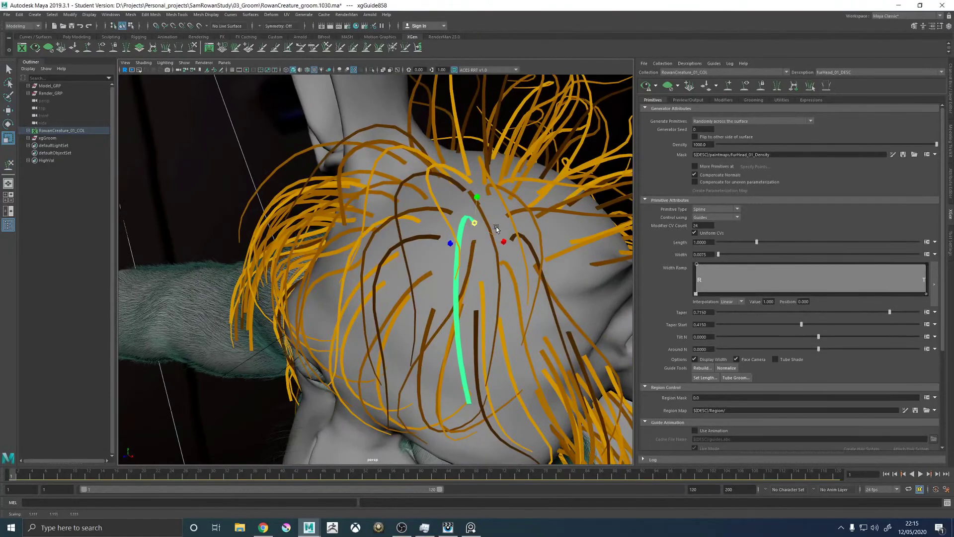
pyautogui.press('y')
pyautogui.moveTo(449, 317)
pyautogui.keyDown('alt'); pyautogui.mouseDown()
pyautogui.moveTo(439, 212)
pyautogui.moveTo(412, 131)
pyautogui.mouseUp(); pyautogui.keyUp('alt')
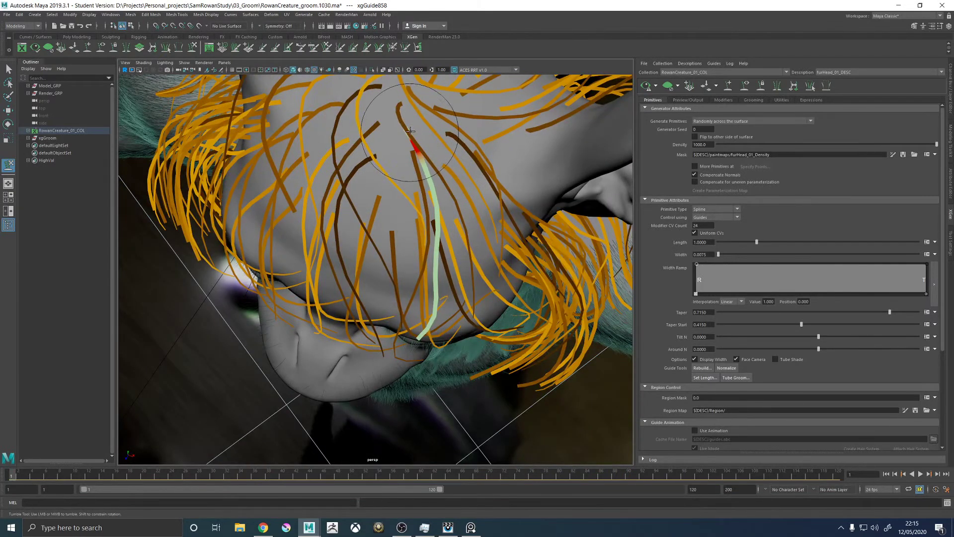
pyautogui.keyDown('alt'); pyautogui.moveTo(456, 259); pyautogui.dragTo(308, 214); pyautogui.keyUp('alt')
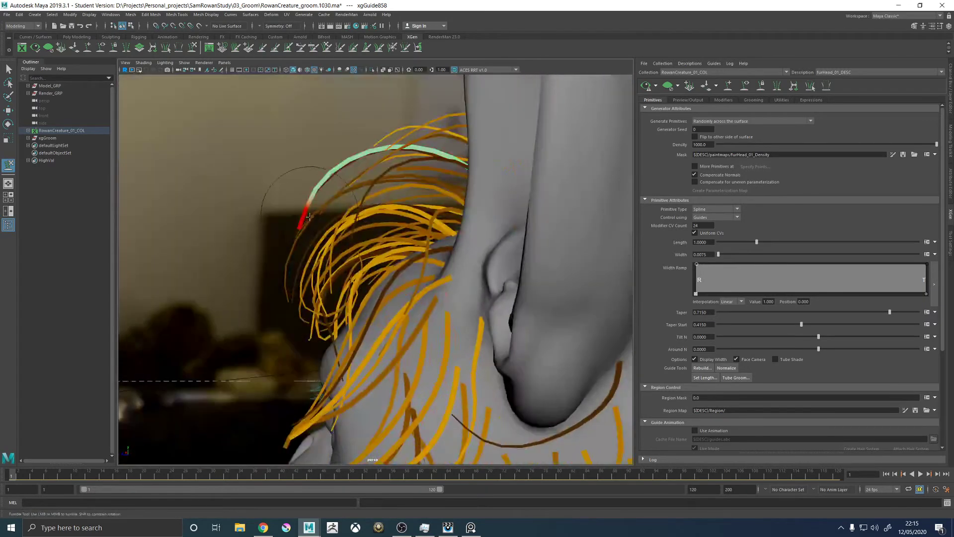
# Select the curled fringe guide on the creature's left half of the forehead and sculpt its tip outward
pyautogui.moveTo(369, 225)
pyautogui.keyDown('alt'); pyautogui.mouseDown()
pyautogui.moveTo(478, 204)
pyautogui.moveTo(437, 202)
pyautogui.moveTo(448, 198)
pyautogui.moveTo(456, 219)
pyautogui.moveTo(393, 230)
pyautogui.moveTo(406, 264)
pyautogui.moveTo(441, 252)
pyautogui.moveTo(418, 240)
pyautogui.moveTo(507, 264)
pyautogui.moveTo(493, 282)
pyautogui.moveTo(503, 270)
pyautogui.moveTo(437, 277)
pyautogui.moveTo(359, 233)
pyautogui.moveTo(405, 270)
pyautogui.moveTo(513, 247)
pyautogui.moveTo(473, 265)
pyautogui.moveTo(433, 263)
pyautogui.mouseUp(); pyautogui.keyUp('alt')
pyautogui.press('w')
pyautogui.click(491, 288)
pyautogui.press('y')
pyautogui.keyDown('alt'); pyautogui.moveTo(432, 263); pyautogui.dragTo(497, 257, button='right'); pyautogui.keyUp('alt')
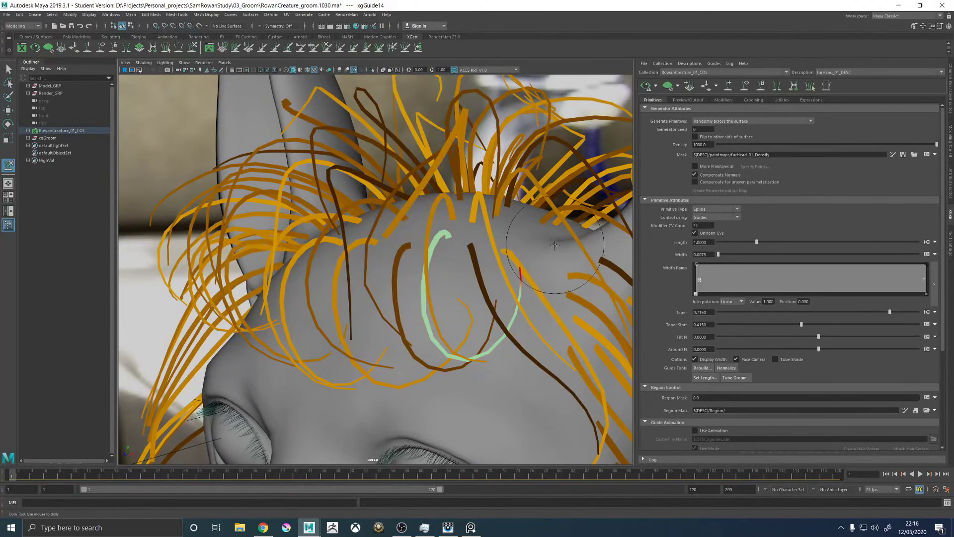
pyautogui.keyDown('alt'); pyautogui.moveTo(553, 243); pyautogui.dragTo(547, 248, button='right'); pyautogui.keyUp('alt')
pyautogui.keyDown('alt'); pyautogui.moveTo(546, 247); pyautogui.dragTo(536, 256); pyautogui.keyUp('alt')
pyautogui.keyDown('alt'); pyautogui.moveTo(536, 256); pyautogui.dragTo(532, 261, button='right'); pyautogui.keyUp('alt')
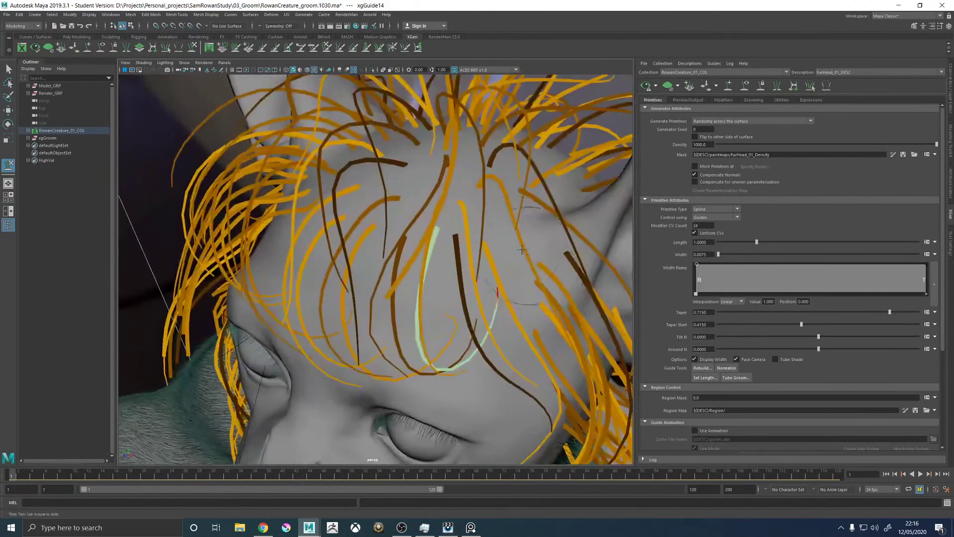
# Add a guide behind the fringe toward the creature's left ear and scale it up
pyautogui.keyDown('alt'); pyautogui.moveTo(531, 261); pyautogui.dragTo(462, 283, button='middle'); pyautogui.keyUp('alt')
pyautogui.keyDown('alt'); pyautogui.moveTo(579, 190); pyautogui.dragTo(421, 257); pyautogui.keyUp('alt')
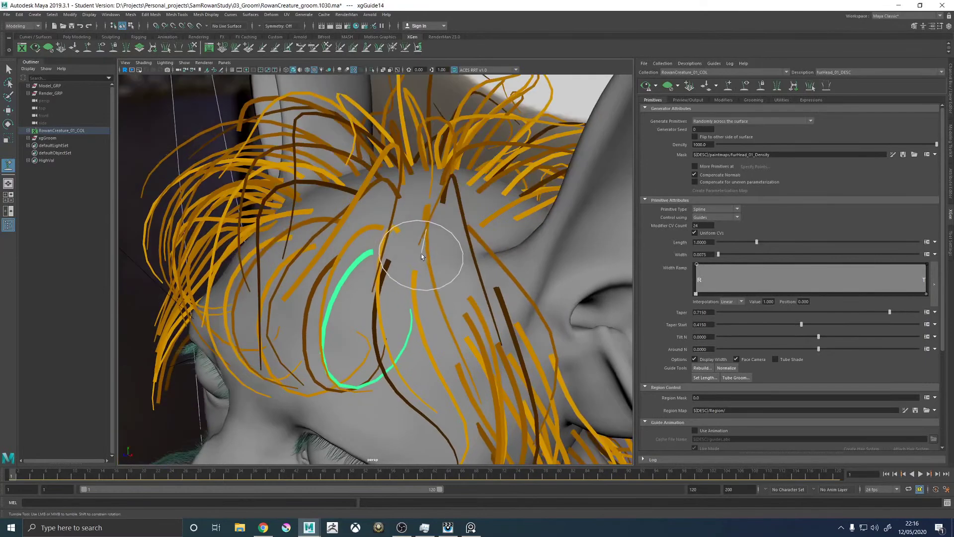
pyautogui.keyDown('alt'); pyautogui.moveTo(547, 268); pyautogui.dragTo(436, 278); pyautogui.keyUp('alt')
pyautogui.press('r')
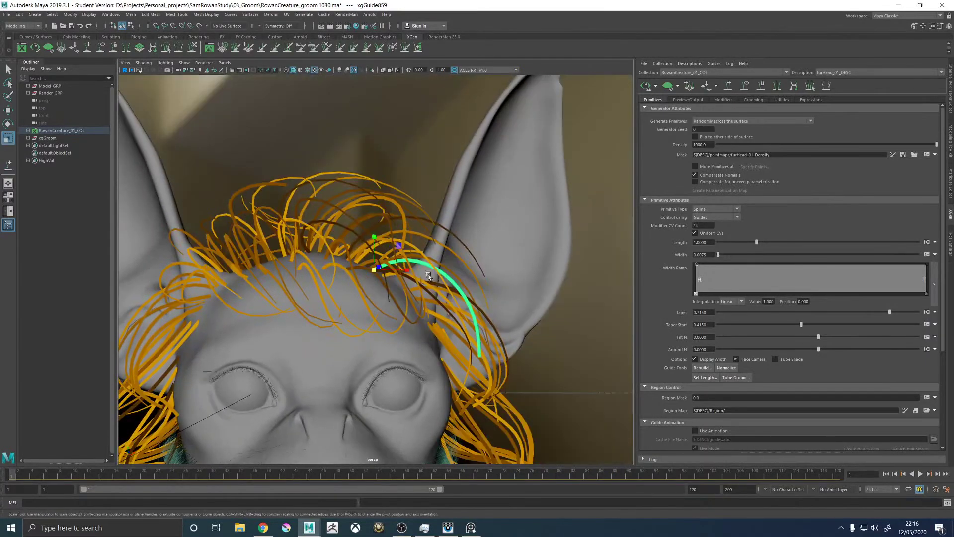
pyautogui.moveTo(381, 267); pyautogui.dragTo(377, 271)
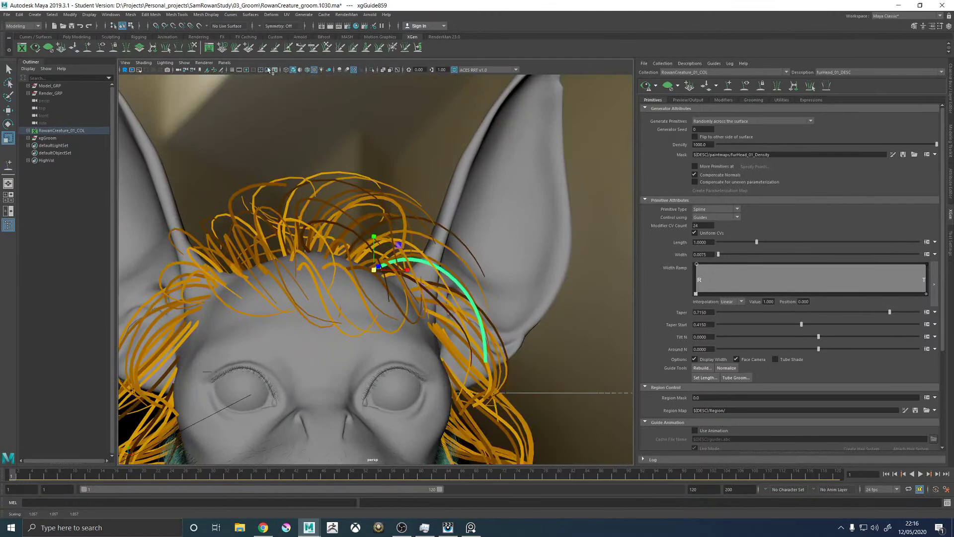
# Sculpt the new guide near the creature's left ear to follow the surrounding hair from several angles
pyautogui.click(192, 48)
pyautogui.keyDown('alt'); pyautogui.moveTo(494, 247); pyautogui.dragTo(474, 288); pyautogui.keyUp('alt')
pyautogui.keyDown('alt'); pyautogui.moveTo(421, 350); pyautogui.dragTo(462, 316); pyautogui.keyUp('alt')
pyautogui.keyDown('alt'); pyautogui.moveTo(461, 317); pyautogui.dragTo(437, 294, button='right'); pyautogui.keyUp('alt')
pyautogui.keyDown('alt'); pyautogui.moveTo(438, 294); pyautogui.dragTo(387, 277); pyautogui.keyUp('alt')
pyautogui.keyDown('alt'); pyautogui.moveTo(387, 277); pyautogui.dragTo(366, 269, button='middle'); pyautogui.keyUp('alt')
pyautogui.keyDown('alt'); pyautogui.moveTo(366, 268); pyautogui.dragTo(488, 235); pyautogui.keyUp('alt')
# Select the cluster of guides above the creature's left temple and sculpt their tips to follow the hair beside the face
pyautogui.press('w')
pyautogui.moveTo(495, 243)
pyautogui.keyDown('alt'); pyautogui.mouseDown()
pyautogui.moveTo(462, 248)
pyautogui.moveTo(471, 268)
pyautogui.moveTo(453, 286)
pyautogui.moveTo(459, 309)
pyautogui.moveTo(412, 314)
pyautogui.mouseUp(); pyautogui.keyUp('alt')
pyautogui.click(471, 270)
pyautogui.click(192, 47)
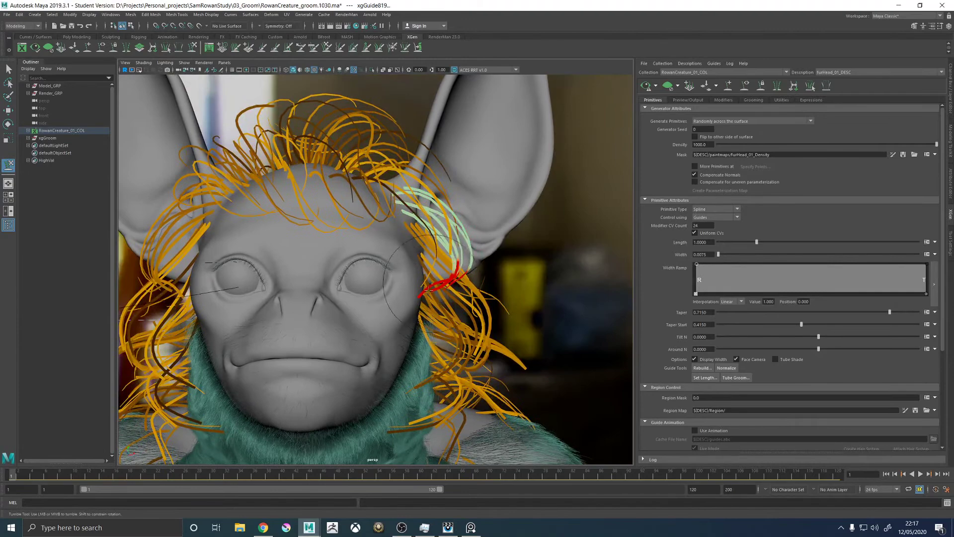
pyautogui.keyDown('alt'); pyautogui.moveTo(429, 263); pyautogui.dragTo(546, 254); pyautogui.keyUp('alt')
pyautogui.press('w')
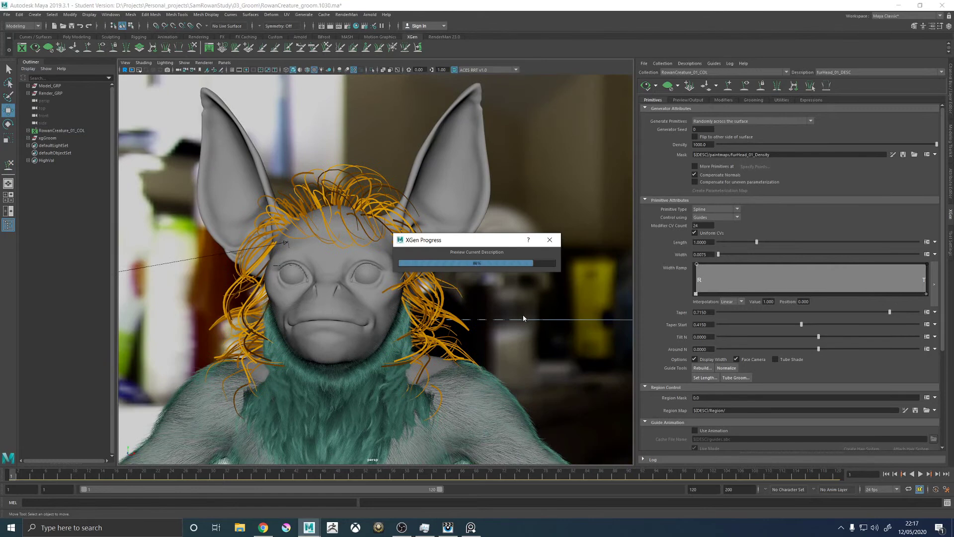
# Examine the refreshed head fur preview from the front, close up and at full upper-body distance
pyautogui.keyDown('alt'); pyautogui.moveTo(529, 308); pyautogui.dragTo(556, 263); pyautogui.keyUp('alt')
pyautogui.scroll(6, 546, 322)
pyautogui.scroll(-5, 447, 258)
pyautogui.moveTo(447, 258)
pyautogui.keyDown('alt'); pyautogui.mouseDown()
pyautogui.moveTo(438, 263)
pyautogui.moveTo(451, 266)
pyautogui.mouseUp(); pyautogui.keyUp('alt')
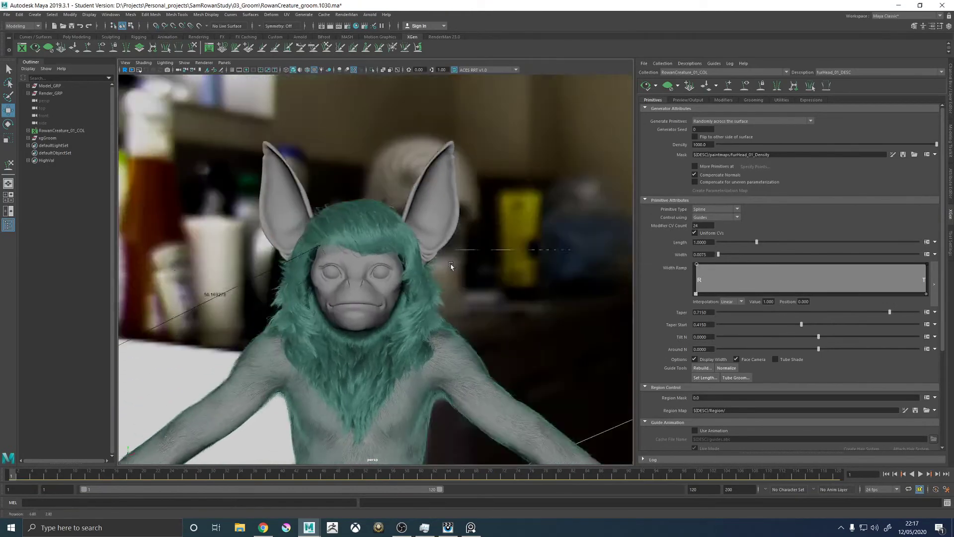
pyautogui.scroll(5, 438, 227)
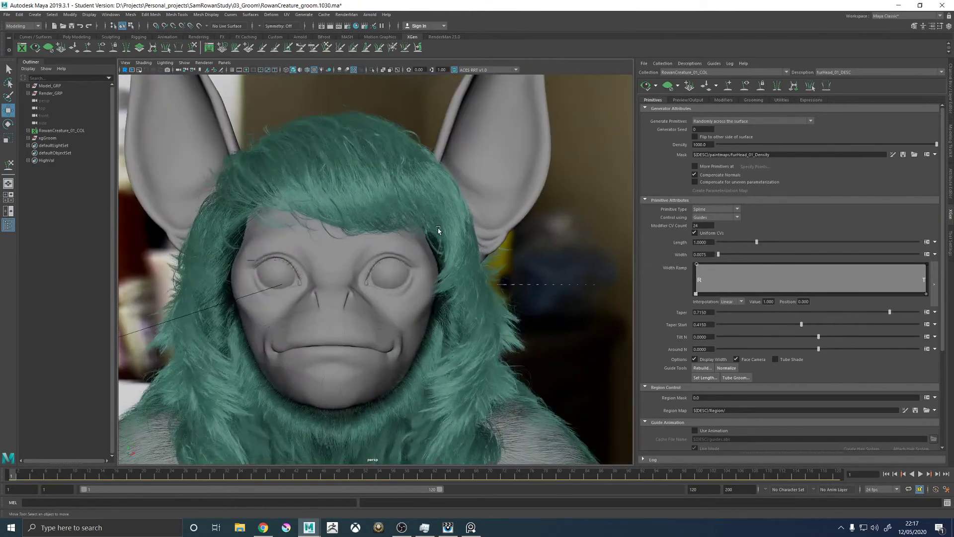
# Show the guides without the fur preview and add a guide to the fringe on the creature's left half of the forehead
pyautogui.click(742, 87)
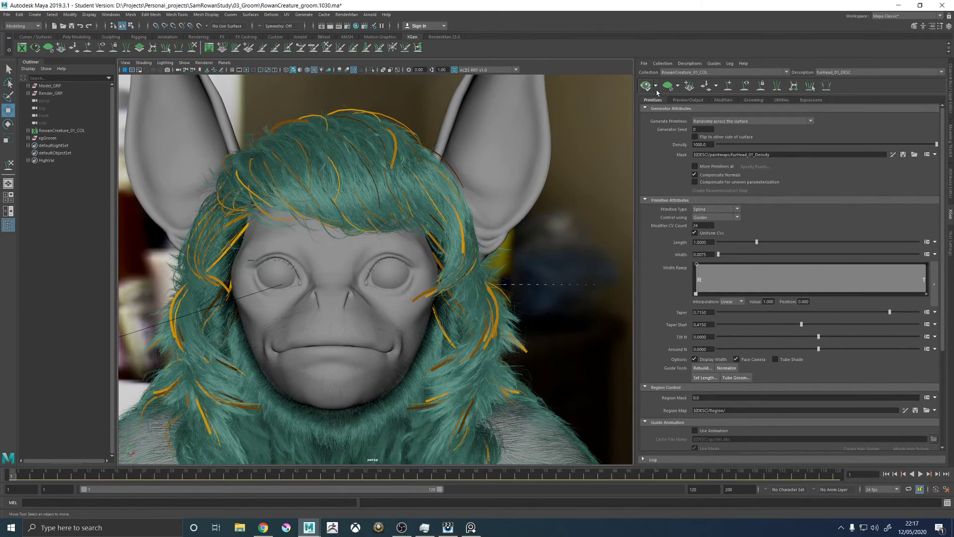
pyautogui.keyDown('alt'); pyautogui.moveTo(575, 145); pyautogui.dragTo(377, 204); pyautogui.keyUp('alt')
pyautogui.scroll(5, 448, 245)
pyautogui.scroll(-3, 449, 246)
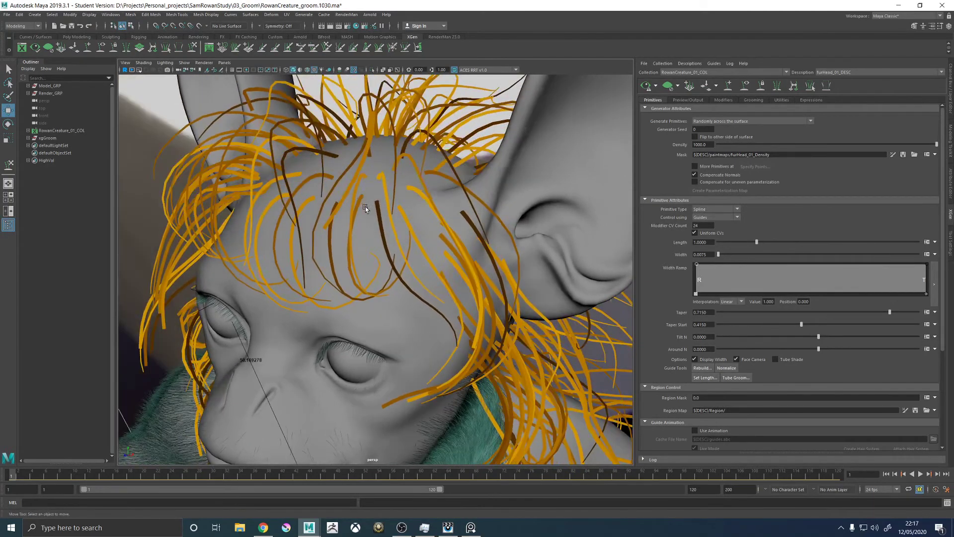
pyautogui.scroll(4, 382, 214)
pyautogui.keyDown('alt'); pyautogui.moveTo(383, 214); pyautogui.dragTo(392, 227, button='middle'); pyautogui.keyUp('alt')
pyautogui.keyDown('alt'); pyautogui.moveTo(392, 224); pyautogui.dragTo(371, 213); pyautogui.keyUp('alt')
pyautogui.click(88, 48)
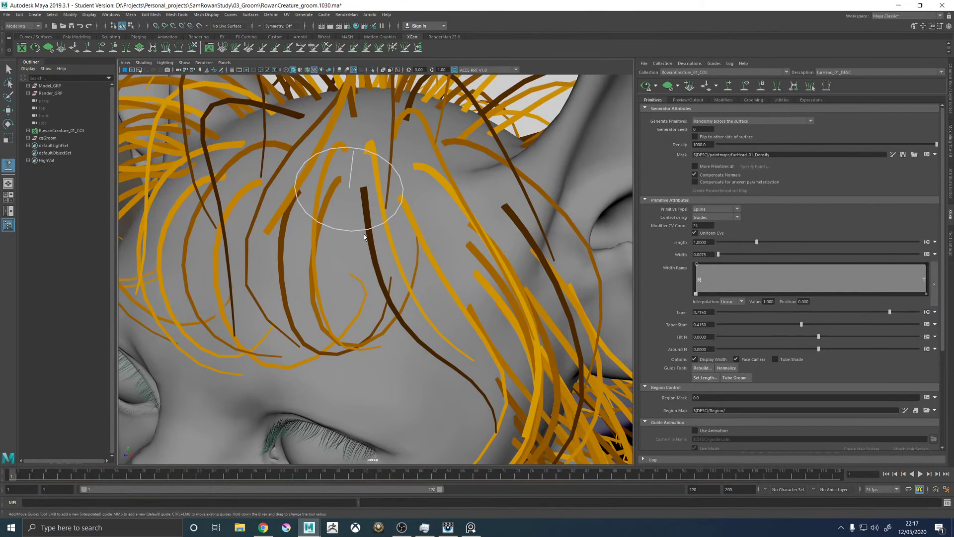
pyautogui.click(365, 237)
pyautogui.moveTo(365, 226)
pyautogui.keyDown('alt'); pyautogui.mouseDown()
pyautogui.moveTo(365, 202)
pyautogui.moveTo(357, 219)
pyautogui.moveTo(347, 174)
pyautogui.mouseUp(); pyautogui.keyUp('alt')
pyautogui.click(349, 170)
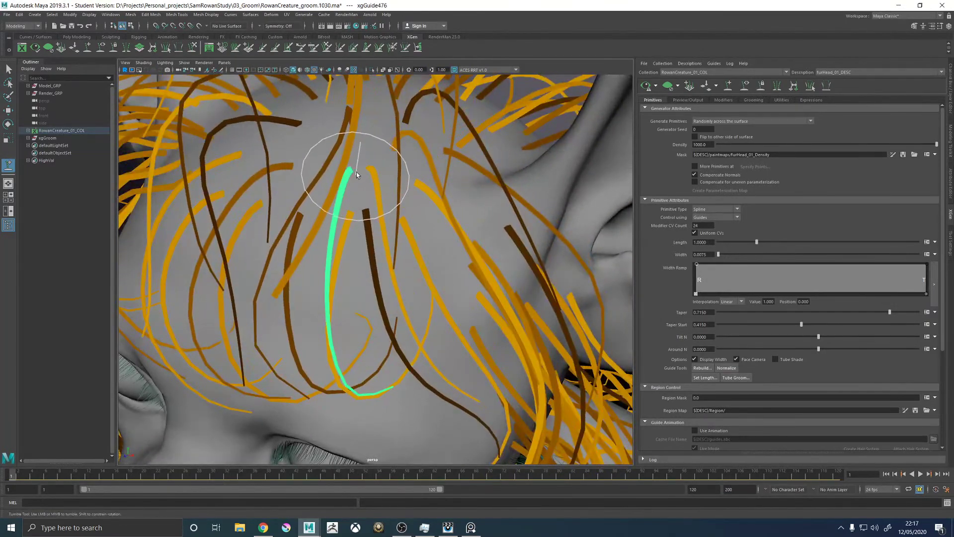
# Preview the head fur with the added fringe guide and examine it from the front and above
pyautogui.moveTo(368, 217)
pyautogui.keyDown('alt'); pyautogui.mouseDown()
pyautogui.moveTo(372, 197)
pyautogui.moveTo(362, 191)
pyautogui.moveTo(353, 213)
pyautogui.moveTo(373, 221)
pyautogui.moveTo(362, 213)
pyautogui.moveTo(367, 230)
pyautogui.moveTo(416, 246)
pyautogui.moveTo(395, 206)
pyautogui.mouseUp(); pyautogui.keyUp('alt')
pyautogui.press('w')
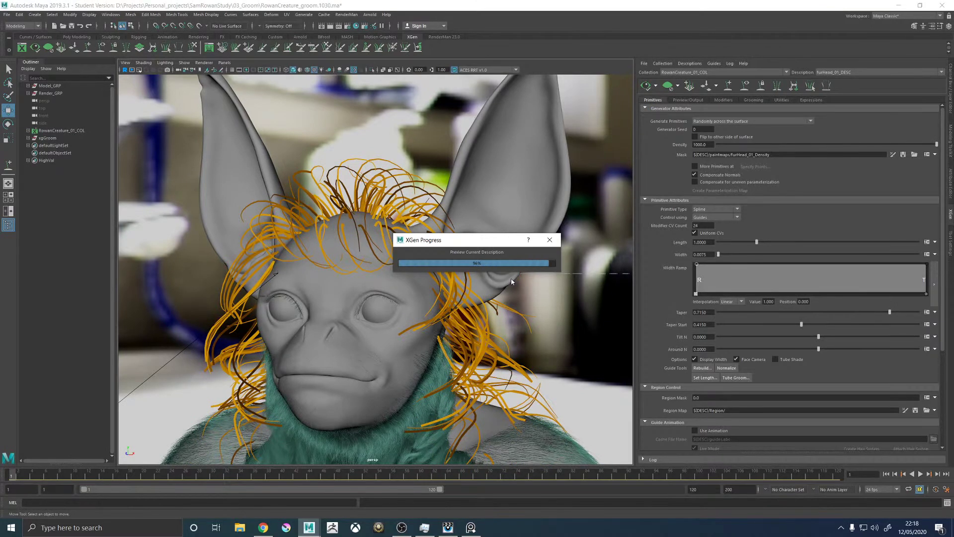
pyautogui.keyDown('alt'); pyautogui.moveTo(500, 279); pyautogui.dragTo(481, 289); pyautogui.keyUp('alt')
pyautogui.keyDown('alt'); pyautogui.moveTo(415, 279); pyautogui.dragTo(432, 296, button='middle'); pyautogui.keyUp('alt')
pyautogui.keyDown('alt'); pyautogui.moveTo(432, 297); pyautogui.dragTo(323, 228, button='right'); pyautogui.keyUp('alt')
pyautogui.keyDown('alt'); pyautogui.moveTo(324, 227); pyautogui.dragTo(454, 243); pyautogui.keyUp('alt')
# Clear the fur preview, show the guides, and sculpt the curled left fringe guide's tip outward toward the creature's left ear
pyautogui.click(747, 87)
pyautogui.click(667, 86)
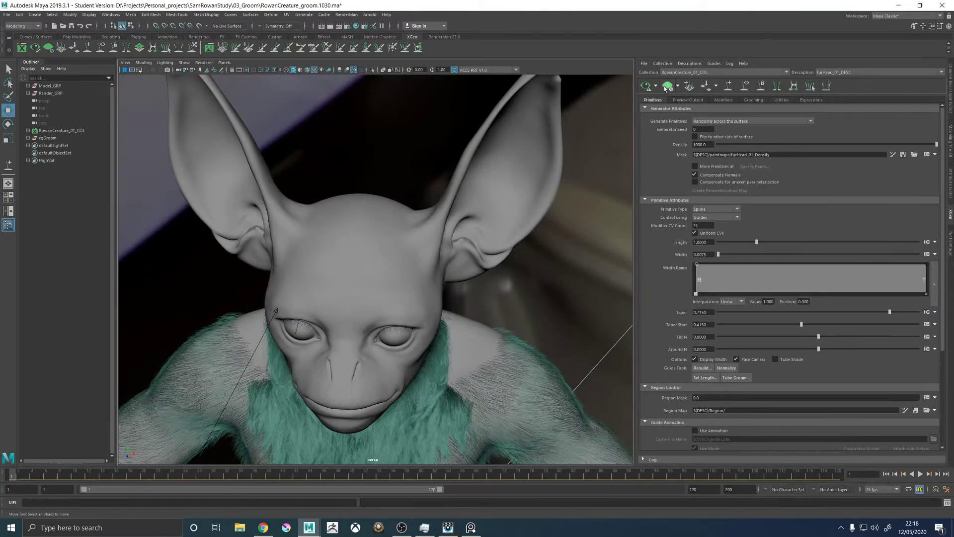
pyautogui.click(745, 87)
pyautogui.keyDown('alt'); pyautogui.moveTo(438, 236); pyautogui.dragTo(408, 246); pyautogui.keyUp('alt')
pyautogui.scroll(5, 398, 249)
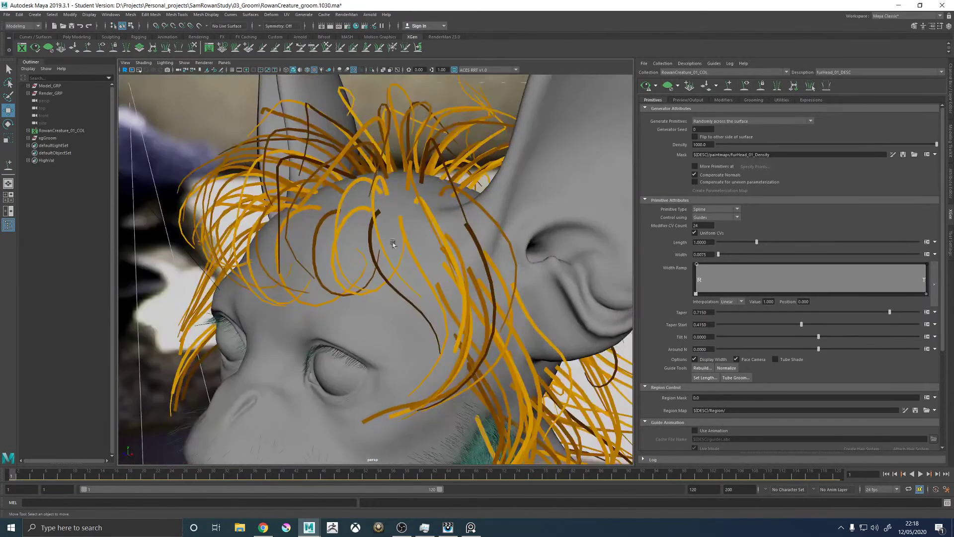
pyautogui.moveTo(388, 189)
pyautogui.keyDown('alt'); pyautogui.mouseDown()
pyautogui.moveTo(405, 273)
pyautogui.moveTo(405, 233)
pyautogui.moveTo(395, 226)
pyautogui.moveTo(463, 227)
pyautogui.mouseUp(); pyautogui.keyUp('alt')
pyautogui.click(415, 242)
pyautogui.click(193, 47)
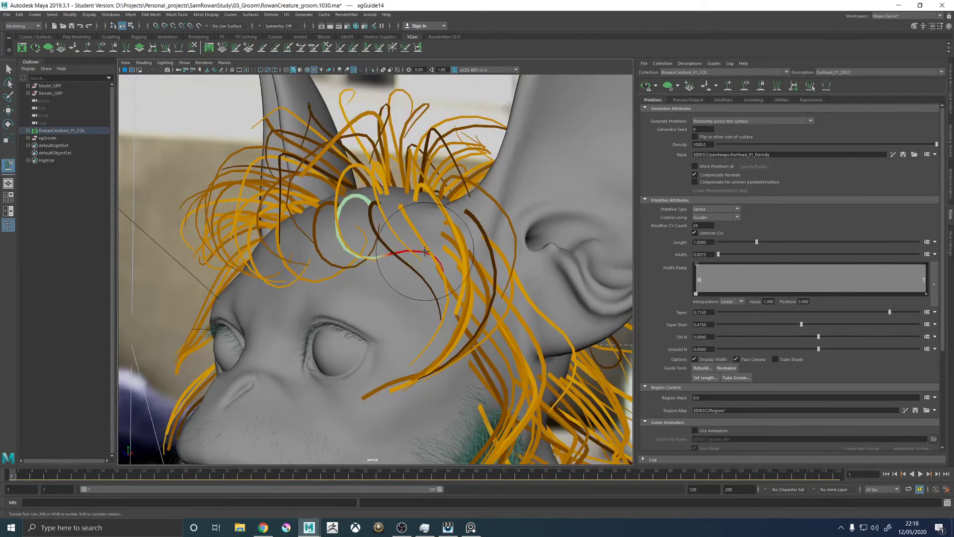
pyautogui.moveTo(397, 248)
pyautogui.keyDown('alt'); pyautogui.mouseDown()
pyautogui.moveTo(452, 275)
pyautogui.moveTo(512, 268)
pyautogui.moveTo(489, 308)
pyautogui.moveTo(477, 298)
pyautogui.moveTo(458, 309)
pyautogui.moveTo(372, 245)
pyautogui.moveTo(379, 258)
pyautogui.moveTo(304, 242)
pyautogui.moveTo(586, 222)
pyautogui.moveTo(517, 221)
pyautogui.moveTo(455, 252)
pyautogui.mouseUp(); pyautogui.keyUp('alt')
# Select a neighbouring guide in the left fringe and sculpt it to sweep toward the temple, checking it from below and in front
pyautogui.click(379, 258)
pyautogui.press('w')
pyautogui.press('y')
pyautogui.moveTo(432, 216)
pyautogui.keyDown('alt'); pyautogui.mouseDown()
pyautogui.moveTo(425, 209)
pyautogui.moveTo(451, 233)
pyautogui.moveTo(495, 207)
pyautogui.moveTo(502, 221)
pyautogui.mouseUp(); pyautogui.keyUp('alt')
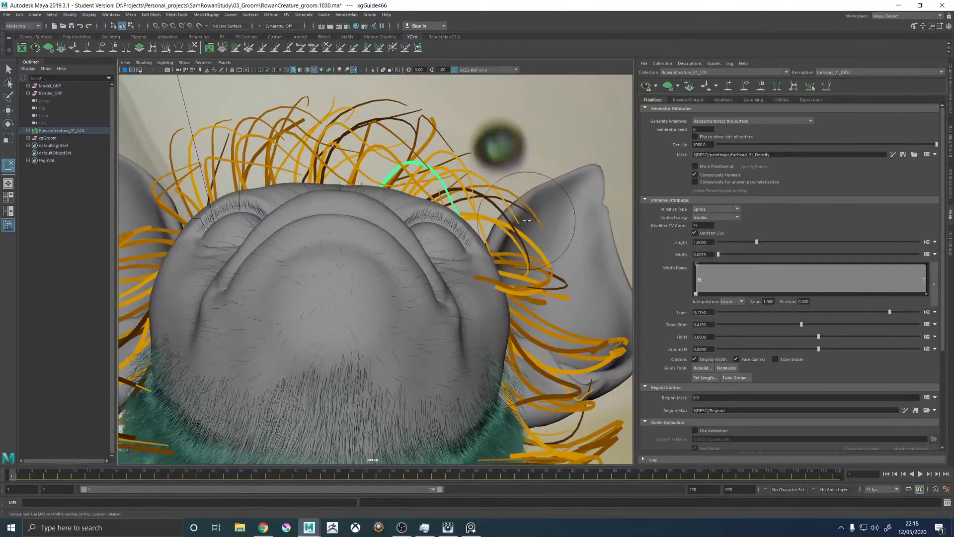
pyautogui.keyDown('alt'); pyautogui.moveTo(502, 221); pyautogui.dragTo(476, 211, button='right'); pyautogui.keyUp('alt')
pyautogui.moveTo(477, 211)
pyautogui.keyDown('alt'); pyautogui.mouseDown()
pyautogui.moveTo(420, 230)
pyautogui.moveTo(429, 204)
pyautogui.moveTo(450, 217)
pyautogui.moveTo(472, 204)
pyautogui.mouseUp(); pyautogui.keyUp('alt')
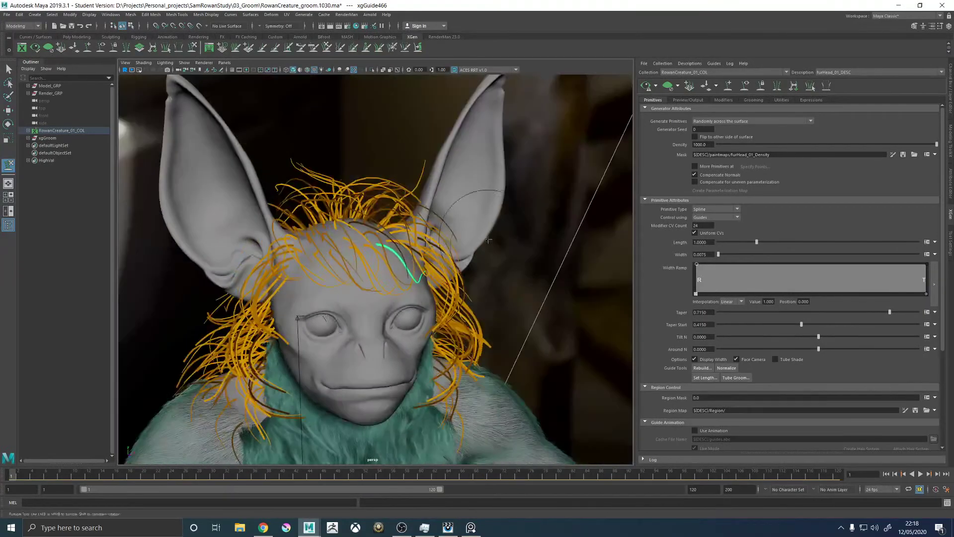
pyautogui.click(555, 240)
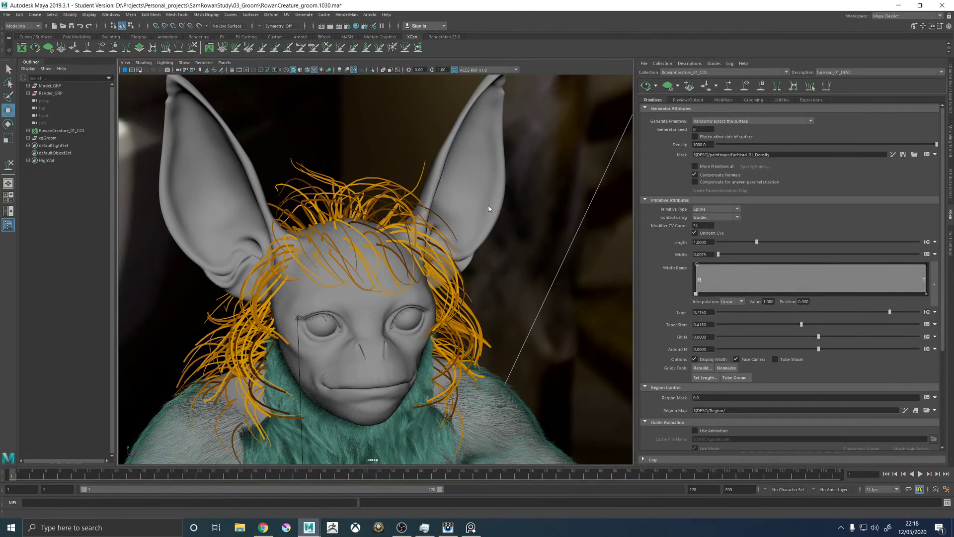
# Preview the head fur again and examine the fringe shape with and without guides, from near and far
pyautogui.keyDown('alt'); pyautogui.moveTo(506, 227); pyautogui.dragTo(502, 310); pyautogui.keyUp('alt')
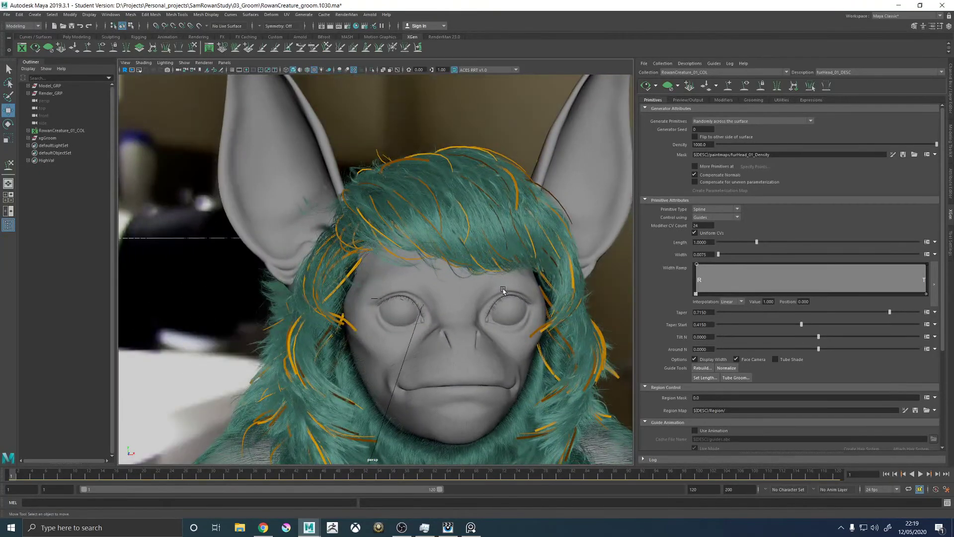
pyautogui.keyDown('alt'); pyautogui.moveTo(485, 180); pyautogui.dragTo(546, 163); pyautogui.keyUp('alt')
pyautogui.keyDown('alt'); pyautogui.moveTo(397, 249); pyautogui.dragTo(247, 259); pyautogui.keyUp('alt')
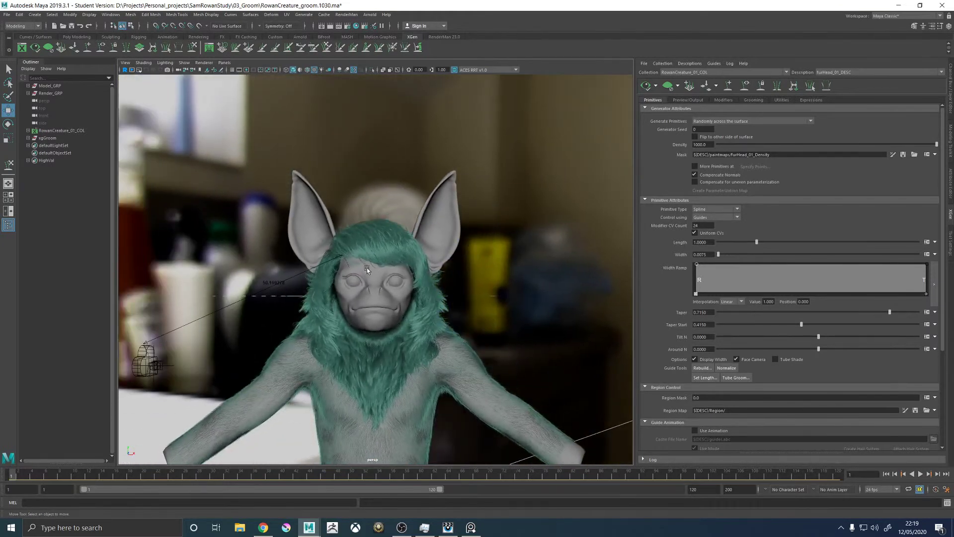
pyautogui.scroll(5, 418, 247)
pyautogui.keyDown('alt'); pyautogui.moveTo(418, 247); pyautogui.dragTo(447, 183); pyautogui.keyUp('alt')
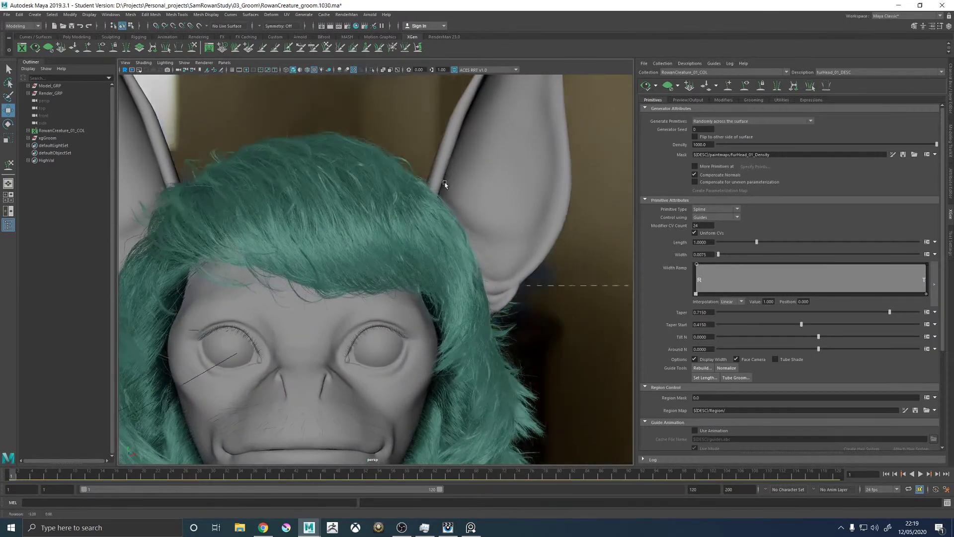
pyautogui.scroll(-5, 447, 184)
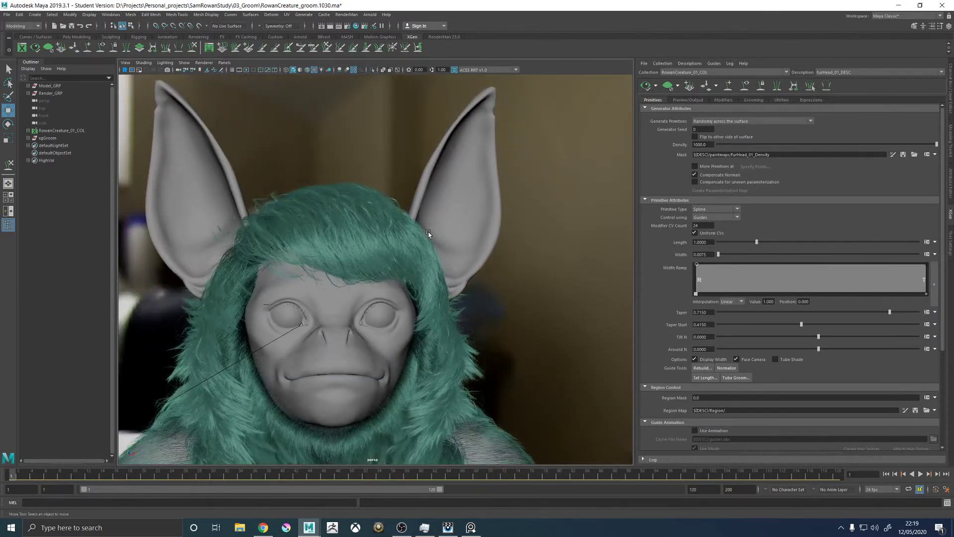
pyautogui.keyDown('alt'); pyautogui.moveTo(414, 239); pyautogui.dragTo(399, 195); pyautogui.keyUp('alt')
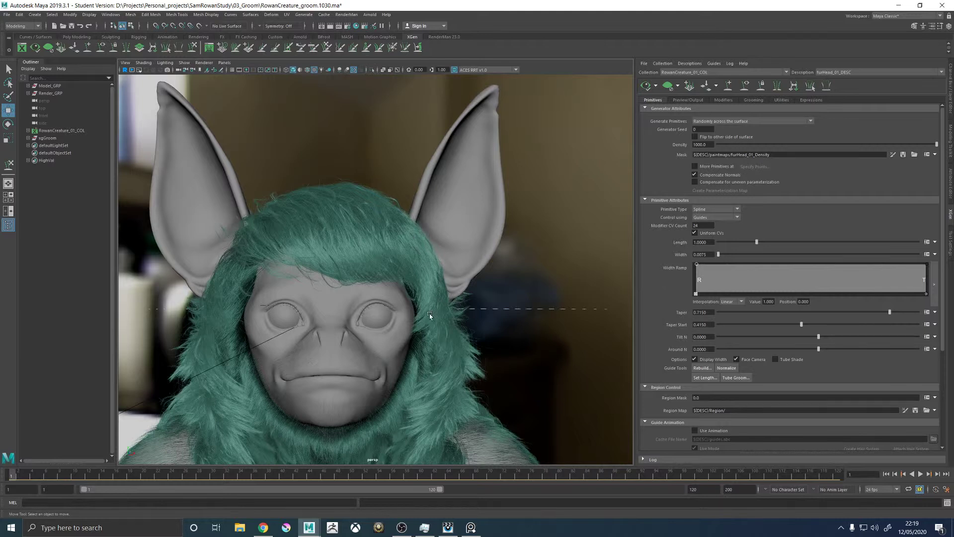
# Outline the fringe and crown mass over the fur preview with the Grease Pencil, and remove the sketch
pyautogui.click(221, 71)
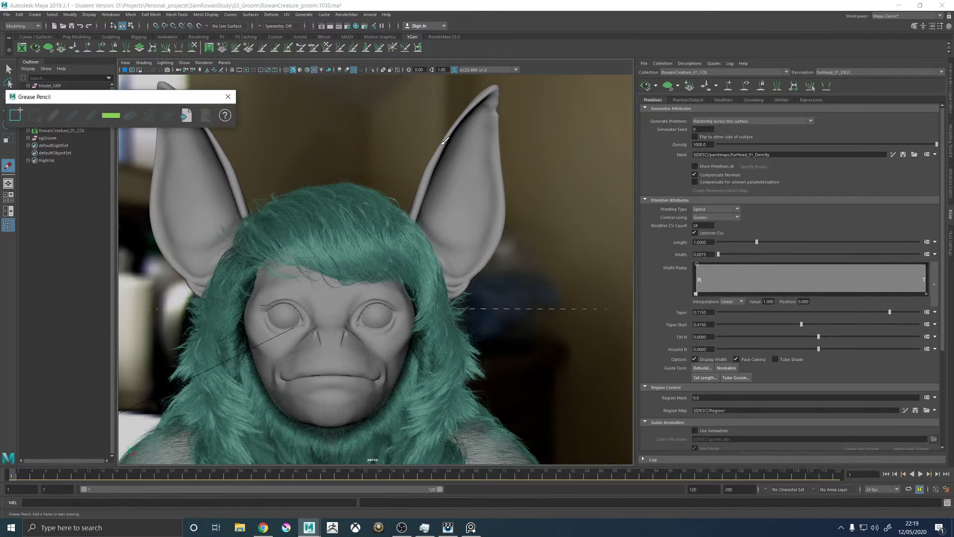
pyautogui.click(18, 118)
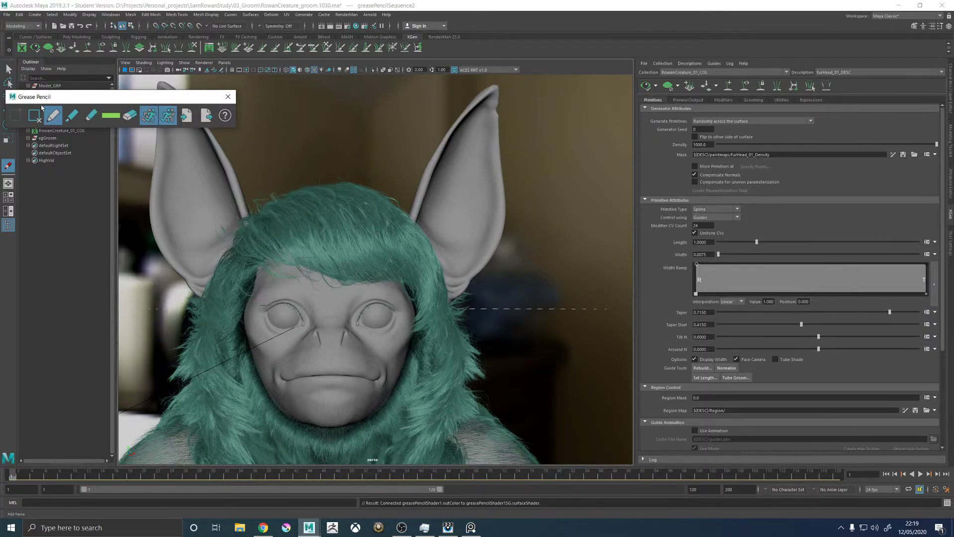
pyautogui.moveTo(71, 97); pyautogui.dragTo(551, 128)
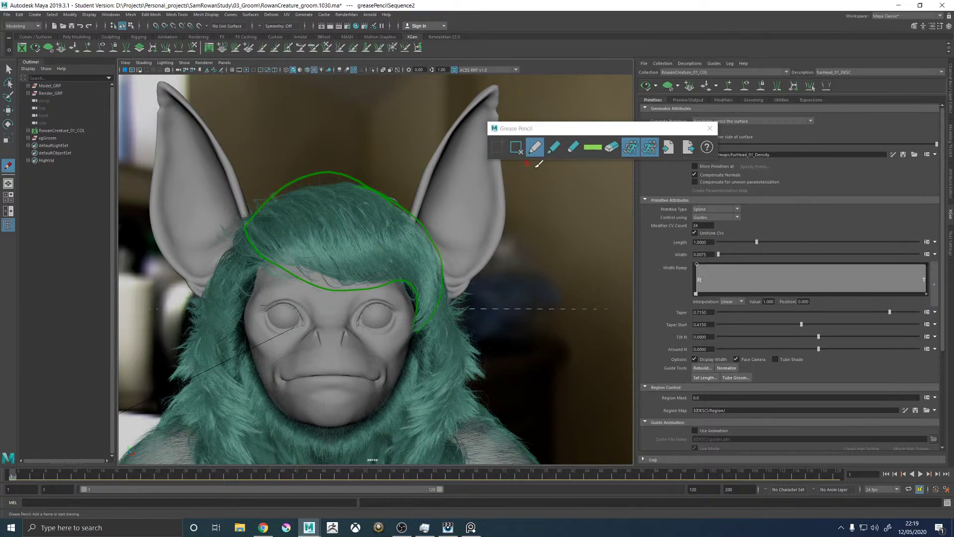
pyautogui.click(515, 150)
# Sketch the crown silhouette and the fringe's sweep past the left temple with the Grease Pencil, clearing the sketches and starting a fresh frame
pyautogui.moveTo(403, 273)
pyautogui.mouseDown()
pyautogui.moveTo(411, 322)
pyautogui.moveTo(441, 305)
pyautogui.mouseUp()
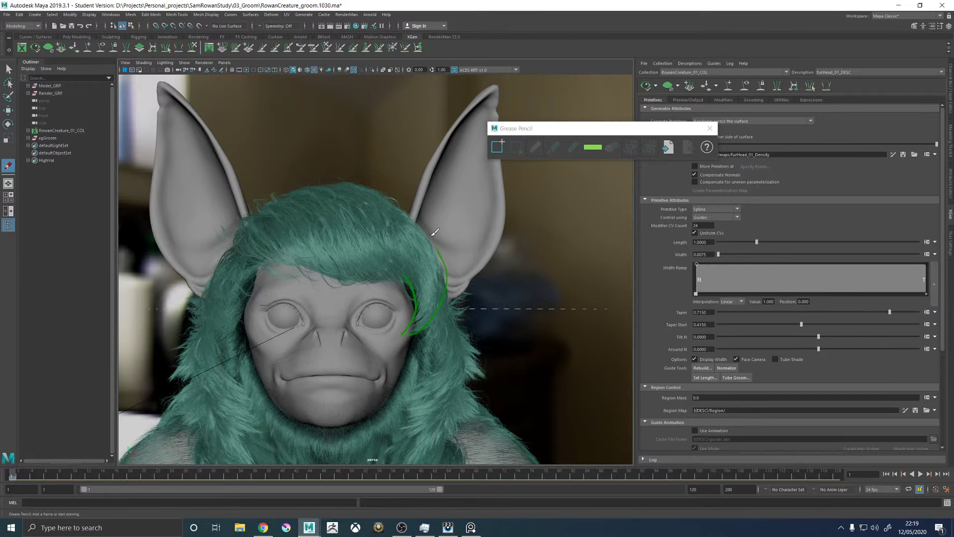
pyautogui.moveTo(357, 177); pyautogui.dragTo(306, 185)
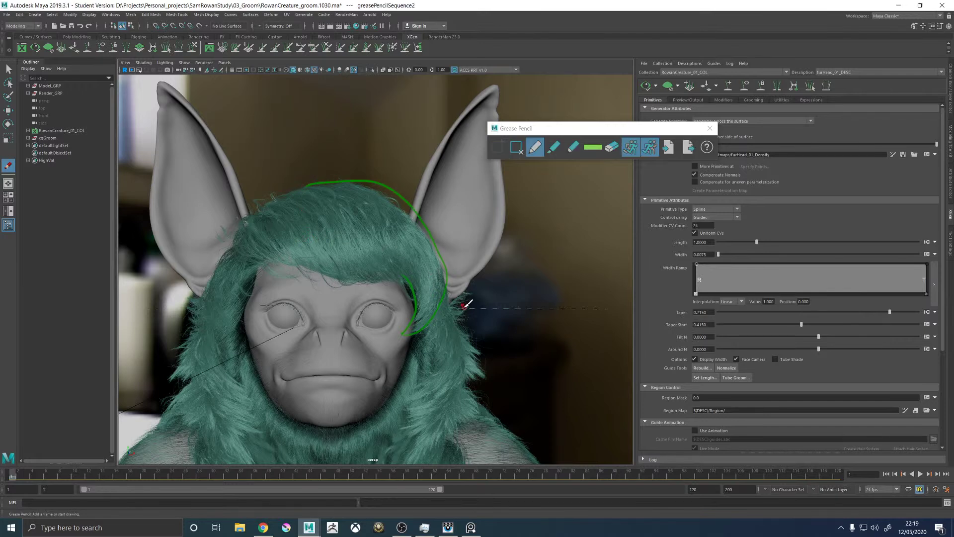
pyautogui.click(517, 148)
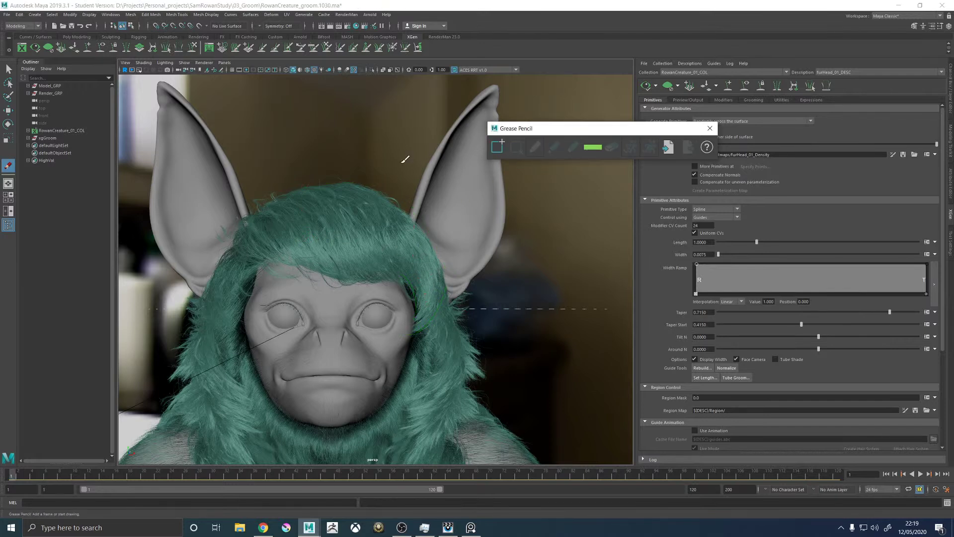
pyautogui.moveTo(330, 181); pyautogui.dragTo(342, 182)
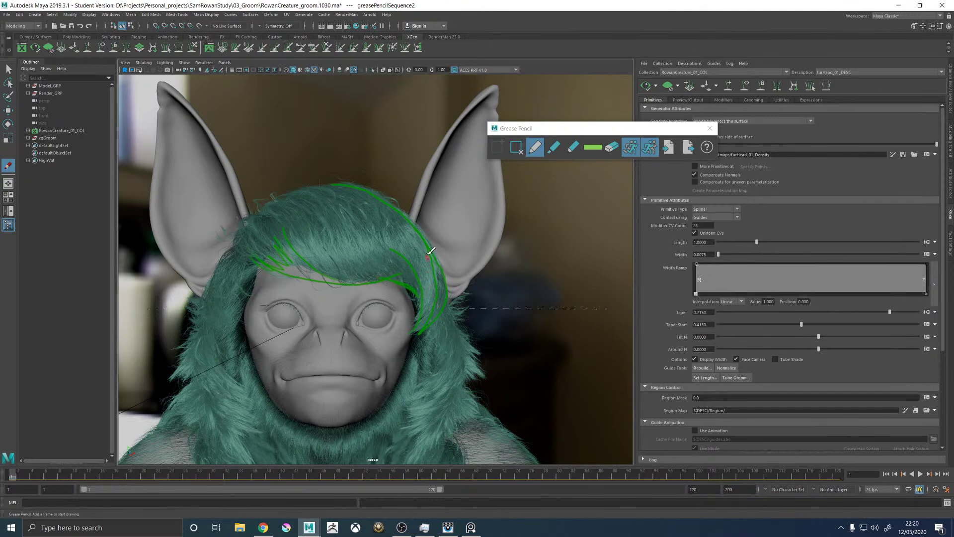
pyautogui.click(498, 147)
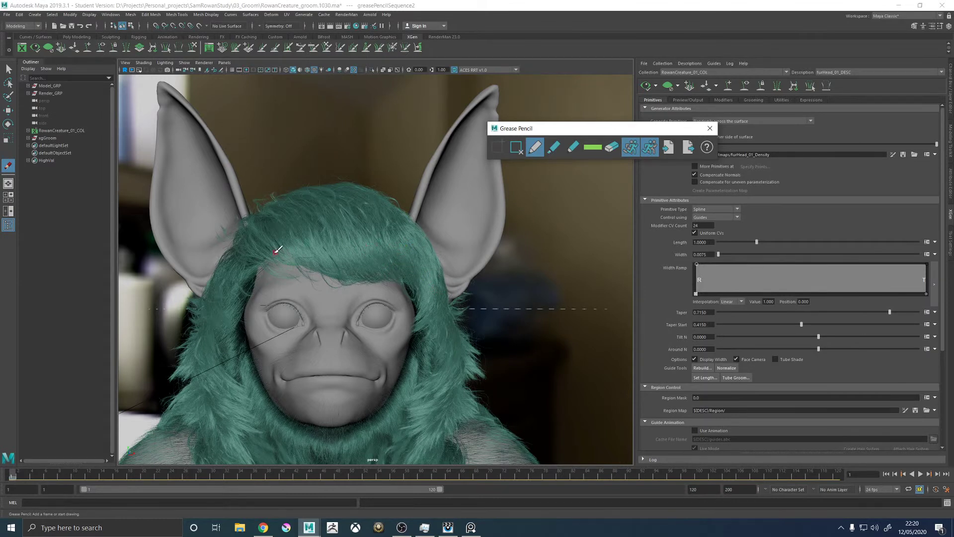
# Sketch stray strands along the fringe's left edge and temple with the Grease Pencil, remove them and close the tool
pyautogui.moveTo(321, 277); pyautogui.dragTo(329, 282)
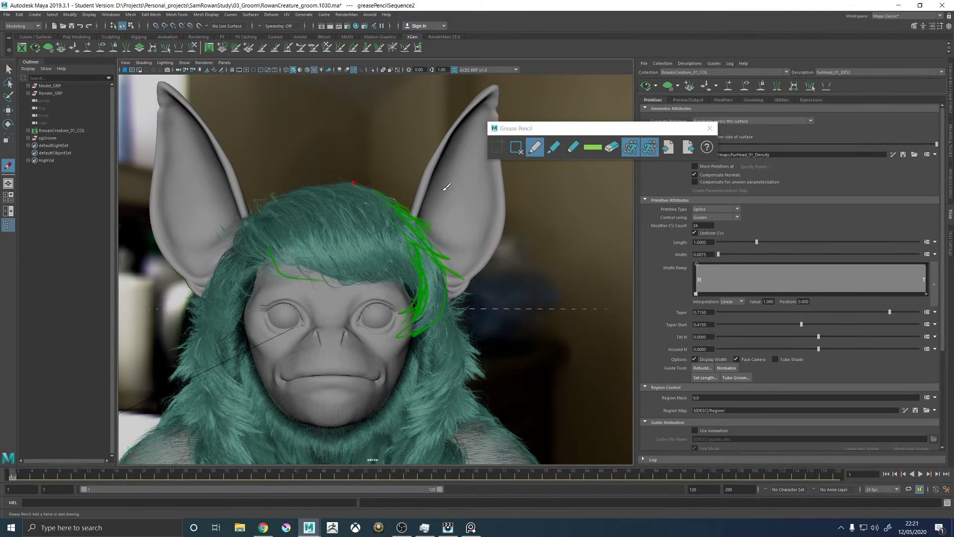
pyautogui.click(516, 149)
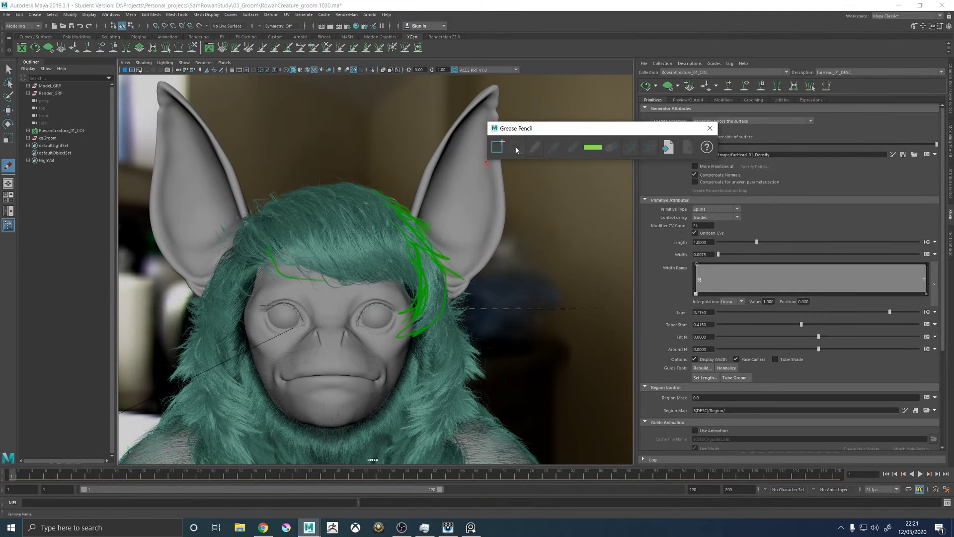
pyautogui.click(709, 128)
# Show the guides without the fur preview and sculpt the long S-shaped guide in the left fringe to reshape its sweep
pyautogui.click(746, 86)
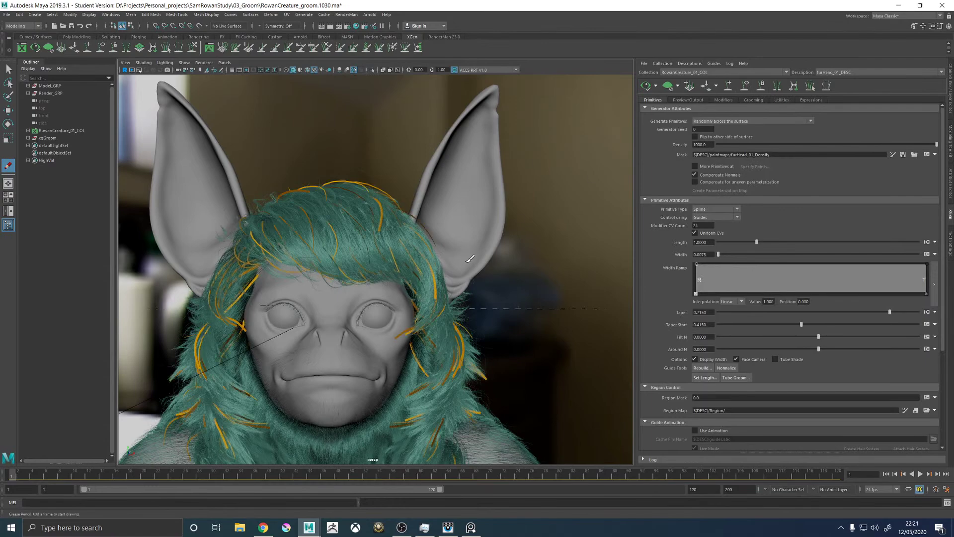
pyautogui.click(667, 87)
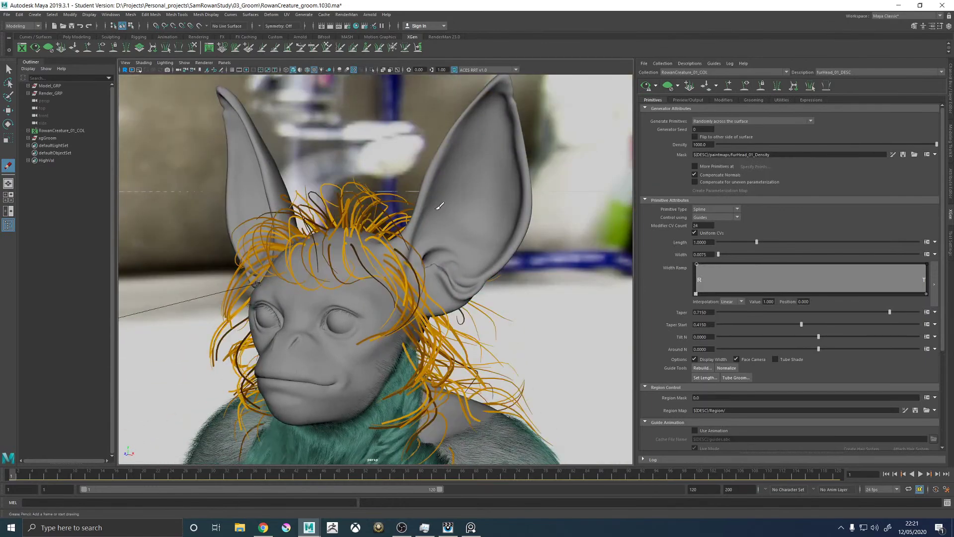
pyautogui.scroll(6, 502, 260)
pyautogui.moveTo(487, 258)
pyautogui.keyDown('alt'); pyautogui.mouseDown()
pyautogui.moveTo(502, 261)
pyautogui.moveTo(393, 306)
pyautogui.moveTo(398, 290)
pyautogui.moveTo(472, 293)
pyautogui.moveTo(527, 263)
pyautogui.moveTo(477, 271)
pyautogui.moveTo(387, 259)
pyautogui.mouseUp(); pyautogui.keyUp('alt')
pyautogui.press('w')
pyautogui.click(399, 289)
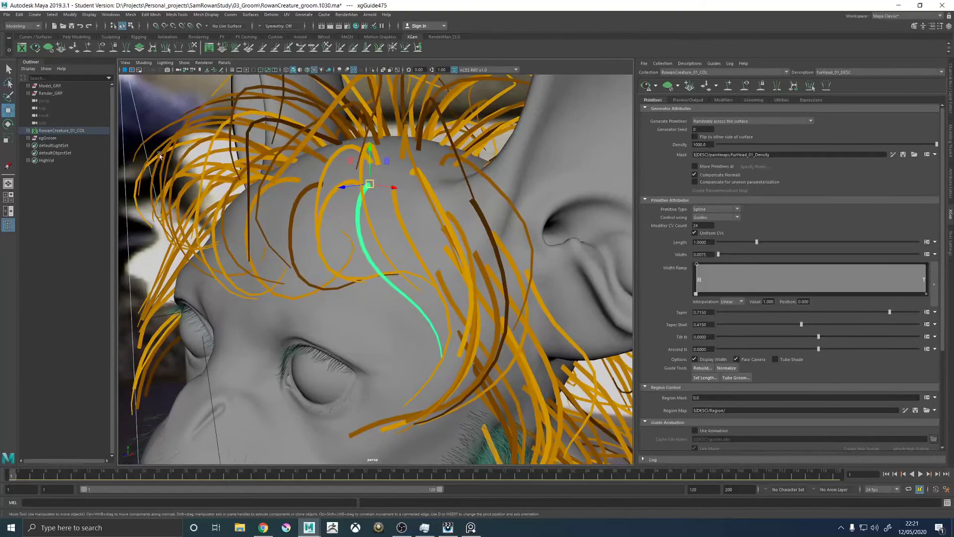
pyautogui.click(193, 47)
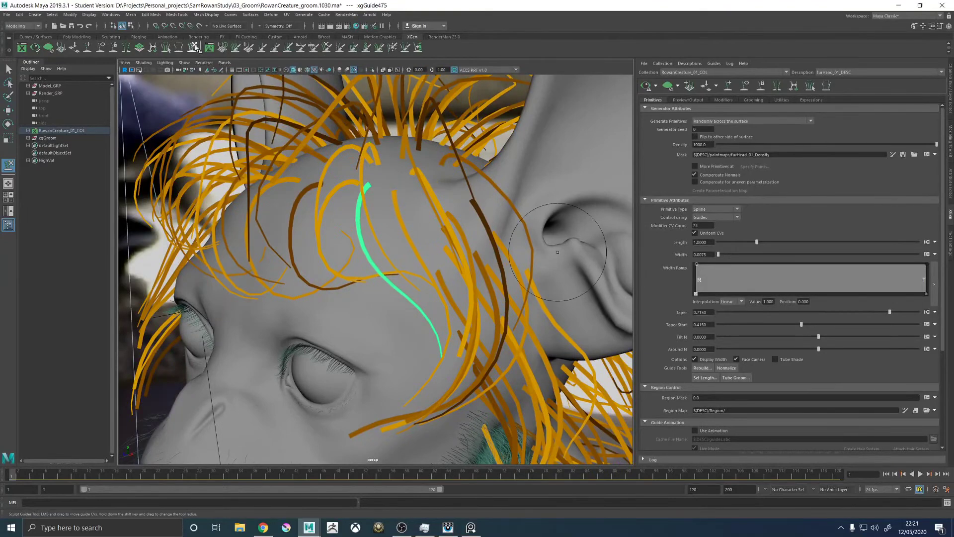
pyautogui.moveTo(558, 252)
pyautogui.keyDown('alt'); pyautogui.mouseDown()
pyautogui.moveTo(425, 341)
pyautogui.moveTo(372, 319)
pyautogui.moveTo(477, 293)
pyautogui.moveTo(522, 268)
pyautogui.moveTo(430, 268)
pyautogui.moveTo(442, 233)
pyautogui.moveTo(413, 257)
pyautogui.moveTo(482, 305)
pyautogui.moveTo(487, 291)
pyautogui.moveTo(467, 278)
pyautogui.moveTo(504, 248)
pyautogui.moveTo(503, 237)
pyautogui.mouseUp(); pyautogui.keyUp('alt')
pyautogui.press('w')
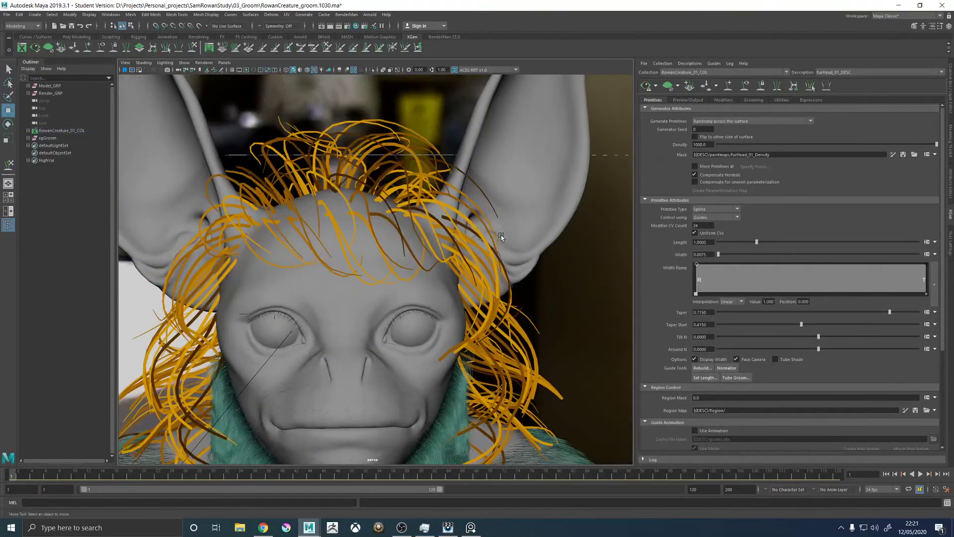
# Sculpt the crown guide beside the right-hand ear so its tip sweeps outward over the ear, and refresh the fur preview
pyautogui.click(499, 223)
pyautogui.press('y')
pyautogui.moveTo(496, 279); pyautogui.dragTo(569, 269)
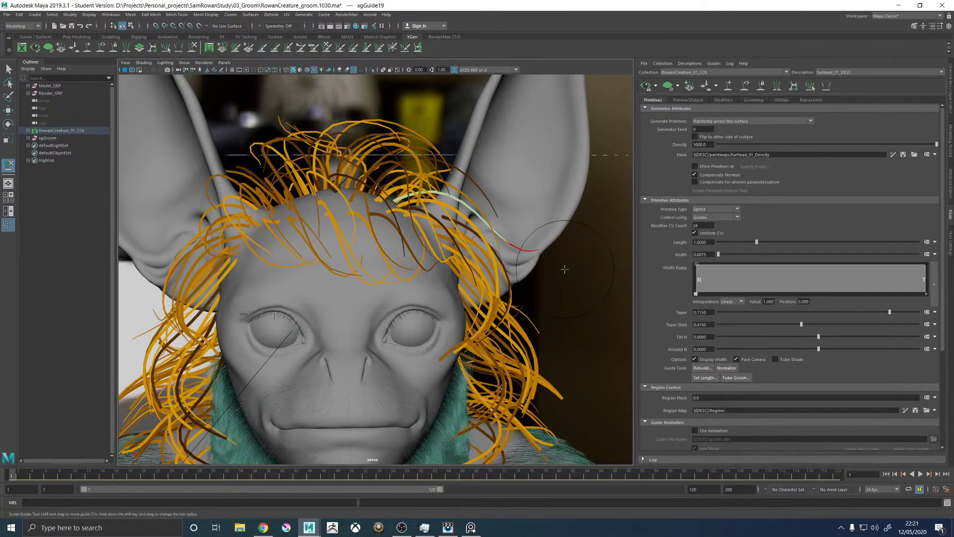
pyautogui.moveTo(480, 252)
pyautogui.keyDown('alt'); pyautogui.mouseDown()
pyautogui.moveTo(477, 233)
pyautogui.moveTo(452, 244)
pyautogui.moveTo(446, 280)
pyautogui.moveTo(427, 251)
pyautogui.moveTo(401, 263)
pyautogui.moveTo(417, 249)
pyautogui.moveTo(409, 242)
pyautogui.moveTo(486, 234)
pyautogui.mouseUp(); pyautogui.keyUp('alt')
pyautogui.press('w')
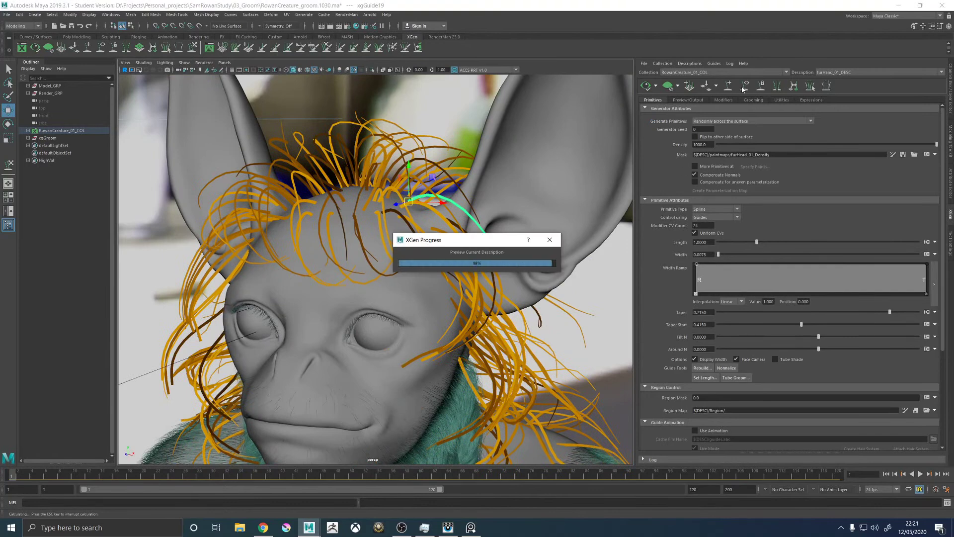
pyautogui.keyDown('alt'); pyautogui.moveTo(495, 227); pyautogui.dragTo(411, 230); pyautogui.keyUp('alt')
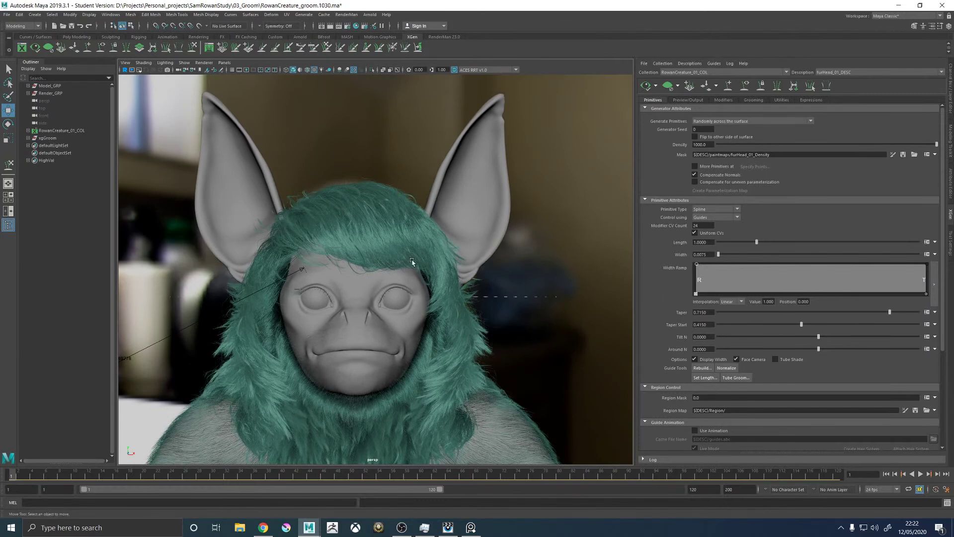
# Display the guides for furHead_01_DESC and sculpt the short diagonal guide in the left part of the fringe
pyautogui.click(744, 87)
pyautogui.keyDown('alt'); pyautogui.moveTo(304, 253); pyautogui.dragTo(357, 256, button='middle'); pyautogui.keyUp('alt')
pyautogui.keyDown('alt'); pyautogui.moveTo(358, 256); pyautogui.dragTo(583, 191, button='right'); pyautogui.keyUp('alt')
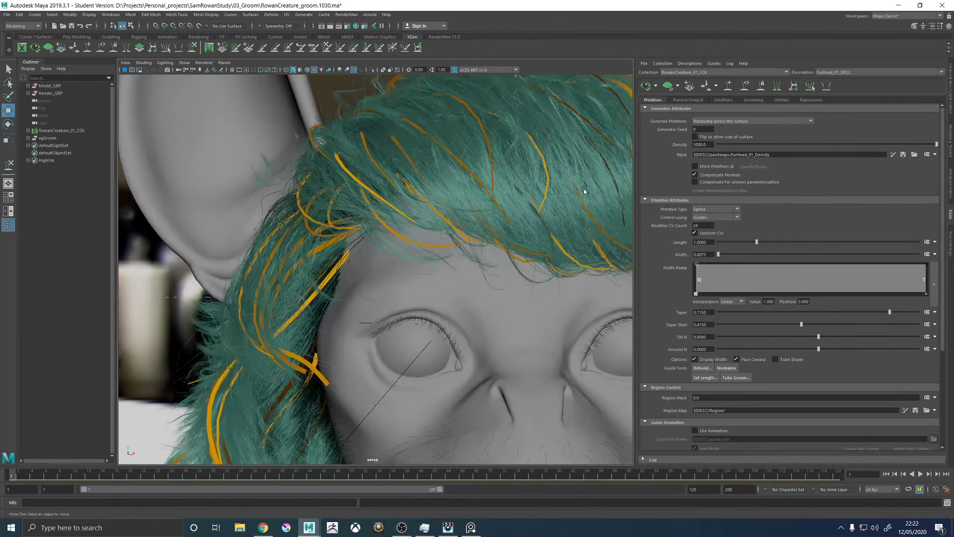
pyautogui.keyDown('alt'); pyautogui.moveTo(444, 242); pyautogui.dragTo(458, 228); pyautogui.keyUp('alt')
pyautogui.click(460, 235)
pyautogui.click(457, 254)
pyautogui.click(515, 248)
pyautogui.keyDown('alt'); pyautogui.moveTo(514, 248); pyautogui.dragTo(428, 239, button='right'); pyautogui.keyUp('alt')
pyautogui.click(192, 48)
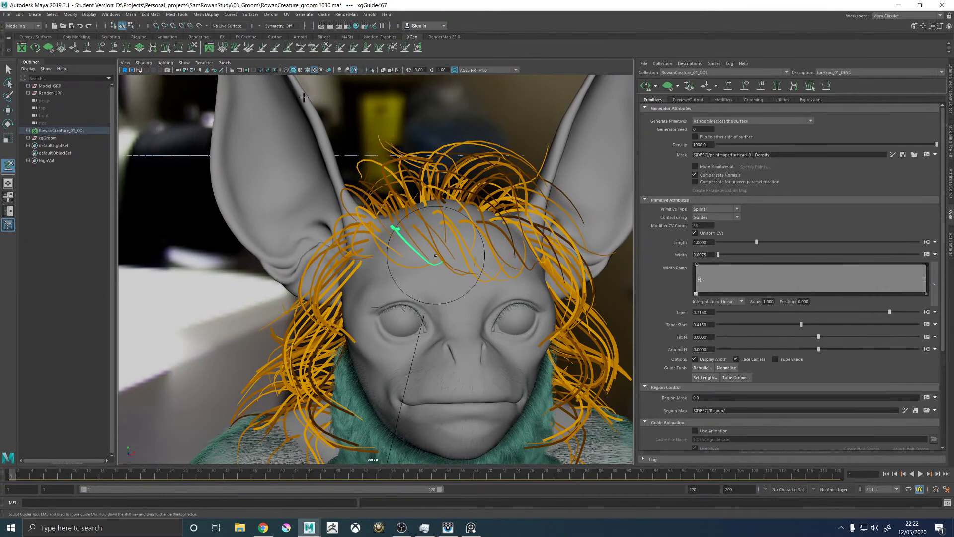
pyautogui.keyDown('alt'); pyautogui.moveTo(427, 309); pyautogui.dragTo(508, 356, button='right'); pyautogui.keyUp('alt')
pyautogui.moveTo(437, 256)
pyautogui.keyDown('alt'); pyautogui.mouseDown()
pyautogui.moveTo(437, 281)
pyautogui.moveTo(420, 234)
pyautogui.moveTo(446, 272)
pyautogui.moveTo(391, 269)
pyautogui.mouseUp(); pyautogui.keyUp('alt')
pyautogui.moveTo(318, 241)
pyautogui.keyDown('alt'); pyautogui.mouseDown()
pyautogui.moveTo(428, 219)
pyautogui.moveTo(413, 223)
pyautogui.mouseUp(); pyautogui.keyUp('alt')
# Sculpt the curved fringe guide rooted above the left temple, checking it in side view
pyautogui.press('w')
pyautogui.click(358, 213)
pyautogui.keyDown('alt'); pyautogui.moveTo(358, 214); pyautogui.dragTo(328, 135); pyautogui.keyUp('alt')
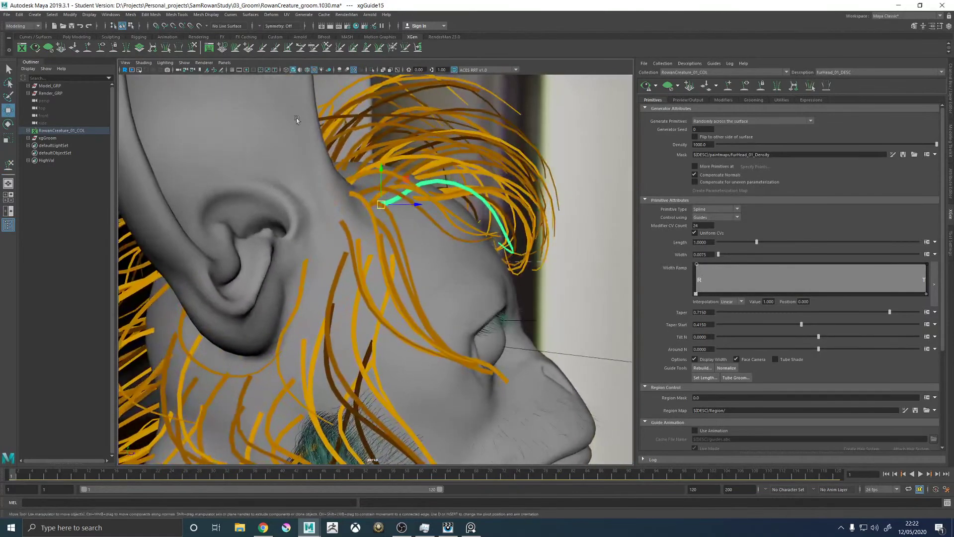
pyautogui.press('y')
pyautogui.moveTo(543, 266)
pyautogui.keyDown('alt'); pyautogui.mouseDown()
pyautogui.moveTo(543, 215)
pyautogui.moveTo(470, 235)
pyautogui.moveTo(442, 264)
pyautogui.moveTo(504, 264)
pyautogui.moveTo(442, 213)
pyautogui.mouseUp(); pyautogui.keyUp('alt')
# Scale and sculpt the outer fringe guide above the left temple into a fuller arch, and refresh the fur preview
pyautogui.press('w')
pyautogui.press('r')
pyautogui.moveTo(375, 198); pyautogui.dragTo(400, 196)
pyautogui.click(192, 47)
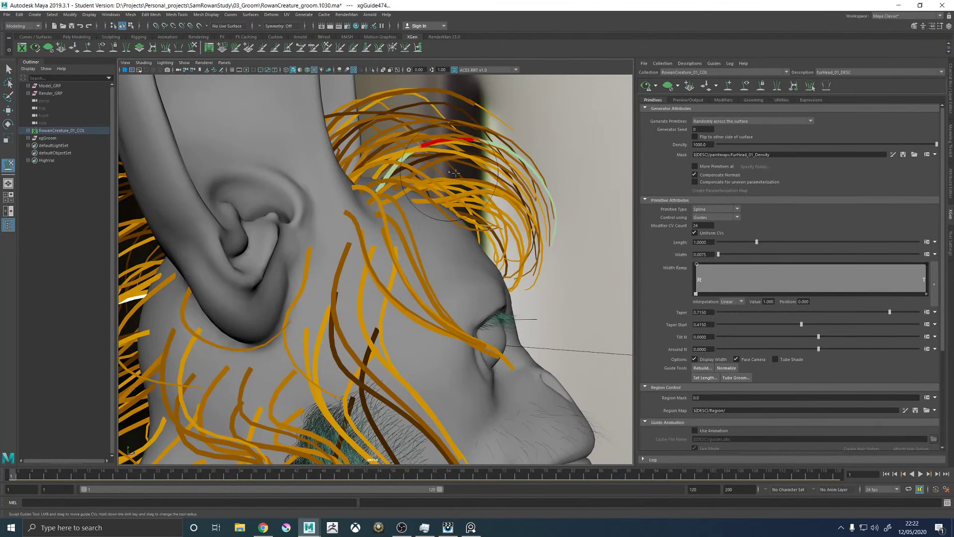
pyautogui.moveTo(543, 319)
pyautogui.keyDown('alt'); pyautogui.mouseDown()
pyautogui.moveTo(422, 308)
pyautogui.moveTo(464, 277)
pyautogui.moveTo(458, 273)
pyautogui.moveTo(489, 281)
pyautogui.moveTo(490, 256)
pyautogui.moveTo(437, 226)
pyautogui.moveTo(415, 169)
pyautogui.moveTo(479, 187)
pyautogui.moveTo(464, 176)
pyautogui.moveTo(273, 205)
pyautogui.moveTo(393, 226)
pyautogui.moveTo(385, 244)
pyautogui.mouseUp(); pyautogui.keyUp('alt')
pyautogui.scroll(2, 384, 244)
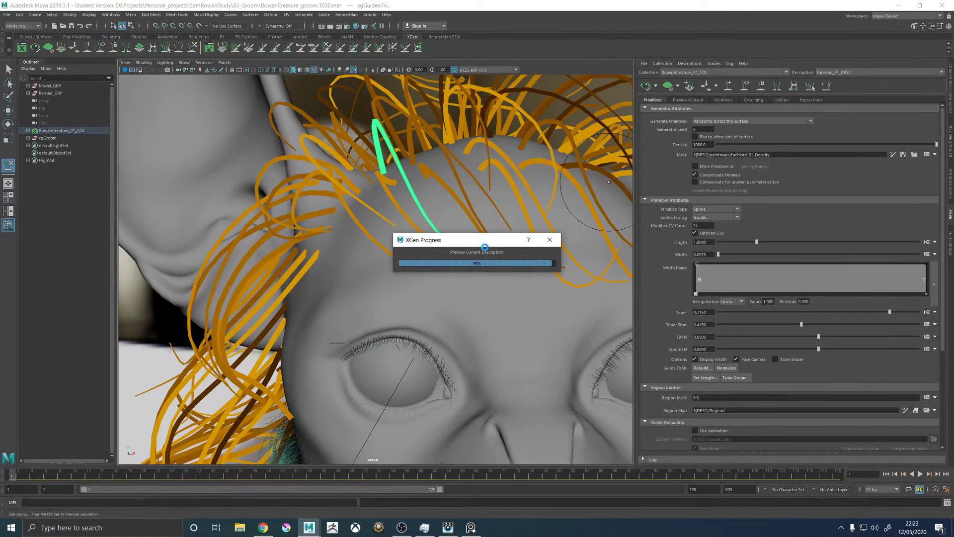
pyautogui.scroll(-5, 365, 260)
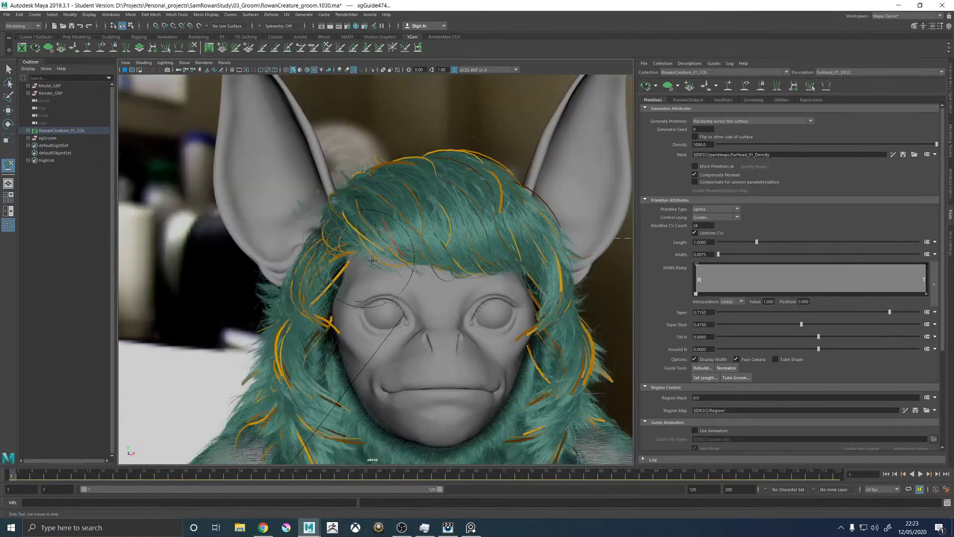
# Hide the guides to check the left fringe's fur, and show the guides again without the fur preview
pyautogui.scroll(3, 365, 259)
pyautogui.keyDown('alt'); pyautogui.moveTo(364, 260); pyautogui.dragTo(746, 50); pyautogui.keyUp('alt')
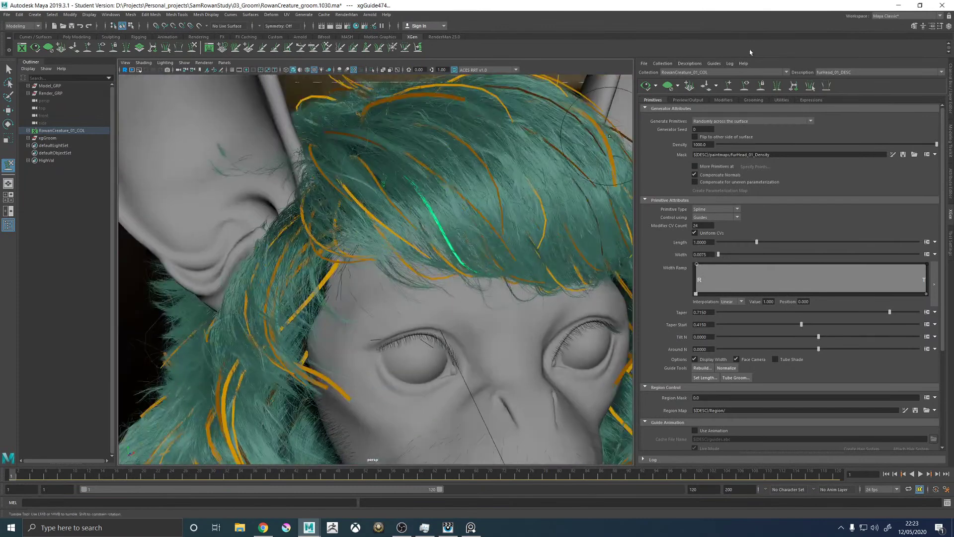
pyautogui.click(745, 86)
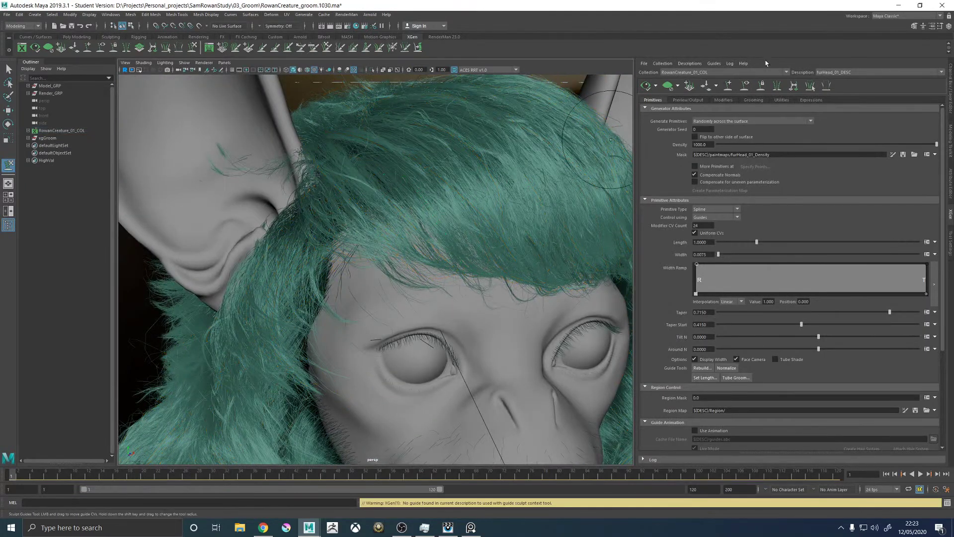
pyautogui.press('w')
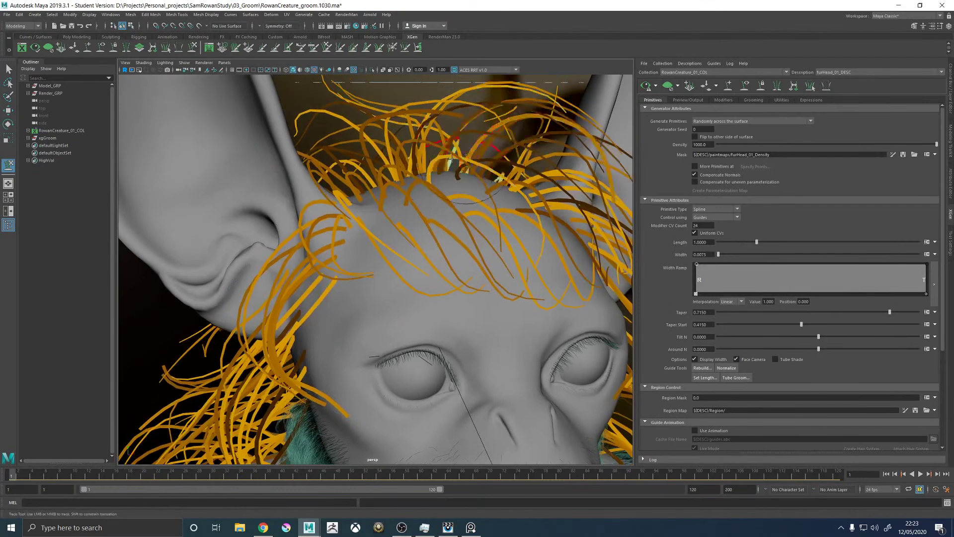
# Scale another left fringe guide and sculpt its root section so it arches smoothly forward over the forehead
pyautogui.scroll(3, 489, 164)
pyautogui.moveTo(477, 174)
pyautogui.keyDown('alt'); pyautogui.mouseDown()
pyautogui.moveTo(398, 230)
pyautogui.moveTo(405, 256)
pyautogui.moveTo(422, 251)
pyautogui.moveTo(390, 234)
pyautogui.mouseUp(); pyautogui.keyUp('alt')
pyautogui.click(411, 261)
pyautogui.press('r')
pyautogui.moveTo(344, 188); pyautogui.dragTo(368, 195)
pyautogui.click(197, 49)
pyautogui.keyDown('alt'); pyautogui.moveTo(447, 245); pyautogui.dragTo(580, 258); pyautogui.keyUp('alt')
pyautogui.keyDown('alt'); pyautogui.moveTo(564, 278); pyautogui.dragTo(349, 267); pyautogui.keyUp('alt')
pyautogui.keyDown('alt'); pyautogui.moveTo(388, 319); pyautogui.dragTo(429, 198); pyautogui.keyUp('alt')
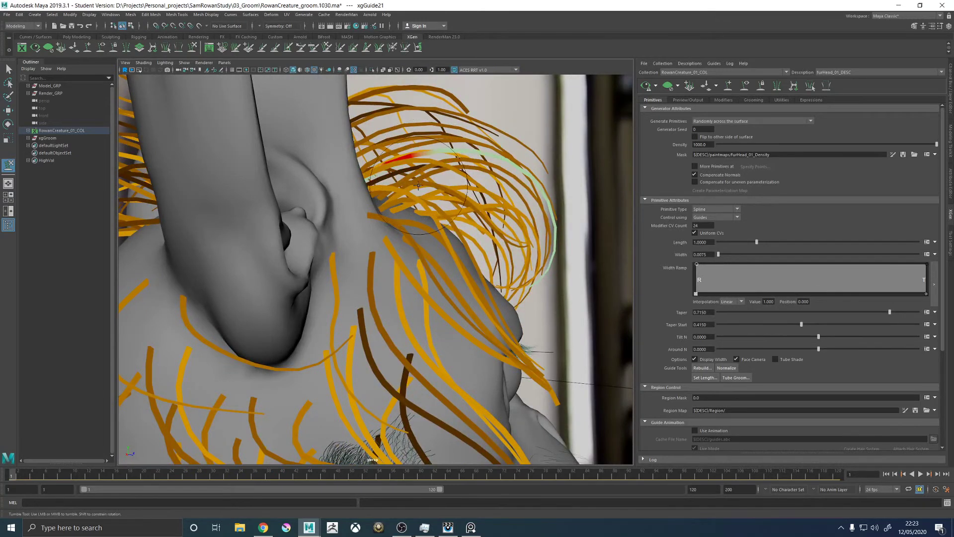
pyautogui.moveTo(445, 172)
pyautogui.keyDown('alt'); pyautogui.mouseDown()
pyautogui.moveTo(464, 214)
pyautogui.moveTo(463, 269)
pyautogui.moveTo(436, 255)
pyautogui.moveTo(447, 298)
pyautogui.moveTo(397, 328)
pyautogui.moveTo(381, 356)
pyautogui.moveTo(518, 327)
pyautogui.moveTo(571, 279)
pyautogui.moveTo(572, 288)
pyautogui.moveTo(453, 256)
pyautogui.moveTo(497, 239)
pyautogui.mouseUp(); pyautogui.keyUp('alt')
# Close guide sculpting and regenerate the fur preview to check the whole head and upper body
pyautogui.scroll(-5, 571, 288)
pyautogui.scroll(-3, 497, 238)
pyautogui.press('w')
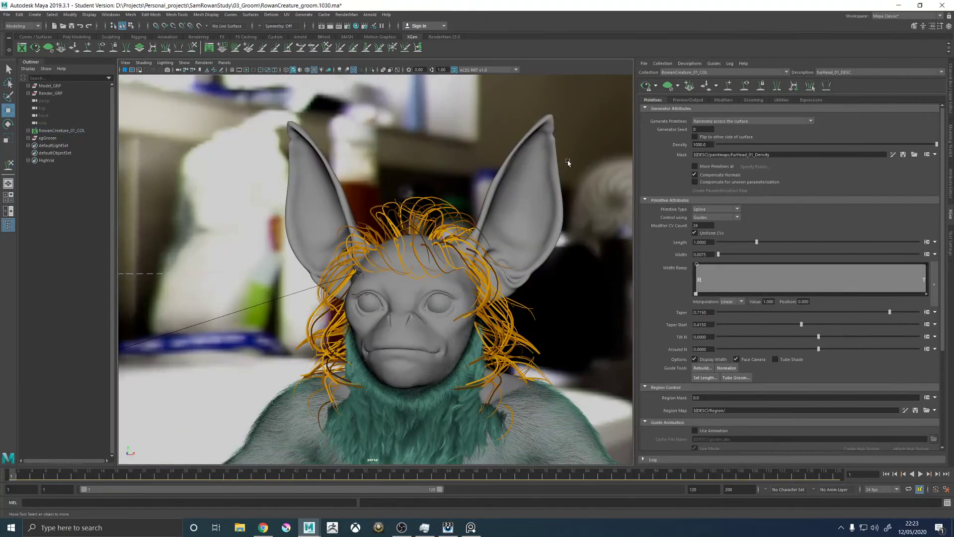
pyautogui.click(645, 86)
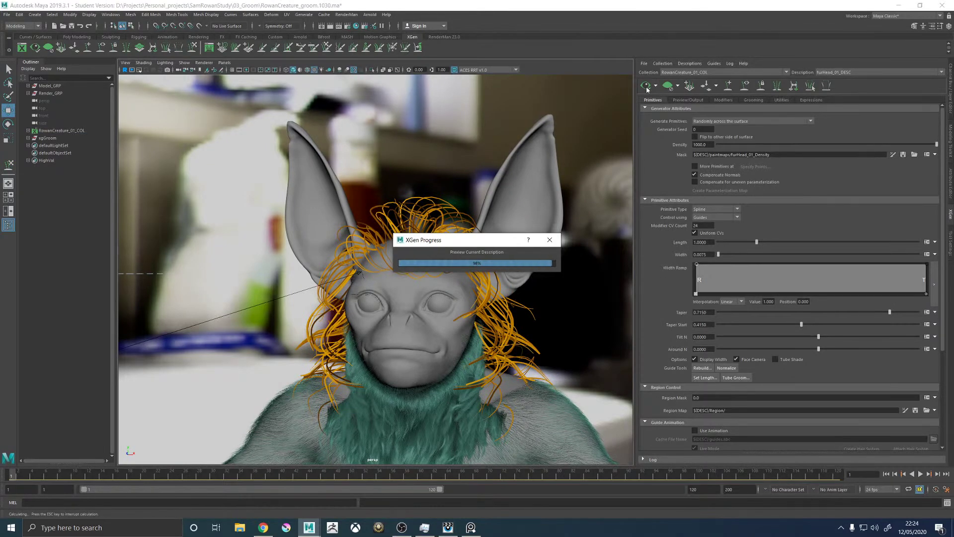
pyautogui.keyDown('alt'); pyautogui.moveTo(522, 137); pyautogui.dragTo(409, 200); pyautogui.keyUp('alt')
pyautogui.scroll(-5, 408, 200)
pyautogui.scroll(-3, 387, 251)
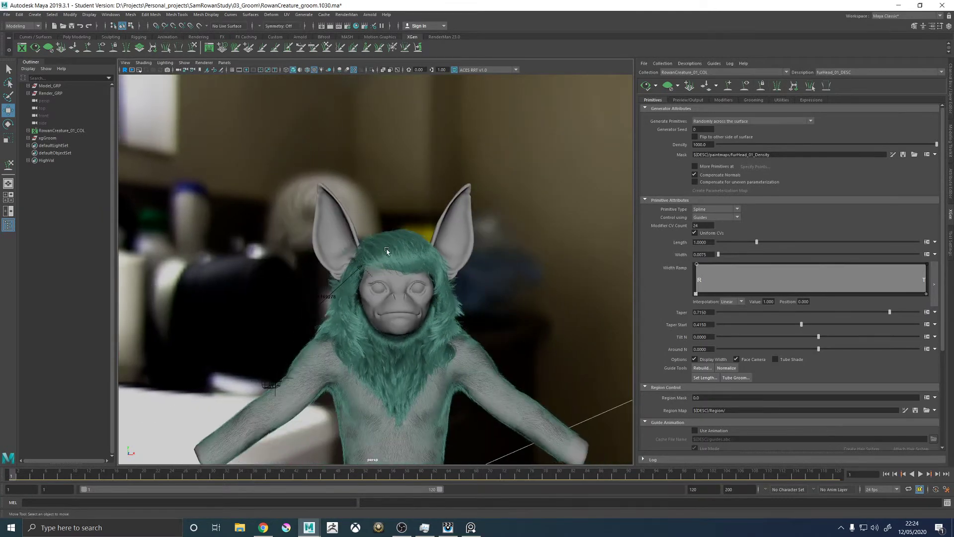
# Save the groom scene and accept the student version notice
pyautogui.keyDown('alt'); pyautogui.moveTo(387, 251); pyautogui.dragTo(445, 264); pyautogui.keyUp('alt')
pyautogui.scroll(5, 477, 263)
pyautogui.press('q')
pyautogui.hotkey('ctrl', 's')
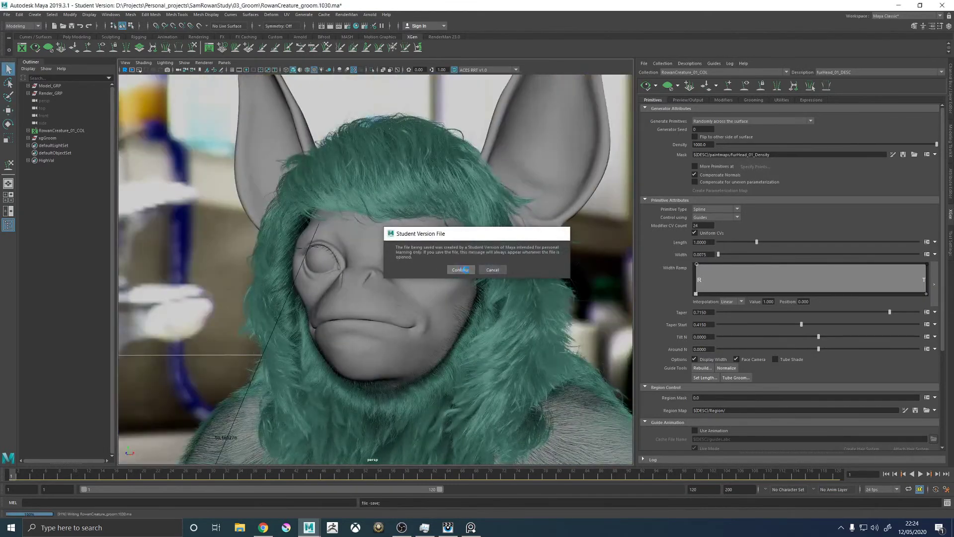
pyautogui.click(461, 269)
# Check the fringe and crown fur from the front and above, and clear the preview with the description's modifiers open
pyautogui.press('w')
pyautogui.keyDown('alt'); pyautogui.moveTo(418, 266); pyautogui.dragTo(406, 262); pyautogui.keyUp('alt')
pyautogui.keyDown('alt'); pyautogui.moveTo(405, 261); pyautogui.dragTo(423, 270, button='right'); pyautogui.keyUp('alt')
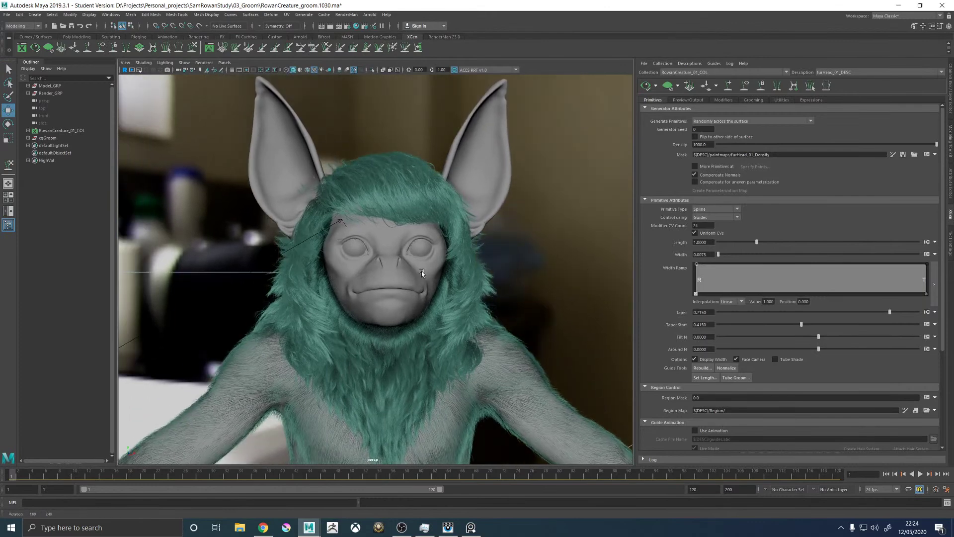
pyautogui.keyDown('alt'); pyautogui.moveTo(441, 209); pyautogui.dragTo(441, 263); pyautogui.keyUp('alt')
pyautogui.keyDown('alt'); pyautogui.moveTo(441, 263); pyautogui.dragTo(388, 290, button='right'); pyautogui.keyUp('alt')
pyautogui.keyDown('alt'); pyautogui.moveTo(387, 290); pyautogui.dragTo(477, 251); pyautogui.keyUp('alt')
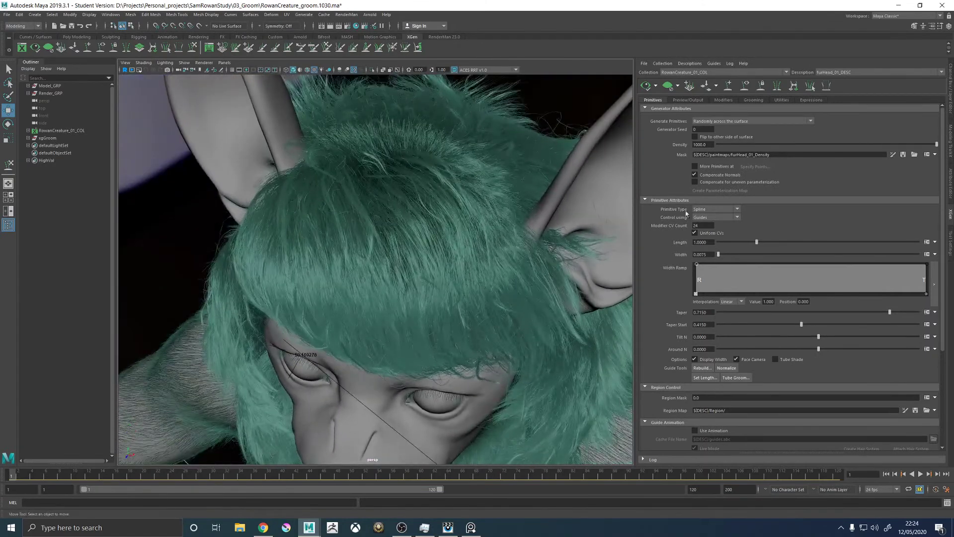
pyautogui.click(726, 100)
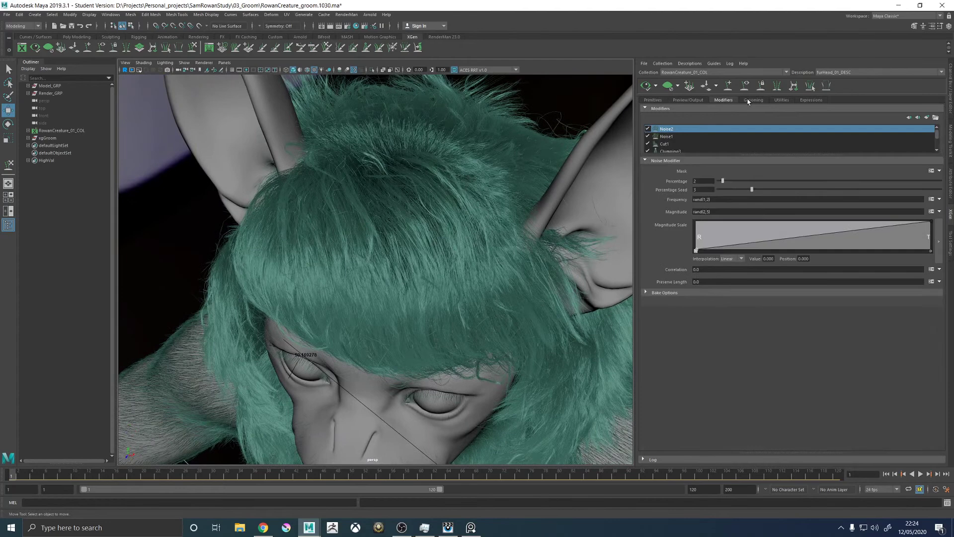
pyautogui.click(678, 87)
pyautogui.click(669, 86)
pyautogui.keyDown('alt'); pyautogui.moveTo(504, 193); pyautogui.dragTo(531, 186); pyautogui.keyUp('alt')
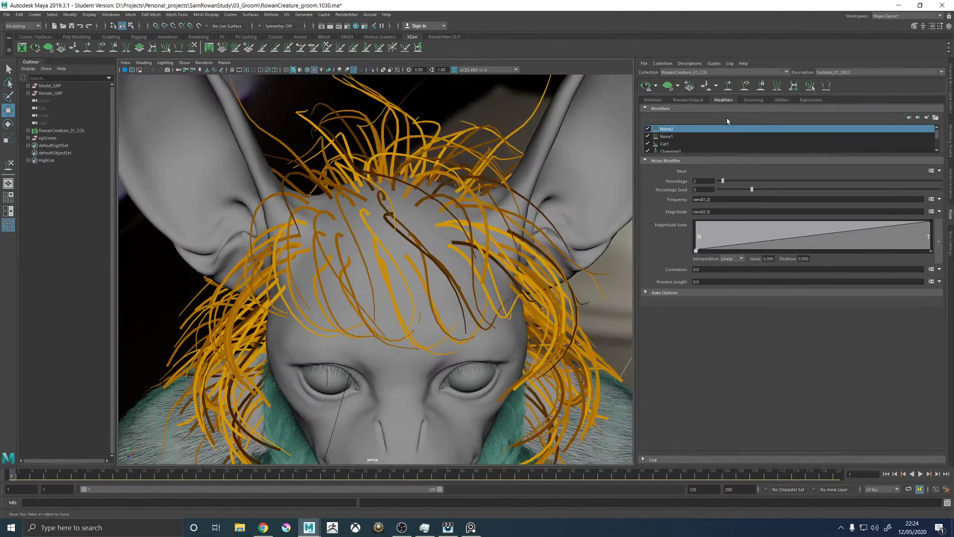
# Review the Clumping2 and Clumping1 modifiers and inspect the mask expression of Clumping1
pyautogui.scroll(-1, 693, 141)
pyautogui.click(672, 136)
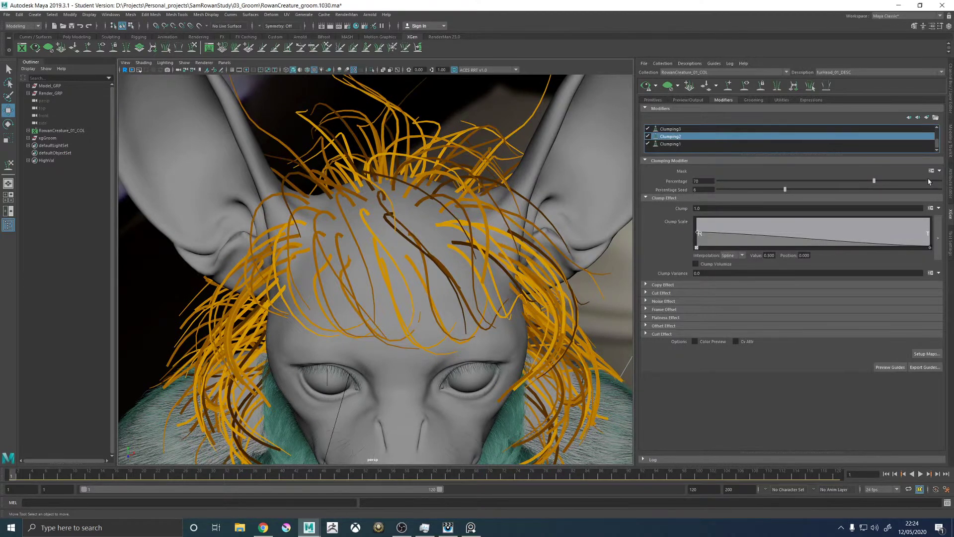
pyautogui.click(684, 144)
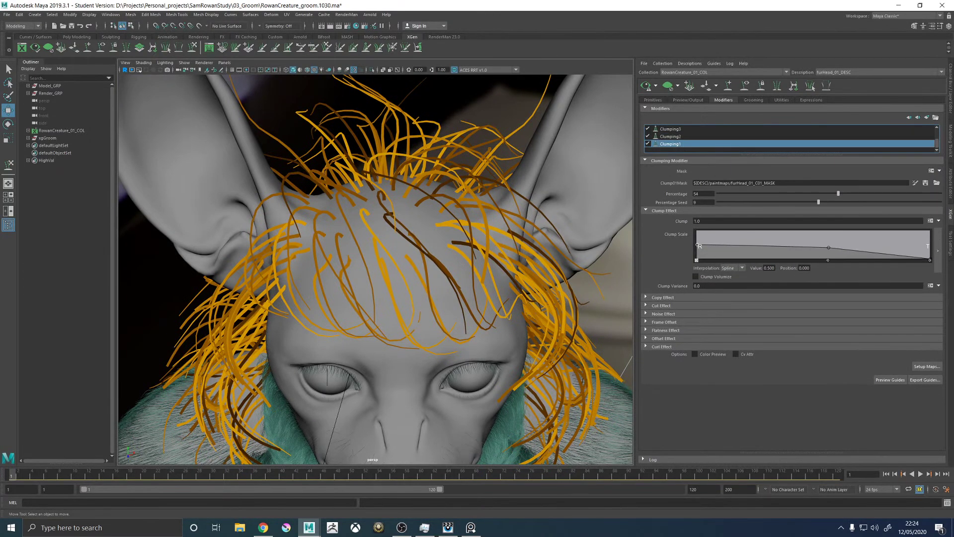
pyautogui.click(930, 171)
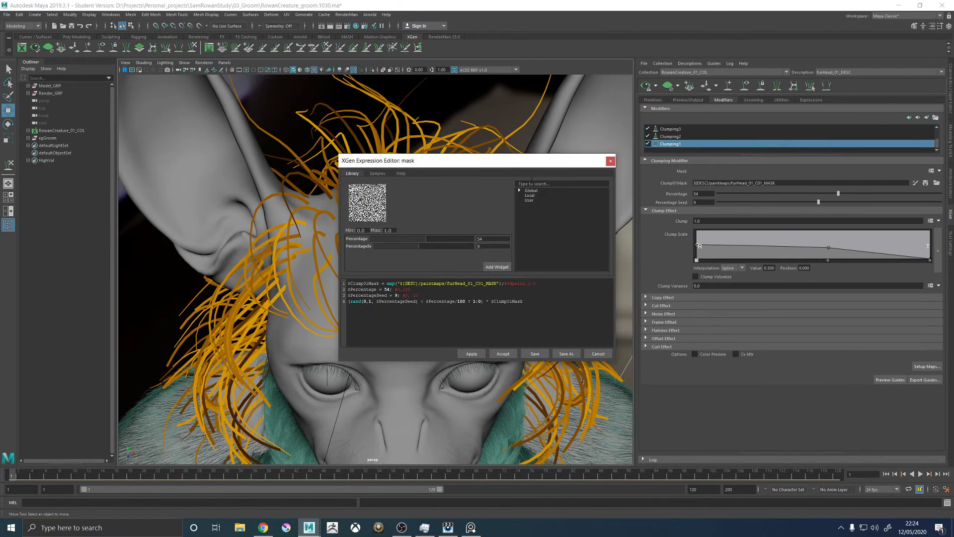
pyautogui.click(610, 161)
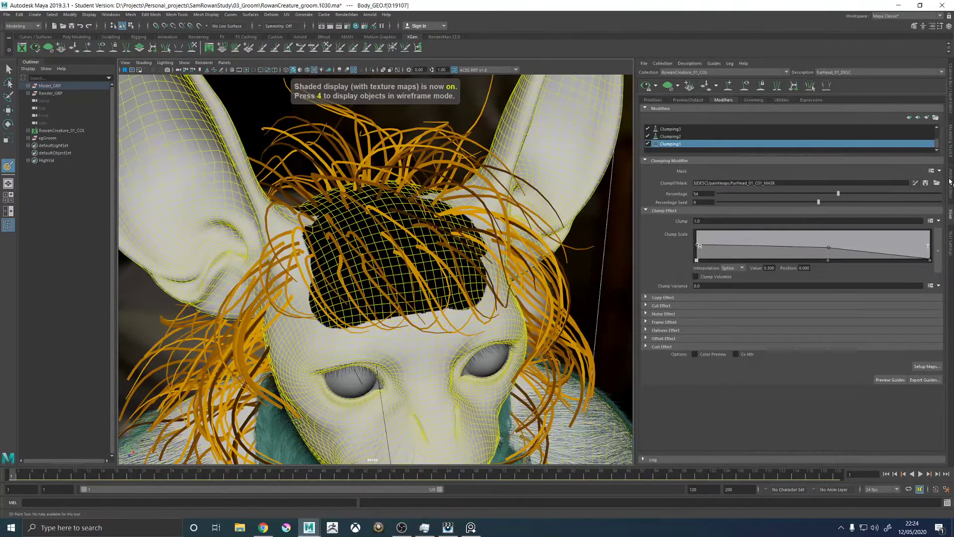
# Paint white along the forehead edge of the furHead_01_C01_MASK clump mask with the 3D Paint Tool
pyautogui.click(949, 181)
pyautogui.click(951, 222)
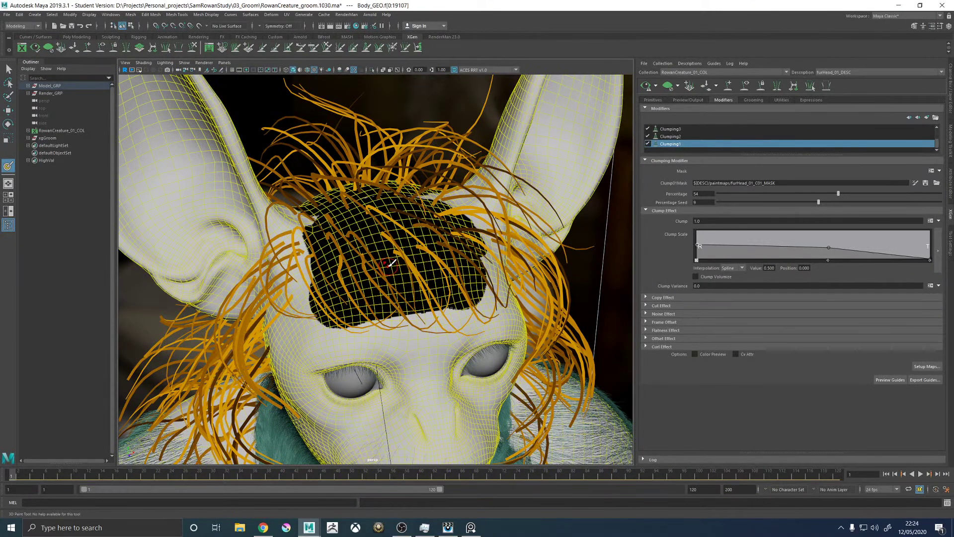
pyautogui.click(947, 244)
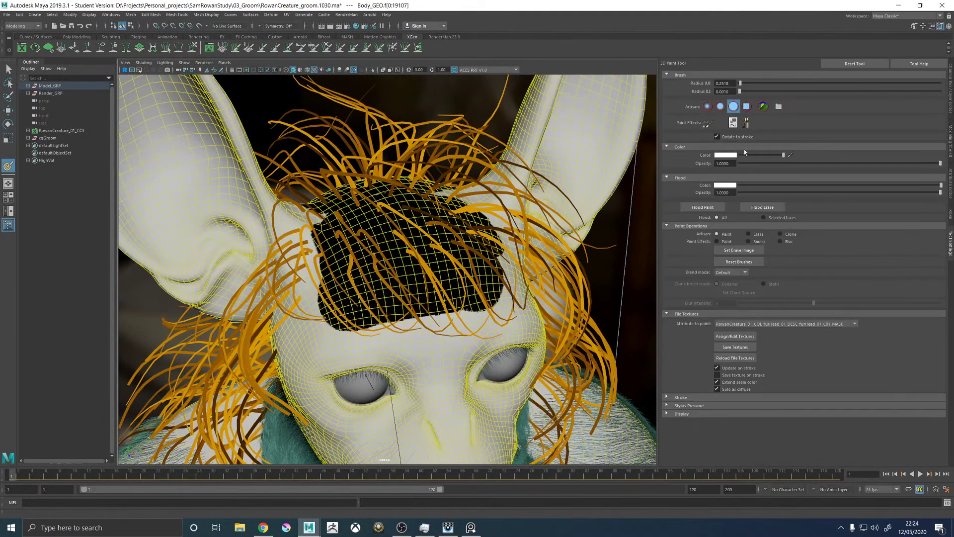
pyautogui.click(398, 261)
pyautogui.keyDown('alt'); pyautogui.moveTo(417, 270); pyautogui.dragTo(402, 298); pyautogui.keyUp('alt')
pyautogui.moveTo(348, 313)
pyautogui.mouseDown()
pyautogui.moveTo(320, 314)
pyautogui.moveTo(464, 338)
pyautogui.mouseUp()
pyautogui.keyDown('alt'); pyautogui.moveTo(328, 345); pyautogui.dragTo(347, 326); pyautogui.keyUp('alt')
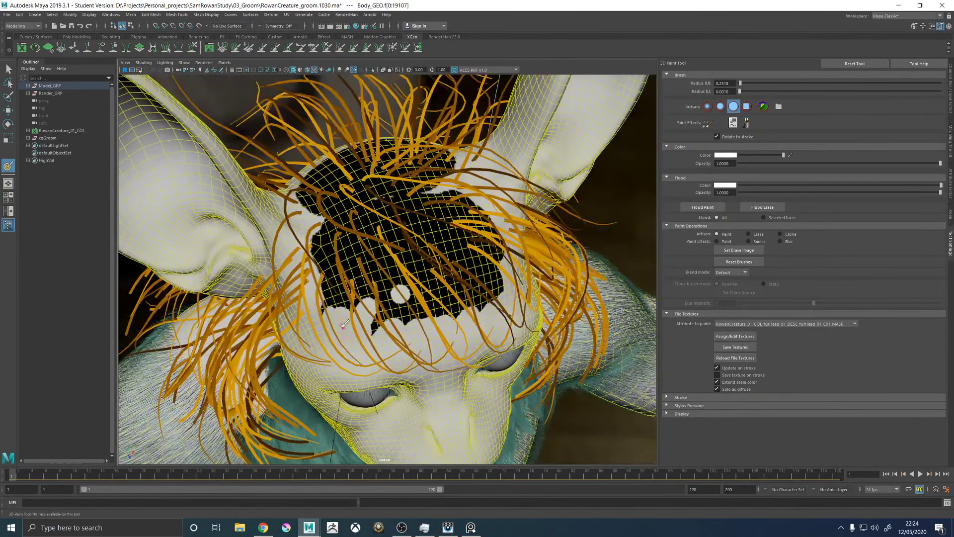
pyautogui.moveTo(405, 305); pyautogui.dragTo(507, 296)
pyautogui.moveTo(417, 276)
pyautogui.keyDown('alt'); pyautogui.mouseDown()
pyautogui.moveTo(379, 251)
pyautogui.moveTo(370, 237)
pyautogui.moveTo(379, 227)
pyautogui.moveTo(348, 265)
pyautogui.moveTo(355, 287)
pyautogui.mouseUp(); pyautogui.keyUp('alt')
# Dab scattered white spots across the black crown area of the Clumping1 mask
pyautogui.click(358, 218)
pyautogui.click(417, 236)
pyautogui.moveTo(383, 218)
pyautogui.keyDown('alt'); pyautogui.mouseDown()
pyautogui.moveTo(391, 267)
pyautogui.moveTo(368, 261)
pyautogui.mouseUp(); pyautogui.keyUp('alt')
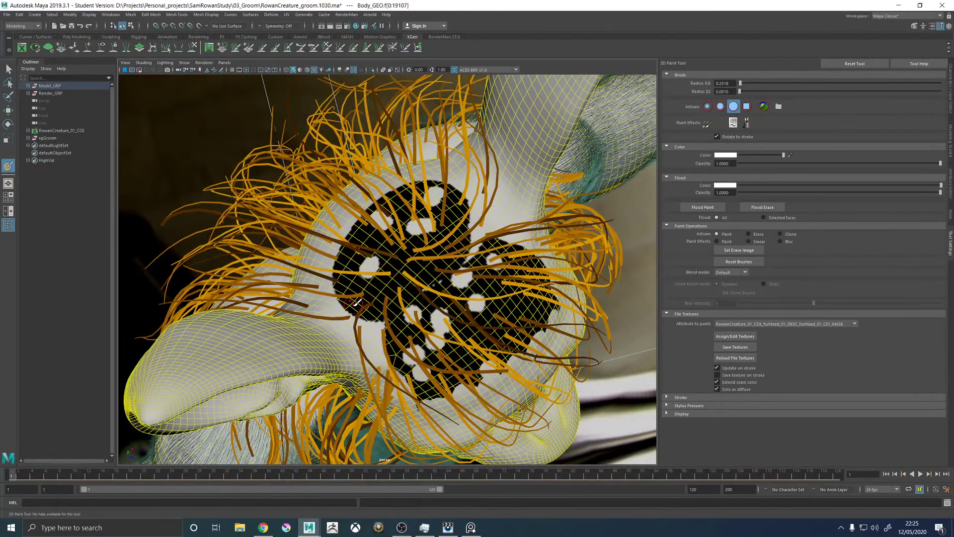
pyautogui.keyDown('alt'); pyautogui.moveTo(440, 315); pyautogui.dragTo(444, 306); pyautogui.keyUp('alt')
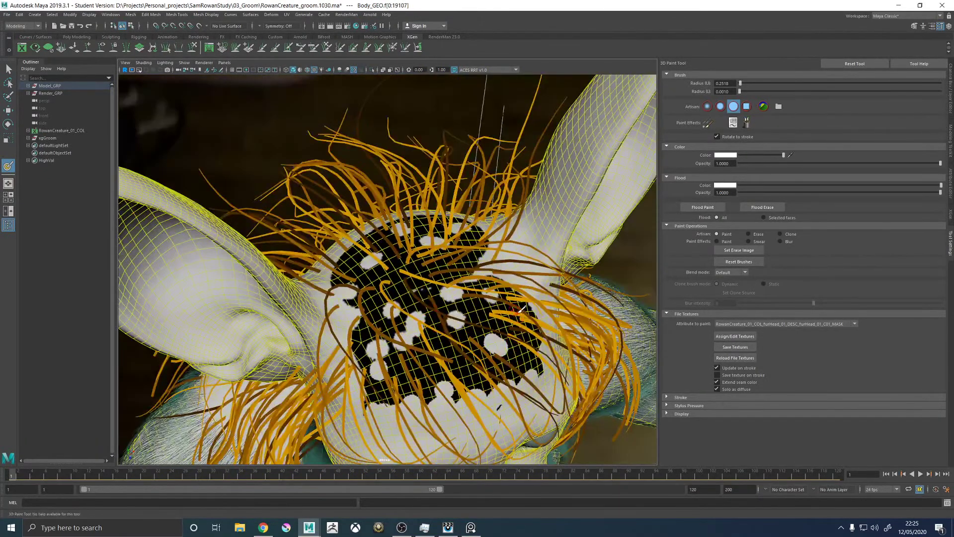
pyautogui.moveTo(517, 320)
pyautogui.keyDown('alt'); pyautogui.mouseDown()
pyautogui.moveTo(487, 316)
pyautogui.moveTo(449, 365)
pyautogui.moveTo(437, 342)
pyautogui.moveTo(453, 325)
pyautogui.moveTo(427, 351)
pyautogui.moveTo(390, 353)
pyautogui.mouseUp(); pyautogui.keyUp('alt')
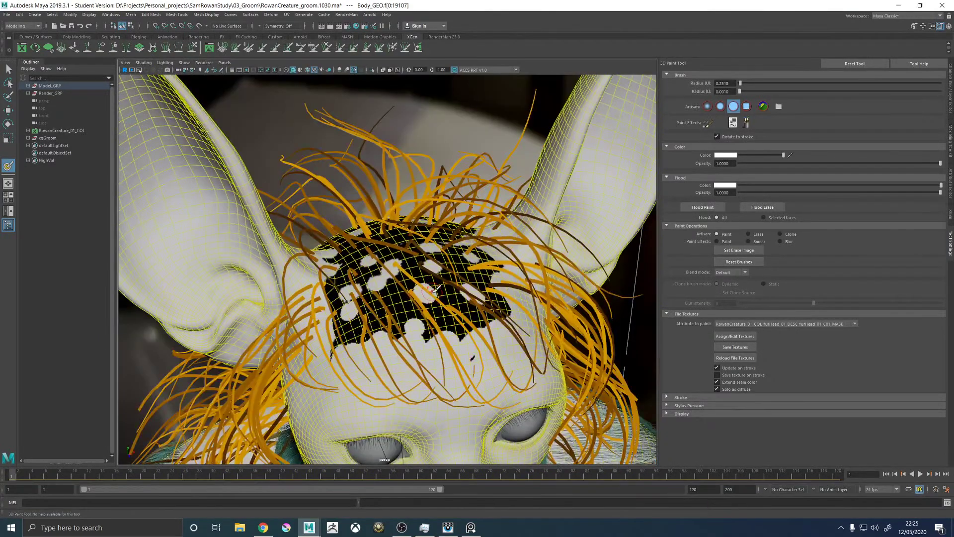
pyautogui.keyDown('alt'); pyautogui.moveTo(429, 293); pyautogui.dragTo(430, 304); pyautogui.keyUp('alt')
pyautogui.moveTo(387, 265)
pyautogui.keyDown('alt'); pyautogui.mouseDown()
pyautogui.moveTo(392, 290)
pyautogui.moveTo(381, 272)
pyautogui.mouseUp(); pyautogui.keyUp('alt')
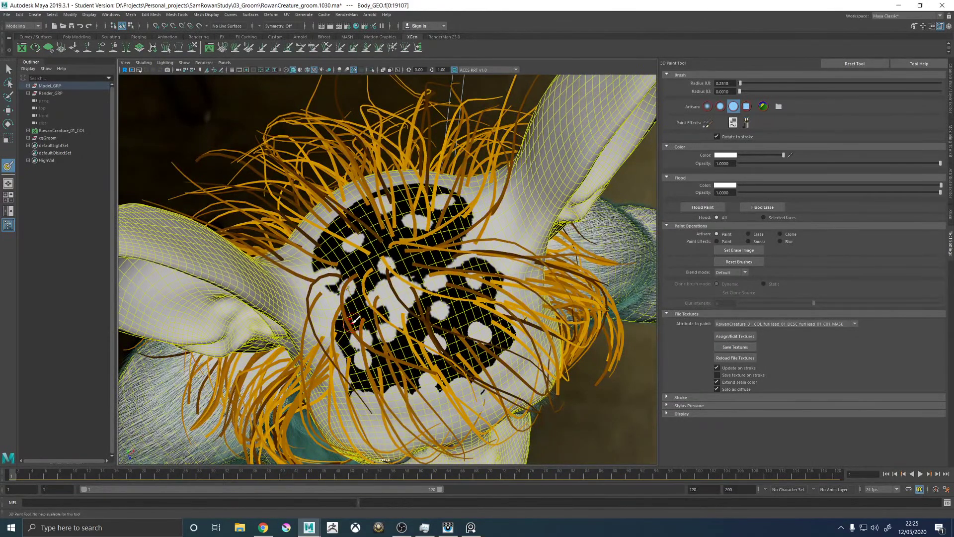
pyautogui.click(348, 321)
pyautogui.keyDown('alt'); pyautogui.moveTo(397, 331); pyautogui.dragTo(411, 313); pyautogui.keyUp('alt')
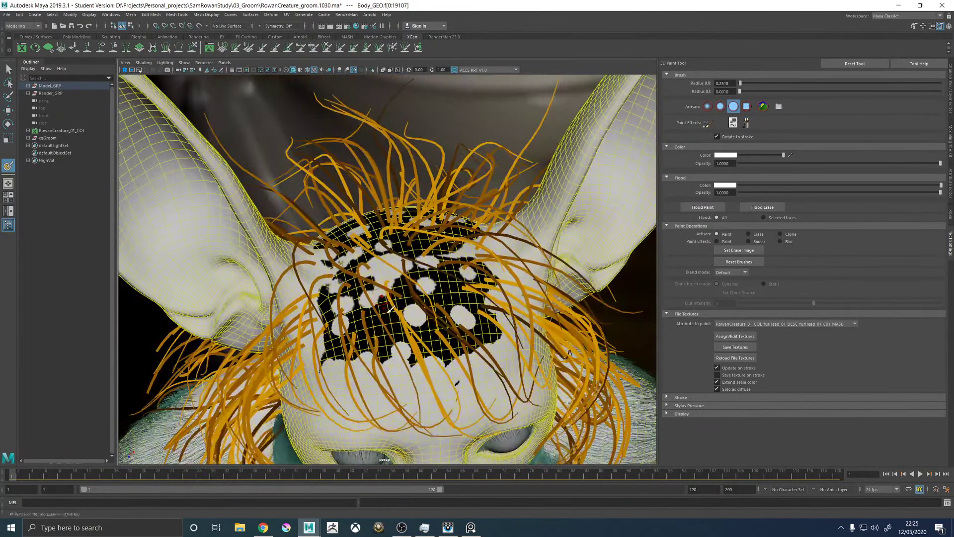
# Save the painted clump mask texture and leave the 3D Paint Tool, returning to the XGen modifiers
pyautogui.click(735, 347)
pyautogui.click(951, 215)
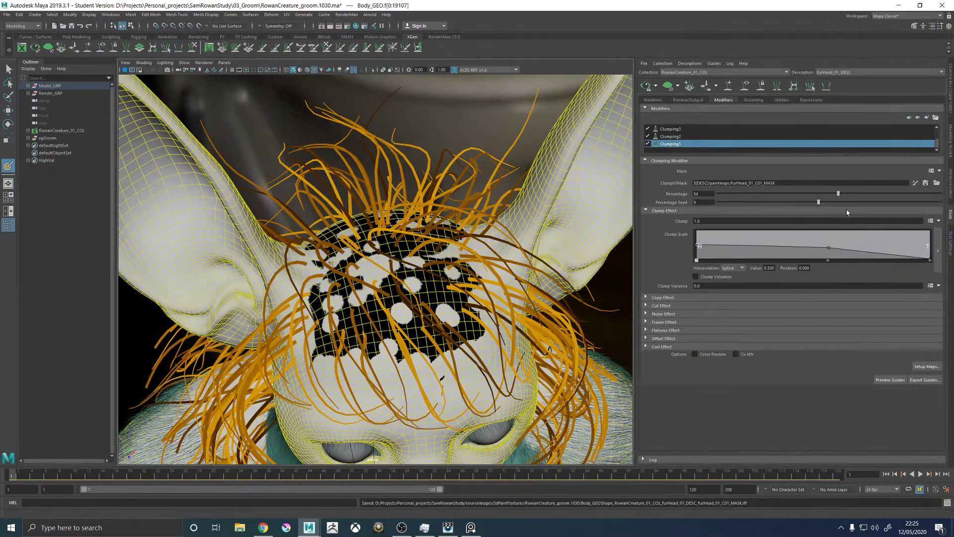
pyautogui.press('w')
pyautogui.keyDown('alt'); pyautogui.moveTo(393, 298); pyautogui.dragTo(402, 126); pyautogui.keyUp('alt')
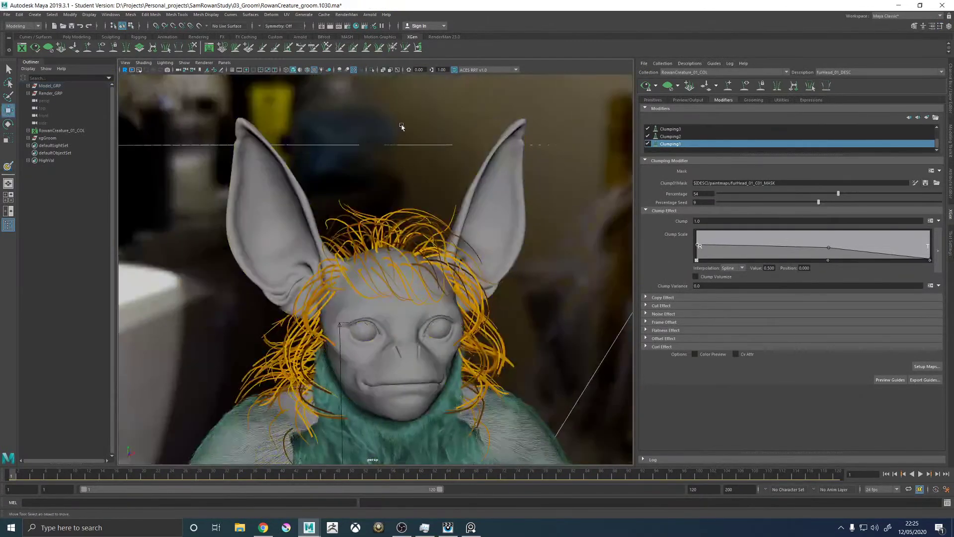
# Update the furHead_01_DESC fur preview and hide its guides to view the fringe and crown from the front
pyautogui.click(645, 85)
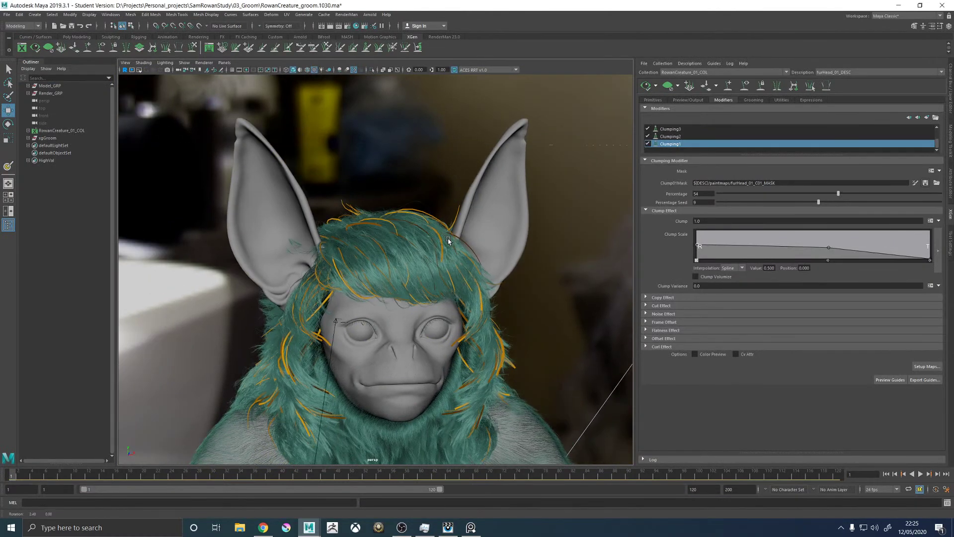
pyautogui.scroll(5, 478, 264)
pyautogui.scroll(6, 478, 263)
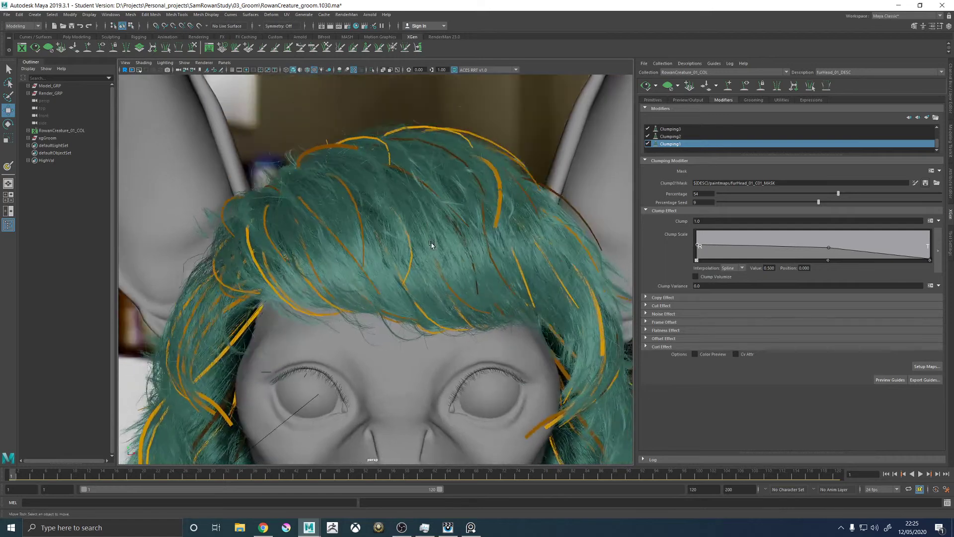
pyautogui.click(745, 85)
pyautogui.scroll(-5, 372, 214)
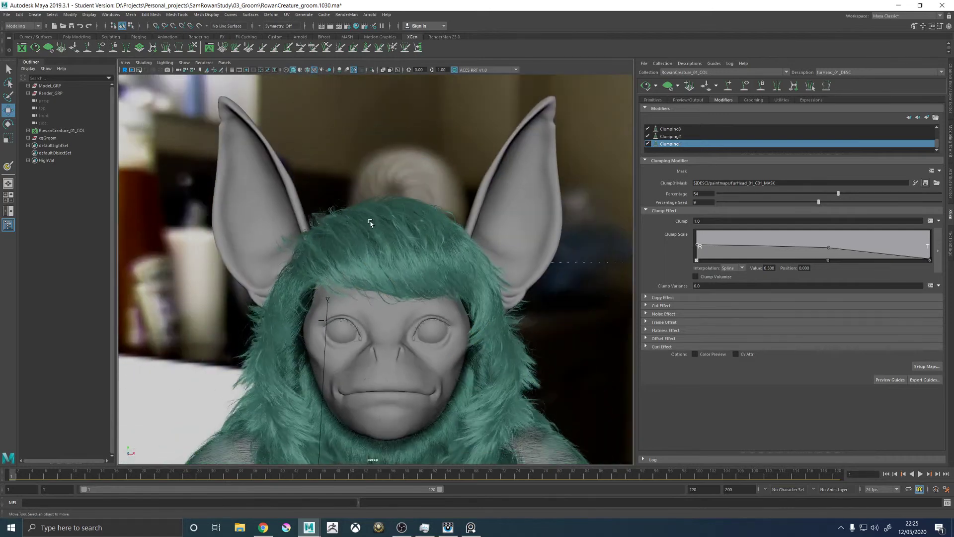
pyautogui.keyDown('alt'); pyautogui.moveTo(372, 214); pyautogui.dragTo(378, 223); pyautogui.keyUp('alt')
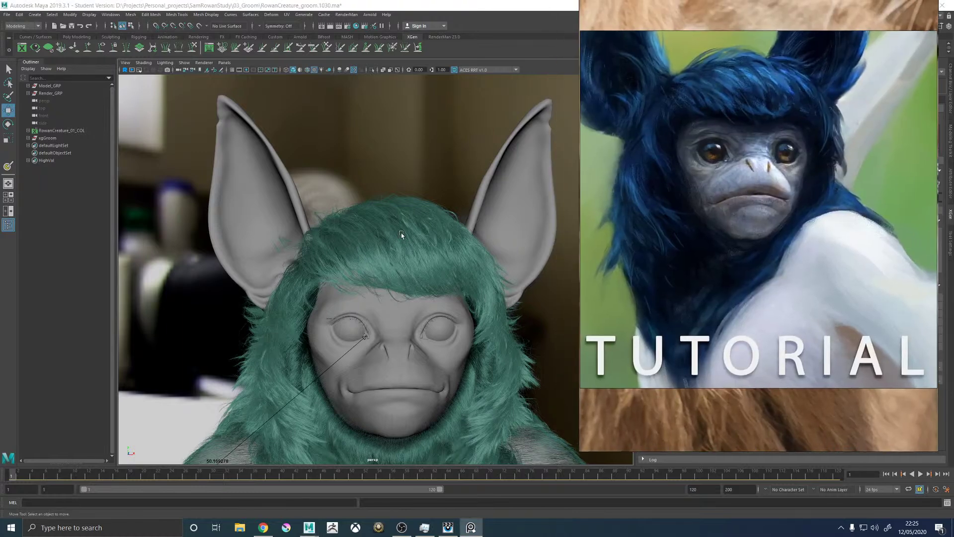
# Compare the fringe and head fur with the blue creature reference painting up close and from farther away
pyautogui.scroll(5, 447, 248)
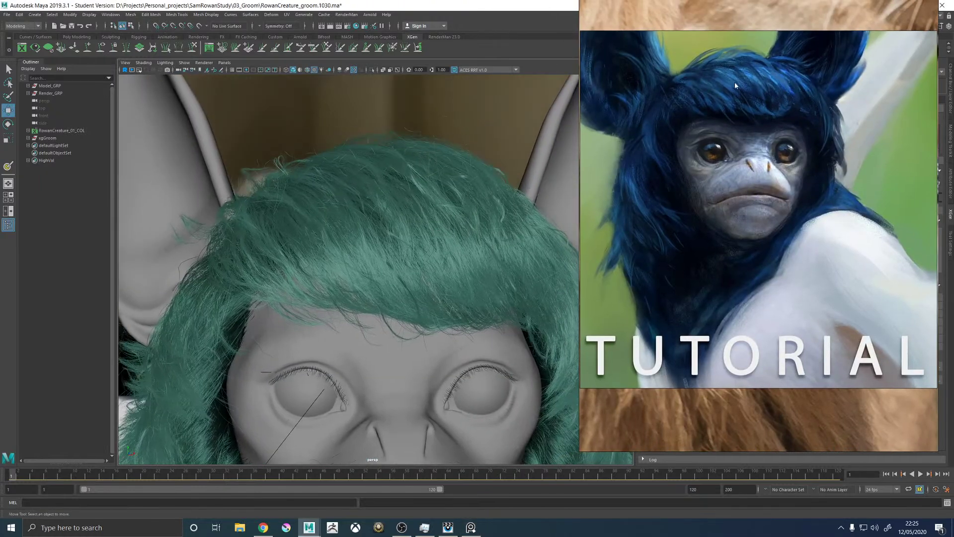
pyautogui.keyDown('alt'); pyautogui.moveTo(407, 243); pyautogui.dragTo(364, 226); pyautogui.keyUp('alt')
pyautogui.keyDown('alt'); pyautogui.moveTo(442, 315); pyautogui.dragTo(338, 248); pyautogui.keyUp('alt')
pyautogui.keyDown('alt'); pyautogui.moveTo(337, 248); pyautogui.dragTo(388, 241, button='right'); pyautogui.keyUp('alt')
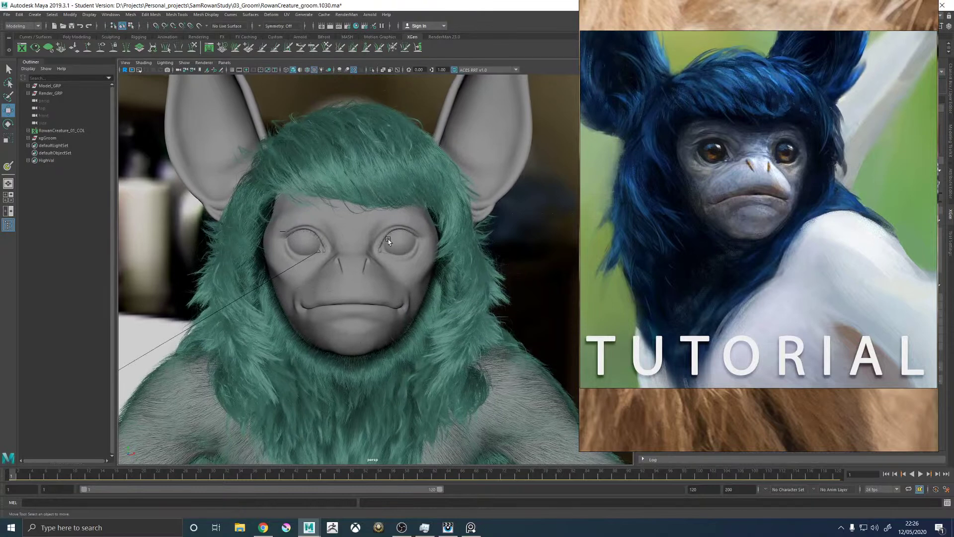
pyautogui.scroll(-5, 389, 241)
pyautogui.click(471, 526)
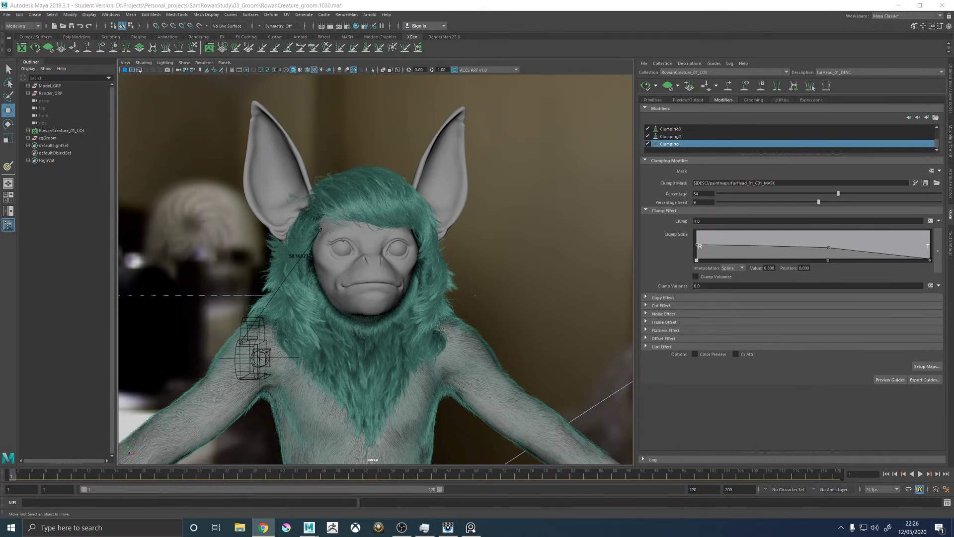
# Set the Rotate Y of Light_GRP inside Render_GRP to 0
pyautogui.keyDown('alt'); pyautogui.moveTo(508, 234); pyautogui.dragTo(269, 142); pyautogui.keyUp('alt')
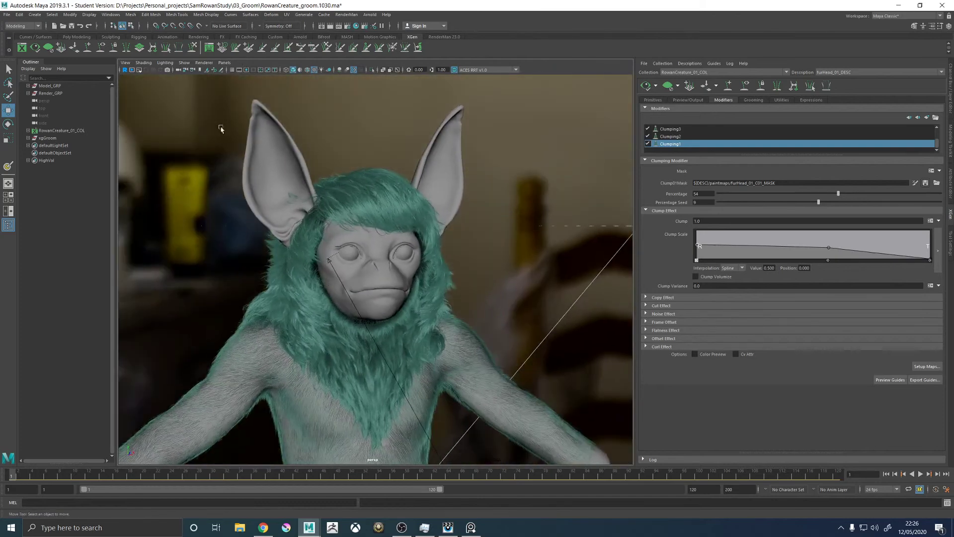
pyautogui.click(46, 93)
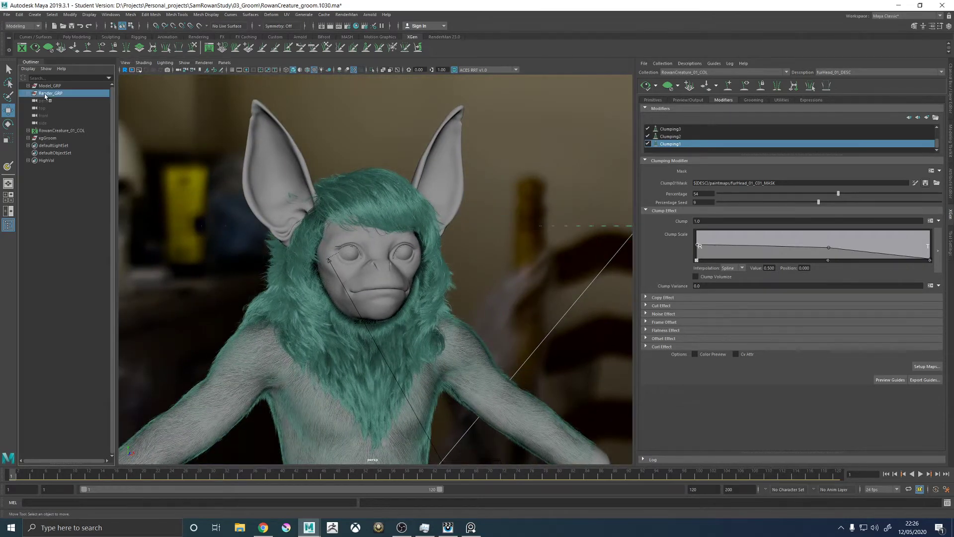
pyautogui.click(29, 93)
pyautogui.click(55, 130)
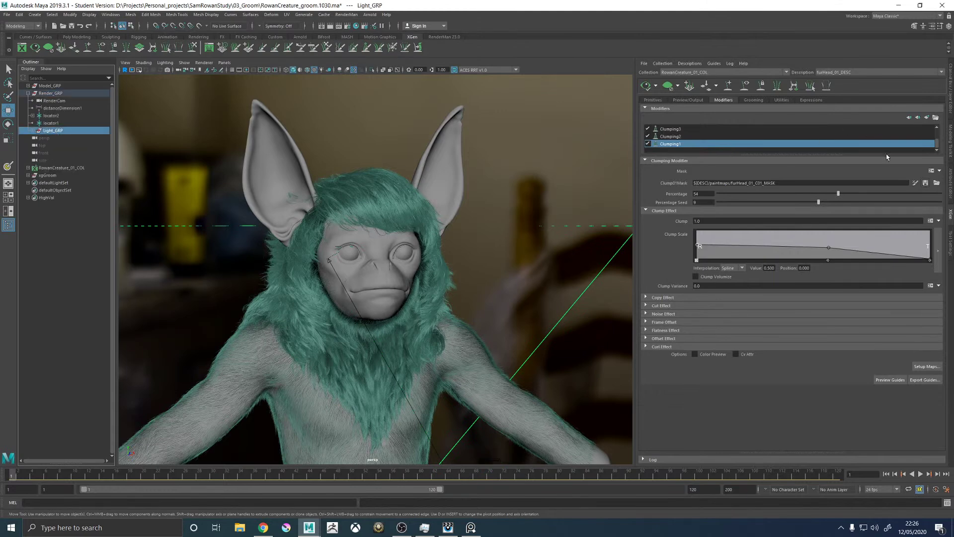
pyautogui.click(950, 148)
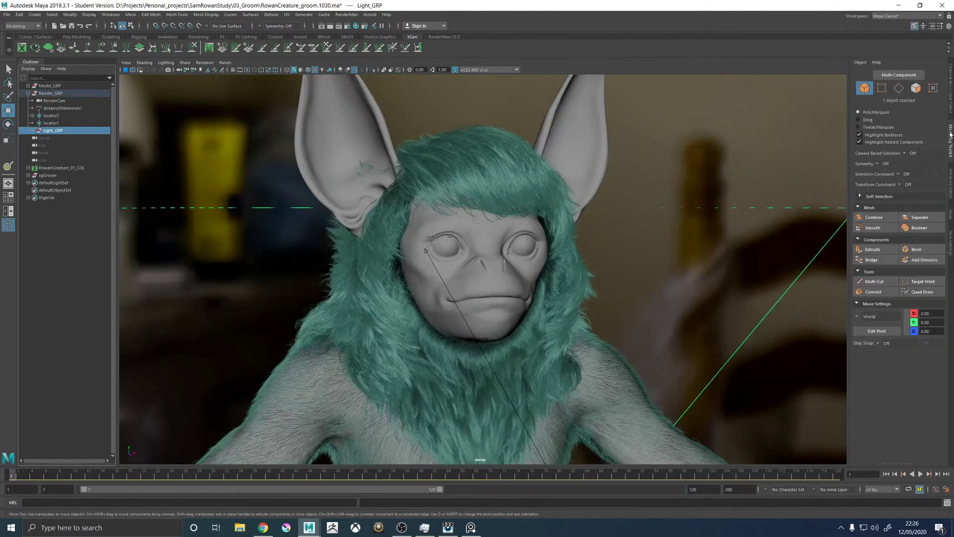
pyautogui.click(951, 116)
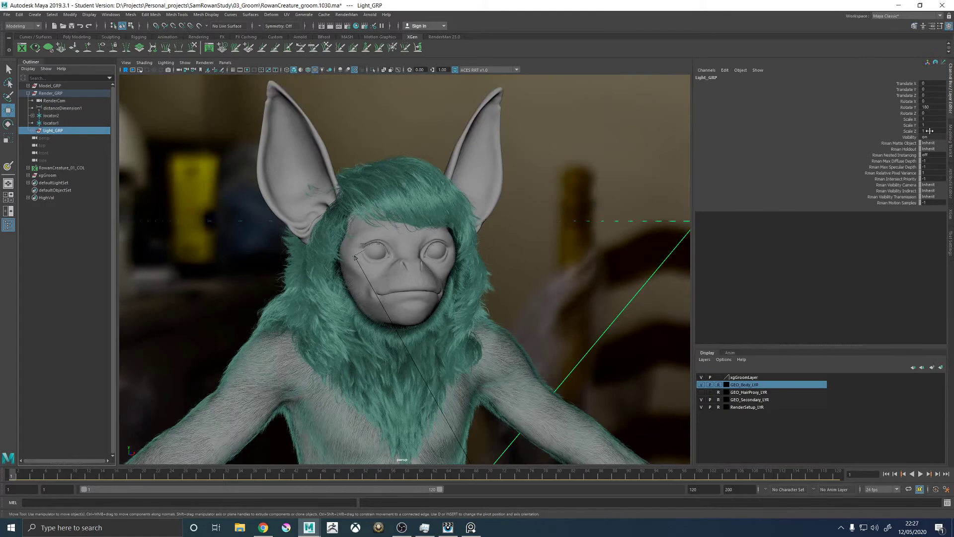
pyautogui.doubleClick(930, 107)
pyautogui.write('0')
pyautogui.press('Return')
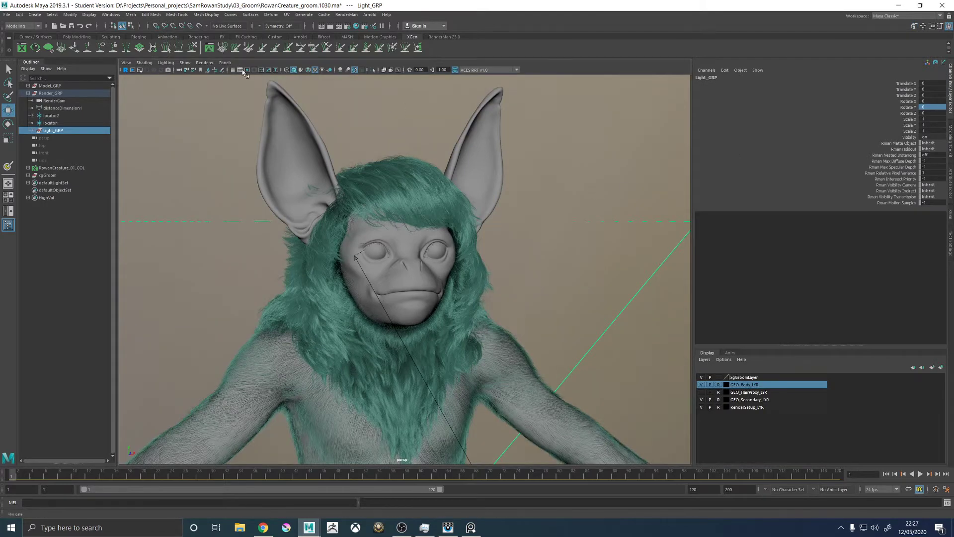
# Show the resolution gate in the perspective view, widen the channel values area, and save the scene
pyautogui.click(248, 70)
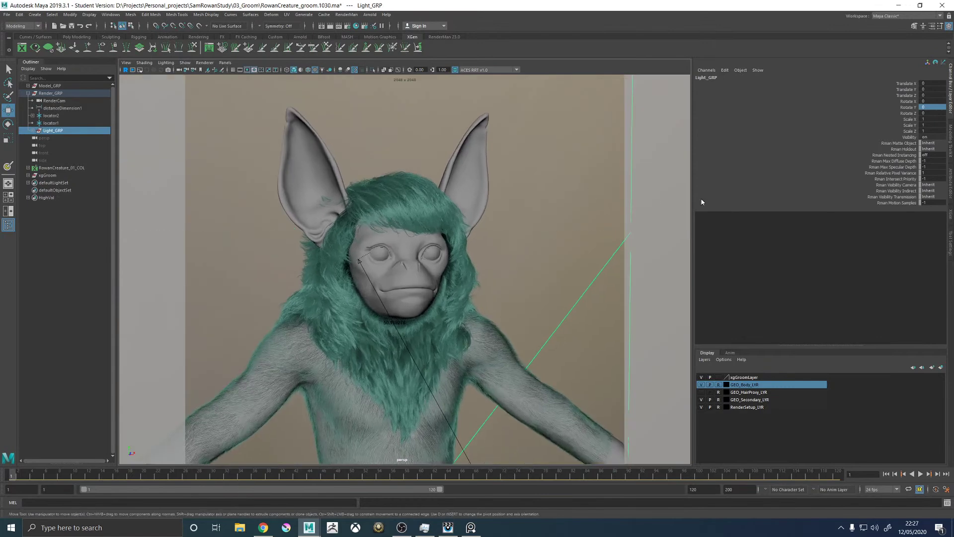
pyautogui.moveTo(693, 199); pyautogui.dragTo(620, 199)
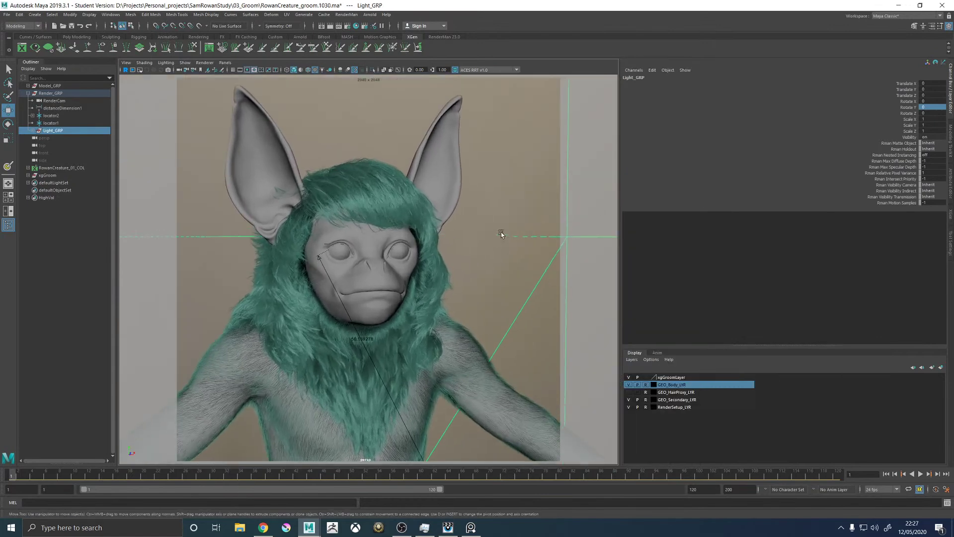
pyautogui.press('q')
pyautogui.hotkey('ctrl', 's')
pyautogui.click(460, 269)
pyautogui.press('w')
# Frame the creature's upper body, start a RenderMan render of the perspective view, and switch to the render viewer
pyautogui.keyDown('alt'); pyautogui.moveTo(475, 245); pyautogui.dragTo(474, 216); pyautogui.keyUp('alt')
pyautogui.click(349, 14)
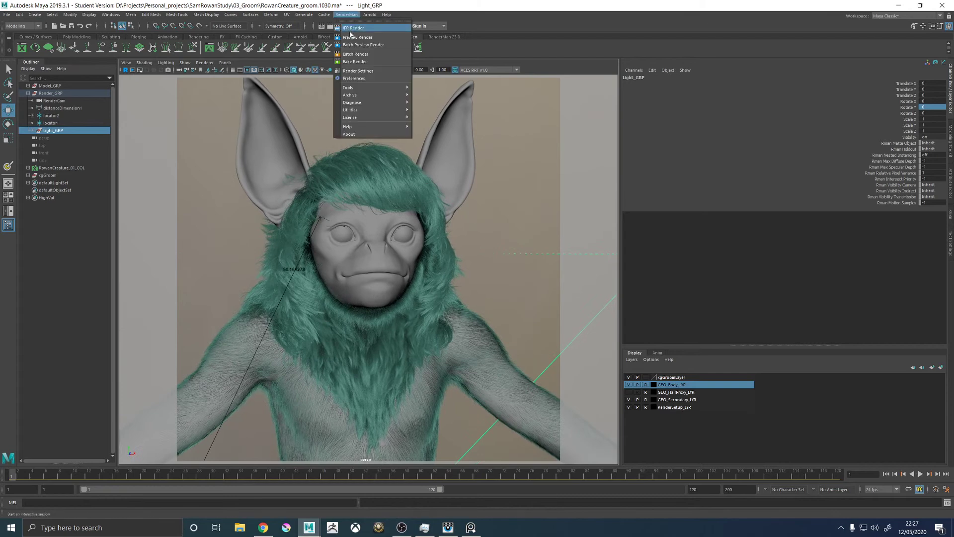
pyautogui.click(349, 15)
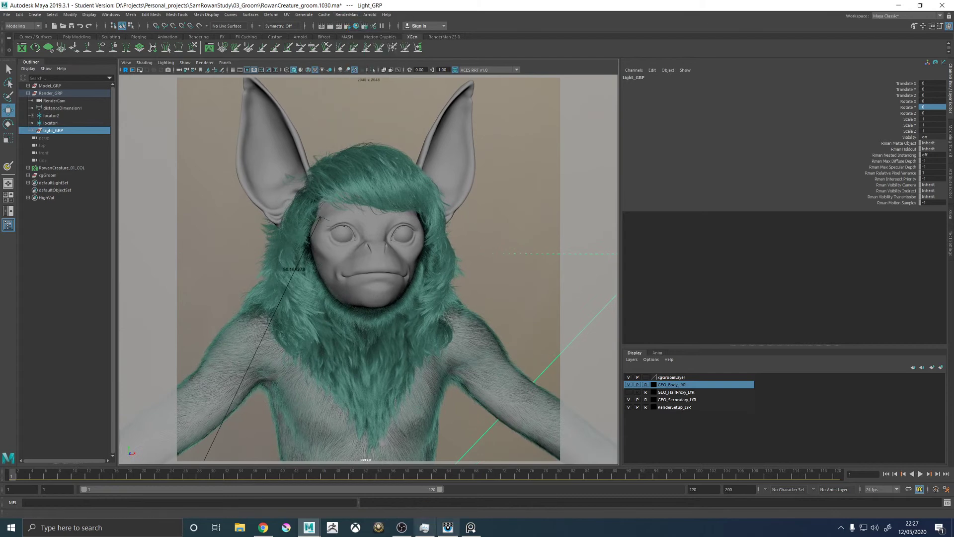
pyautogui.click(448, 527)
# Examine the rendered head fur up close, compare it with the reference painting, and switch back to Maya
pyautogui.scroll(-2, 533, 308)
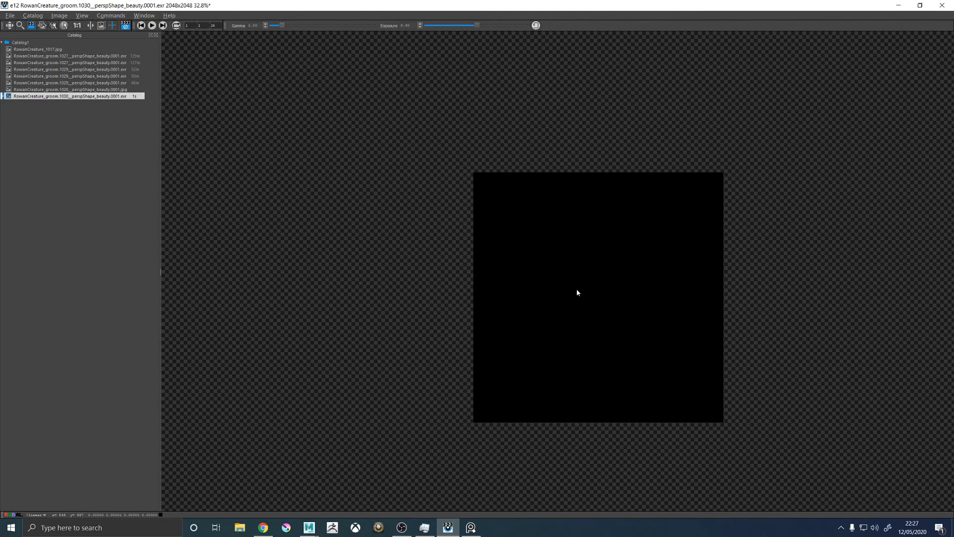
pyautogui.scroll(2, 576, 289)
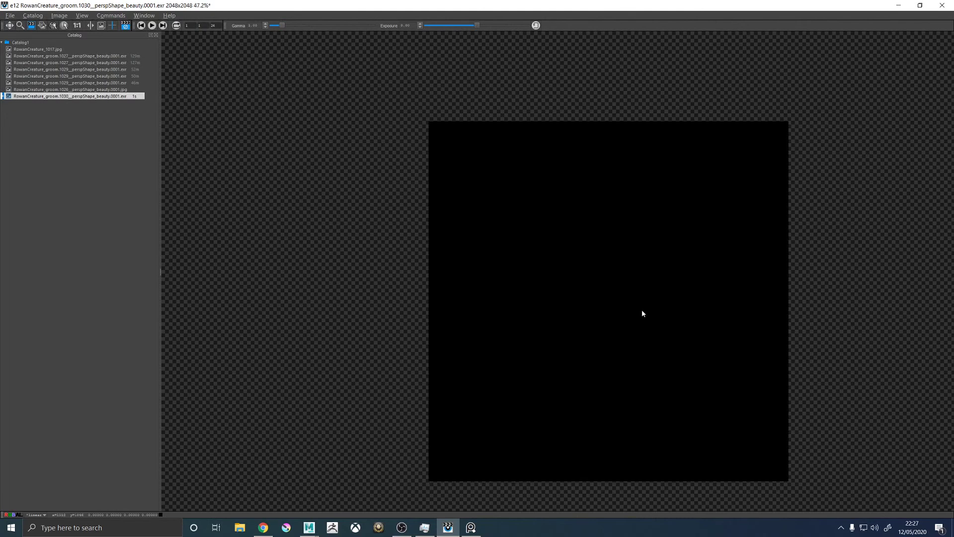
pyautogui.moveTo(643, 302); pyautogui.dragTo(567, 274)
pyautogui.scroll(1, 574, 276)
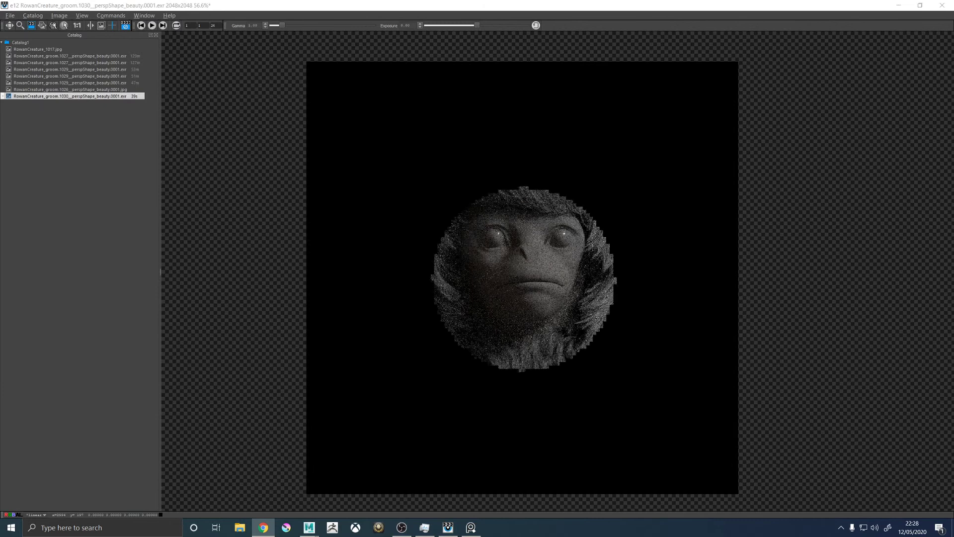
pyautogui.scroll(1, 558, 219)
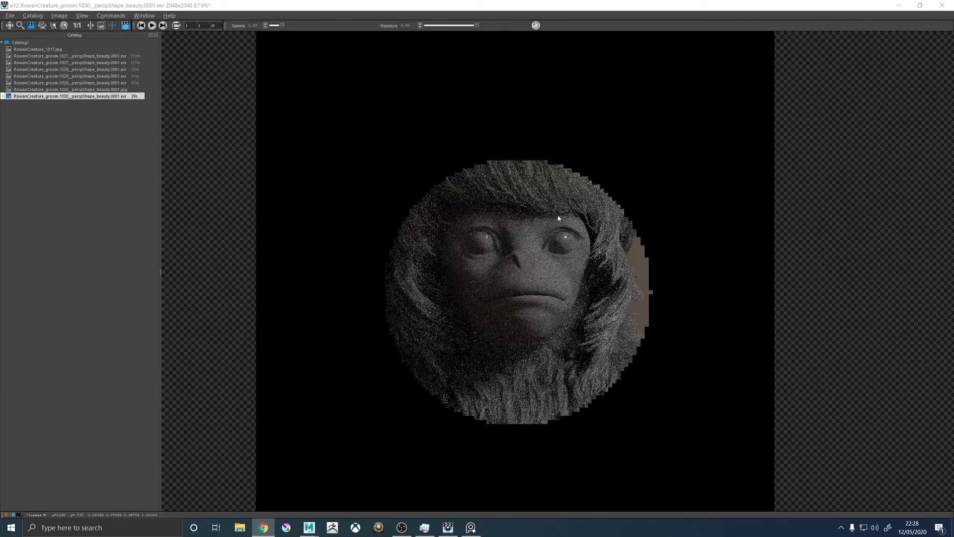
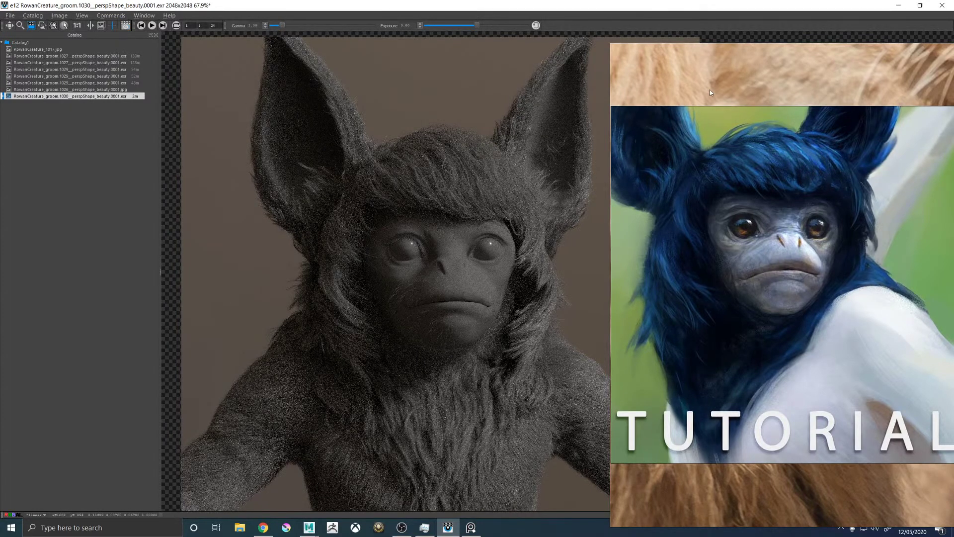
pyautogui.moveTo(772, 49); pyautogui.dragTo(953, 50, button='right')
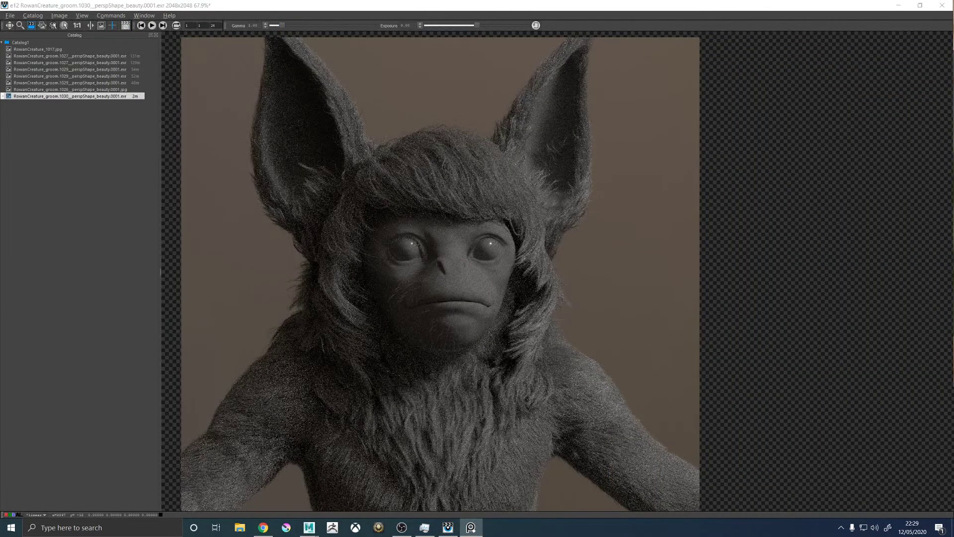
pyautogui.click(898, 5)
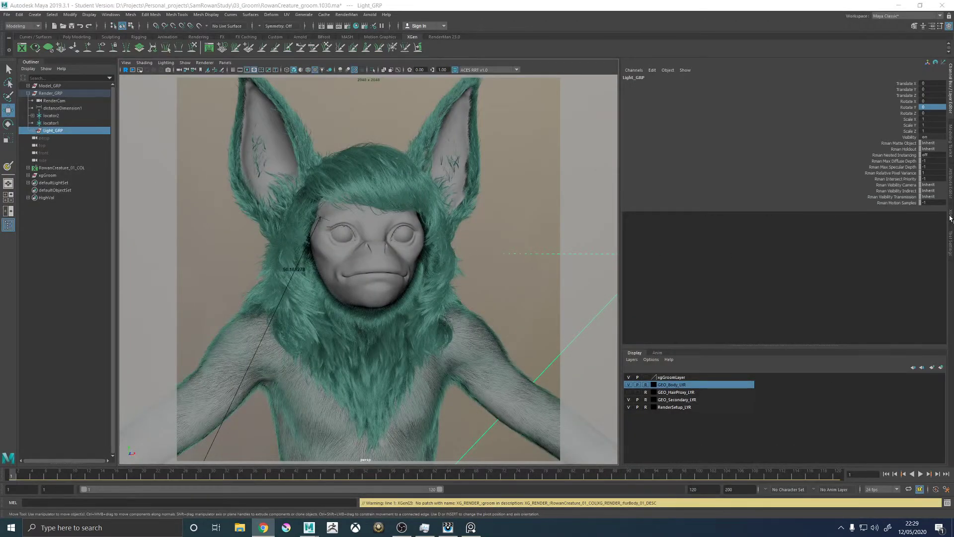
# Return to the XGen modifiers and show the furHead_01_DESC guides
pyautogui.click(950, 218)
pyautogui.click(745, 87)
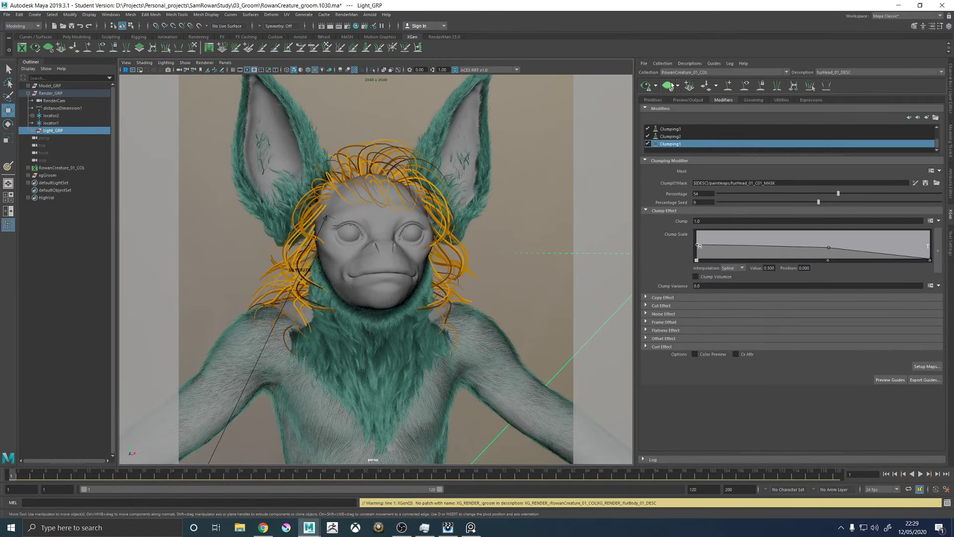
pyautogui.click(225, 63)
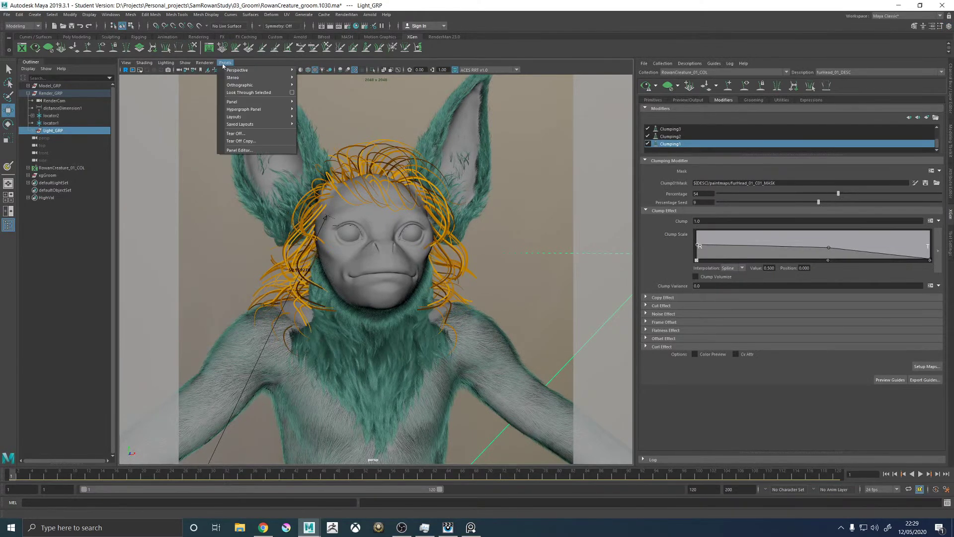
pyautogui.click(584, 180)
# Scale the guides across the crown and fringe, checking their shape from the side and front, and deselect them
pyautogui.keyDown('alt'); pyautogui.moveTo(546, 214); pyautogui.dragTo(500, 206); pyautogui.keyUp('alt')
pyautogui.press('r')
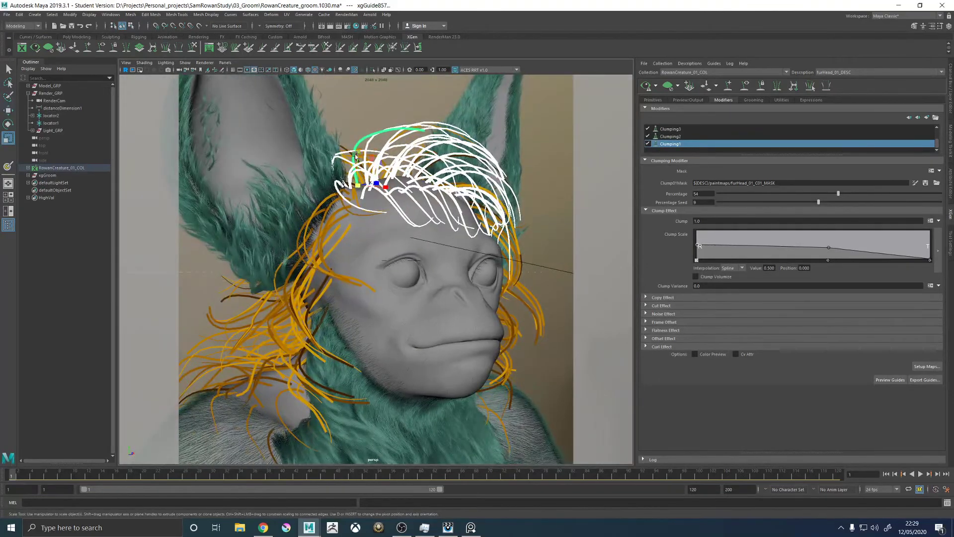
pyautogui.moveTo(358, 154); pyautogui.dragTo(388, 196)
pyautogui.keyDown('alt'); pyautogui.moveTo(439, 221); pyautogui.dragTo(443, 177); pyautogui.keyUp('alt')
pyautogui.keyDown('alt'); pyautogui.moveTo(444, 178); pyautogui.dragTo(425, 206); pyautogui.keyUp('alt')
pyautogui.click(433, 179)
pyautogui.keyDown('alt'); pyautogui.moveTo(425, 206); pyautogui.dragTo(319, 214, button='right'); pyautogui.keyUp('alt')
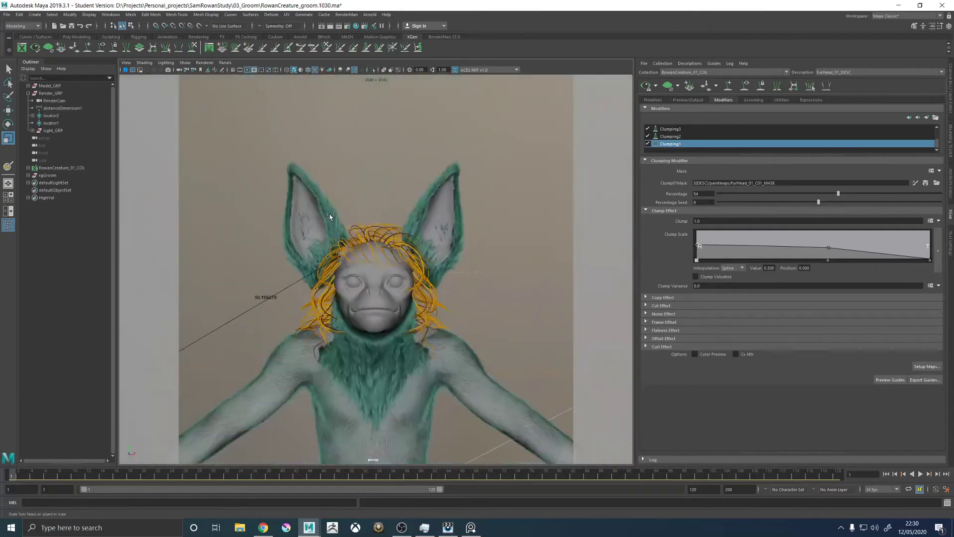
# Regenerate the XGen fur preview and check the reshaped head fur against the creature's face and ears
pyautogui.click(645, 87)
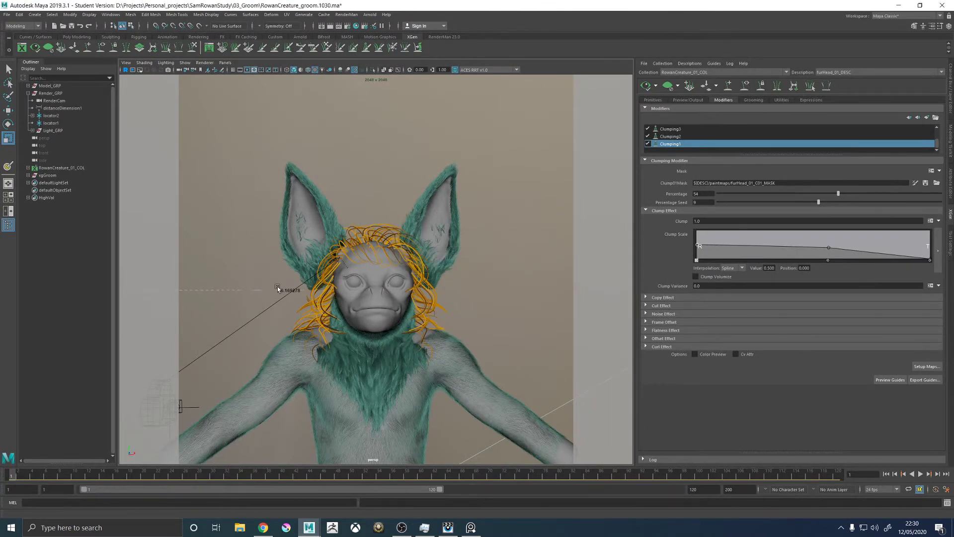
pyautogui.keyDown('alt'); pyautogui.moveTo(284, 269); pyautogui.dragTo(385, 299, button='right'); pyautogui.keyUp('alt')
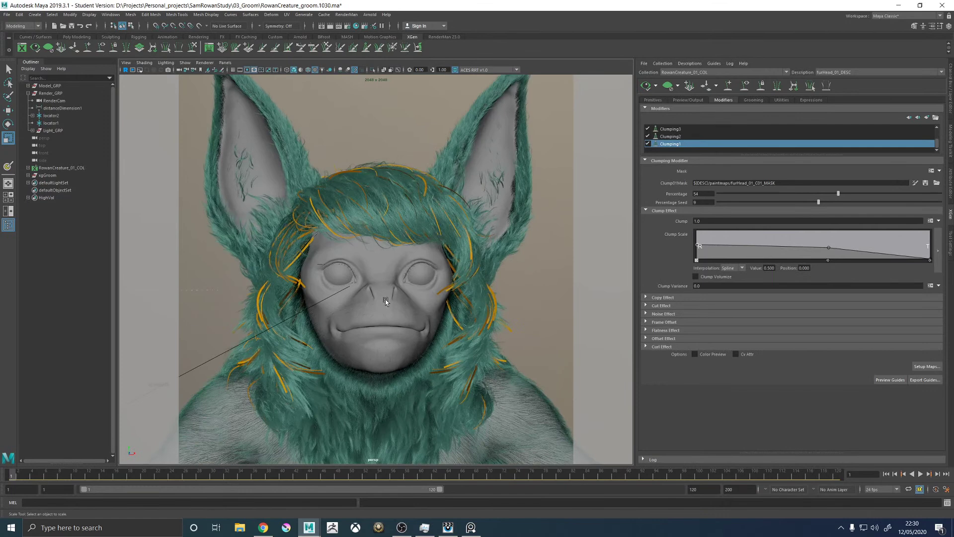
pyautogui.keyDown('alt'); pyautogui.moveTo(388, 294); pyautogui.dragTo(400, 291); pyautogui.keyUp('alt')
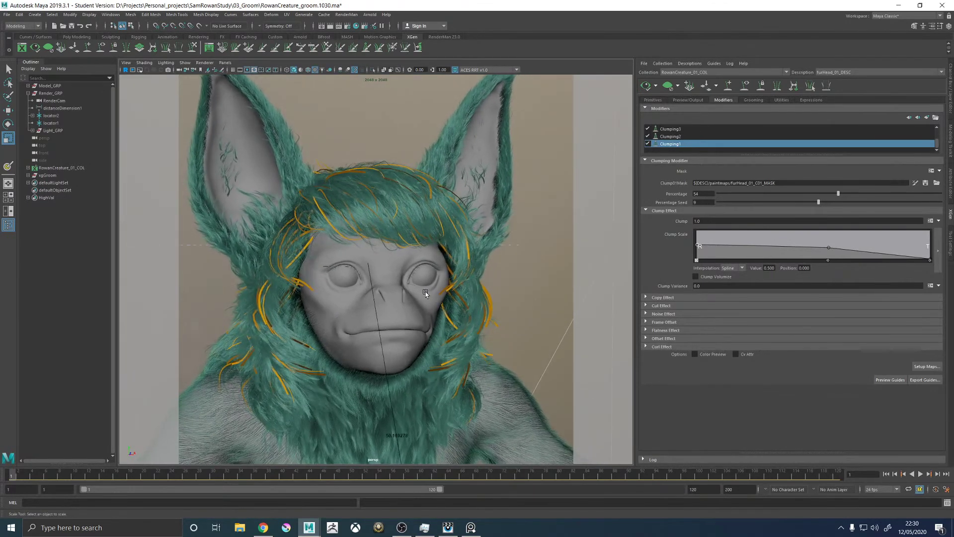
pyautogui.hotkey('alt', 'z')
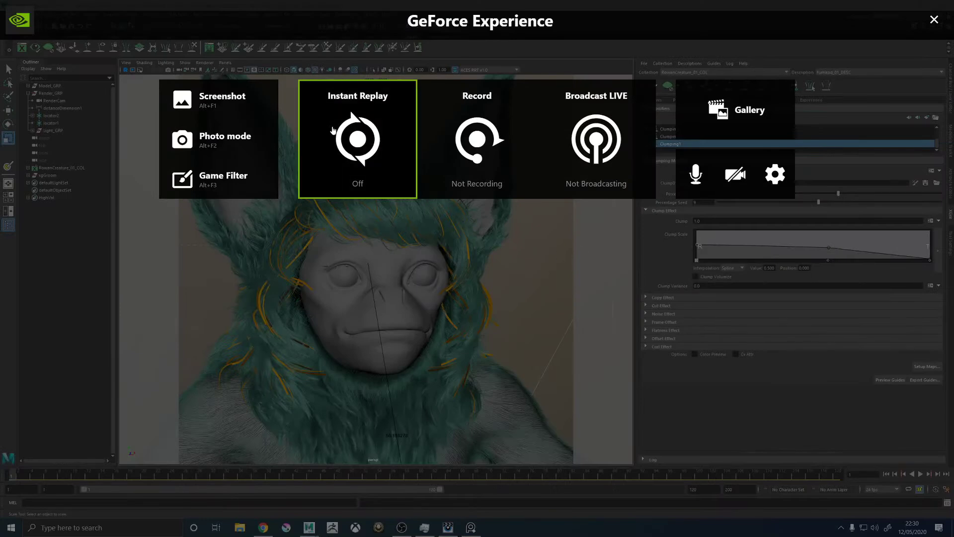
pyautogui.click(934, 19)
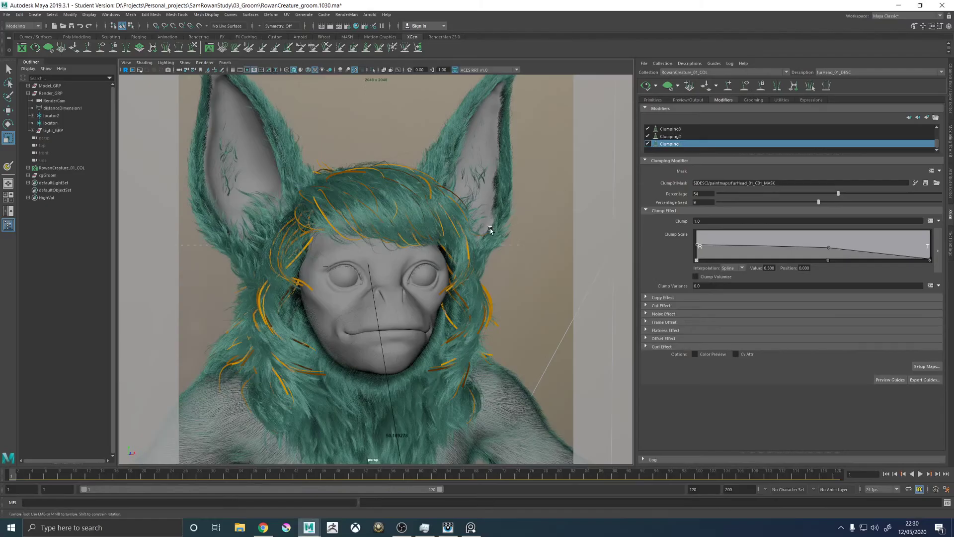
pyautogui.scroll(-10, 489, 227)
pyautogui.keyDown('alt'); pyautogui.moveTo(424, 243); pyautogui.dragTo(516, 213); pyautogui.keyUp('alt')
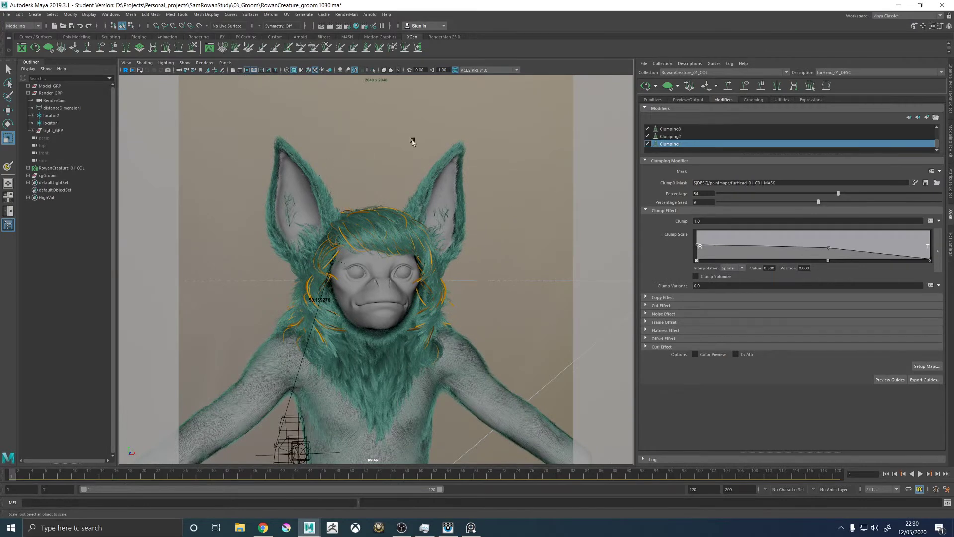
# Save the scene despite the student-version notice and start a RenderMan render of the creature's upper body
pyautogui.hotkey('ctrl', 's')
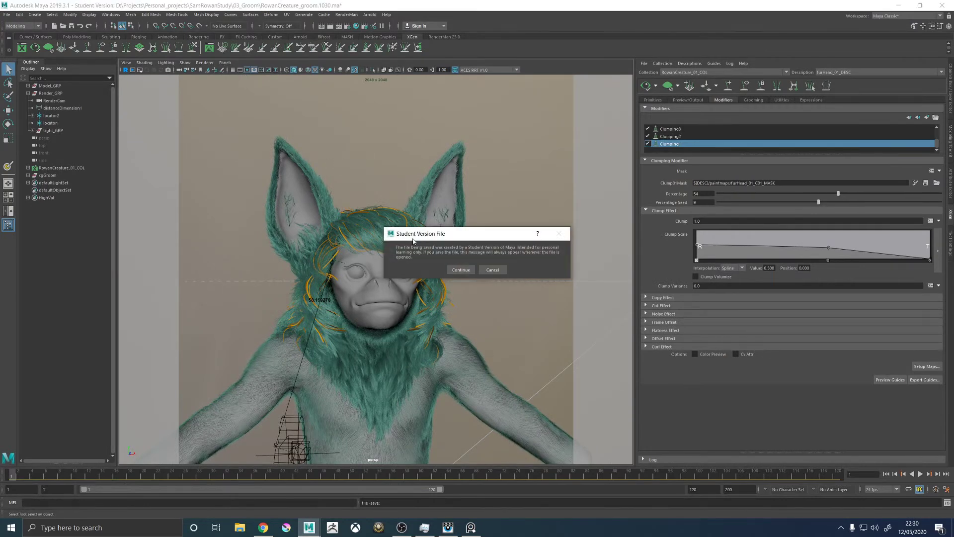
pyautogui.click(458, 268)
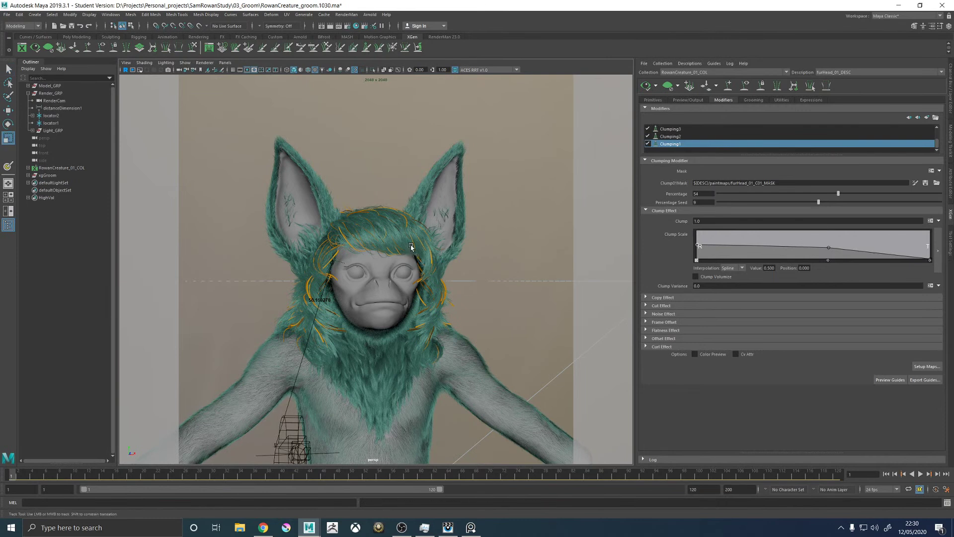
pyautogui.press('r')
pyautogui.scroll(4, 433, 257)
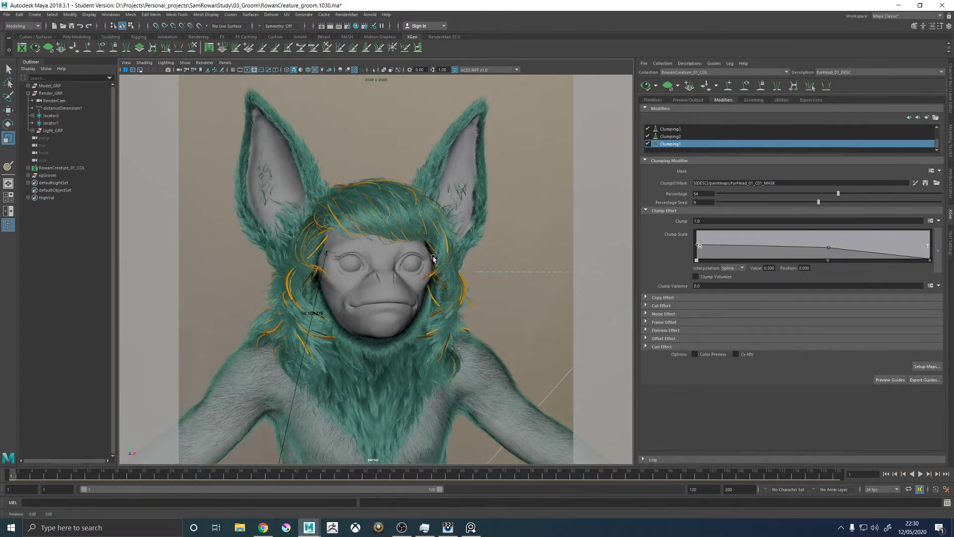
pyautogui.scroll(-1, 433, 257)
pyautogui.keyDown('alt'); pyautogui.moveTo(432, 256); pyautogui.dragTo(437, 243); pyautogui.keyUp('alt')
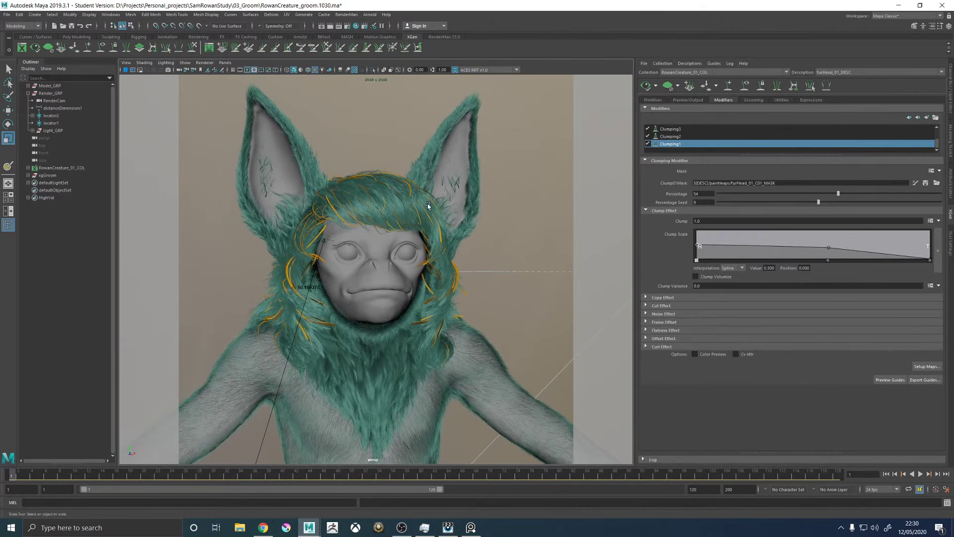
pyautogui.click(347, 14)
pyautogui.click(354, 29)
pyautogui.scroll(-1, 537, 341)
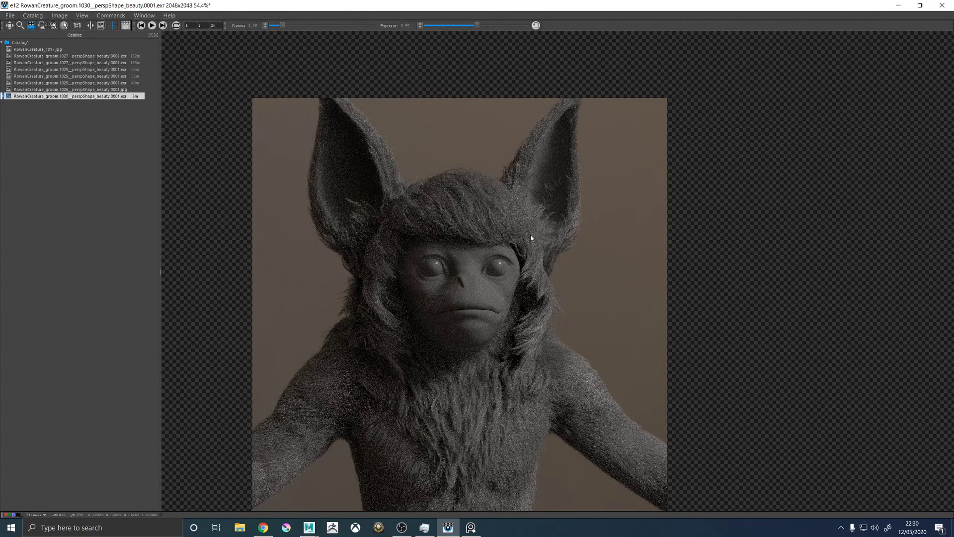
# Examine the head fur in the new render as it resolves, both close up and in full frame
pyautogui.scroll(3, 522, 288)
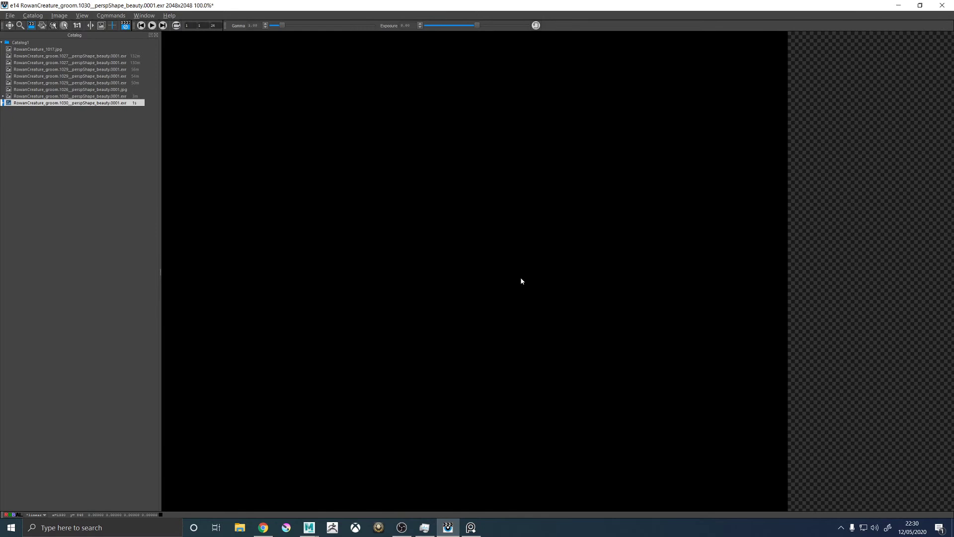
pyautogui.hotkey('alt', 'Tab')
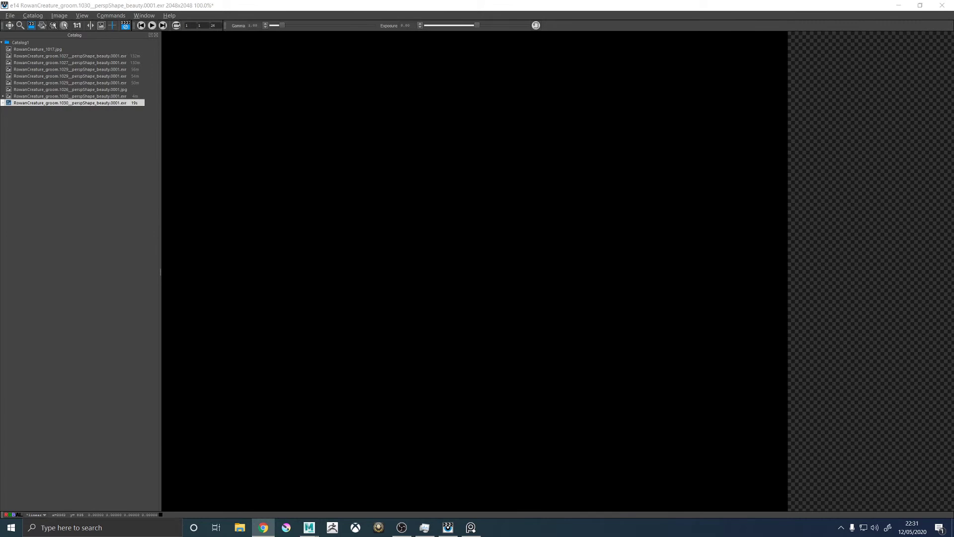
pyautogui.scroll(-4, 509, 319)
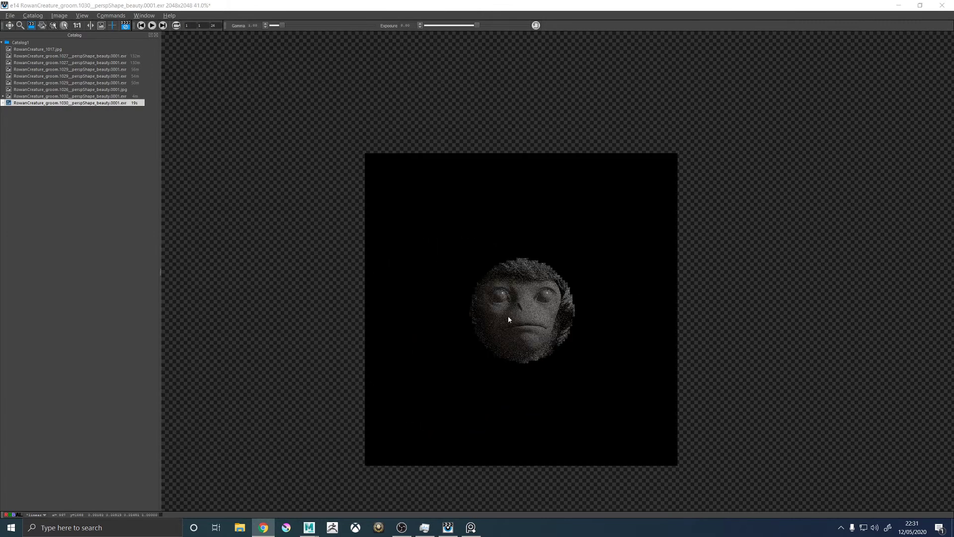
pyautogui.scroll(4, 507, 315)
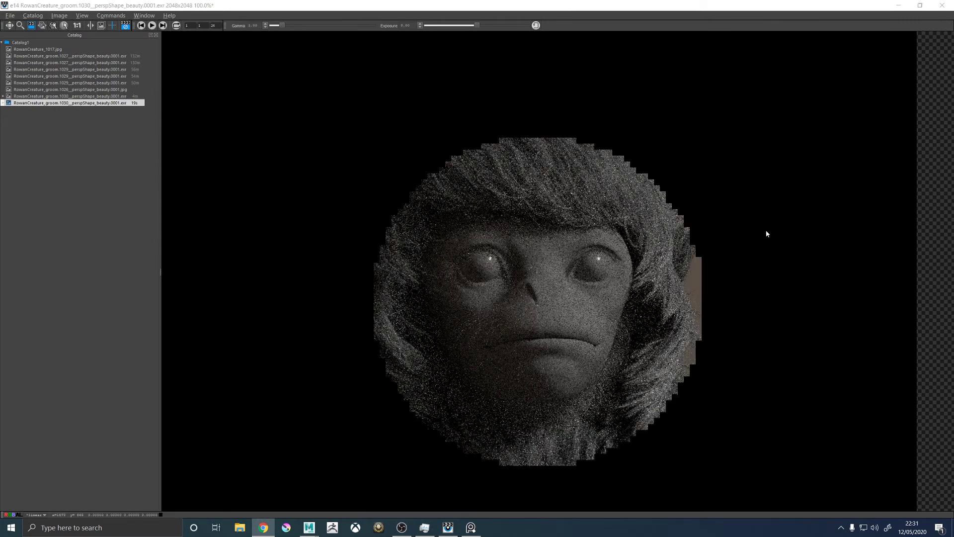
pyautogui.scroll(-2, 639, 211)
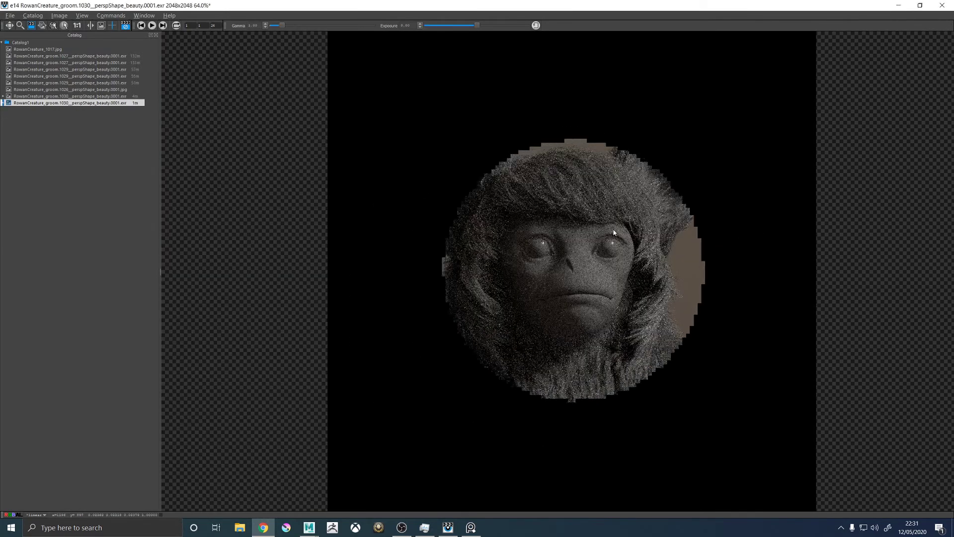
# Step through the render catalog to compare the new render with RowanCreature_1017.jpg and the earlier versions
pyautogui.click(613, 233)
pyautogui.press('Up')
pyautogui.press('Down')
pyautogui.press('Up')
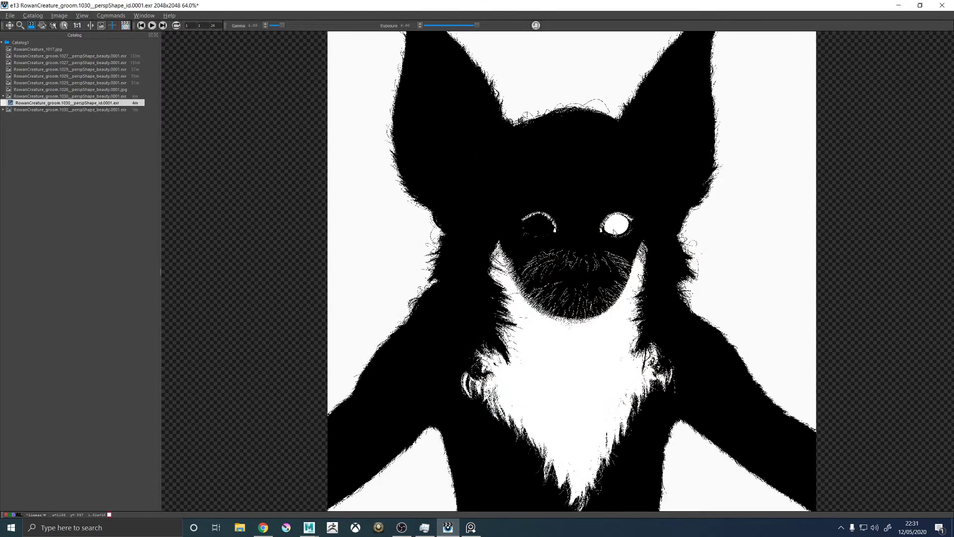
pyautogui.press('Up')
pyautogui.press('Down')
pyautogui.press('Home')
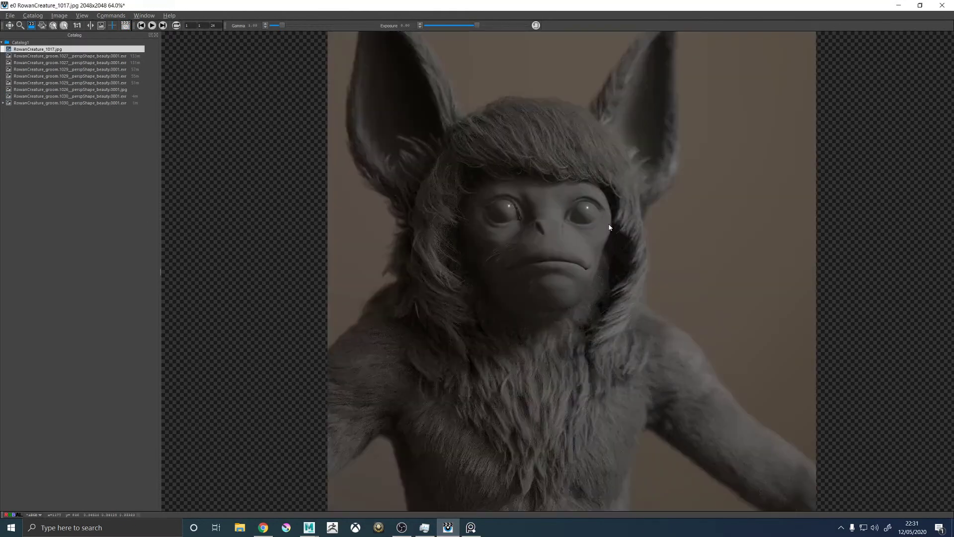
pyautogui.press('Down')
pyautogui.press('Down')
pyautogui.press('Down')
pyautogui.press('Down')
pyautogui.press('Down')
pyautogui.press('Down')
pyautogui.press('Down')
pyautogui.press('Down')
# Flip repeatedly between the two latest beauty renders to compare the crown and fringe, and return to Maya
pyautogui.press('Up')
pyautogui.press('Up')
pyautogui.press('Down')
pyautogui.press('Down')
pyautogui.press('Up')
pyautogui.press('Down')
pyautogui.press('Up')
pyautogui.press('Down')
pyautogui.press('Up')
pyautogui.press('Down')
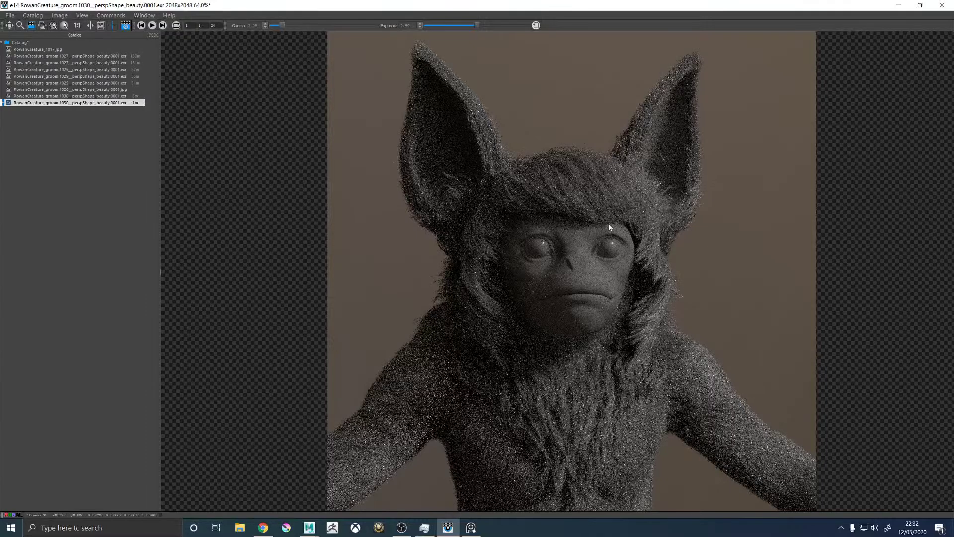
pyautogui.press('Up')
pyautogui.press('Down')
pyautogui.press('Up')
pyautogui.press('Down')
pyautogui.press('Up')
pyautogui.press('Down')
pyautogui.press('Up')
pyautogui.press('Down')
pyautogui.press('Up')
pyautogui.press('Down')
pyautogui.press('Up')
pyautogui.press('Down')
pyautogui.press('Up')
pyautogui.press('Down')
pyautogui.press('Up')
pyautogui.press('Down')
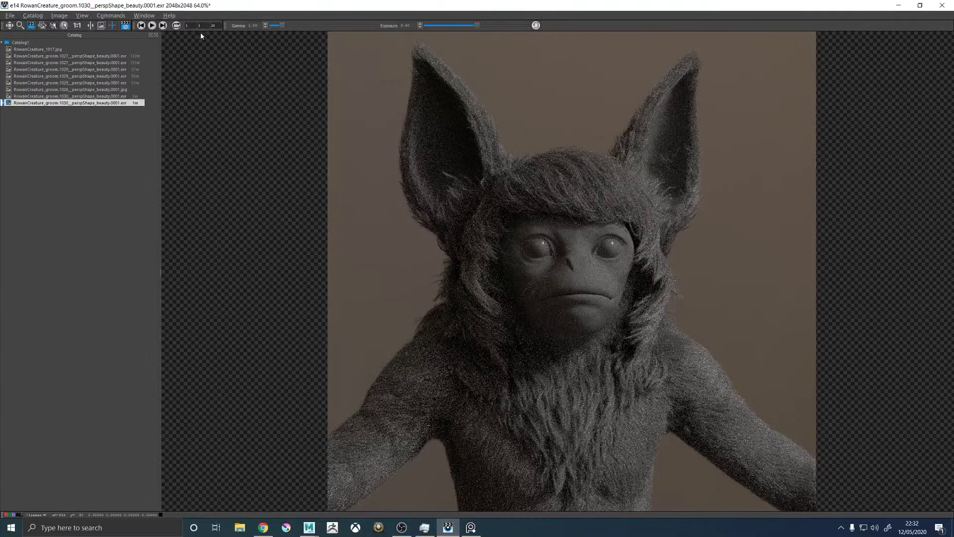
pyautogui.click(898, 5)
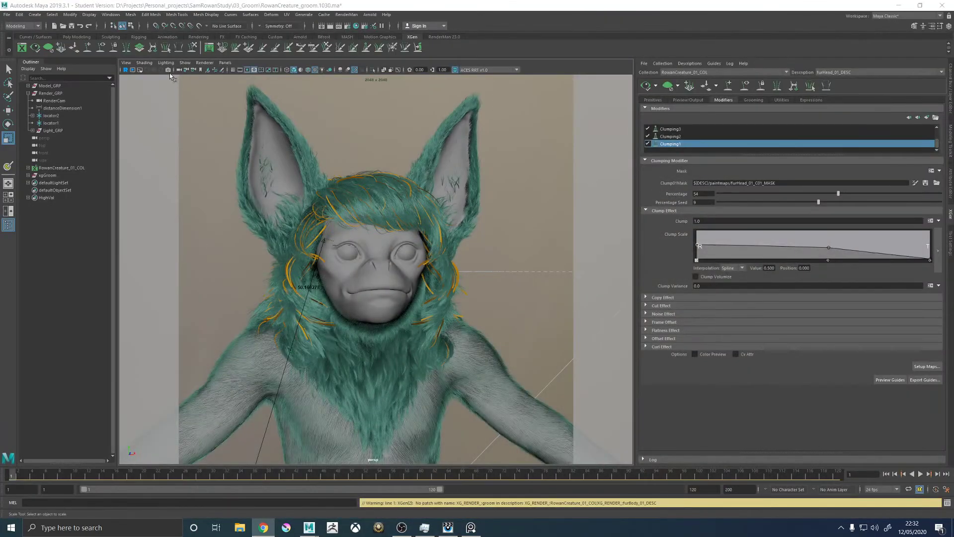
# Select the guides on top of the crown and view them through a new perspective camera
pyautogui.click(666, 87)
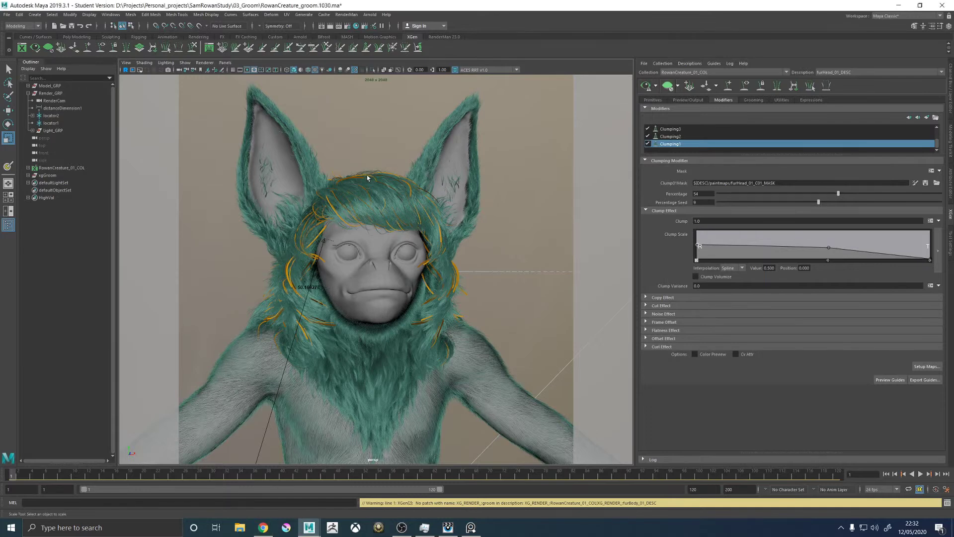
pyautogui.moveTo(350, 171); pyautogui.dragTo(407, 185)
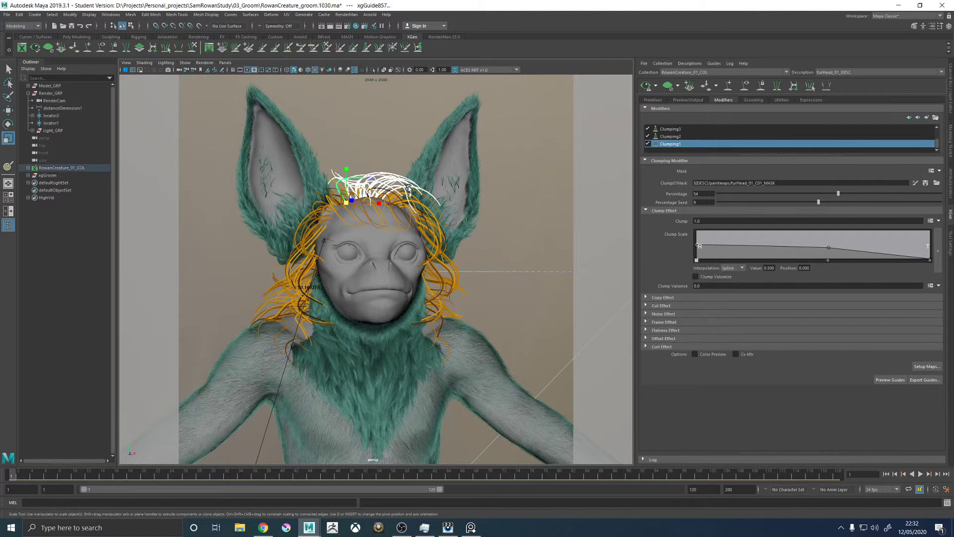
pyautogui.click(225, 63)
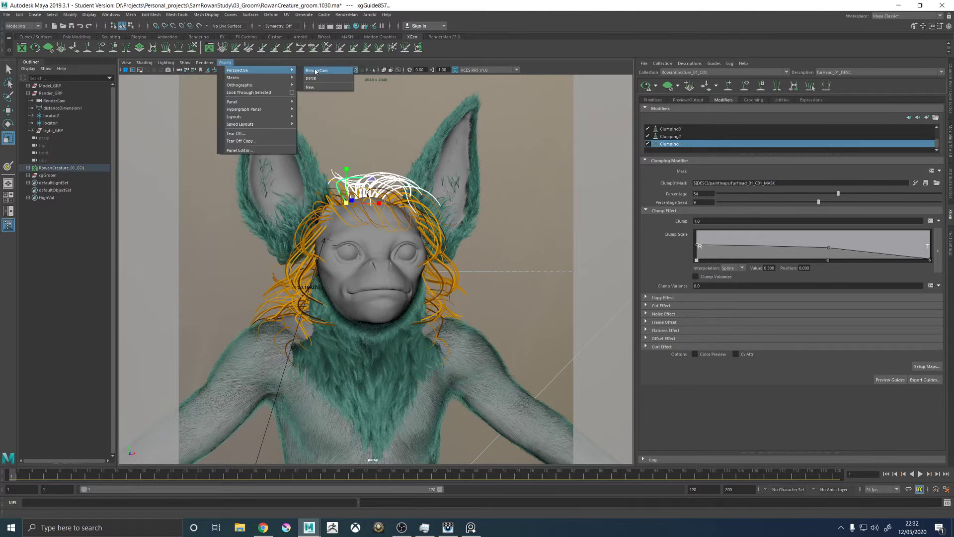
pyautogui.moveTo(243, 101)
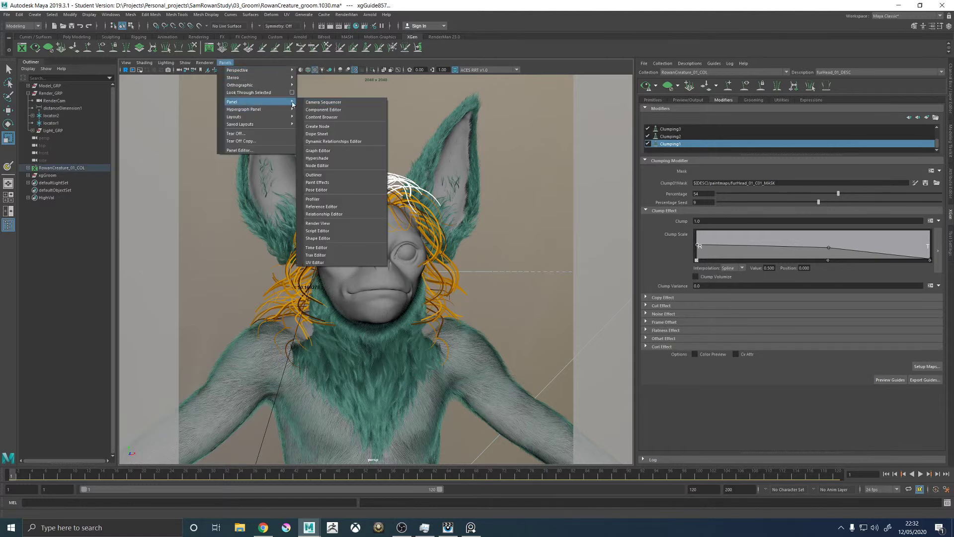
pyautogui.moveTo(243, 70)
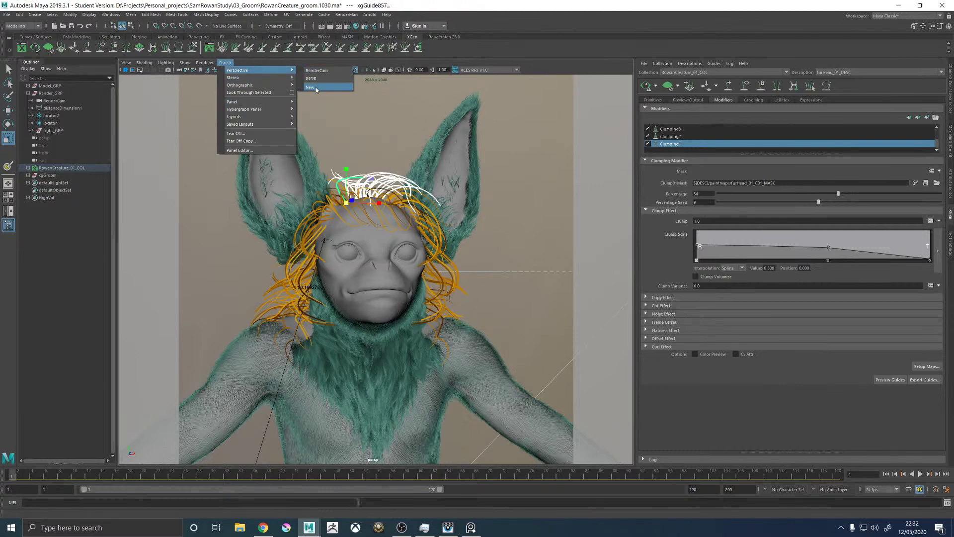
pyautogui.click(318, 88)
# Flatten the selected crown guides by scaling them vertically to about 0.78
pyautogui.keyDown('alt'); pyautogui.moveTo(328, 117); pyautogui.dragTo(429, 274); pyautogui.keyUp('alt')
pyautogui.click(495, 232)
pyautogui.keyDown('alt'); pyautogui.moveTo(503, 234); pyautogui.dragTo(449, 233); pyautogui.keyUp('alt')
pyautogui.scroll(5, 353, 243)
pyautogui.keyDown('alt'); pyautogui.moveTo(354, 244); pyautogui.dragTo(397, 215); pyautogui.keyUp('alt')
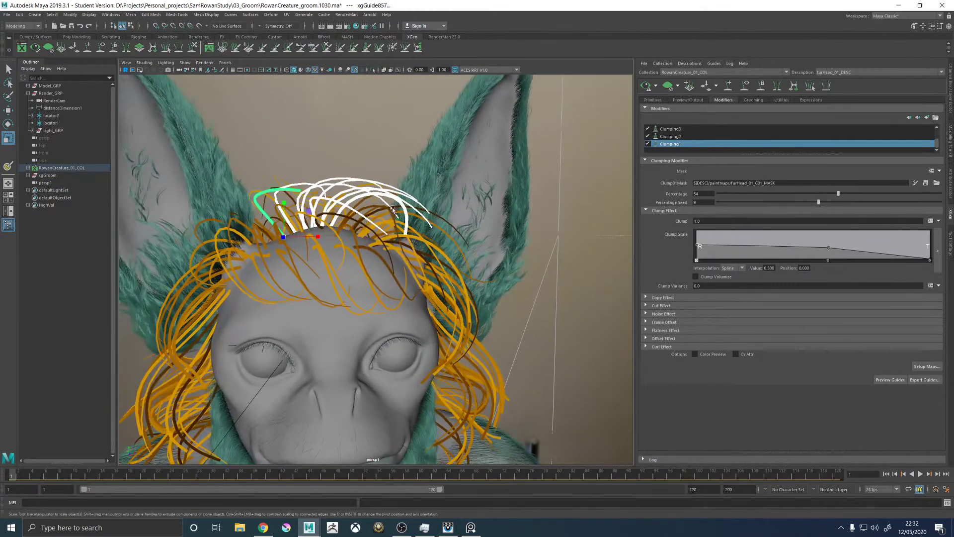
pyautogui.moveTo(285, 204); pyautogui.dragTo(289, 209)
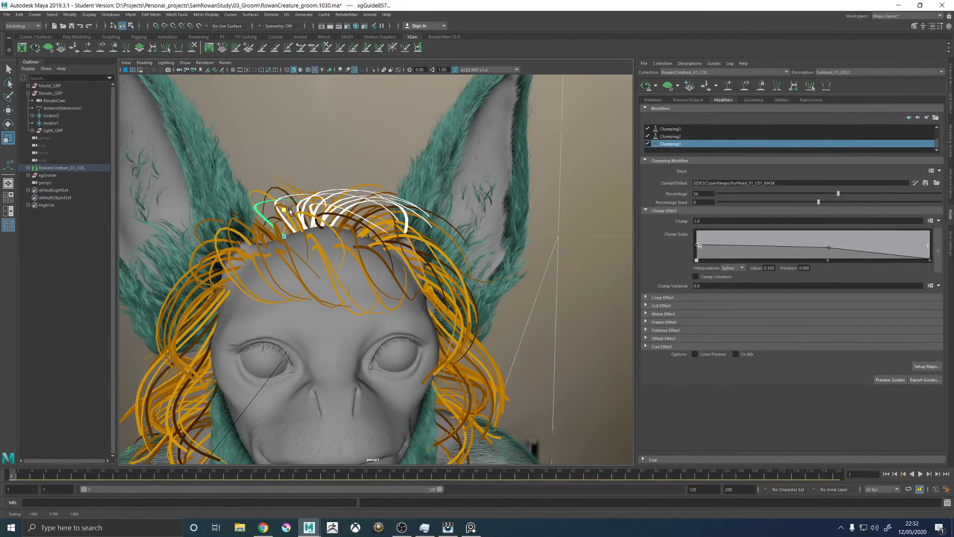
# Inspect the flattened crown guides from several angles, selecting a single guide at the top of the head
pyautogui.keyDown('alt'); pyautogui.moveTo(289, 209); pyautogui.dragTo(452, 225, button='right'); pyautogui.keyUp('alt')
pyautogui.keyDown('alt'); pyautogui.moveTo(452, 225); pyautogui.dragTo(432, 227); pyautogui.keyUp('alt')
pyautogui.keyDown('alt'); pyautogui.moveTo(504, 211); pyautogui.dragTo(552, 326, button='right'); pyautogui.keyUp('alt')
pyautogui.keyDown('alt'); pyautogui.moveTo(553, 326); pyautogui.dragTo(418, 279); pyautogui.keyUp('alt')
pyautogui.click(513, 230)
pyautogui.keyDown('alt'); pyautogui.moveTo(513, 229); pyautogui.dragTo(433, 207); pyautogui.keyUp('alt')
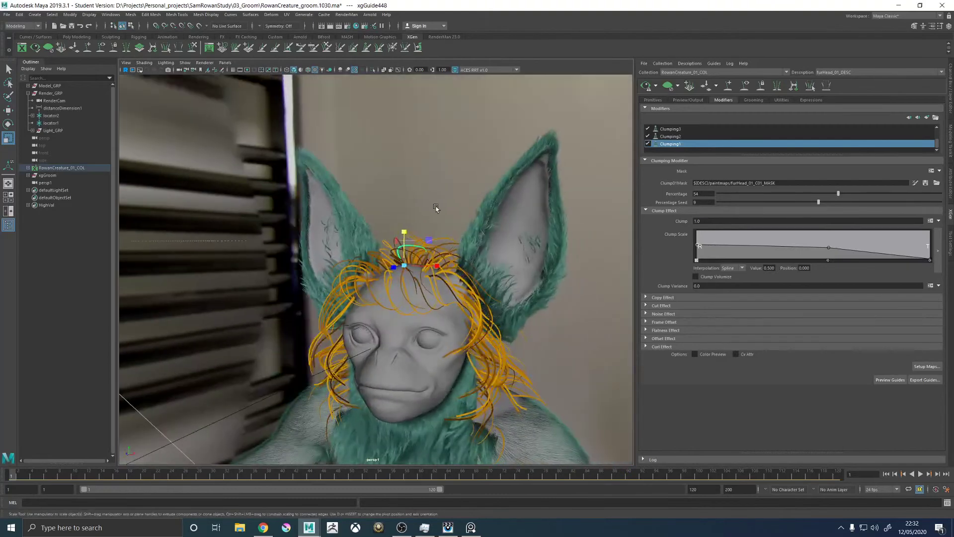
pyautogui.keyDown('alt'); pyautogui.moveTo(360, 224); pyautogui.dragTo(385, 220); pyautogui.keyUp('alt')
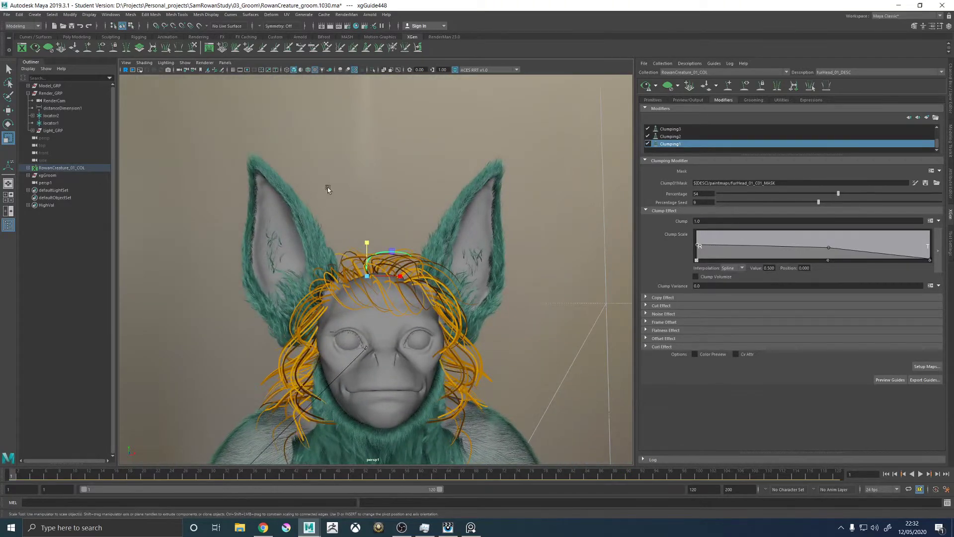
# Return the viewport to the persp camera and regenerate the fur preview
pyautogui.click(230, 63)
pyautogui.moveTo(279, 70)
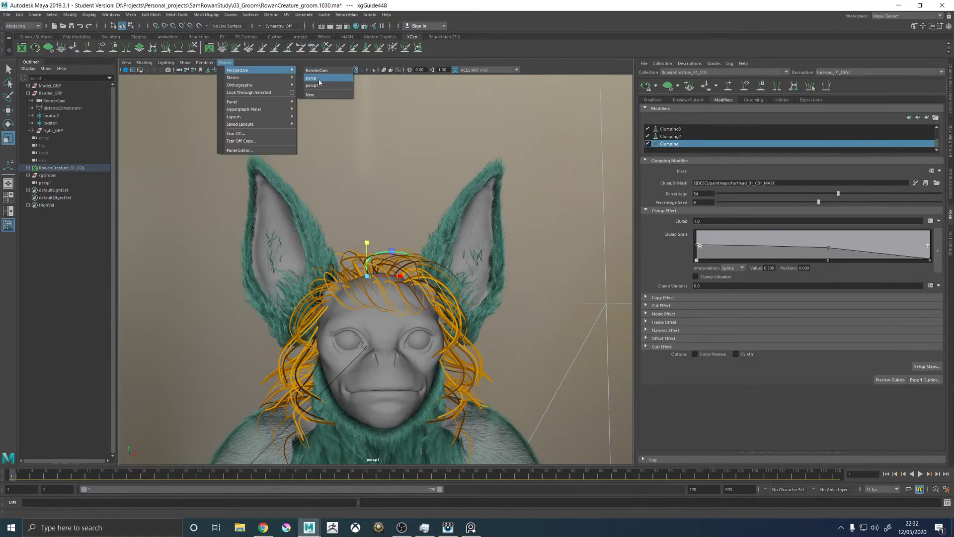
pyautogui.click(318, 79)
pyautogui.click(646, 87)
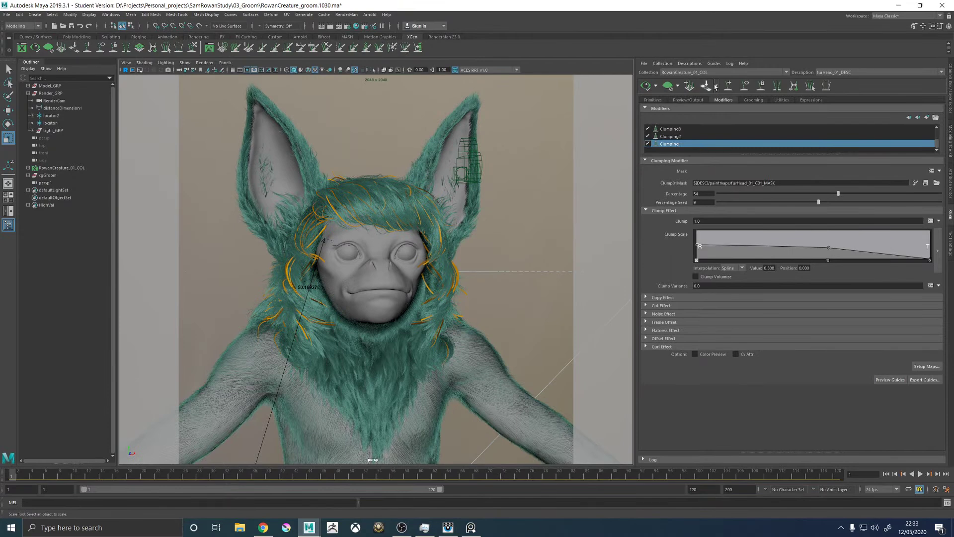
# Clear the fur preview, pick guides on top of the crown and view them through the persp1 camera
pyautogui.click(654, 82)
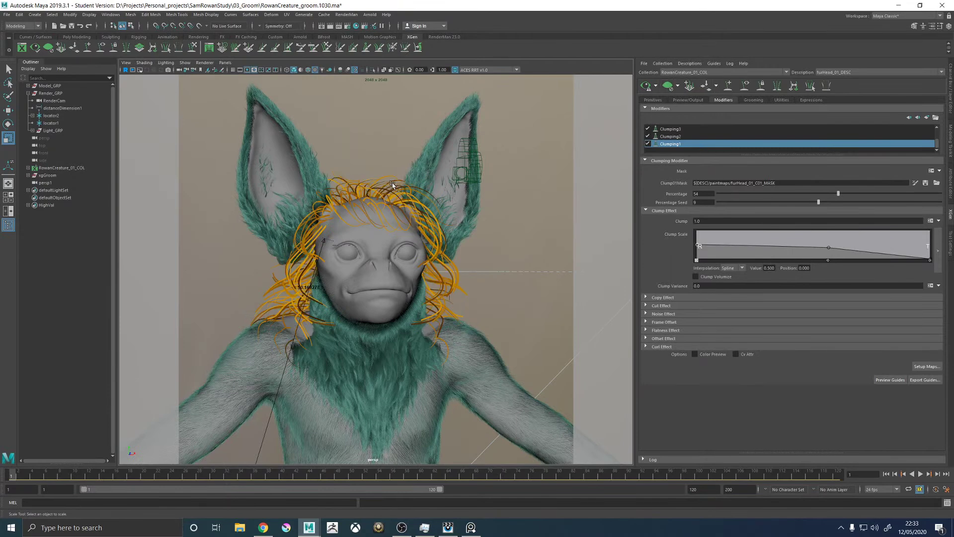
pyautogui.moveTo(383, 179); pyautogui.dragTo(392, 174)
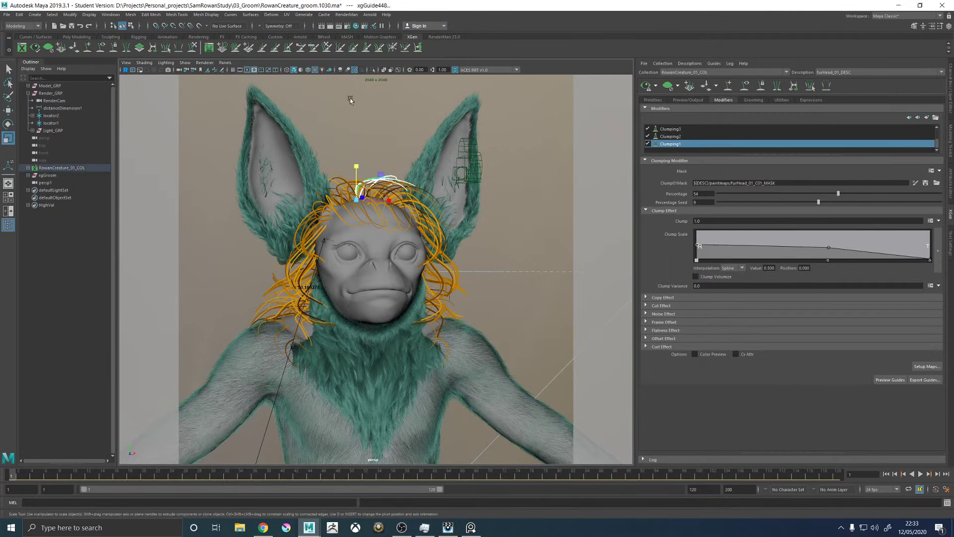
pyautogui.click(225, 63)
pyautogui.moveTo(268, 70)
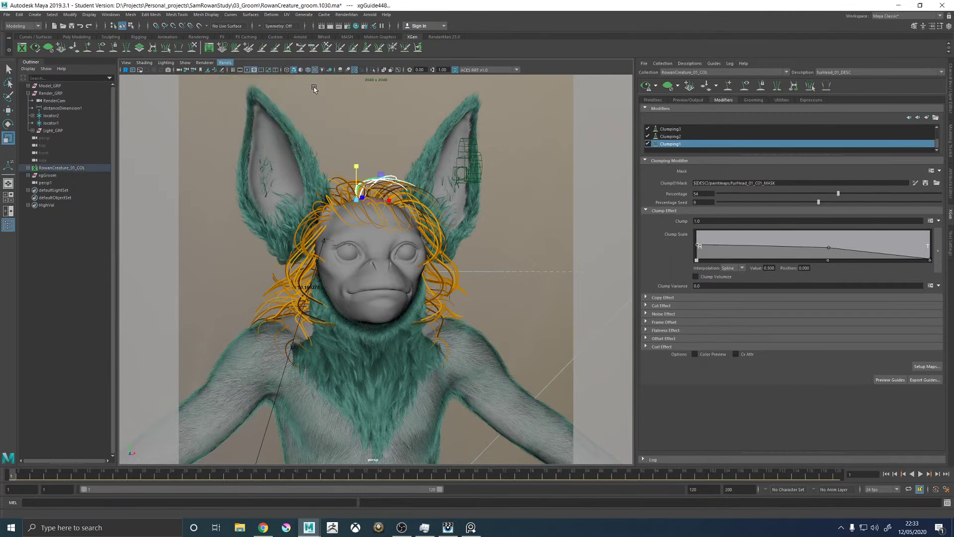
pyautogui.click(314, 85)
pyautogui.click(442, 187)
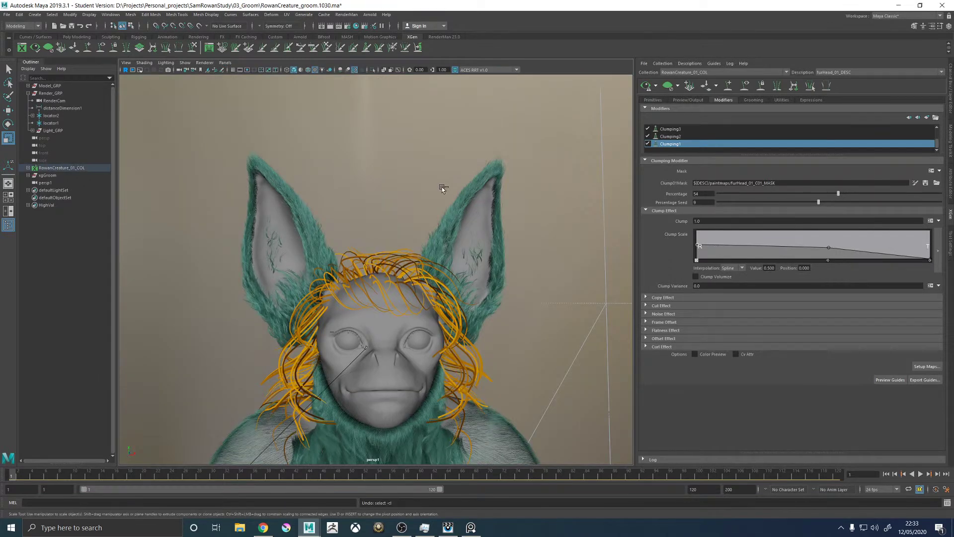
# Flatten the raised guides on top of the crown by scaling them vertically, and clear the selection
pyautogui.keyDown('alt'); pyautogui.moveTo(441, 187); pyautogui.dragTo(493, 247); pyautogui.keyUp('alt')
pyautogui.scroll(5, 513, 243)
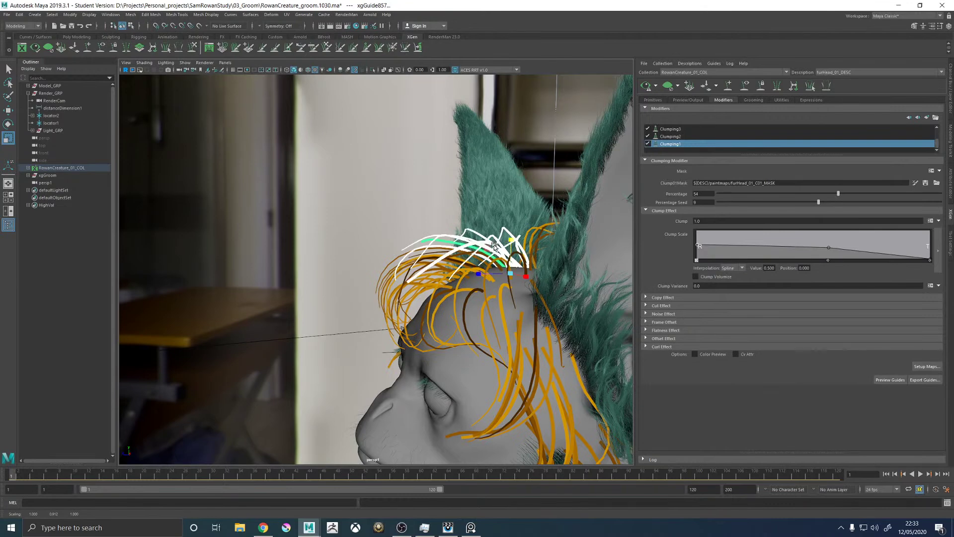
pyautogui.keyDown('alt'); pyautogui.moveTo(493, 246); pyautogui.dragTo(309, 230, button='right'); pyautogui.keyUp('alt')
pyautogui.keyDown('alt'); pyautogui.moveTo(309, 230); pyautogui.dragTo(366, 218); pyautogui.keyUp('alt')
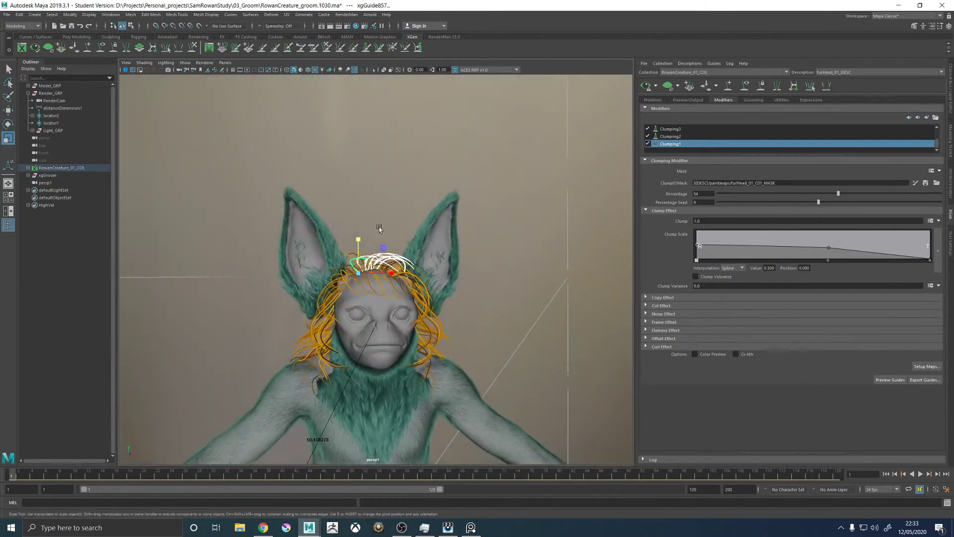
pyautogui.click(372, 239)
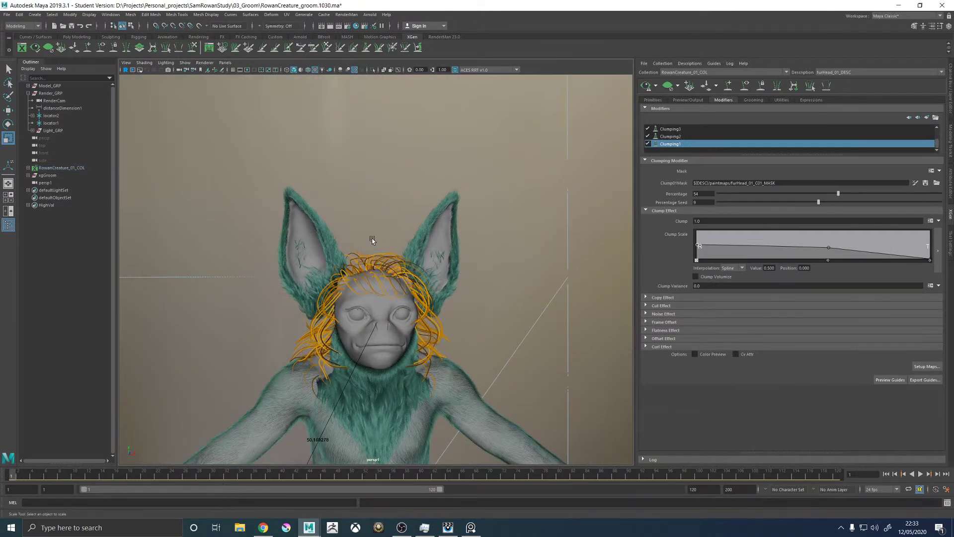
# Return the viewport to the persp camera and start an IPR render of the creature
pyautogui.click(225, 62)
pyautogui.moveTo(280, 70)
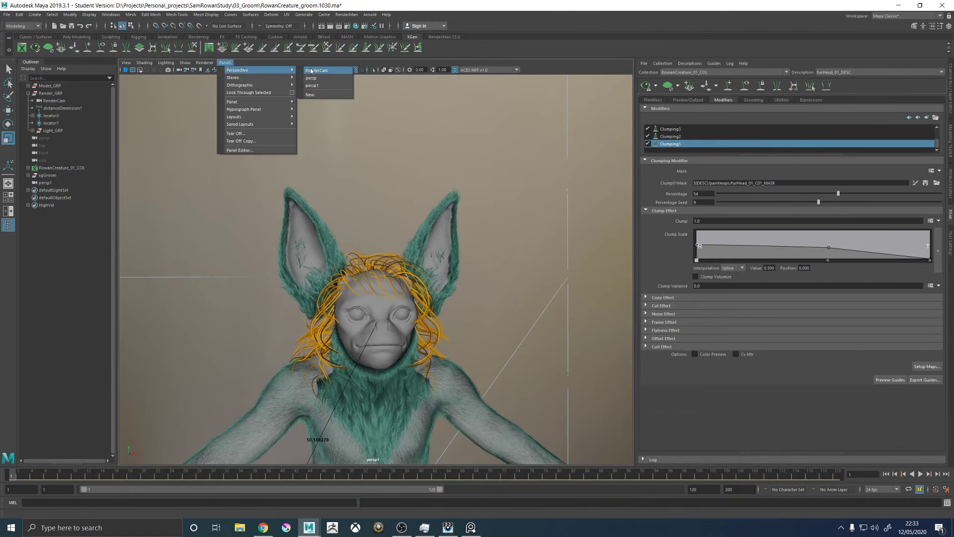
pyautogui.click(312, 78)
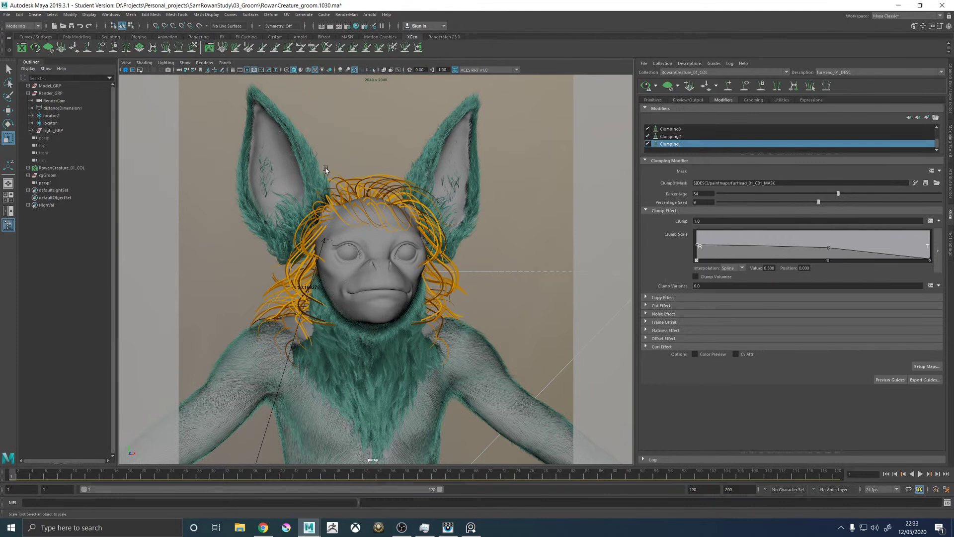
pyautogui.moveTo(339, 186); pyautogui.dragTo(342, 184)
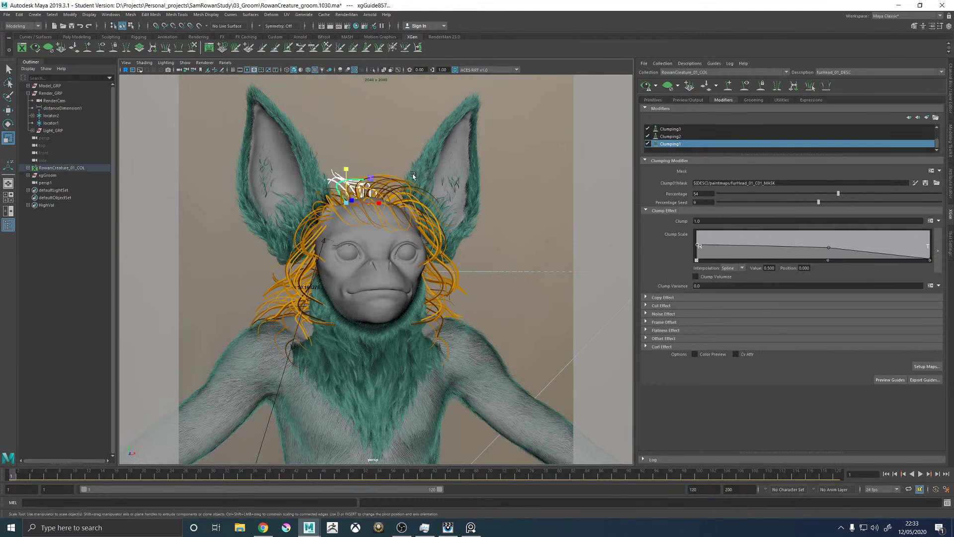
pyautogui.click(348, 16)
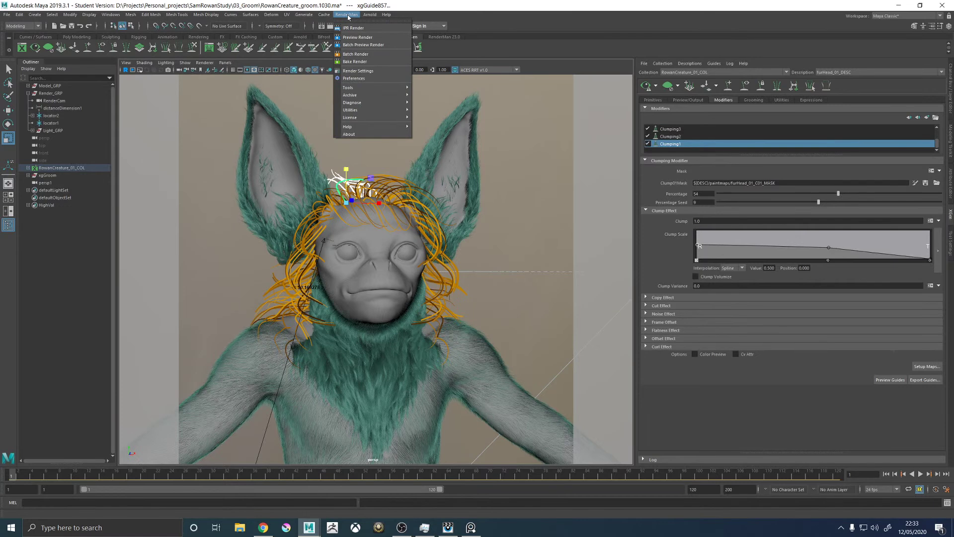
pyautogui.click(351, 28)
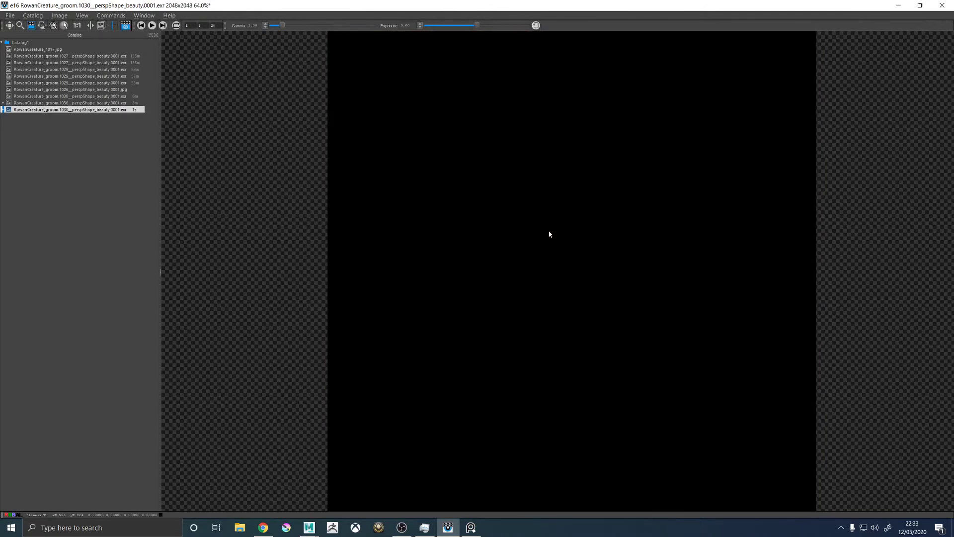
# Compare the RowanCreature_1017.jpg reference render with the previous RowanCreature_groom.1030 render in the image viewer's catalog
pyautogui.press('Up')
pyautogui.press('Up')
pyautogui.press('Up')
pyautogui.press('Up')
pyautogui.press('Up')
pyautogui.press('Up')
pyautogui.press('Up')
pyautogui.press('Up')
pyautogui.press('Up')
pyautogui.press('Up')
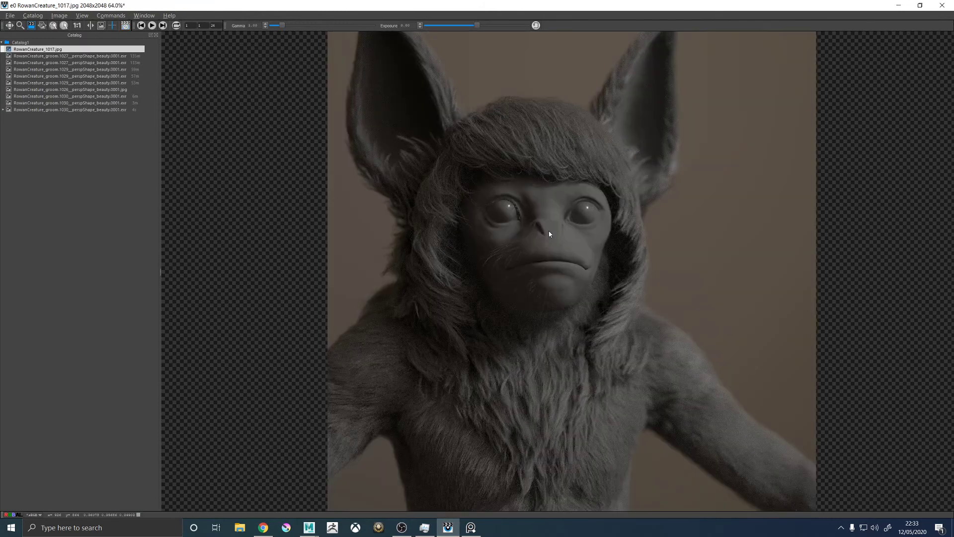
pyautogui.press('Down')
pyautogui.press('Down')
pyautogui.press('Down')
pyautogui.press('Down')
pyautogui.press('Down')
pyautogui.press('Down')
pyautogui.press('Down')
pyautogui.press('Down')
pyautogui.press('Down')
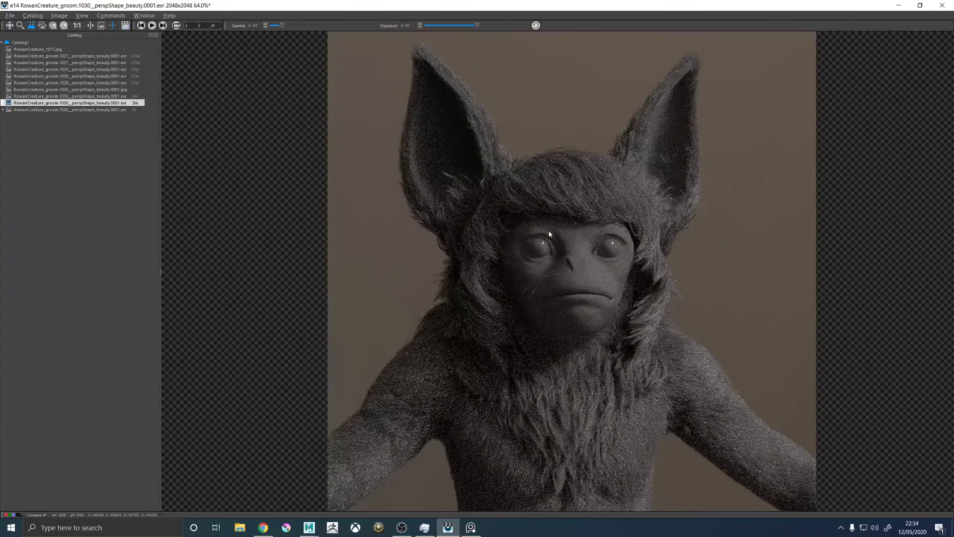
# Go back through the catalog's older renders, and compare the previous 1030 render with the one in progress
pyautogui.press('Up')
pyautogui.press('Up')
pyautogui.press('Up')
pyautogui.press('Up')
pyautogui.press('Up')
pyautogui.press('Up')
pyautogui.press('Up')
pyautogui.press('Up')
pyautogui.press('Up')
pyautogui.press('Up')
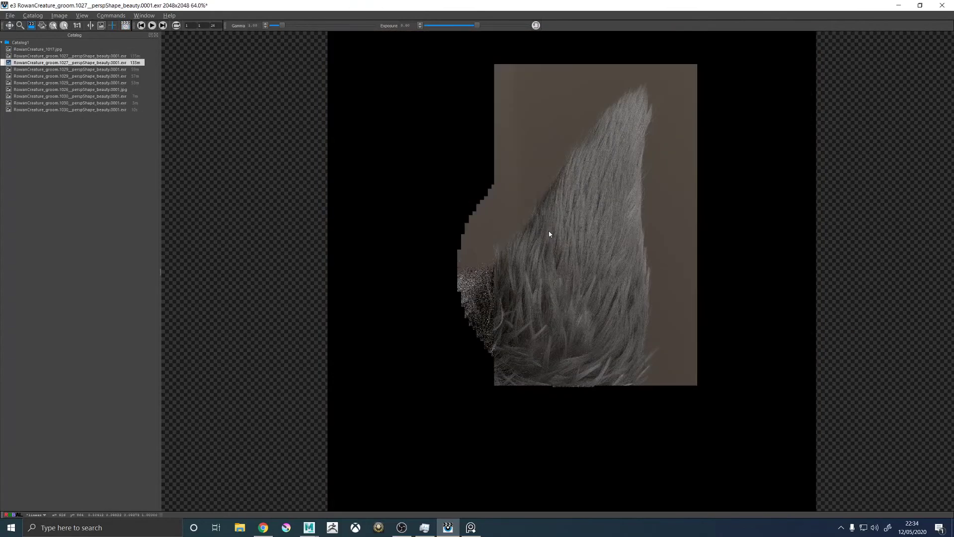
pyautogui.press('Down')
pyautogui.press('Down')
pyautogui.press('Down')
pyautogui.press('Down')
pyautogui.press('Down')
pyautogui.press('Down')
pyautogui.press('Down')
pyautogui.press('Down')
pyautogui.press('Down')
pyautogui.press('Up')
pyautogui.press('Down')
pyautogui.press('Up')
pyautogui.press('Down')
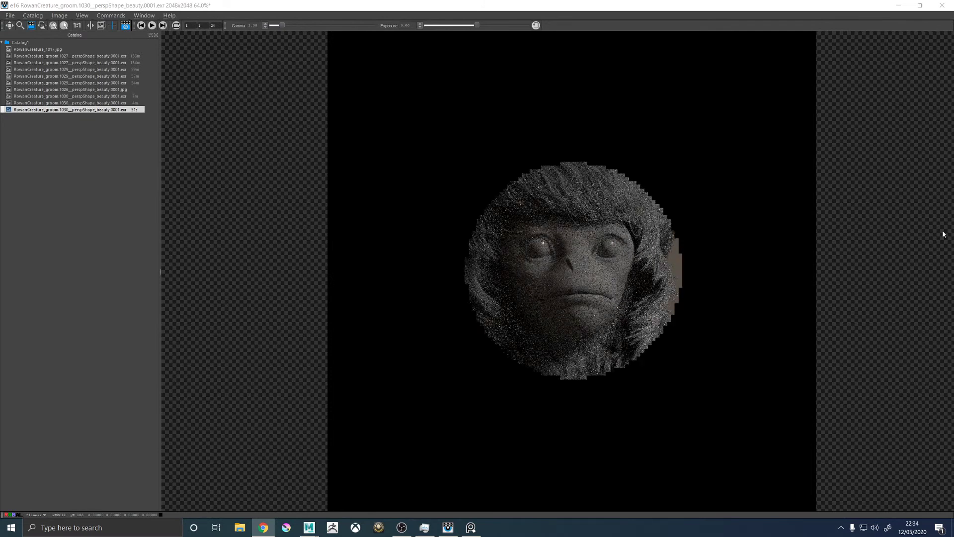
# Compare the head fur in the newest 1030 render with the two earlier 1030 renders
pyautogui.click(621, 227)
pyautogui.press('Up')
pyautogui.press('Down')
pyautogui.press('Up')
pyautogui.press('Down')
pyautogui.press('Up')
pyautogui.press('Down')
pyautogui.press('Up')
pyautogui.press('Up')
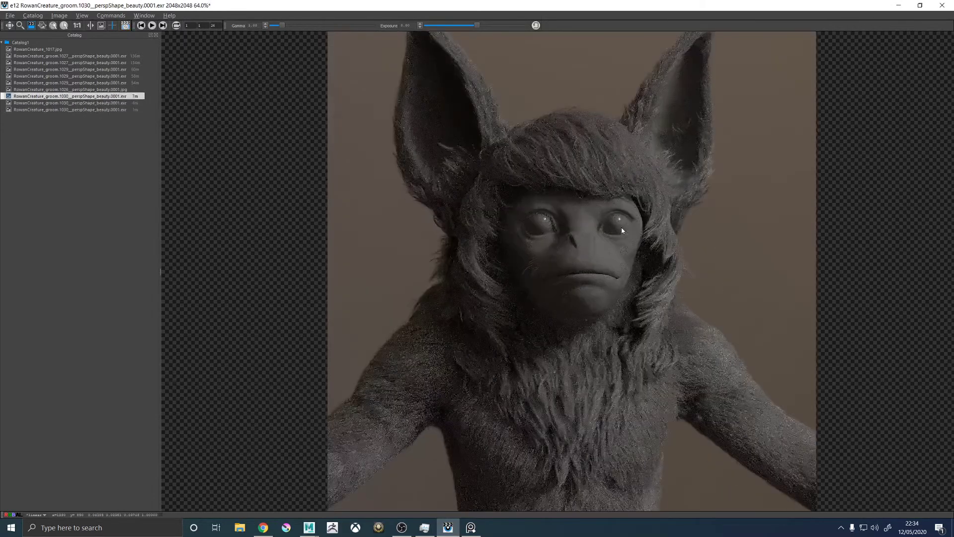
pyautogui.press('Up')
pyautogui.press('Down')
pyautogui.press('Down')
pyautogui.press('Down')
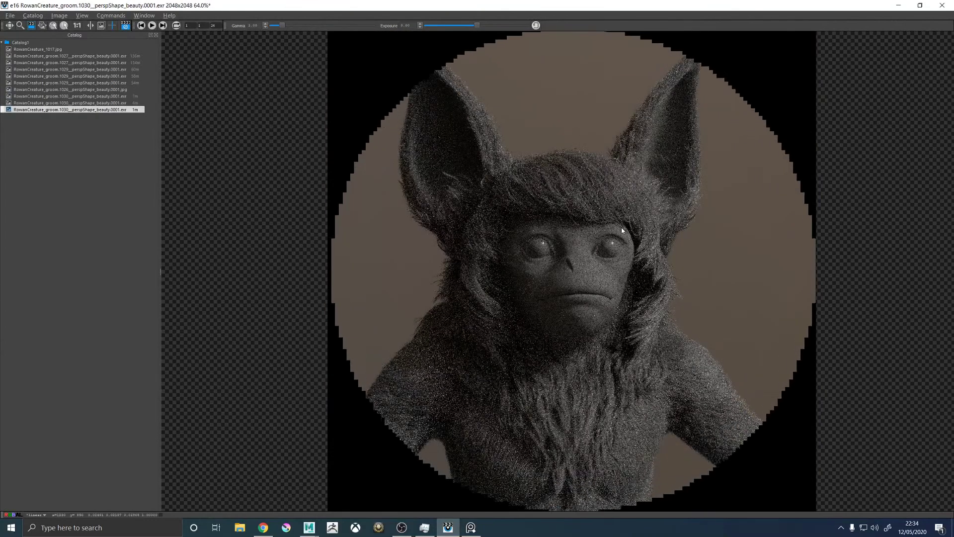
# Alternate between the newest render and the one before it to examine the crown's silhouette
pyautogui.press('Up')
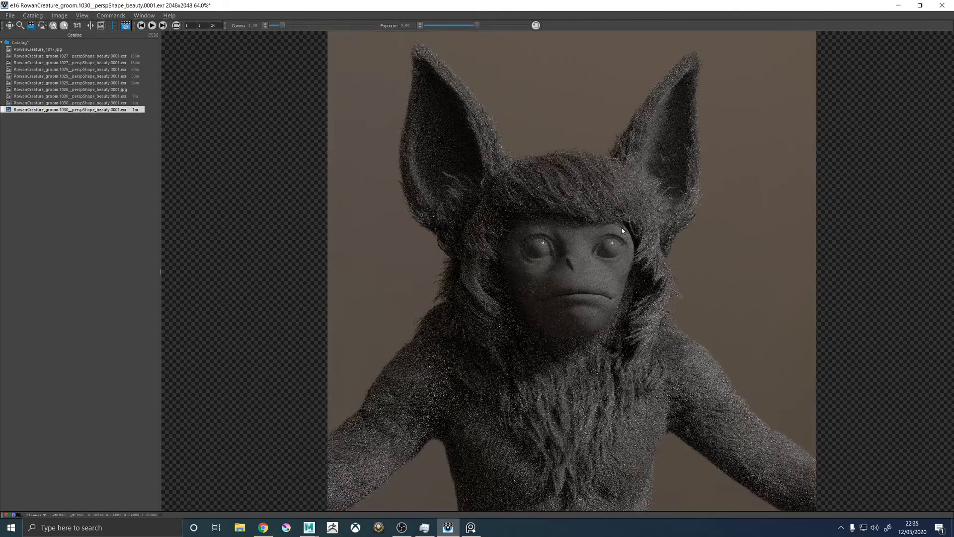
pyautogui.press('Down')
pyautogui.press('Up')
pyautogui.press('Down')
pyautogui.press('Up')
pyautogui.press('Down')
pyautogui.press('Up')
pyautogui.press('Down')
pyautogui.press('Up')
pyautogui.press('Down')
pyautogui.hotkey('alt', 'Tab')
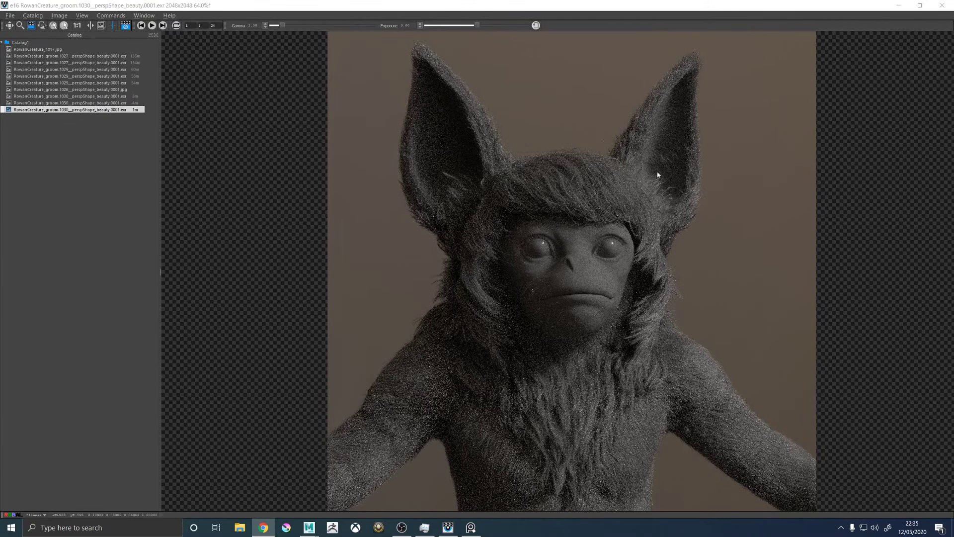
# Restrict the live render to a crop region around the crown and fringe fur
pyautogui.scroll(-1, 565, 166)
pyautogui.scroll(5, 576, 171)
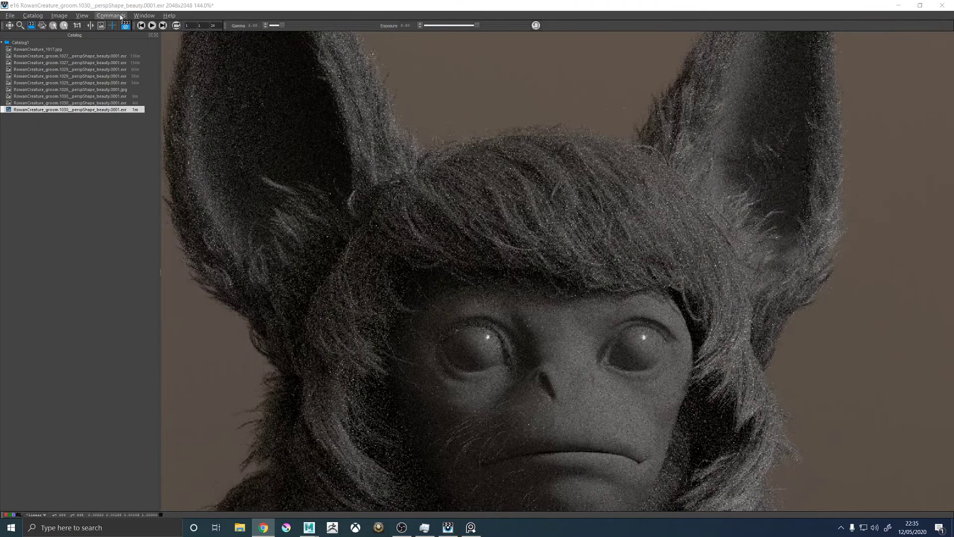
pyautogui.moveTo(331, 111); pyautogui.dragTo(764, 314)
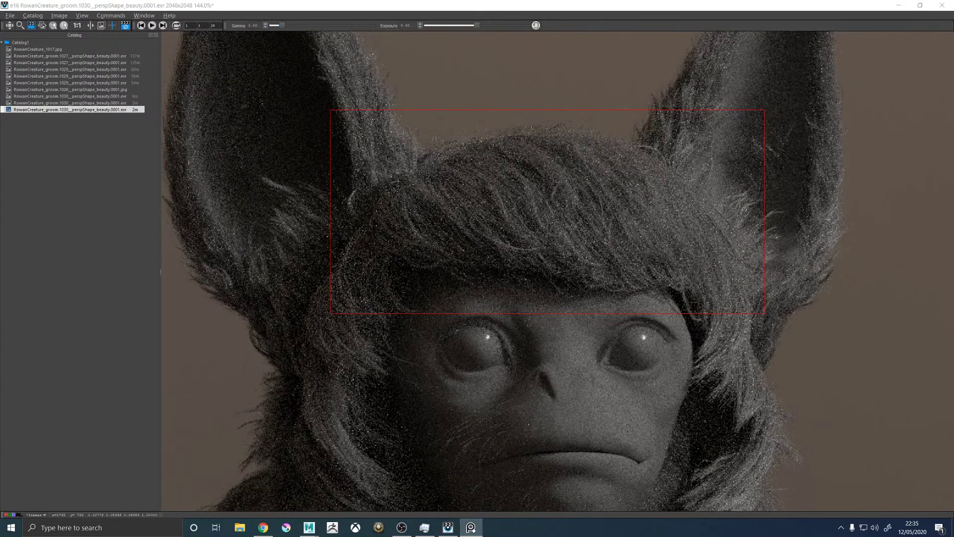
# Examine the rendered crown and fringe beside the blue creature reference painting, and hide the reference again
pyautogui.moveTo(953, 144); pyautogui.dragTo(863, 259, button='right')
pyautogui.moveTo(584, 243); pyautogui.dragTo(455, 230, button='middle')
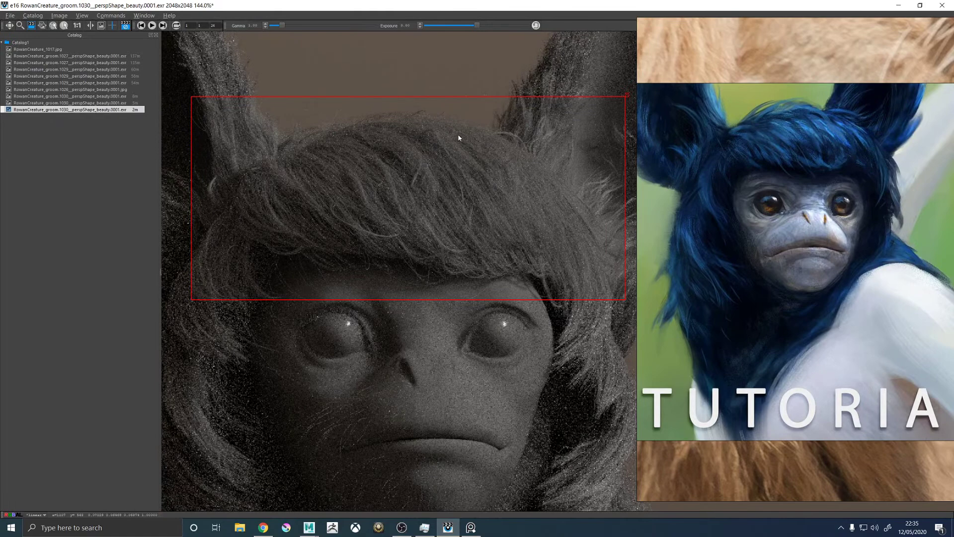
pyautogui.scroll(-3, 460, 149)
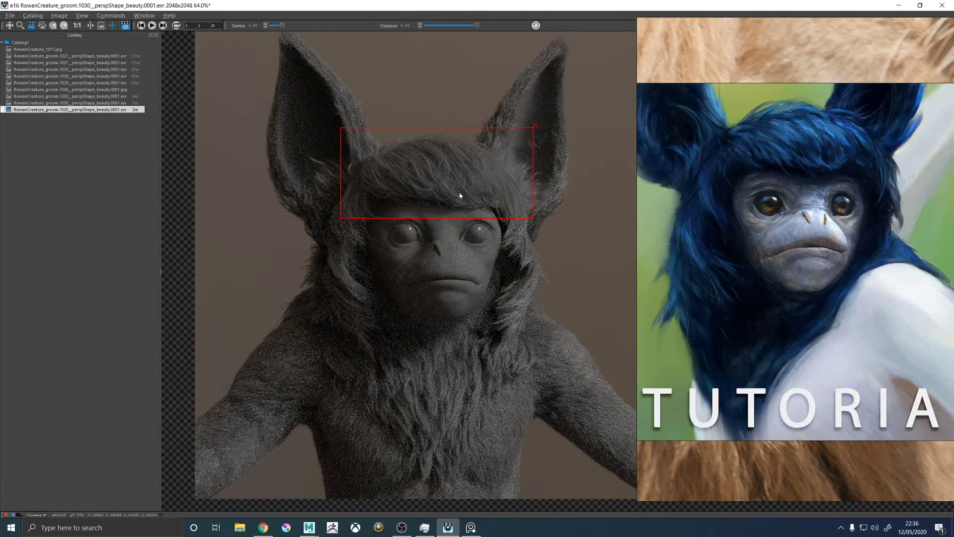
pyautogui.scroll(4, 448, 173)
pyautogui.scroll(-1, 447, 175)
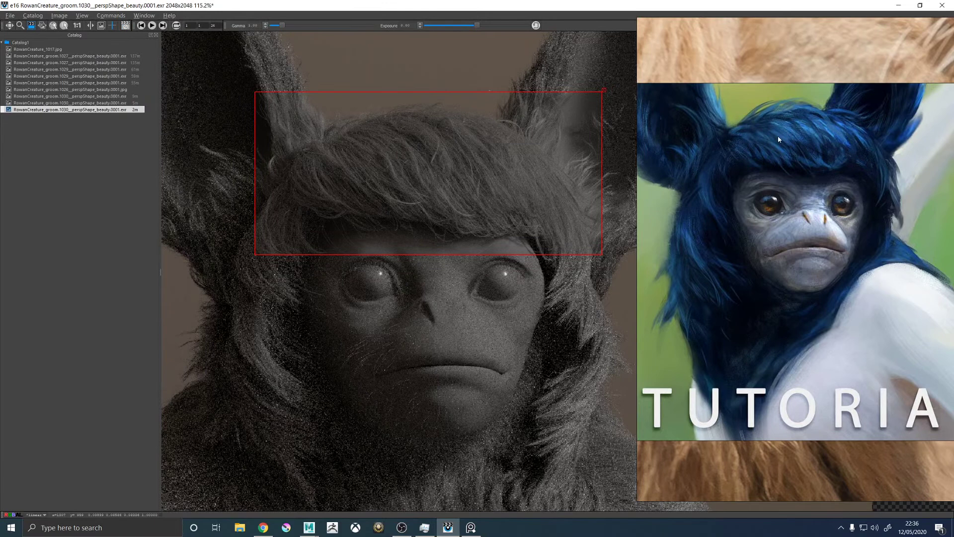
pyautogui.hotkey('ctrl', 'm')
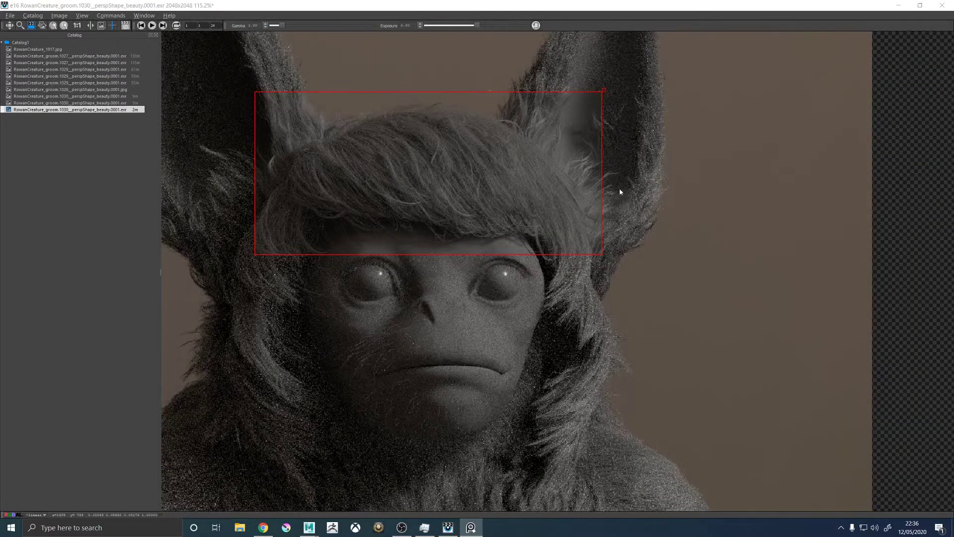
# Switch back to Maya and delete the extra persp1 camera
pyautogui.click(899, 4)
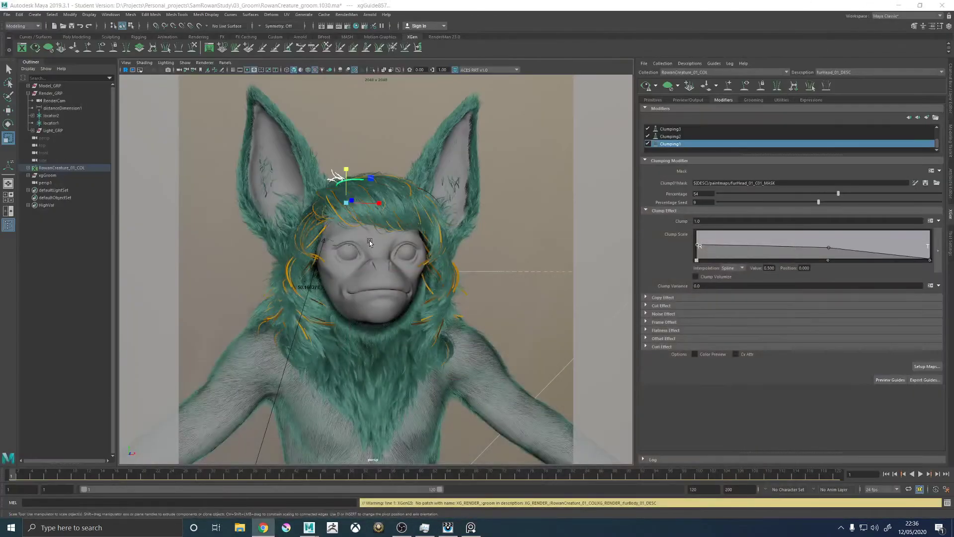
pyautogui.click(434, 130)
pyautogui.moveTo(452, 186)
pyautogui.keyDown('alt'); pyautogui.mouseDown()
pyautogui.moveTo(503, 149)
pyautogui.moveTo(450, 185)
pyautogui.mouseUp(); pyautogui.keyUp('alt')
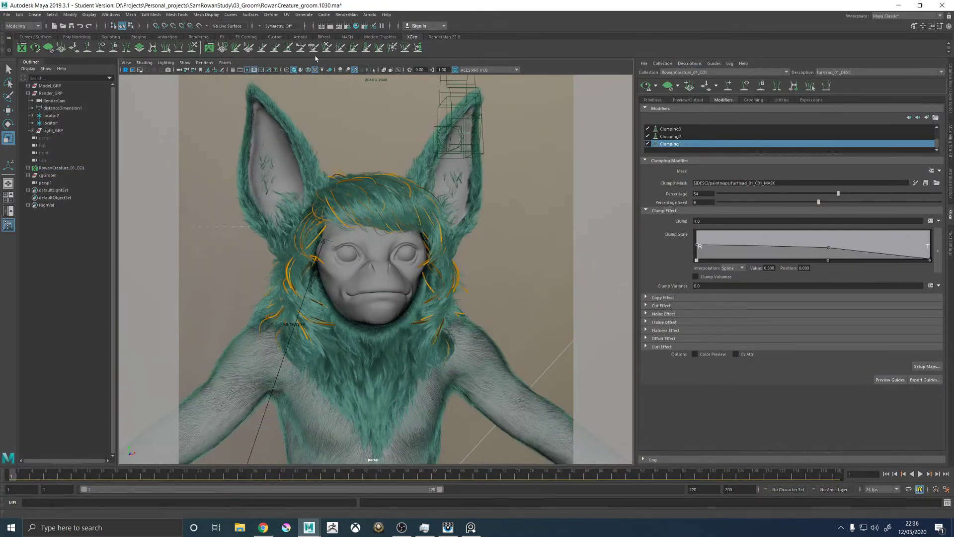
pyautogui.click(225, 62)
pyautogui.moveTo(259, 70)
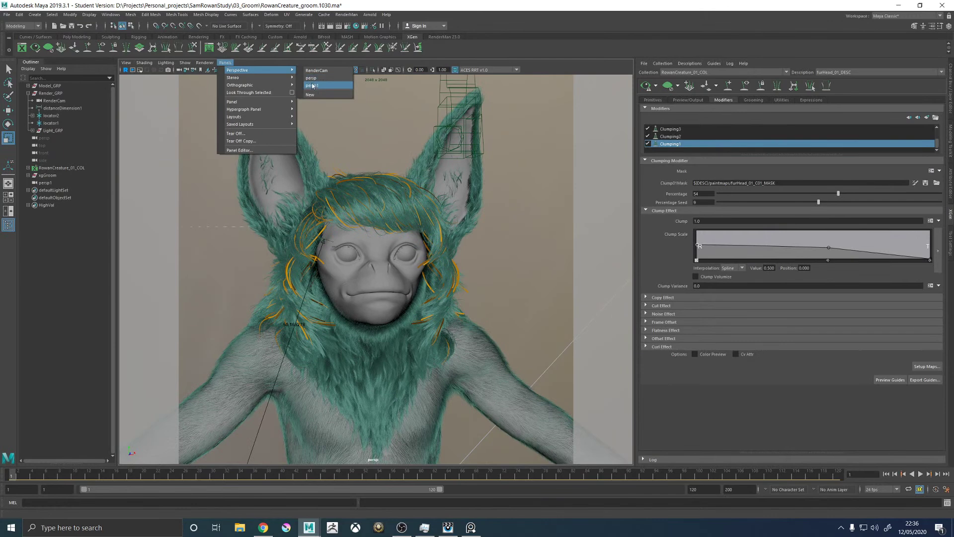
pyautogui.click(312, 85)
pyautogui.click(46, 183)
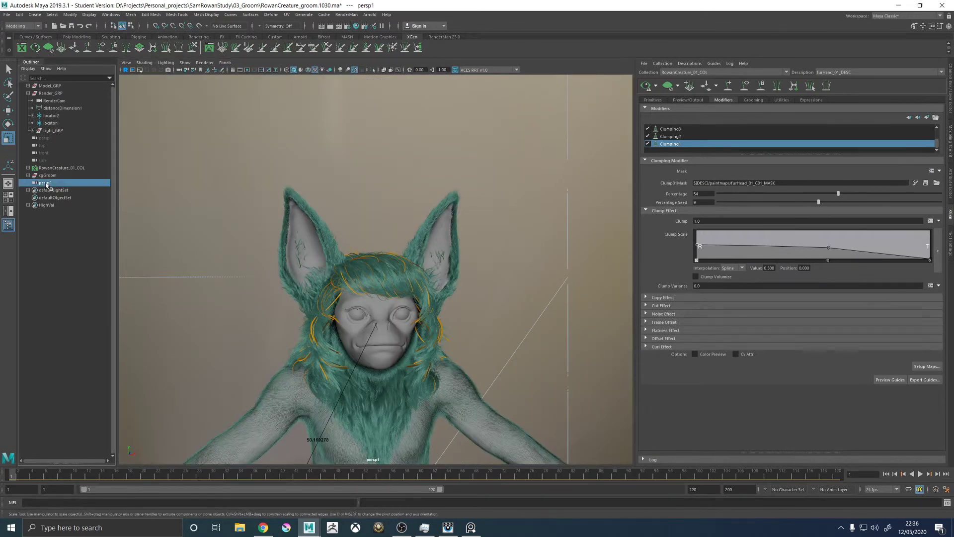
pyautogui.press('Delete')
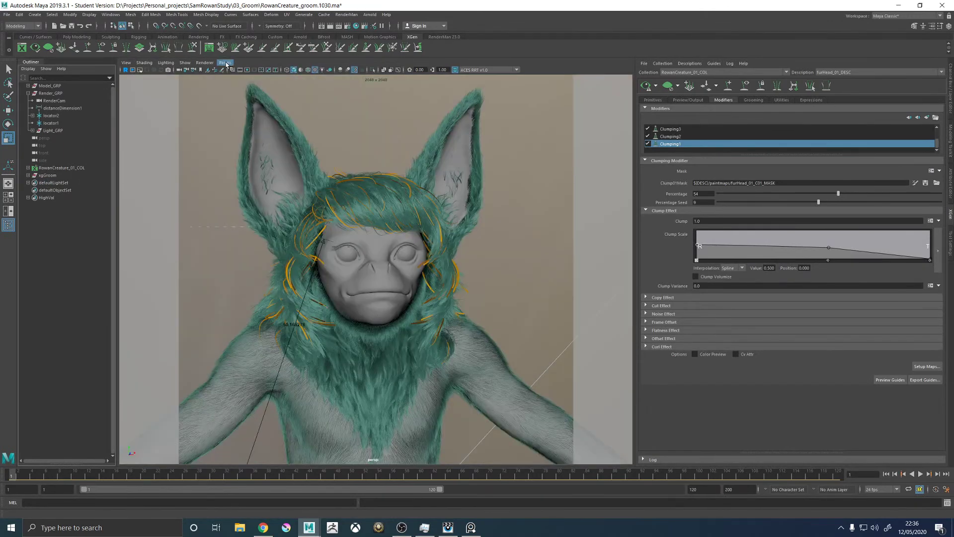
# Select two guides on the crown, work on them with the Sculpt Guides tool and refresh the head fur preview
pyautogui.keyDown('alt'); pyautogui.moveTo(362, 181); pyautogui.dragTo(363, 203); pyautogui.keyUp('alt')
pyautogui.keyDown('alt'); pyautogui.moveTo(362, 202); pyautogui.dragTo(503, 231, button='right'); pyautogui.keyUp('alt')
pyautogui.keyDown('alt'); pyautogui.moveTo(502, 231); pyautogui.dragTo(363, 234); pyautogui.keyUp('alt')
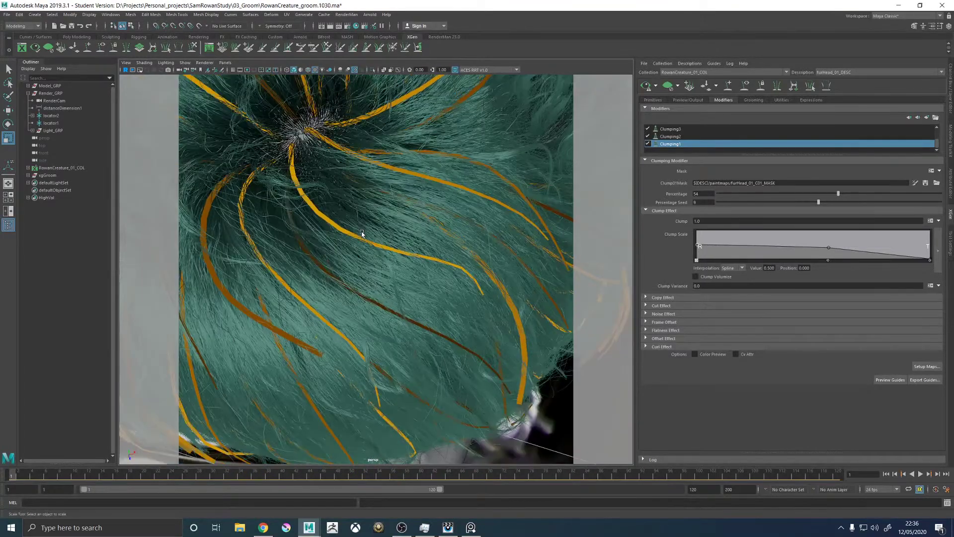
pyautogui.click(380, 235)
pyautogui.click(391, 169)
pyautogui.keyDown('alt'); pyautogui.moveTo(391, 169); pyautogui.dragTo(352, 176); pyautogui.keyUp('alt')
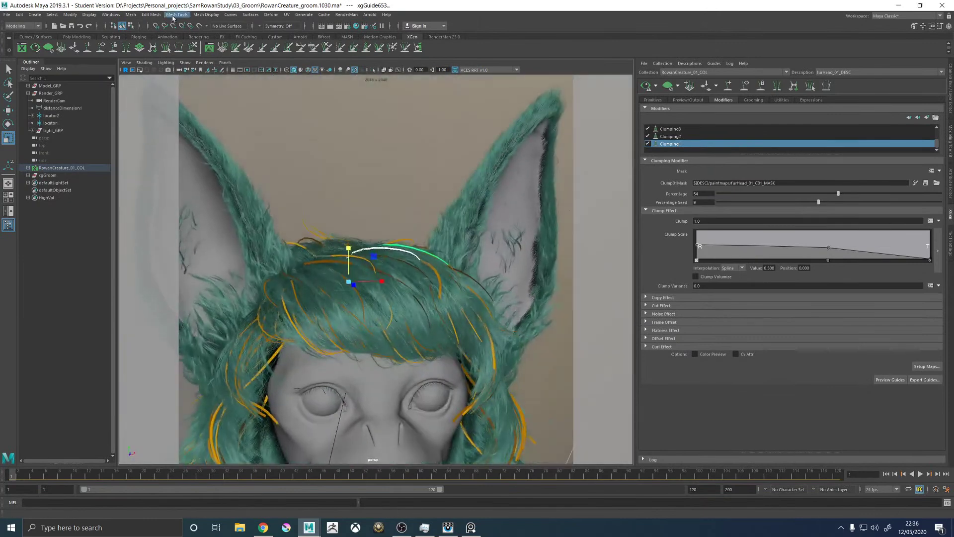
pyautogui.press('y')
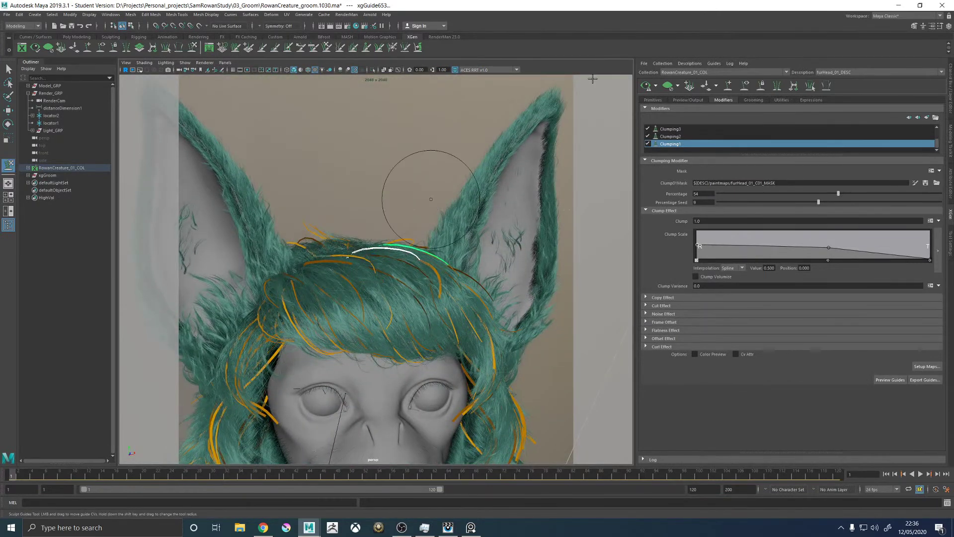
pyautogui.moveTo(319, 154)
pyautogui.keyDown('alt'); pyautogui.mouseDown()
pyautogui.moveTo(373, 160)
pyautogui.moveTo(330, 213)
pyautogui.mouseUp(); pyautogui.keyUp('alt')
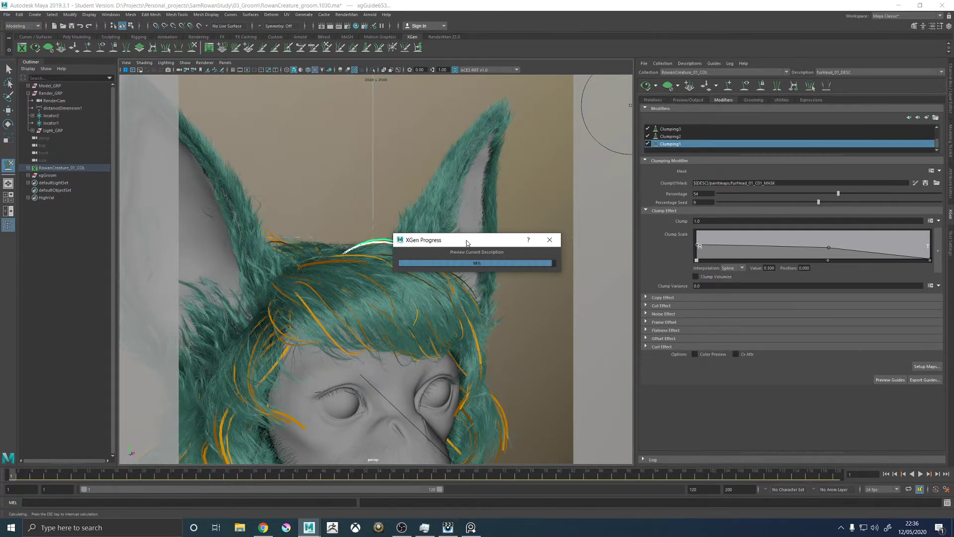
# Examine the refreshed crown and fringe fur from the front, both ears and the side of the head
pyautogui.keyDown('alt'); pyautogui.moveTo(465, 240); pyautogui.dragTo(407, 240); pyautogui.keyUp('alt')
pyautogui.keyDown('alt'); pyautogui.moveTo(415, 247); pyautogui.dragTo(447, 244); pyautogui.keyUp('alt')
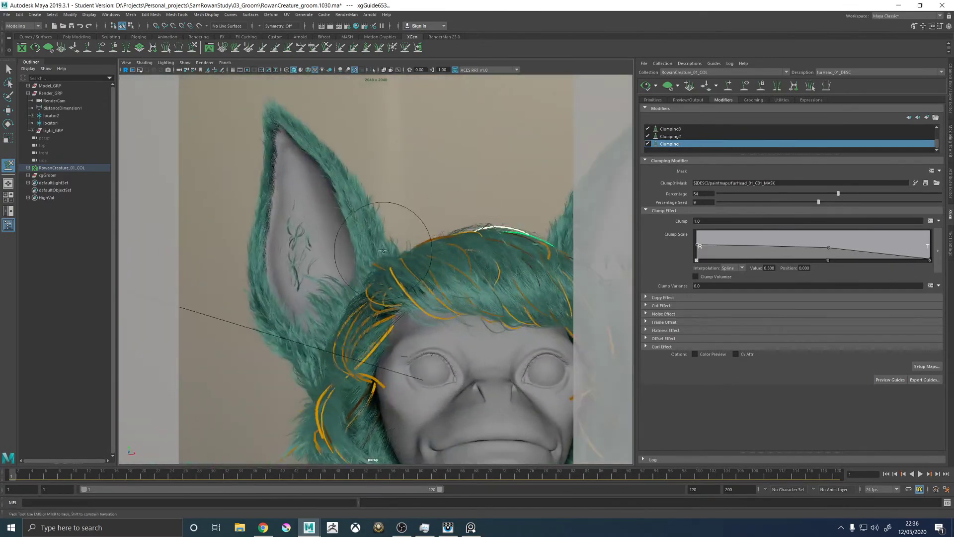
pyautogui.keyDown('alt'); pyautogui.moveTo(402, 248); pyautogui.dragTo(435, 254, button='right'); pyautogui.keyUp('alt')
pyautogui.keyDown('alt'); pyautogui.moveTo(402, 247); pyautogui.dragTo(448, 253); pyautogui.keyUp('alt')
pyautogui.keyDown('alt'); pyautogui.moveTo(401, 247); pyautogui.dragTo(397, 179, button='middle'); pyautogui.keyUp('alt')
pyautogui.keyDown('alt'); pyautogui.moveTo(419, 247); pyautogui.dragTo(319, 230); pyautogui.keyUp('alt')
pyautogui.keyDown('alt'); pyautogui.moveTo(437, 230); pyautogui.dragTo(374, 198); pyautogui.keyUp('alt')
pyautogui.keyDown('alt'); pyautogui.moveTo(391, 236); pyautogui.dragTo(340, 226, button='right'); pyautogui.keyUp('alt')
pyautogui.keyDown('alt'); pyautogui.moveTo(339, 225); pyautogui.dragTo(407, 270); pyautogui.keyUp('alt')
pyautogui.press('w')
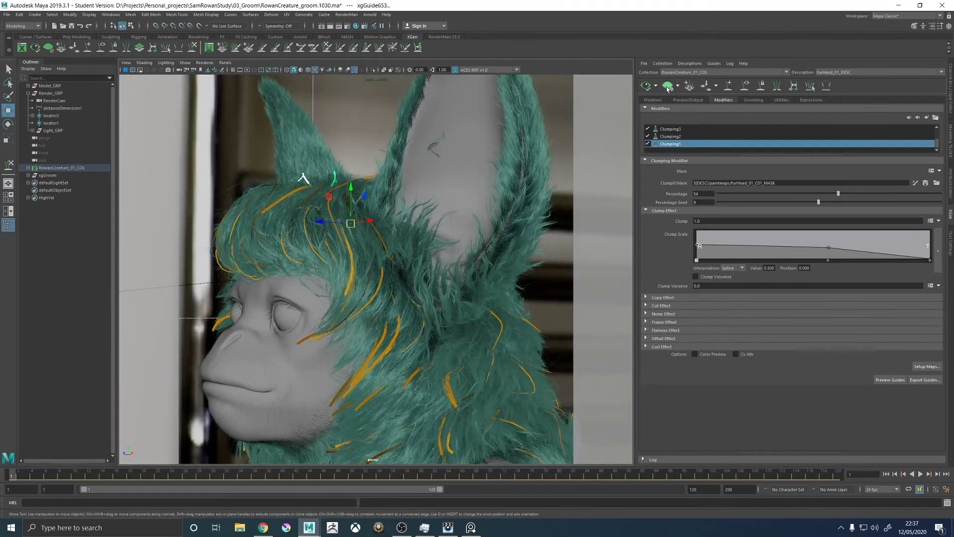
# Clear the head fur preview, select the long guide beside the temple and adjust it with the Sculpt Guides tool
pyautogui.click(666, 87)
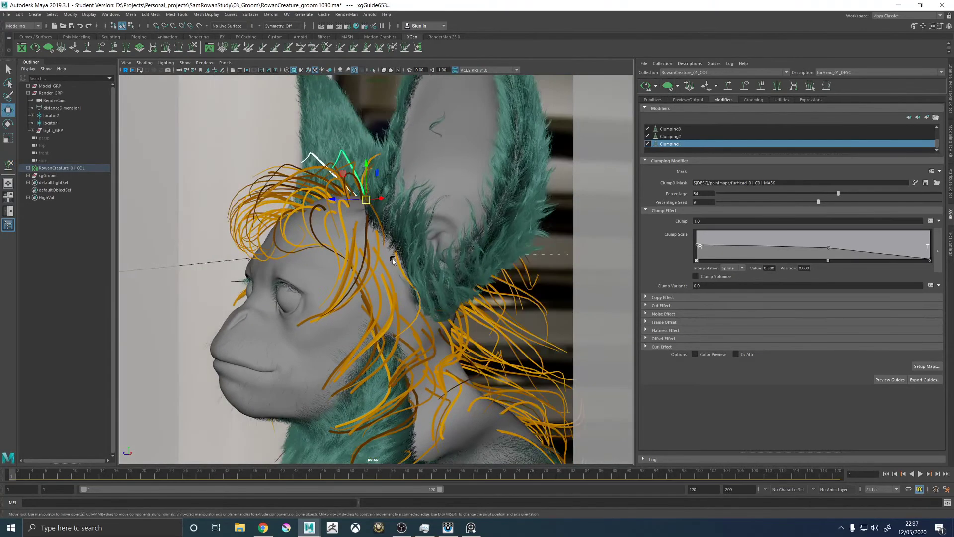
pyautogui.click(373, 243)
pyautogui.keyDown('alt'); pyautogui.moveTo(373, 243); pyautogui.dragTo(437, 256); pyautogui.keyUp('alt')
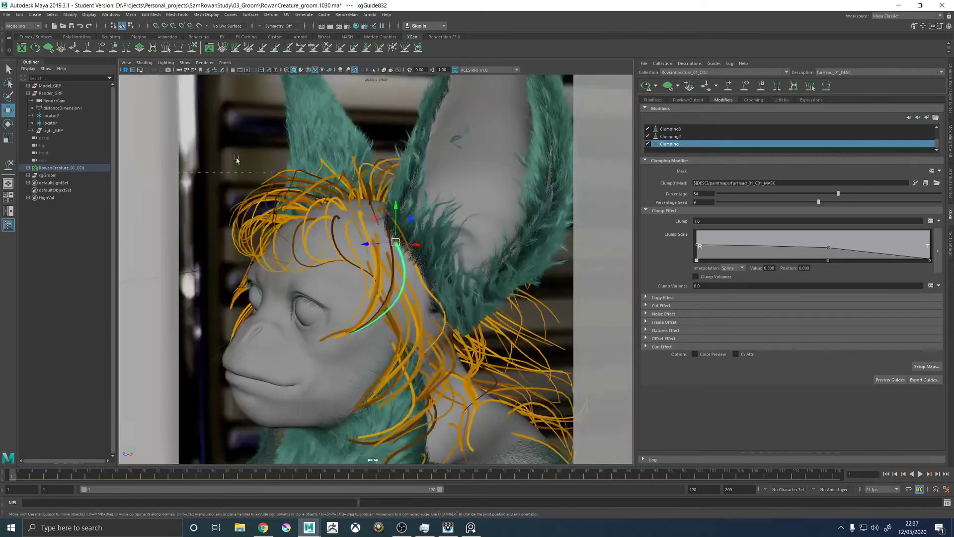
pyautogui.click(193, 49)
pyautogui.moveTo(408, 298)
pyautogui.keyDown('alt'); pyautogui.mouseDown()
pyautogui.moveTo(514, 343)
pyautogui.moveTo(456, 349)
pyautogui.moveTo(323, 333)
pyautogui.moveTo(357, 233)
pyautogui.mouseUp(); pyautogui.keyUp('alt')
pyautogui.press('w')
pyautogui.click(355, 228)
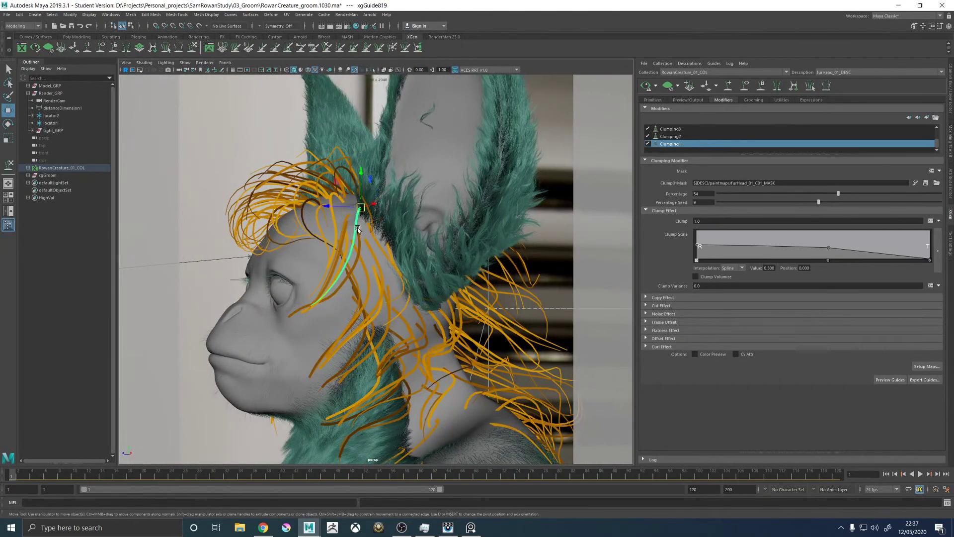
pyautogui.press('y')
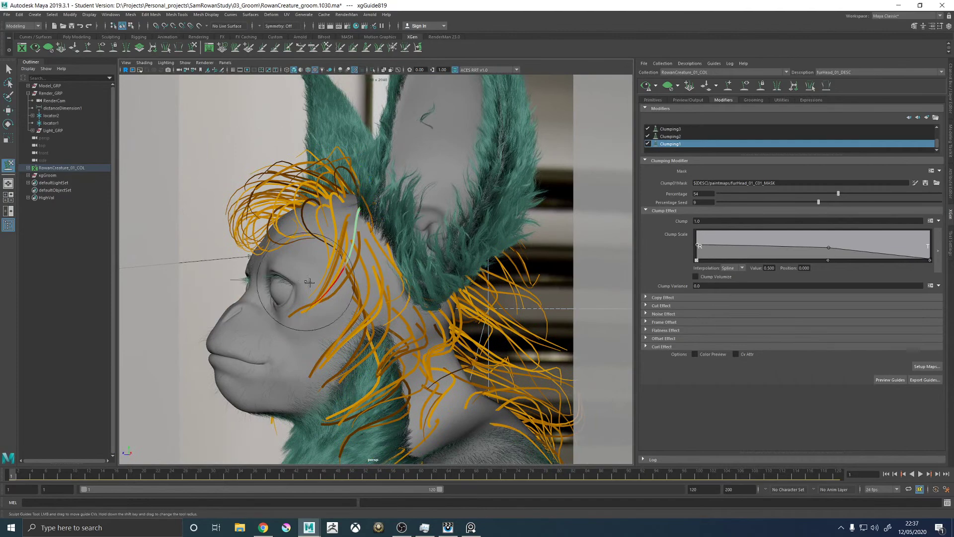
pyautogui.keyDown('alt'); pyautogui.moveTo(347, 278); pyautogui.dragTo(532, 320); pyautogui.keyUp('alt')
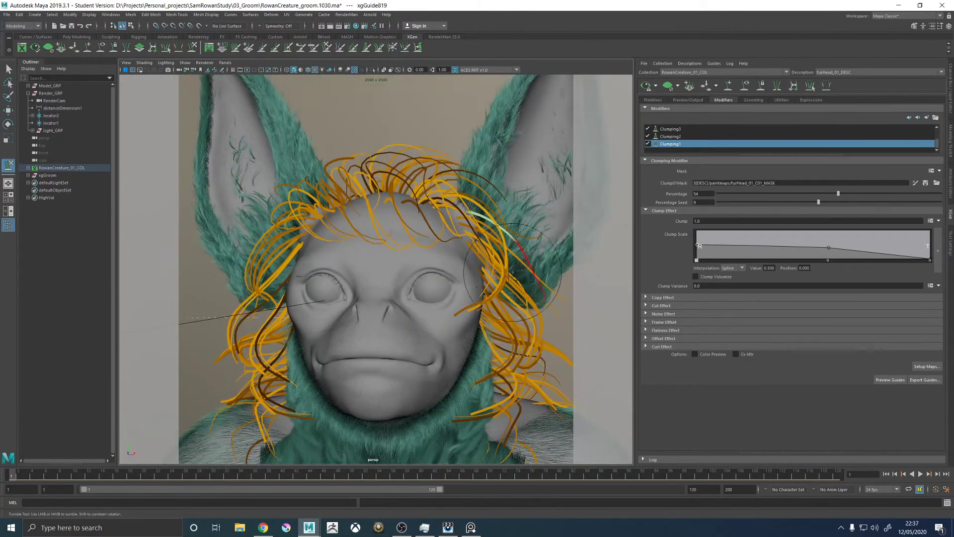
pyautogui.keyDown('alt'); pyautogui.moveTo(562, 356); pyautogui.dragTo(475, 336); pyautogui.keyUp('alt')
pyautogui.keyDown('alt'); pyautogui.moveTo(560, 342); pyautogui.dragTo(471, 332, button='middle'); pyautogui.keyUp('alt')
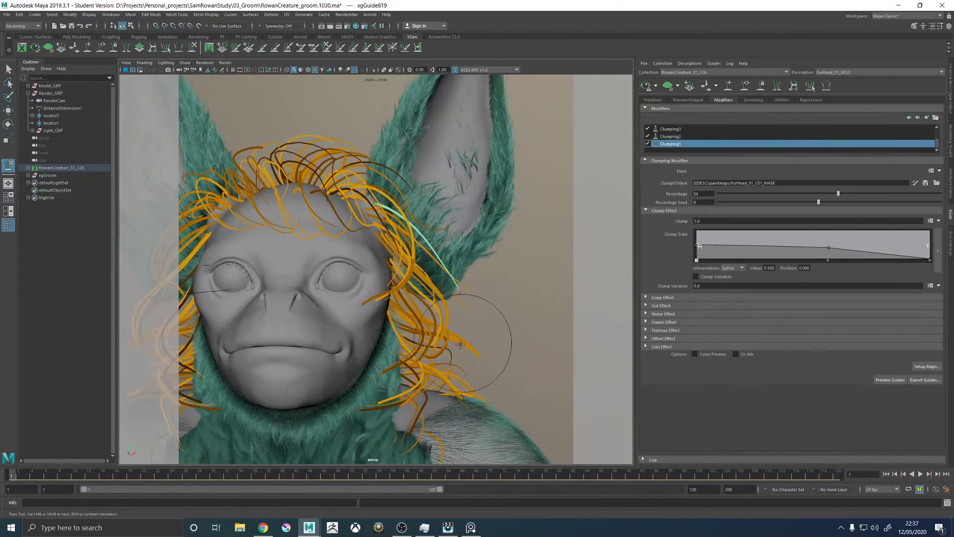
# Examine the exposed crown, fringe and temple guides from close up and at full upper-body distance
pyautogui.keyDown('alt'); pyautogui.moveTo(477, 326); pyautogui.dragTo(328, 337); pyautogui.keyUp('alt')
pyautogui.keyDown('alt'); pyautogui.moveTo(327, 338); pyautogui.dragTo(341, 312, button='right'); pyautogui.keyUp('alt')
pyautogui.keyDown('alt'); pyautogui.moveTo(342, 311); pyautogui.dragTo(405, 308); pyautogui.keyUp('alt')
pyautogui.keyDown('alt'); pyautogui.moveTo(405, 308); pyautogui.dragTo(380, 259, button='middle'); pyautogui.keyUp('alt')
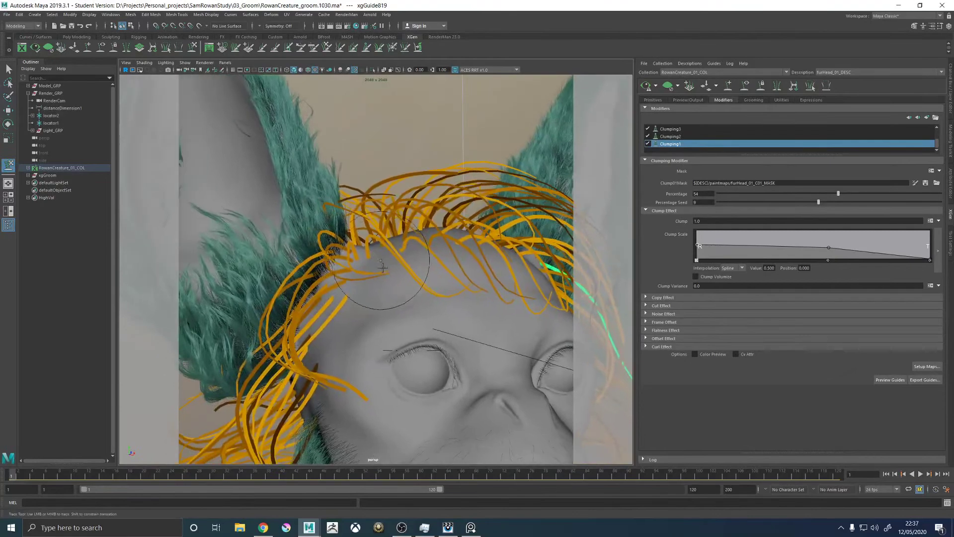
pyautogui.keyDown('alt'); pyautogui.moveTo(394, 276); pyautogui.dragTo(298, 234); pyautogui.keyUp('alt')
pyautogui.scroll(-5, 380, 280)
pyautogui.scroll(5, 370, 271)
pyautogui.scroll(-5, 255, 203)
pyautogui.press('w')
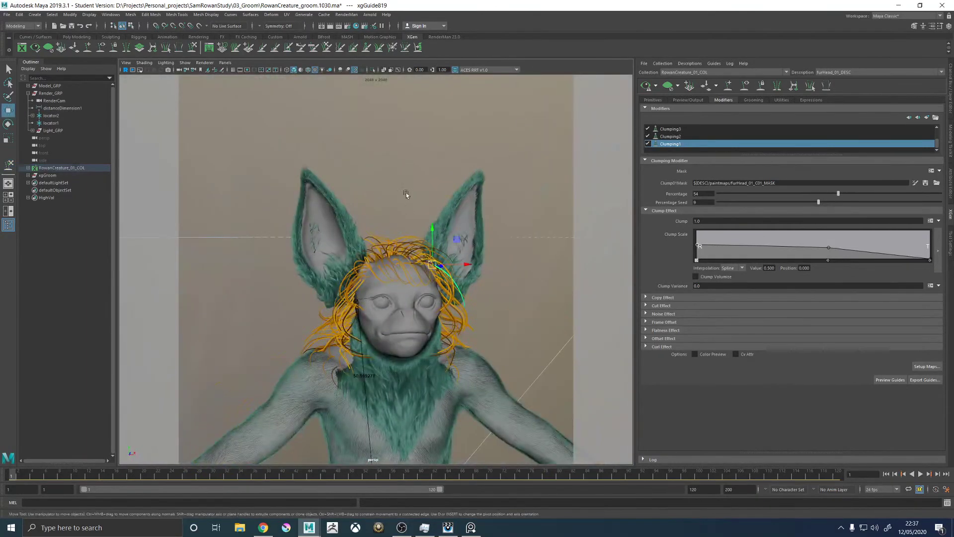
# Deselect the guide, regenerate the head fur preview without visible guides and check the head's silhouette near and far
pyautogui.click(393, 191)
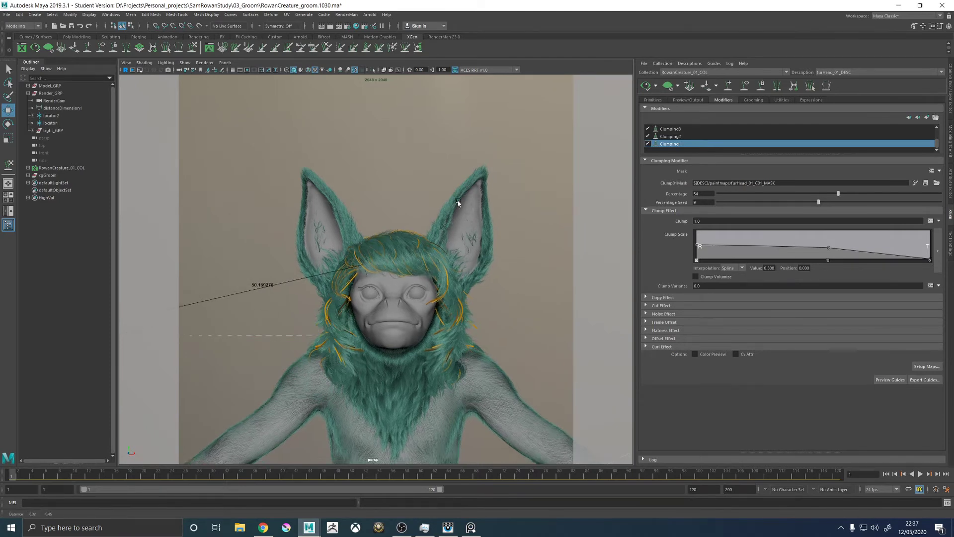
pyautogui.keyDown('alt'); pyautogui.moveTo(462, 222); pyautogui.dragTo(477, 169); pyautogui.keyUp('alt')
pyautogui.keyDown('alt'); pyautogui.moveTo(422, 216); pyautogui.dragTo(484, 236); pyautogui.keyUp('alt')
pyautogui.scroll(5, 495, 249)
pyautogui.scroll(-5, 356, 246)
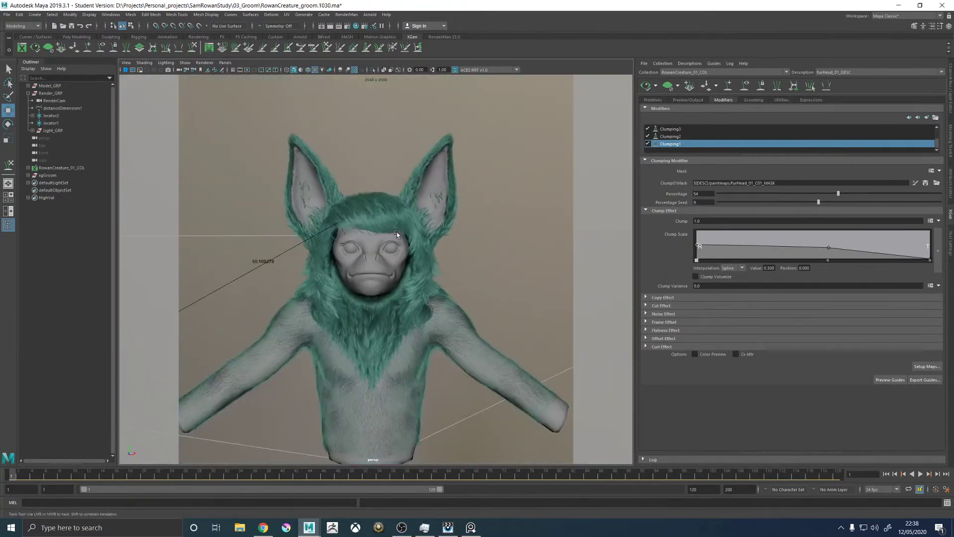
pyautogui.scroll(-5, 348, 238)
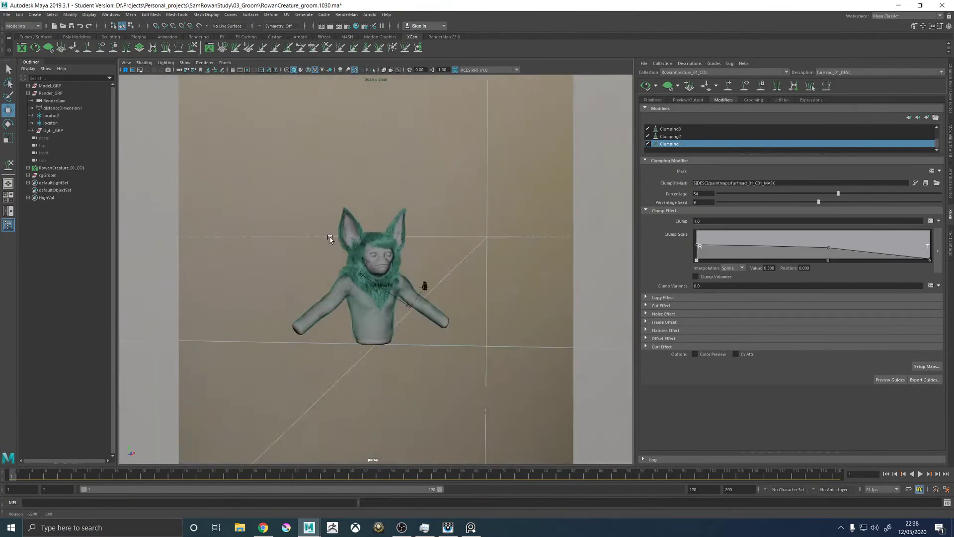
pyautogui.keyDown('alt'); pyautogui.moveTo(328, 239); pyautogui.dragTo(326, 237); pyautogui.keyUp('alt')
pyautogui.scroll(5, 519, 272)
pyautogui.keyDown('alt'); pyautogui.moveTo(519, 272); pyautogui.dragTo(497, 218); pyautogui.keyUp('alt')
# Save the groom scene, accepting the student version notice
pyautogui.hotkey('ctrl', 's')
pyautogui.click(458, 268)
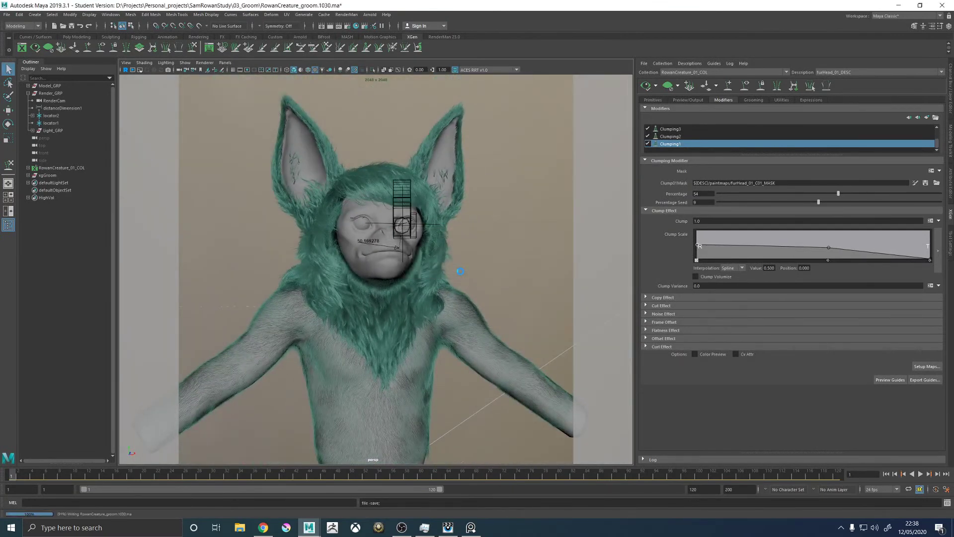
pyautogui.press('w')
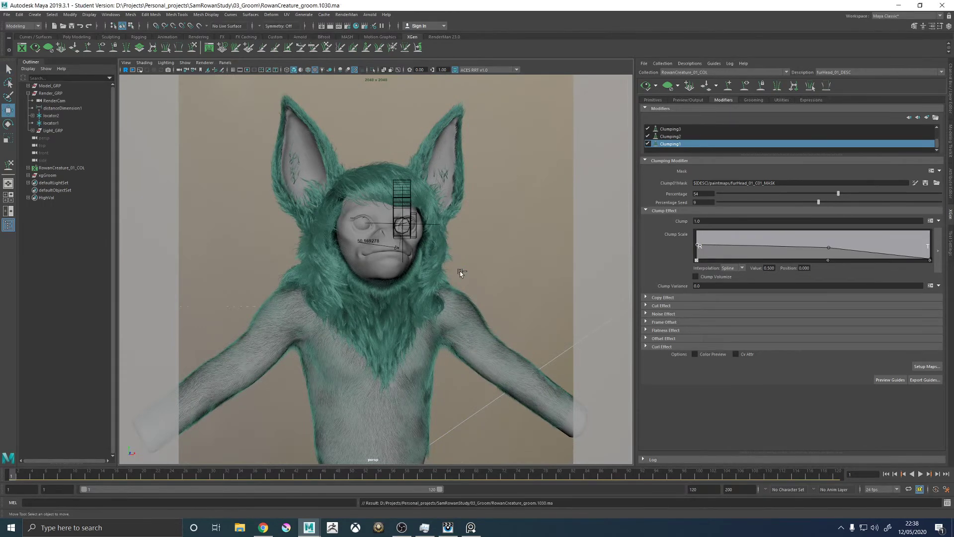
# Inspect the head with its fur preview cleared, toggling the furHead guides on and off, and regenerate the preview
pyautogui.keyDown('alt'); pyautogui.moveTo(404, 234); pyautogui.dragTo(585, 286); pyautogui.keyUp('alt')
pyautogui.keyDown('alt'); pyautogui.moveTo(369, 292); pyautogui.dragTo(489, 199); pyautogui.keyUp('alt')
pyautogui.click(676, 85)
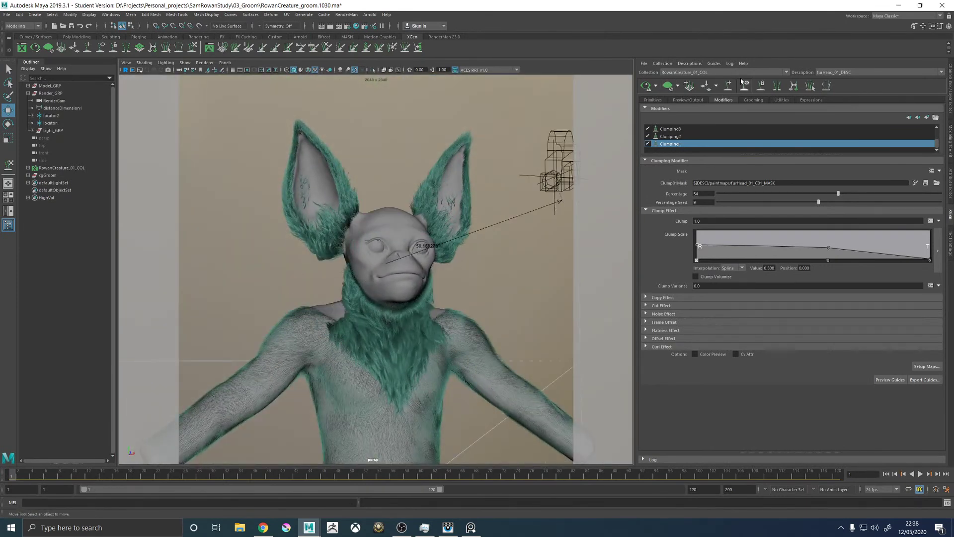
pyautogui.click(744, 86)
pyautogui.keyDown('alt'); pyautogui.moveTo(377, 233); pyautogui.dragTo(550, 225); pyautogui.keyUp('alt')
pyautogui.click(745, 86)
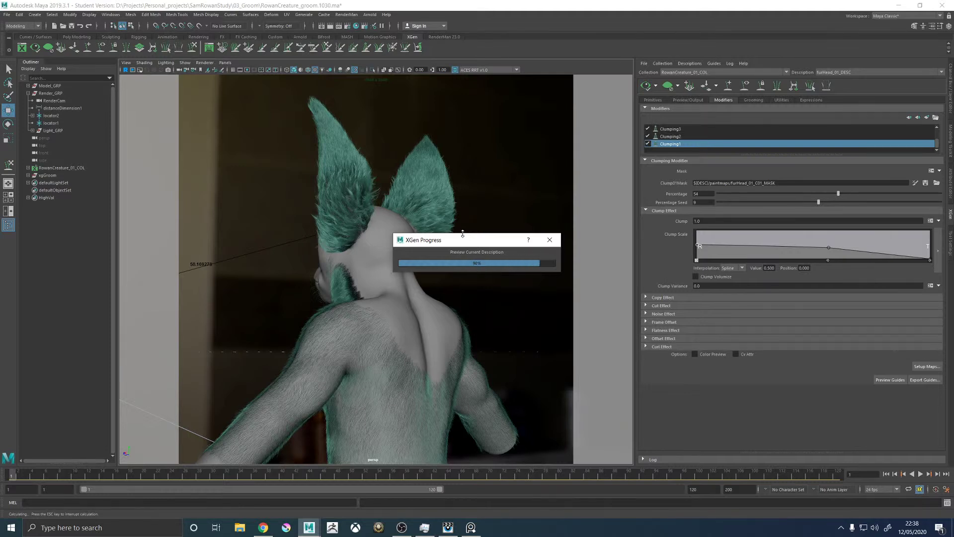
# Examine the ear fur closely, covering the inner ear, the rims and the backs of both ears
pyautogui.keyDown('alt'); pyautogui.moveTo(386, 217); pyautogui.dragTo(487, 204); pyautogui.keyUp('alt')
pyautogui.keyDown('alt'); pyautogui.moveTo(488, 203); pyautogui.dragTo(477, 308, button='middle'); pyautogui.keyUp('alt')
pyautogui.keyDown('alt'); pyautogui.moveTo(477, 308); pyautogui.dragTo(464, 198, button='right'); pyautogui.keyUp('alt')
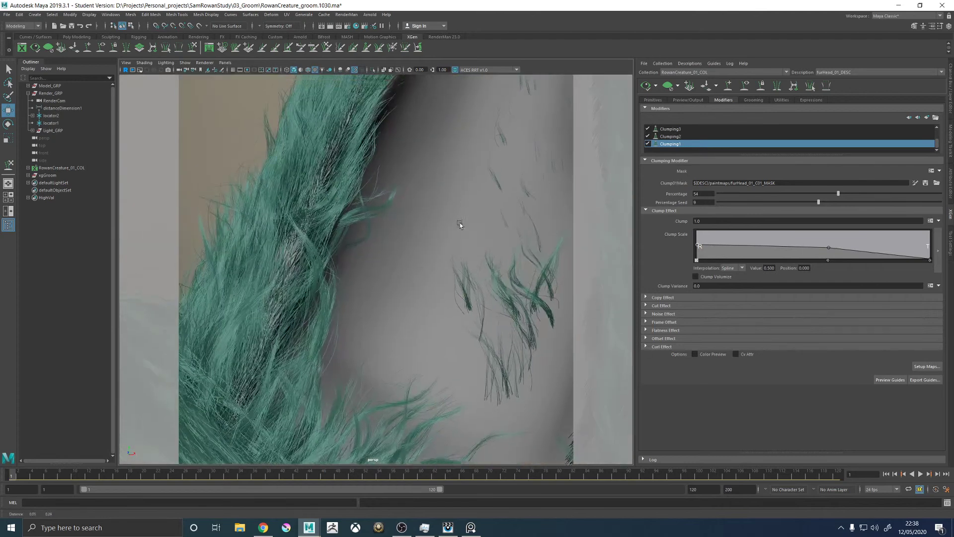
pyautogui.keyDown('alt'); pyautogui.moveTo(464, 197); pyautogui.dragTo(470, 260, button='middle'); pyautogui.keyUp('alt')
pyautogui.keyDown('alt'); pyautogui.moveTo(470, 261); pyautogui.dragTo(502, 275, button='right'); pyautogui.keyUp('alt')
pyautogui.keyDown('alt'); pyautogui.moveTo(503, 274); pyautogui.dragTo(464, 260); pyautogui.keyUp('alt')
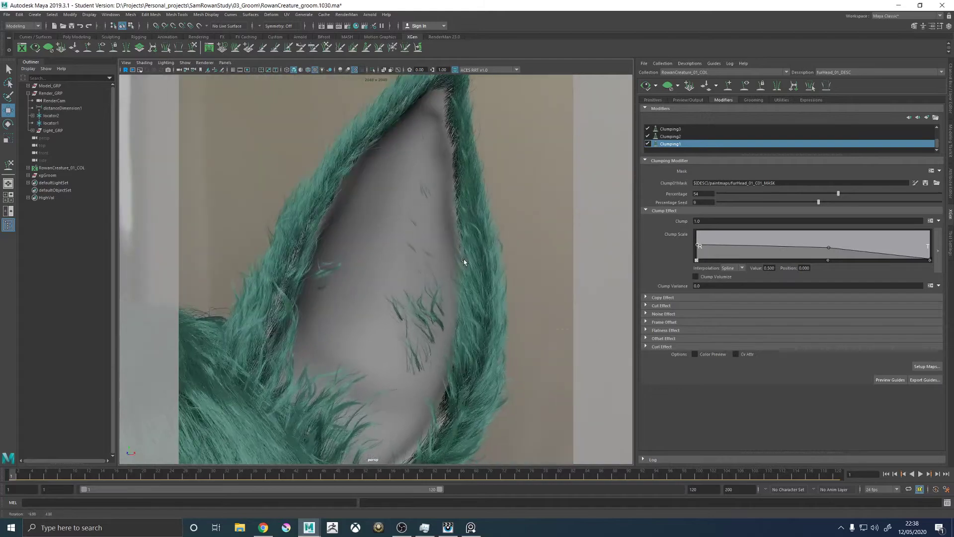
pyautogui.keyDown('alt'); pyautogui.moveTo(480, 305); pyautogui.dragTo(547, 227); pyautogui.keyUp('alt')
pyautogui.scroll(10, 497, 168)
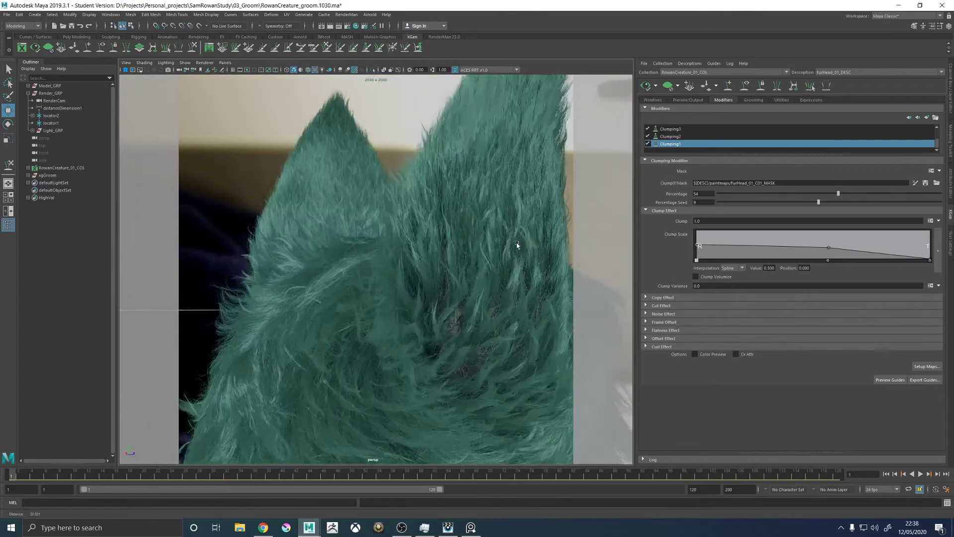
pyautogui.keyDown('alt'); pyautogui.moveTo(457, 269); pyautogui.dragTo(405, 270); pyautogui.keyUp('alt')
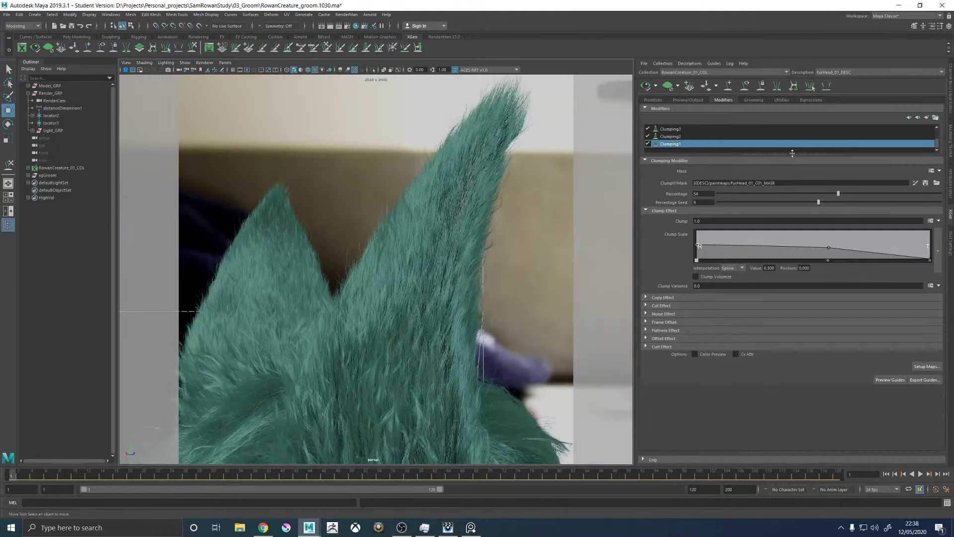
# Switch to the furEars_01_DESC description, show its guides and clear its fur preview to inspect the guides around the ears
pyautogui.click(746, 87)
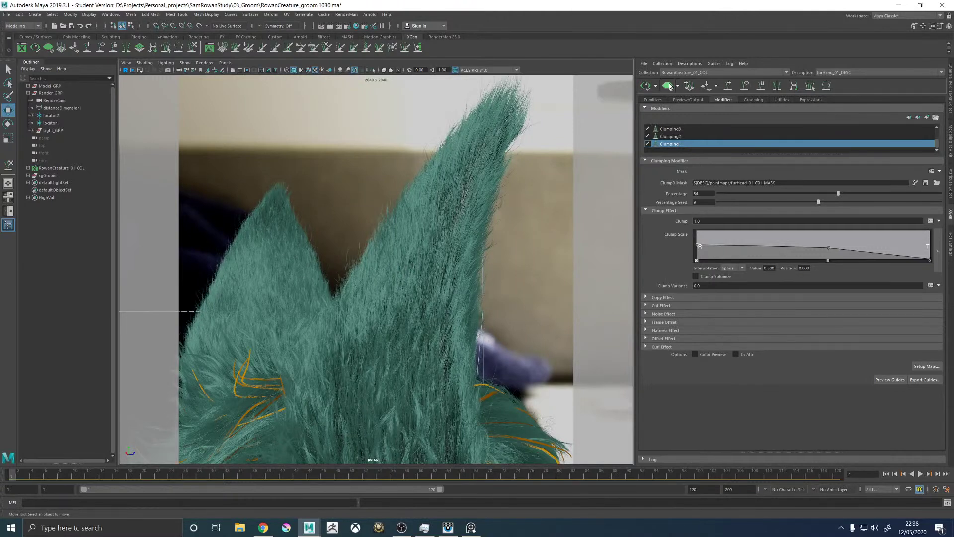
pyautogui.click(745, 87)
pyautogui.click(844, 72)
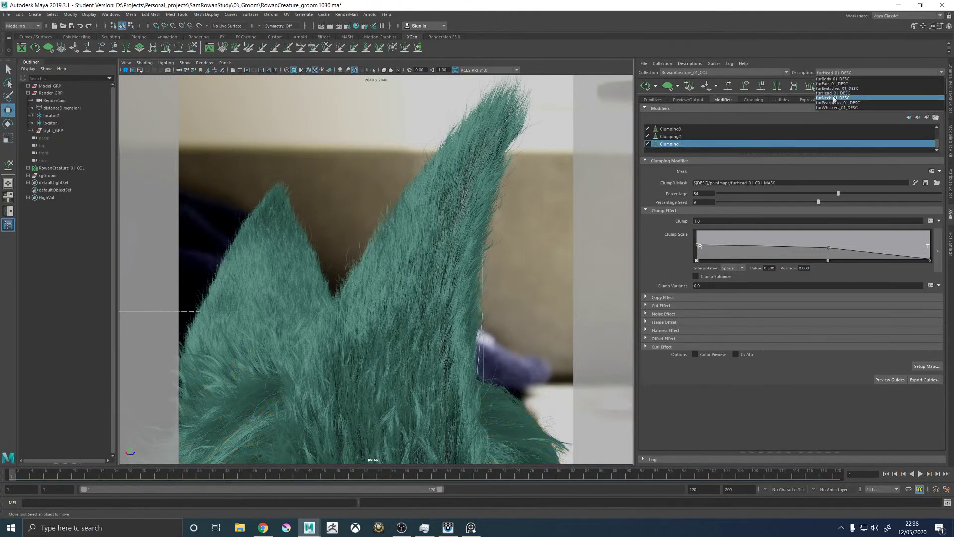
pyautogui.click(832, 83)
pyautogui.click(751, 87)
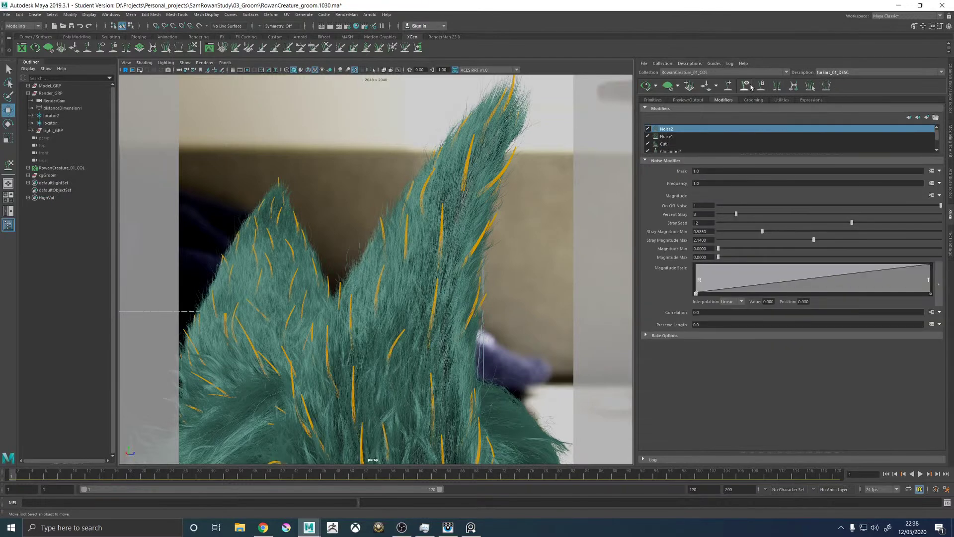
pyautogui.click(668, 87)
pyautogui.keyDown('alt'); pyautogui.moveTo(517, 215); pyautogui.dragTo(450, 262); pyautogui.keyUp('alt')
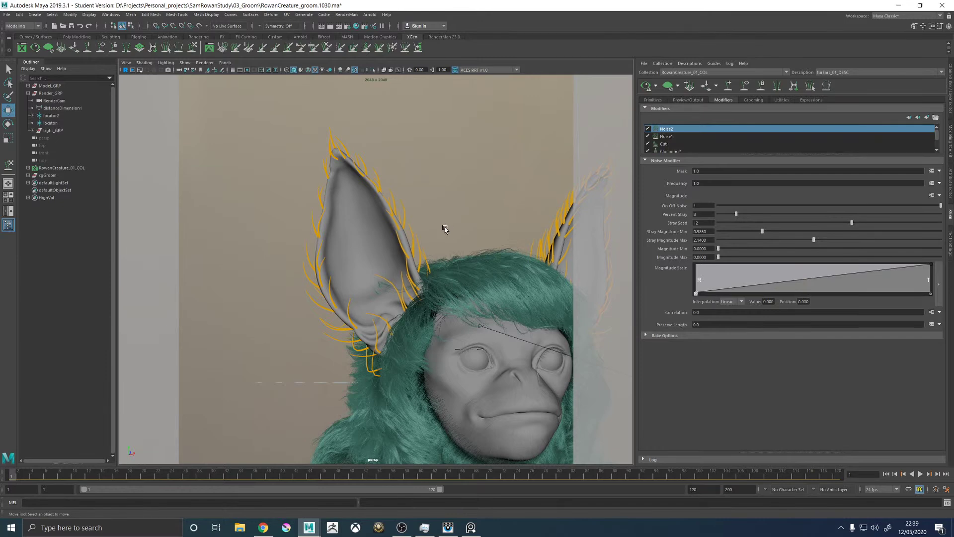
pyautogui.scroll(6, 437, 298)
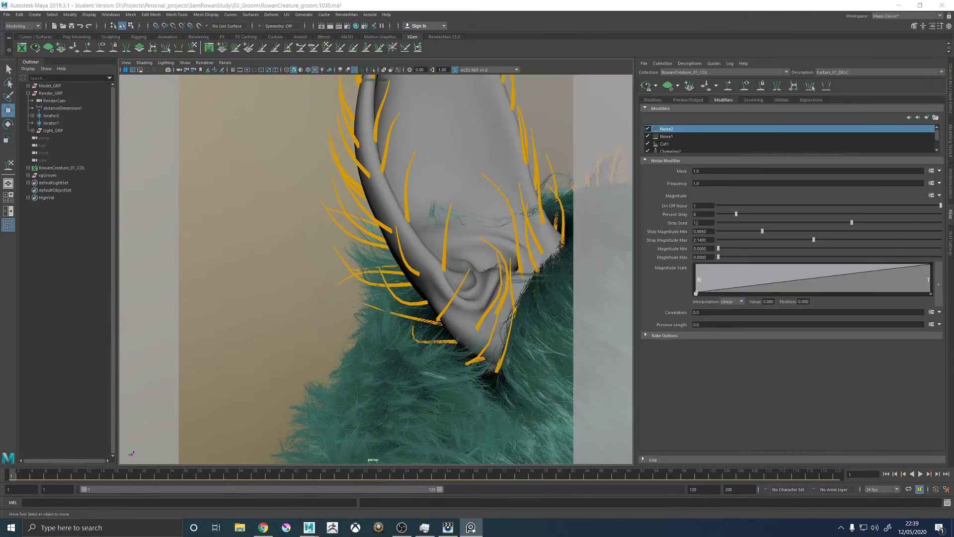
pyautogui.keyDown('alt'); pyautogui.moveTo(479, 217); pyautogui.dragTo(312, 277, button='right'); pyautogui.keyUp('alt')
# Save the groom scene again with the ear guides showing, accepting the student version notice
pyautogui.press('q')
pyautogui.hotkey('ctrl', 's')
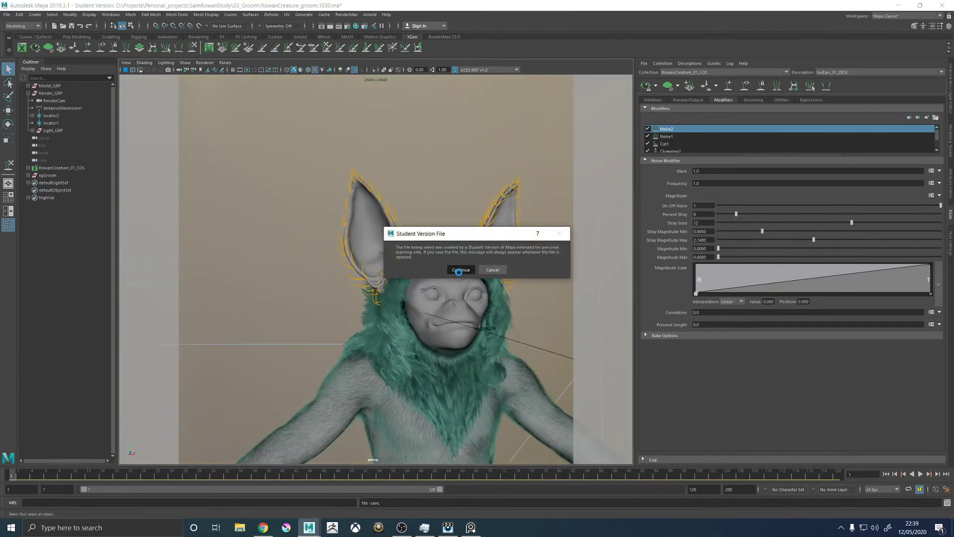
pyautogui.click(457, 270)
pyautogui.press('w')
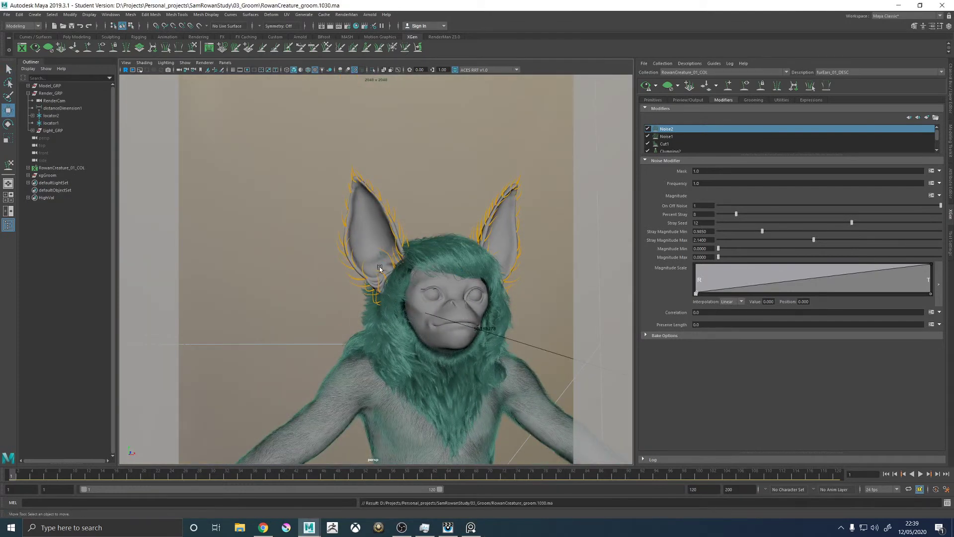
# Regenerate the ear fur preview and view the ears from behind and from the front three-quarter angle
pyautogui.keyDown('alt'); pyautogui.moveTo(331, 256); pyautogui.dragTo(476, 254); pyautogui.keyUp('alt')
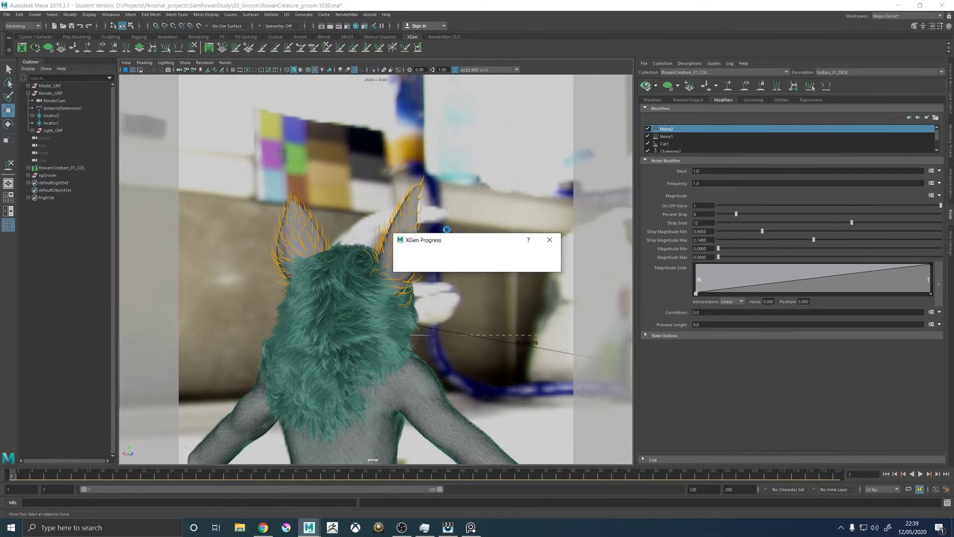
pyautogui.click(424, 527)
pyautogui.click(471, 527)
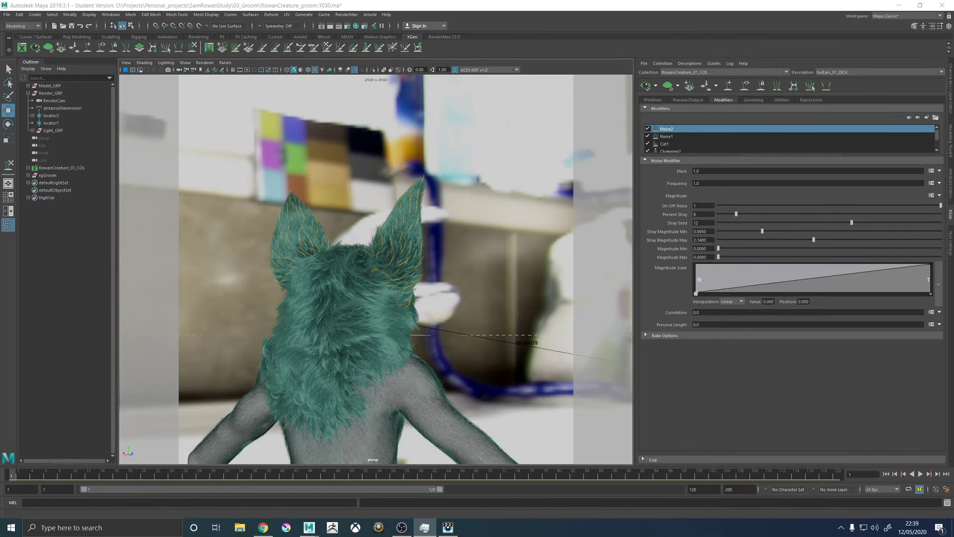
pyautogui.press('[')
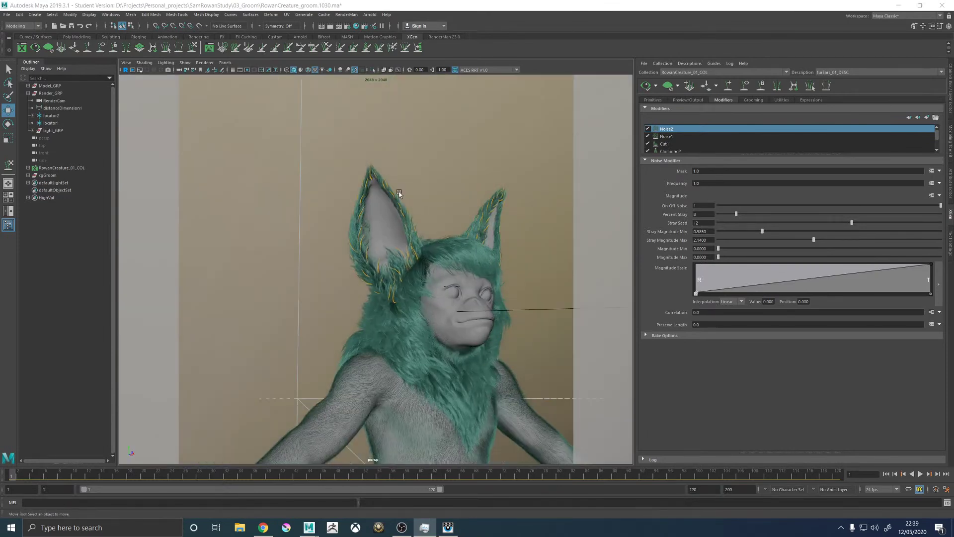
# View the creature through RenderCam and save the groom scene, accepting the student version notice
pyautogui.click(224, 63)
pyautogui.moveTo(258, 70)
pyautogui.click(318, 78)
pyautogui.press('q')
pyautogui.hotkey('ctrl', 's')
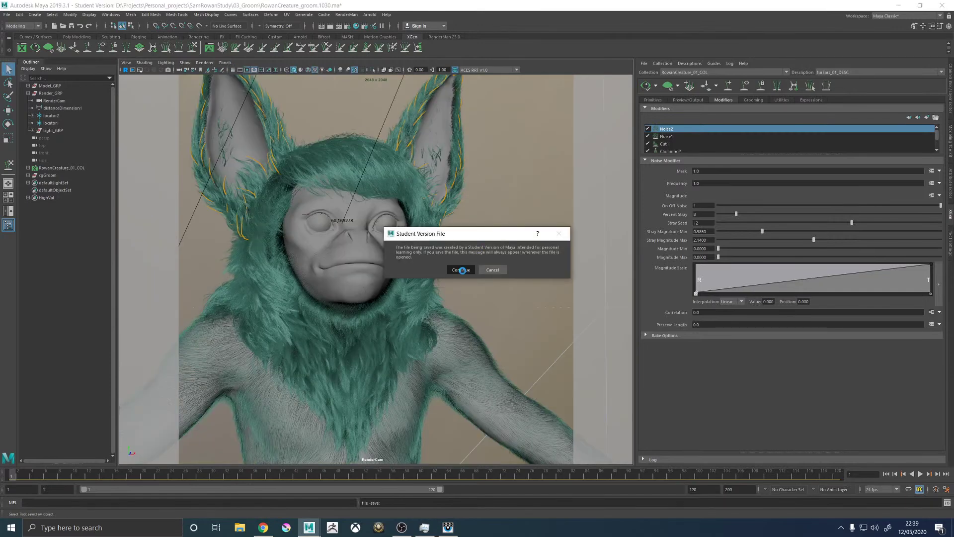
pyautogui.click(462, 271)
pyautogui.press('w')
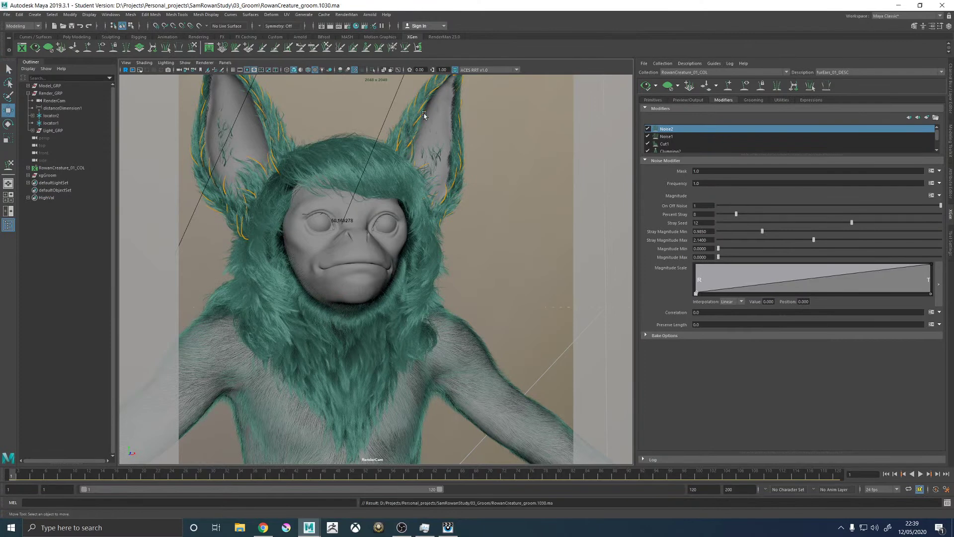
# Start a RenderMan render of the RenderCam view and clear the crop region to cover the full frame
pyautogui.click(347, 15)
pyautogui.click(352, 29)
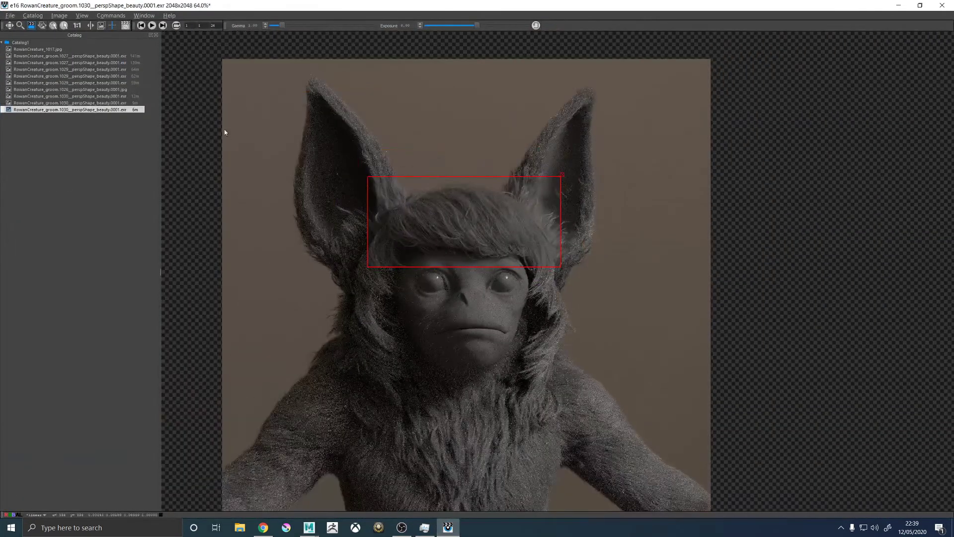
pyautogui.click(68, 50)
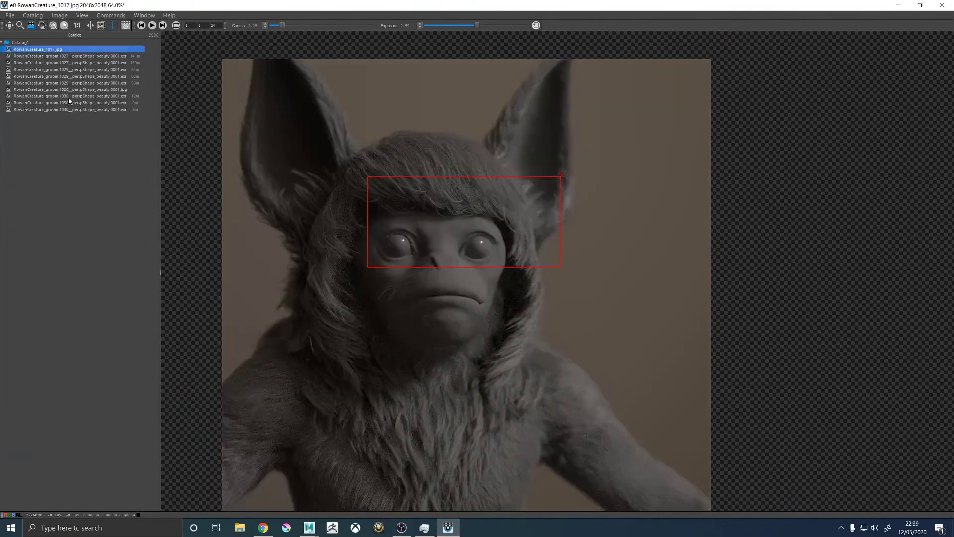
pyautogui.click(77, 110)
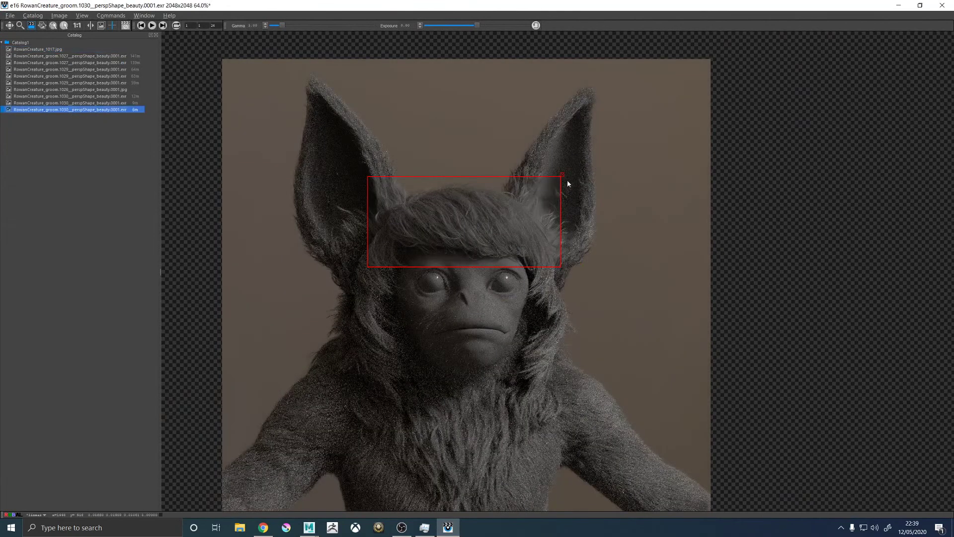
pyautogui.click(548, 185)
pyautogui.click(562, 178)
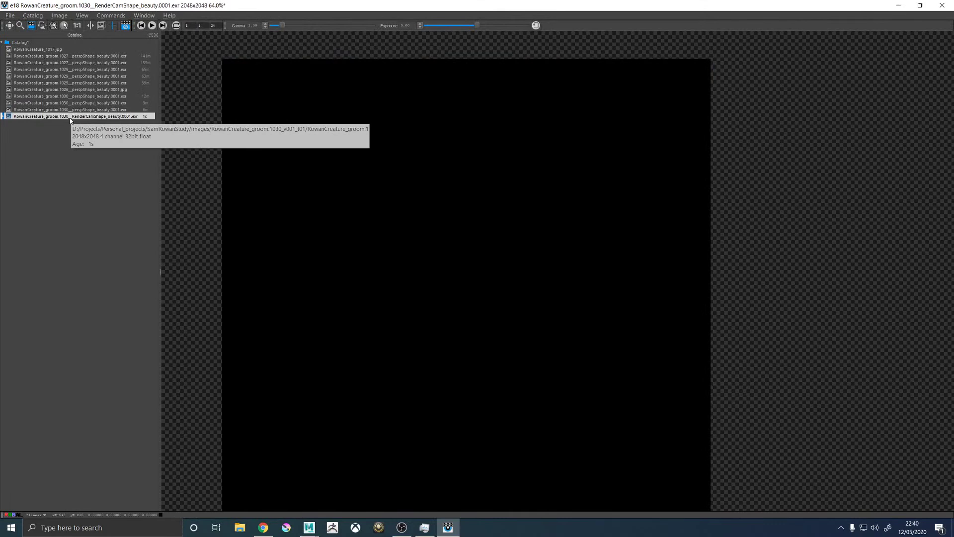
# Place the new RenderCam render directly below RowanCreature_1017.jpg in the catalog and fit the image to the window for comparison
pyautogui.moveTo(70, 120); pyautogui.dragTo(64, 53)
pyautogui.click(48, 50)
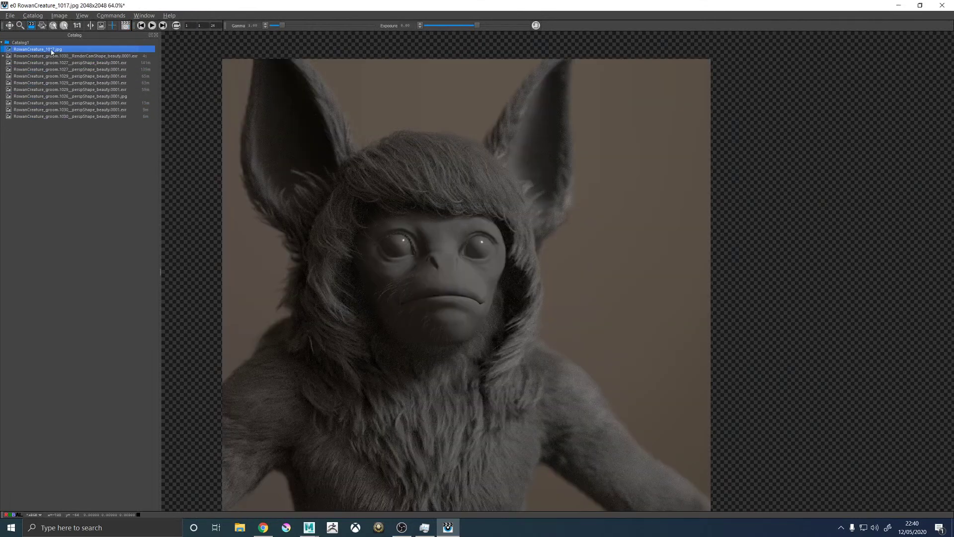
pyautogui.click(52, 56)
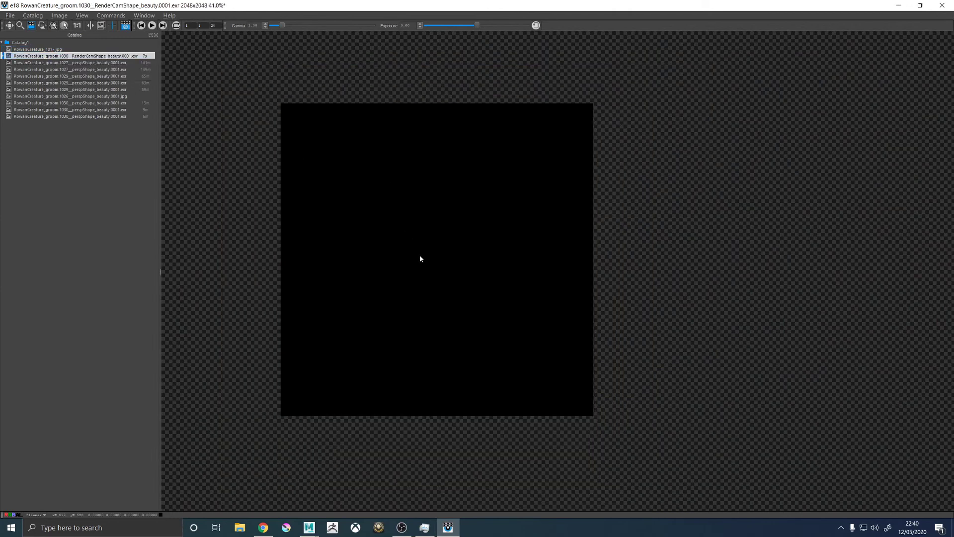
pyautogui.scroll(2, 416, 291)
pyautogui.press('f')
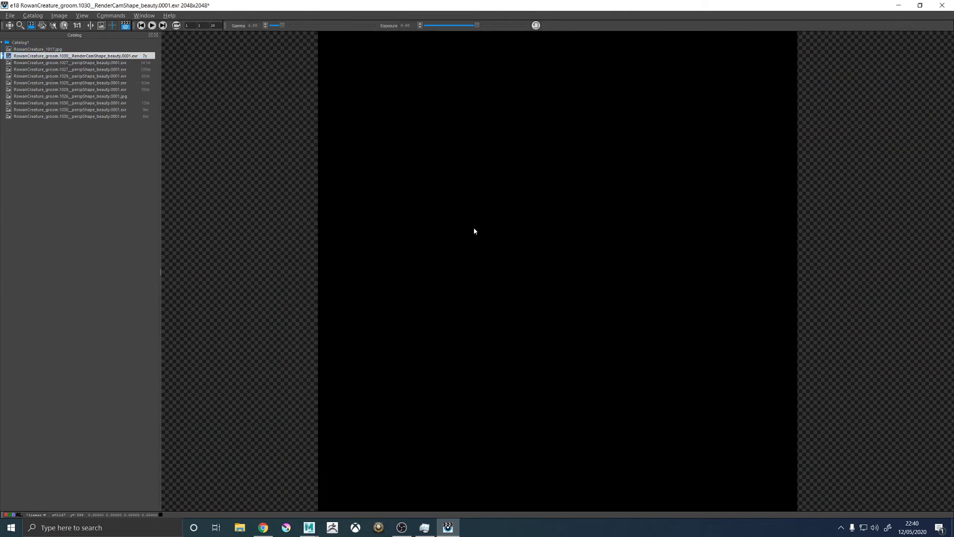
pyautogui.press('Up')
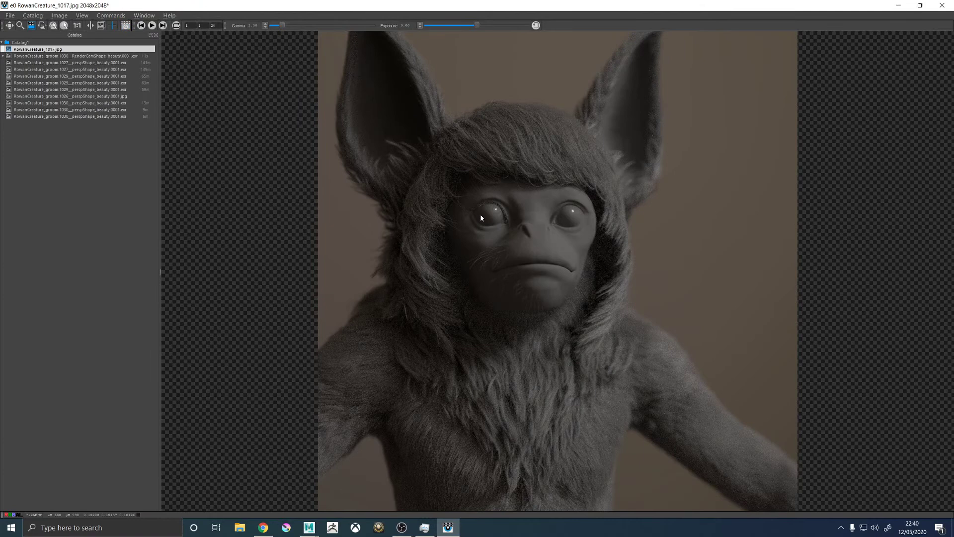
pyautogui.press('Down')
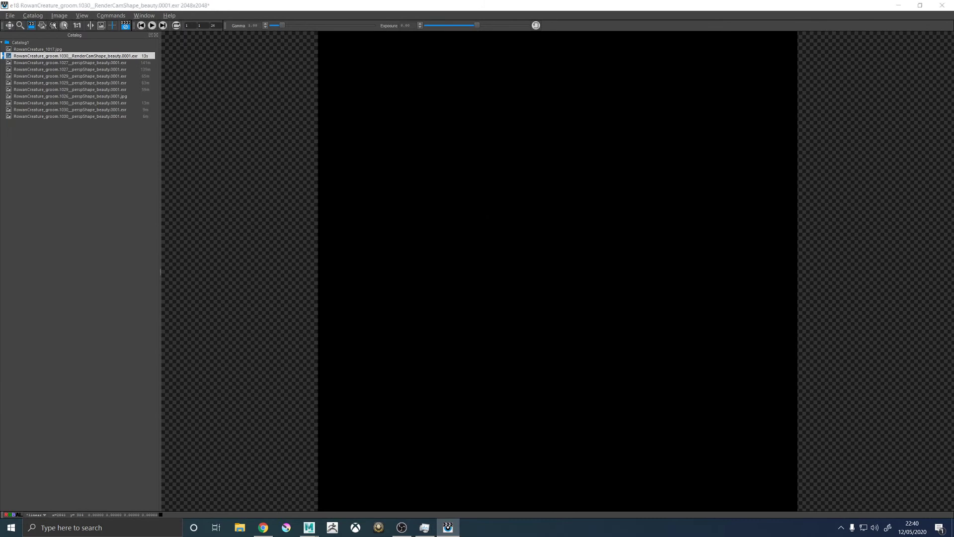
# Review the earlier groom renders in the catalog, from the 1027 ear close-up to the latest 1030 front view
pyautogui.click(263, 527)
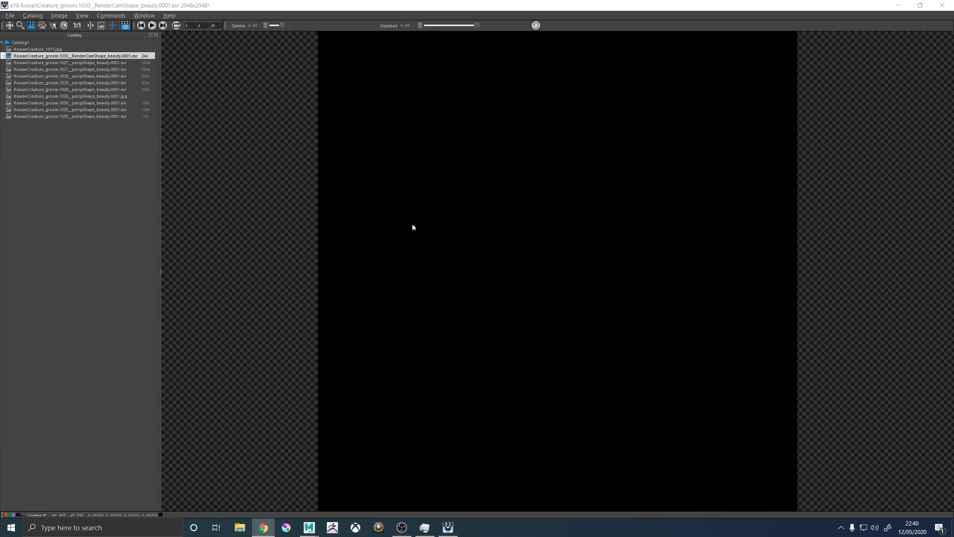
pyautogui.click(52, 63)
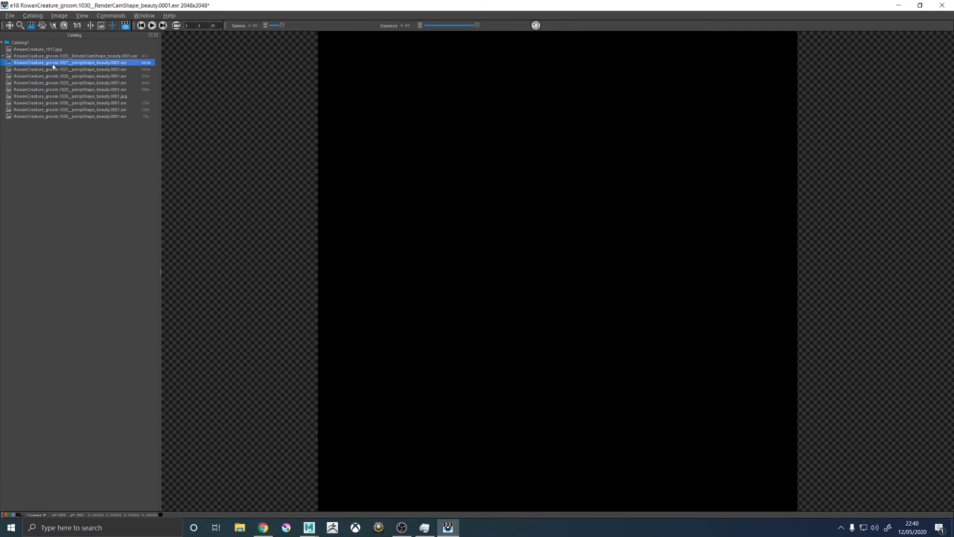
pyautogui.click(55, 70)
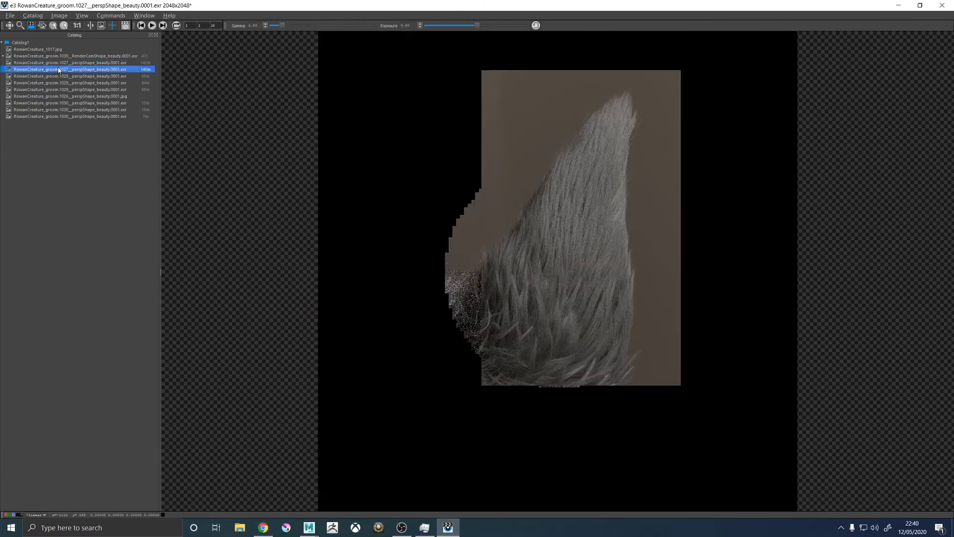
pyautogui.click(60, 76)
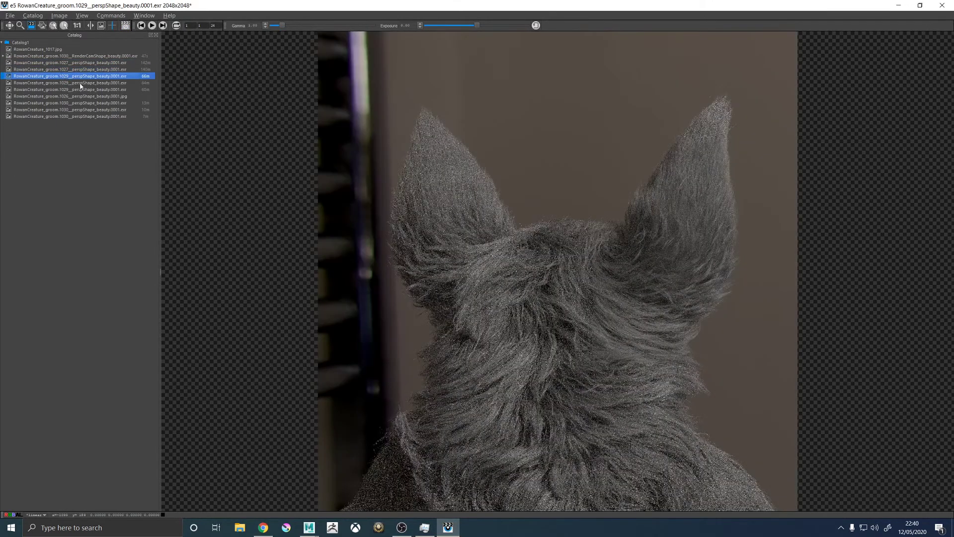
pyautogui.click(81, 83)
pyautogui.click(82, 89)
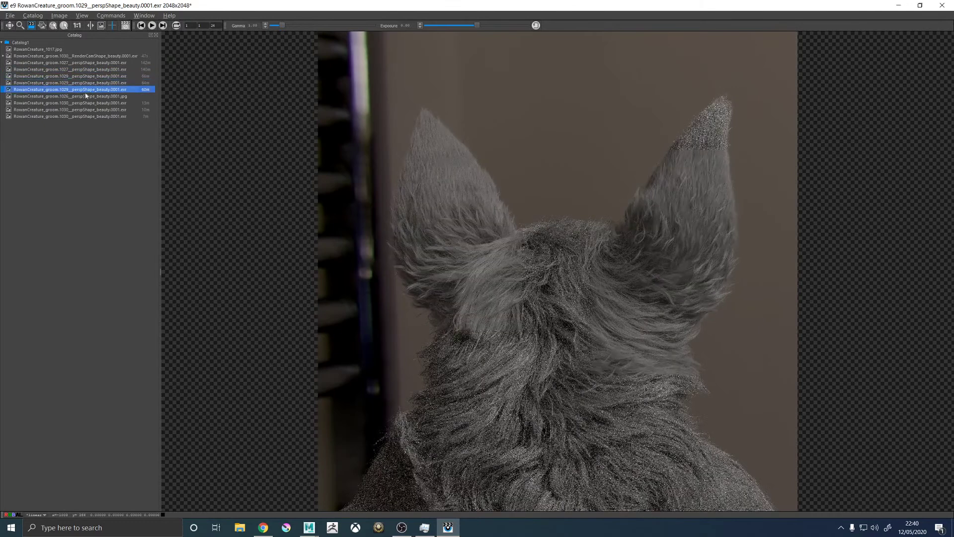
pyautogui.click(92, 97)
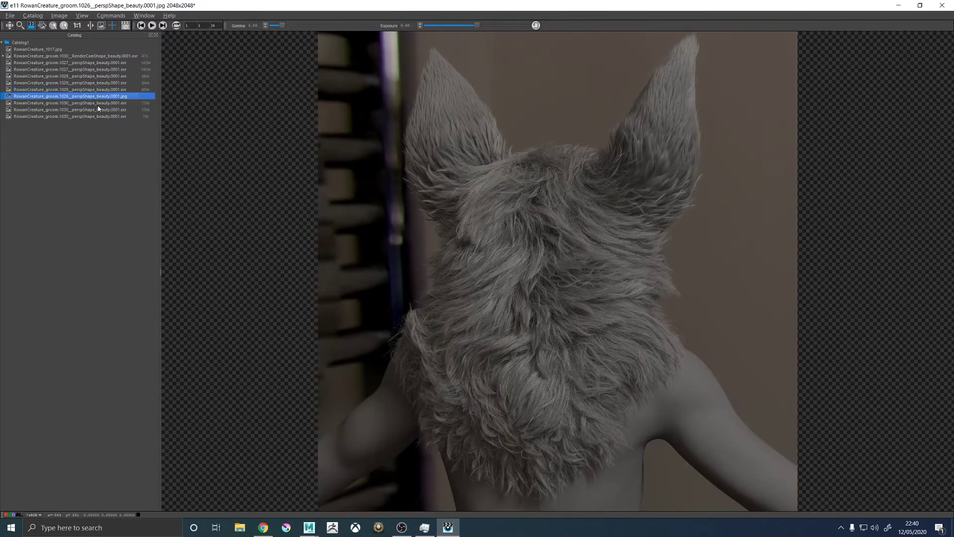
pyautogui.click(99, 103)
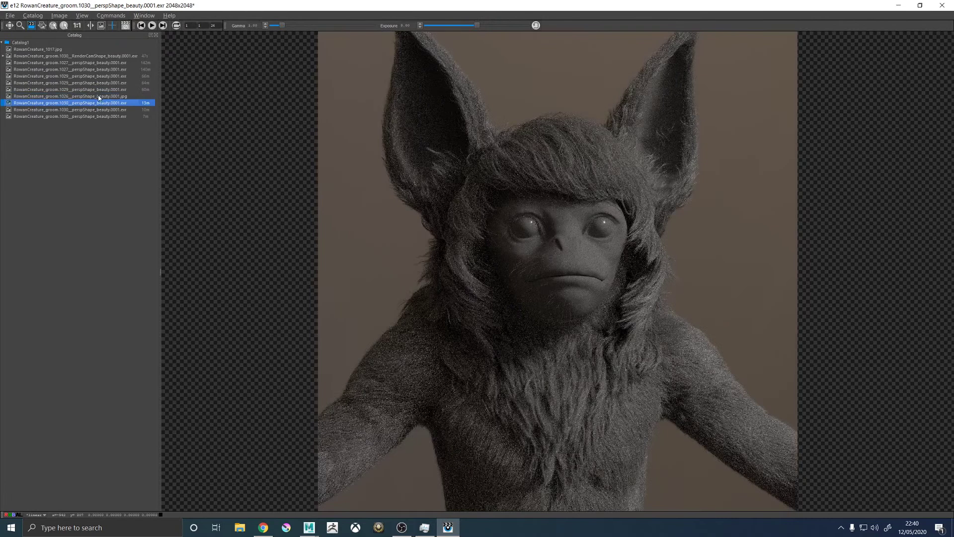
pyautogui.press('Down')
pyautogui.press('Down')
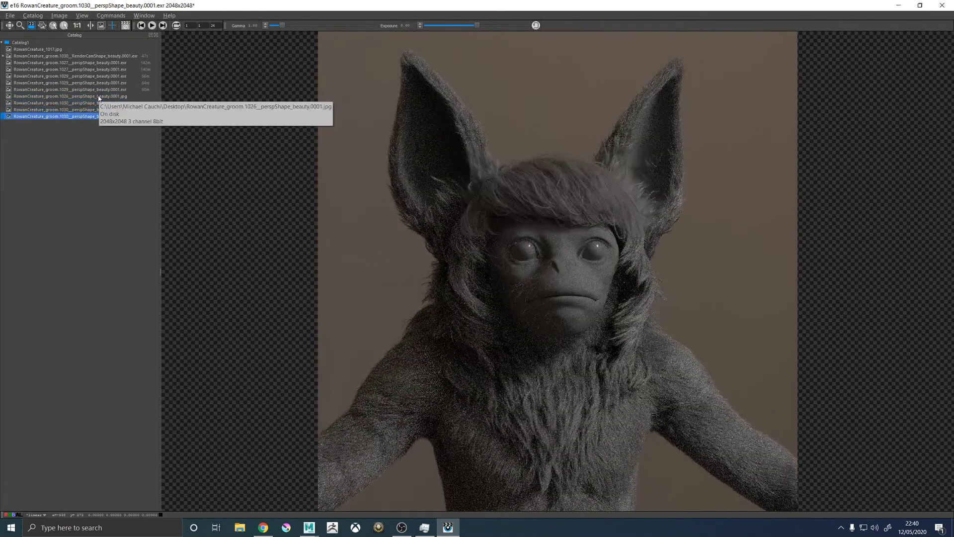
# Alternate between RowanCreature_1017.jpg and the RenderCam beauty render to compare the groom while the render progresses
pyautogui.click(69, 49)
pyautogui.press('Down')
pyautogui.press('Up')
pyautogui.press('Down')
pyautogui.press('Up')
pyautogui.press('Down')
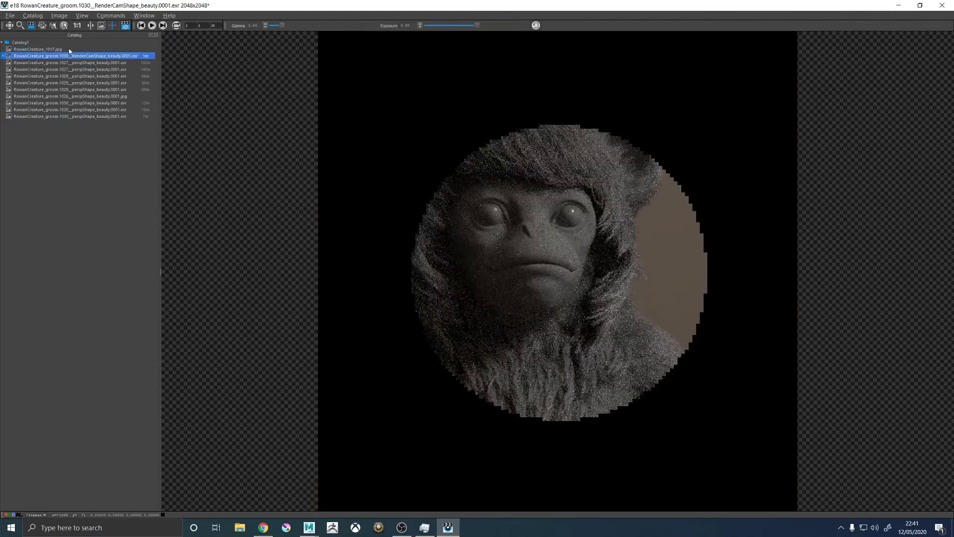
pyautogui.press('Up')
pyautogui.press('Down')
pyautogui.press('Up')
pyautogui.press('Down')
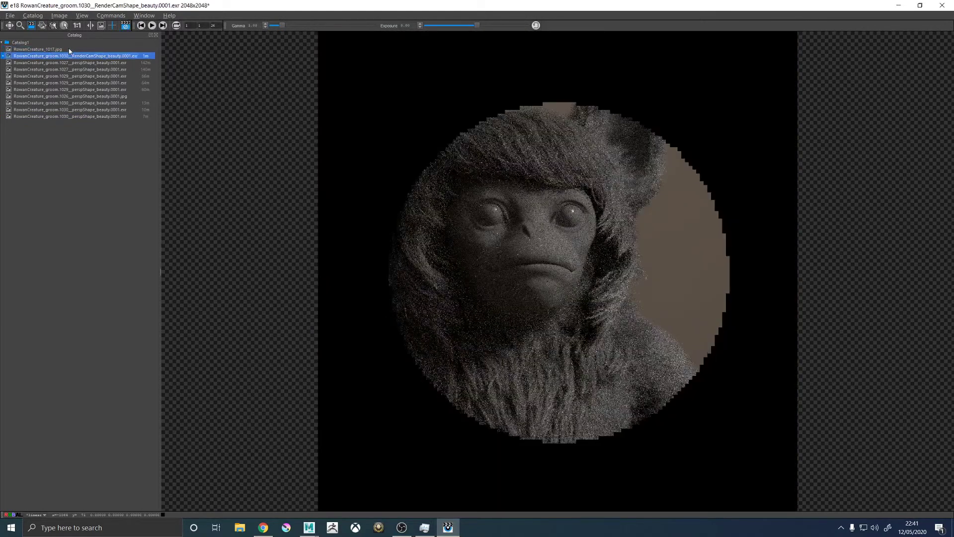
pyautogui.press('Up')
pyautogui.press('Down')
pyautogui.press('Up')
pyautogui.press('Down')
pyautogui.press('Up')
pyautogui.press('Down')
pyautogui.press('Up')
pyautogui.press('Down')
pyautogui.press('Up')
pyautogui.press('Down')
pyautogui.press('Up')
pyautogui.press('Down')
pyautogui.press('Up')
pyautogui.press('Down')
pyautogui.press('Up')
pyautogui.press('Down')
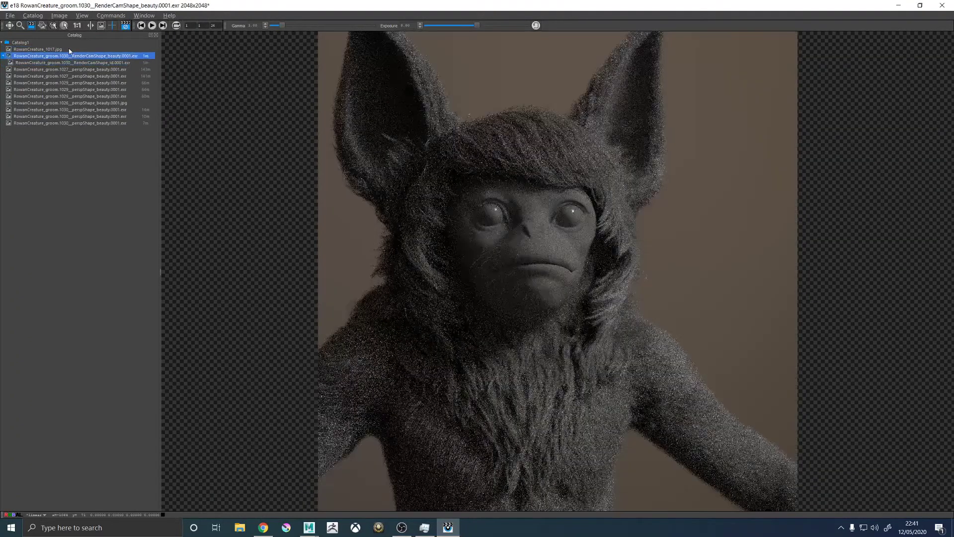
pyautogui.press('Up')
pyautogui.press('Down')
pyautogui.press('Up')
pyautogui.press('Down')
pyautogui.press('Up')
pyautogui.press('Down')
pyautogui.press('Up')
pyautogui.press('Down')
pyautogui.press('Up')
pyautogui.press('Down')
pyautogui.press('Up')
pyautogui.press('Down')
# Delete the RenderCamShape id image from the render catalog
pyautogui.press('Down')
pyautogui.press('Up')
pyautogui.press('Down')
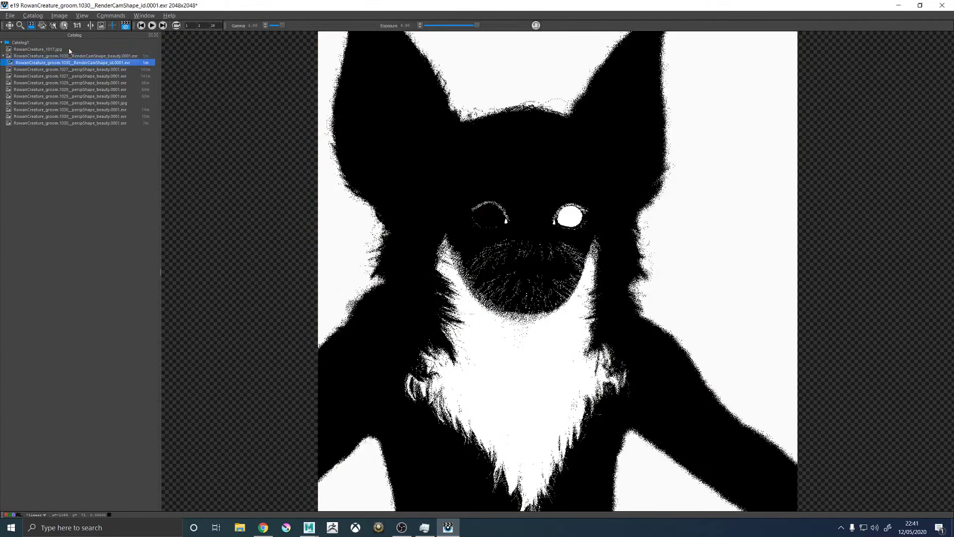
pyautogui.press('Delete')
# Compare the whole-frame silhouette and fur of the RenderCam render against RowanCreature_1017.jpg again
pyautogui.press('Up')
pyautogui.press('Down')
pyautogui.press('Up')
pyautogui.press('Down')
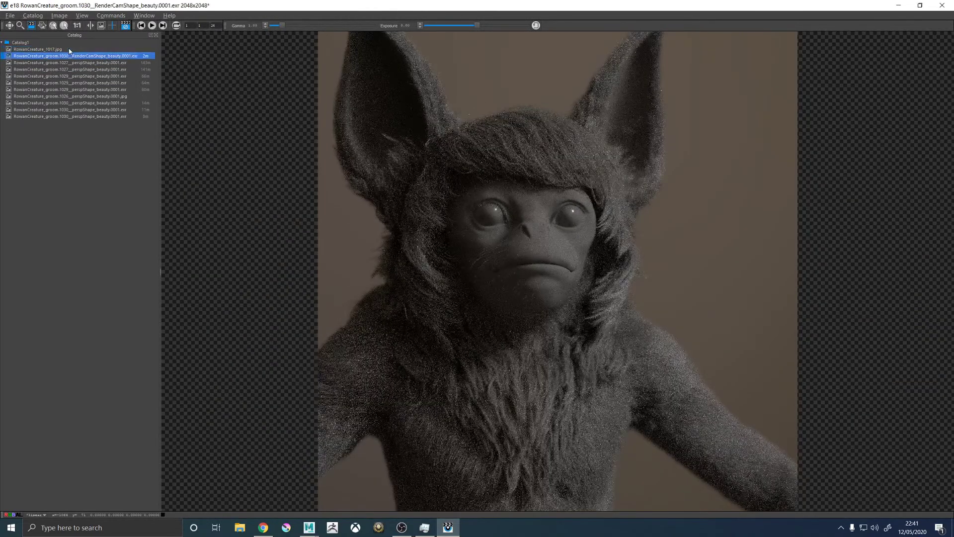
pyautogui.press('Up')
pyautogui.press('Down')
pyautogui.press('Up')
pyautogui.press('Down')
pyautogui.press('Up')
pyautogui.press('Down')
pyautogui.press('Up')
pyautogui.press('Down')
pyautogui.press('Up')
pyautogui.press('Down')
# Examine the head, fringe and ear fur up close, comparing the RenderCam render with RowanCreature_1017.jpg
pyautogui.scroll(-2, 472, 147)
pyautogui.scroll(4, 424, 129)
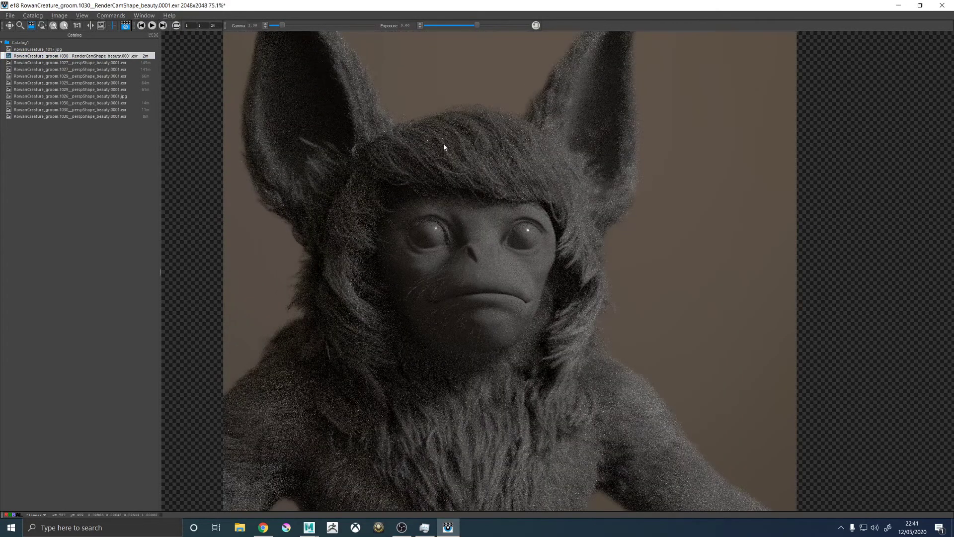
pyautogui.press('Up')
pyautogui.press('Down')
pyautogui.press('Up')
pyautogui.press('Down')
pyautogui.press('Up')
pyautogui.press('Down')
pyautogui.press('Up')
pyautogui.press('Down')
pyautogui.press('Up')
pyautogui.press('Down')
pyautogui.press('Up')
pyautogui.press('Down')
pyautogui.scroll(-3, 510, 144)
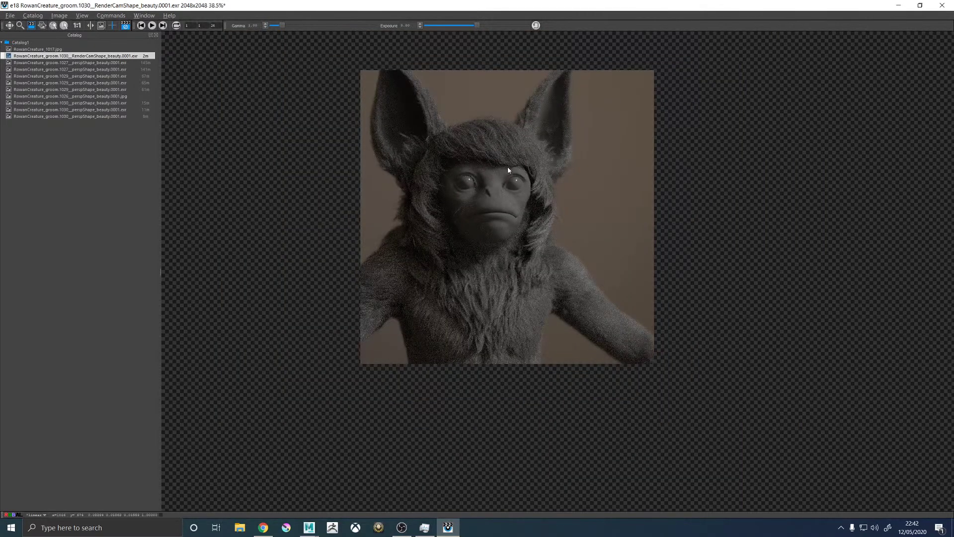
pyautogui.scroll(3, 508, 168)
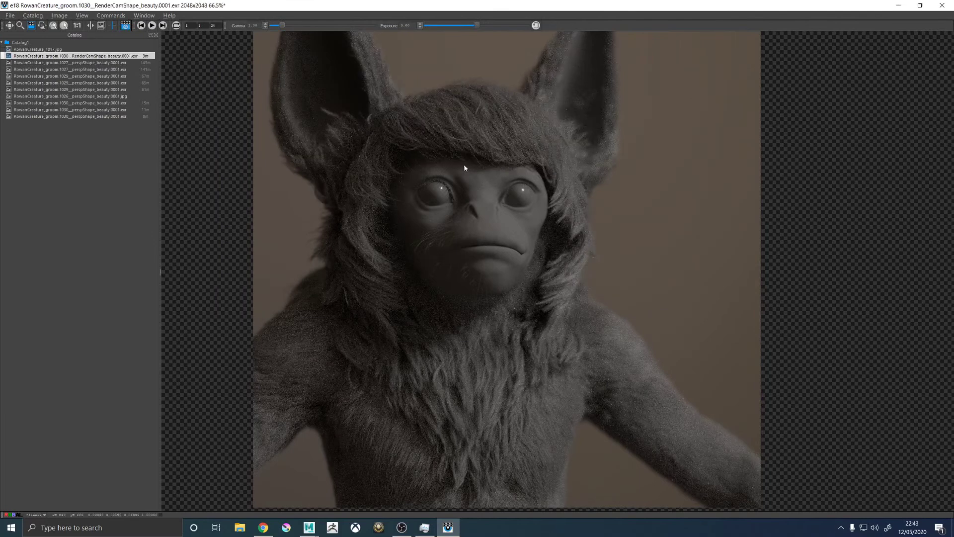
pyautogui.scroll(-3, 467, 144)
pyautogui.scroll(5, 458, 123)
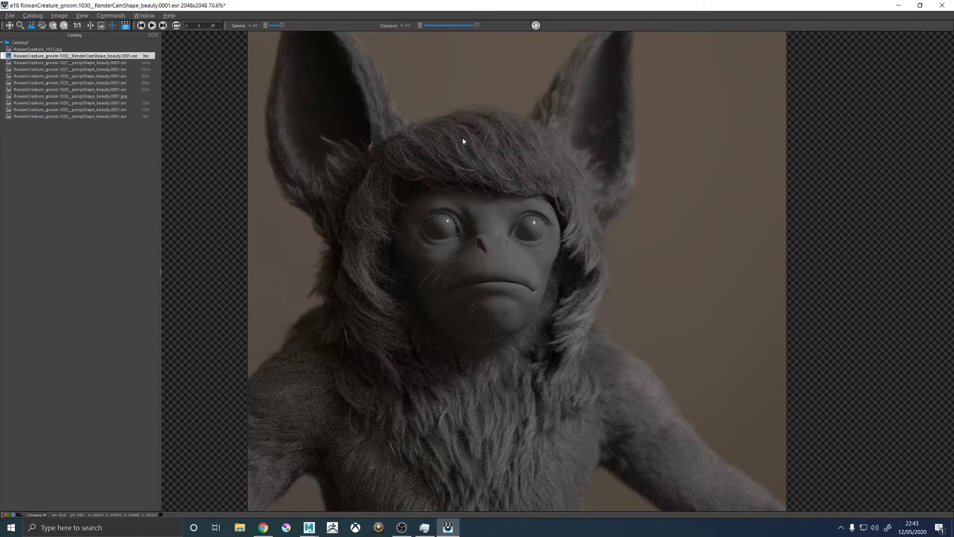
pyautogui.press('Up')
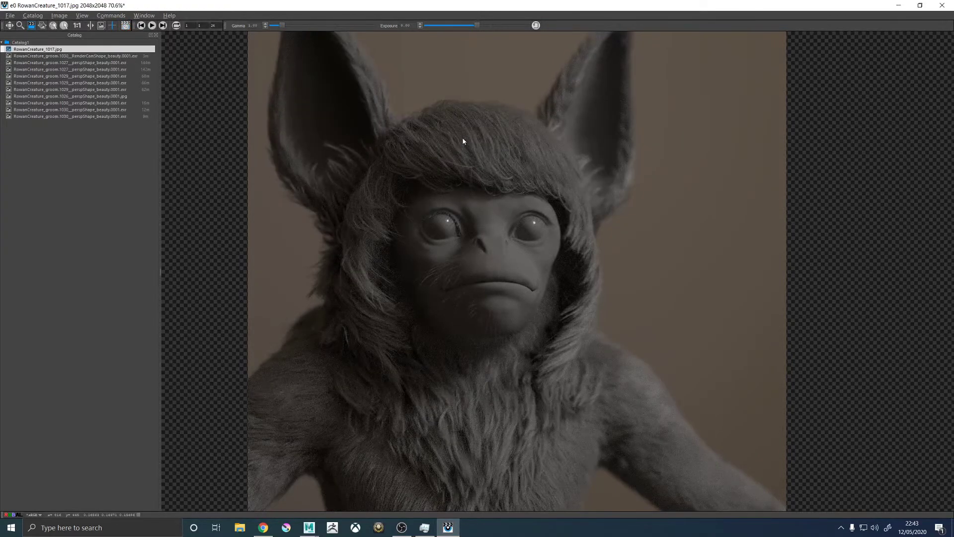
pyautogui.press('Down')
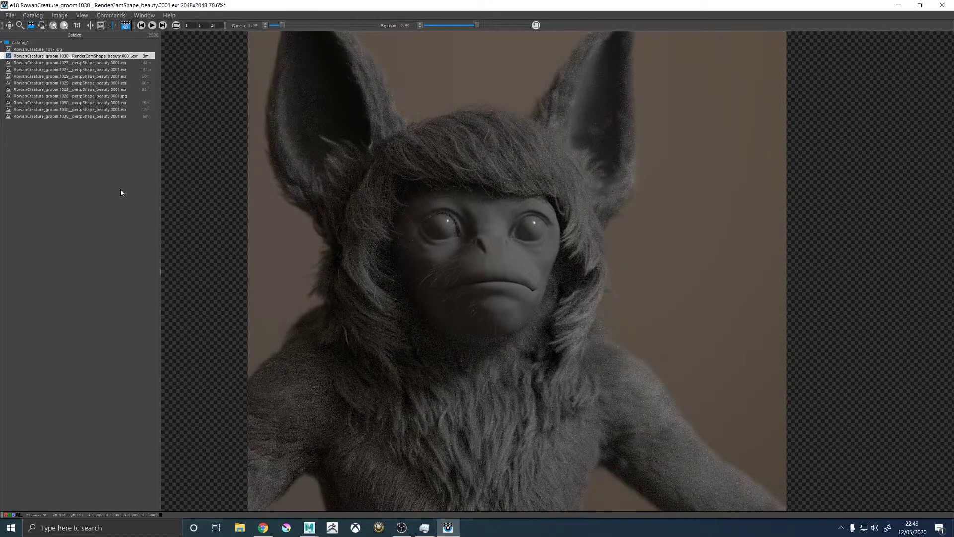
# Delete all the older perspShape beauty renders from the catalog, keeping RowanCreature_1017.jpg and the RenderCam render
pyautogui.click(95, 65)
pyautogui.keyDown('shift'); pyautogui.click(72, 117); pyautogui.keyUp('shift')
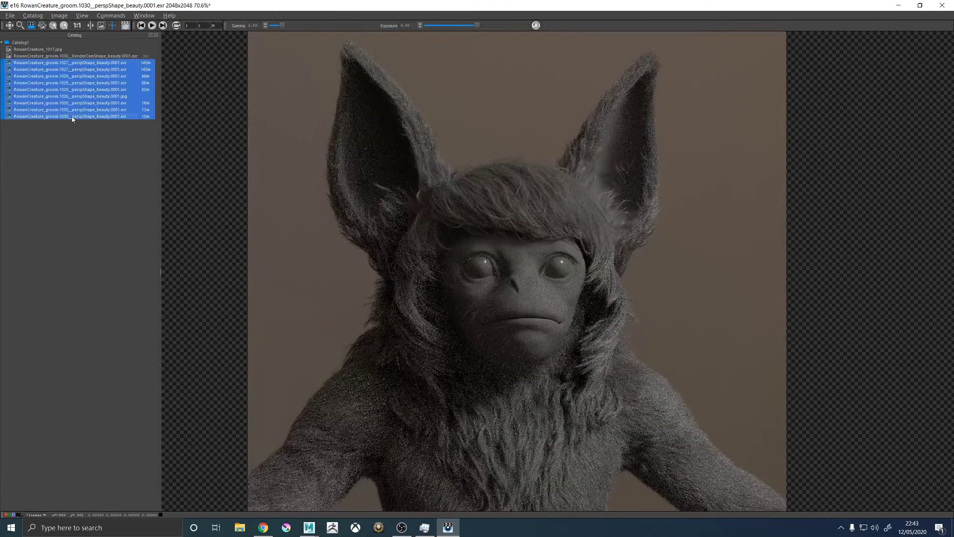
pyautogui.press('Delete')
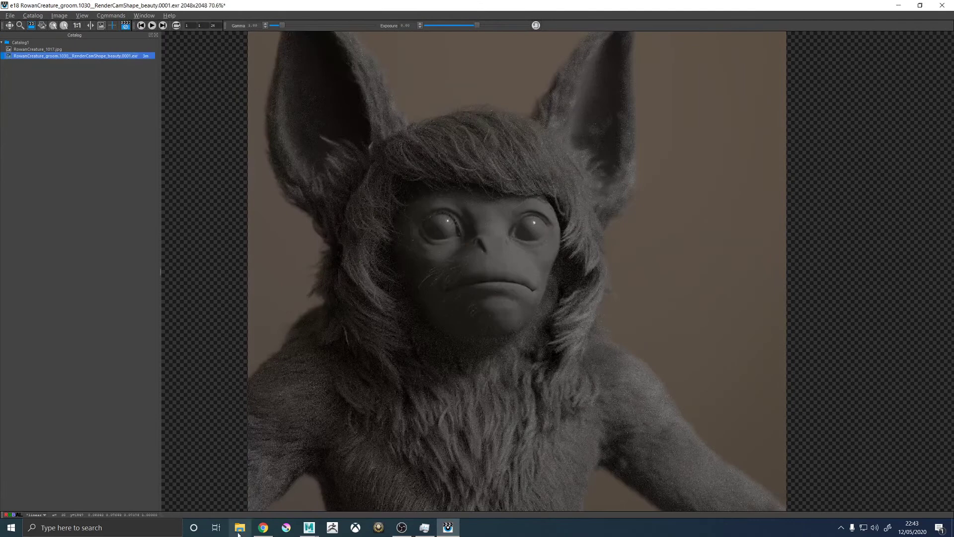
# Add RowanCreature_1012.jpg to RowanCreature_1016.jpg from File Explorer and arrange the catalog in version order, with the RenderCam render last
pyautogui.hotkey('alt', 'Tab')
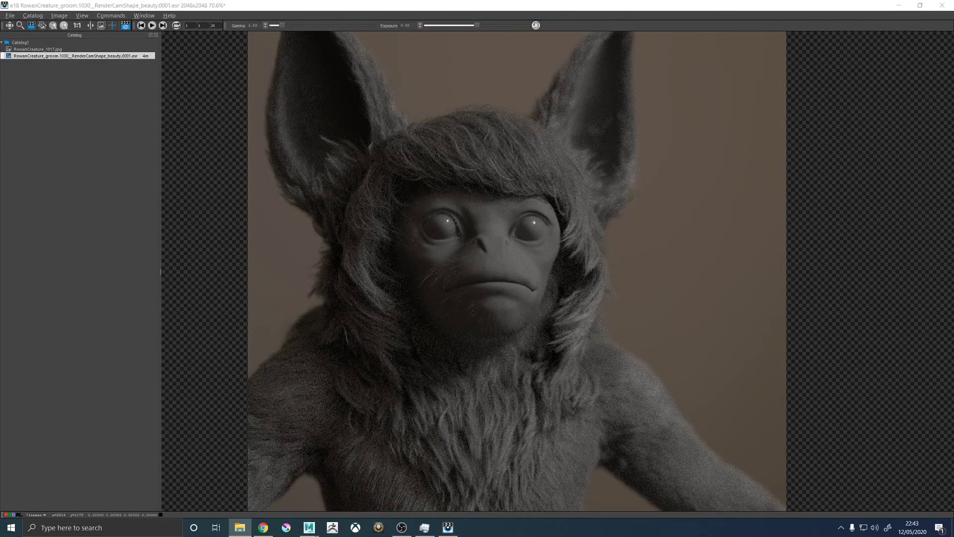
pyautogui.moveTo(923, 244); pyautogui.dragTo(63, 101)
pyautogui.moveTo(55, 50); pyautogui.dragTo(53, 97)
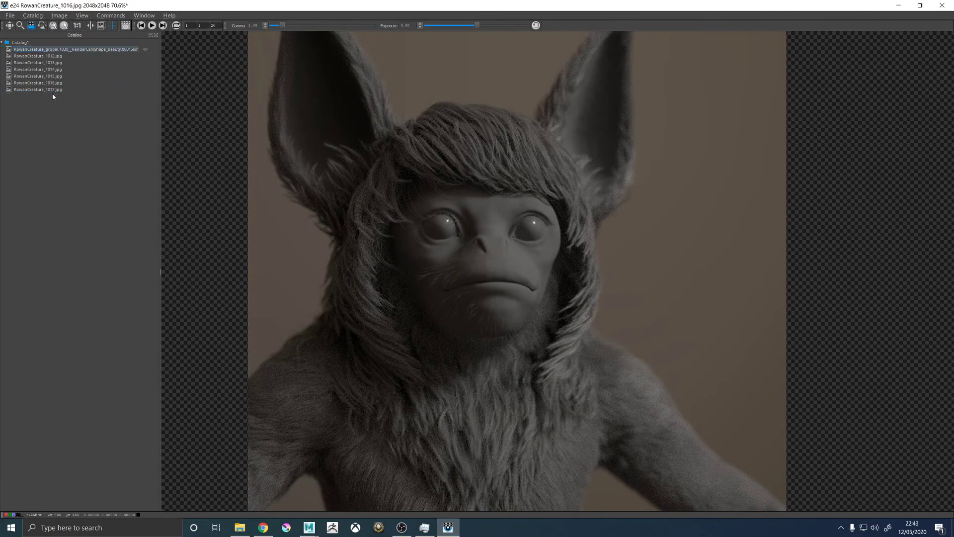
pyautogui.moveTo(77, 50); pyautogui.dragTo(79, 90)
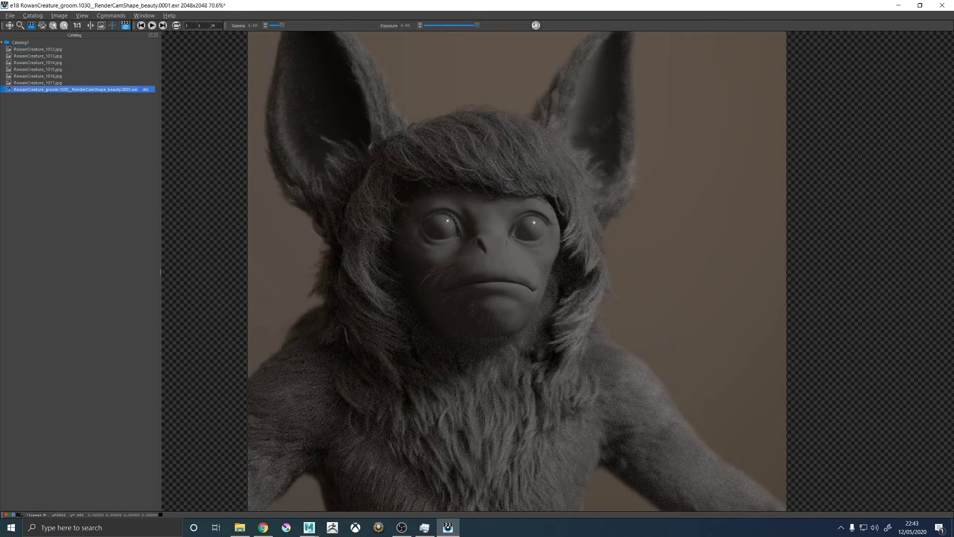
# Flip through the groom versions from the RenderCam render back to RowanCreature_1012.jpg and forward again, comparing the overall fur development
pyautogui.click(576, 235)
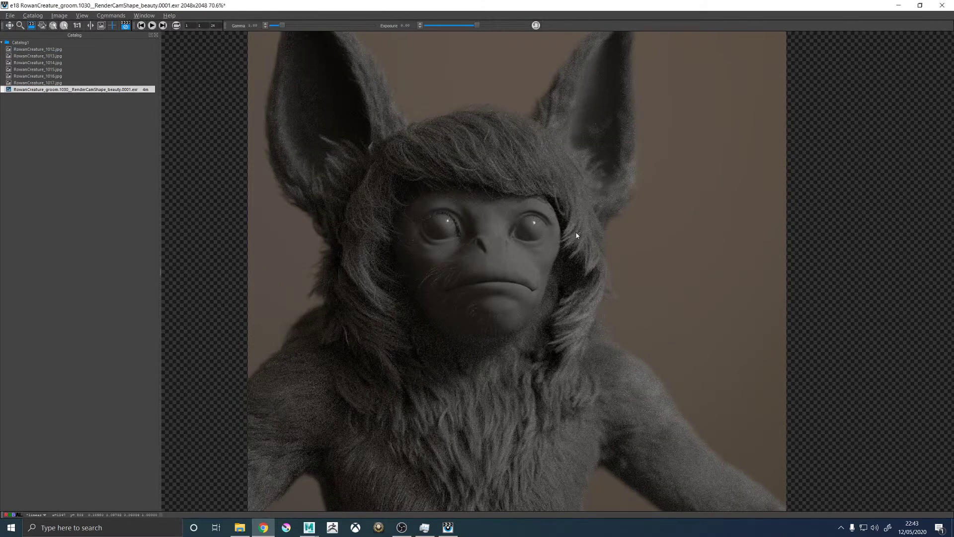
pyautogui.press('Up')
pyautogui.press('Up')
pyautogui.press('Up')
pyautogui.press('Up')
pyautogui.press('Up')
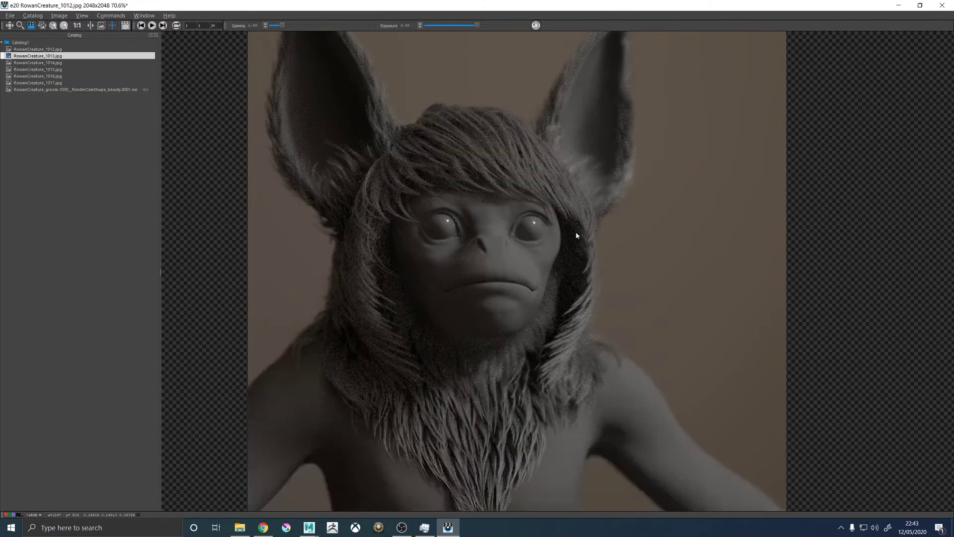
pyautogui.press('Down')
pyautogui.press('Up')
pyautogui.press('Down')
pyautogui.press('Down')
pyautogui.press('Down')
pyautogui.press('Down')
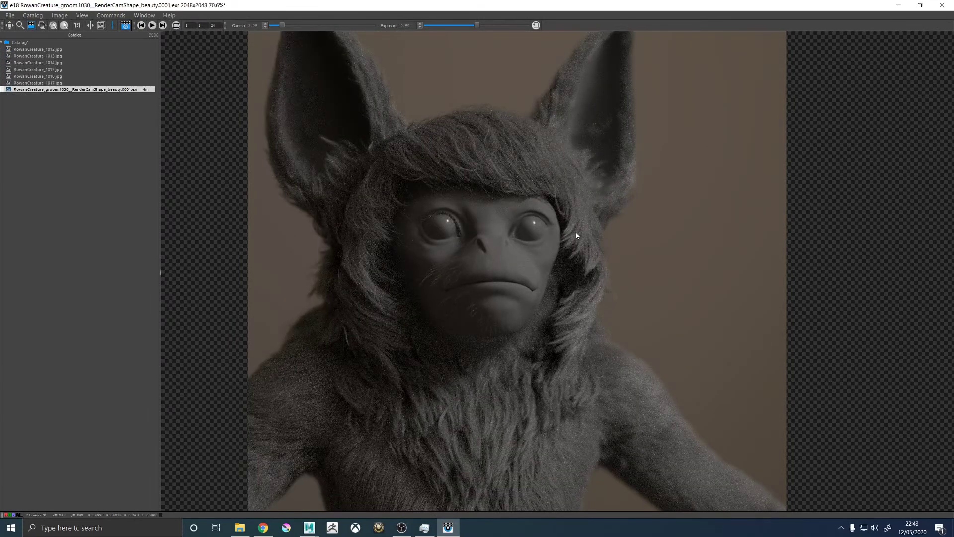
pyautogui.press('Up')
pyautogui.press('Up')
pyautogui.press('Up')
pyautogui.press('Up')
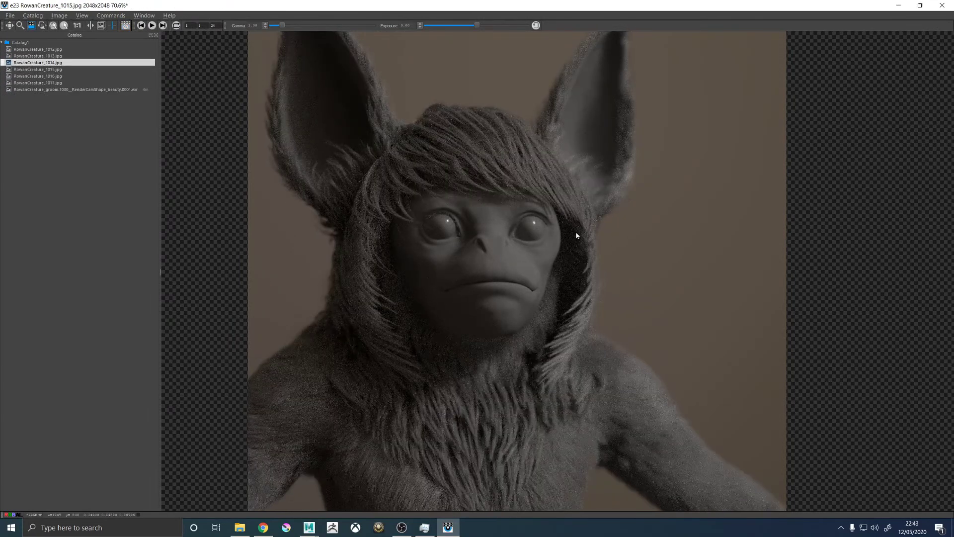
pyautogui.press('Down')
pyautogui.press('Down')
pyautogui.press('Down')
pyautogui.press('Down')
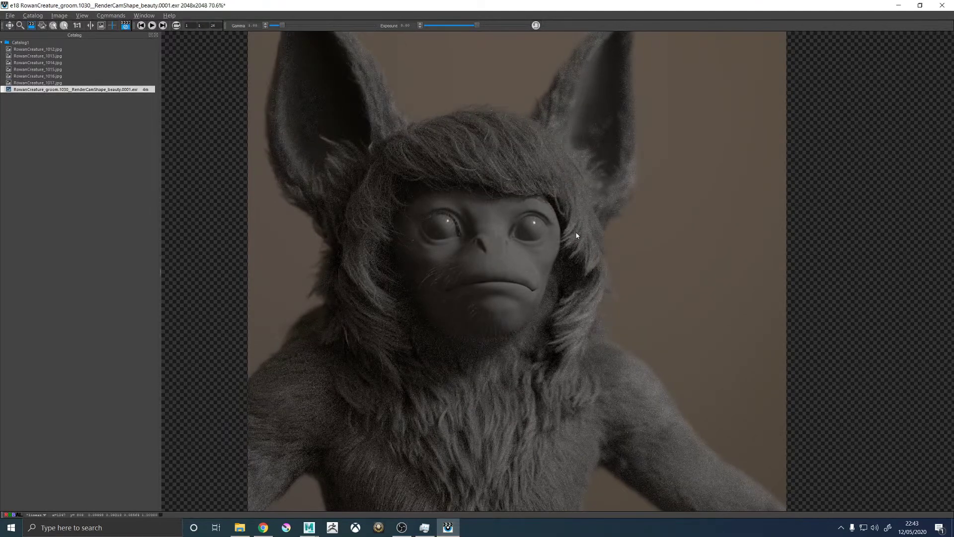
# Compare the RenderCam render with RowanCreature_1017.jpg, and review the earlier versions between RowanCreature_1012.jpg and RowanCreature_1016.jpg
pyautogui.press('Up')
pyautogui.press('Down')
pyautogui.press('Up')
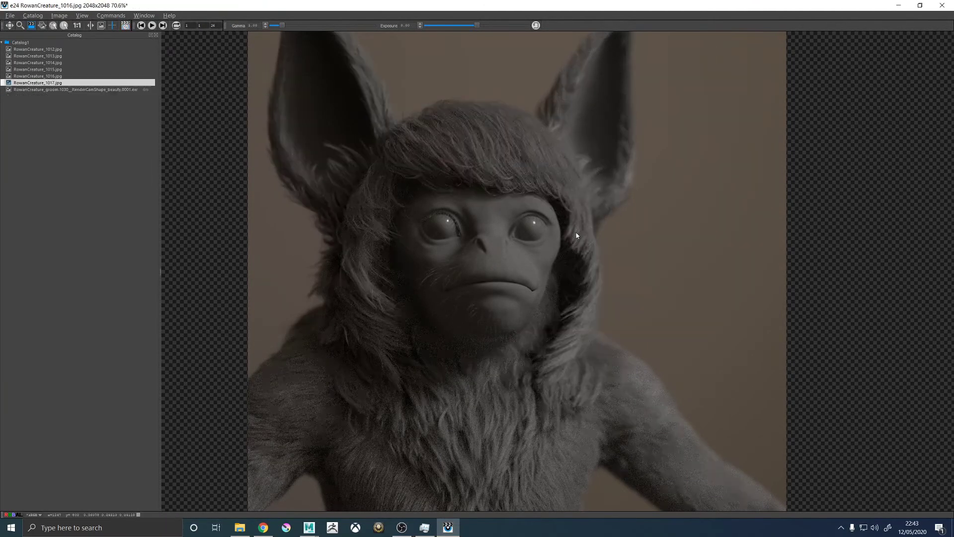
pyautogui.press('Up')
pyautogui.press('Up')
pyautogui.press('Up')
pyautogui.press('Up')
pyautogui.press('Up')
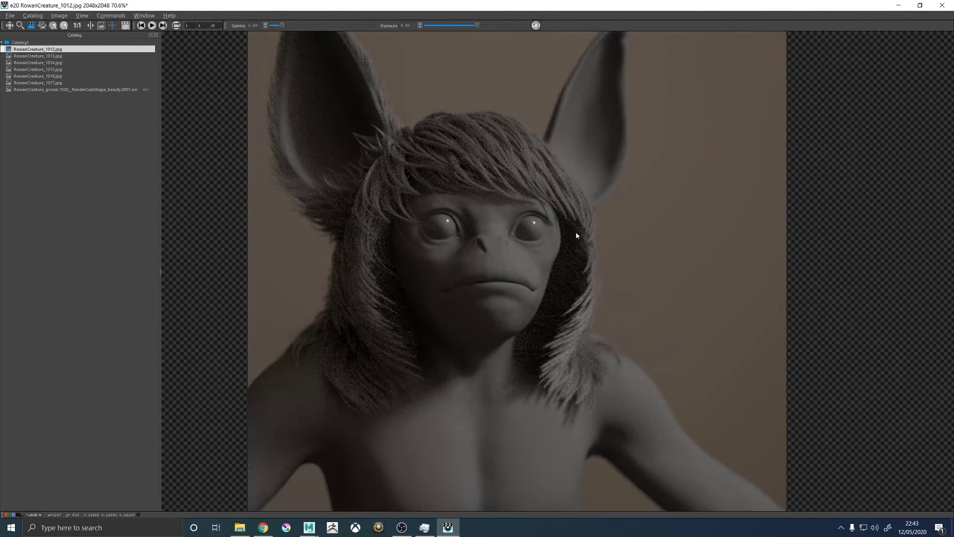
pyautogui.press('Down')
pyautogui.press('Down')
pyautogui.press('Down')
pyautogui.press('Down')
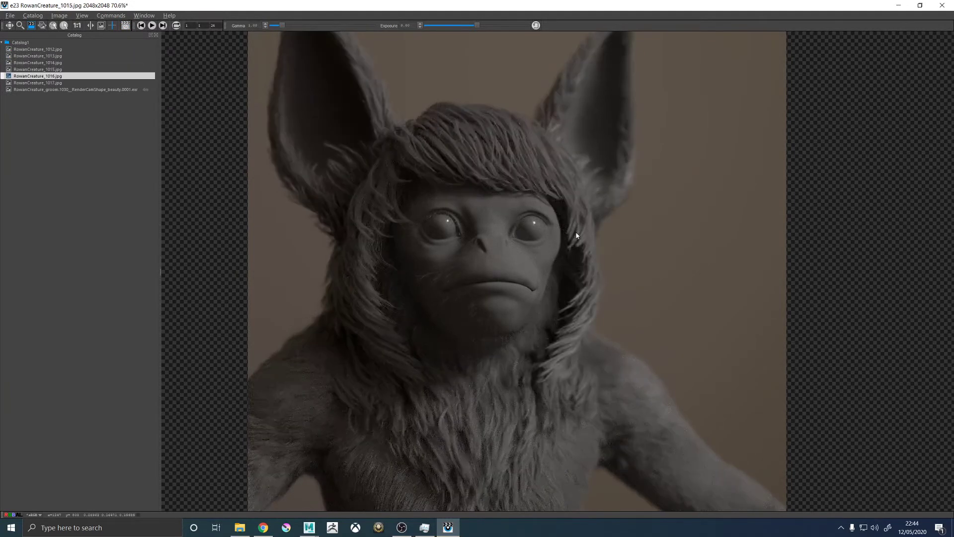
pyautogui.press('Up')
pyautogui.press('Up')
pyautogui.press('Up')
pyautogui.press('Up')
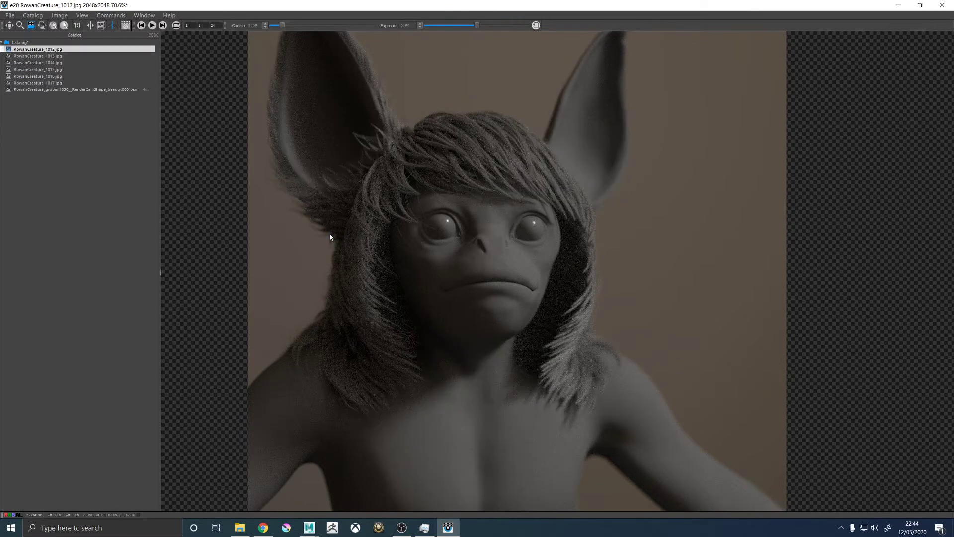
# Compare the ear and chest fur of RowanCreature_1012.jpg and RowanCreature_1013.jpg, and step forward through the versions to the RenderCam render
pyautogui.press('Down')
pyautogui.press('Up')
pyautogui.press('Down')
pyautogui.press('Up')
pyautogui.press('Down')
pyautogui.press('Up')
pyautogui.press('Down')
pyautogui.press('Down')
pyautogui.press('Down')
pyautogui.press('Down')
pyautogui.press('Down')
pyautogui.press('Down')
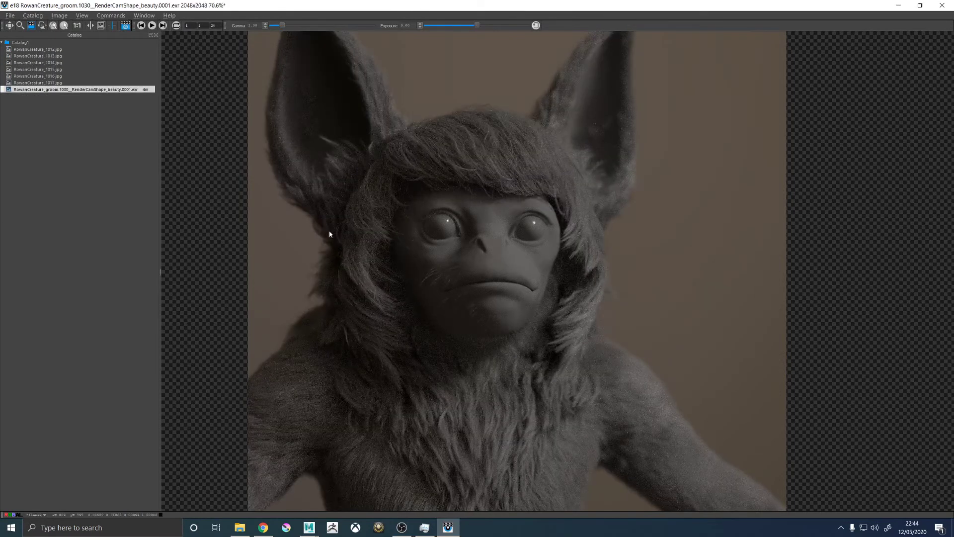
# Alternate between RowanCreature_1017.jpg and the RenderCam render to compare the crown, side hair and ear fur
pyautogui.press('Up')
pyautogui.press('Down')
pyautogui.press('Up')
pyautogui.press('Down')
pyautogui.press('Up')
pyautogui.press('Down')
pyautogui.press('Up')
pyautogui.press('Down')
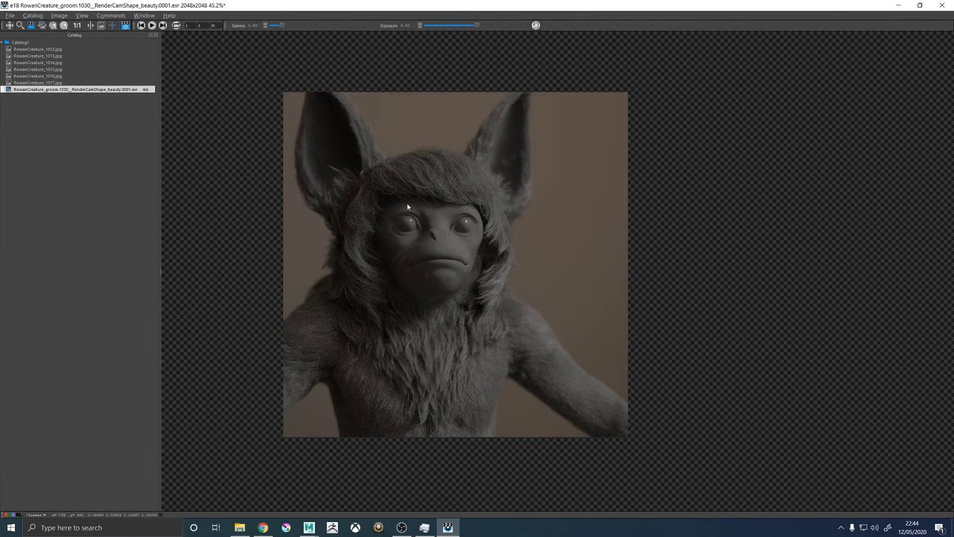
# Review the earlier groom versions with the whole frame in view, and return to the RenderCam render
pyautogui.press('Up')
pyautogui.press('Up')
pyautogui.press('Up')
pyautogui.press('Up')
pyautogui.press('Up')
pyautogui.press('Up')
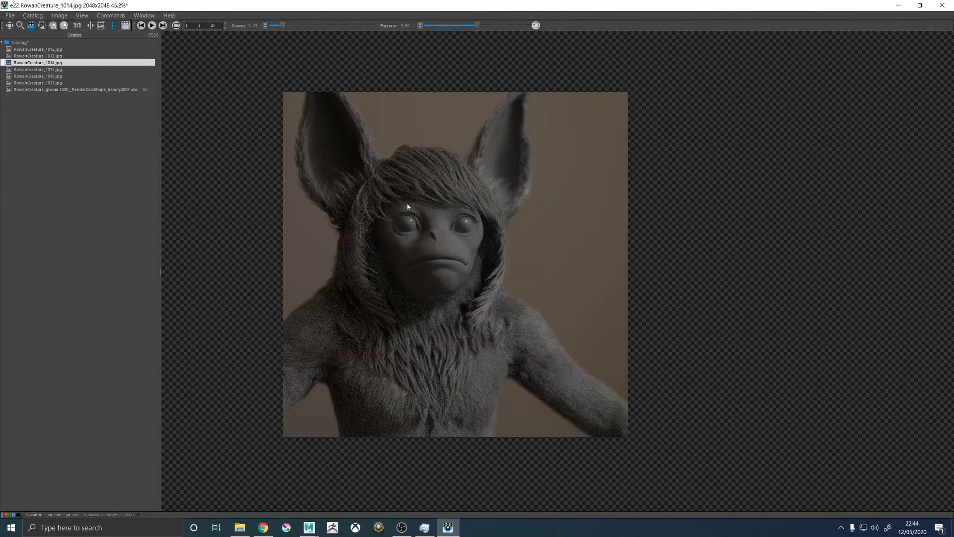
pyautogui.press('Down')
pyautogui.press('Down')
pyautogui.press('Down')
pyautogui.press('Down')
pyautogui.press('Down')
pyautogui.press('Down')
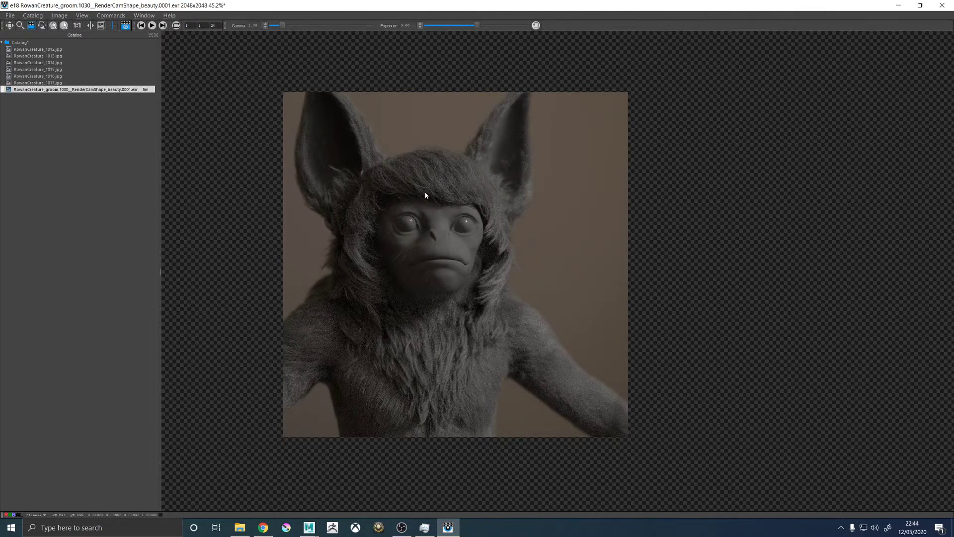
# Examine the face, fringe and side hair up close, comparing the RenderCam render with RowanCreature_1017.jpg
pyautogui.scroll(3, 425, 195)
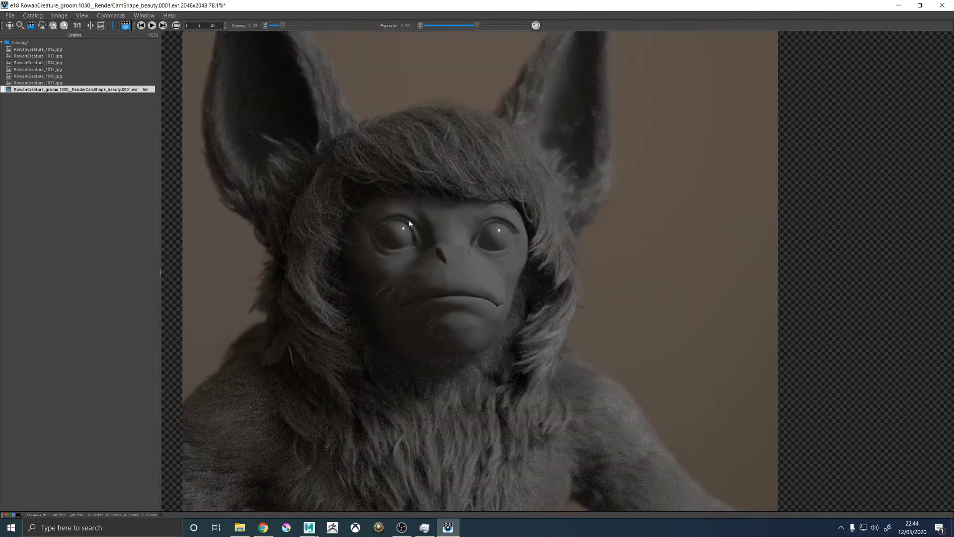
pyautogui.scroll(-1, 410, 224)
pyautogui.scroll(1, 428, 225)
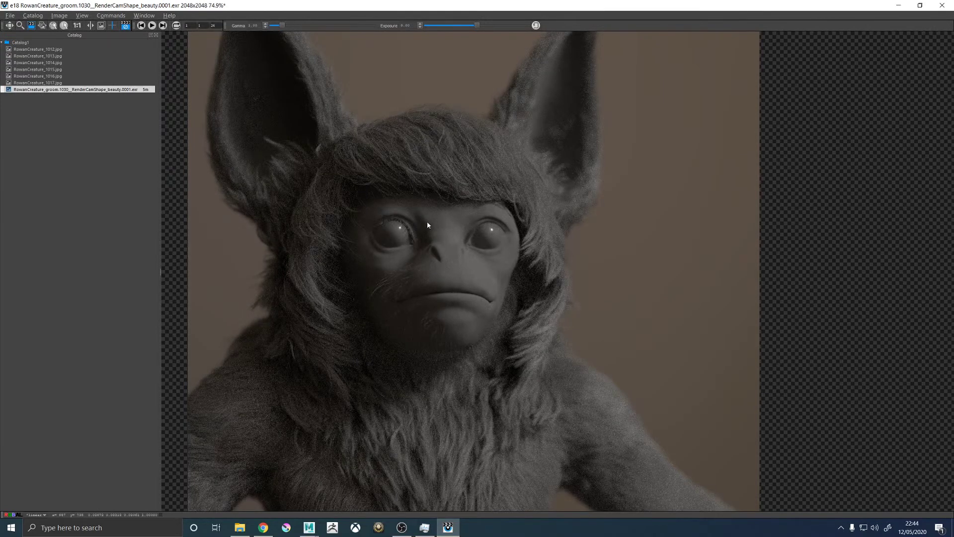
pyautogui.press('Up')
pyautogui.scroll(4, 467, 267)
pyautogui.press('Down')
pyautogui.press('Up')
pyautogui.press('Down')
pyautogui.scroll(-1, 469, 267)
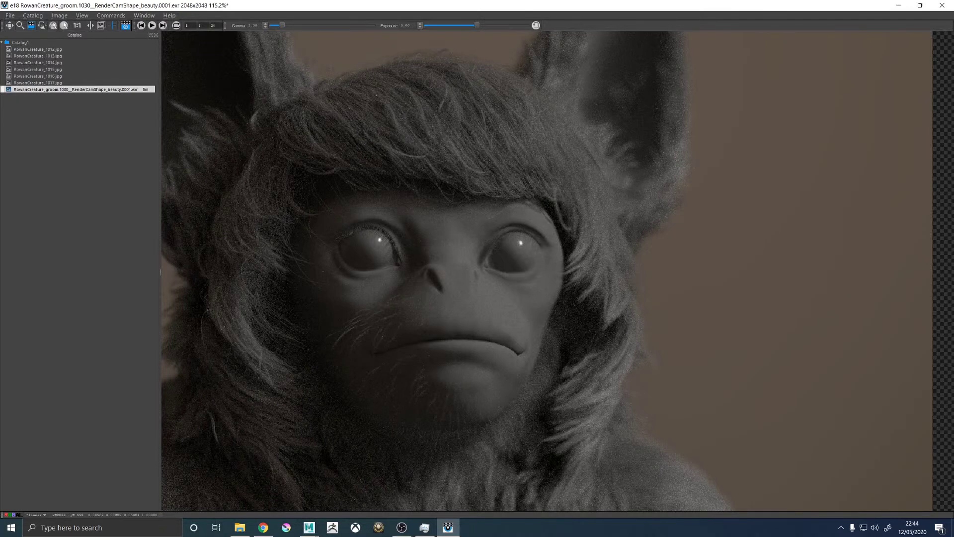
pyautogui.hotkey('alt', 'Tab')
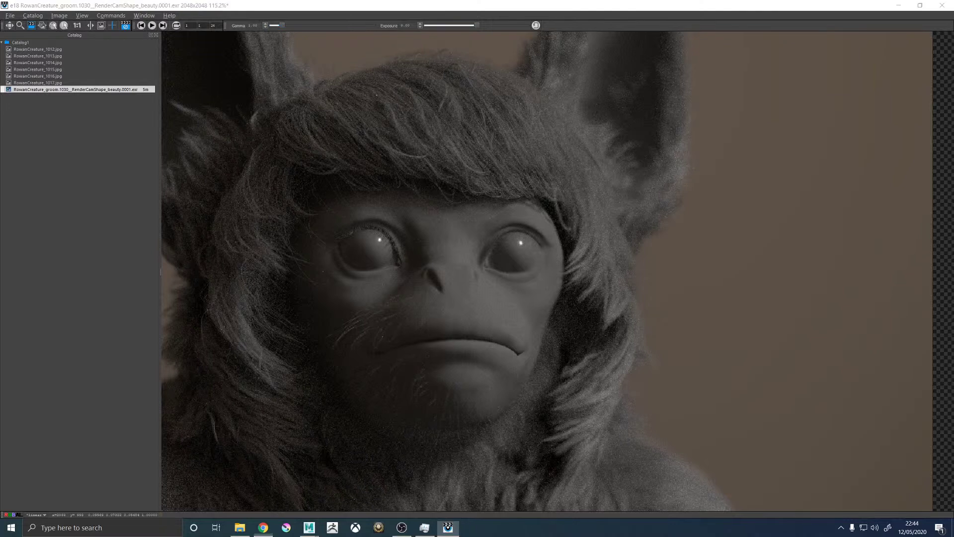